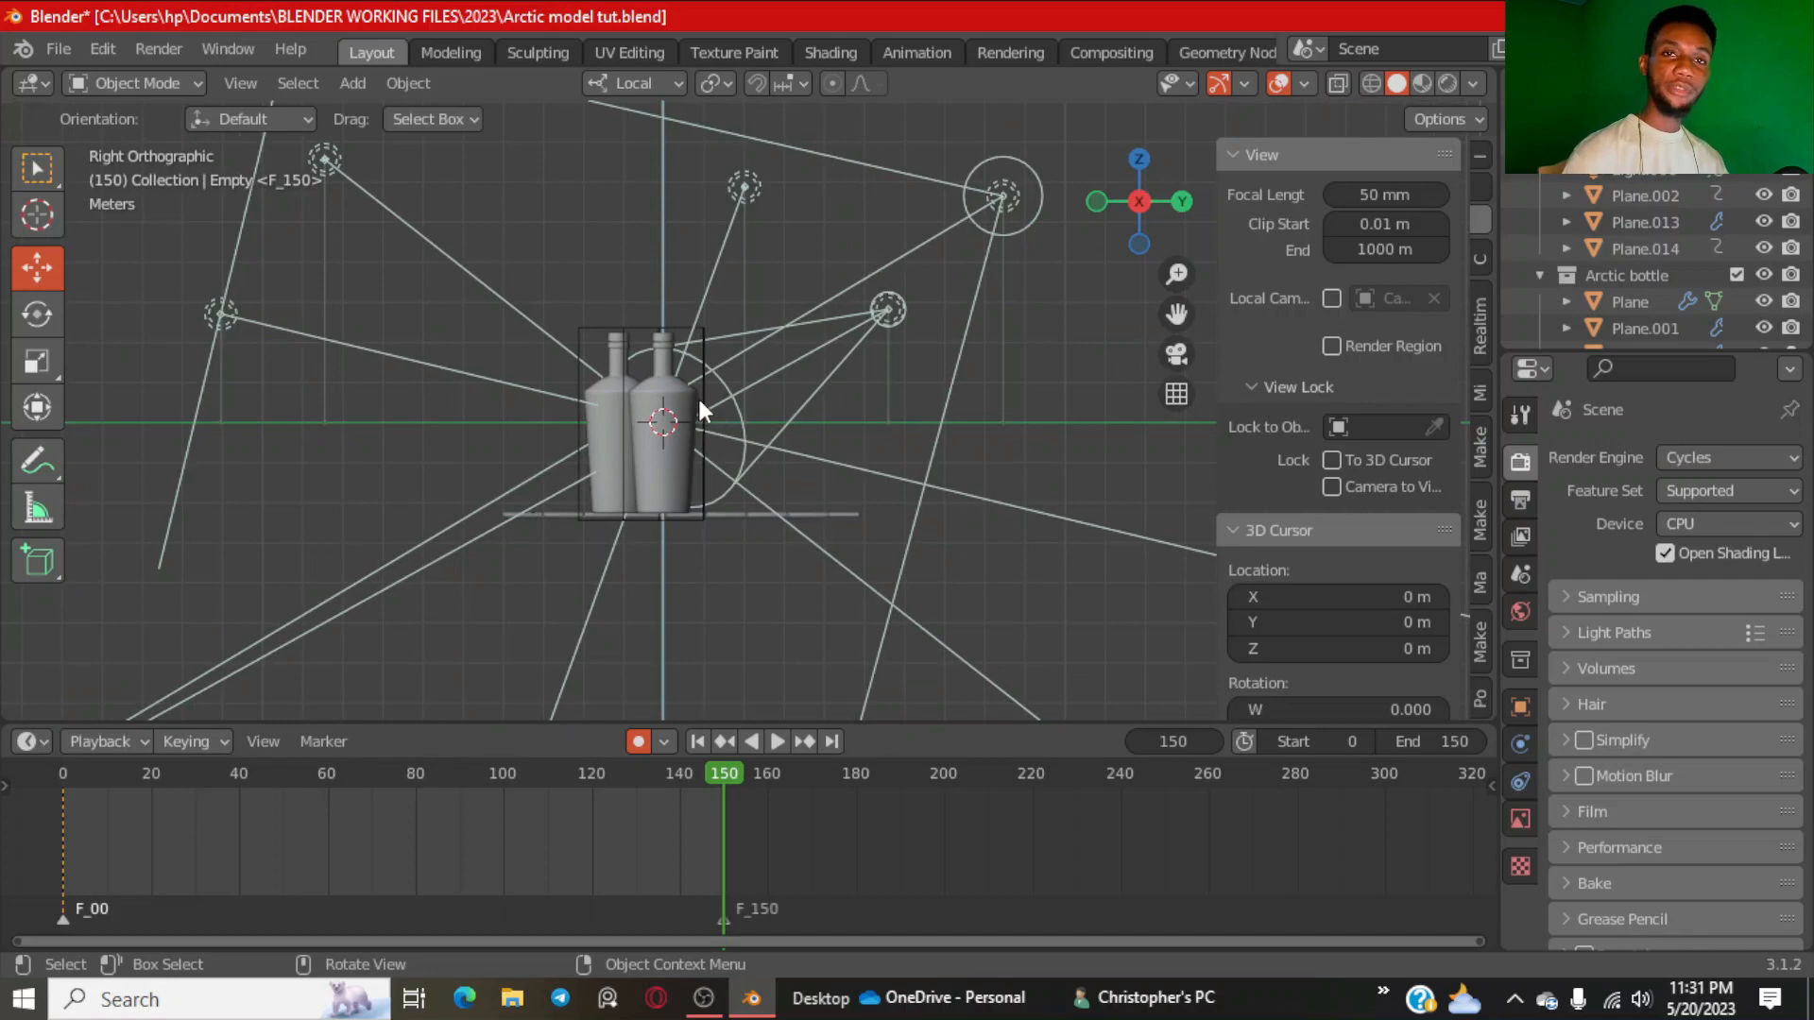
In the right side view, box-select the front bottle together with the lights and objects around it and delete them.
{"action": "scroll", "coordinate": [719, 394], "scroll_direction": "up", "scroll_amount": 5}
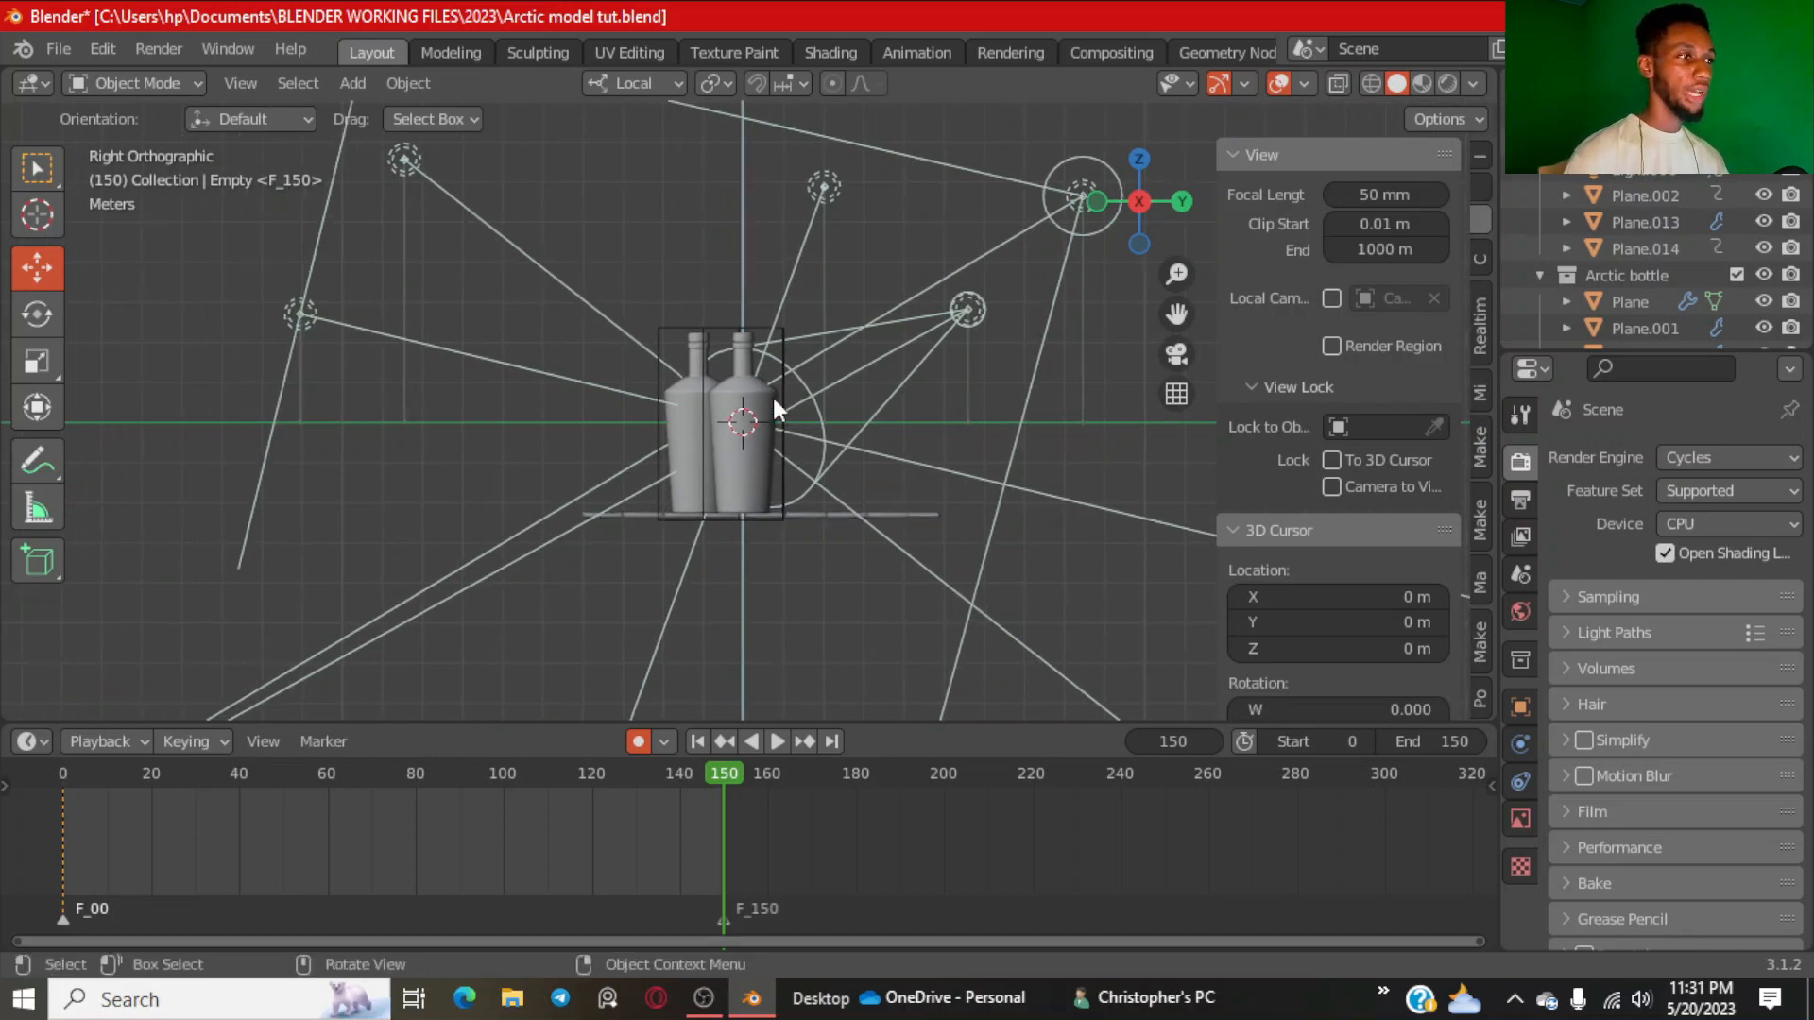
{"action": "middle_click_drag", "start_coordinate": [745, 385], "coordinate": [812, 370]}
{"action": "scroll", "coordinate": [540, 414], "scroll_direction": "up", "scroll_amount": 5}
{"action": "scroll", "coordinate": [805, 399], "scroll_direction": "down", "scroll_amount": 6}
{"action": "scroll", "coordinate": [814, 371], "scroll_direction": "up", "scroll_amount": 6}
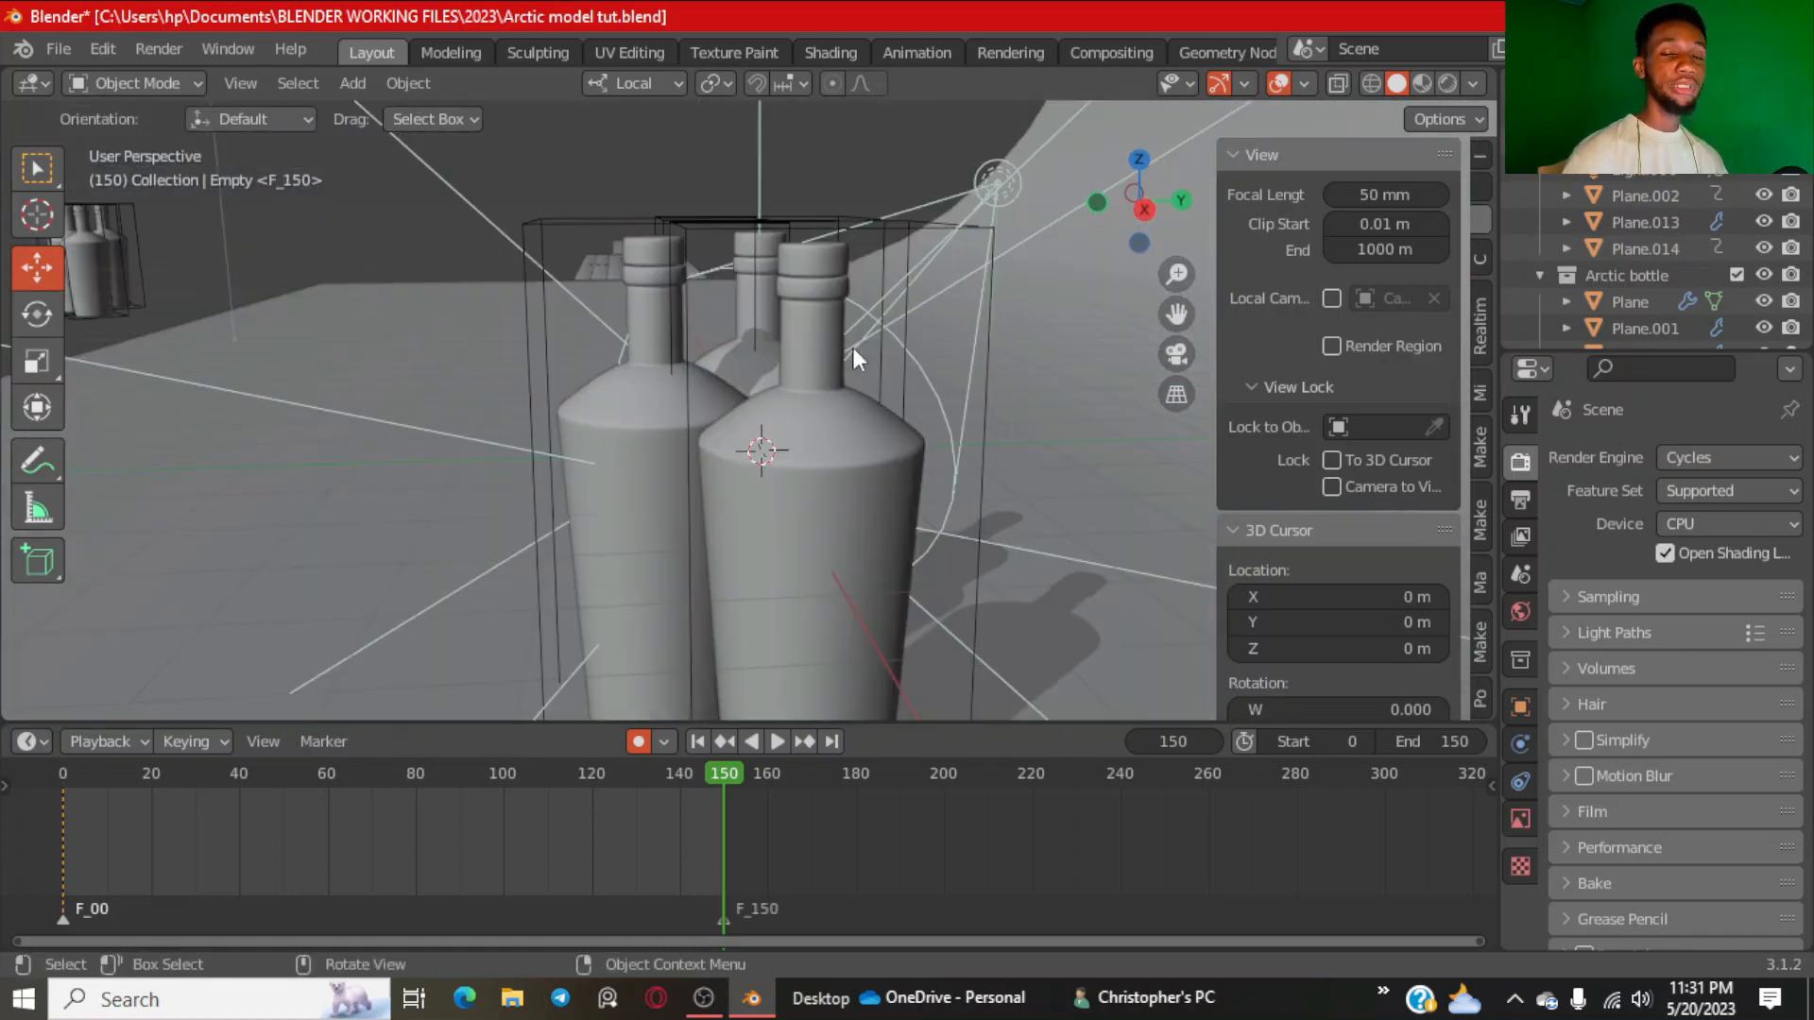
{"action": "scroll", "coordinate": [853, 347], "scroll_direction": "down", "scroll_amount": 5}
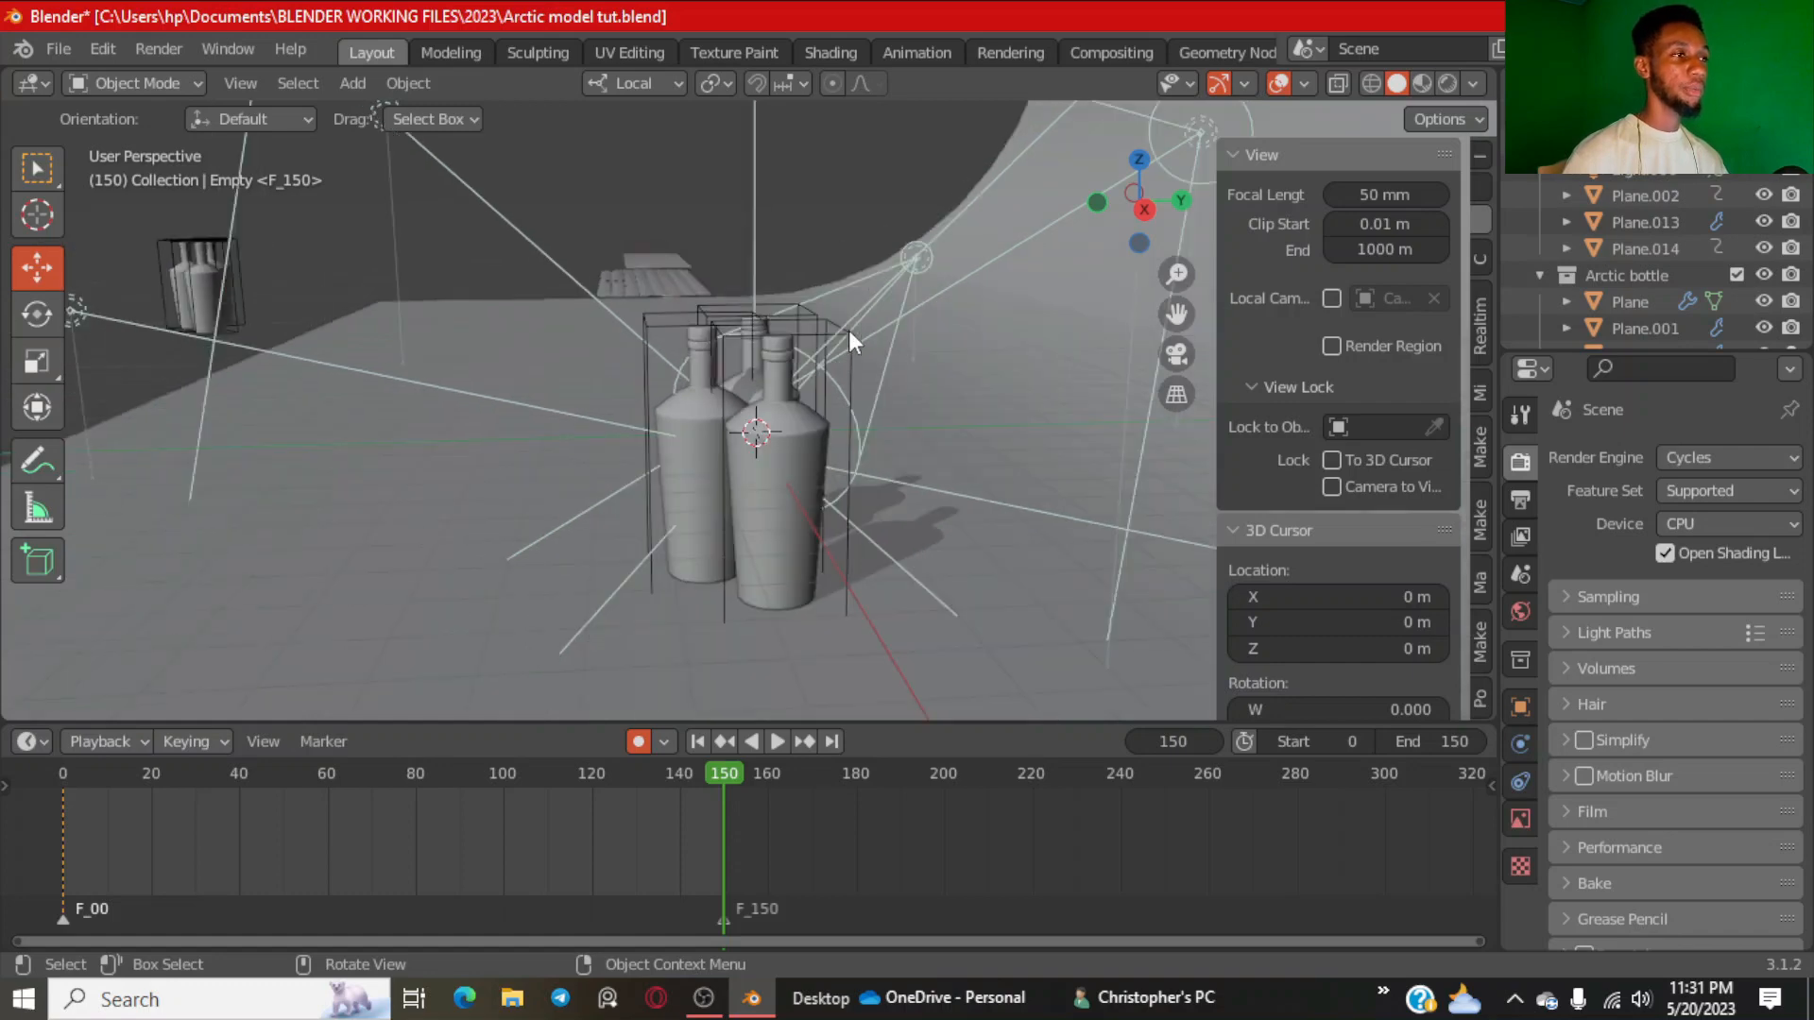
{"action": "mouse_move", "coordinate": [848, 331]}
{"action": "middle_mouse_down"}
{"action": "mouse_move", "coordinate": [825, 303]}
{"action": "mouse_move", "coordinate": [864, 326]}
{"action": "middle_mouse_up"}
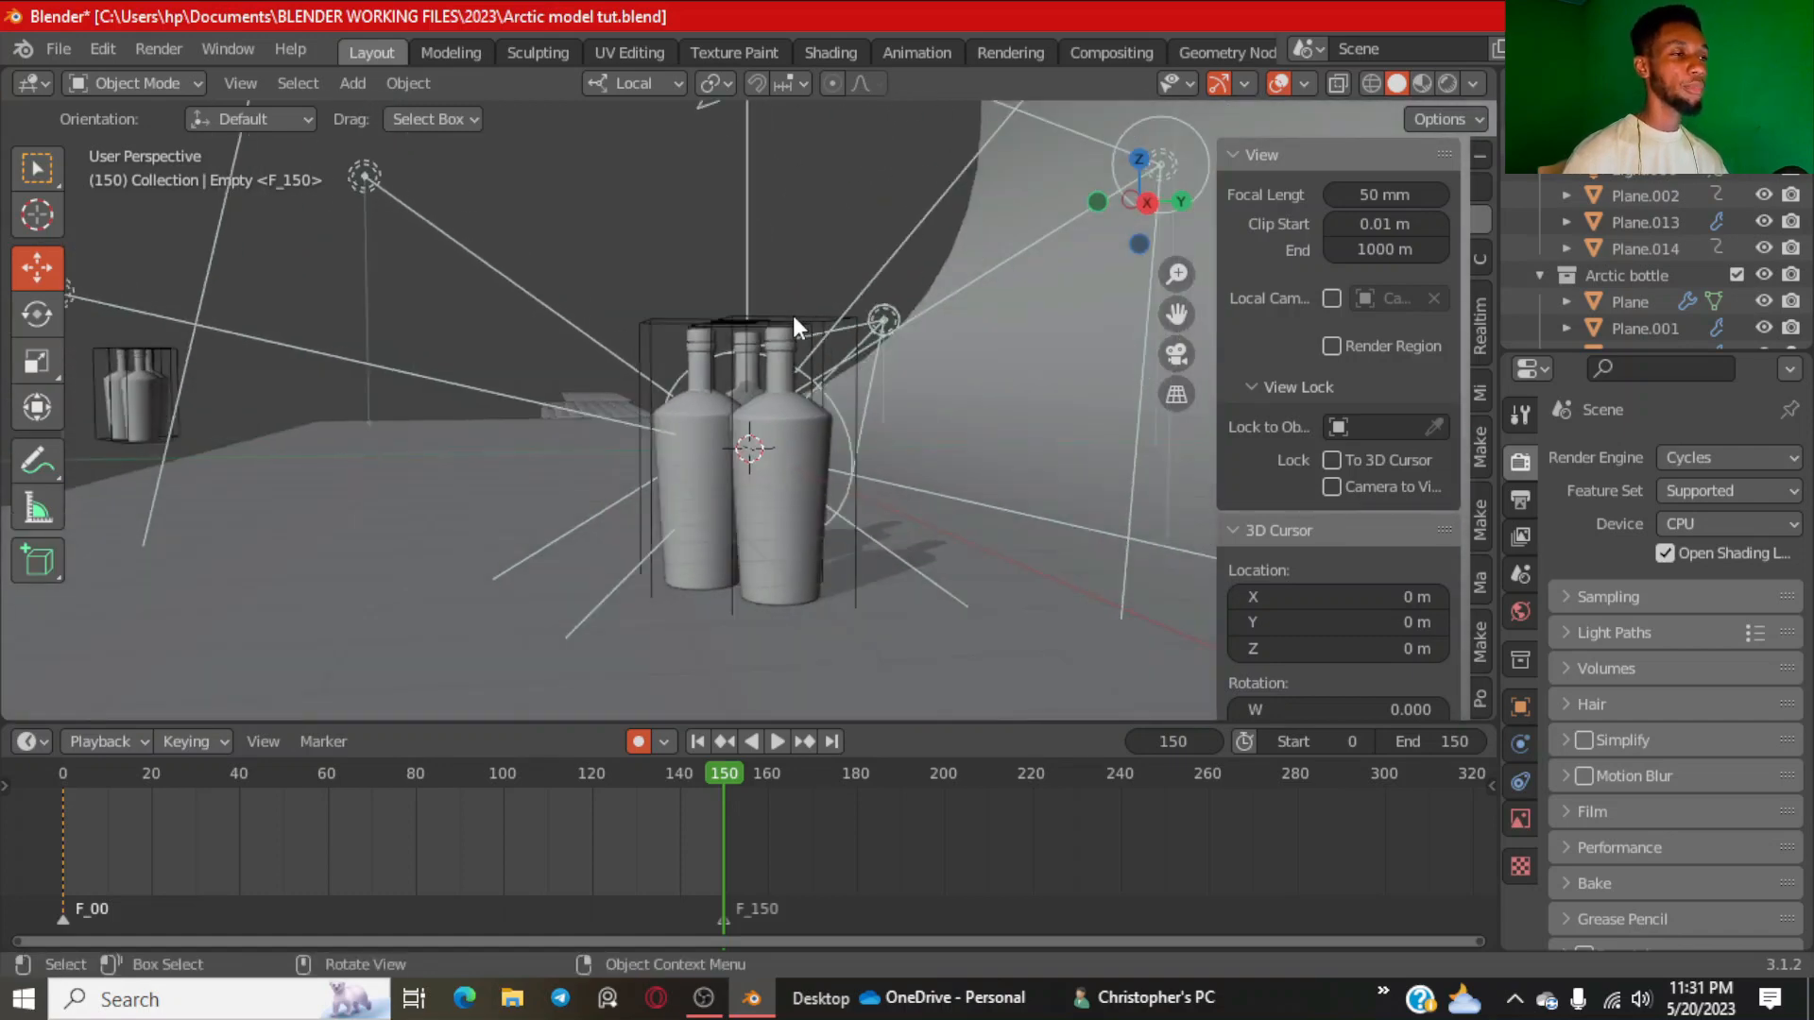
{"action": "key", "text": "KP_3"}
{"action": "scroll", "coordinate": [820, 276], "scroll_direction": "up", "scroll_amount": 2}
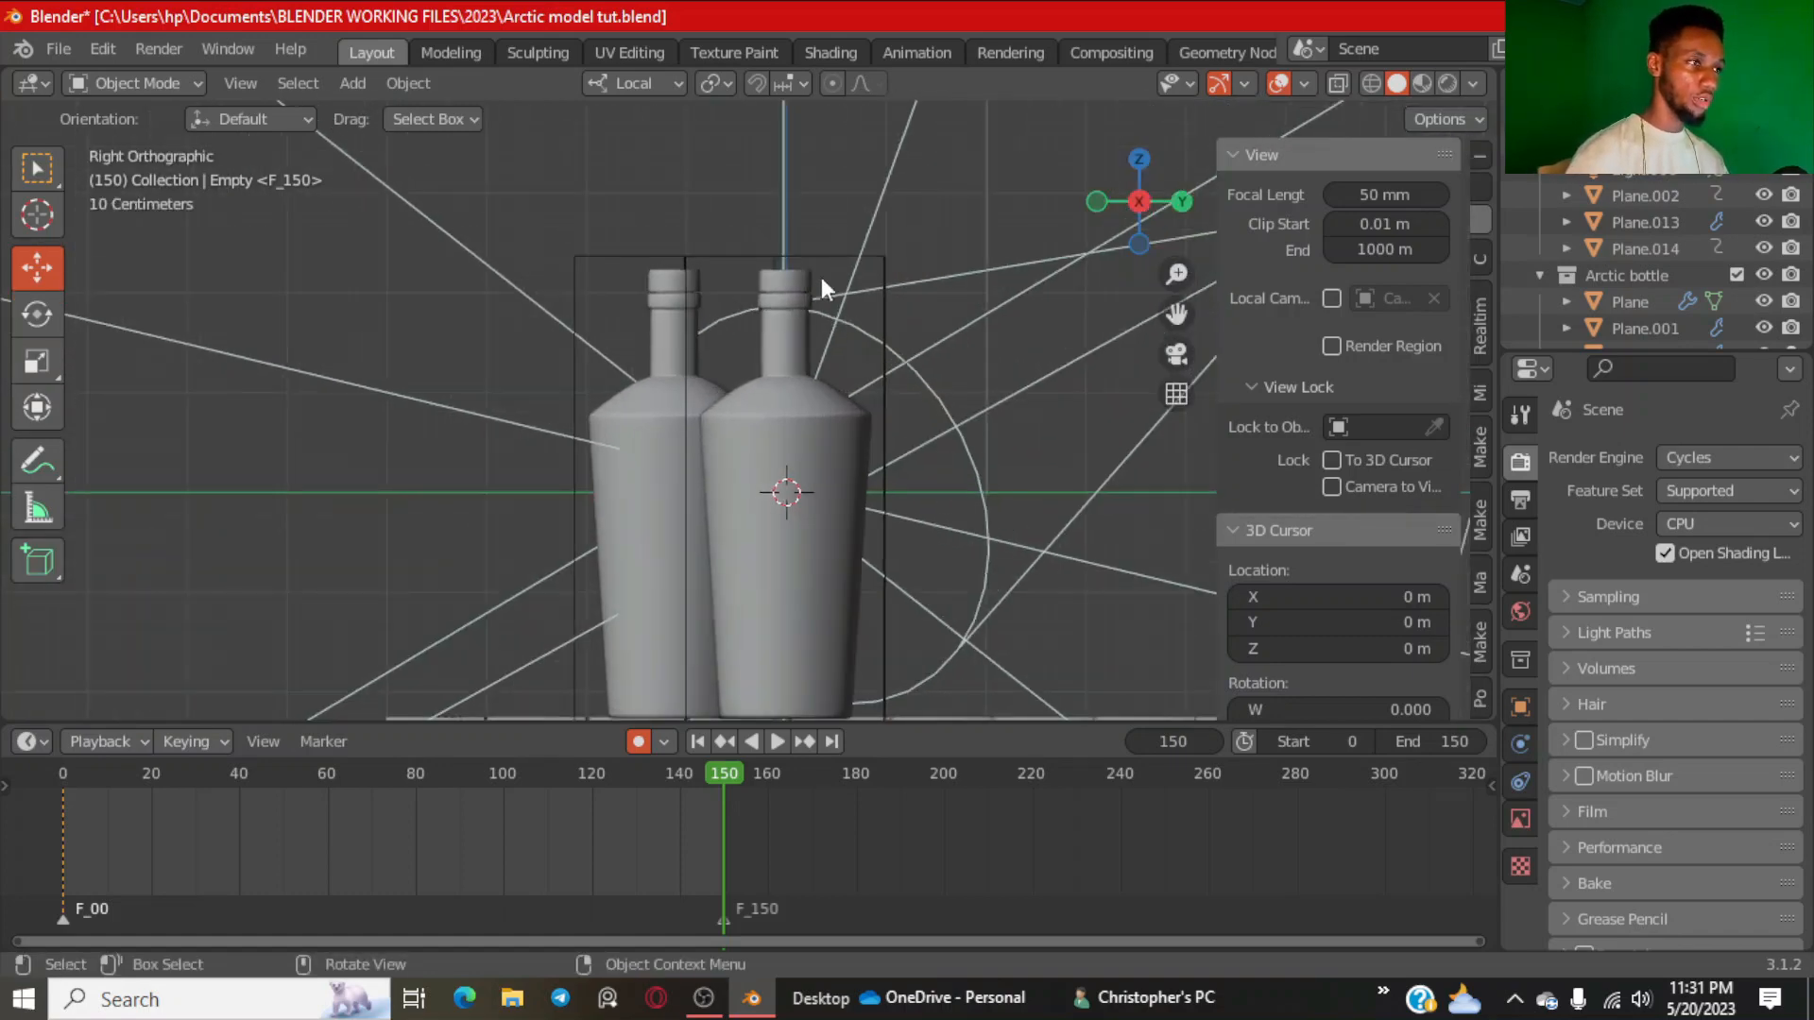
{"action": "left_click_drag", "start_coordinate": [964, 186], "coordinate": [793, 416]}
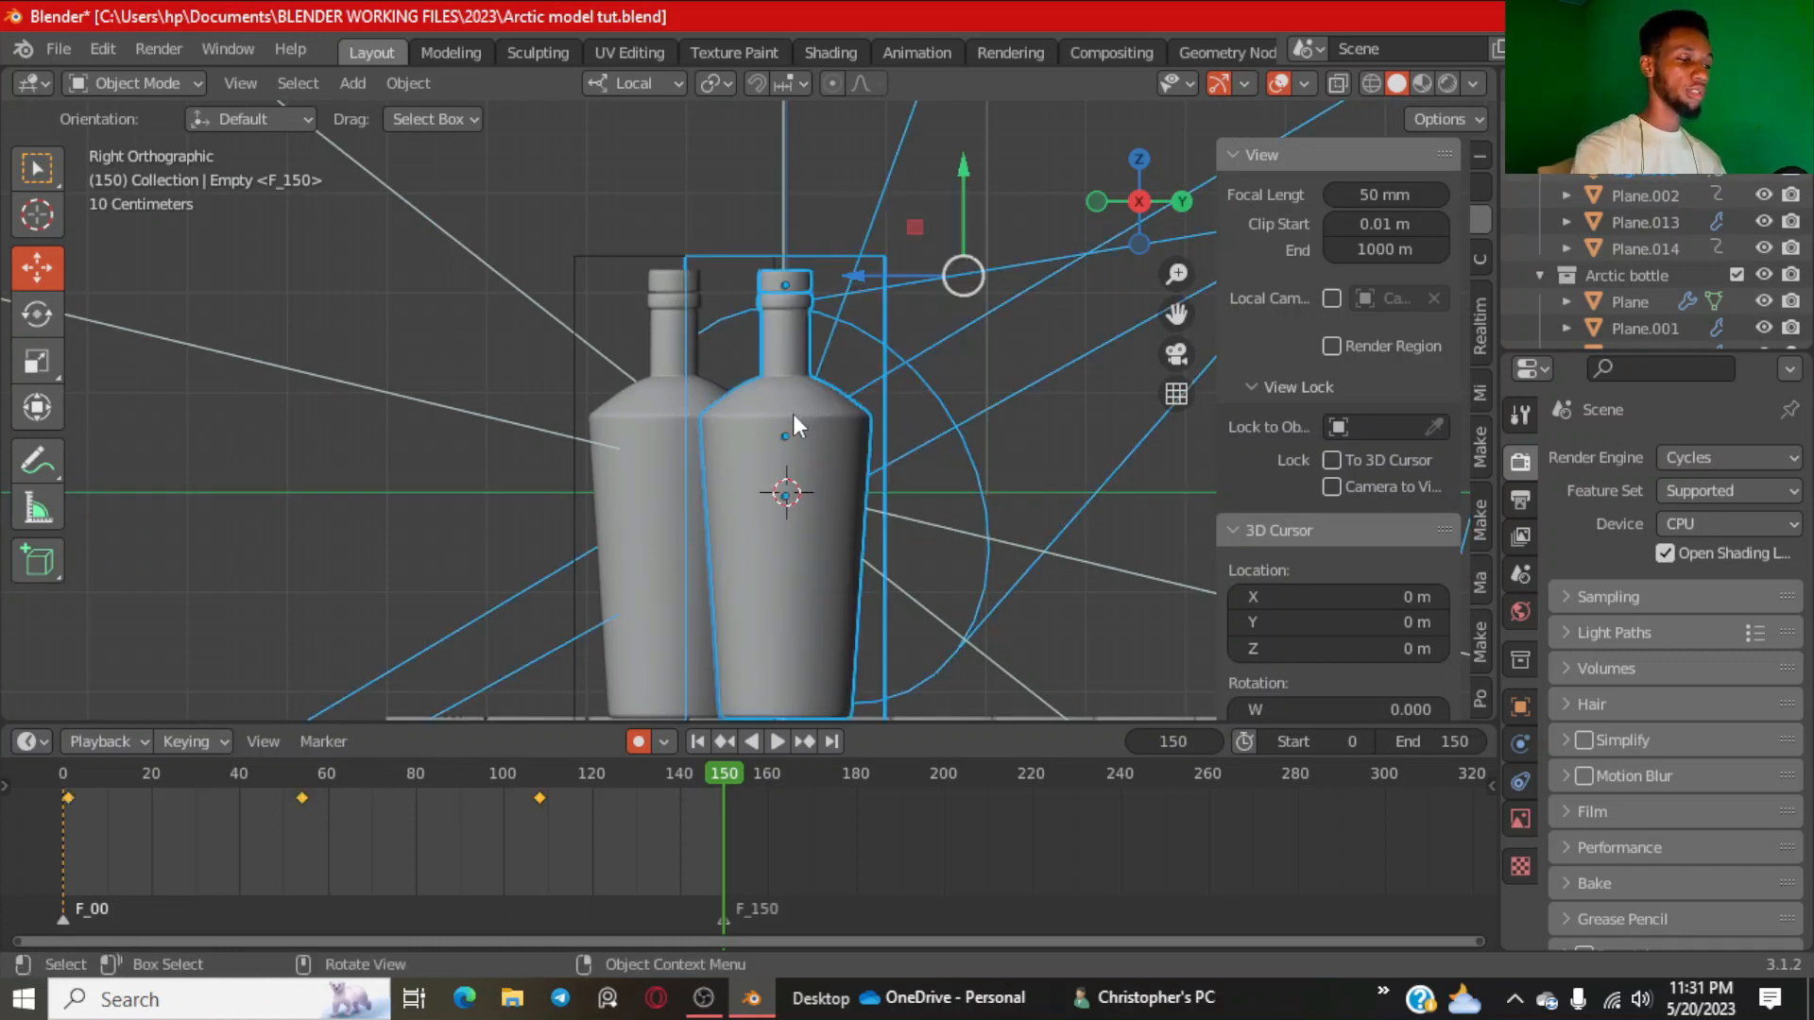
{"action": "key", "text": "x"}
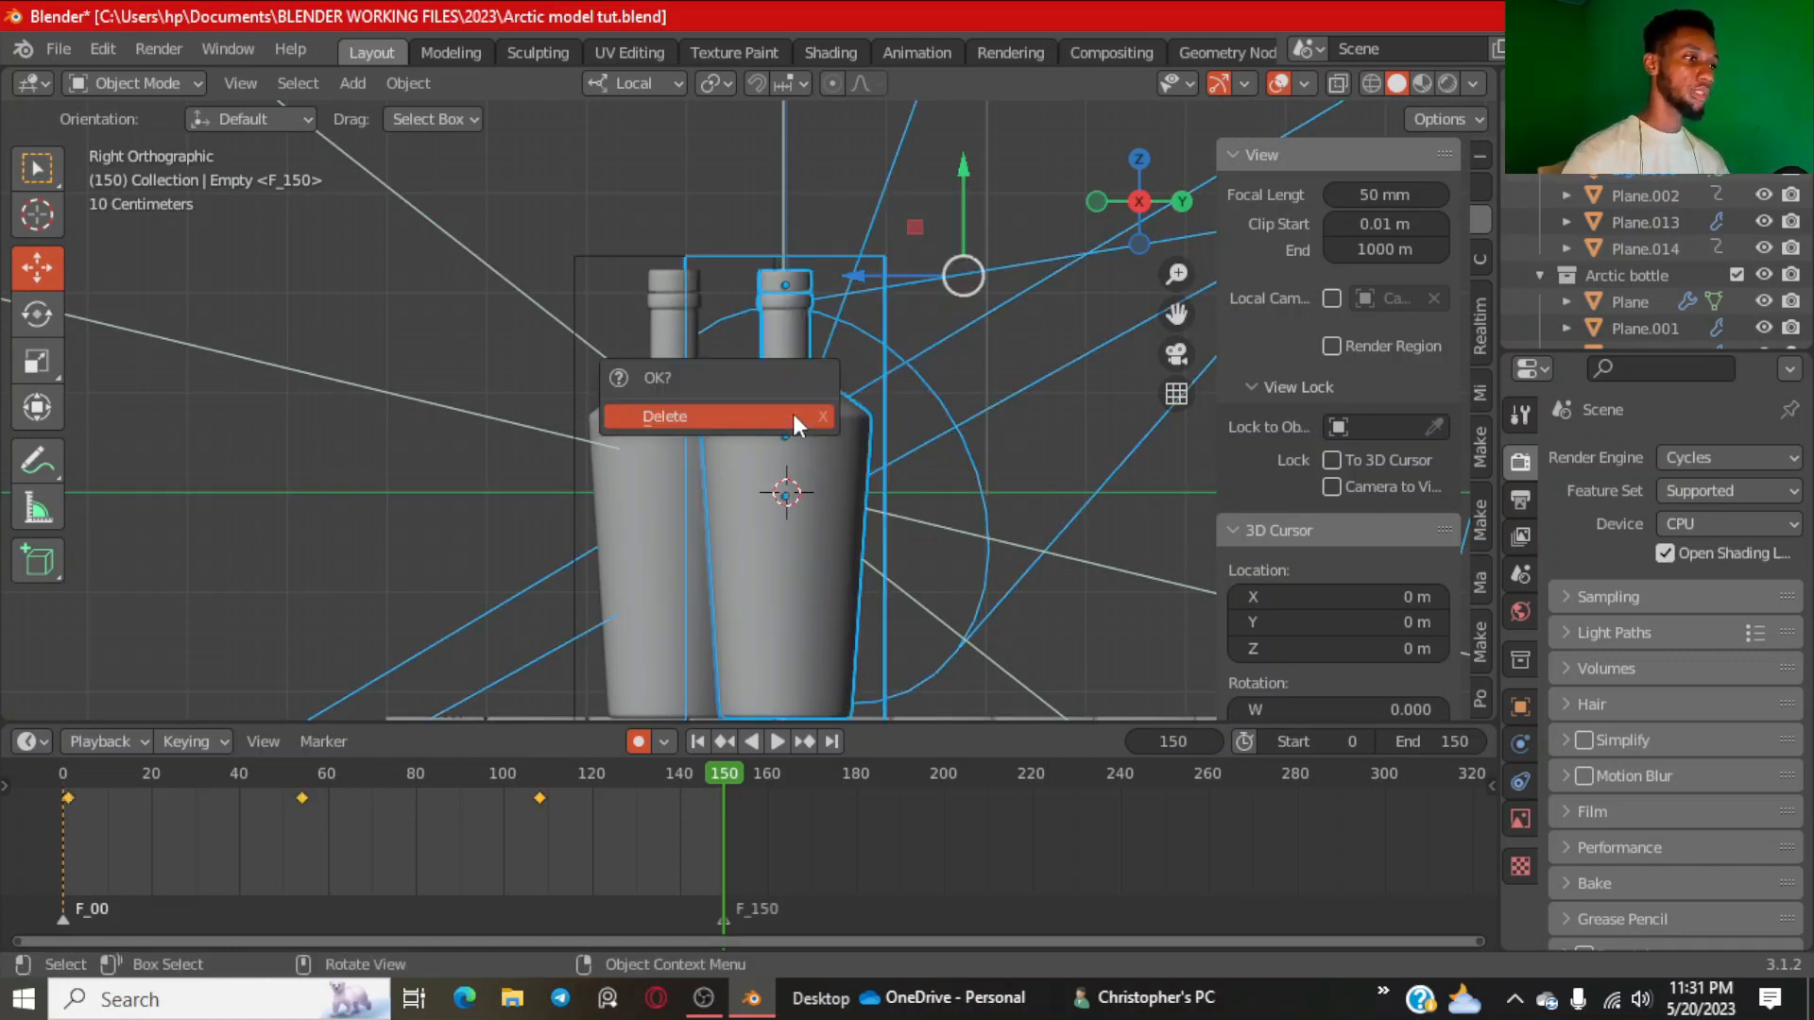
{"action": "left_click", "coordinate": [793, 416]}
Delete the remaining lights and extra objects surrounding the single bottle on the backdrop.
{"action": "scroll", "coordinate": [639, 351], "scroll_direction": "down", "scroll_amount": 5}
{"action": "left_click_drag", "start_coordinate": [613, 231], "coordinate": [520, 393]}
{"action": "key", "text": "x"}
{"action": "left_click", "coordinate": [520, 393]}
{"action": "key", "text": "x"}
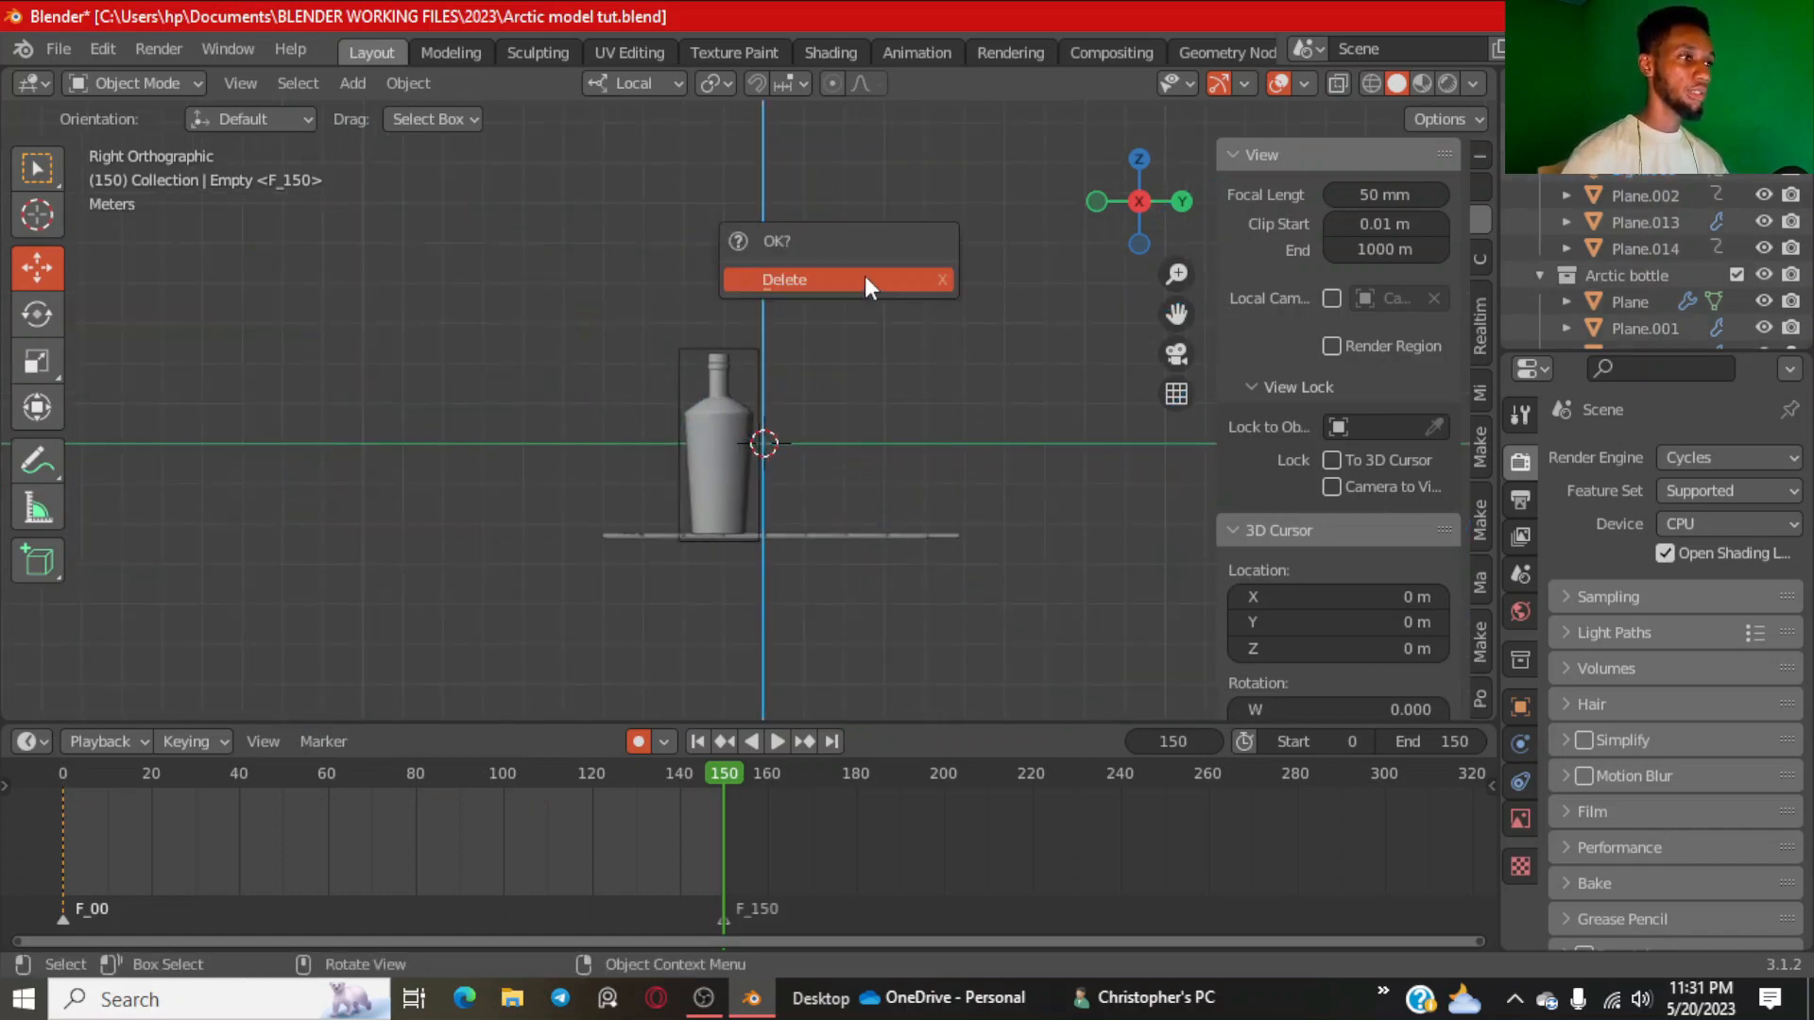
{"action": "left_click", "coordinate": [768, 280]}
{"action": "middle_click_drag", "start_coordinate": [768, 279], "coordinate": [739, 402]}
{"action": "left_click", "coordinate": [697, 202]}
{"action": "key", "text": "x"}
{"action": "left_click", "coordinate": [696, 202]}
Examine the remaining bottle and its backdrop from several angles and distances.
{"action": "scroll", "coordinate": [808, 397], "scroll_direction": "up", "scroll_amount": 5}
{"action": "scroll", "coordinate": [747, 419], "scroll_direction": "up", "scroll_amount": 2}
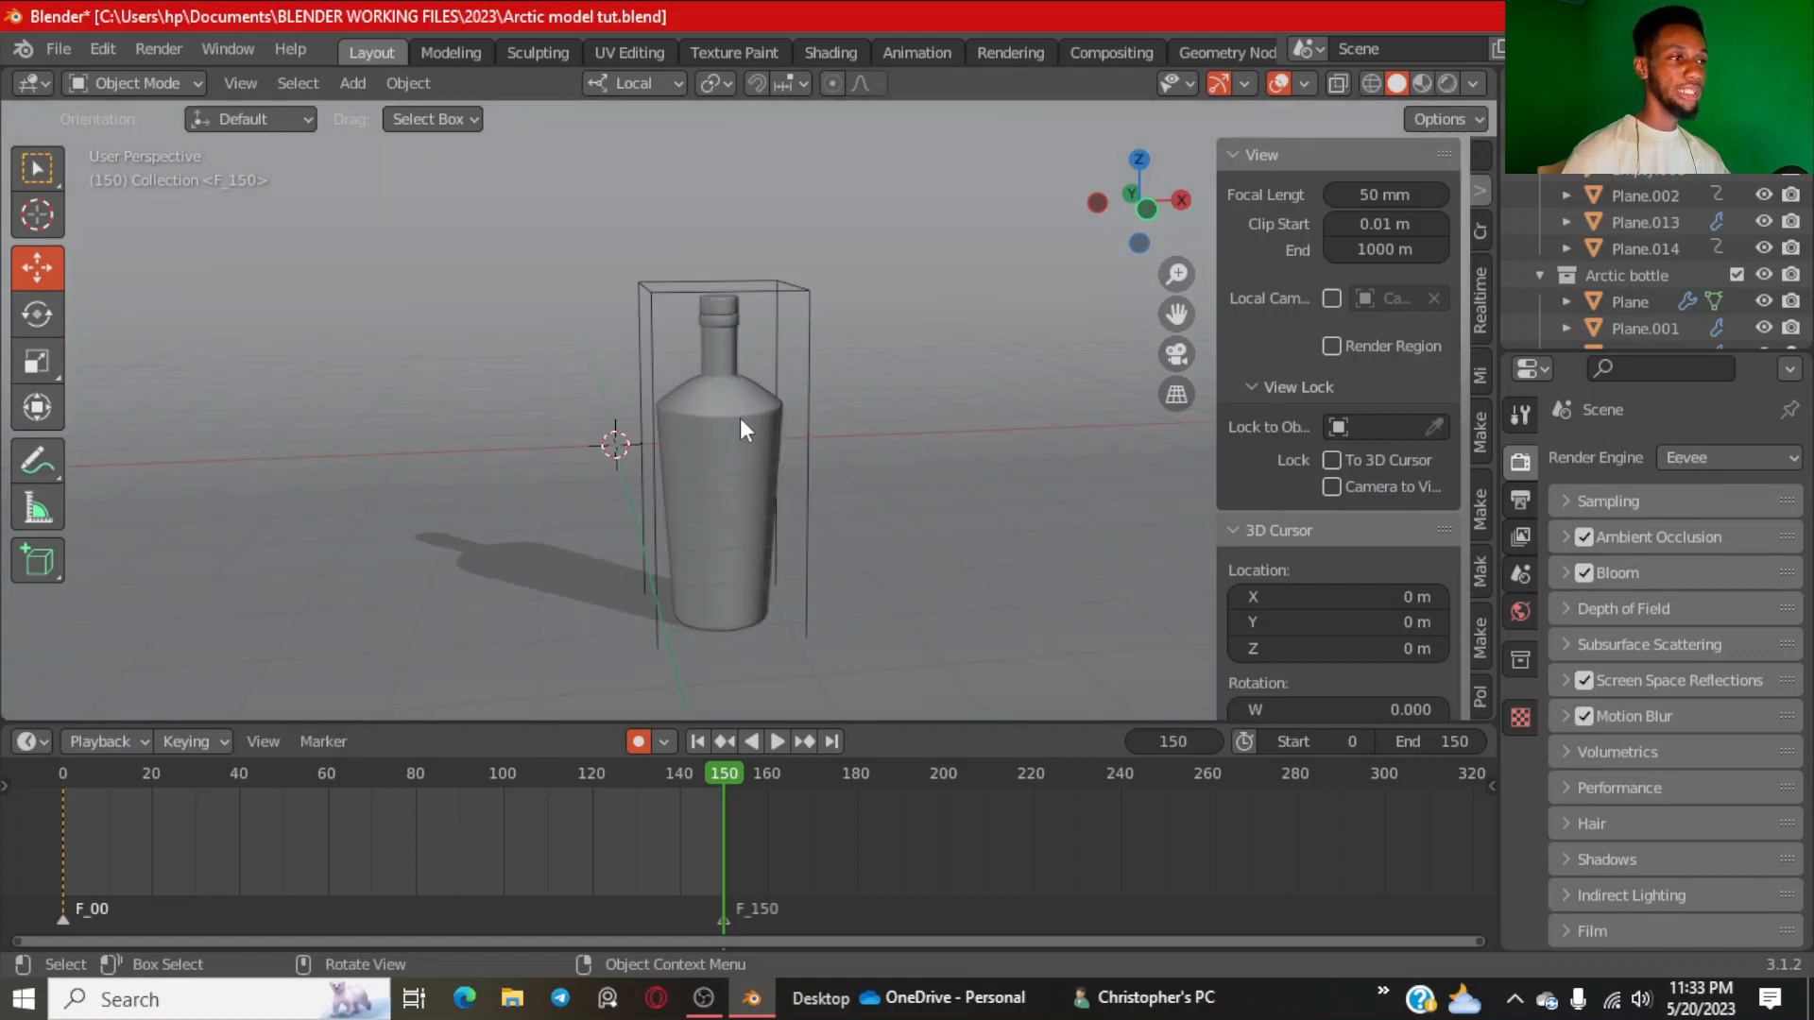
{"action": "middle_click_drag", "start_coordinate": [739, 418], "coordinate": [701, 363], "text": "shift"}
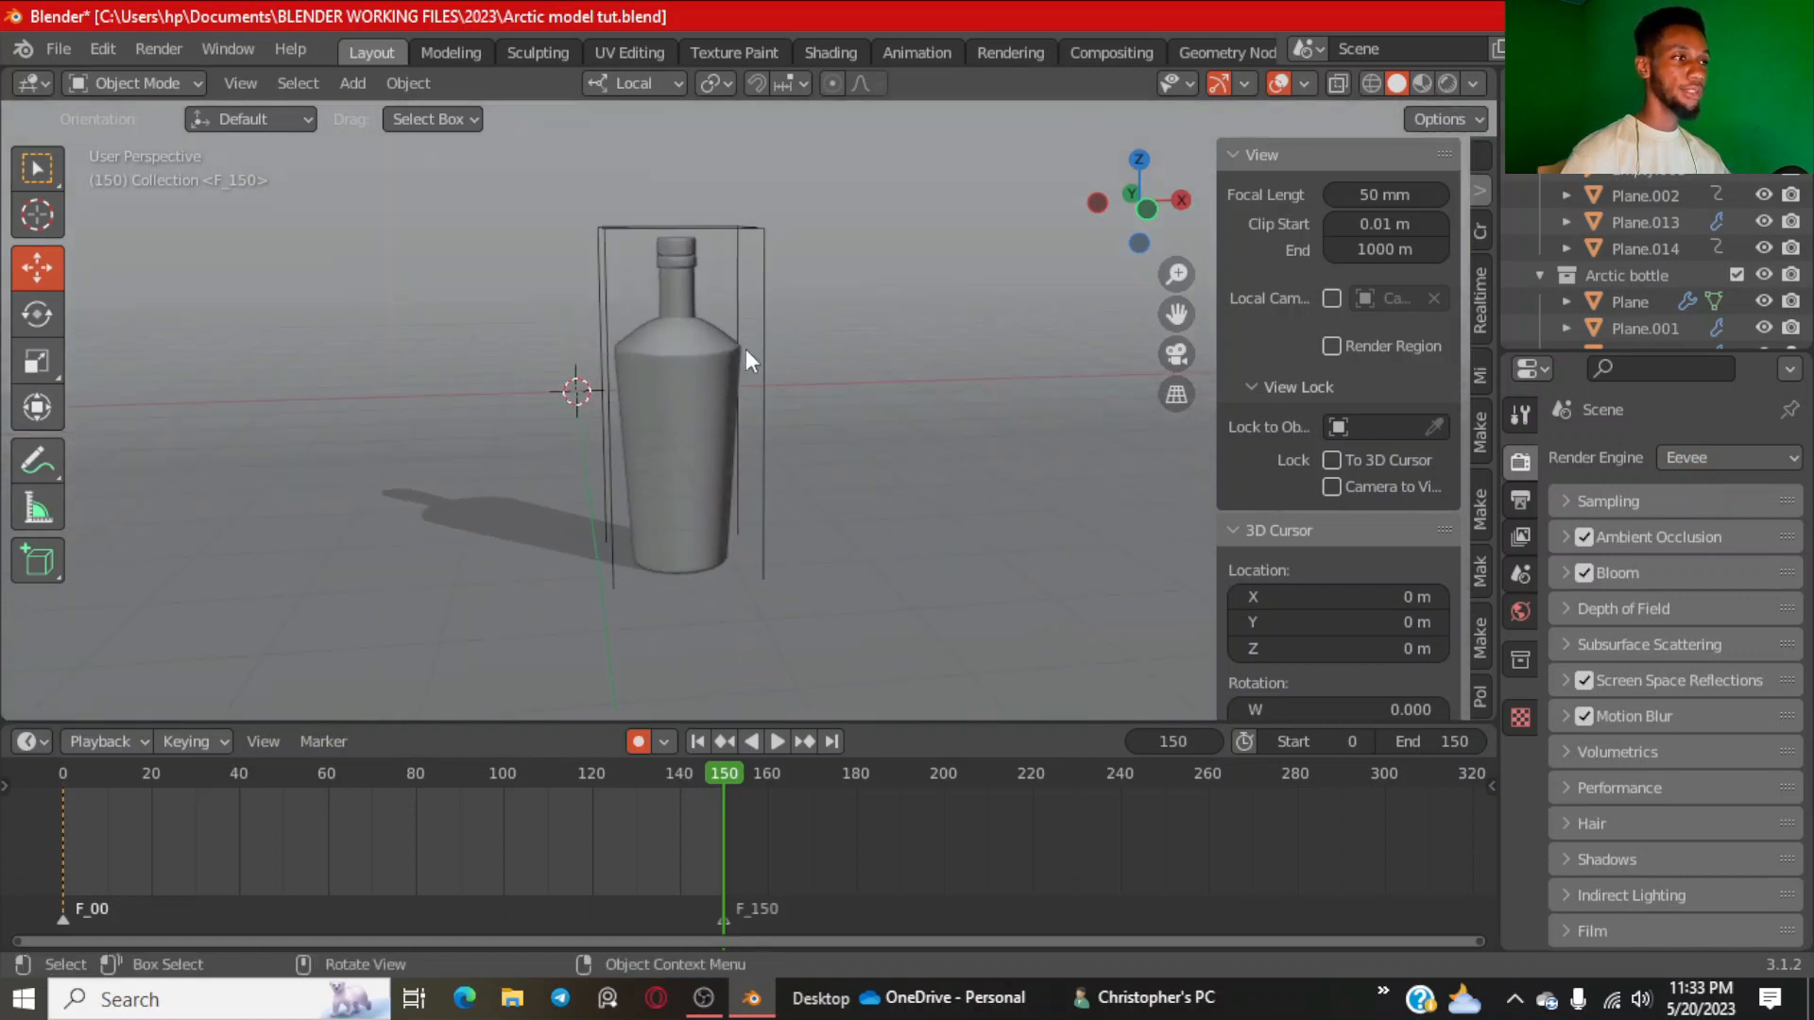
{"action": "scroll", "coordinate": [718, 368], "scroll_direction": "up", "scroll_amount": 2}
{"action": "middle_click_drag", "start_coordinate": [626, 421], "coordinate": [699, 436]}
{"action": "middle_click_drag", "start_coordinate": [818, 375], "coordinate": [974, 483], "text": "shift"}
{"action": "key", "text": "KP_1"}
{"action": "scroll", "coordinate": [789, 413], "scroll_direction": "down", "scroll_amount": 3}
{"action": "scroll", "coordinate": [943, 422], "scroll_direction": "down", "scroll_amount": 3}
{"action": "scroll", "coordinate": [917, 429], "scroll_direction": "up", "scroll_amount": 1}
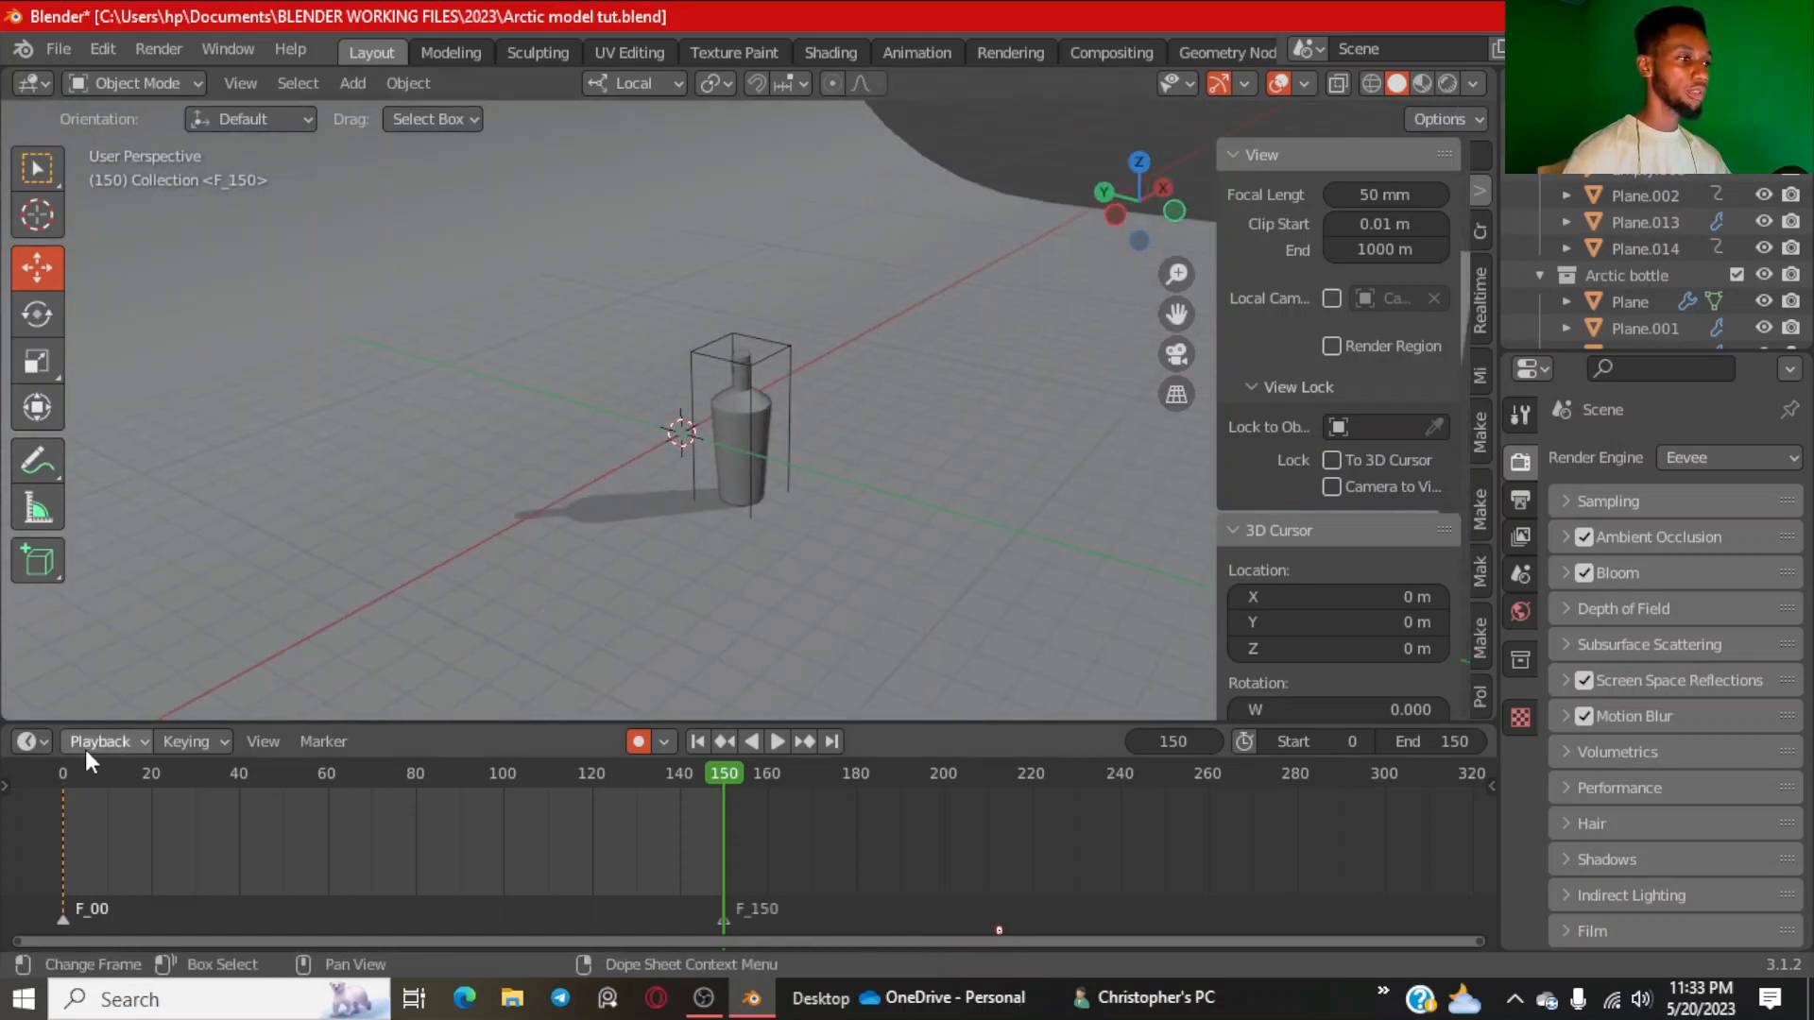
Switch to the Shading workspace and show the World shader nodes in the node editor.
{"action": "left_click", "coordinate": [822, 53]}
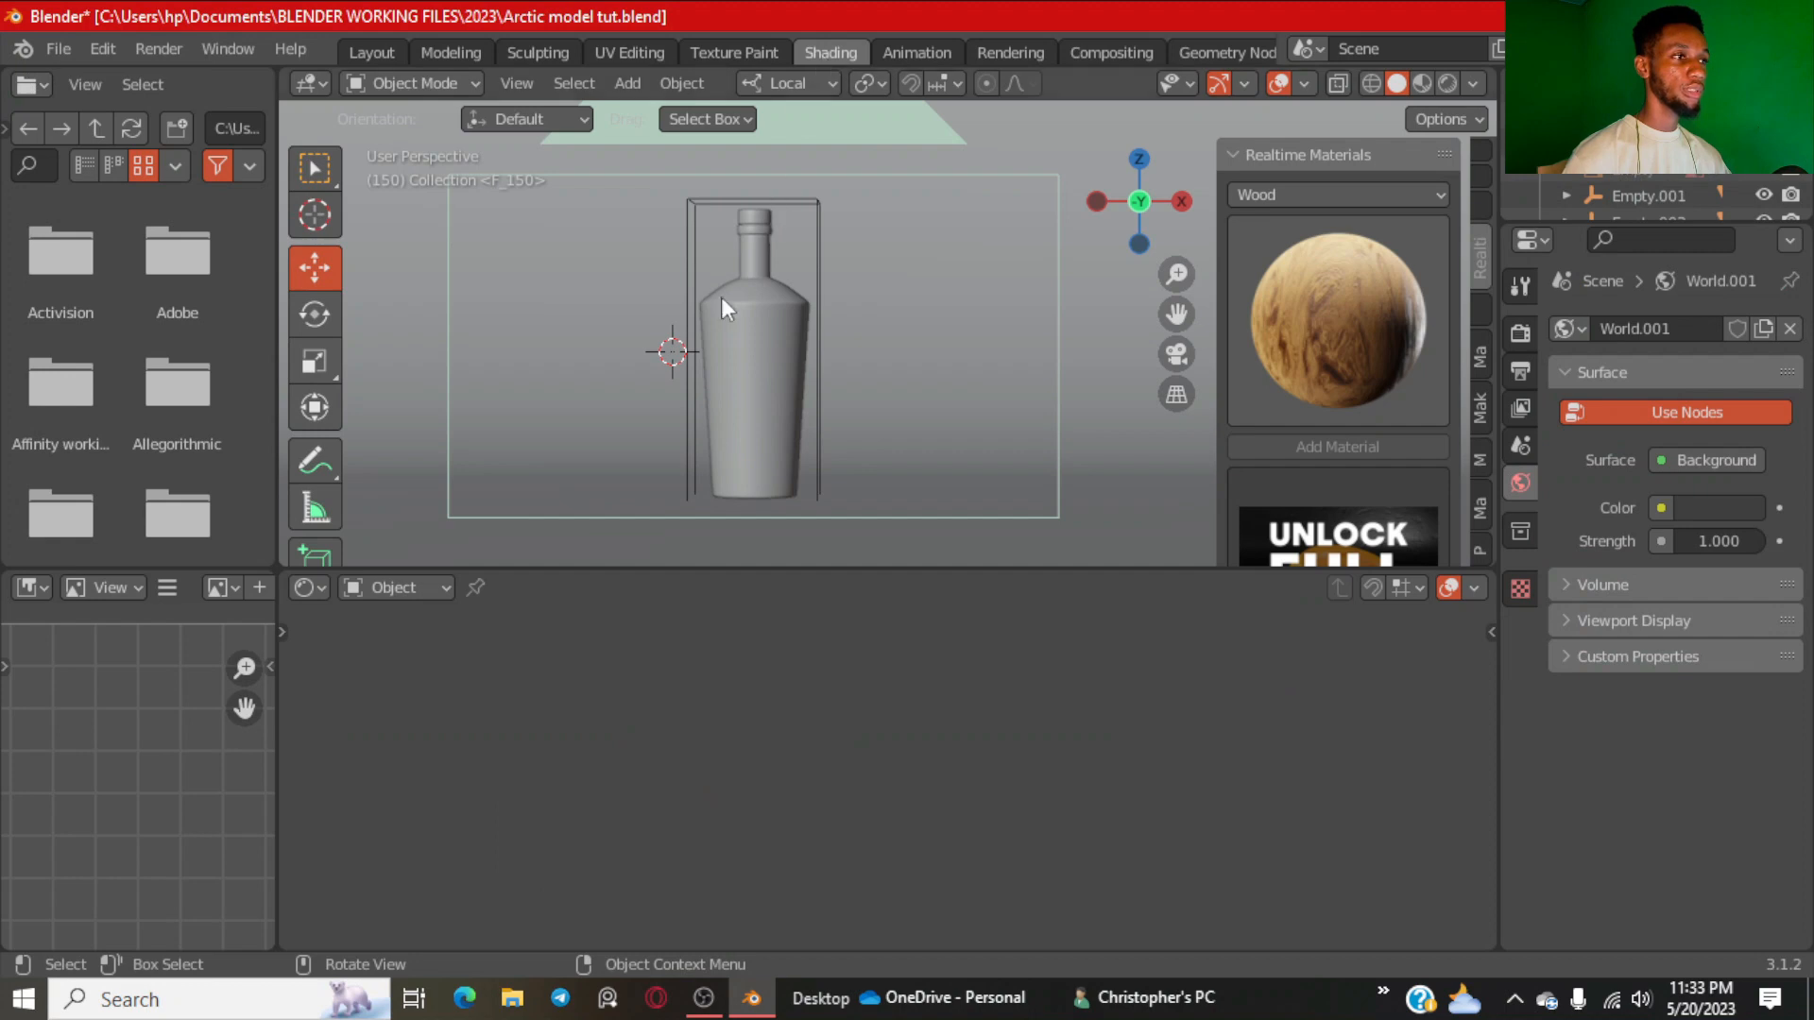
{"action": "middle_click_drag", "start_coordinate": [717, 322], "coordinate": [378, 102]}
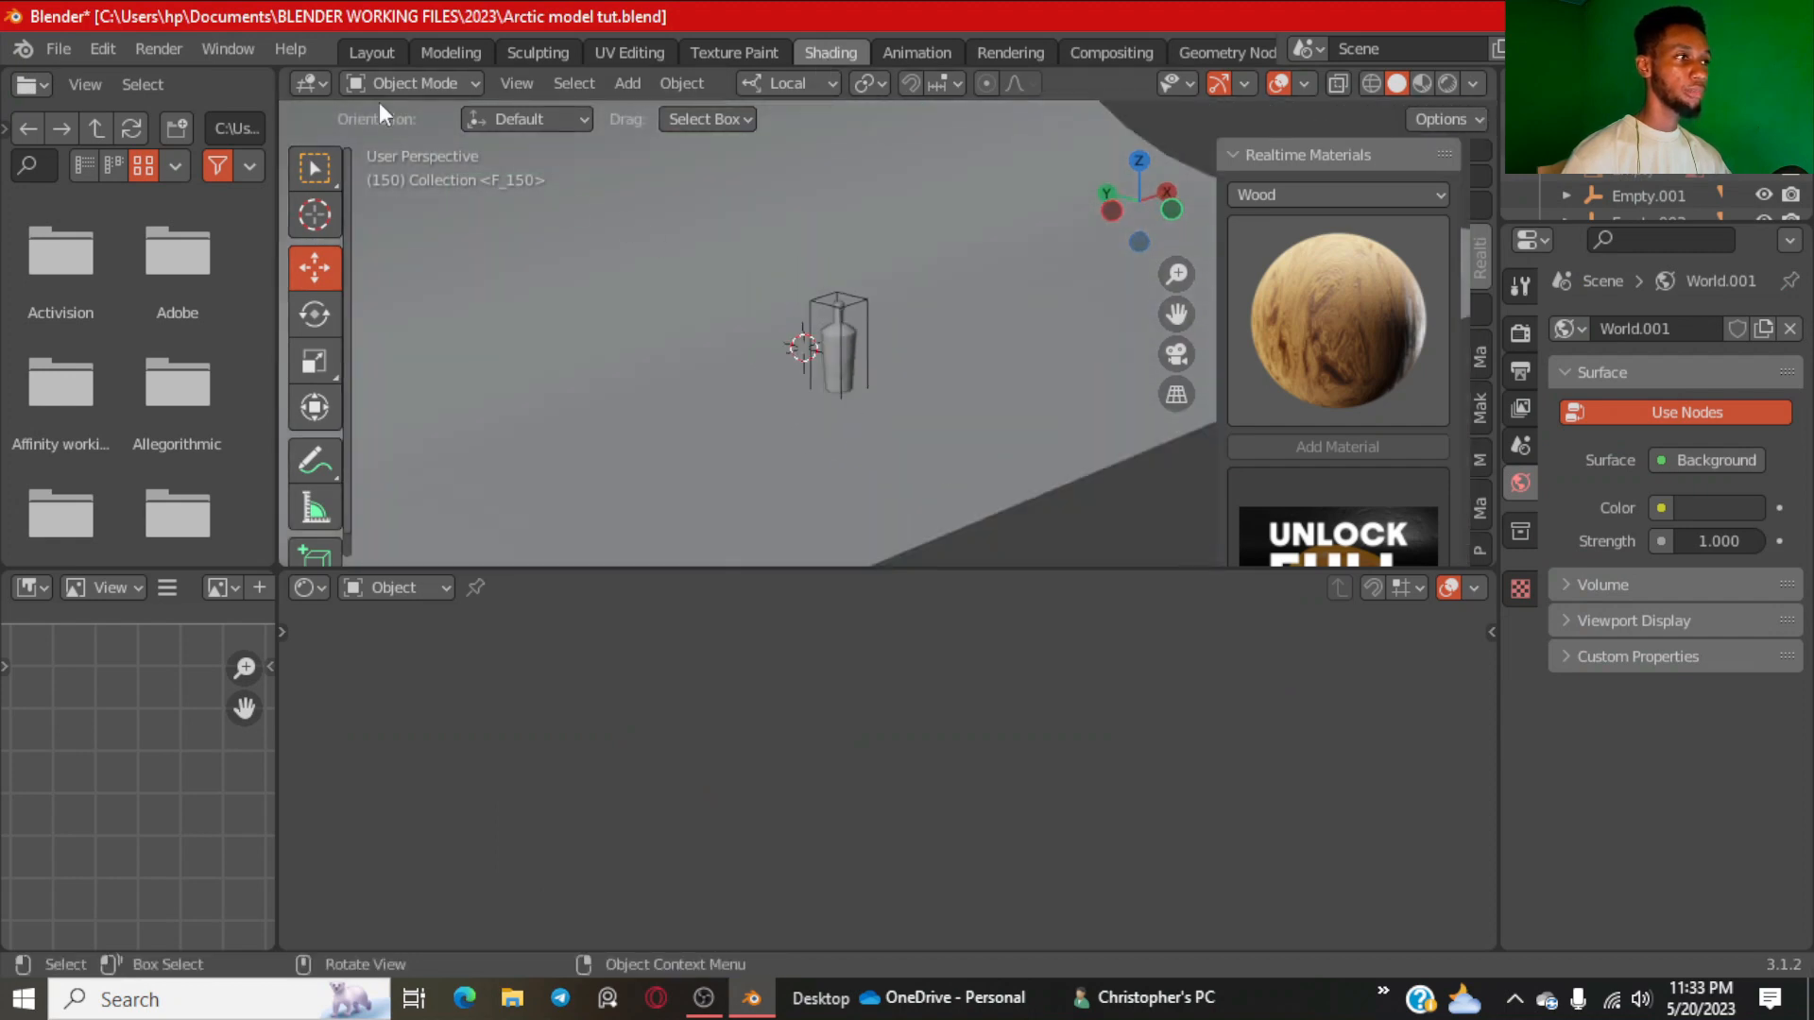
{"action": "left_click", "coordinate": [400, 589]}
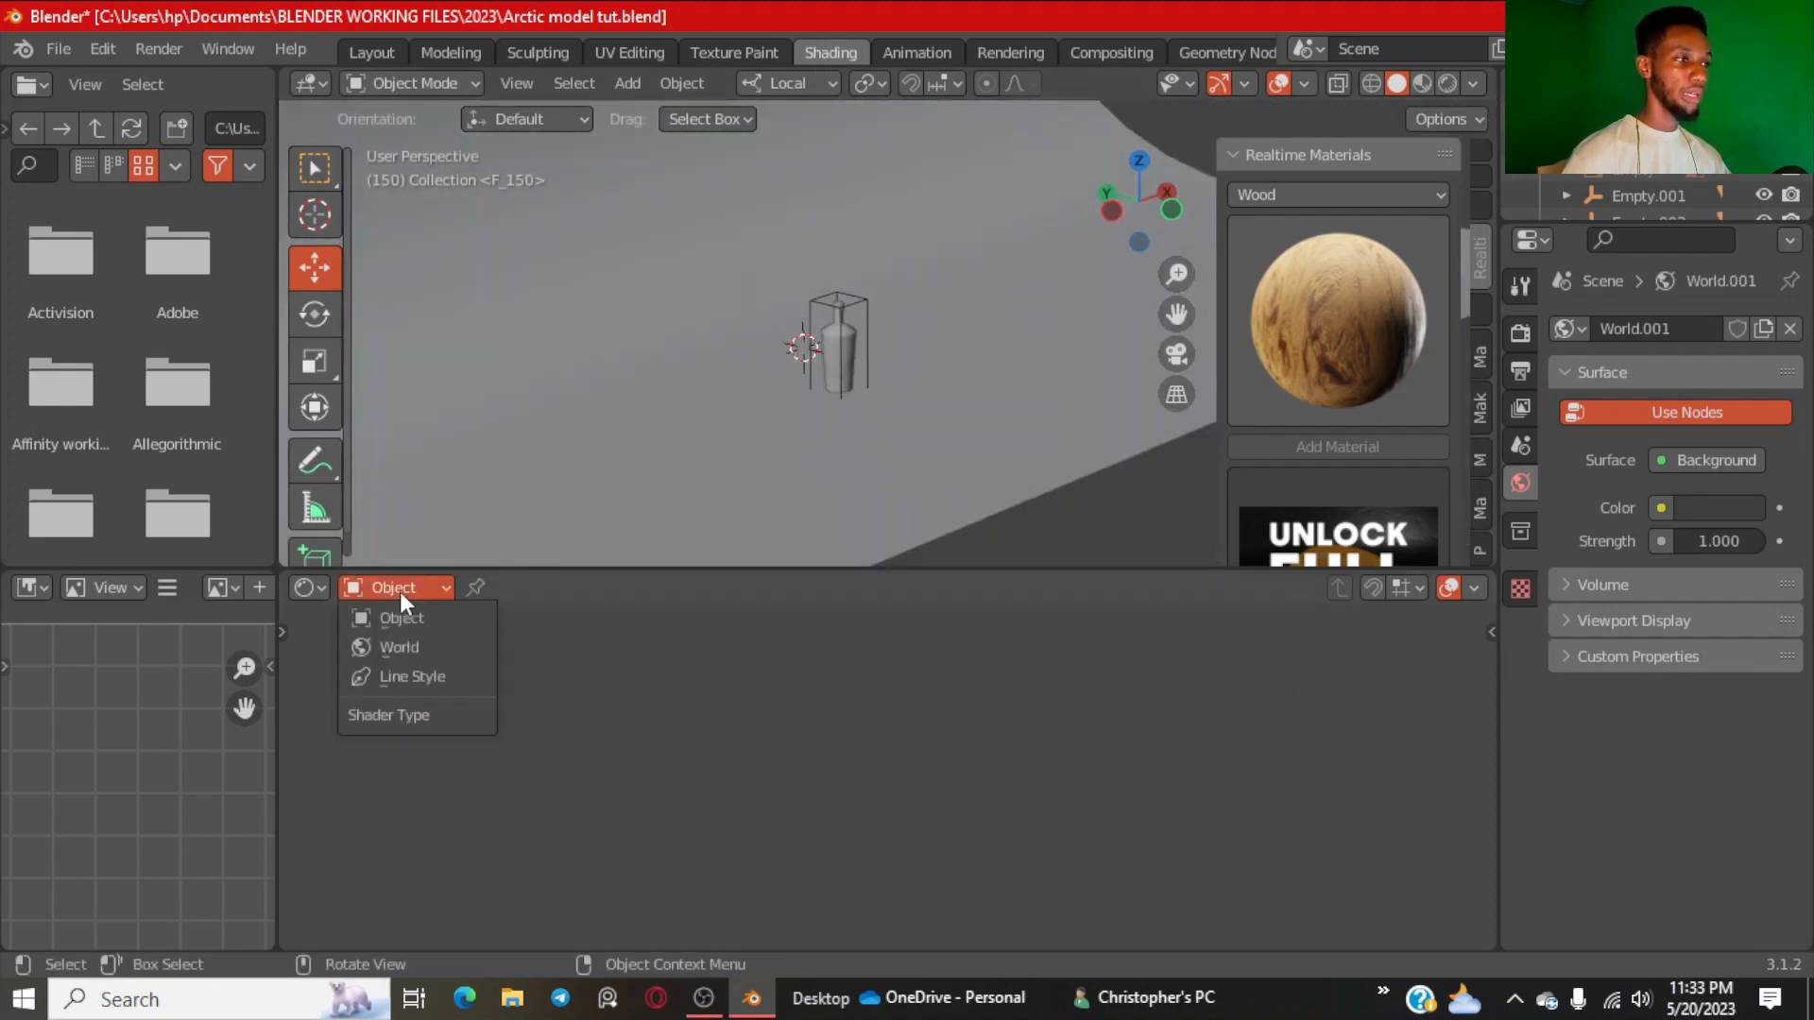
{"action": "left_click", "coordinate": [402, 647]}
{"action": "scroll", "coordinate": [623, 718], "scroll_direction": "down", "scroll_amount": 3}
{"action": "scroll", "coordinate": [633, 711], "scroll_direction": "up", "scroll_amount": 4}
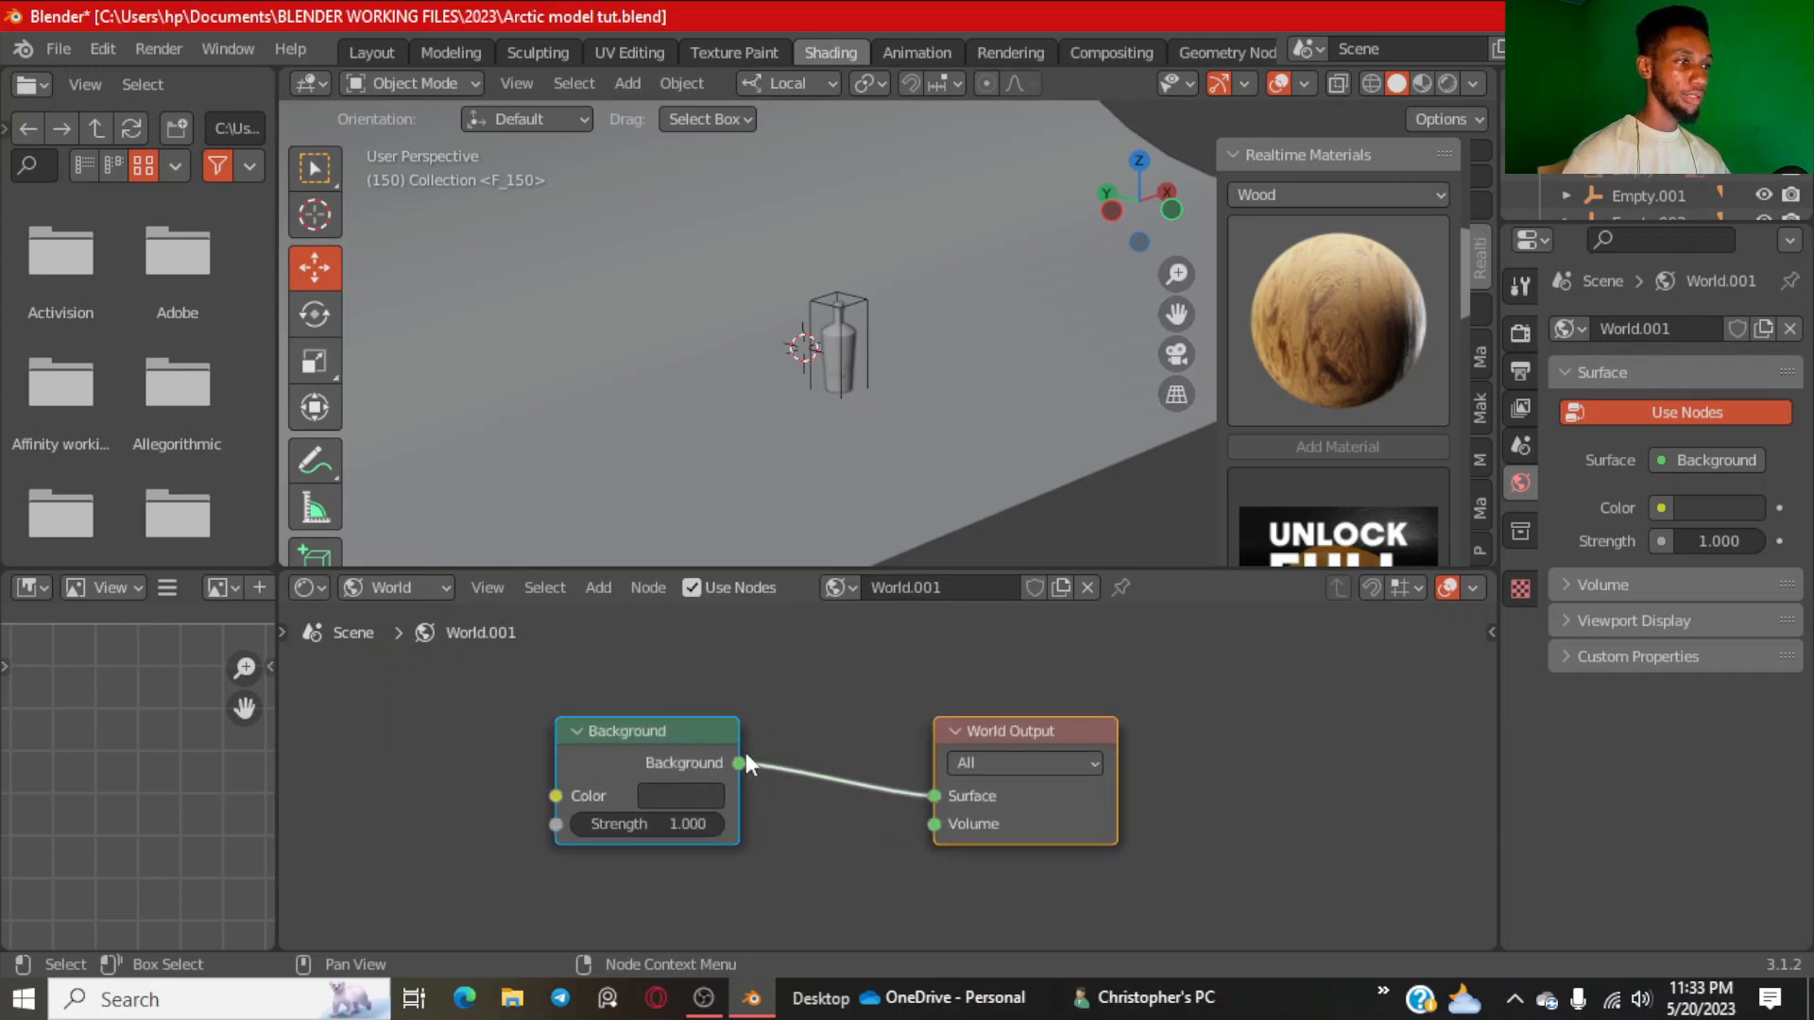
{"action": "left_click", "coordinate": [806, 686]}
{"action": "middle_click_drag", "start_coordinate": [934, 683], "coordinate": [800, 690]}
{"action": "scroll", "coordinate": [800, 690], "scroll_direction": "up", "scroll_amount": 3}
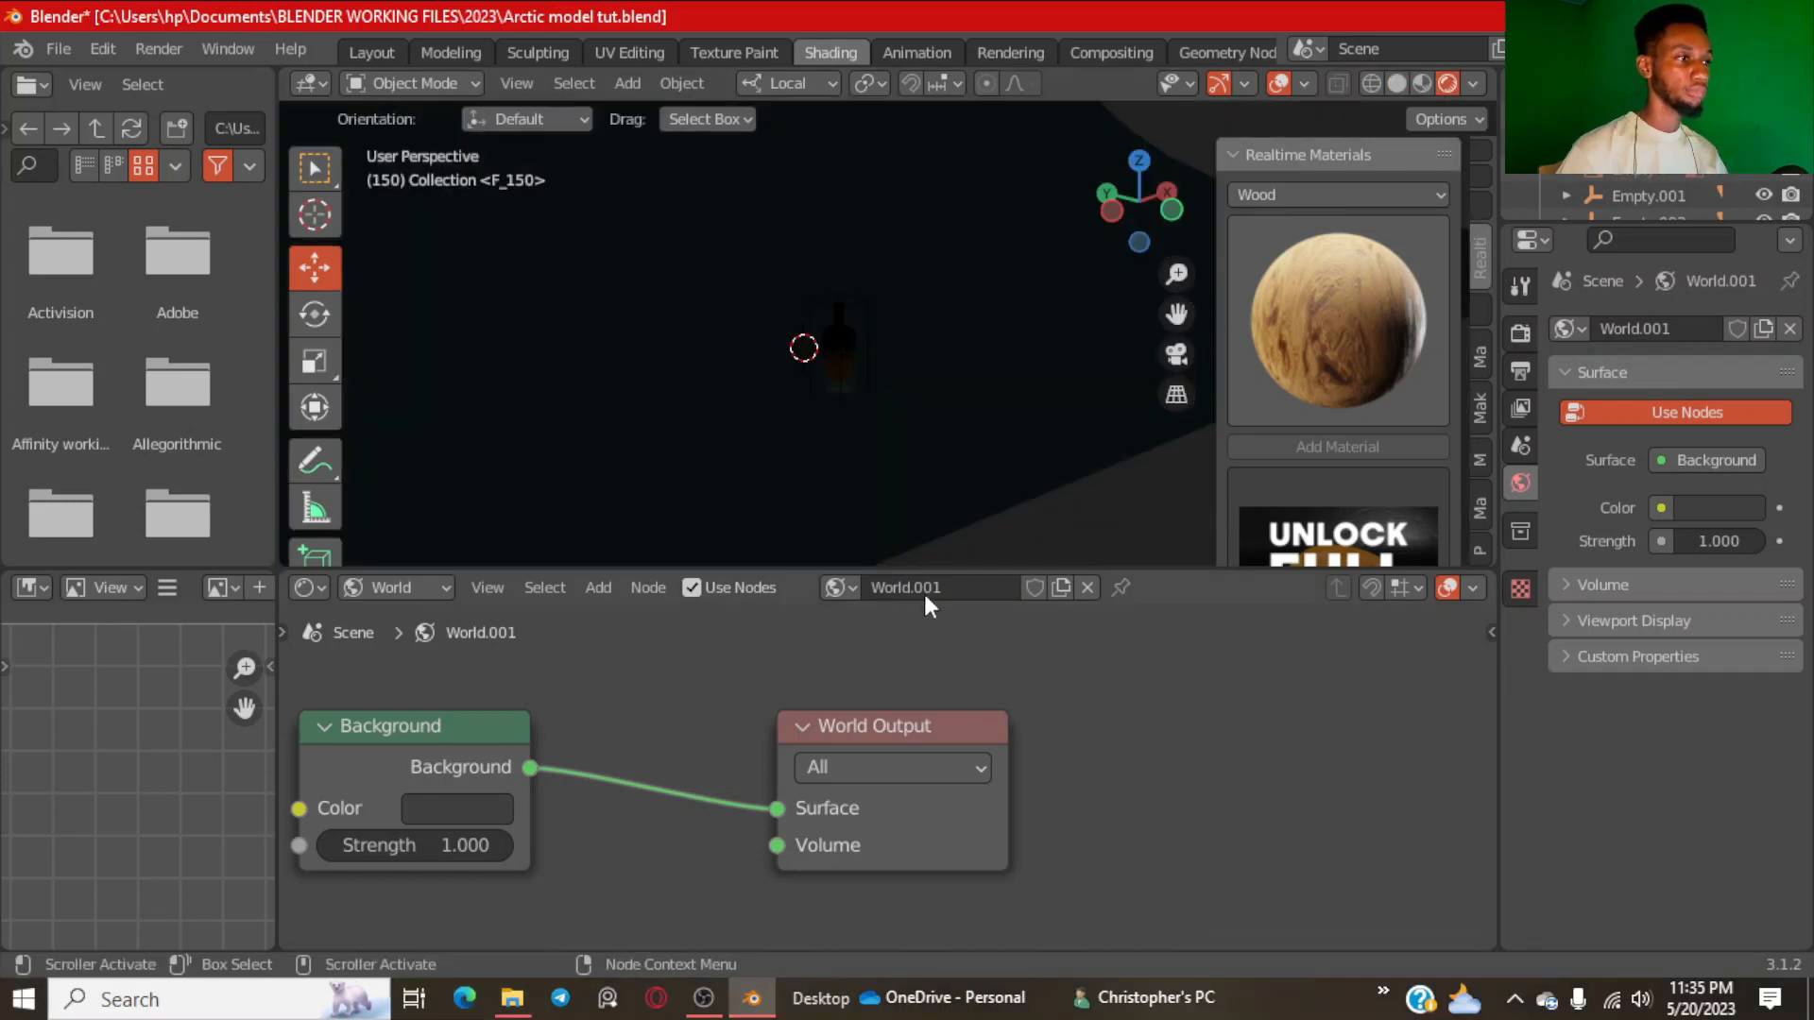
Select the bottle body and inspect its rendered appearance up close and from a distance.
{"action": "middle_click_drag", "start_coordinate": [853, 390], "coordinate": [801, 333]}
{"action": "left_click", "coordinate": [799, 314]}
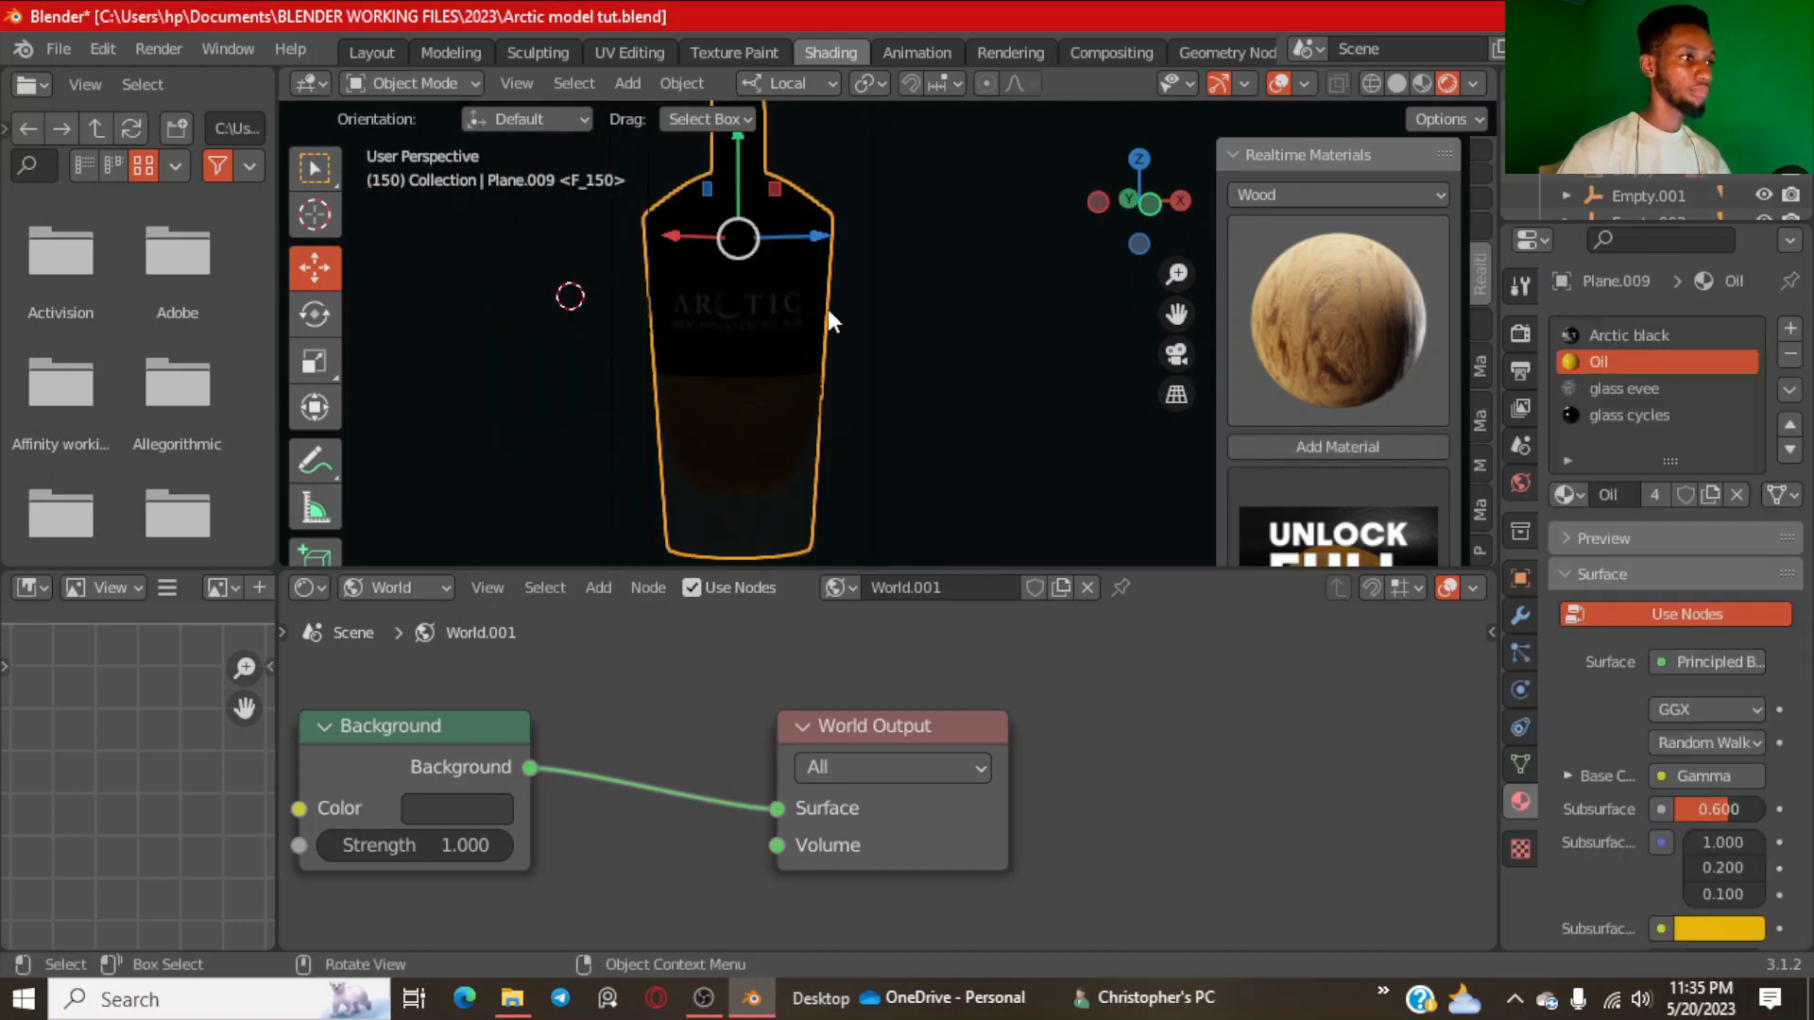
{"action": "scroll", "coordinate": [841, 321], "scroll_direction": "down", "scroll_amount": 4}
{"action": "middle_click_drag", "start_coordinate": [902, 359], "coordinate": [858, 389]}
{"action": "scroll", "coordinate": [959, 368], "scroll_direction": "down", "scroll_amount": 2}
{"action": "scroll", "coordinate": [863, 322], "scroll_direction": "down", "scroll_amount": 3}
{"action": "middle_click_drag", "start_coordinate": [863, 328], "coordinate": [916, 359]}
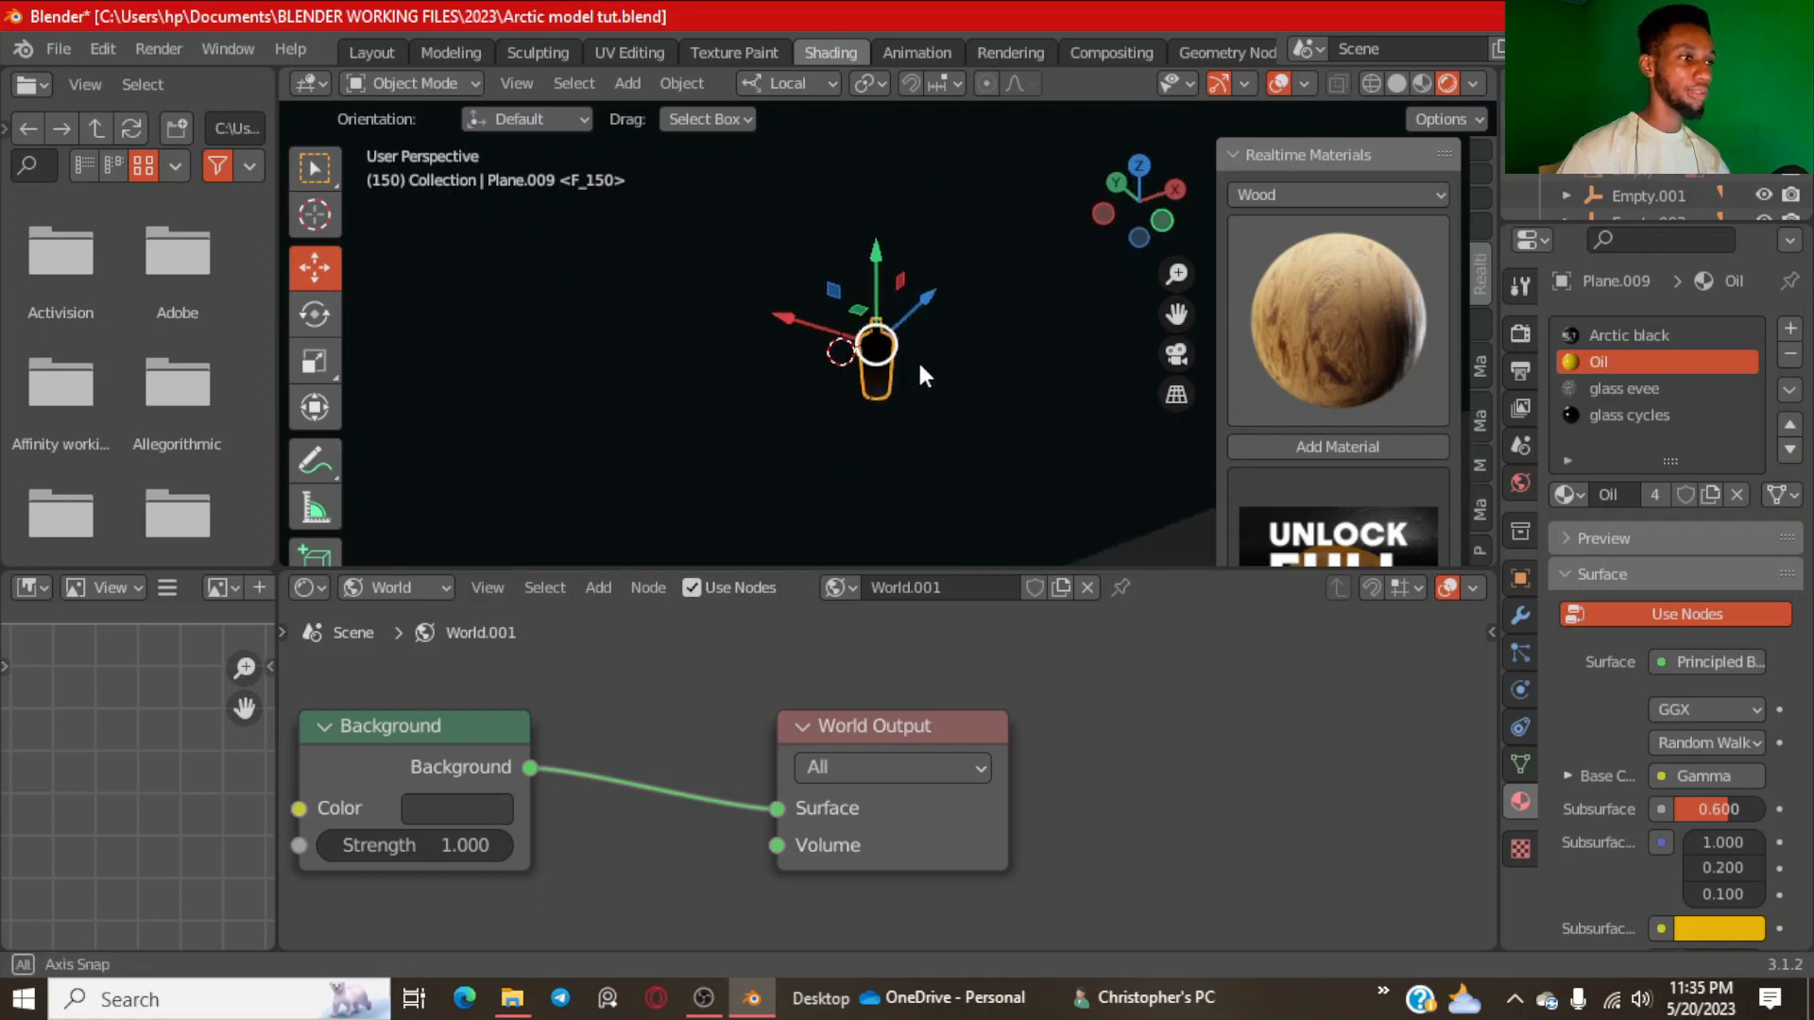
{"action": "scroll", "coordinate": [928, 360], "scroll_direction": "up", "scroll_amount": 2}
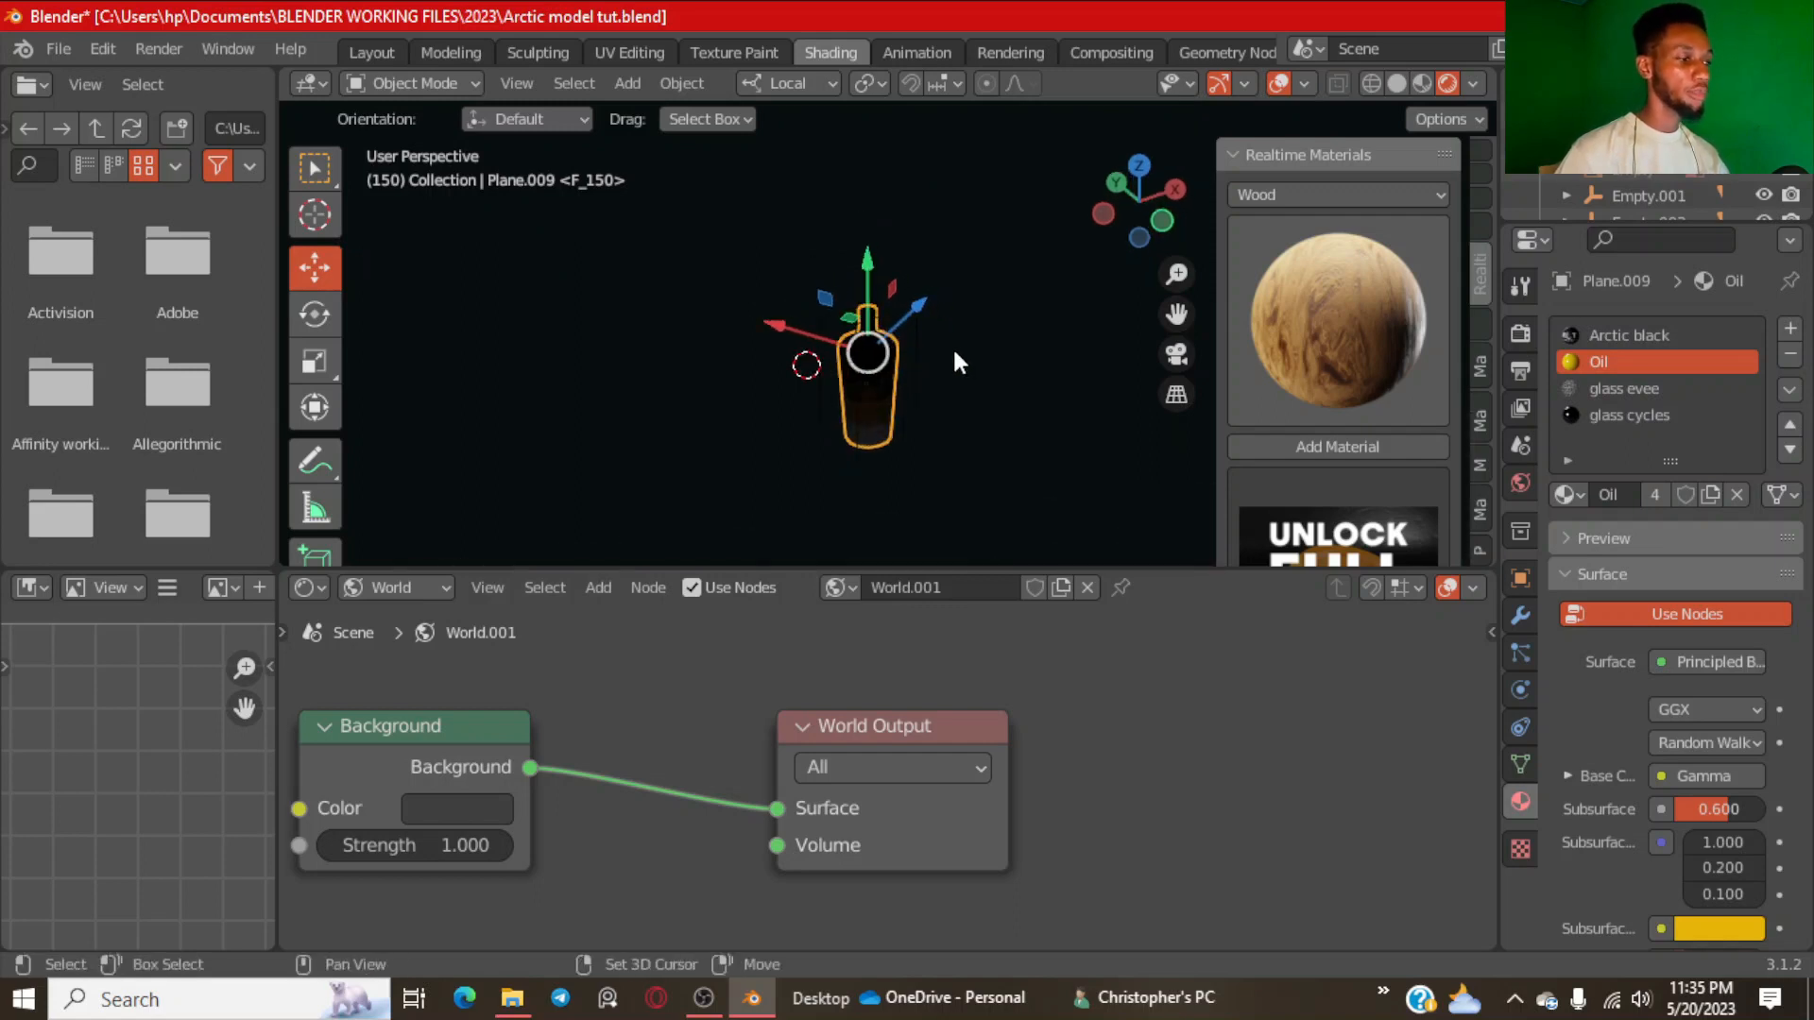
{"action": "key", "text": "shift+a"}
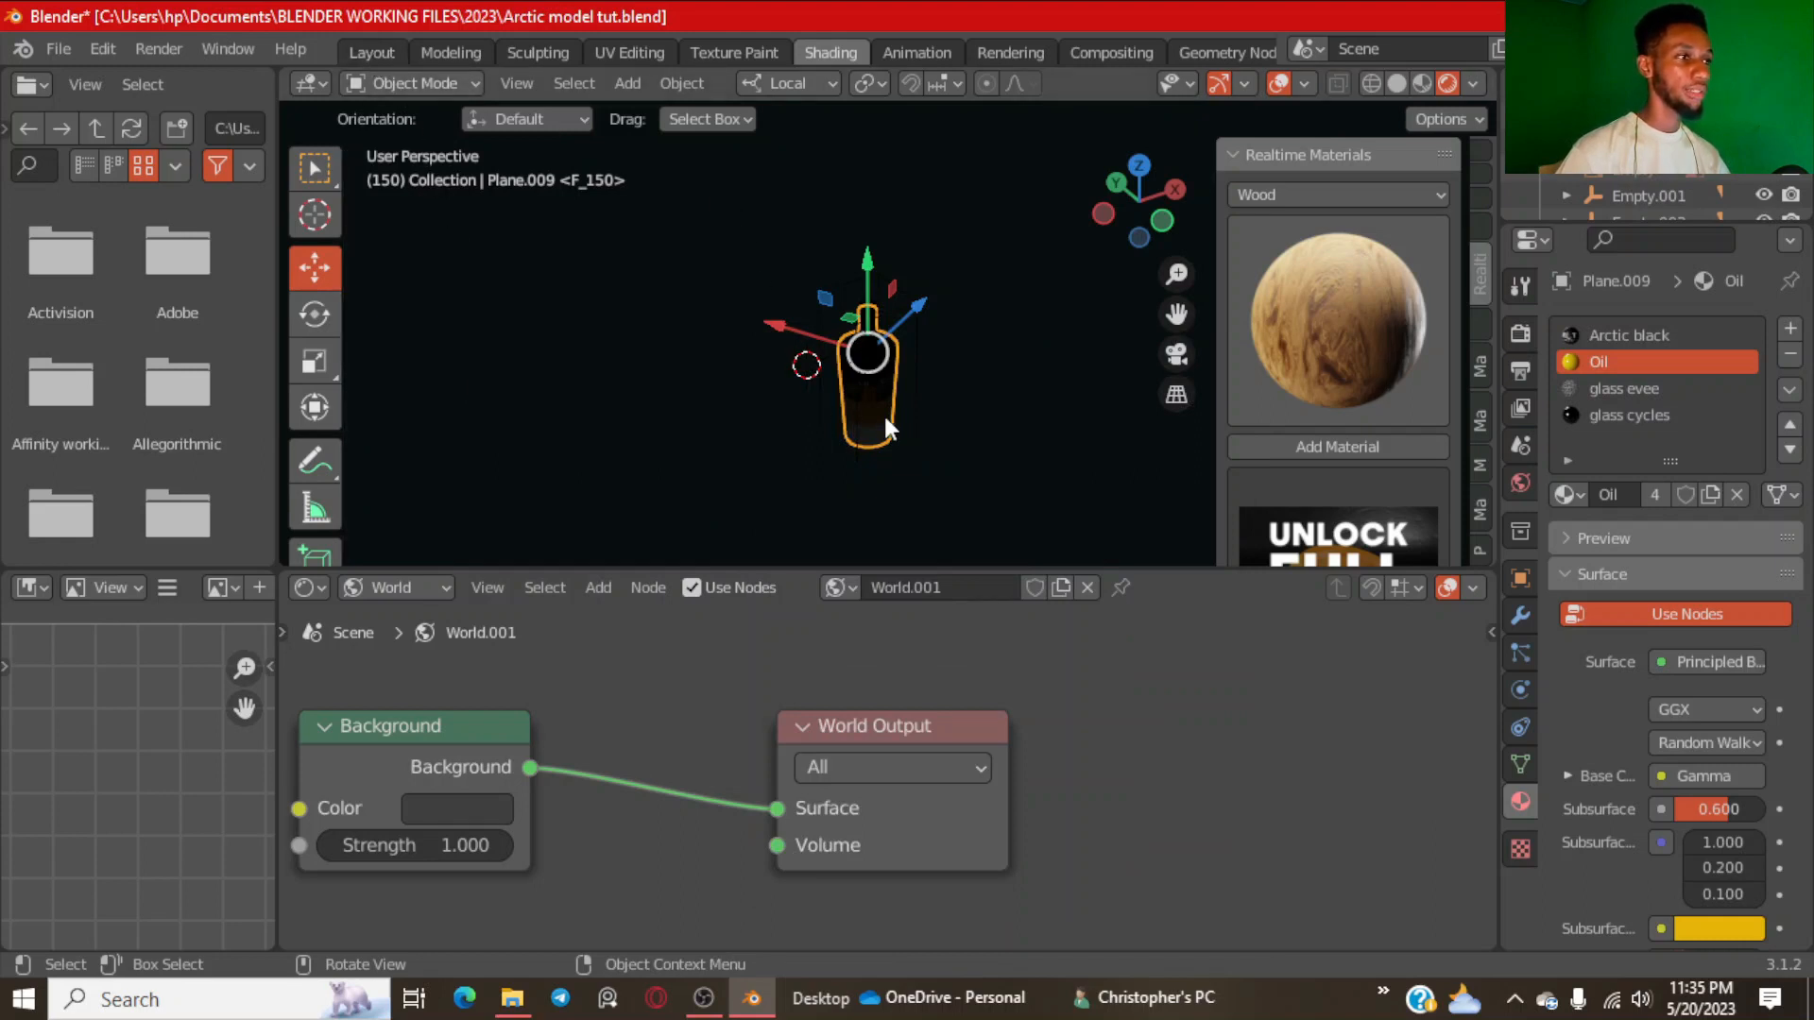
{"action": "scroll", "coordinate": [882, 412], "scroll_direction": "up", "scroll_amount": 7}
{"action": "middle_click_drag", "start_coordinate": [894, 336], "coordinate": [909, 281]}
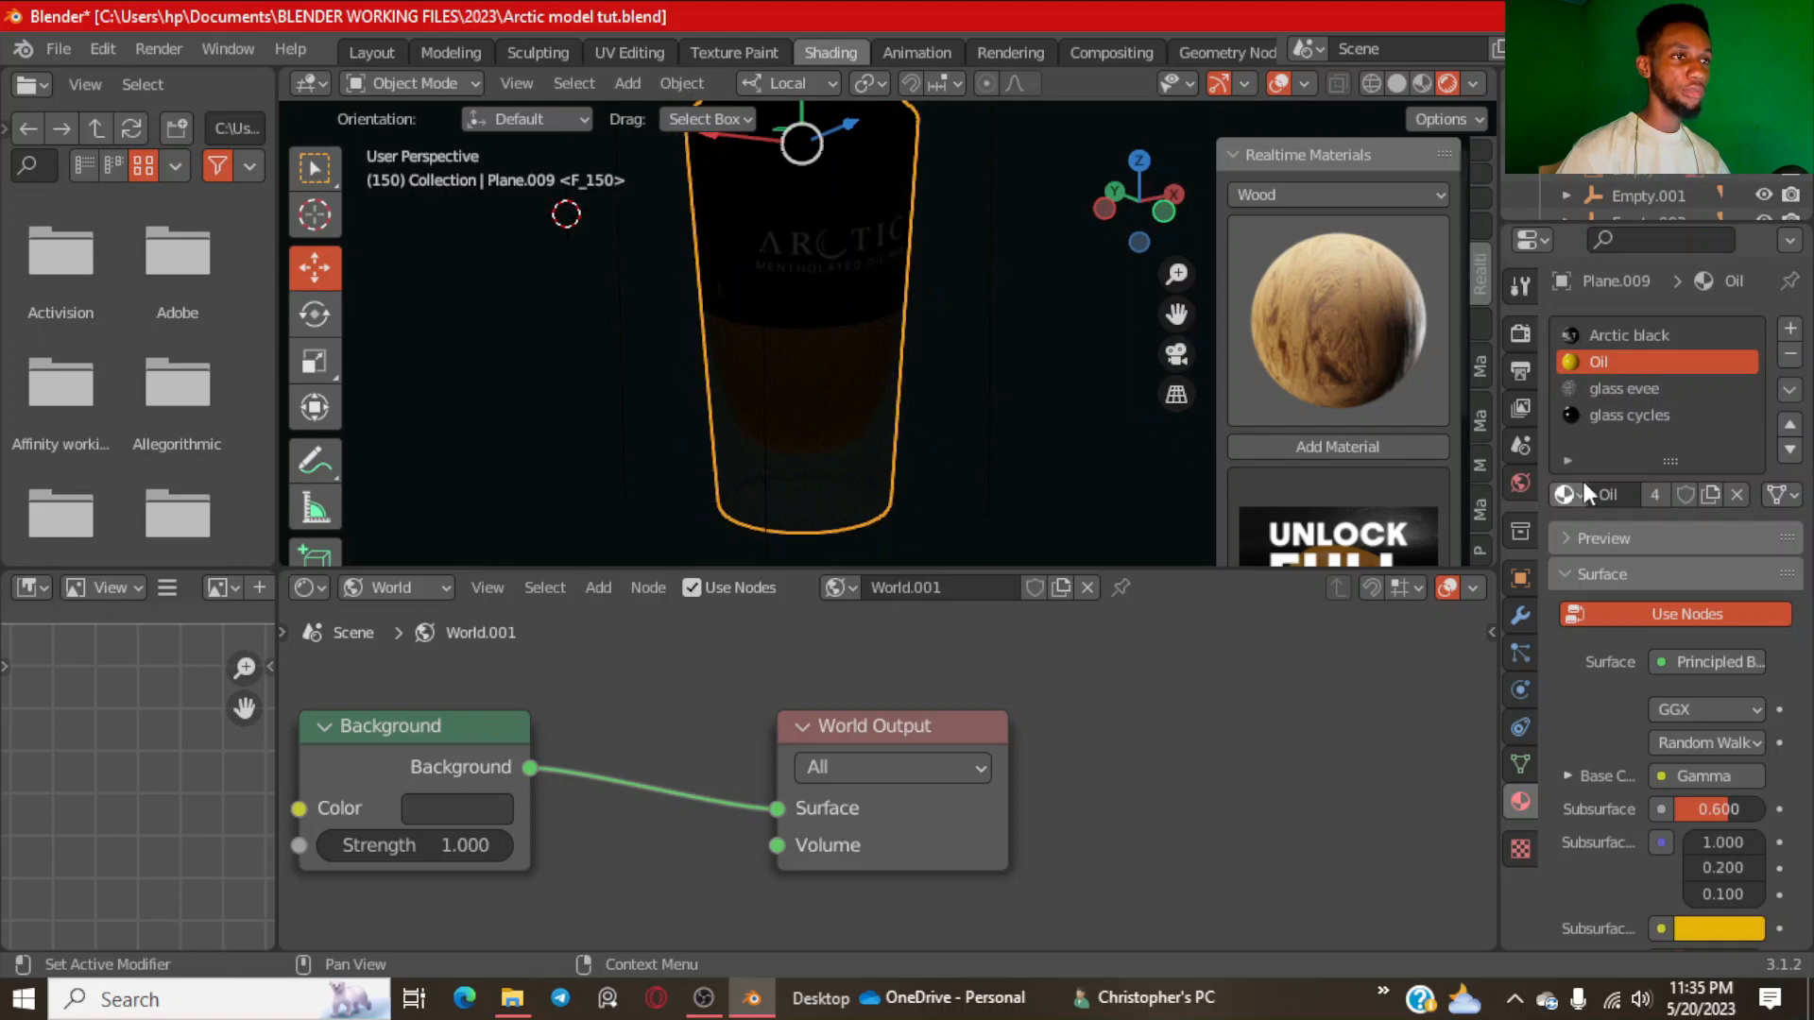
Remove the Arctic black, Oil, glass evee and glass cycles material slots from the bottle body.
{"action": "left_click", "coordinate": [1618, 338]}
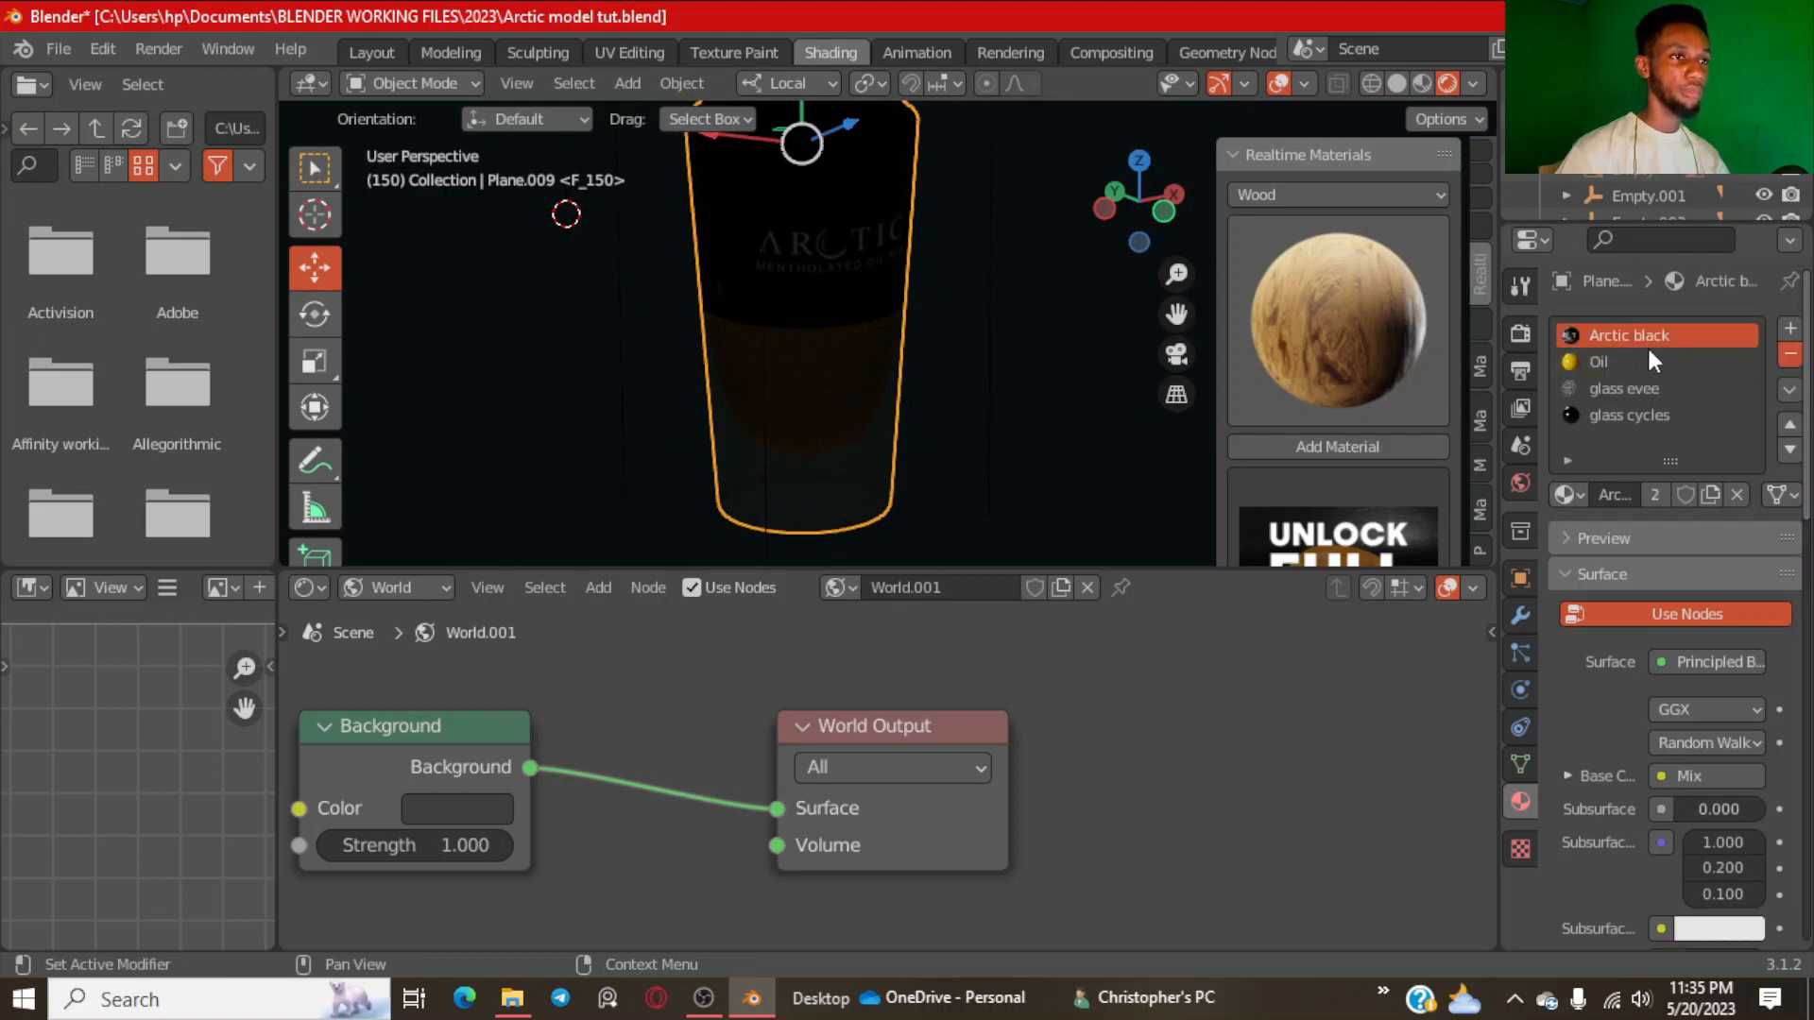
{"action": "left_click", "coordinate": [1791, 354]}
{"action": "left_click", "coordinate": [1790, 354]}
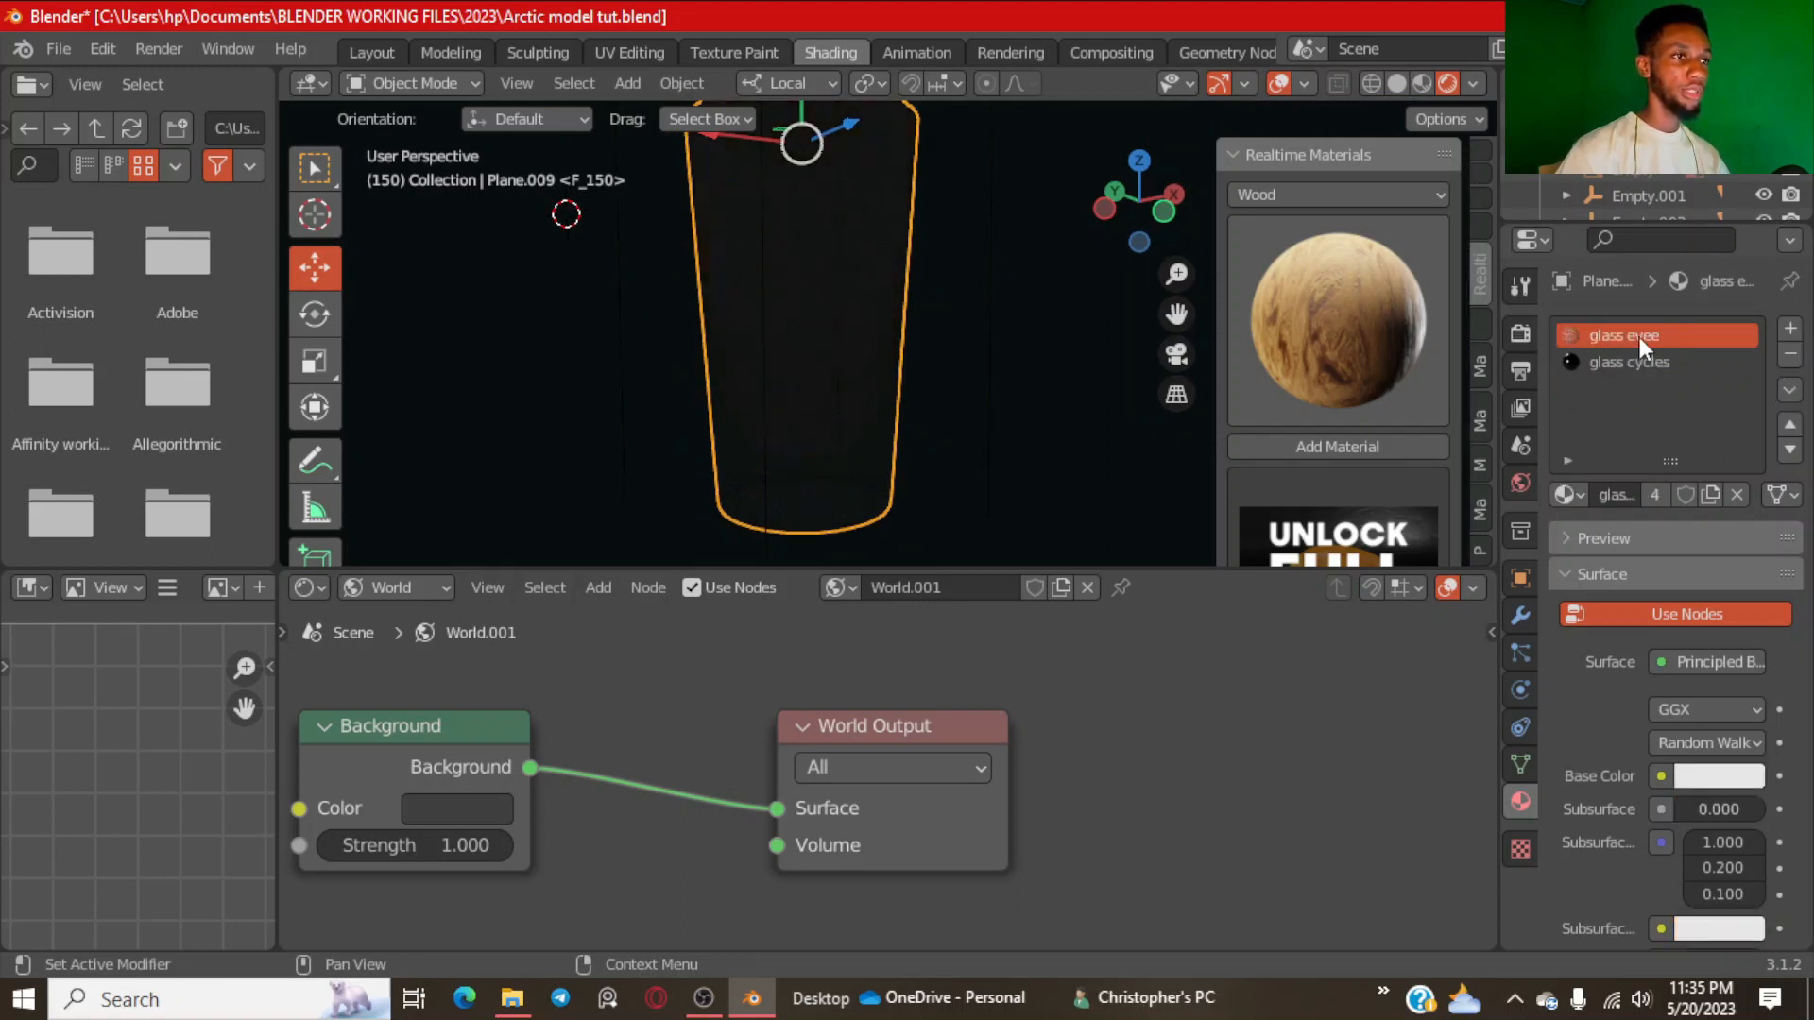
{"action": "left_click", "coordinate": [1791, 354]}
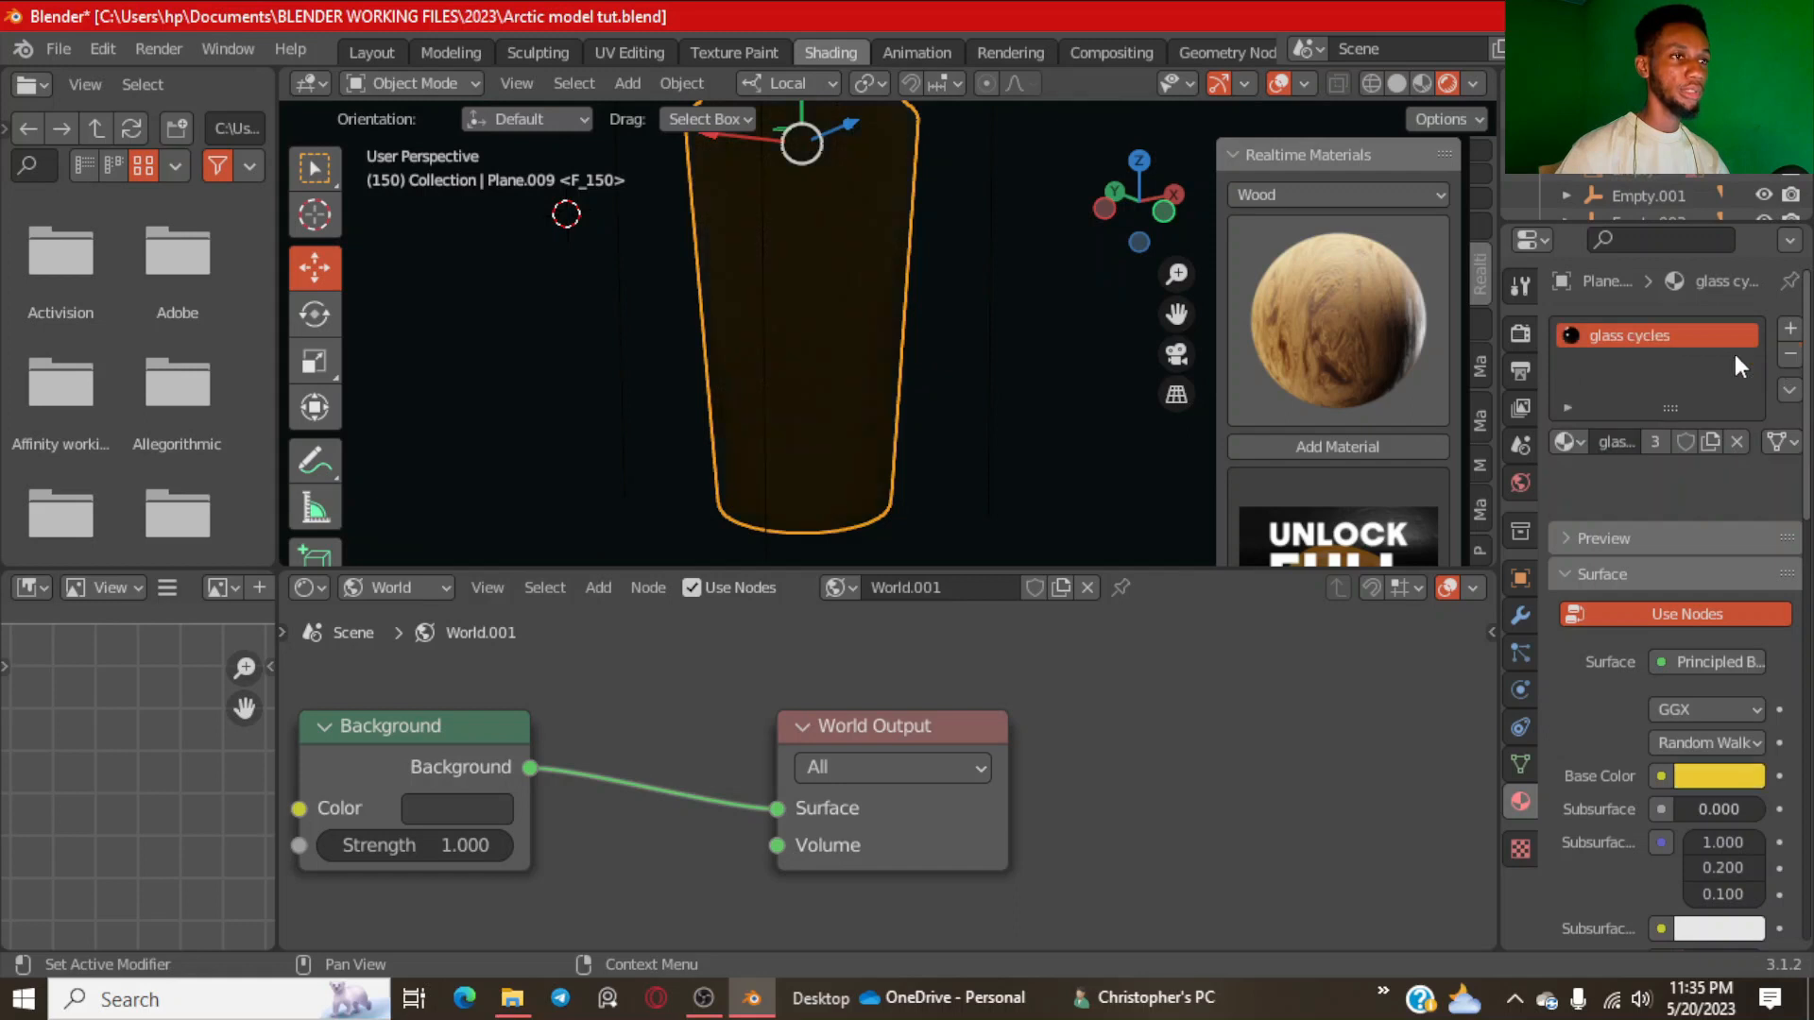
{"action": "left_click", "coordinate": [1791, 355]}
{"action": "scroll", "coordinate": [888, 368], "scroll_direction": "down", "scroll_amount": 5}
{"action": "left_click", "coordinate": [1059, 371]}
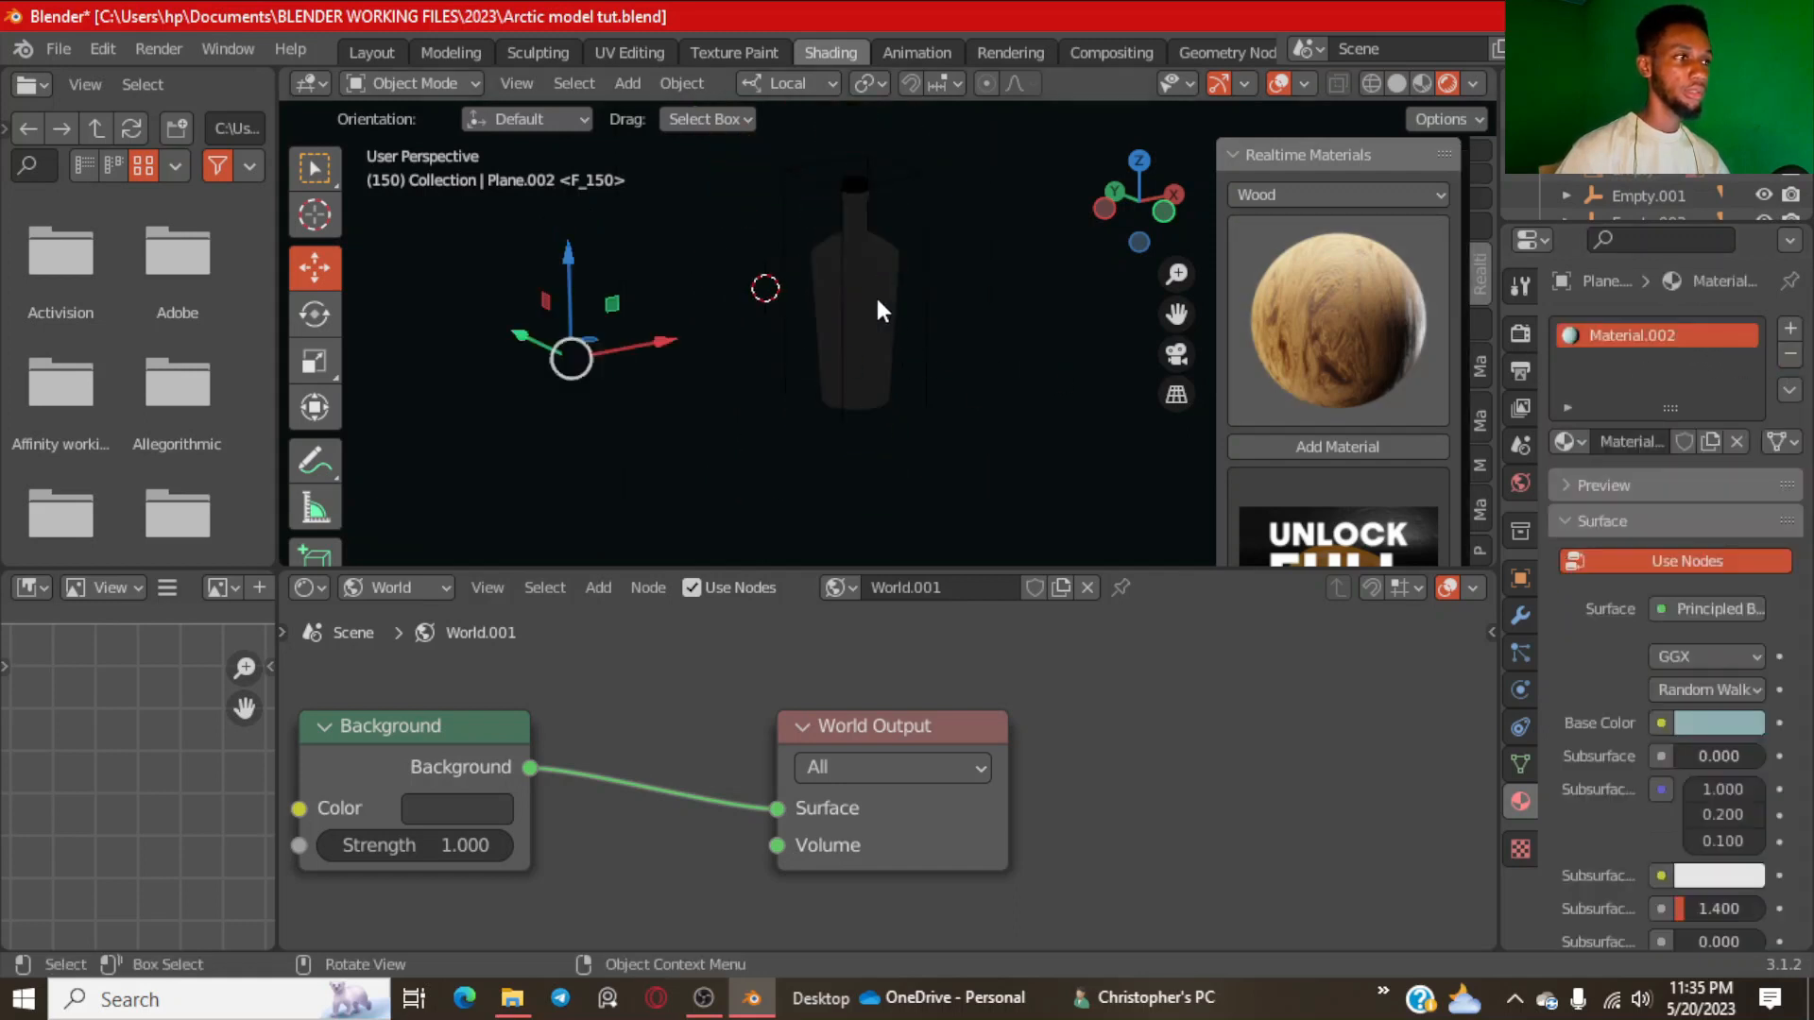
Select the cap on the bottle's neck and remove its material.
{"action": "scroll", "coordinate": [876, 297], "scroll_direction": "up", "scroll_amount": 2}
{"action": "scroll", "coordinate": [899, 215], "scroll_direction": "down", "scroll_amount": 1}
{"action": "middle_click_drag", "start_coordinate": [901, 225], "coordinate": [910, 291], "text": "shift"}
{"action": "scroll", "coordinate": [893, 265], "scroll_direction": "up", "scroll_amount": 3}
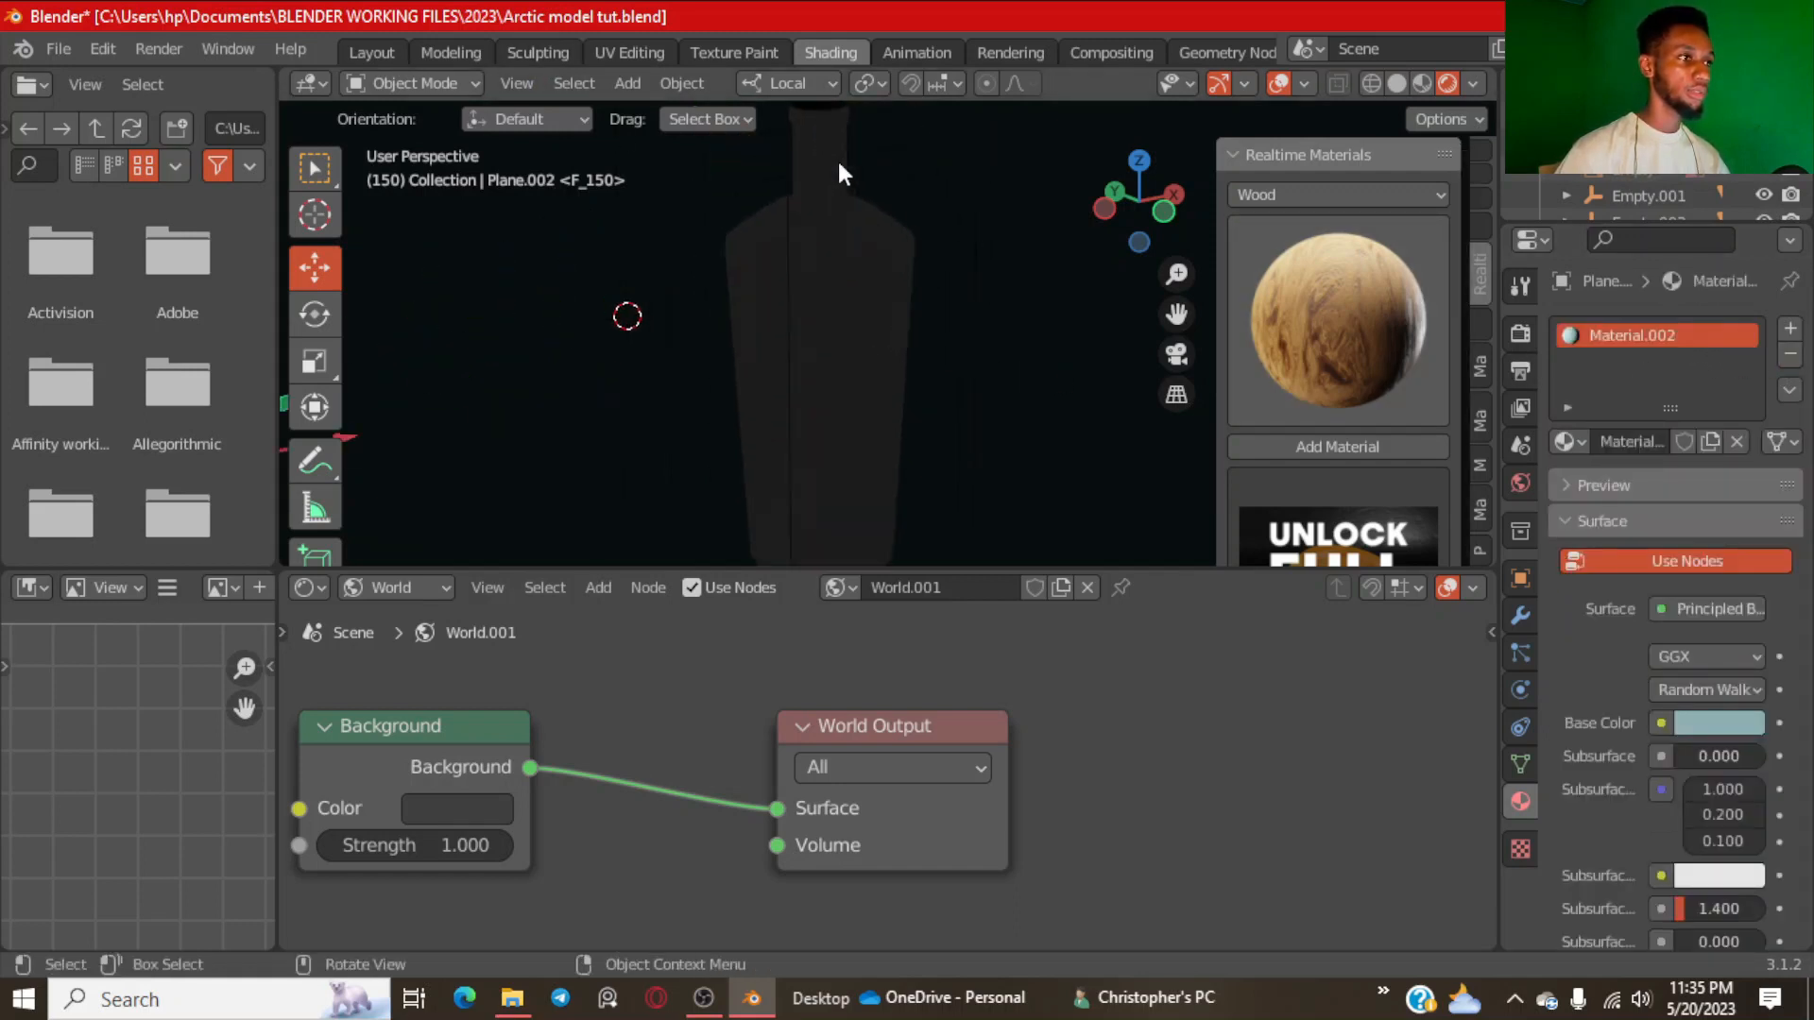
{"action": "middle_click_drag", "start_coordinate": [838, 159], "coordinate": [906, 408], "text": "shift"}
{"action": "scroll", "coordinate": [917, 402], "scroll_direction": "up", "scroll_amount": 4}
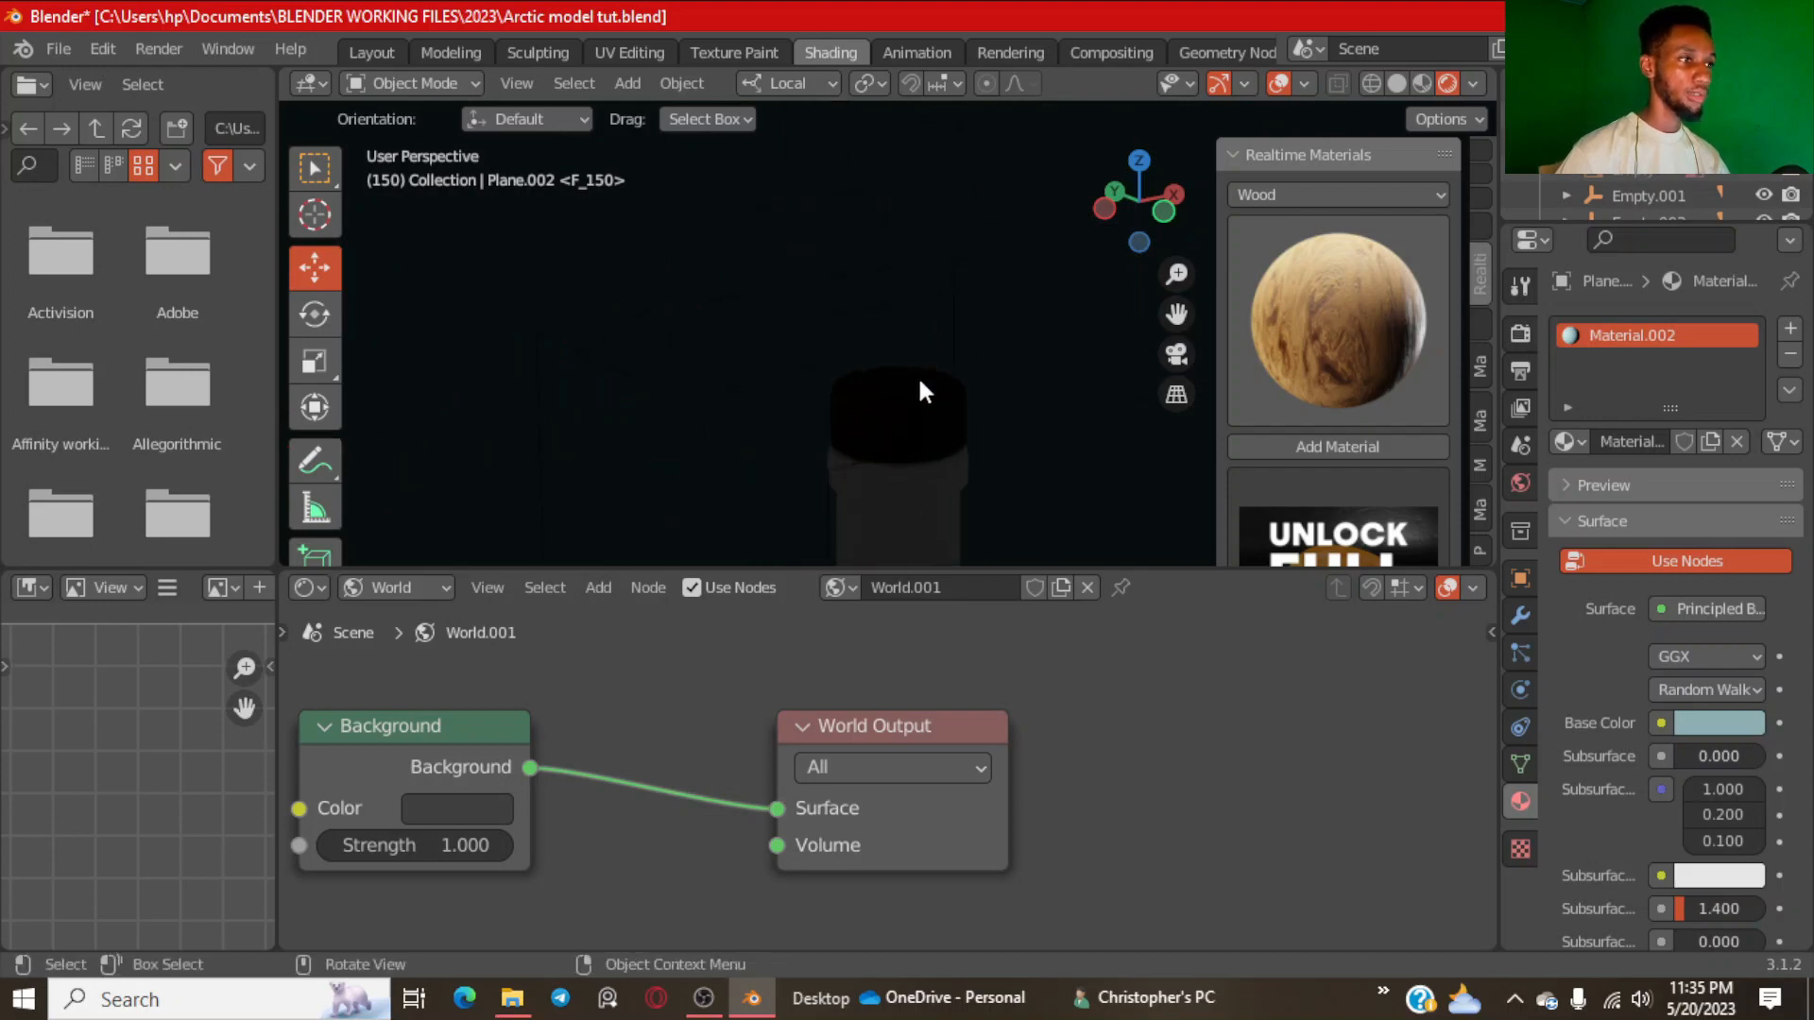
{"action": "left_click", "coordinate": [921, 389]}
{"action": "left_click", "coordinate": [921, 389]}
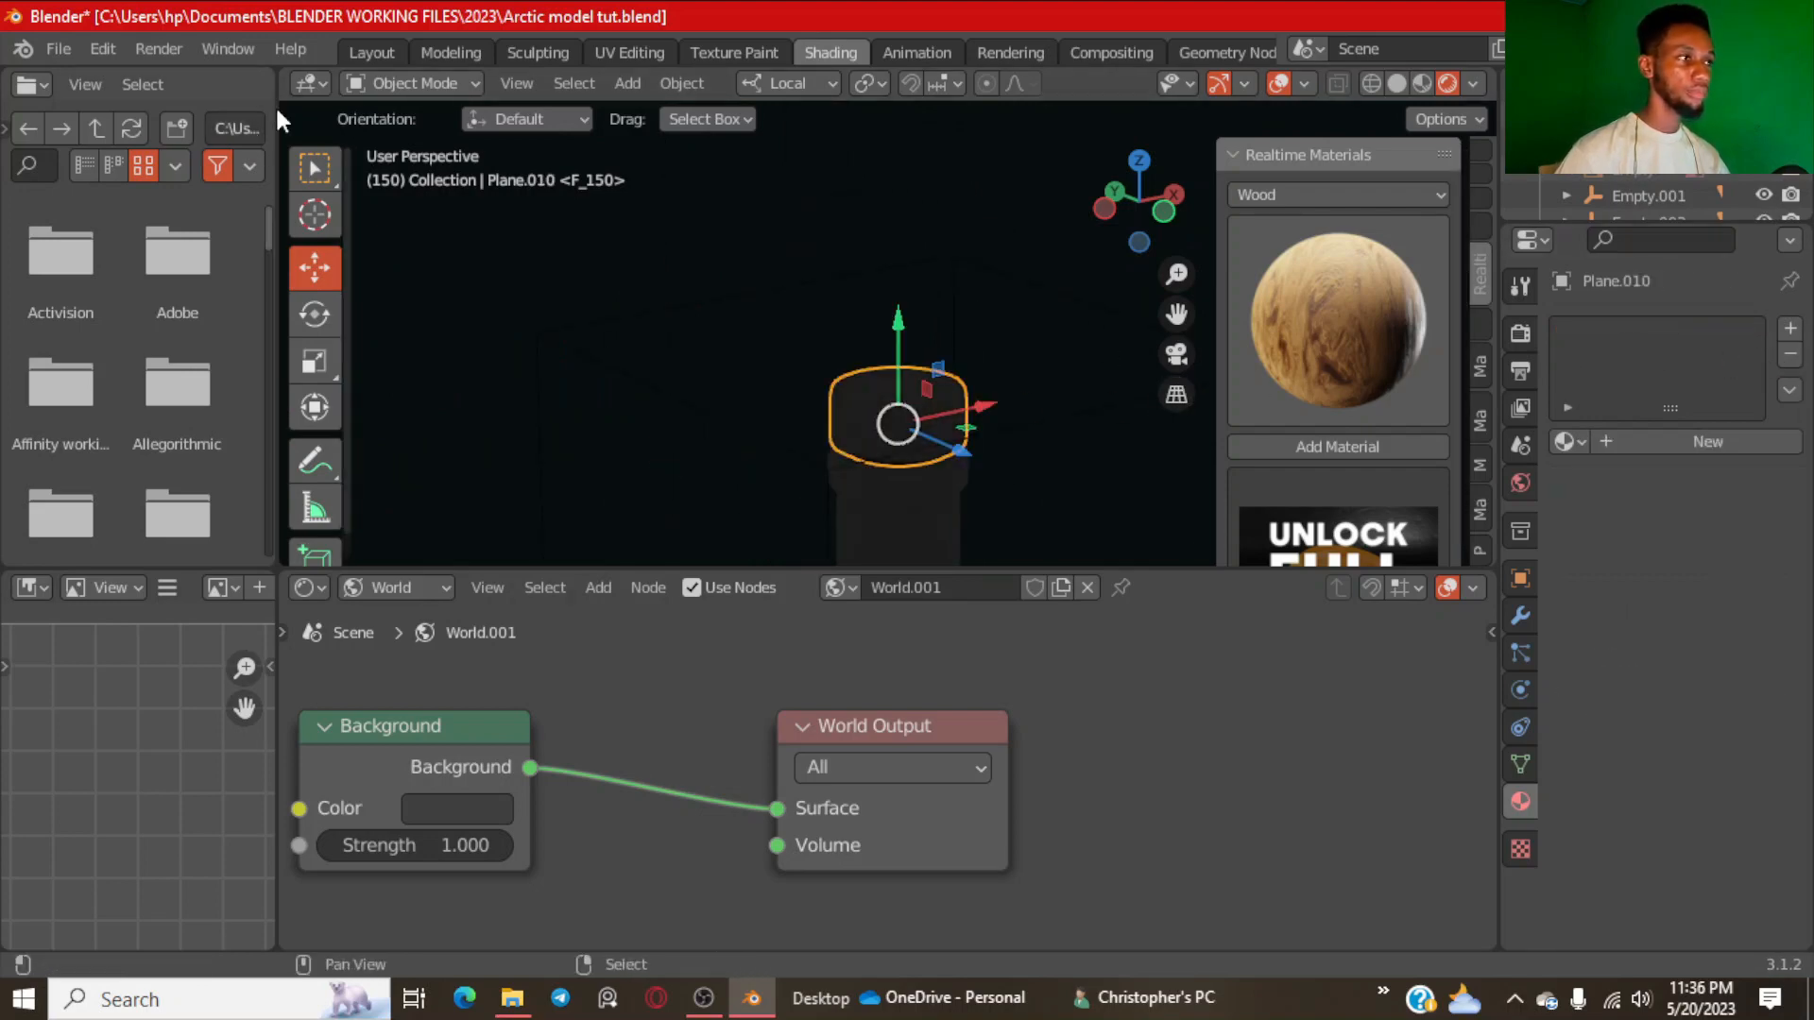
Return to the Layout workspace and set the viewport around the bottle to rendered shading.
{"action": "left_click", "coordinate": [350, 50]}
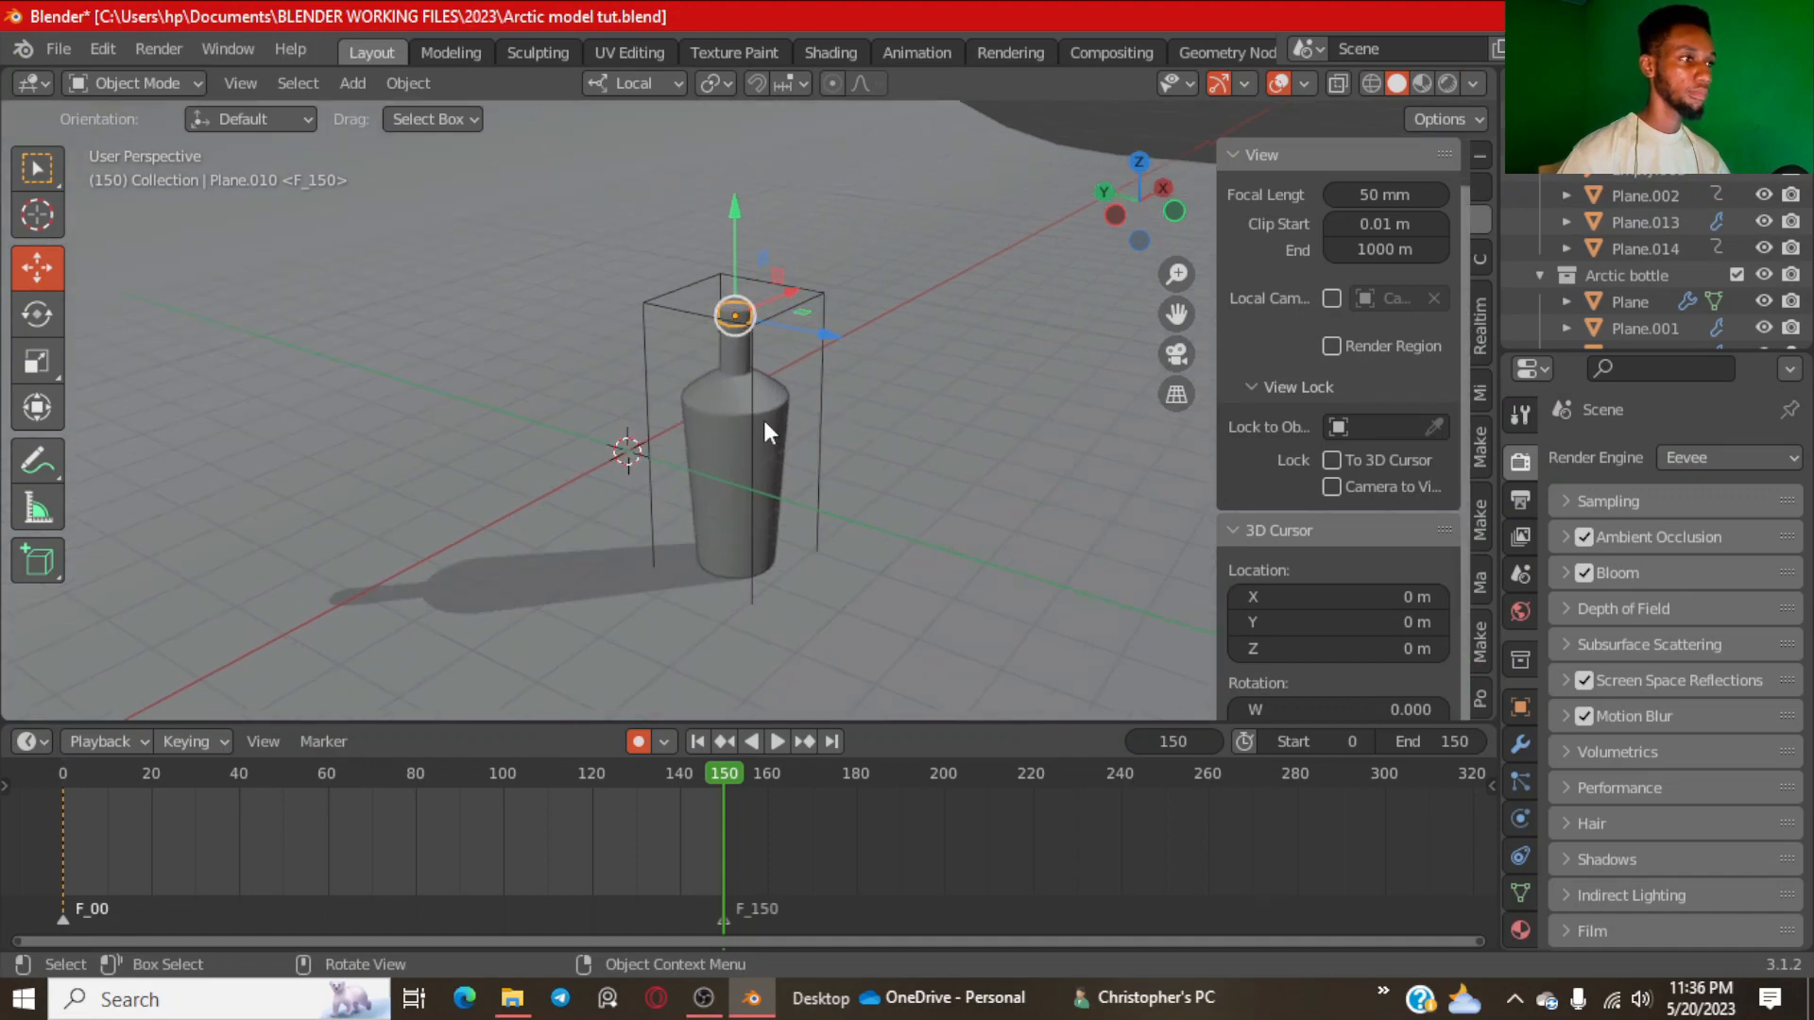
{"action": "middle_click_drag", "start_coordinate": [764, 422], "coordinate": [655, 354]}
{"action": "scroll", "coordinate": [658, 357], "scroll_direction": "up", "scroll_amount": 2}
{"action": "mouse_move", "coordinate": [775, 377]}
{"action": "middle_mouse_down", "text": "shift"}
{"action": "mouse_move", "coordinate": [975, 350]}
{"action": "mouse_move", "coordinate": [860, 388]}
{"action": "mouse_move", "coordinate": [889, 404]}
{"action": "mouse_move", "coordinate": [935, 391]}
{"action": "mouse_move", "coordinate": [795, 387]}
{"action": "mouse_move", "coordinate": [888, 410]}
{"action": "mouse_move", "coordinate": [733, 414]}
{"action": "middle_mouse_up", "text": "shift"}
{"action": "scroll", "coordinate": [855, 389], "scroll_direction": "up", "scroll_amount": 1}
{"action": "scroll", "coordinate": [886, 395], "scroll_direction": "down", "scroll_amount": 5}
{"action": "scroll", "coordinate": [939, 390], "scroll_direction": "up", "scroll_amount": 3}
{"action": "left_click", "coordinate": [1443, 87]}
Add an area light at the 3D cursor in the world origin.
{"action": "left_click", "coordinate": [833, 397]}
{"action": "key", "text": "shift+a"}
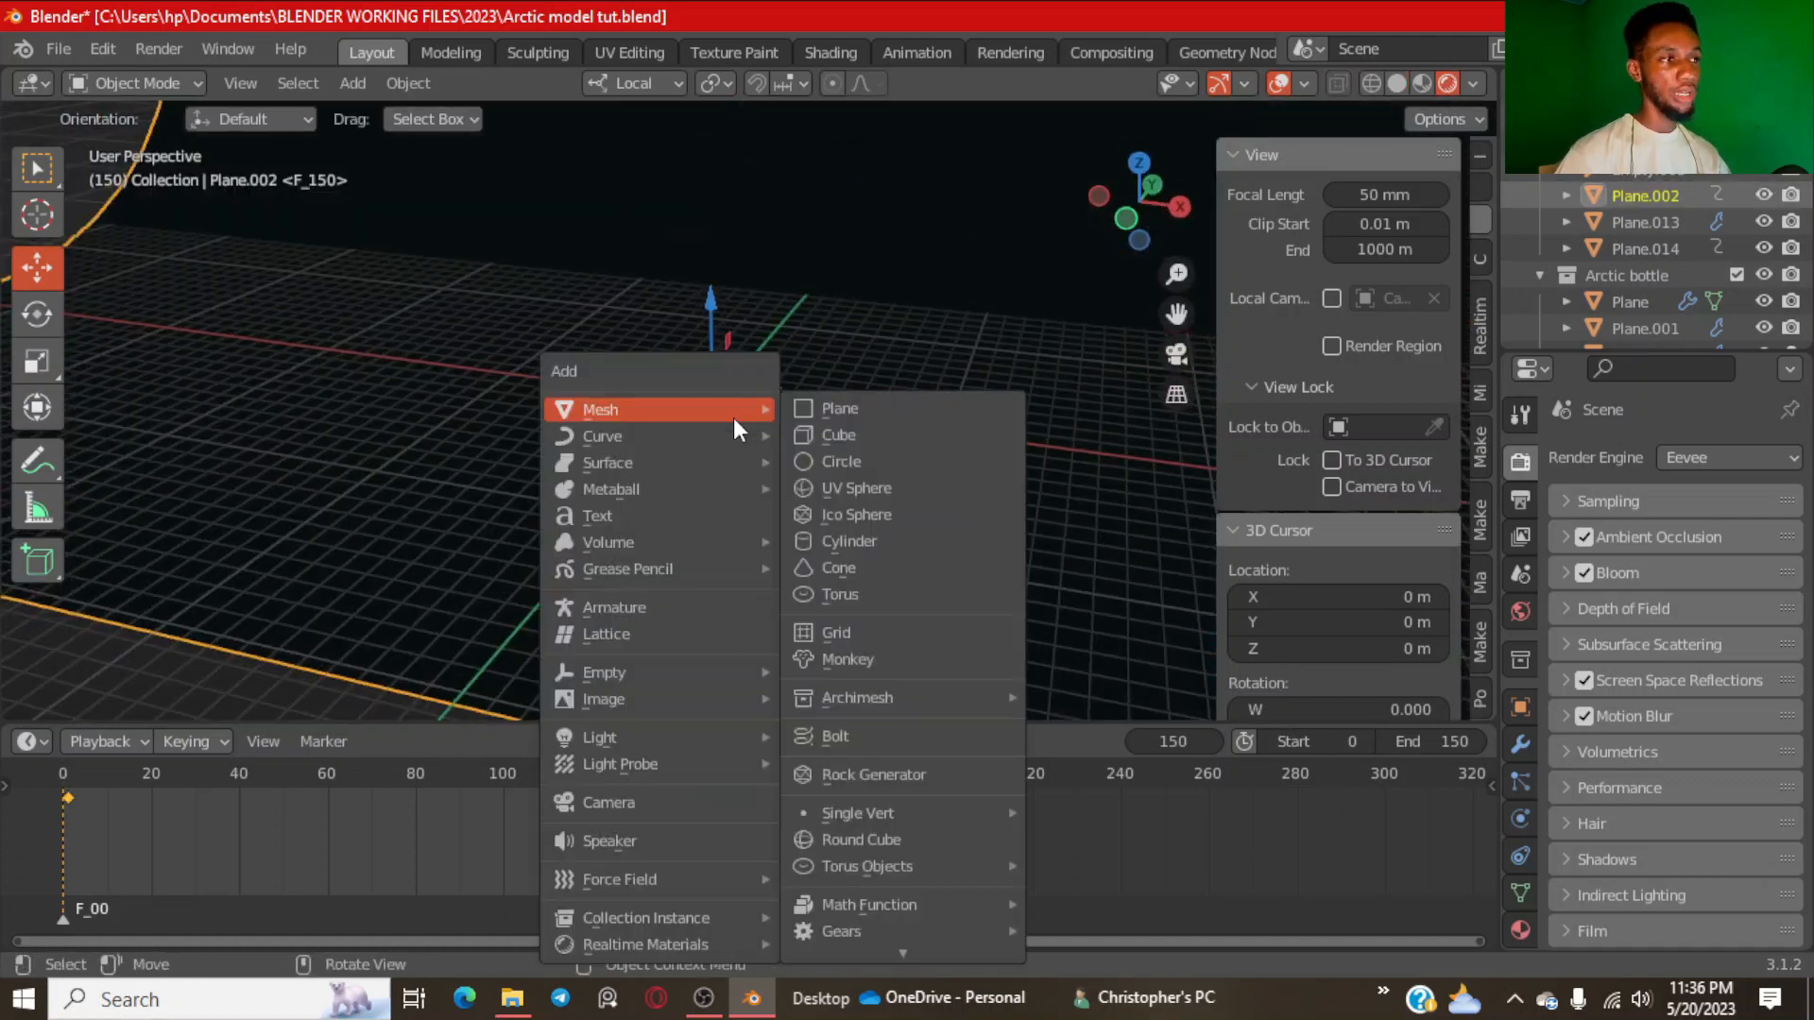
{"action": "mouse_move", "coordinate": [650, 673]}
{"action": "mouse_move", "coordinate": [674, 740]}
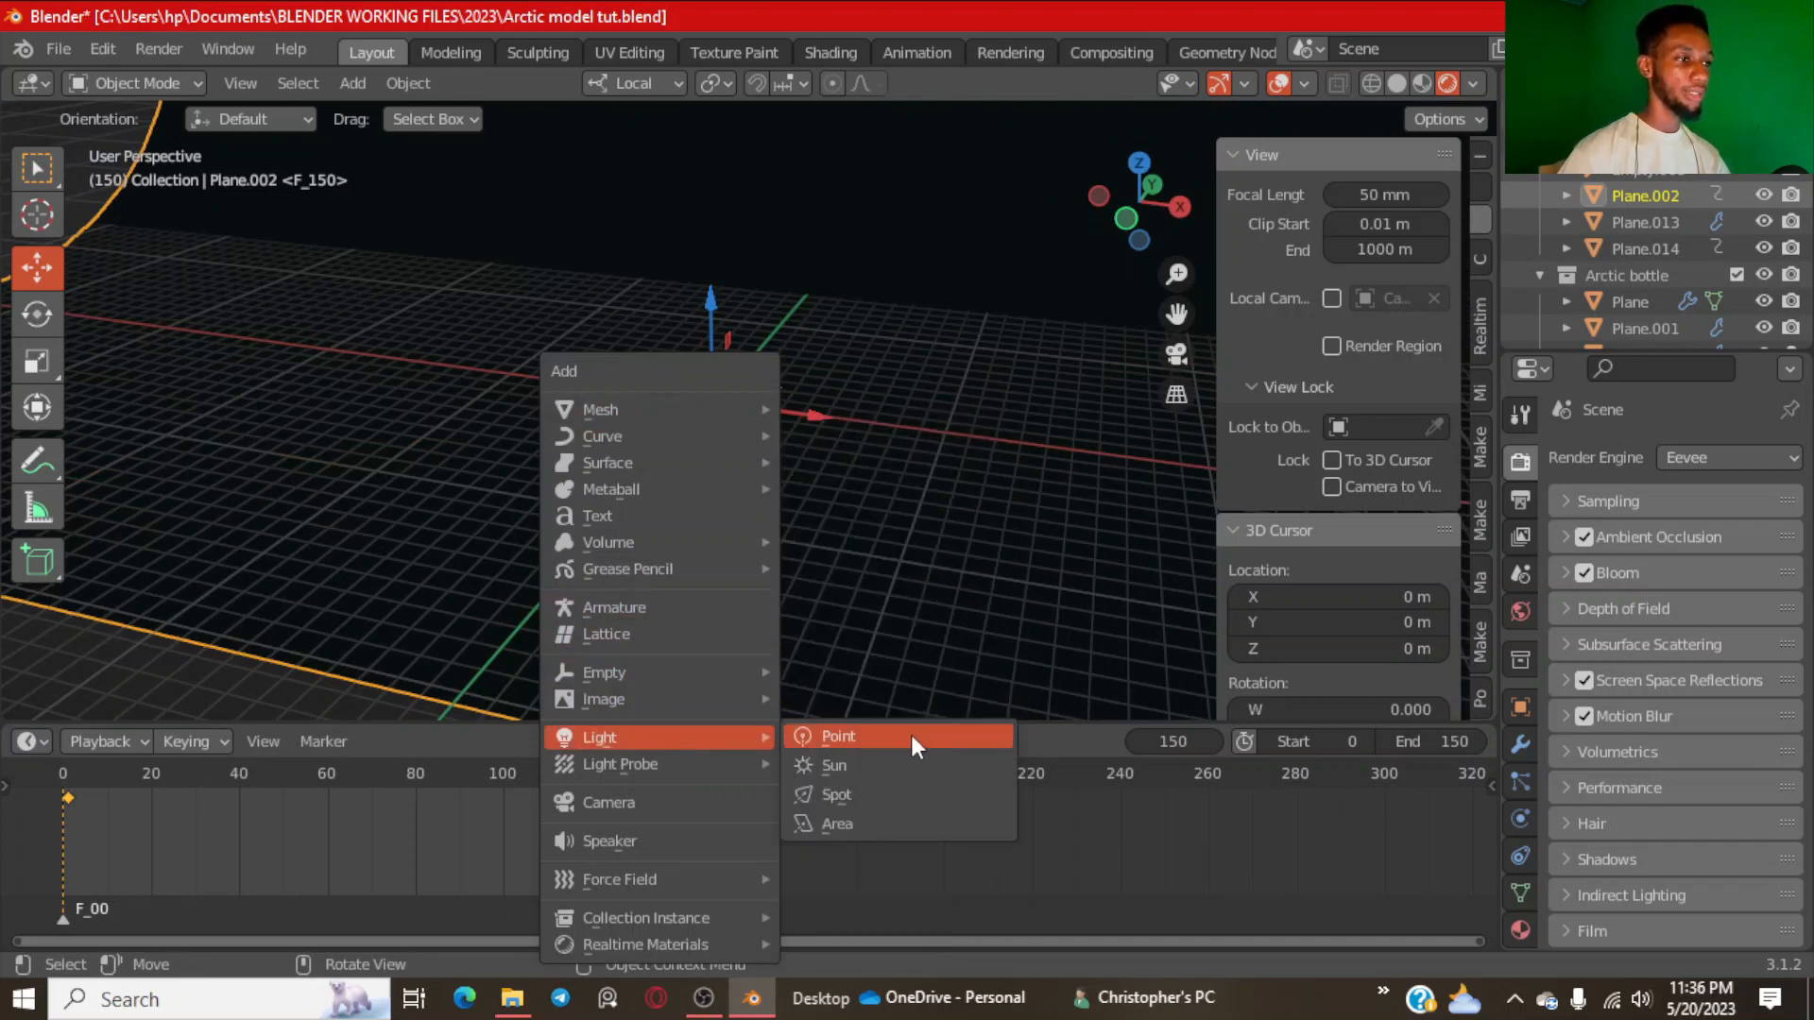
{"action": "left_click", "coordinate": [871, 825]}
{"action": "scroll", "coordinate": [756, 351], "scroll_direction": "down", "scroll_amount": 3}
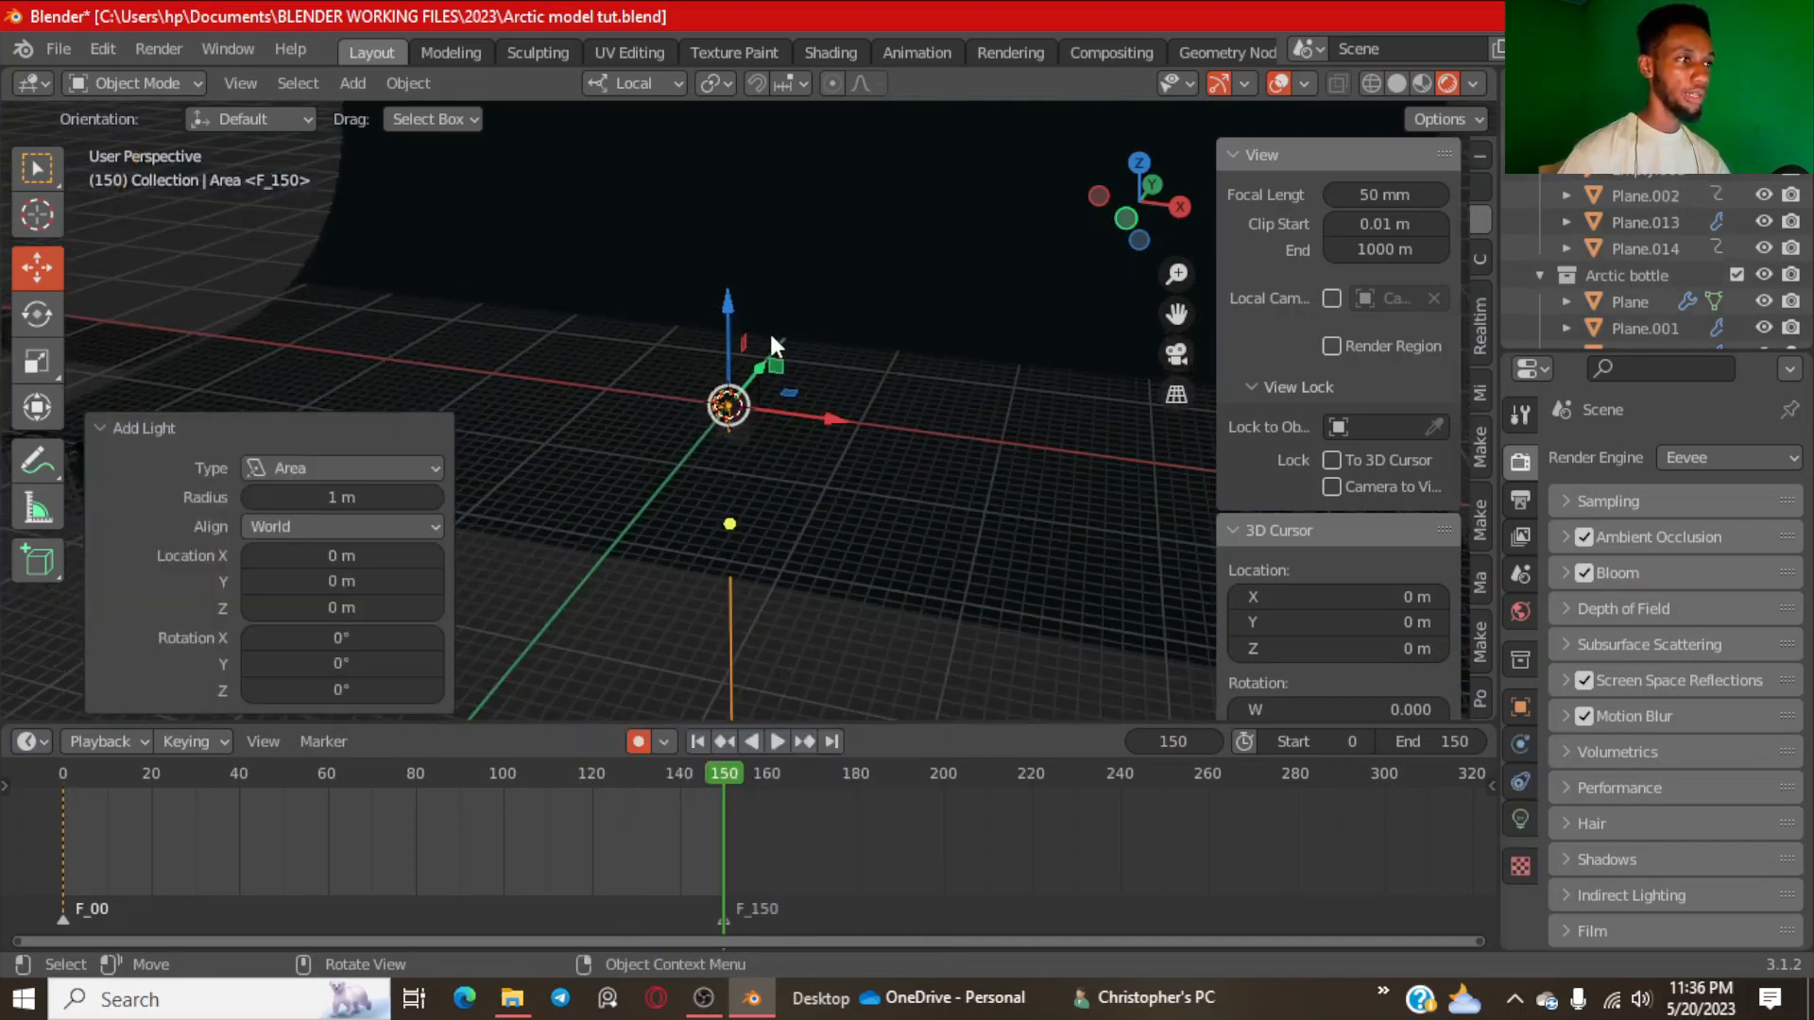
Move the area light up by about 6.11 m along Z and about -1.91 m along Y.
{"action": "left_click_drag", "start_coordinate": [724, 312], "coordinate": [737, 219]}
{"action": "scroll", "coordinate": [852, 374], "scroll_direction": "down", "scroll_amount": 1}
{"action": "scroll", "coordinate": [756, 404], "scroll_direction": "up", "scroll_amount": 2}
{"action": "middle_click_drag", "start_coordinate": [799, 367], "coordinate": [763, 360]}
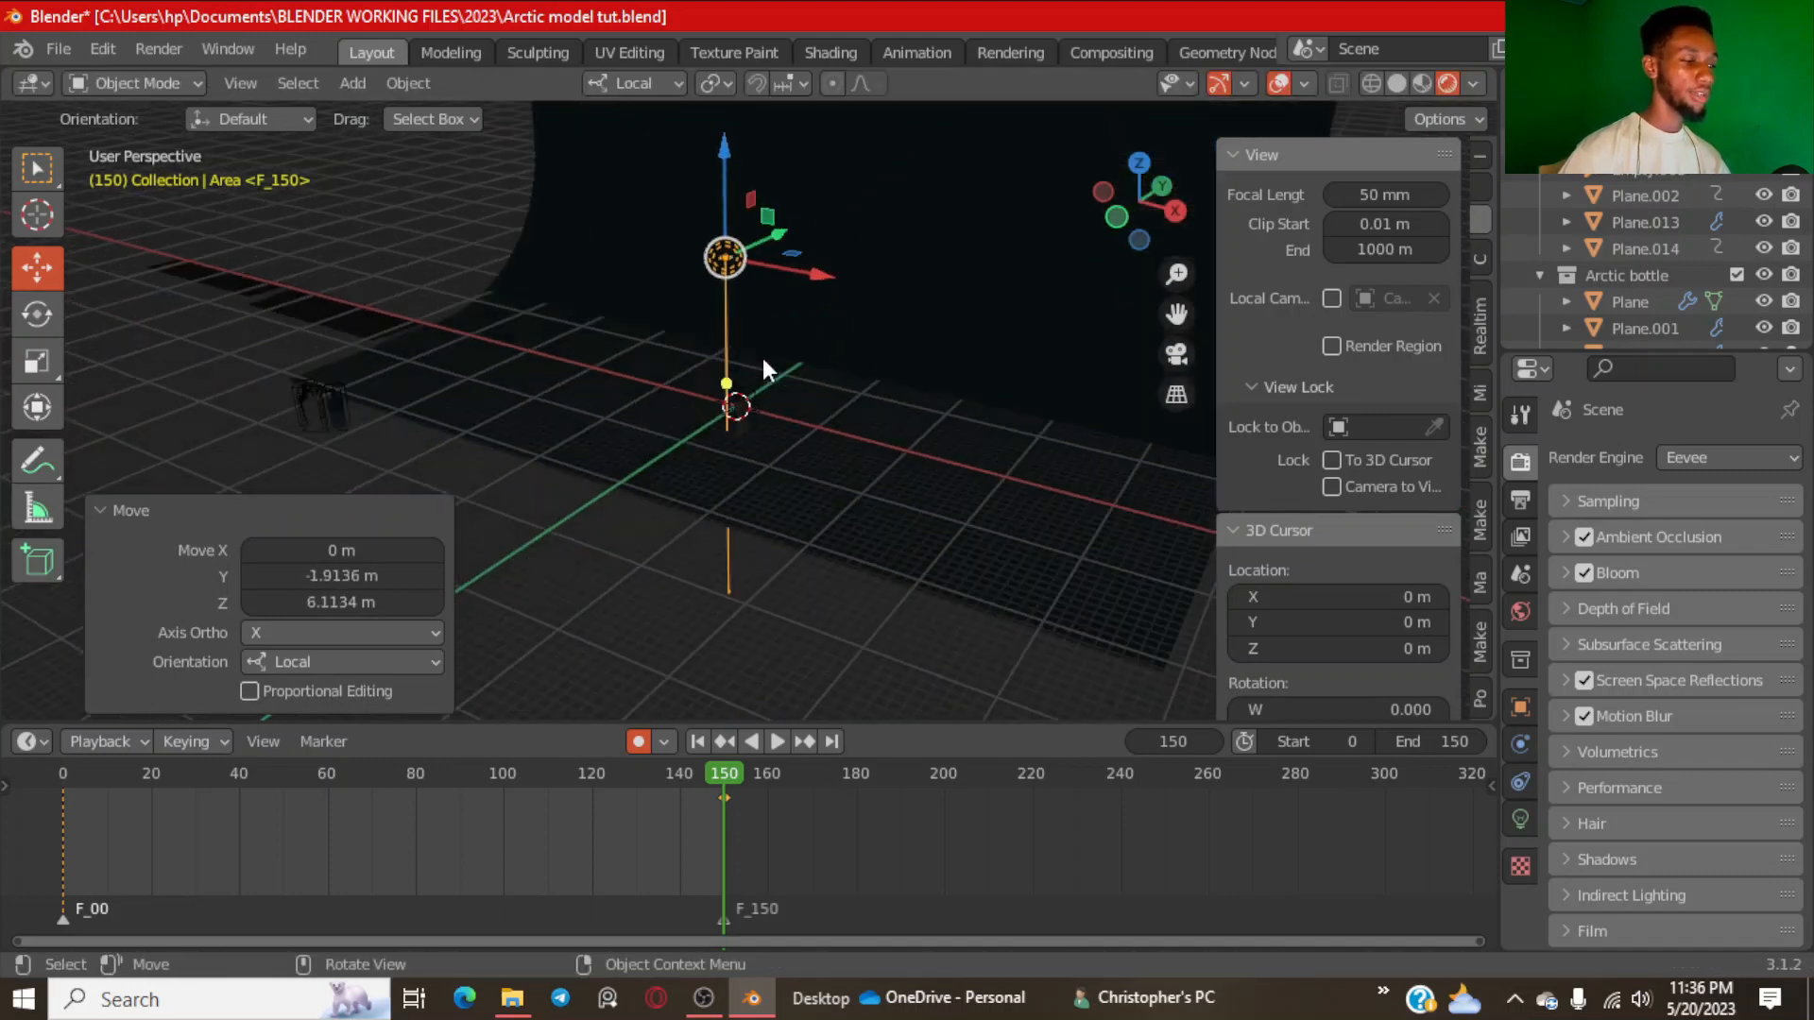
Enlarge the area light uniformly by a factor of about 4.3, followed by another factor of about 7.1.
{"action": "key", "text": "s"}
{"action": "left_click", "coordinate": [835, 382]}
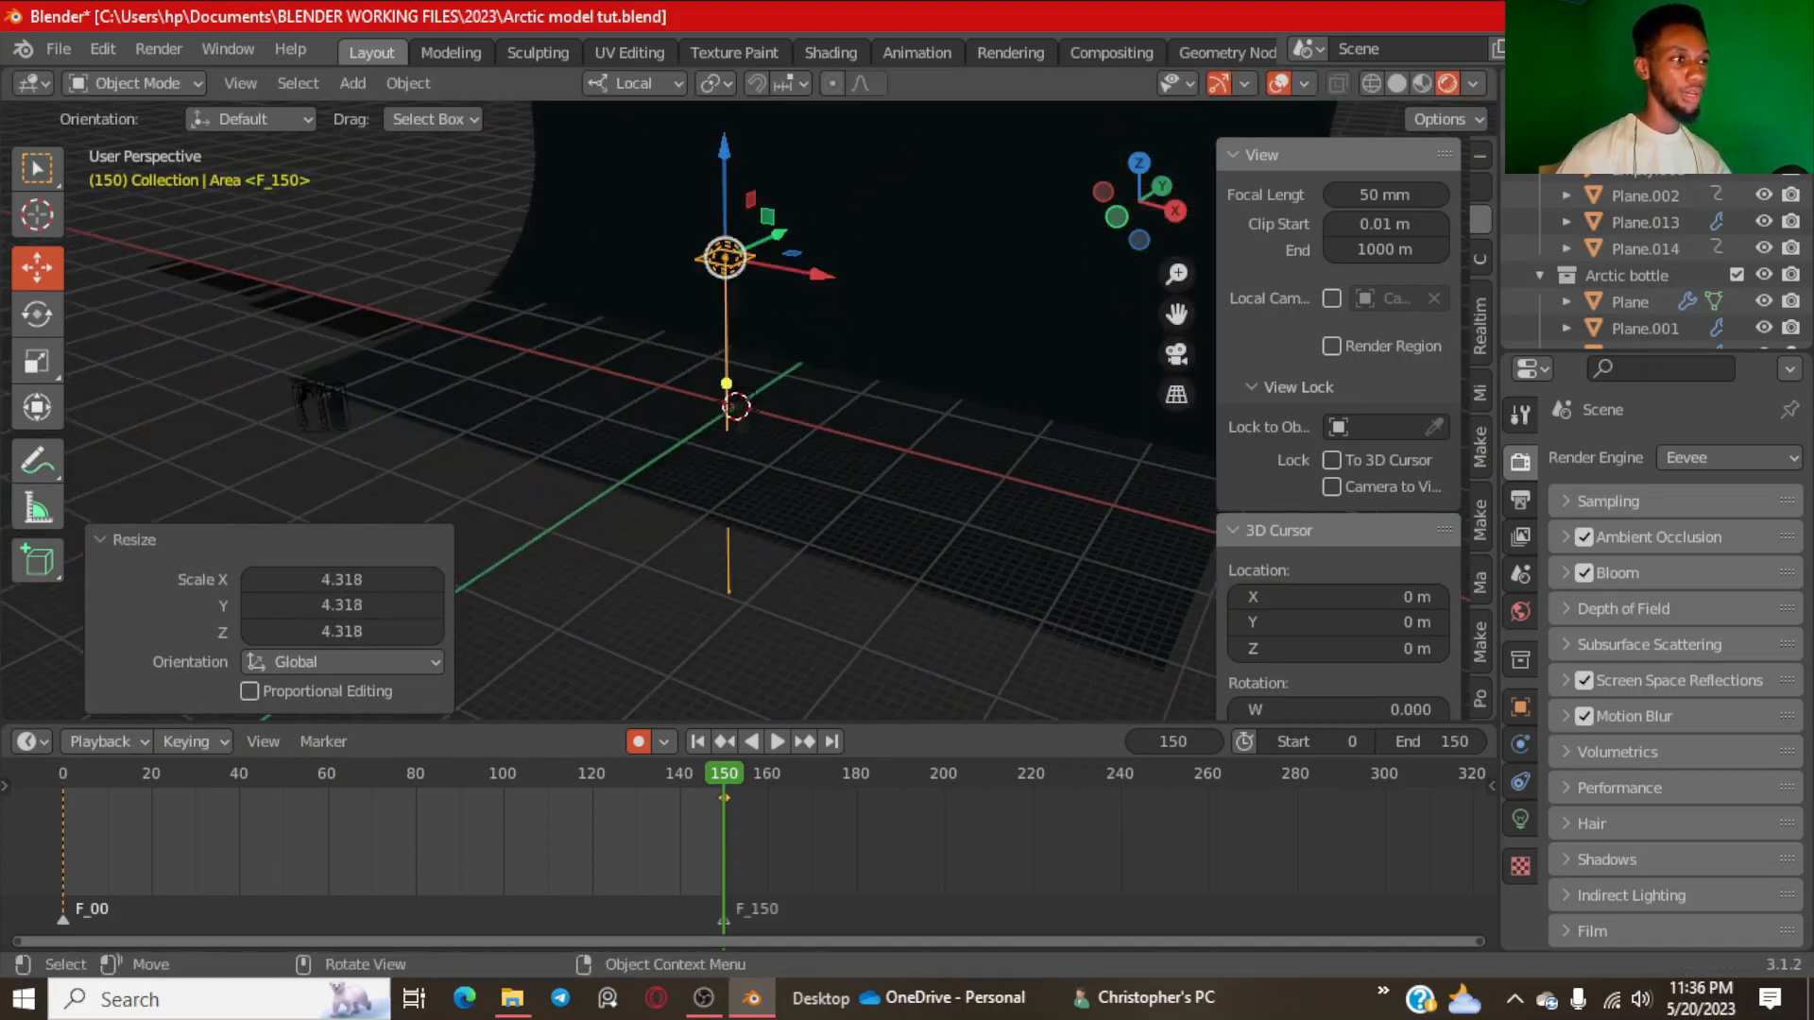
{"action": "key", "text": "s"}
{"action": "left_click", "coordinate": [723, 389]}
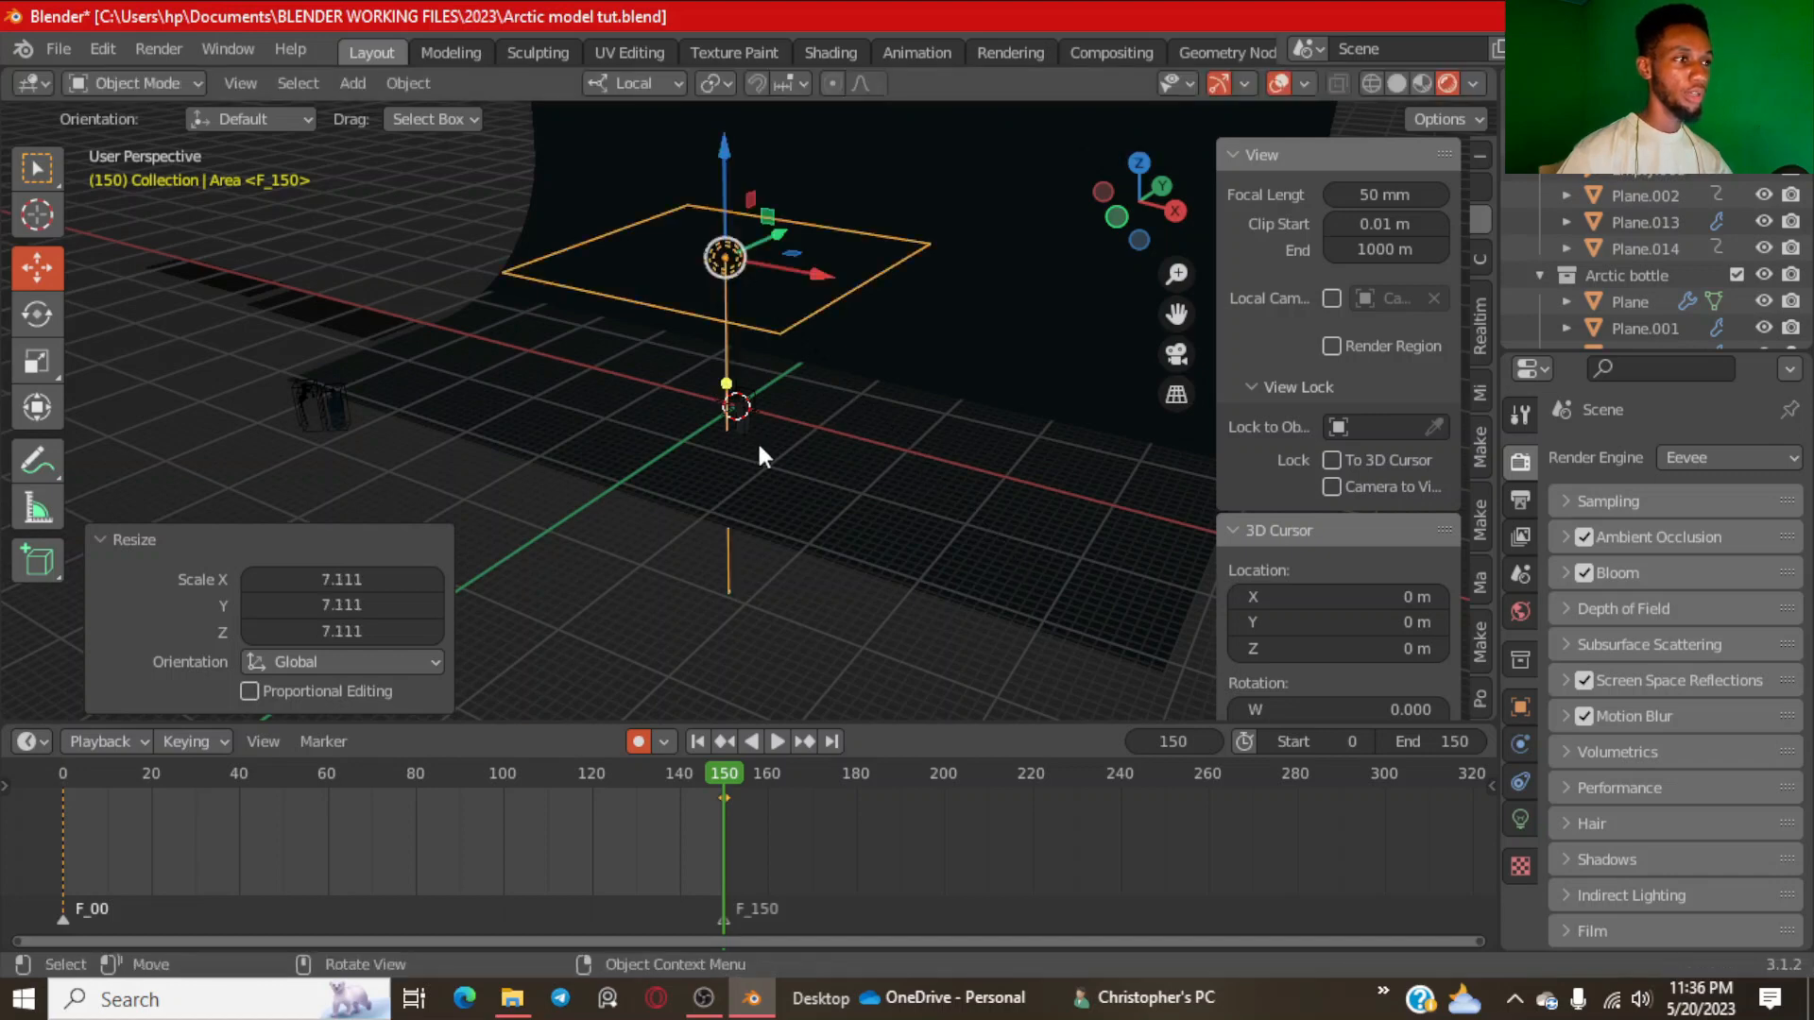
Enlarge the overhead area light uniformly by a factor of about 1.54.
{"action": "key", "text": "s"}
{"action": "left_click", "coordinate": [851, 433]}
{"action": "middle_click_drag", "start_coordinate": [851, 432], "coordinate": [743, 422]}
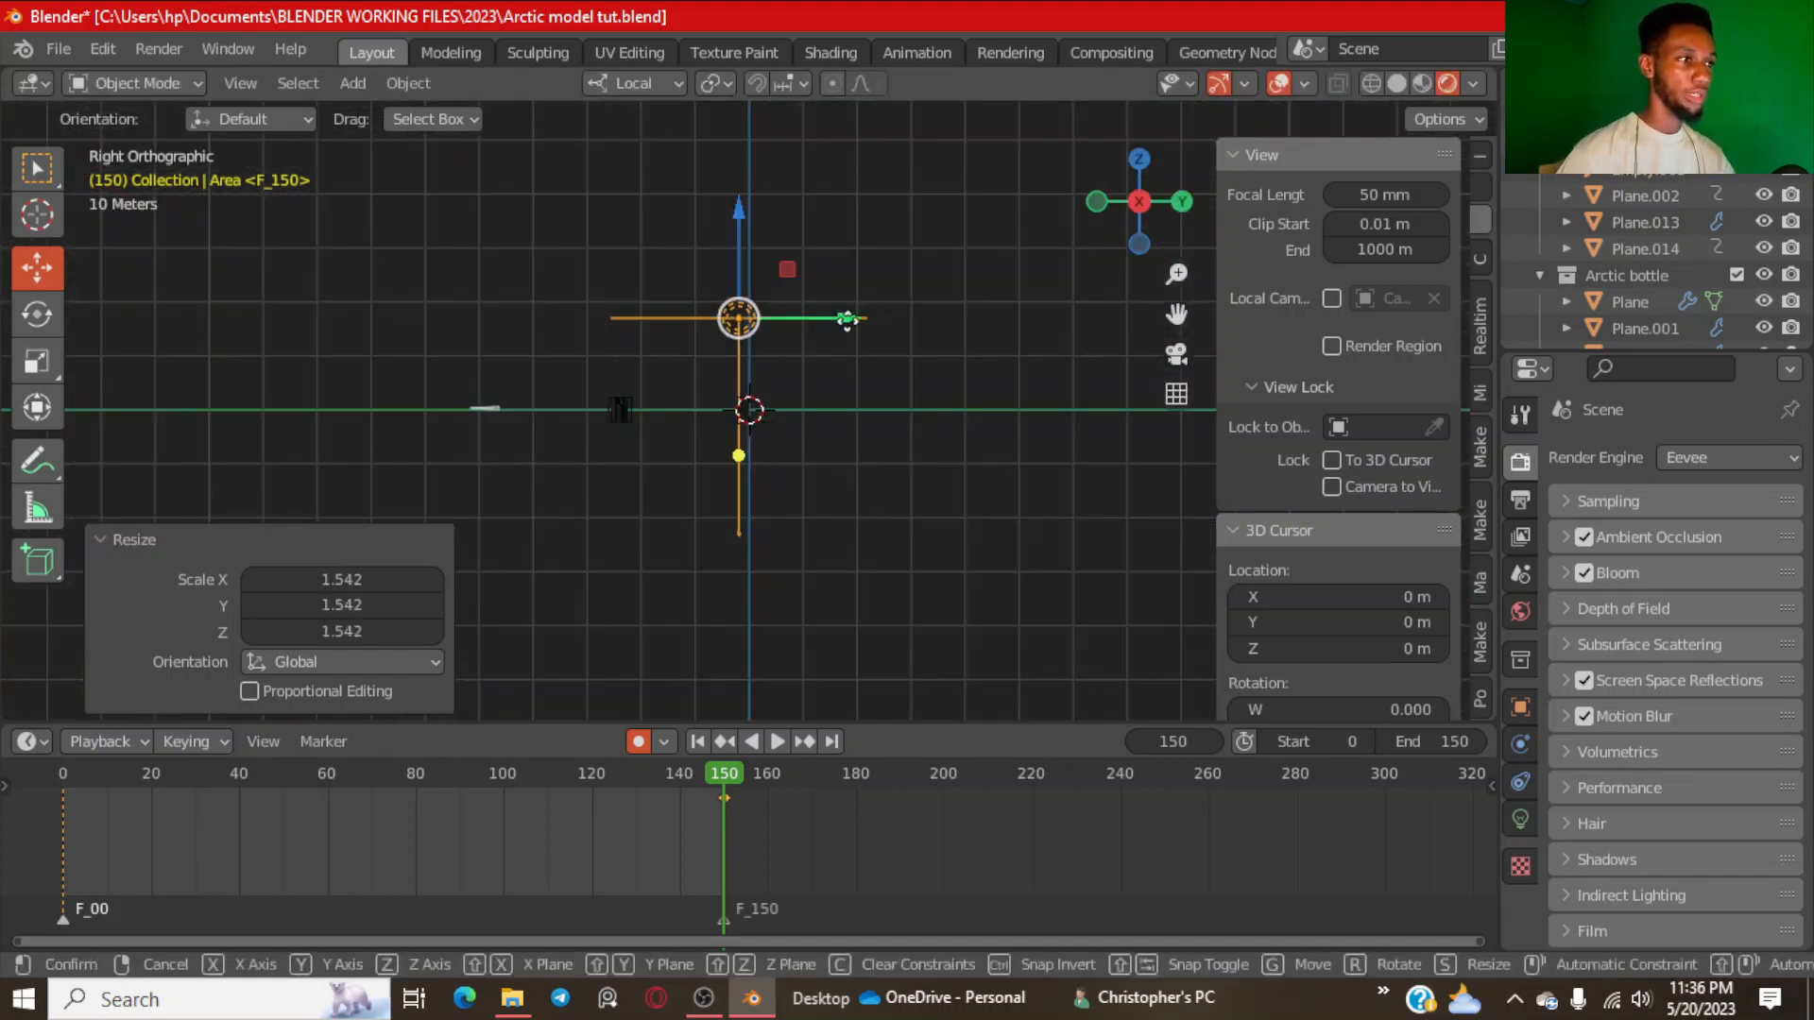
Move the area light about 17.7 m along Y and raise it about 14.8 m along Z.
{"action": "key", "text": "g"}
{"action": "left_click", "coordinate": [933, 340]}
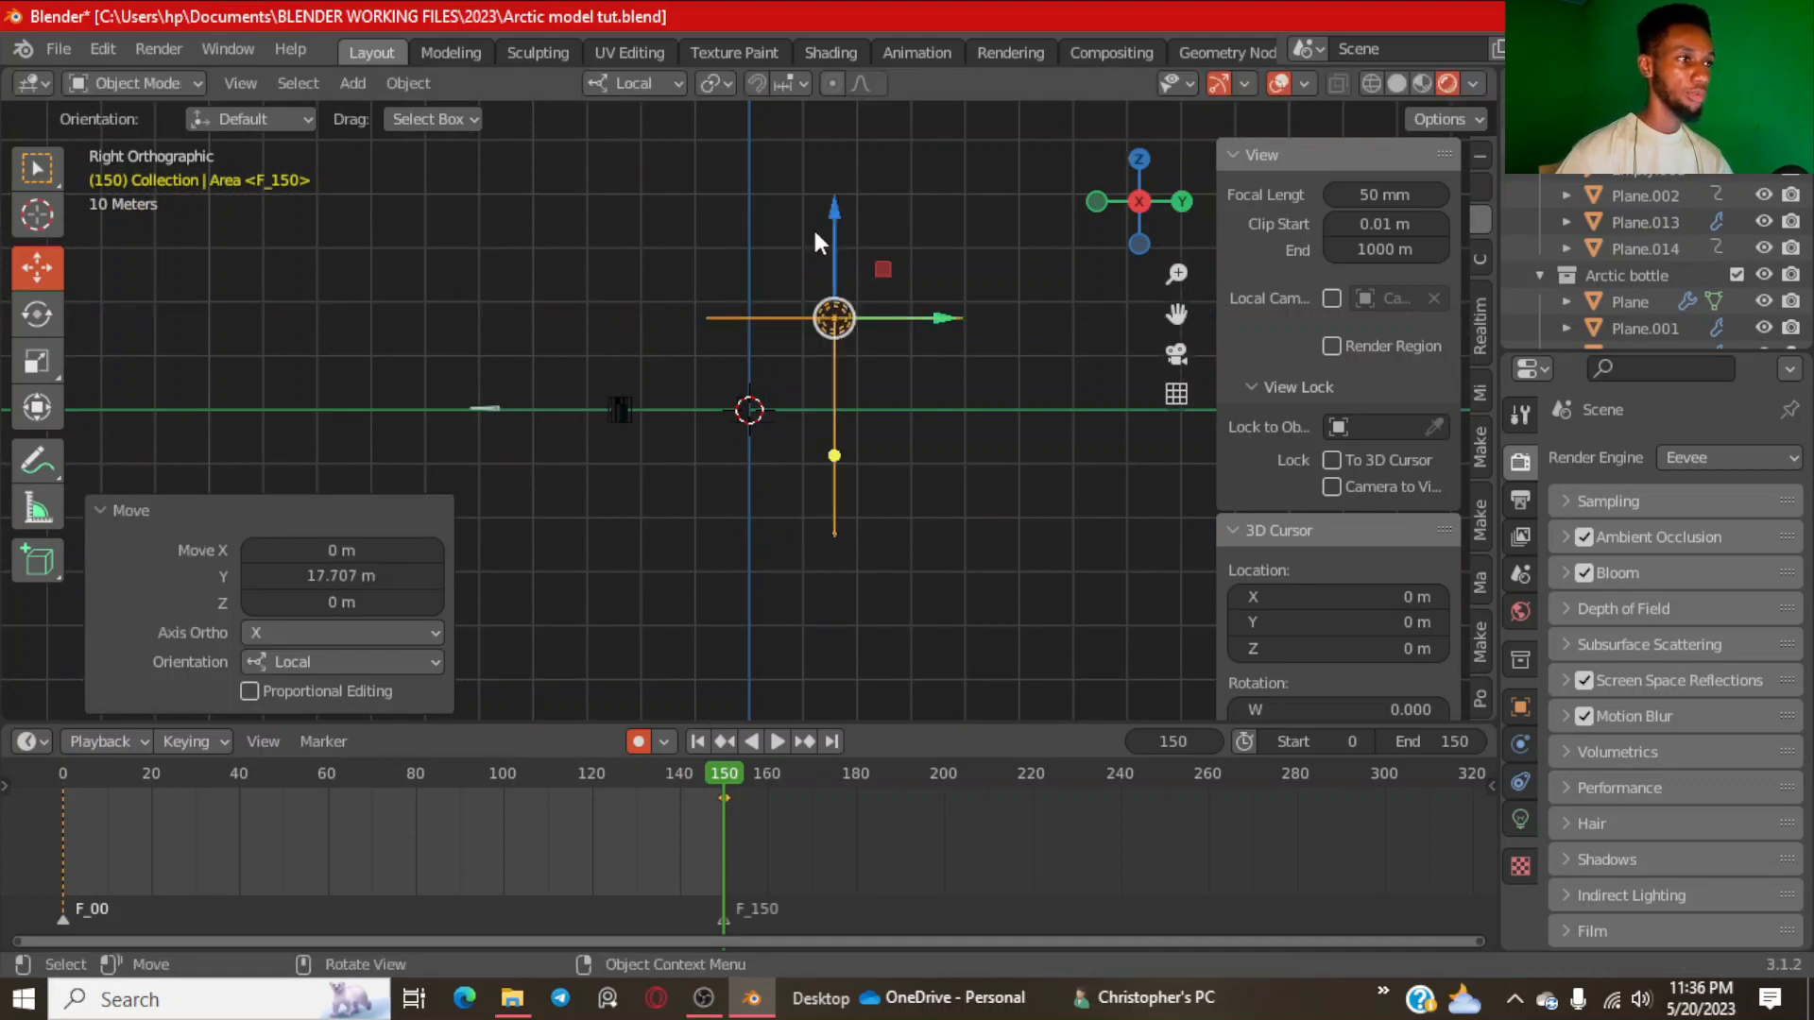
{"action": "left_click_drag", "start_coordinate": [837, 259], "coordinate": [831, 214]}
{"action": "middle_click_drag", "start_coordinate": [831, 214], "coordinate": [926, 325]}
{"action": "key", "text": "r"}
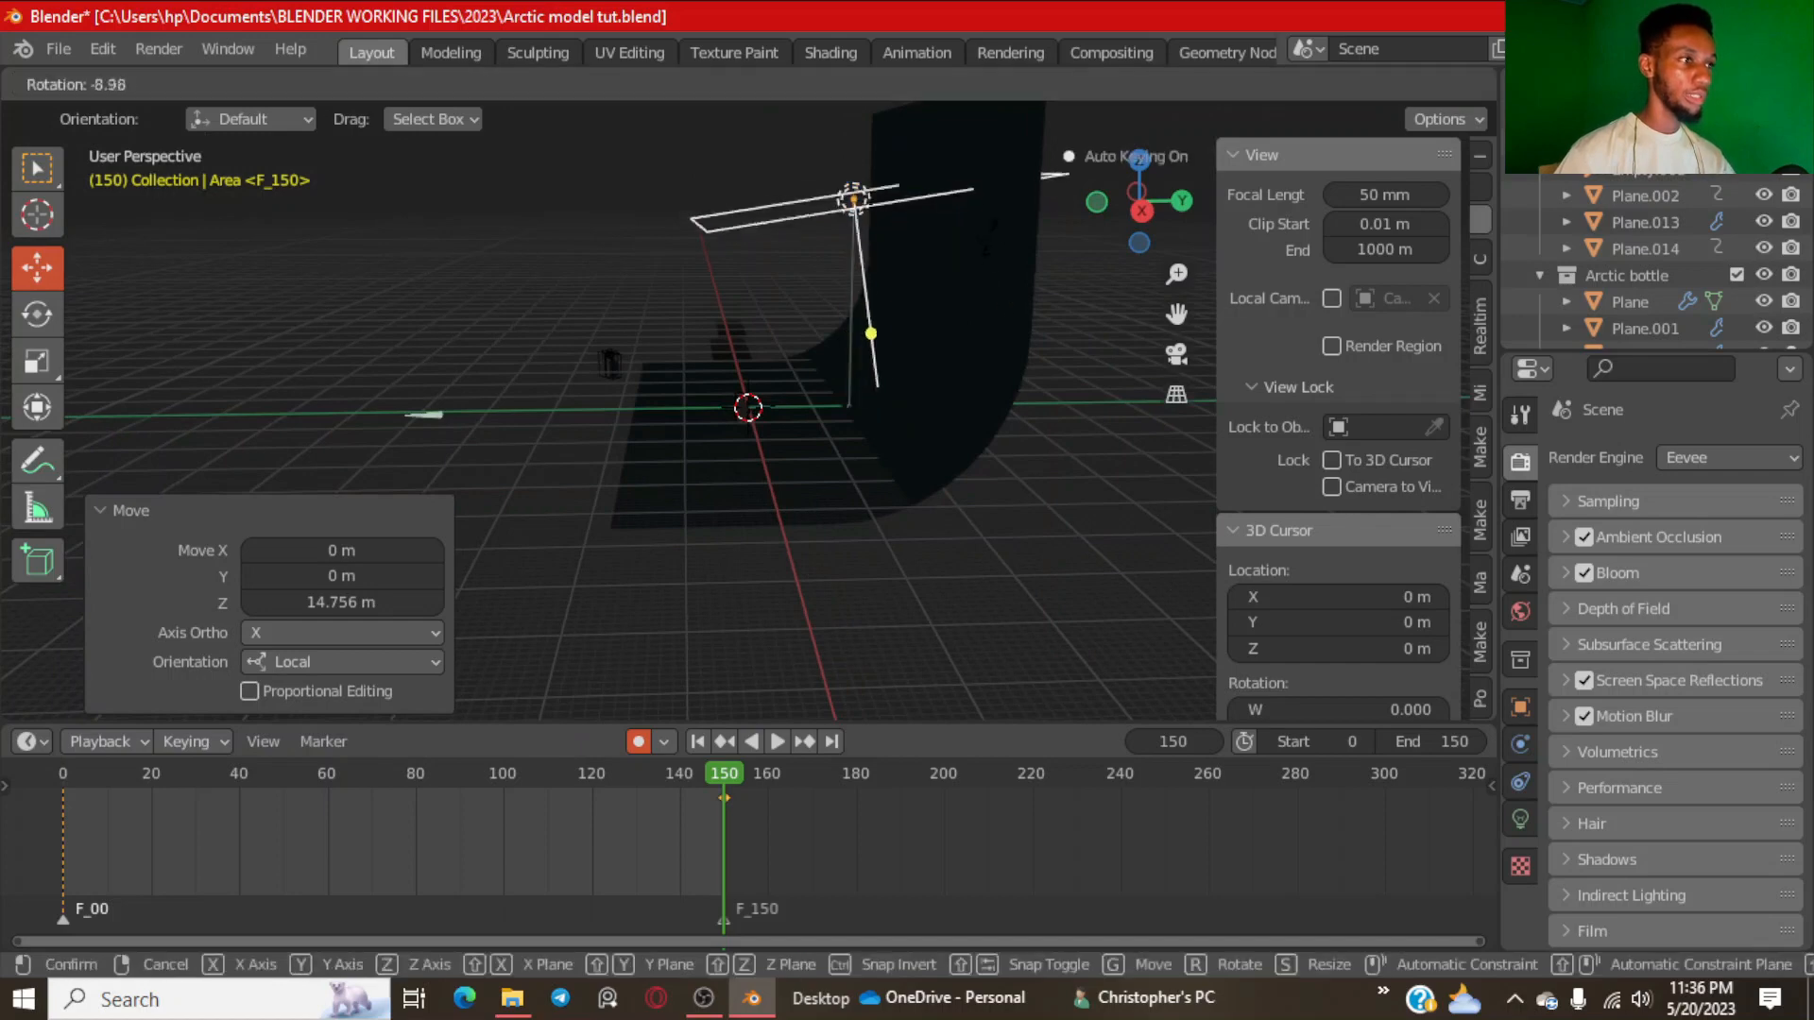
{"action": "left_click", "coordinate": [981, 244]}
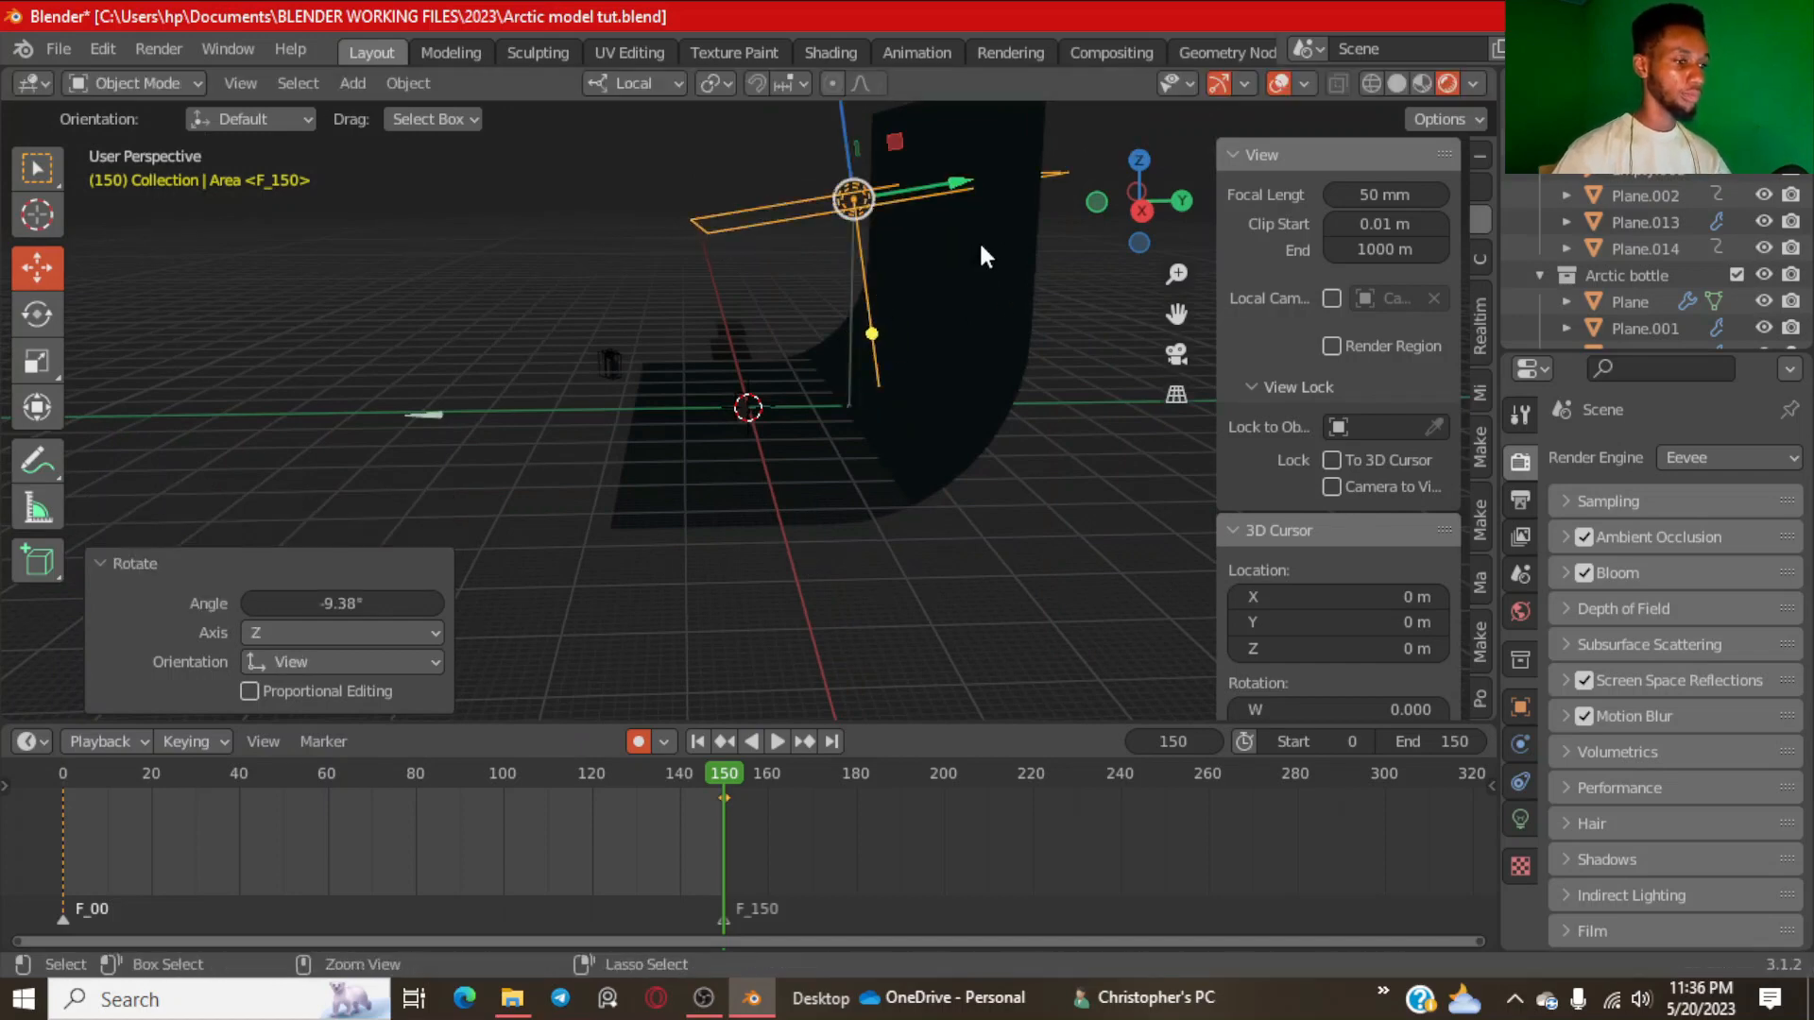
{"action": "key", "text": "ctrl+z"}
Rotate the area light about -15.5° in the right orthographic view so it tilts toward the backdrop.
{"action": "key", "text": "KP_5"}
{"action": "key", "text": "KP_3"}
{"action": "key", "text": "r"}
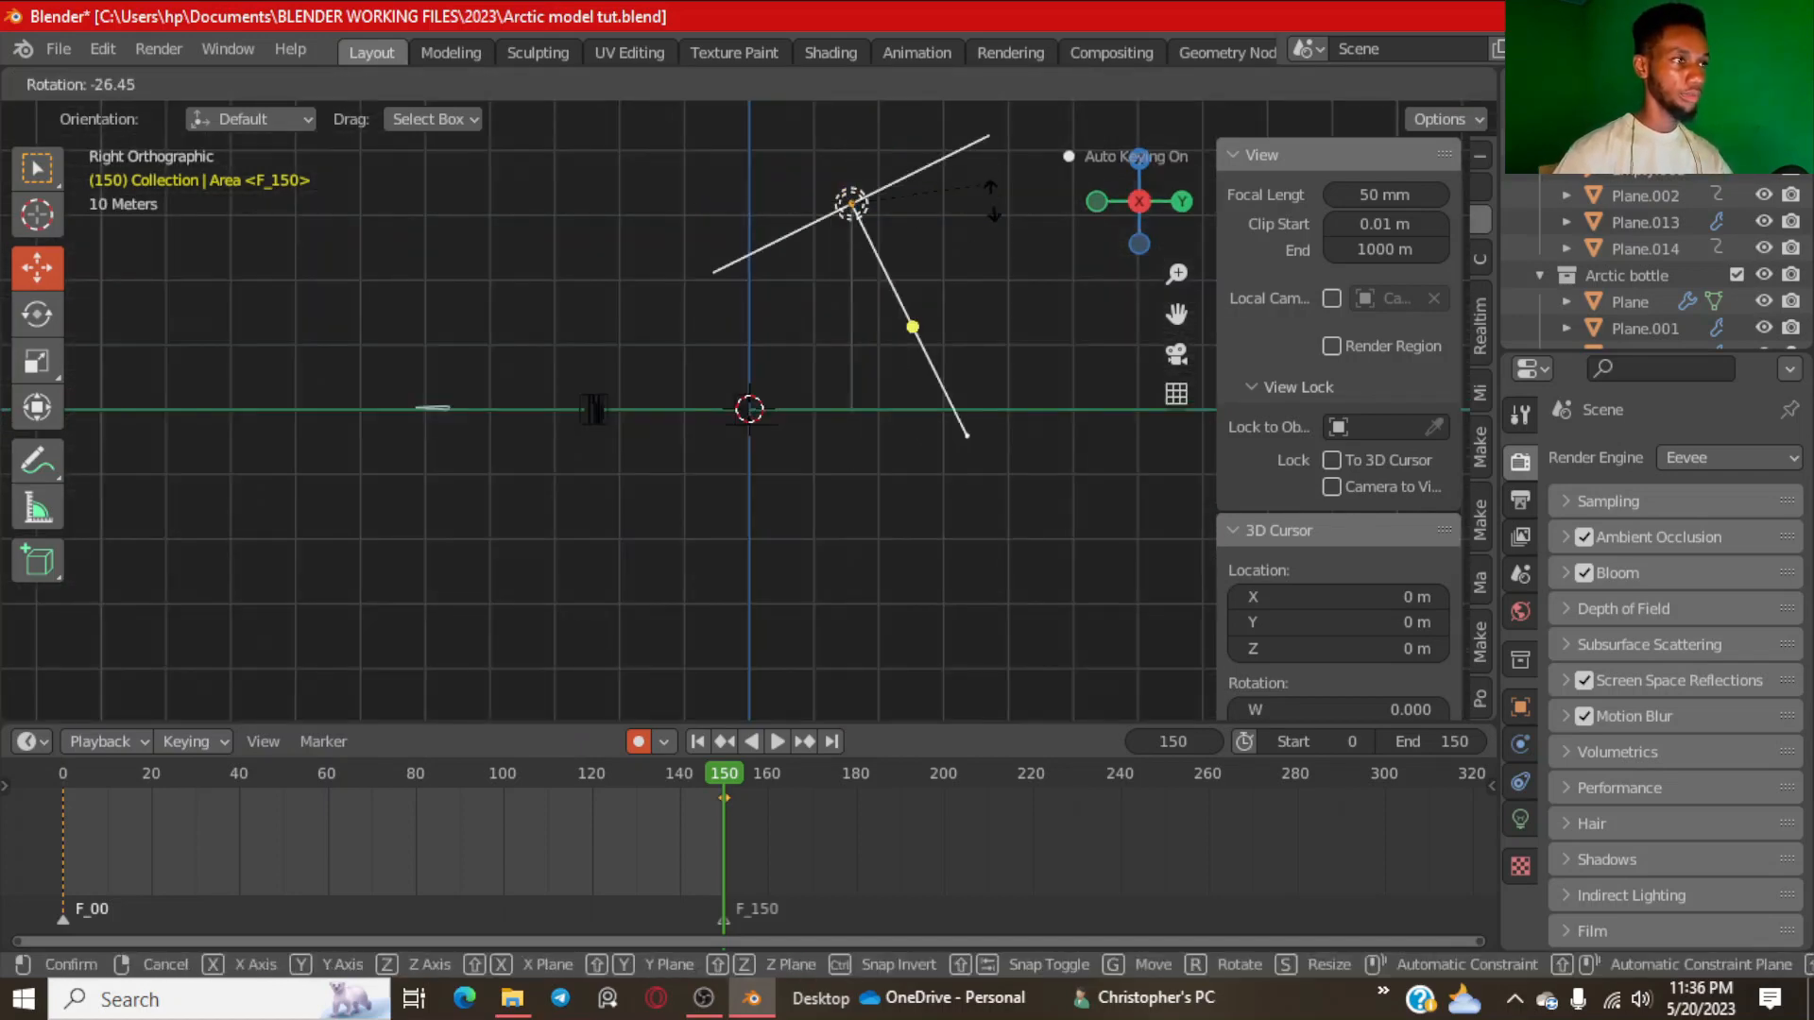
{"action": "left_click", "coordinate": [988, 208]}
{"action": "middle_click_drag", "start_coordinate": [989, 208], "coordinate": [712, 293]}
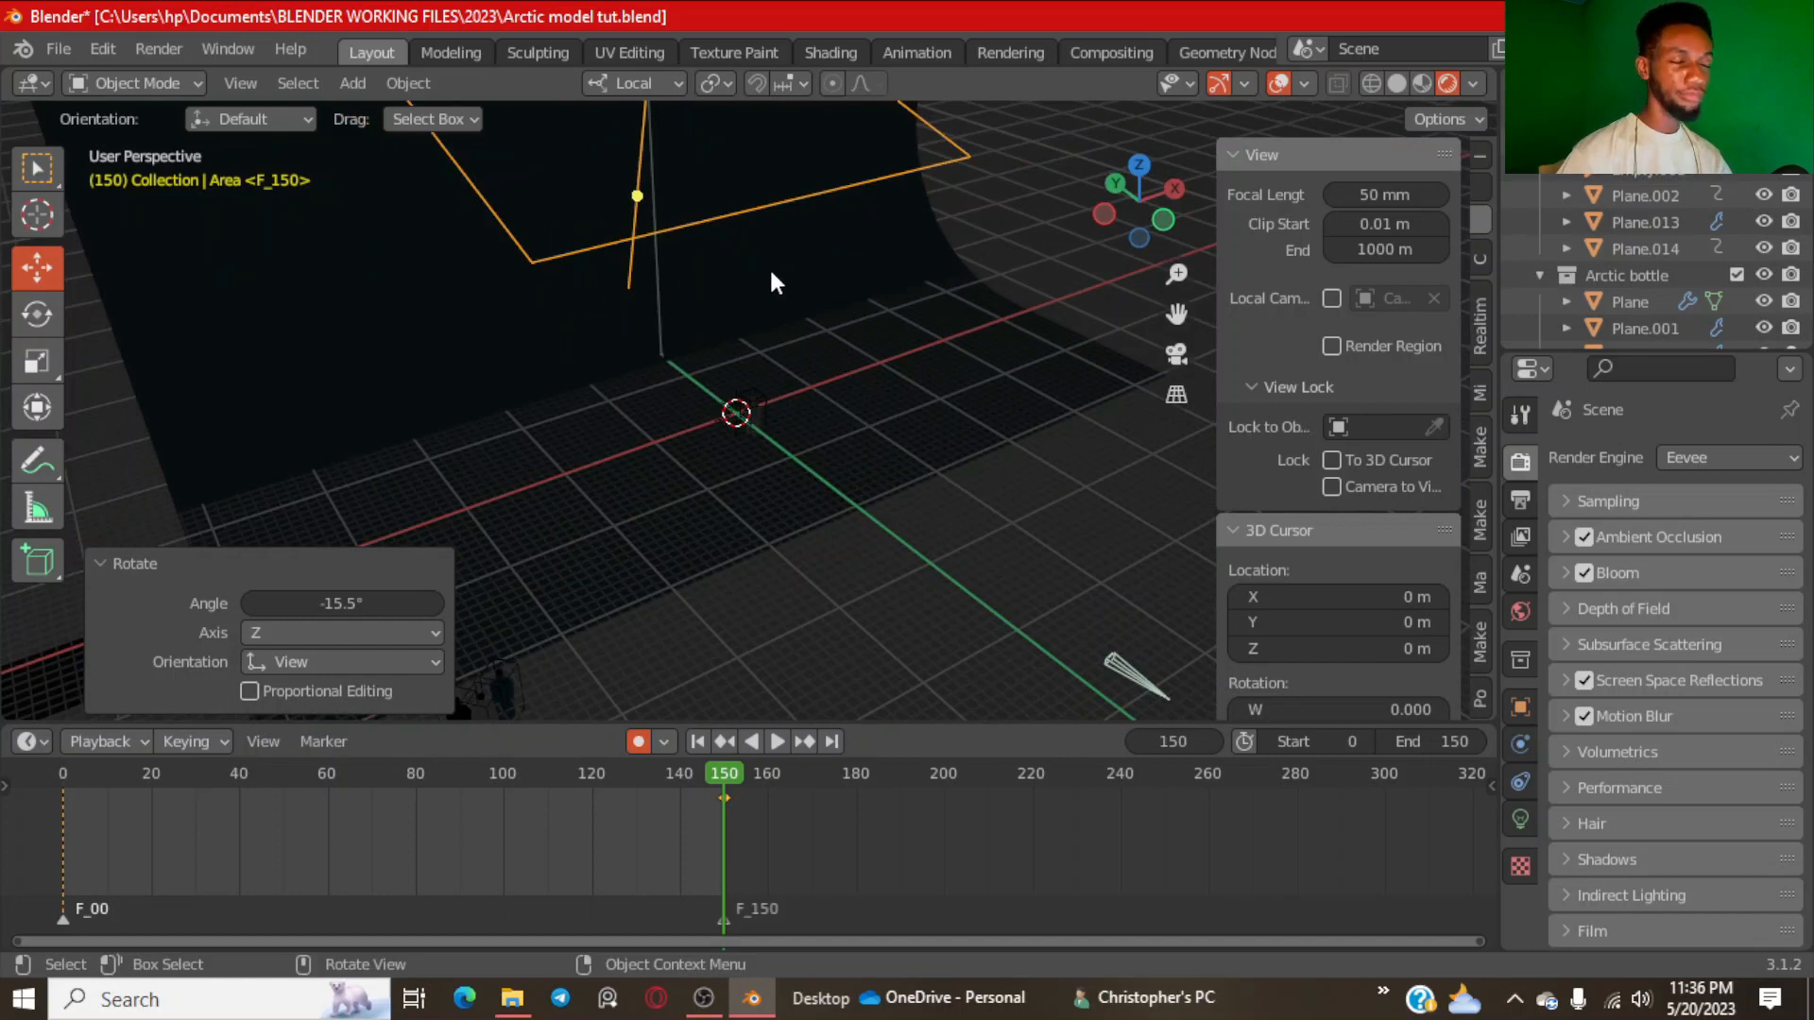
Raise the area light's power to 1000 W and finally to 5000 W.
{"action": "middle_click_drag", "start_coordinate": [850, 255], "coordinate": [465, 436]}
{"action": "scroll", "coordinate": [624, 338], "scroll_direction": "up", "scroll_amount": 4}
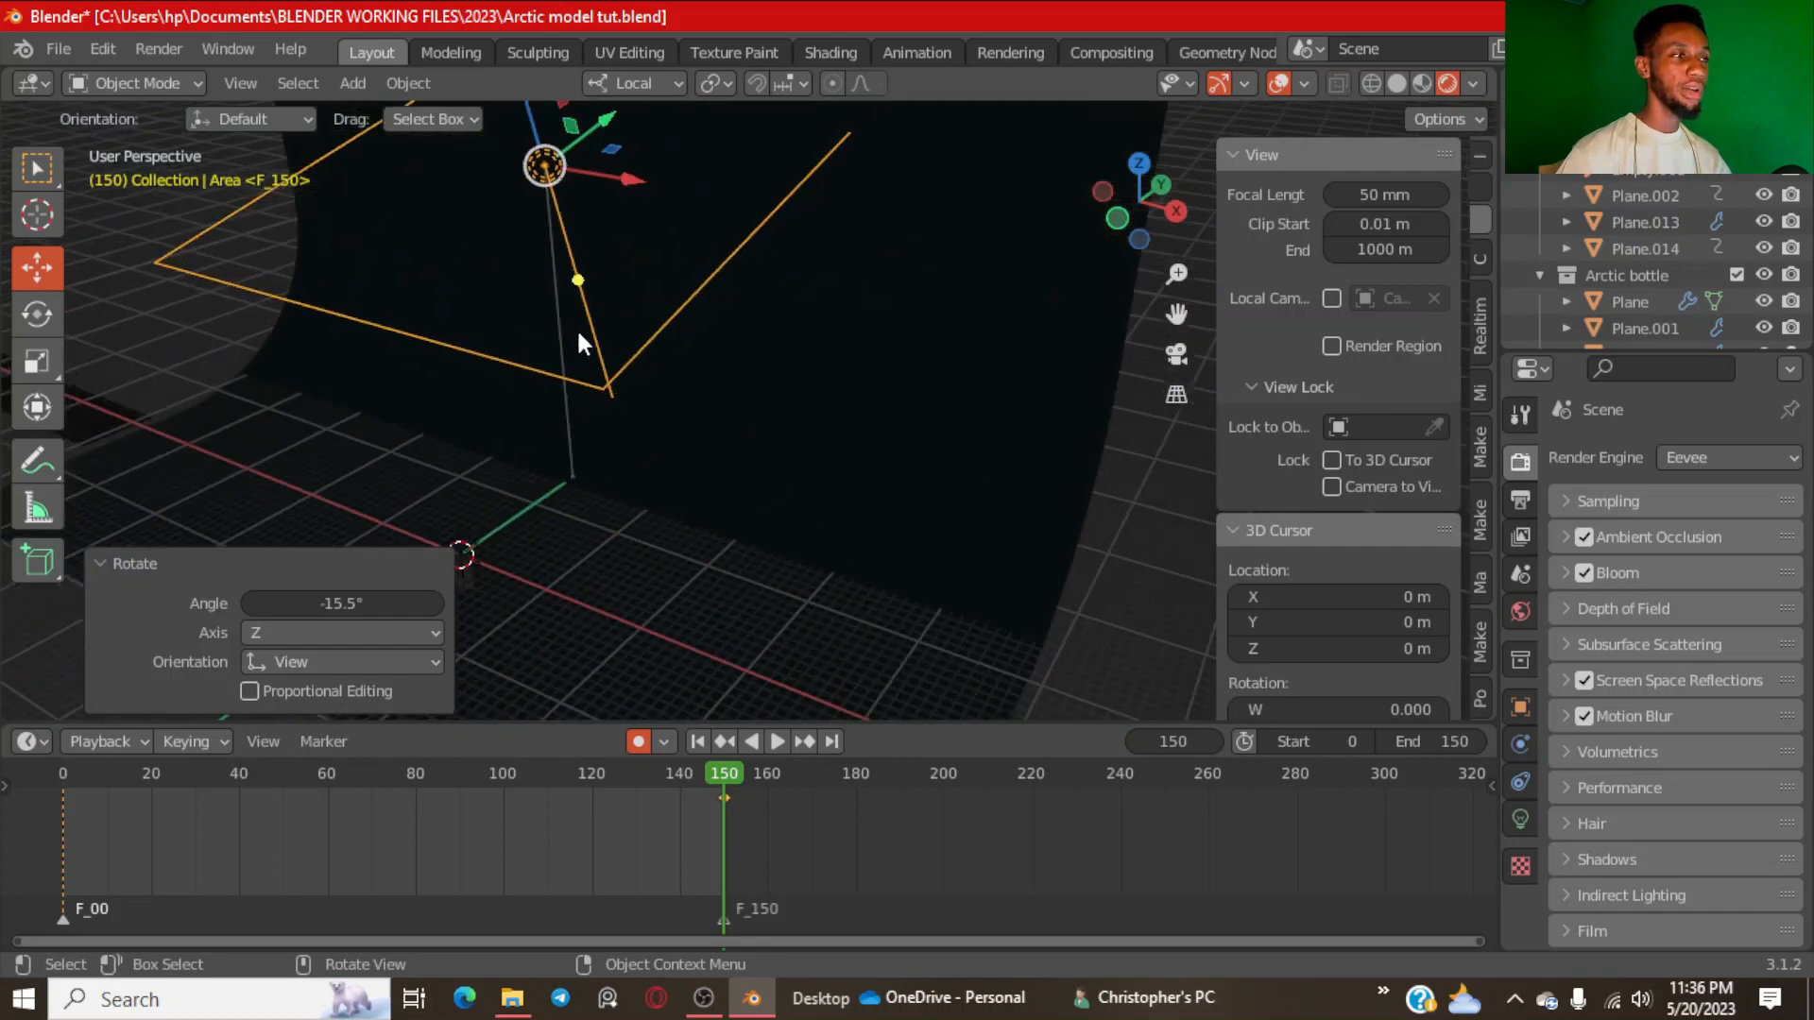
{"action": "middle_click_drag", "start_coordinate": [605, 327], "coordinate": [983, 364]}
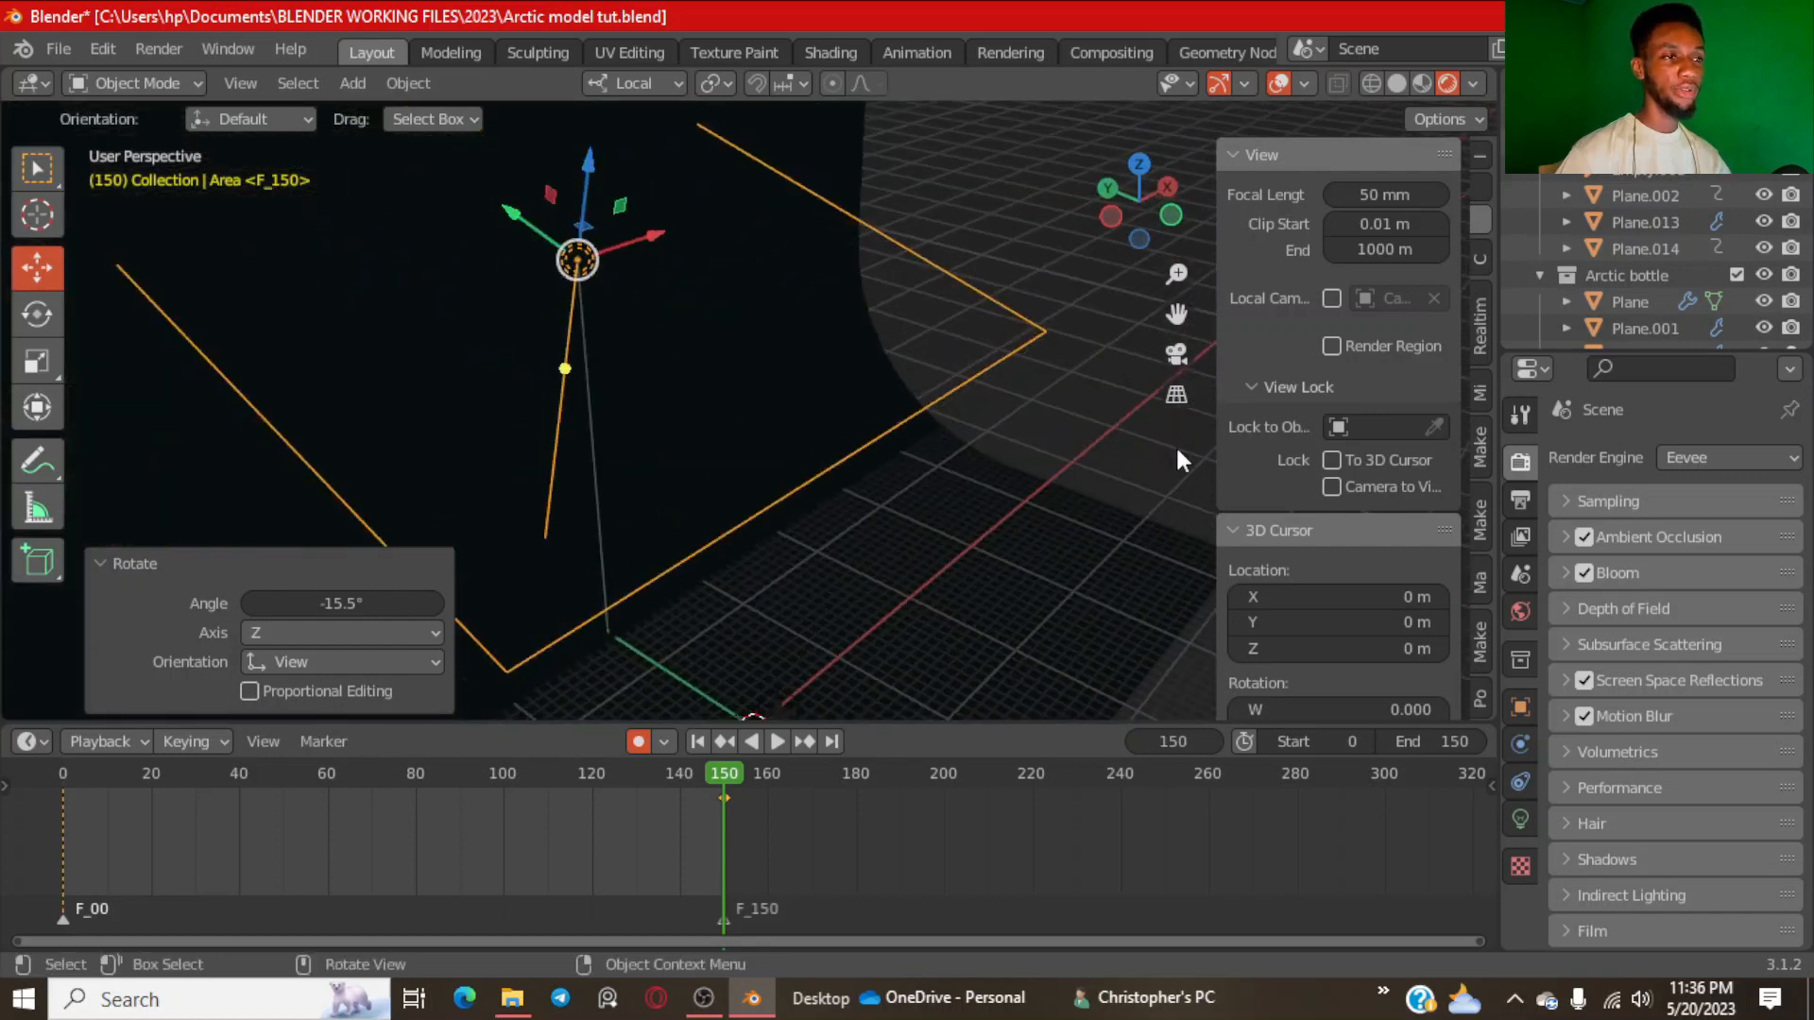
{"action": "left_click", "coordinate": [1519, 818]}
{"action": "left_click", "coordinate": [1620, 540]}
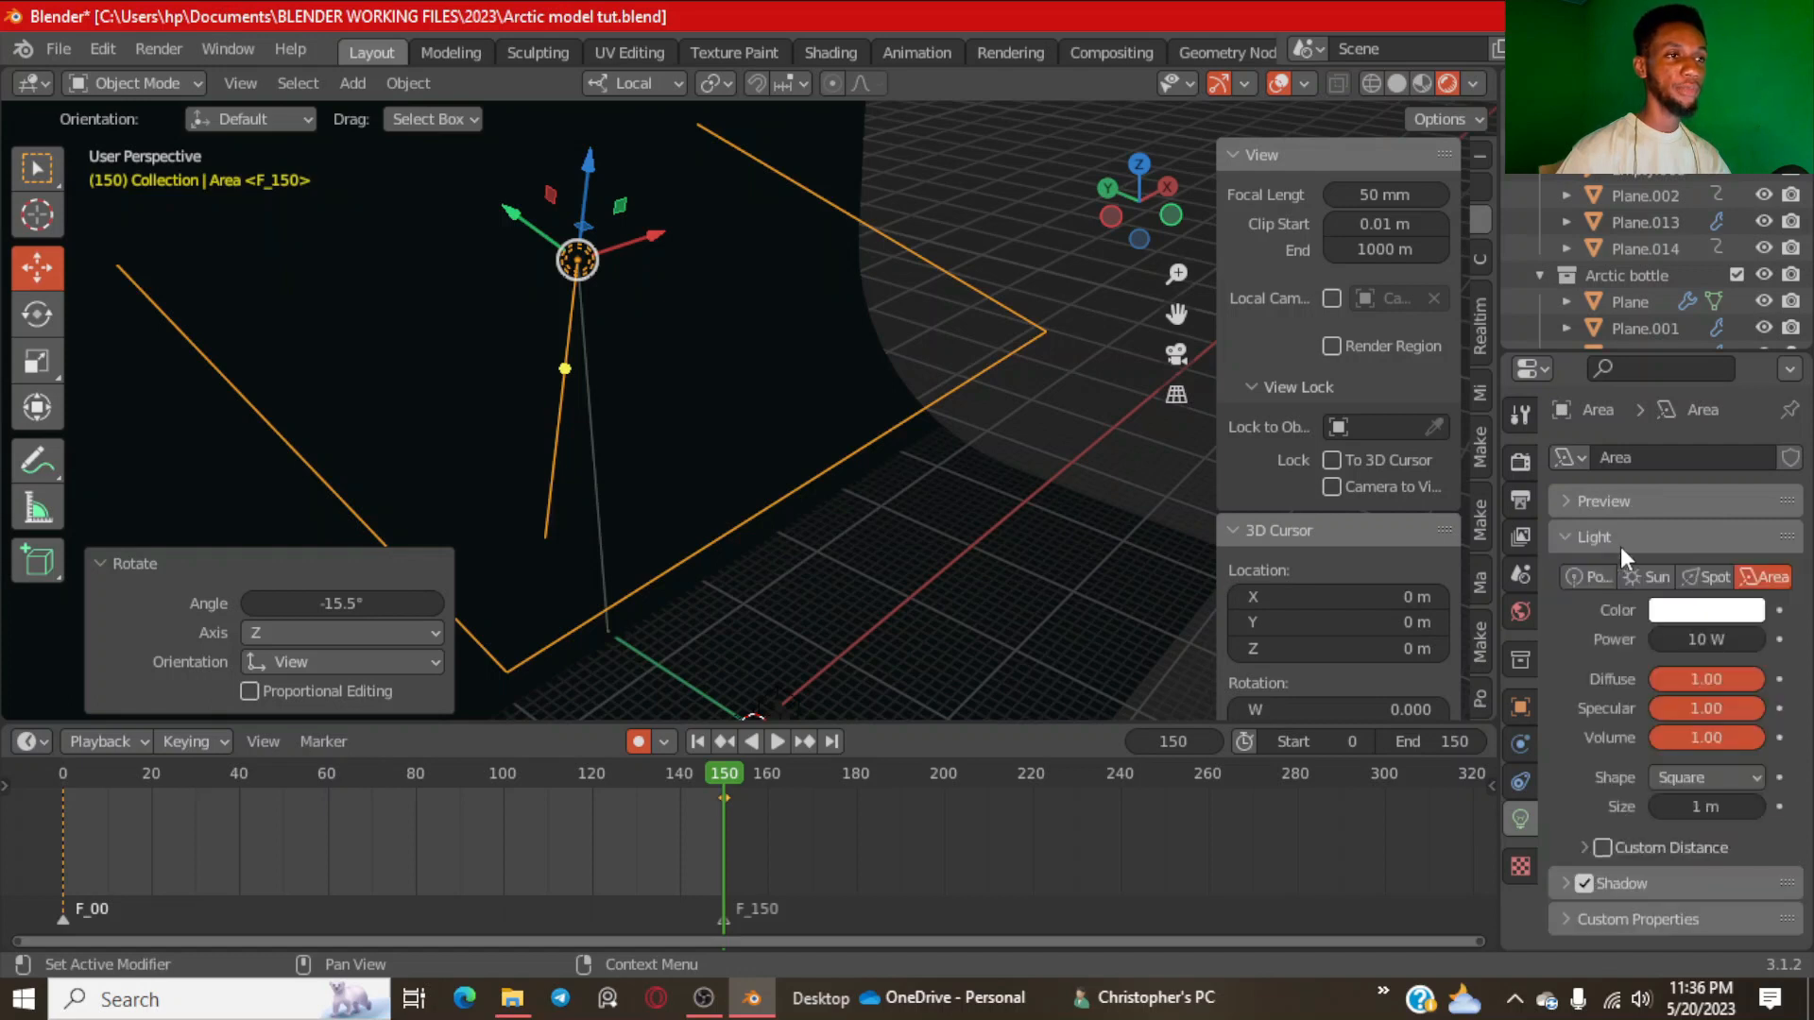
{"action": "double_click", "coordinate": [1723, 641]}
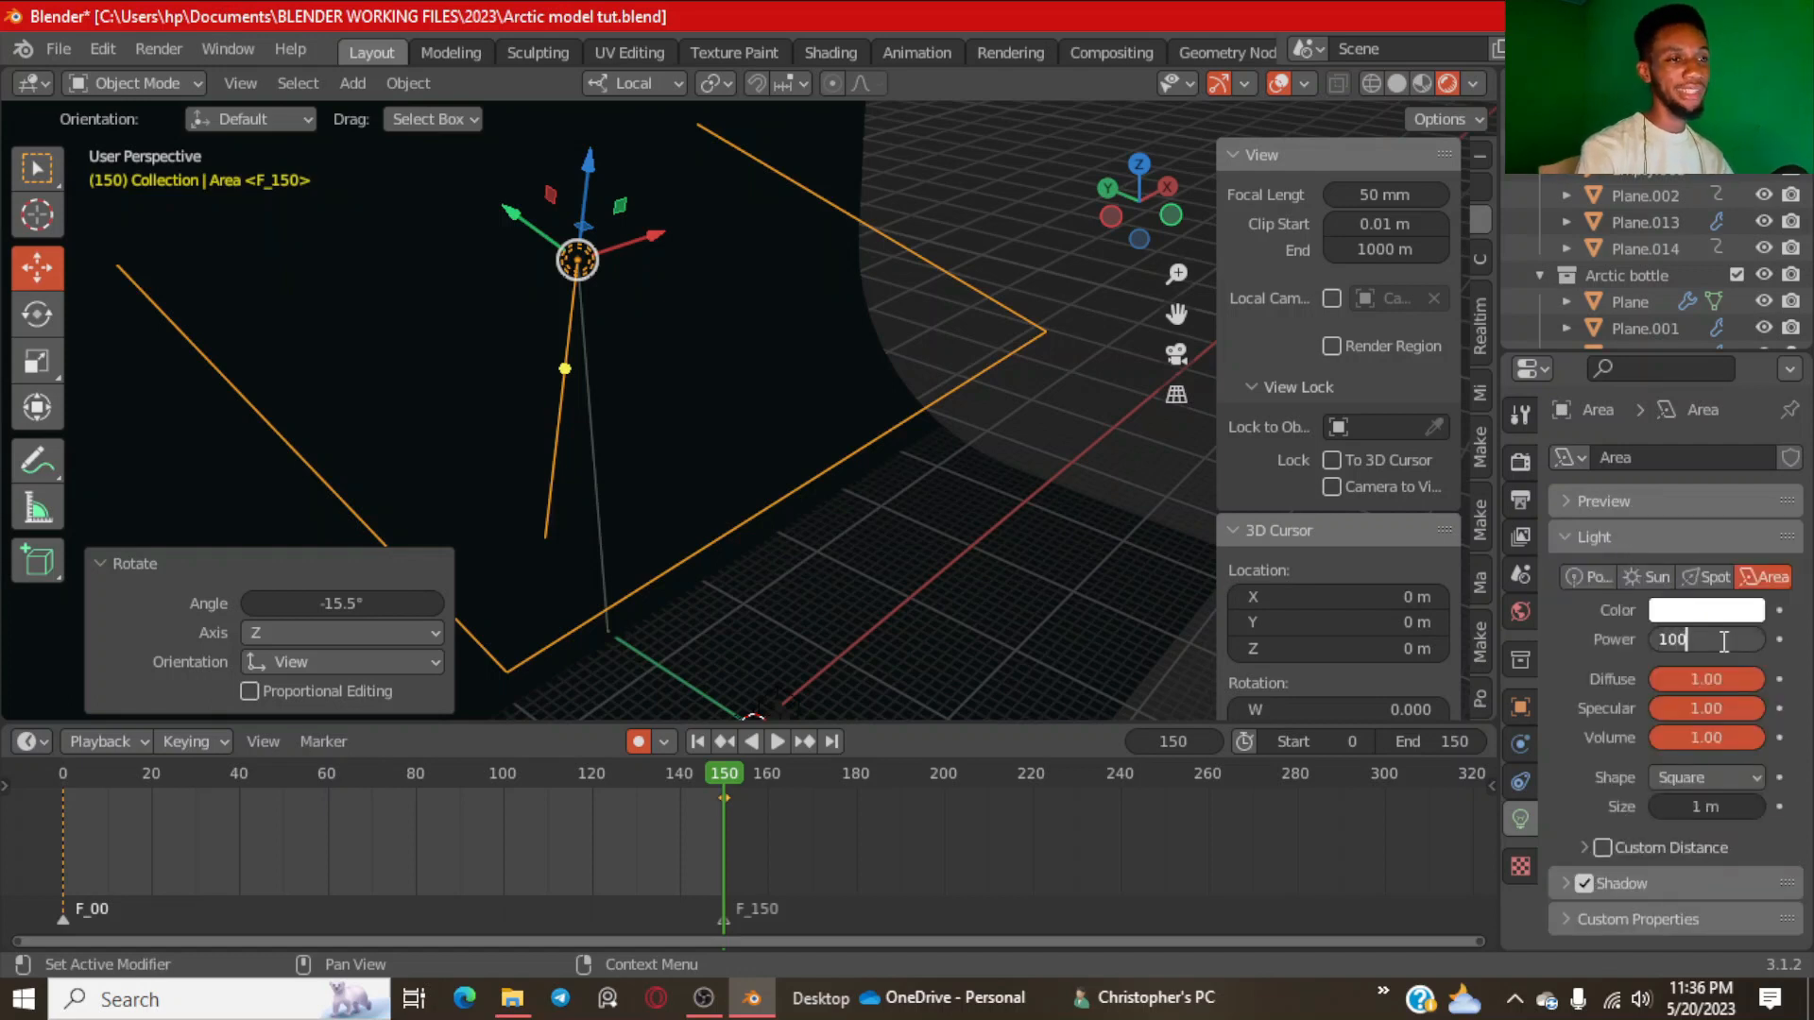
{"action": "type", "text": "1000"}
{"action": "key", "text": "Return"}
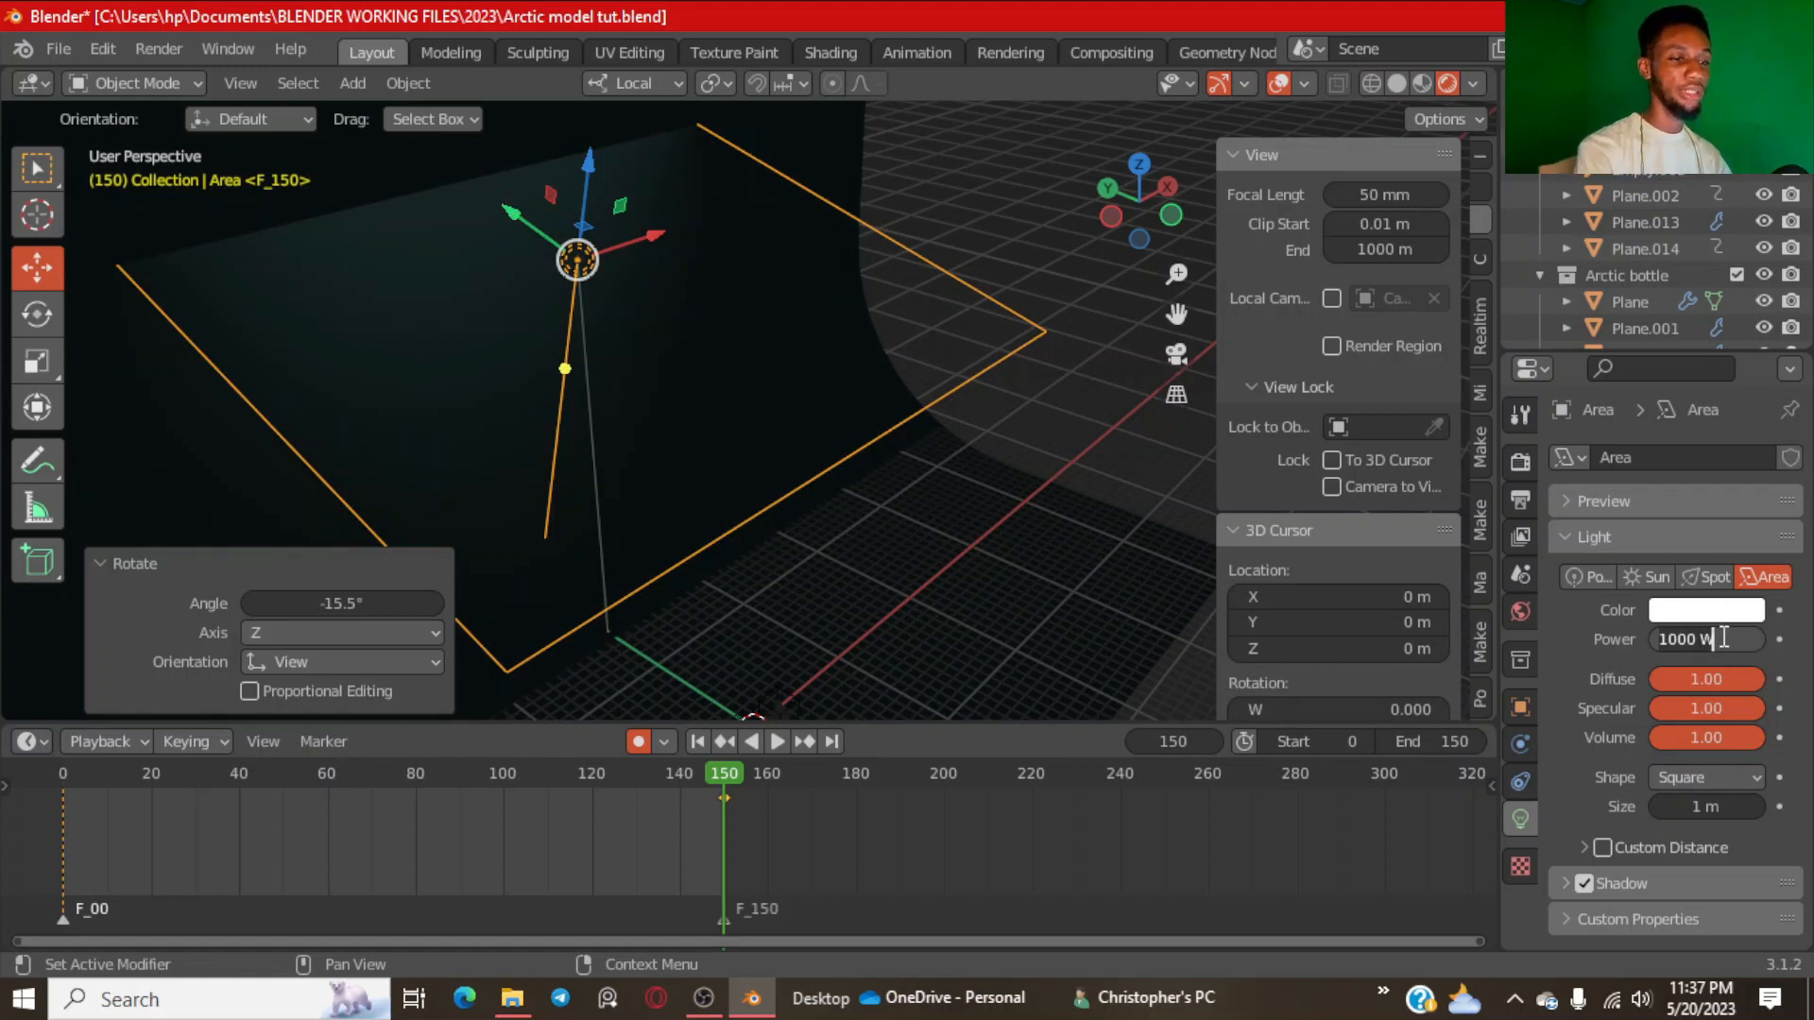
{"action": "key", "text": "Return"}
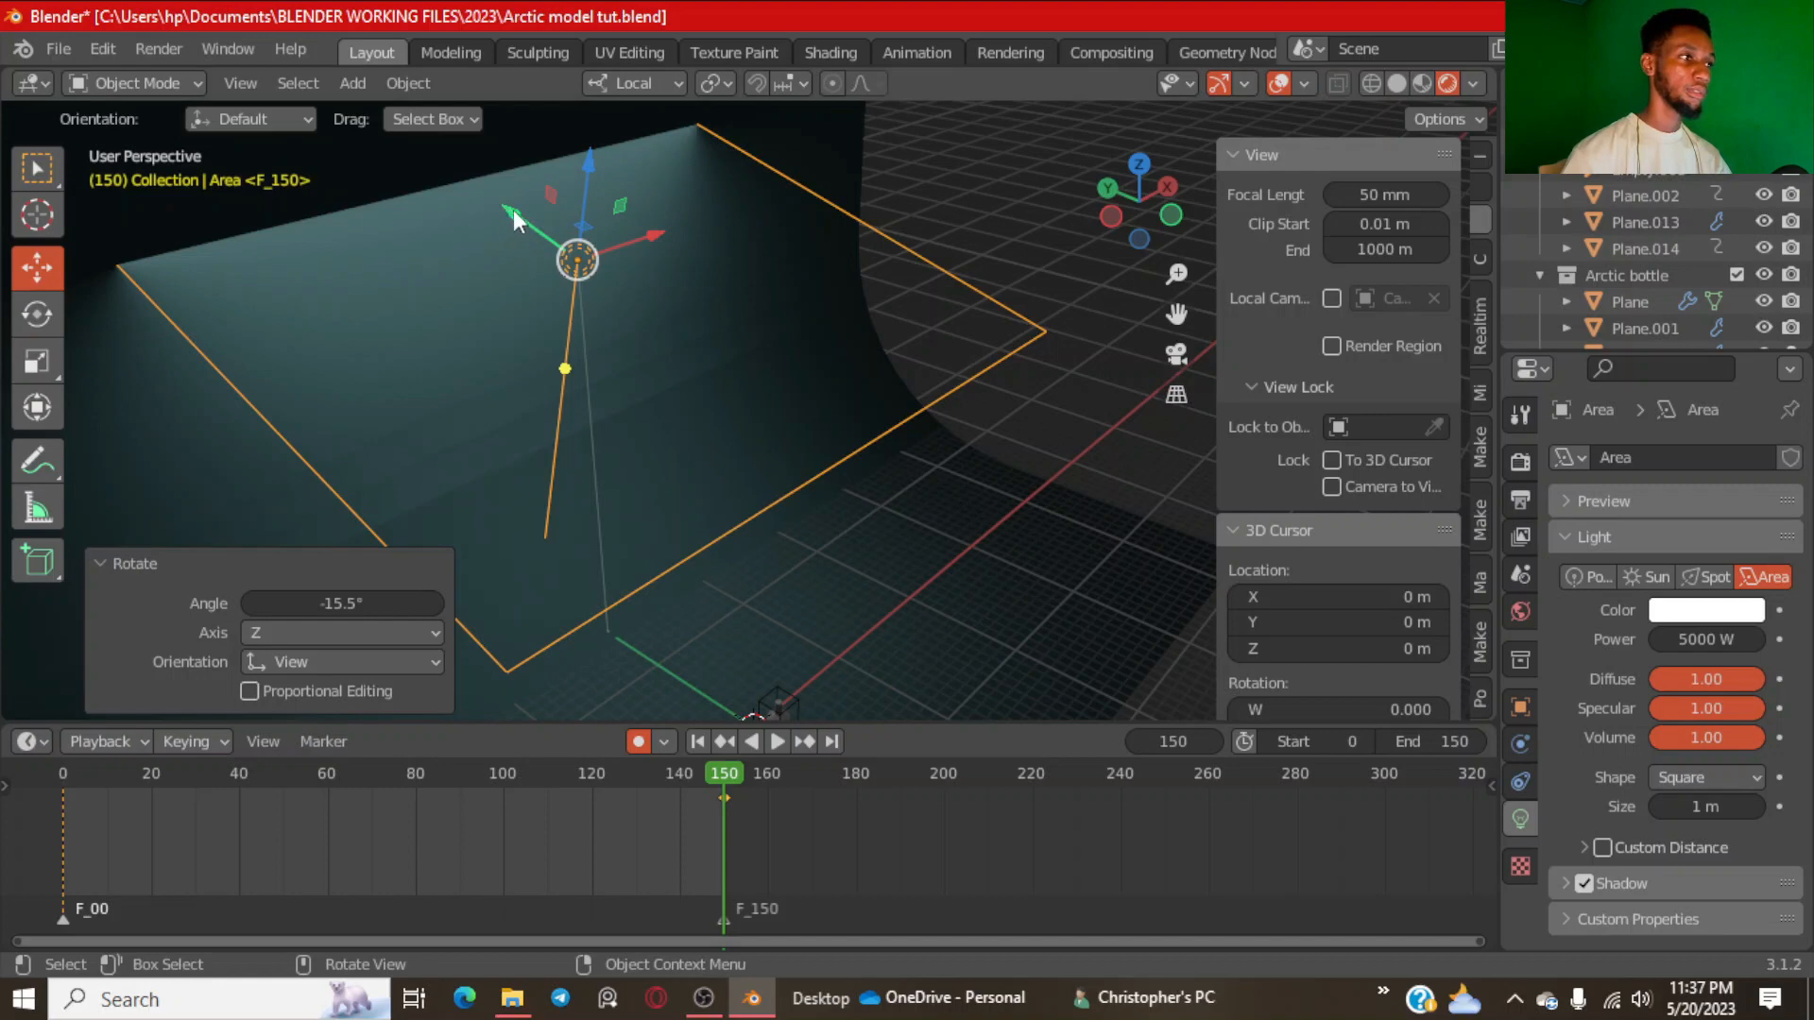
Move the area light about -3.28 m along its local Y axis.
{"action": "left_click_drag", "start_coordinate": [510, 232], "coordinate": [767, 302]}
{"action": "mouse_move", "coordinate": [659, 295]}
{"action": "middle_mouse_down"}
{"action": "mouse_move", "coordinate": [626, 291]}
{"action": "mouse_move", "coordinate": [698, 307]}
{"action": "mouse_move", "coordinate": [684, 315]}
{"action": "middle_mouse_up"}
{"action": "scroll", "coordinate": [627, 293], "scroll_direction": "down", "scroll_amount": 4}
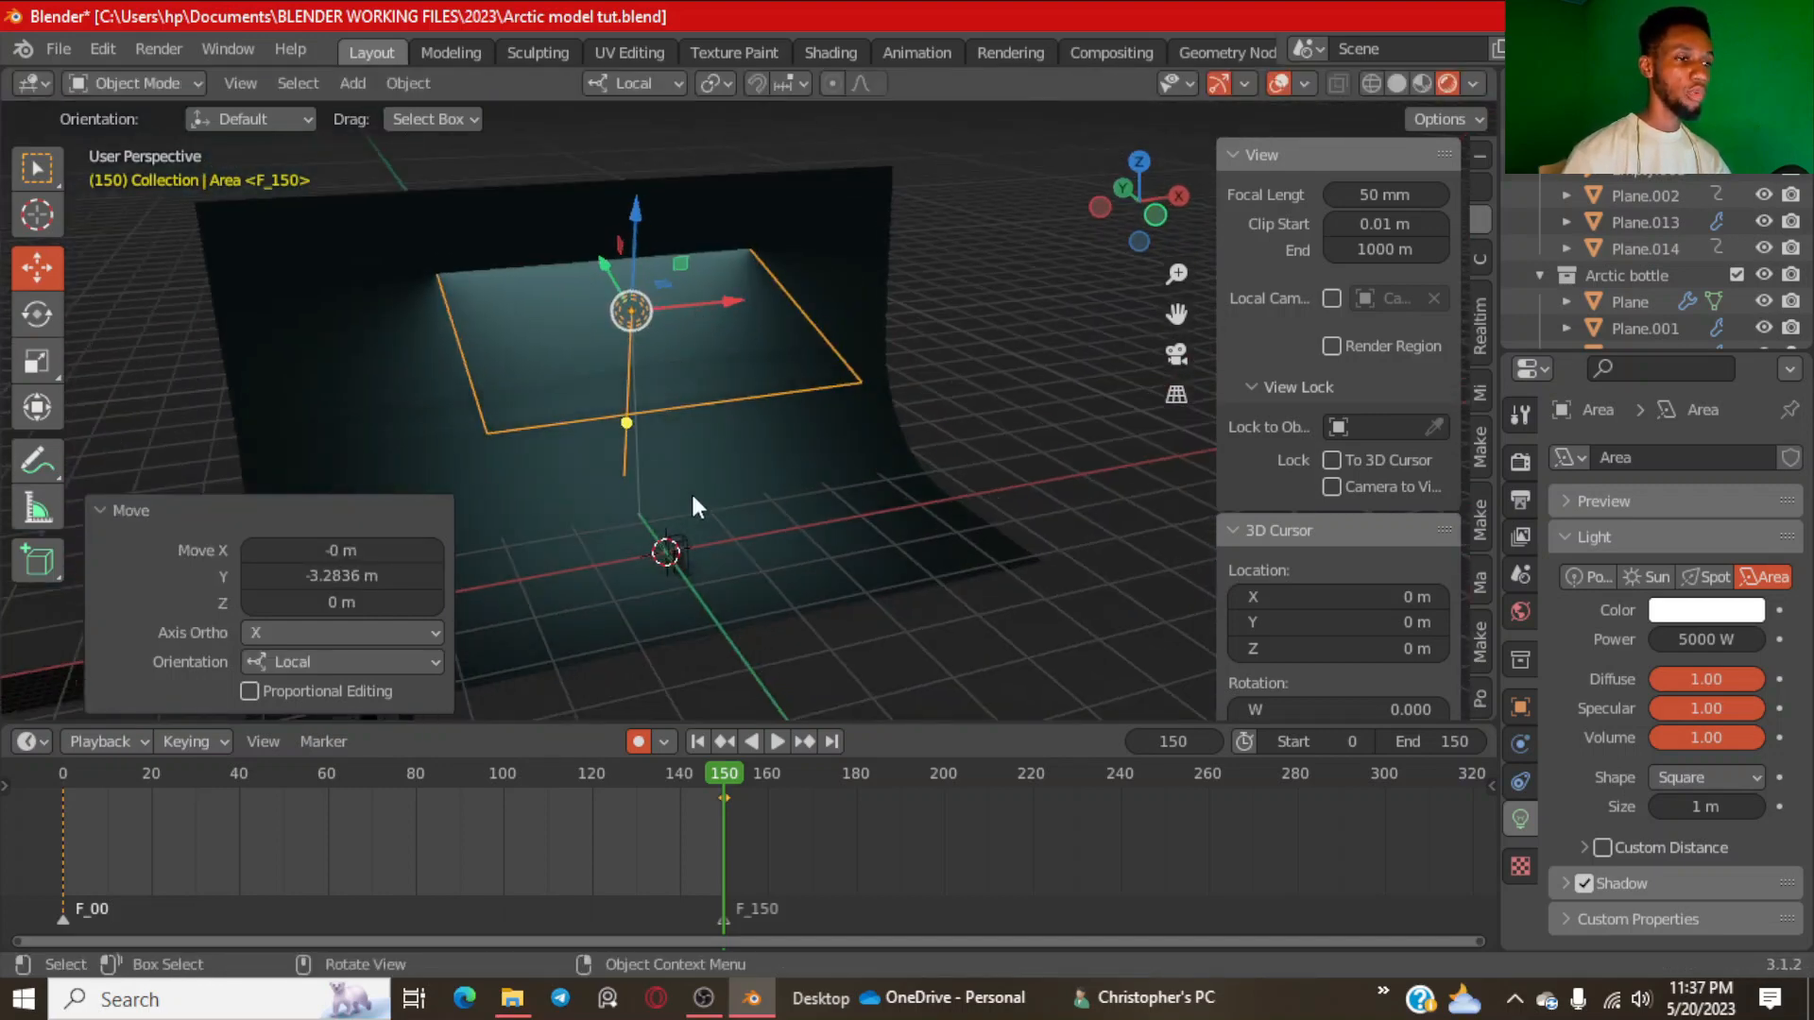
Check the bottle through the camera and set the area light's power to 4000 W.
{"action": "key", "text": "KP_0"}
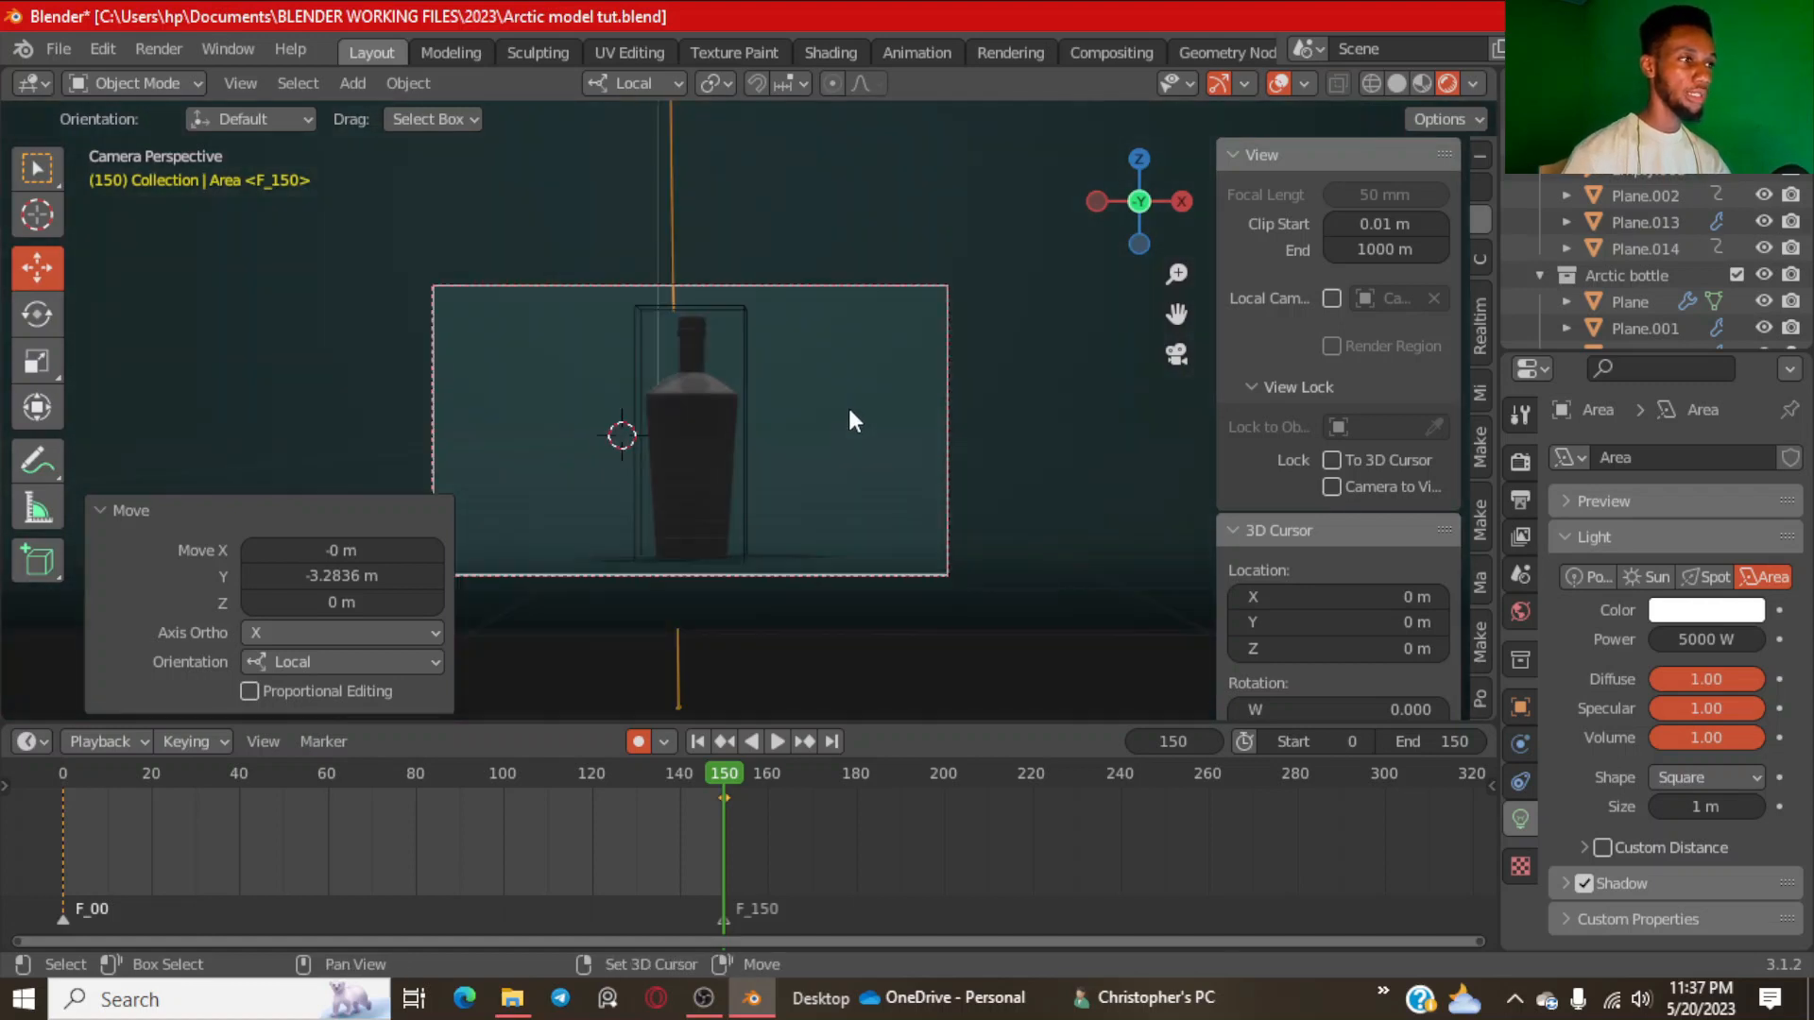
{"action": "mouse_move", "coordinate": [849, 410]}
{"action": "middle_mouse_down", "text": "shift"}
{"action": "mouse_move", "coordinate": [988, 414]}
{"action": "mouse_move", "coordinate": [825, 417]}
{"action": "middle_mouse_up", "text": "shift"}
{"action": "scroll", "coordinate": [987, 418], "scroll_direction": "up", "scroll_amount": 1}
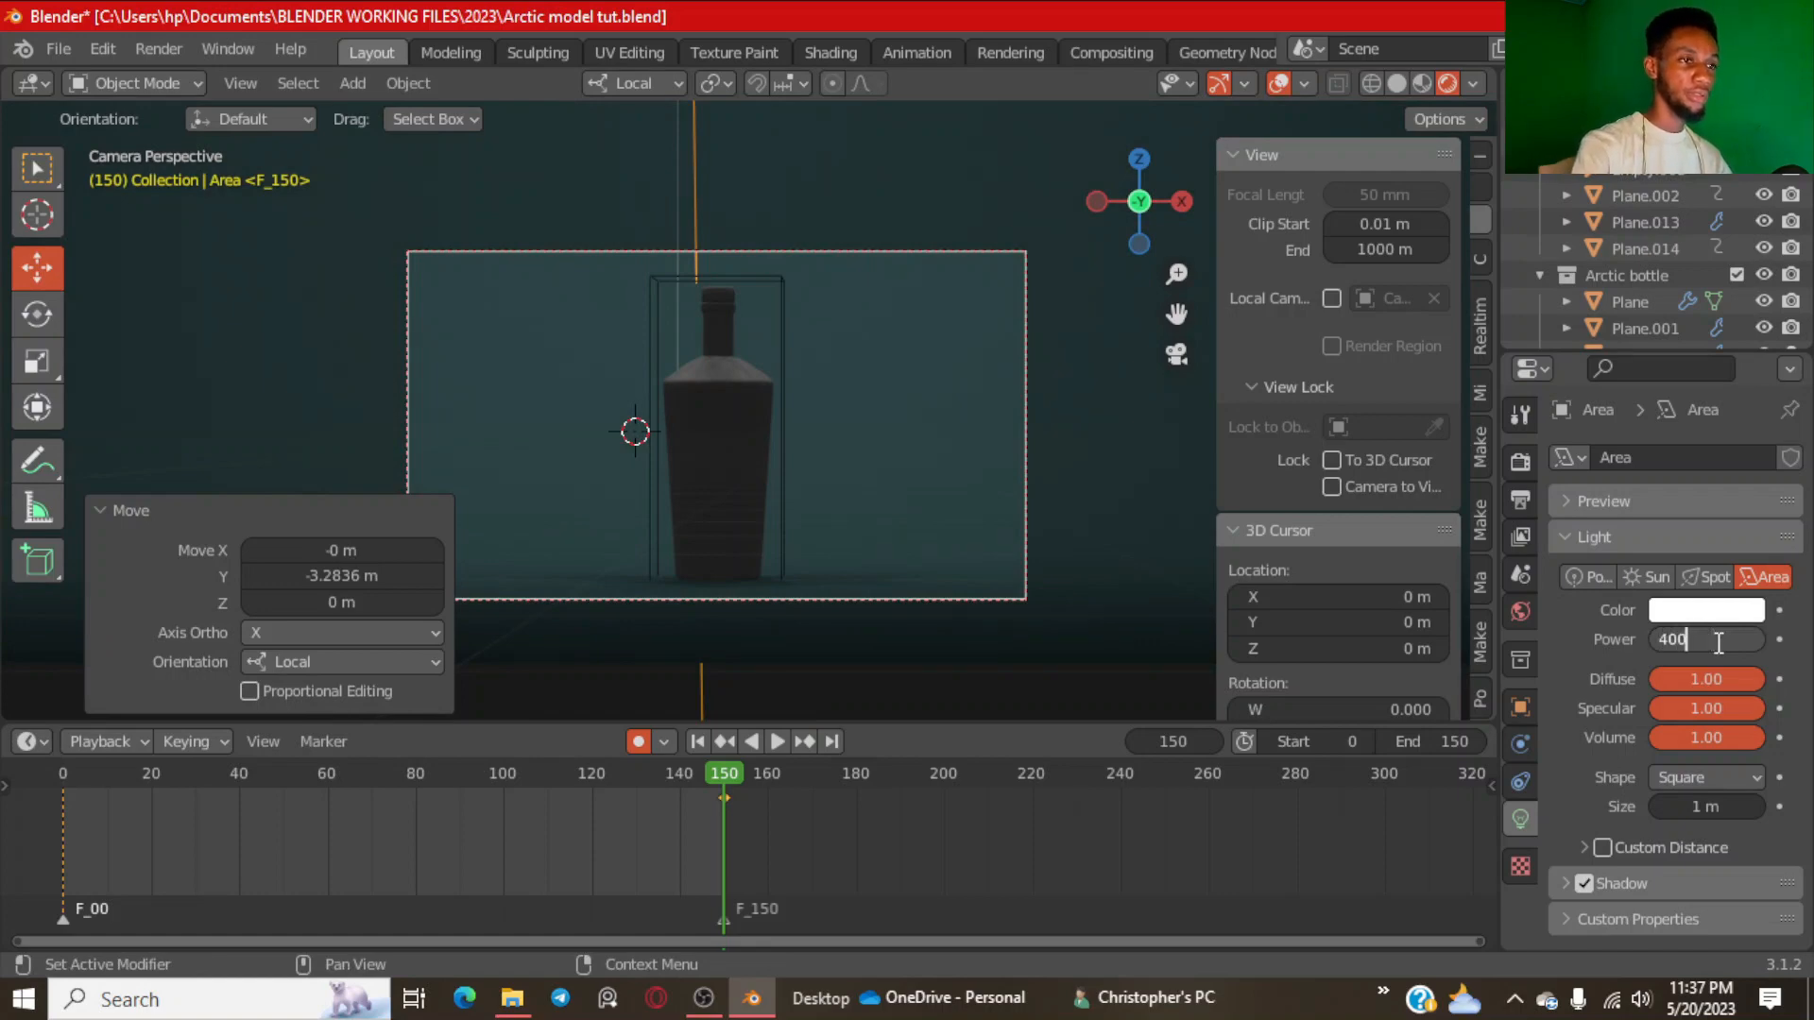
{"action": "key", "text": "Return"}
Add a second area light at the world origin and raise it about 3.9 m along Z.
{"action": "middle_click_drag", "start_coordinate": [846, 633], "coordinate": [820, 515]}
{"action": "scroll", "coordinate": [870, 441], "scroll_direction": "up", "scroll_amount": 4}
{"action": "scroll", "coordinate": [860, 430], "scroll_direction": "up", "scroll_amount": 6}
{"action": "key", "text": "KP_1"}
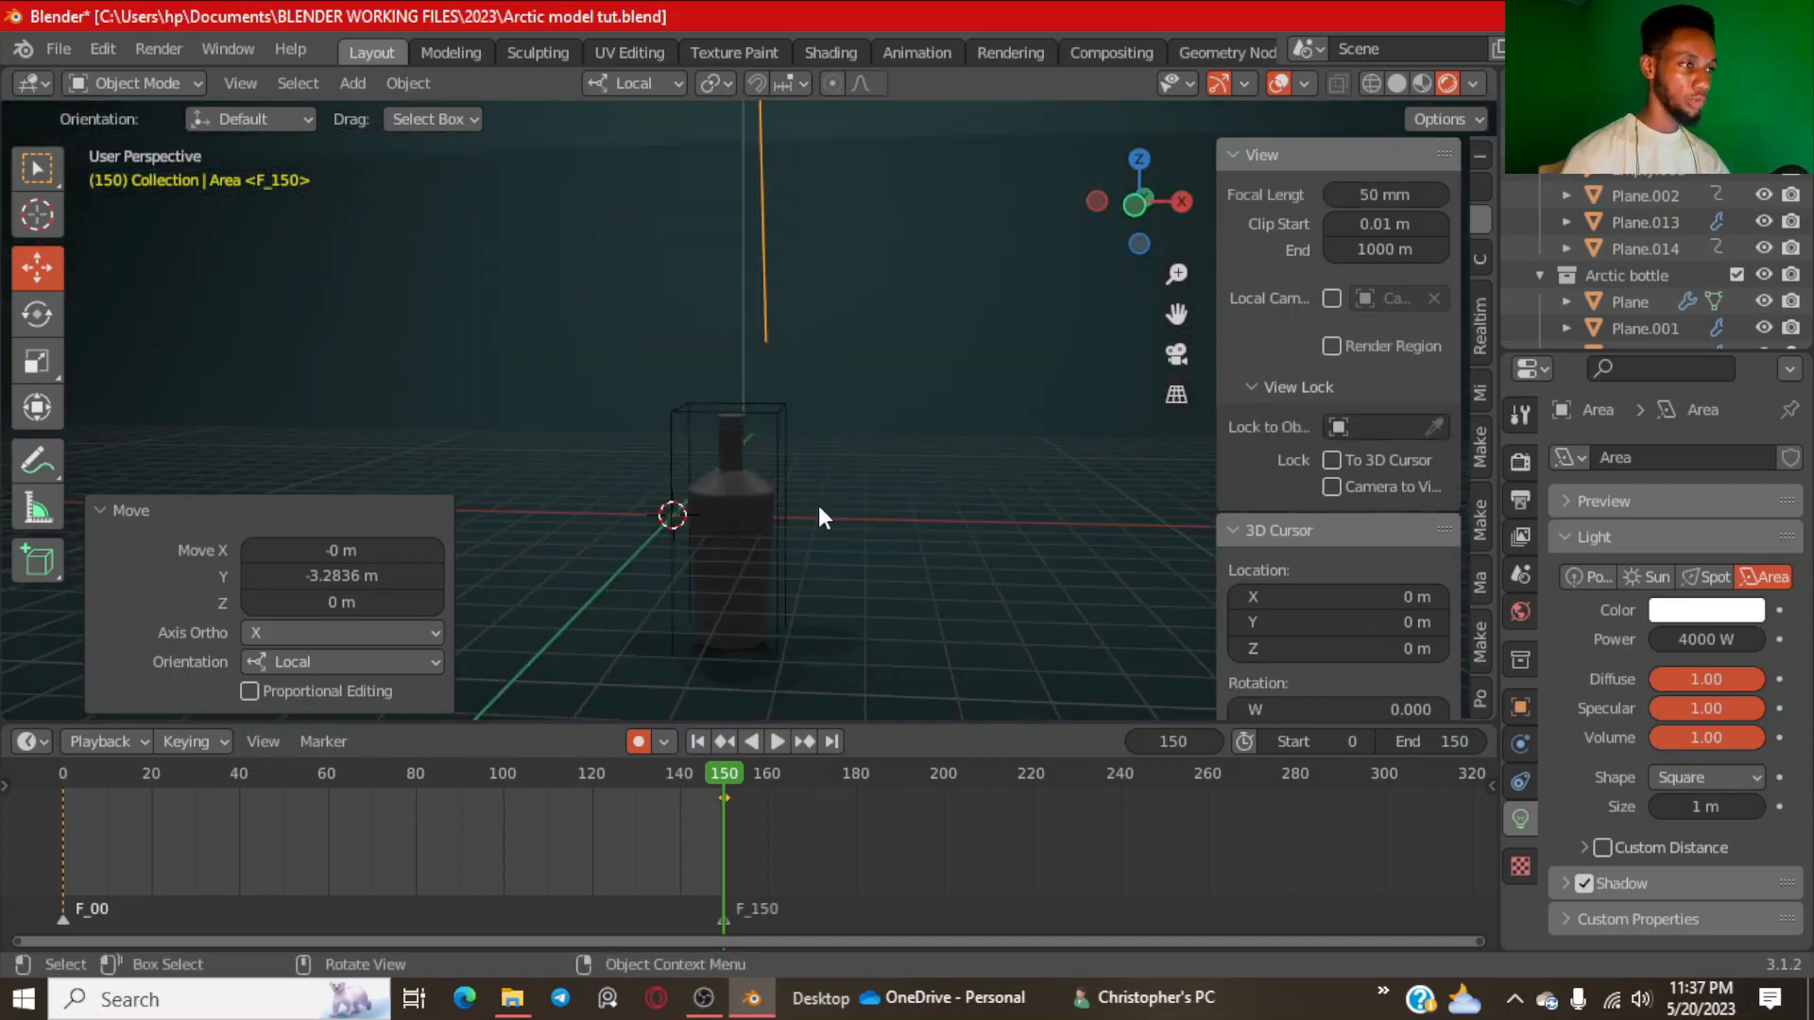
{"action": "key", "text": "shift+a"}
{"action": "mouse_move", "coordinate": [818, 507]}
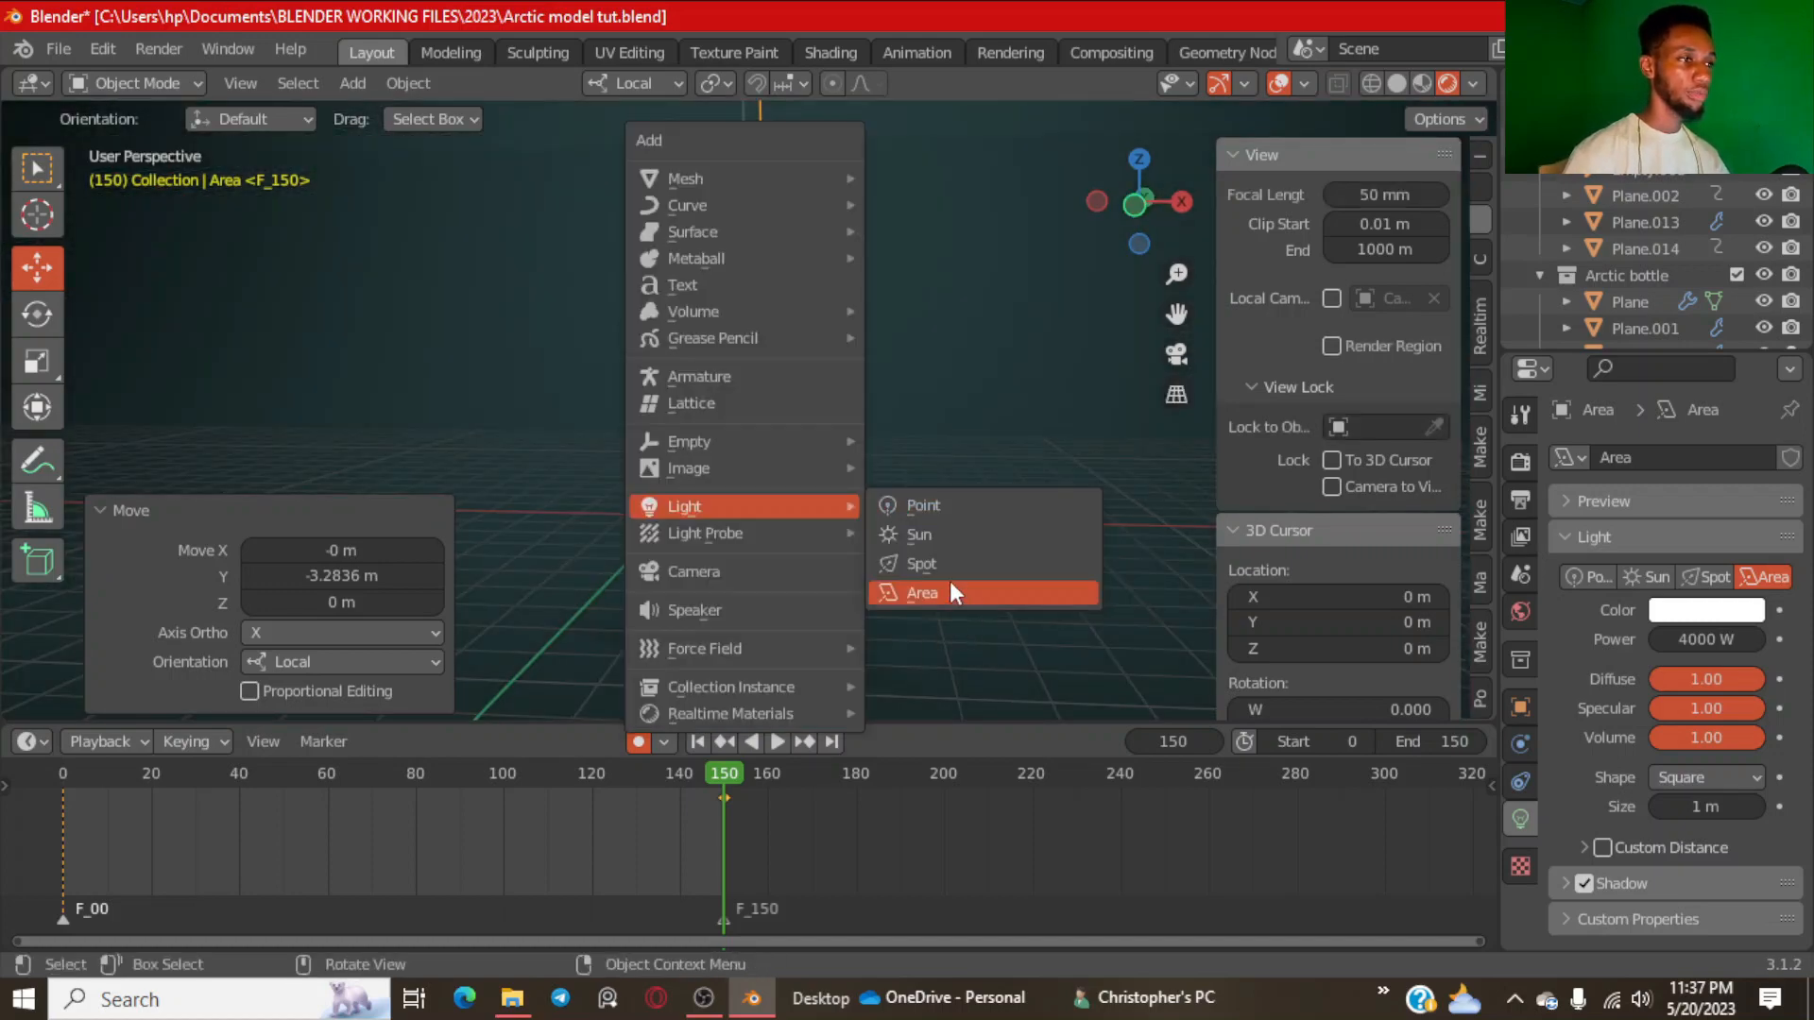
{"action": "left_click", "coordinate": [952, 589]}
{"action": "left_click_drag", "start_coordinate": [675, 436], "coordinate": [710, 306]}
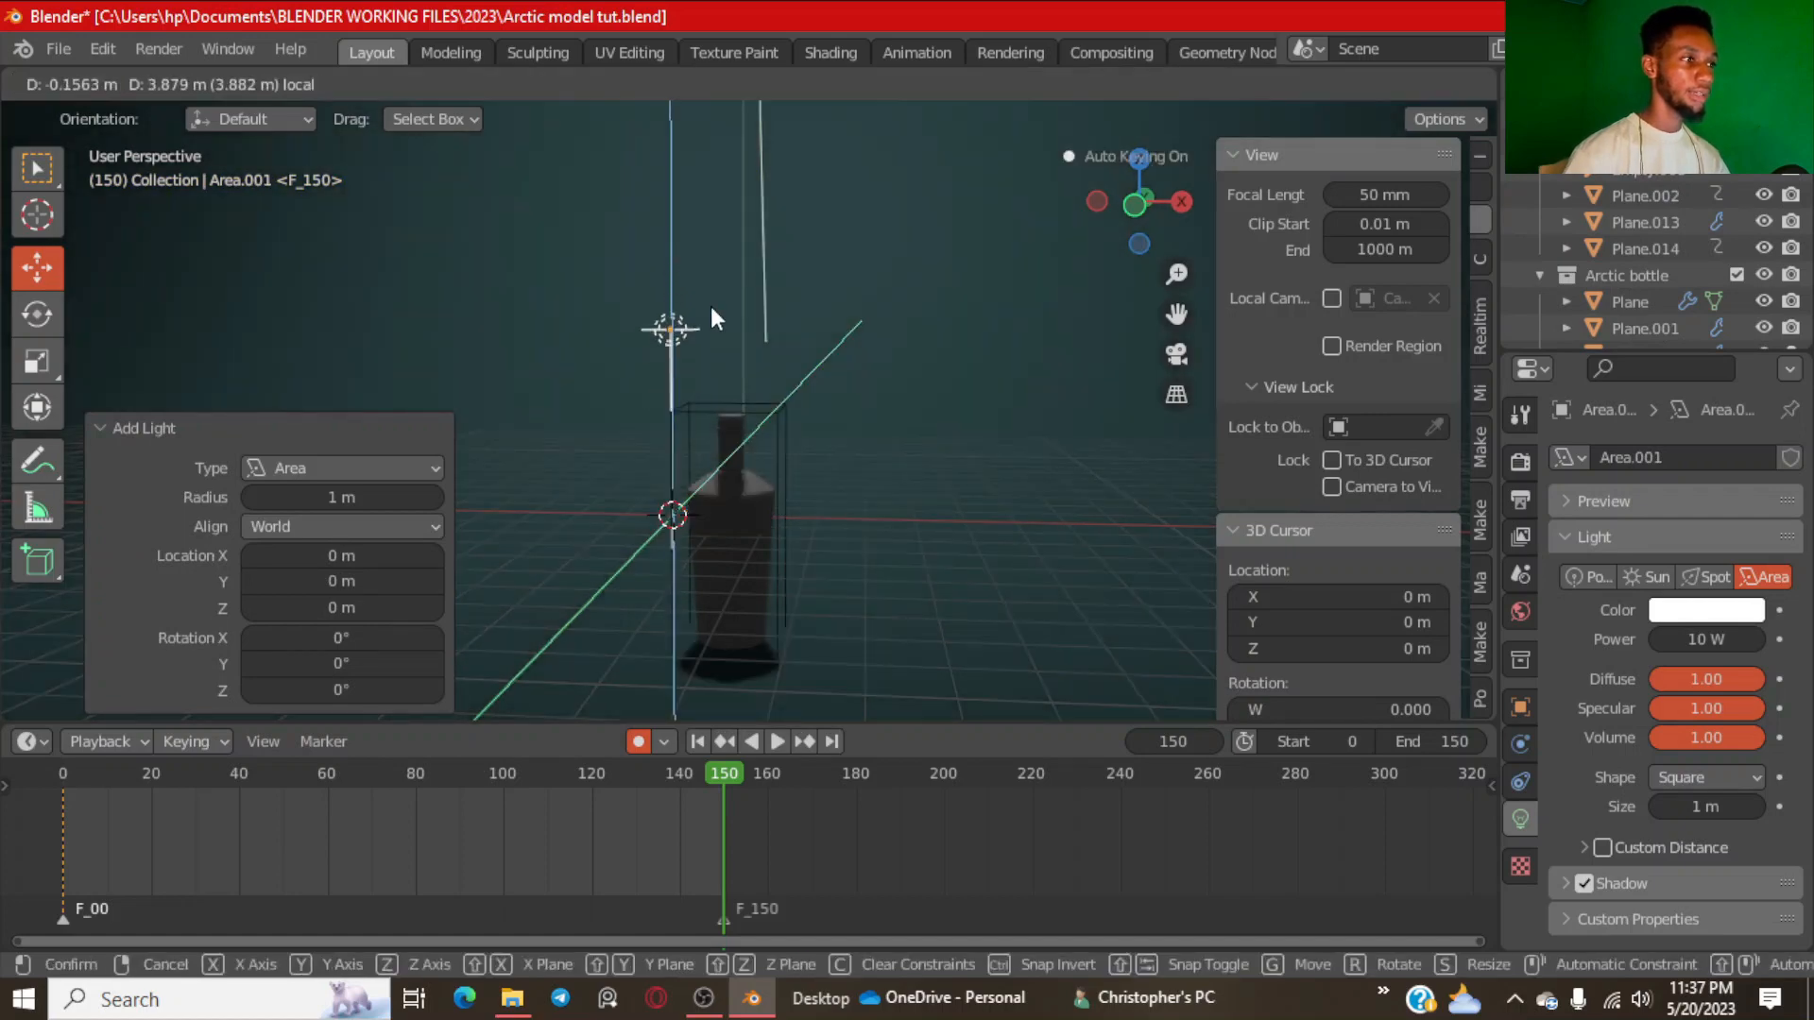
{"action": "left_click", "coordinate": [746, 340]}
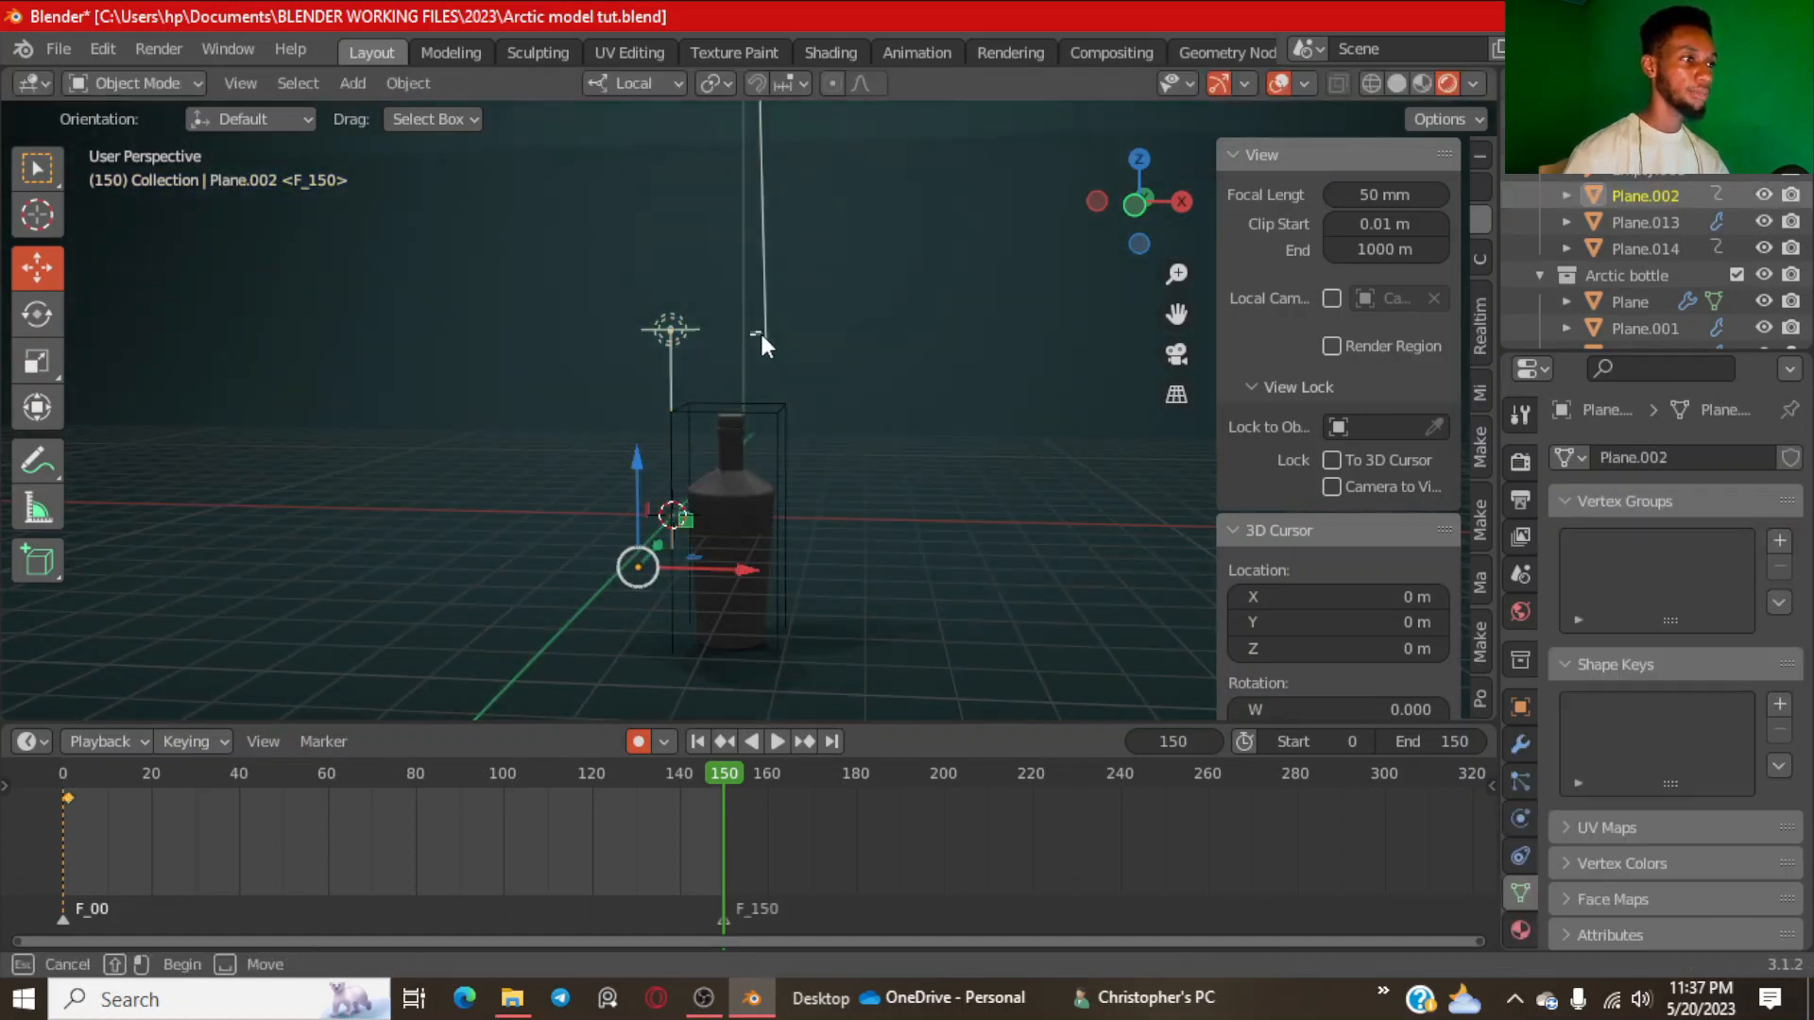
Shift the second area light along X until it is centred over the bottle, and raise it about 2.64 m along Z.
{"action": "left_click", "coordinate": [662, 340]}
{"action": "key", "text": "KP_1"}
{"action": "key", "text": "g"}
{"action": "key", "text": "x"}
{"action": "key", "text": "z"}
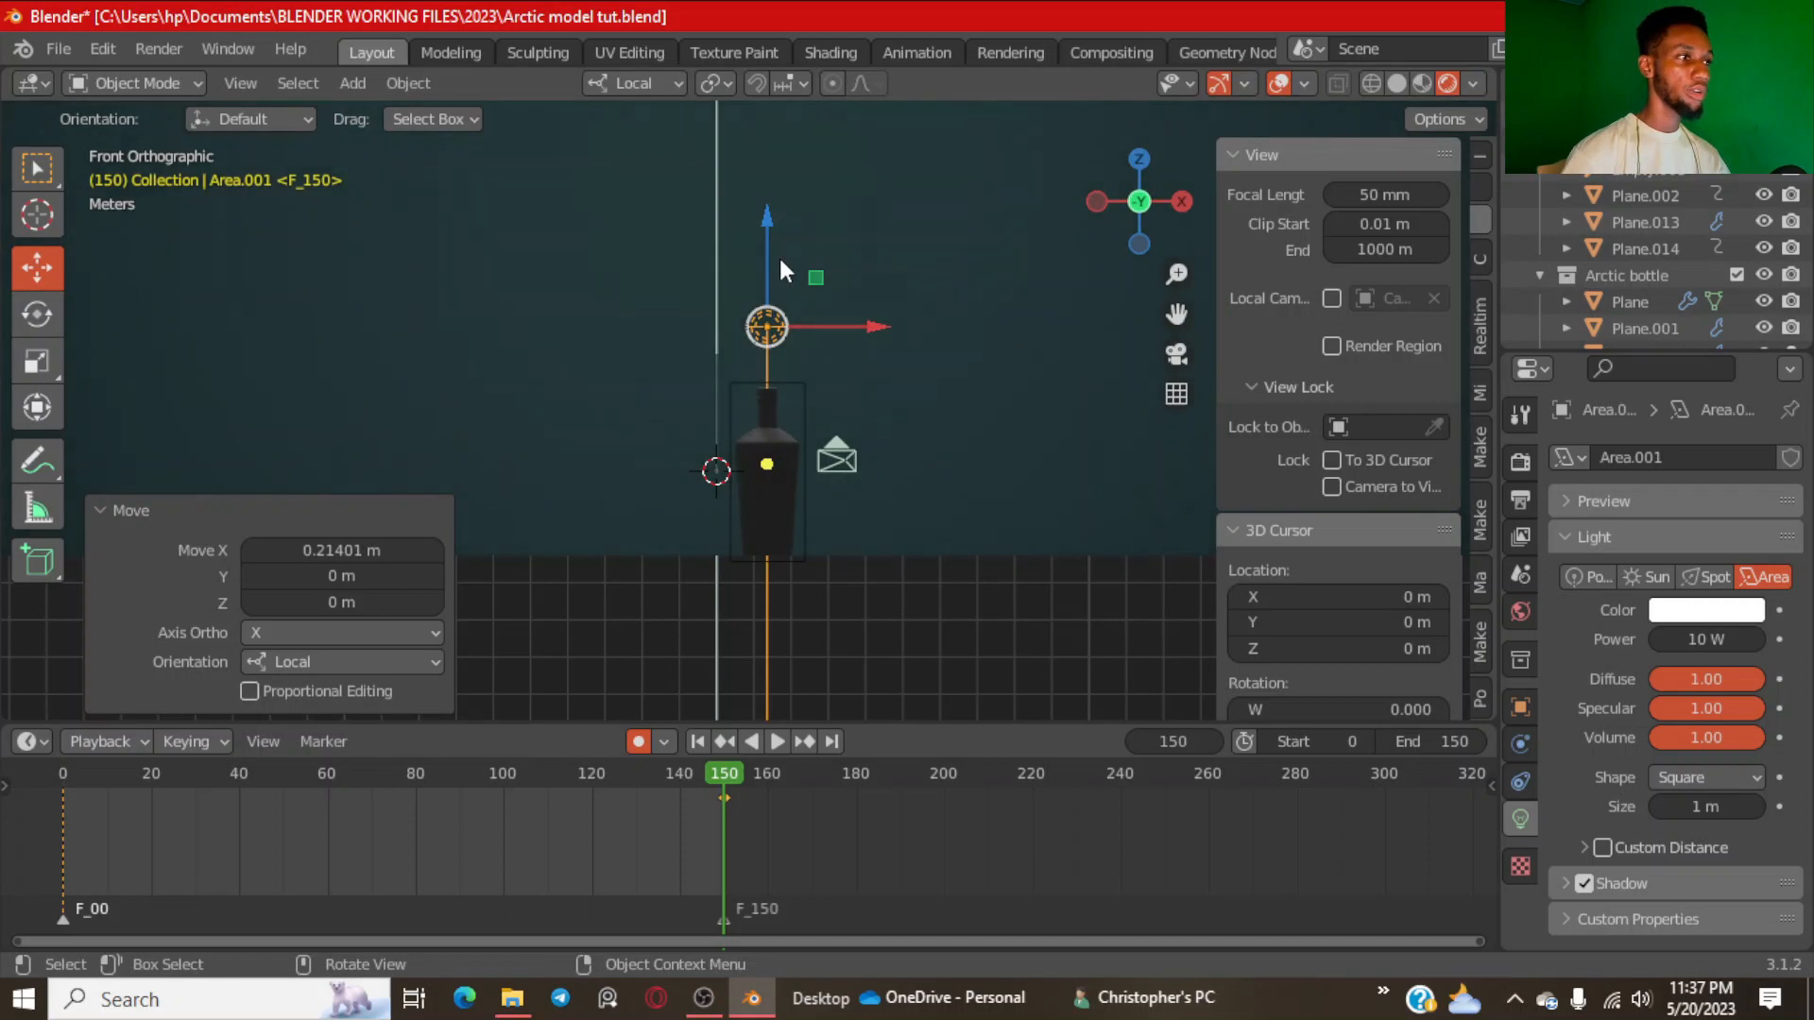
{"action": "left_click_drag", "start_coordinate": [767, 157], "coordinate": [767, 148]}
{"action": "scroll", "coordinate": [796, 265], "scroll_direction": "down", "scroll_amount": 2}
{"action": "middle_click_drag", "start_coordinate": [811, 361], "coordinate": [814, 399], "text": "shift"}
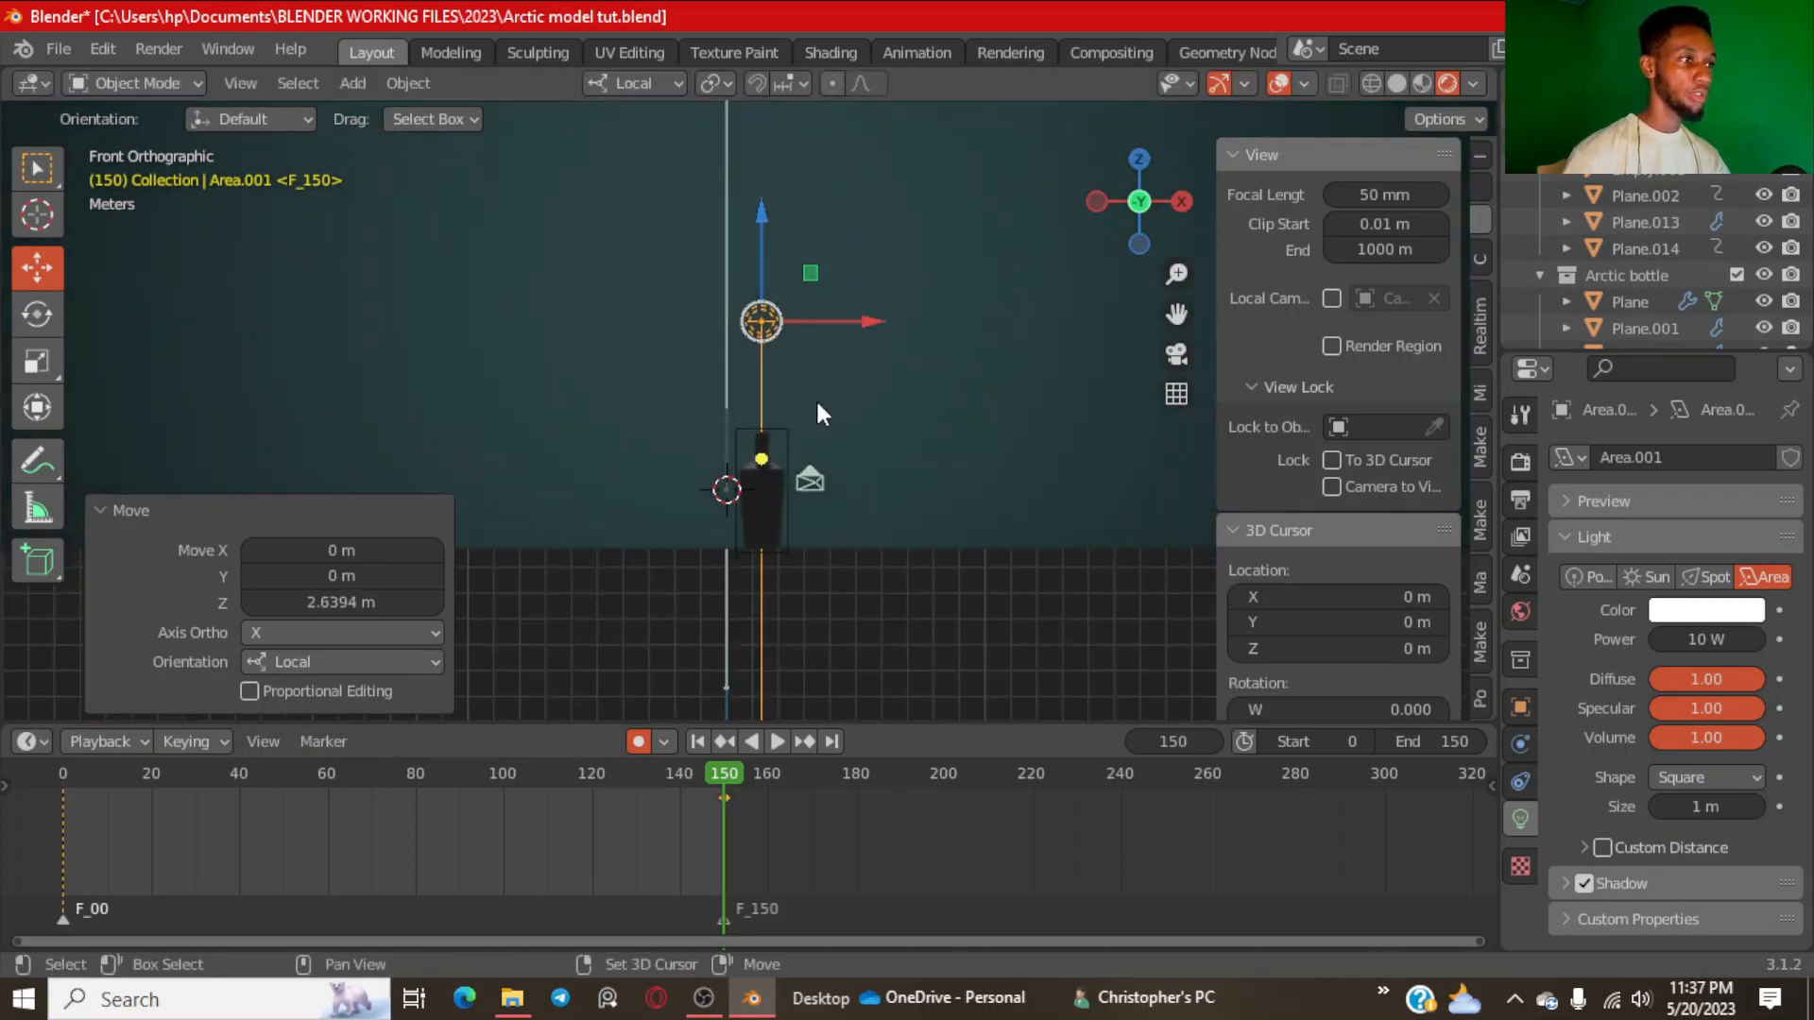
Enlarge the second area light uniformly by factors of about 2.9 and 2.4, and set its power to 2000 W.
{"action": "scroll", "coordinate": [815, 391], "scroll_direction": "up", "scroll_amount": 2}
{"action": "key", "text": "s"}
{"action": "left_click", "coordinate": [959, 581]}
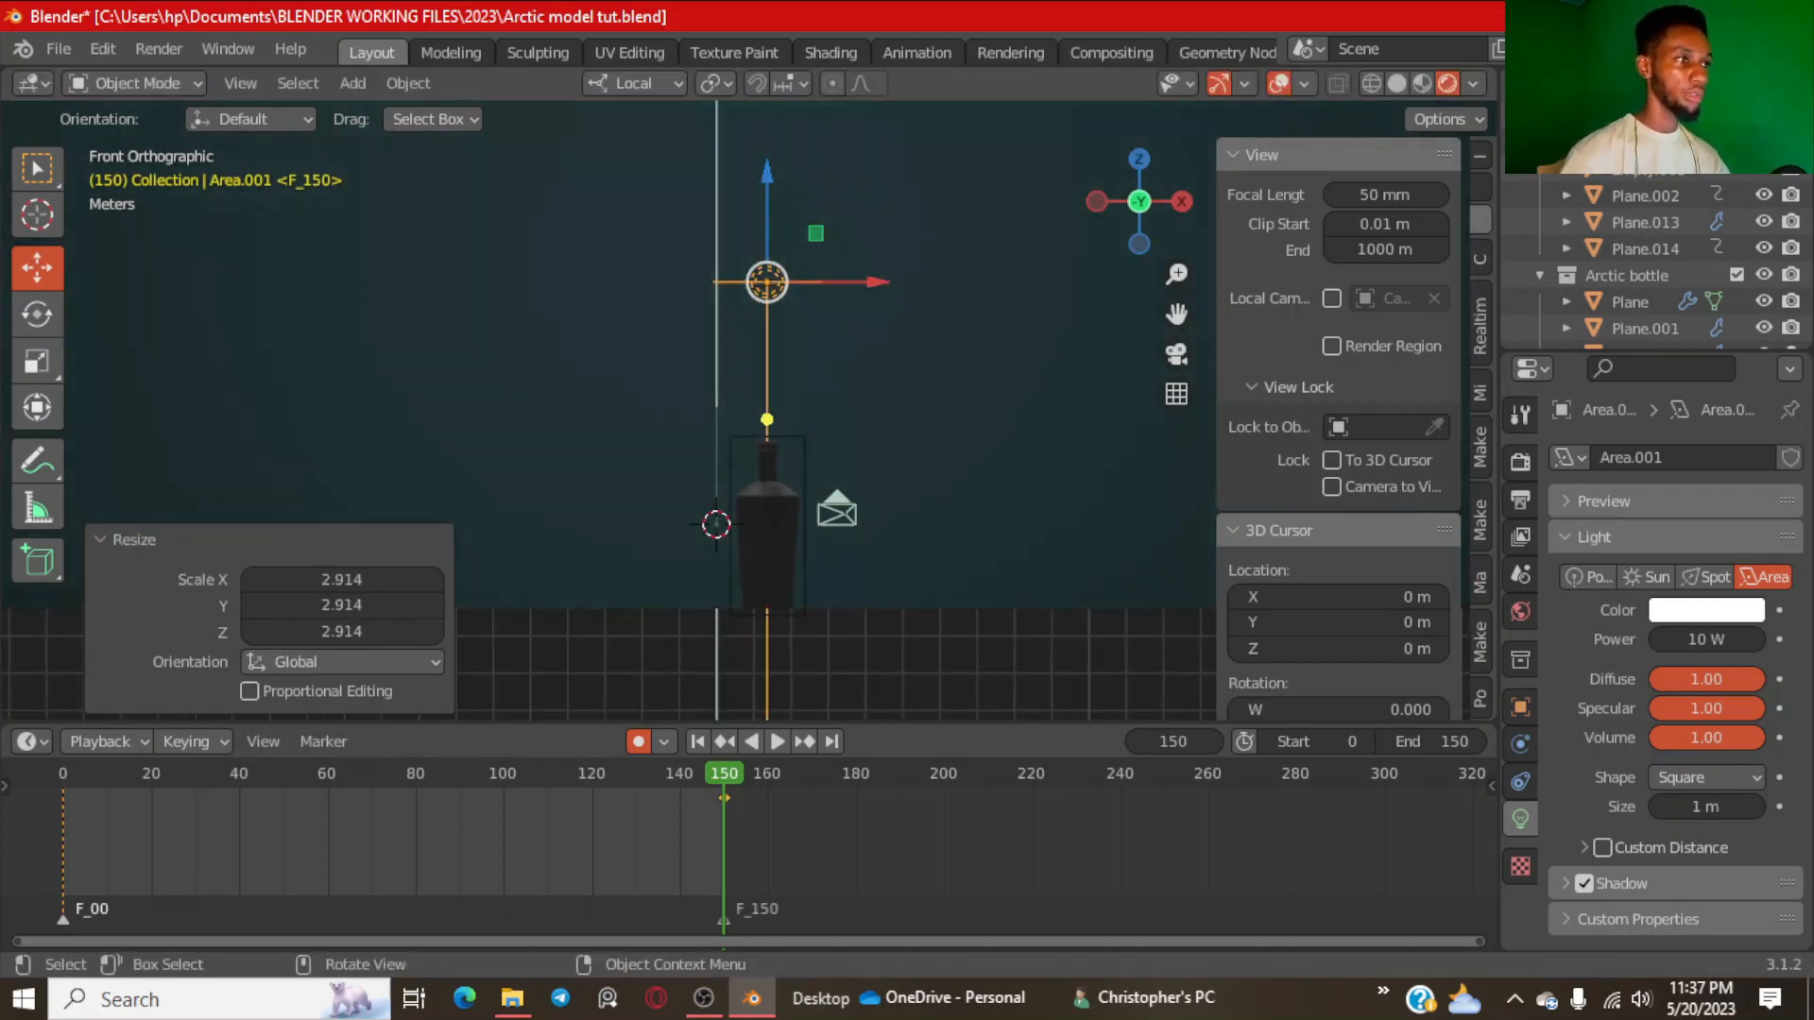
{"action": "key", "text": "s"}
{"action": "left_click", "coordinate": [799, 401]}
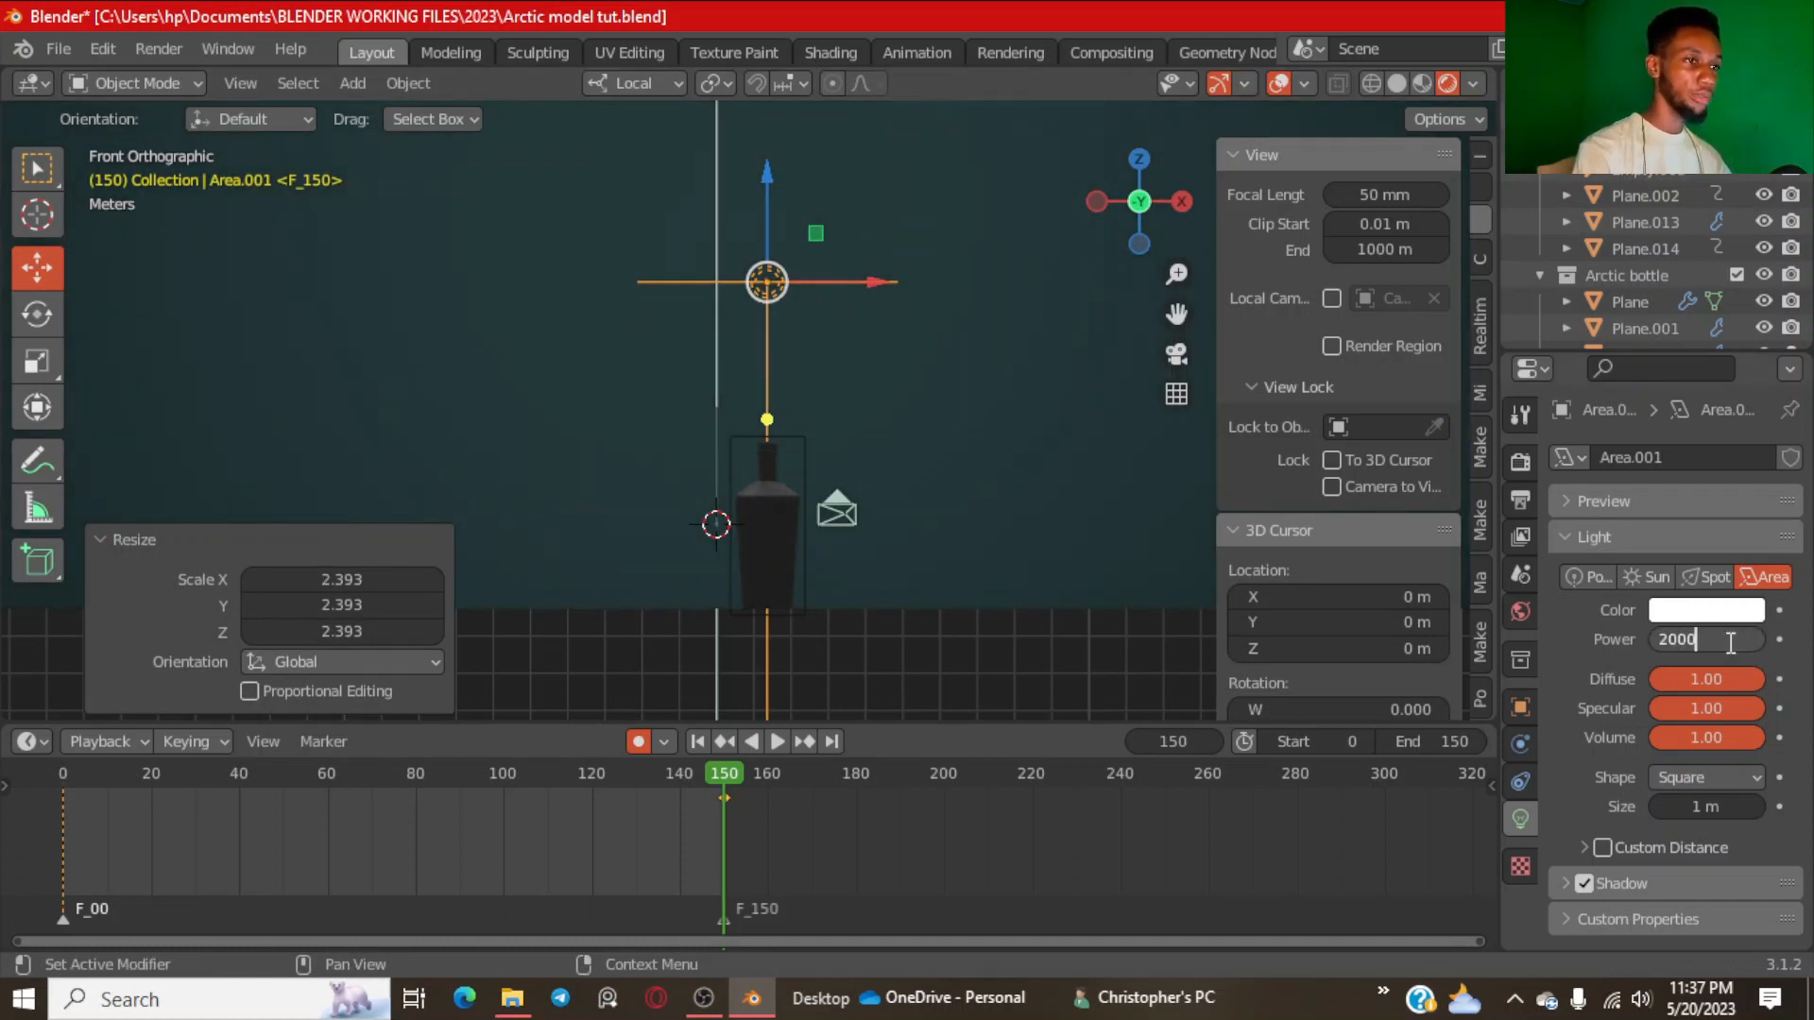
{"action": "key", "text": "Return"}
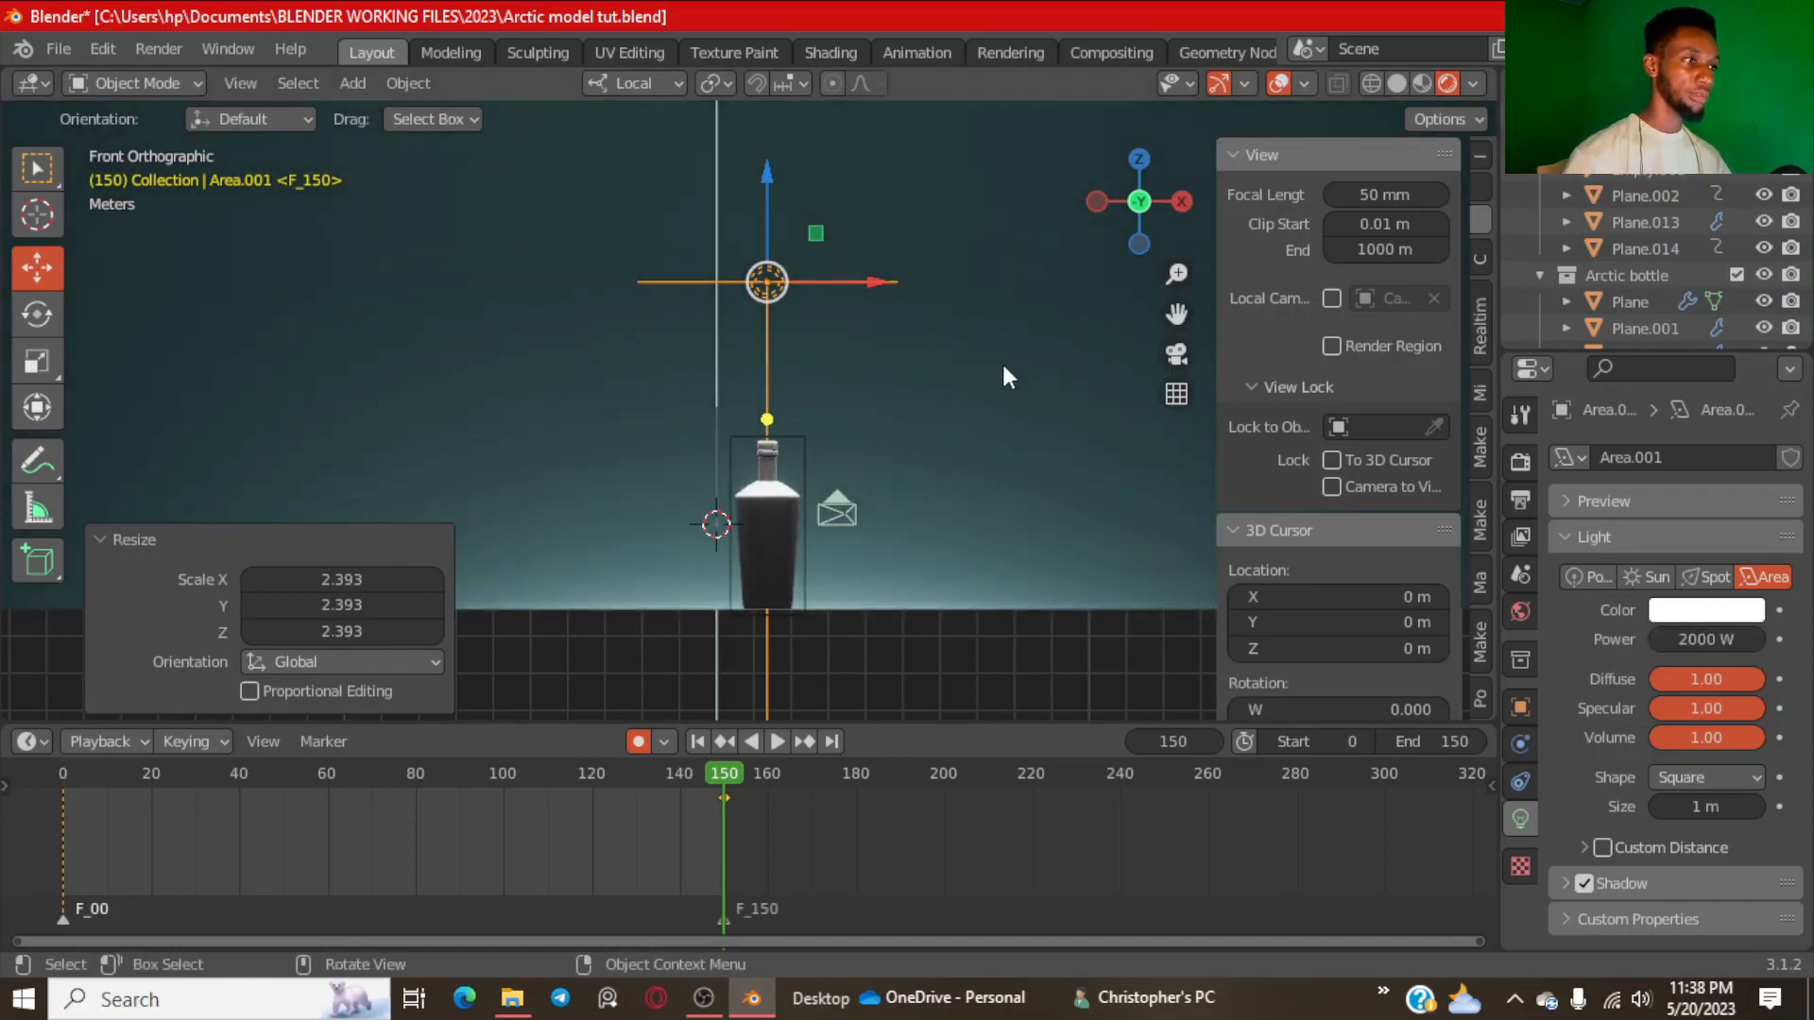
Check the bottle through the camera and set the second area light's power to 1000 W.
{"action": "middle_click_drag", "start_coordinate": [1001, 361], "coordinate": [799, 423]}
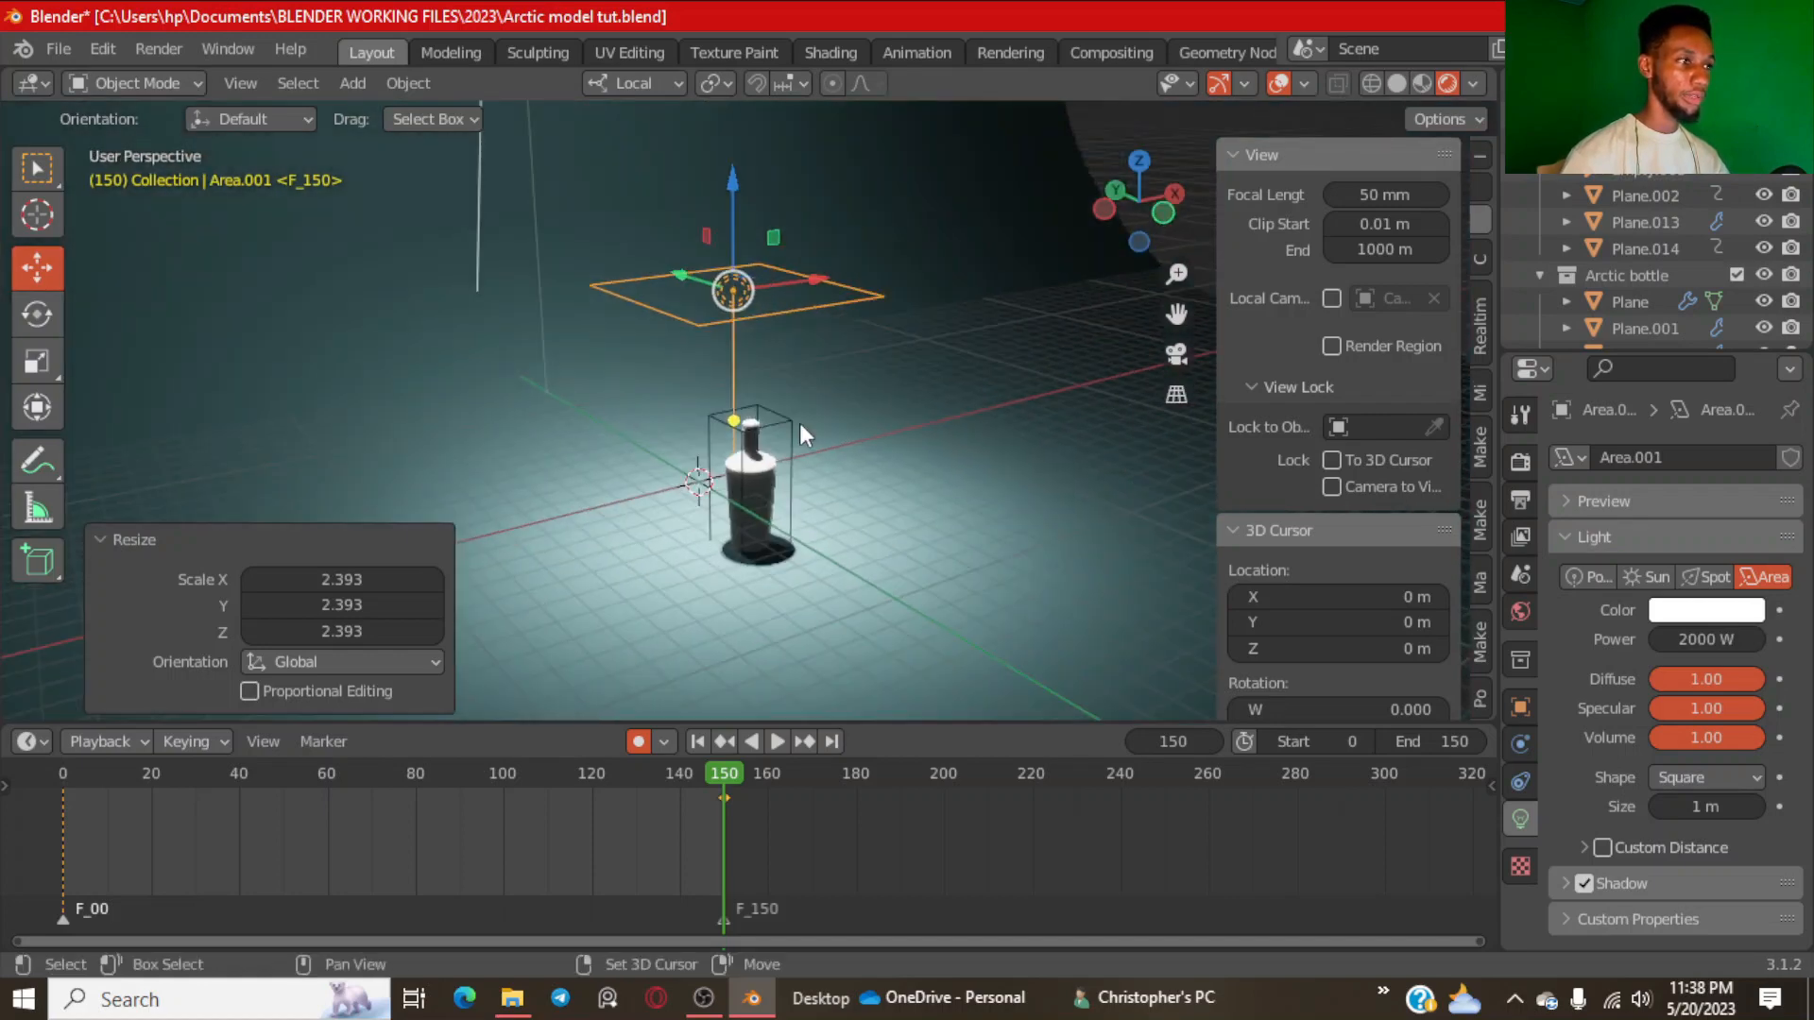
{"action": "key", "text": "KP_0"}
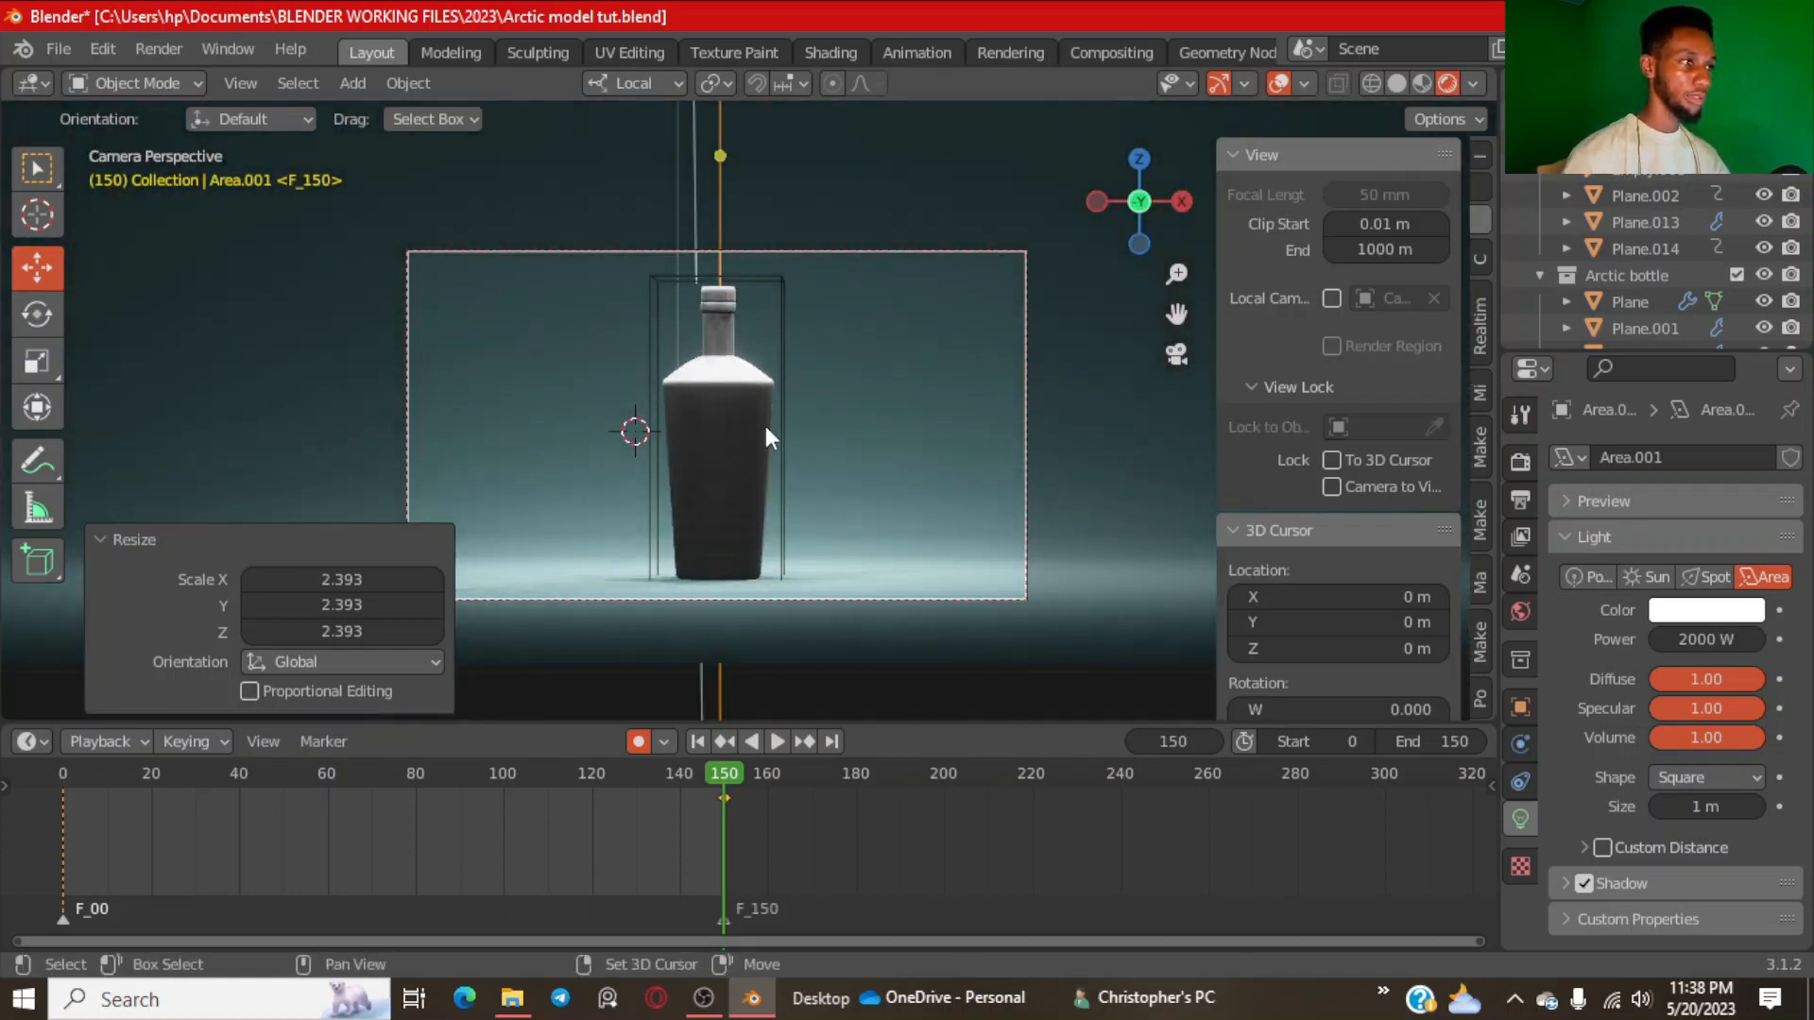
{"action": "scroll", "coordinate": [763, 421], "scroll_direction": "up", "scroll_amount": 2}
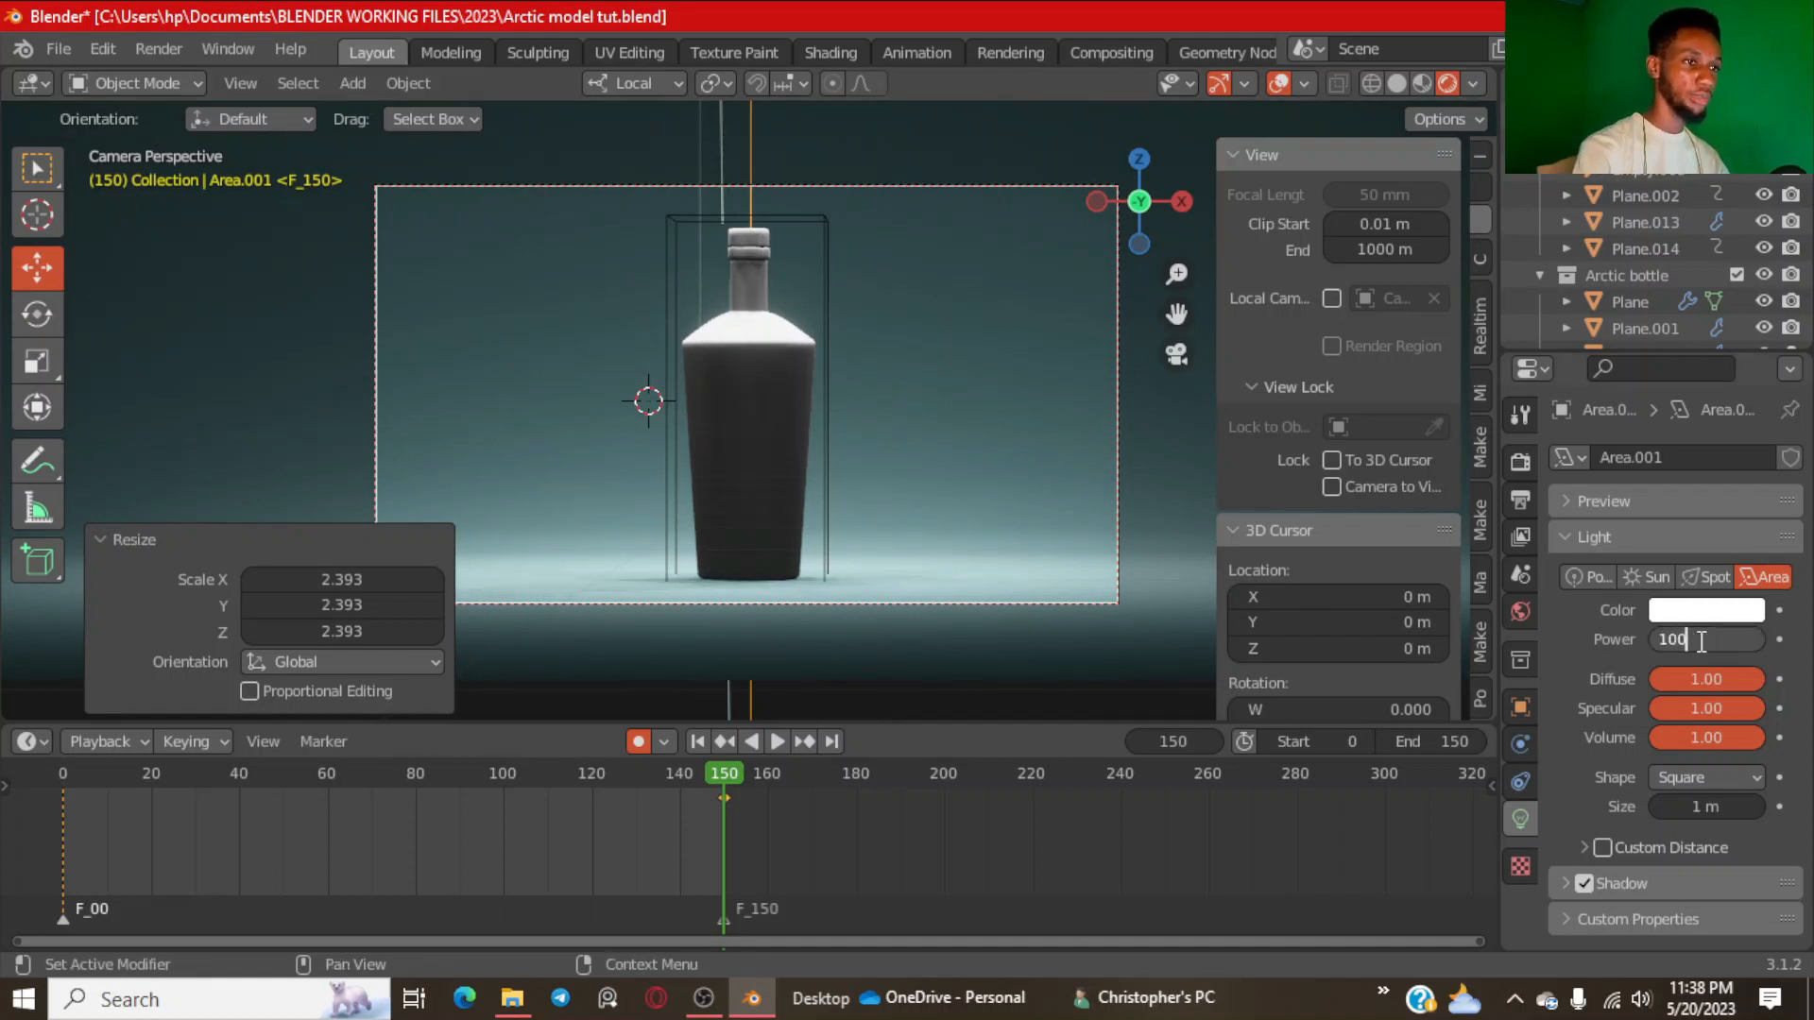
{"action": "key", "text": "Return"}
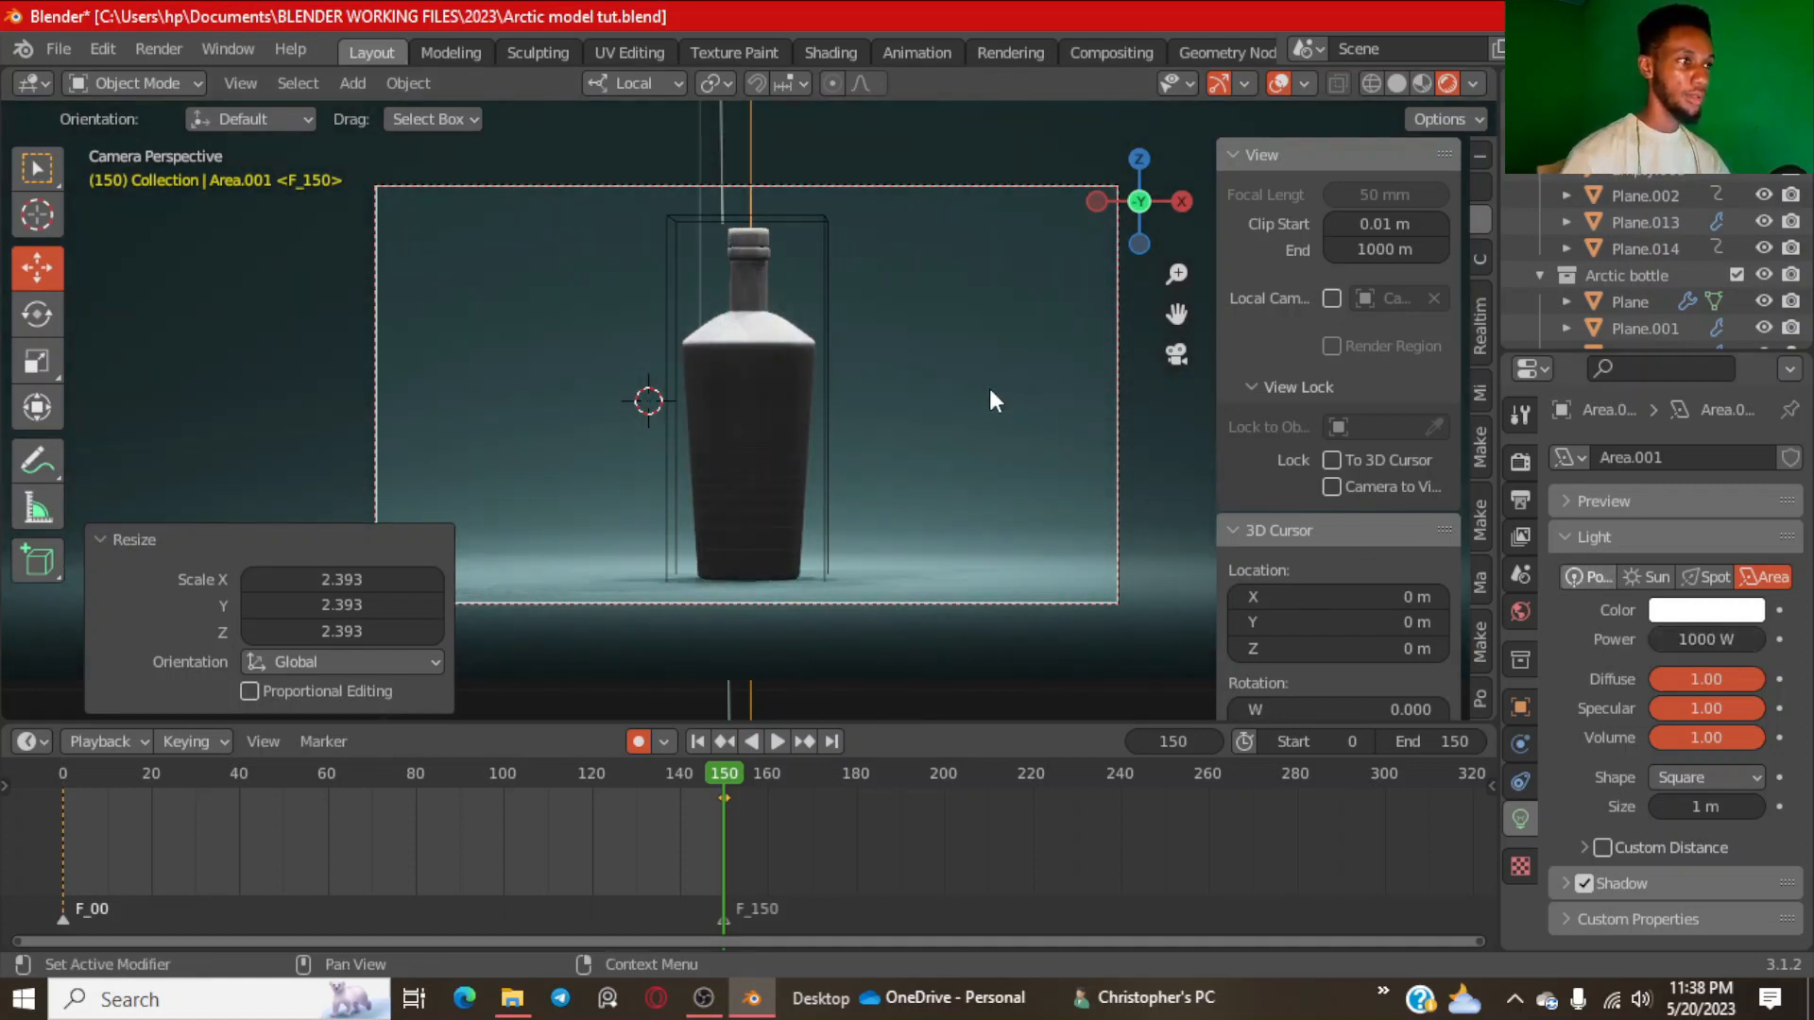
Raise the area light above the bottle about 1.92 m along Z in the front view.
{"action": "scroll", "coordinate": [755, 345], "scroll_direction": "down", "scroll_amount": 3}
{"action": "middle_click_drag", "start_coordinate": [755, 345], "coordinate": [797, 378]}
{"action": "key", "text": "KP_1"}
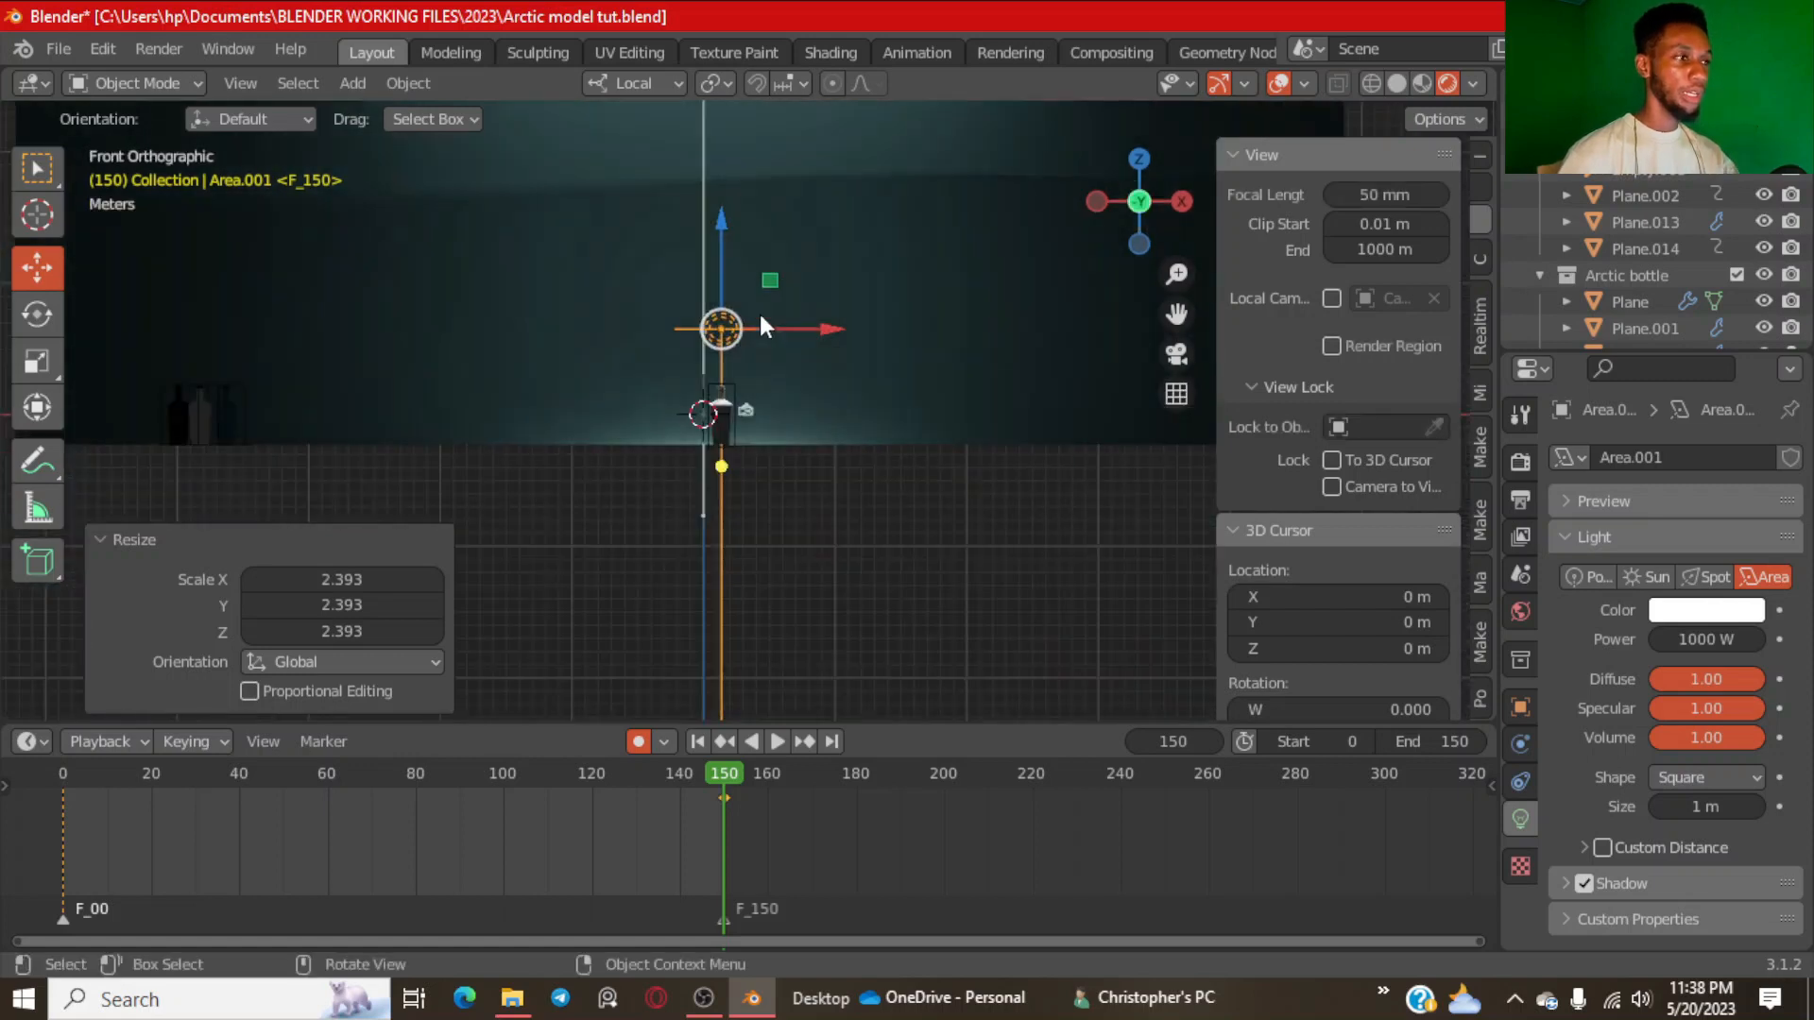
{"action": "left_click_drag", "start_coordinate": [724, 253], "coordinate": [728, 227]}
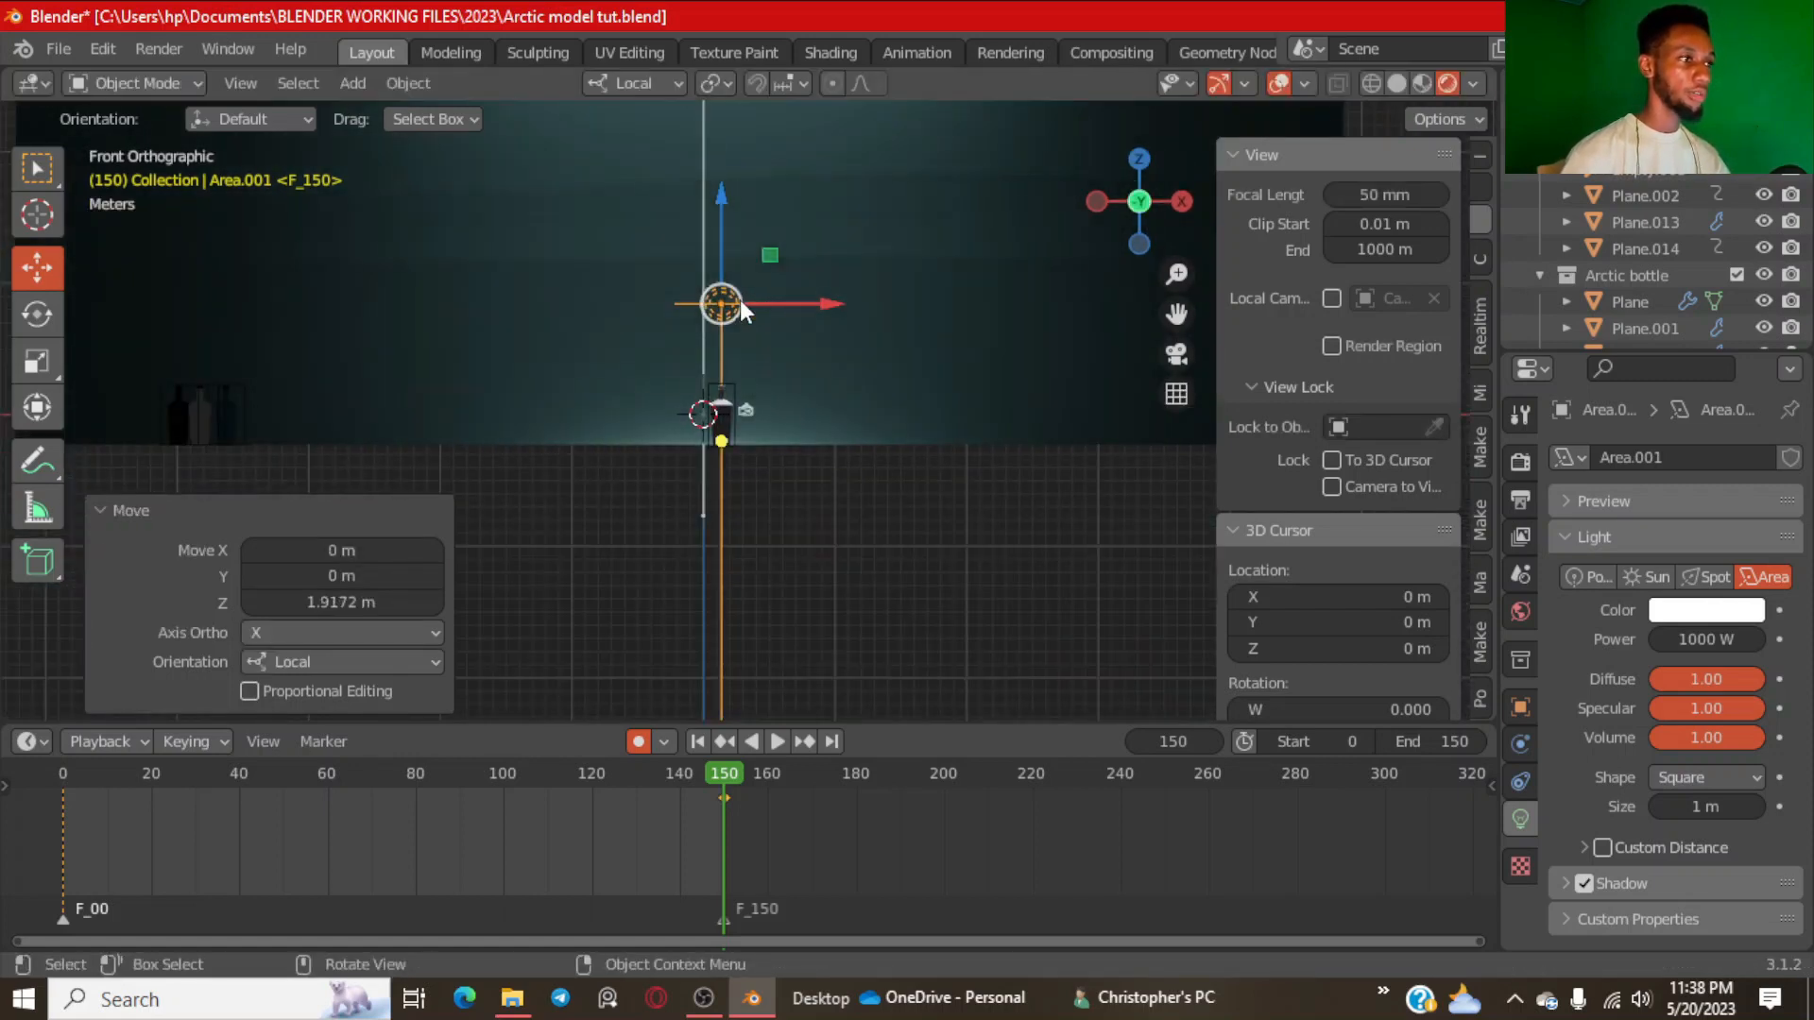
Duplicate the light about 11.7 m along X and 0.9 m up, and move the copy along negative Y in front of the bottle.
{"action": "key", "text": "shift+d"}
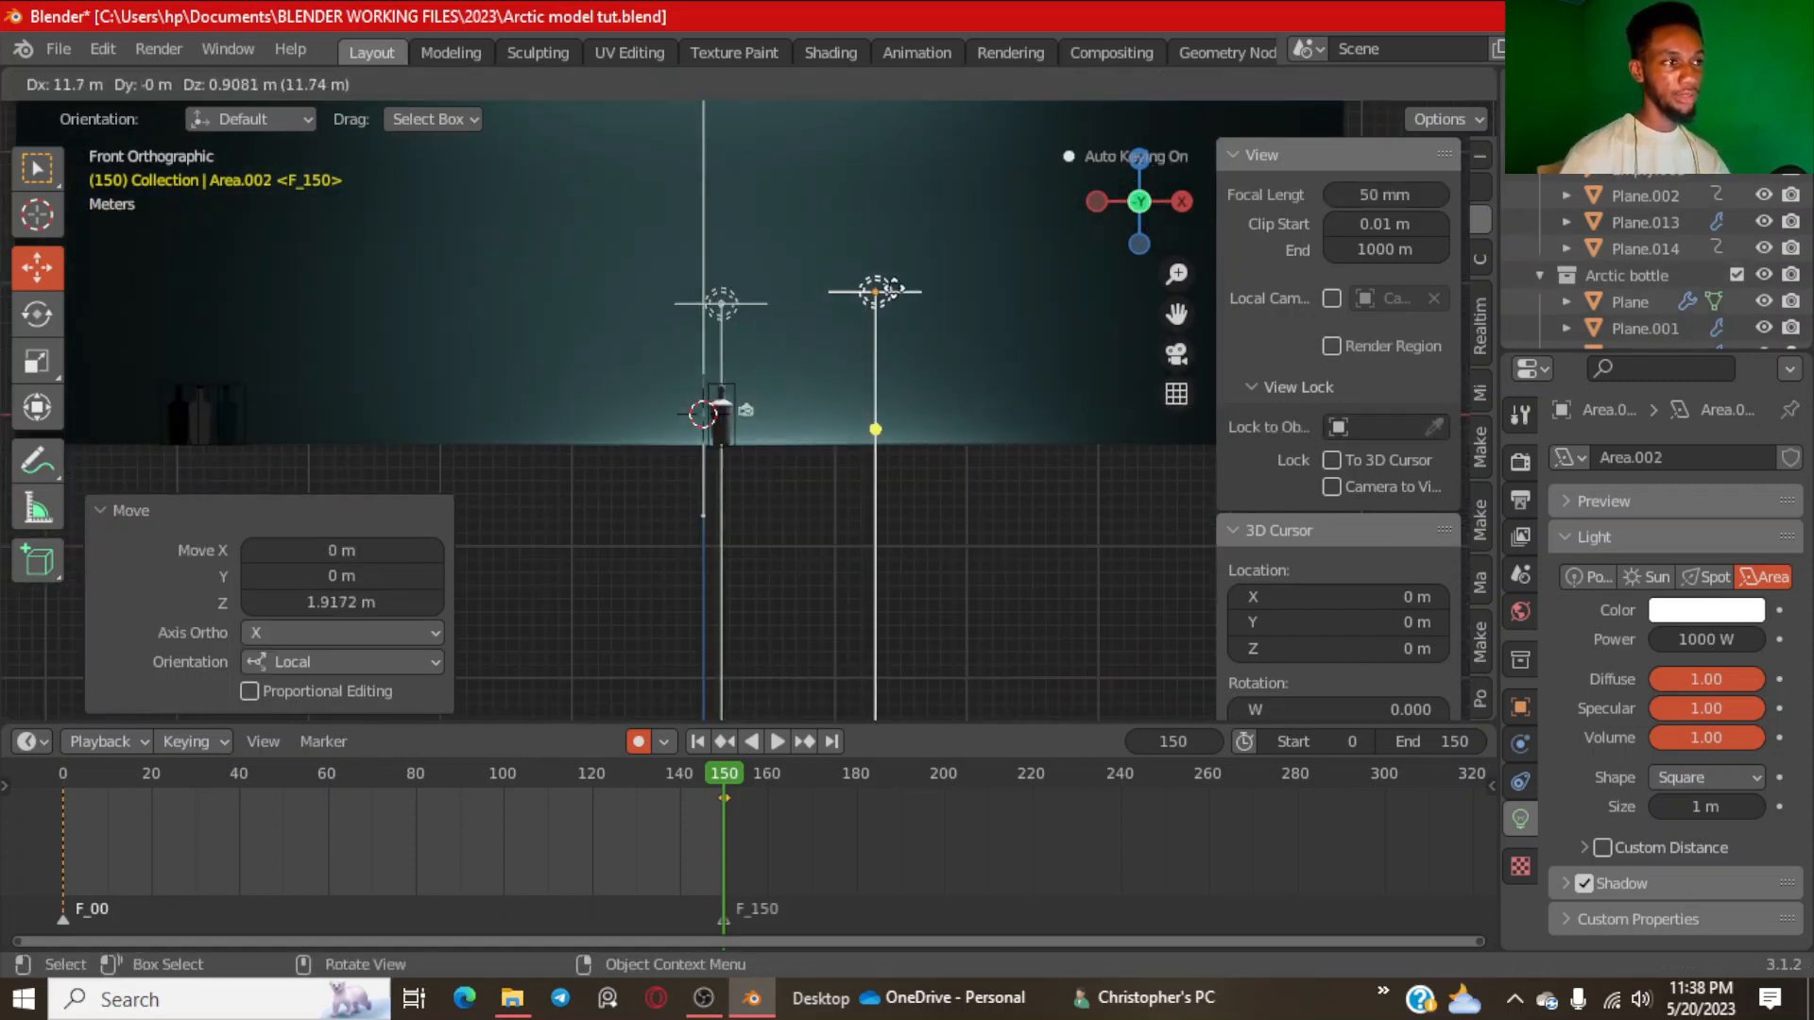
{"action": "left_click", "coordinate": [895, 290]}
{"action": "key", "text": "KP_7"}
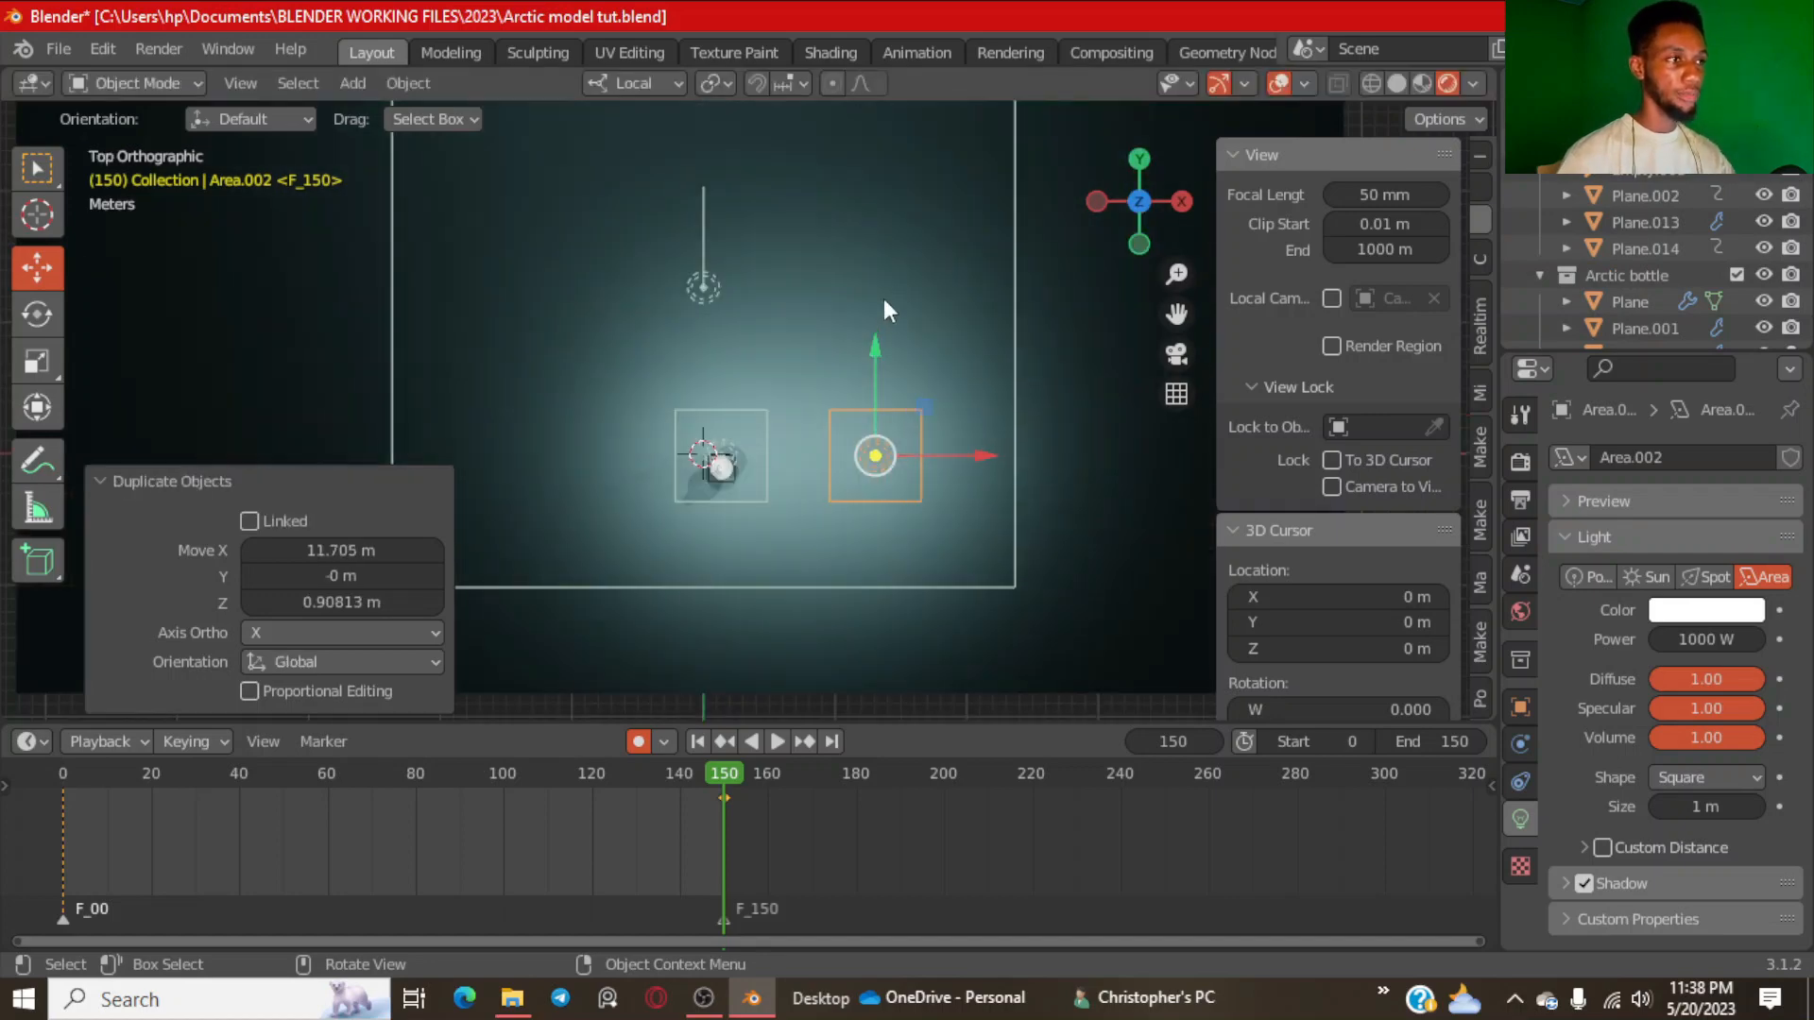
{"action": "left_click_drag", "start_coordinate": [880, 343], "coordinate": [912, 503]}
{"action": "left_click", "coordinate": [916, 512]}
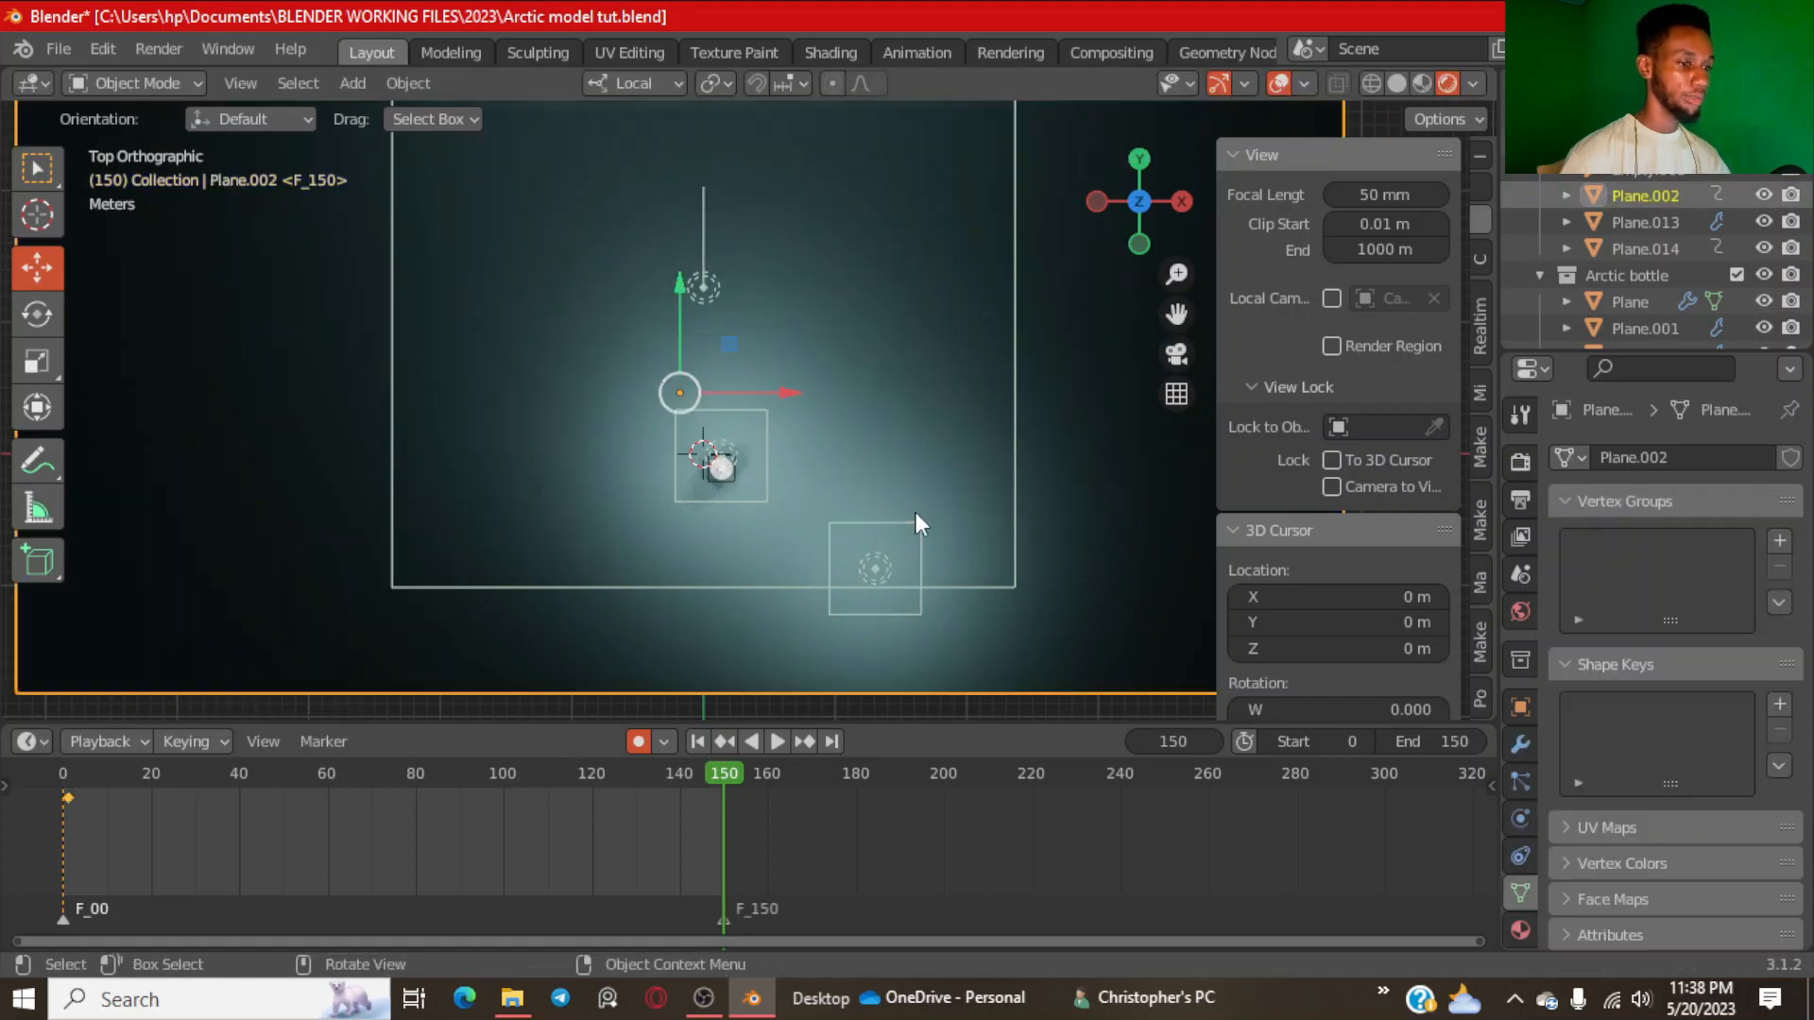
{"action": "left_click", "coordinate": [874, 566]}
Aim the copied area light at the bottle by rotating it about 50.2° in front view and 32.4° in top view.
{"action": "key", "text": "KP_1"}
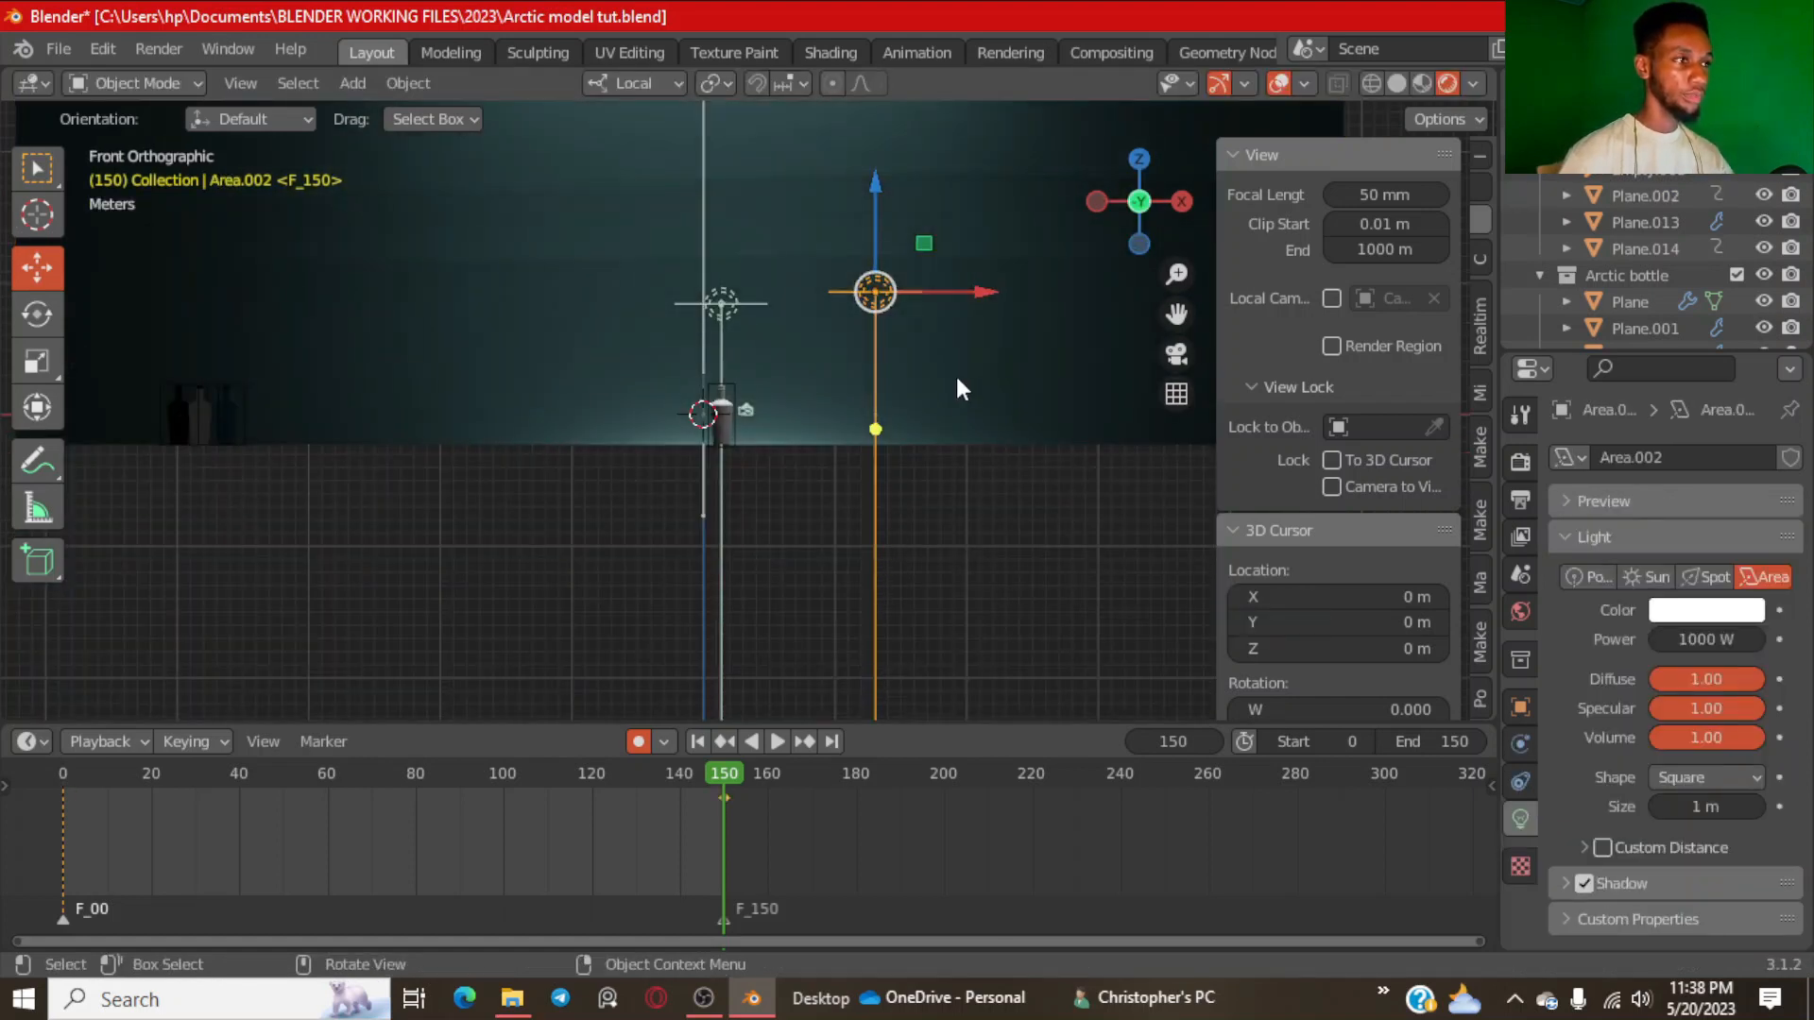
{"action": "key", "text": "r"}
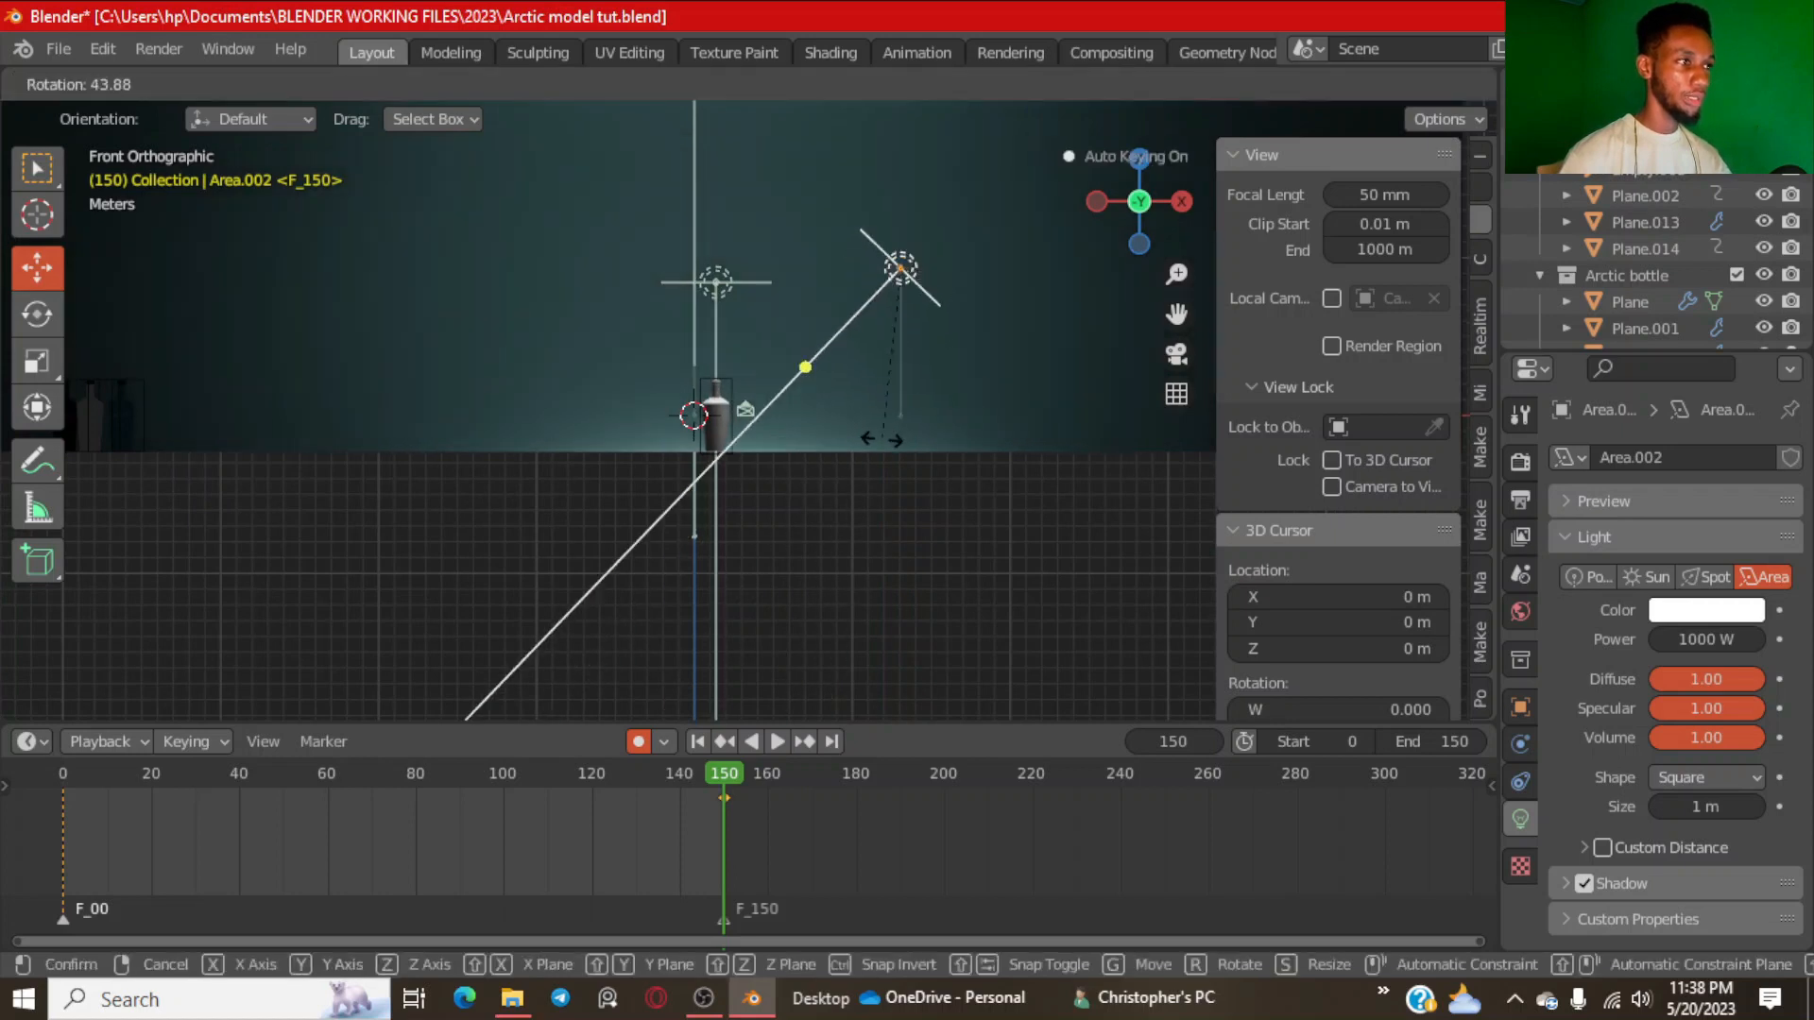
{"action": "left_click", "coordinate": [863, 435]}
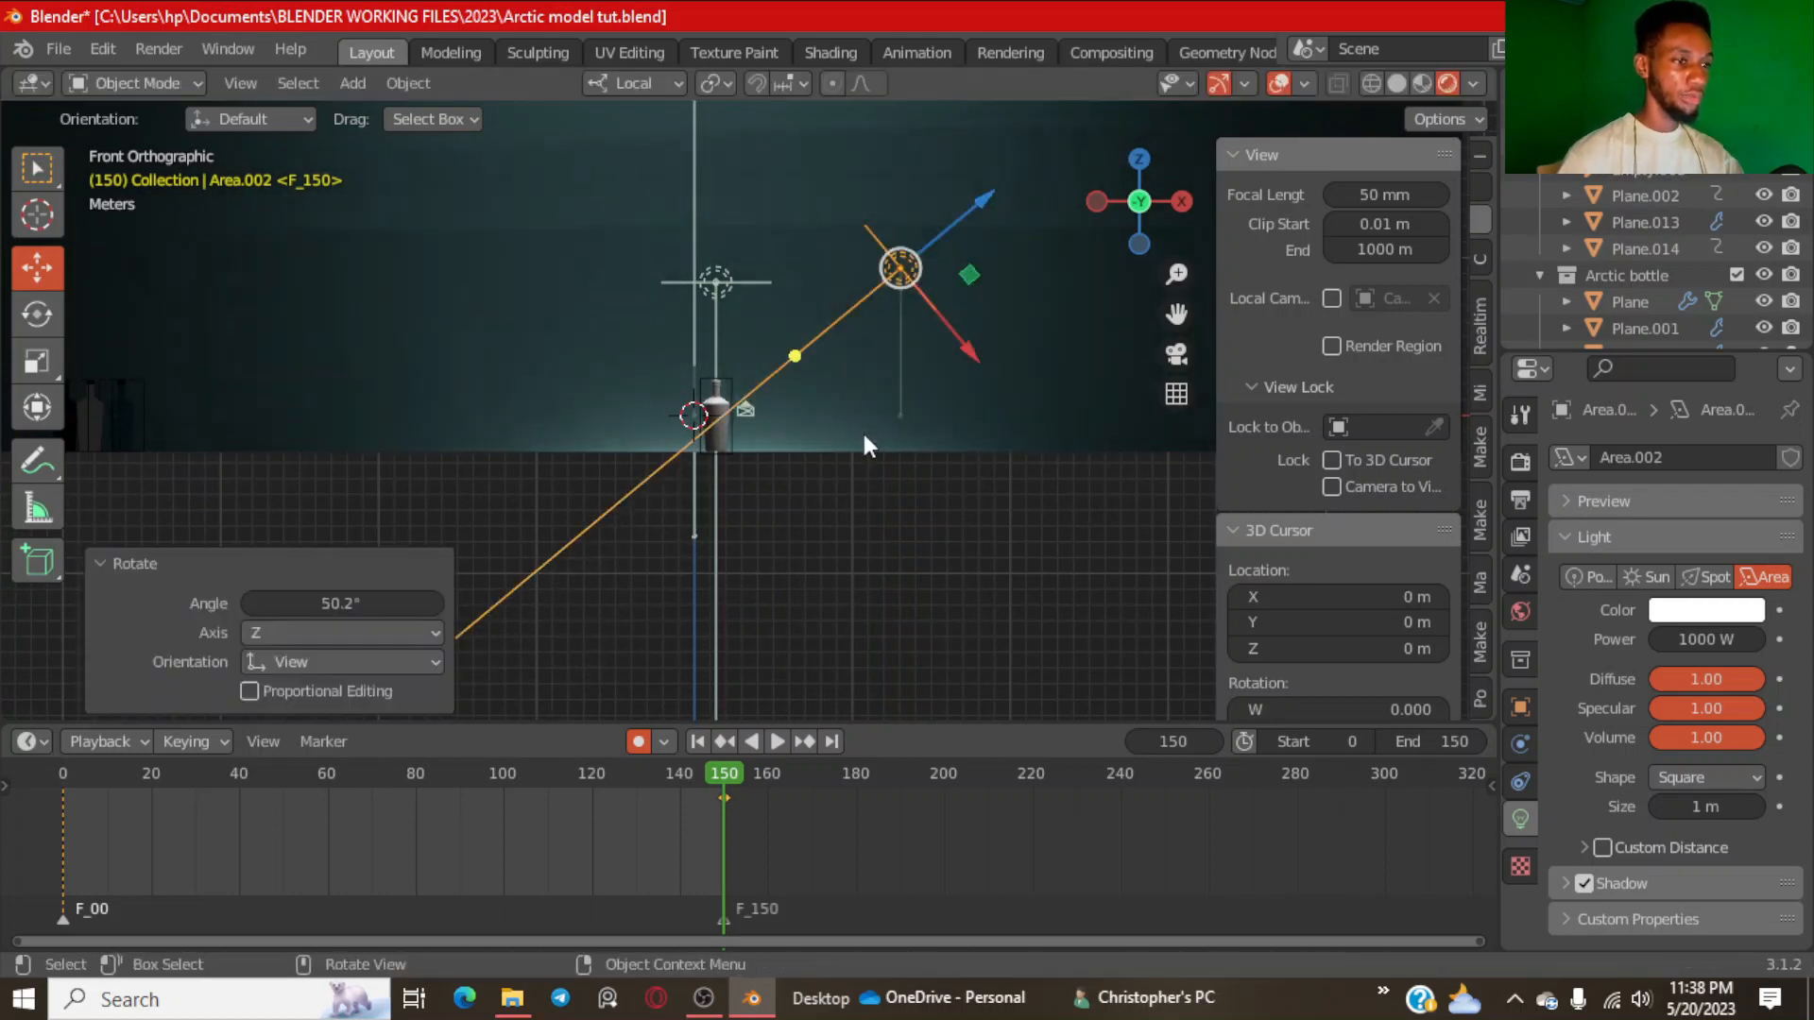
{"action": "key", "text": "KP_7"}
{"action": "key", "text": "r"}
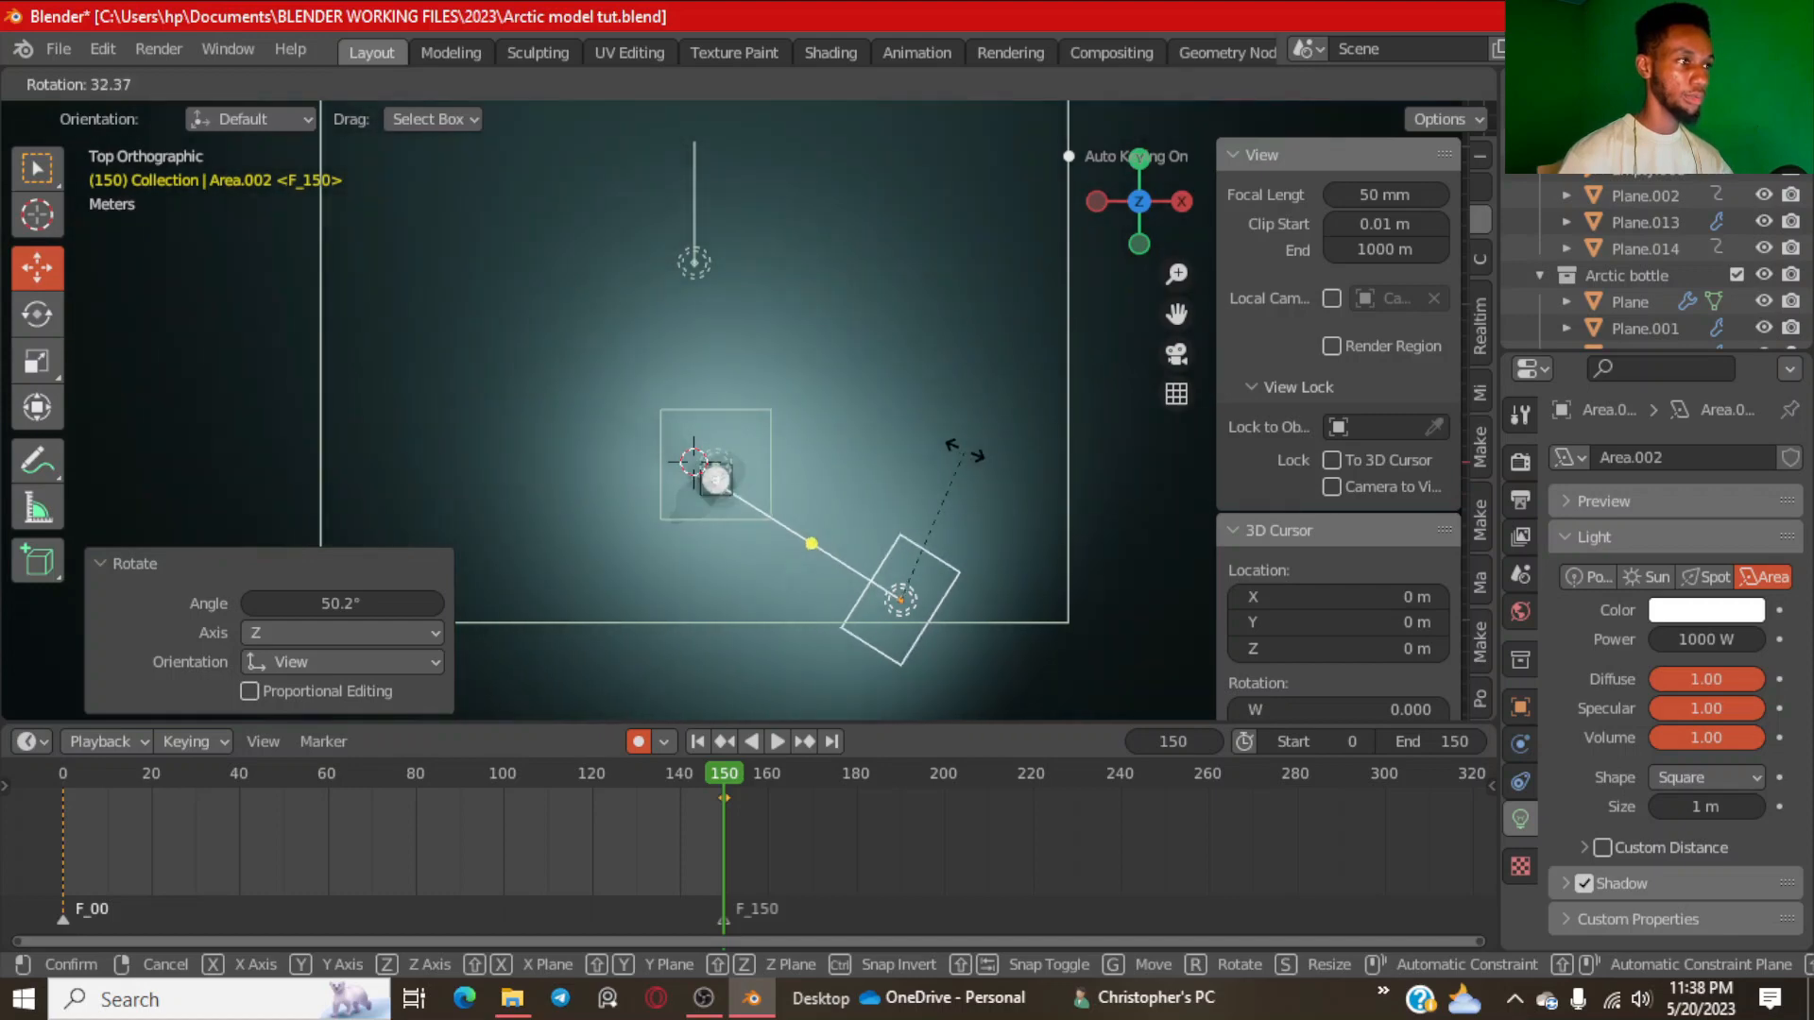
{"action": "left_click", "coordinate": [934, 461]}
Rotate the side area light about 7.8° more in perspective view, set its power to 2000 W, and check the bottle through the camera.
{"action": "middle_click_drag", "start_coordinate": [927, 476], "coordinate": [916, 299]}
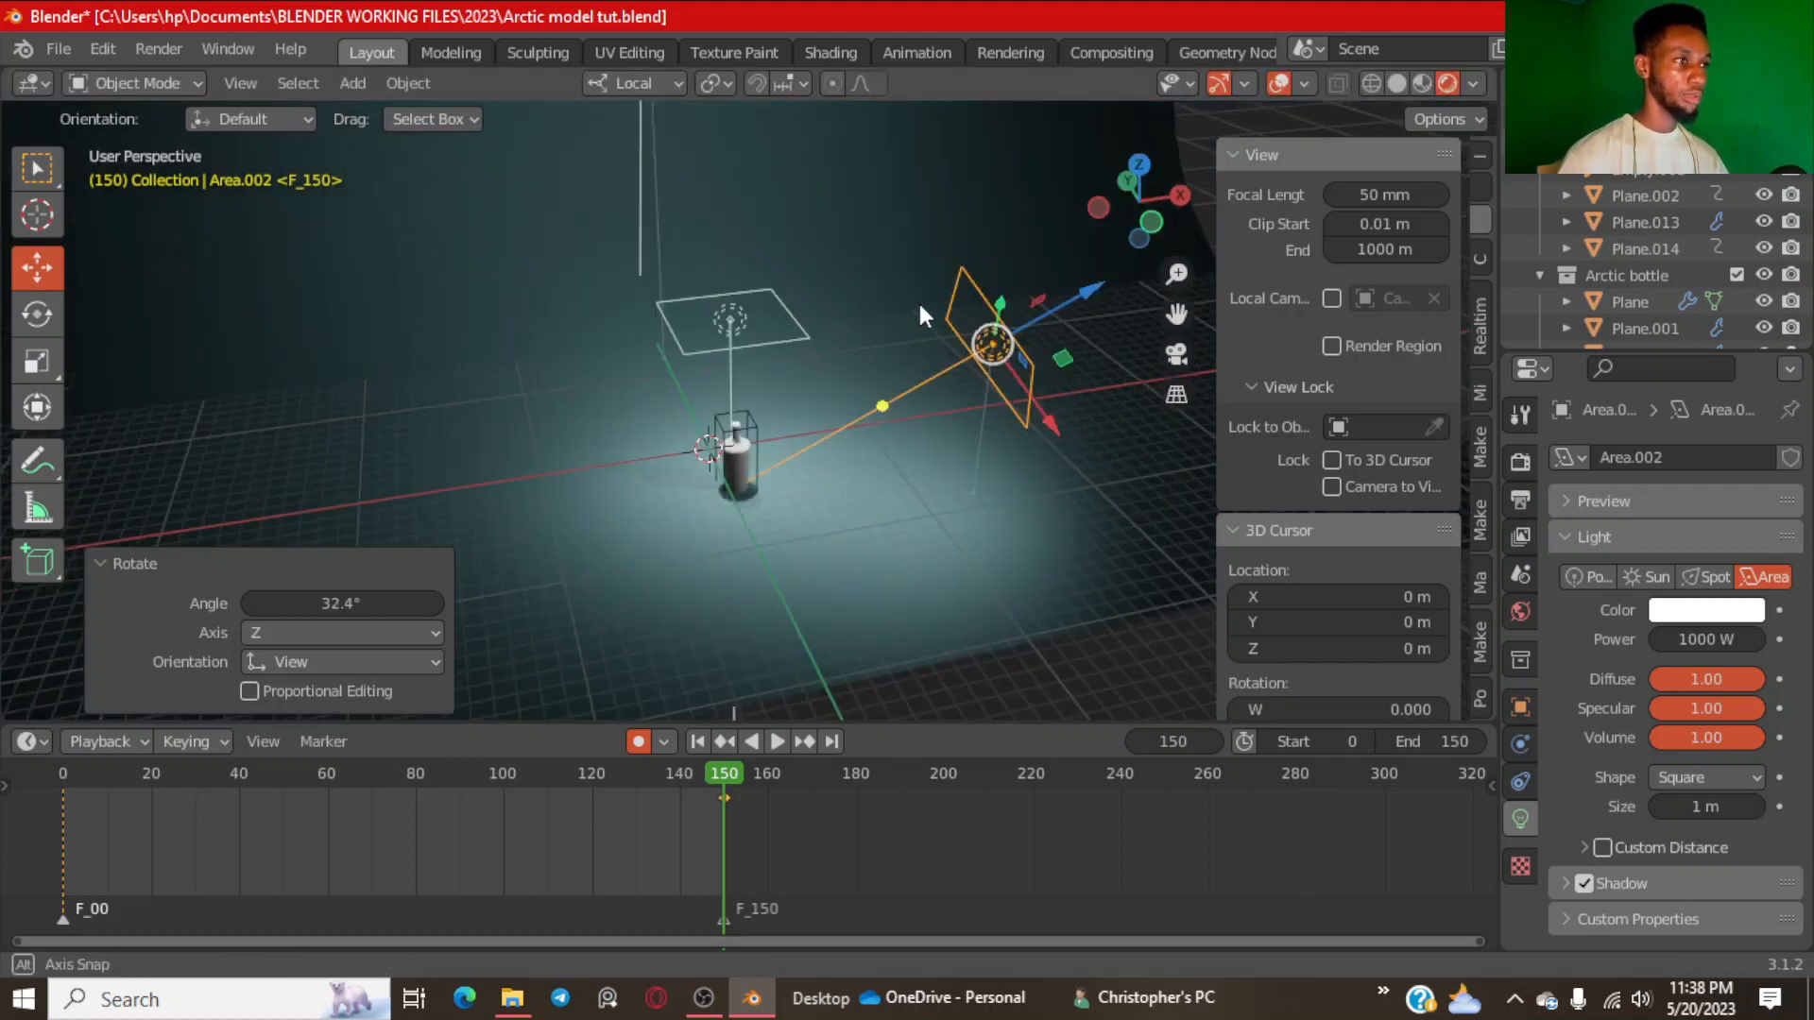
{"action": "key", "text": "r"}
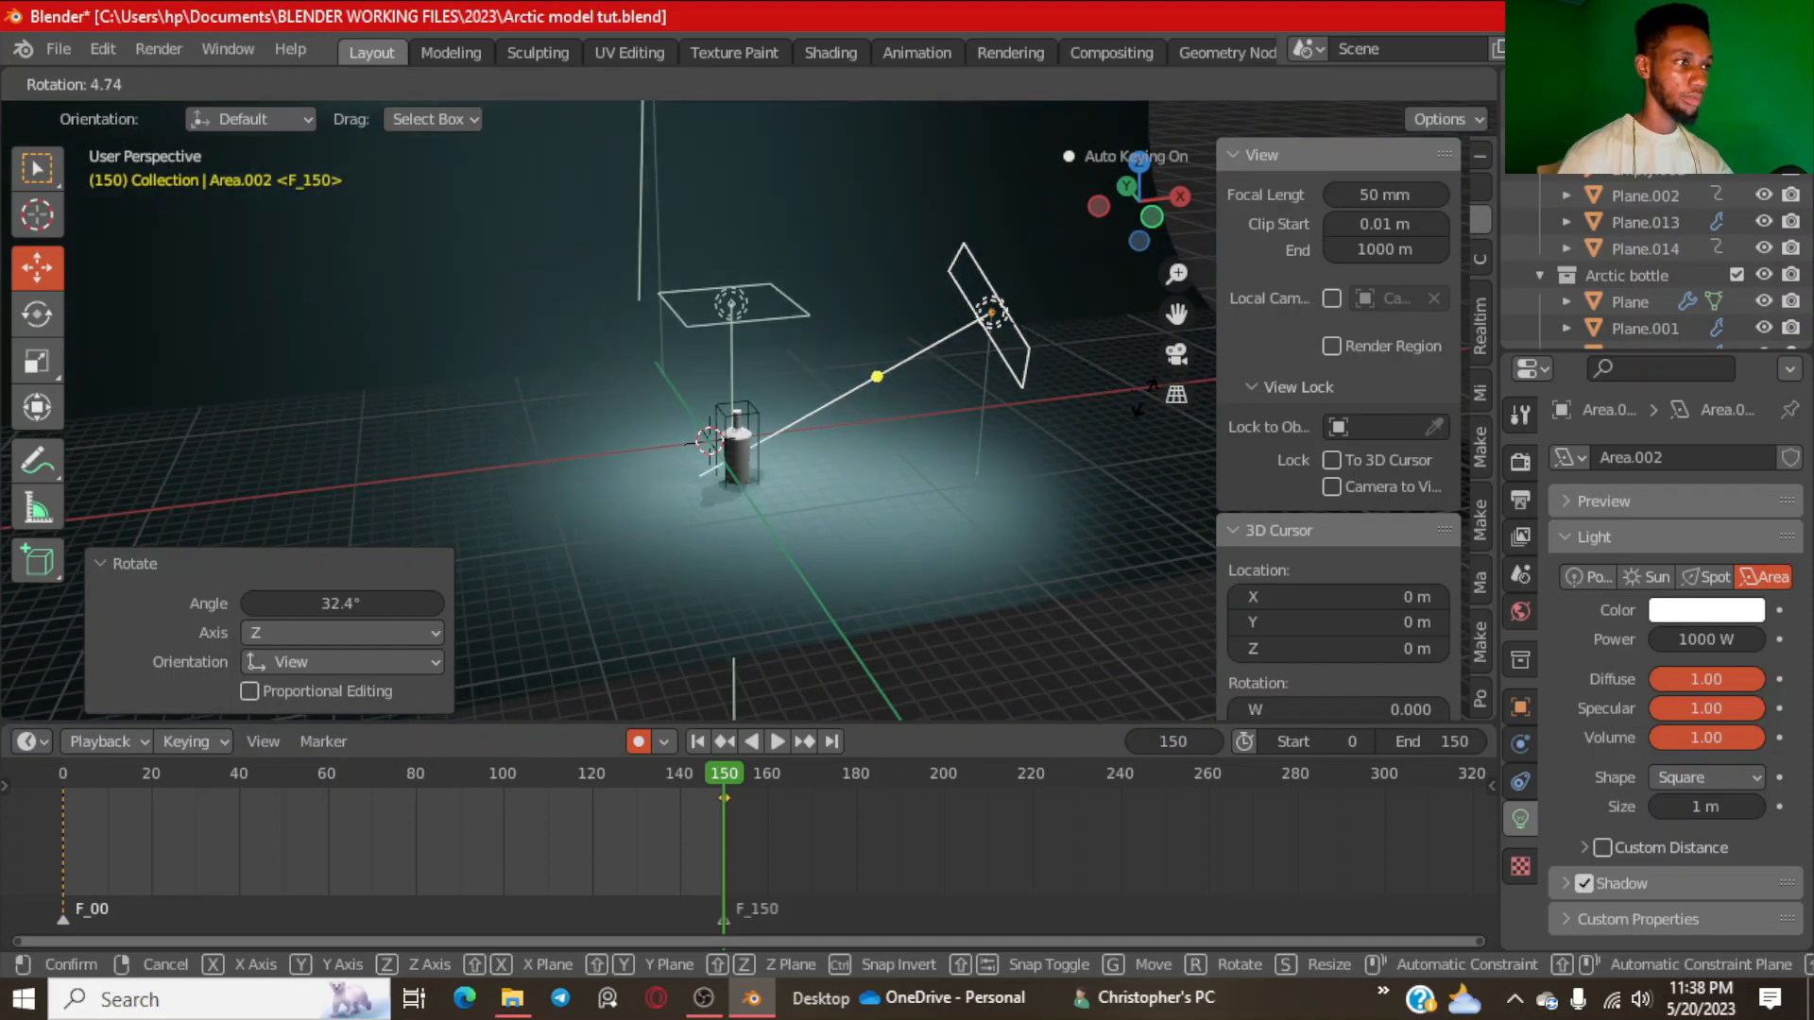
{"action": "left_click", "coordinate": [1007, 420]}
{"action": "scroll", "coordinate": [1007, 420], "scroll_direction": "up", "scroll_amount": 2}
{"action": "middle_click_drag", "start_coordinate": [1011, 423], "coordinate": [920, 431]}
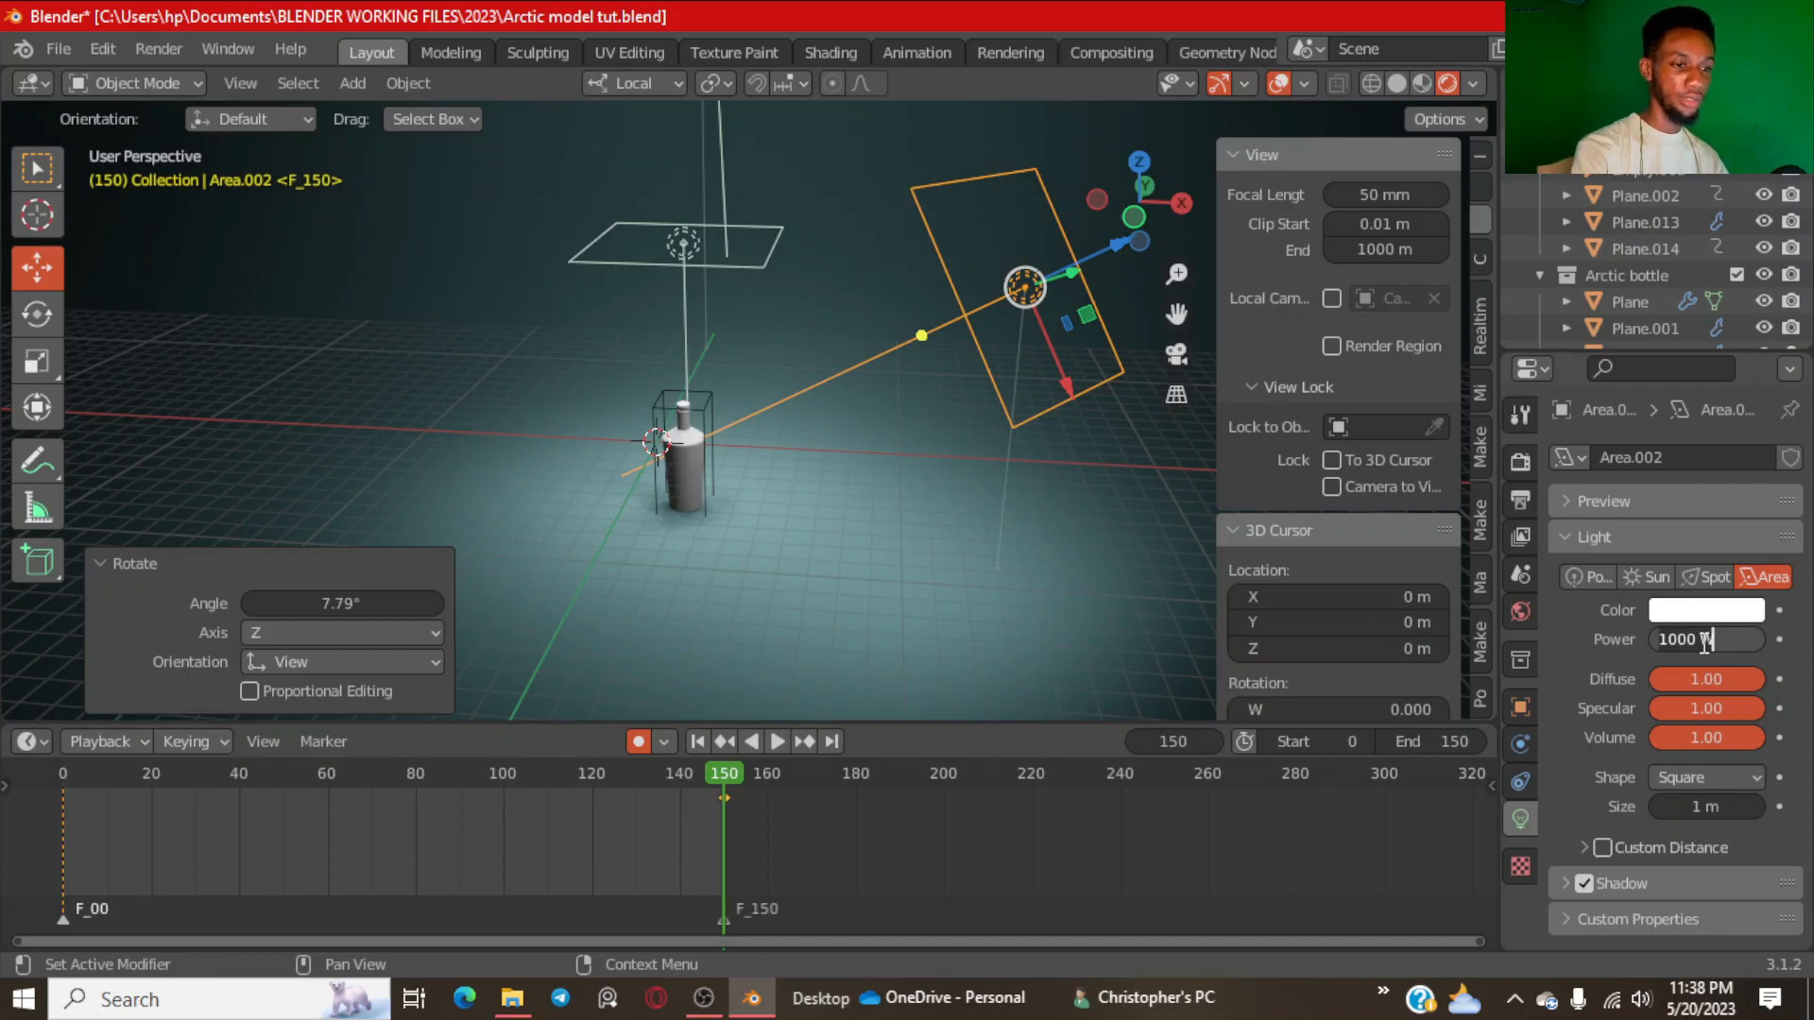
{"action": "key", "text": "Return"}
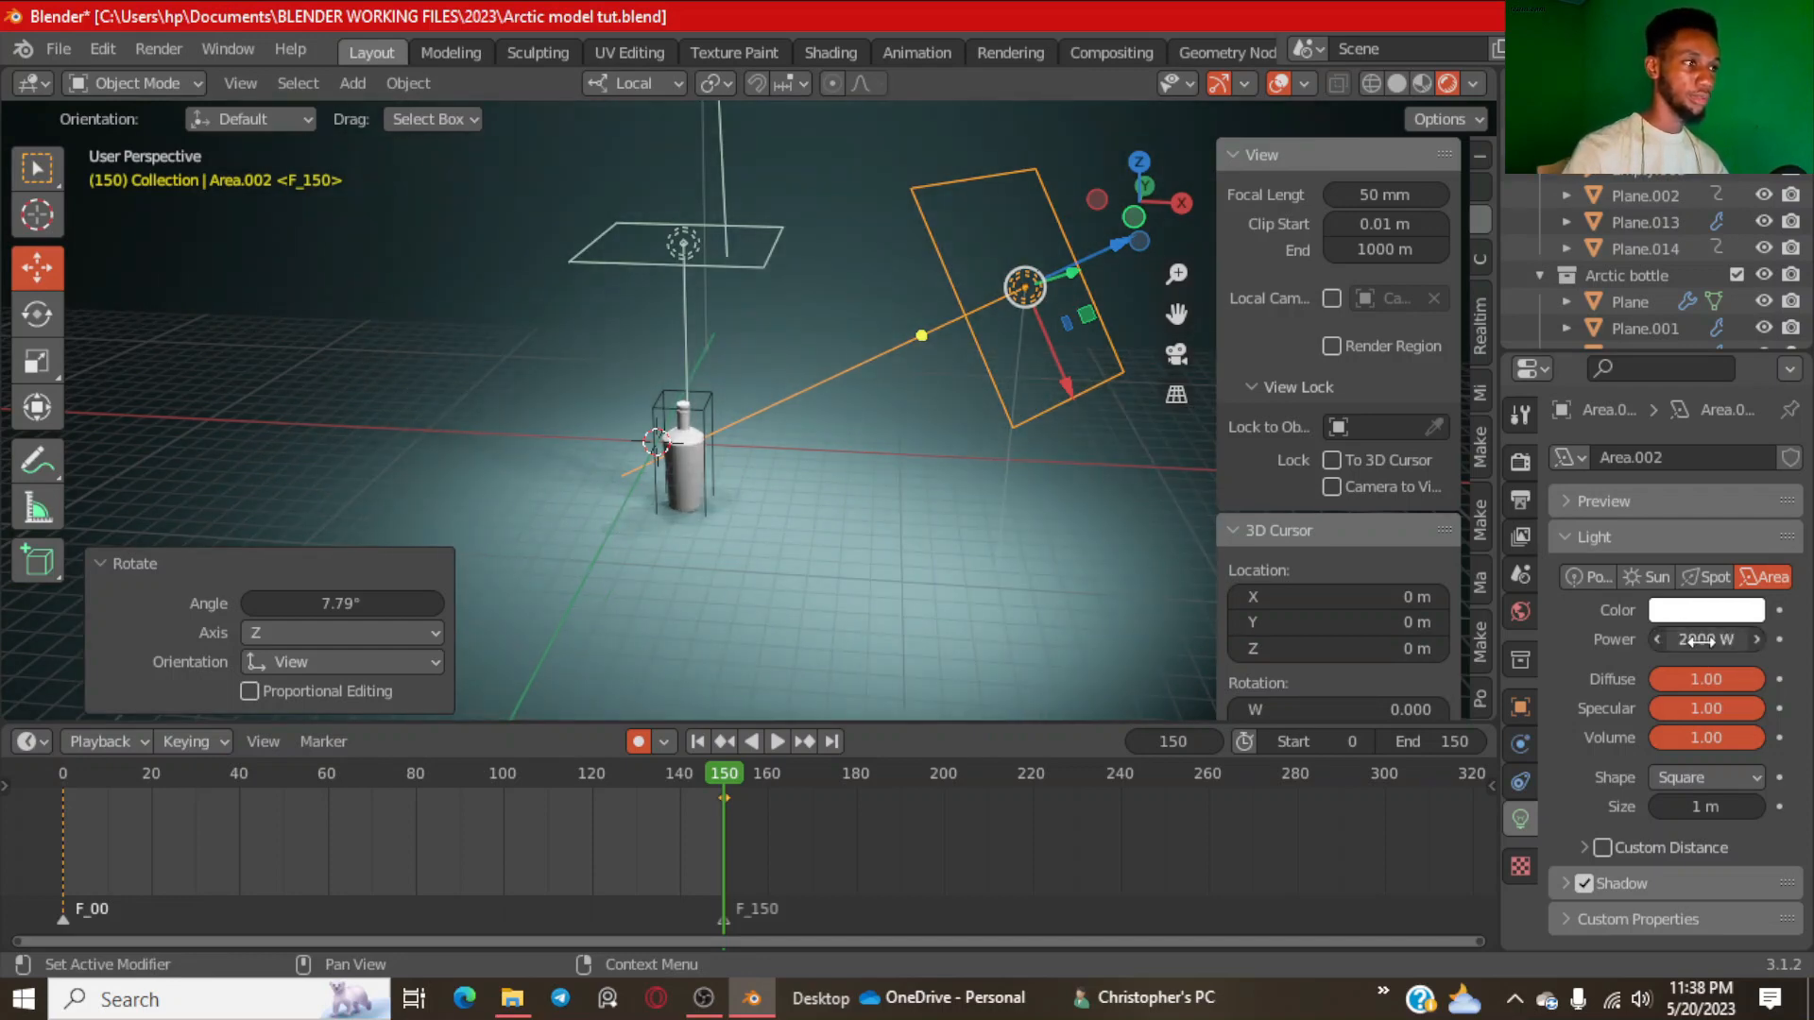
{"action": "key", "text": "KP_0"}
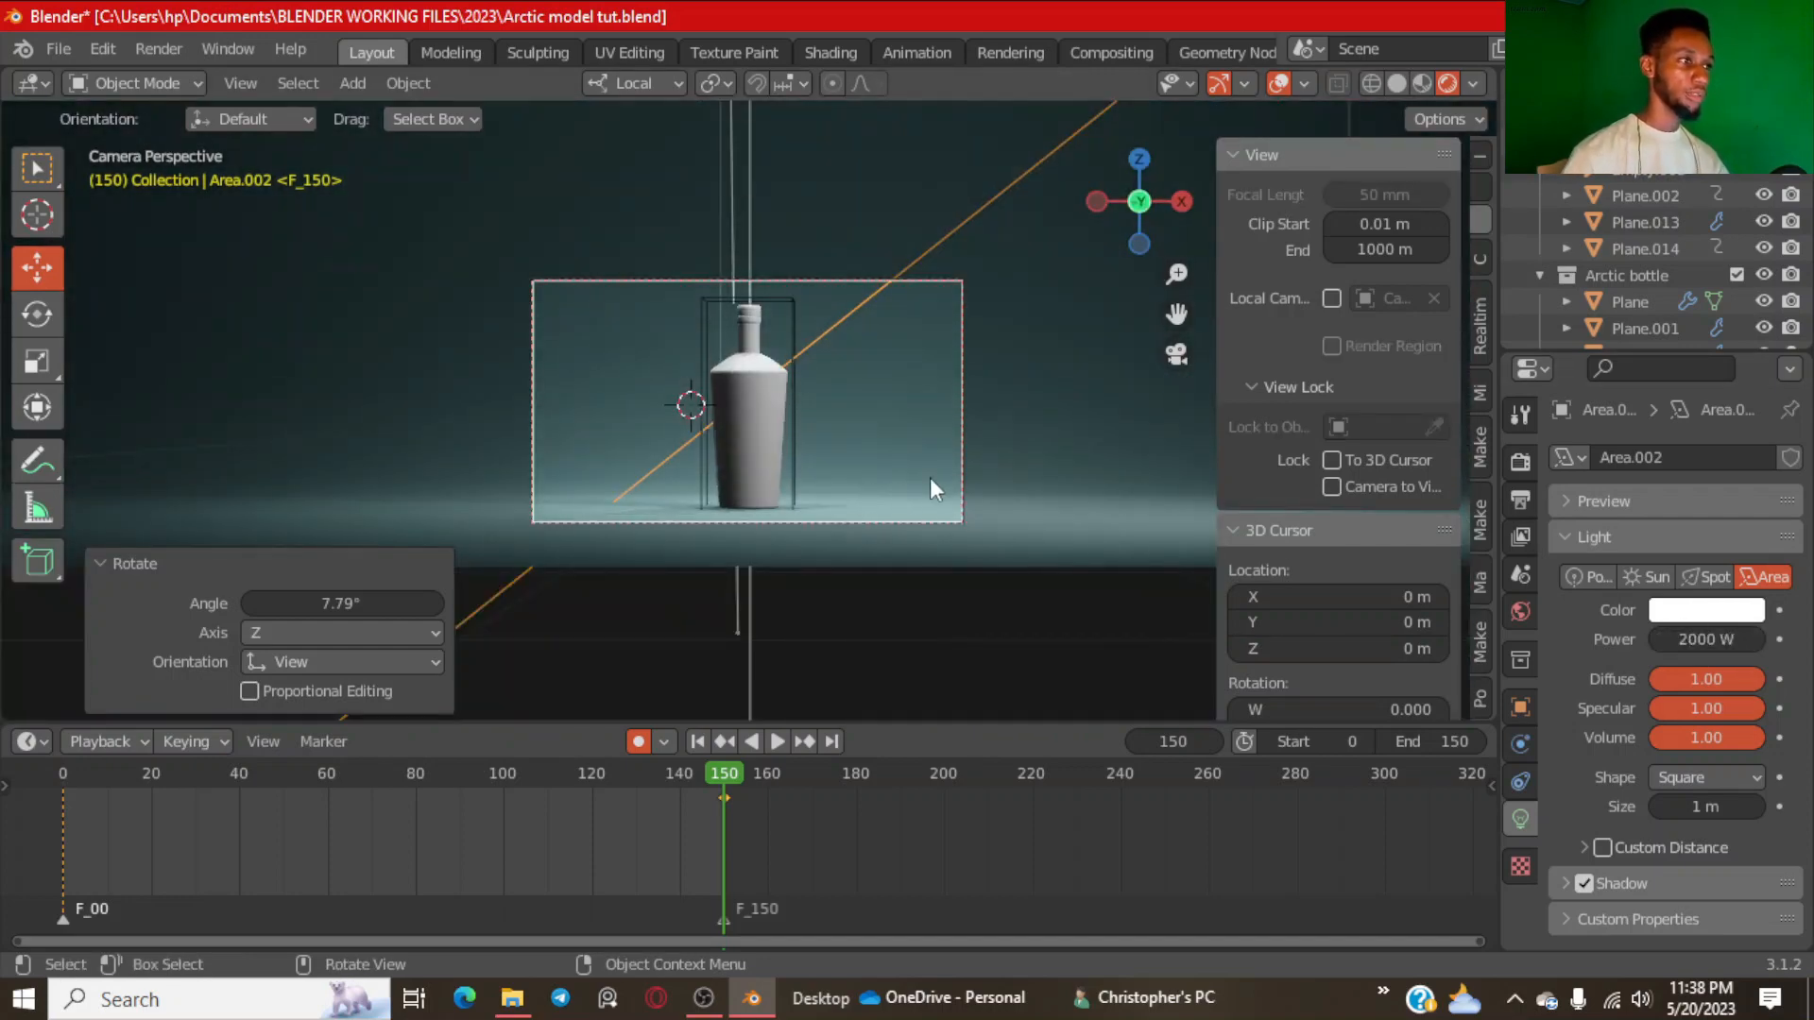
{"action": "scroll", "coordinate": [929, 478], "scroll_direction": "up", "scroll_amount": 2}
{"action": "scroll", "coordinate": [847, 337], "scroll_direction": "down", "scroll_amount": 4}
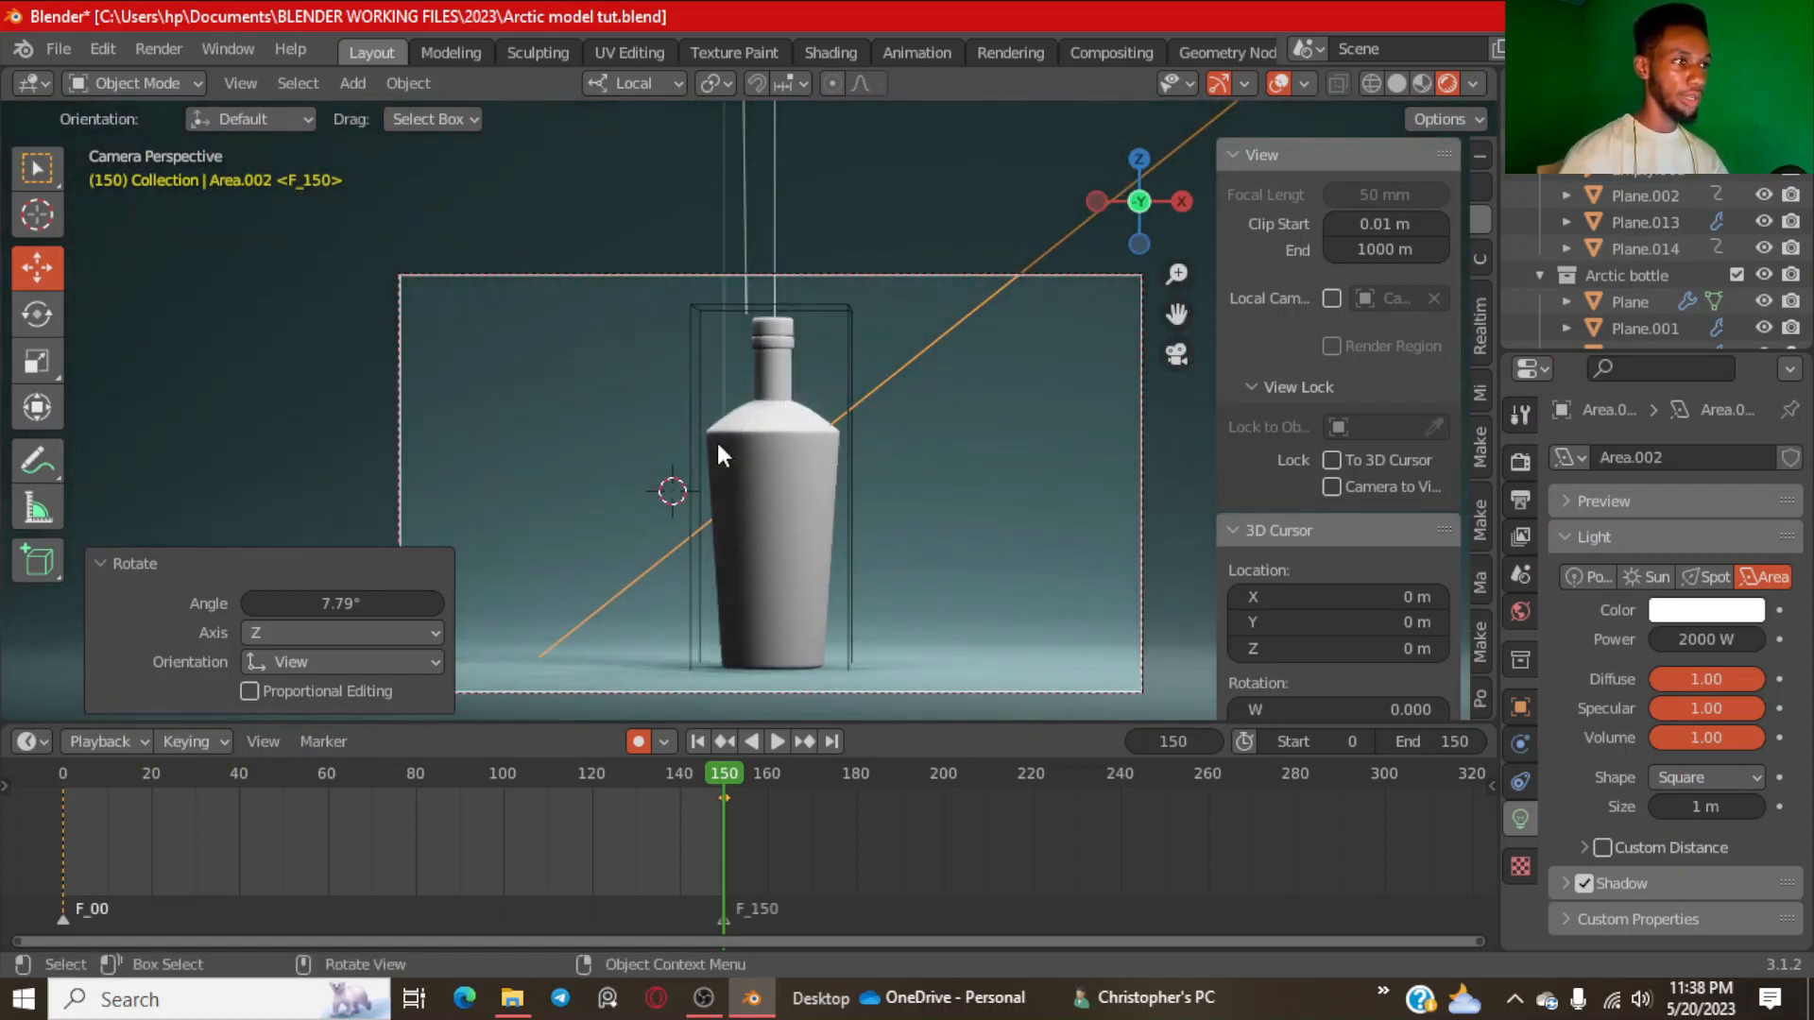
{"action": "scroll", "coordinate": [684, 462], "scroll_direction": "up", "scroll_amount": 1}
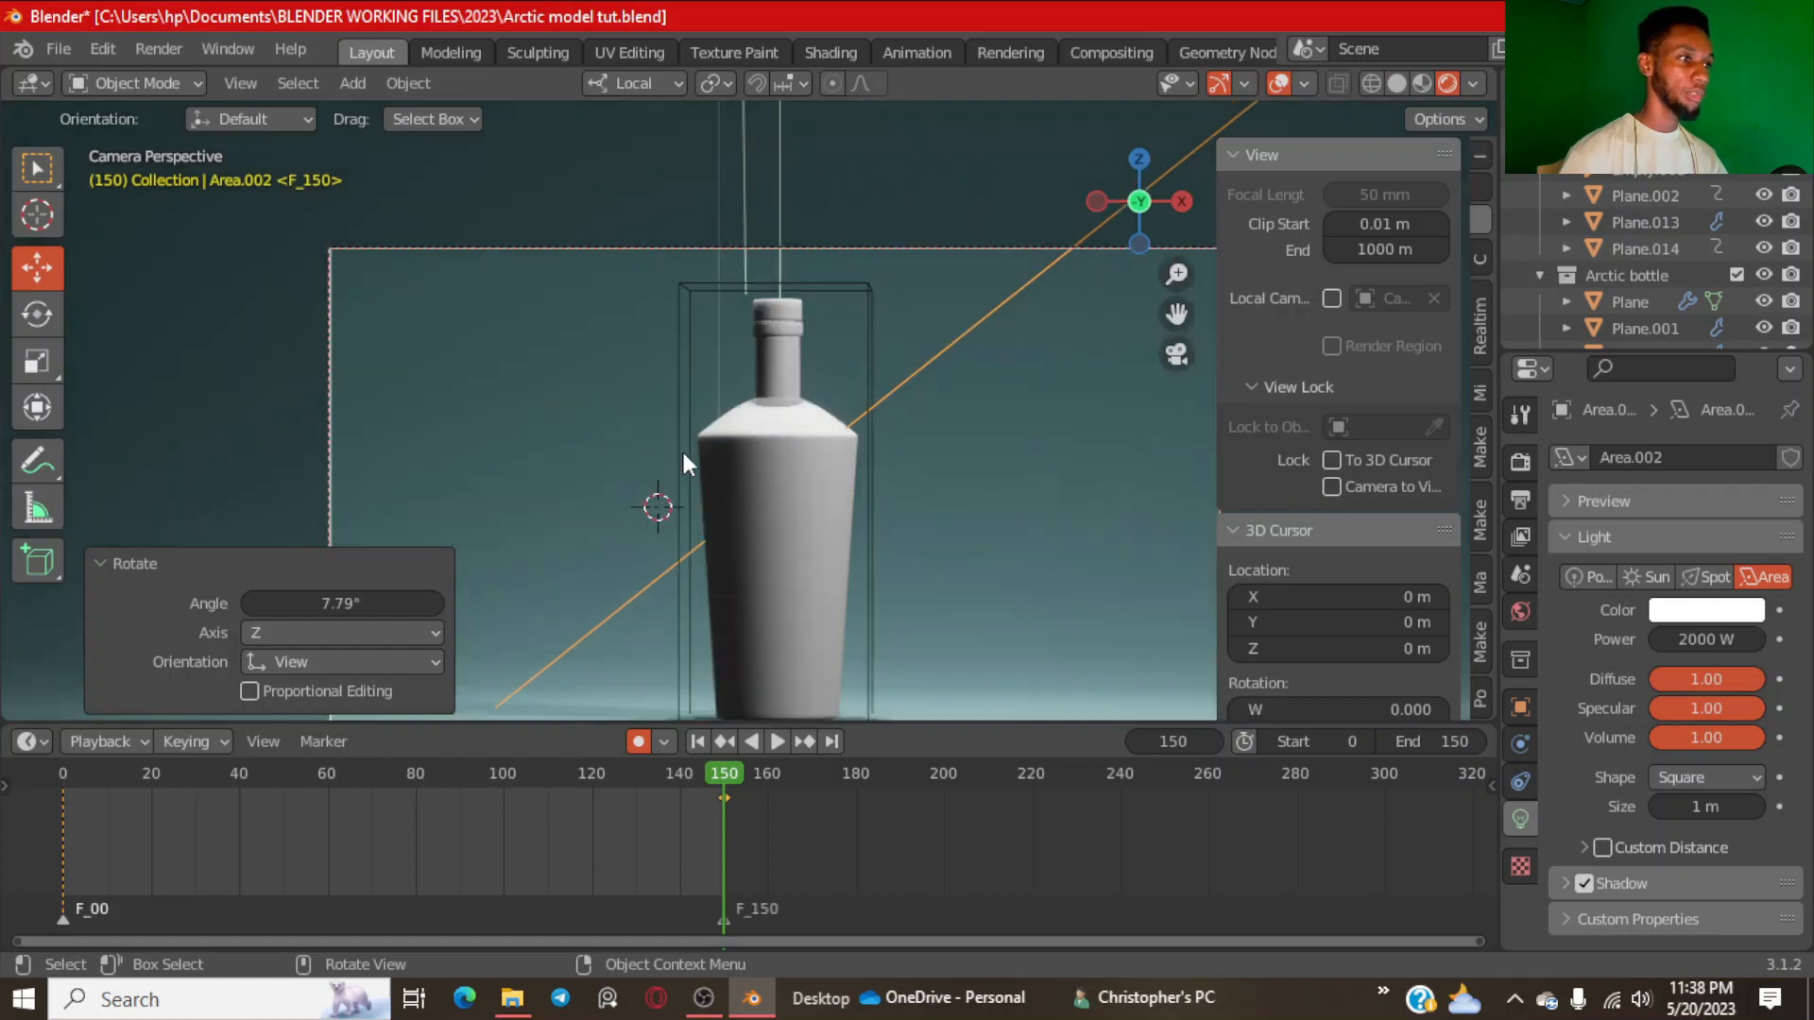
Duplicate the area light above the bottle in front view, placing the copy about 10.3 m along negative X and 1.4 m higher.
{"action": "key", "text": "KP_1"}
{"action": "scroll", "coordinate": [777, 420], "scroll_direction": "down", "scroll_amount": 2}
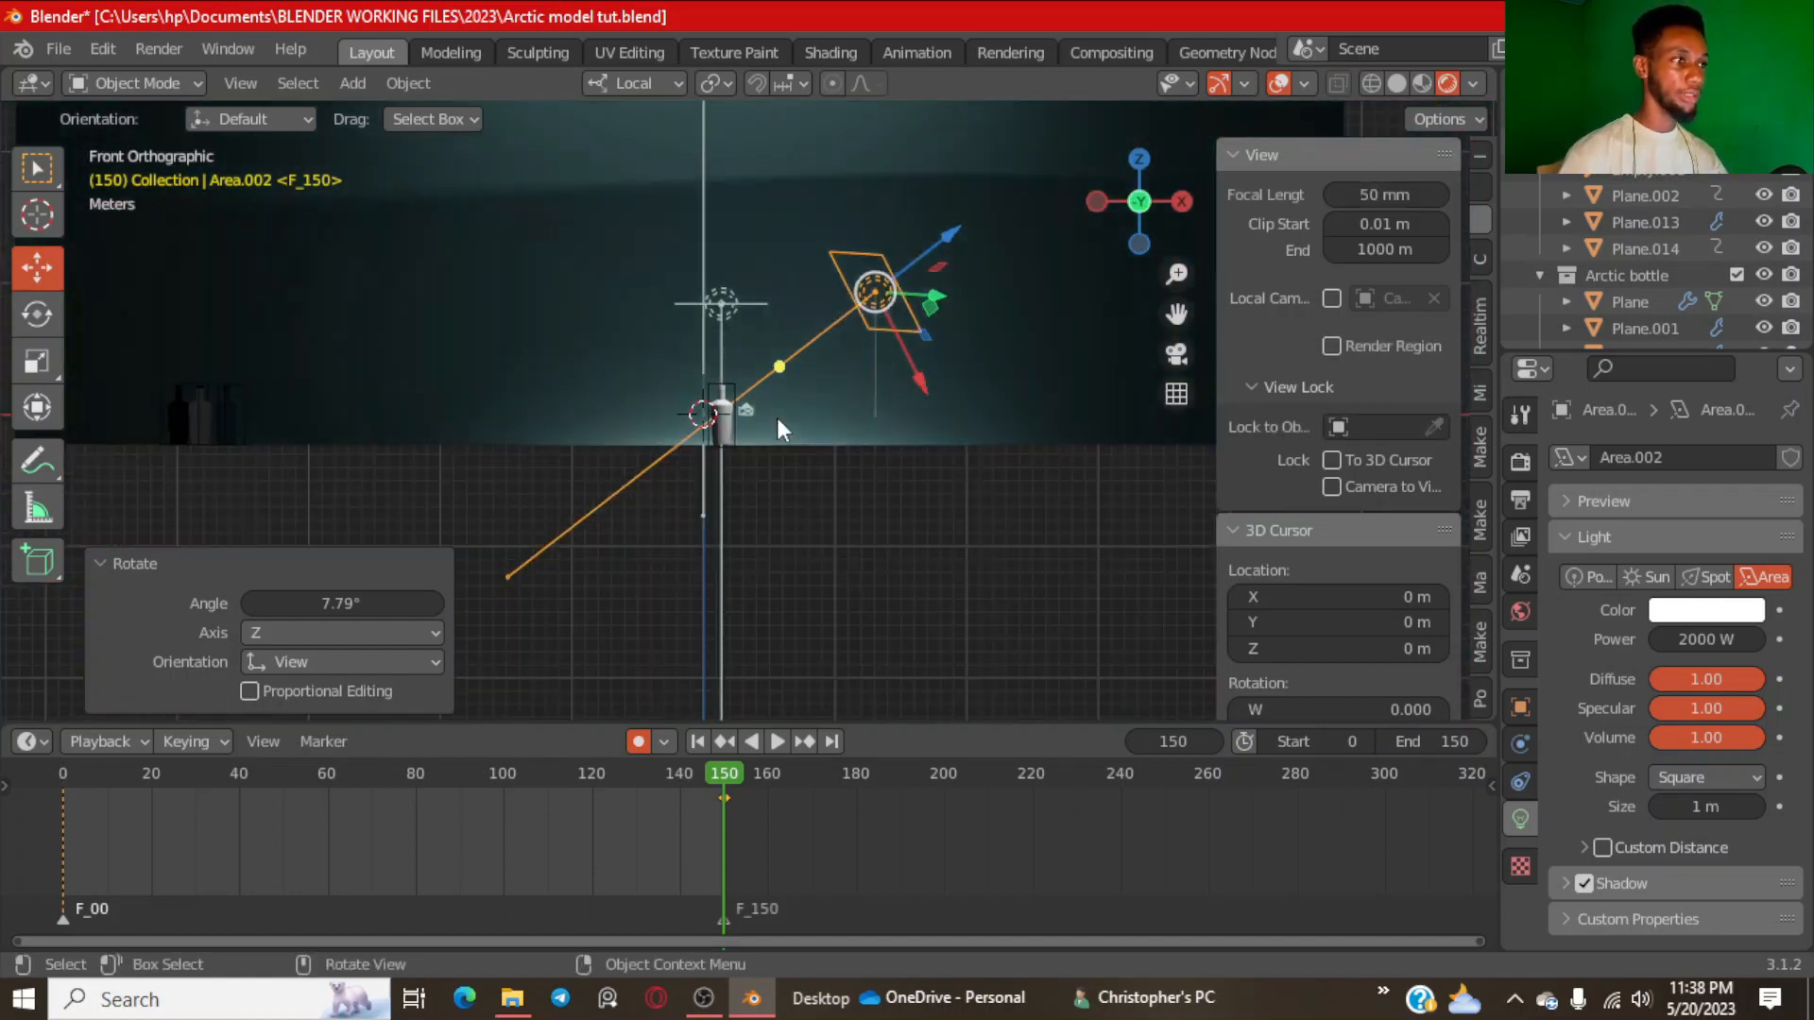
{"action": "middle_click_drag", "start_coordinate": [795, 400], "coordinate": [830, 517]}
{"action": "key", "text": "KP_1"}
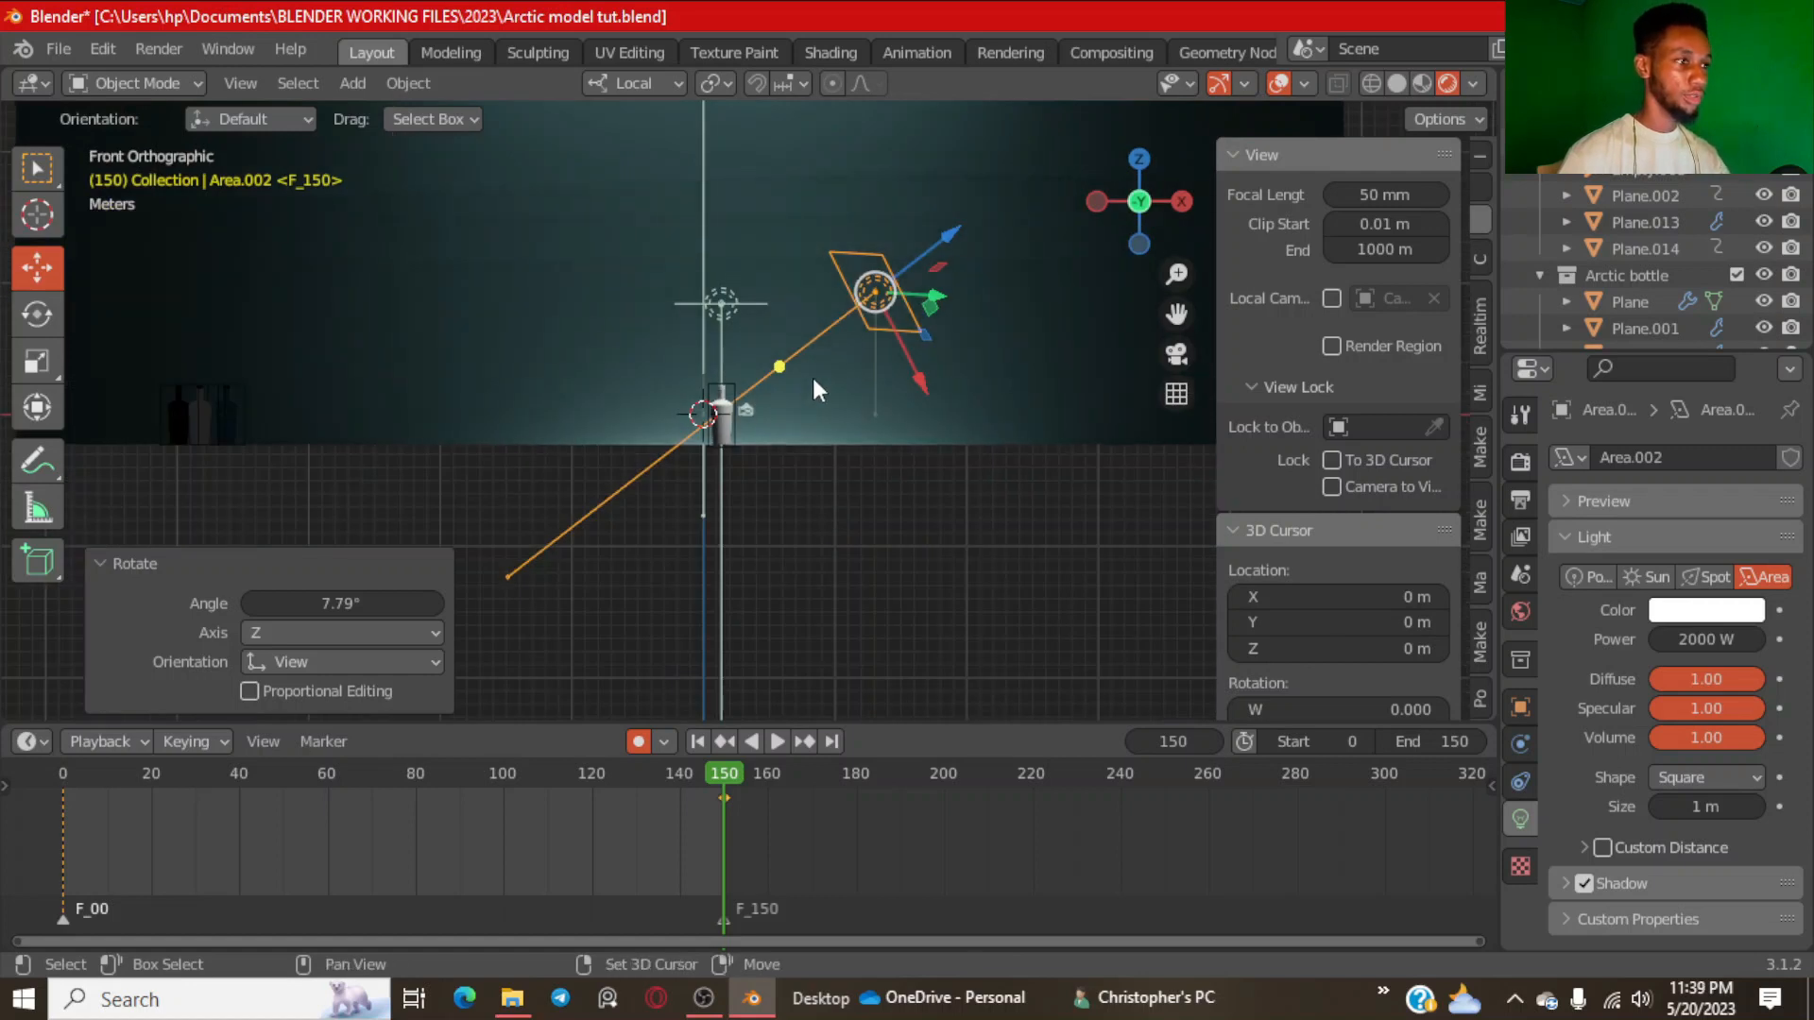
{"action": "left_click", "coordinate": [720, 304]}
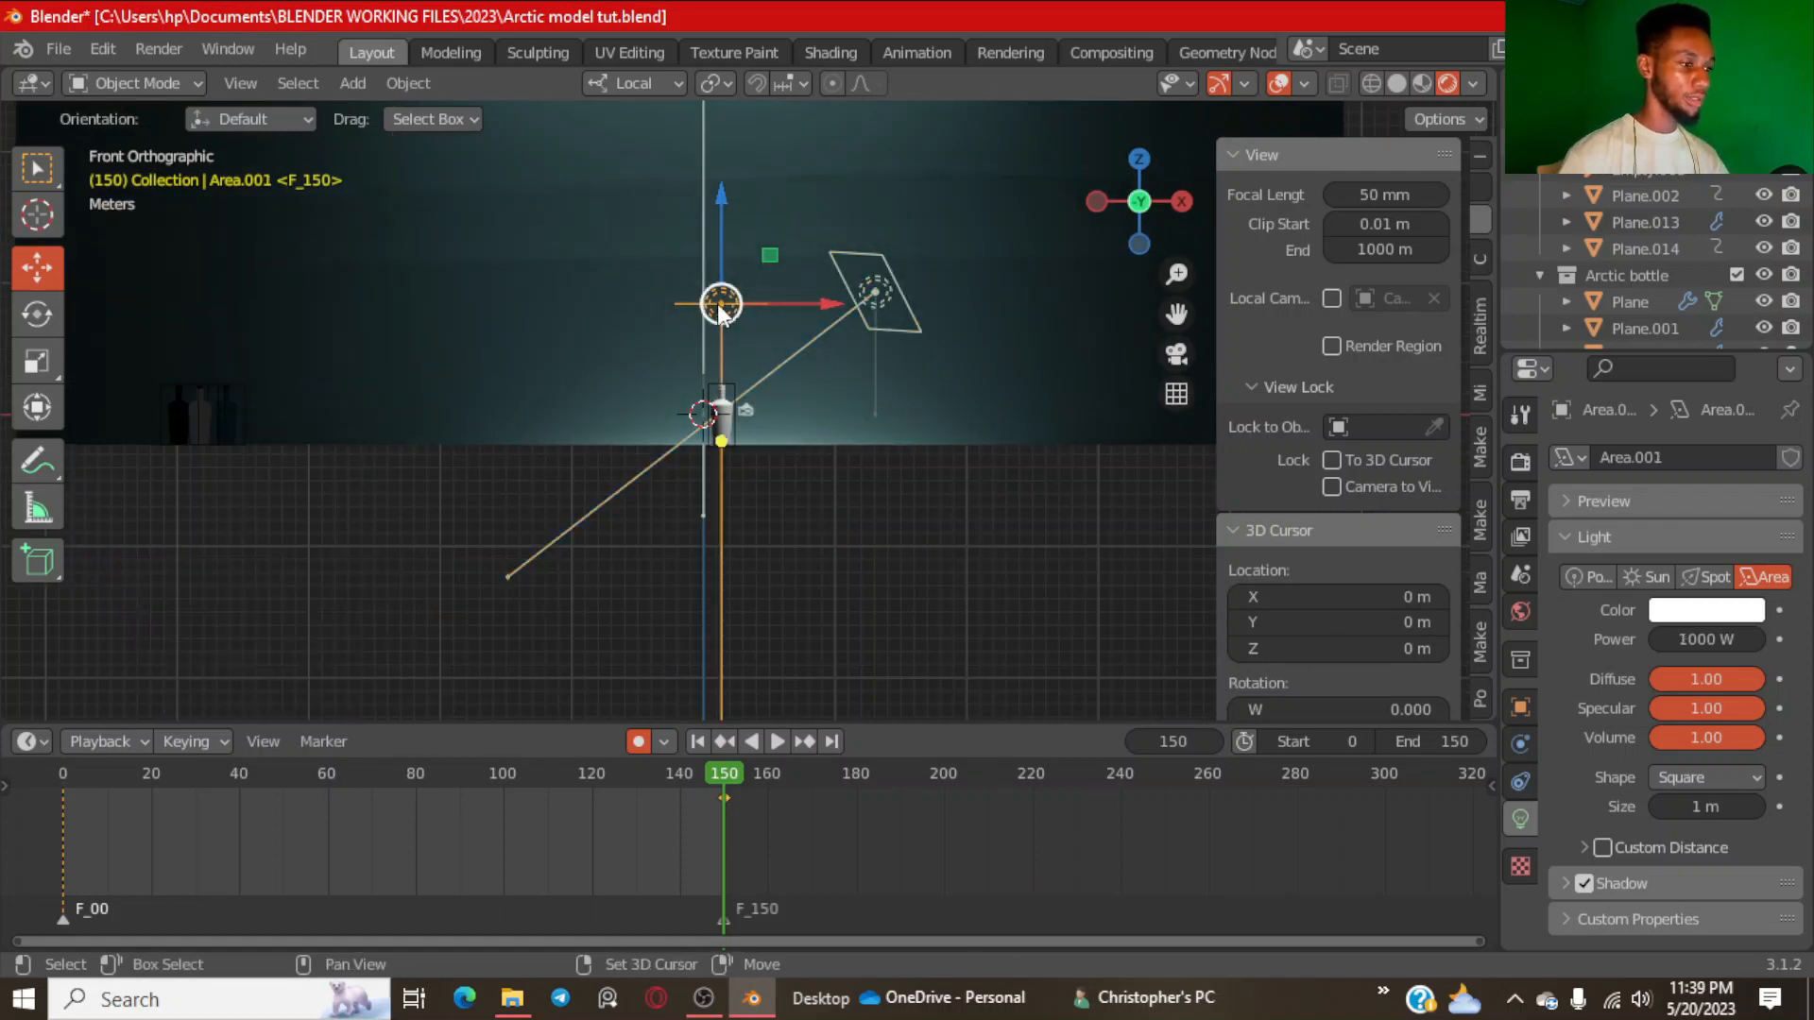
{"action": "key", "text": "shift+d"}
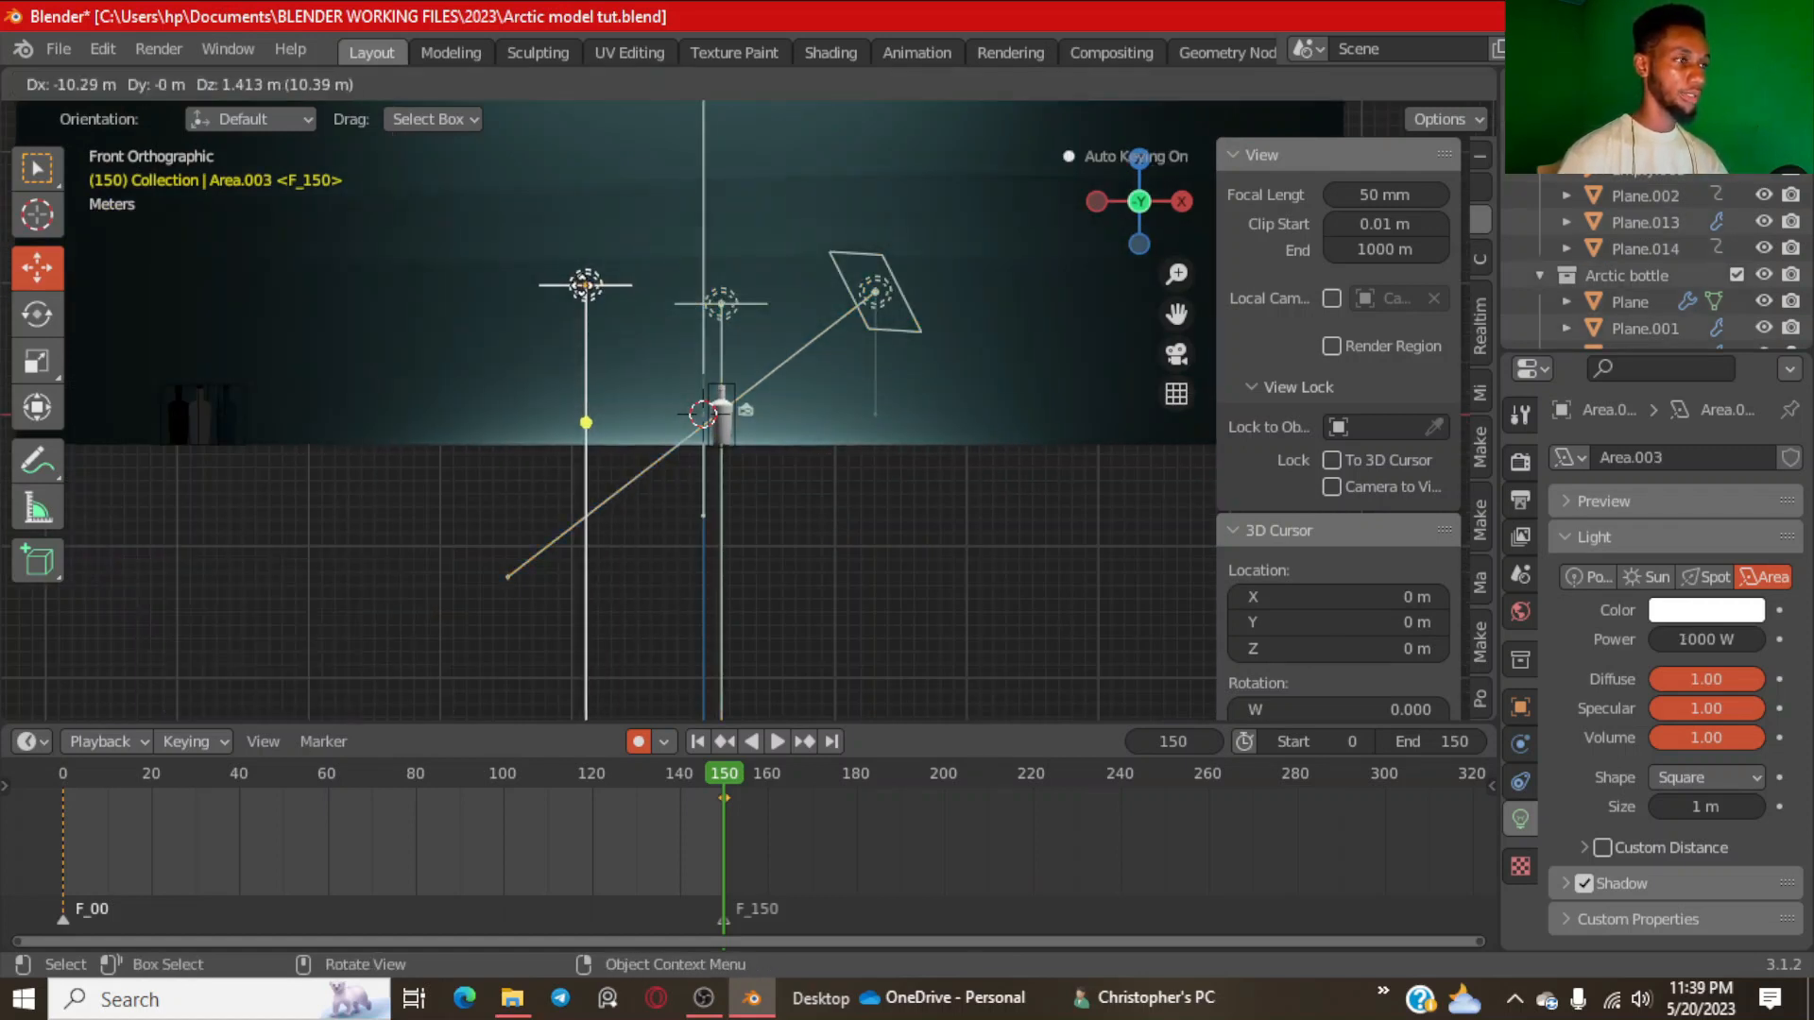
{"action": "left_click", "coordinate": [616, 378]}
Move the new light about 4.63 m along Y and 2.58 m along negative X, behind and away from the bottle.
{"action": "middle_click_drag", "start_coordinate": [616, 378], "coordinate": [764, 445]}
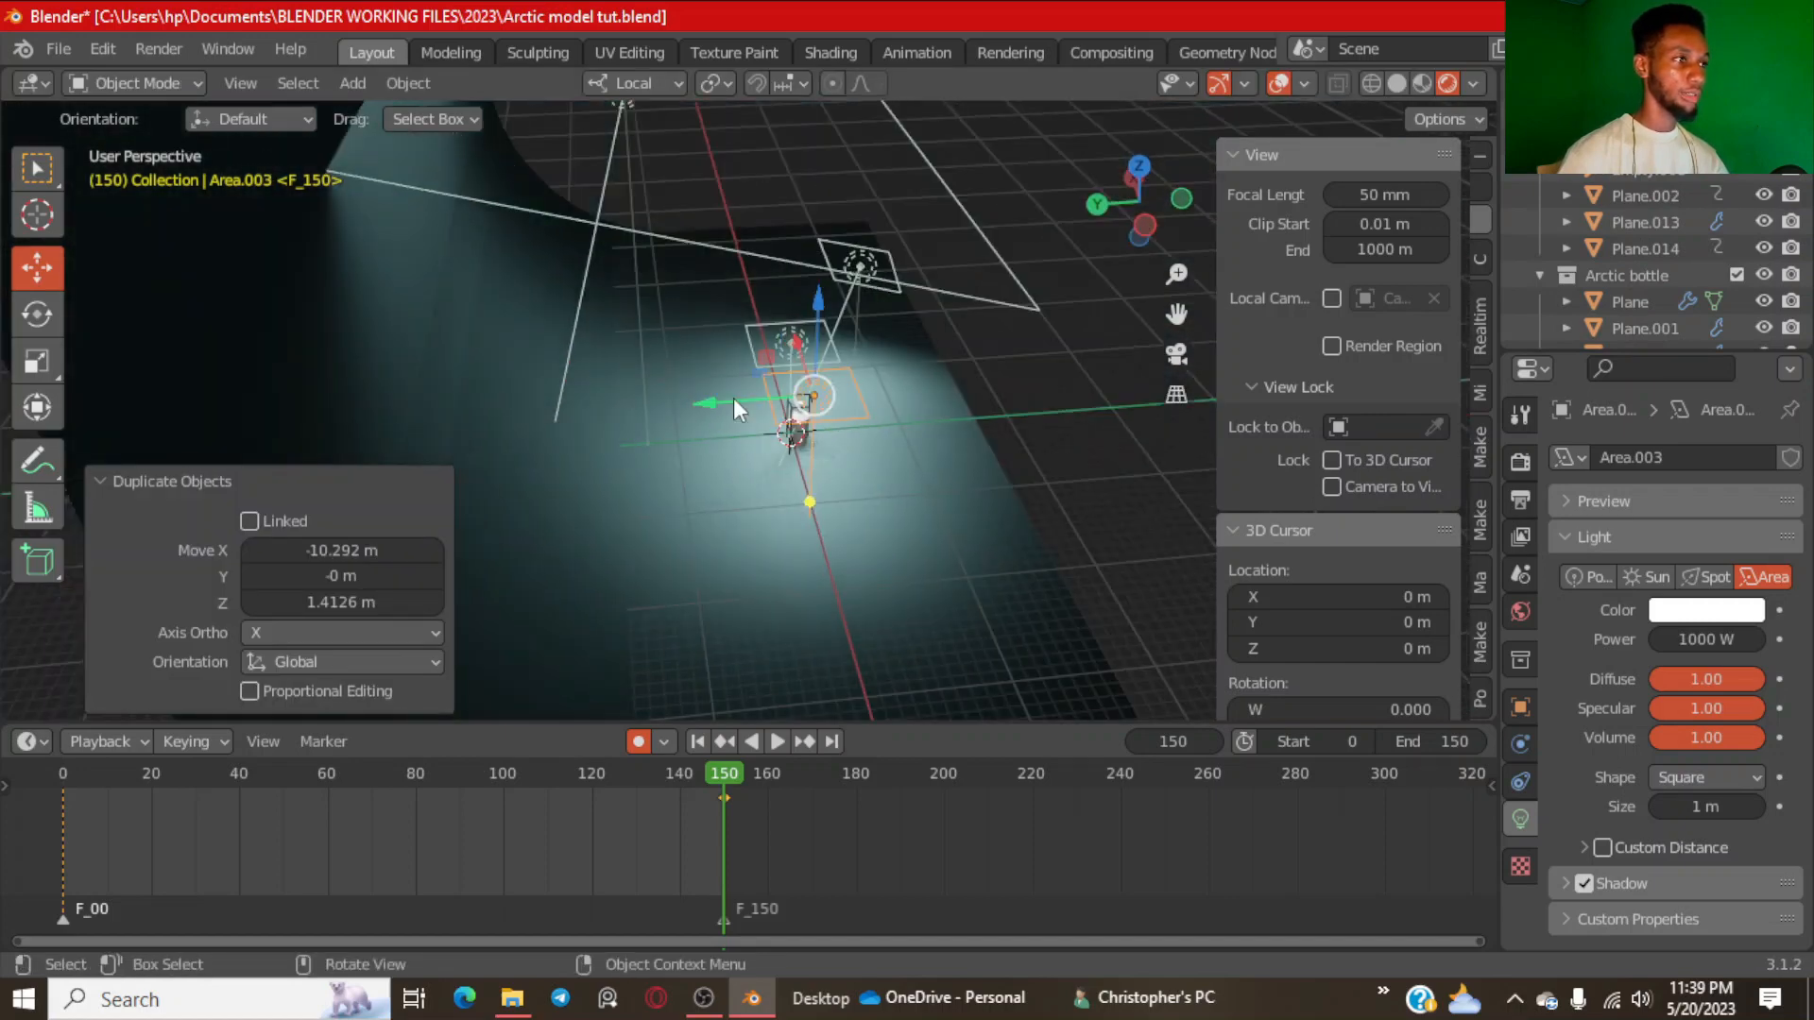
{"action": "left_click_drag", "start_coordinate": [734, 399], "coordinate": [667, 404]}
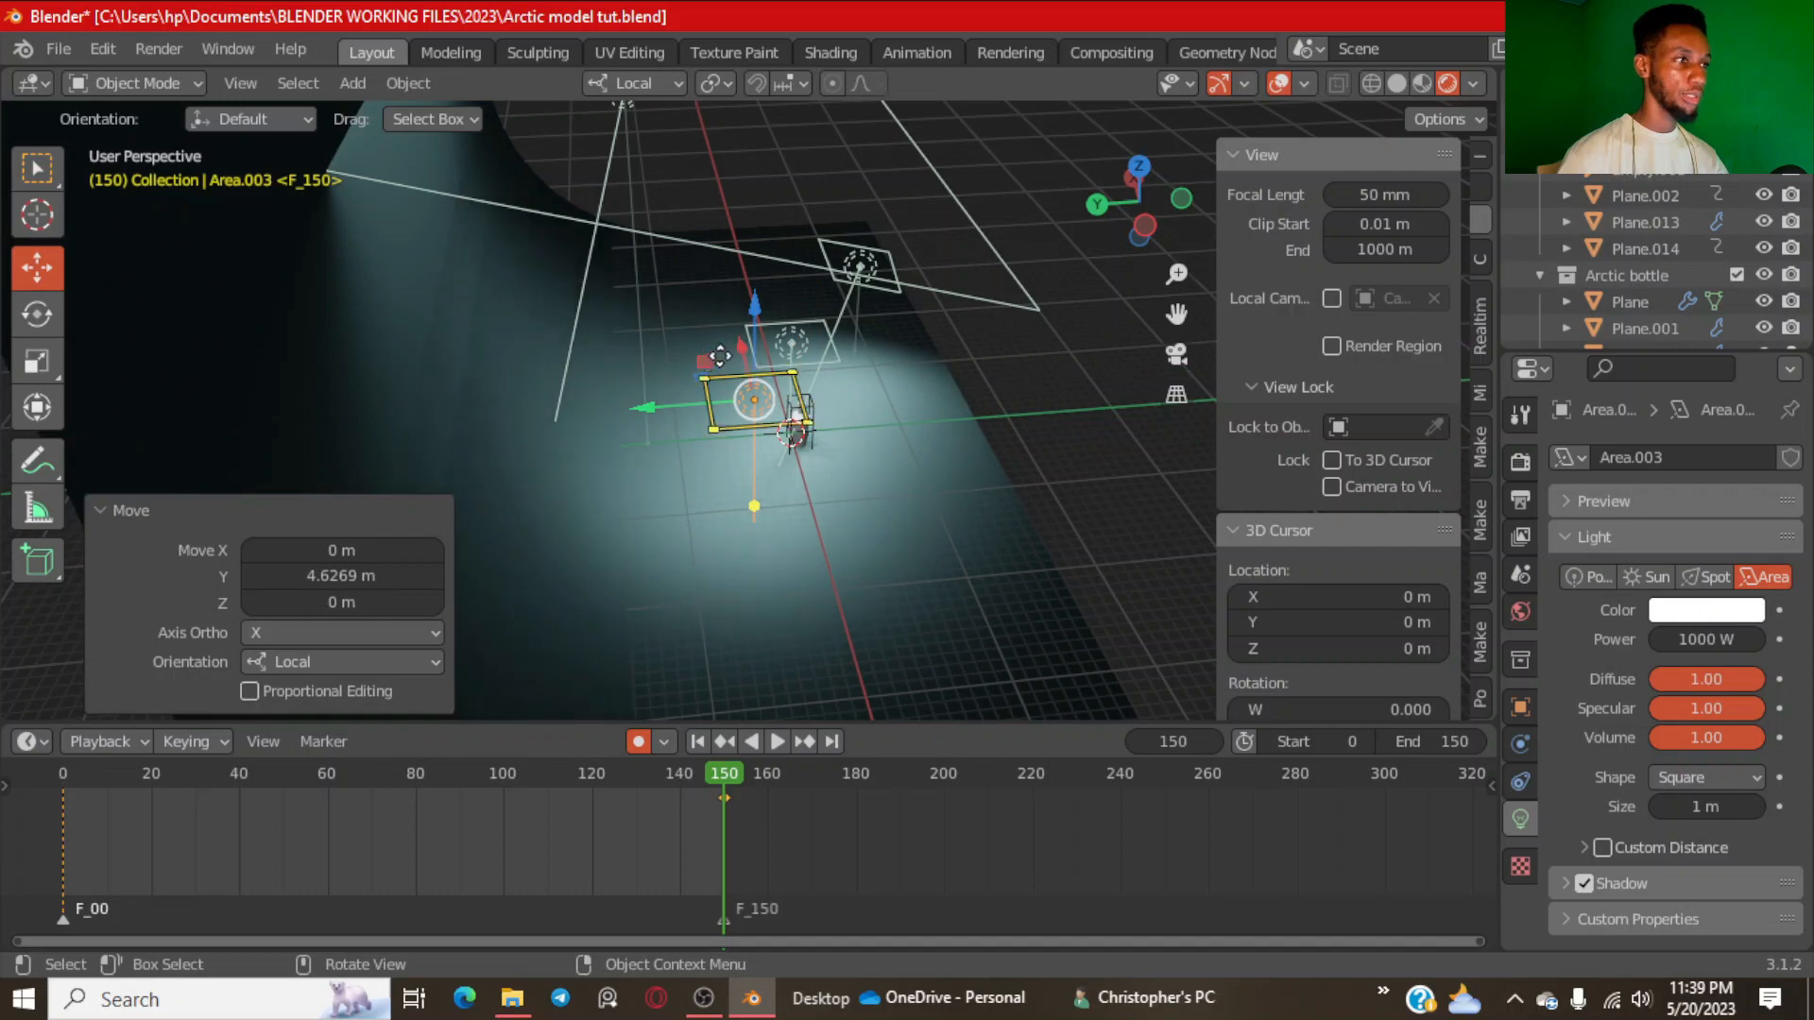
{"action": "left_click_drag", "start_coordinate": [753, 360], "coordinate": [756, 417]}
{"action": "key", "text": "ctrl+z"}
{"action": "middle_click_drag", "start_coordinate": [654, 440], "coordinate": [457, 453]}
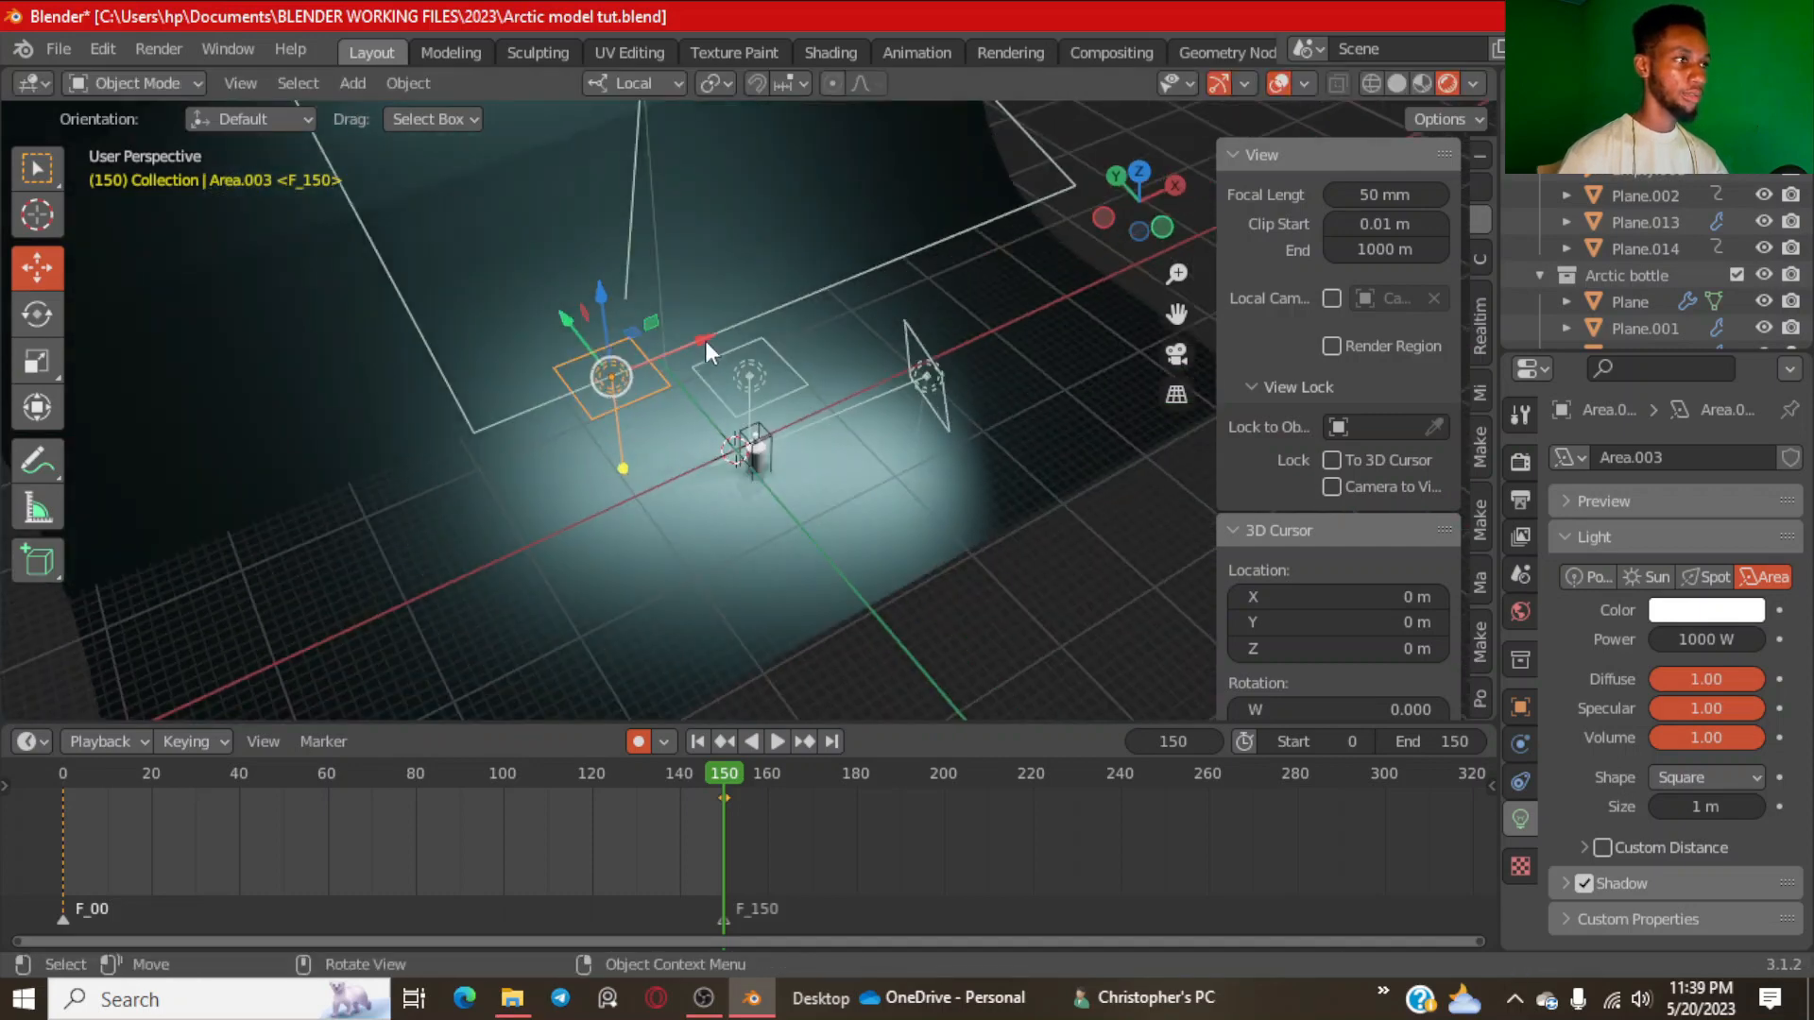
{"action": "left_click_drag", "start_coordinate": [709, 350], "coordinate": [664, 353]}
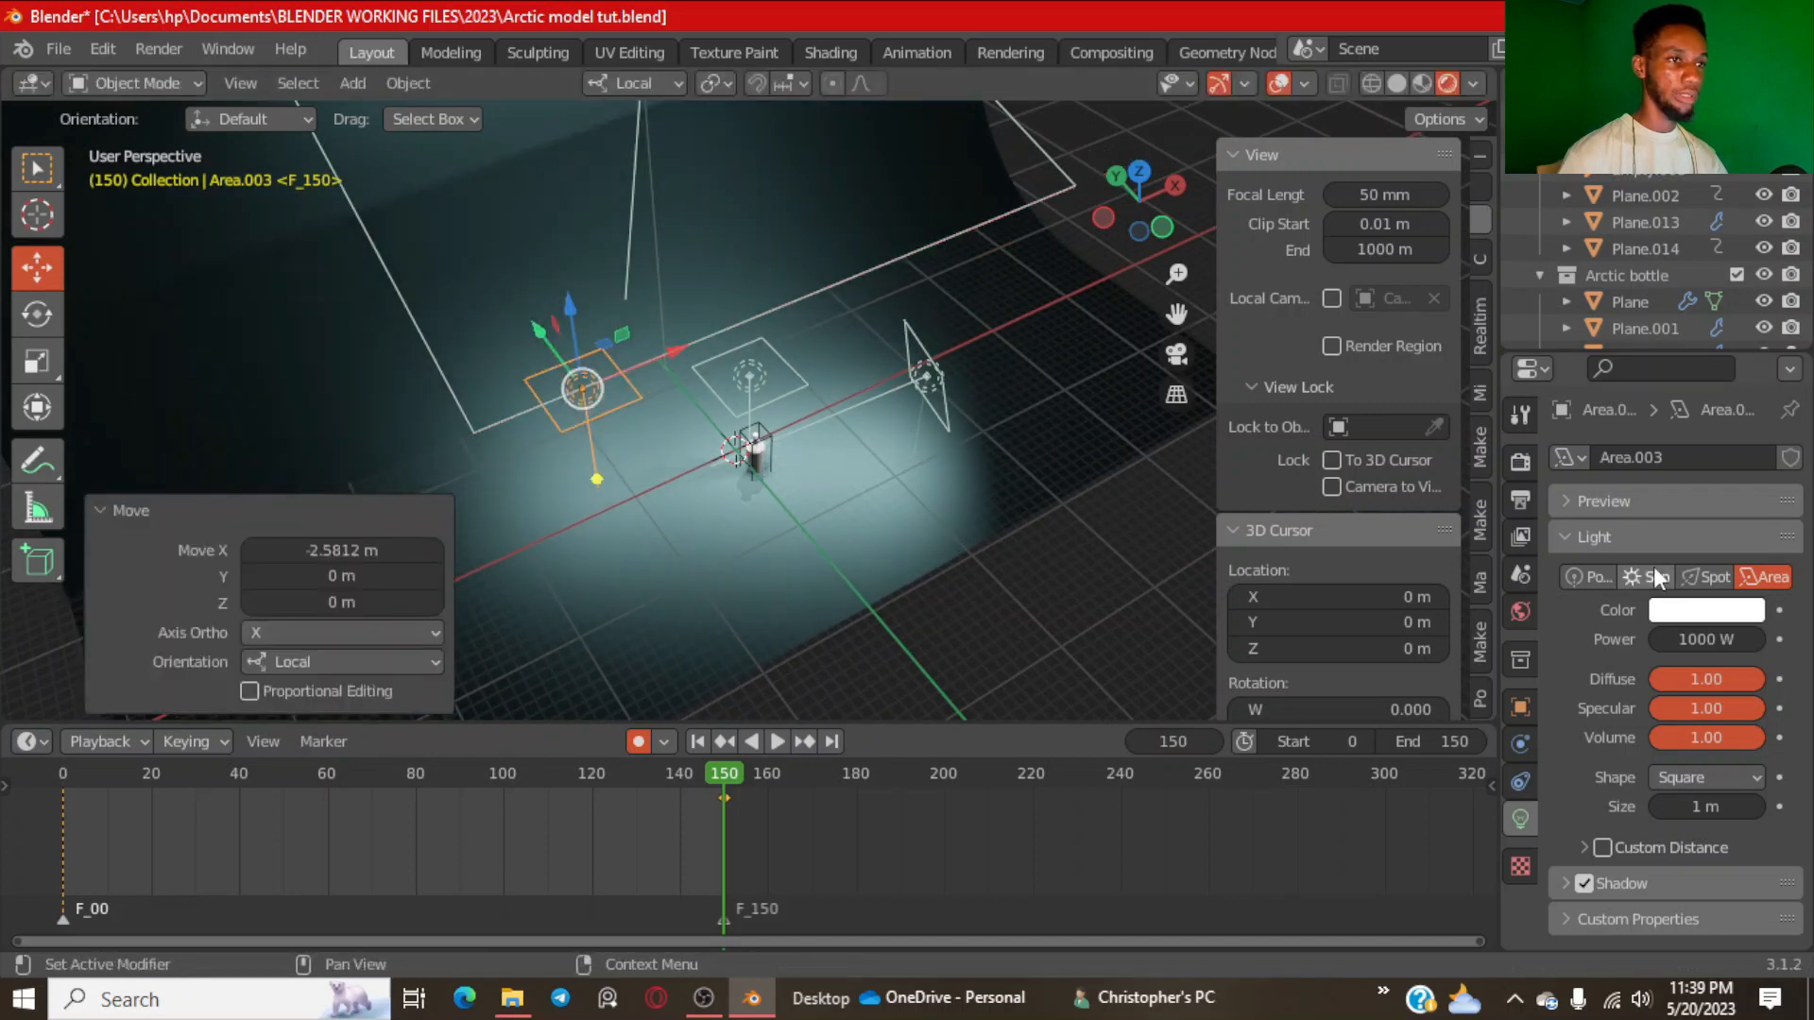
Change the new light to a Spot and aim it at the bottle, rotating it -54.5° in front view and 24.5° in top view.
{"action": "left_click", "coordinate": [1707, 577]}
{"action": "key", "text": "KP_1"}
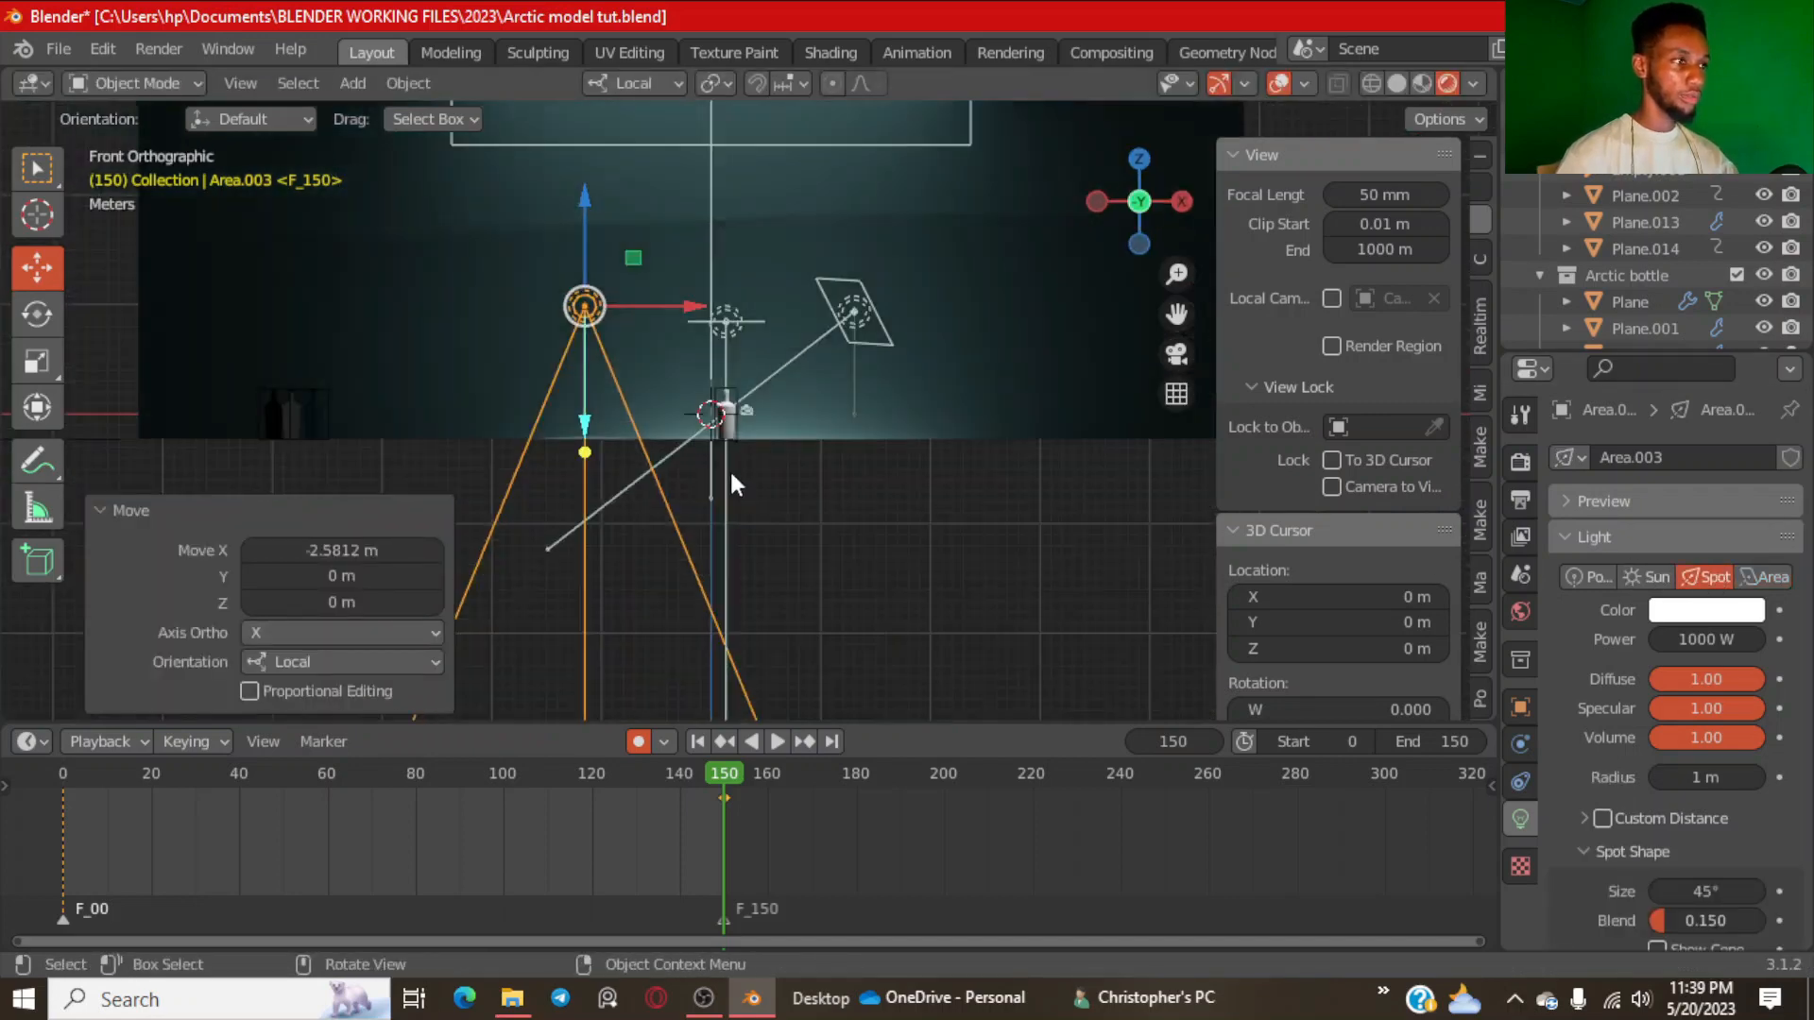
{"action": "key", "text": "r"}
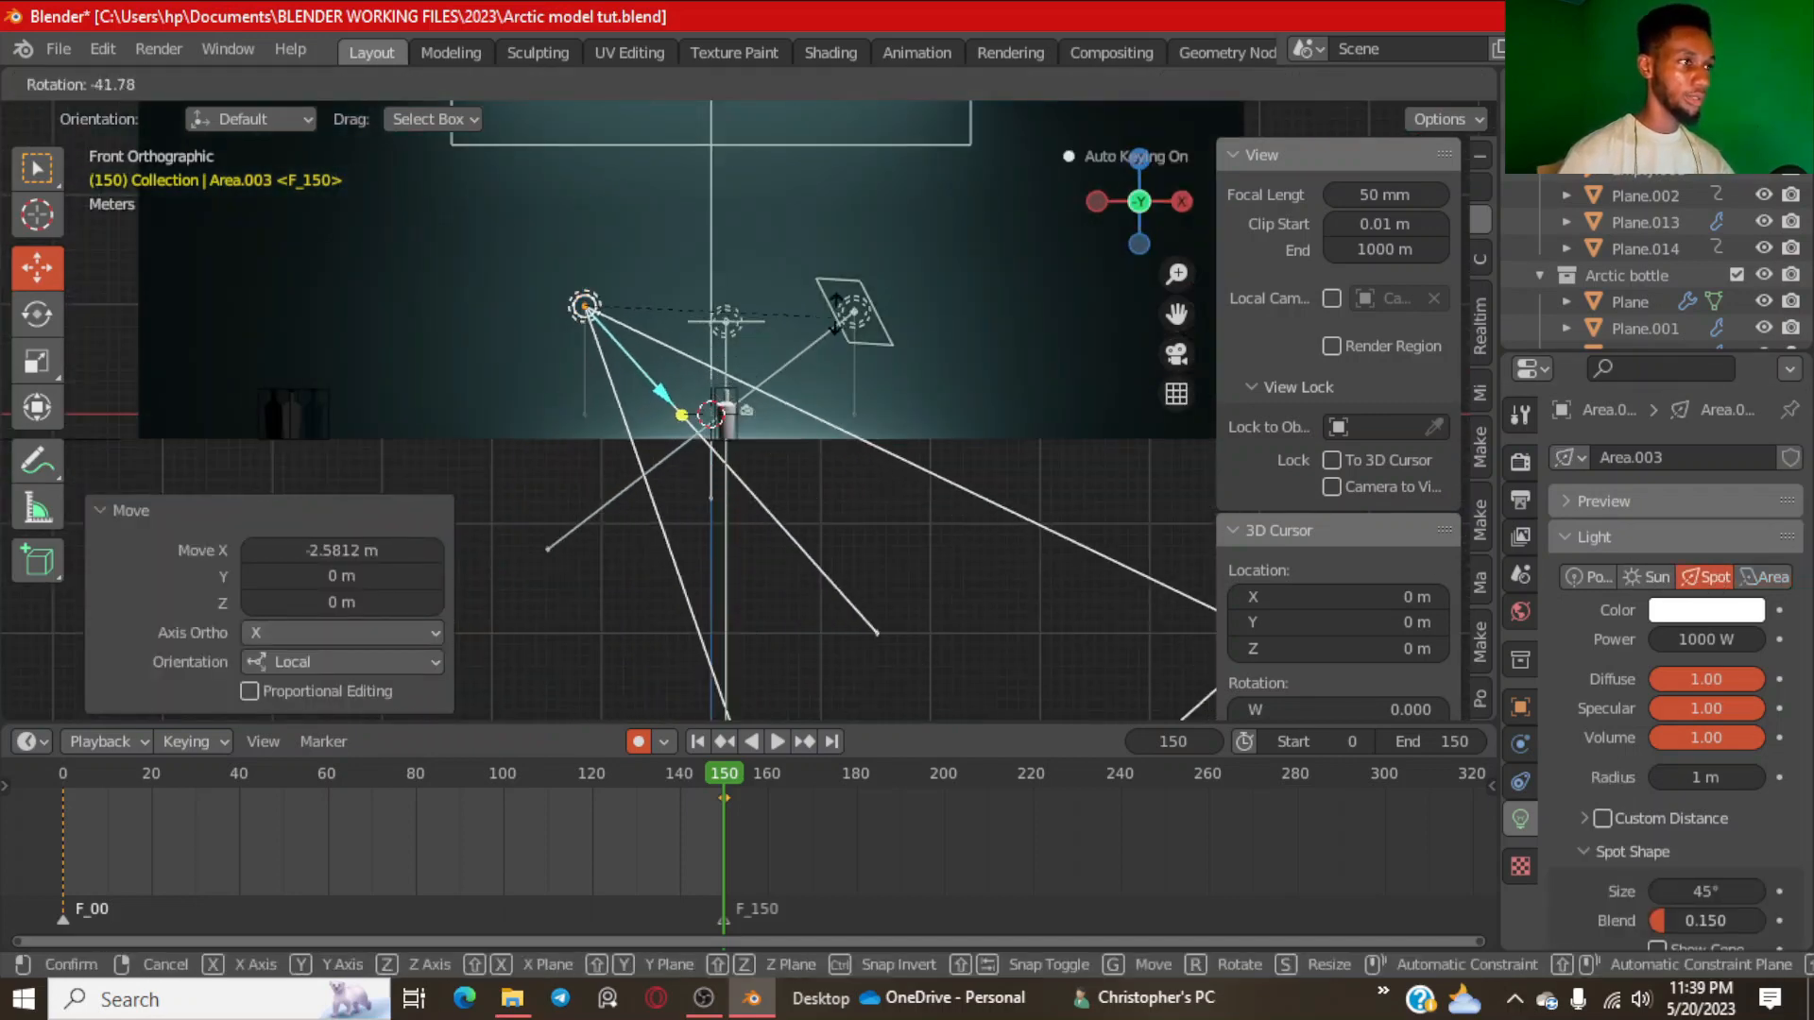
{"action": "left_click", "coordinate": [854, 277]}
{"action": "key", "text": "KP_7"}
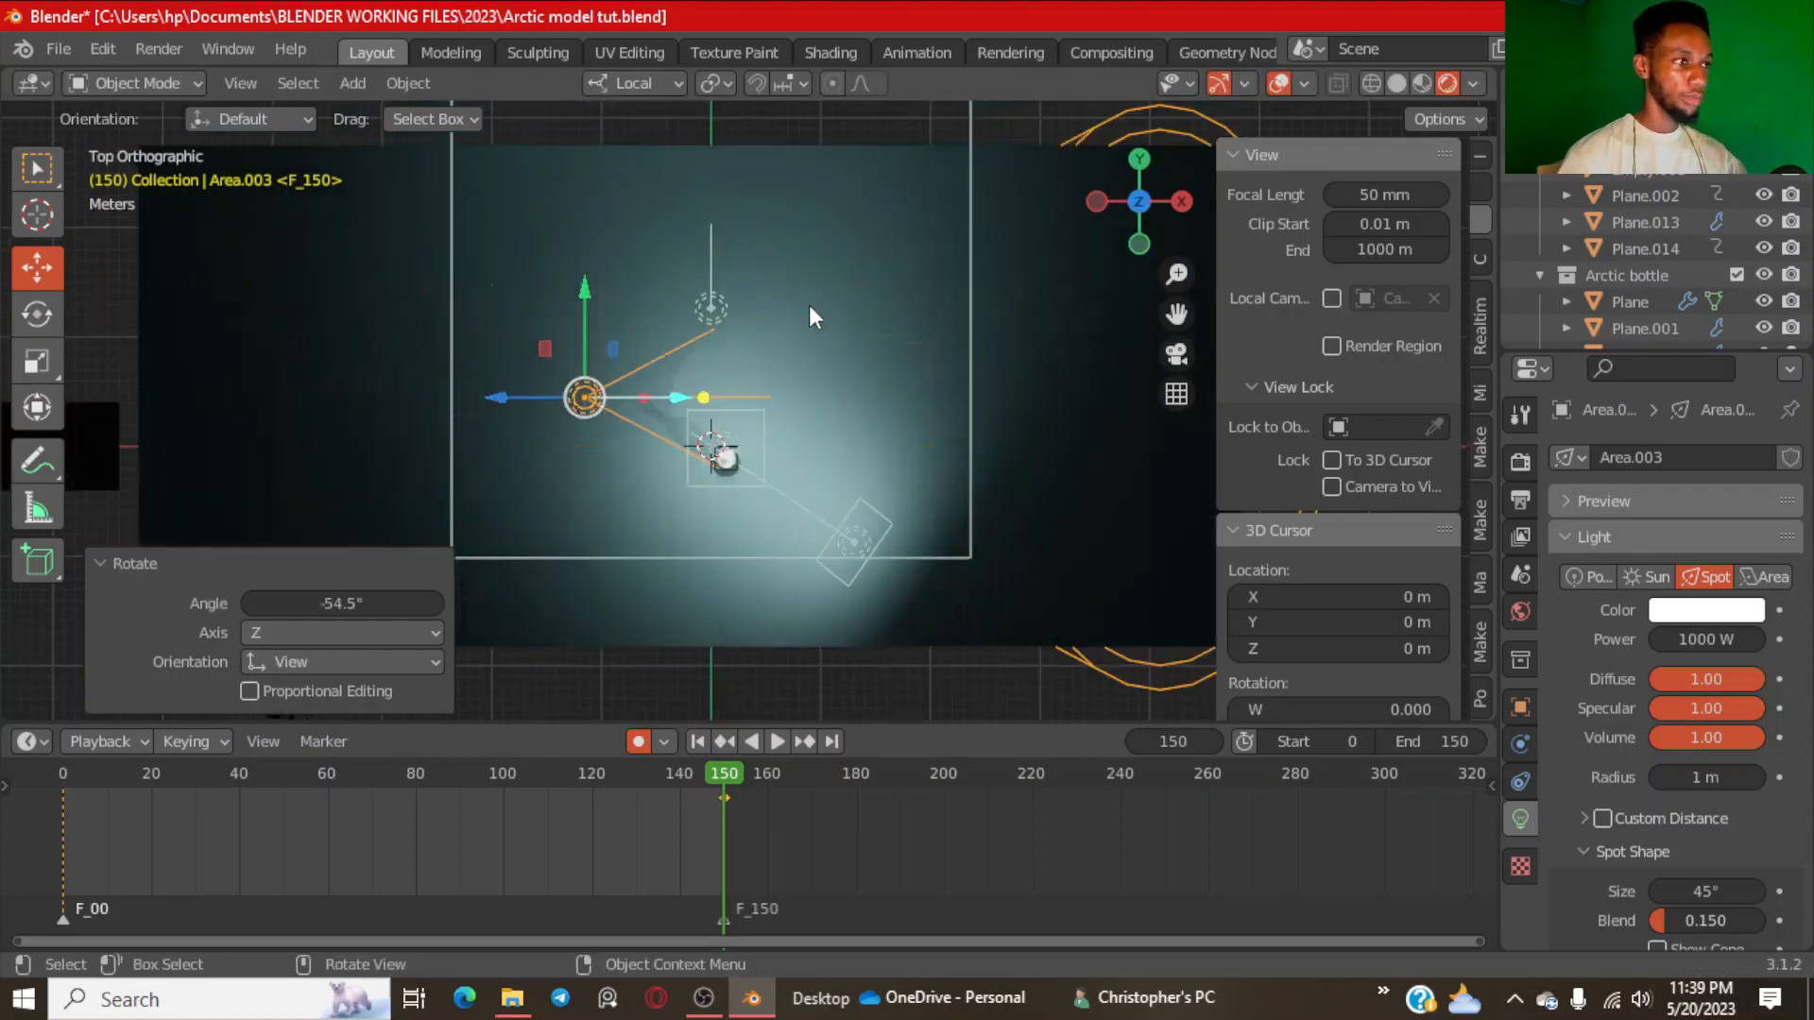
{"action": "key", "text": "r"}
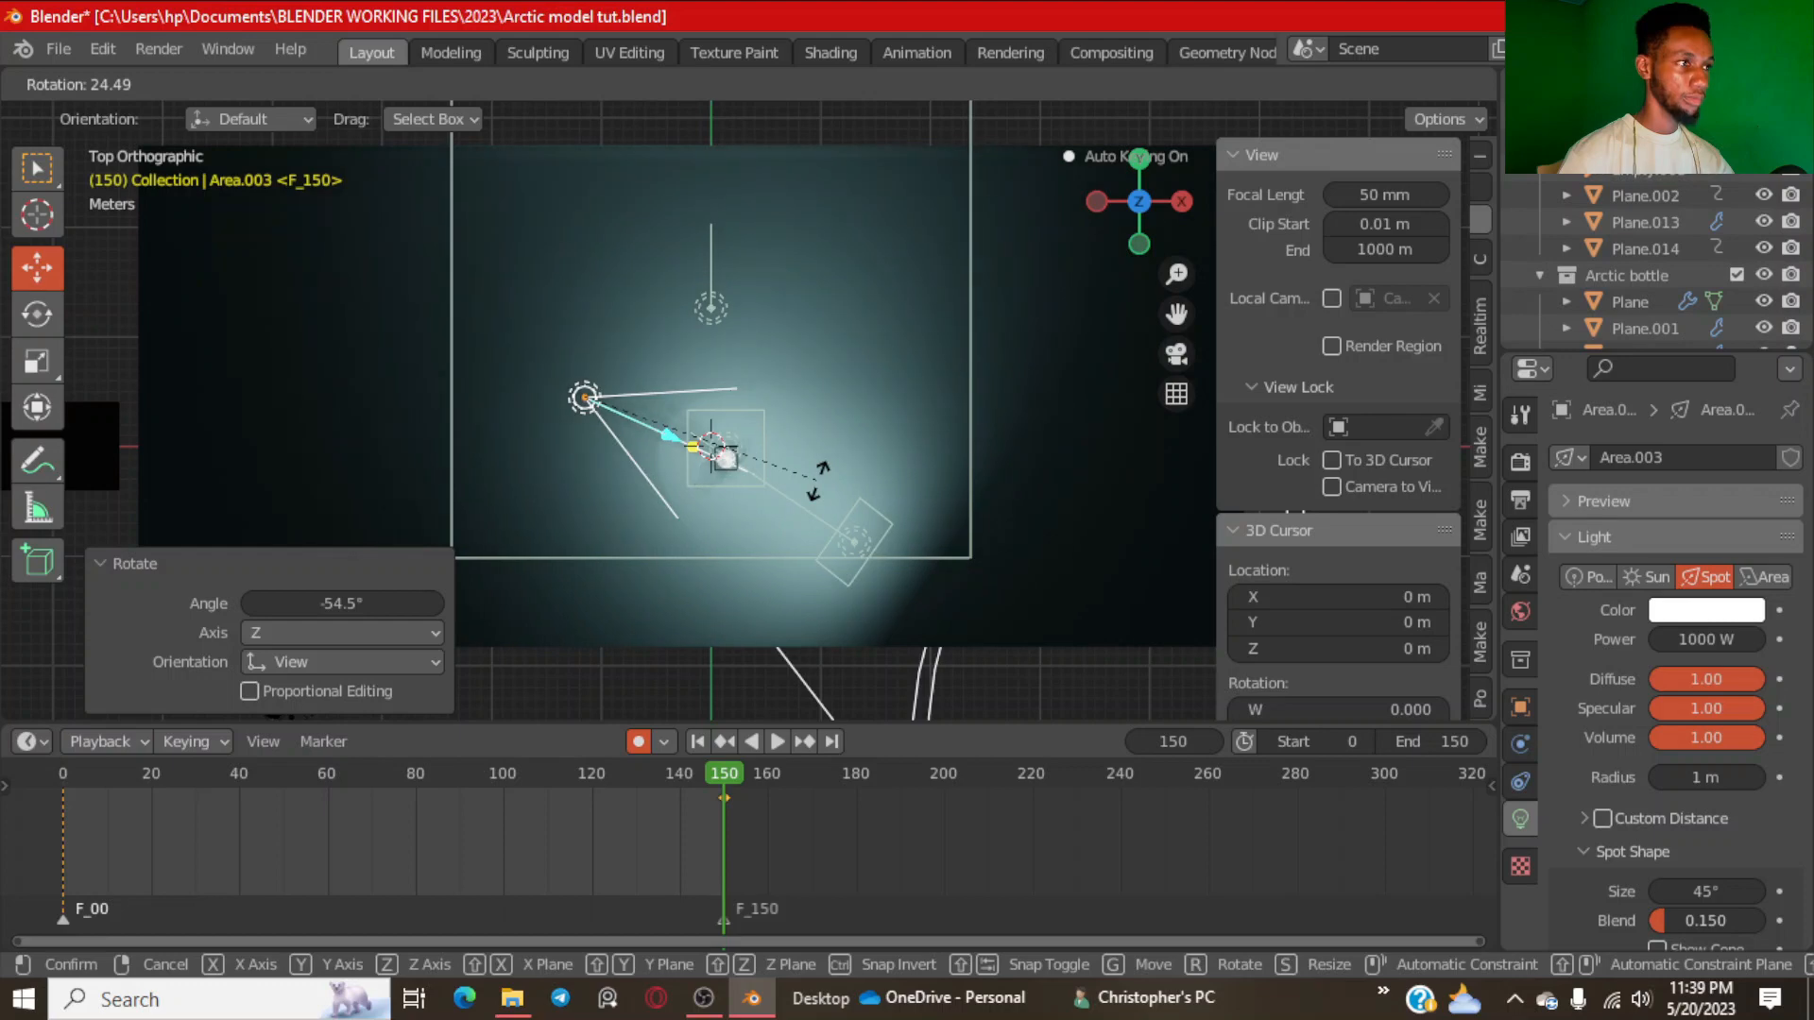
{"action": "left_click", "coordinate": [818, 477]}
Try a spot size of 8.3° and a power of 7000 W for the spotlight while viewing through the camera.
{"action": "key", "text": "KP_0"}
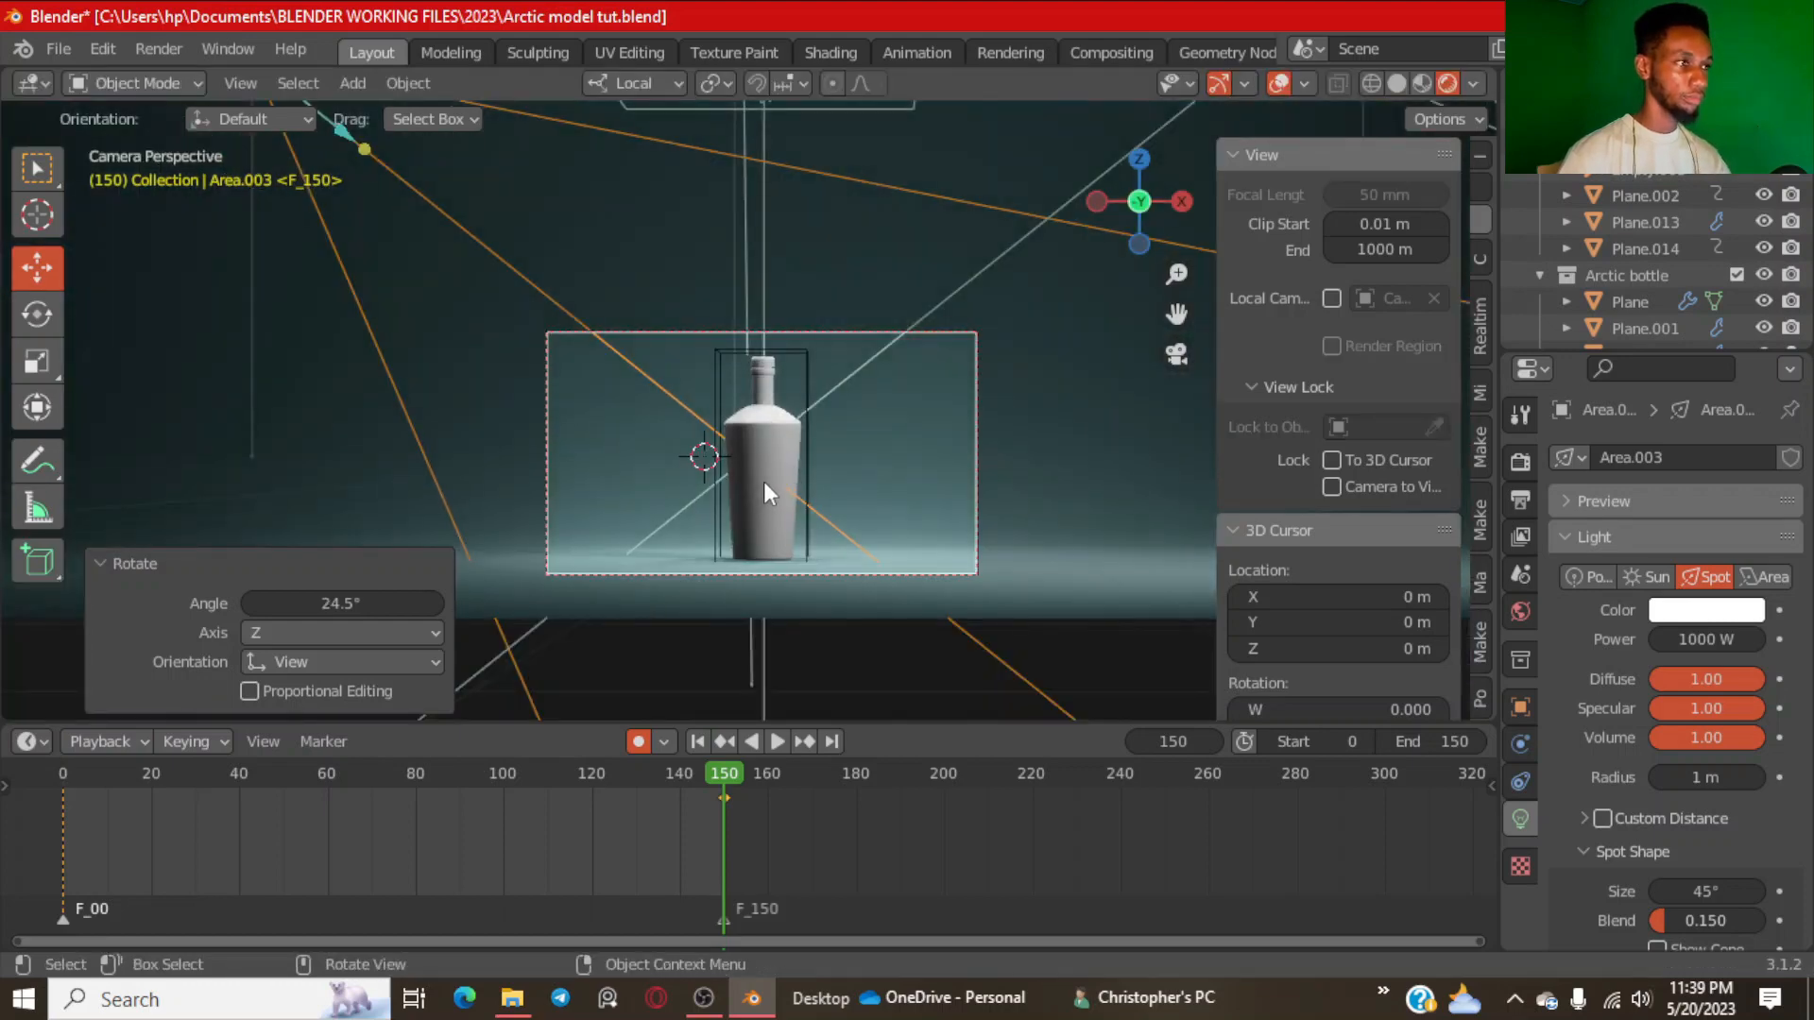
{"action": "scroll", "coordinate": [1596, 614], "scroll_direction": "down", "scroll_amount": 3}
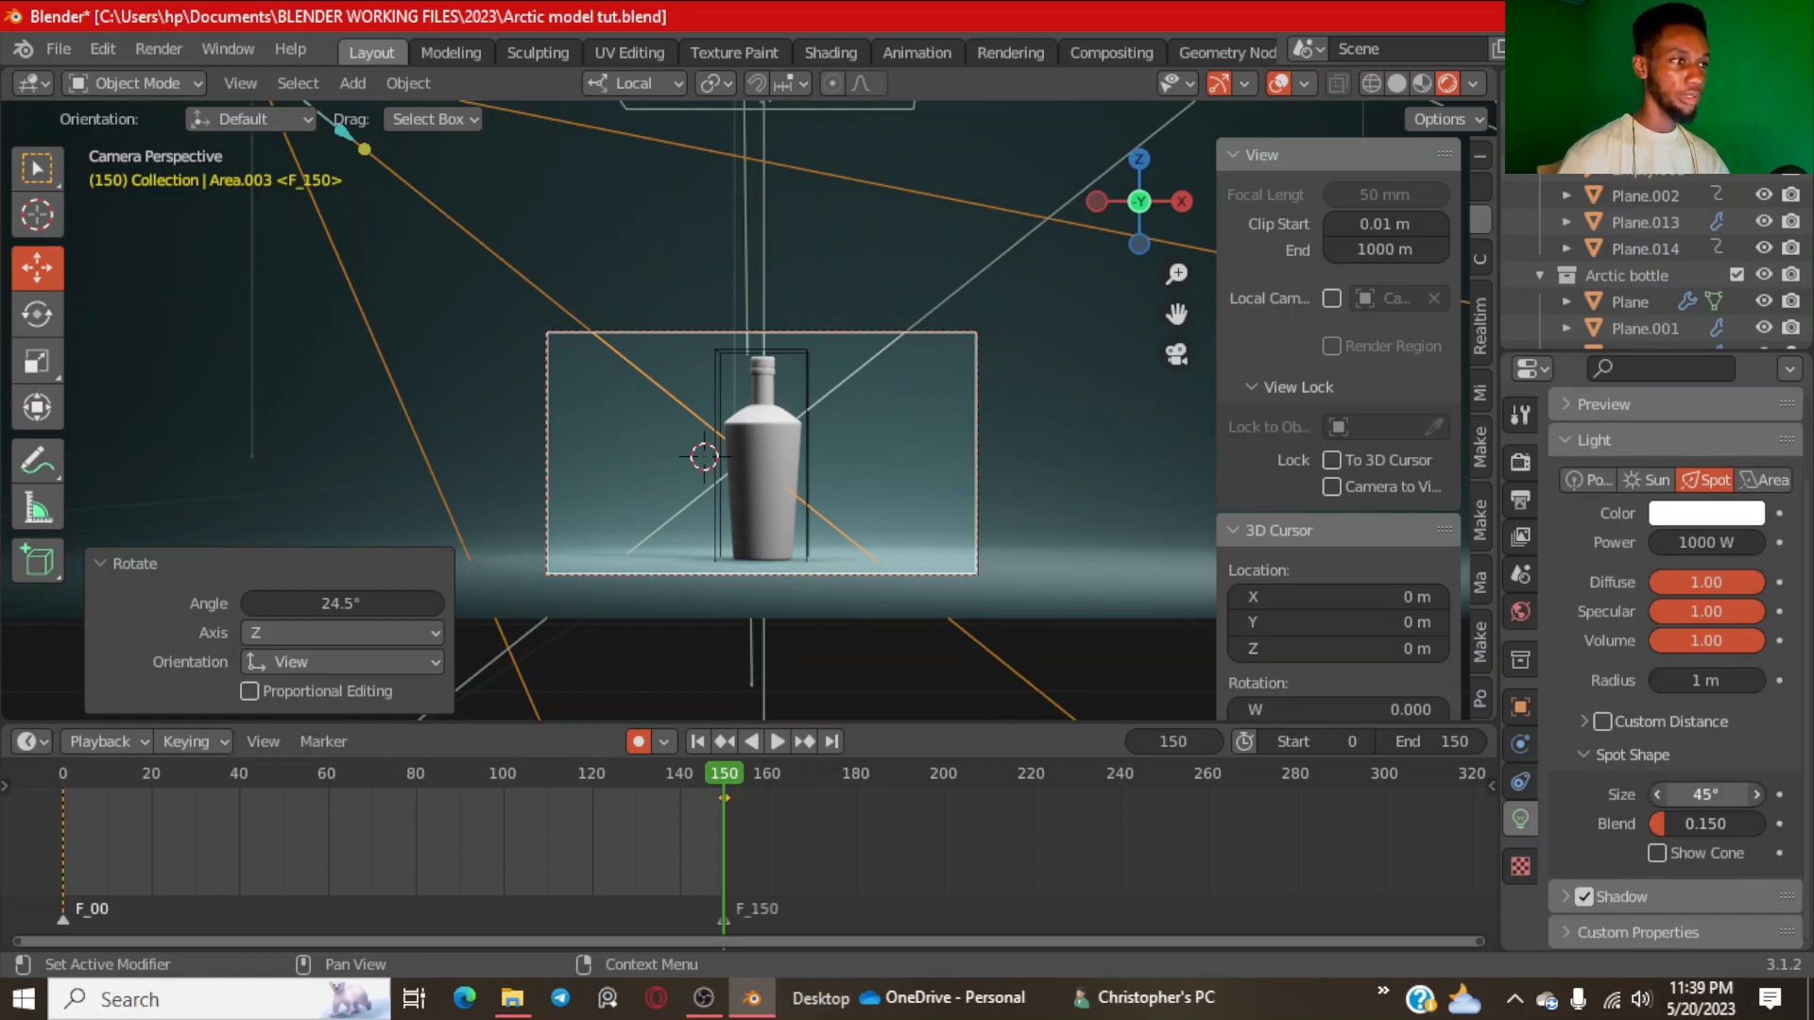
{"action": "left_click_drag", "start_coordinate": [1705, 793], "coordinate": [1566, 794]}
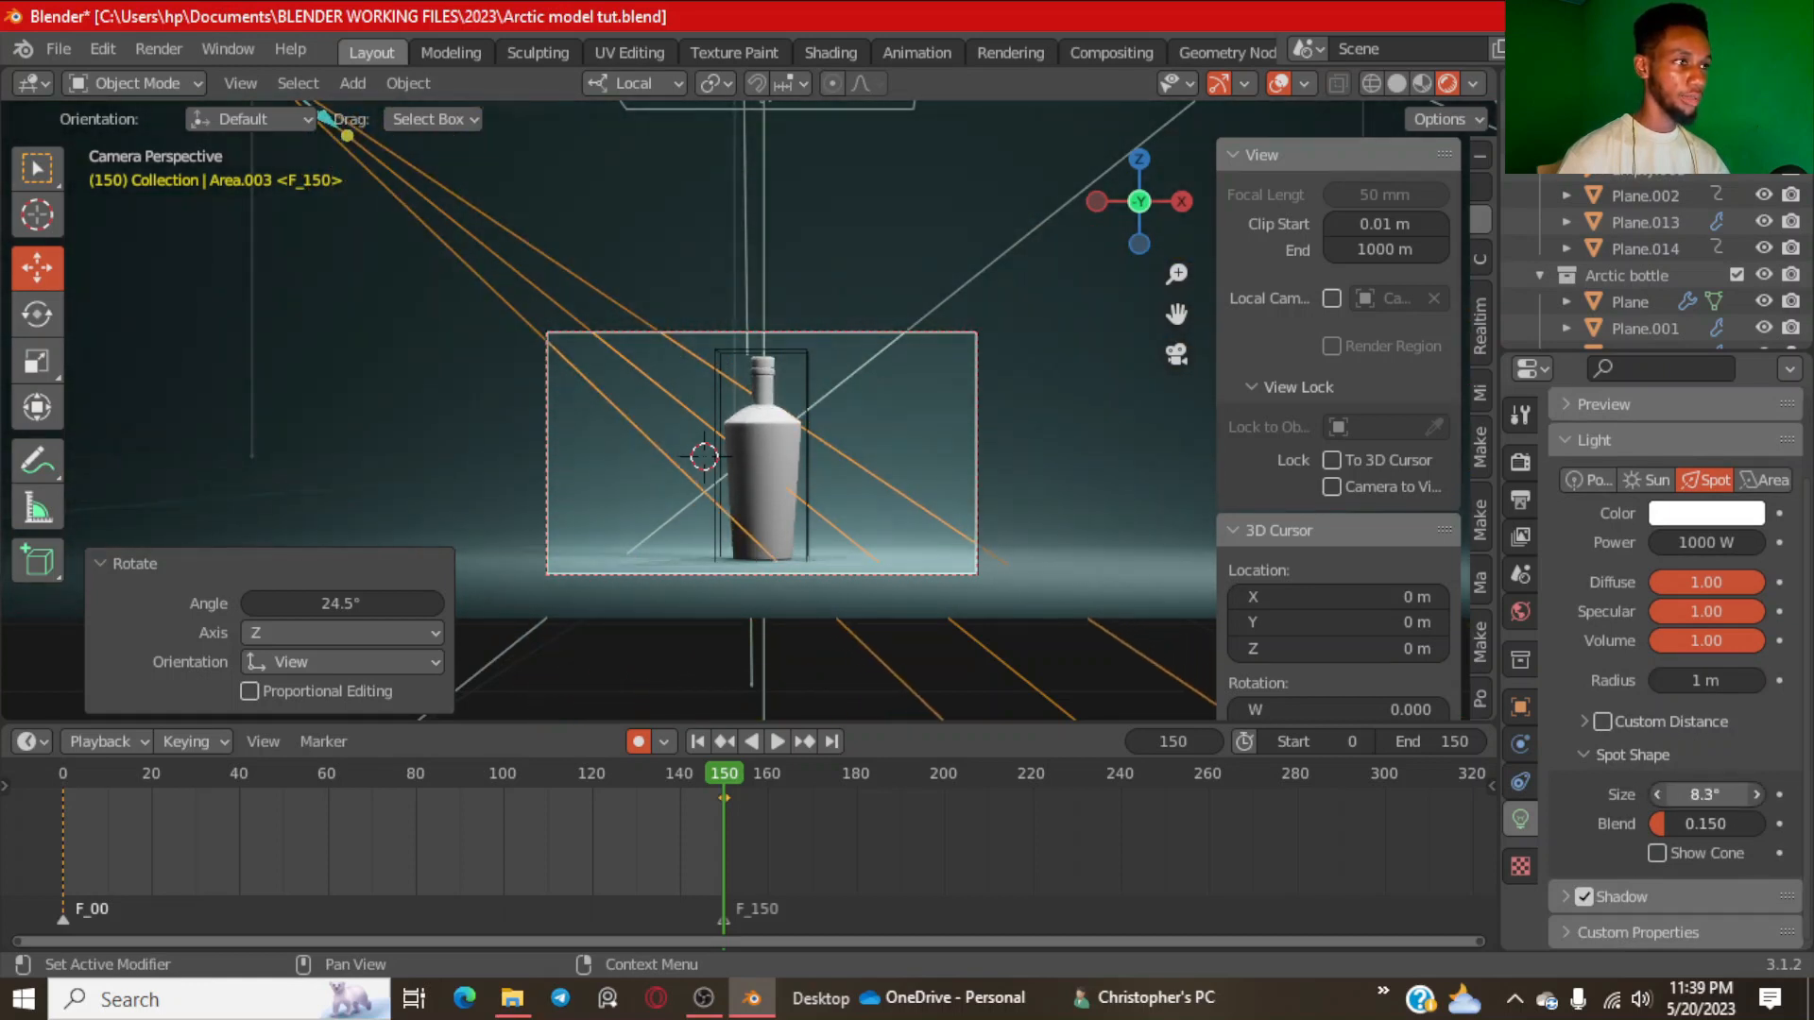
{"action": "left_click", "coordinate": [1718, 543]}
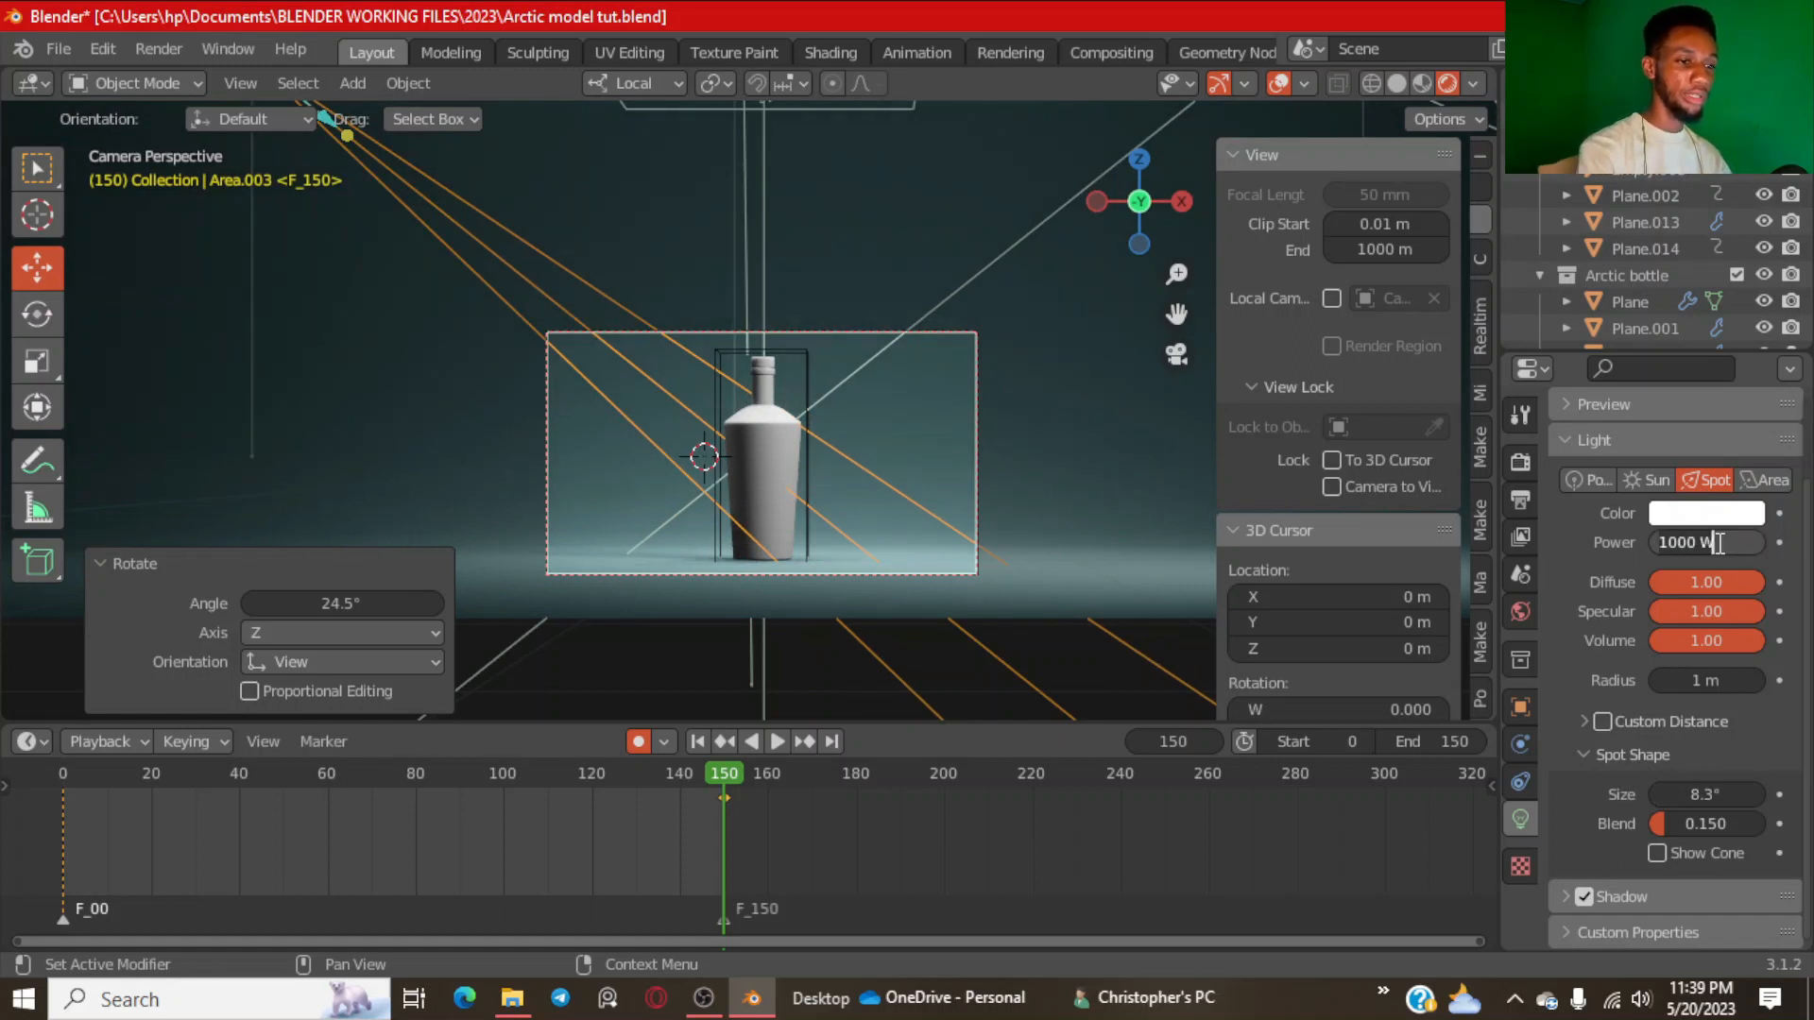
{"action": "key", "text": "ctrl+a"}
{"action": "type", "text": "7000"}
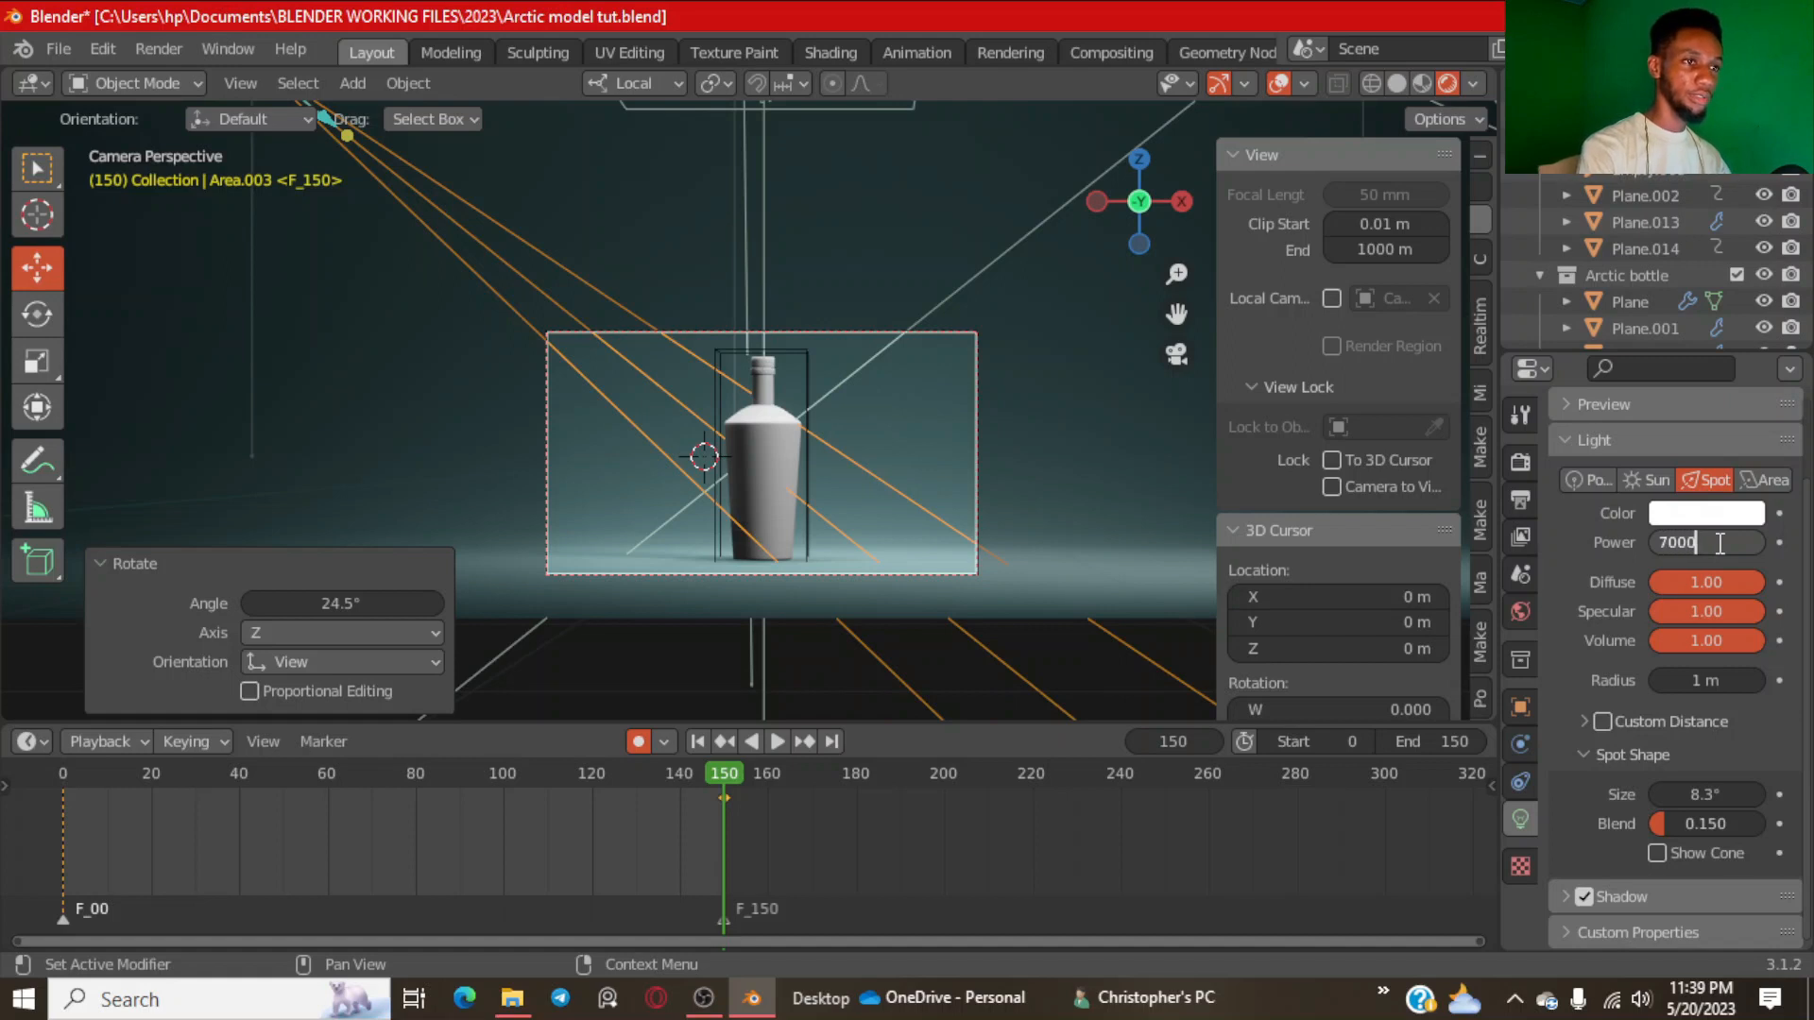
{"action": "key", "text": "Return"}
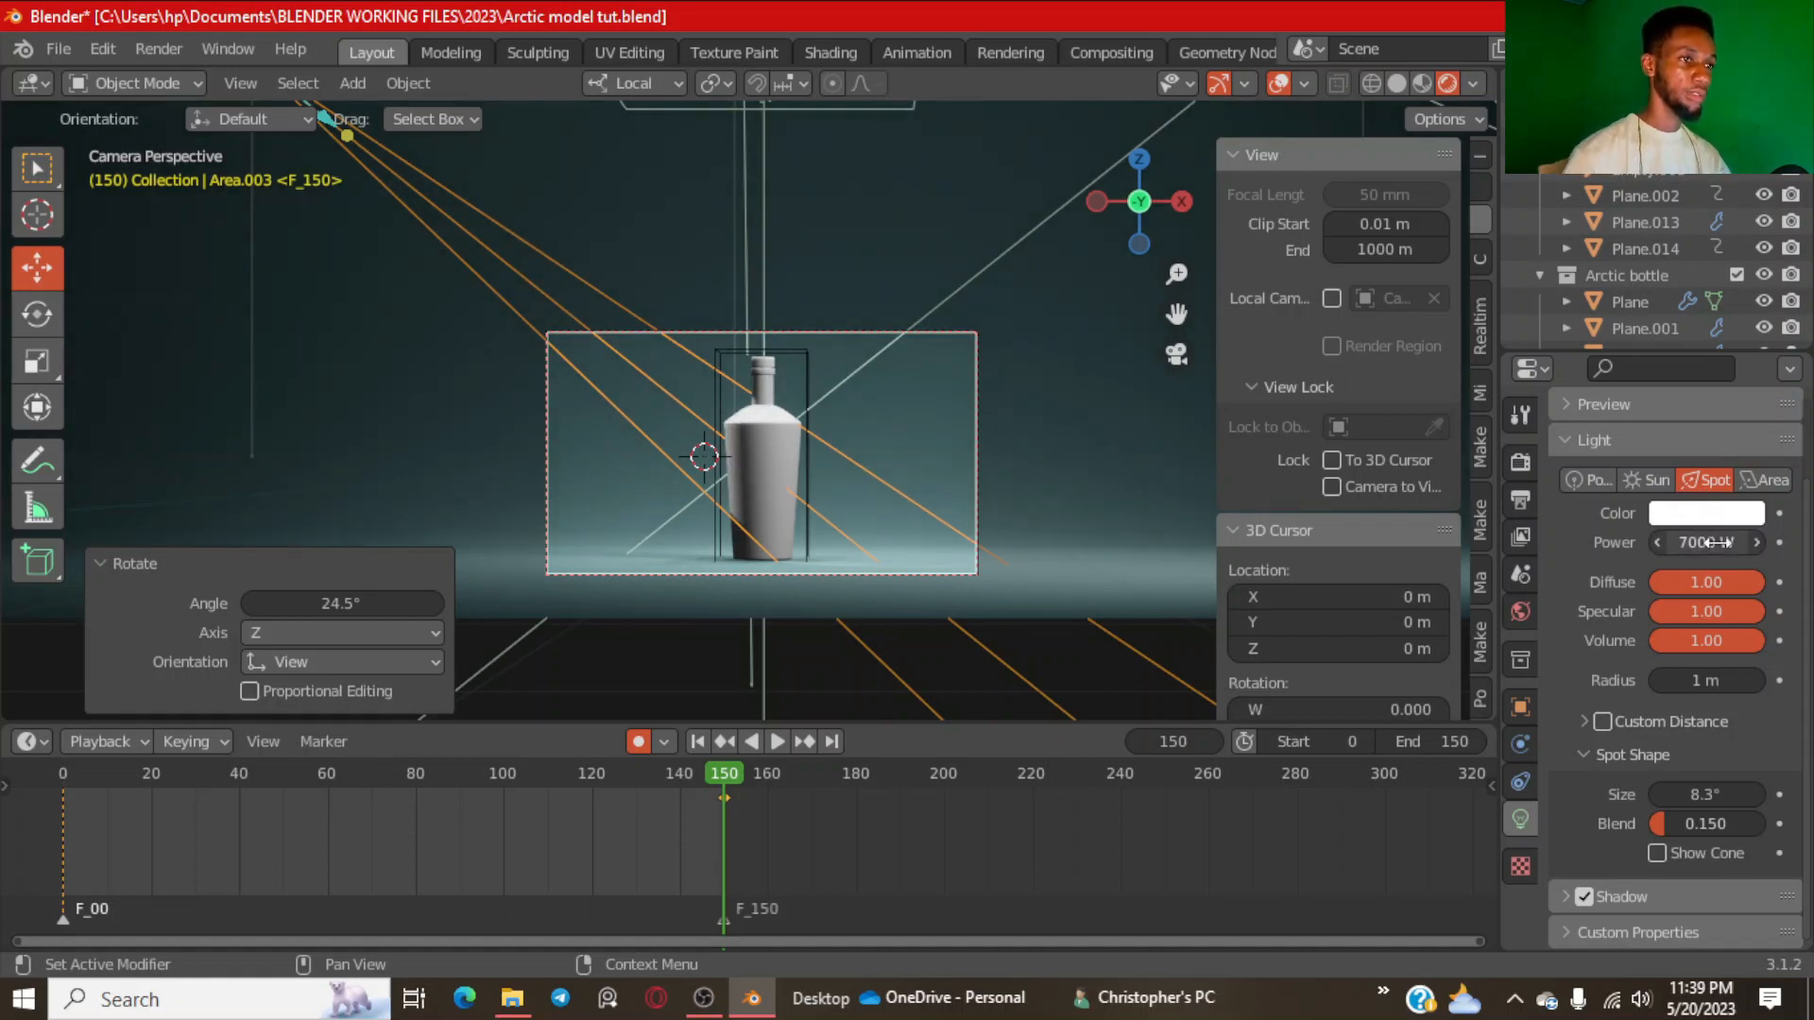
Set the spotlight's power to 10000 W.
{"action": "left_click", "coordinate": [1713, 543]}
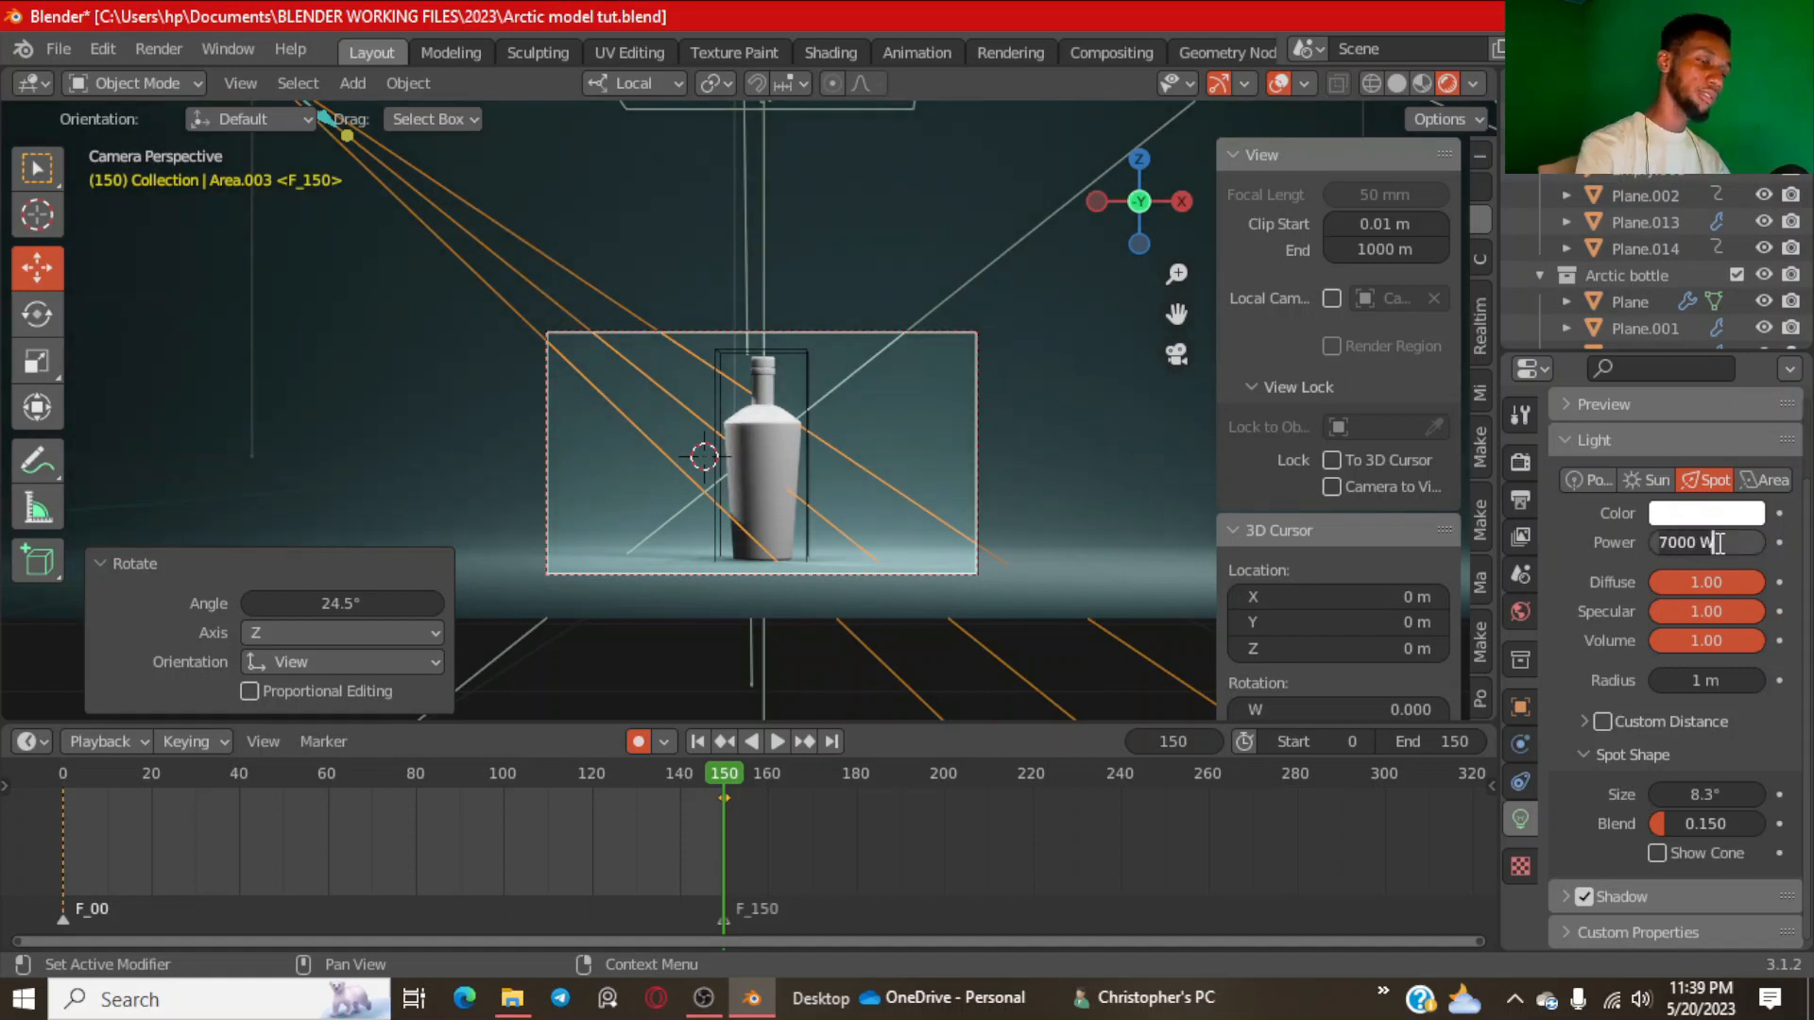
{"action": "key", "text": "ctrl+a"}
{"action": "type", "text": "10000"}
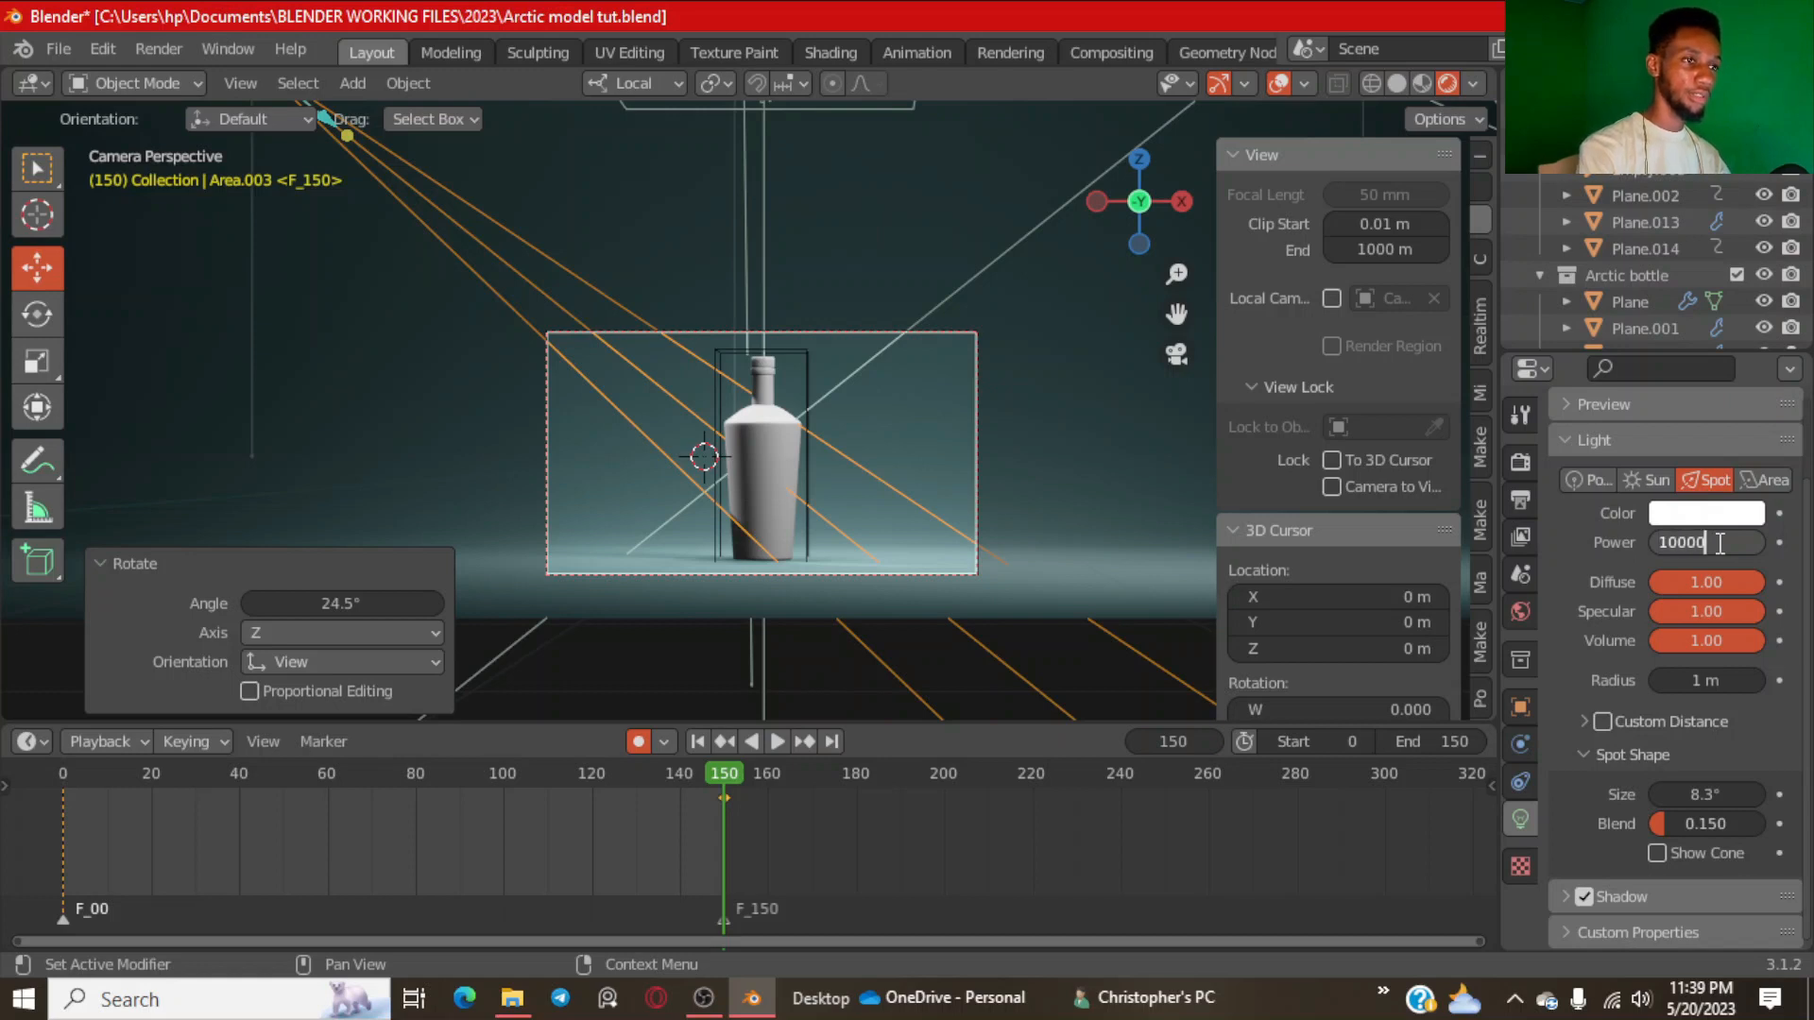
{"action": "key", "text": "Return"}
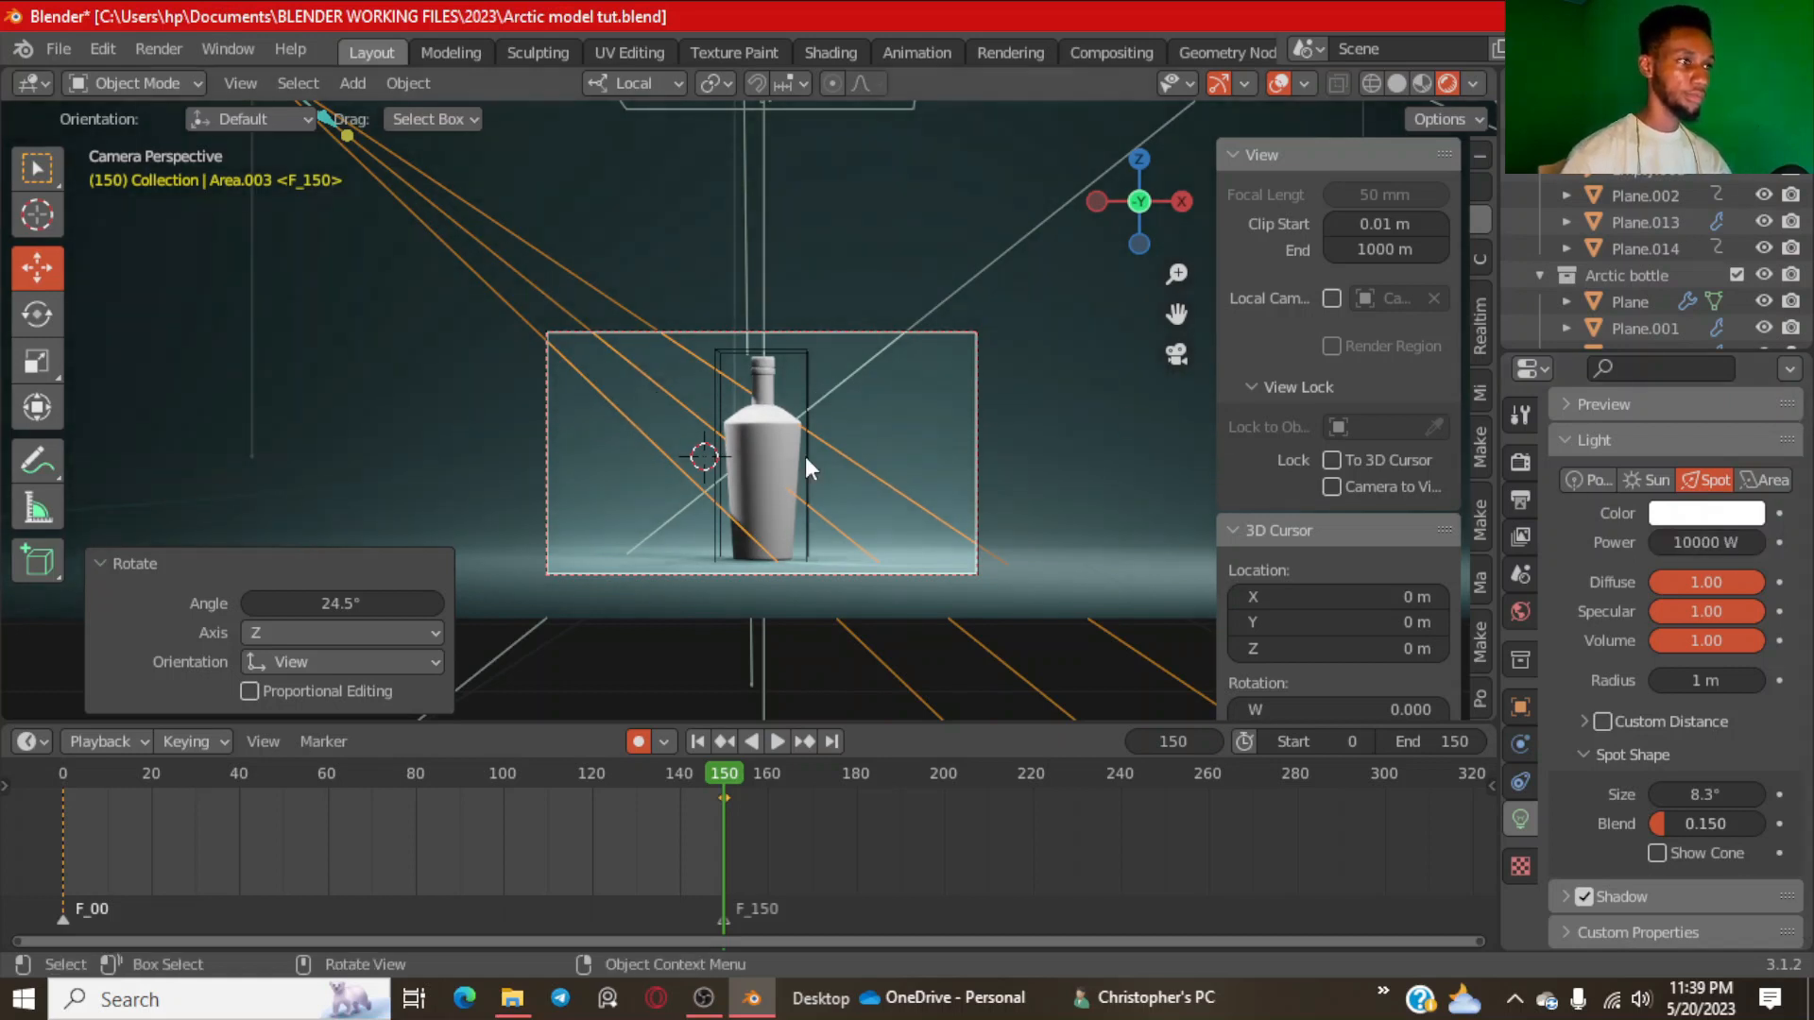
Widen the spotlight's cone size to 13° and tint its light pale cyan.
{"action": "scroll", "coordinate": [768, 477], "scroll_direction": "up", "scroll_amount": 3}
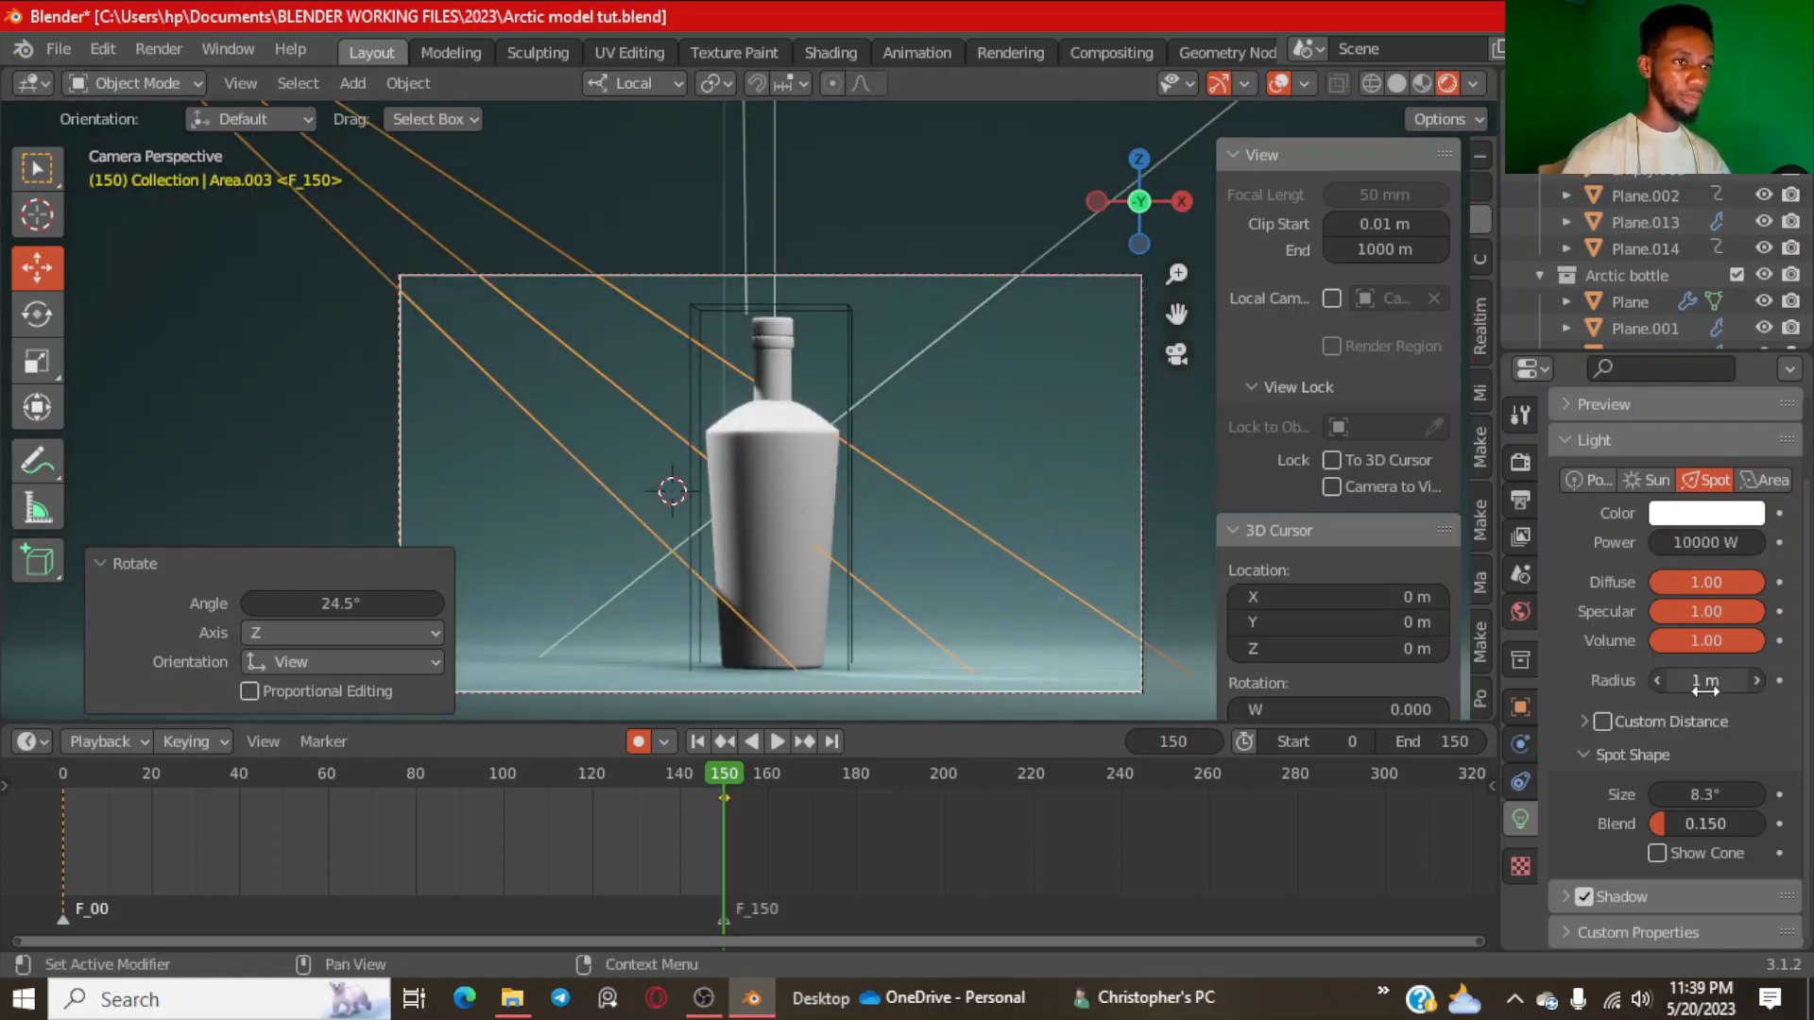
{"action": "left_click_drag", "start_coordinate": [1705, 794], "coordinate": [1780, 793]}
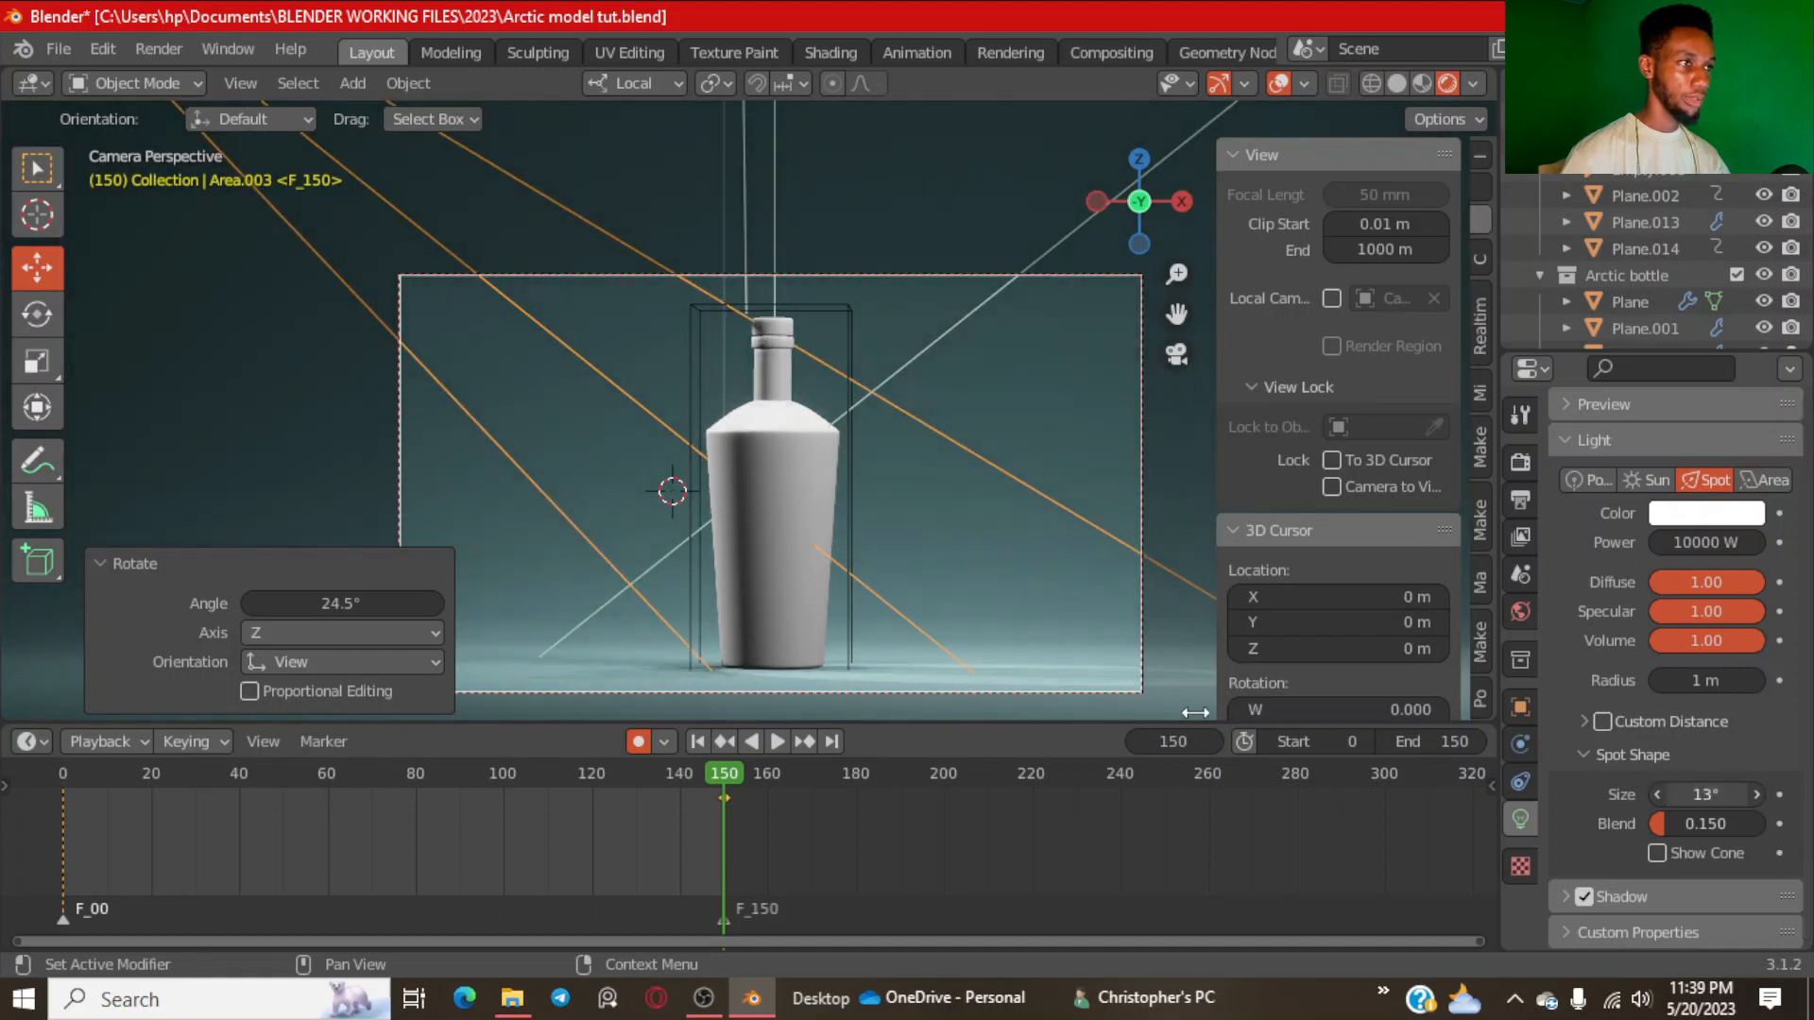
{"action": "left_click", "coordinate": [1712, 516]}
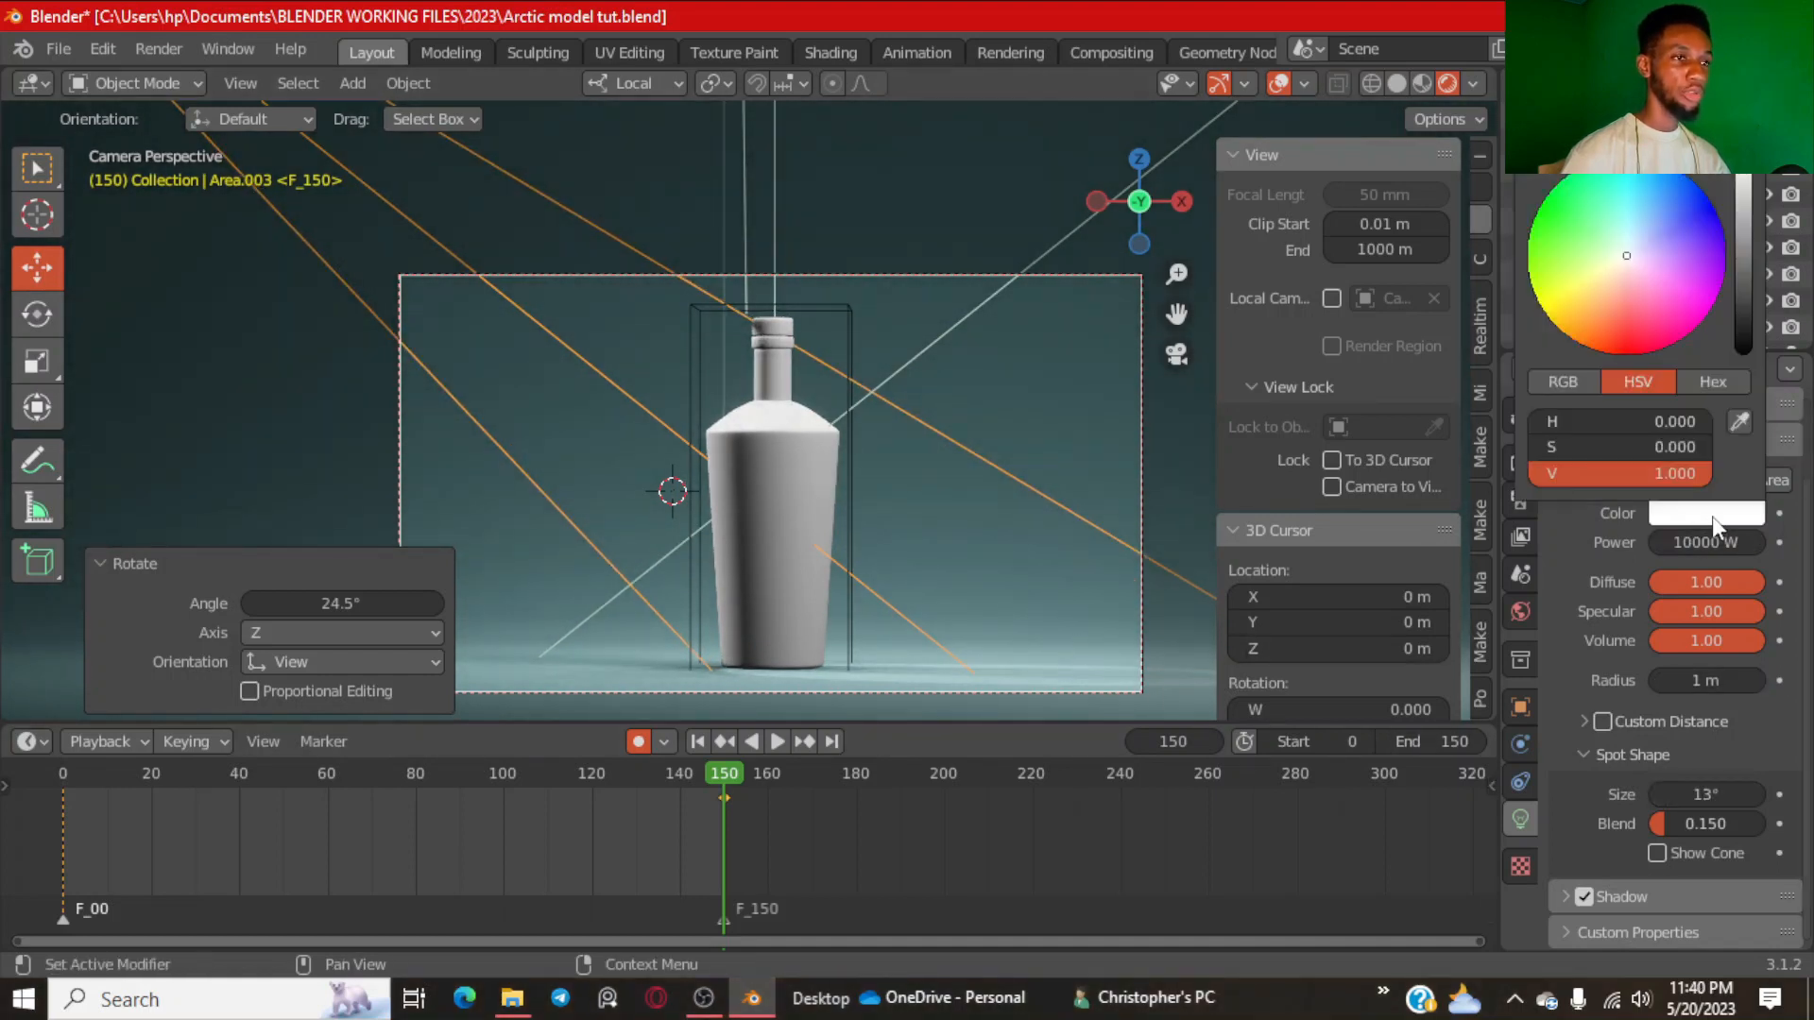
{"action": "left_click", "coordinate": [1632, 226]}
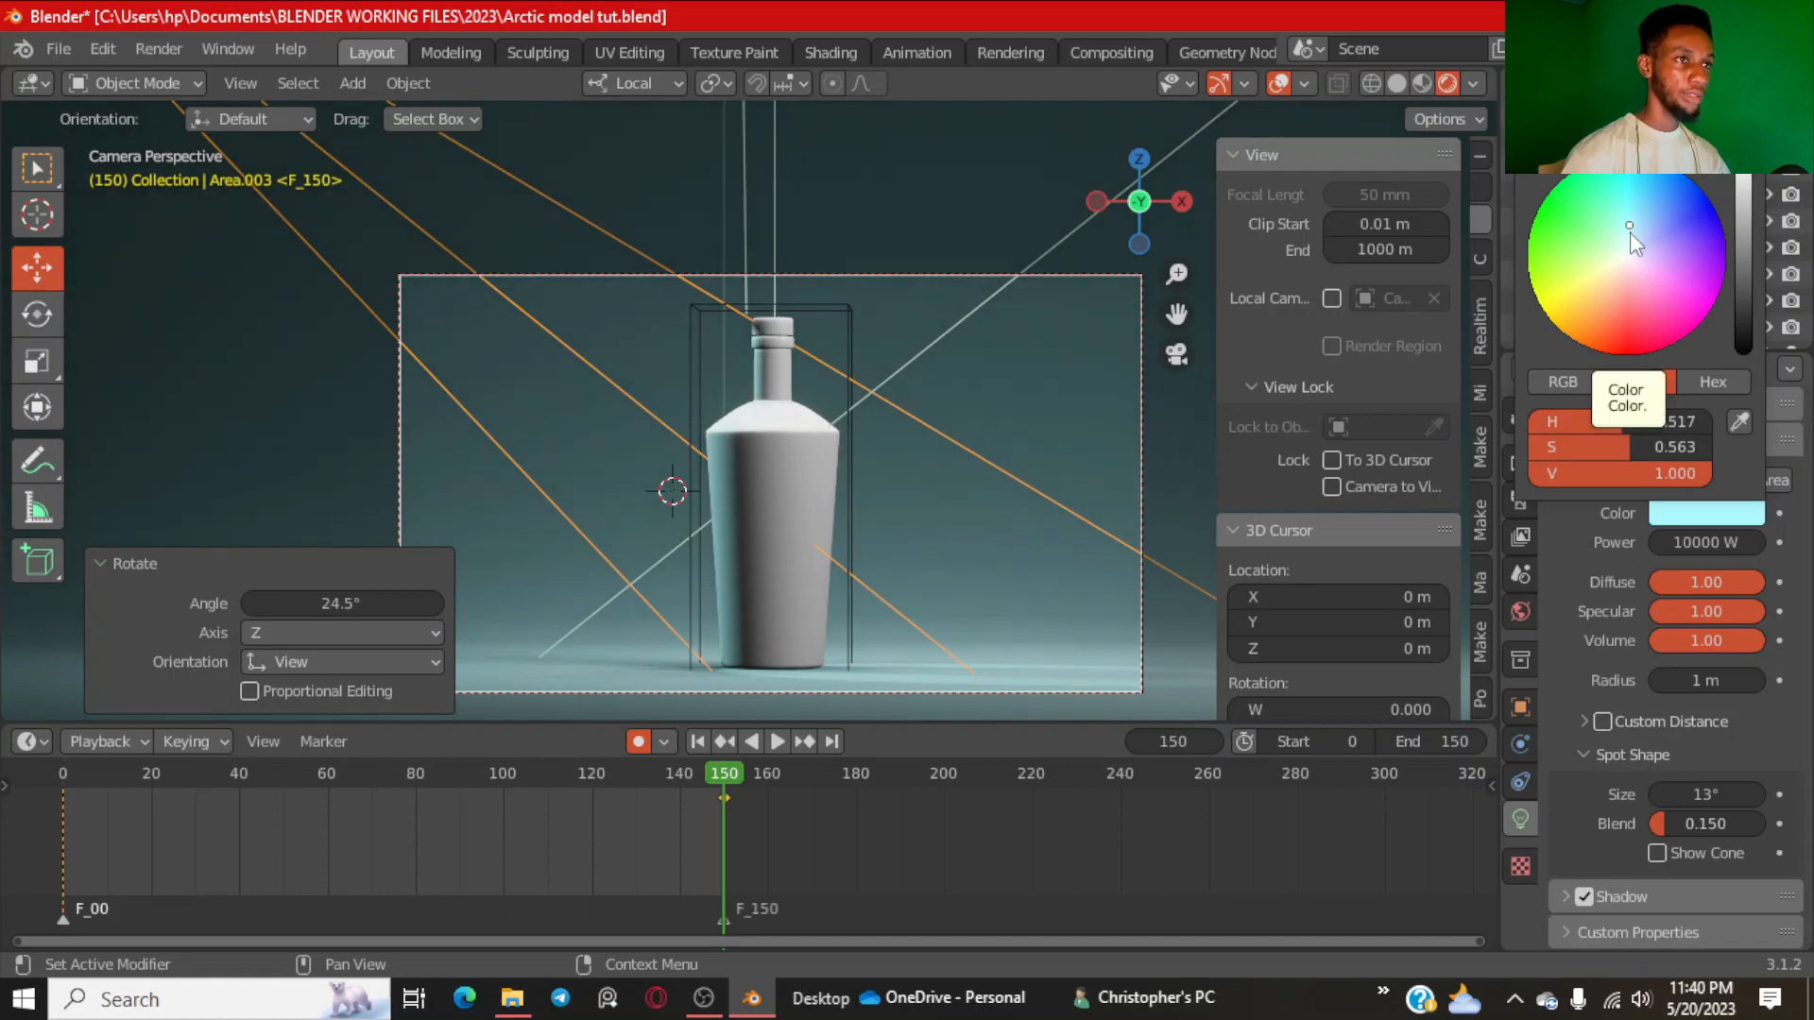
{"action": "left_click", "coordinate": [1629, 233]}
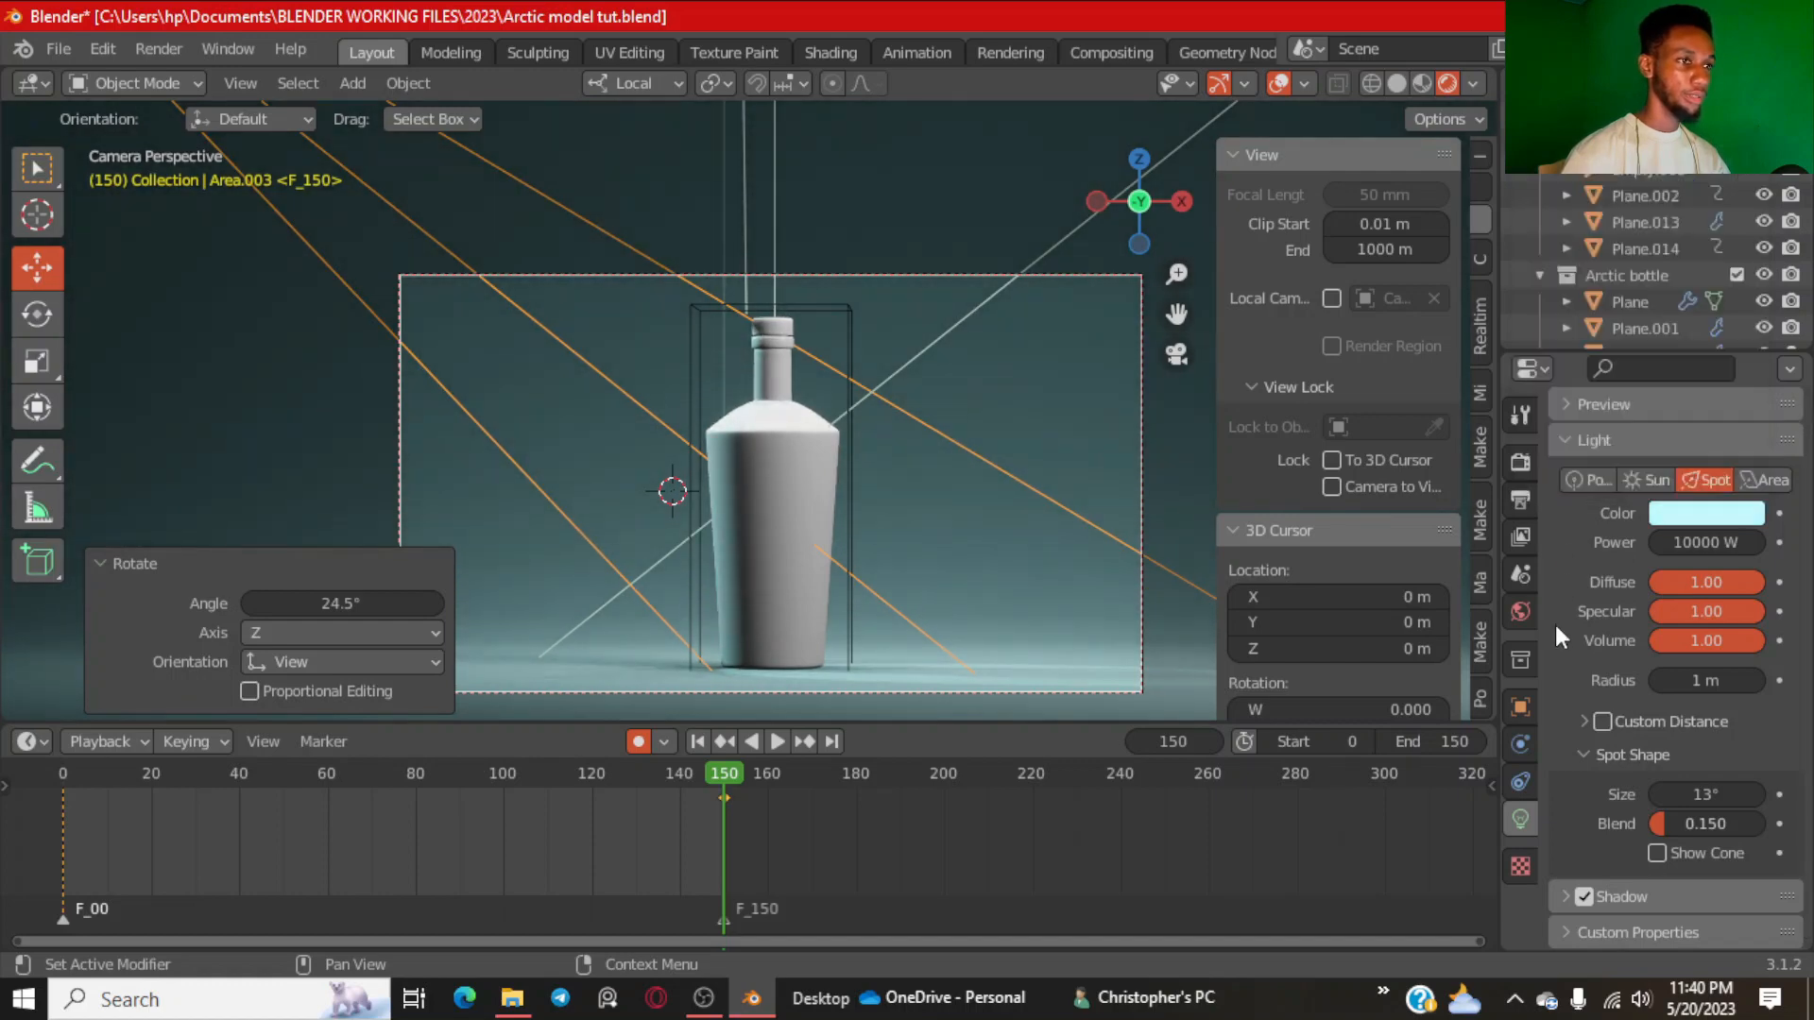
{"action": "middle_click_drag", "start_coordinate": [669, 453], "coordinate": [815, 427]}
{"action": "key", "text": "KP_0"}
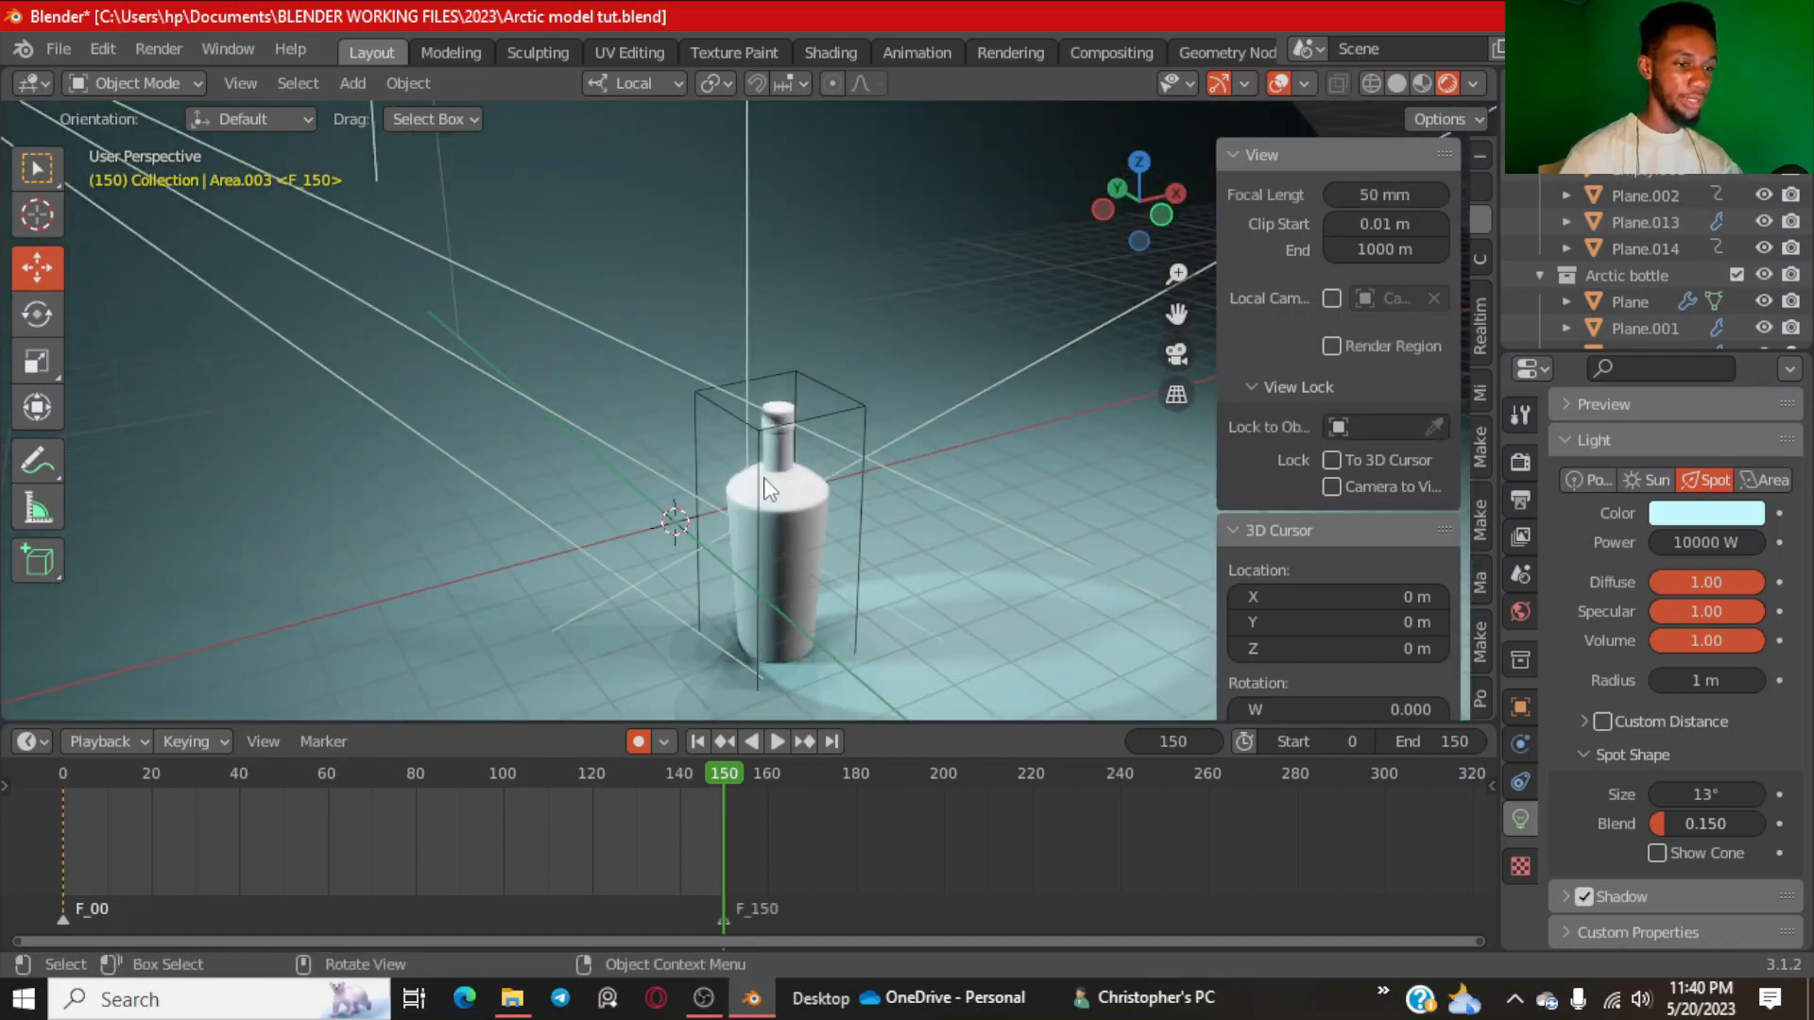
{"action": "scroll", "coordinate": [727, 434], "scroll_direction": "up", "scroll_amount": 1}
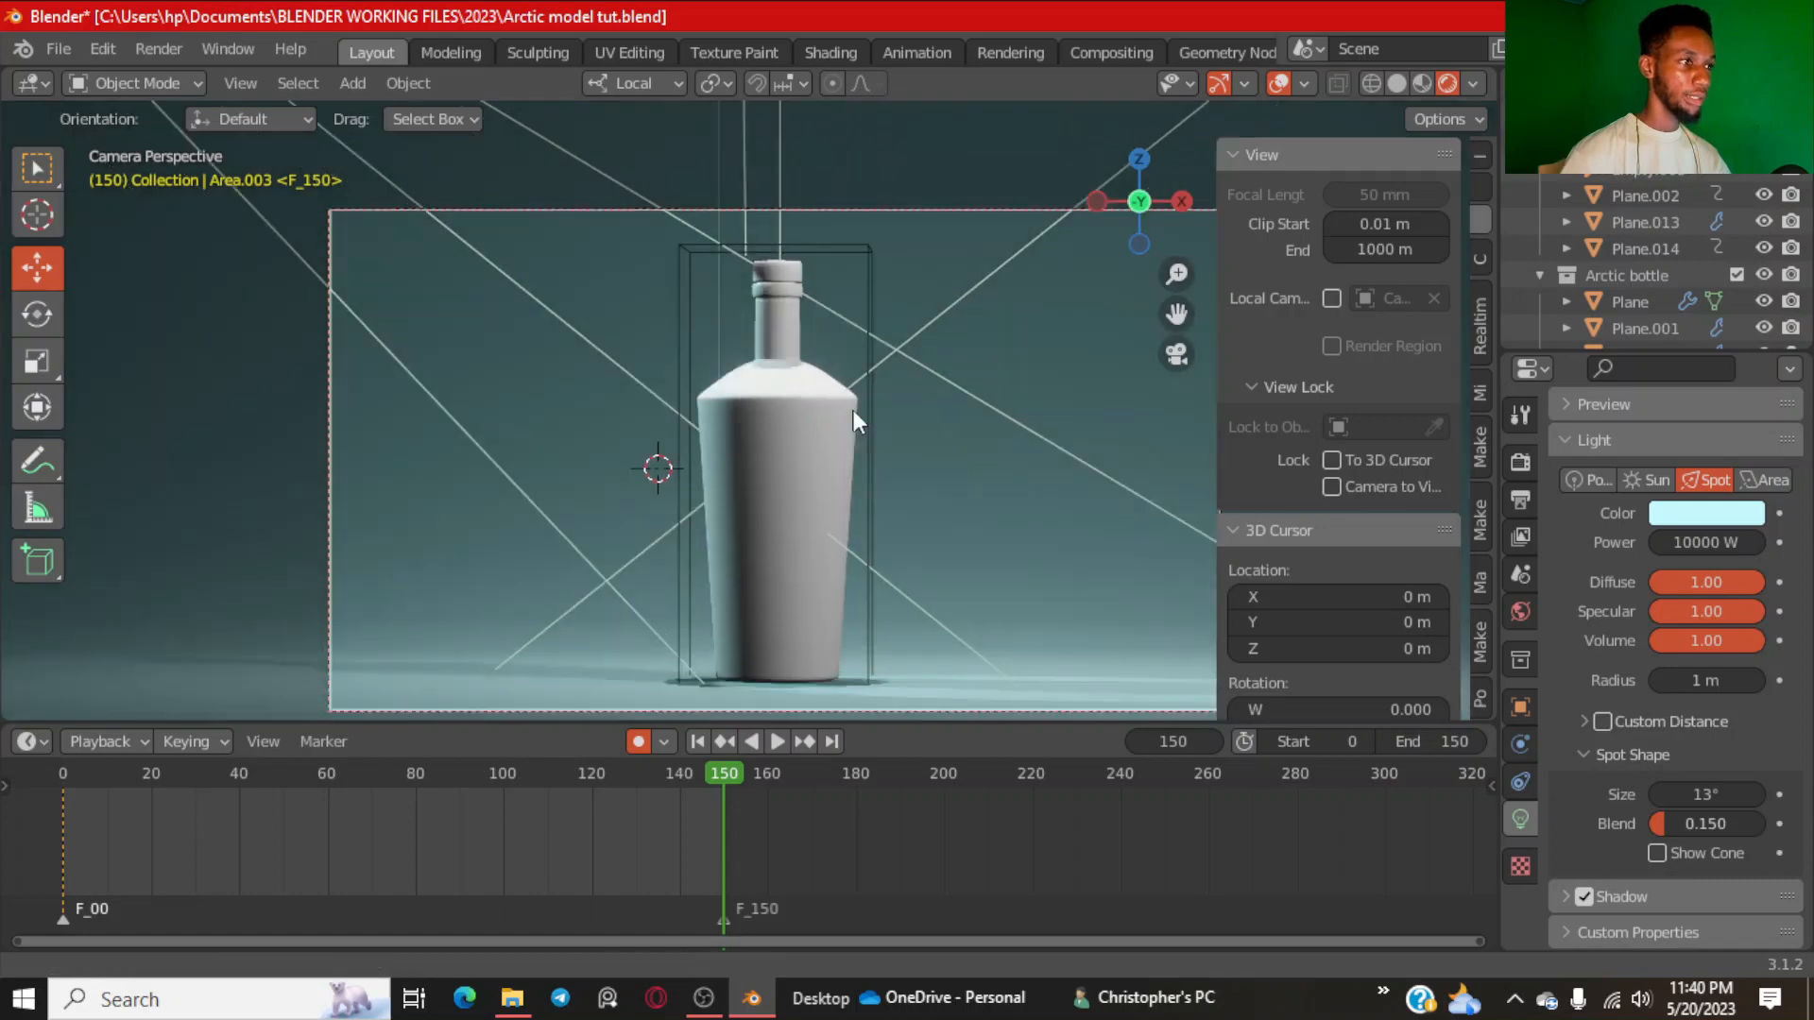
{"action": "scroll", "coordinate": [853, 410], "scroll_direction": "down", "scroll_amount": 2}
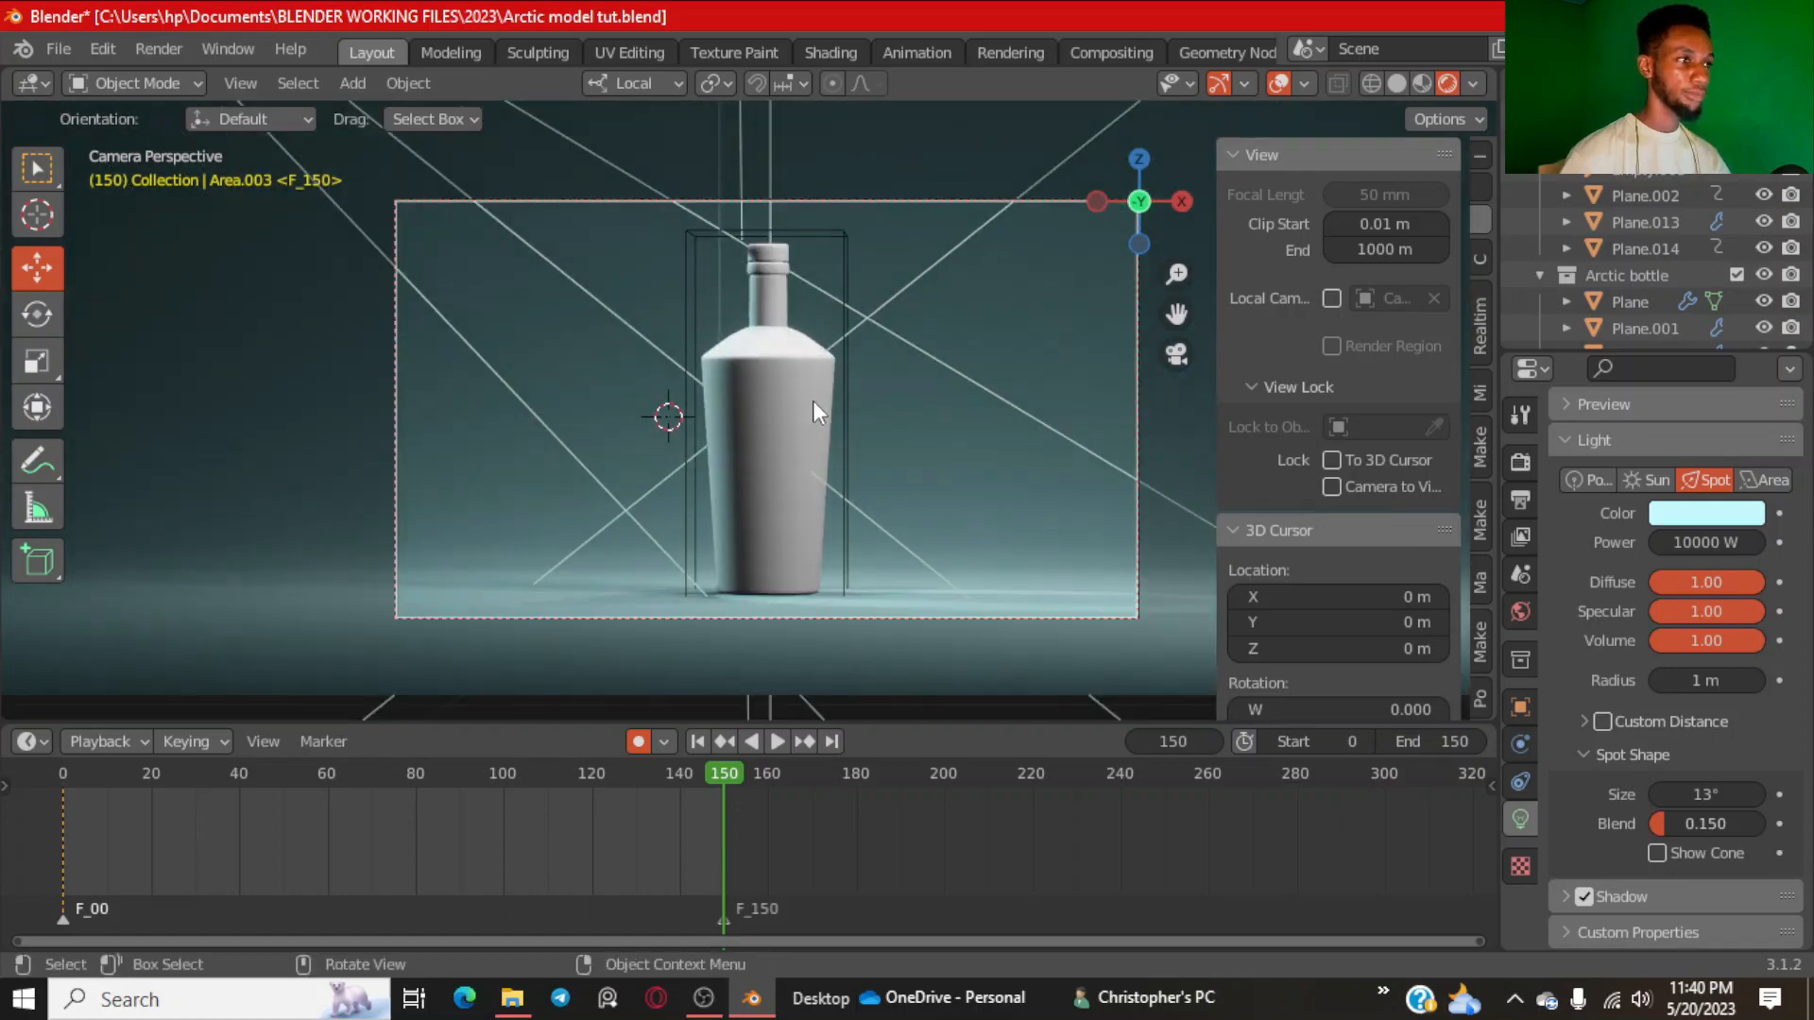
Duplicate the overhead area light and move the copy -7.3155 m in X and -12.529 m in Y, in front of the bottle.
{"action": "mouse_move", "coordinate": [819, 399]}
{"action": "middle_mouse_down"}
{"action": "mouse_move", "coordinate": [779, 391]}
{"action": "mouse_move", "coordinate": [945, 472]}
{"action": "mouse_move", "coordinate": [730, 368]}
{"action": "mouse_move", "coordinate": [844, 402]}
{"action": "middle_mouse_up"}
{"action": "left_click", "coordinate": [783, 357]}
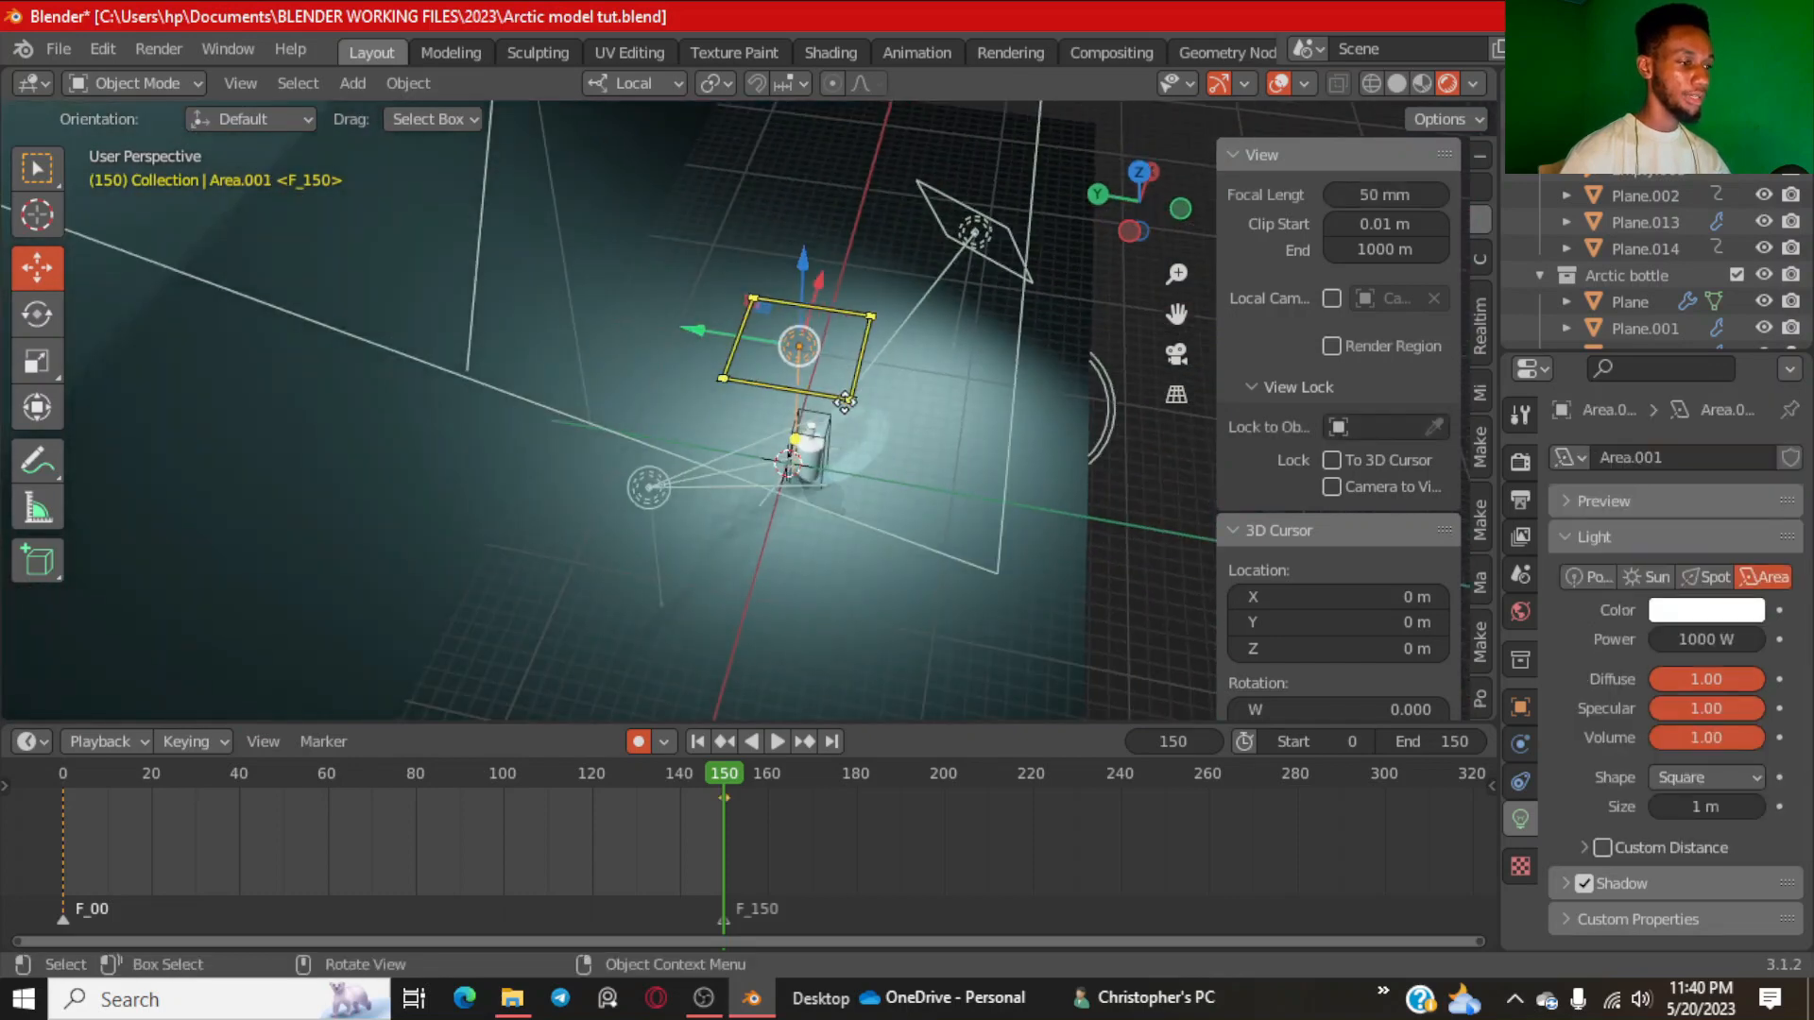
{"action": "key", "text": "KP_1"}
{"action": "key", "text": "KP_7"}
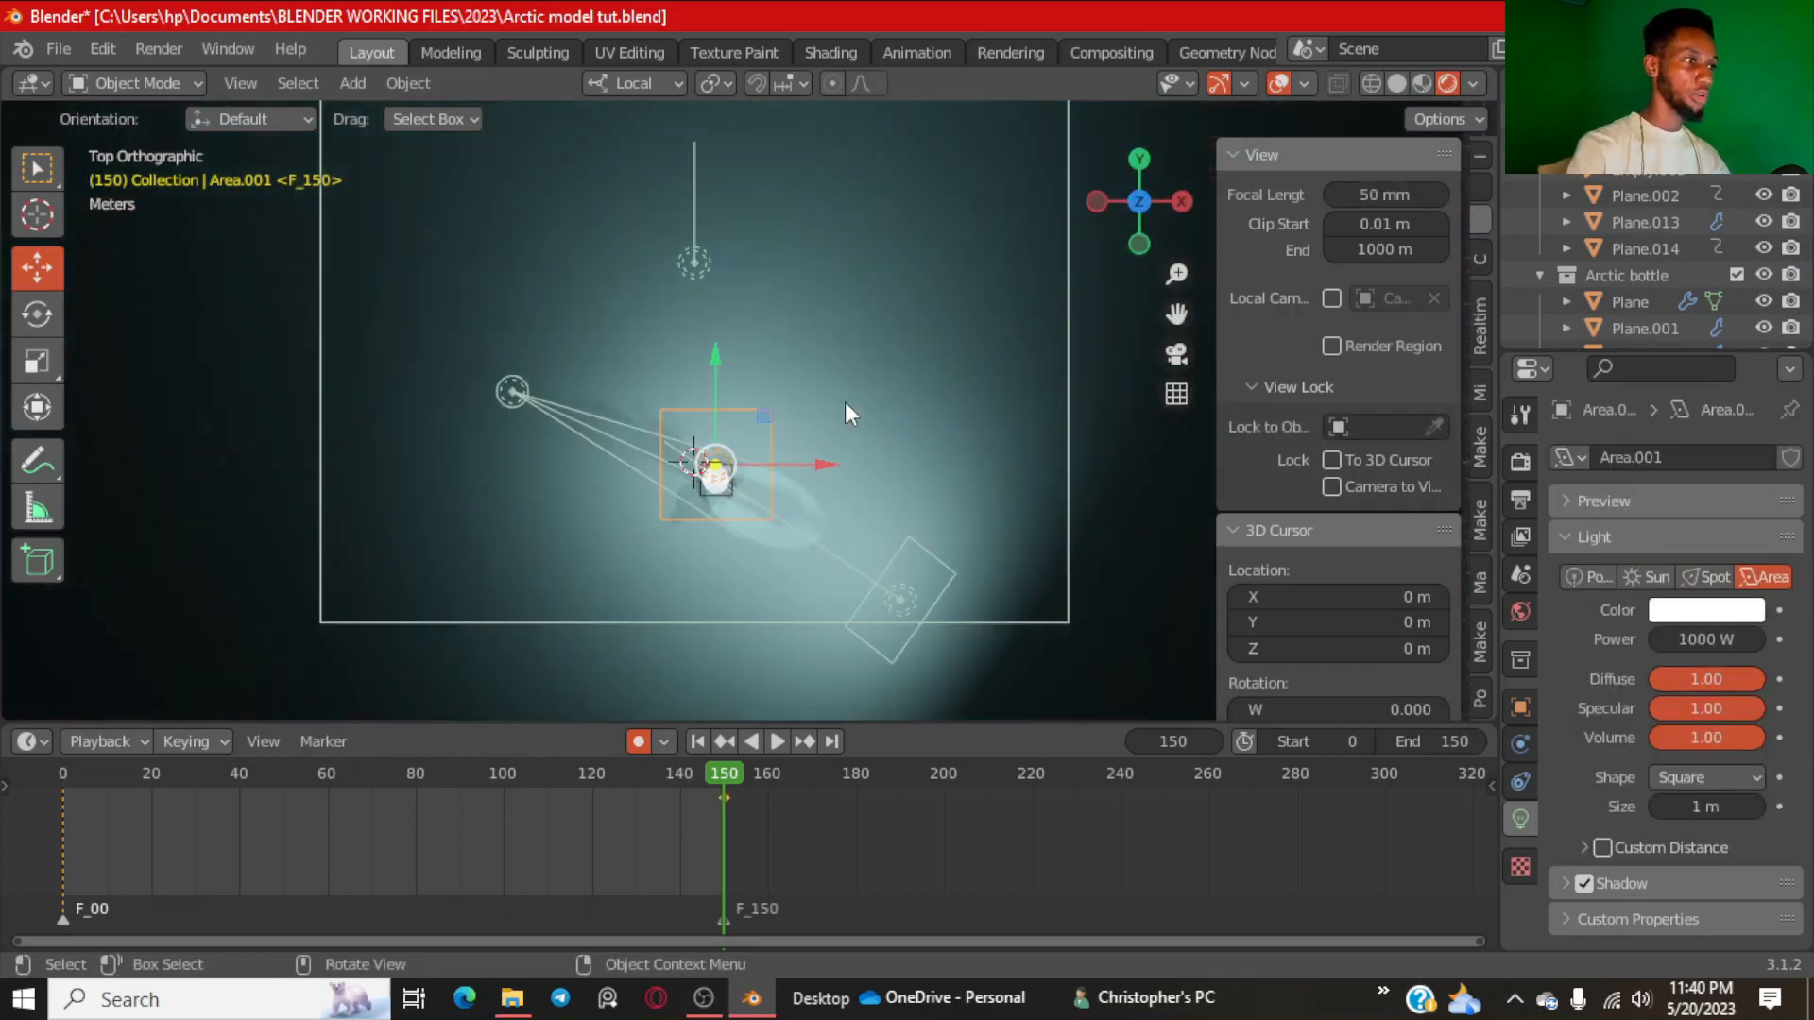
{"action": "key", "text": "shift+d"}
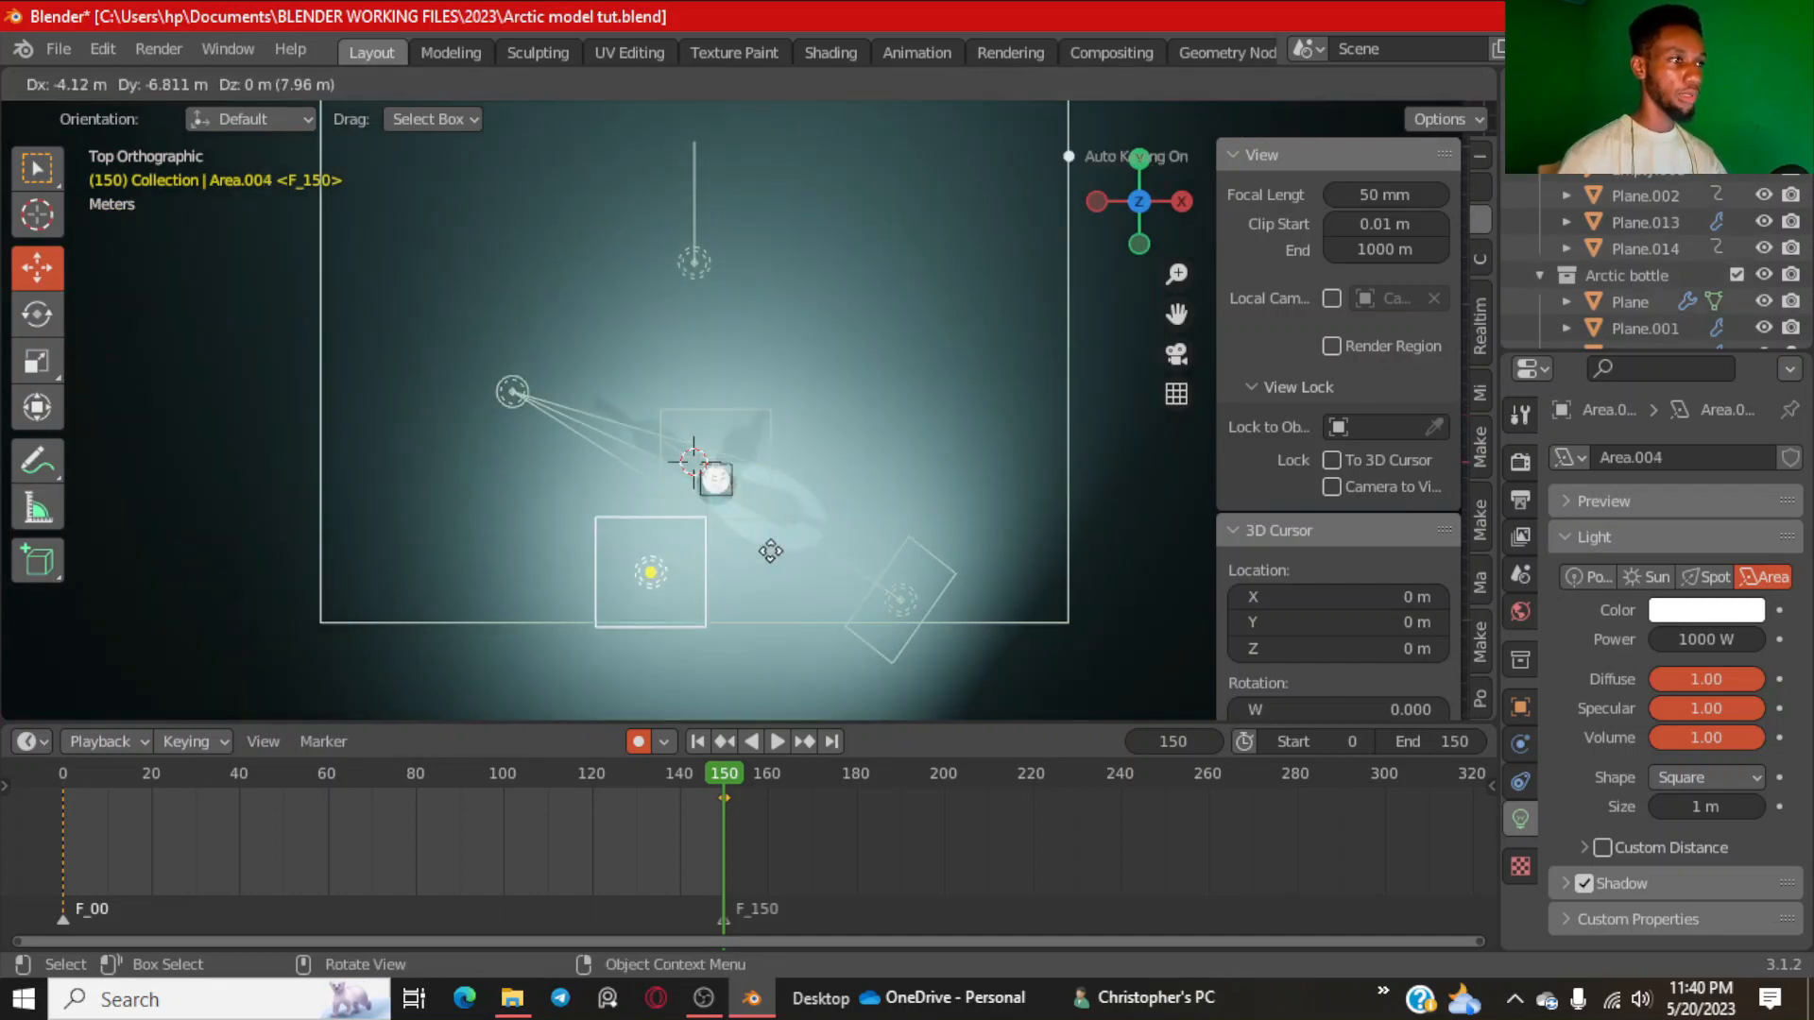
{"action": "left_click", "coordinate": [725, 604]}
Aim the duplicated area light at the bottle, rotating it 53.4° in a side perspective and 41.5° in top view.
{"action": "middle_click_drag", "start_coordinate": [788, 553], "coordinate": [1077, 406]}
{"action": "middle_click_drag", "start_coordinate": [1018, 283], "coordinate": [998, 281]}
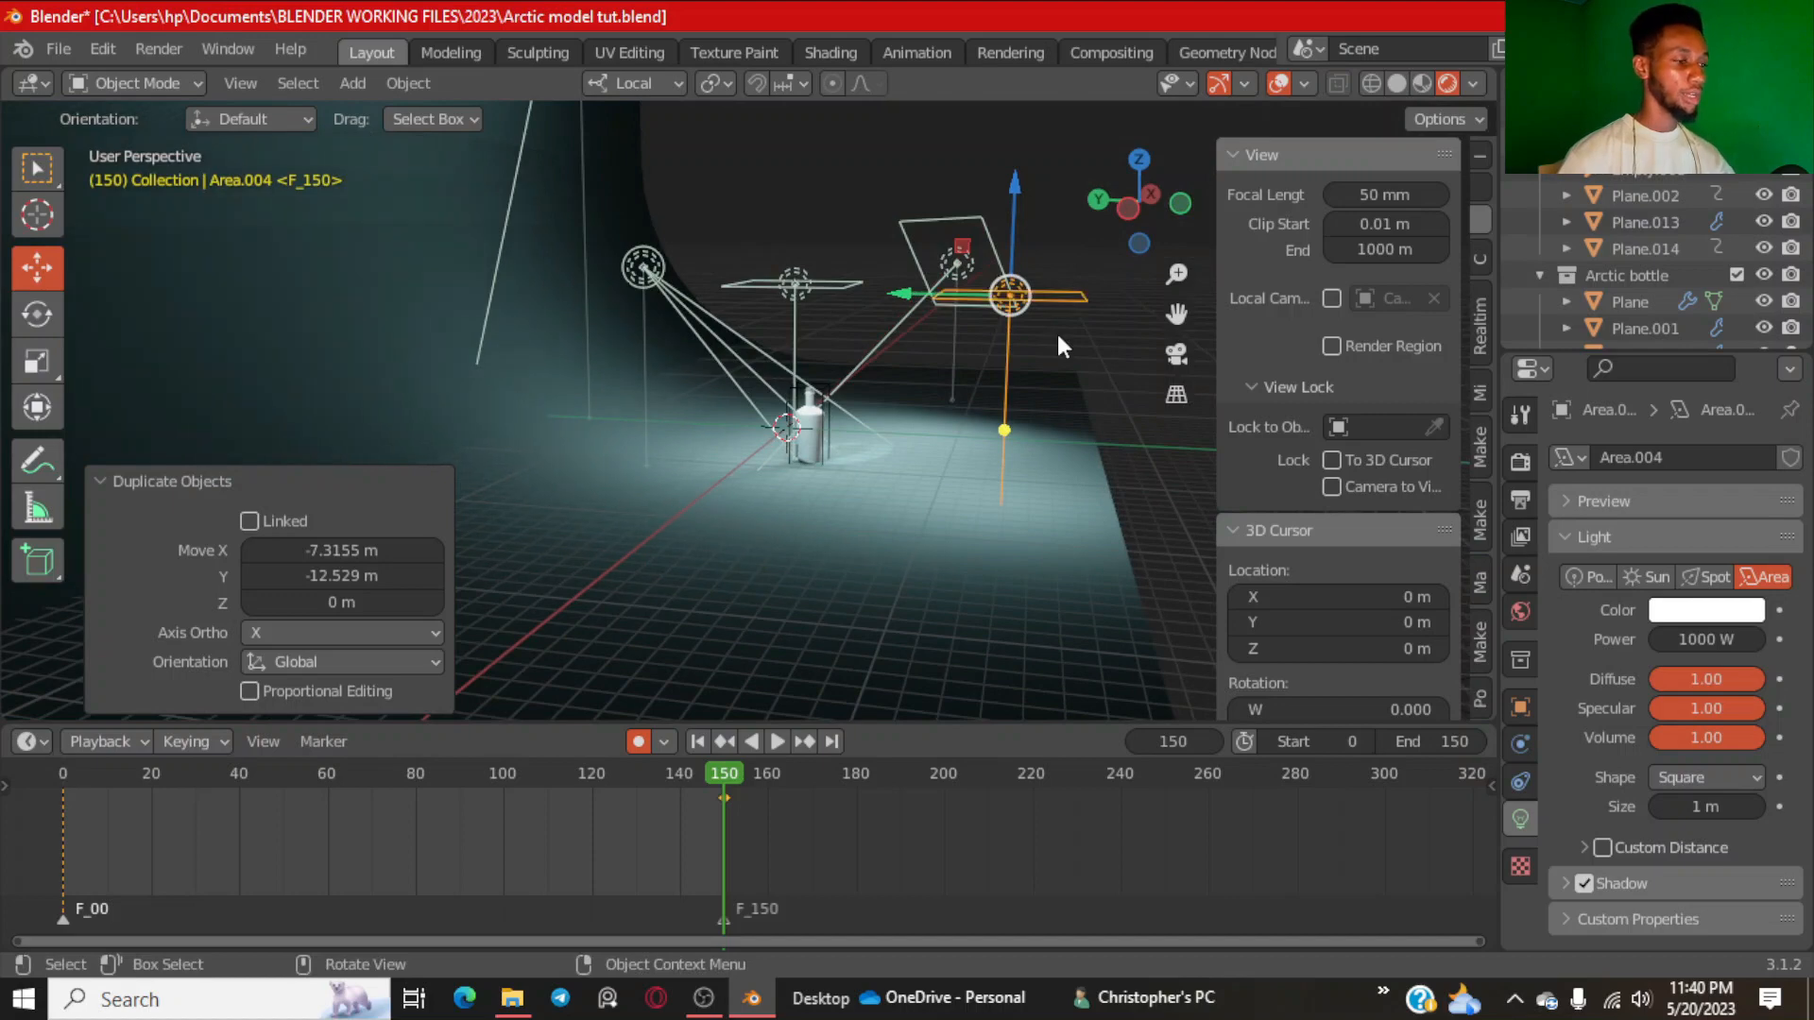
{"action": "key", "text": "r"}
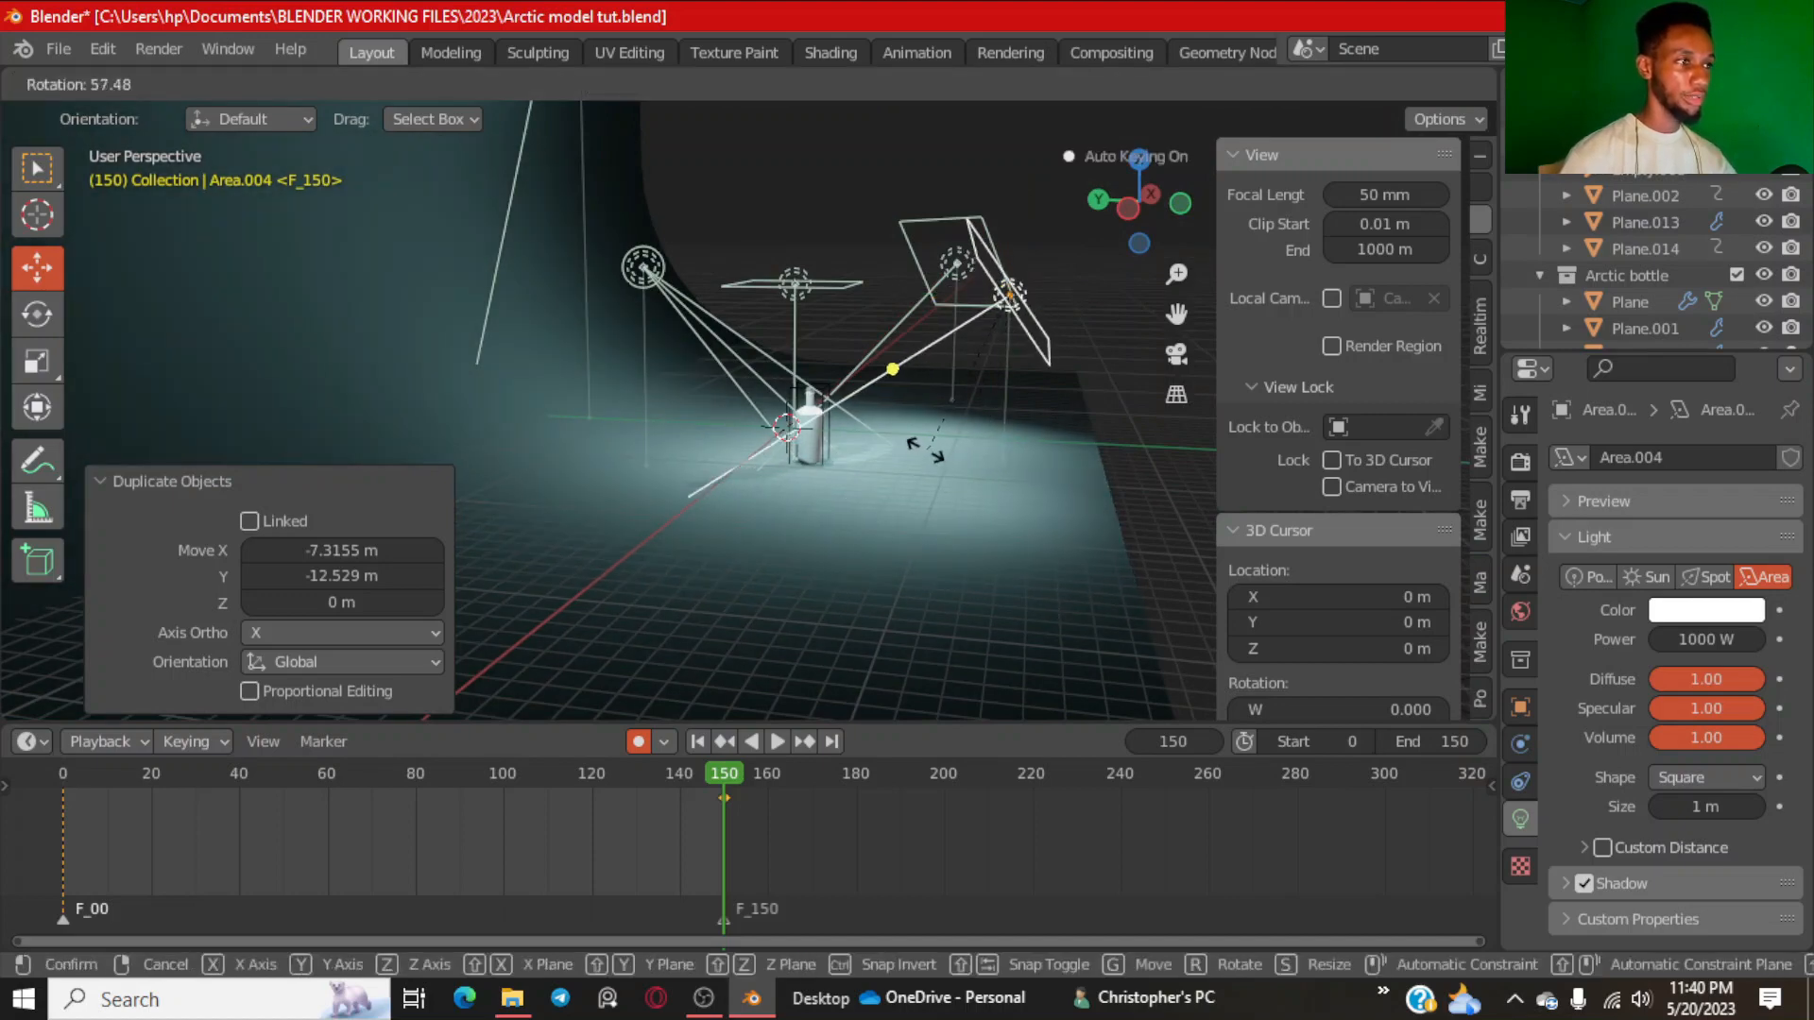
{"action": "left_click", "coordinate": [935, 452]}
{"action": "key", "text": "KP_7"}
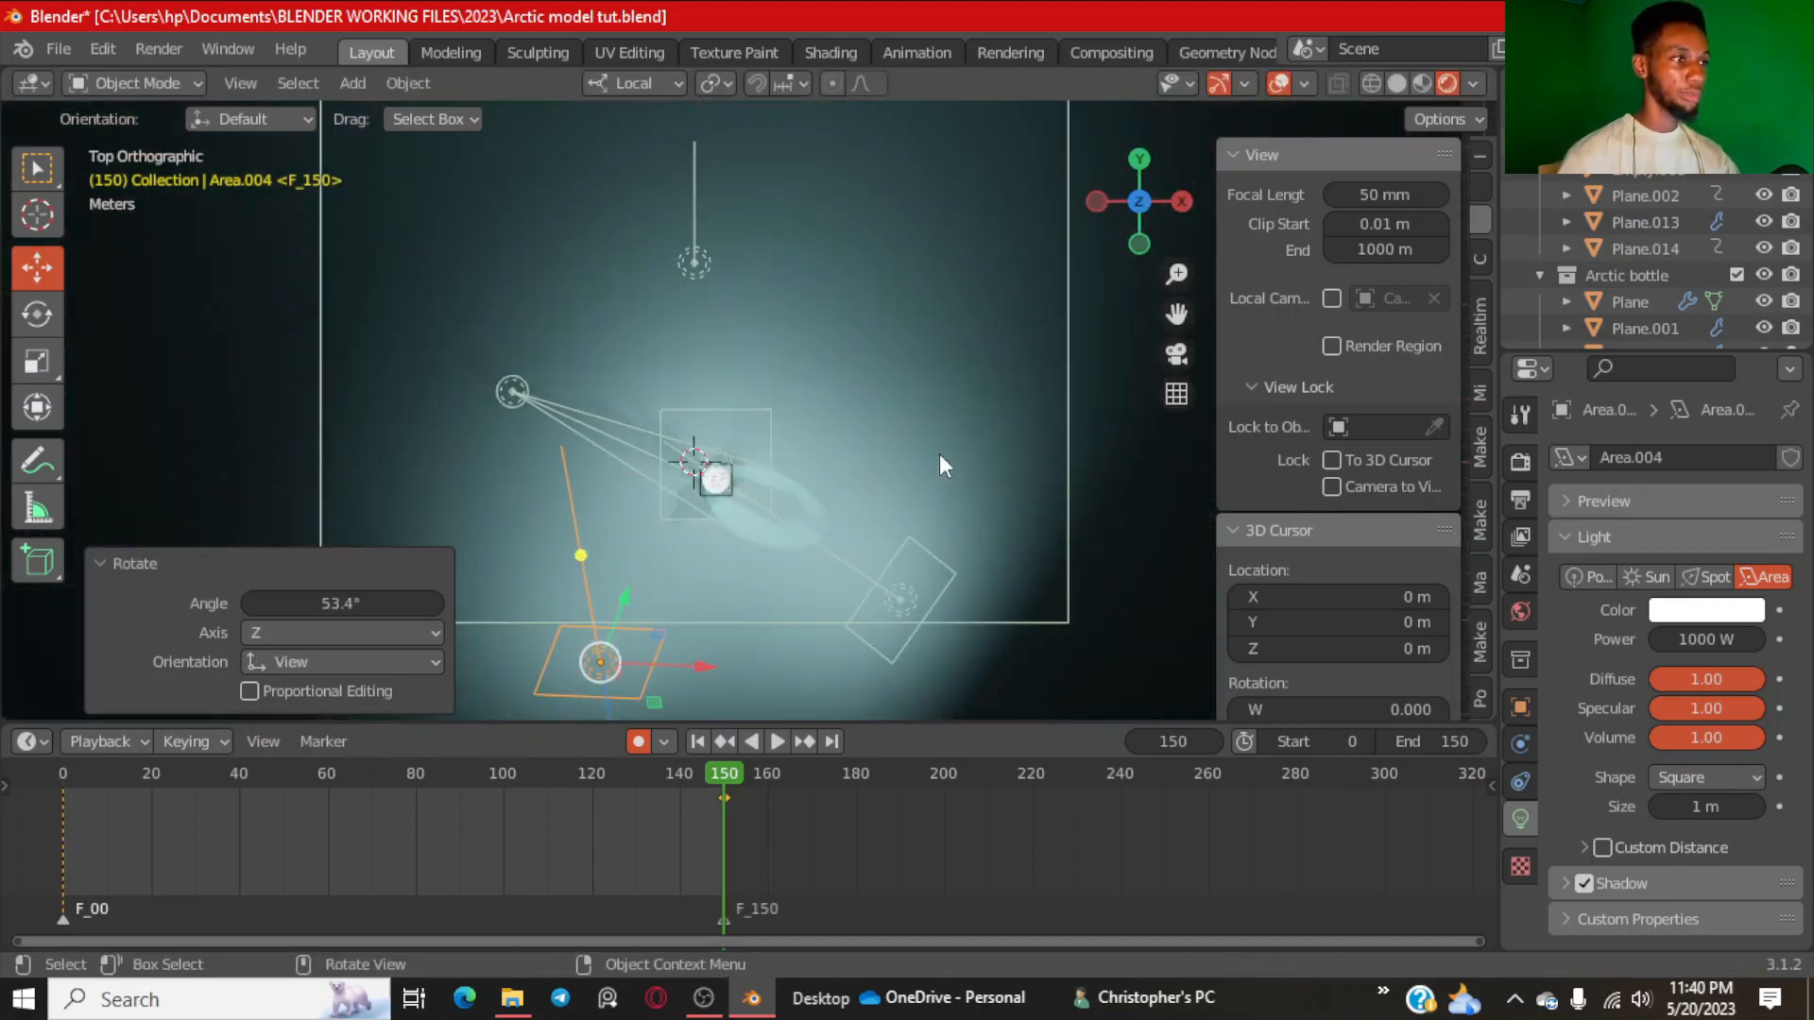
{"action": "key", "text": "r"}
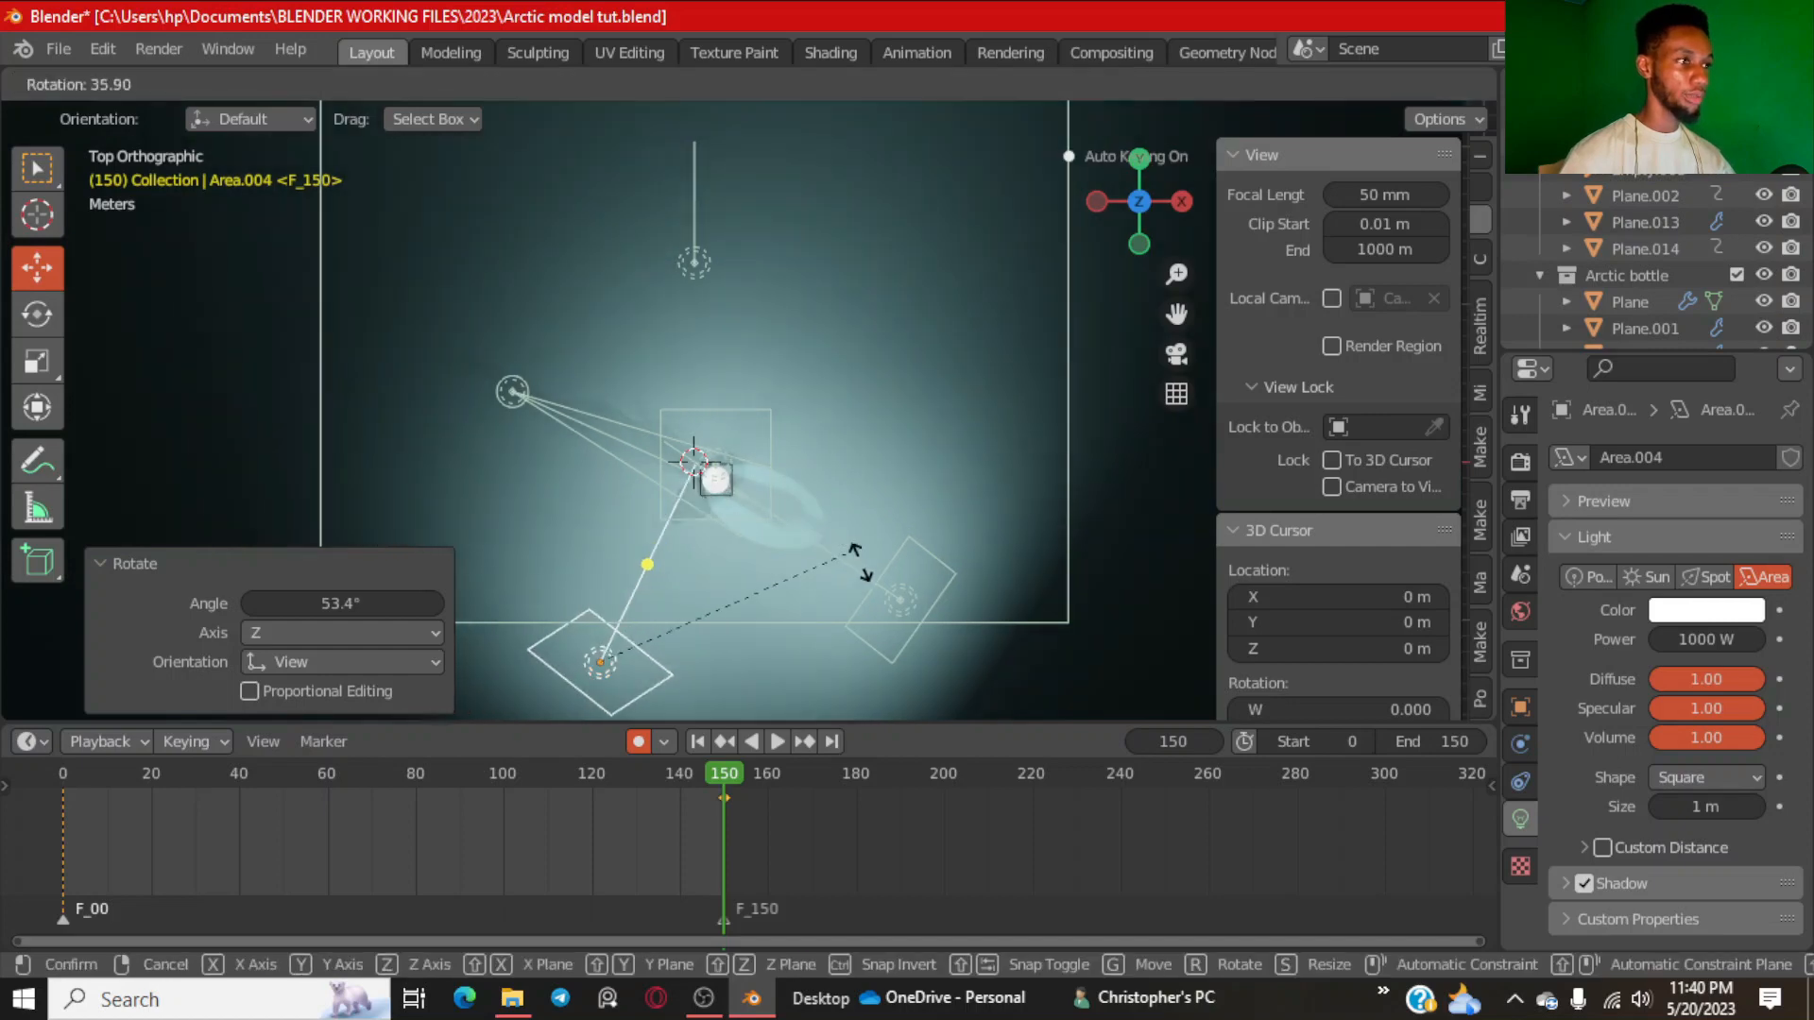
{"action": "left_click", "coordinate": [826, 571]}
Set the new front area light's power to 800 W and return to the camera view.
{"action": "middle_click_drag", "start_coordinate": [826, 571], "coordinate": [1004, 332]}
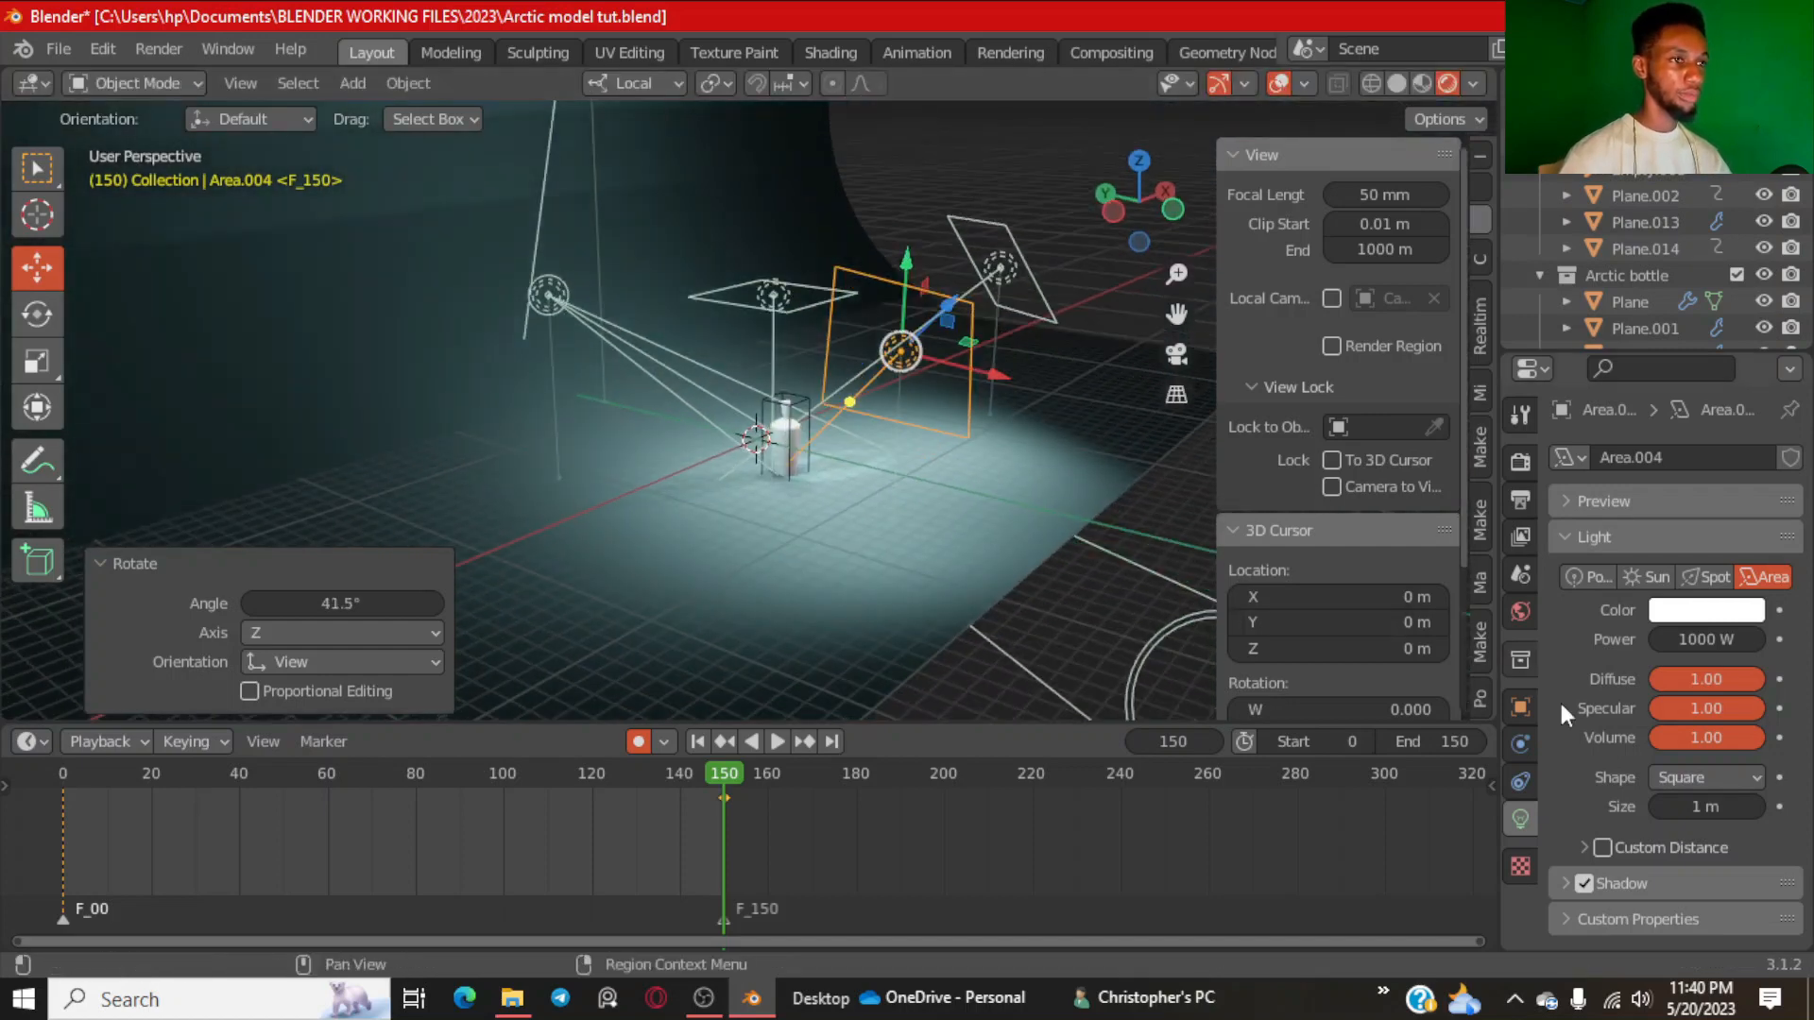
{"action": "left_click", "coordinate": [1692, 642]}
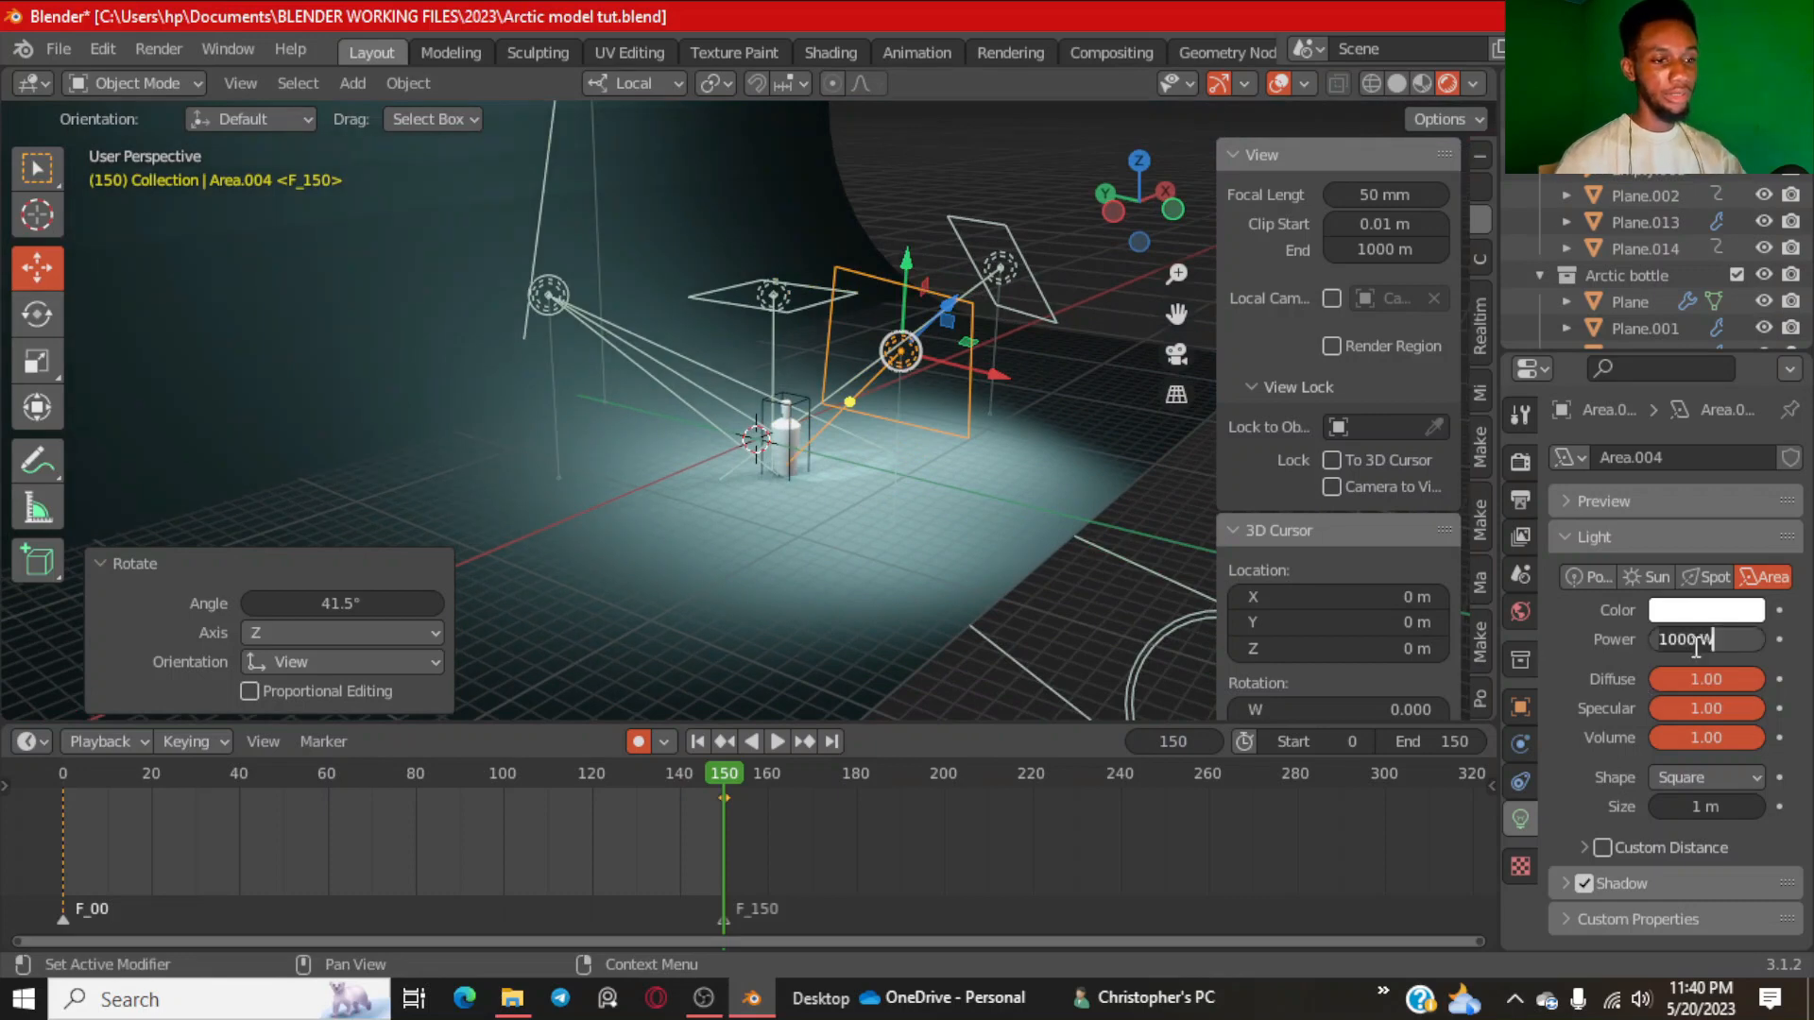
{"action": "type", "text": "800"}
{"action": "key", "text": "Return"}
{"action": "key", "text": "KP_0"}
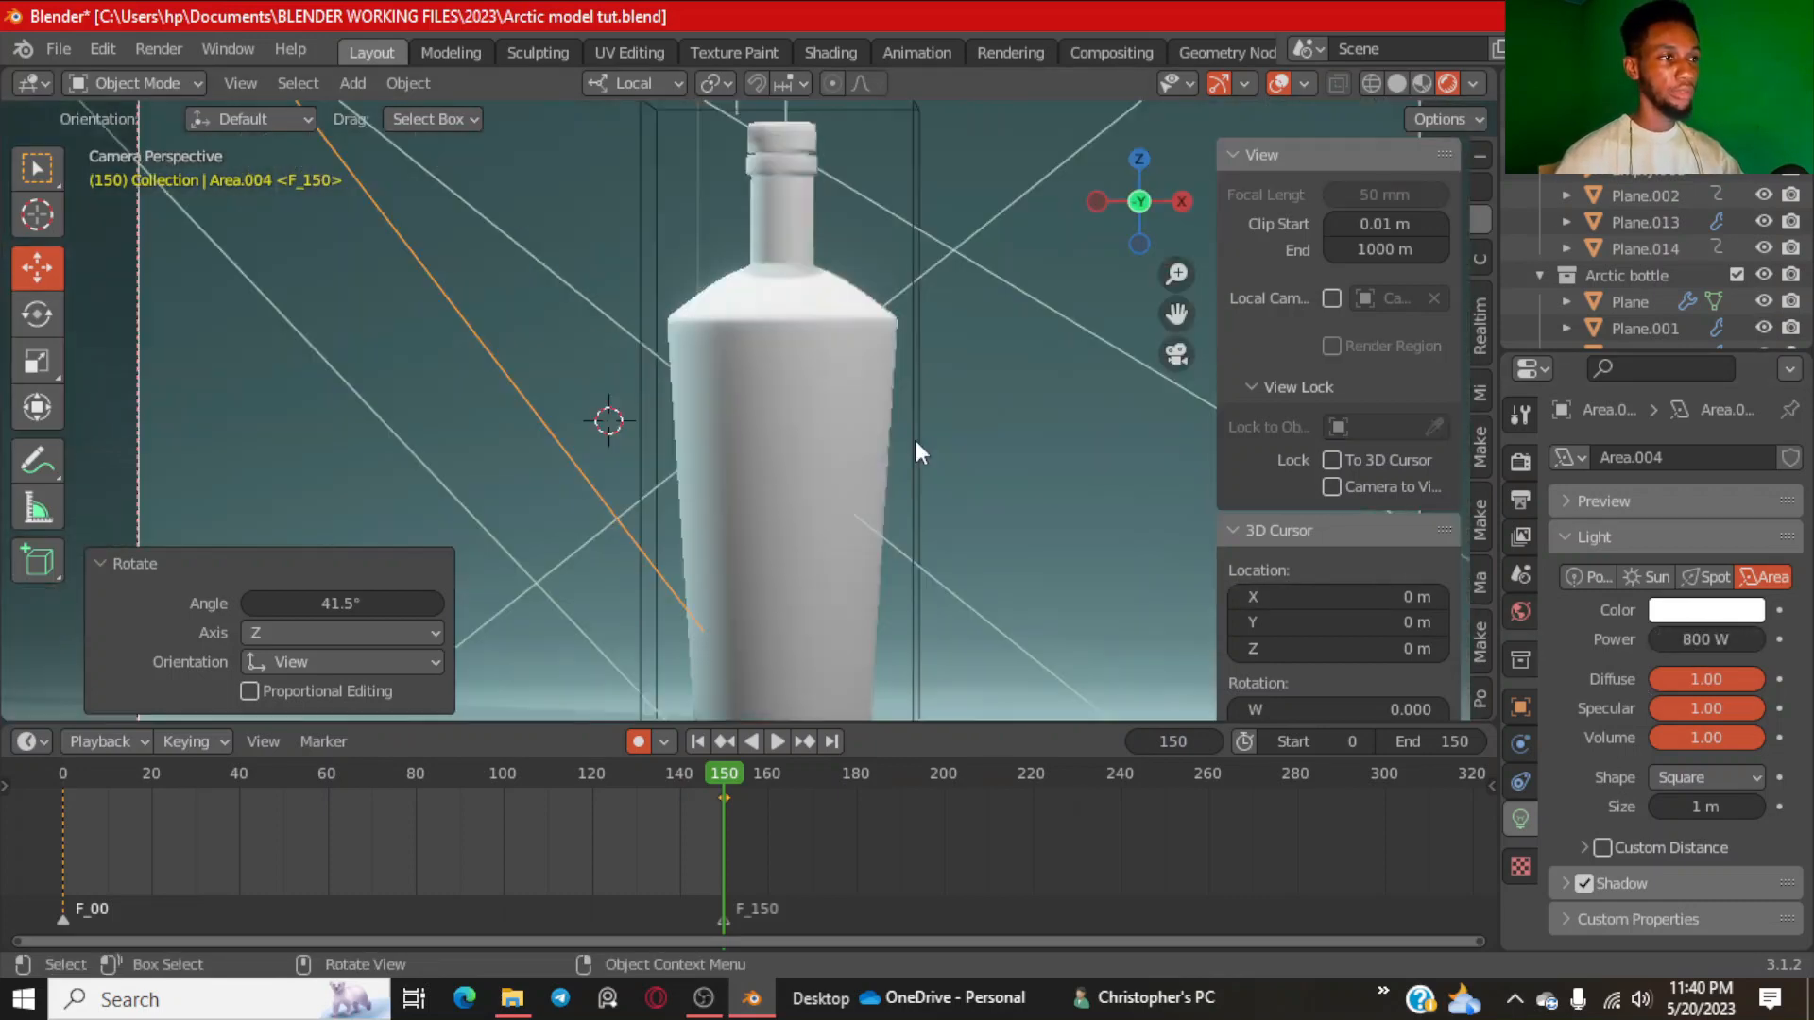
Hide the viewport overlays and examine the lit bottle through the camera.
{"action": "scroll", "coordinate": [837, 461], "scroll_direction": "down", "scroll_amount": 4}
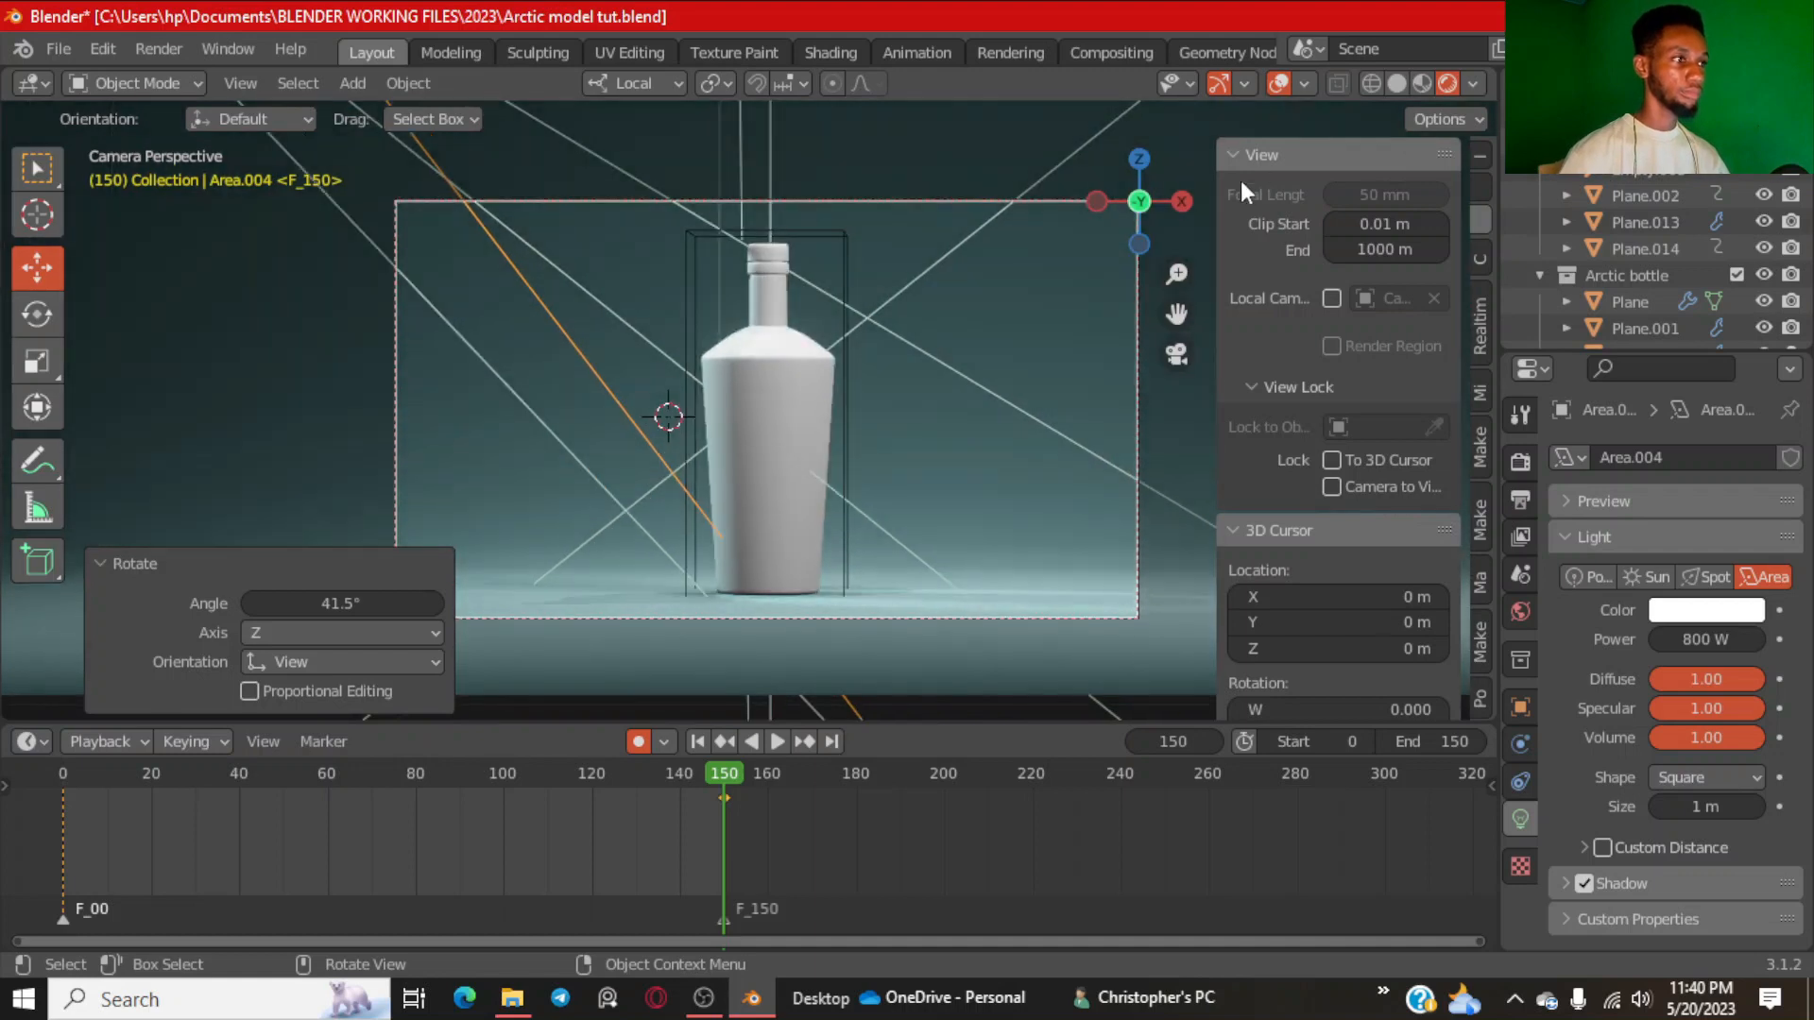
{"action": "left_click", "coordinate": [1279, 85]}
{"action": "scroll", "coordinate": [796, 518], "scroll_direction": "up", "scroll_amount": 1}
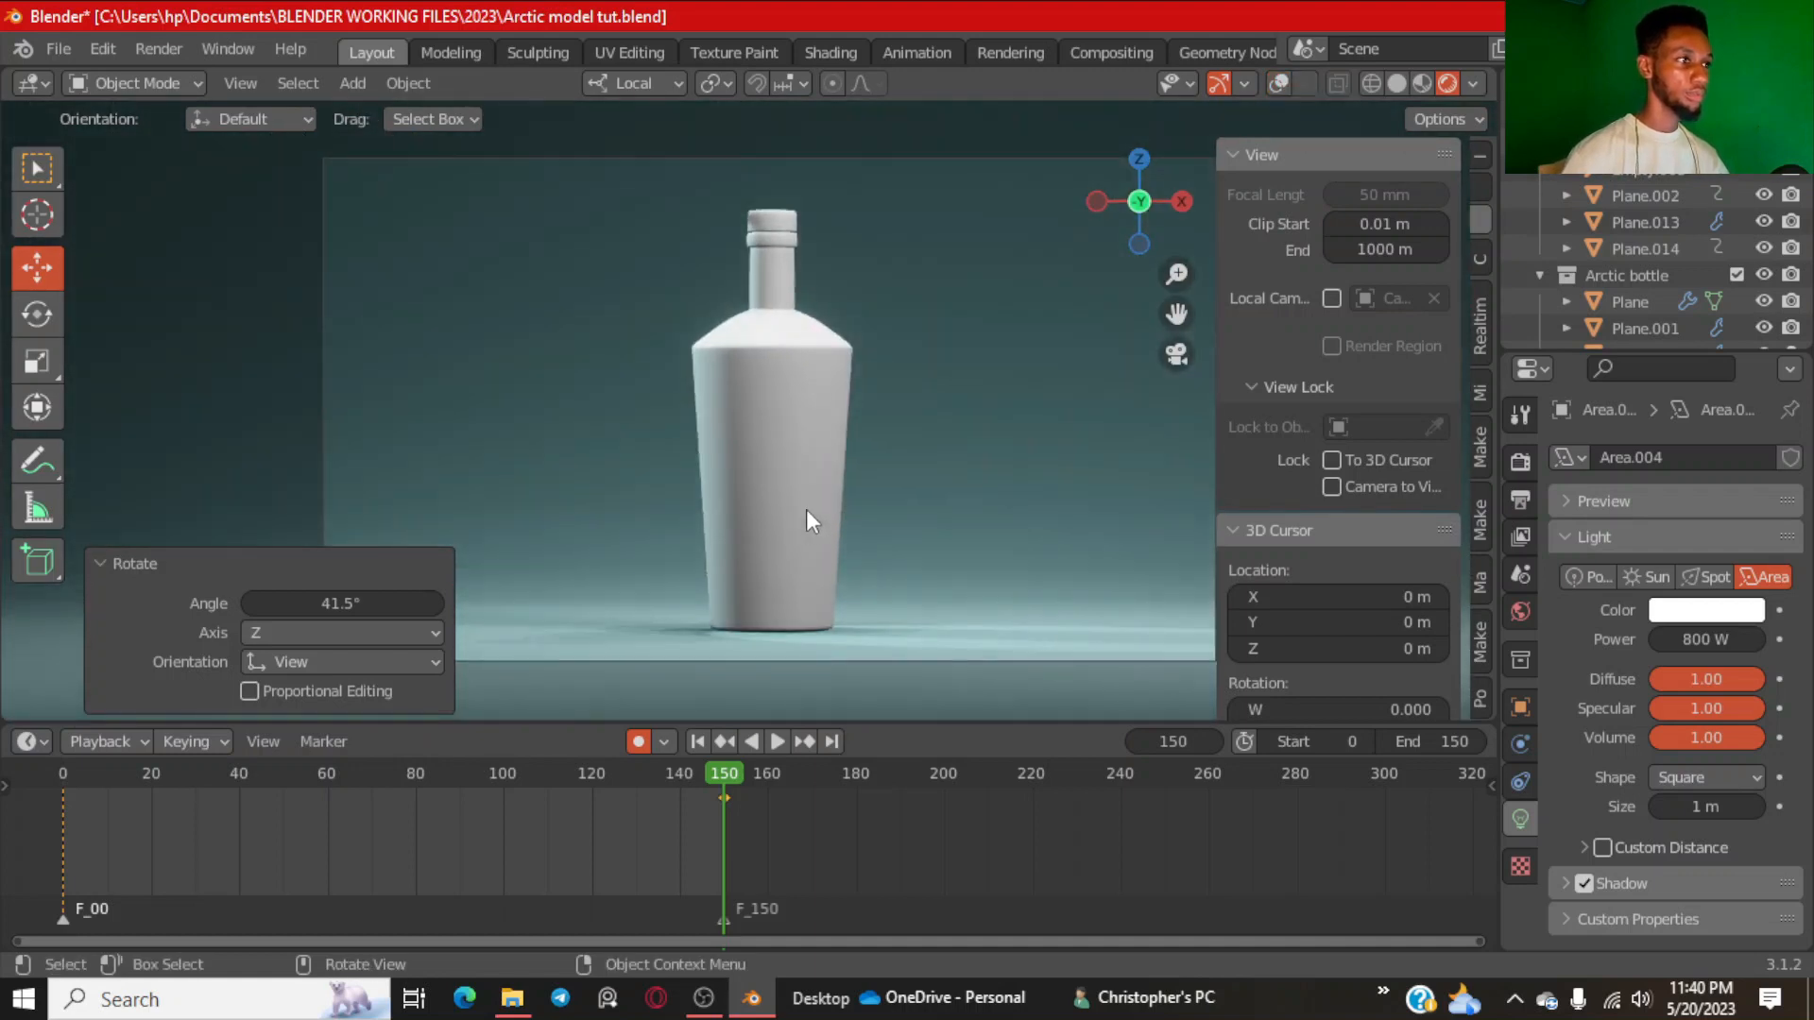
{"action": "scroll", "coordinate": [830, 320], "scroll_direction": "up", "scroll_amount": 3}
{"action": "scroll", "coordinate": [873, 342], "scroll_direction": "down", "scroll_amount": 2}
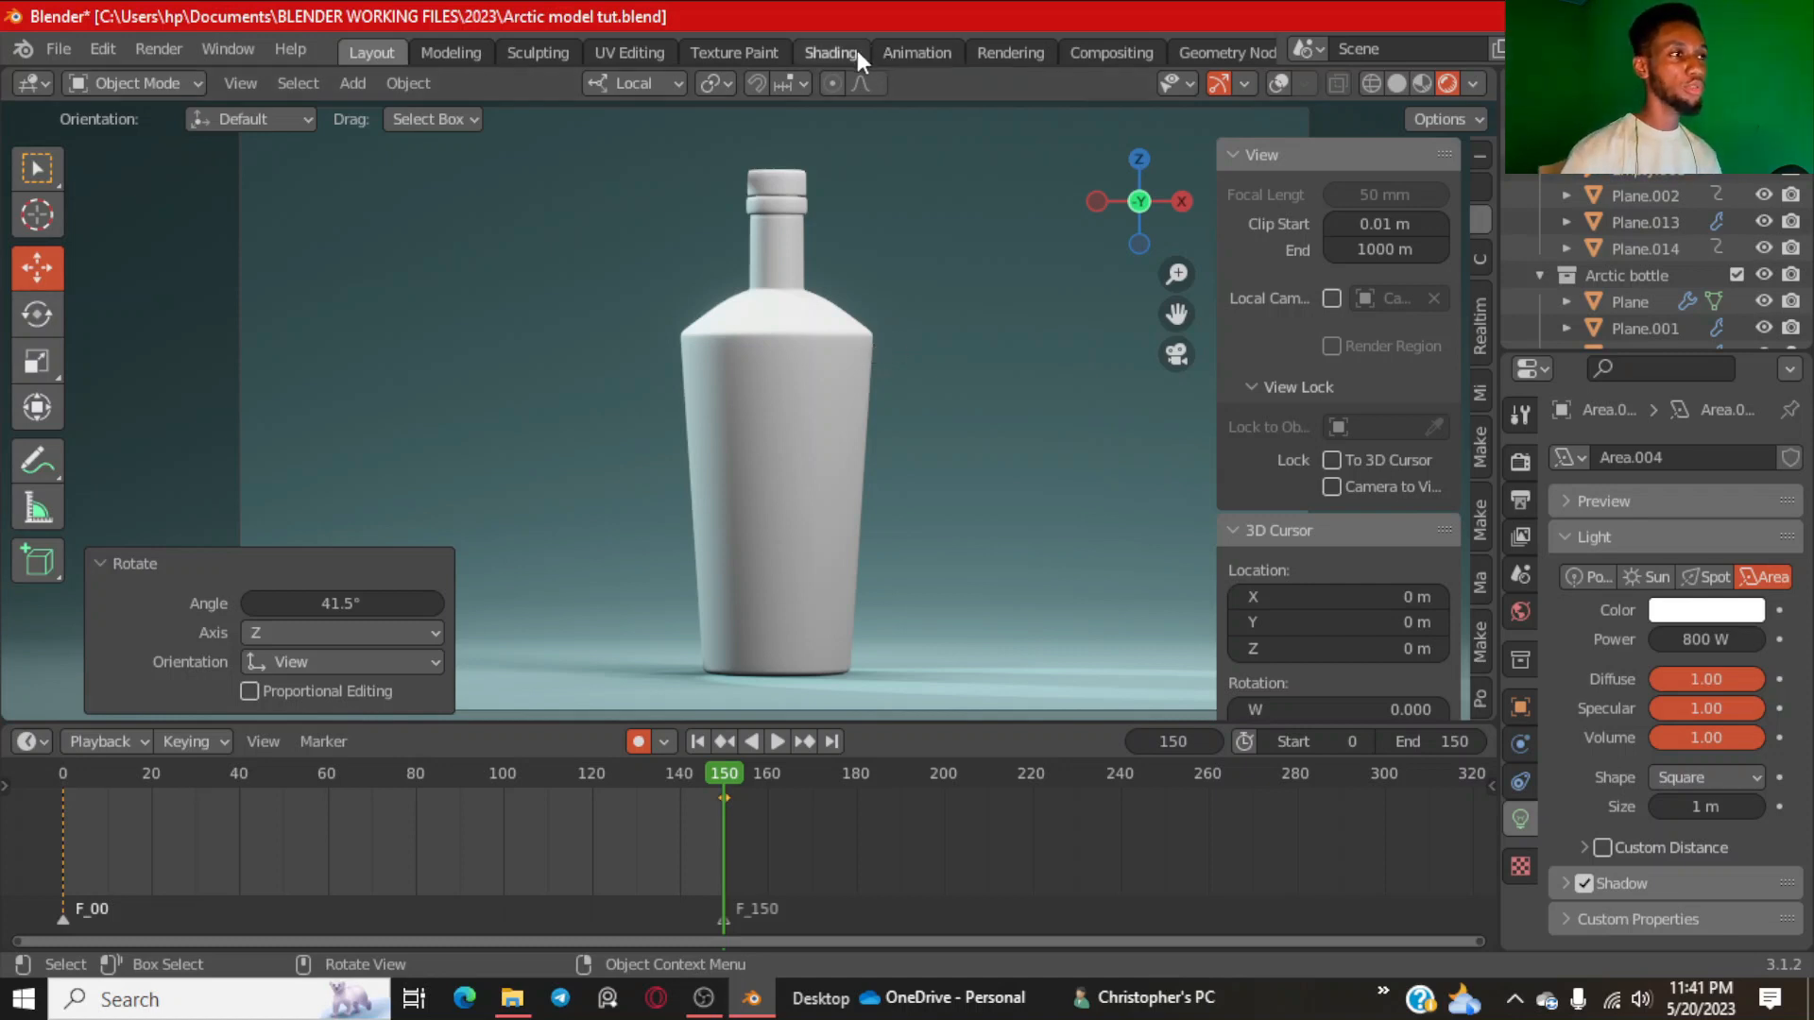
Switch to the Shading workspace and select the bottle body there.
{"action": "left_click", "coordinate": [832, 53]}
{"action": "scroll", "coordinate": [958, 404], "scroll_direction": "down", "scroll_amount": 3}
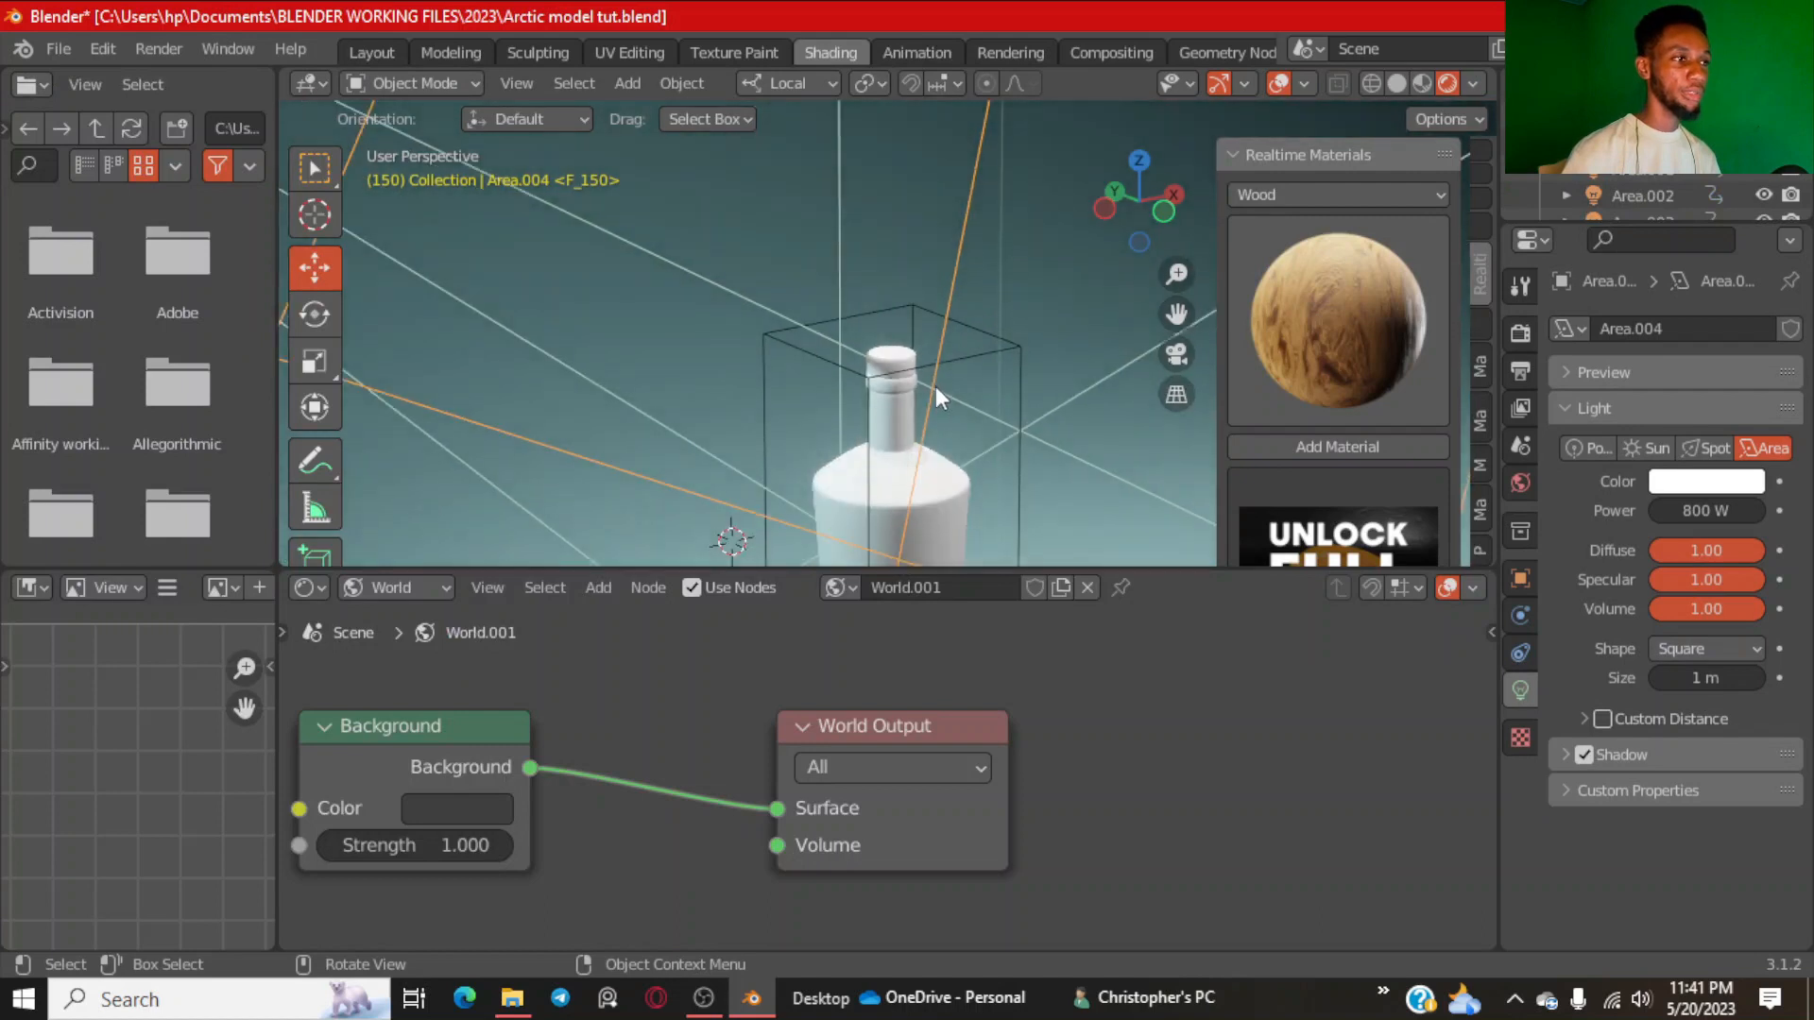
{"action": "scroll", "coordinate": [945, 428], "scroll_direction": "up", "scroll_amount": 2}
{"action": "middle_click_drag", "start_coordinate": [956, 313], "coordinate": [948, 173], "text": "shift"}
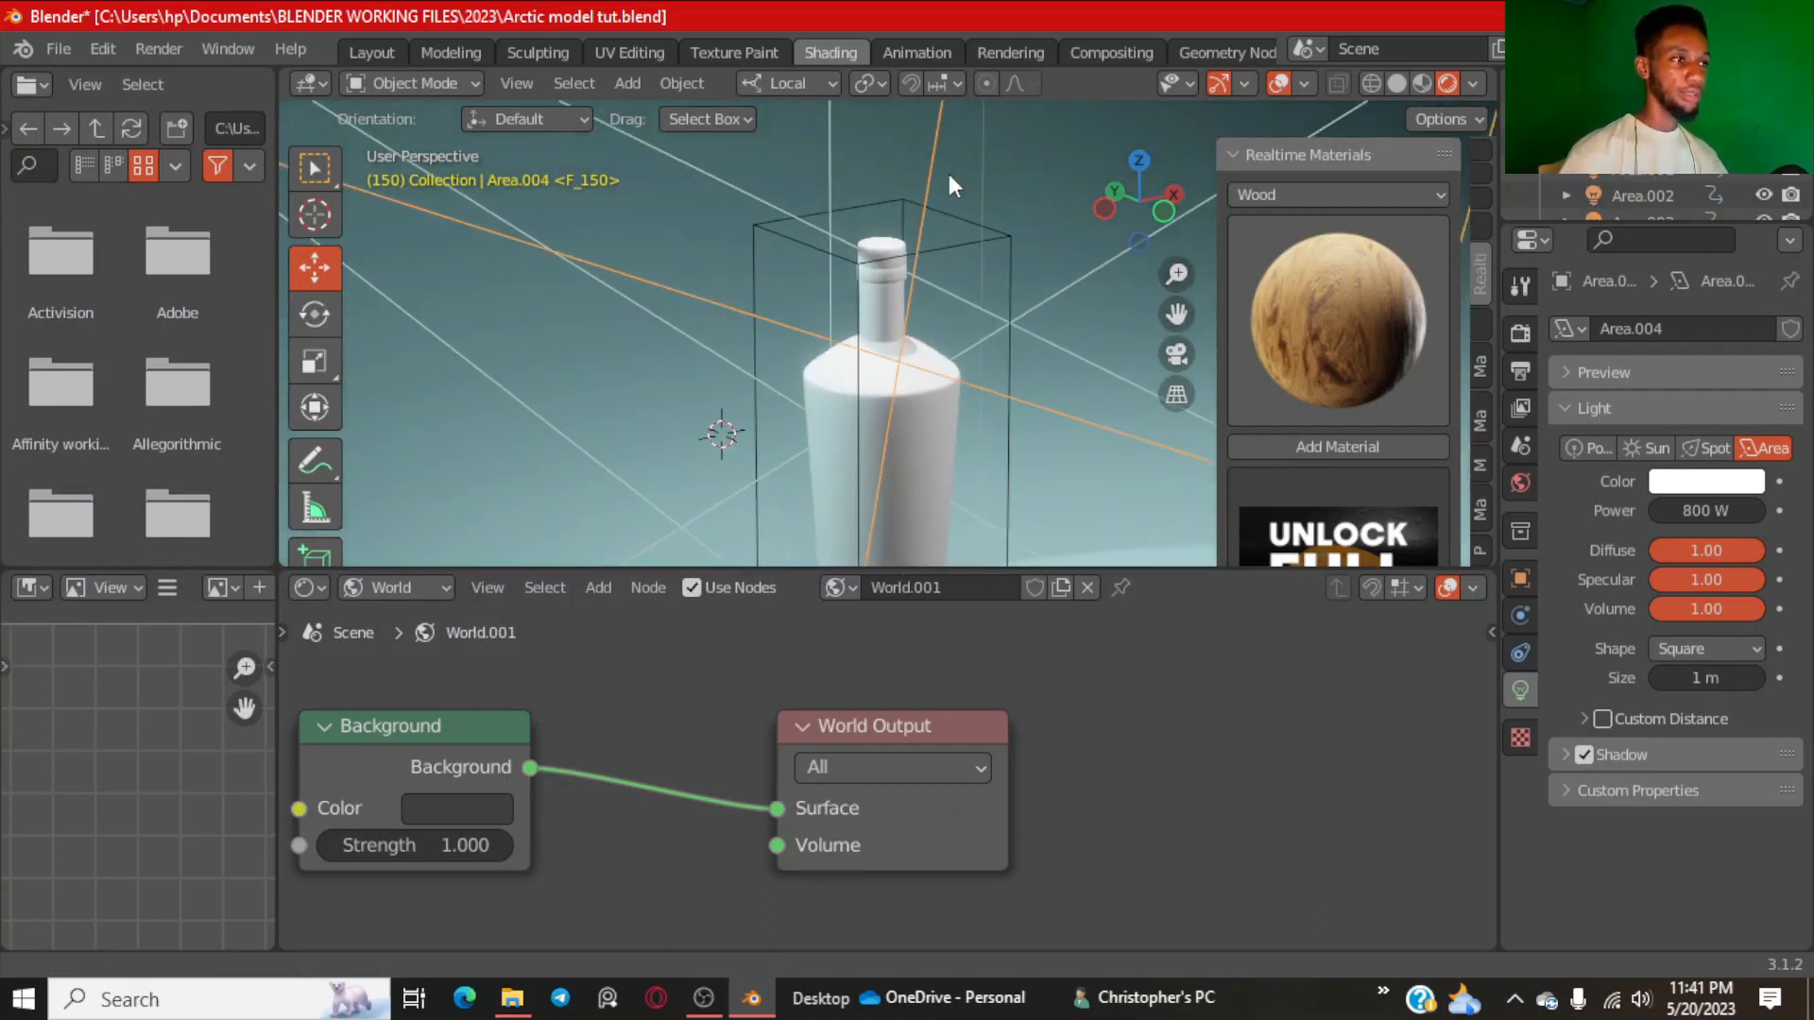
{"action": "left_click", "coordinate": [924, 435]}
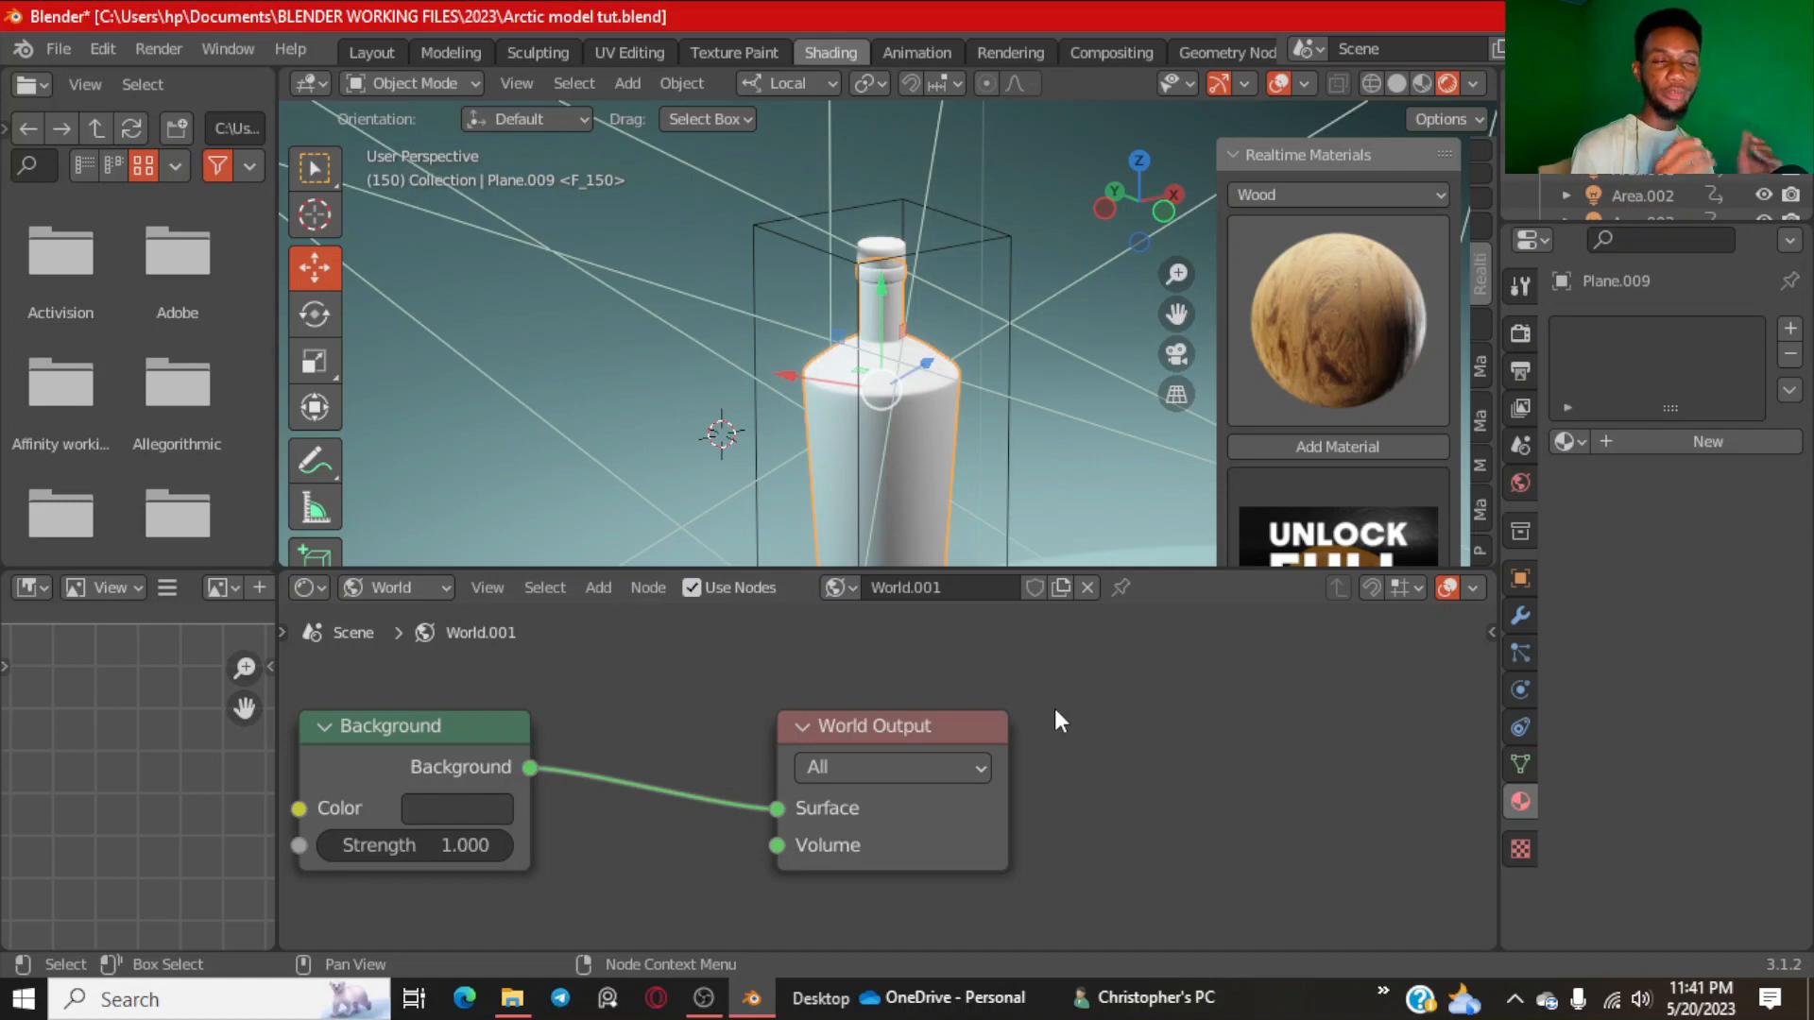
{"action": "key", "text": "KP_1"}
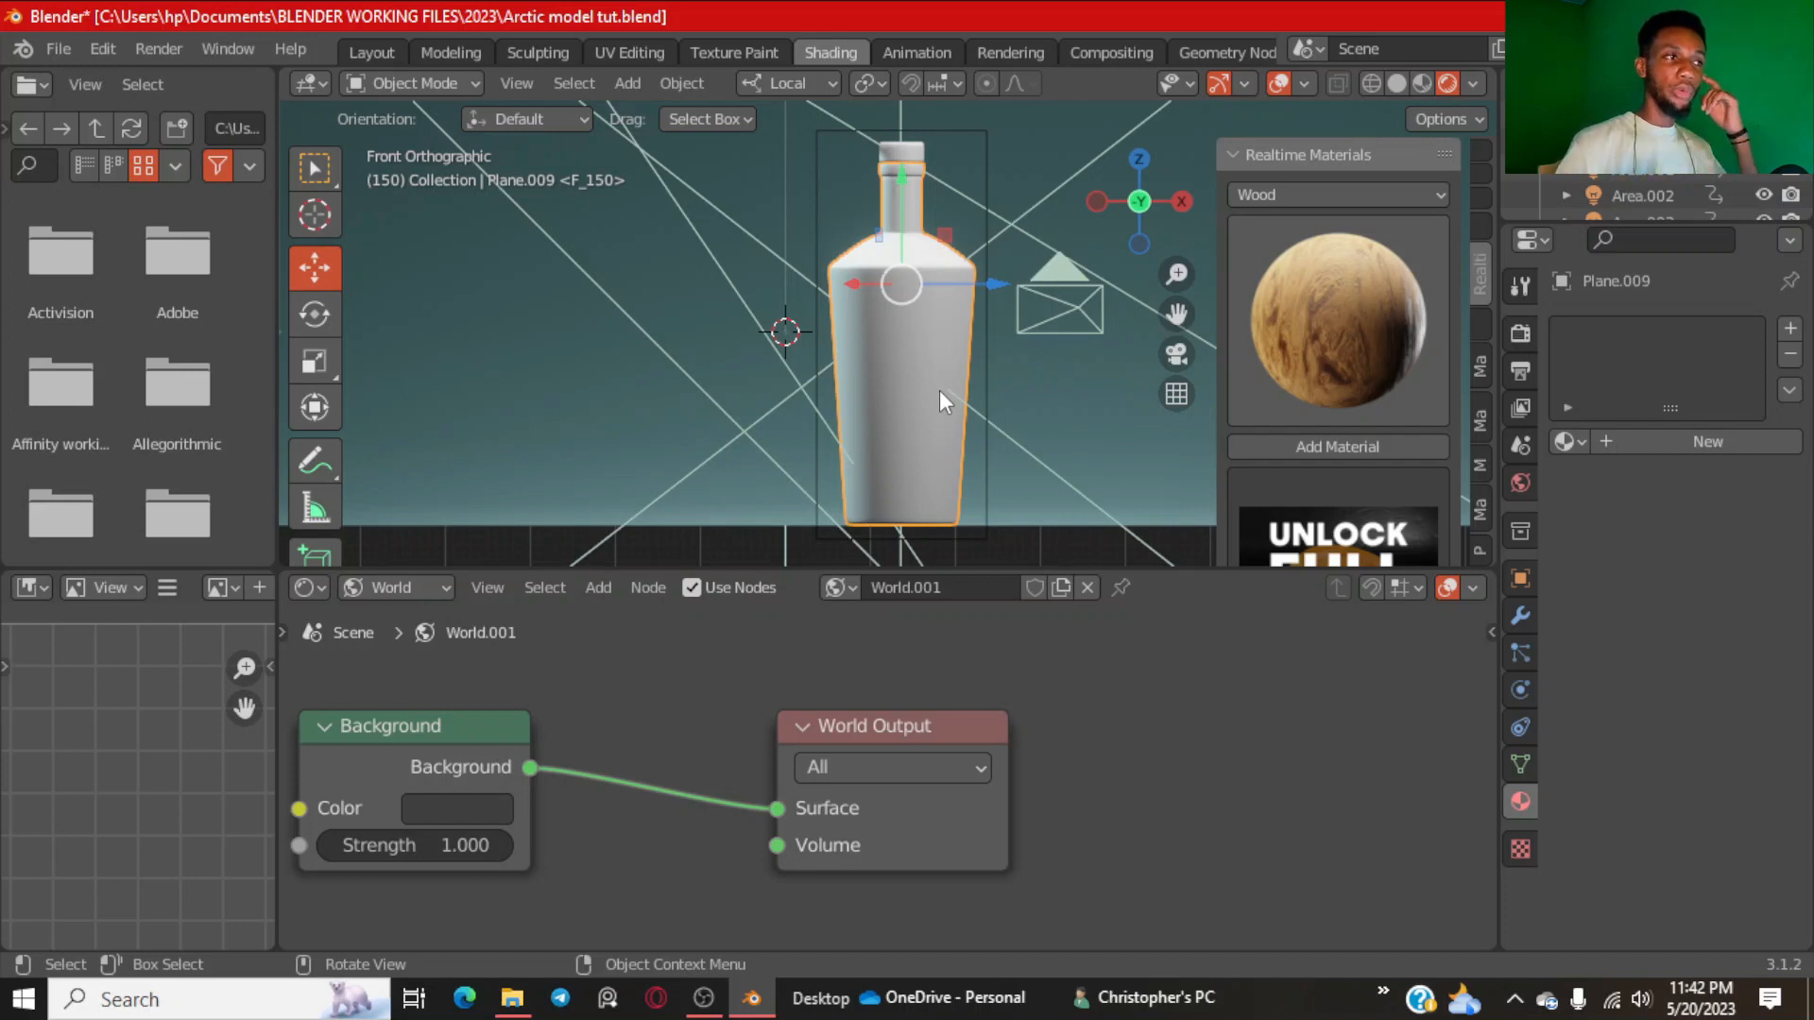
{"action": "mouse_move", "coordinate": [939, 389]}
{"action": "middle_mouse_down"}
{"action": "mouse_move", "coordinate": [915, 355]}
{"action": "mouse_move", "coordinate": [1024, 372]}
{"action": "mouse_move", "coordinate": [854, 387]}
{"action": "mouse_move", "coordinate": [920, 383]}
{"action": "middle_mouse_up"}
Create a new material on the bottle body and show its object shader nodes.
{"action": "key", "text": "Tab"}
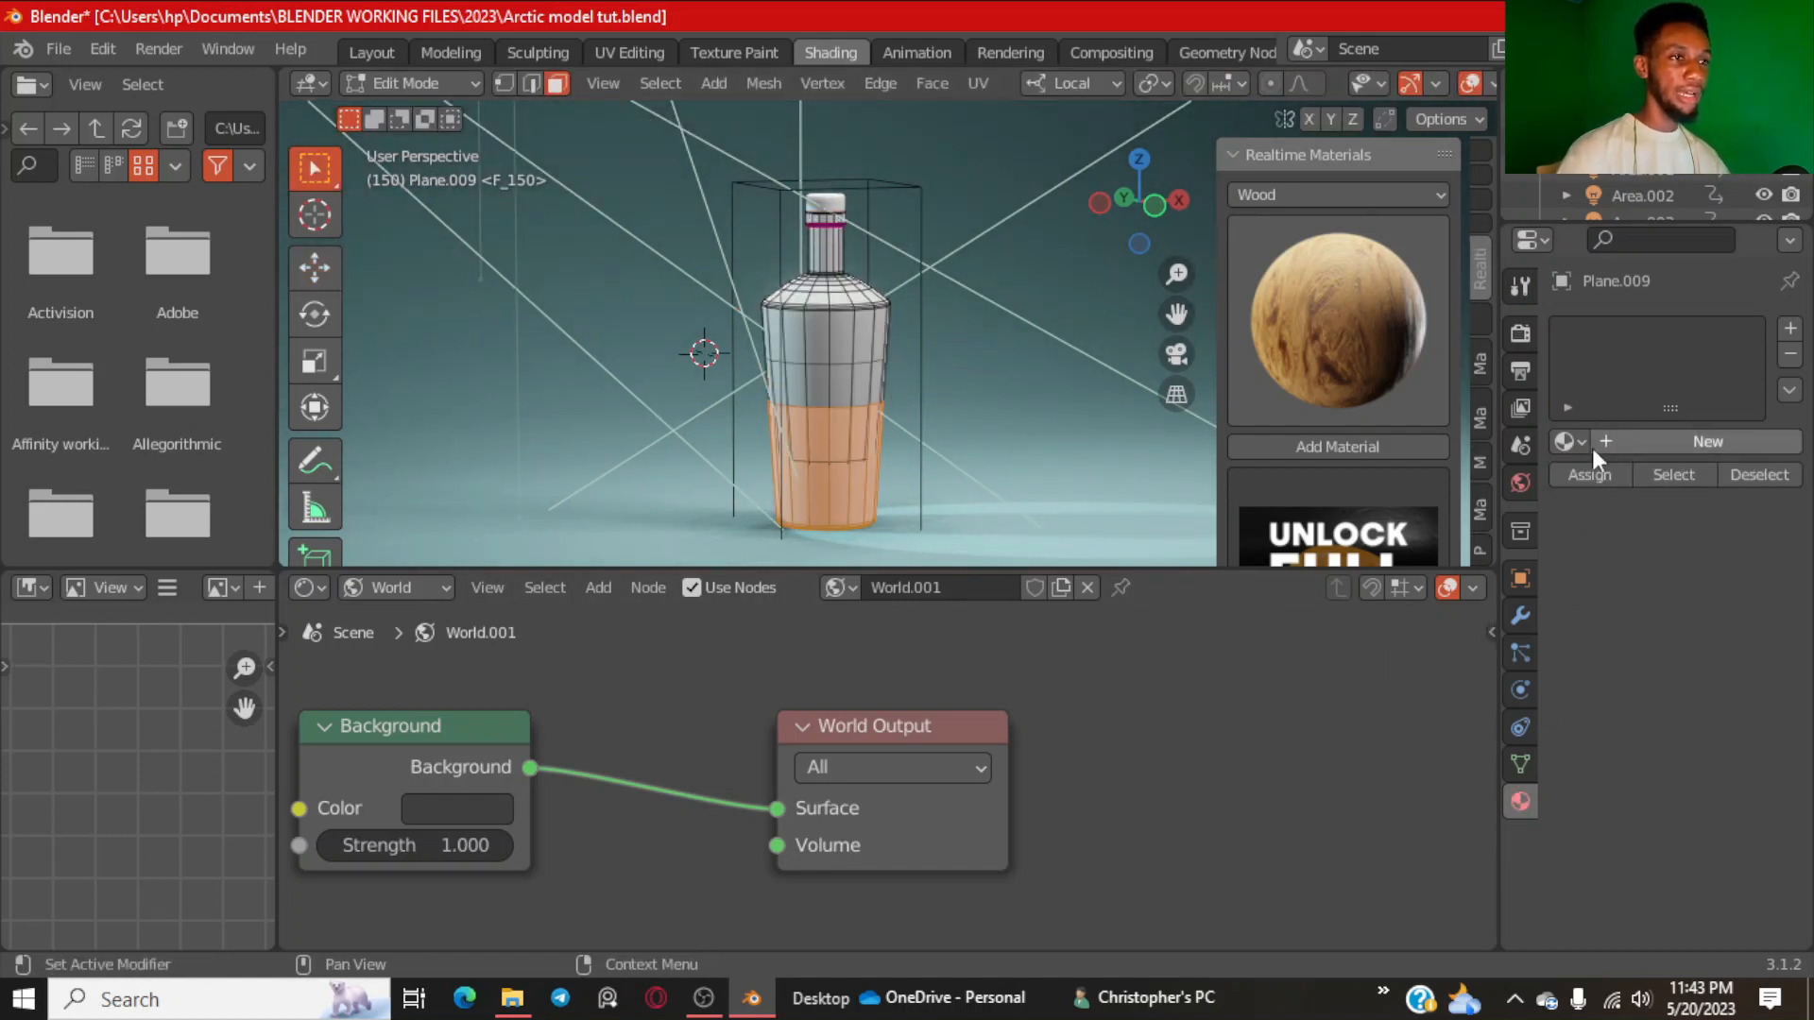
{"action": "left_click", "coordinate": [1629, 442]}
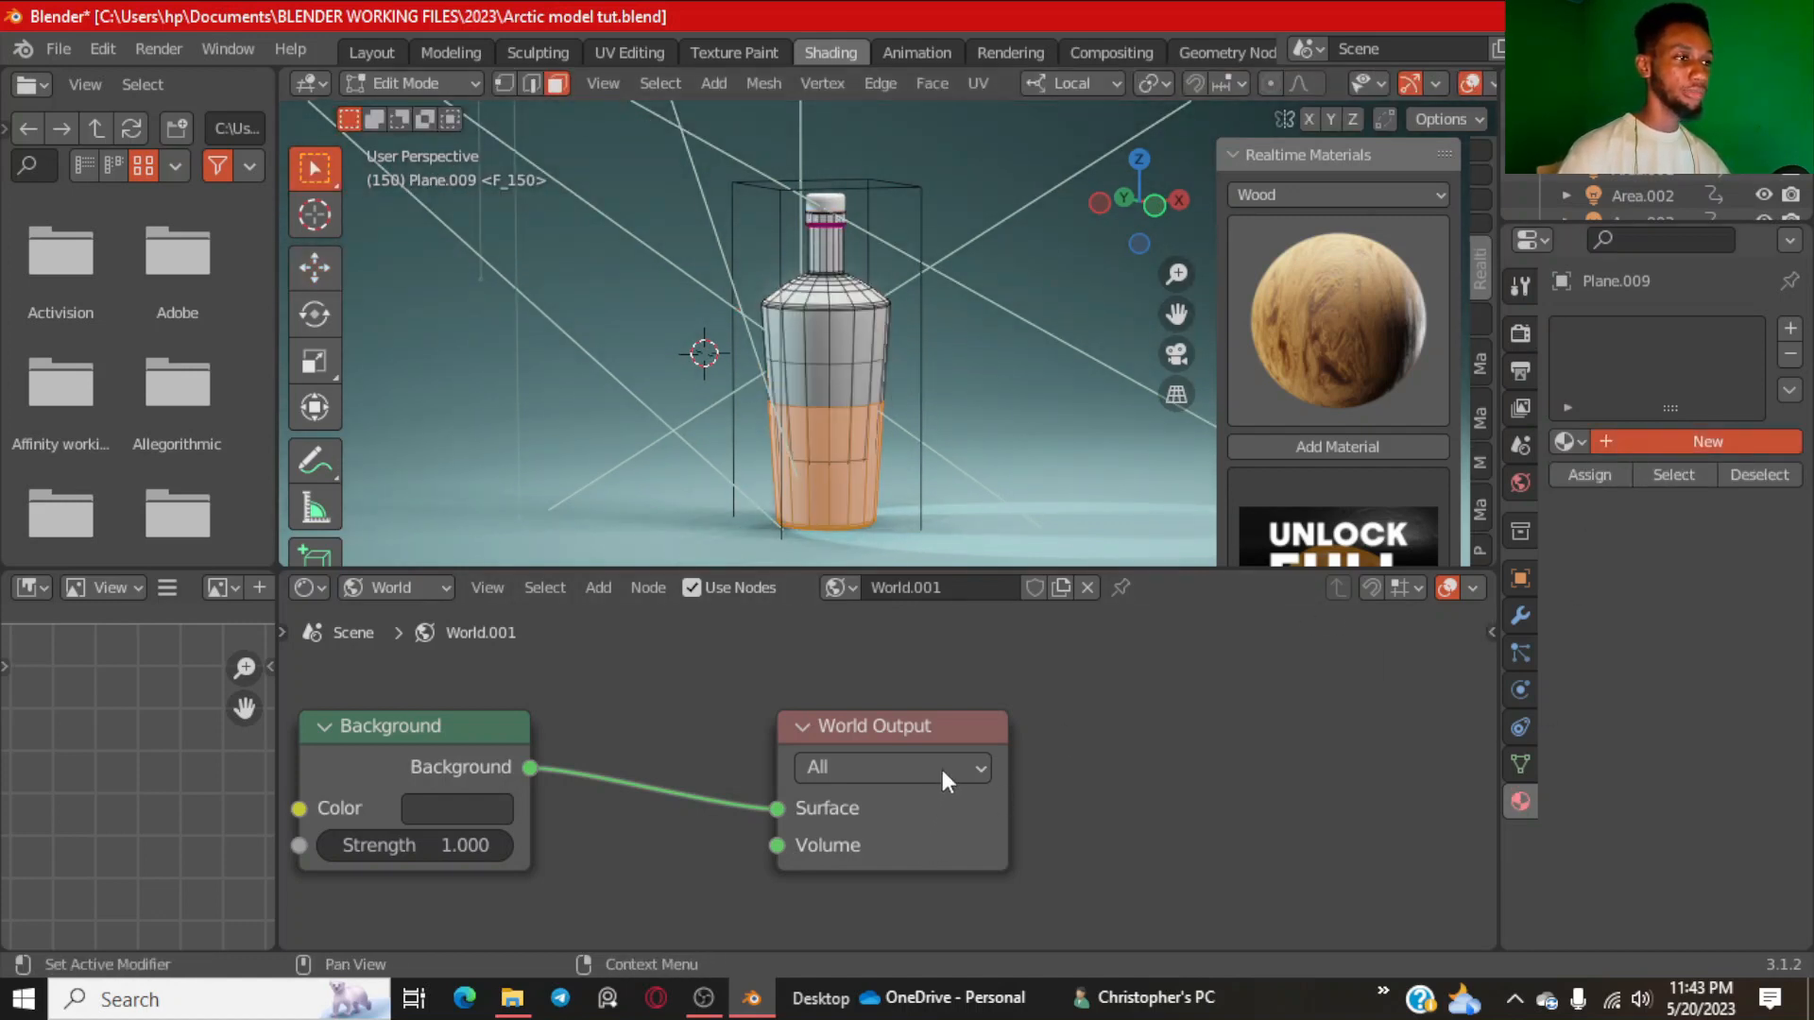
{"action": "left_click", "coordinate": [405, 585]}
{"action": "left_click", "coordinate": [417, 614]}
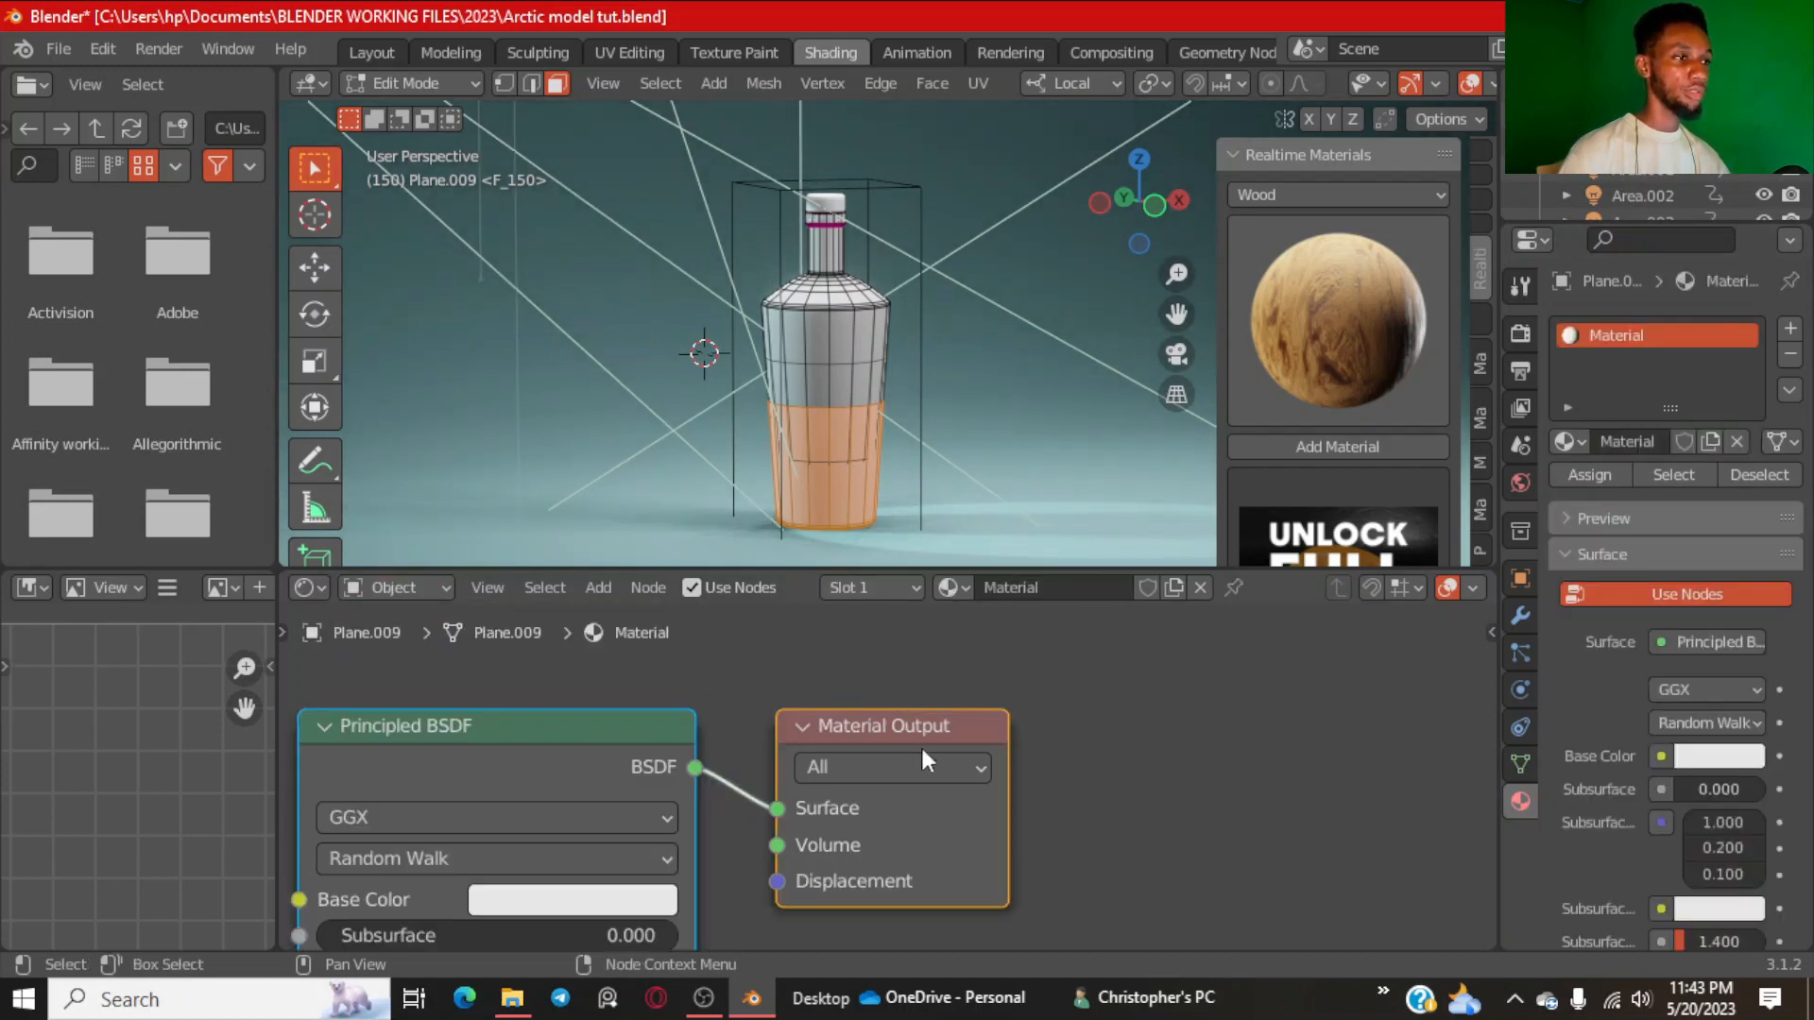
{"action": "scroll", "coordinate": [920, 744], "scroll_direction": "down", "scroll_amount": 5}
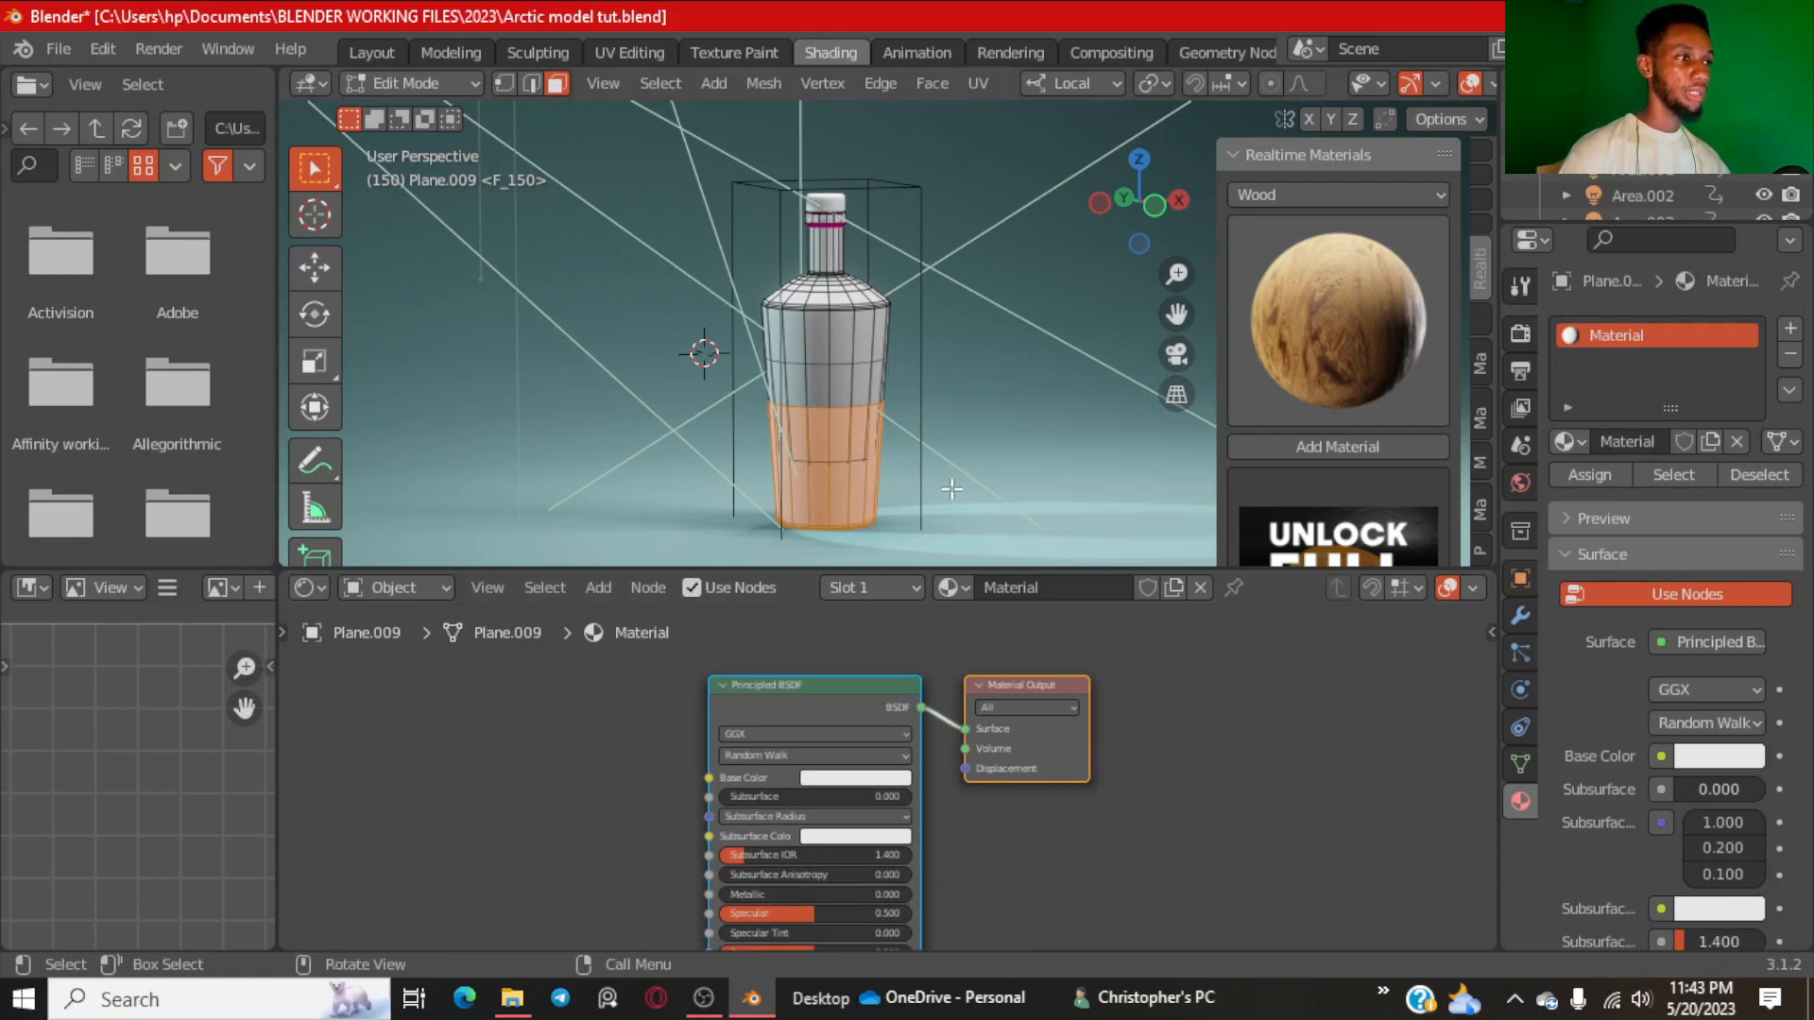
{"action": "key", "text": "Tab"}
Set the base color of the bottle material's Principled BSDF to a bright cyan.
{"action": "scroll", "coordinate": [873, 325], "scroll_direction": "up", "scroll_amount": 3}
{"action": "scroll", "coordinate": [1017, 863], "scroll_direction": "down", "scroll_amount": 1}
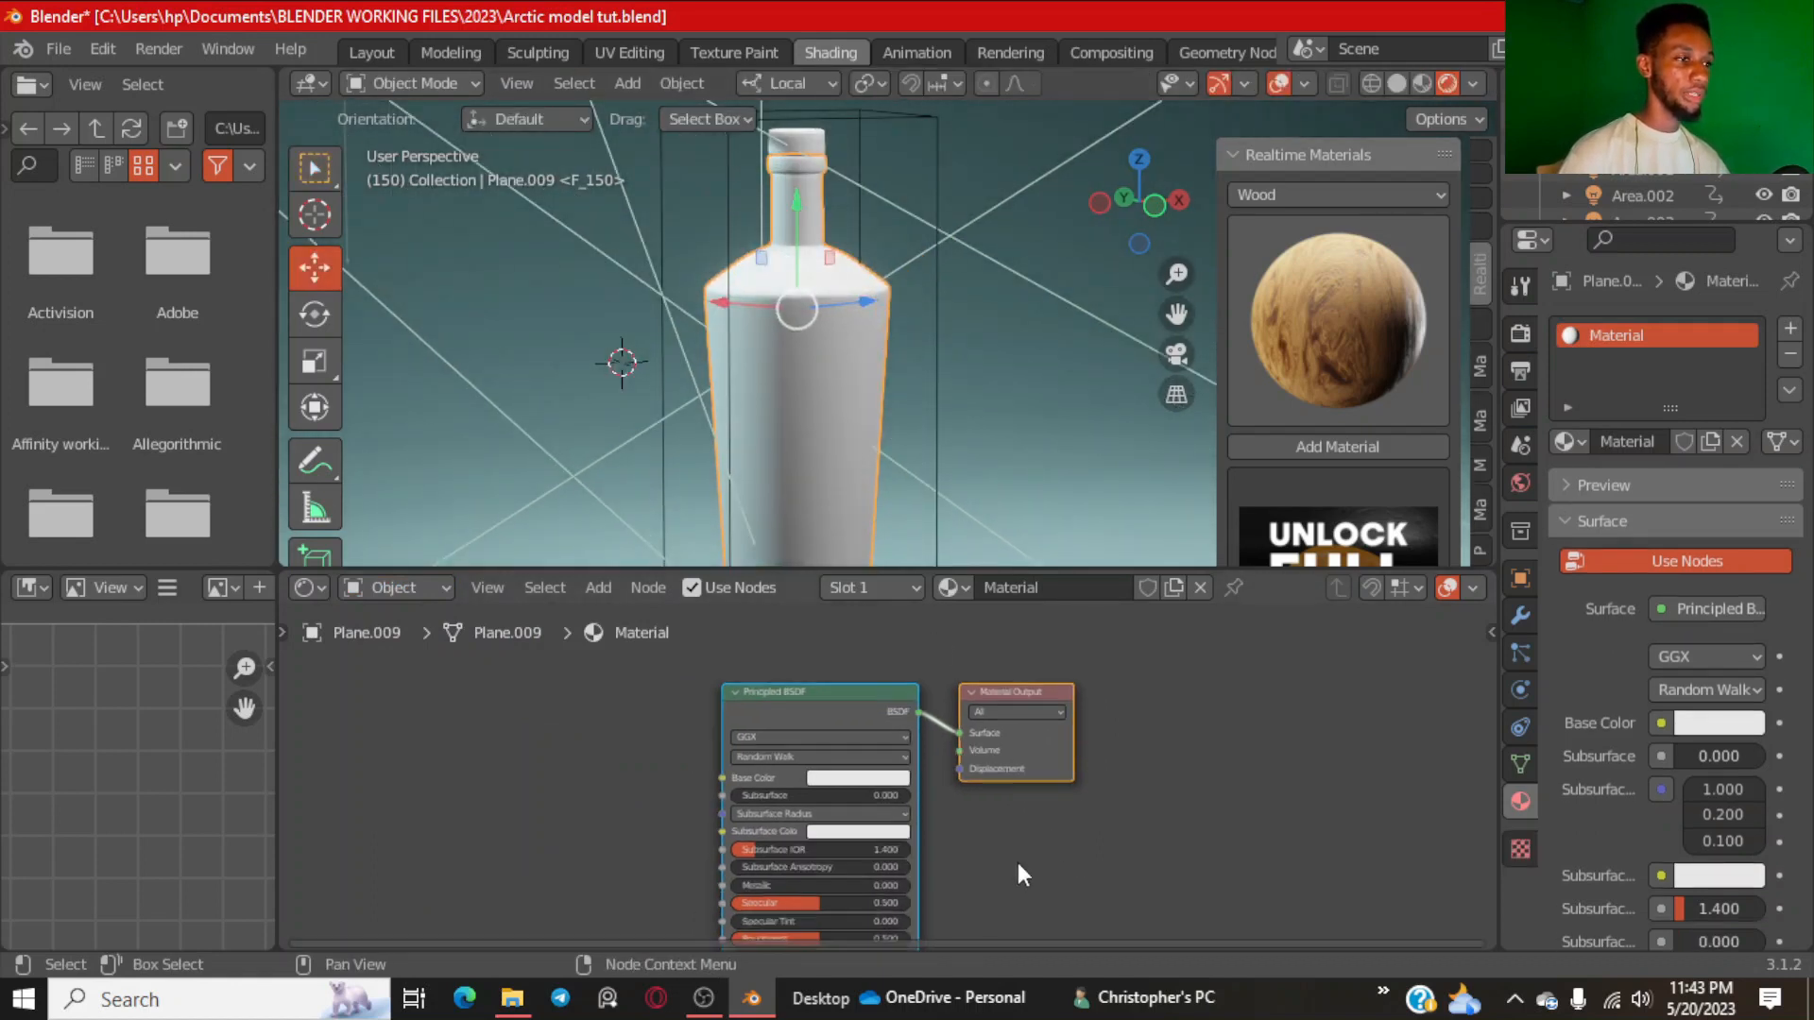
{"action": "middle_click_drag", "start_coordinate": [1017, 863], "coordinate": [1154, 756]}
{"action": "scroll", "coordinate": [989, 759], "scroll_direction": "up", "scroll_amount": 2}
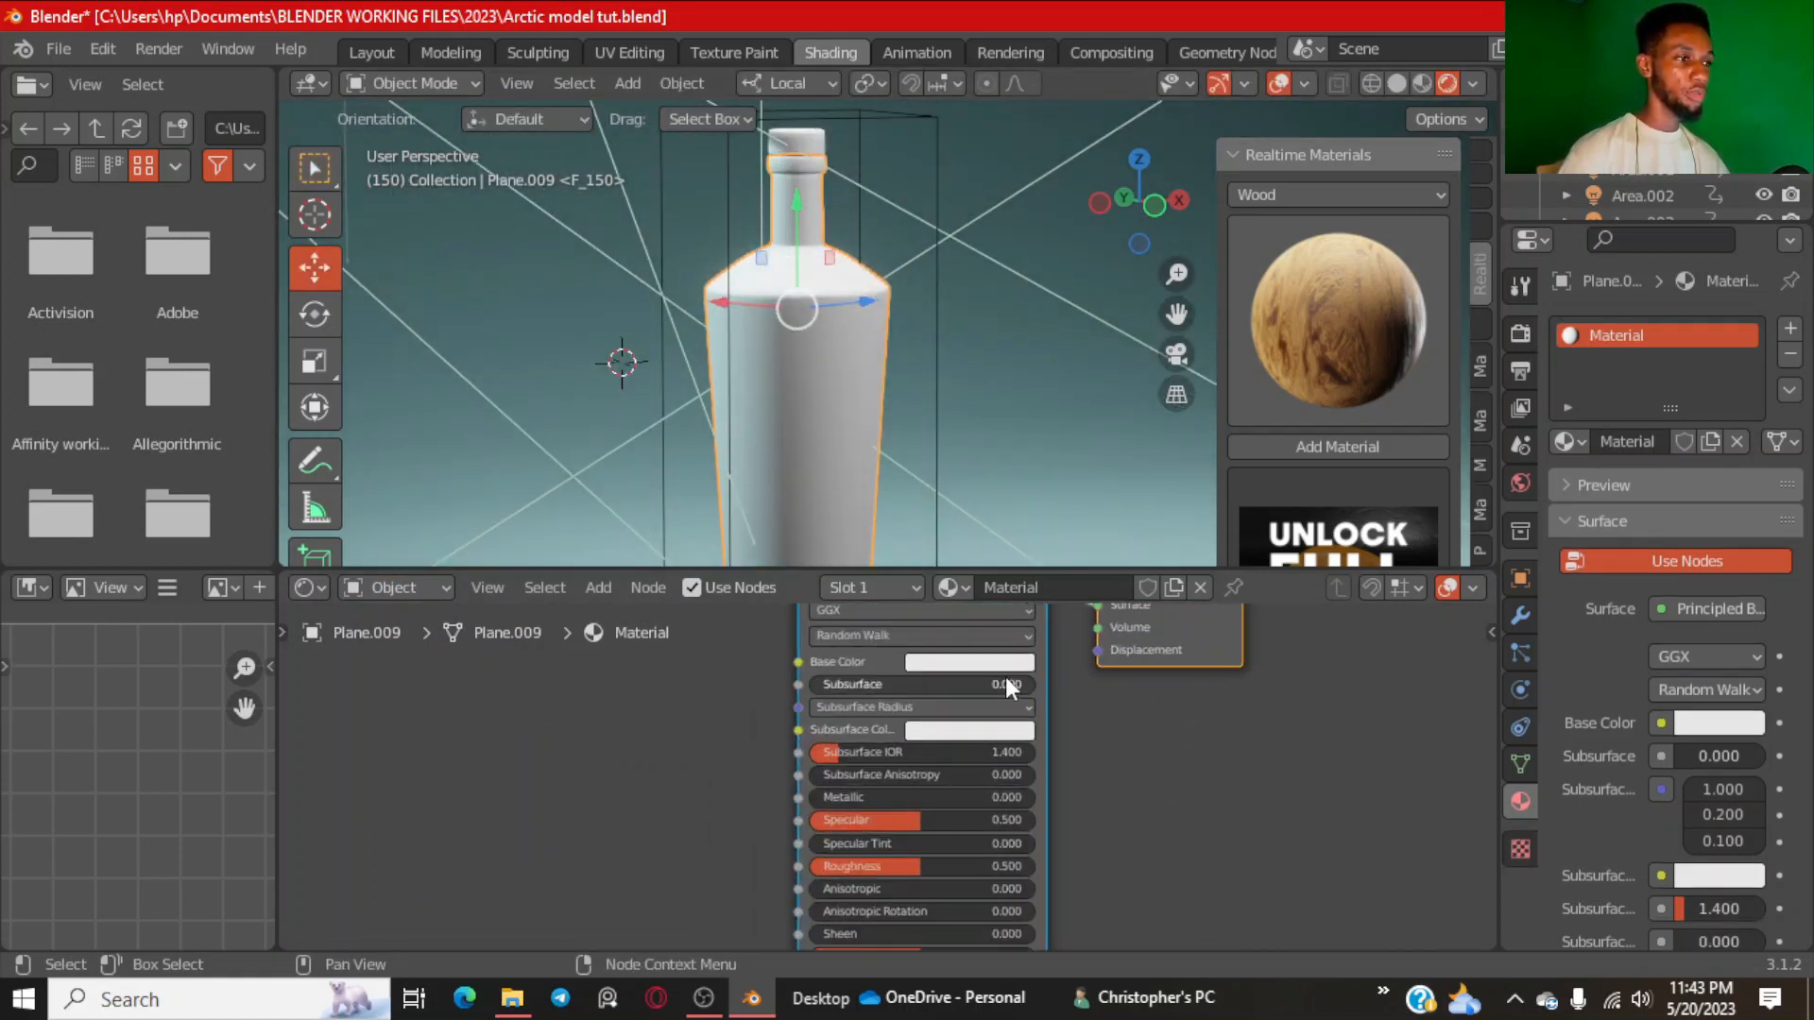
{"action": "left_click", "coordinate": [973, 661]}
{"action": "mouse_move", "coordinate": [949, 457]}
{"action": "left_mouse_down"}
{"action": "mouse_move", "coordinate": [1020, 464]}
{"action": "mouse_move", "coordinate": [994, 442]}
{"action": "mouse_move", "coordinate": [1010, 413]}
{"action": "left_mouse_up"}
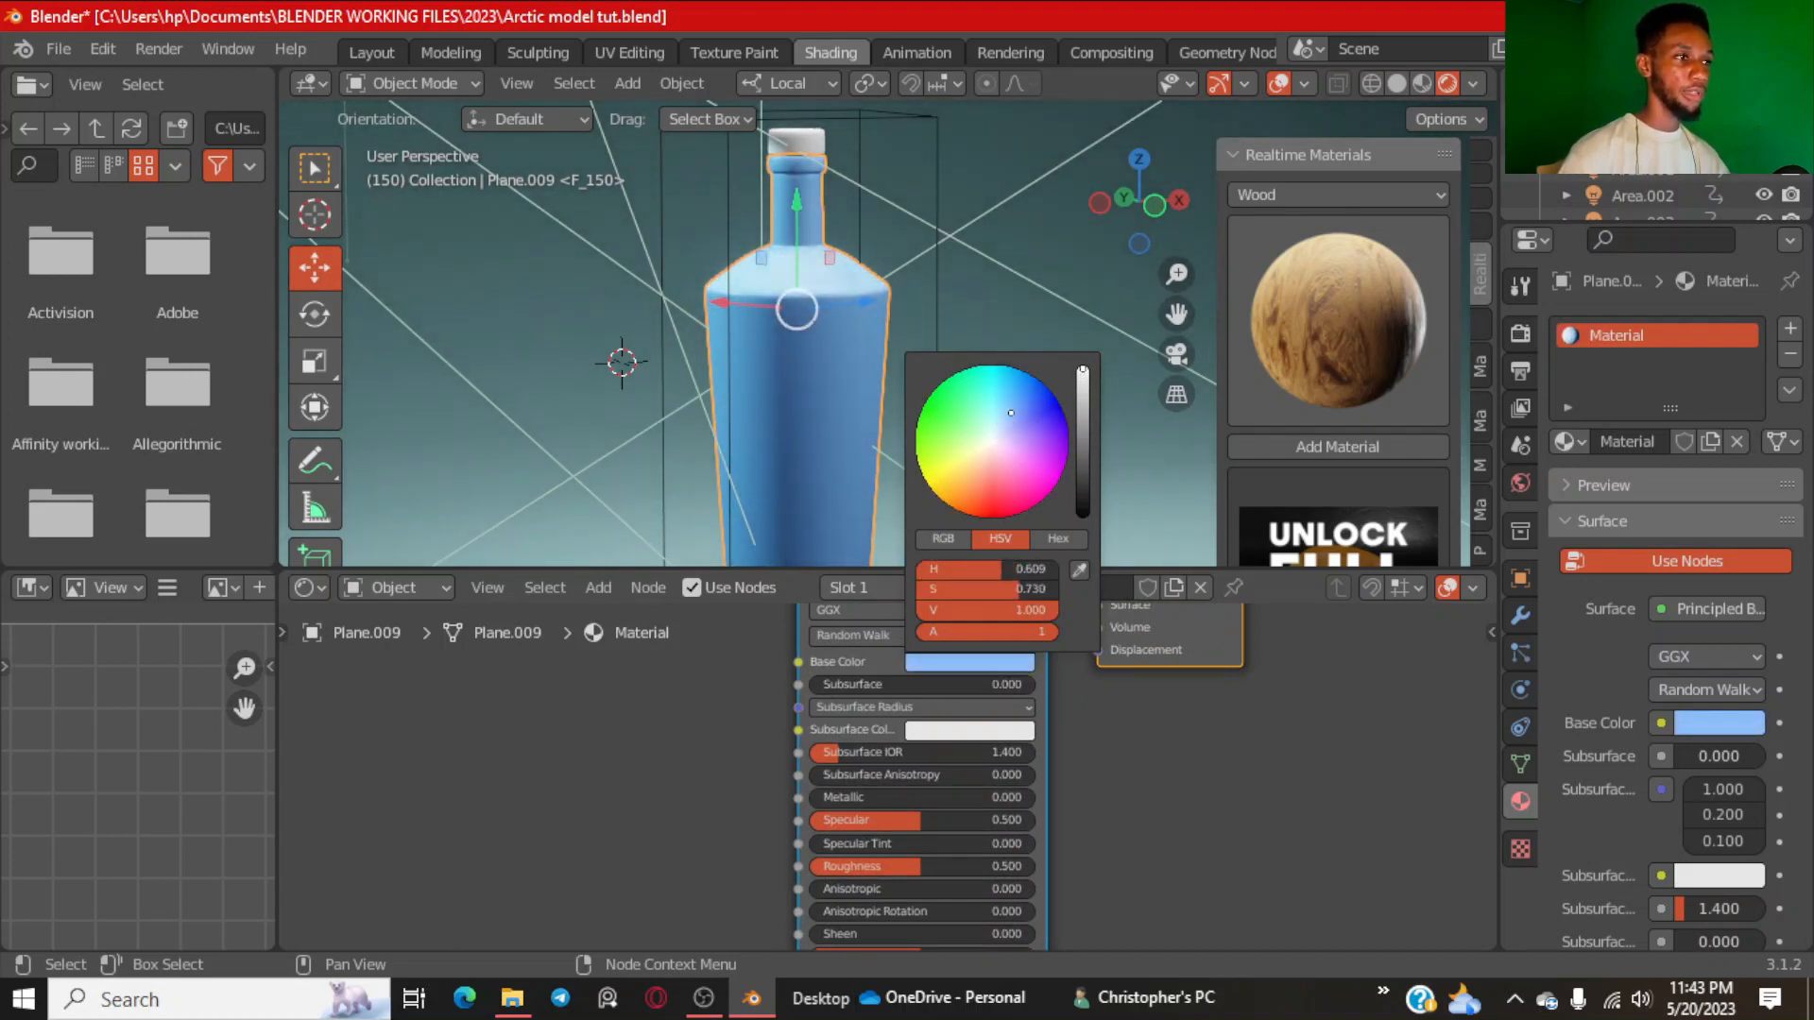
{"action": "left_click_drag", "start_coordinate": [1011, 413], "coordinate": [995, 396]}
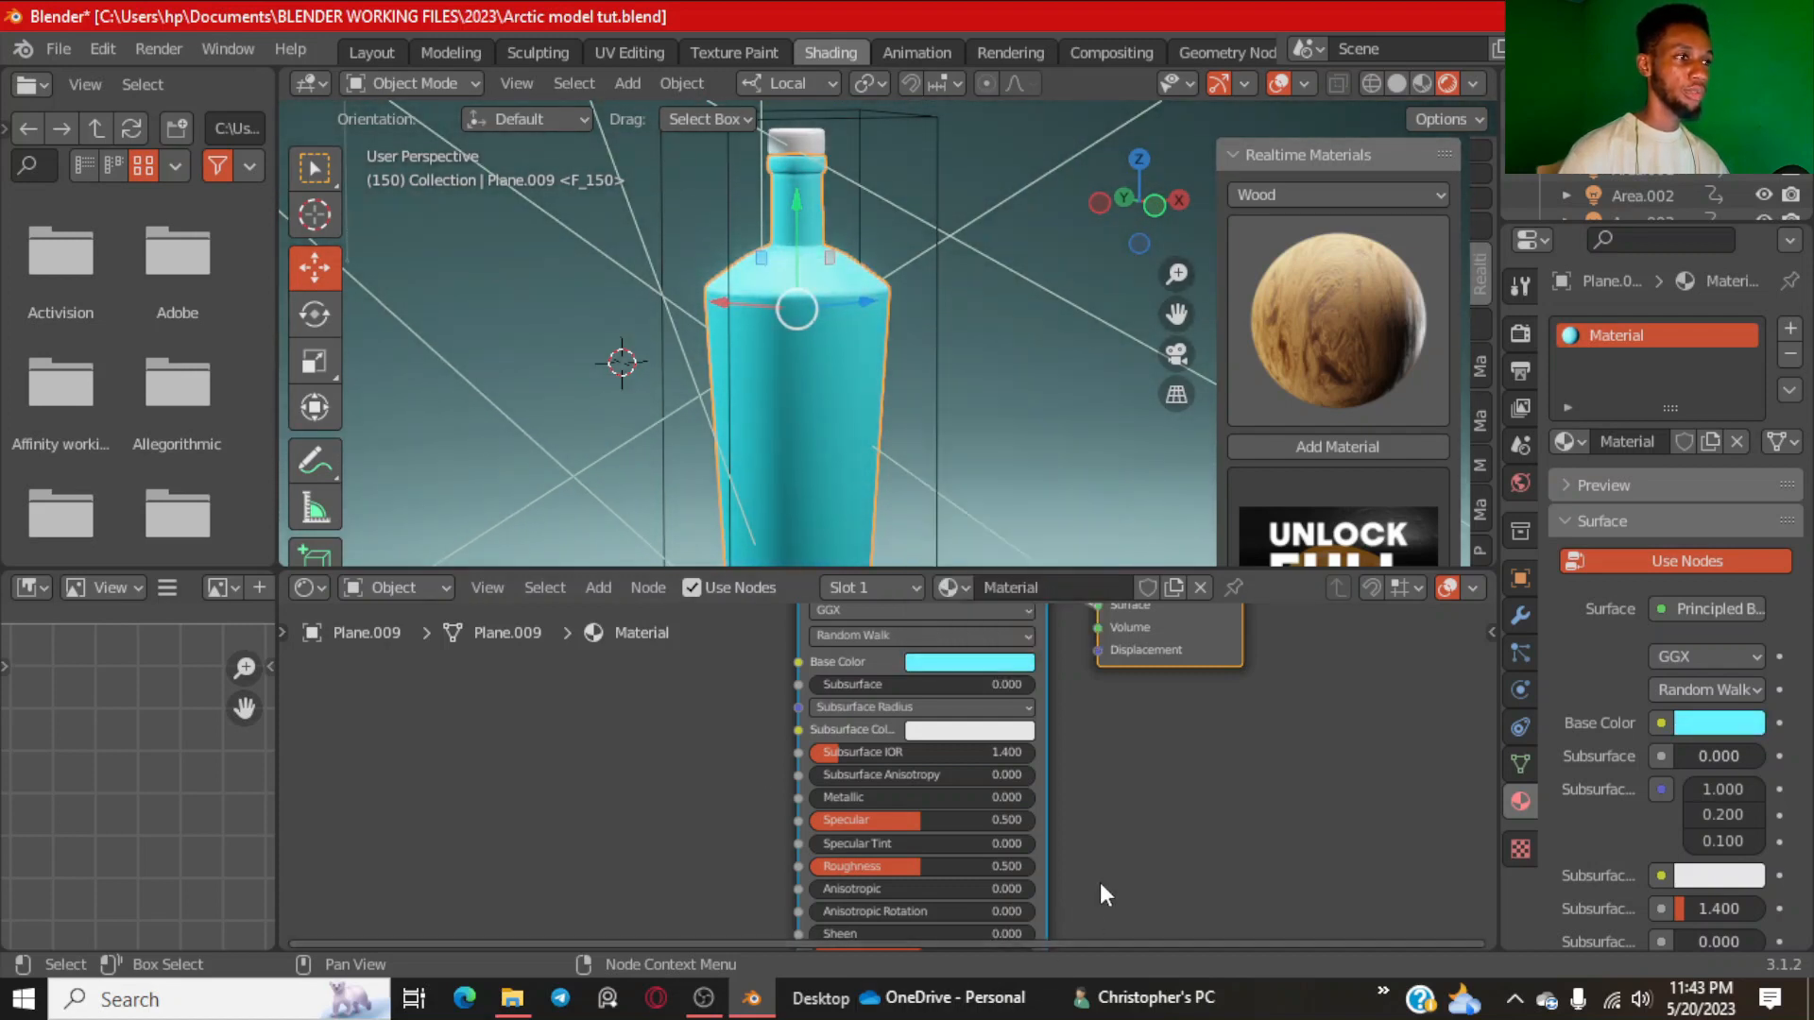
Raise the bottle material's roughness to 1.000 on the Principled BSDF node.
{"action": "scroll", "coordinate": [1099, 878], "scroll_direction": "down", "scroll_amount": 4}
{"action": "middle_click_drag", "start_coordinate": [1098, 825], "coordinate": [1088, 761]}
{"action": "scroll", "coordinate": [1100, 769], "scroll_direction": "up", "scroll_amount": 6}
{"action": "scroll", "coordinate": [1156, 749], "scroll_direction": "up", "scroll_amount": 2}
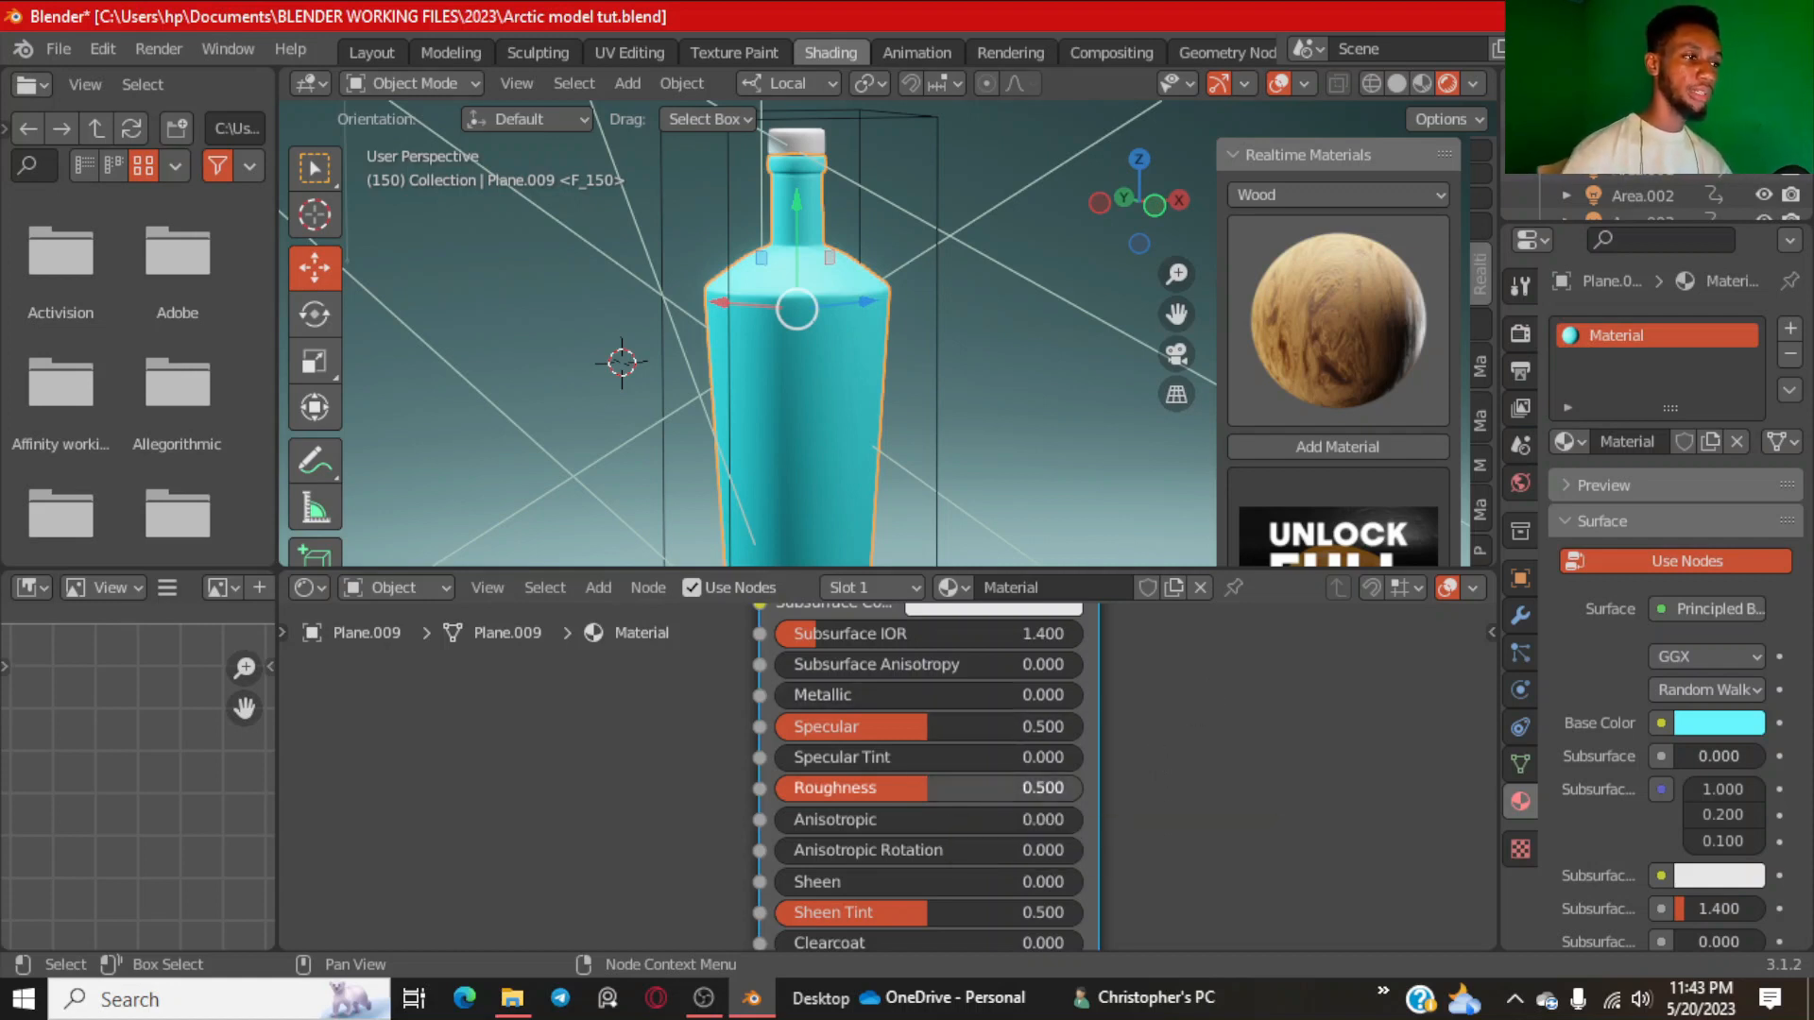
{"action": "left_click_drag", "start_coordinate": [985, 780], "coordinate": [1138, 784]}
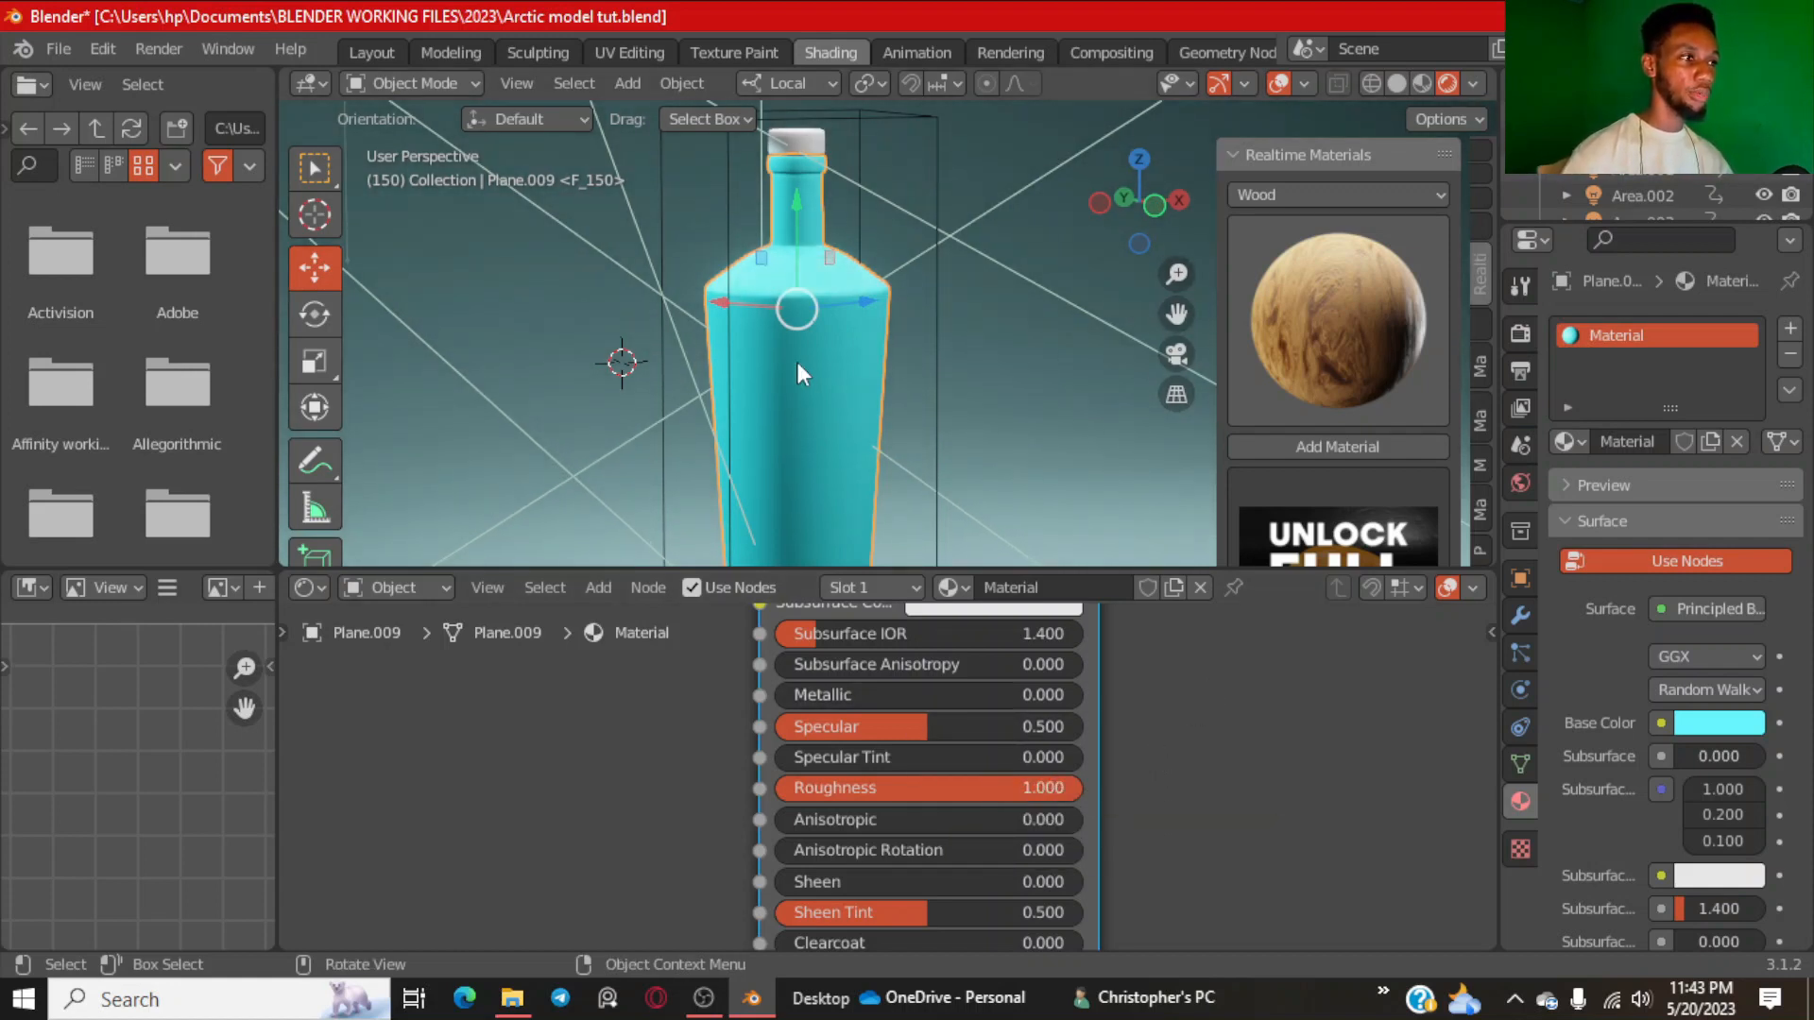
Set the Specular of the bottle material's Principled BSDF to 0.15.
{"action": "scroll", "coordinate": [797, 342], "scroll_direction": "up", "scroll_amount": 3}
{"action": "scroll", "coordinate": [847, 731], "scroll_direction": "up", "scroll_amount": 1}
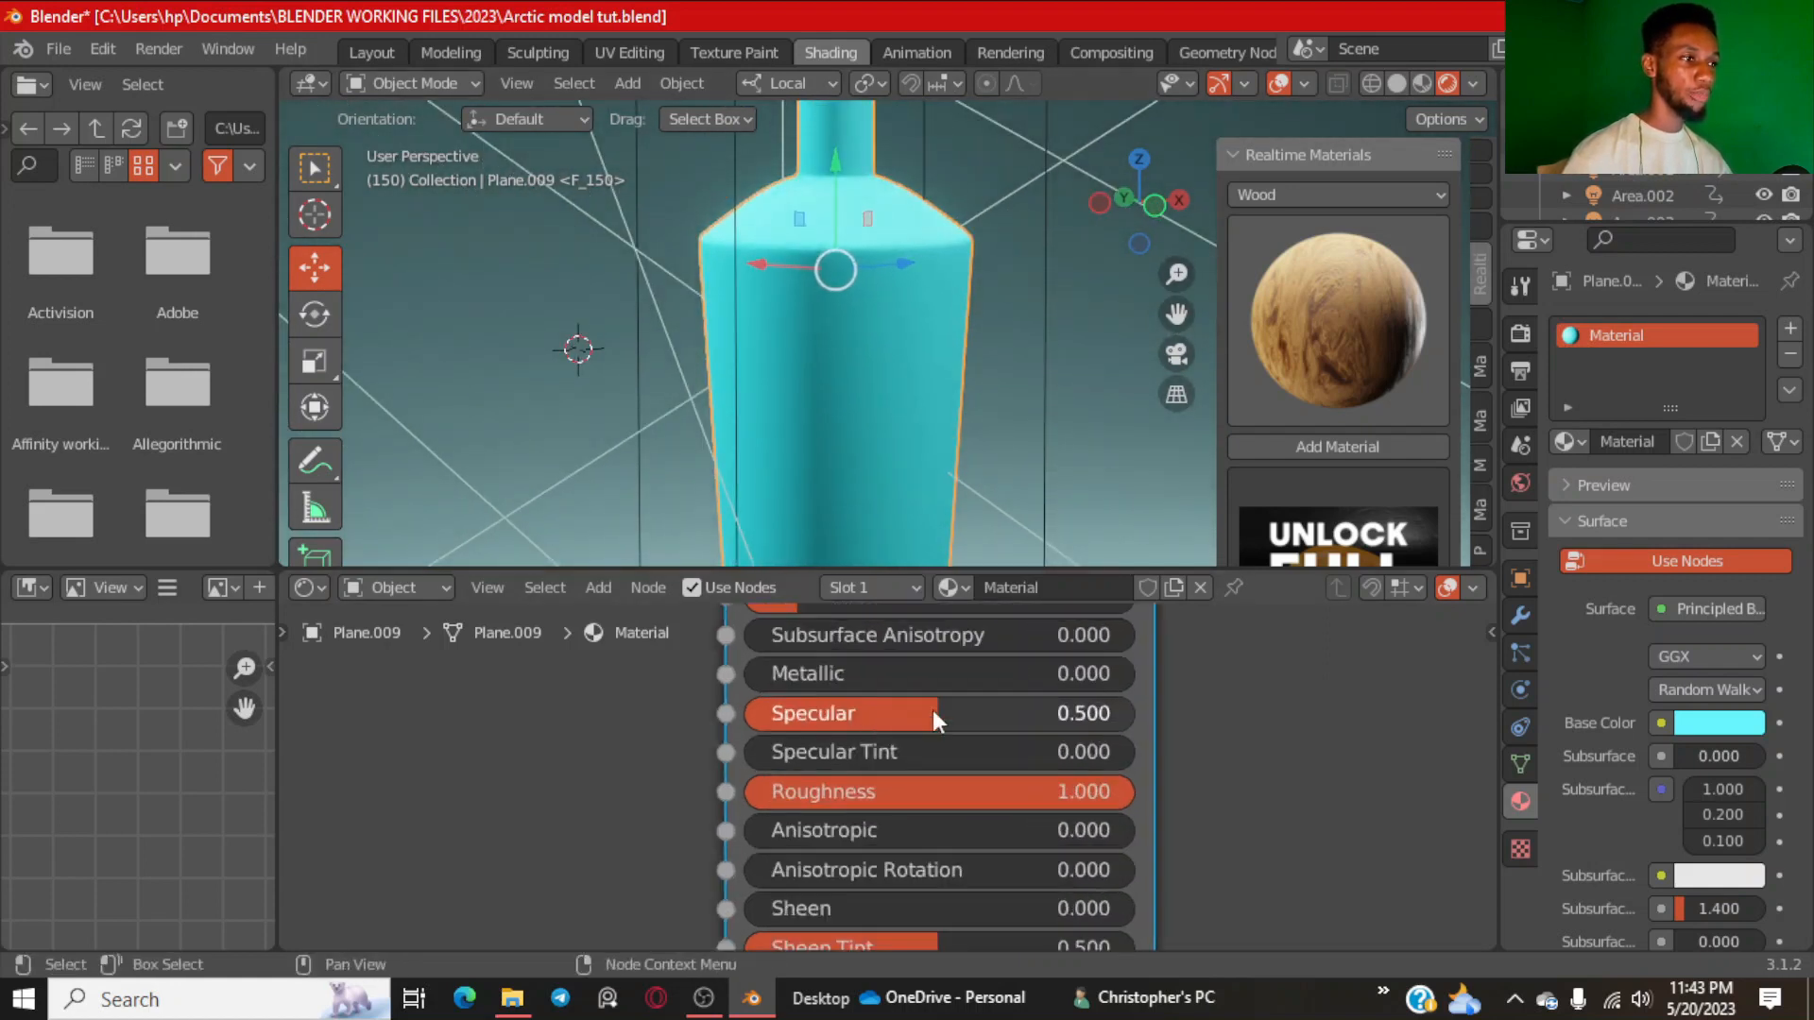
{"action": "double_click", "coordinate": [932, 710]}
{"action": "type", "text": "0"}
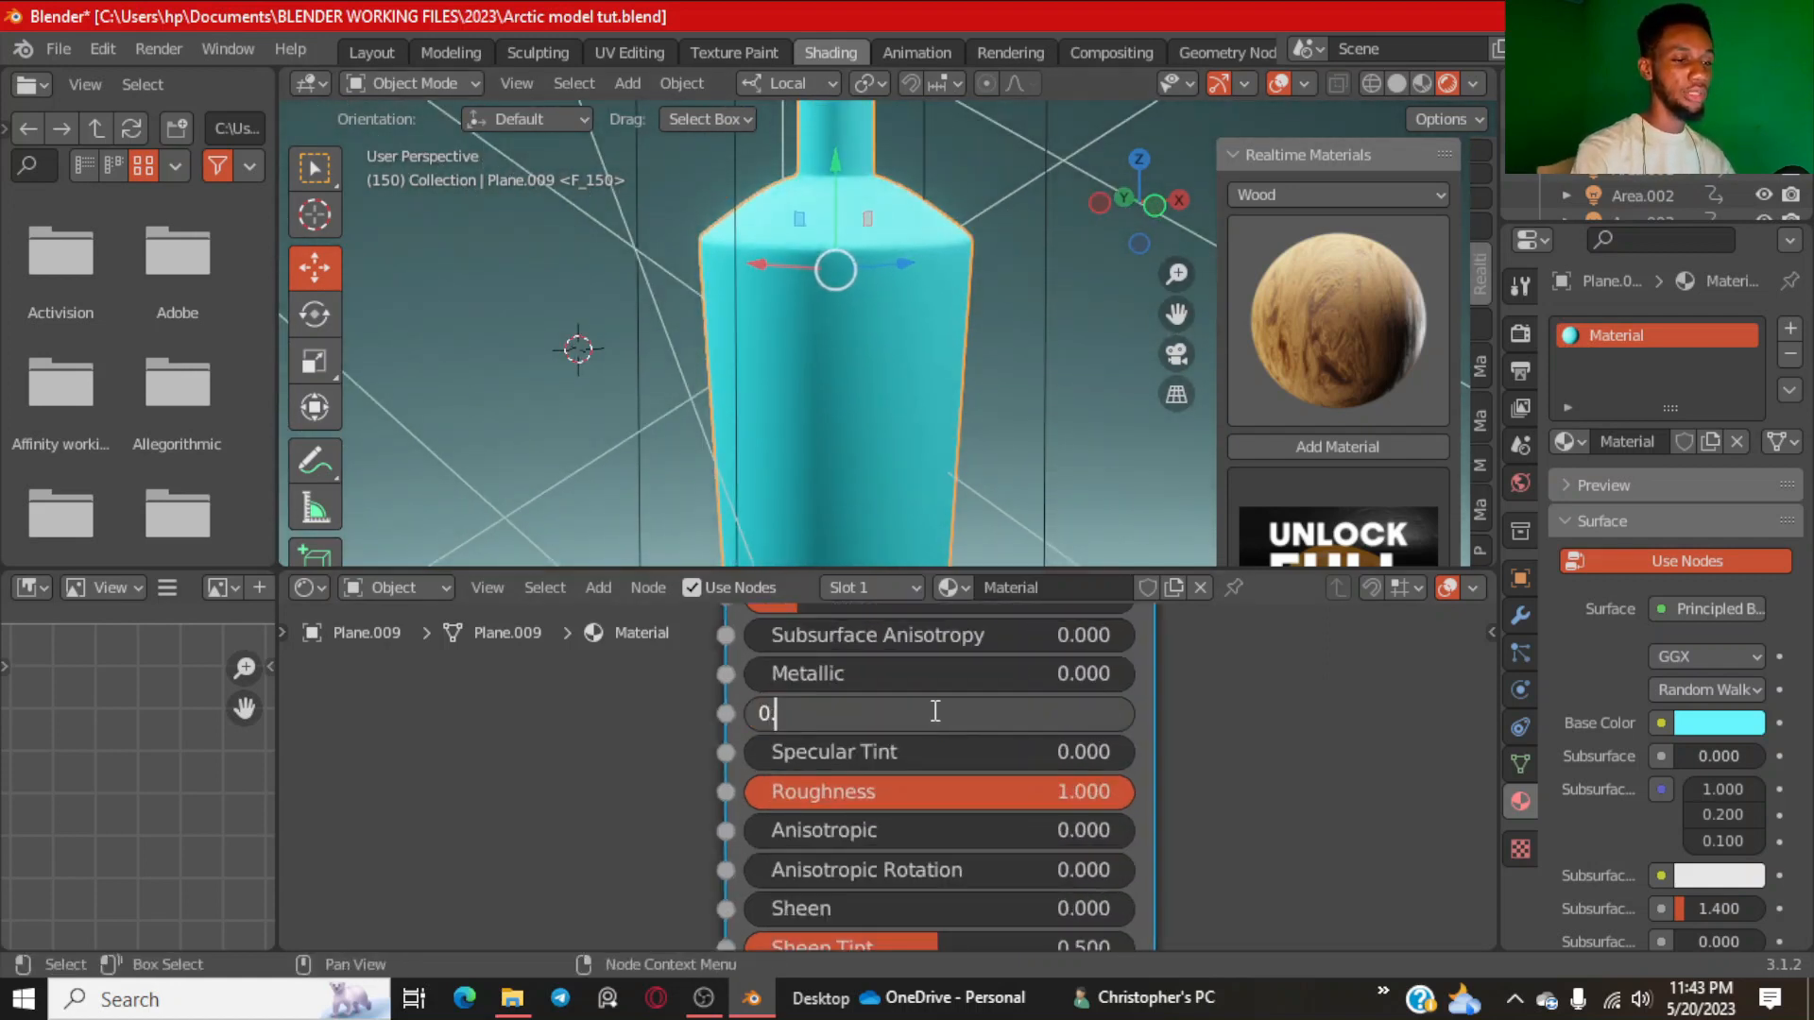
{"action": "type", "text": ".15"}
{"action": "key", "text": "Return"}
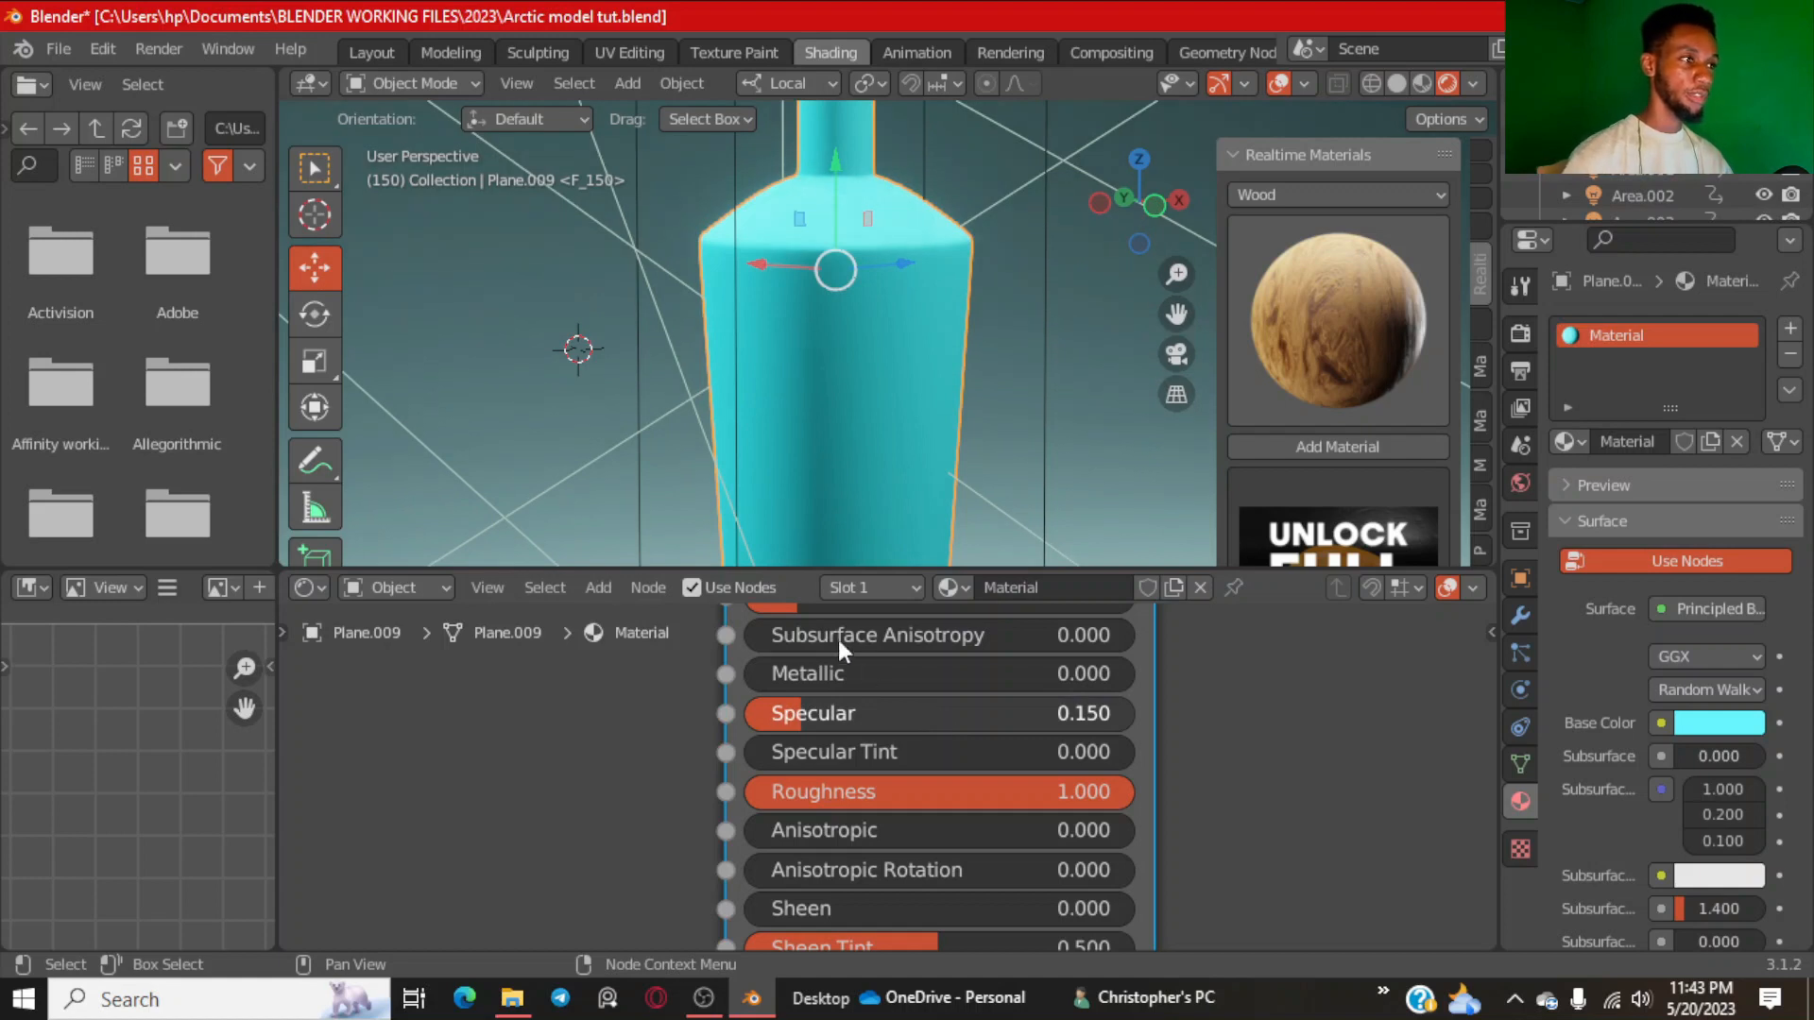
Select the backdrop plane and examine its material's base color, specular and roughness settings for comparison with the bottle.
{"action": "scroll", "coordinate": [773, 302], "scroll_direction": "down", "scroll_amount": 4}
{"action": "scroll", "coordinate": [770, 314], "scroll_direction": "down", "scroll_amount": 2}
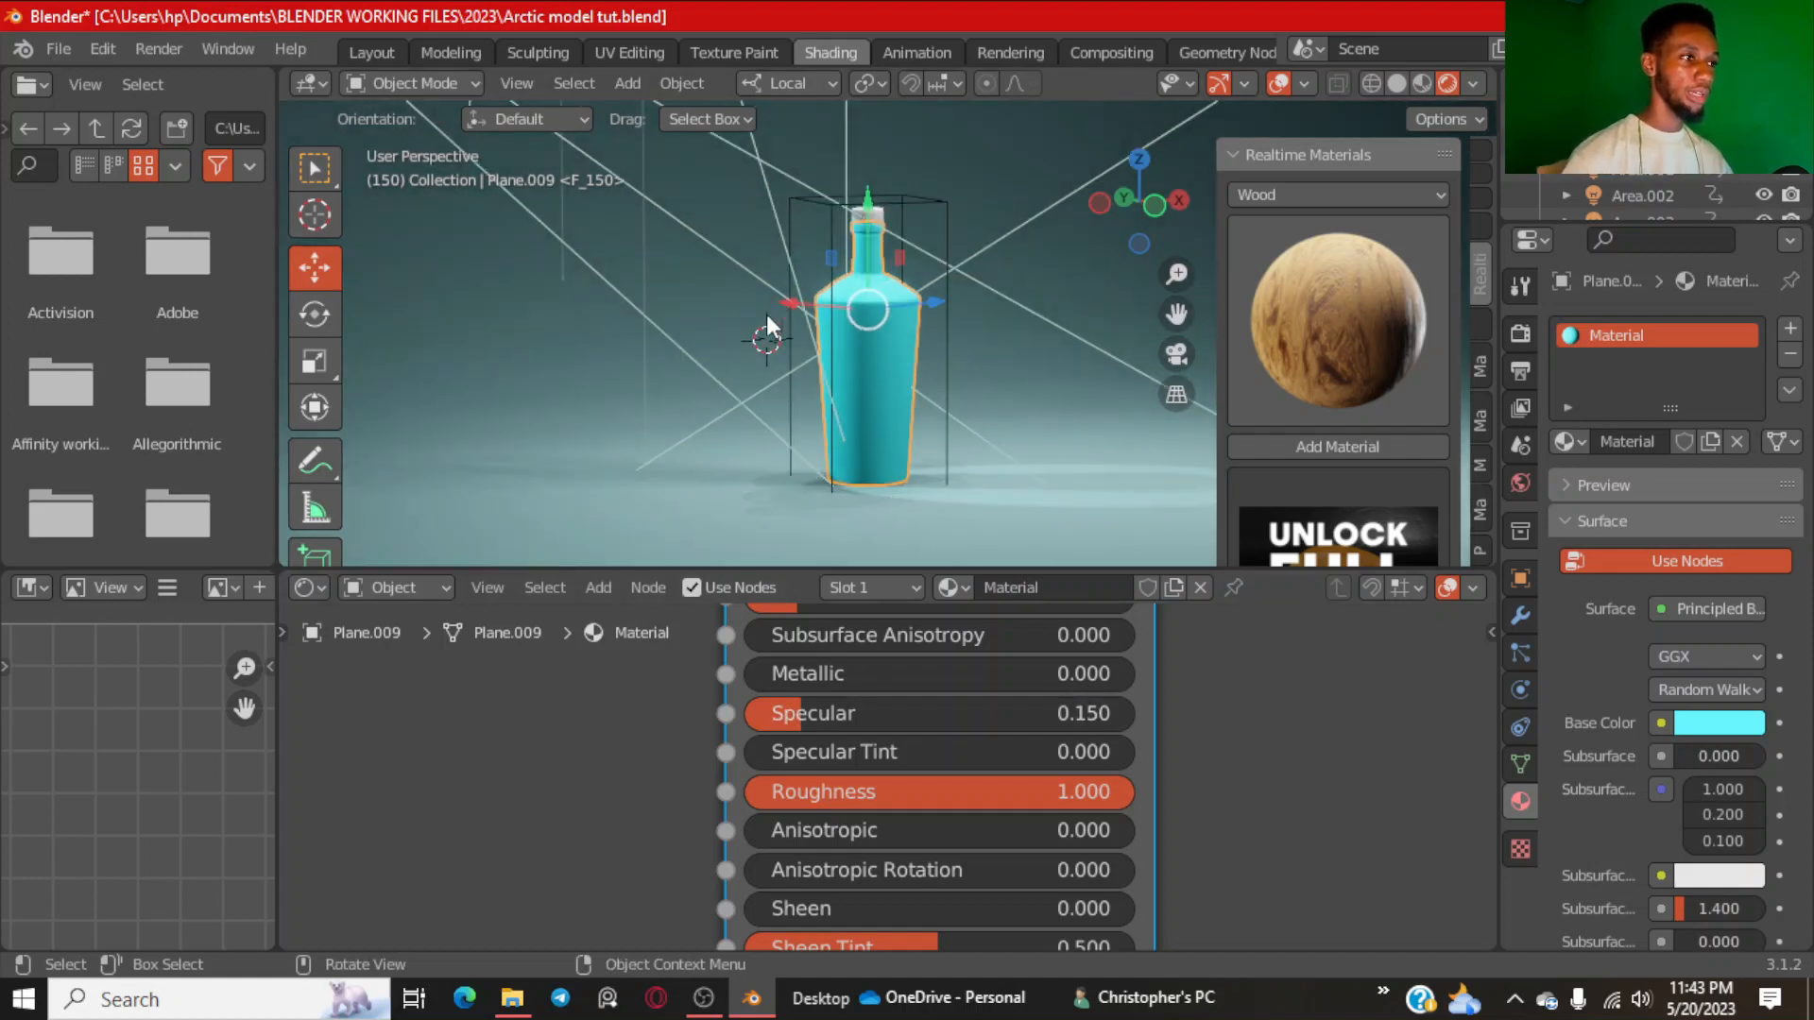
{"action": "left_click", "coordinate": [536, 349]}
{"action": "scroll", "coordinate": [1198, 718], "scroll_direction": "down", "scroll_amount": 4}
{"action": "middle_click_drag", "start_coordinate": [1188, 807], "coordinate": [1188, 810]}
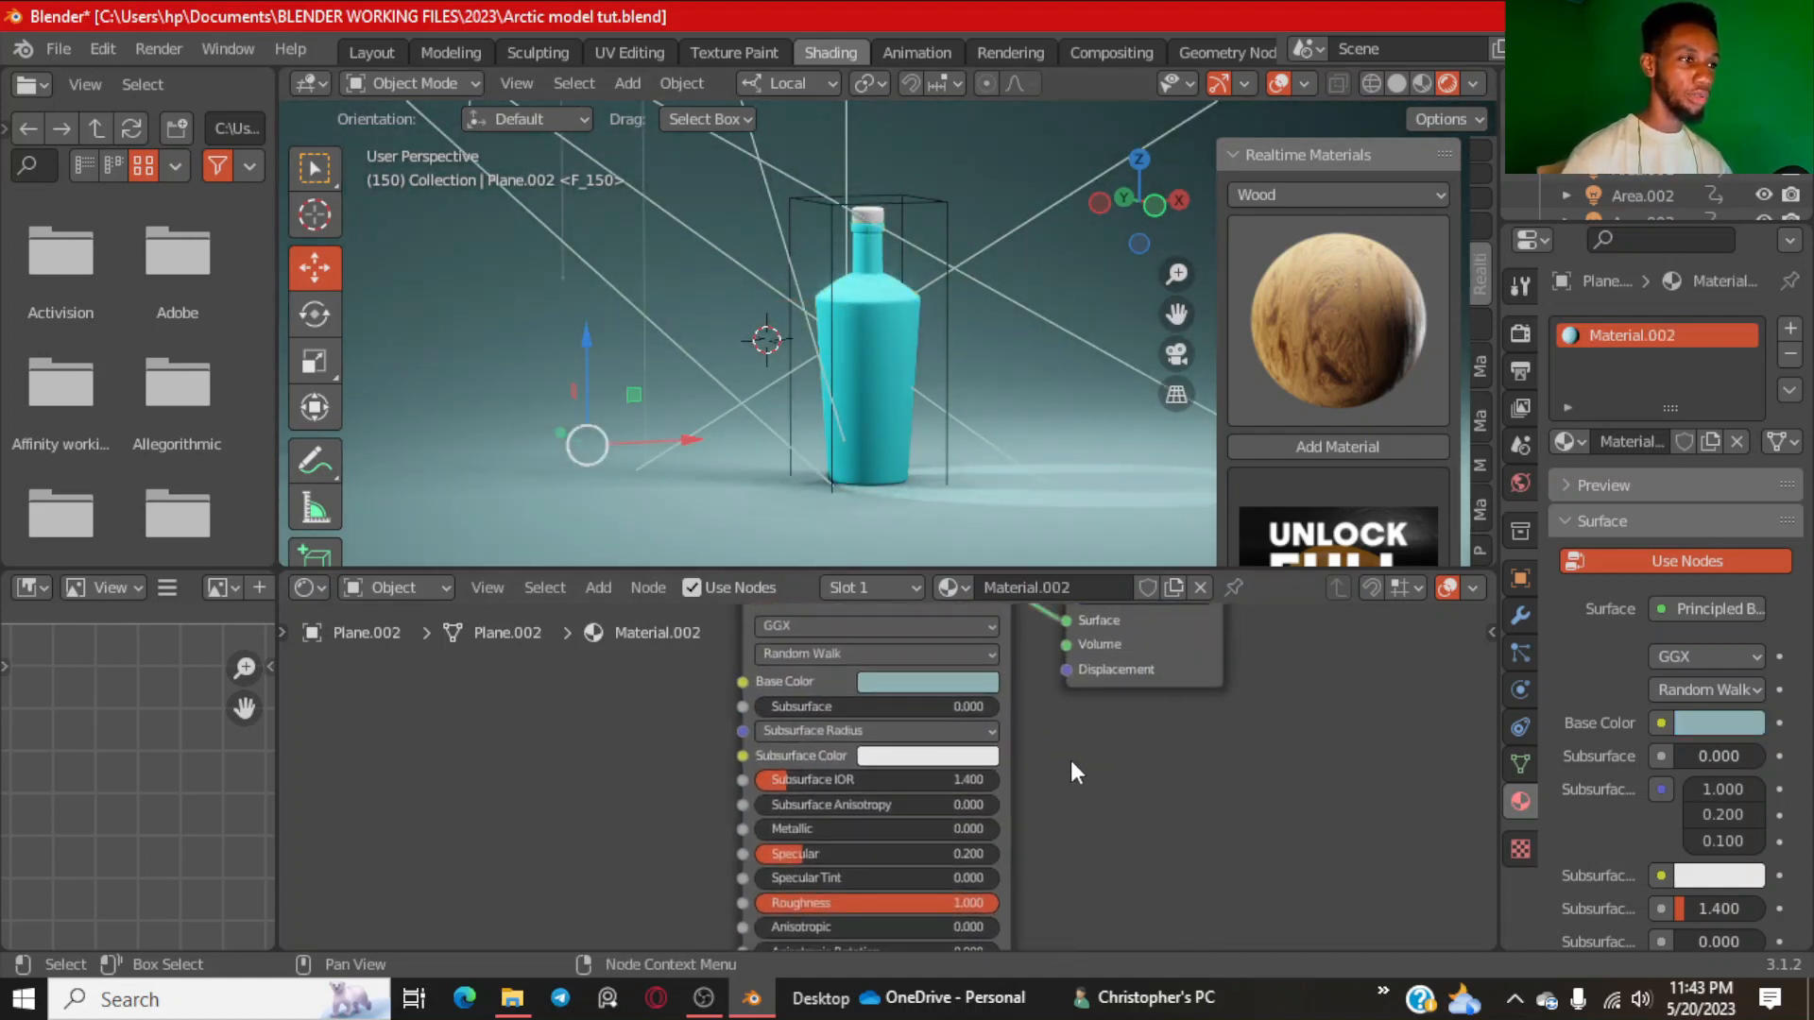
{"action": "scroll", "coordinate": [1077, 763], "scroll_direction": "down", "scroll_amount": 1}
{"action": "middle_click_drag", "start_coordinate": [1087, 764], "coordinate": [1091, 811]}
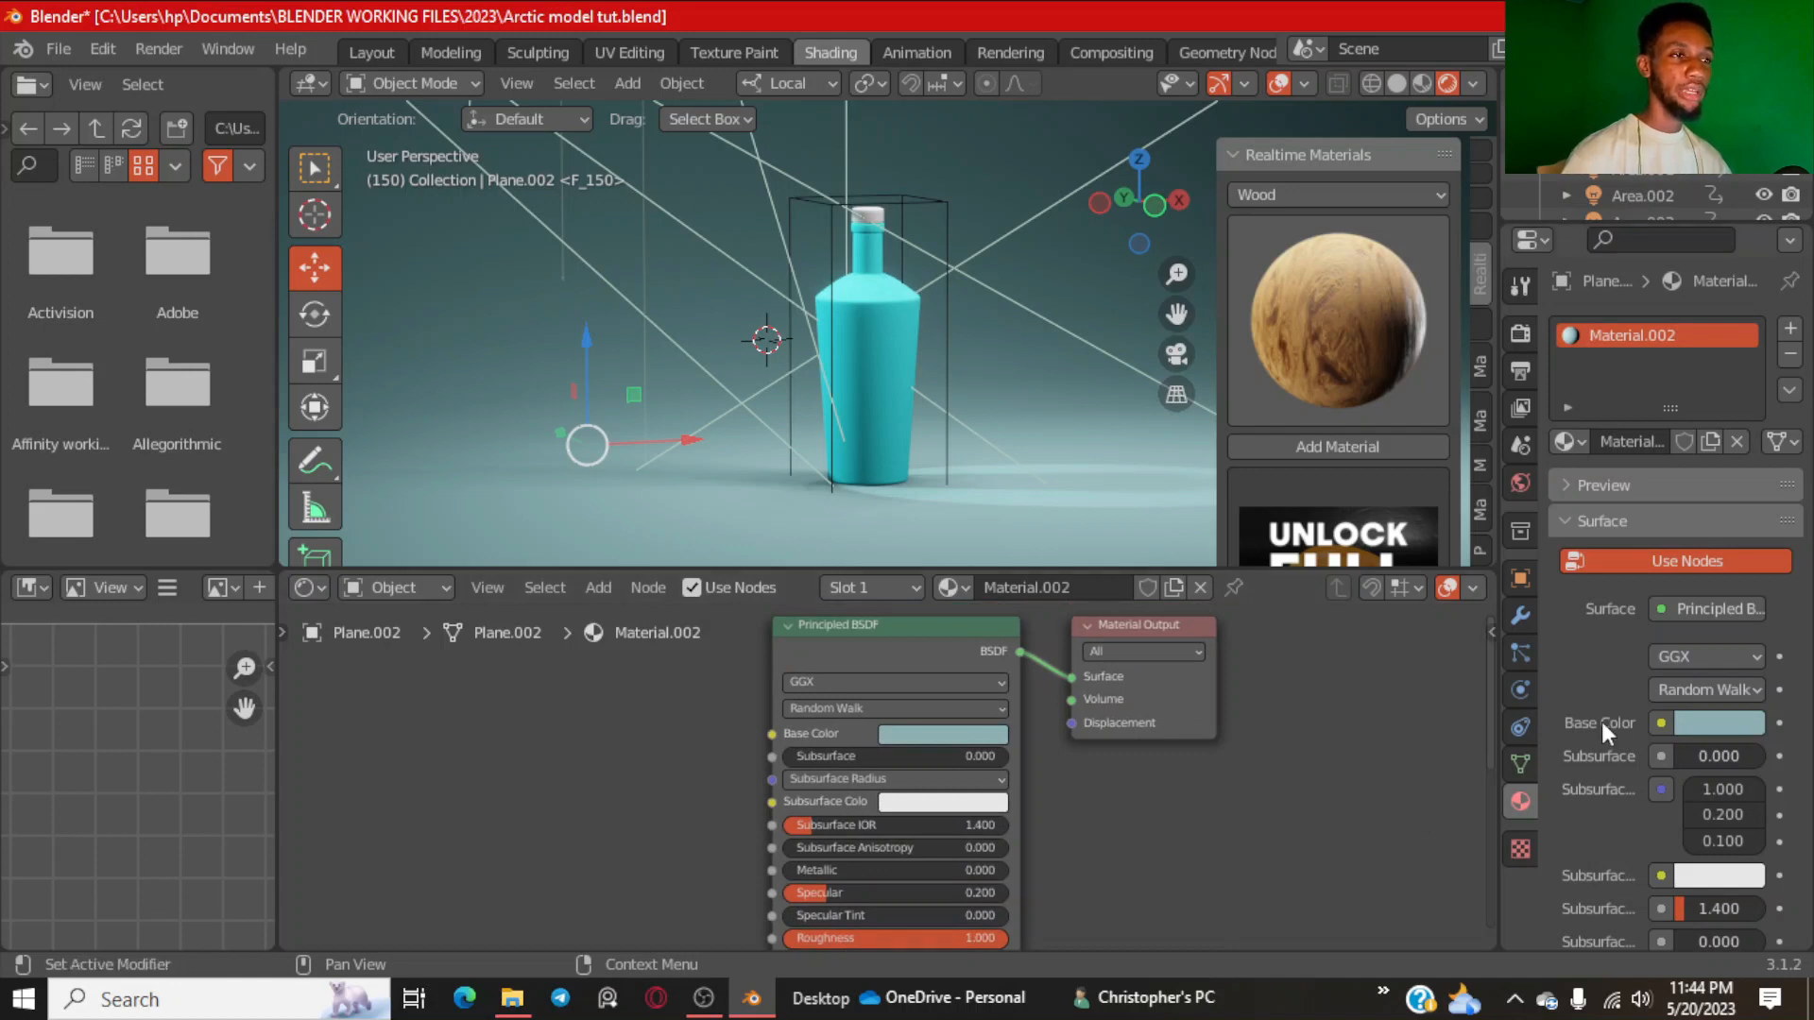
{"action": "scroll", "coordinate": [1207, 820], "scroll_direction": "up", "scroll_amount": 3}
{"action": "middle_click_drag", "start_coordinate": [1058, 875], "coordinate": [1113, 729]}
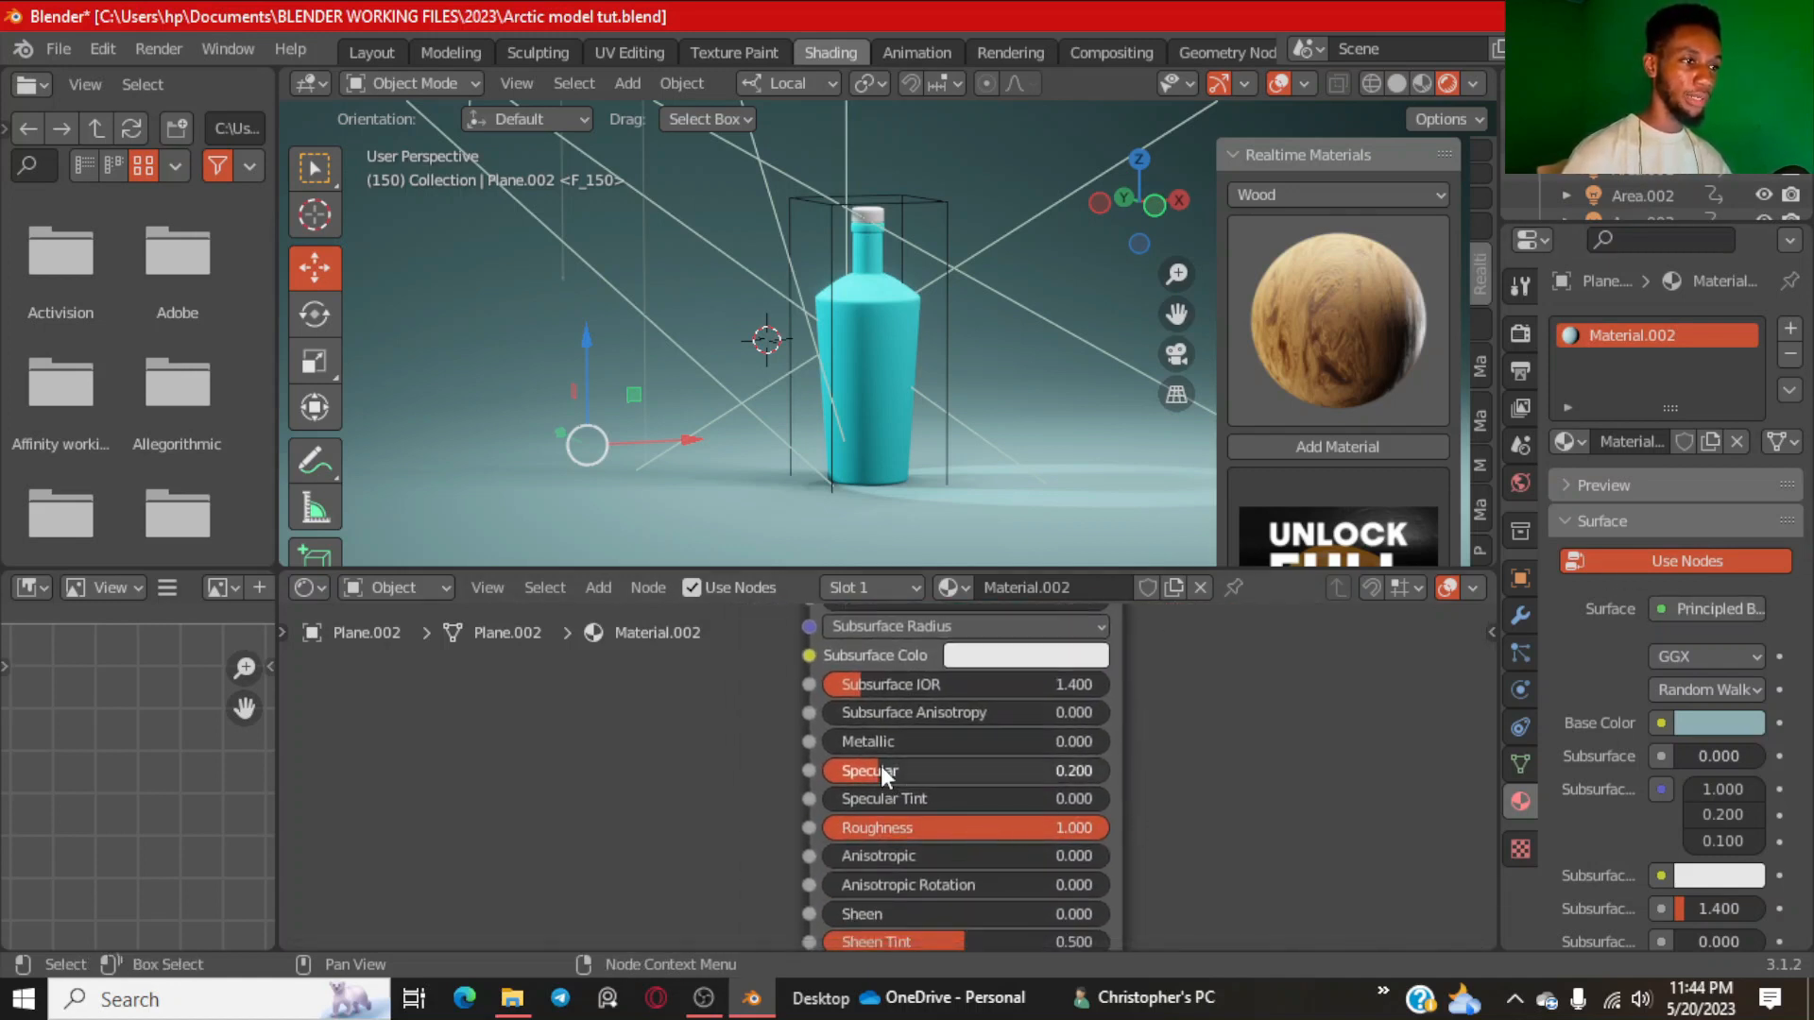
{"action": "scroll", "coordinate": [1158, 737], "scroll_direction": "down", "scroll_amount": 2}
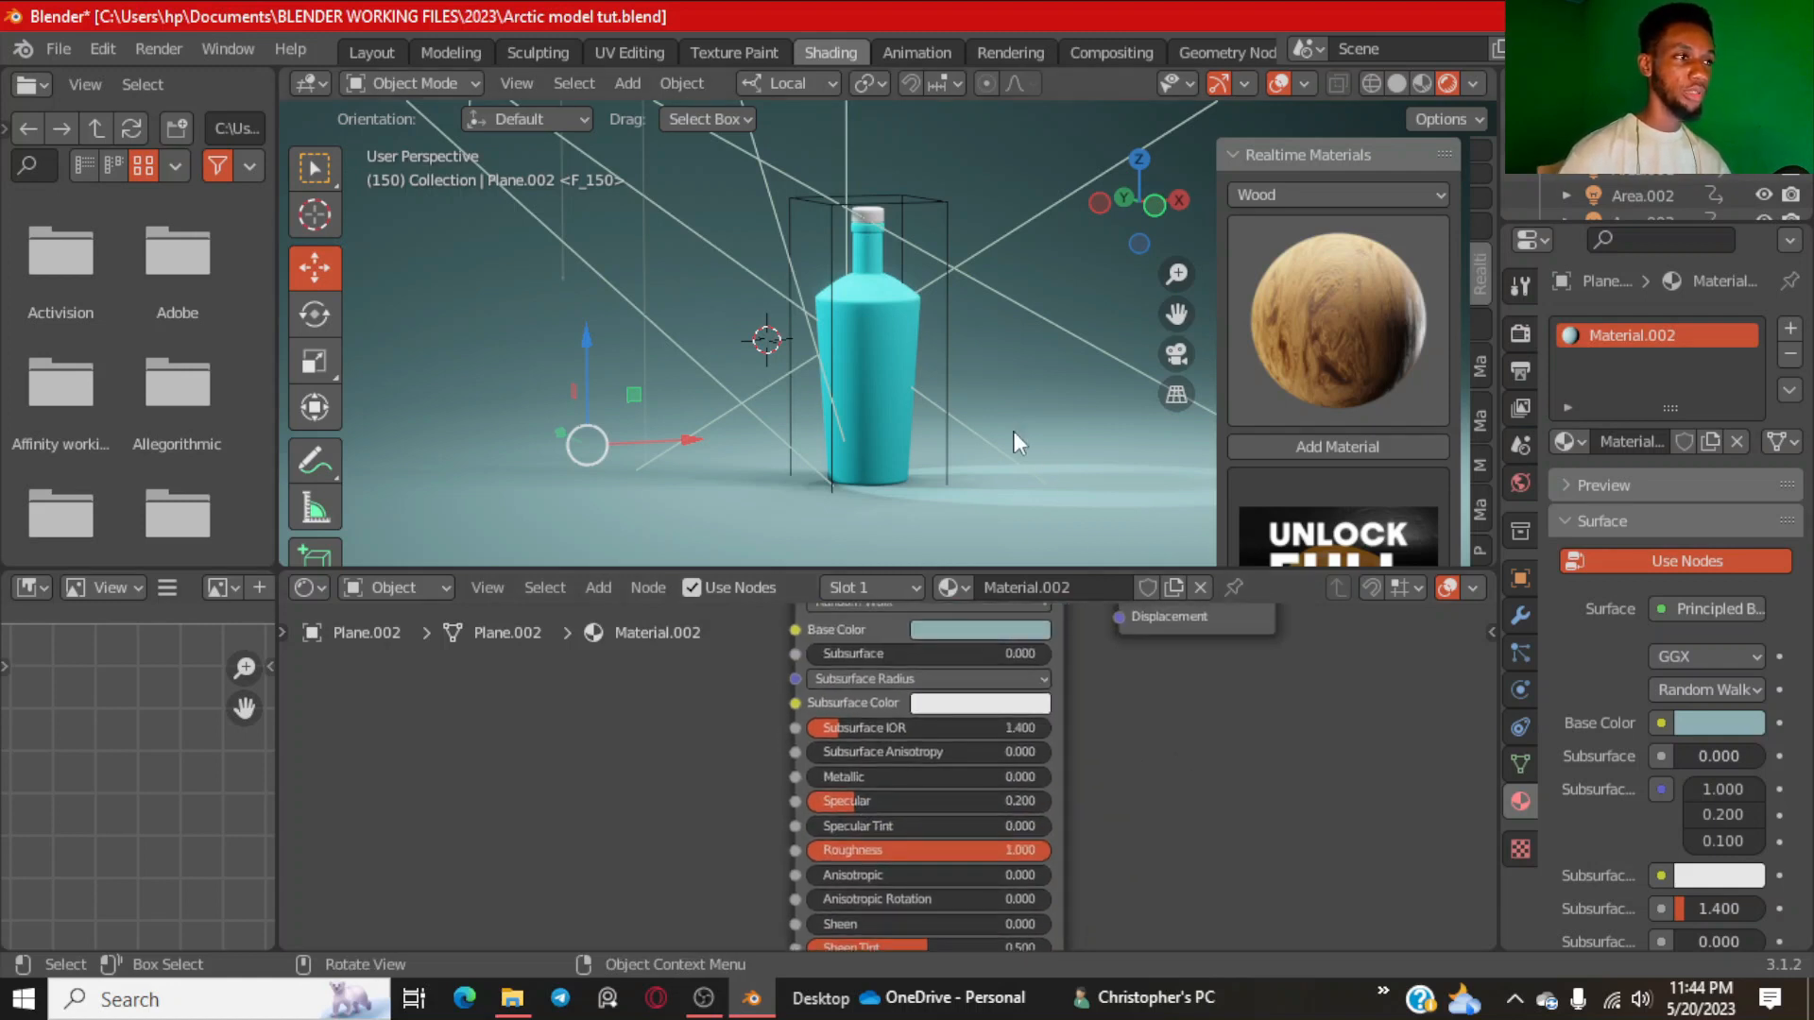
Reselect the bottle body and set its material's Roughness to 0.7 on the Principled BSDF node.
{"action": "left_click", "coordinate": [880, 326]}
{"action": "scroll", "coordinate": [921, 401], "scroll_direction": "up", "scroll_amount": 3}
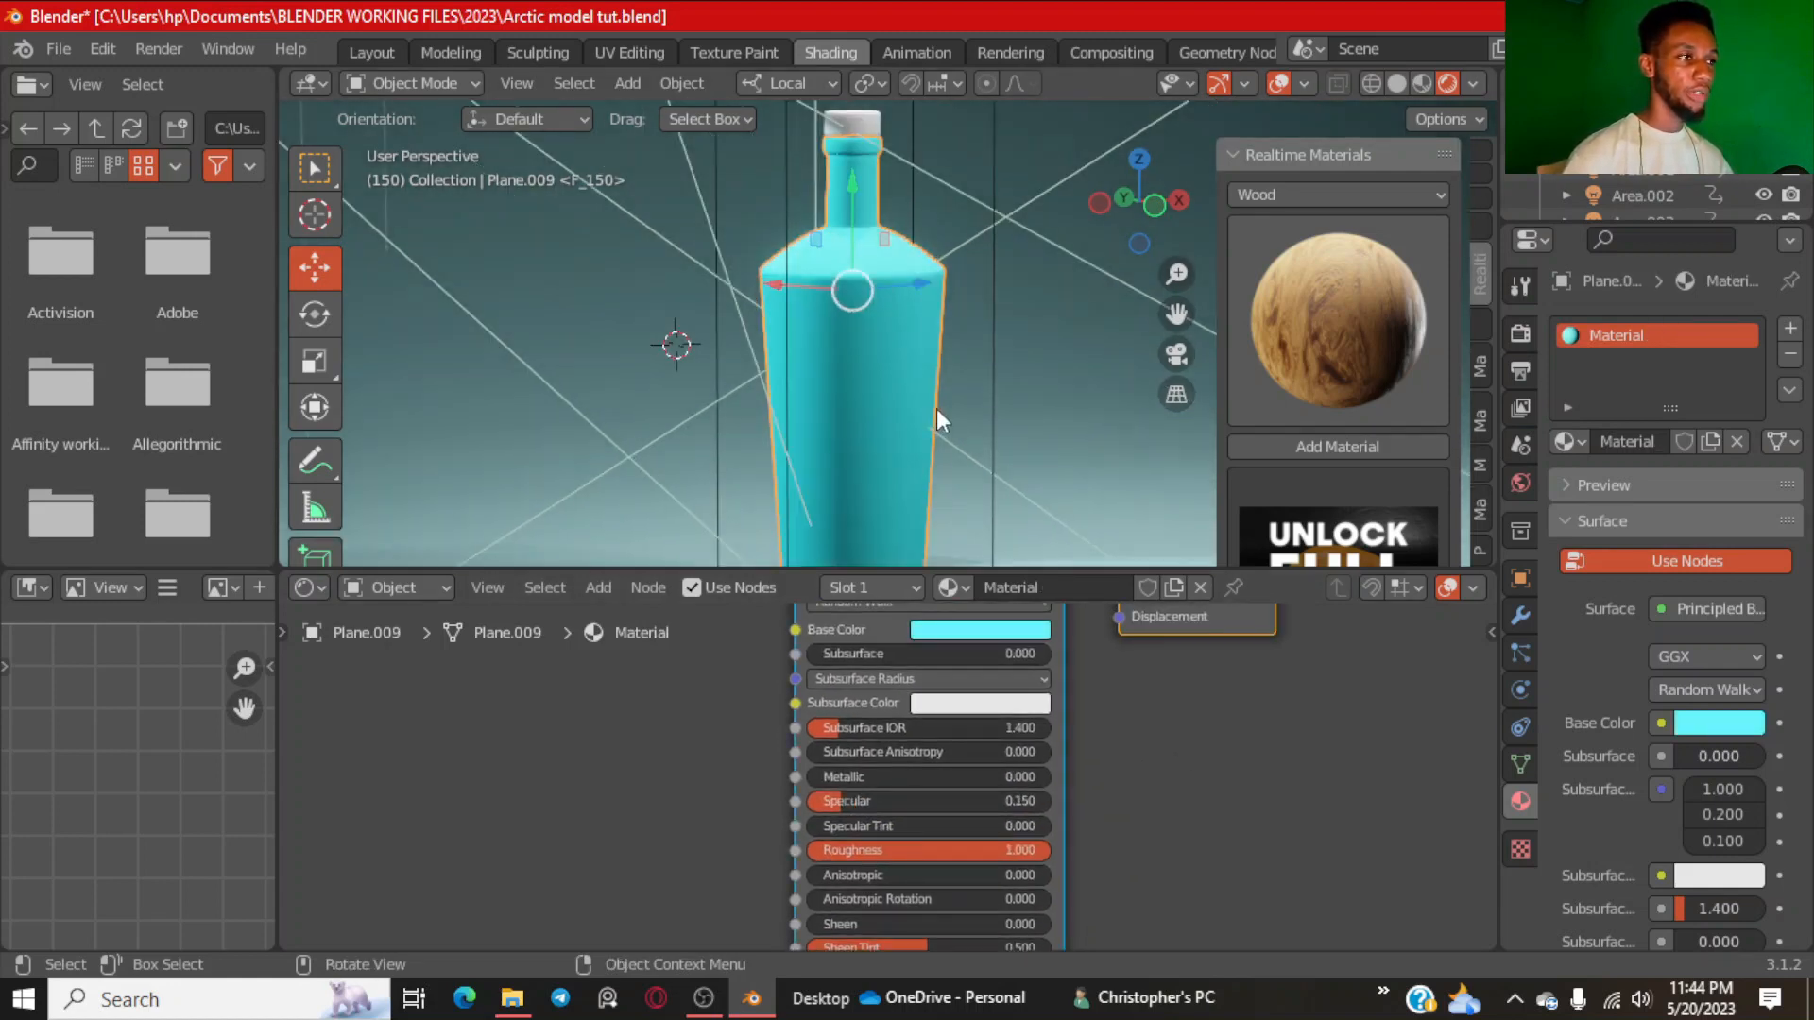
{"action": "scroll", "coordinate": [865, 276], "scroll_direction": "up", "scroll_amount": 4}
{"action": "scroll", "coordinate": [861, 355], "scroll_direction": "down", "scroll_amount": 1}
{"action": "middle_click_drag", "start_coordinate": [861, 356], "coordinate": [887, 384]}
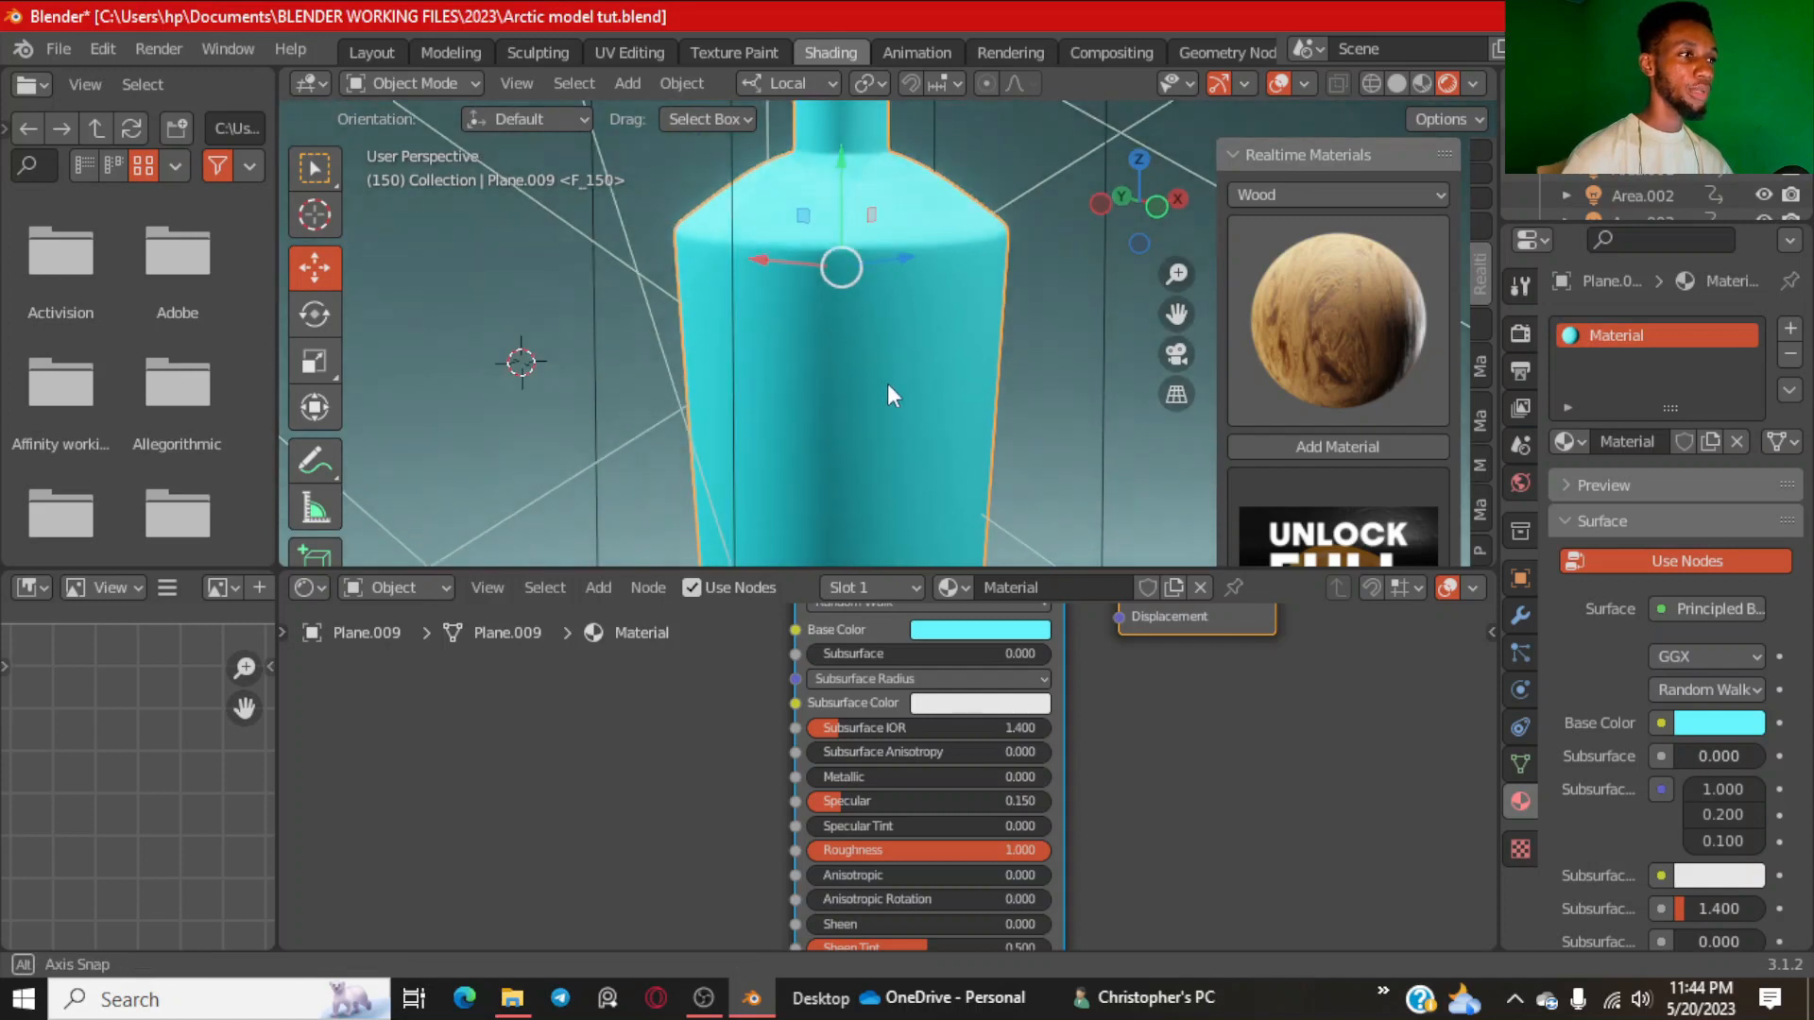
{"action": "scroll", "coordinate": [1136, 881], "scroll_direction": "up", "scroll_amount": 3}
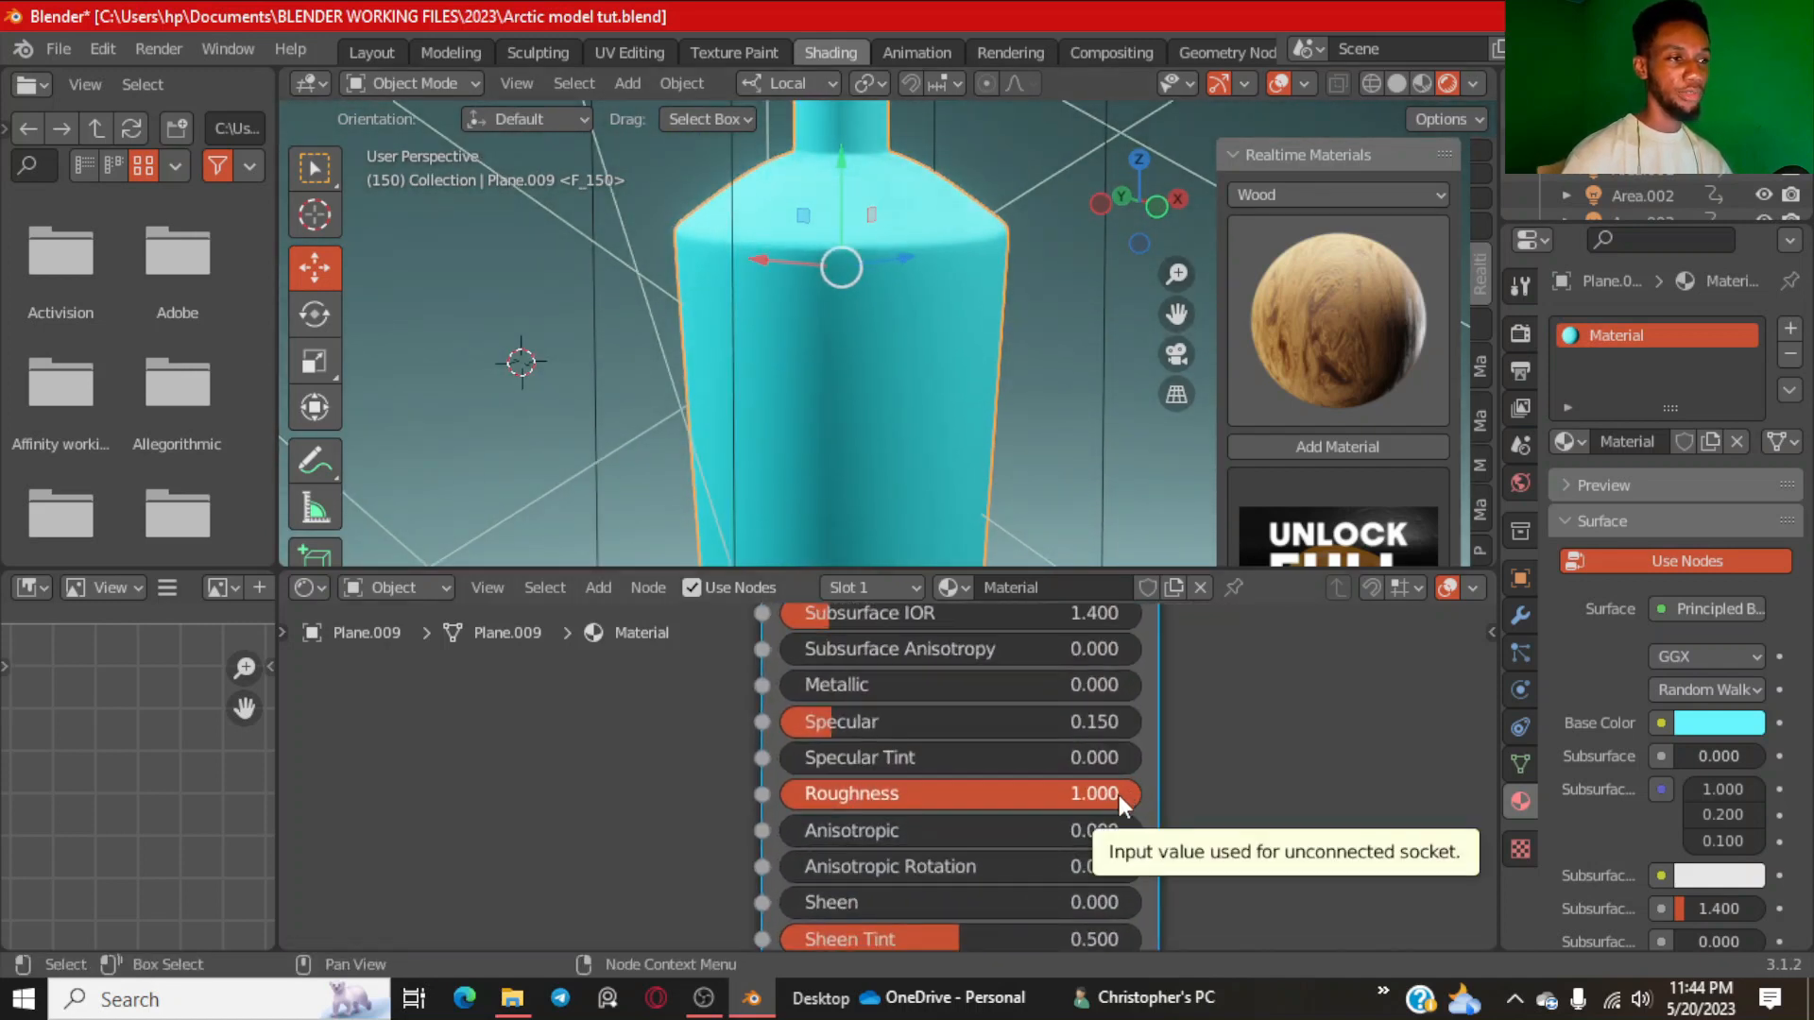
{"action": "left_click_drag", "start_coordinate": [1119, 796], "coordinate": [1062, 795]}
{"action": "double_click", "coordinate": [1062, 792]}
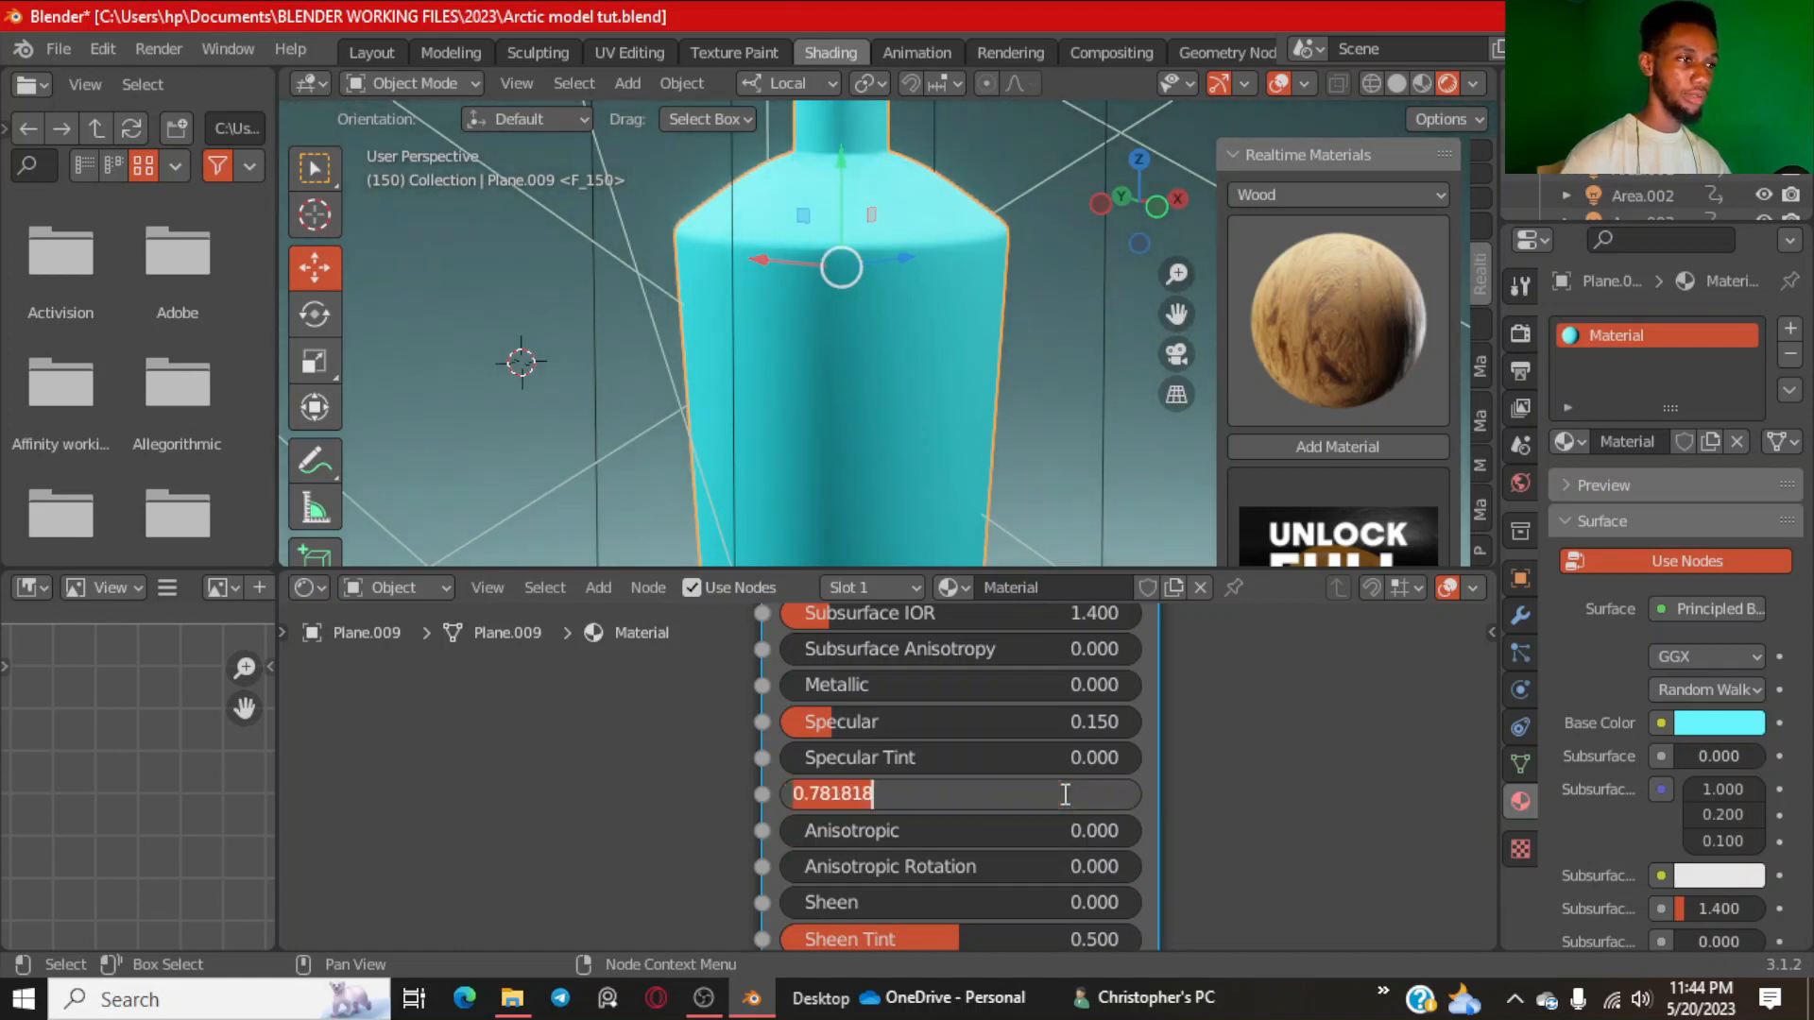
{"action": "type", "text": "0.7"}
{"action": "key", "text": "Return"}
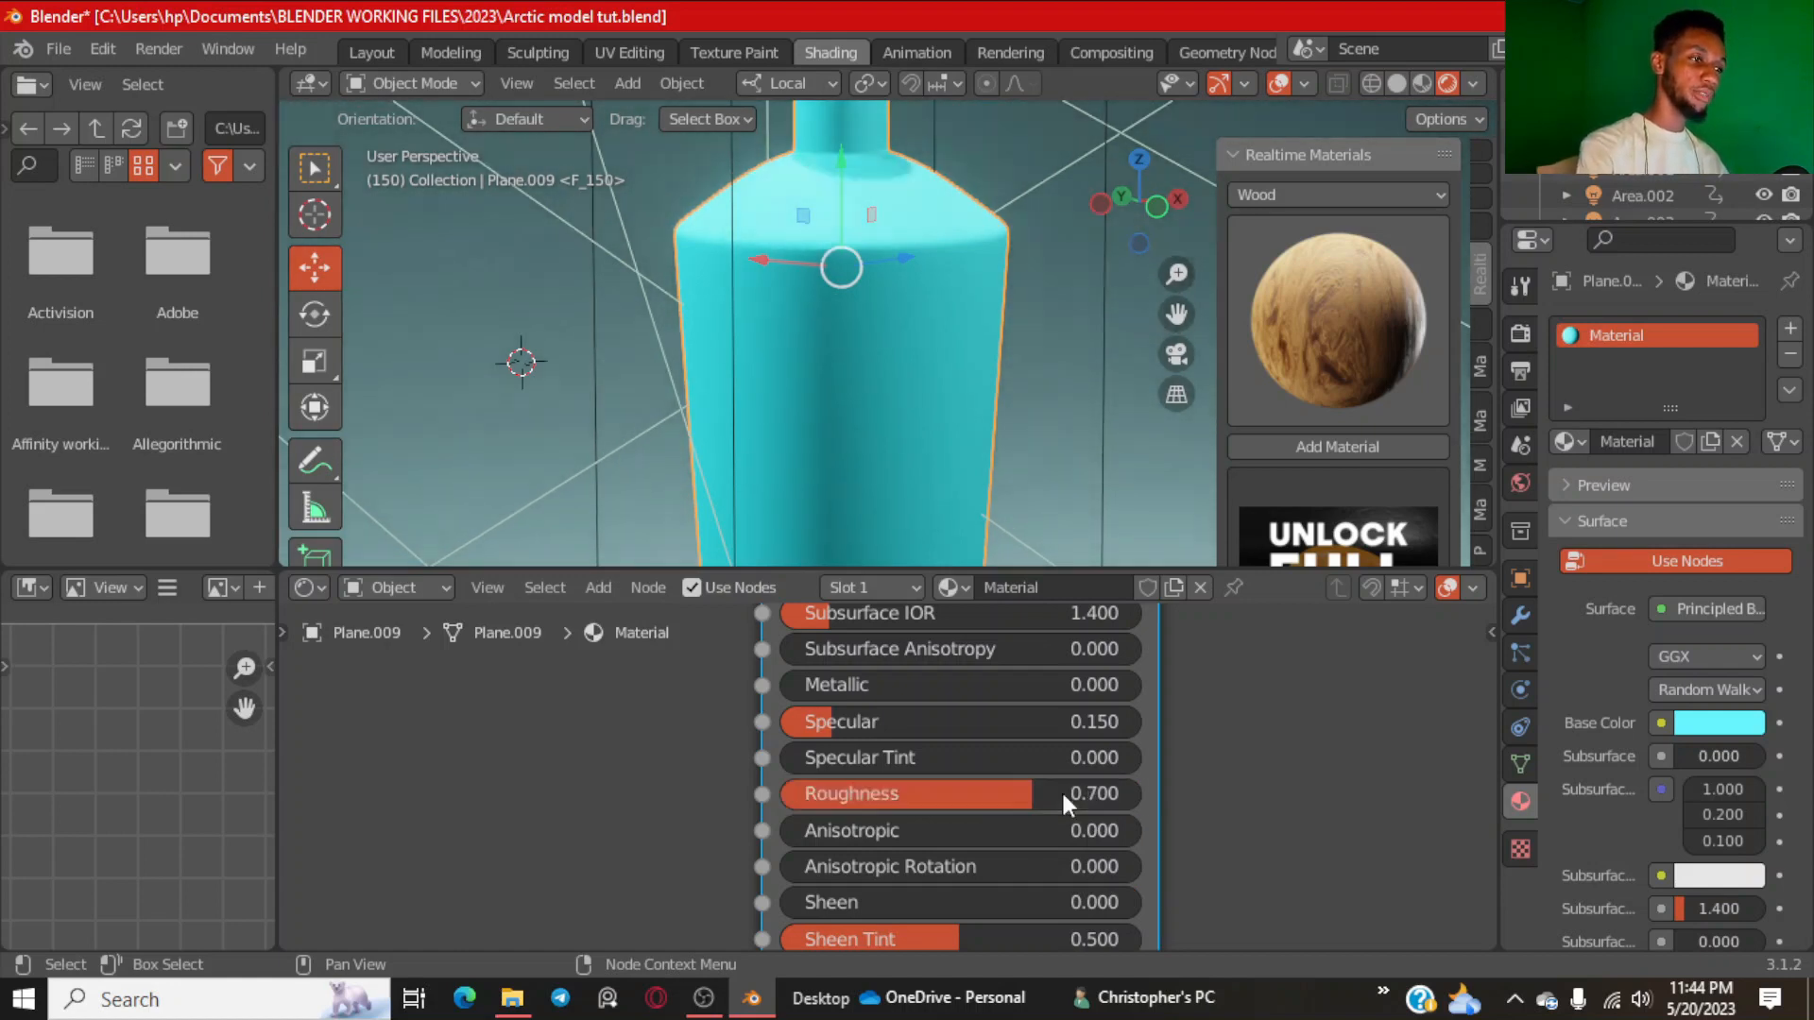
{"action": "scroll", "coordinate": [714, 713], "scroll_direction": "down", "scroll_amount": 2}
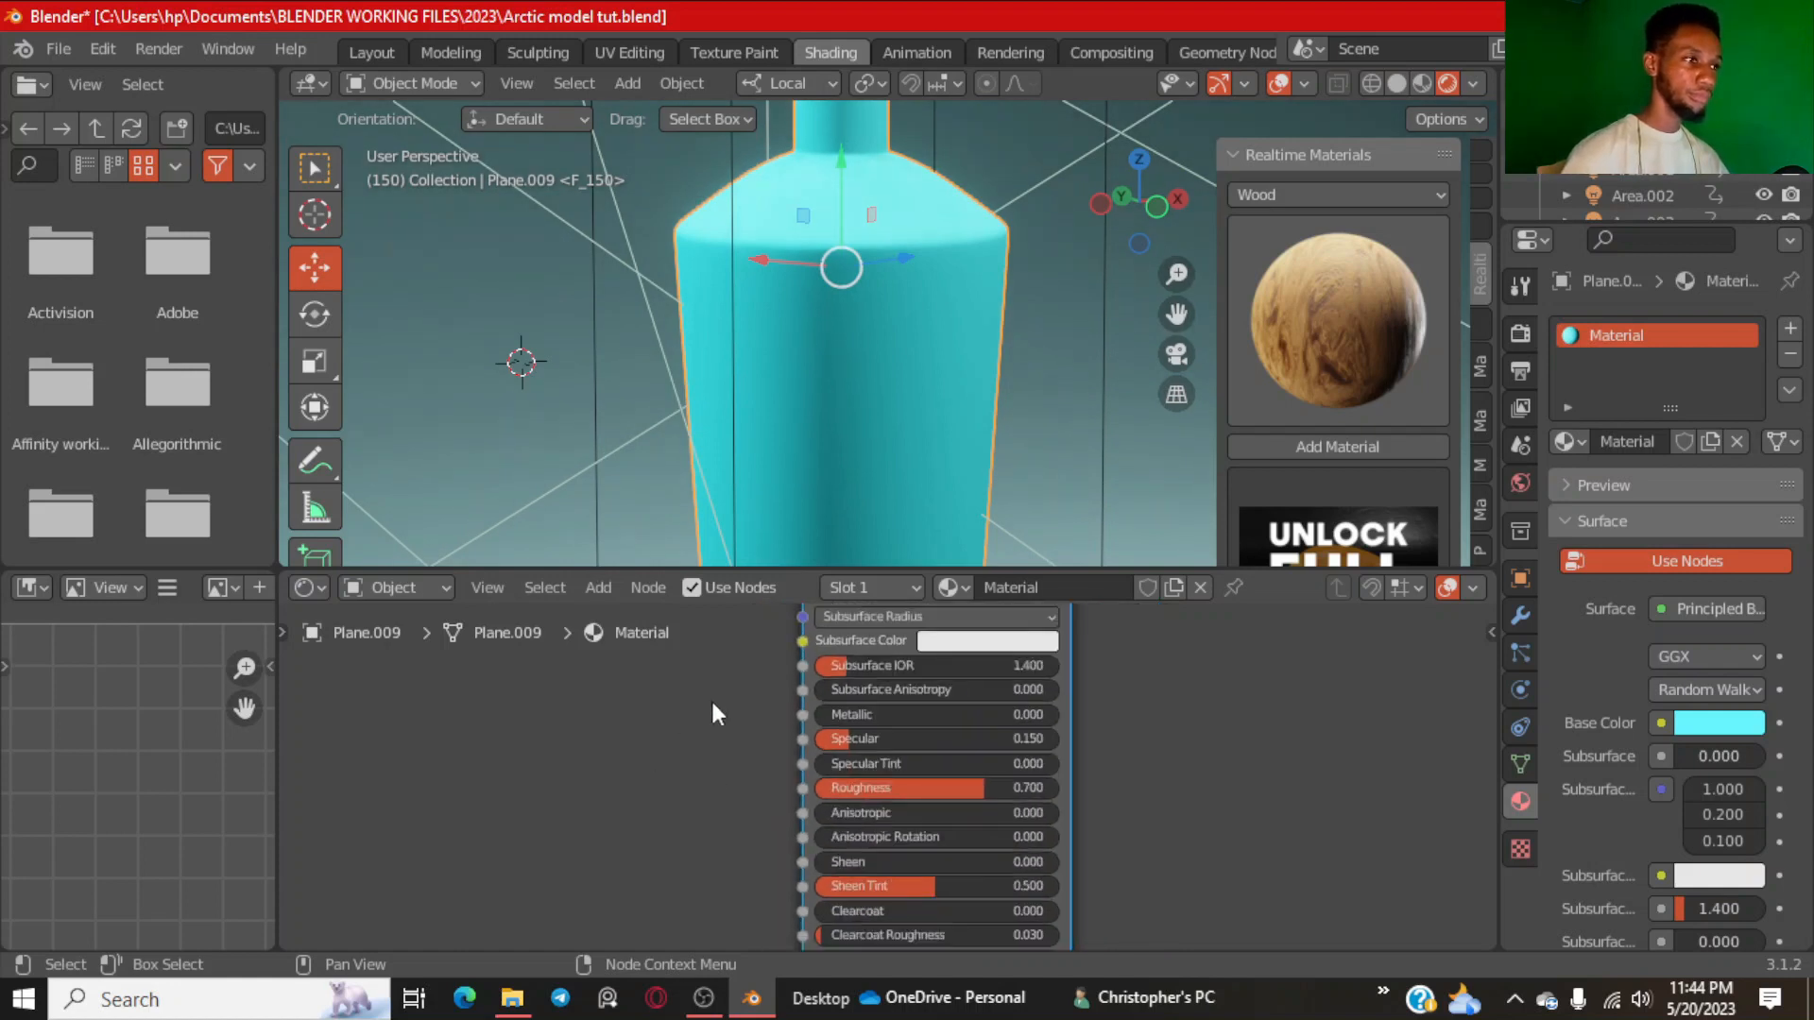
Select the backdrop and examine how the whole bottle looks in the scene.
{"action": "left_click", "coordinate": [1056, 344]}
{"action": "scroll", "coordinate": [952, 361], "scroll_direction": "down", "scroll_amount": 4}
{"action": "scroll", "coordinate": [632, 784], "scroll_direction": "down", "scroll_amount": 2}
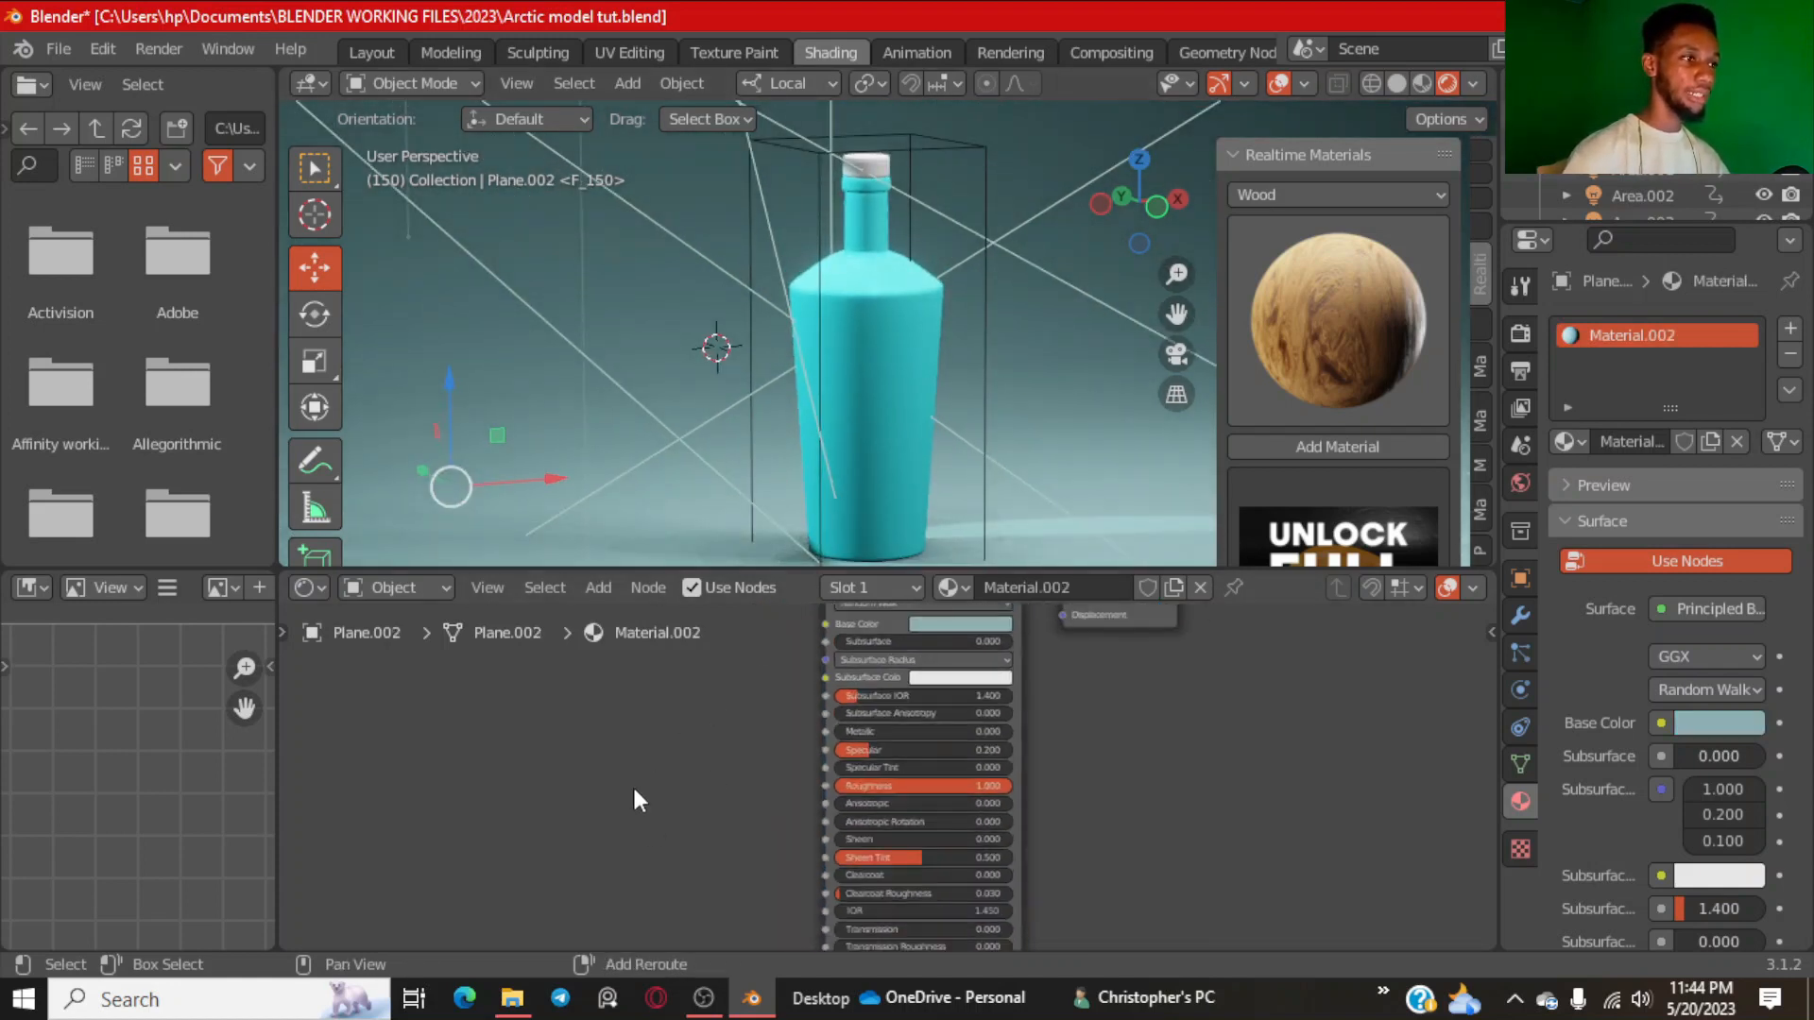
{"action": "middle_click_drag", "start_coordinate": [632, 784], "coordinate": [796, 752]}
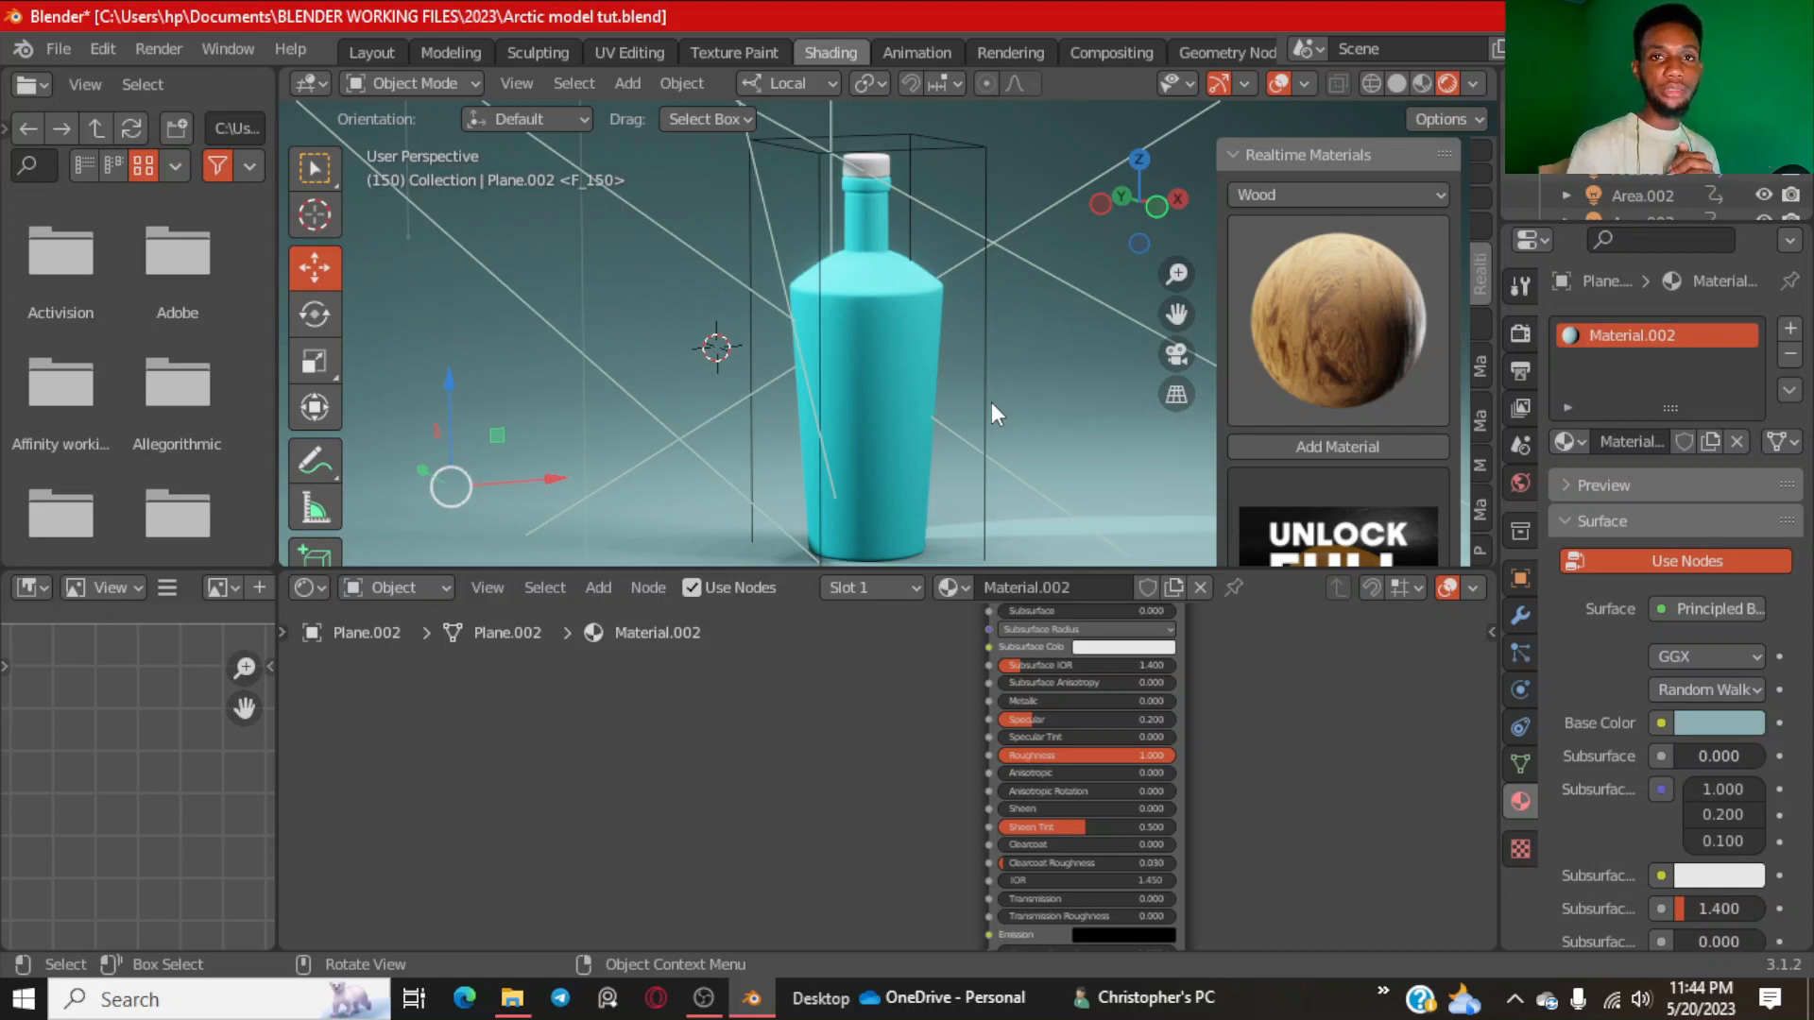
{"action": "scroll", "coordinate": [930, 772], "scroll_direction": "down", "scroll_amount": 3}
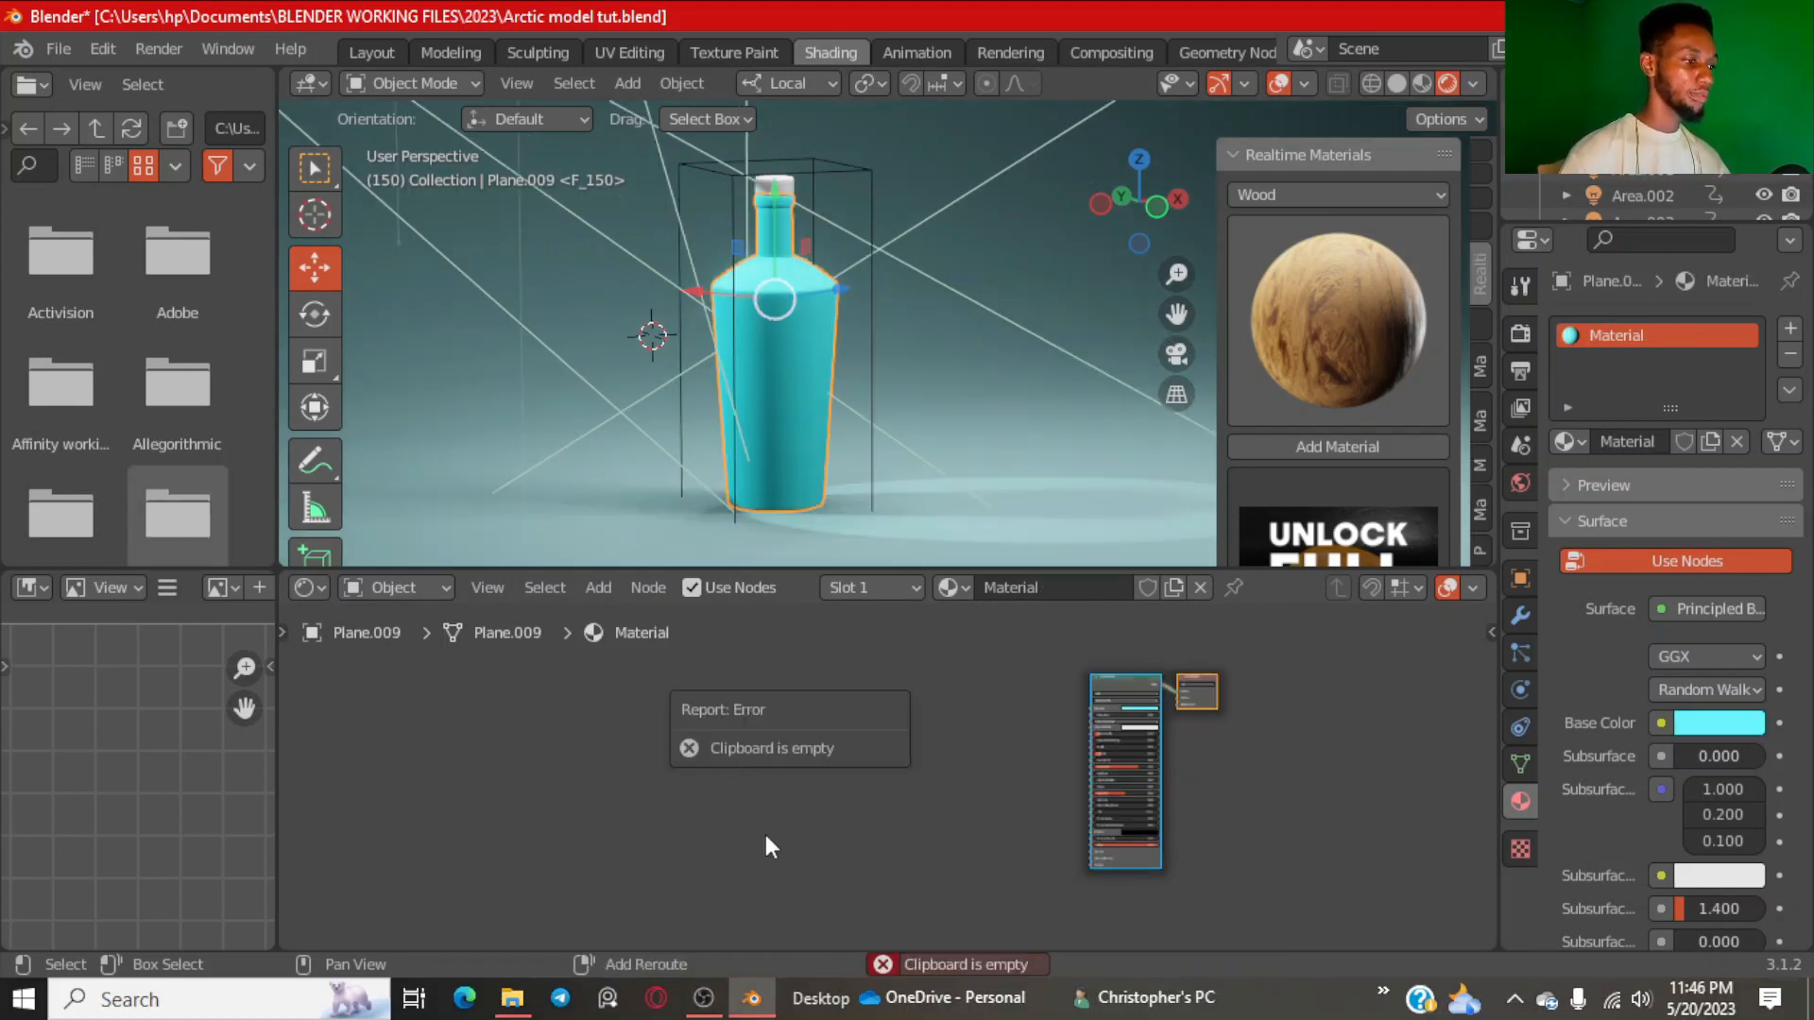
Add a Noise Texture node to the bottle material, placing it before the Principled BSDF.
{"action": "key", "text": "shift+a"}
{"action": "left_click", "coordinate": [717, 669]}
{"action": "type", "text": "noi"}
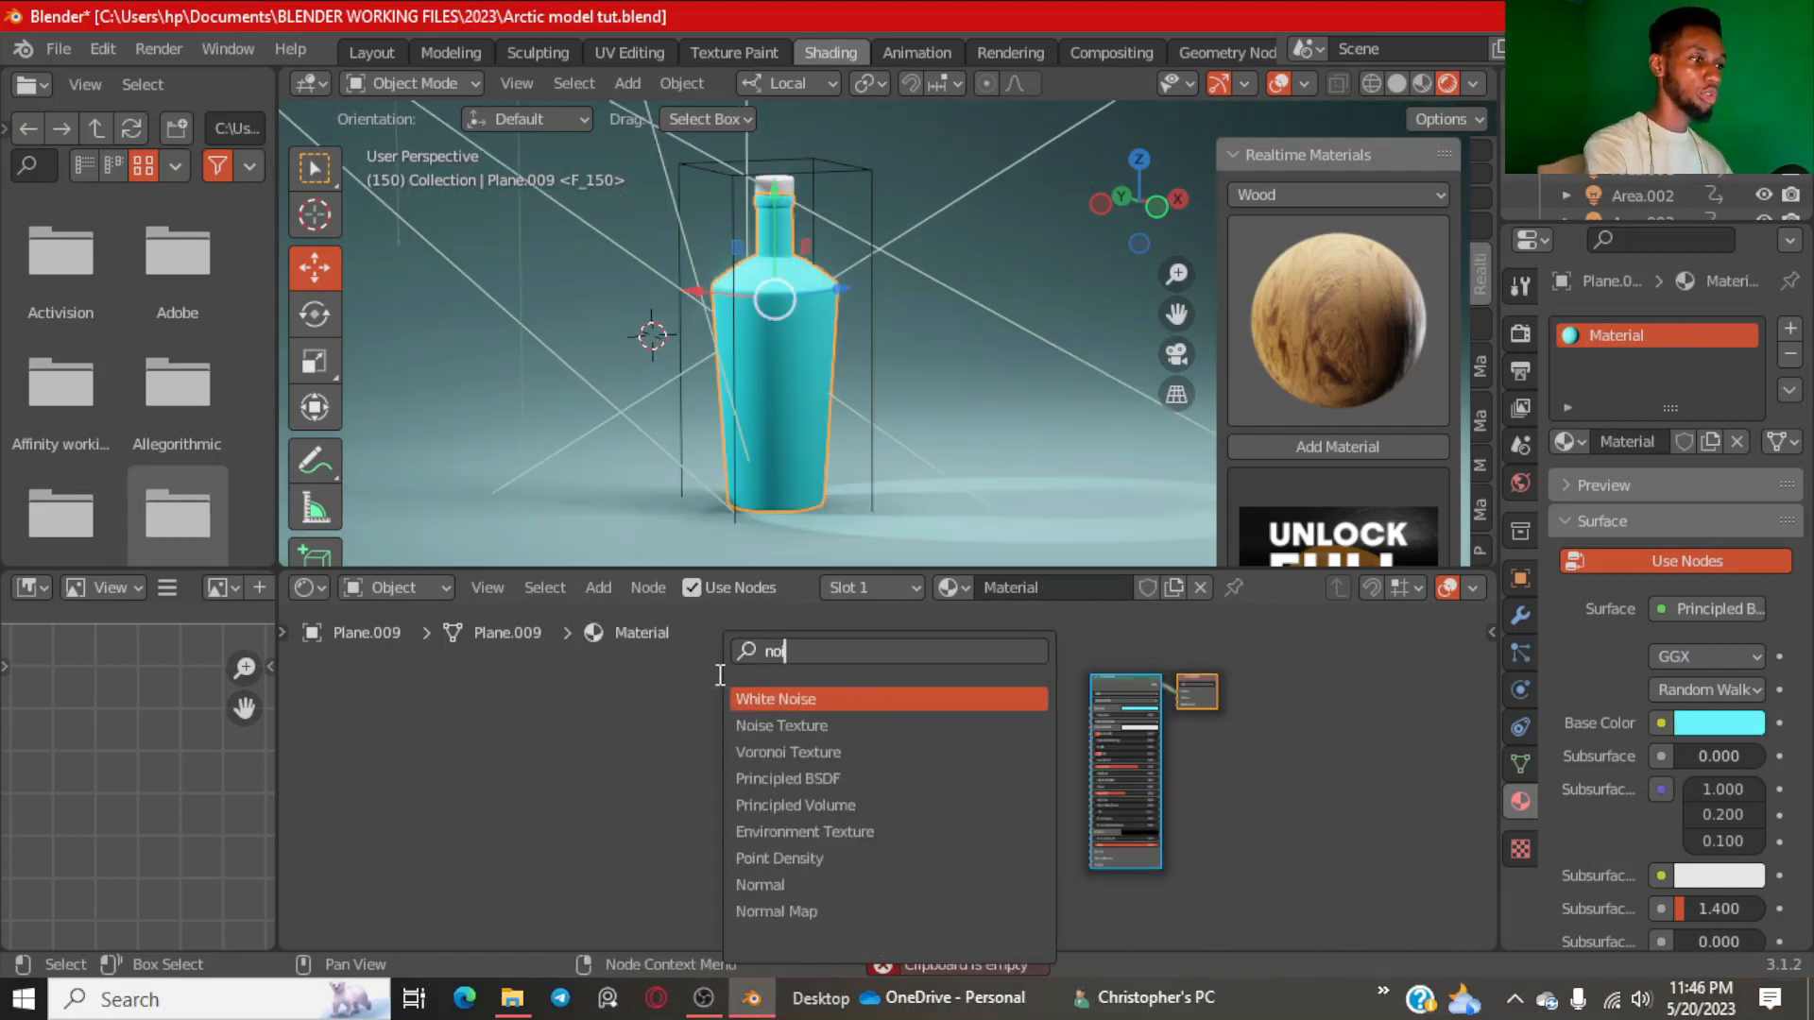
{"action": "left_click", "coordinate": [776, 726]}
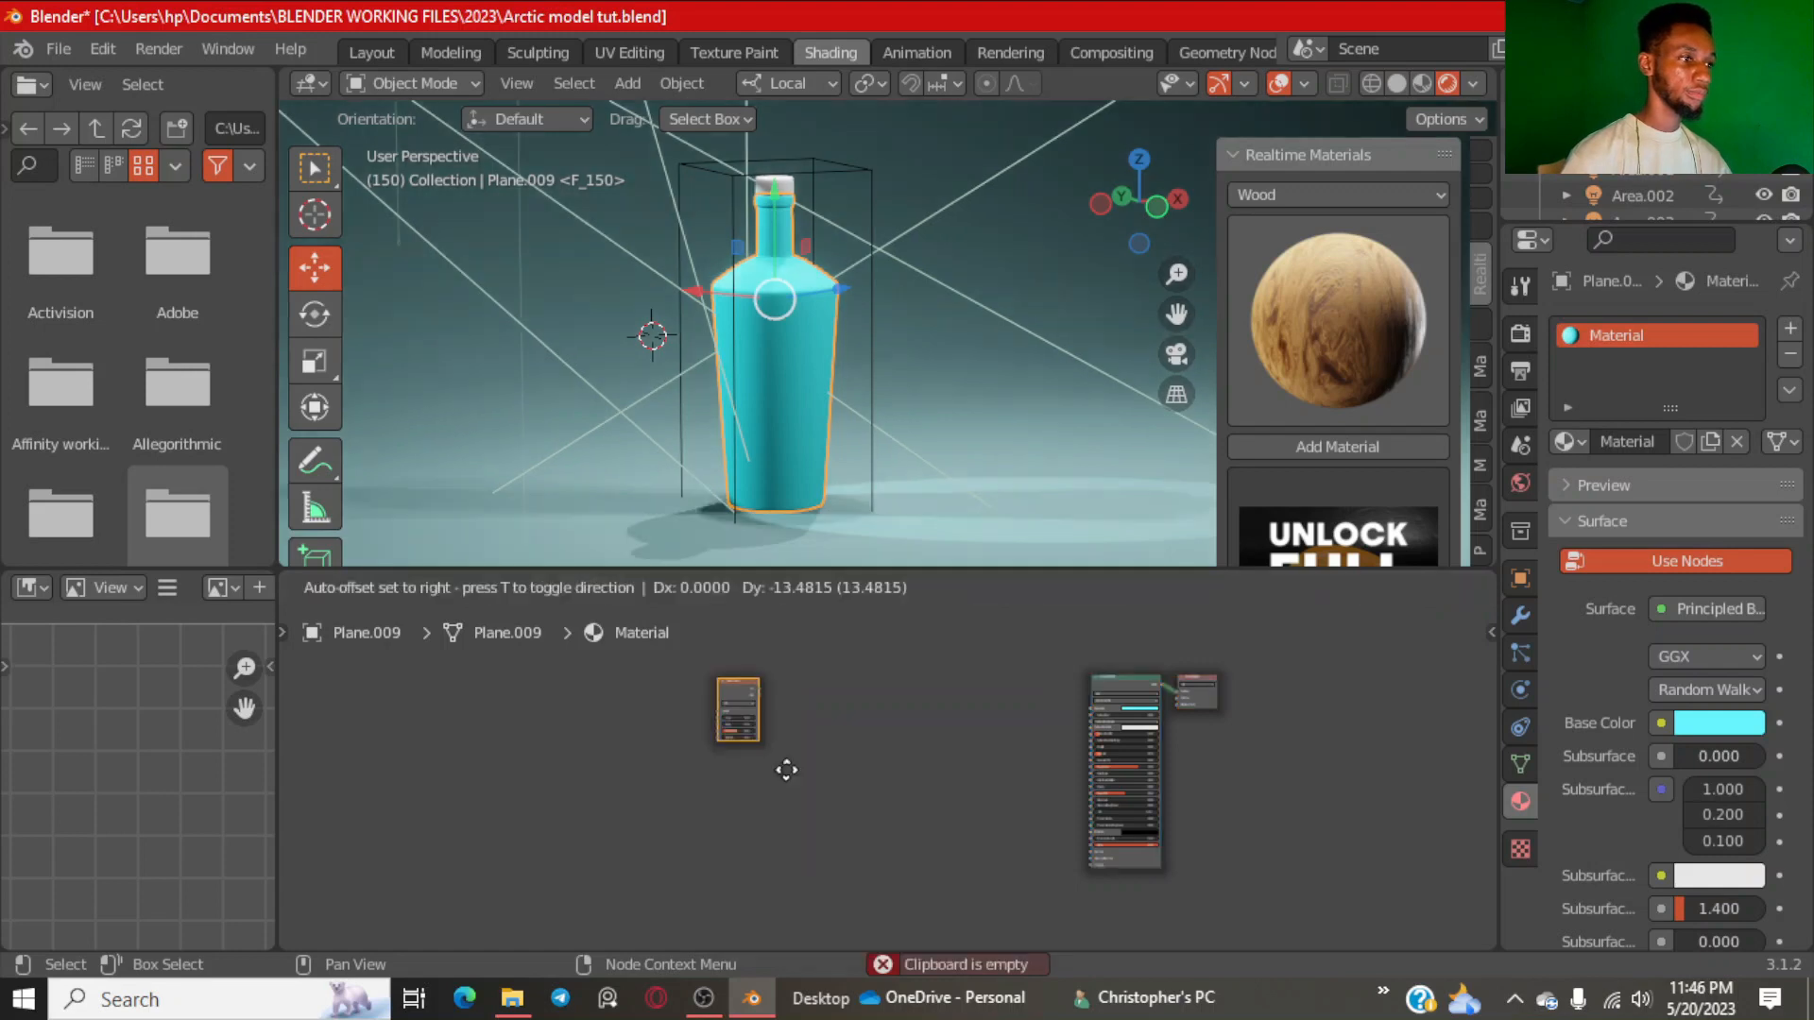
{"action": "left_click", "coordinate": [717, 810]}
Add a ColorRamp node between the Noise Texture and the Principled BSDF in the bottle material.
{"action": "key", "text": "shift+a"}
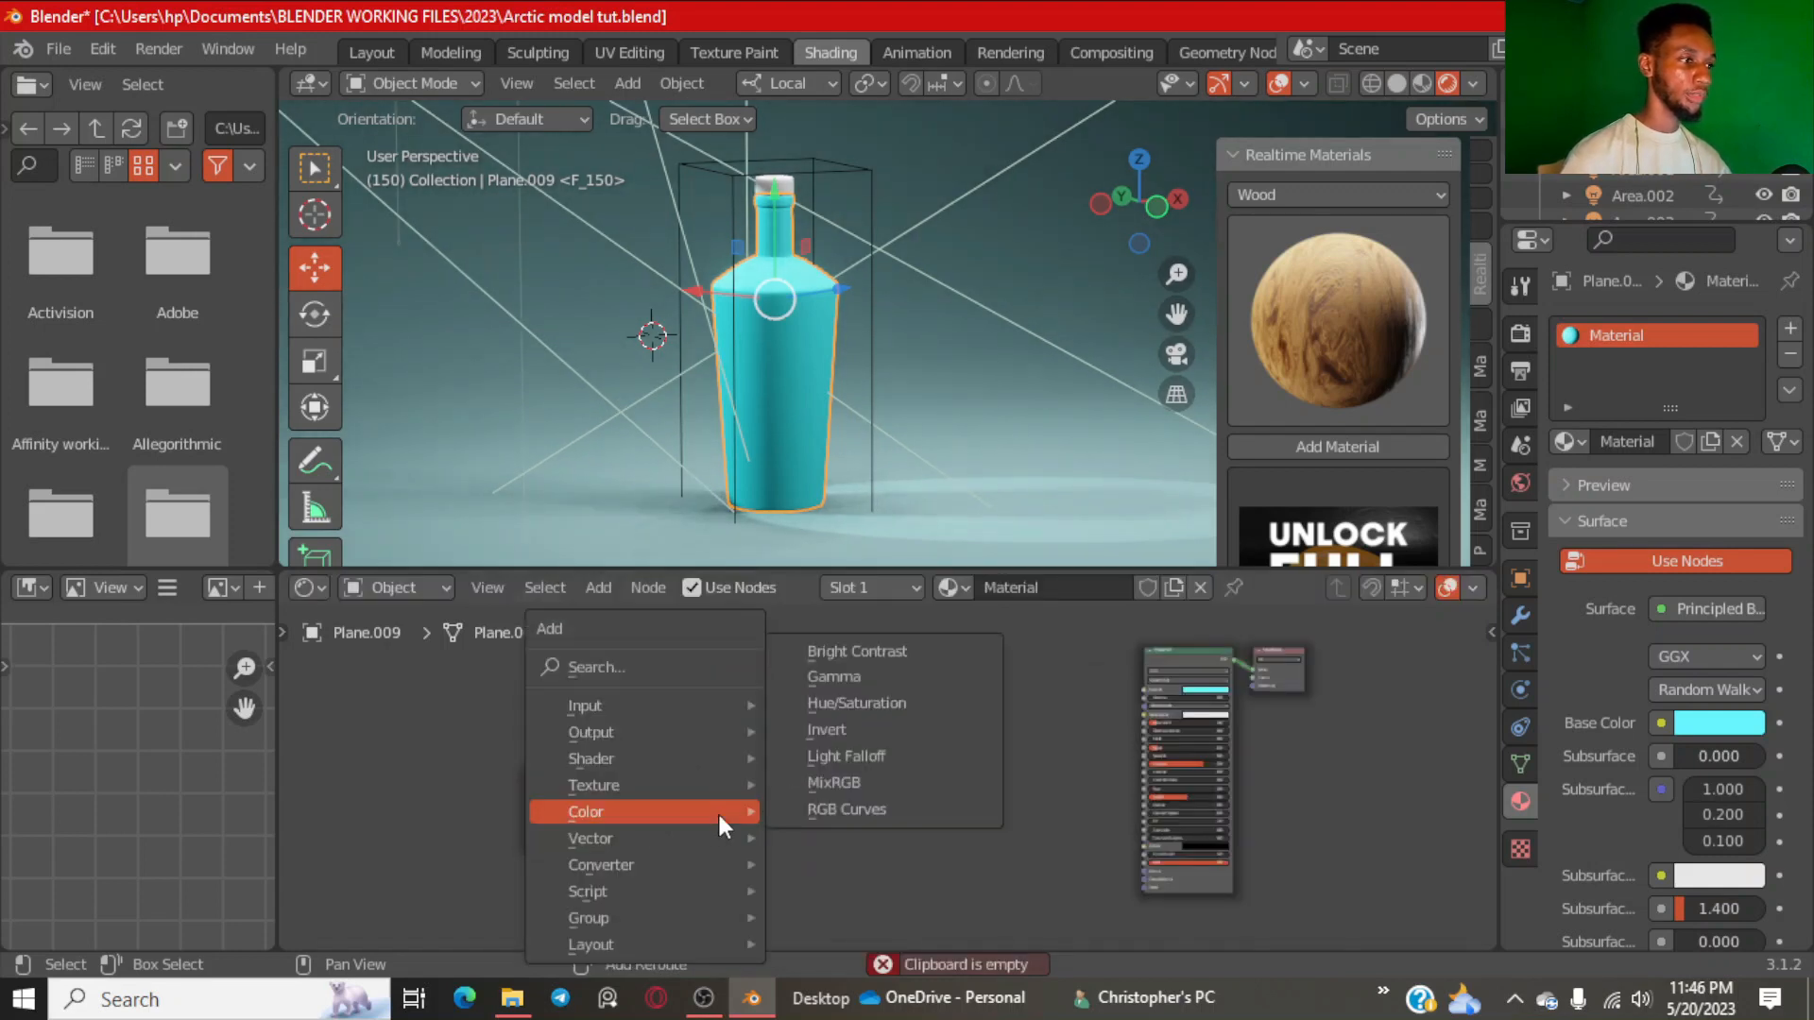
{"action": "left_click", "coordinate": [675, 663]}
{"action": "type", "text": "col"}
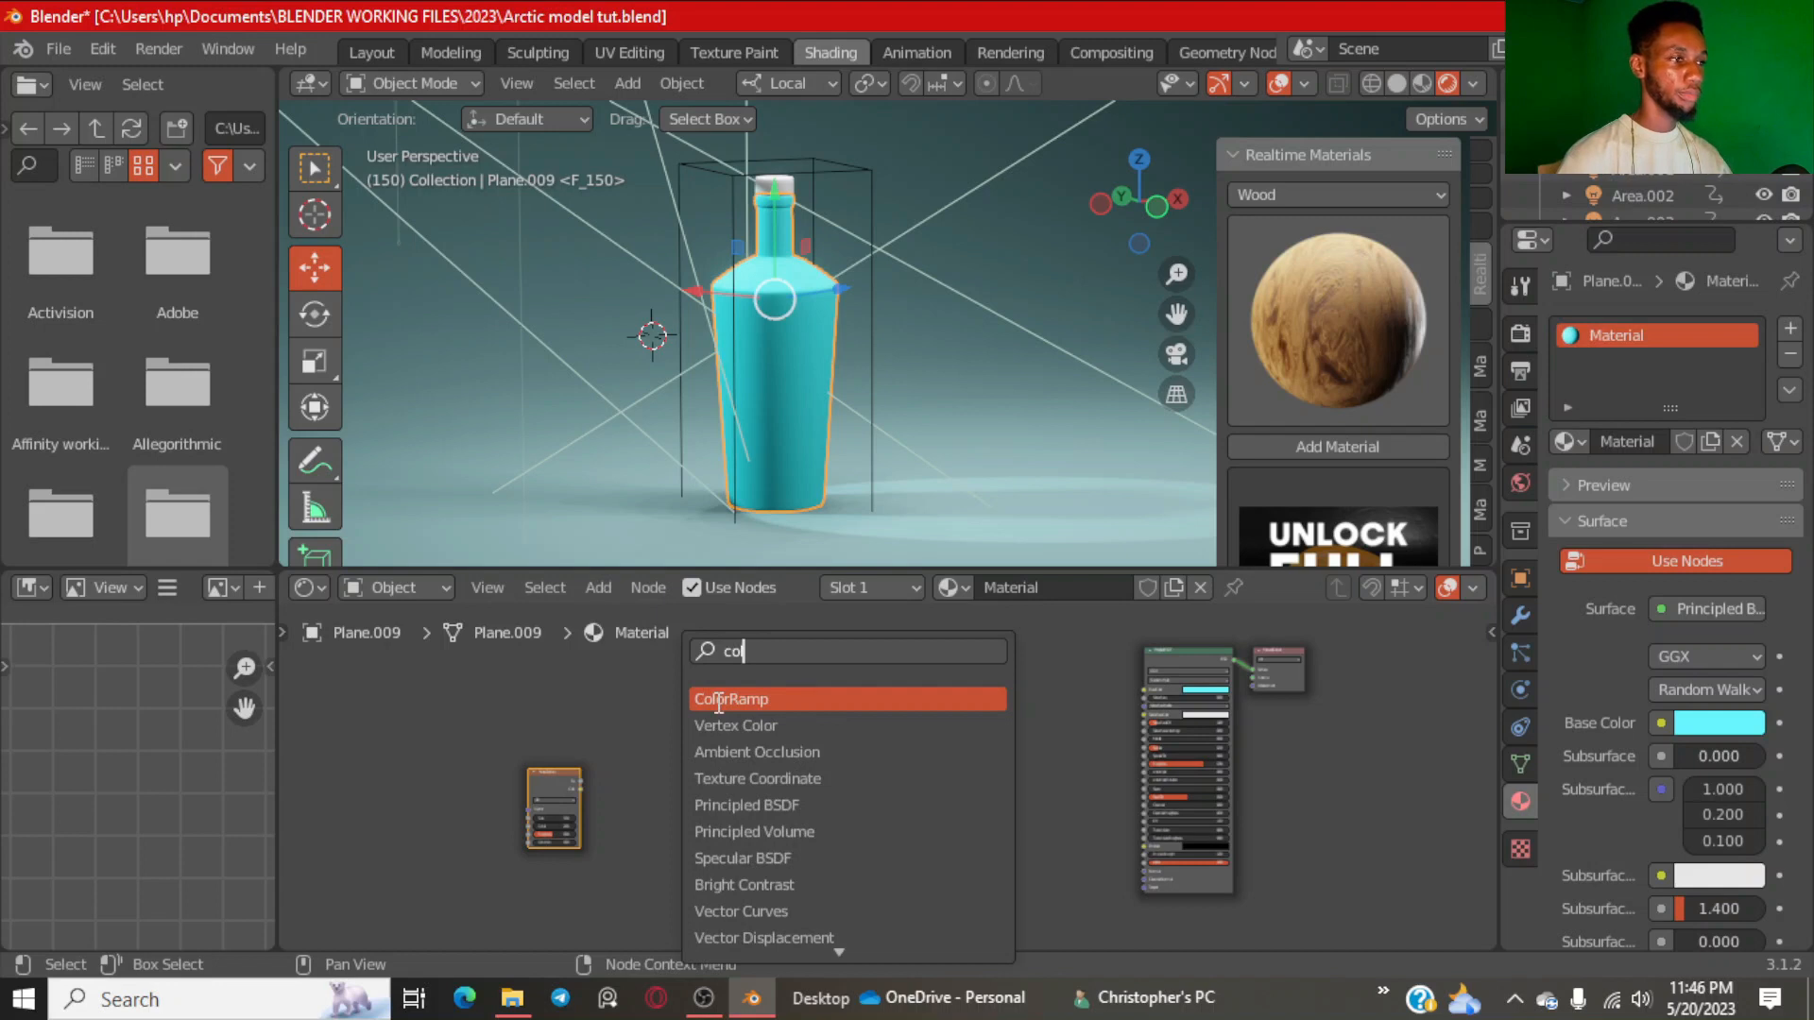
{"action": "left_click", "coordinate": [718, 699]}
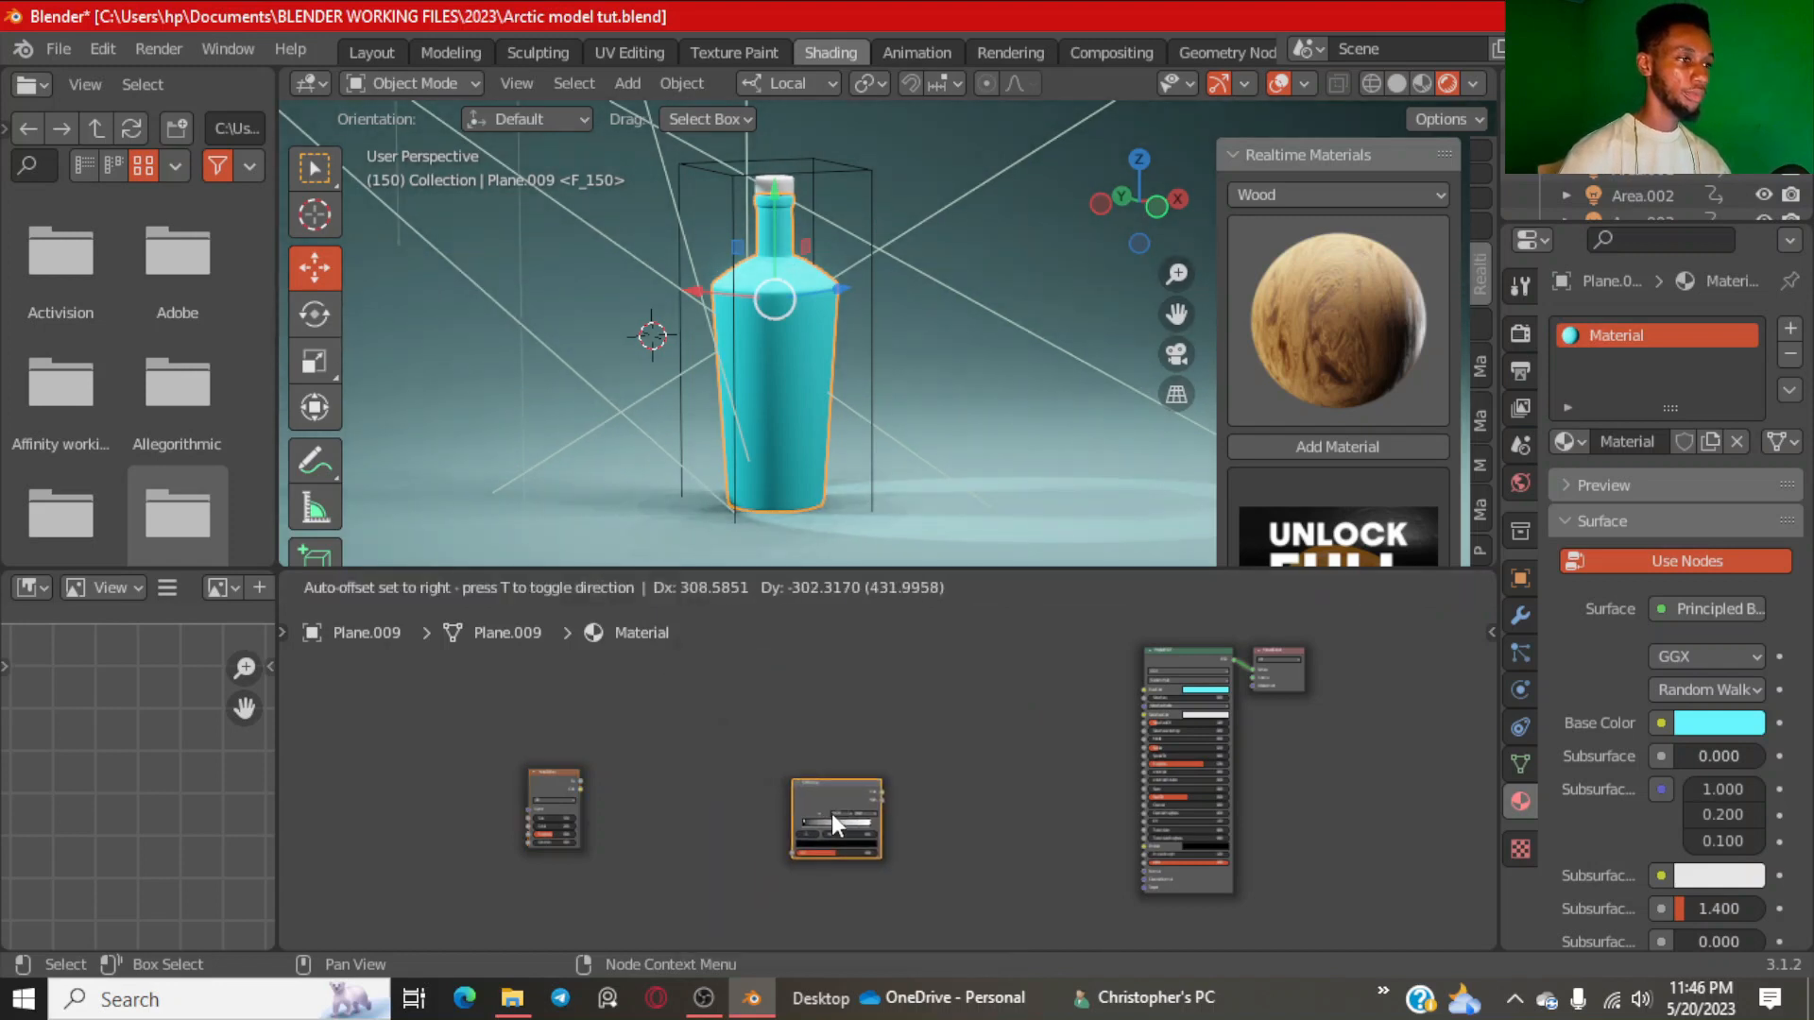
{"action": "left_click", "coordinate": [831, 813]}
Move the Noise Texture node closer to the ColorRamp and attach Texture Coordinate and Mapping nodes to it.
{"action": "left_click_drag", "start_coordinate": [579, 789], "coordinate": [671, 794]}
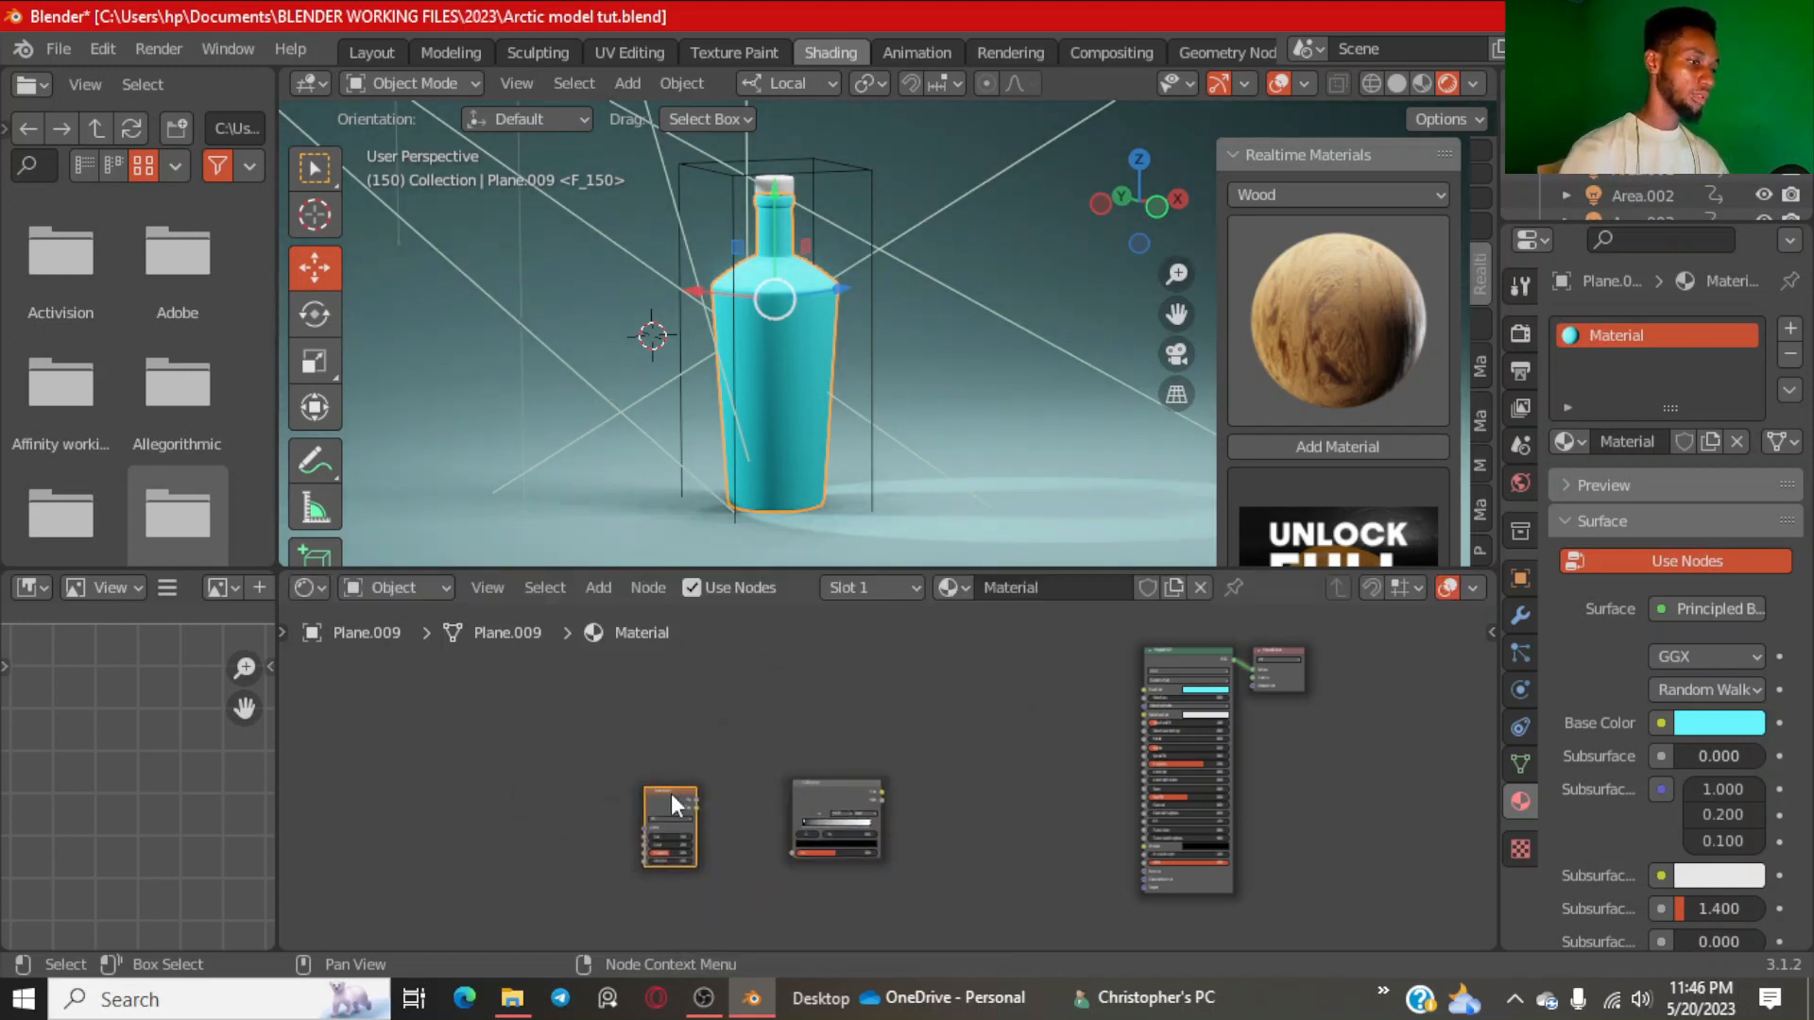
{"action": "key", "text": "ctrl+t"}
{"action": "scroll", "coordinate": [671, 793], "scroll_direction": "up", "scroll_amount": 2}
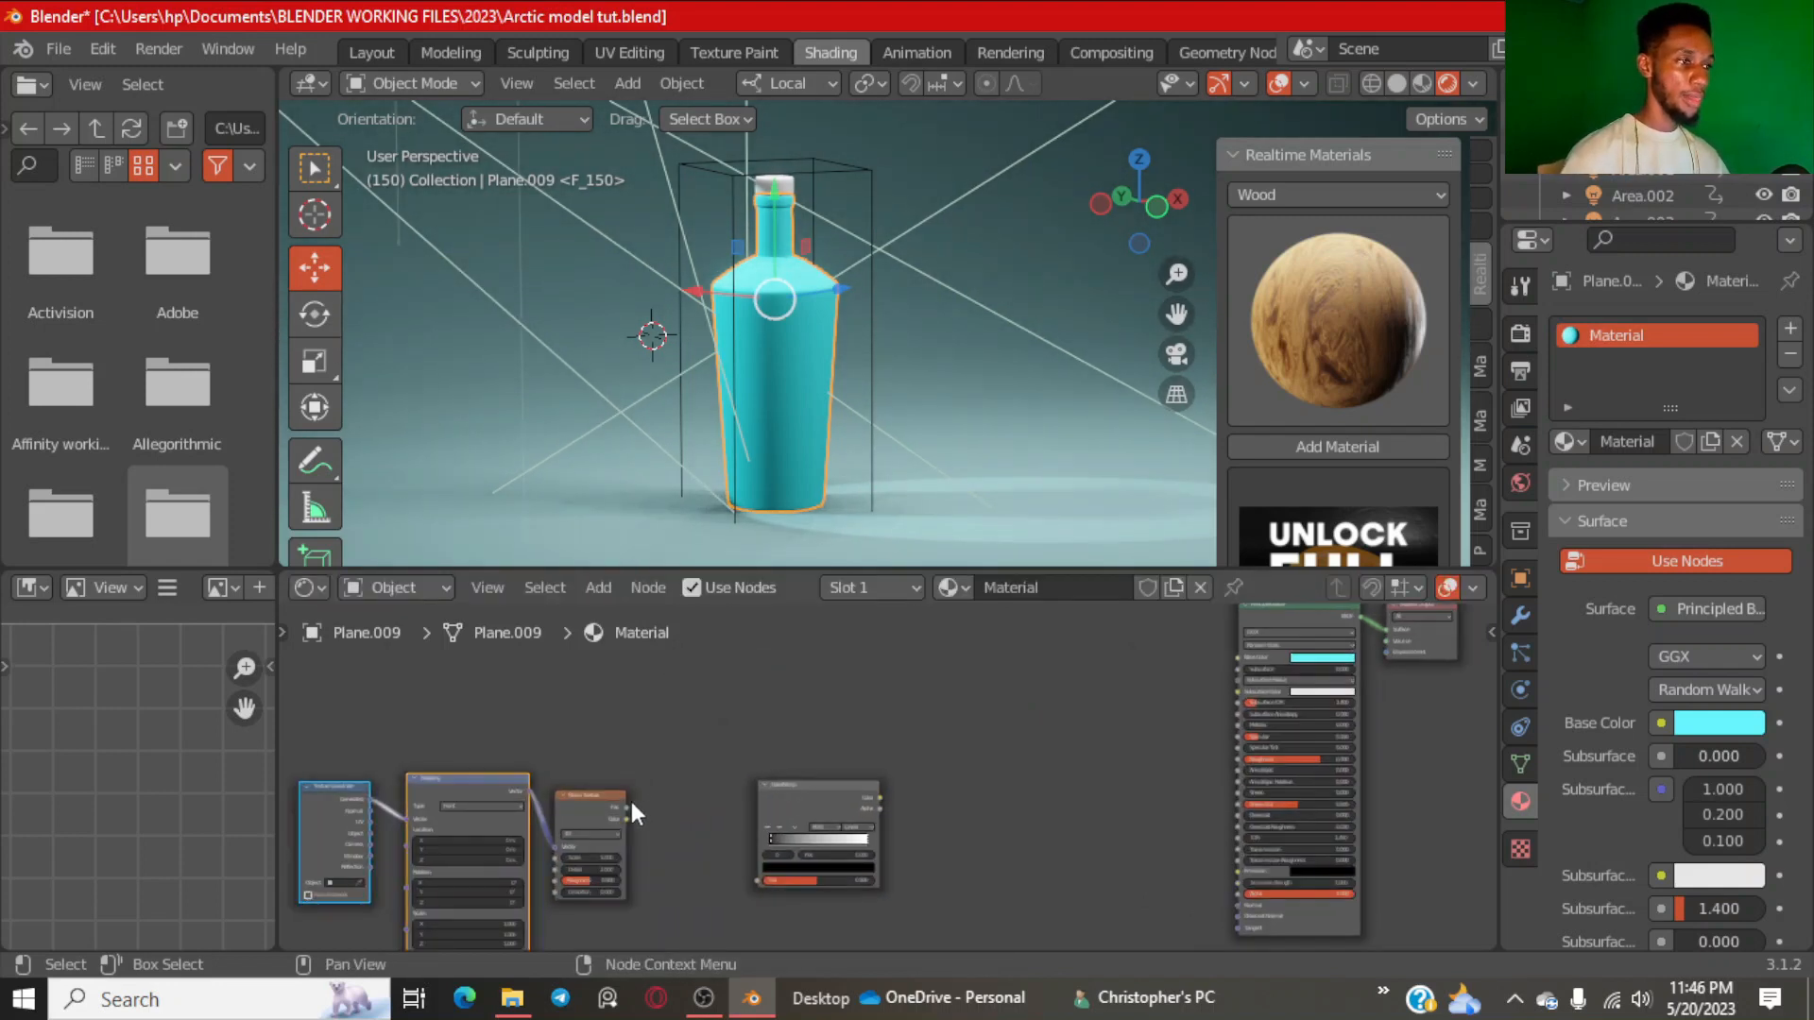
Link the Noise Texture's Fac to the ColorRamp and the ColorRamp's Color to the Principled BSDF's Transmission input.
{"action": "left_click", "coordinate": [633, 803]}
{"action": "left_click_drag", "start_coordinate": [638, 806], "coordinate": [758, 880]}
{"action": "left_click_drag", "start_coordinate": [880, 796], "coordinate": [1241, 847]}
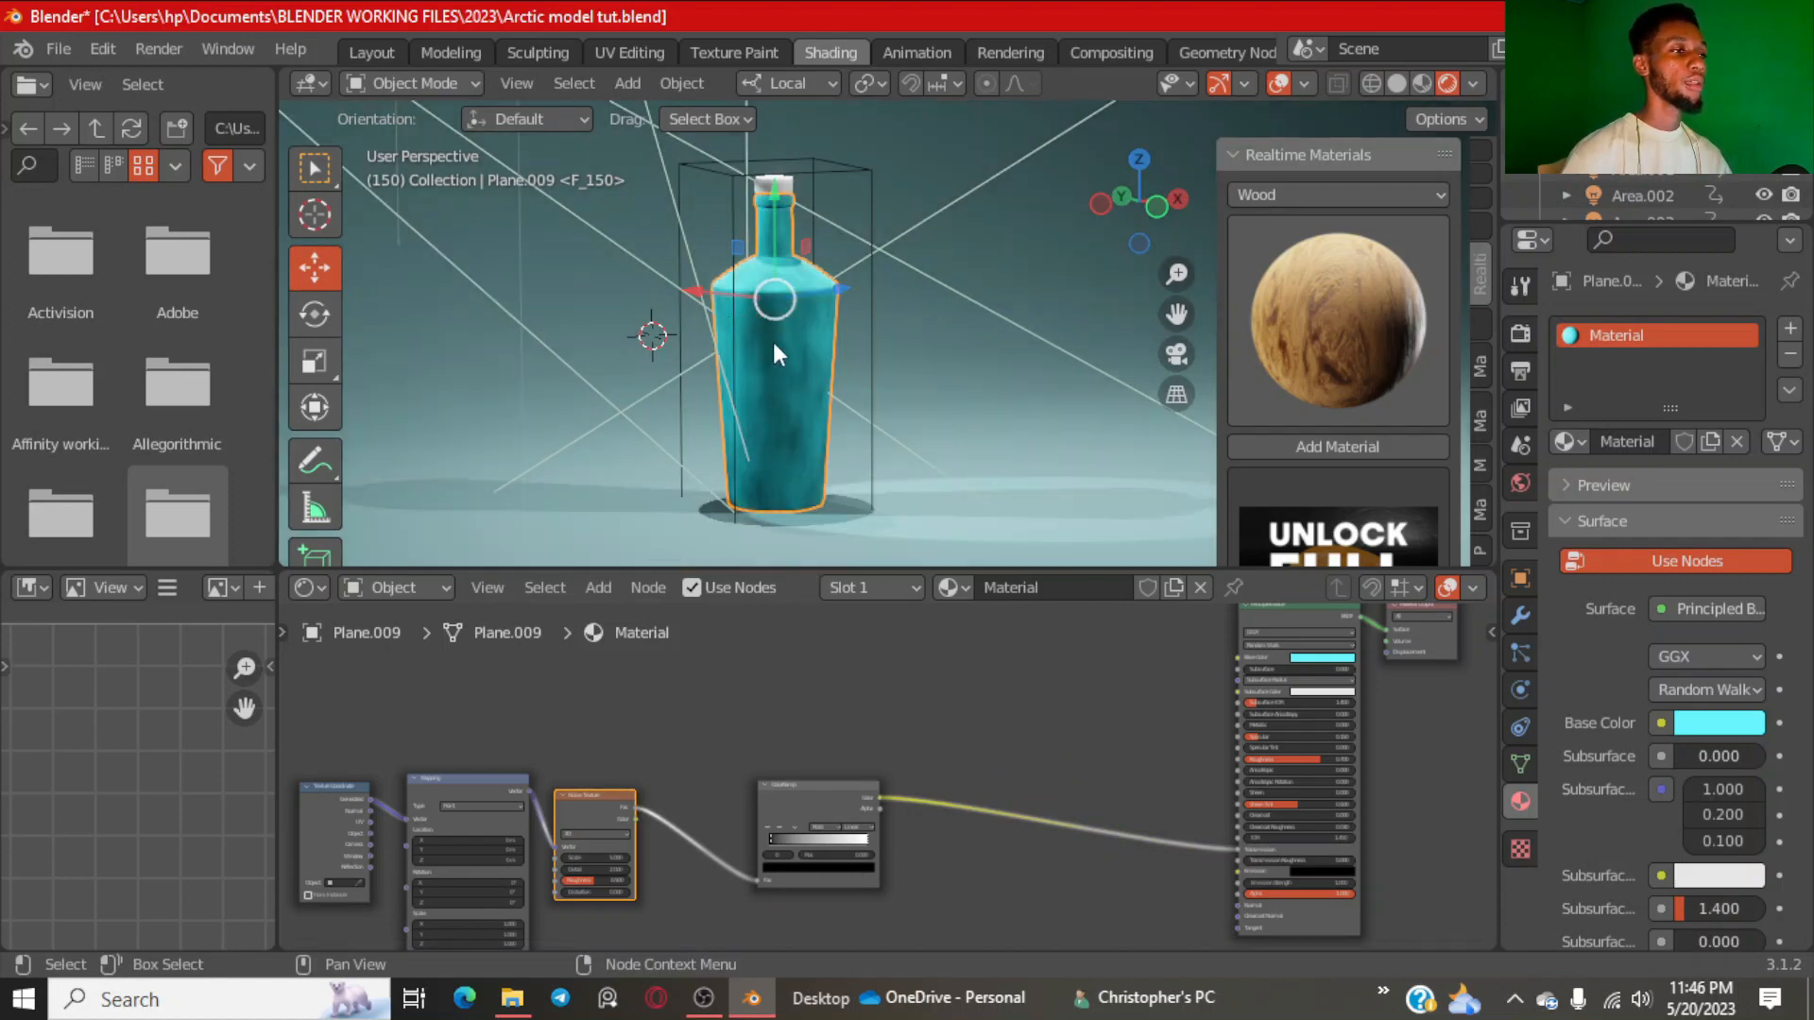
Connect the Texture Coordinate node's Object output to the Mapping node's Vector input for the bottle's noise.
{"action": "scroll", "coordinate": [773, 354], "scroll_direction": "up", "scroll_amount": 5}
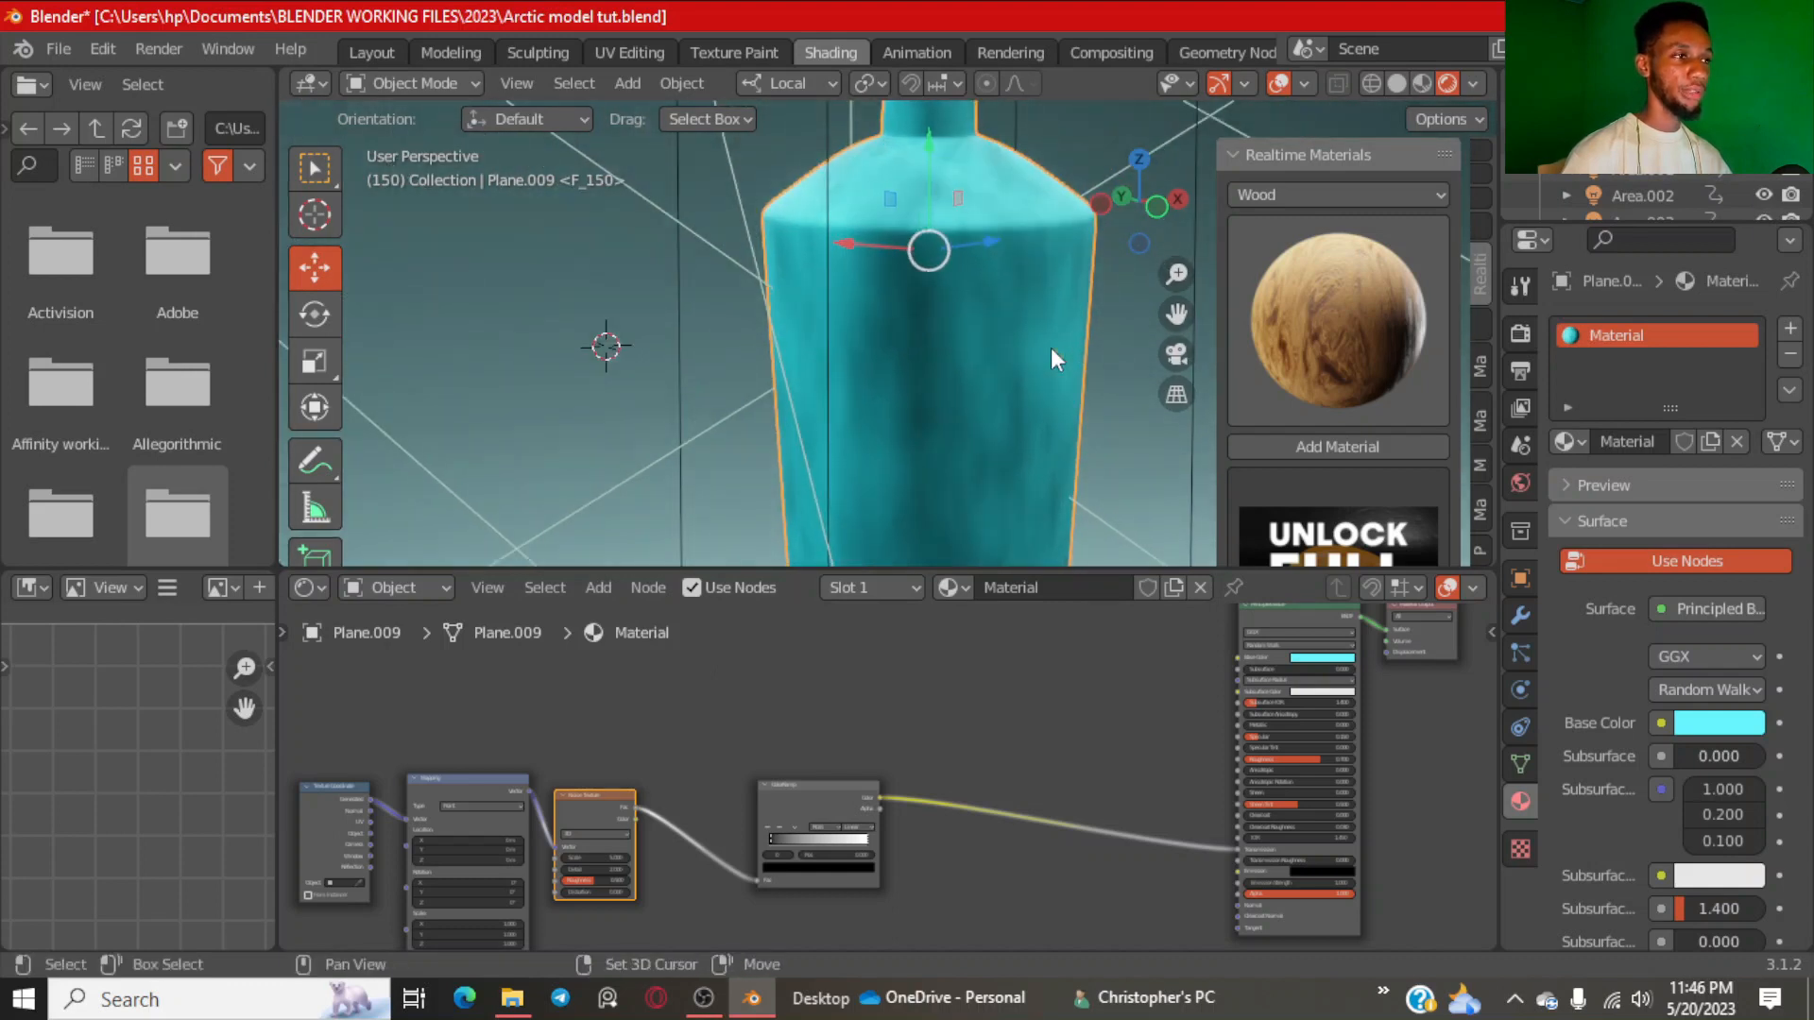
{"action": "middle_click_drag", "start_coordinate": [1052, 350], "coordinate": [985, 321], "text": "shift"}
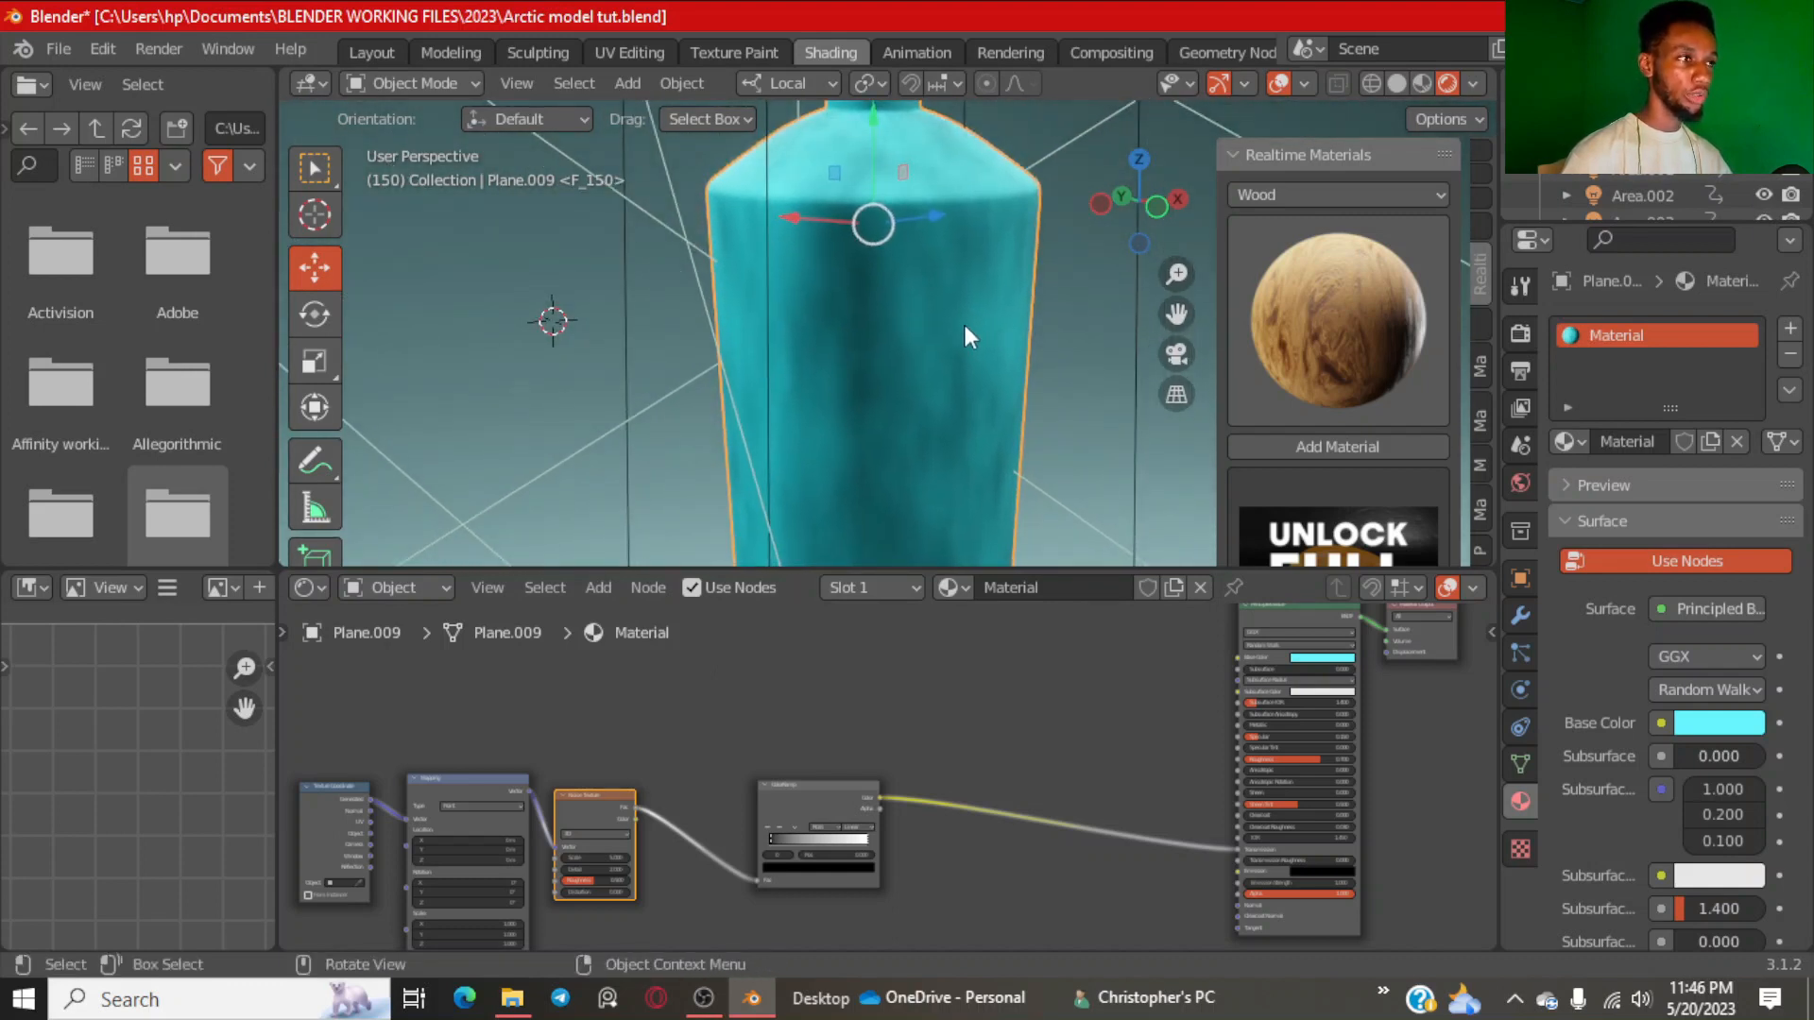
{"action": "scroll", "coordinate": [737, 711], "scroll_direction": "up", "scroll_amount": 5}
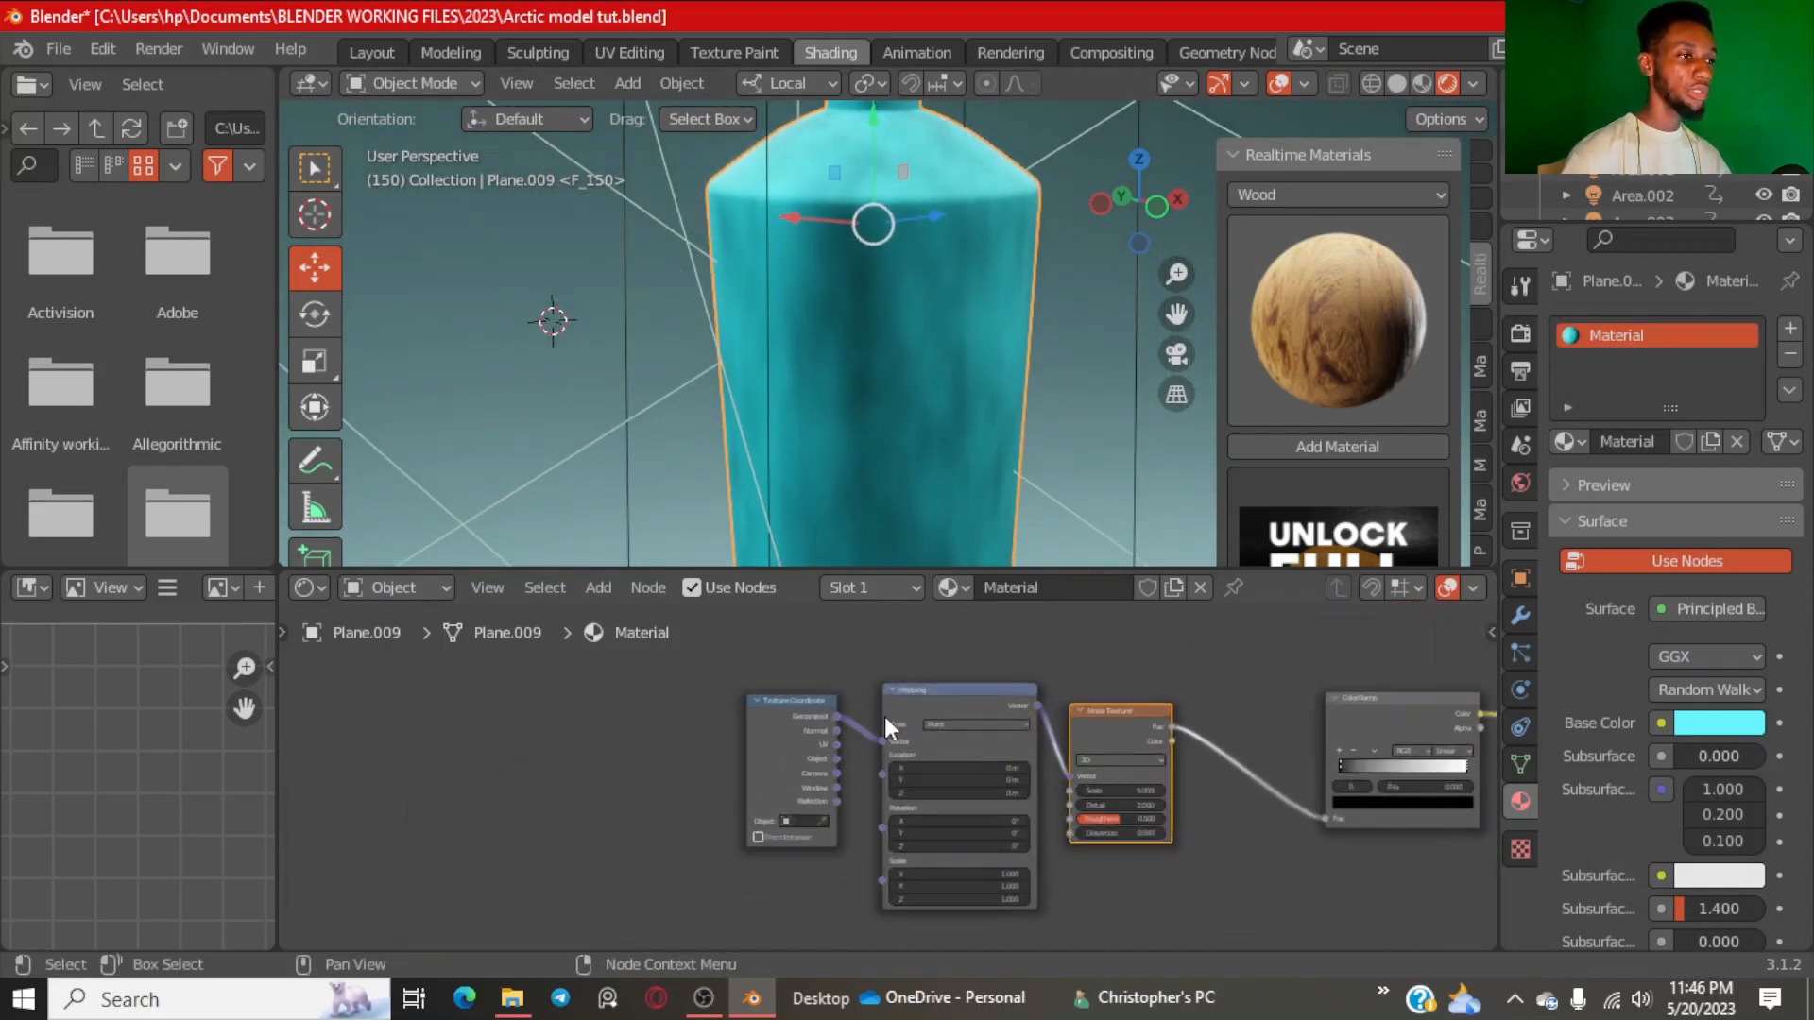
{"action": "scroll", "coordinate": [737, 733], "scroll_direction": "up", "scroll_amount": 4}
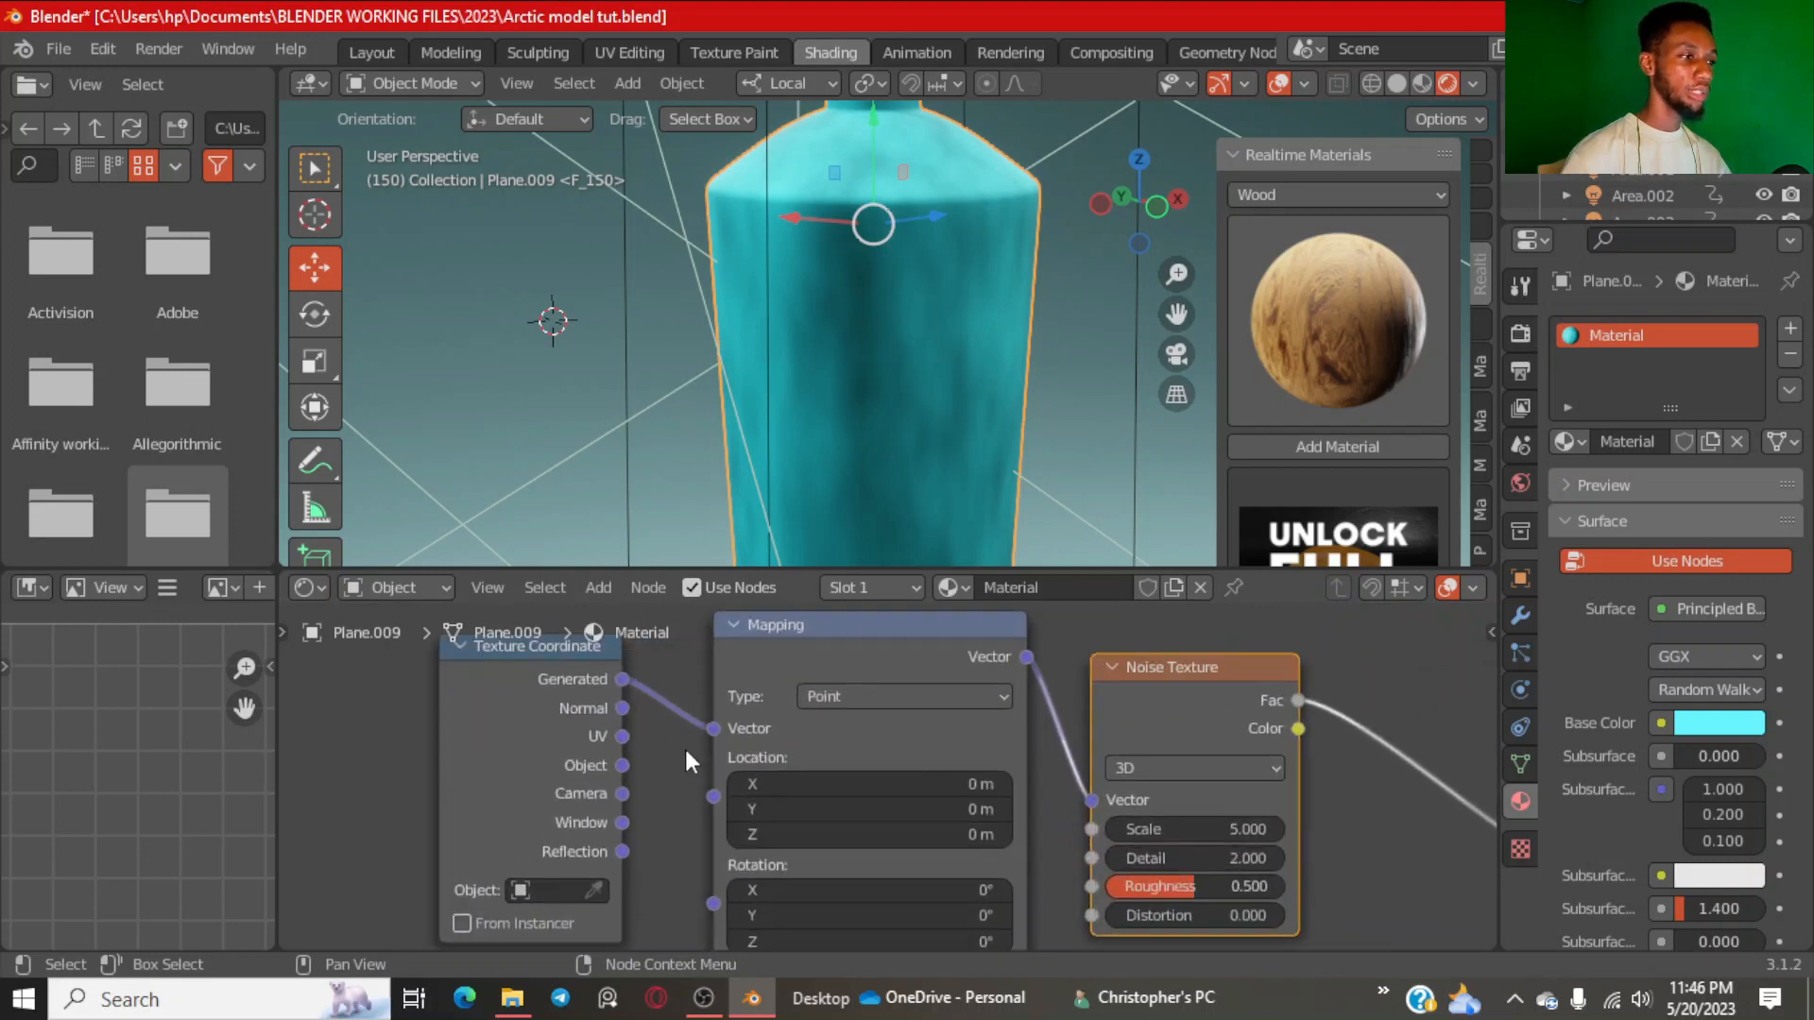
{"action": "scroll", "coordinate": [852, 841], "scroll_direction": "down", "scroll_amount": 1}
{"action": "scroll", "coordinate": [791, 774], "scroll_direction": "down", "scroll_amount": 3}
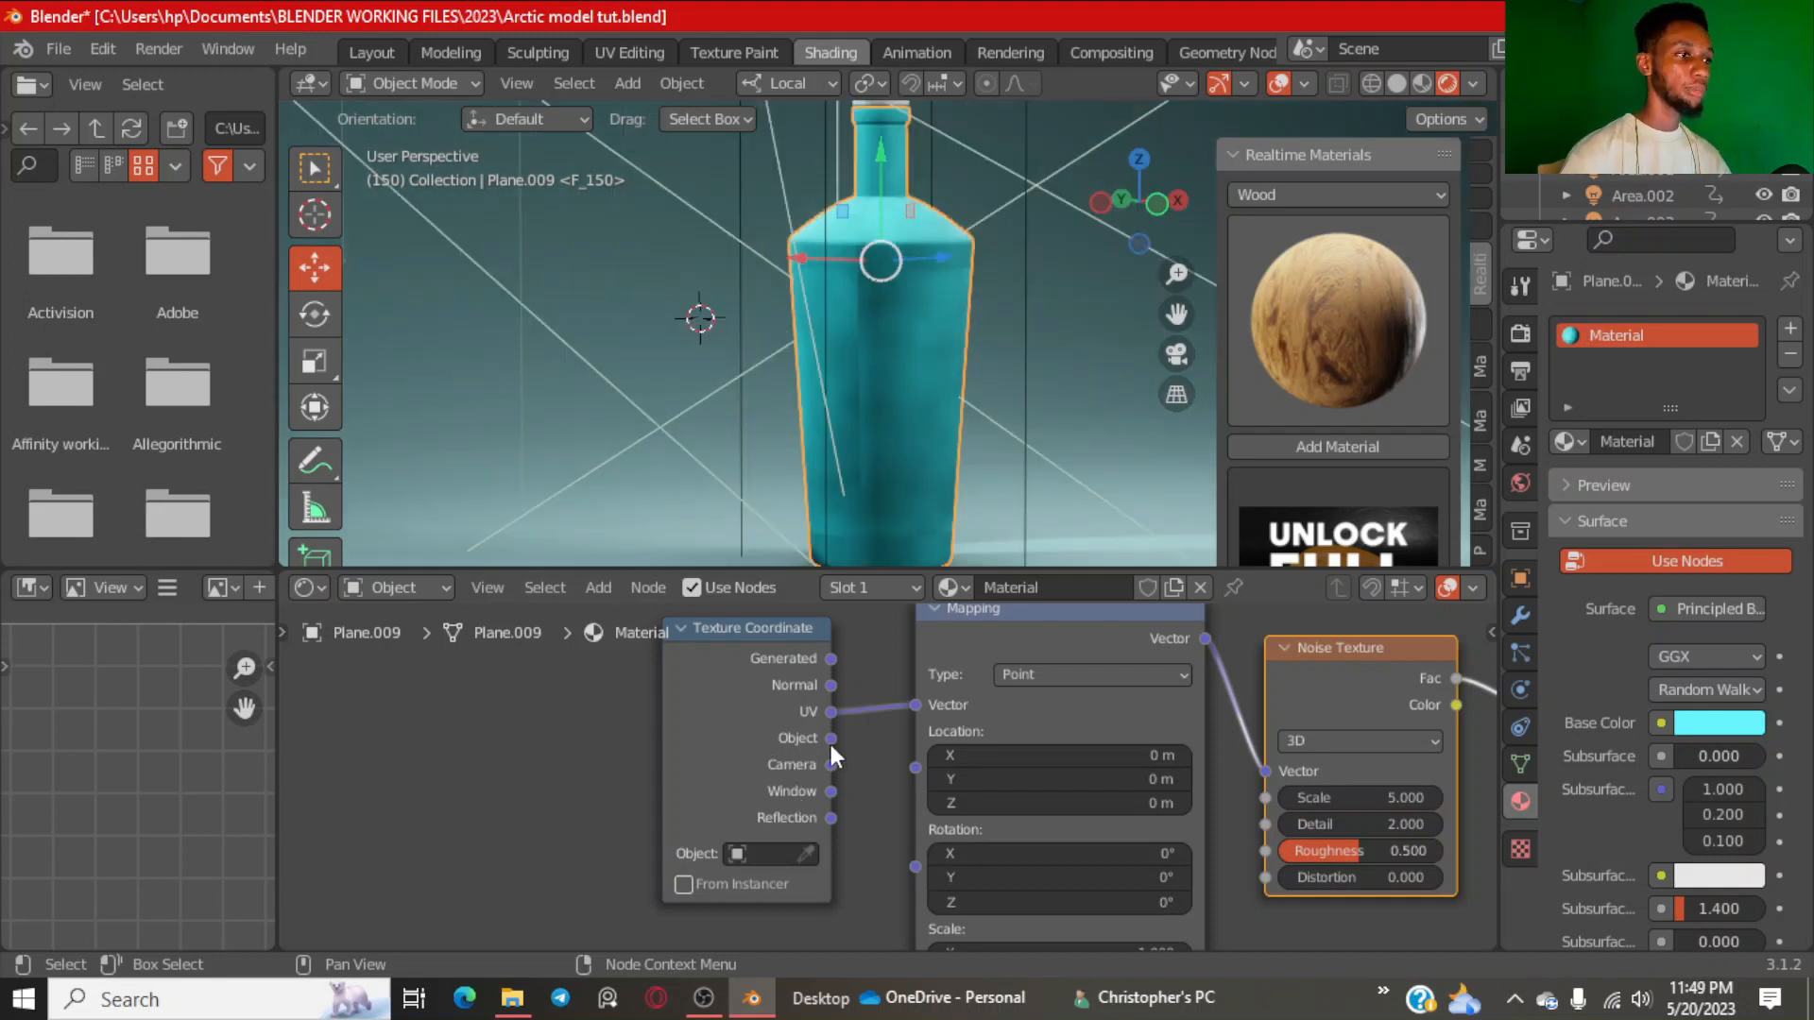
{"action": "mouse_move", "coordinate": [830, 740]}
{"action": "left_mouse_down"}
{"action": "mouse_move", "coordinate": [937, 703]}
{"action": "mouse_move", "coordinate": [915, 704]}
{"action": "left_mouse_up"}
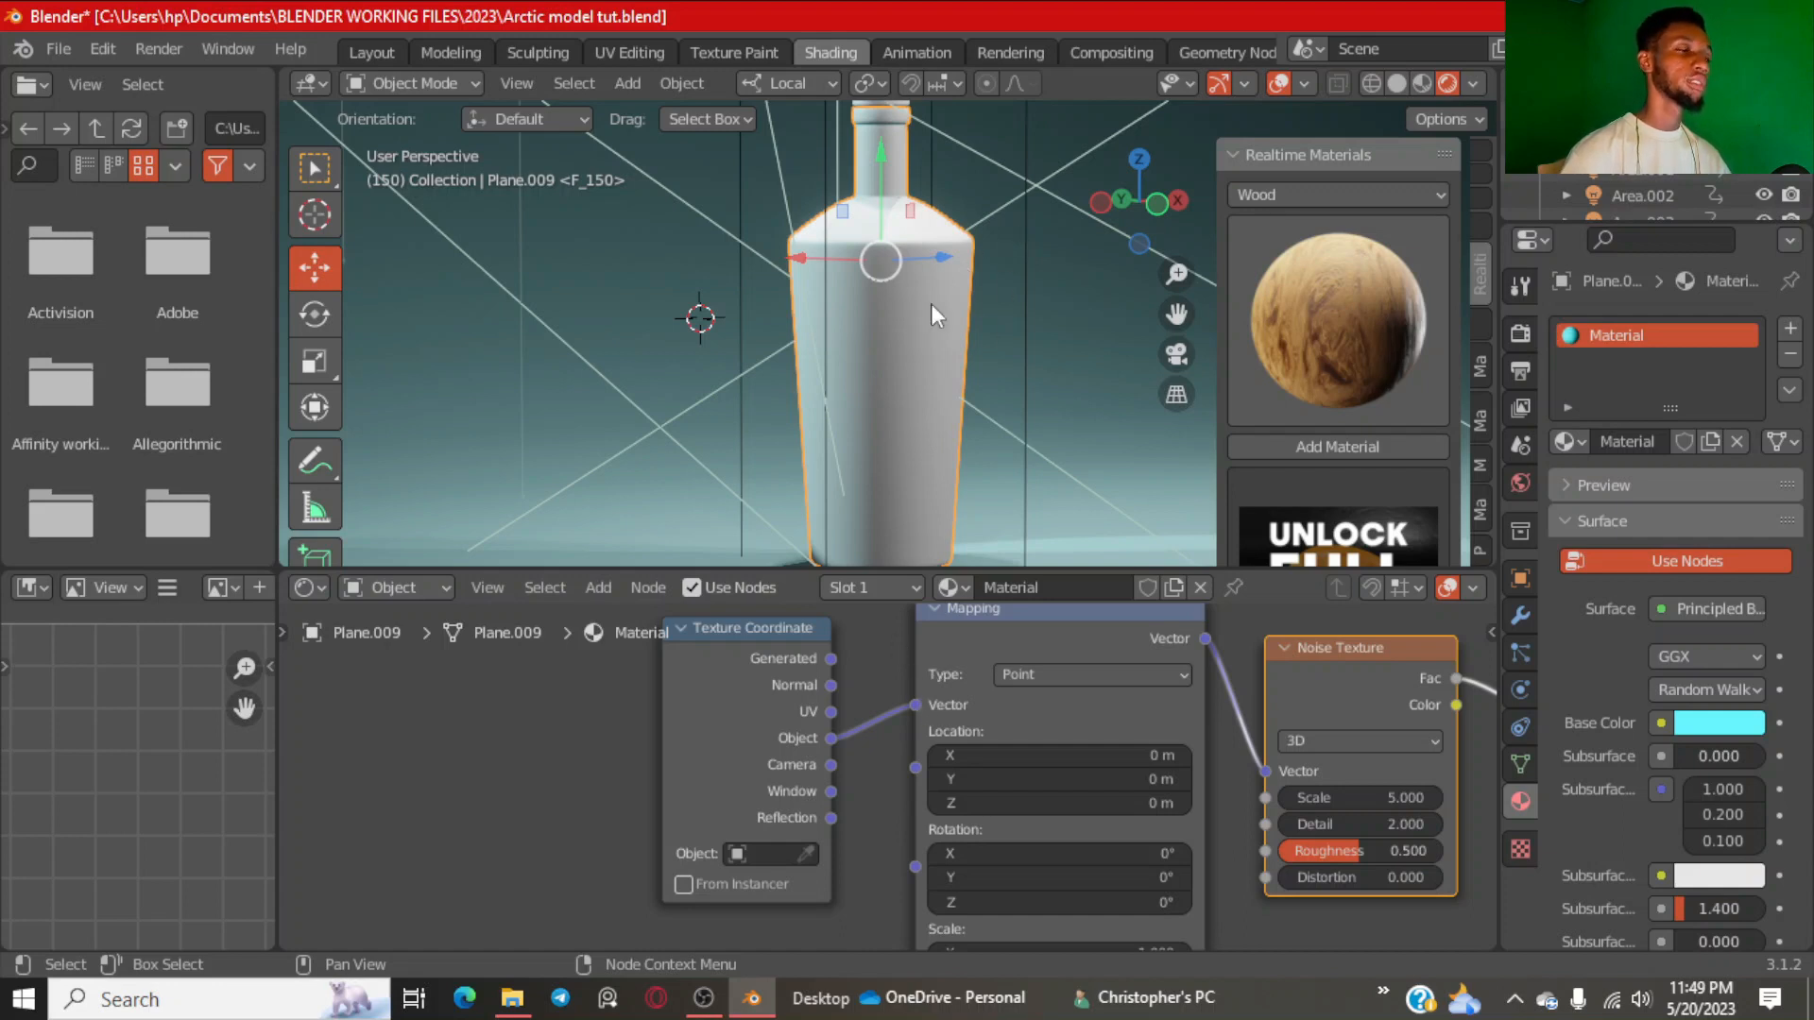
{"action": "scroll", "coordinate": [935, 314], "scroll_direction": "up", "scroll_amount": 2}
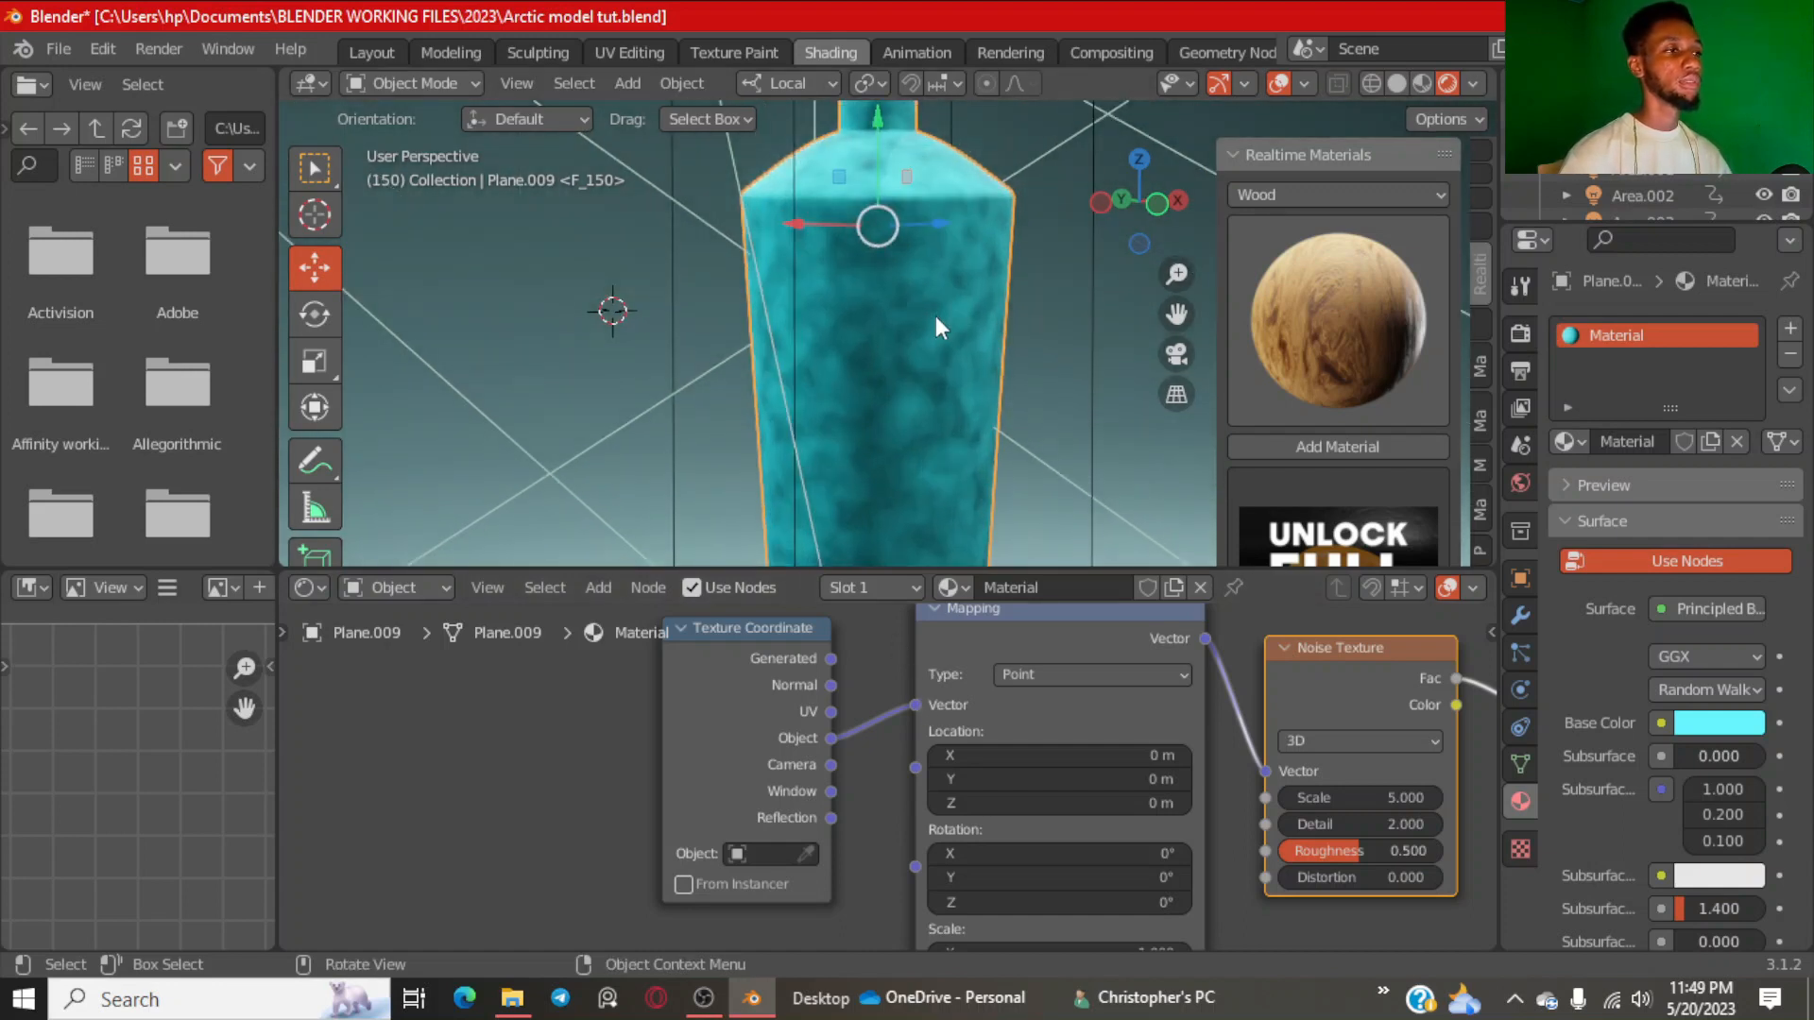
Set the Scale of the bottle's Noise Texture to 60.
{"action": "scroll", "coordinate": [1389, 729], "scroll_direction": "down", "scroll_amount": 3}
{"action": "middle_click_drag", "start_coordinate": [1412, 724], "coordinate": [1031, 647]}
{"action": "scroll", "coordinate": [1023, 709], "scroll_direction": "up", "scroll_amount": 4}
{"action": "scroll", "coordinate": [1021, 715], "scroll_direction": "up", "scroll_amount": 2}
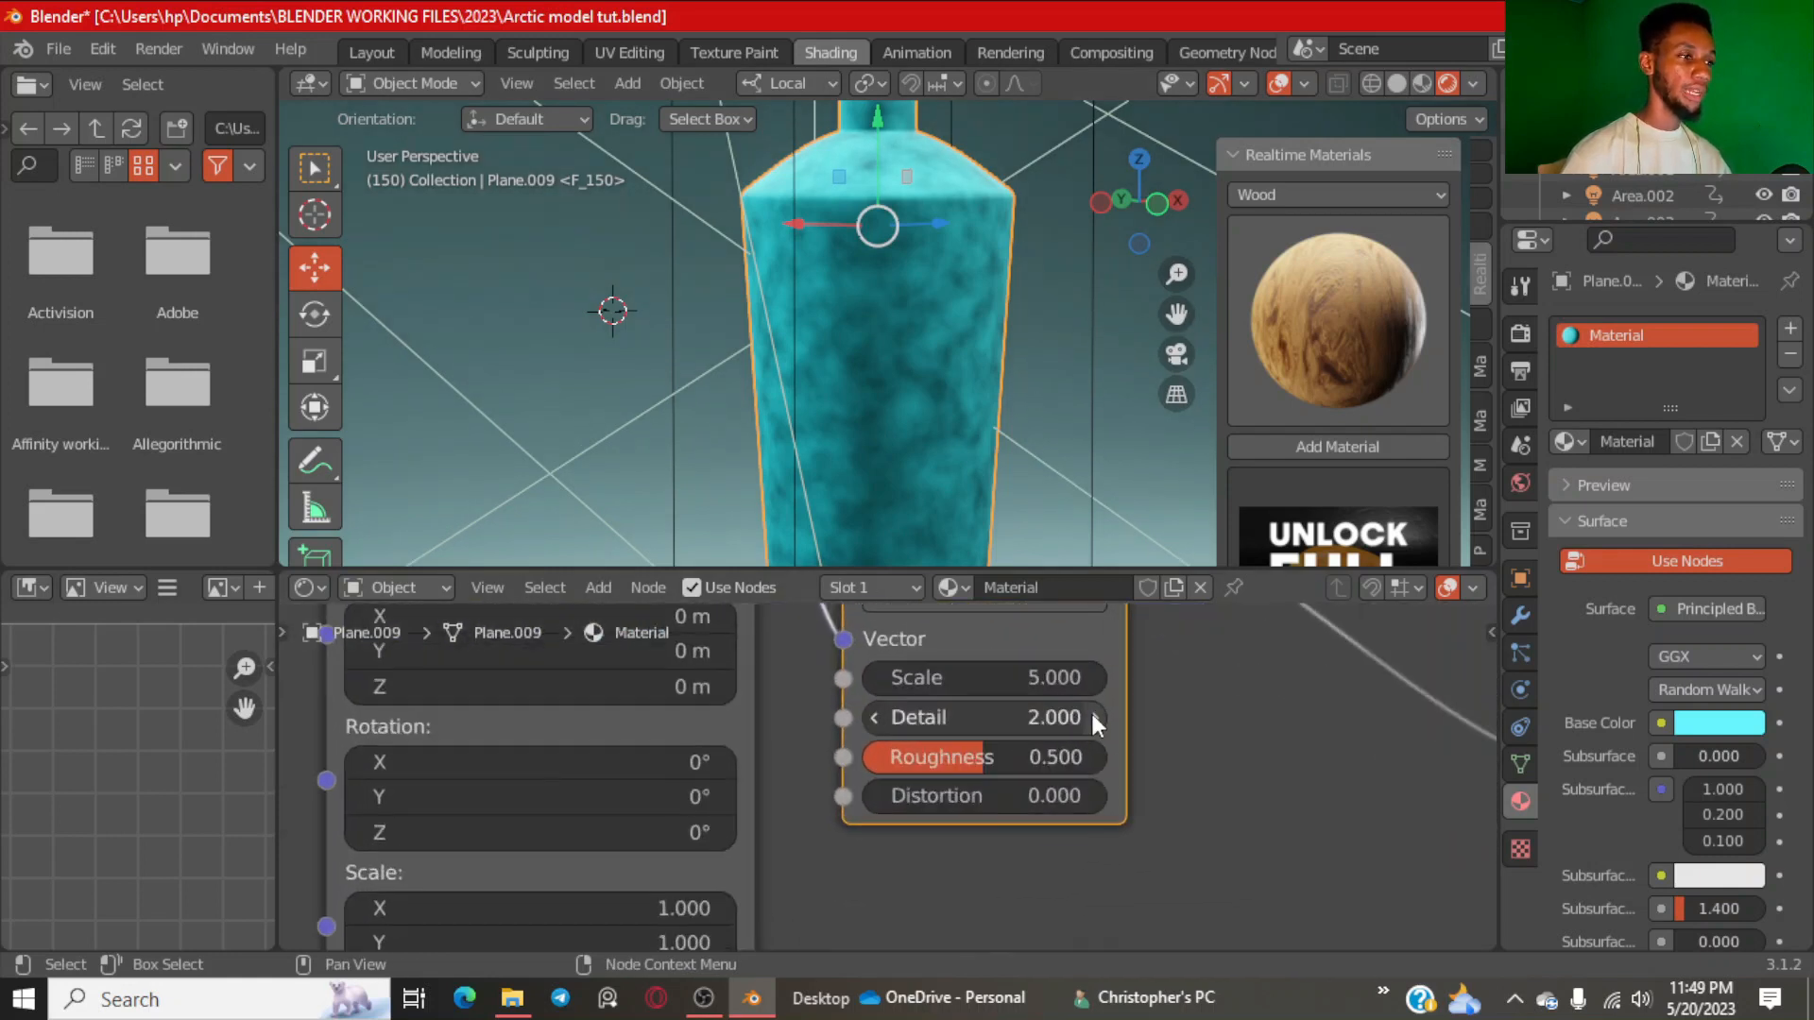
{"action": "left_click_drag", "start_coordinate": [1000, 677], "coordinate": [1237, 677]}
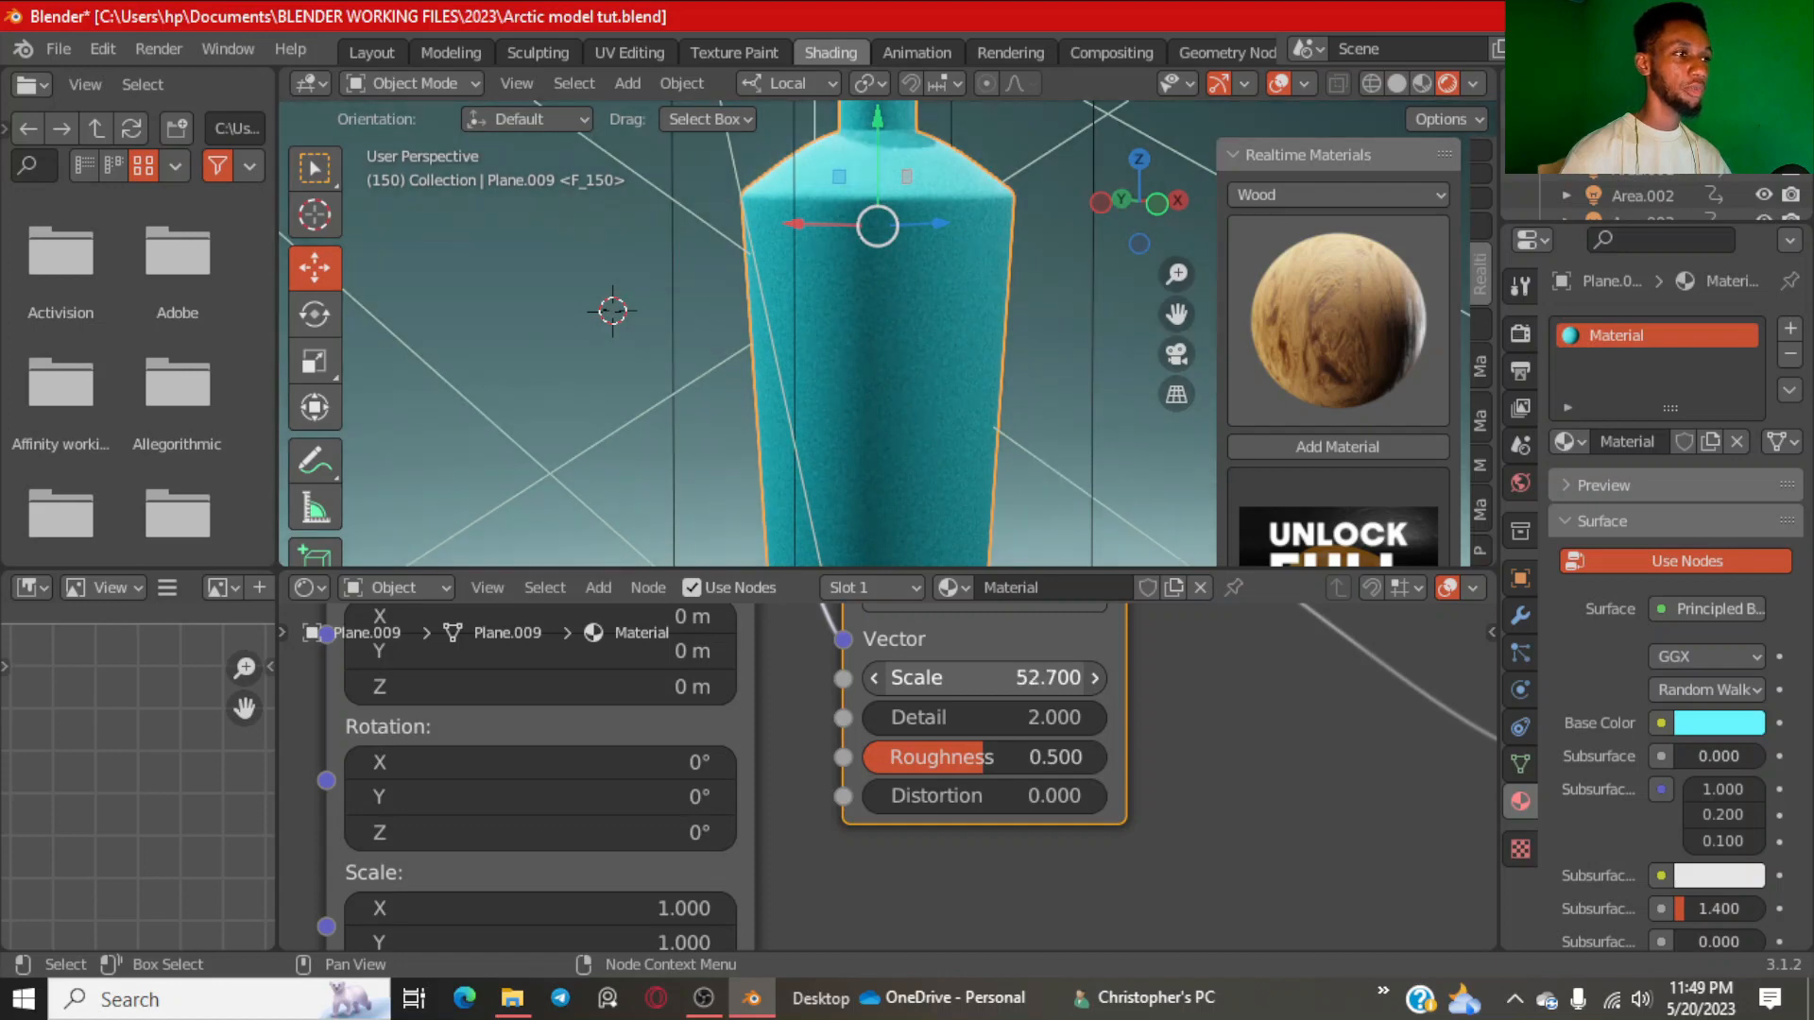
{"action": "left_click", "coordinate": [992, 677]}
{"action": "type", "text": "60"}
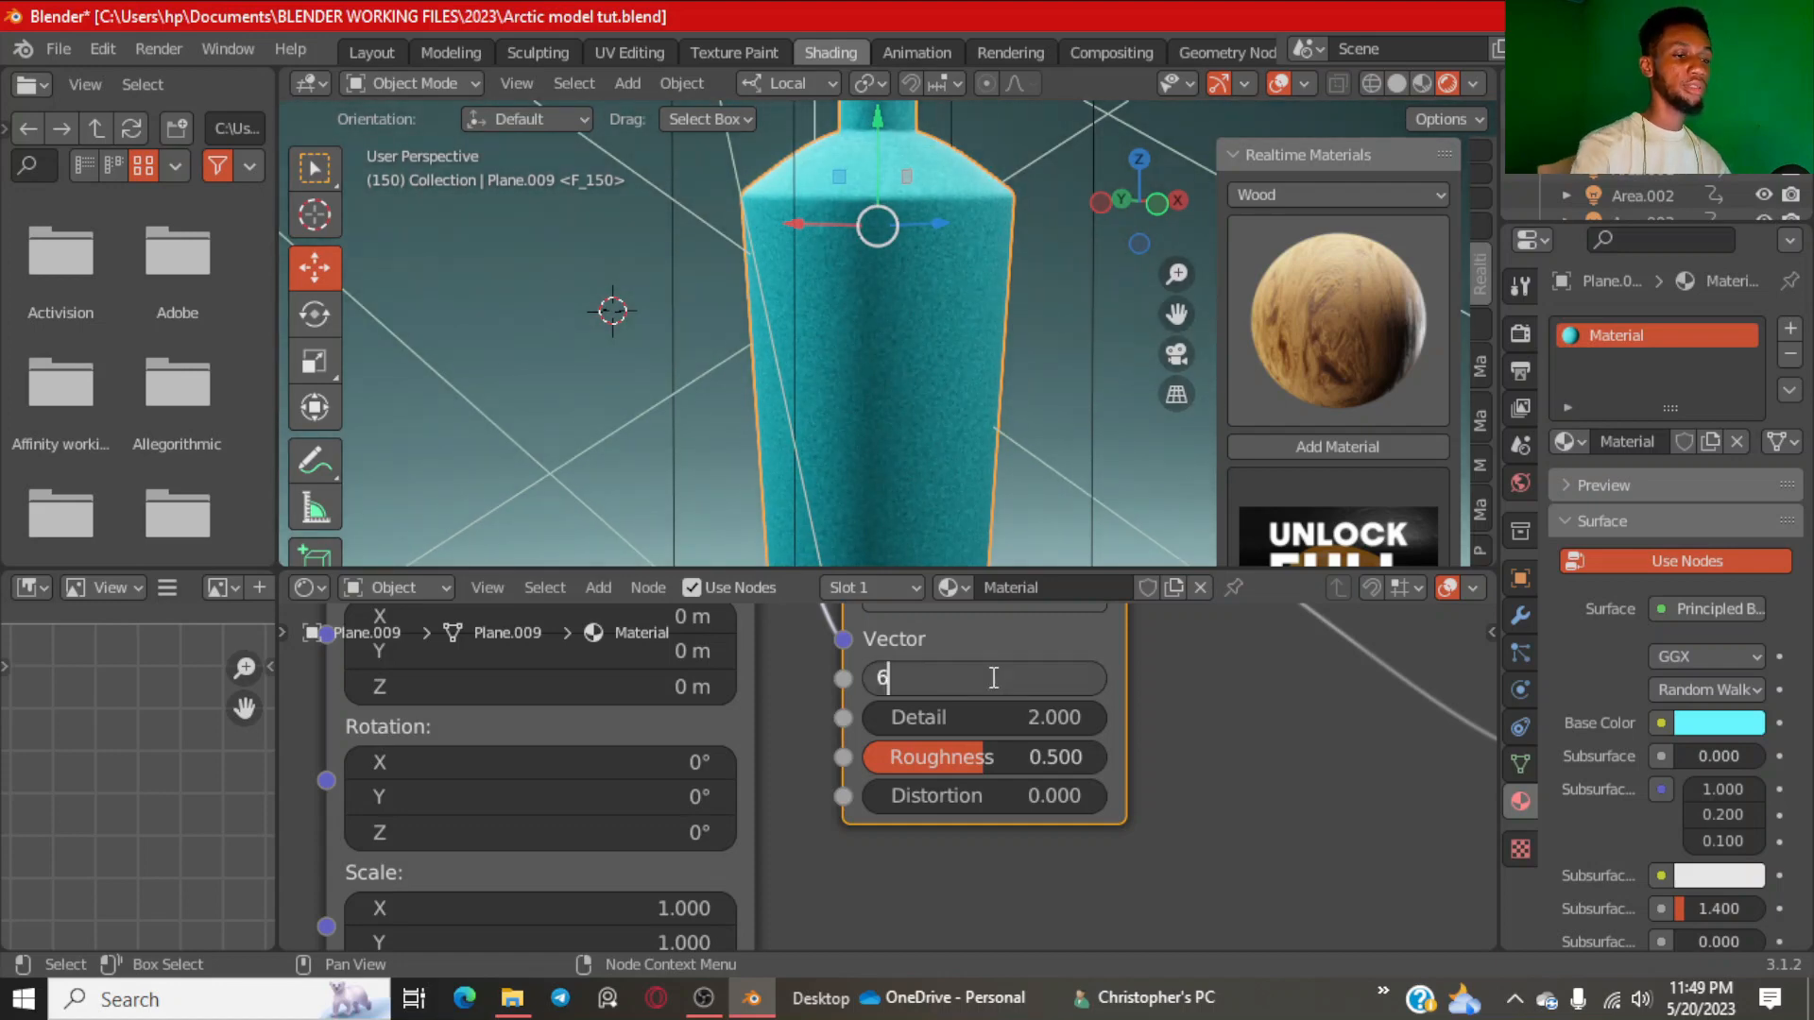
{"action": "key", "text": "Return"}
Try shifting the white and black stops of the ColorRamp outward.
{"action": "scroll", "coordinate": [1247, 739], "scroll_direction": "down", "scroll_amount": 4}
{"action": "middle_click_drag", "start_coordinate": [1256, 741], "coordinate": [666, 870]}
{"action": "scroll", "coordinate": [926, 803], "scroll_direction": "up", "scroll_amount": 7}
{"action": "middle_click_drag", "start_coordinate": [1093, 749], "coordinate": [956, 770]}
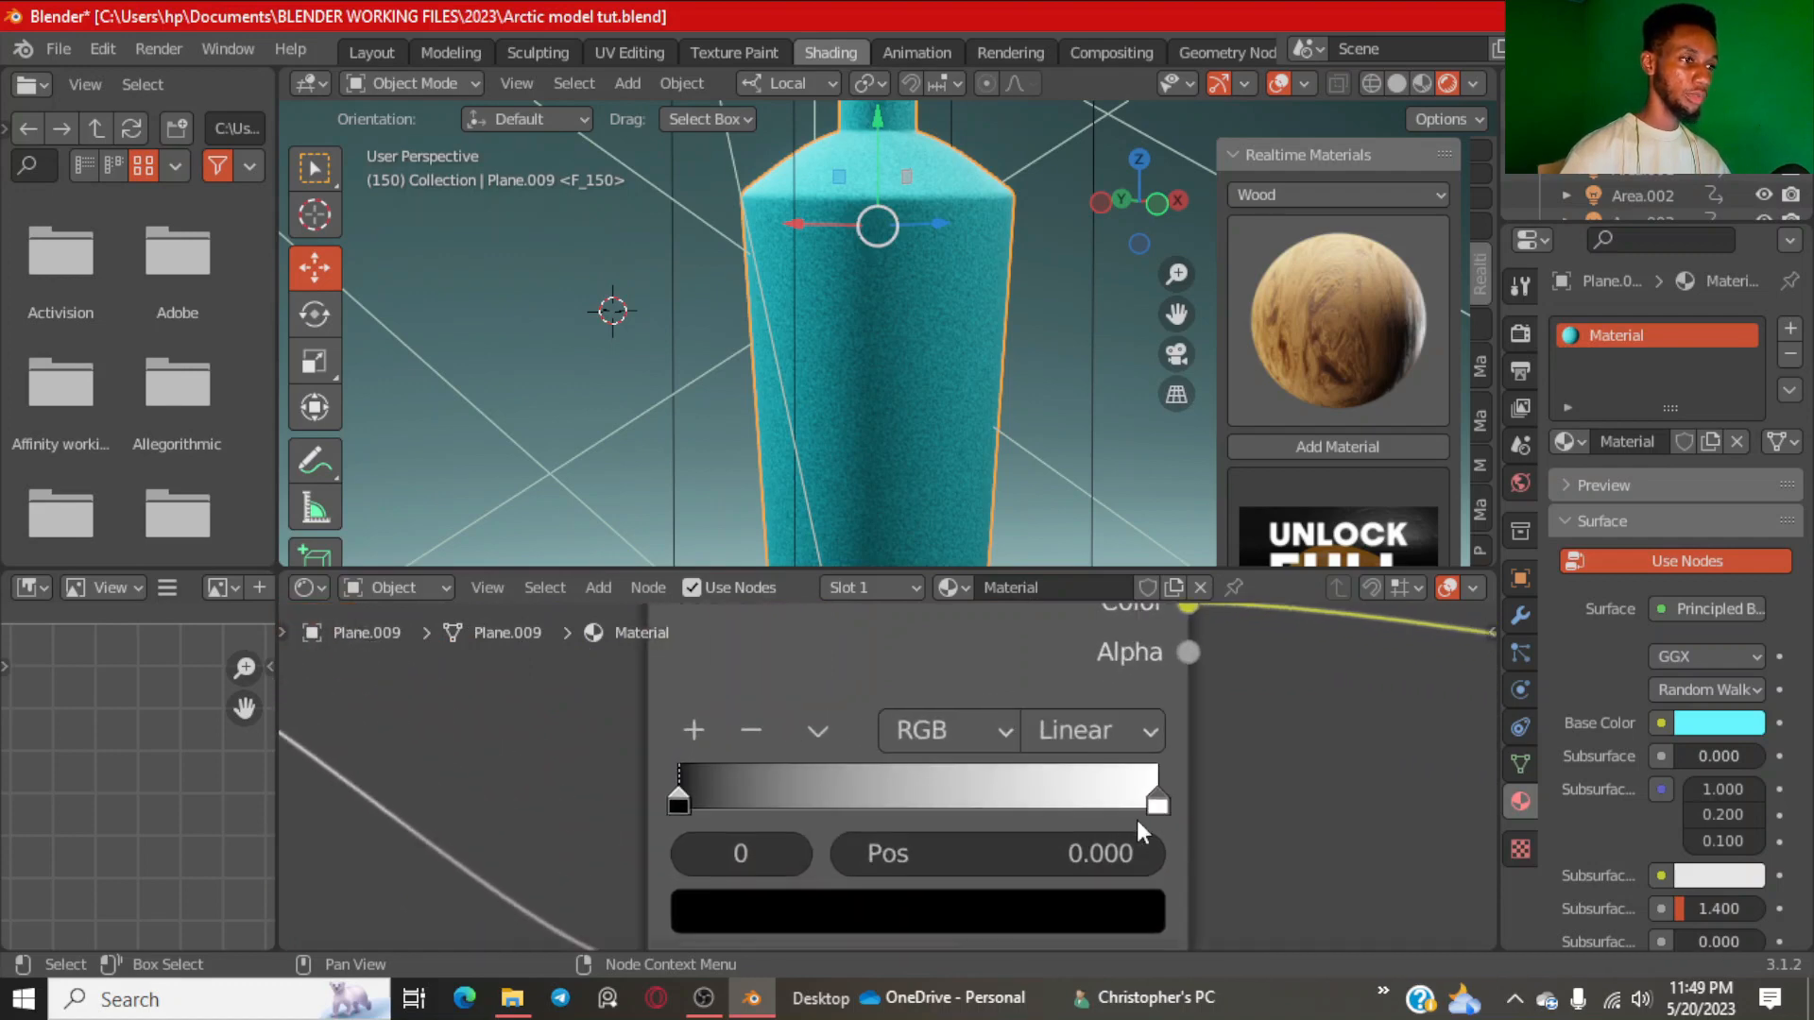
{"action": "mouse_move", "coordinate": [1155, 803]}
{"action": "left_mouse_down"}
{"action": "mouse_move", "coordinate": [920, 809]}
{"action": "mouse_move", "coordinate": [1169, 808]}
{"action": "left_mouse_up"}
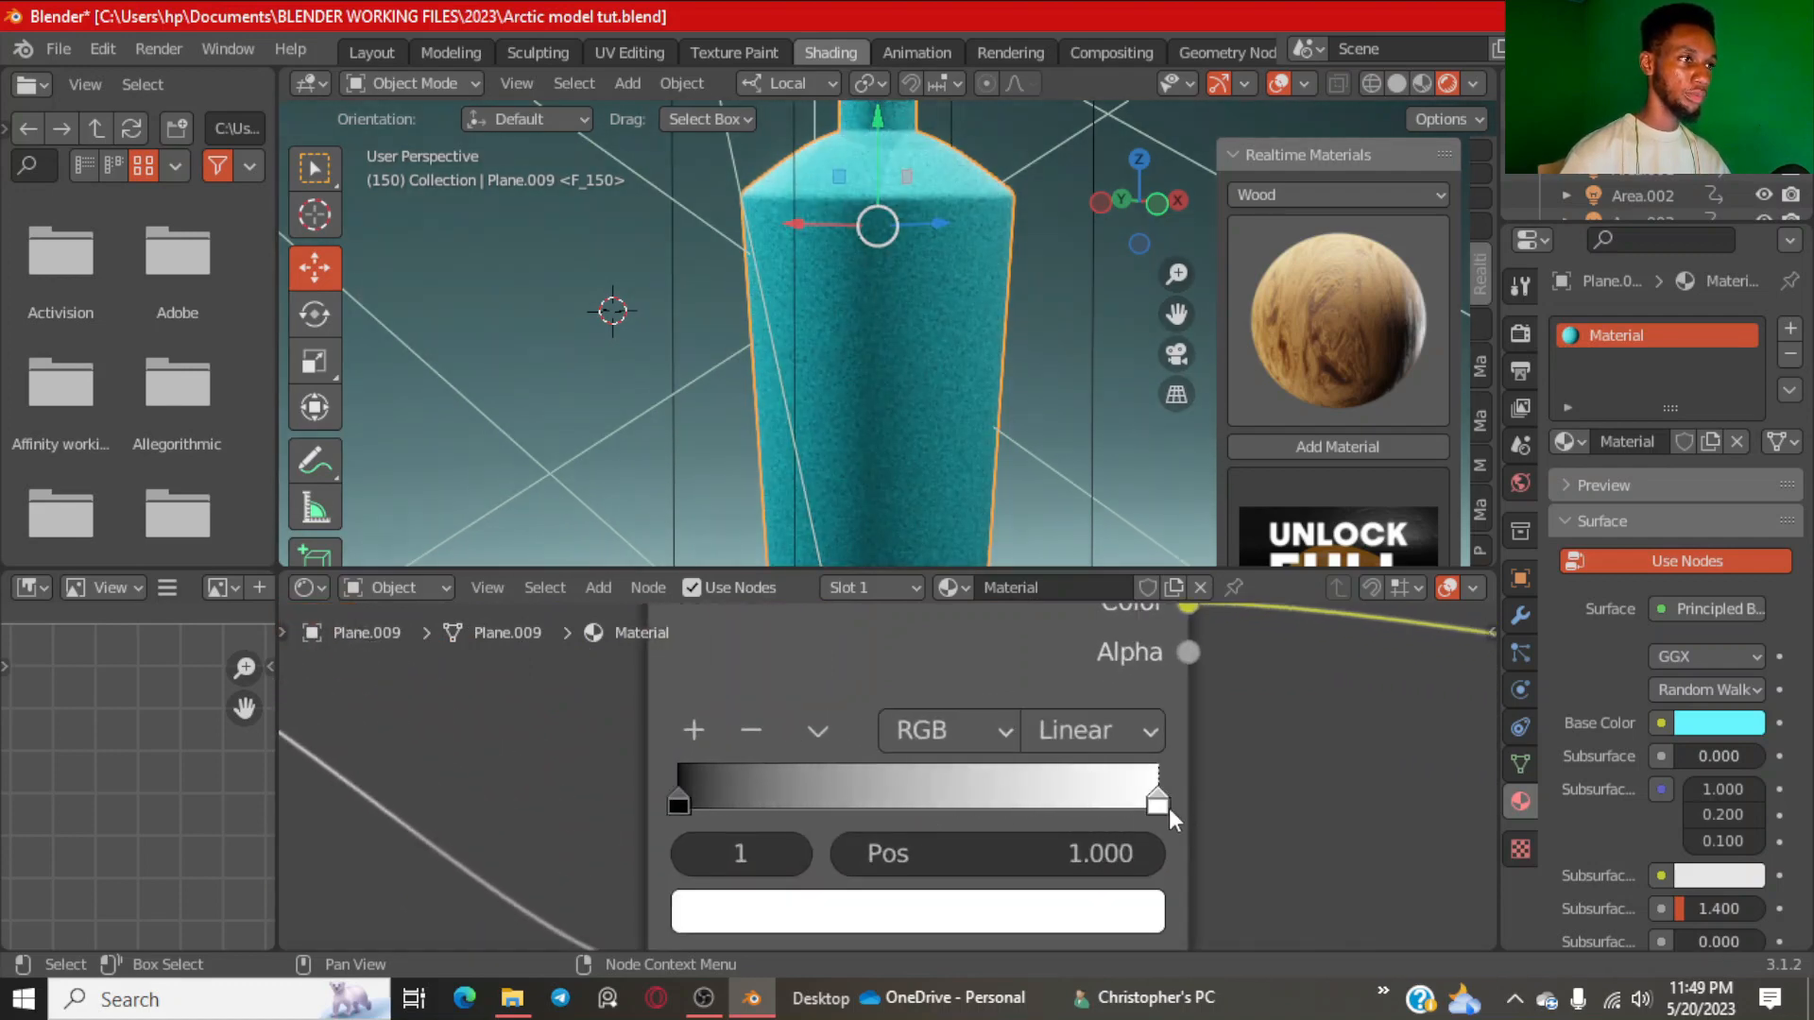
{"action": "mouse_move", "coordinate": [681, 799]}
{"action": "left_mouse_down"}
{"action": "mouse_move", "coordinate": [1046, 797]}
{"action": "mouse_move", "coordinate": [650, 797]}
{"action": "left_mouse_up"}
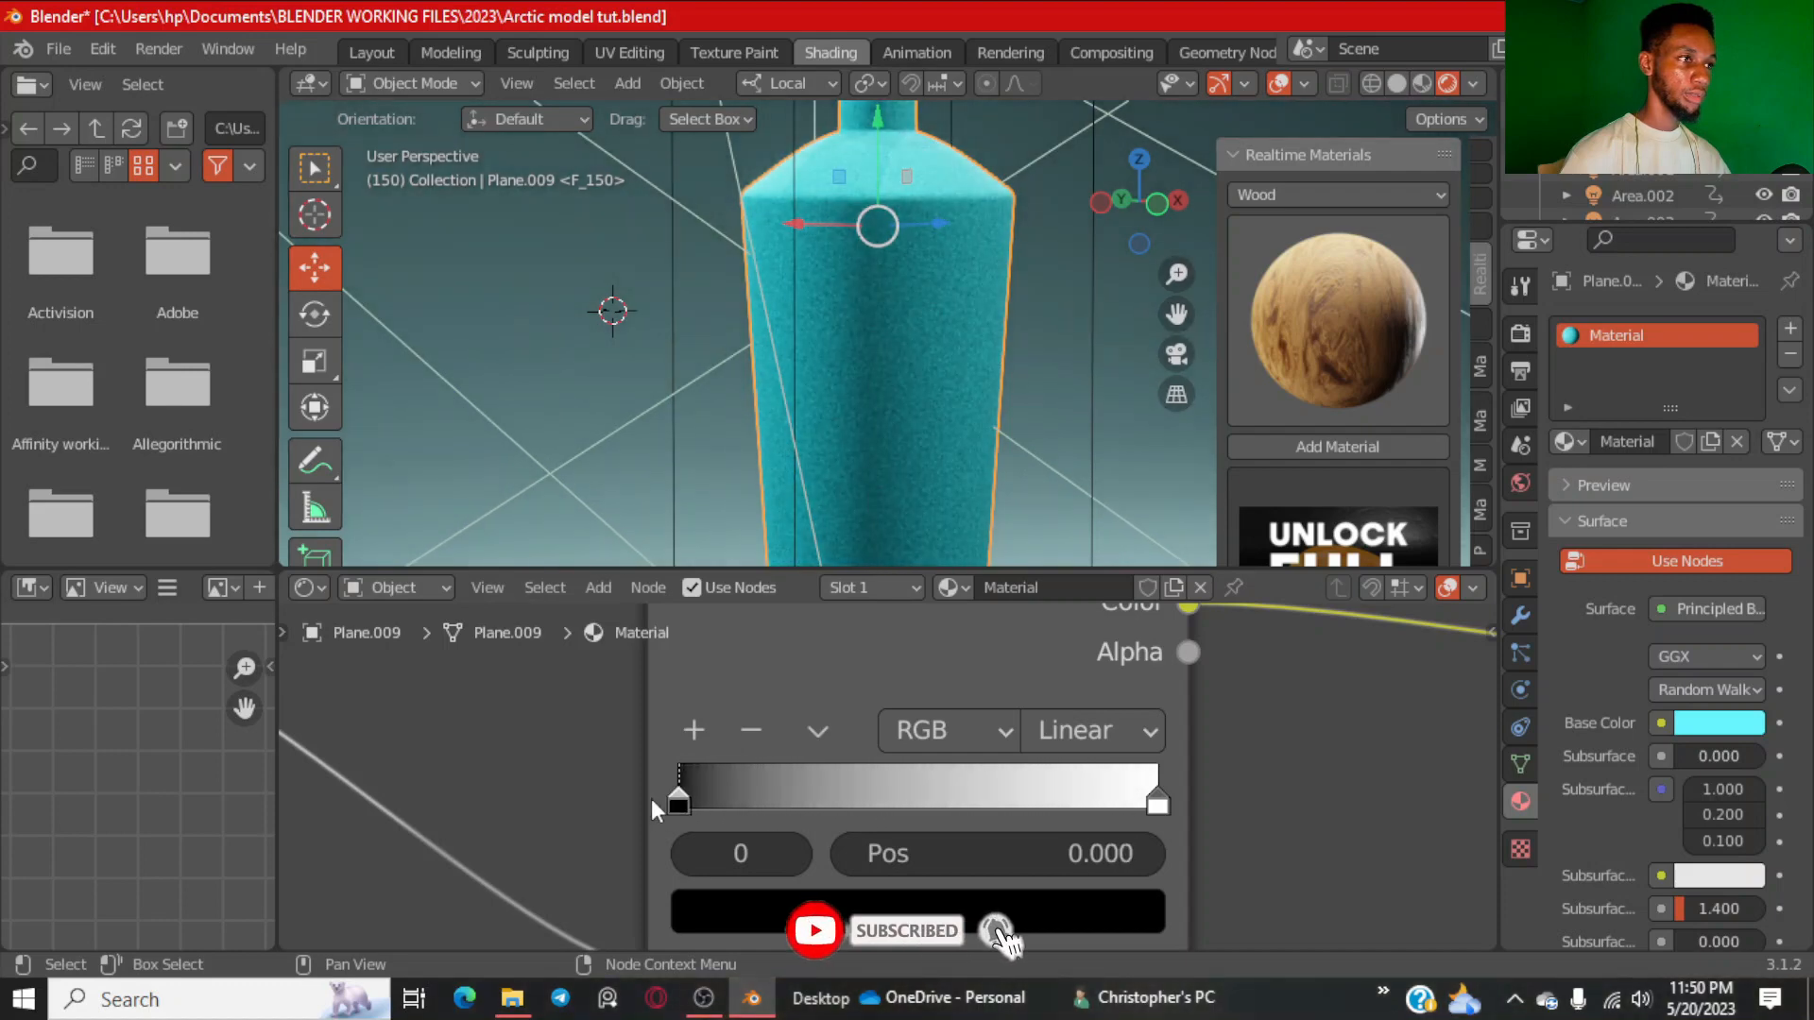
Raise the Noise Texture's Roughness to 1.000 and its Detail to 15.000.
{"action": "scroll", "coordinate": [988, 274], "scroll_direction": "up", "scroll_amount": 4}
{"action": "middle_click_drag", "start_coordinate": [989, 280], "coordinate": [904, 340]}
{"action": "middle_click_drag", "start_coordinate": [711, 380], "coordinate": [1072, 298], "text": "shift"}
{"action": "scroll", "coordinate": [662, 347], "scroll_direction": "up", "scroll_amount": 1}
{"action": "scroll", "coordinate": [614, 715], "scroll_direction": "down", "scroll_amount": 3}
{"action": "middle_click_drag", "start_coordinate": [812, 675], "coordinate": [1460, 605]}
{"action": "scroll", "coordinate": [1088, 760], "scroll_direction": "up", "scroll_amount": 1}
{"action": "left_click_drag", "start_coordinate": [923, 808], "coordinate": [1082, 809]}
{"action": "scroll", "coordinate": [1058, 831], "scroll_direction": "up", "scroll_amount": 3}
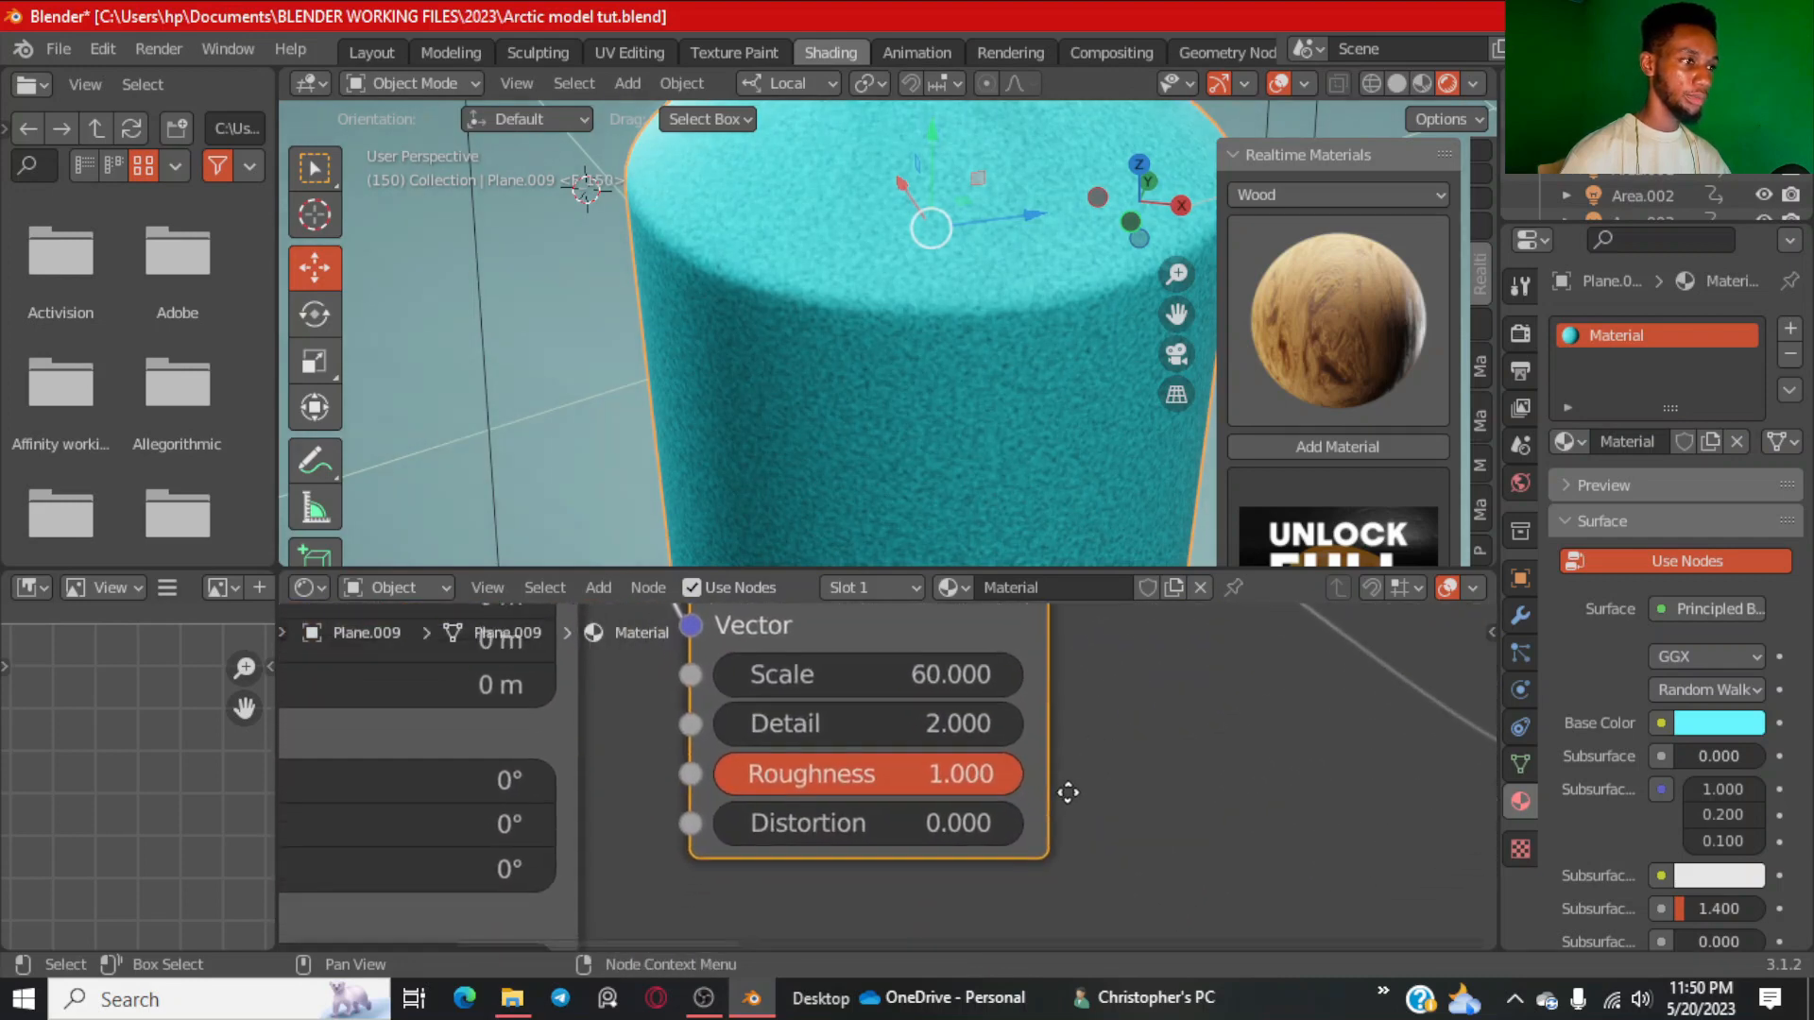
{"action": "middle_click_drag", "start_coordinate": [1118, 713], "coordinate": [1114, 817]}
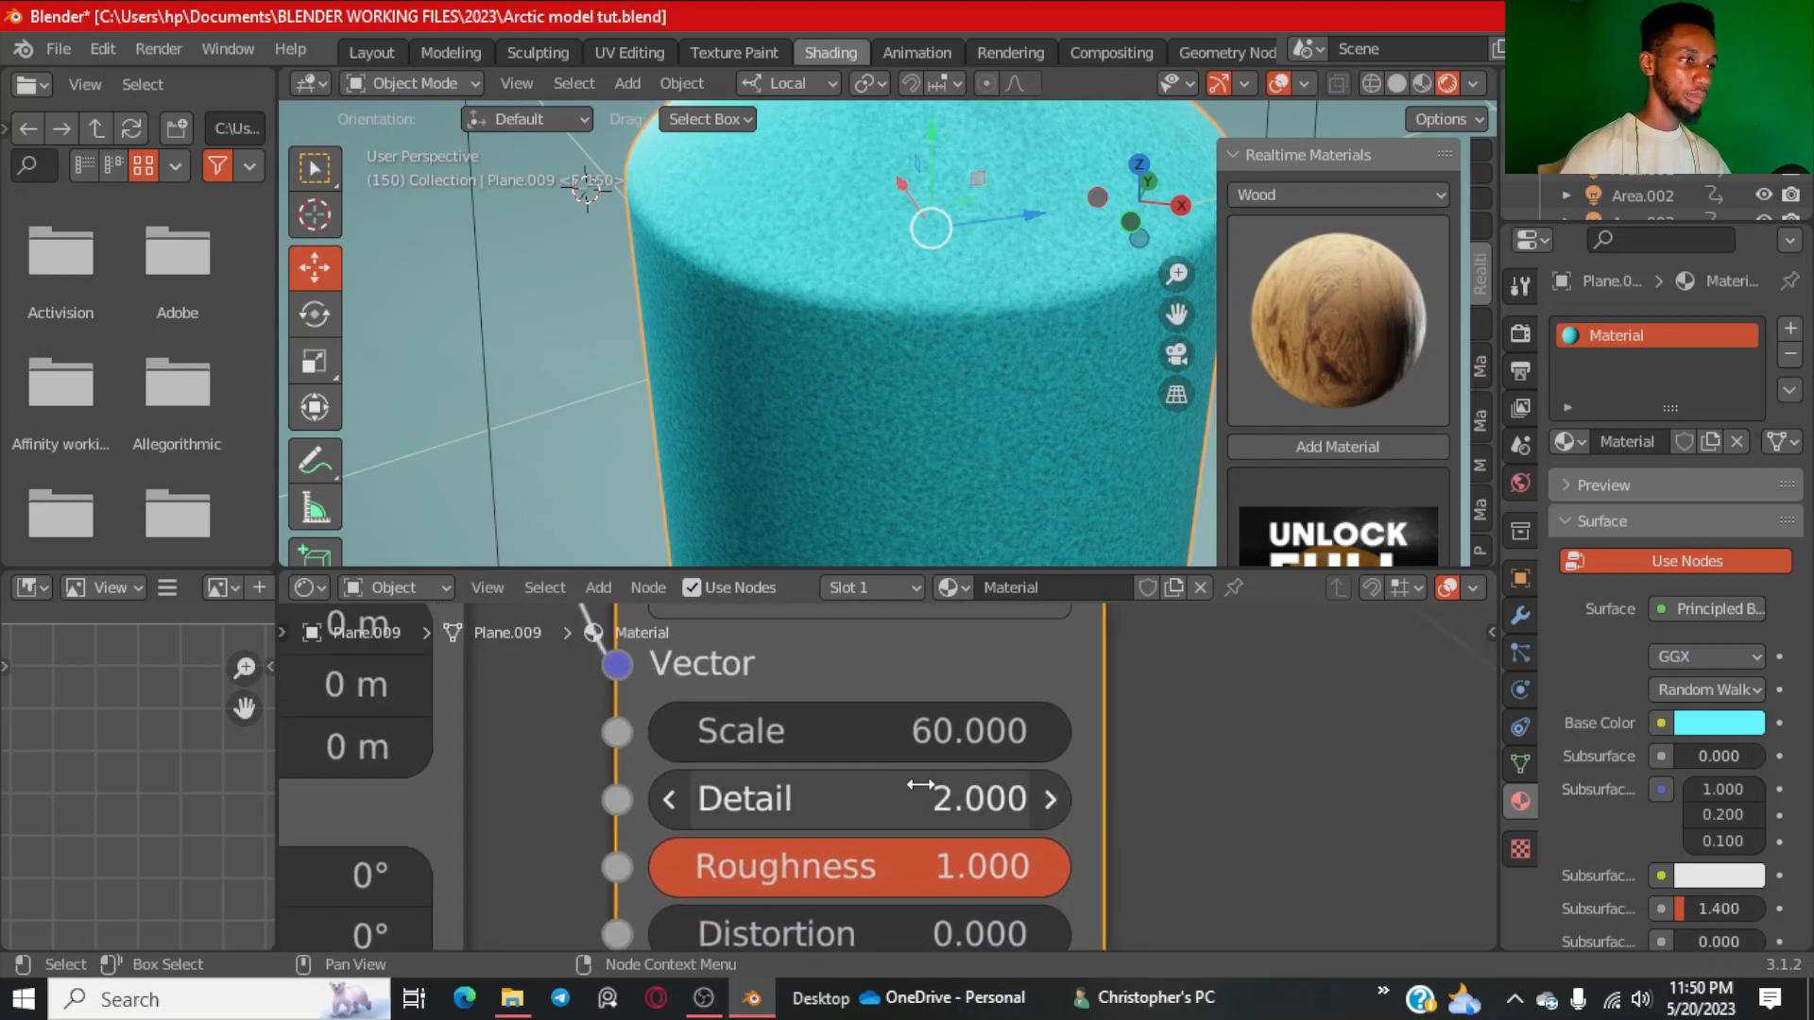
{"action": "left_click_drag", "start_coordinate": [880, 784], "coordinate": [1025, 784]}
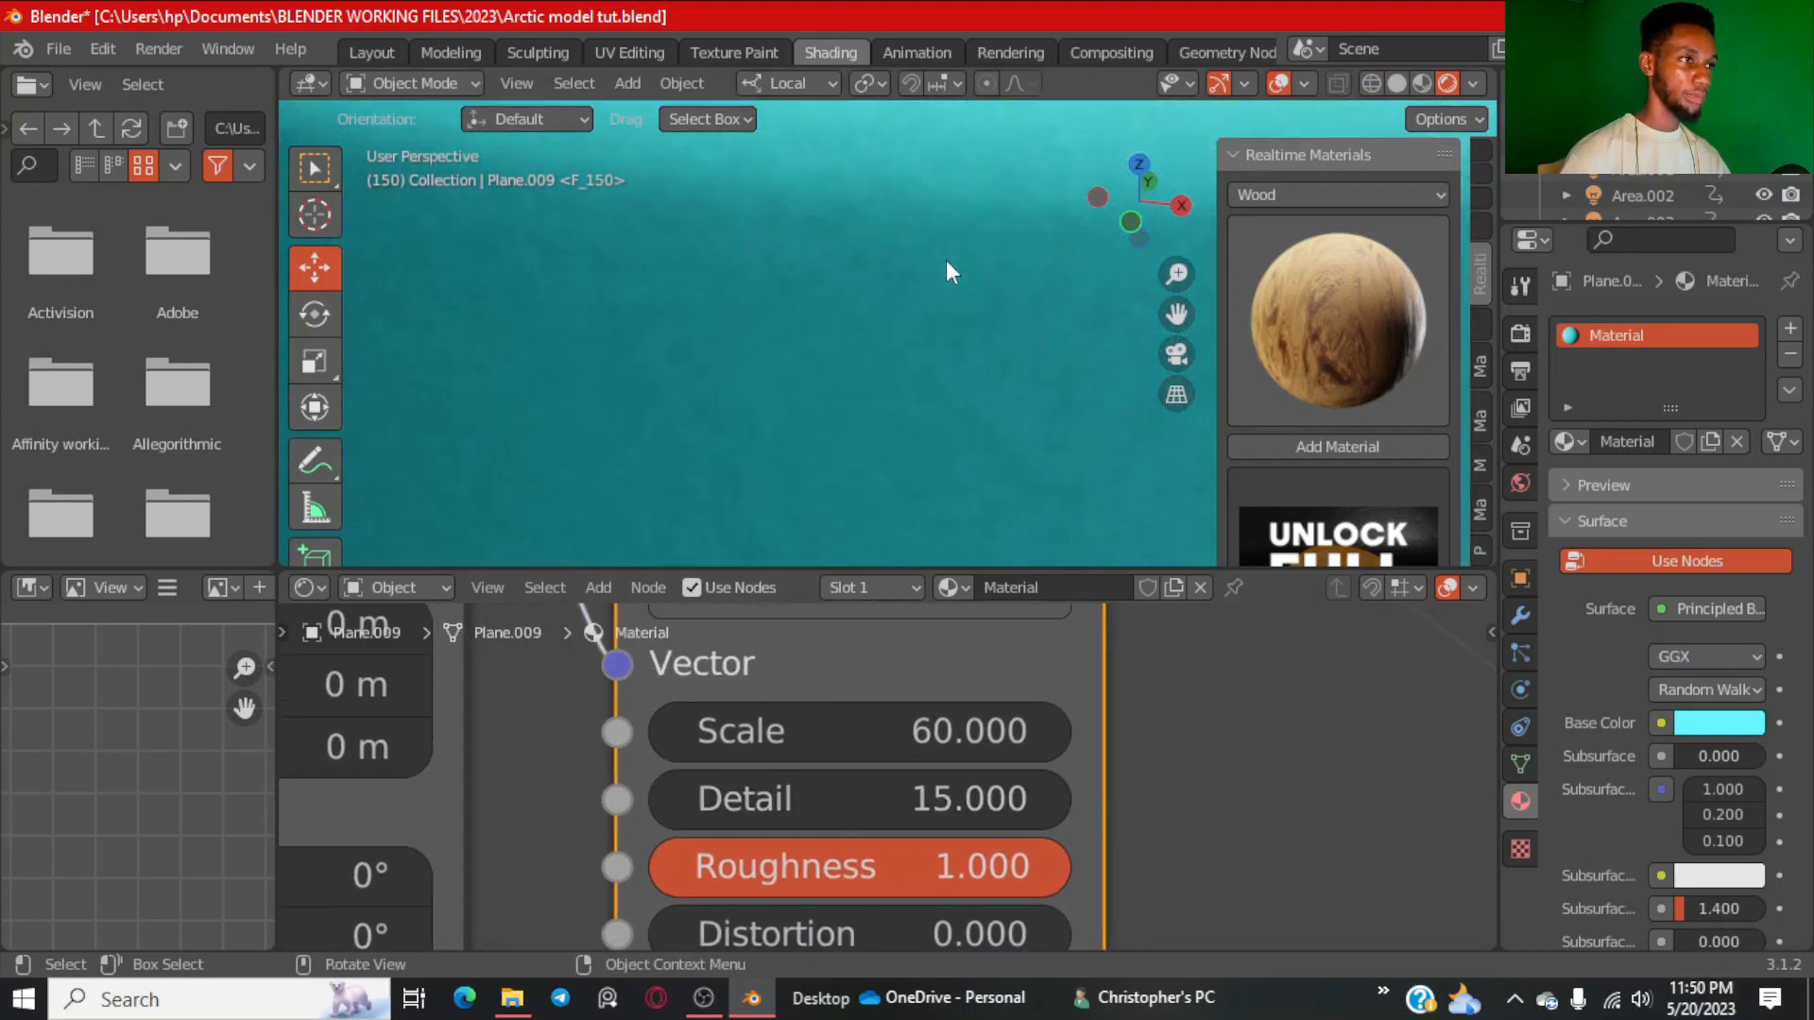
Examine the bottle's surface from near and far, and follow its node chain to the Principled BSDF's Transmission input.
{"action": "middle_click_drag", "start_coordinate": [945, 272], "coordinate": [517, 252]}
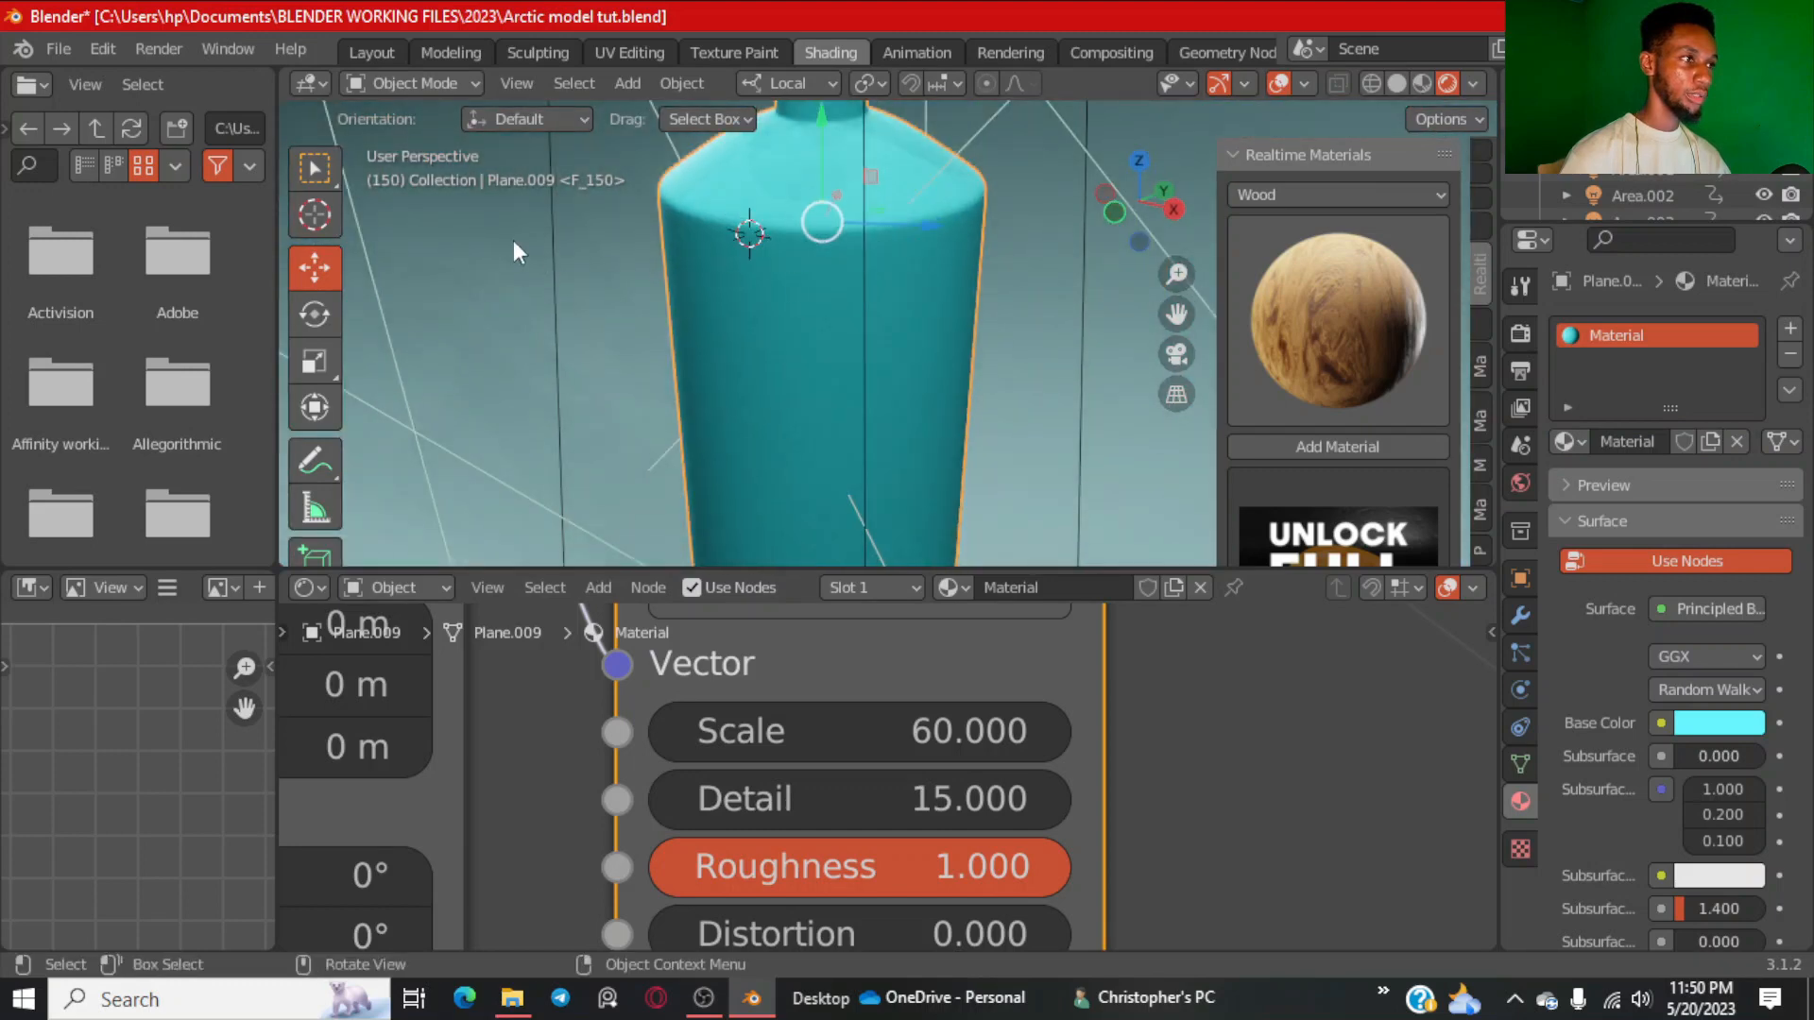
{"action": "left_click", "coordinate": [773, 378]}
{"action": "scroll", "coordinate": [773, 344], "scroll_direction": "down", "scroll_amount": 6}
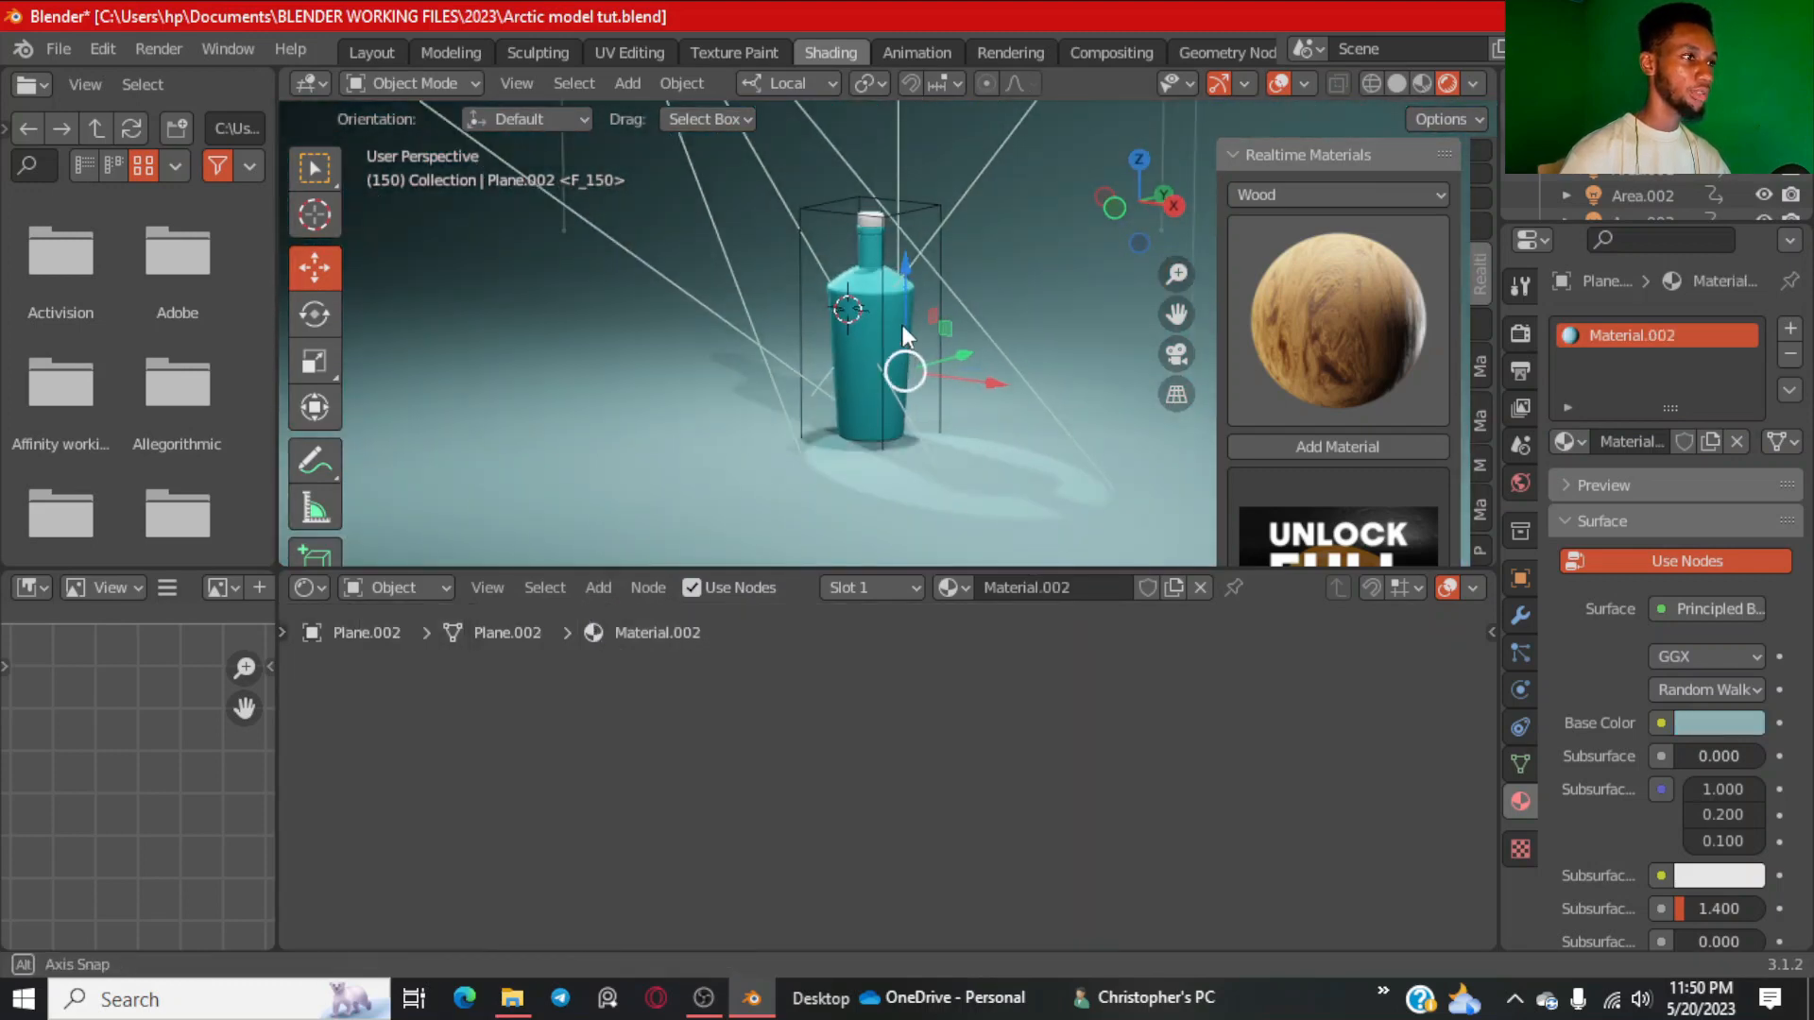
{"action": "scroll", "coordinate": [899, 299], "scroll_direction": "up", "scroll_amount": 8}
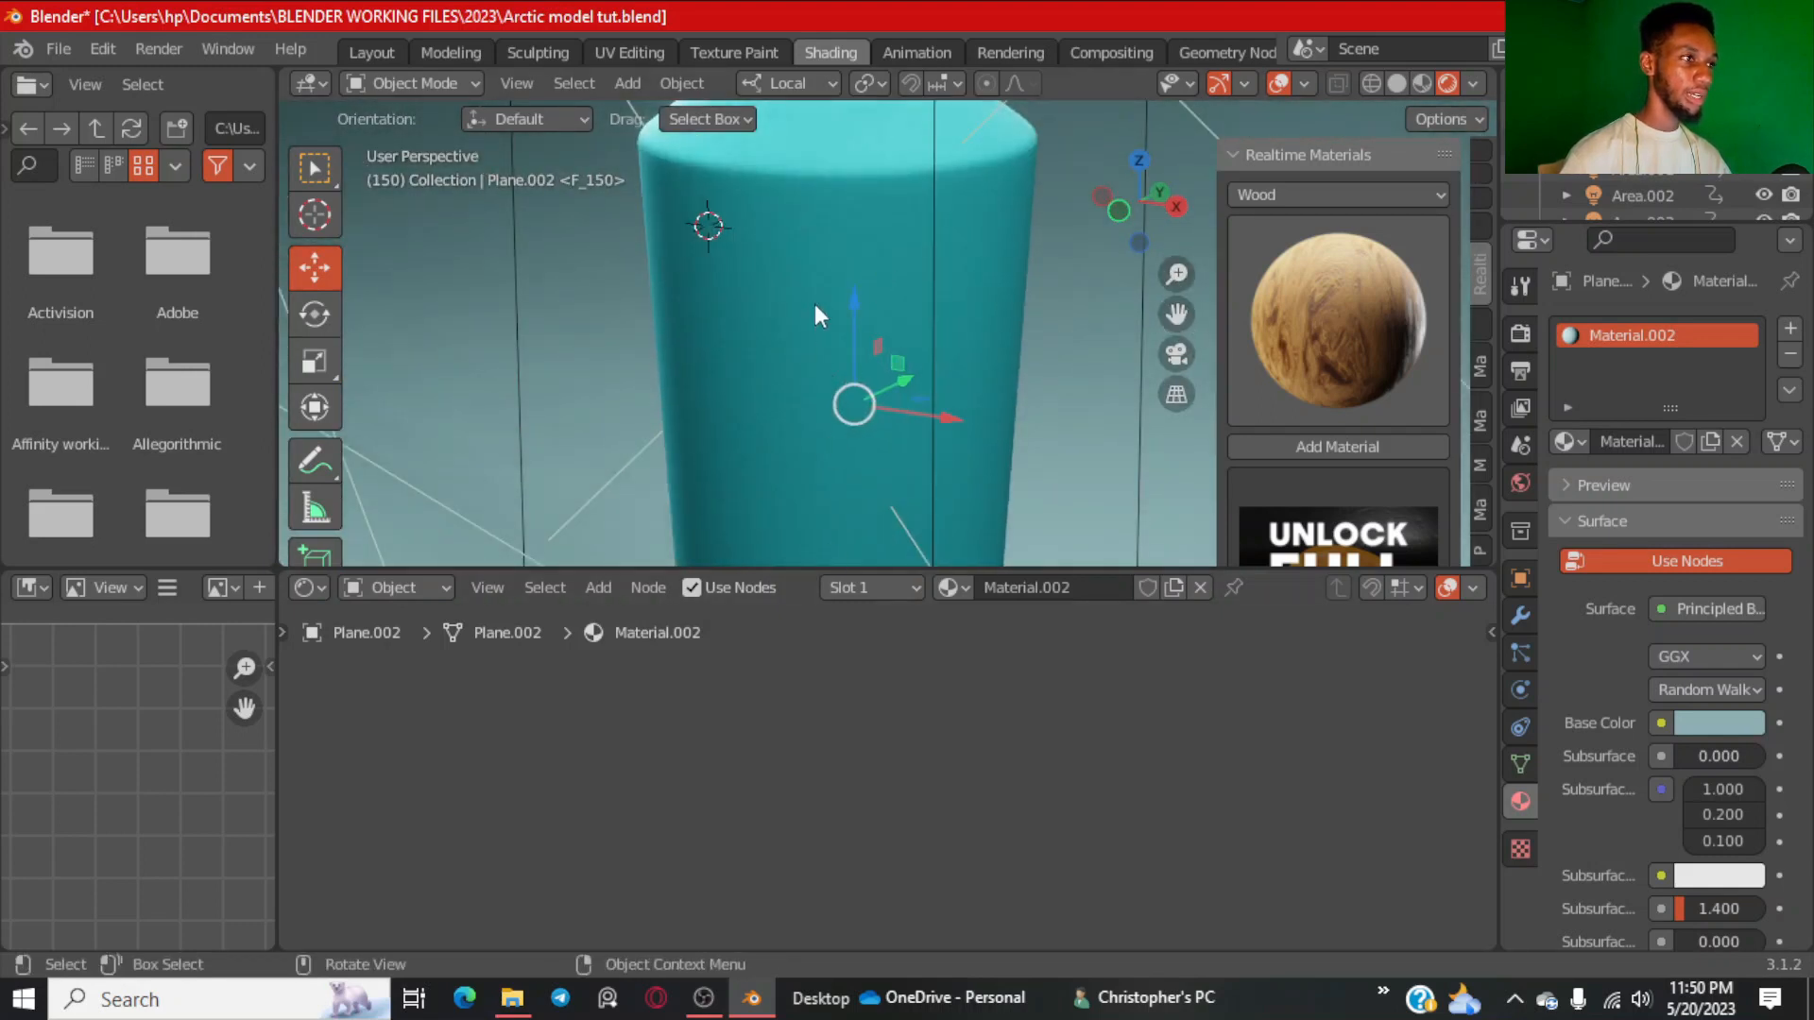
{"action": "left_click", "coordinate": [897, 559]}
{"action": "scroll", "coordinate": [1092, 656], "scroll_direction": "down", "scroll_amount": 4}
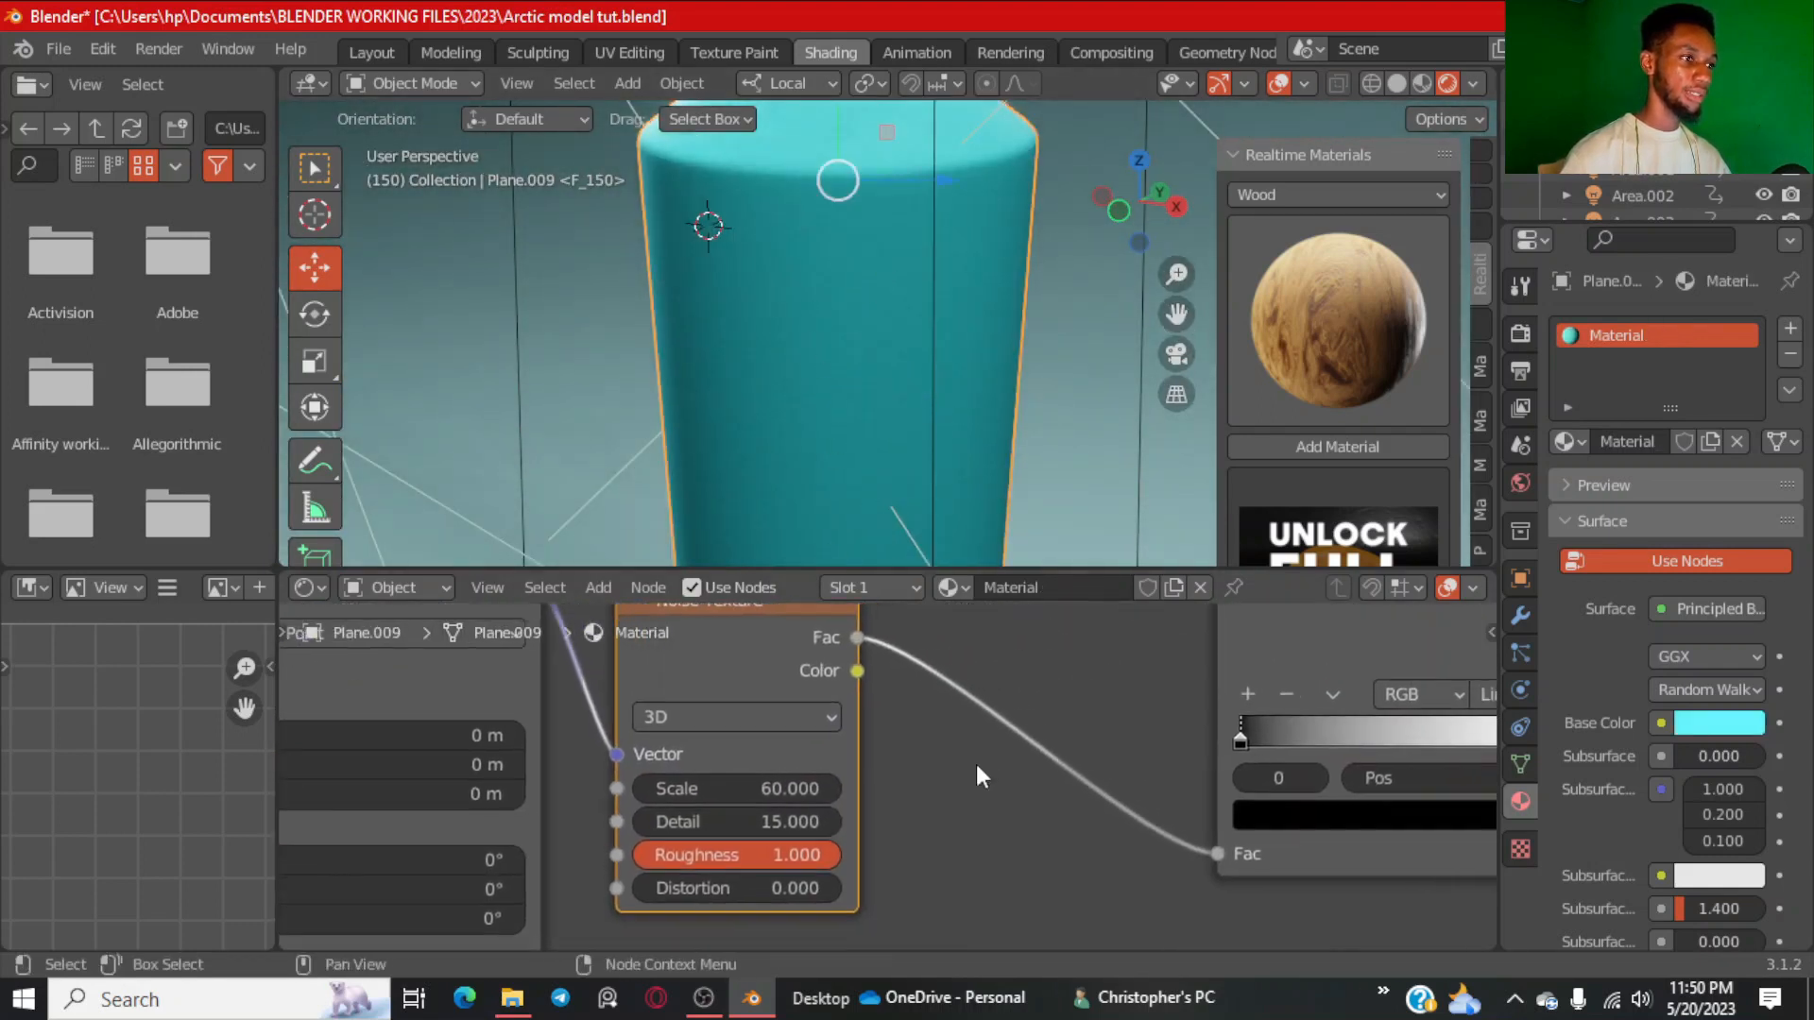
{"action": "scroll", "coordinate": [1226, 828], "scroll_direction": "down", "scroll_amount": 3}
{"action": "middle_click_drag", "start_coordinate": [1341, 791], "coordinate": [699, 798]}
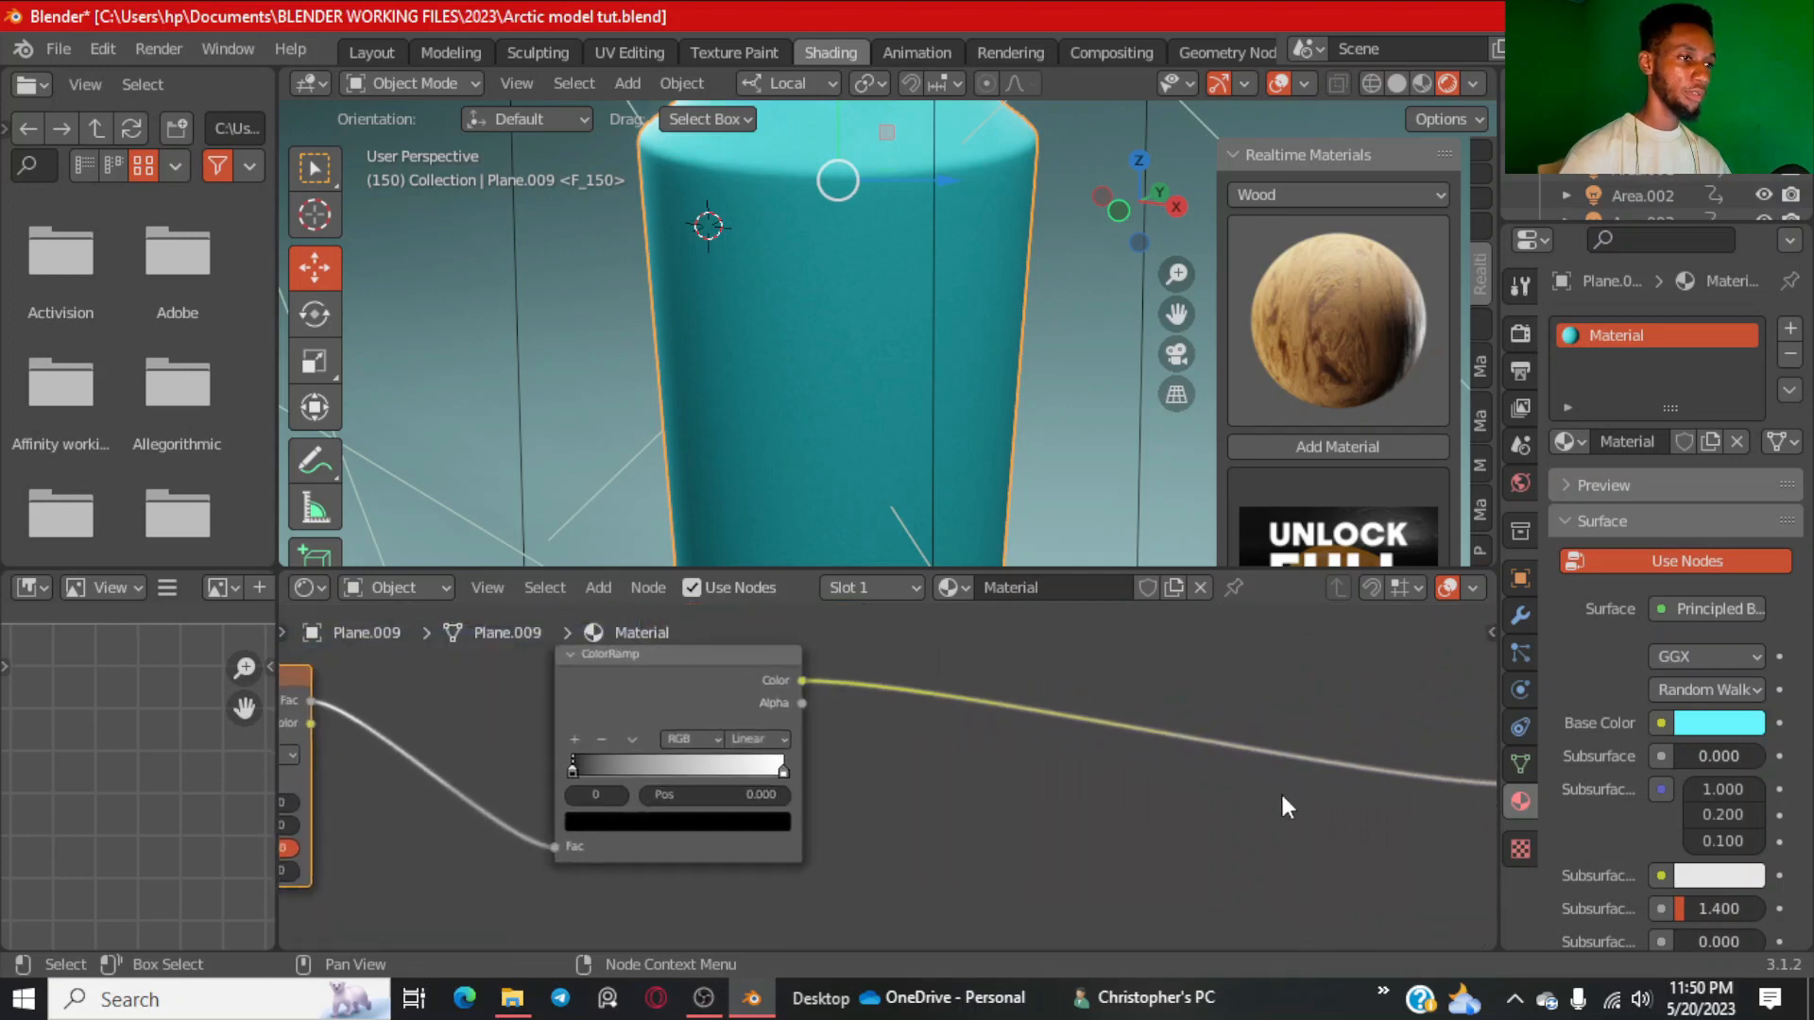
{"action": "middle_click_drag", "start_coordinate": [1266, 786], "coordinate": [866, 756]}
{"action": "scroll", "coordinate": [866, 757], "scroll_direction": "up", "scroll_amount": 2}
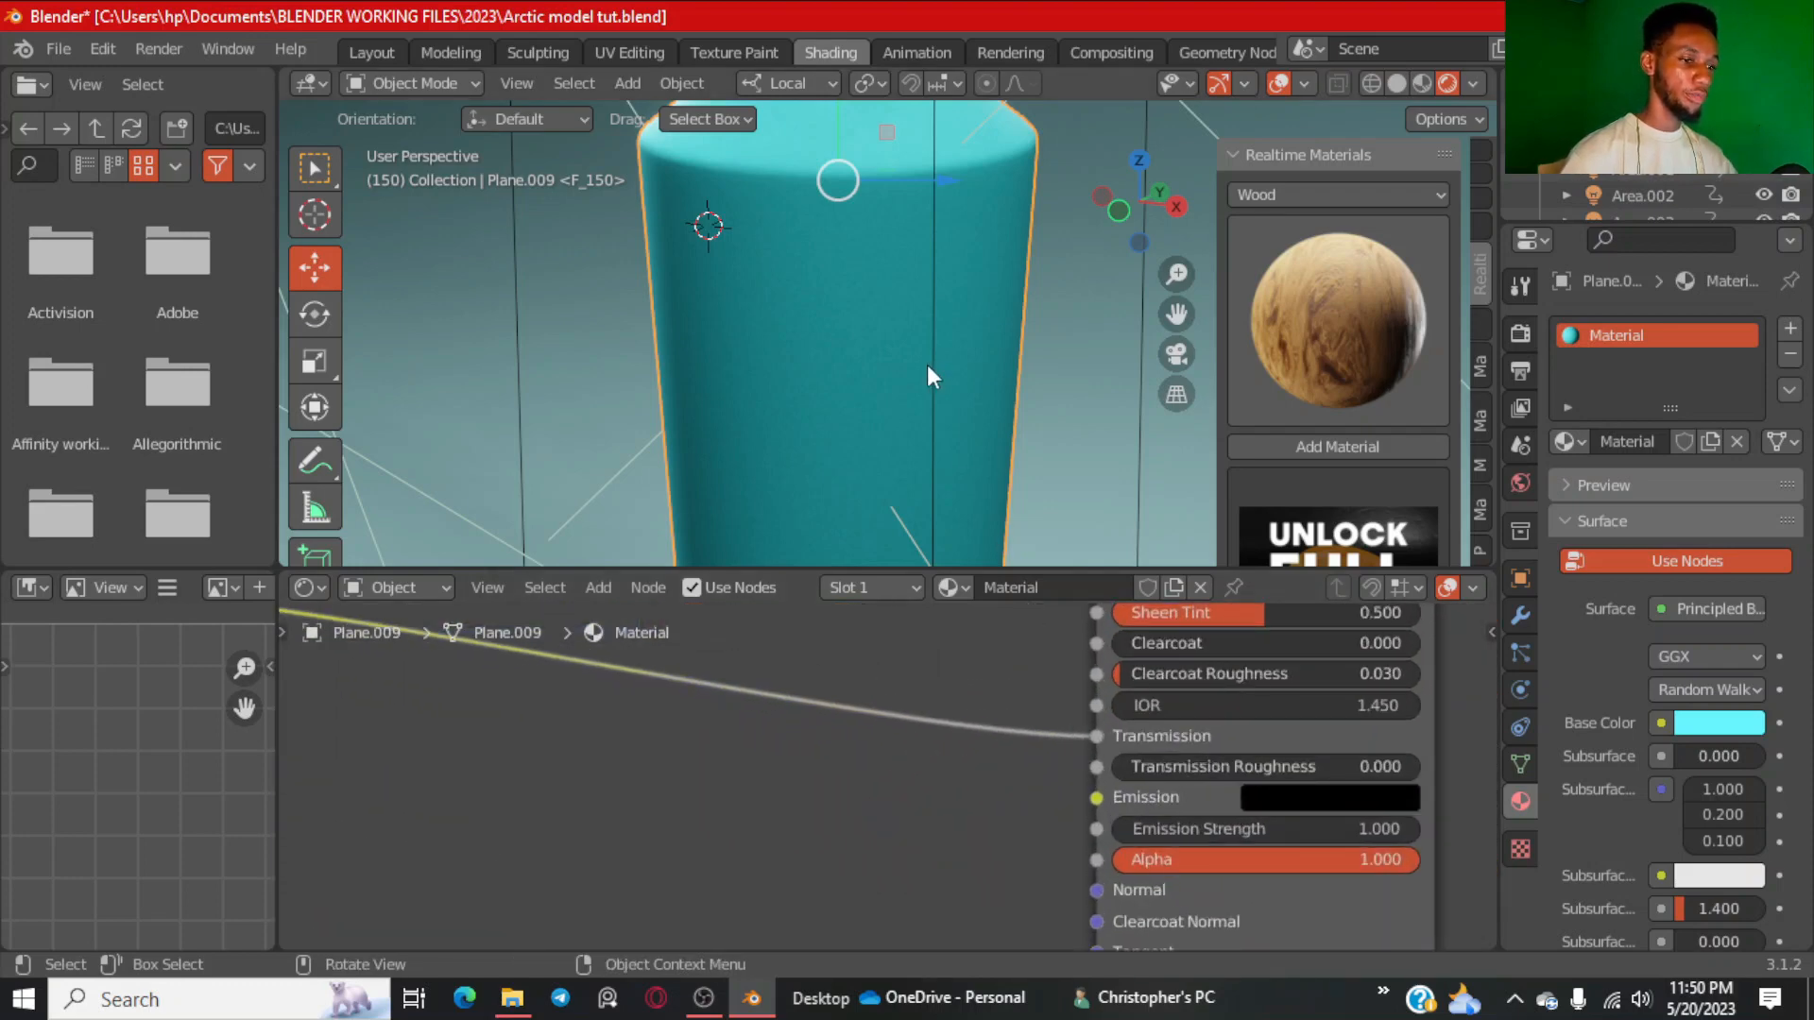
View the scene through the camera with viewport overlays hidden and the bottle framed larger.
{"action": "key", "text": "KP_0"}
{"action": "left_click", "coordinate": [1124, 223]}
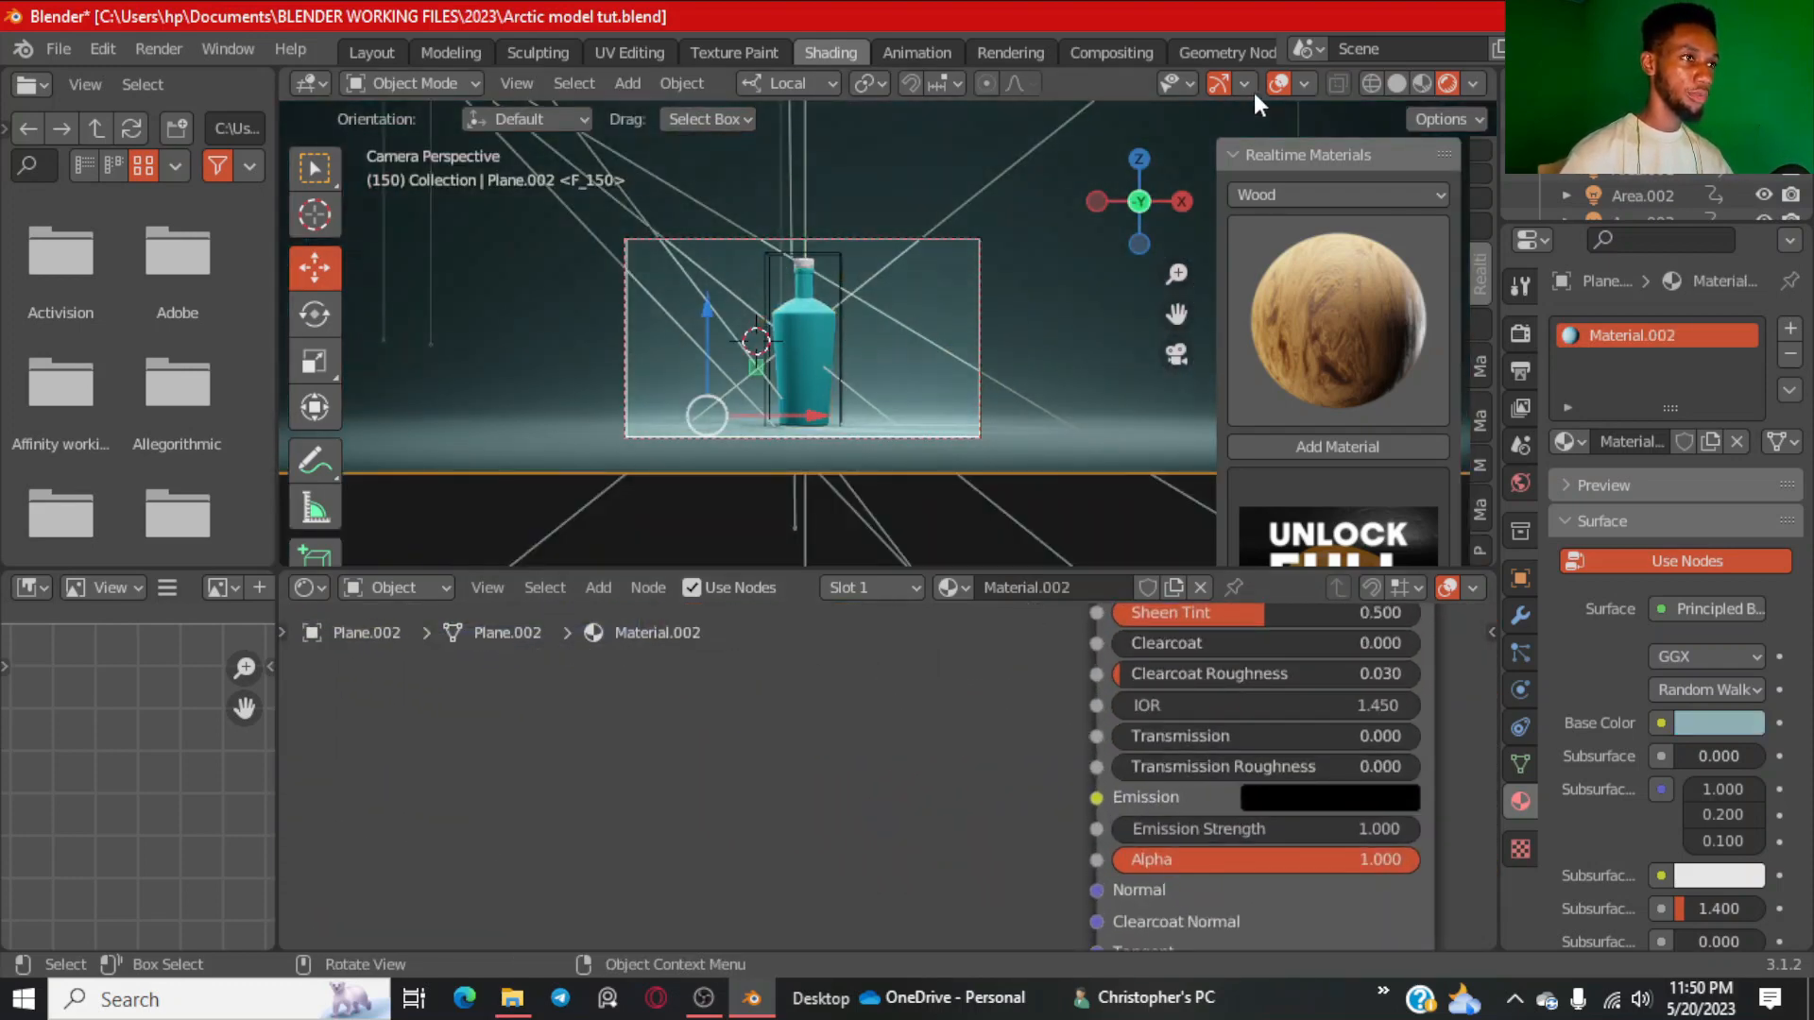
{"action": "left_click", "coordinate": [1277, 84]}
{"action": "scroll", "coordinate": [950, 342], "scroll_direction": "up", "scroll_amount": 4}
{"action": "middle_click_drag", "start_coordinate": [739, 370], "coordinate": [833, 396], "text": "shift"}
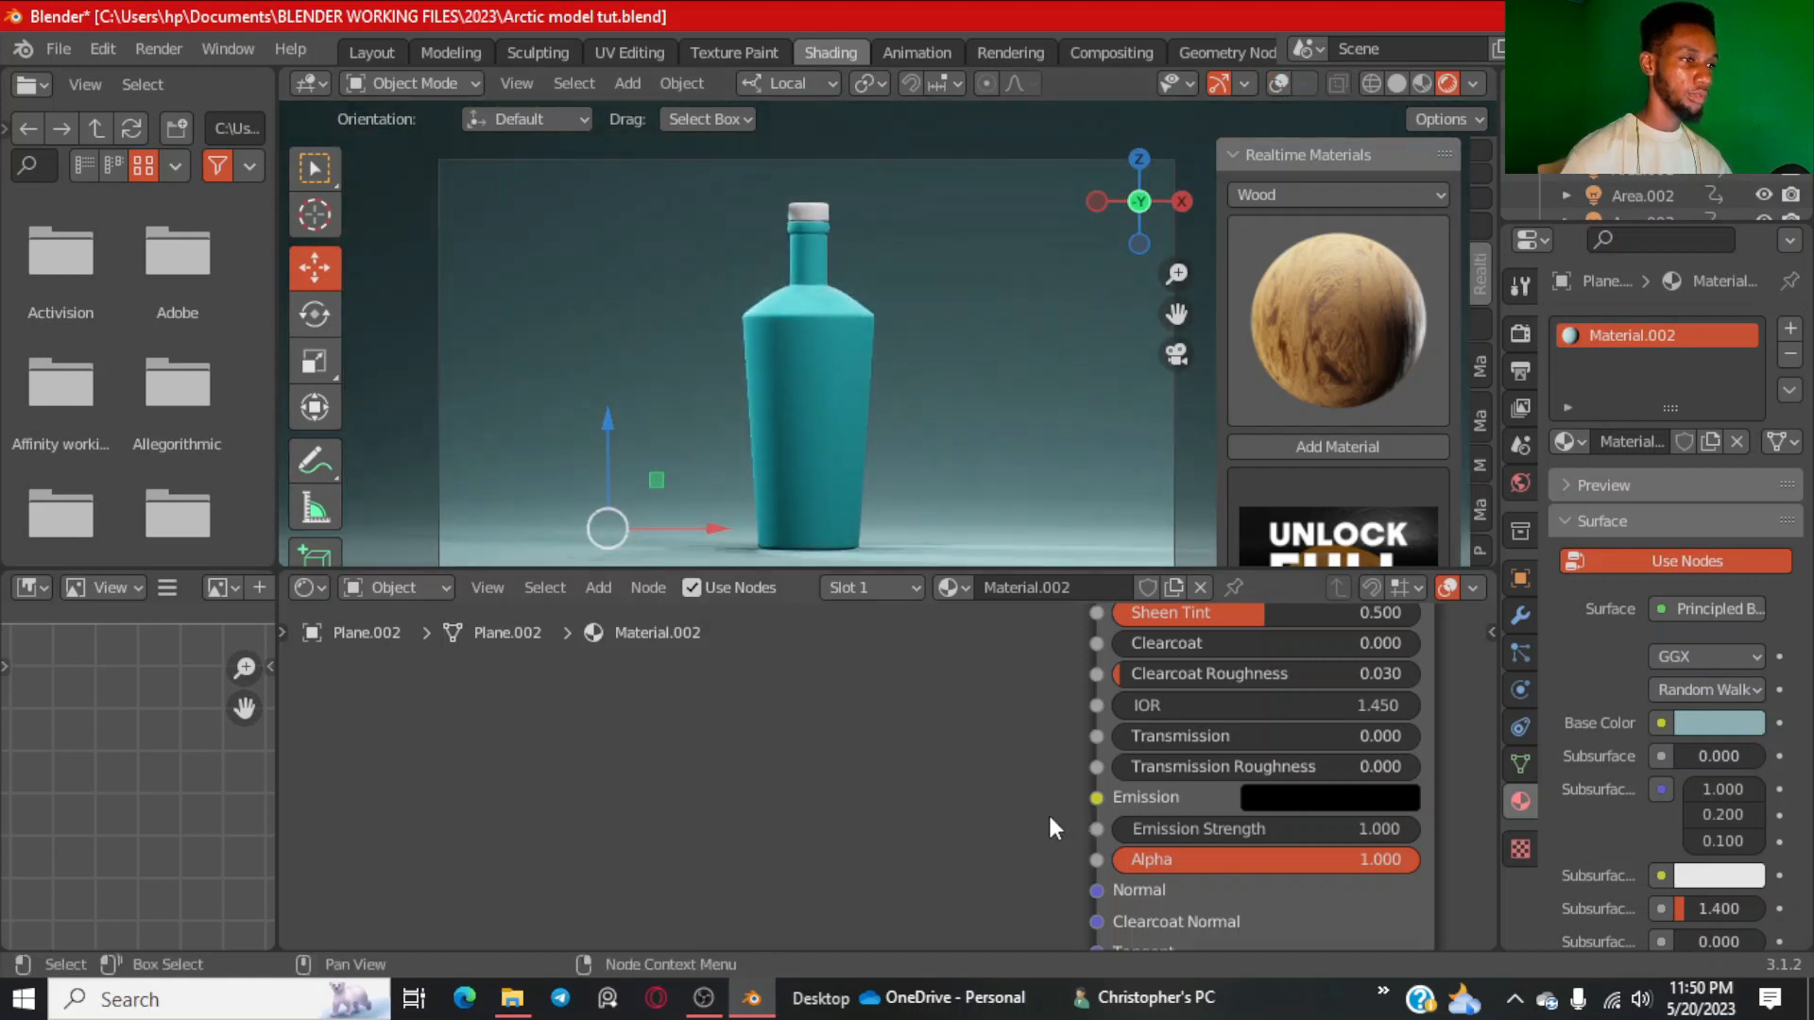
{"action": "scroll", "coordinate": [1055, 829], "scroll_direction": "down", "scroll_amount": 3}
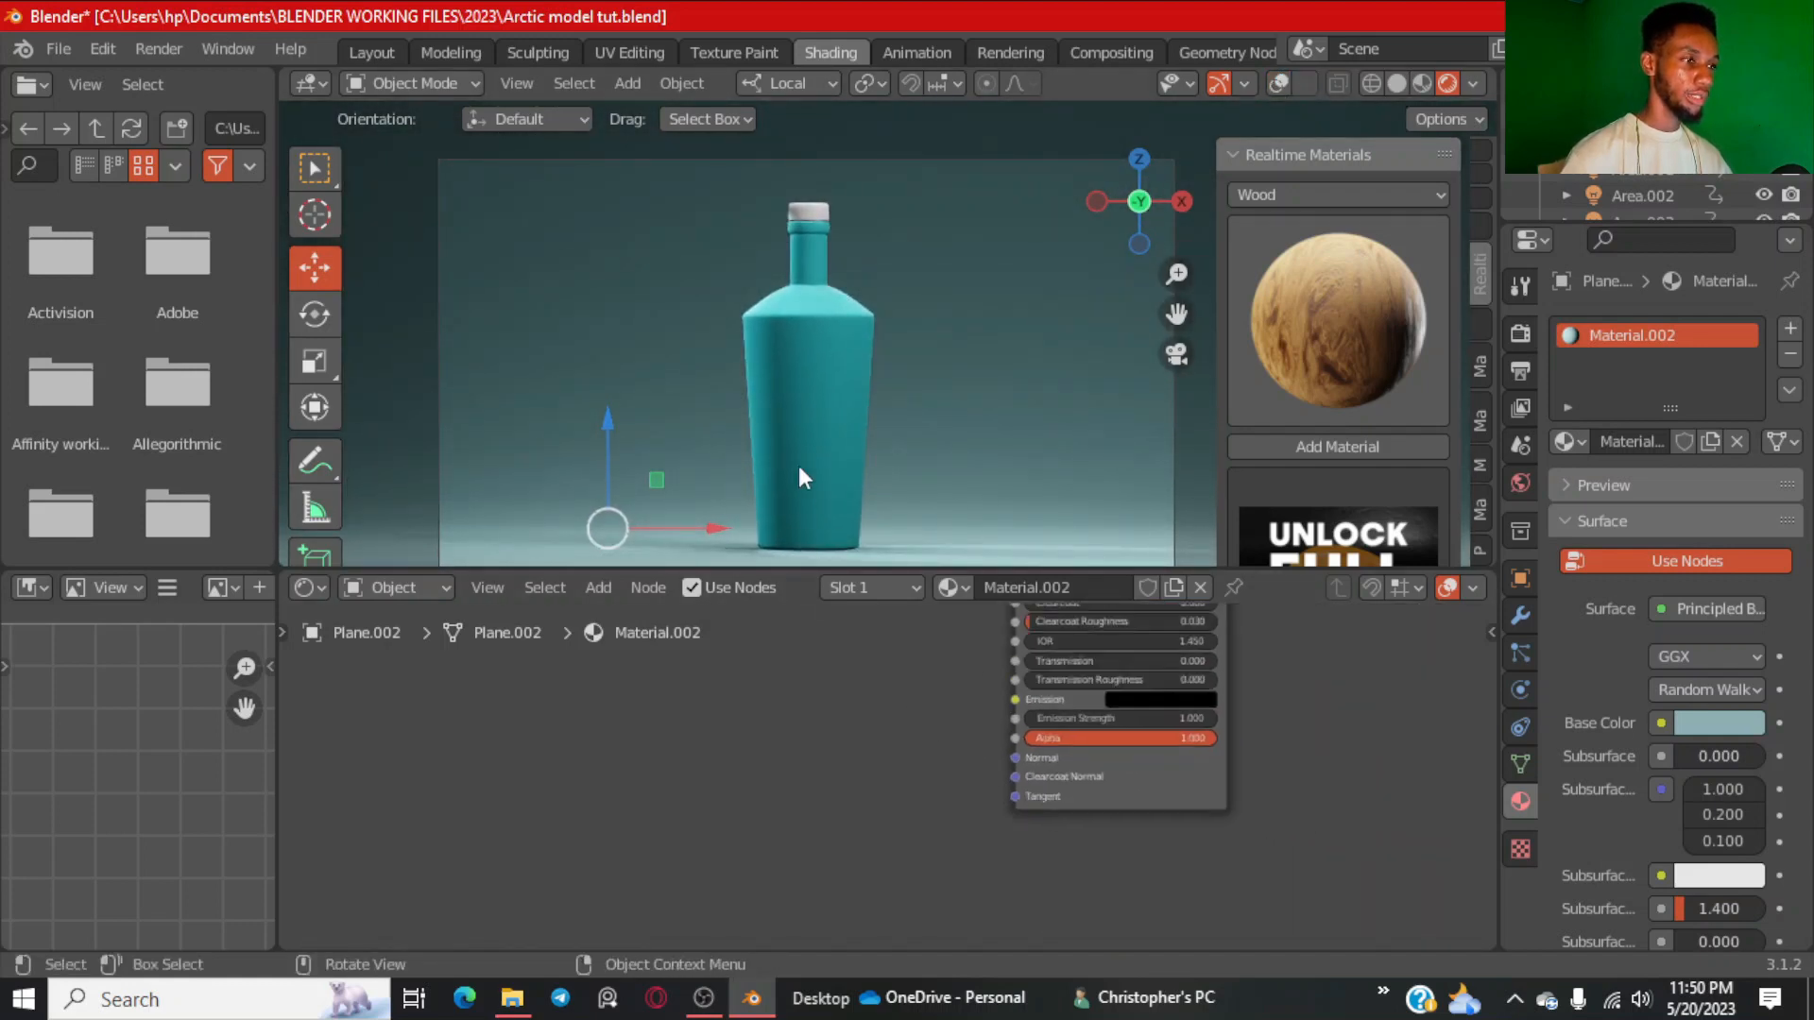
Unlink the ColorRamp from the bottle material's Transmission input, then reconnect its Color output there to compare the look.
{"action": "left_click", "coordinate": [845, 541]}
{"action": "scroll", "coordinate": [996, 676], "scroll_direction": "up", "scroll_amount": 5}
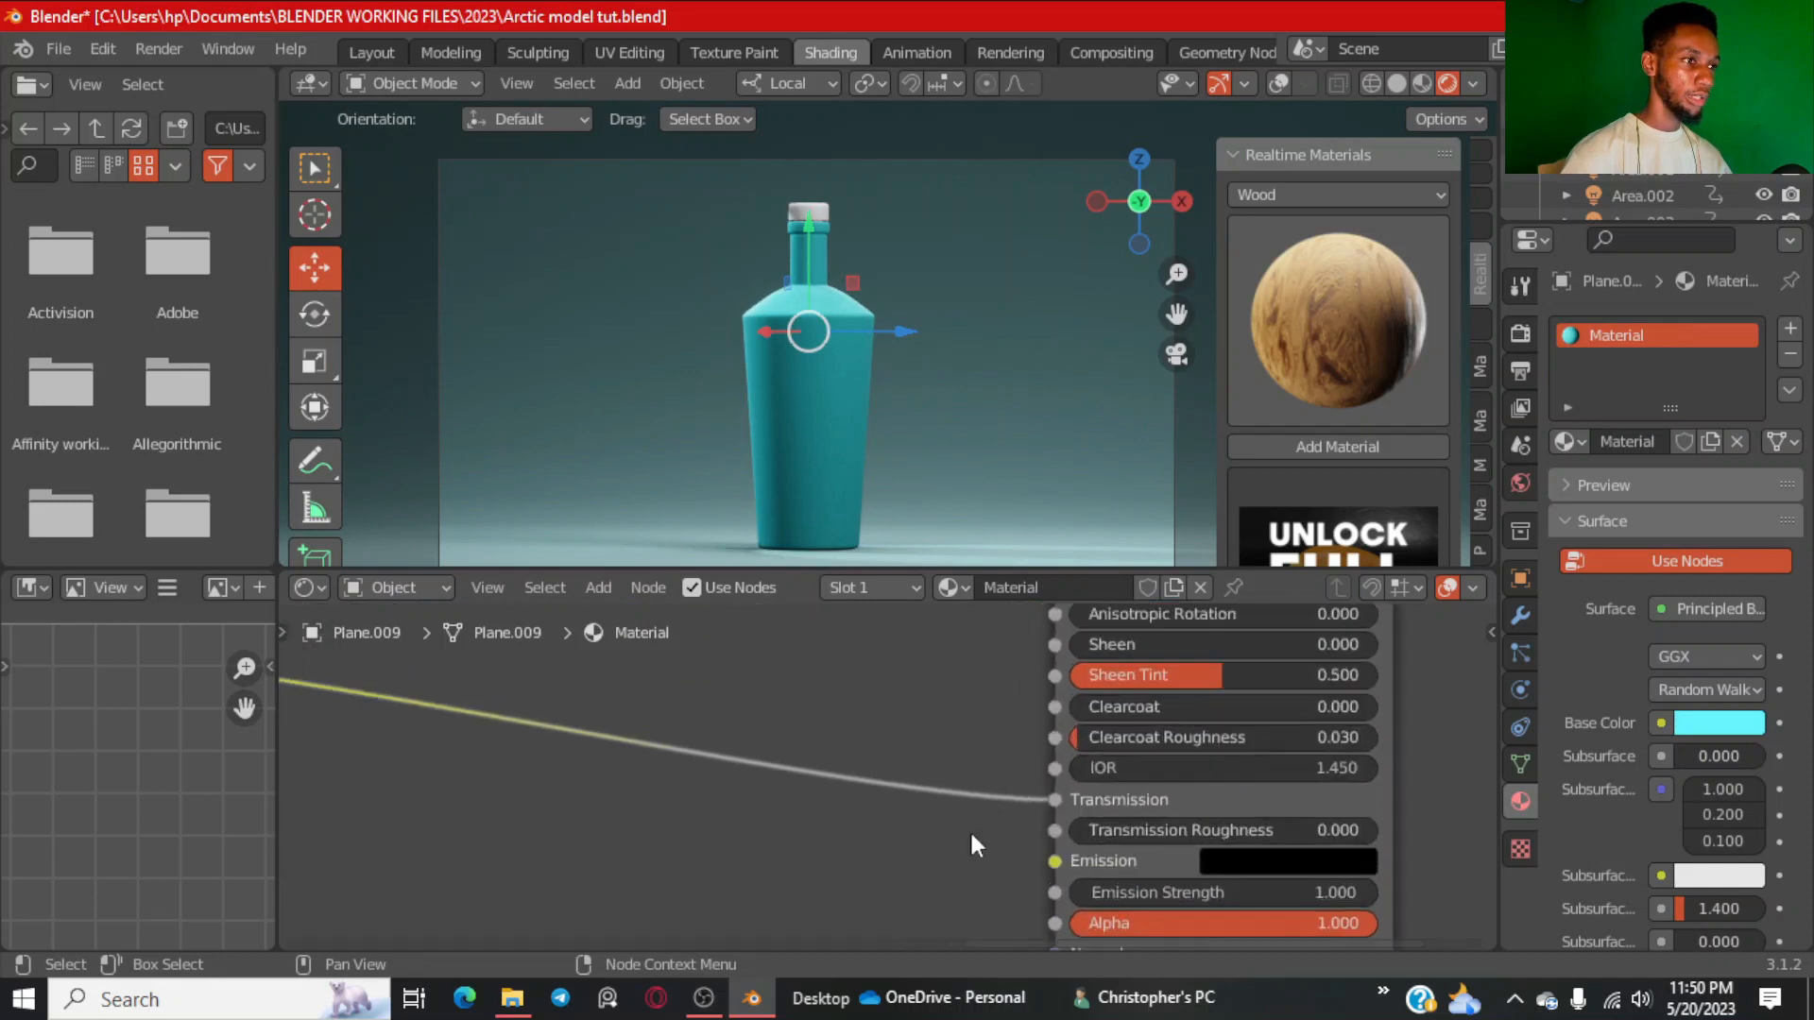
{"action": "left_click_drag", "start_coordinate": [1086, 803], "coordinate": [973, 816]}
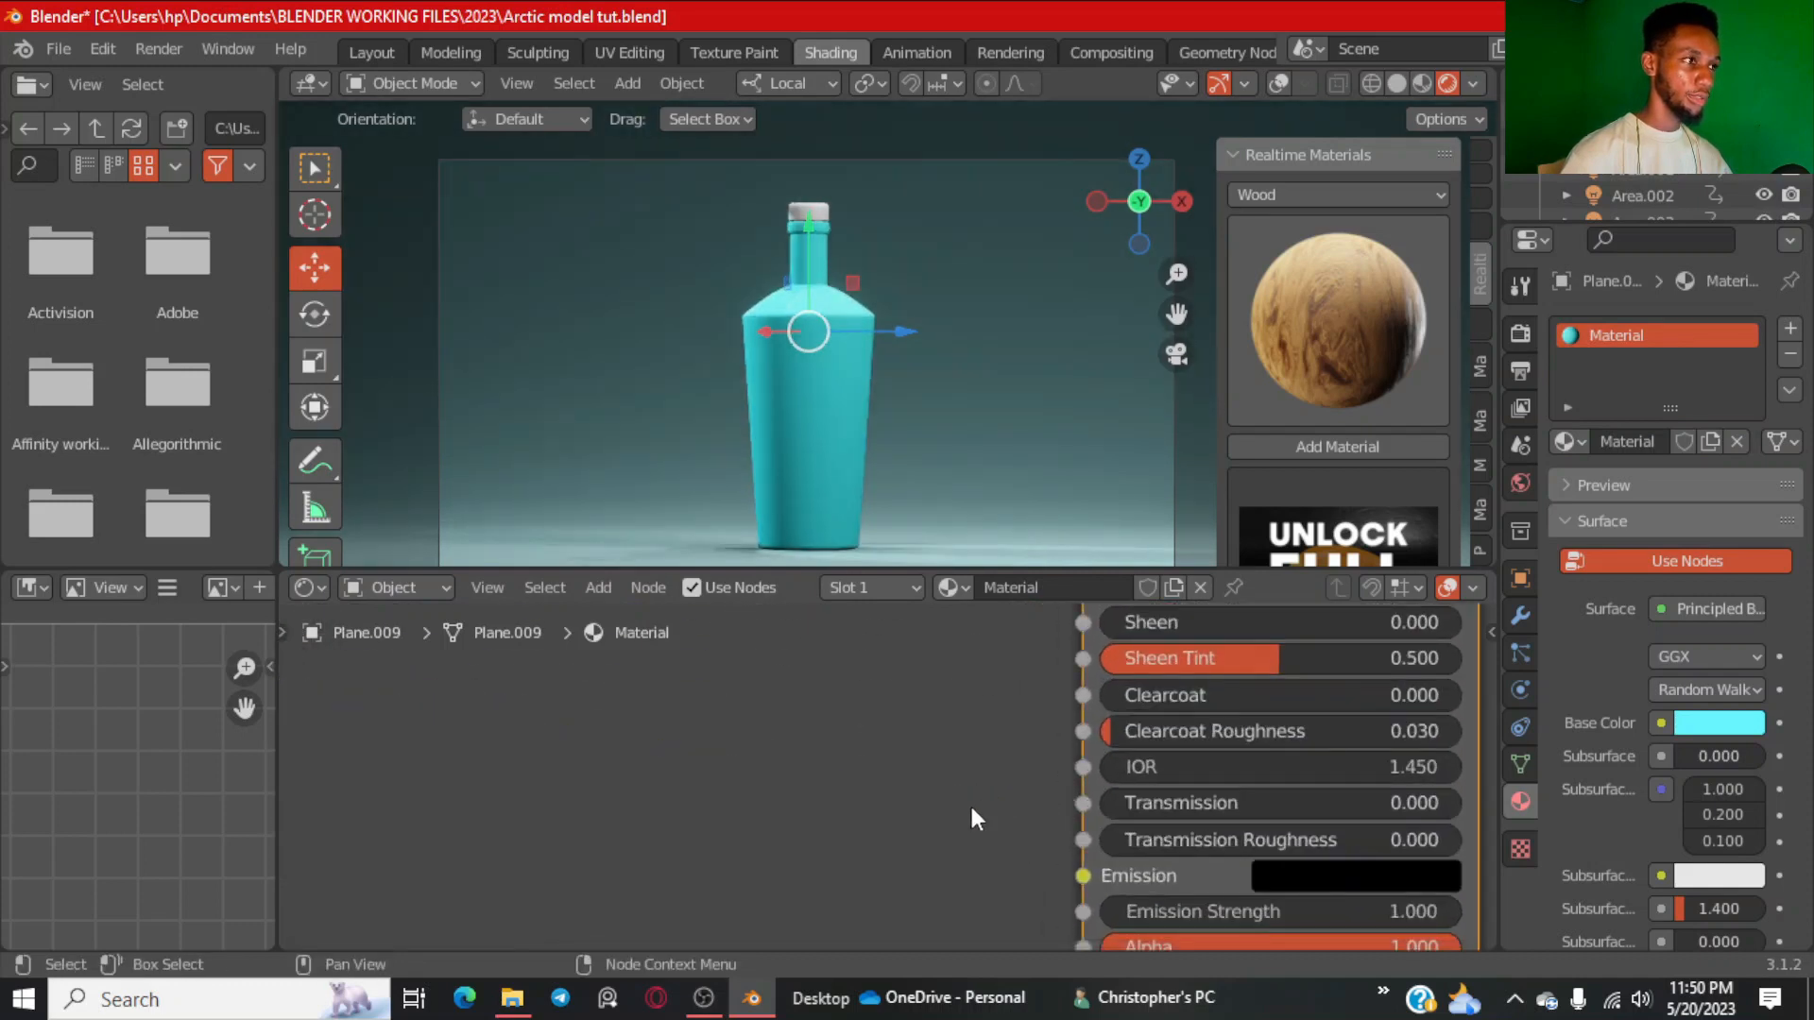
{"action": "scroll", "coordinate": [941, 815], "scroll_direction": "down", "scroll_amount": 5}
{"action": "middle_click_drag", "start_coordinate": [800, 791], "coordinate": [962, 781]}
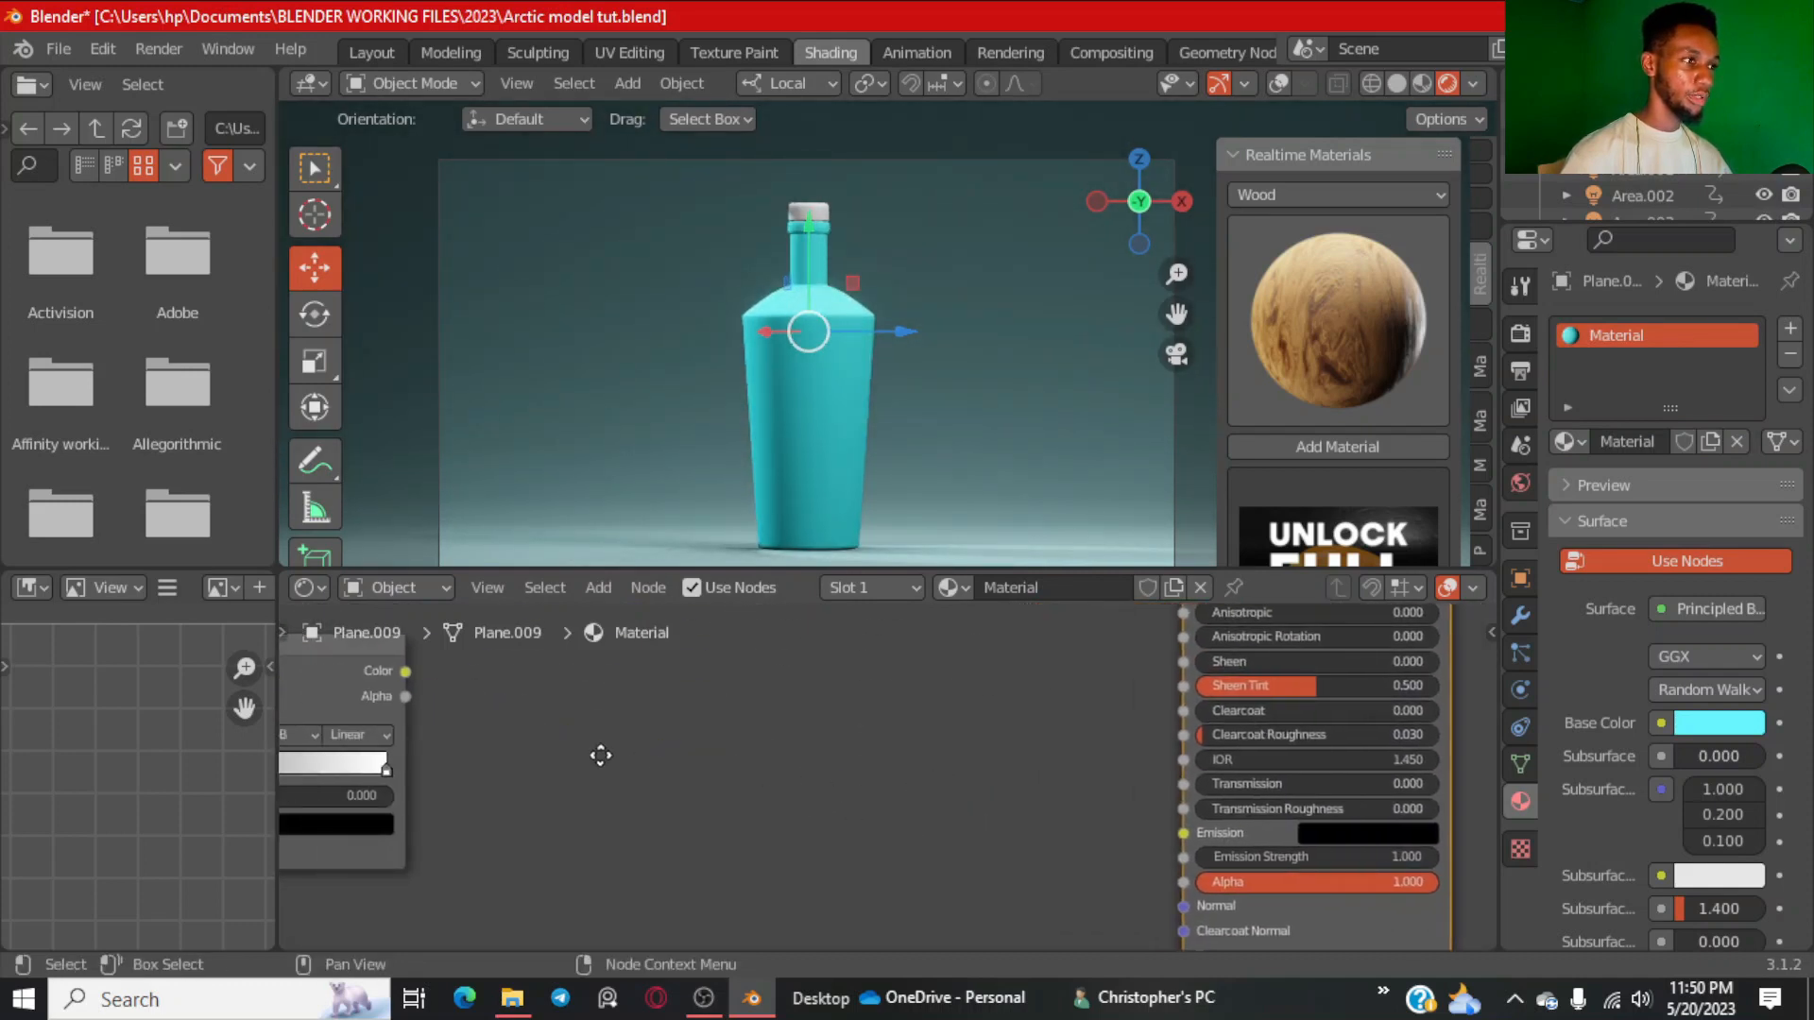
{"action": "left_click_drag", "start_coordinate": [405, 670], "coordinate": [1174, 783]}
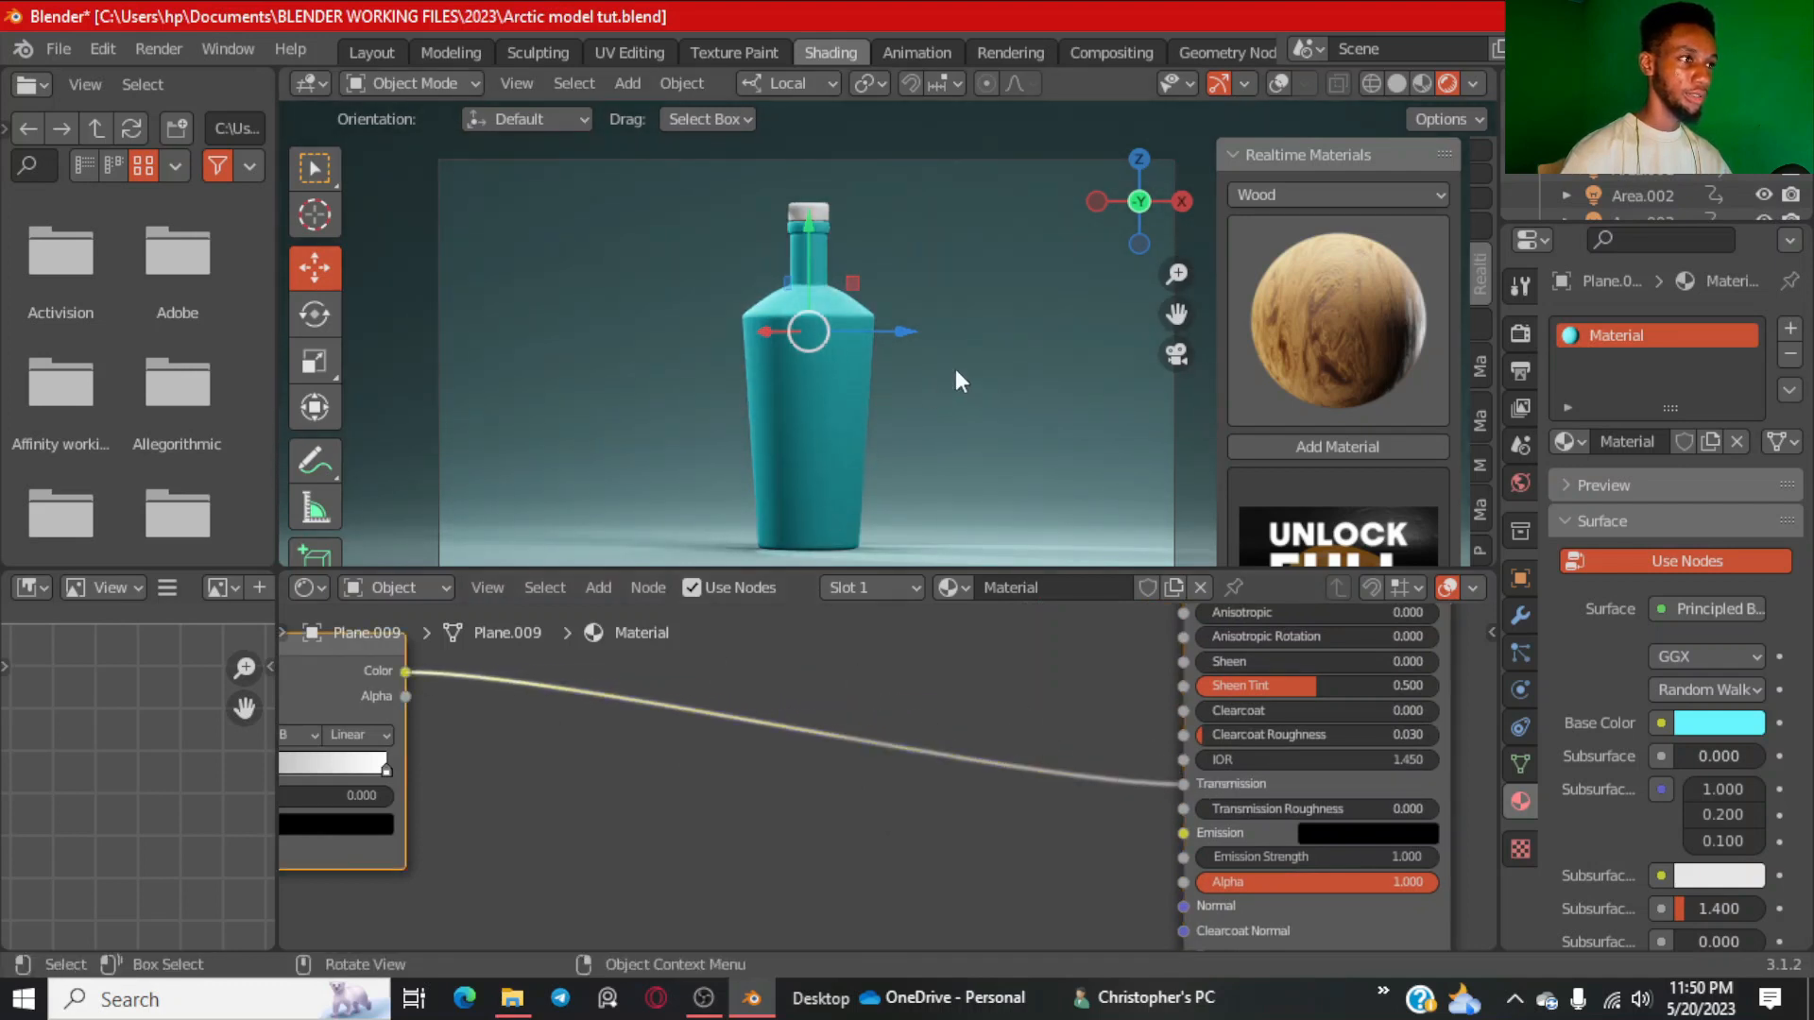
Examine the bottle's noise effect in the camera and front views, keeping the bottle selected.
{"action": "scroll", "coordinate": [957, 376], "scroll_direction": "up", "scroll_amount": 2}
{"action": "scroll", "coordinate": [957, 373], "scroll_direction": "down", "scroll_amount": 2}
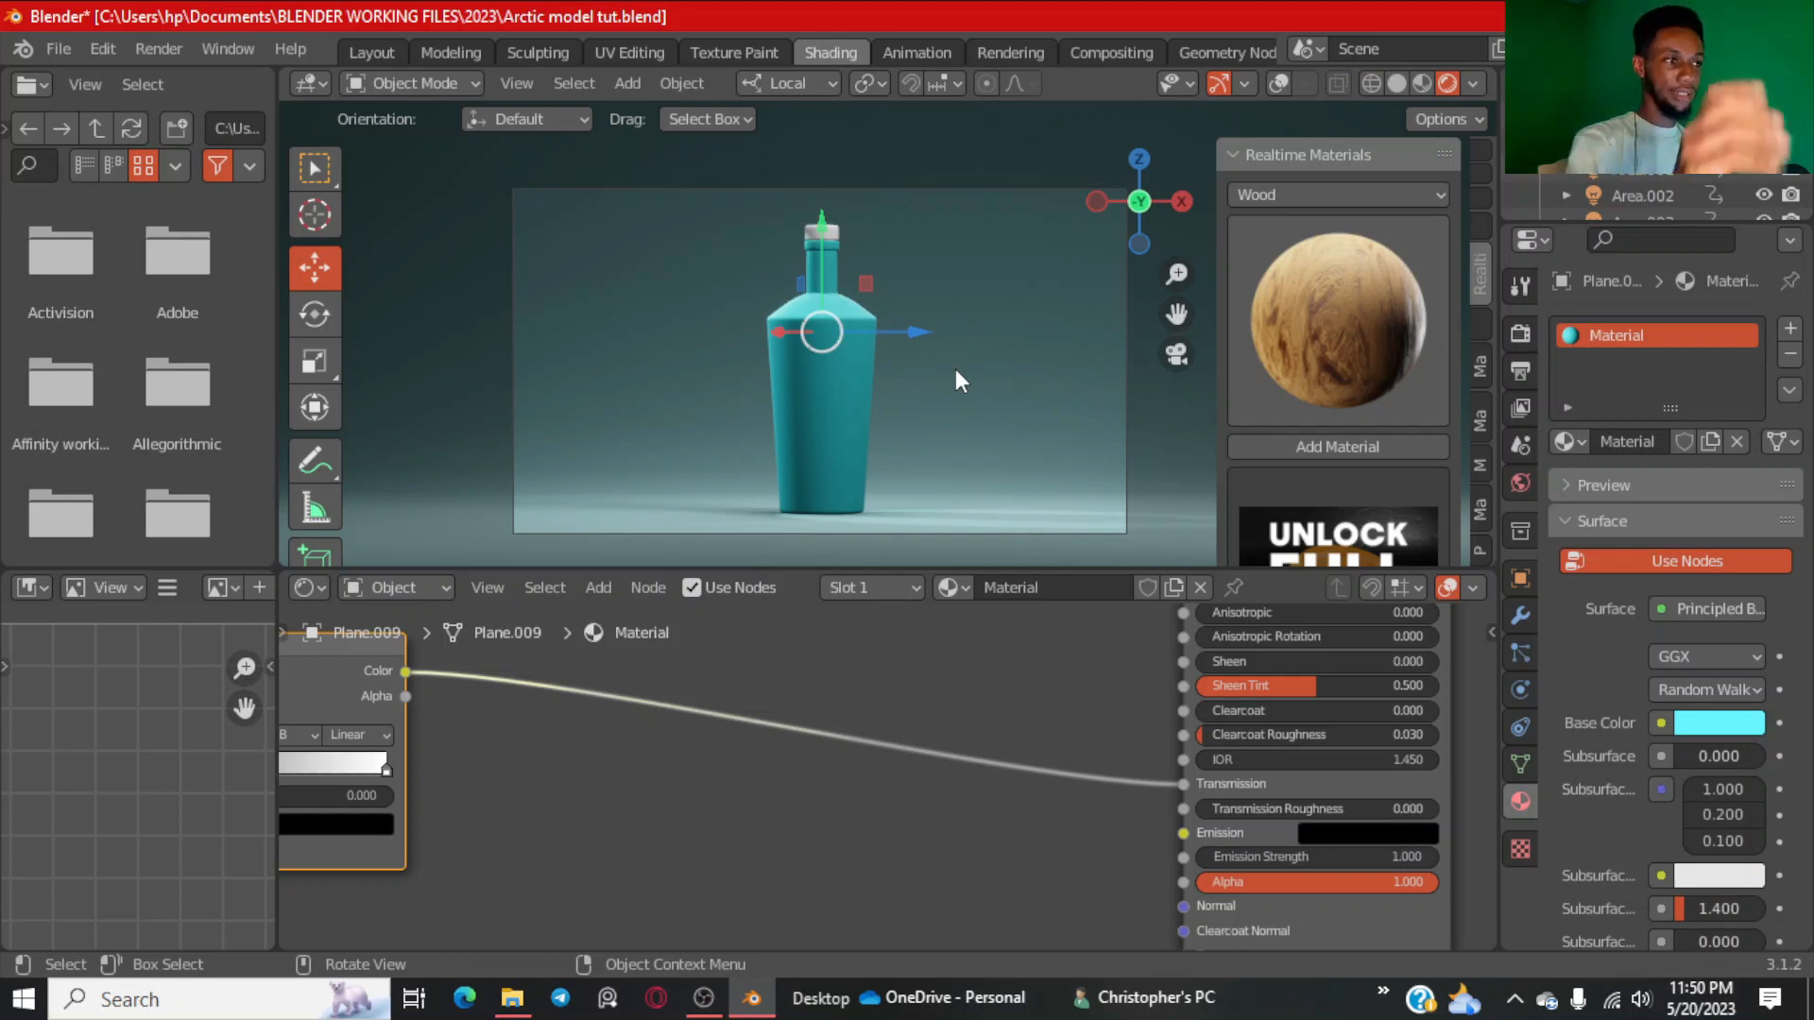
{"action": "scroll", "coordinate": [875, 365], "scroll_direction": "up", "scroll_amount": 1}
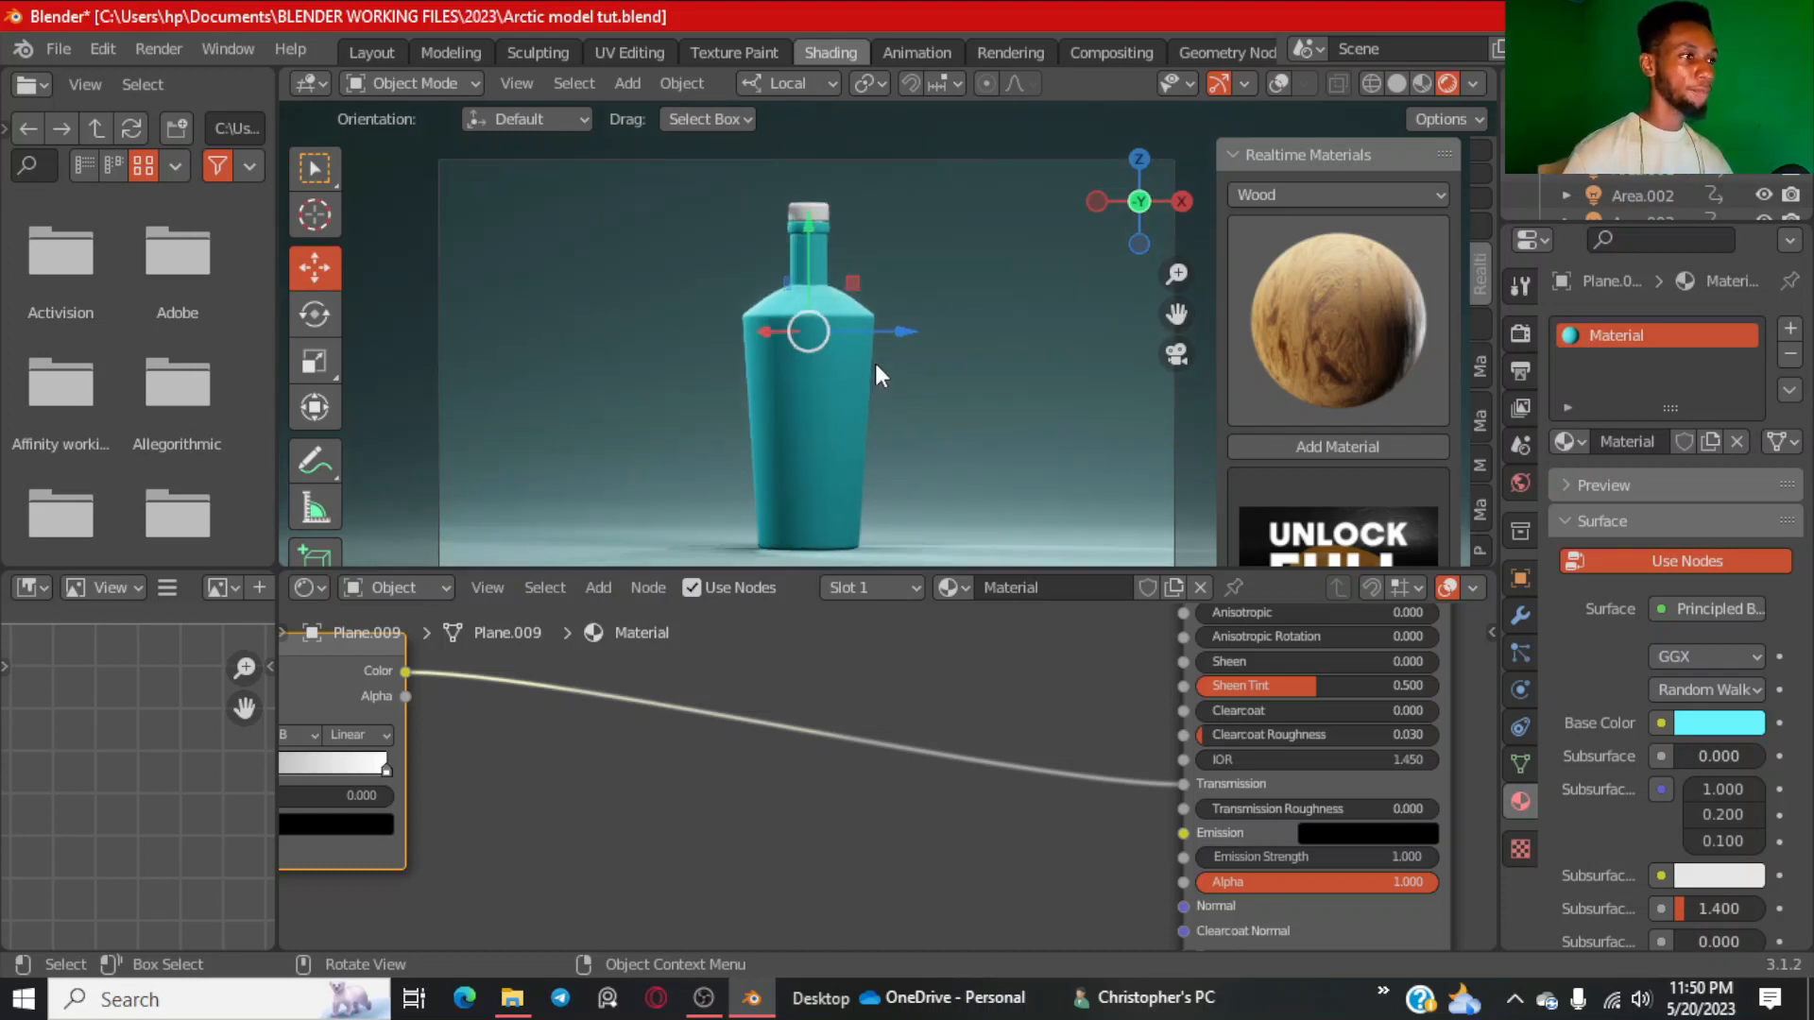
{"action": "scroll", "coordinate": [874, 367], "scroll_direction": "down", "scroll_amount": 1}
{"action": "middle_click_drag", "start_coordinate": [875, 389], "coordinate": [899, 374], "text": "shift"}
{"action": "scroll", "coordinate": [797, 371], "scroll_direction": "up", "scroll_amount": 1}
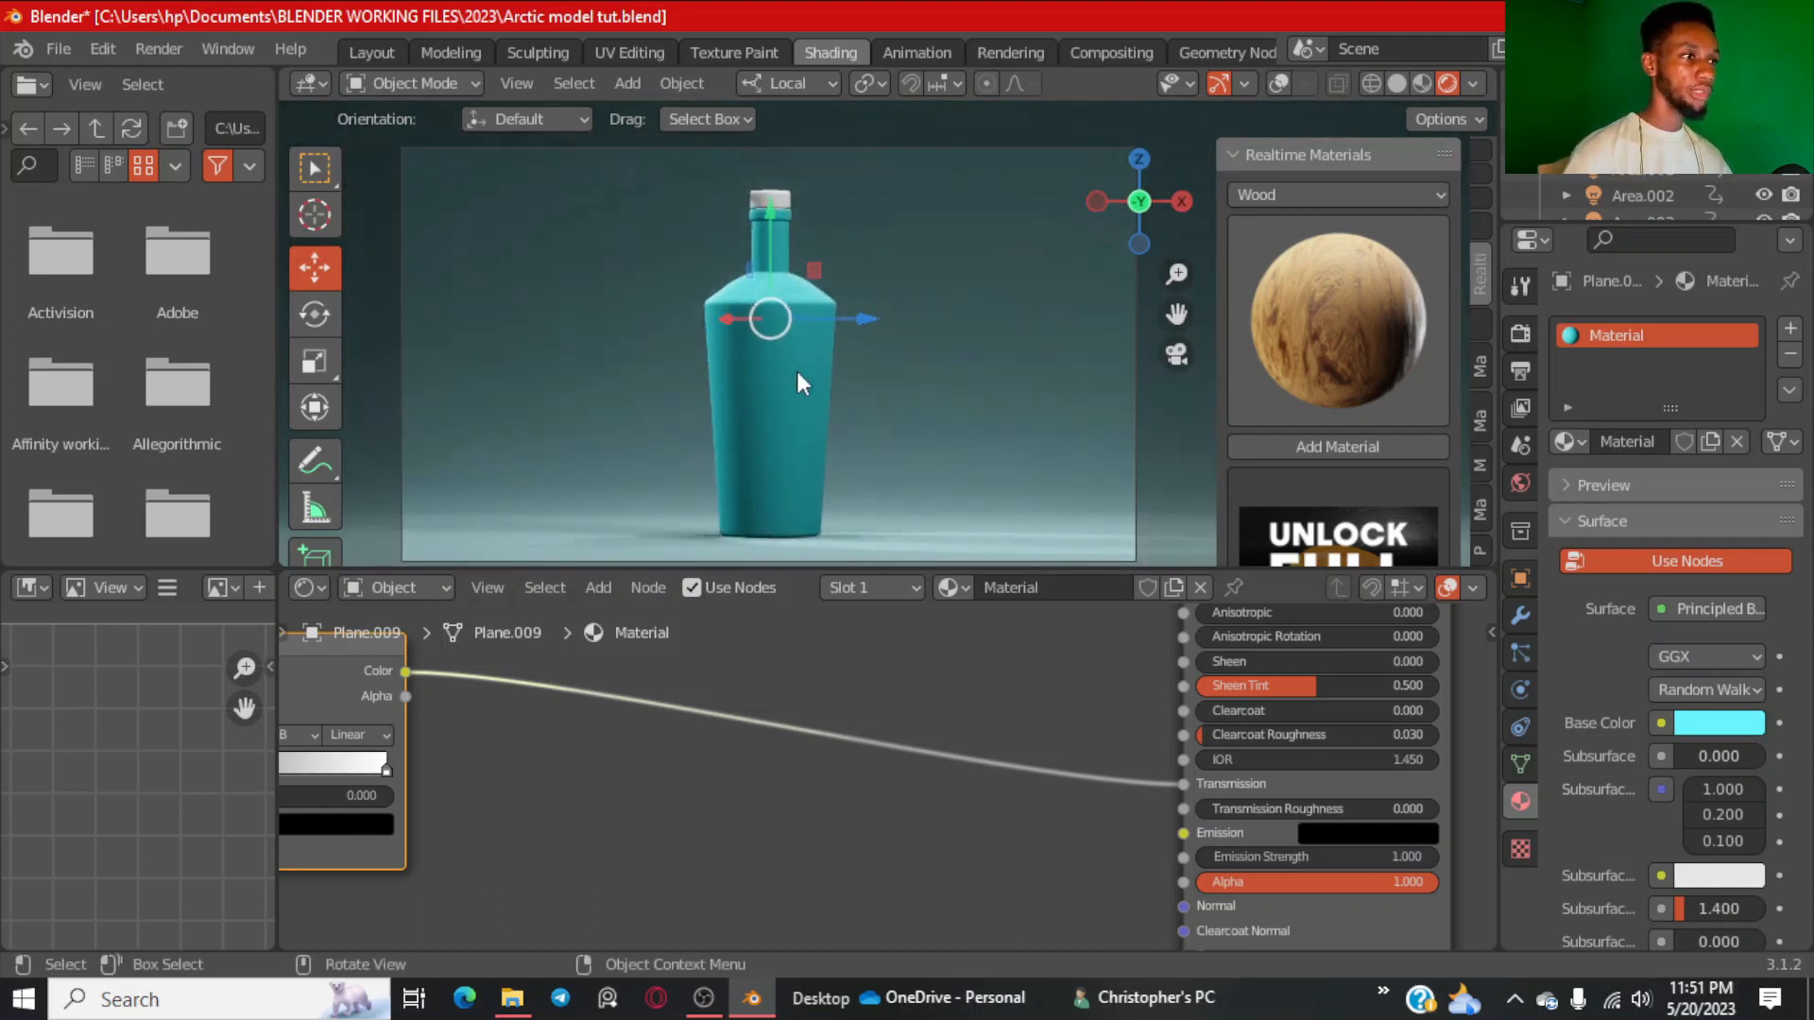
{"action": "middle_click_drag", "start_coordinate": [956, 381], "coordinate": [898, 338]}
{"action": "scroll", "coordinate": [850, 350], "scroll_direction": "up", "scroll_amount": 3}
{"action": "left_click", "coordinate": [805, 369]}
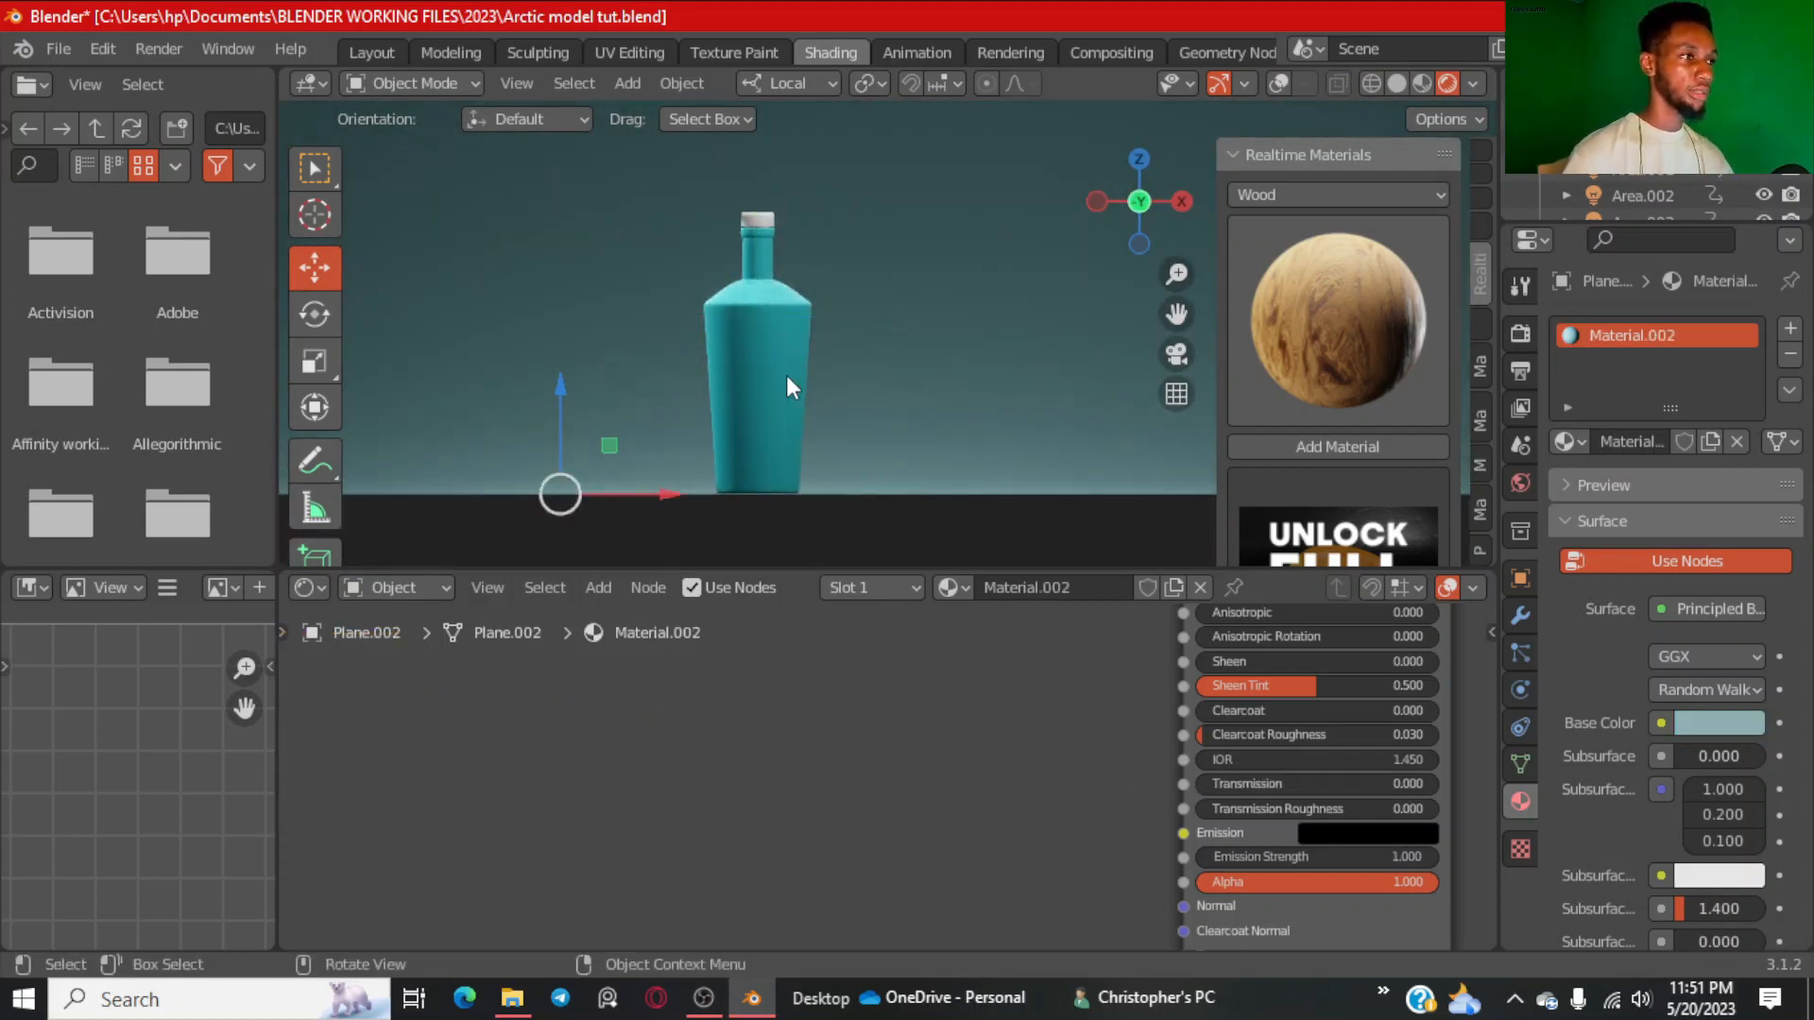
{"action": "left_click", "coordinate": [795, 360]}
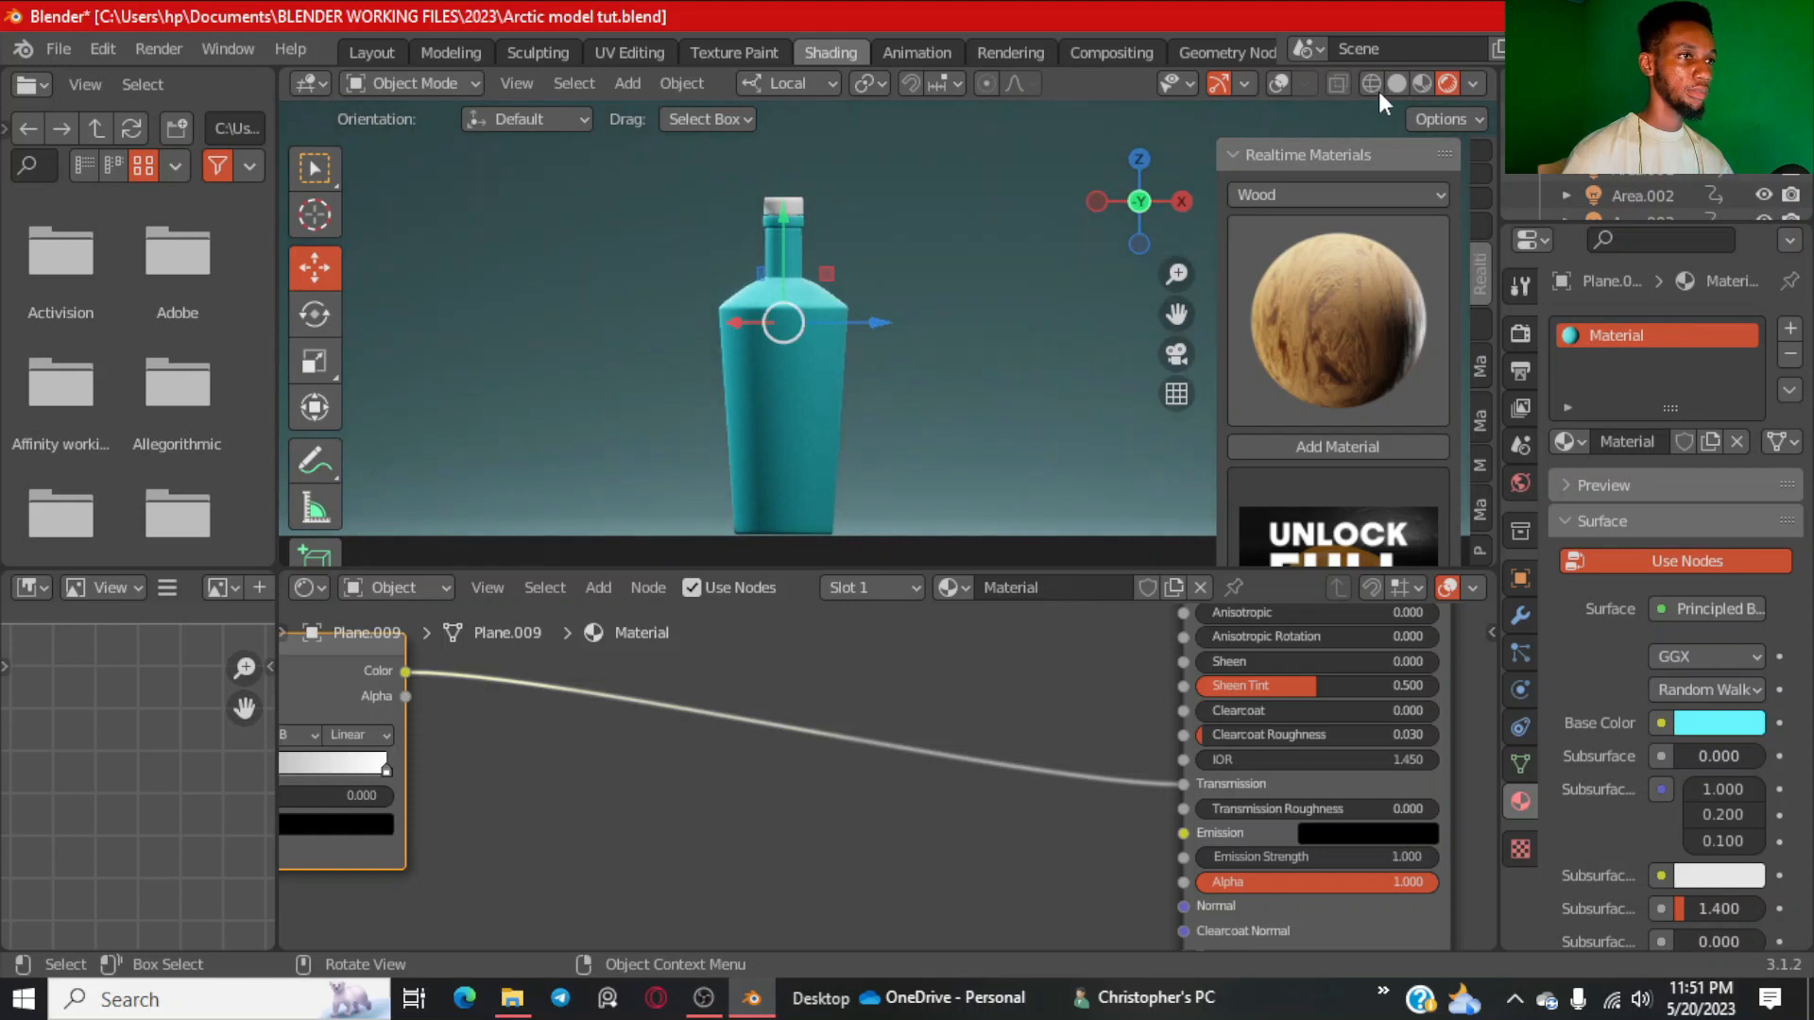
Turn the viewport overlays back on and enter Edit Mode on the bottle mesh.
{"action": "left_click", "coordinate": [1278, 84]}
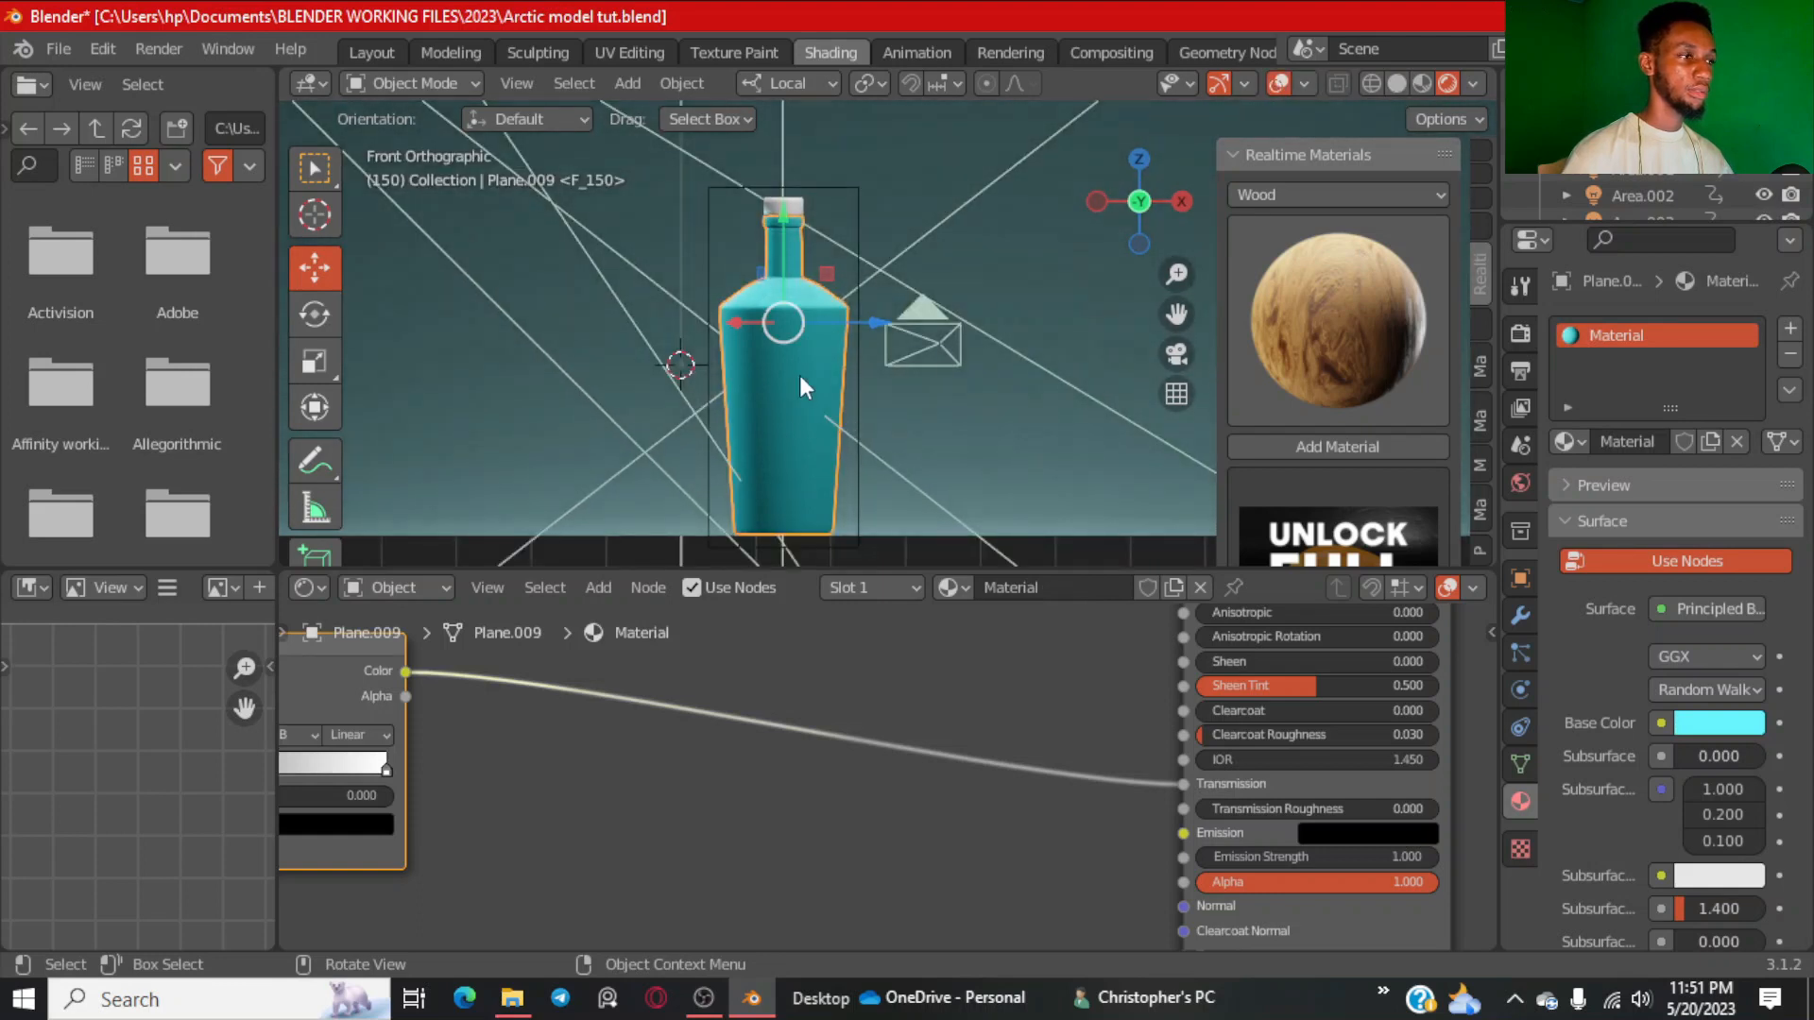
{"action": "scroll", "coordinate": [799, 376], "scroll_direction": "down", "scroll_amount": 1}
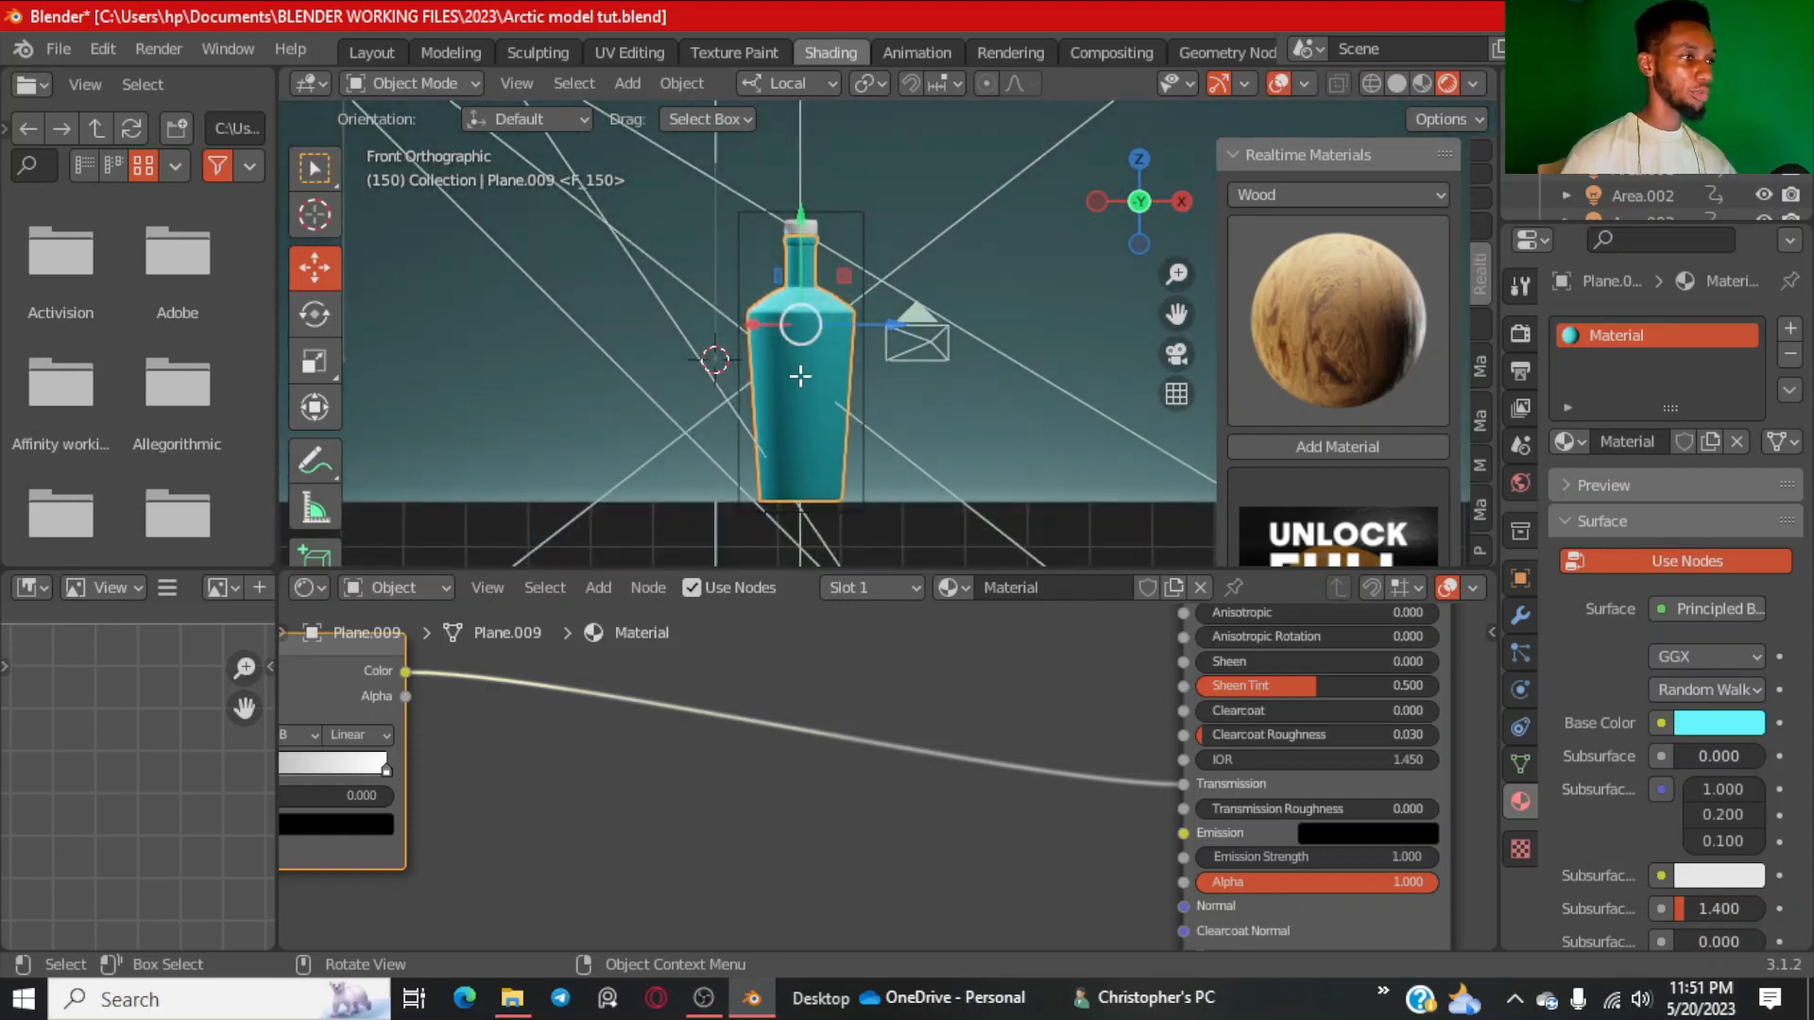
{"action": "key", "text": "Tab"}
{"action": "scroll", "coordinate": [795, 413], "scroll_direction": "up", "scroll_amount": 1}
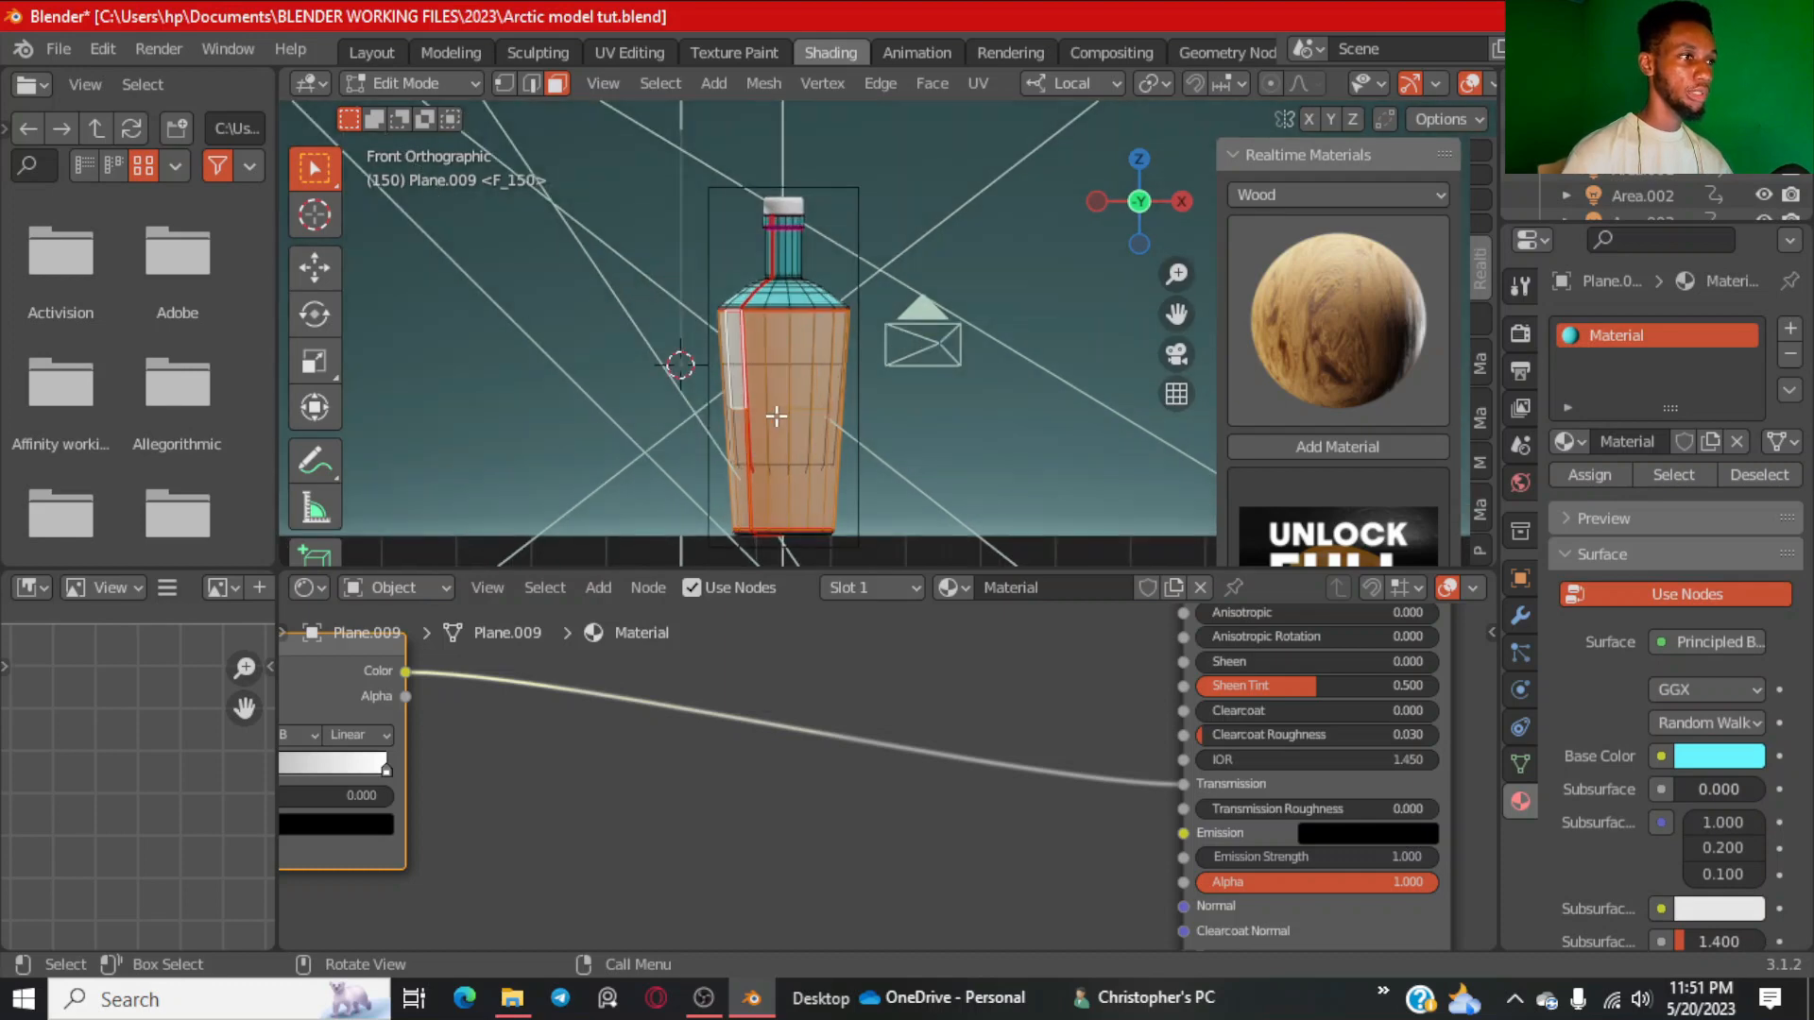
{"action": "middle_click_drag", "start_coordinate": [784, 404], "coordinate": [850, 388]}
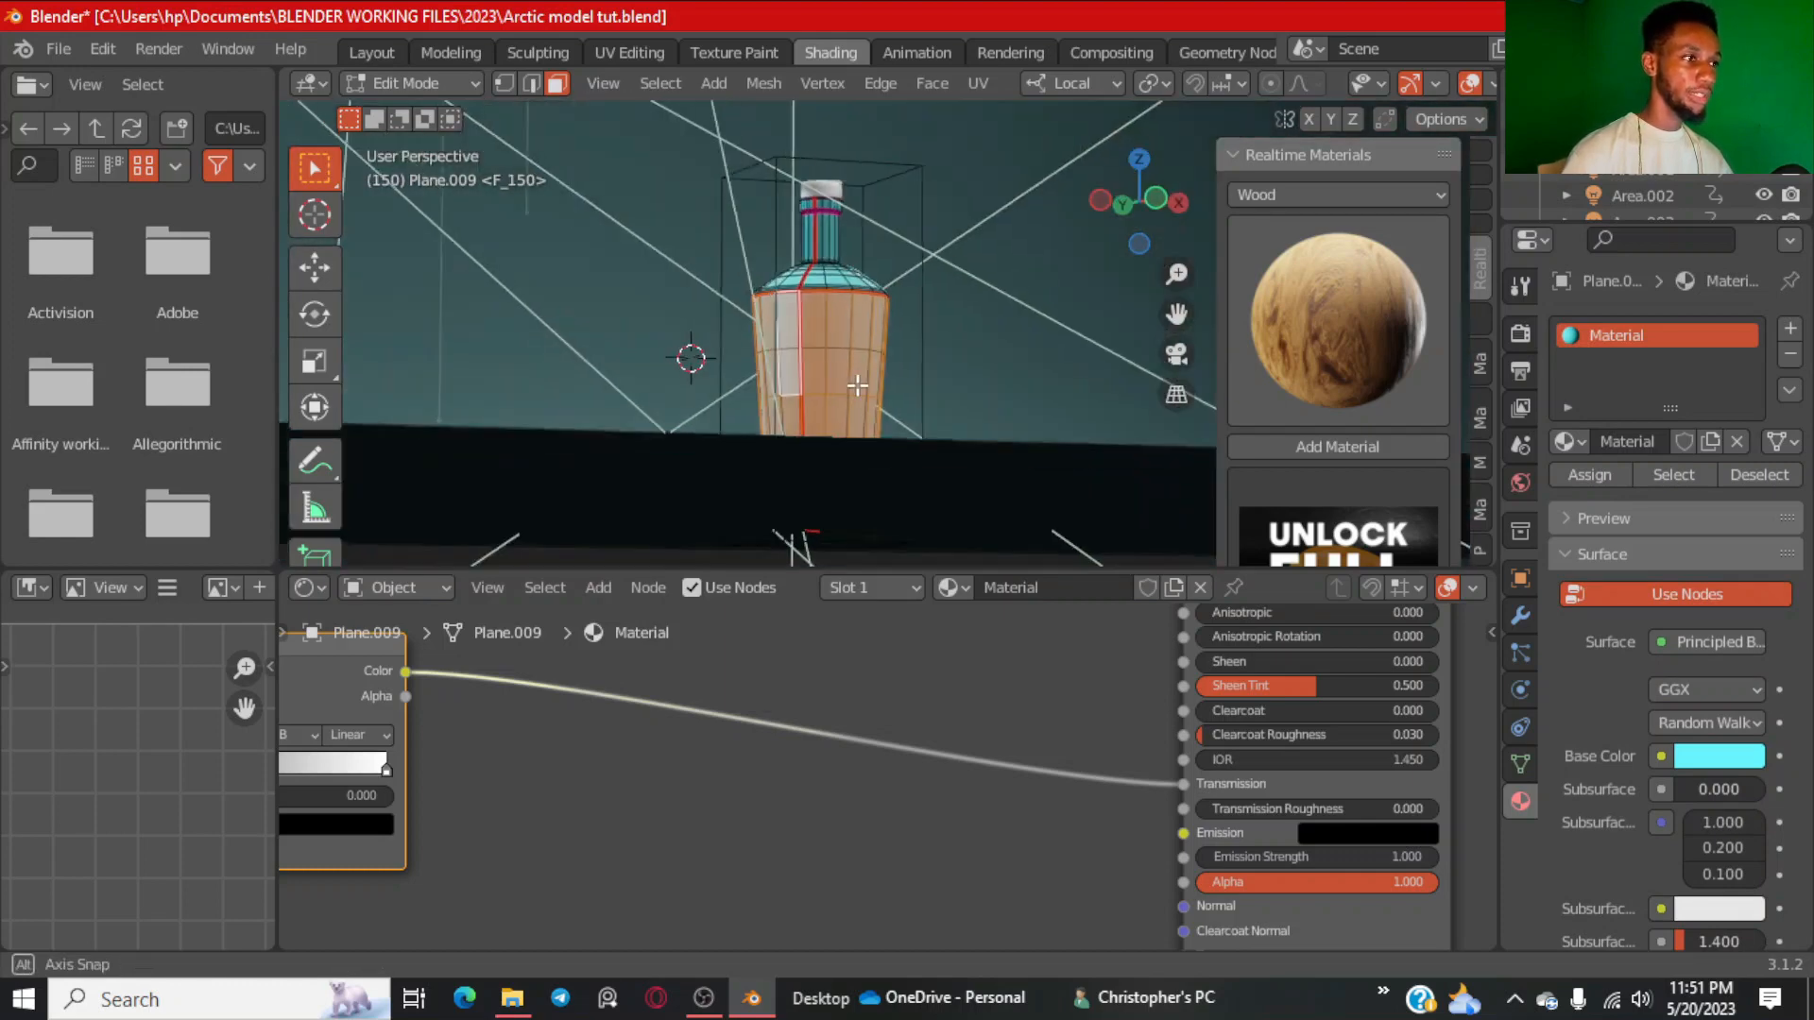
Add a new vertex group below Gold inner on the bottle mesh and open its name for editing.
{"action": "left_click", "coordinate": [1518, 761]}
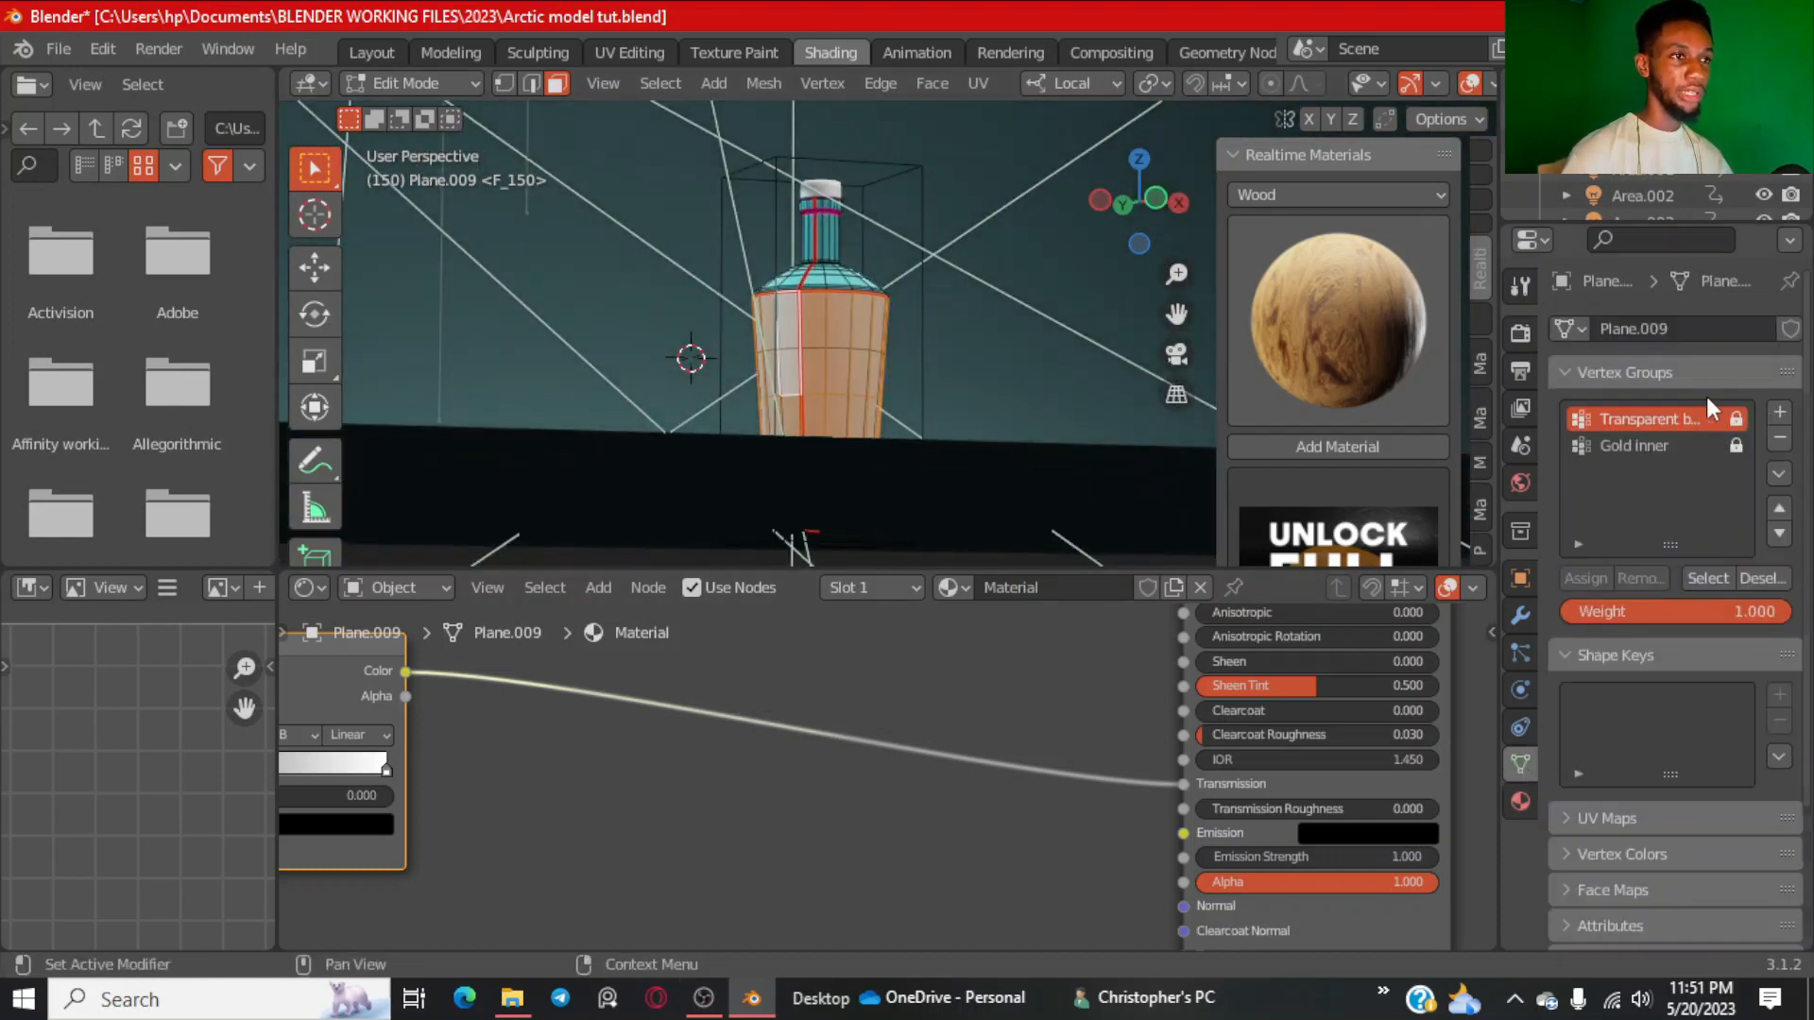
{"action": "left_click", "coordinate": [1780, 419]}
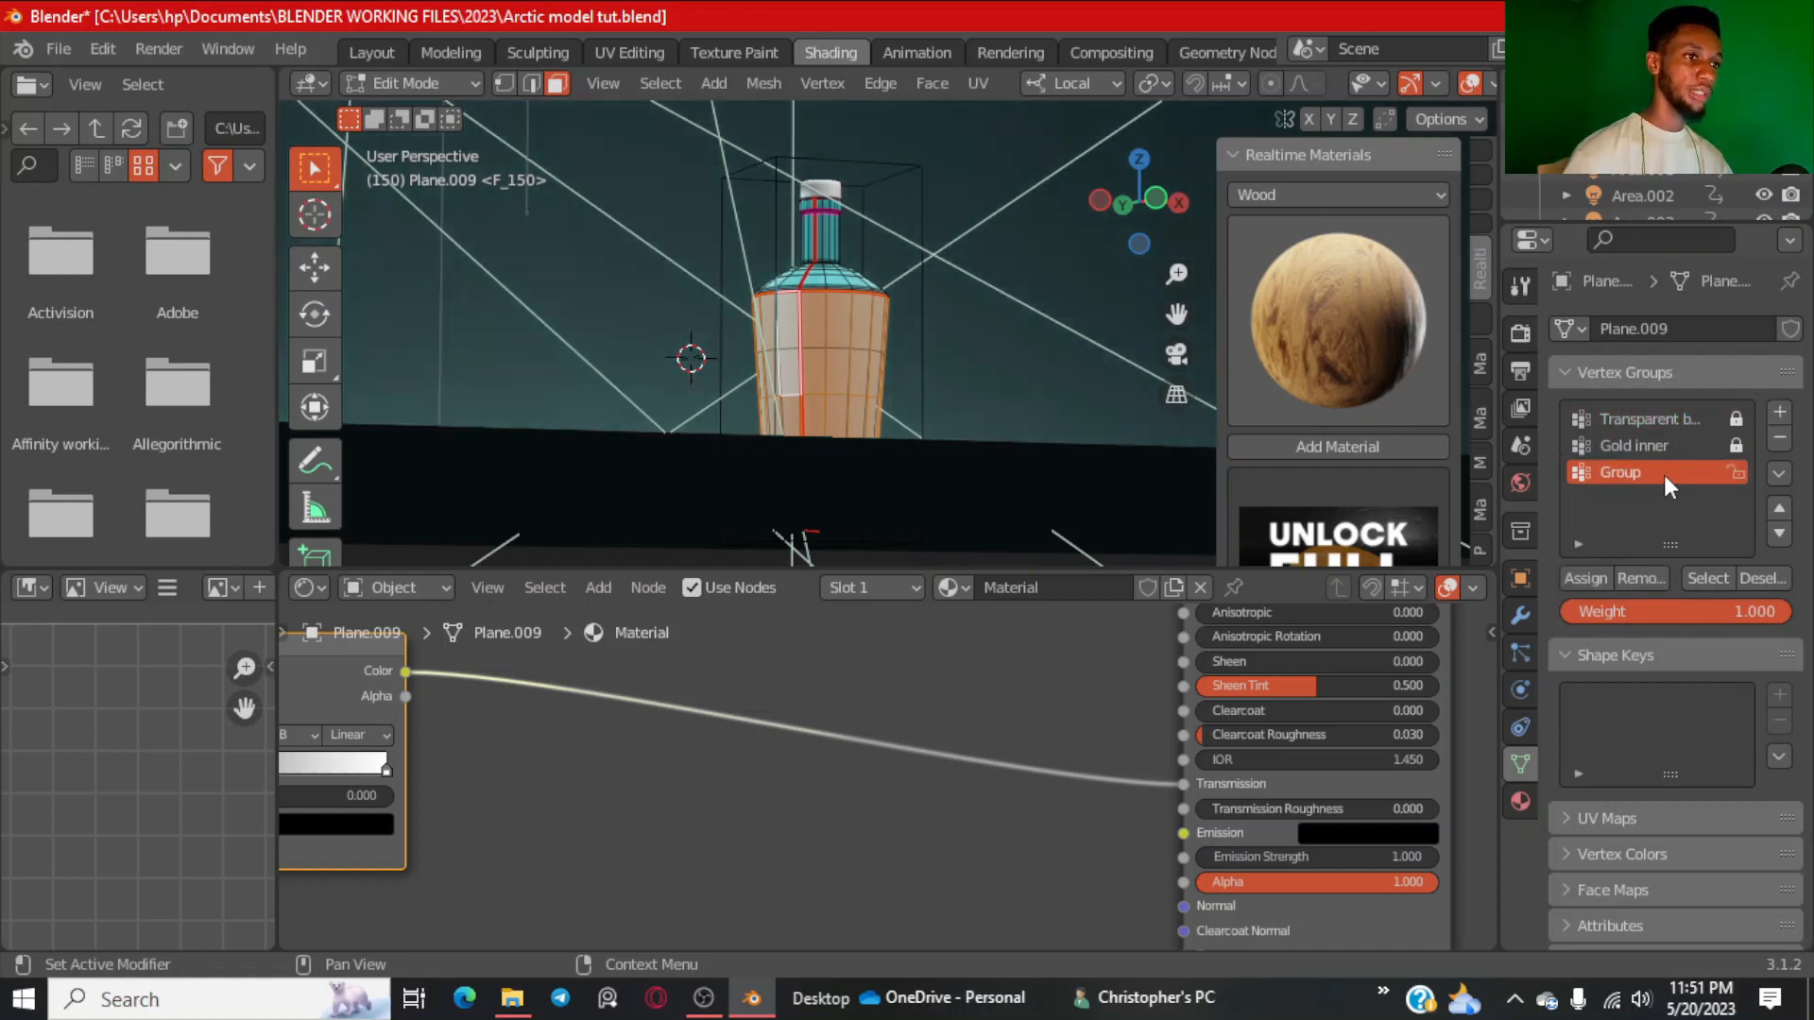
{"action": "double_click", "coordinate": [1663, 474]}
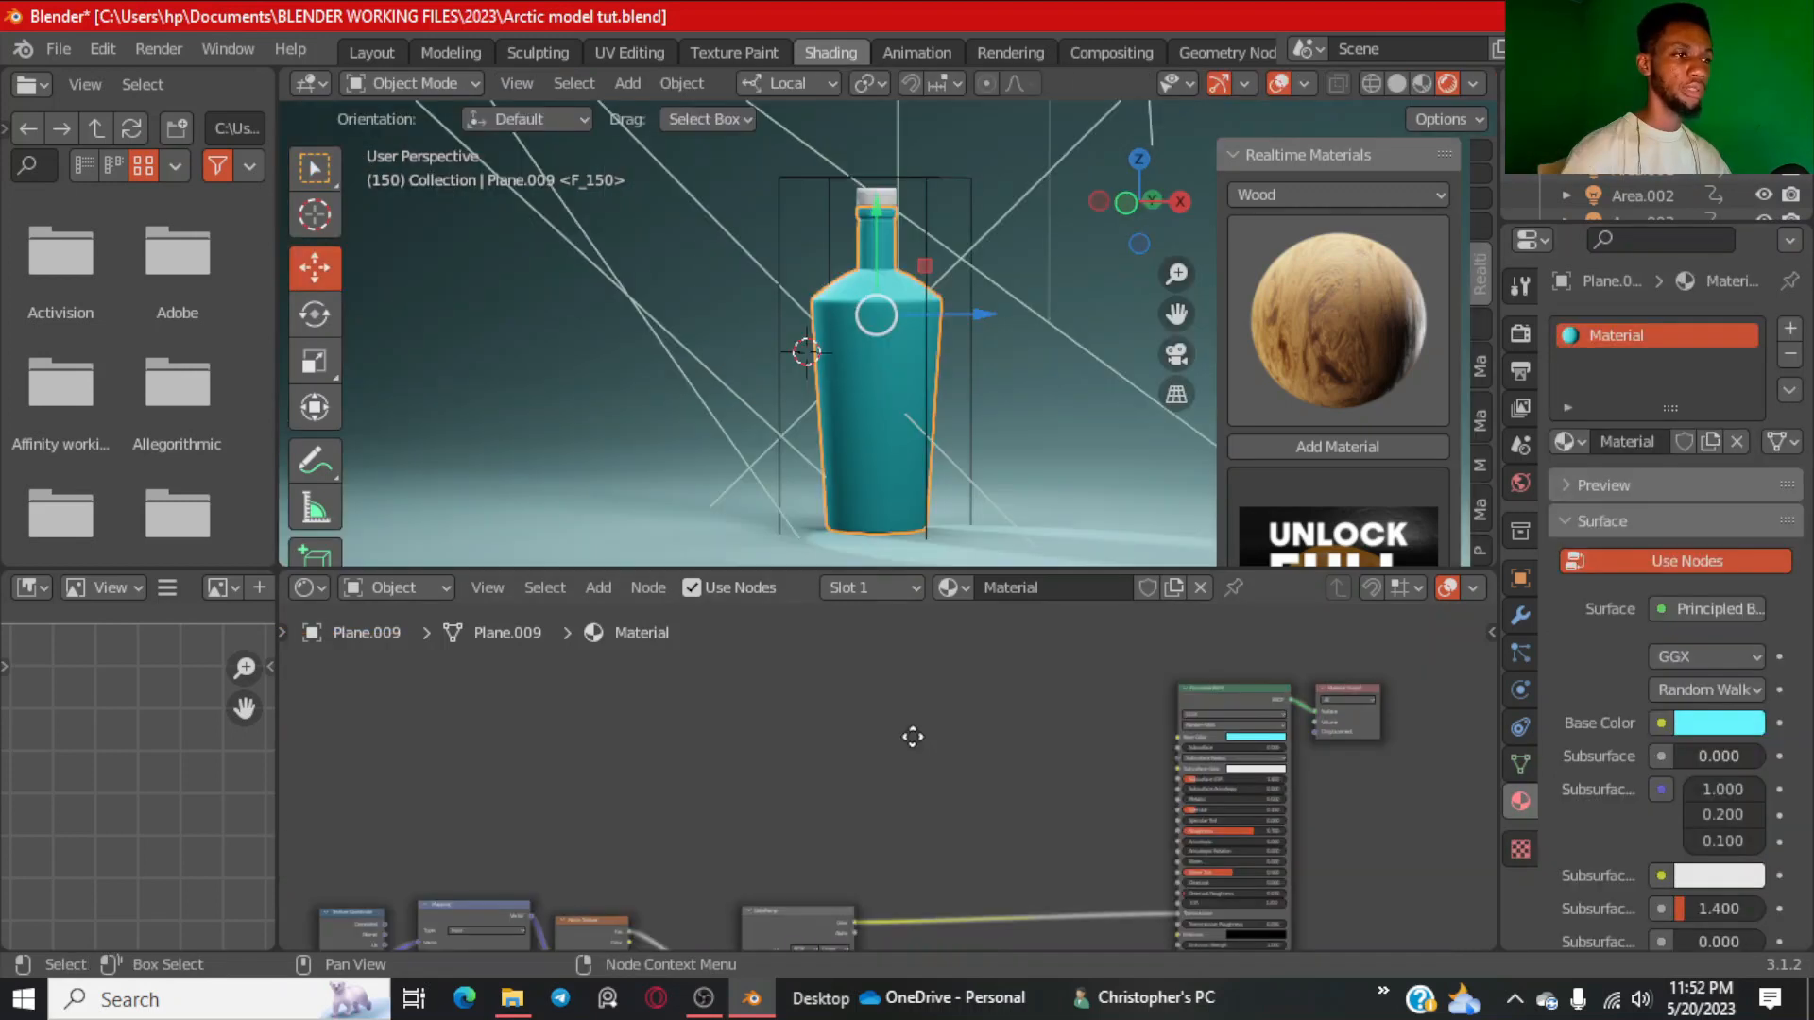
{"action": "middle_click_drag", "start_coordinate": [1026, 724], "coordinate": [972, 718]}
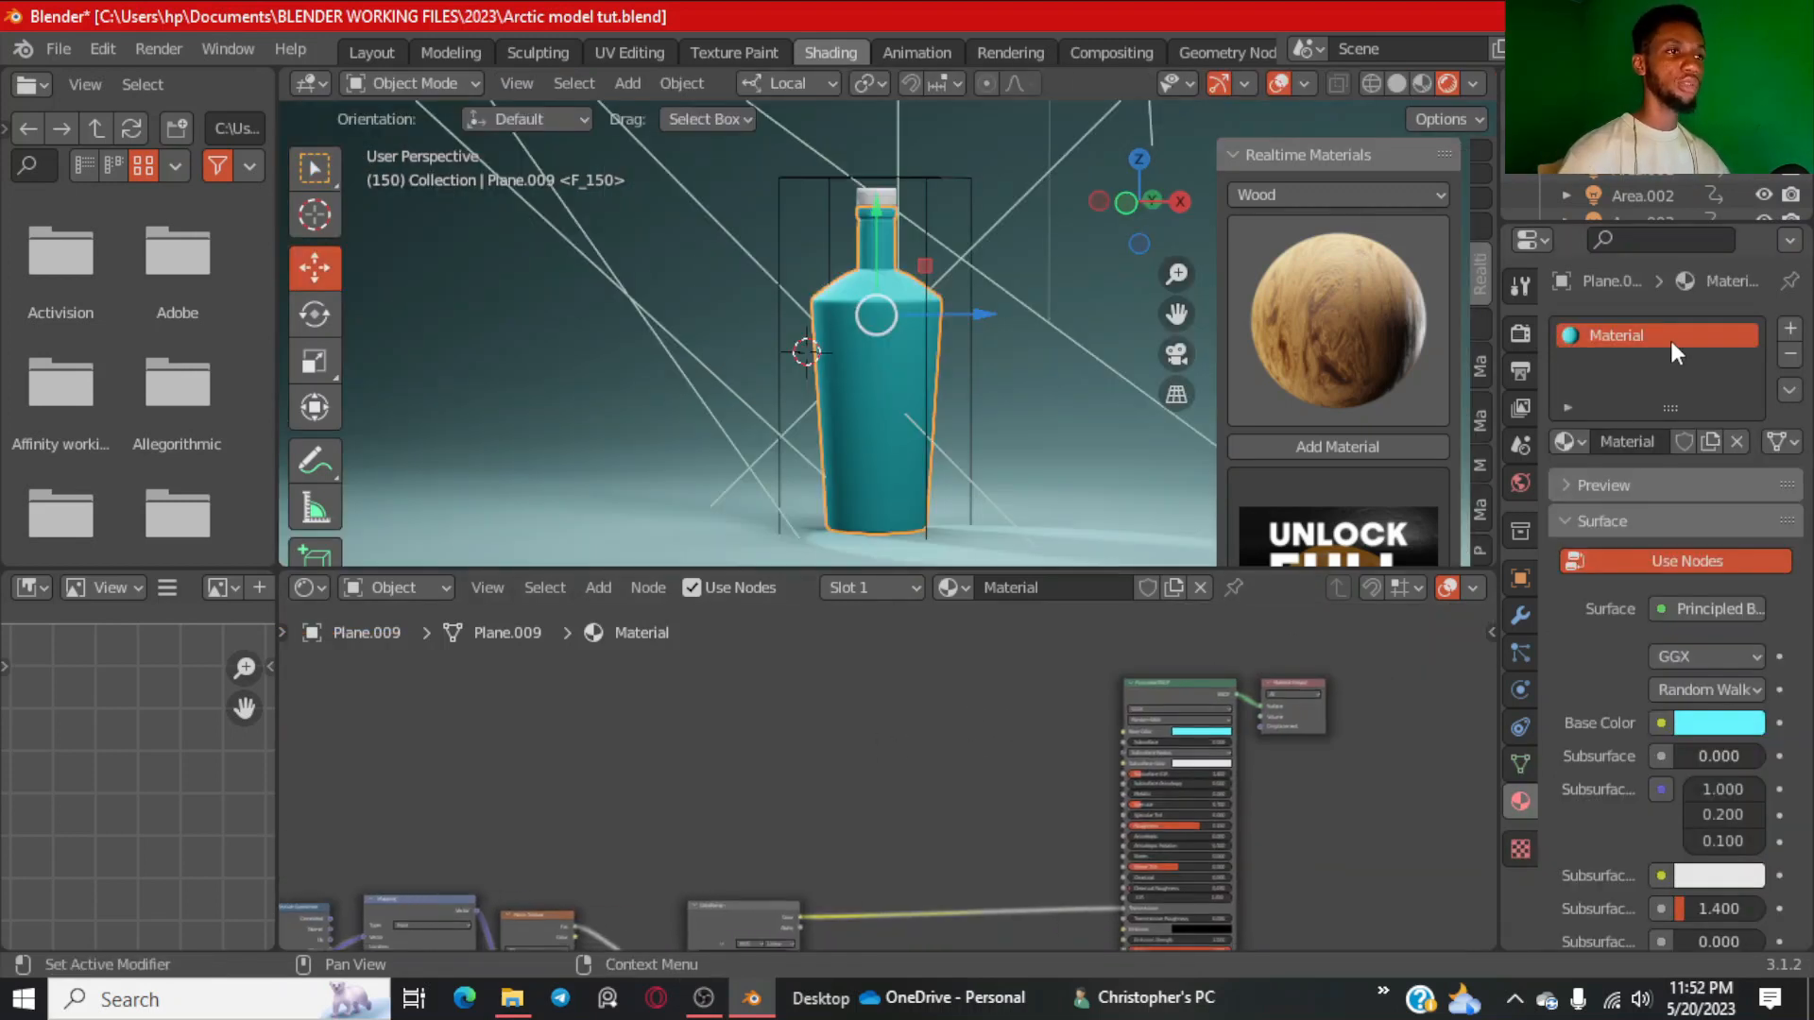
Add an Image Texture node to the bottle material, in the empty area before the Principled BSDF node.
{"action": "key", "text": "shift+a"}
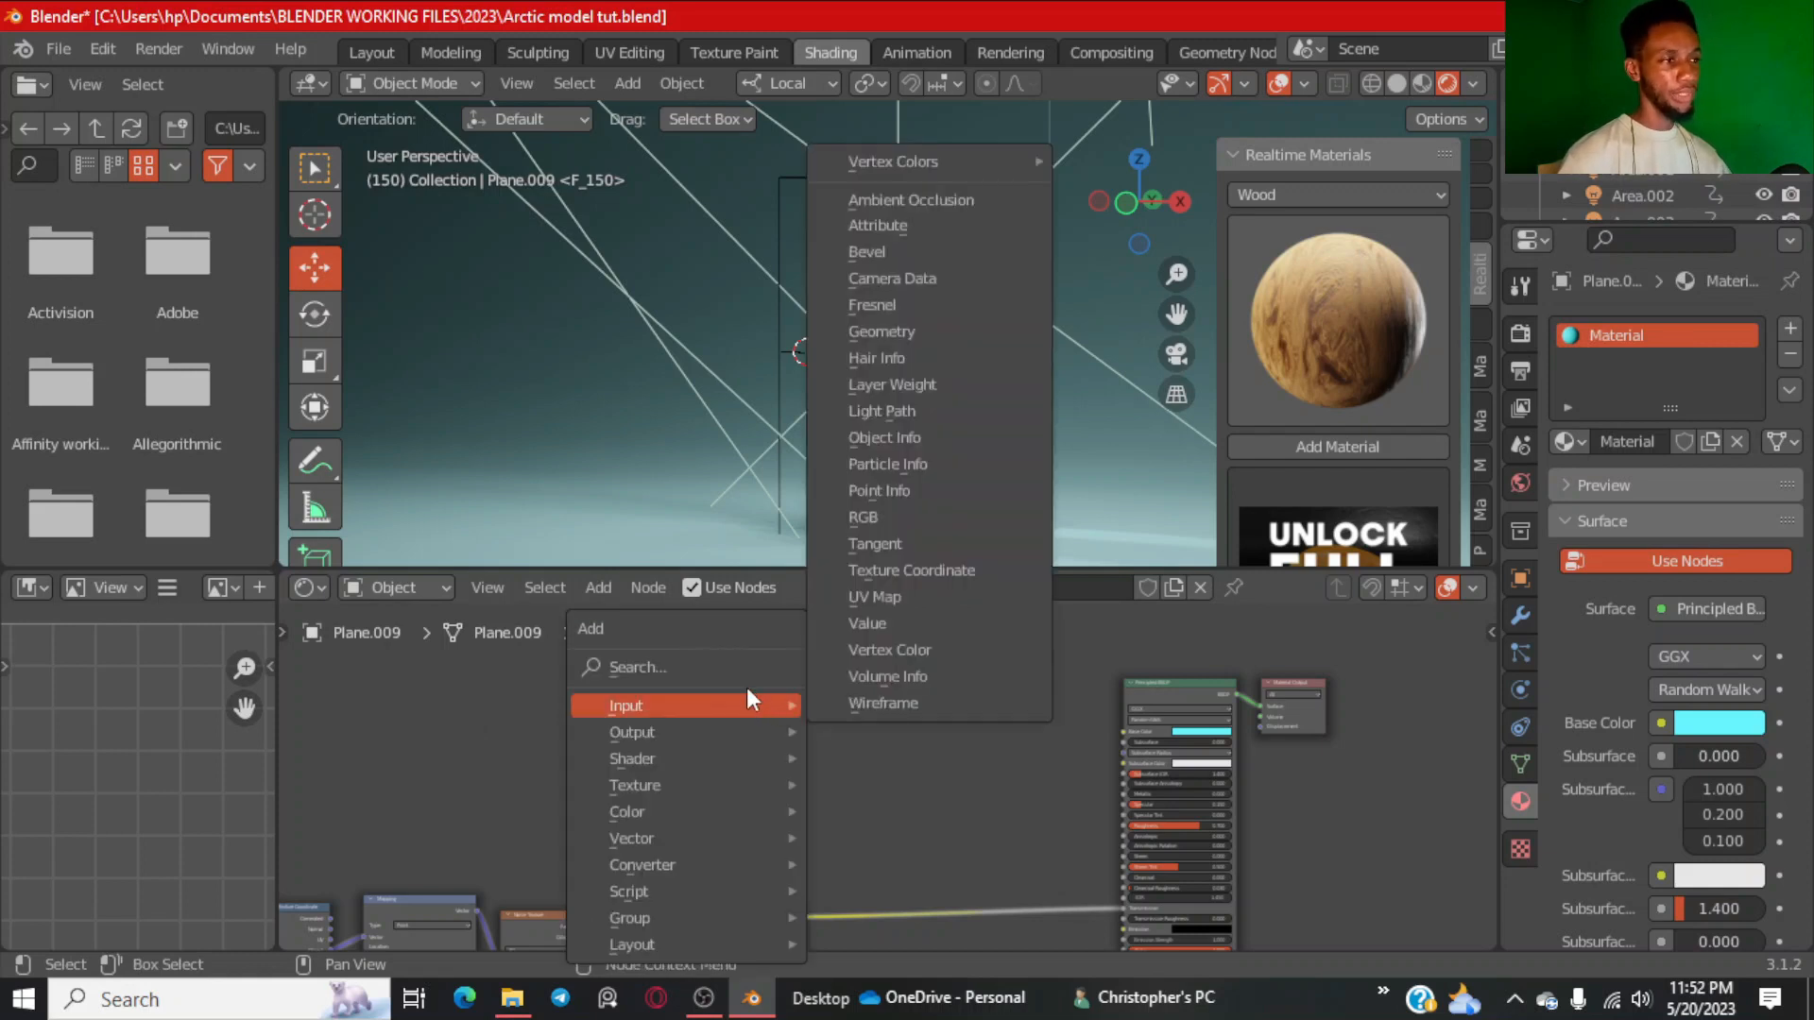
{"action": "left_click", "coordinate": [693, 668]}
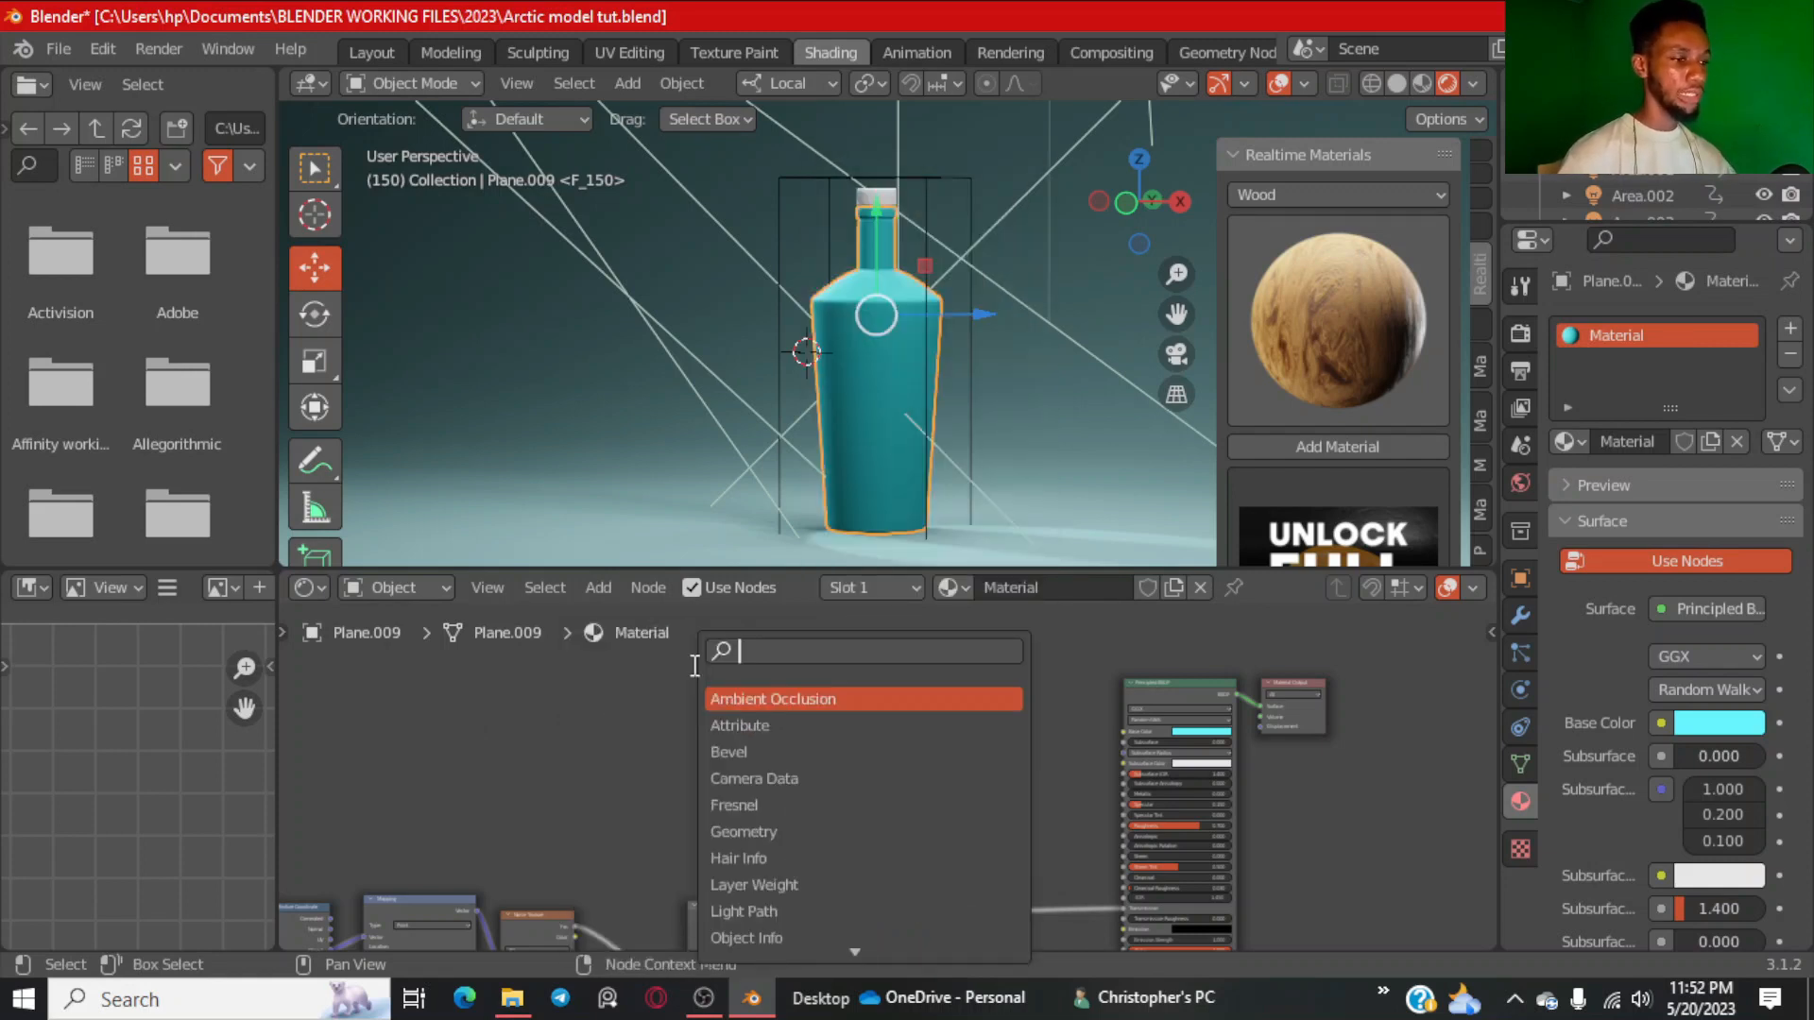
{"action": "type", "text": "ima"}
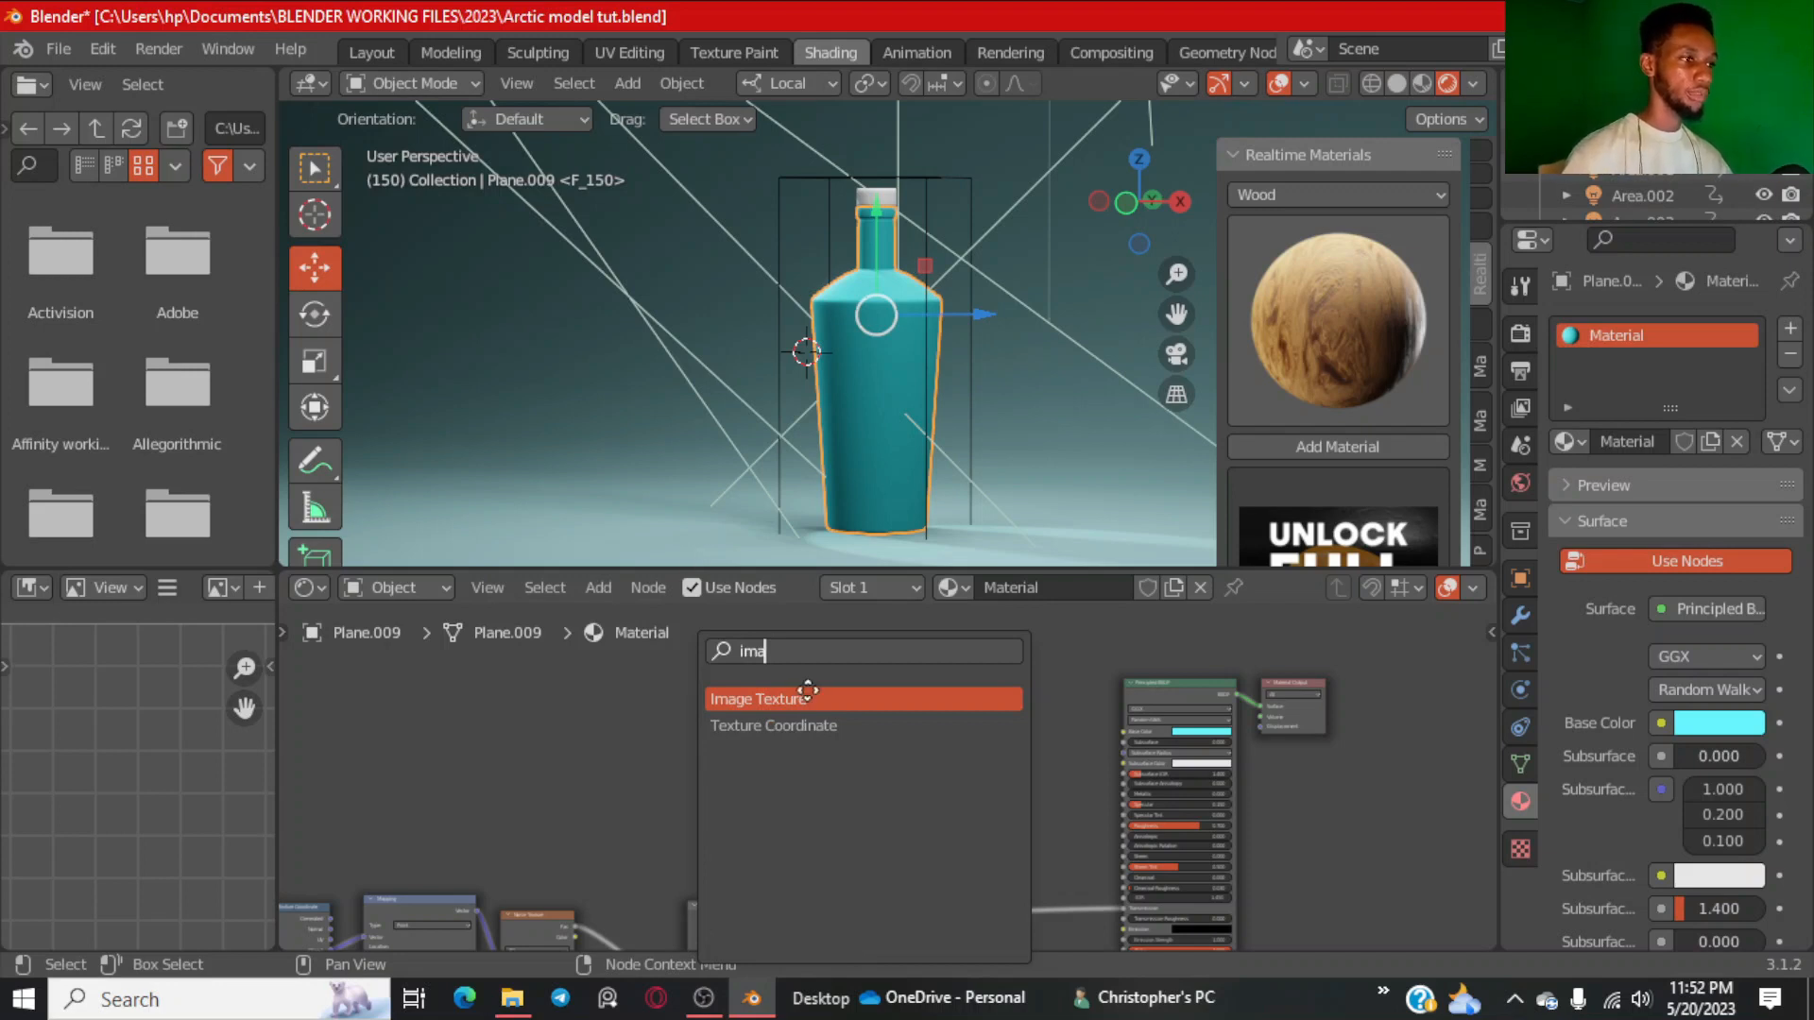
{"action": "left_click", "coordinate": [808, 697]}
{"action": "left_click", "coordinate": [825, 723]}
{"action": "mouse_move", "coordinate": [744, 696]}
{"action": "left_mouse_down"}
{"action": "mouse_move", "coordinate": [767, 696]}
{"action": "mouse_move", "coordinate": [712, 694]}
{"action": "left_mouse_up"}
Add a MixRGB node and place it between the Image Texture and Principled BSDF nodes.
{"action": "key", "text": "shift+a"}
{"action": "left_click", "coordinate": [852, 668]}
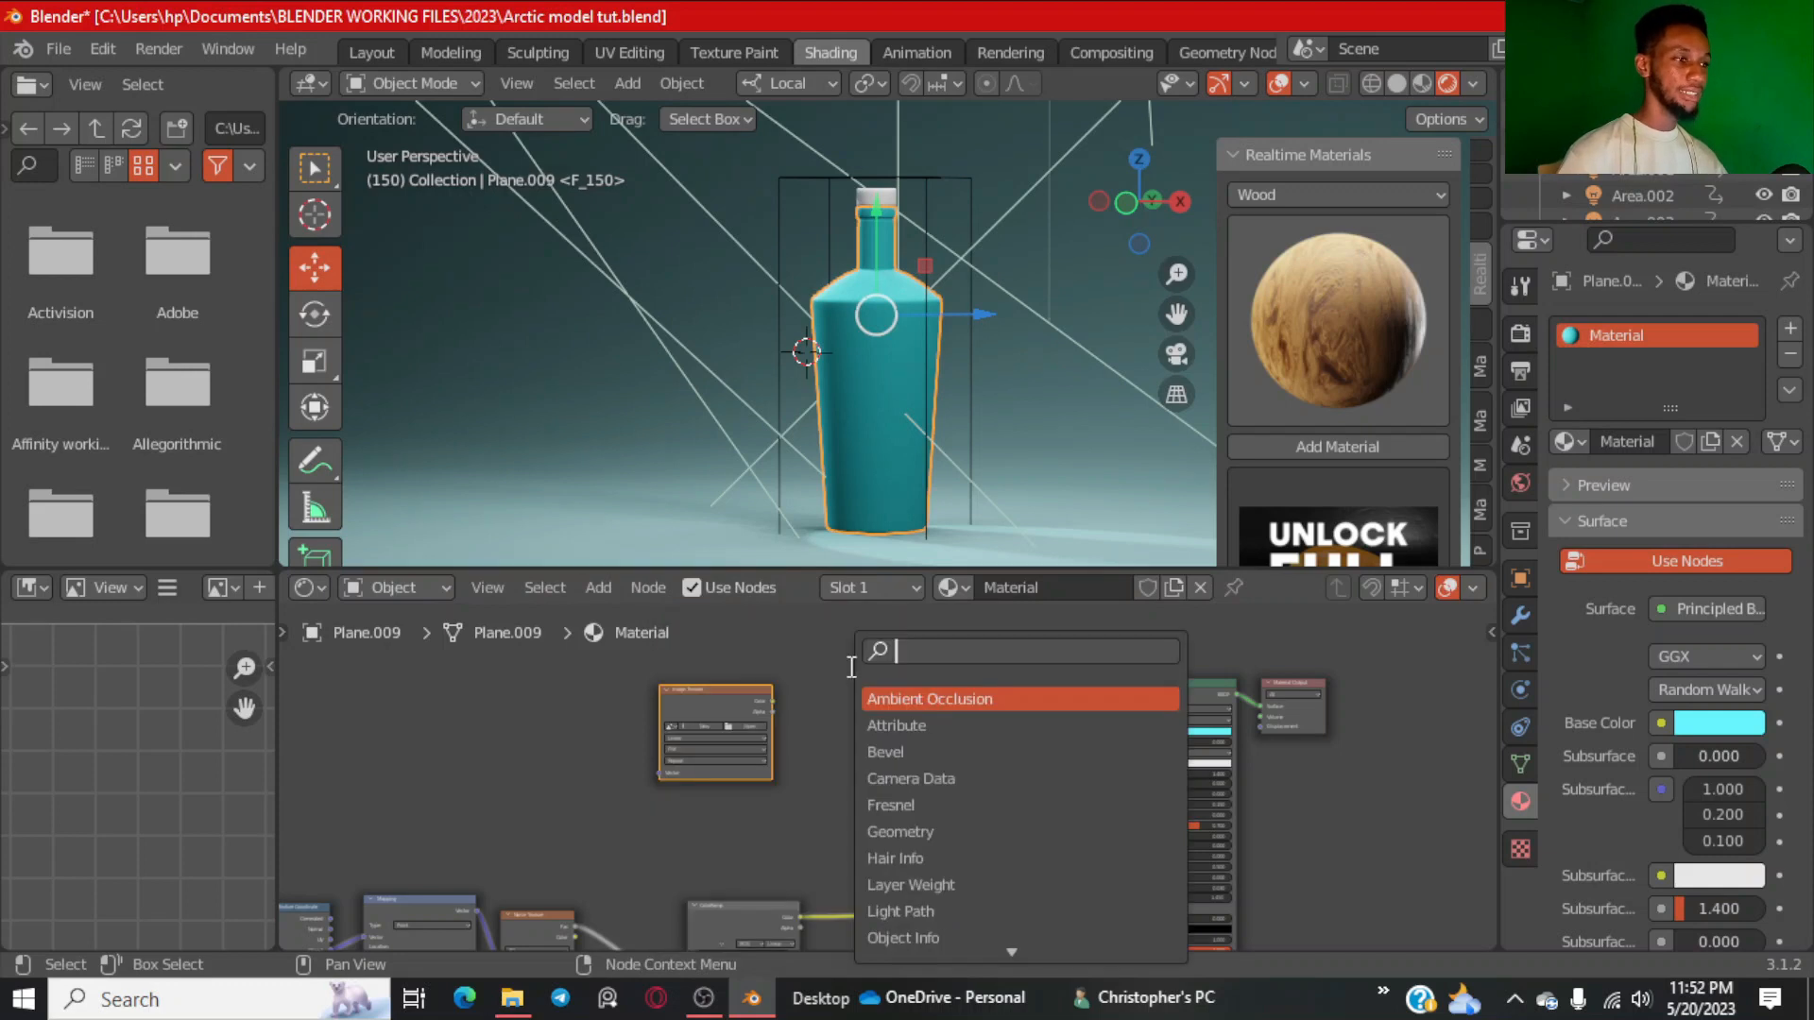
{"action": "type", "text": "n"}
{"action": "key", "text": "BackSpace"}
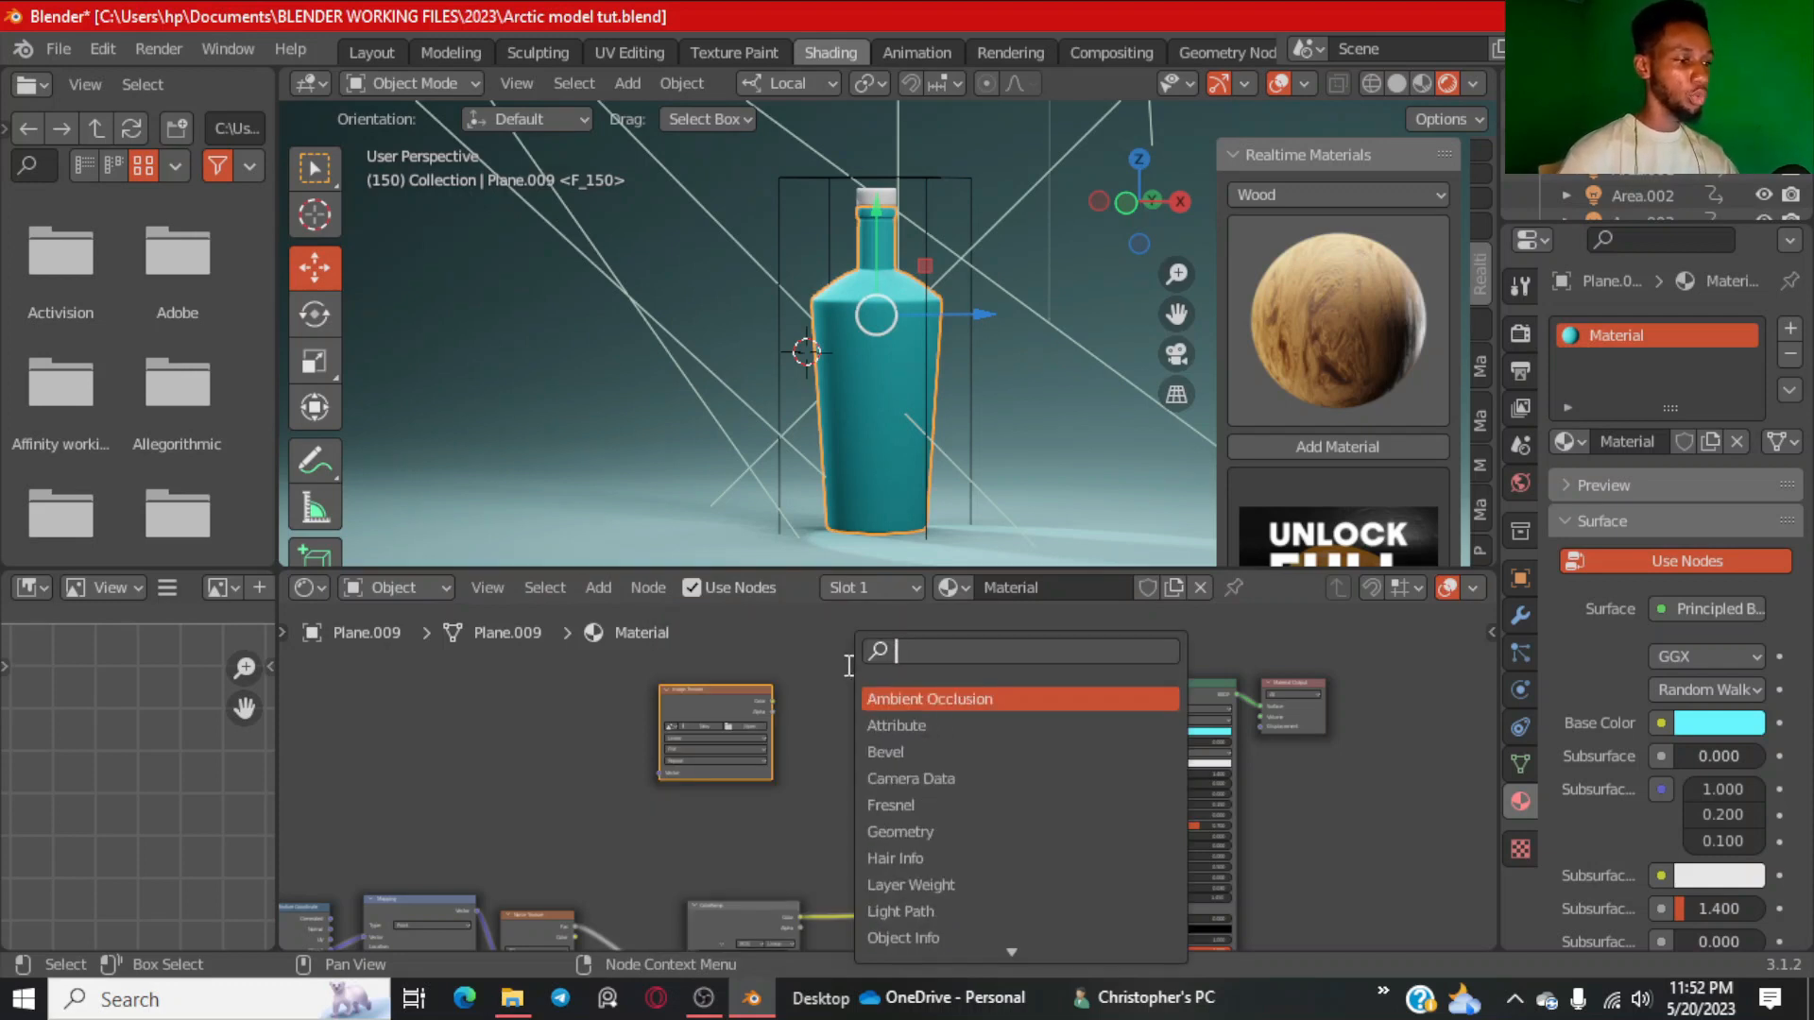
{"action": "type", "text": "rgb"}
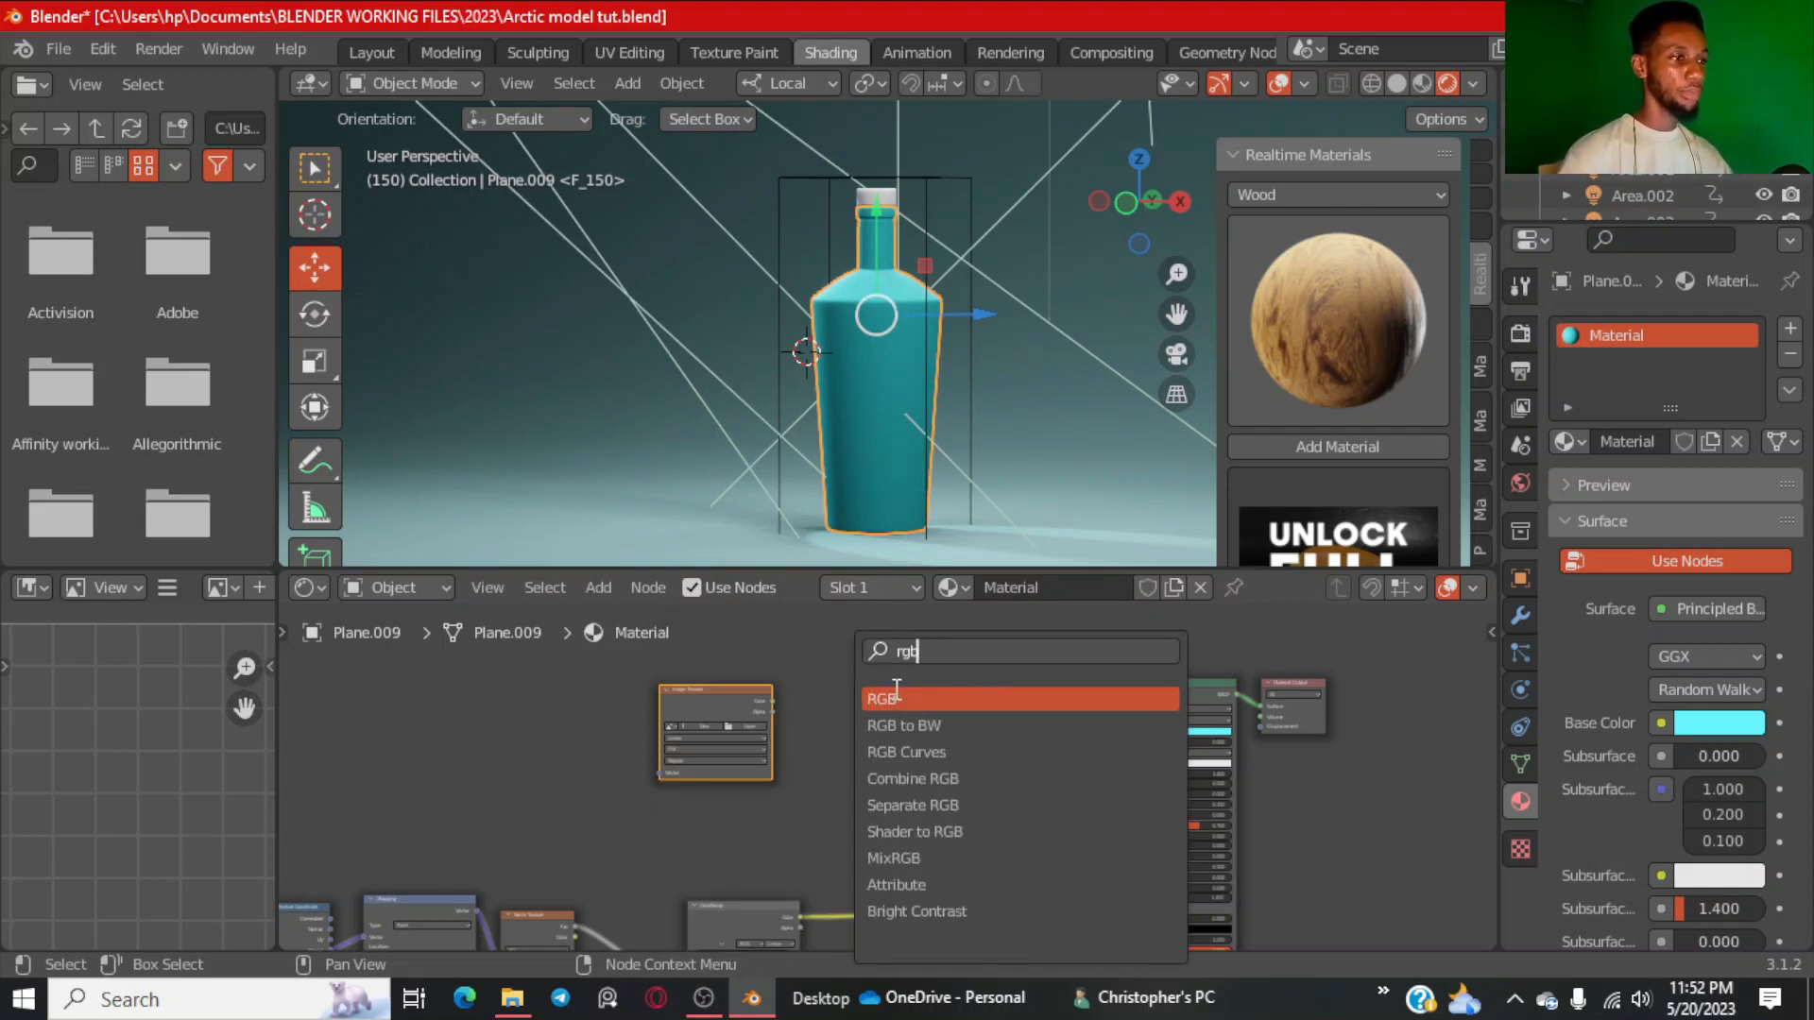
{"action": "left_click", "coordinate": [926, 858]}
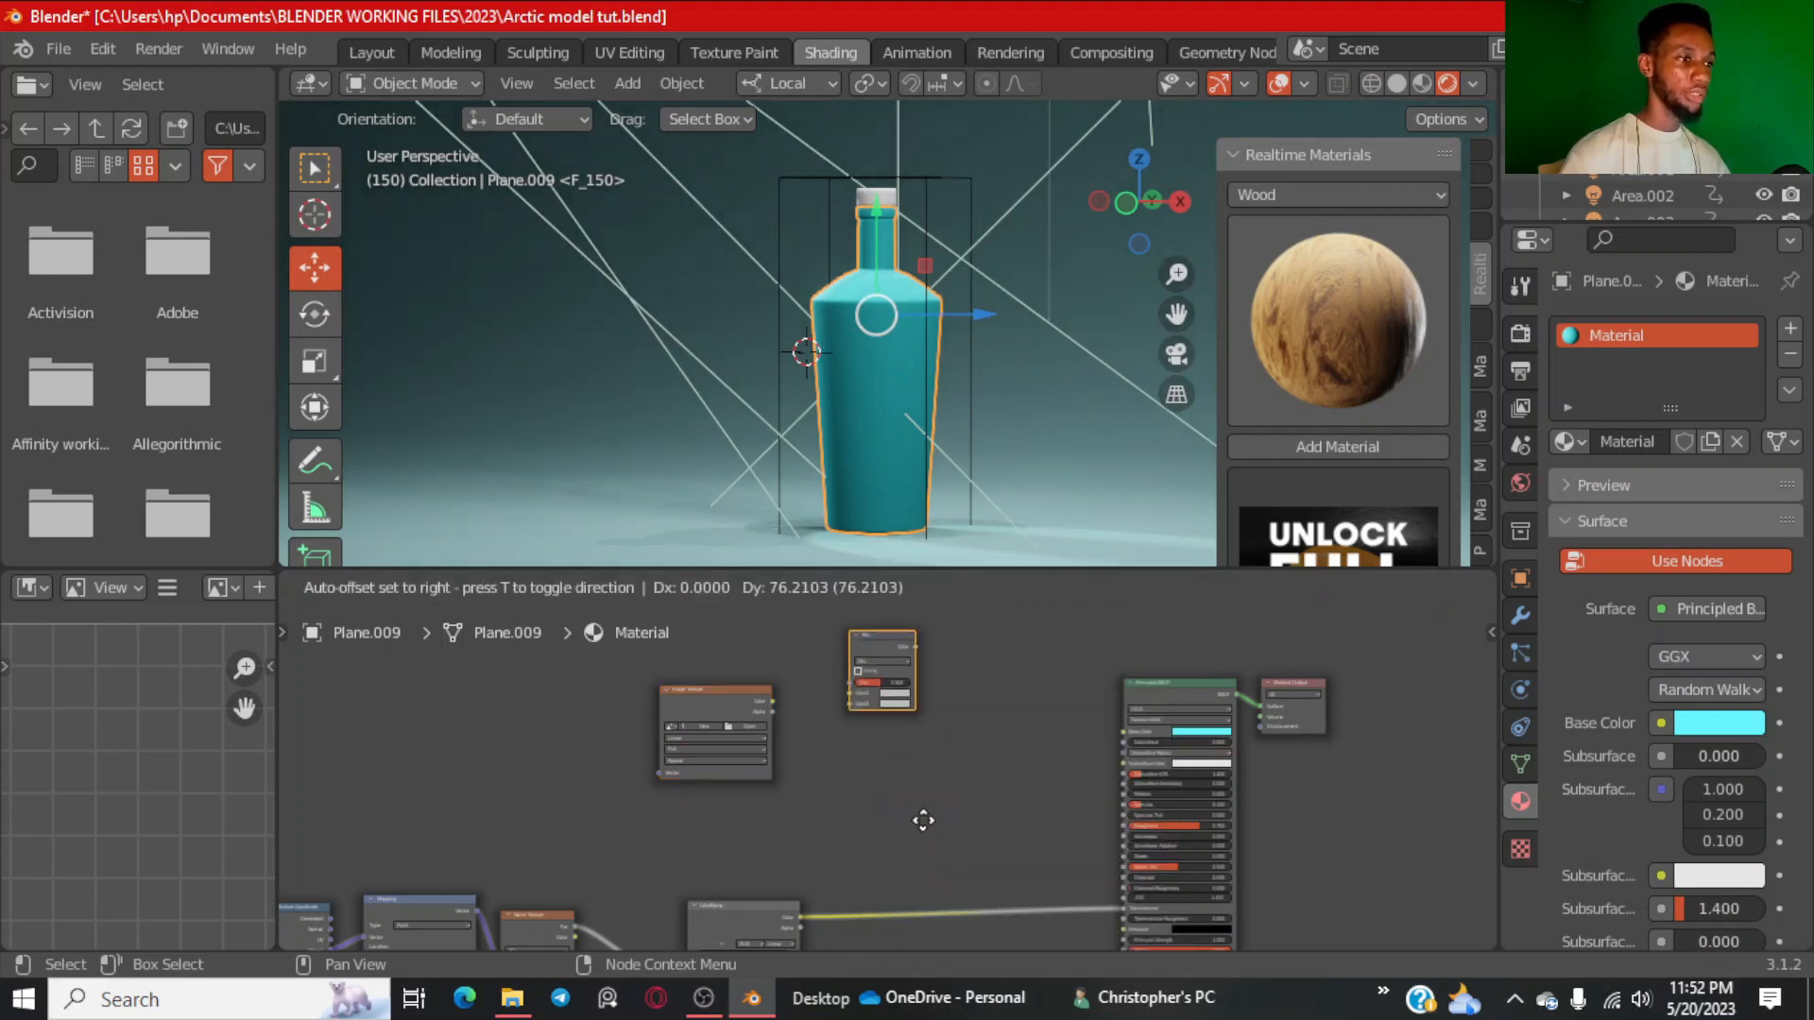
{"action": "left_click", "coordinate": [926, 724]}
{"action": "left_click_drag", "start_coordinate": [923, 710], "coordinate": [919, 692]}
{"action": "scroll", "coordinate": [718, 708], "scroll_direction": "up", "scroll_amount": 2}
Attach a Texture Coordinate and Mapping node setup to the Image Texture node.
{"action": "left_click_drag", "start_coordinate": [705, 686], "coordinate": [725, 700]}
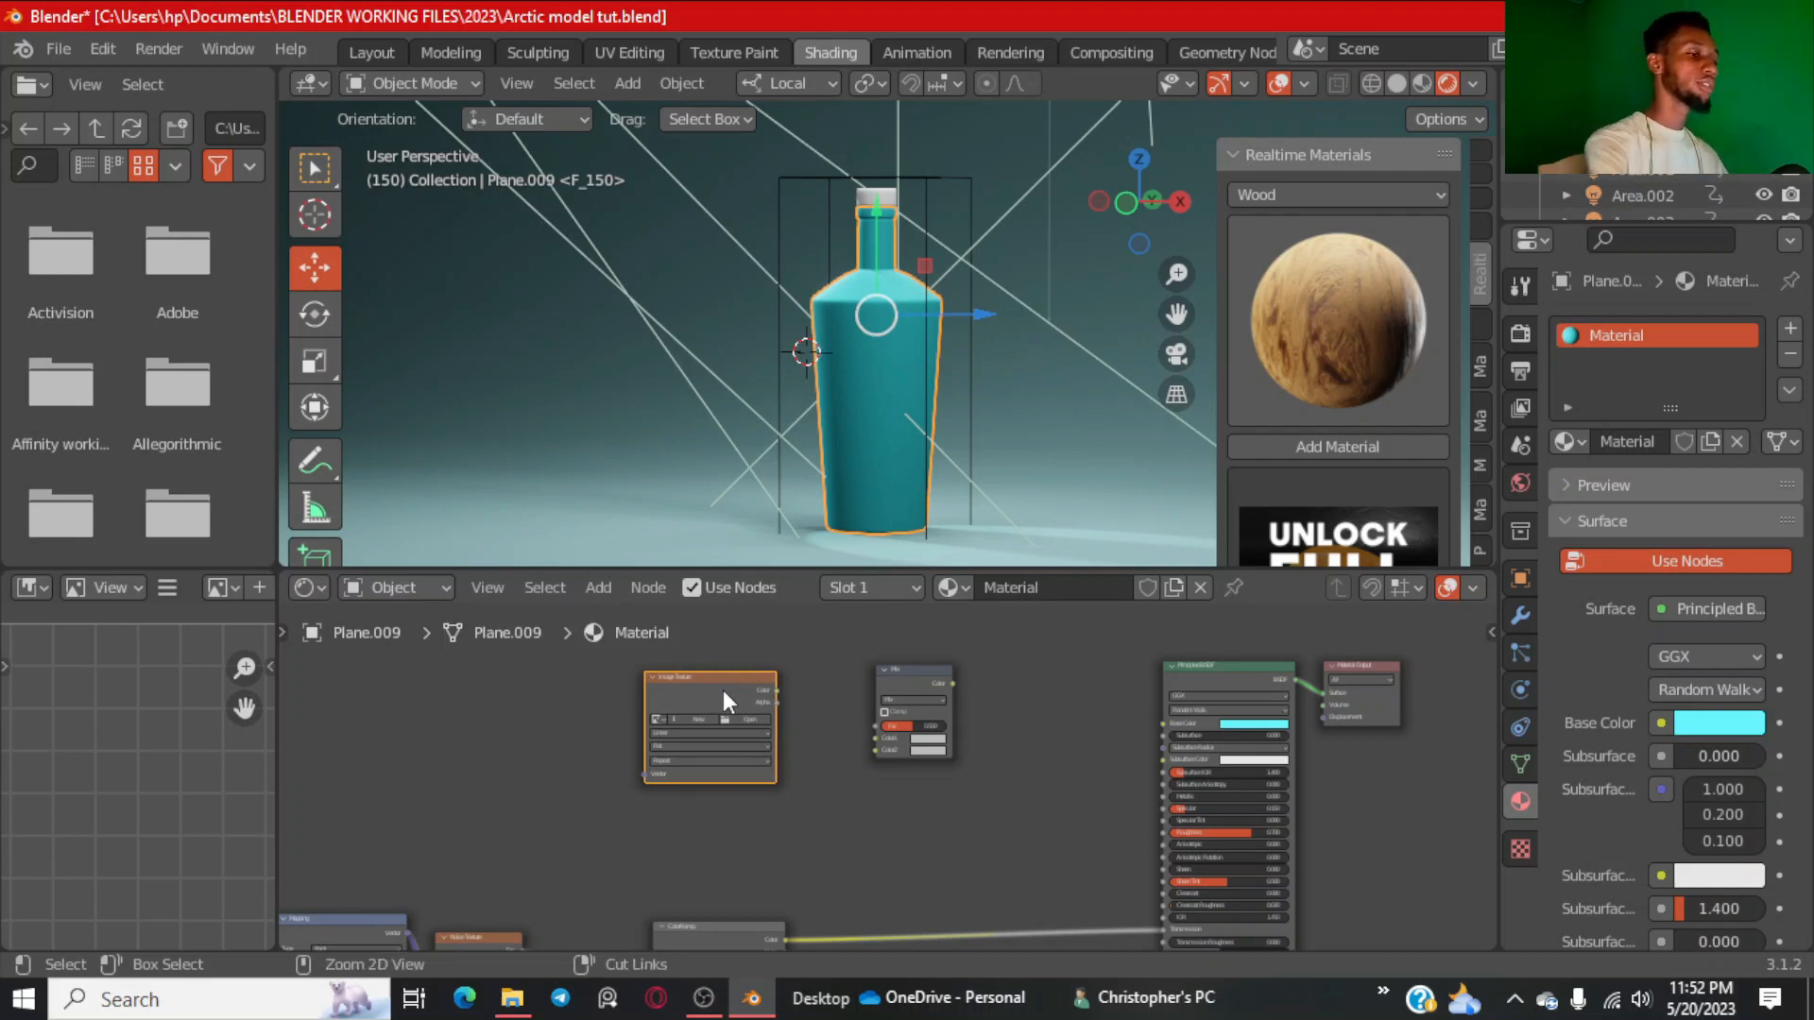
{"action": "key", "text": "ctrl+t"}
{"action": "scroll", "coordinate": [602, 696], "scroll_direction": "up", "scroll_amount": 3}
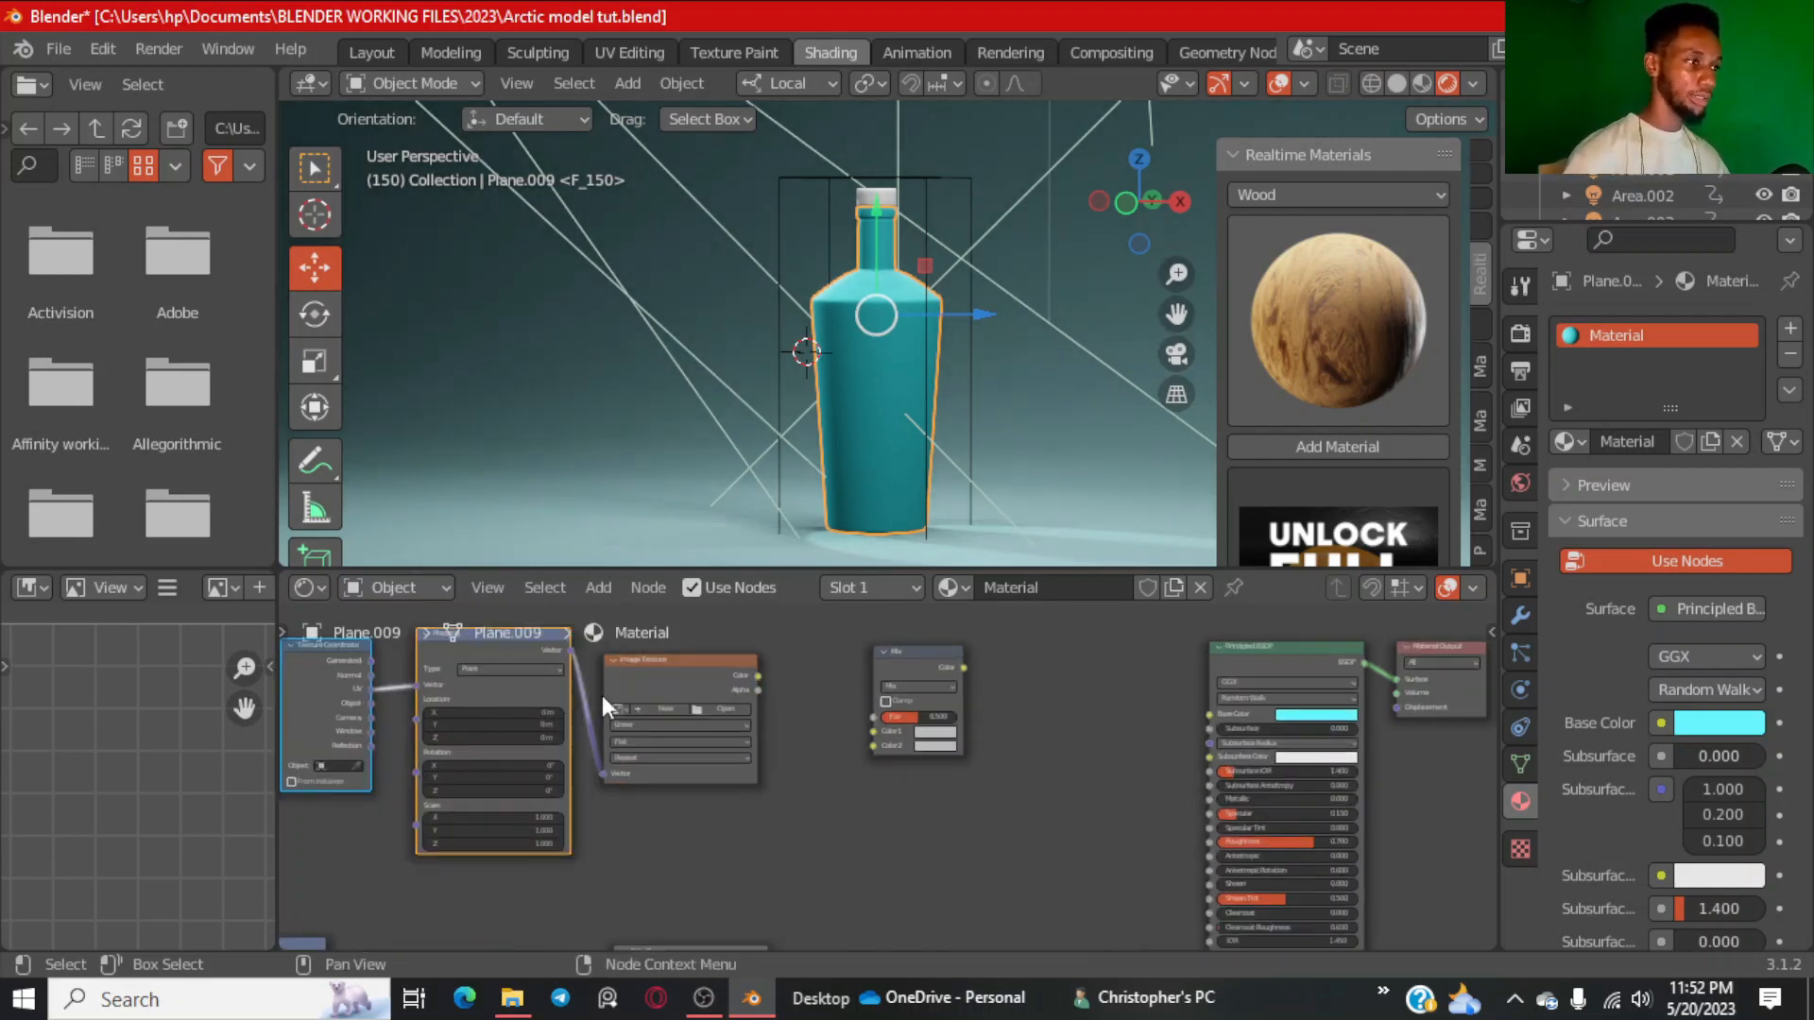
Link the Image Texture's Color output to the Mix node's Fac input.
{"action": "left_click_drag", "start_coordinate": [690, 700], "coordinate": [820, 672]}
{"action": "scroll", "coordinate": [752, 722], "scroll_direction": "up", "scroll_amount": 1}
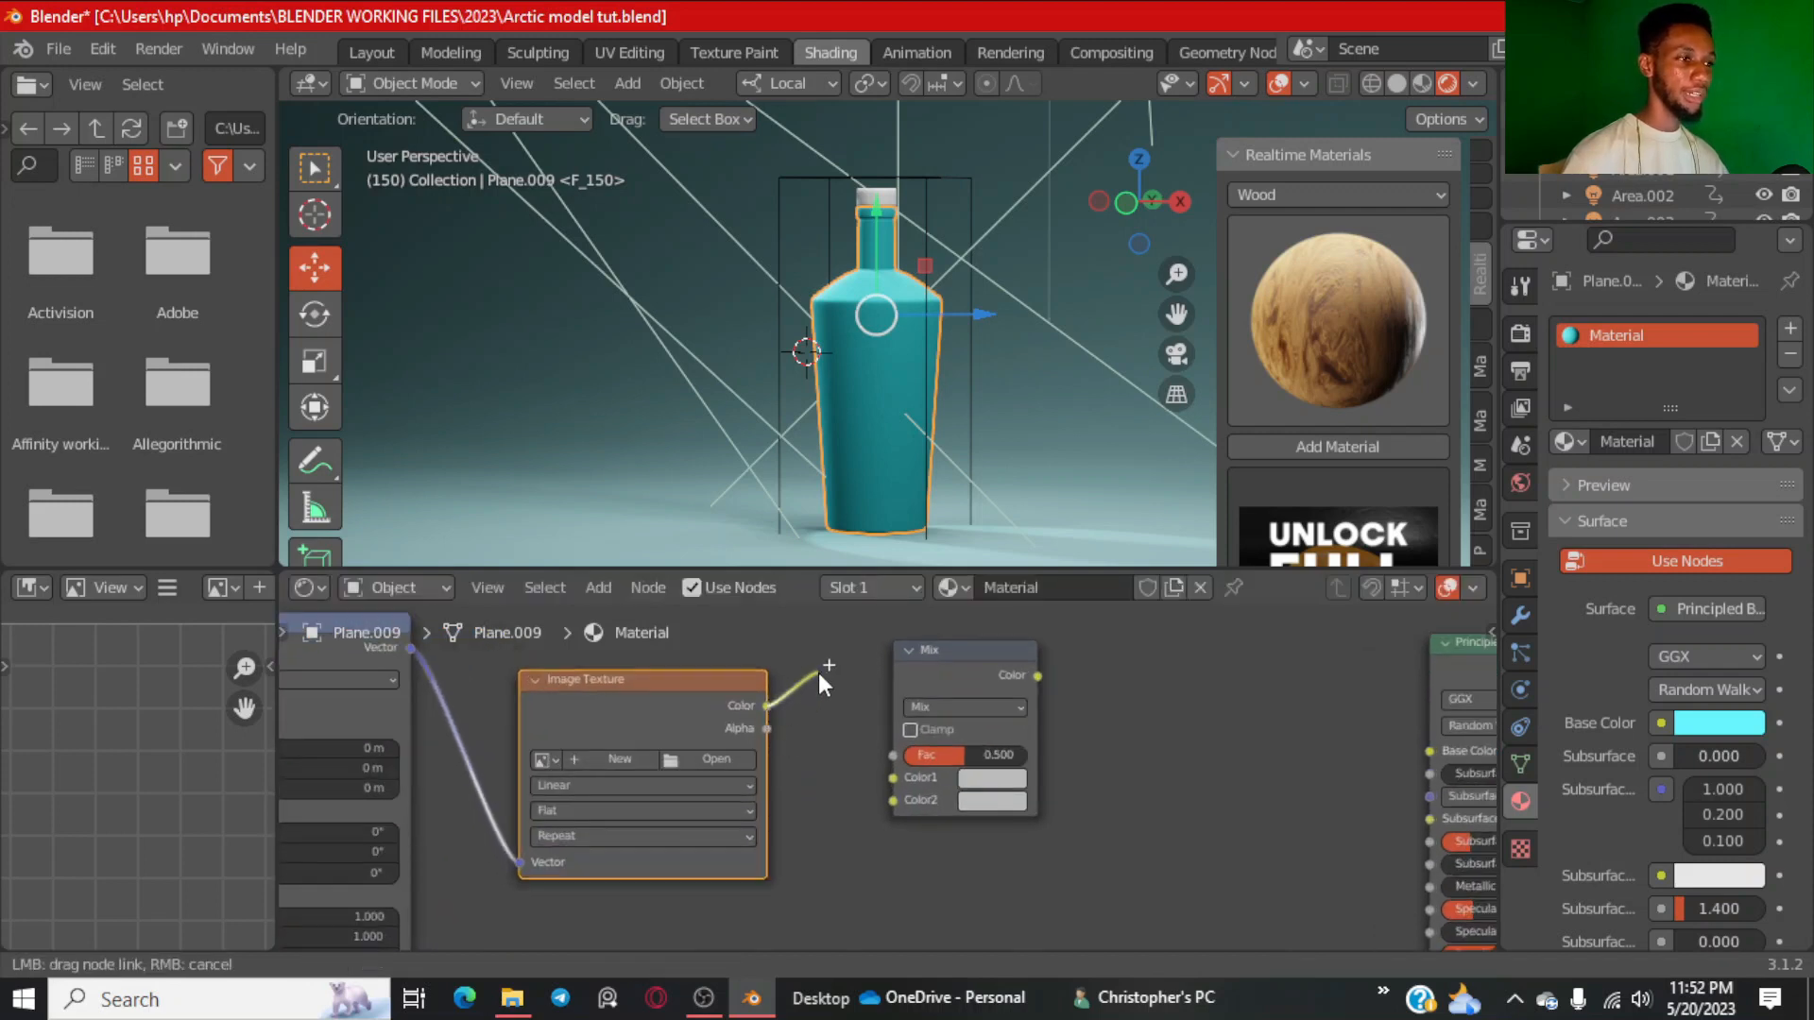
{"action": "left_click_drag", "start_coordinate": [878, 765], "coordinate": [890, 758]}
{"action": "scroll", "coordinate": [1092, 724], "scroll_direction": "up", "scroll_amount": 1}
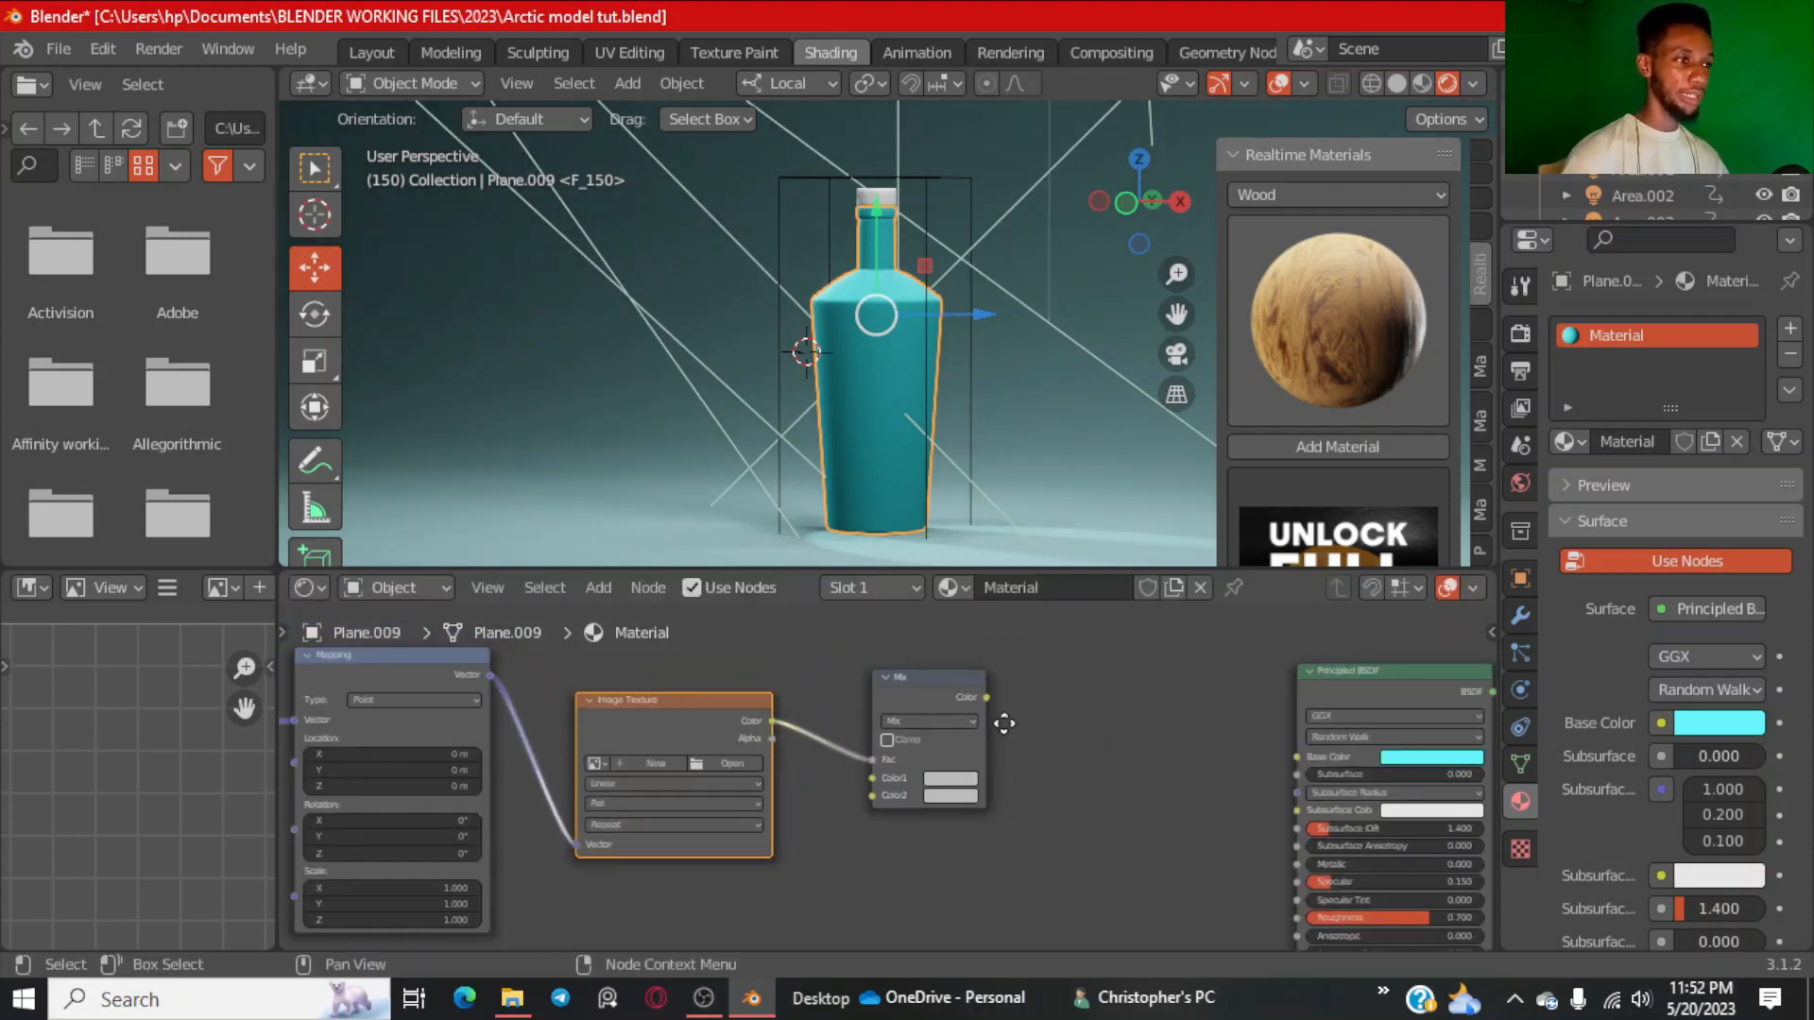
Move the Mix node farther from the Image Texture node, nearer to the Principled BSDF.
{"action": "scroll", "coordinate": [1037, 749], "scroll_direction": "down", "scroll_amount": 2}
{"action": "middle_click_drag", "start_coordinate": [1040, 767], "coordinate": [945, 778]}
{"action": "scroll", "coordinate": [960, 776], "scroll_direction": "up", "scroll_amount": 1}
{"action": "middle_click_drag", "start_coordinate": [1035, 731], "coordinate": [964, 743]}
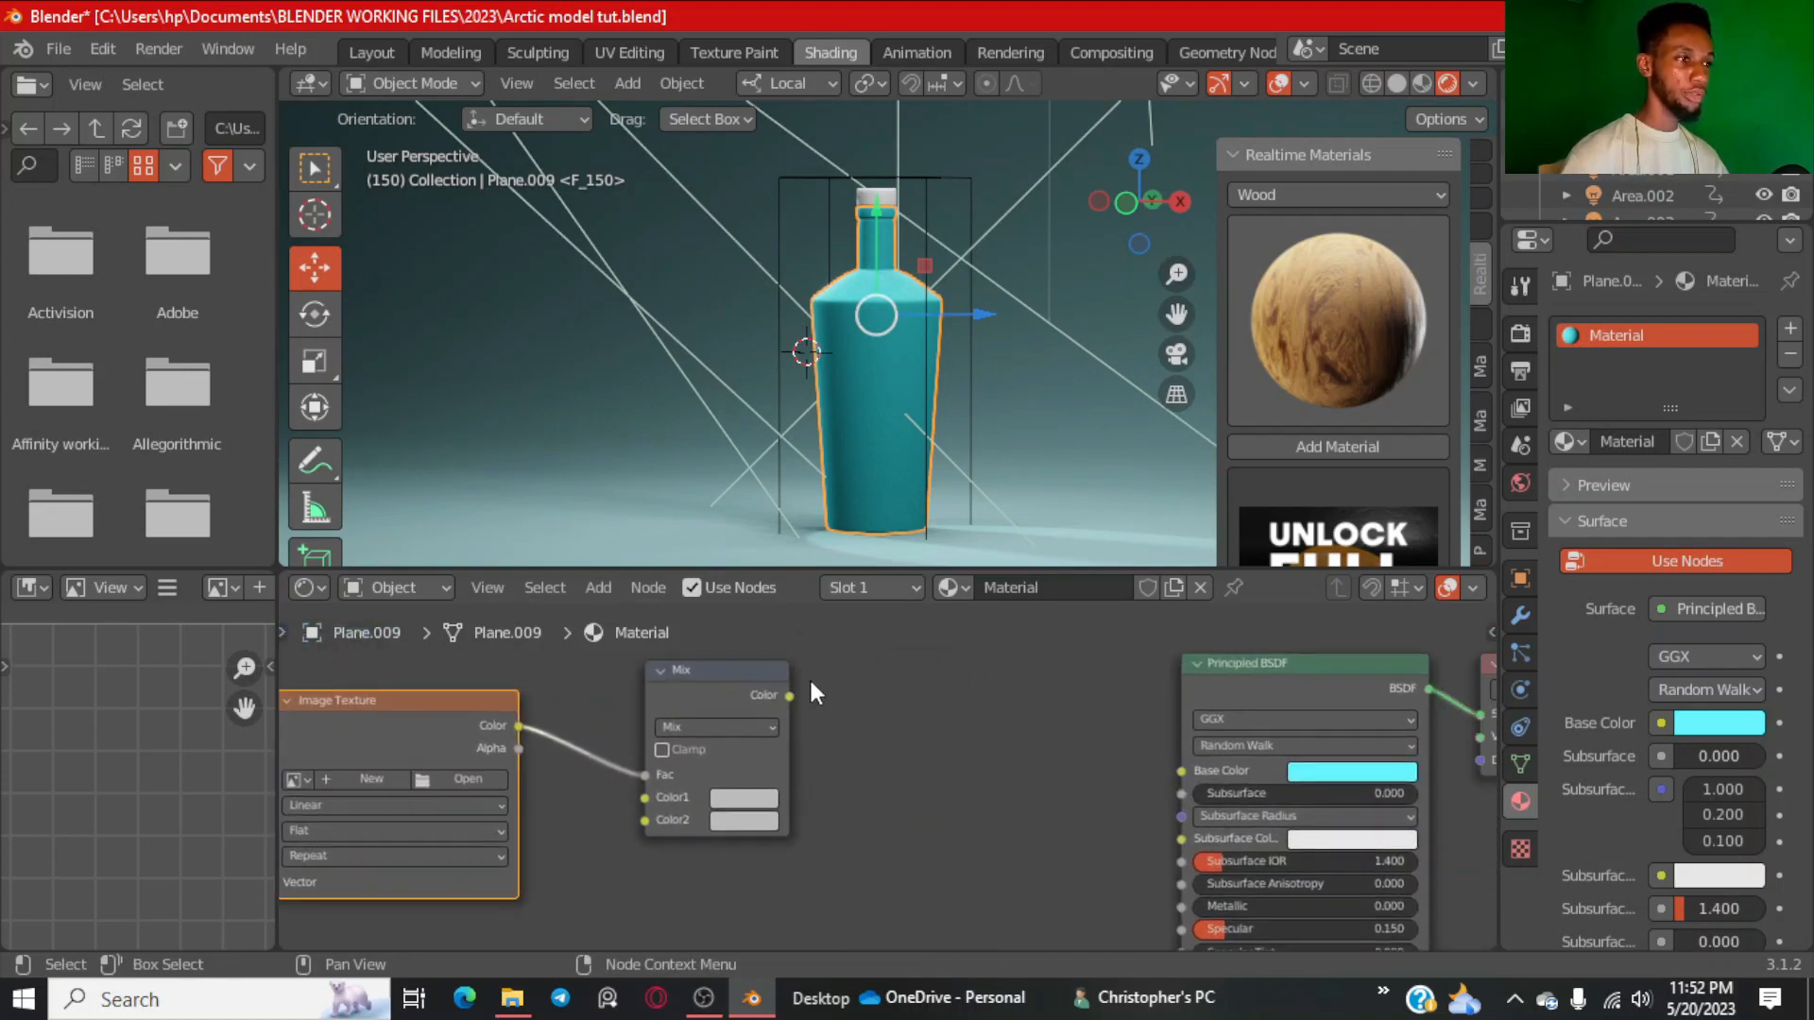
{"action": "left_click_drag", "start_coordinate": [761, 680], "coordinate": [1091, 678]}
{"action": "left_click_drag", "start_coordinate": [1179, 778], "coordinate": [954, 741]}
{"action": "key", "text": "Escape"}
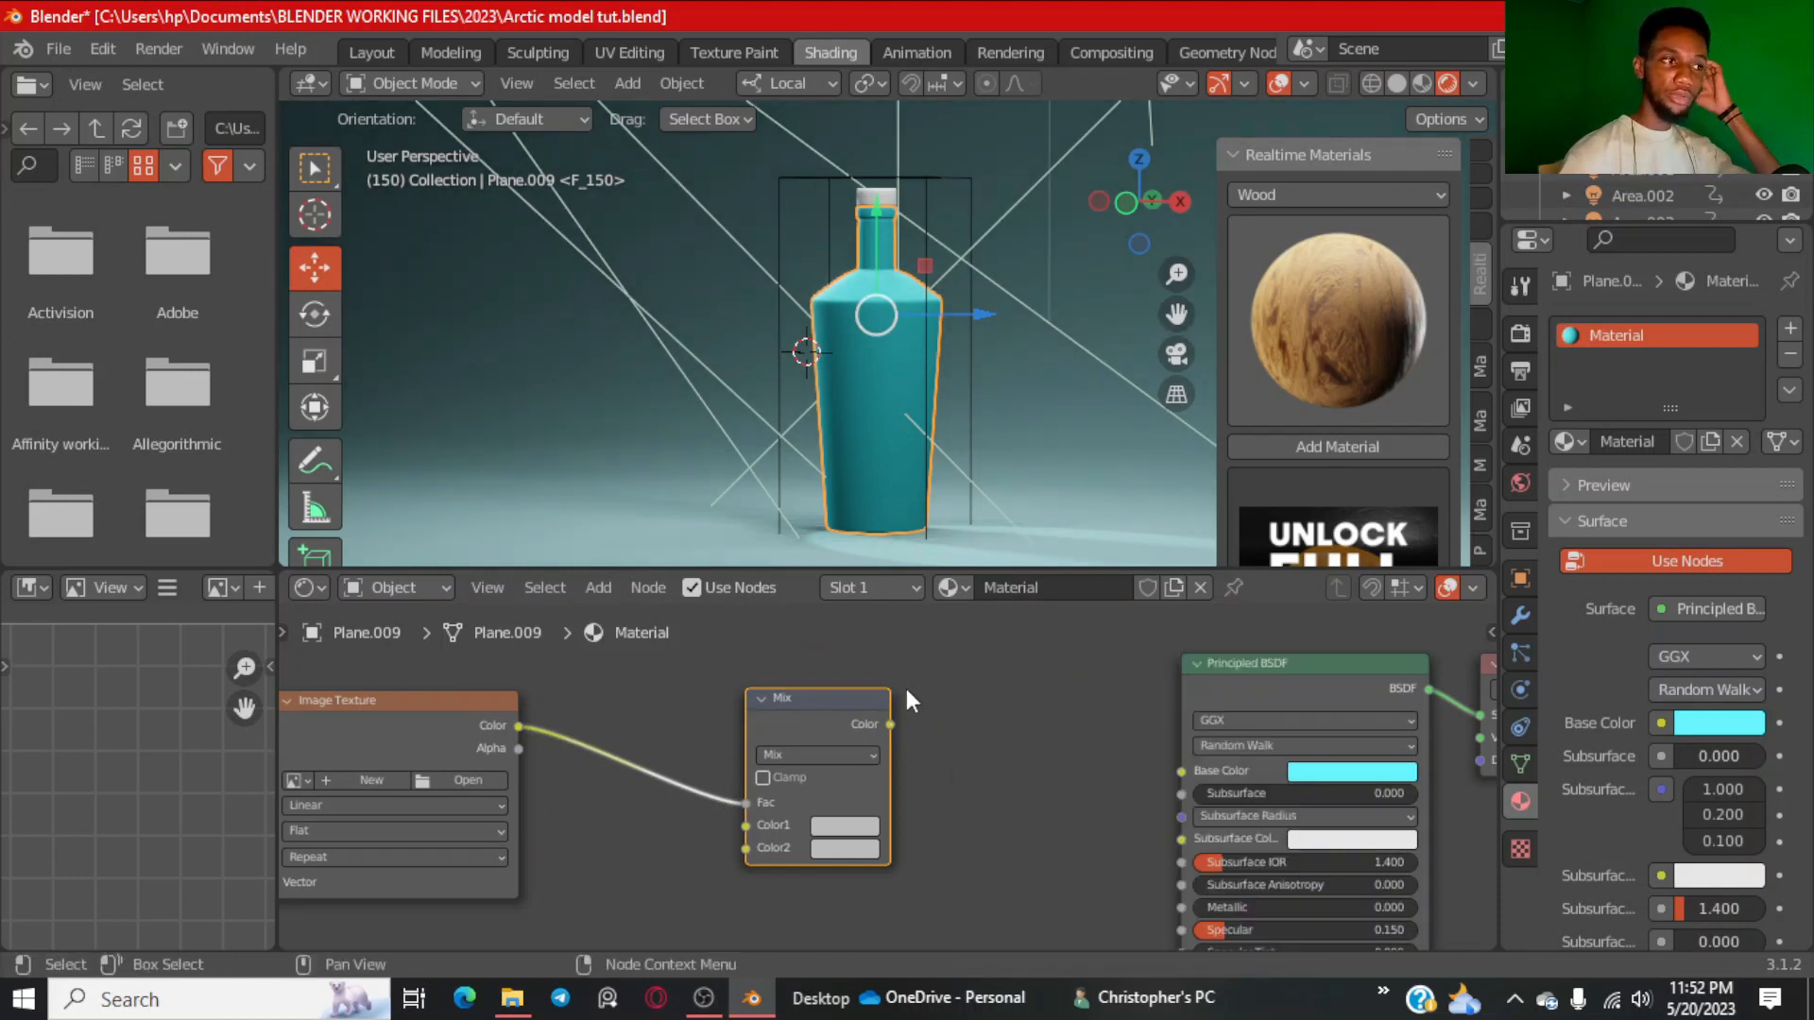
Shift the Image Texture node closer to the Mix node and assign it the existing image "arctic label for blender.png".
{"action": "scroll", "coordinate": [905, 689], "scroll_direction": "down", "scroll_amount": 3}
{"action": "middle_click_drag", "start_coordinate": [893, 726], "coordinate": [986, 694]}
{"action": "scroll", "coordinate": [652, 723], "scroll_direction": "up", "scroll_amount": 1}
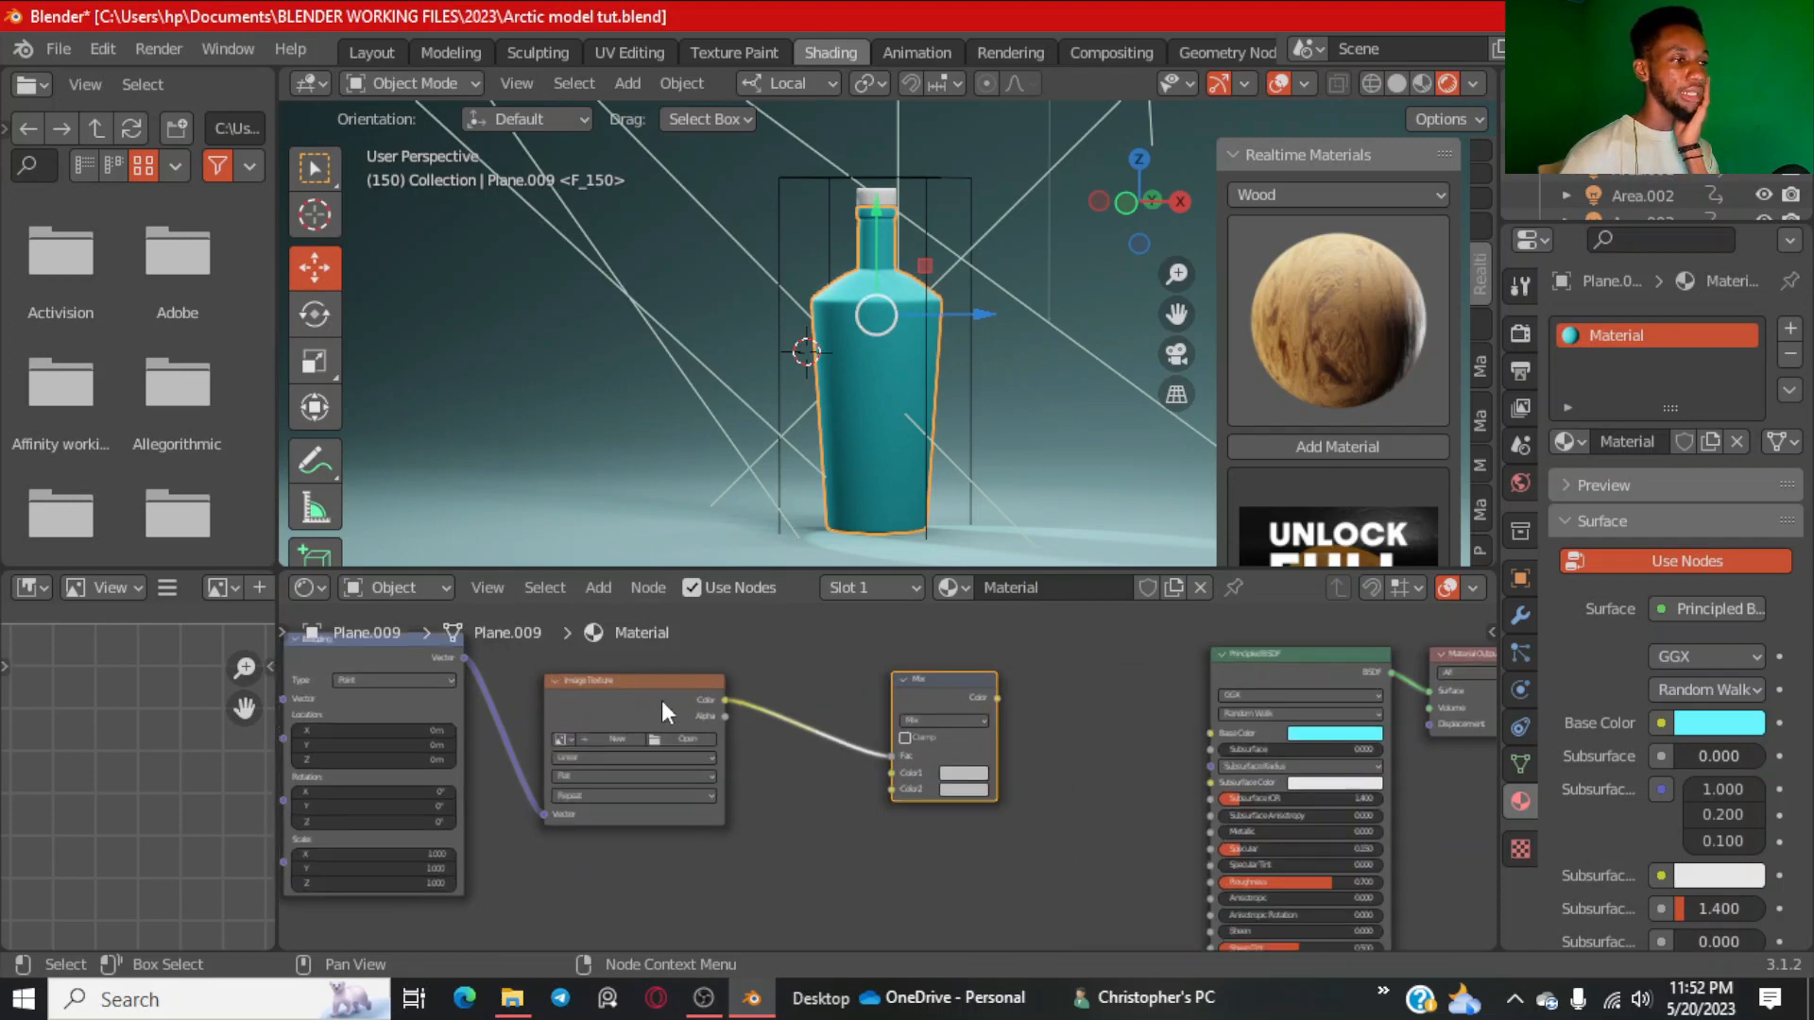
{"action": "left_click_drag", "start_coordinate": [669, 692], "coordinate": [727, 692]}
{"action": "left_click", "coordinate": [720, 741]}
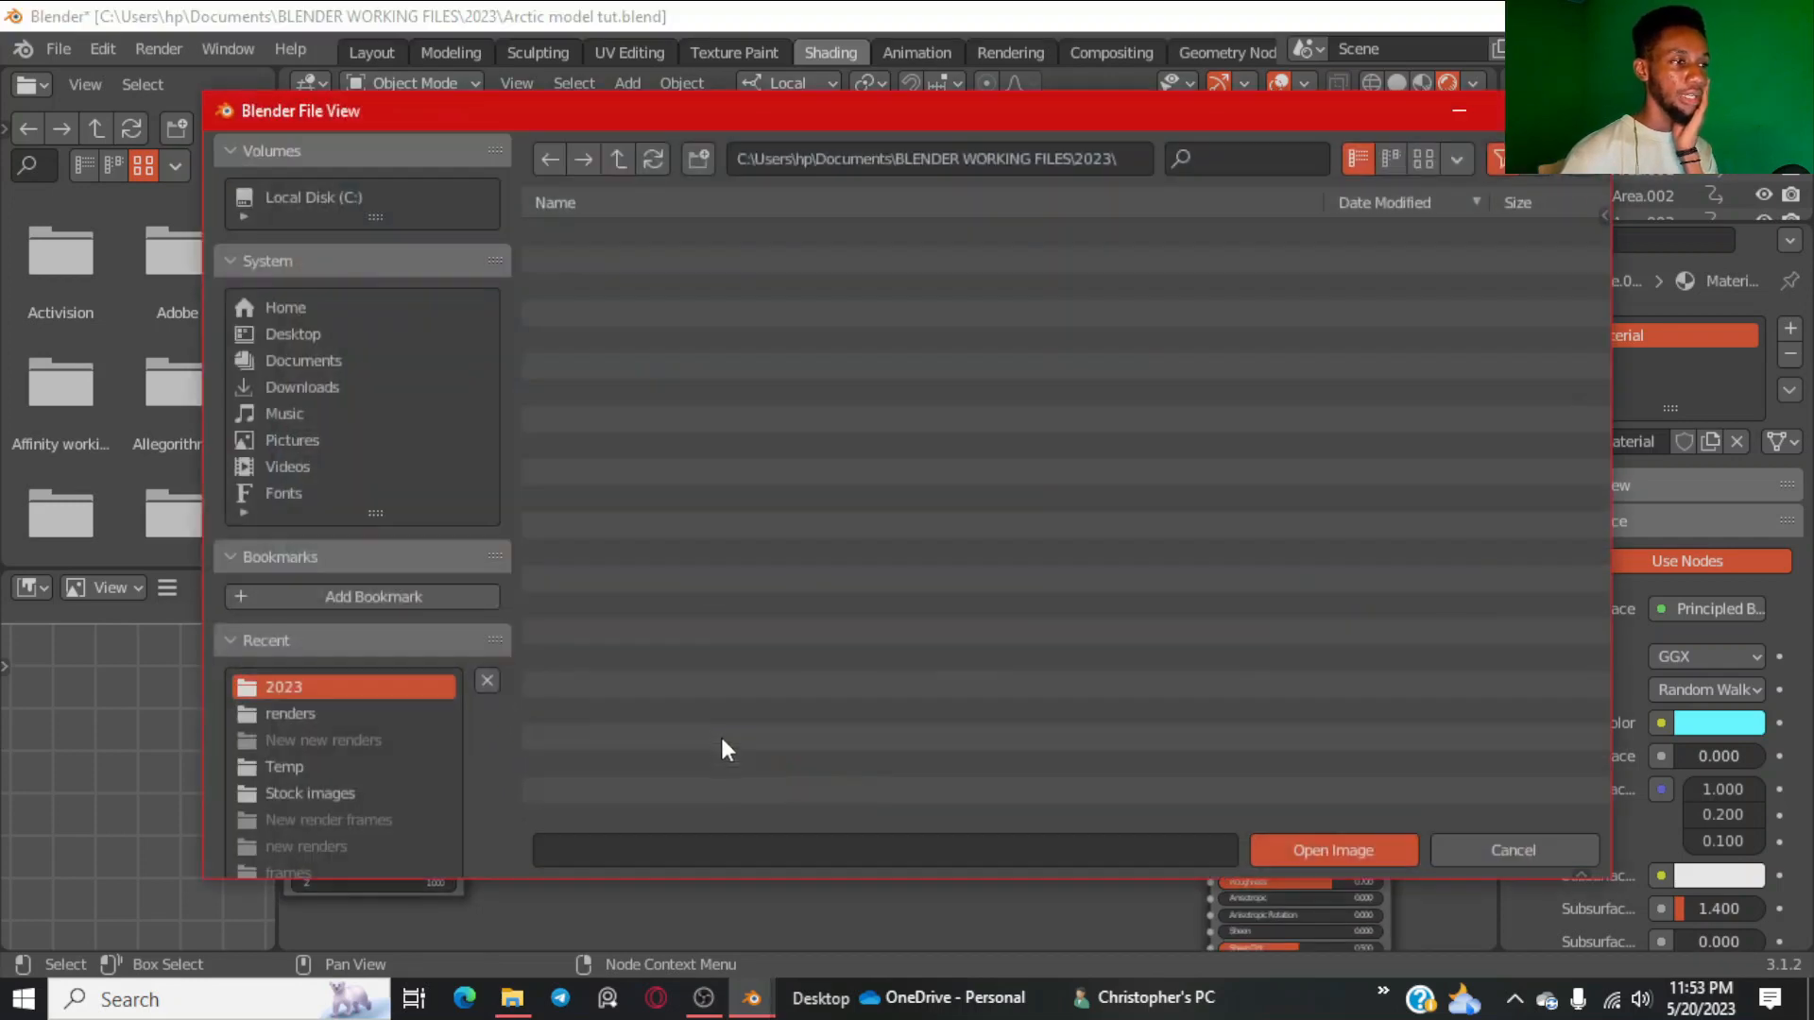
{"action": "key", "text": "Escape"}
{"action": "left_click", "coordinate": [615, 739]}
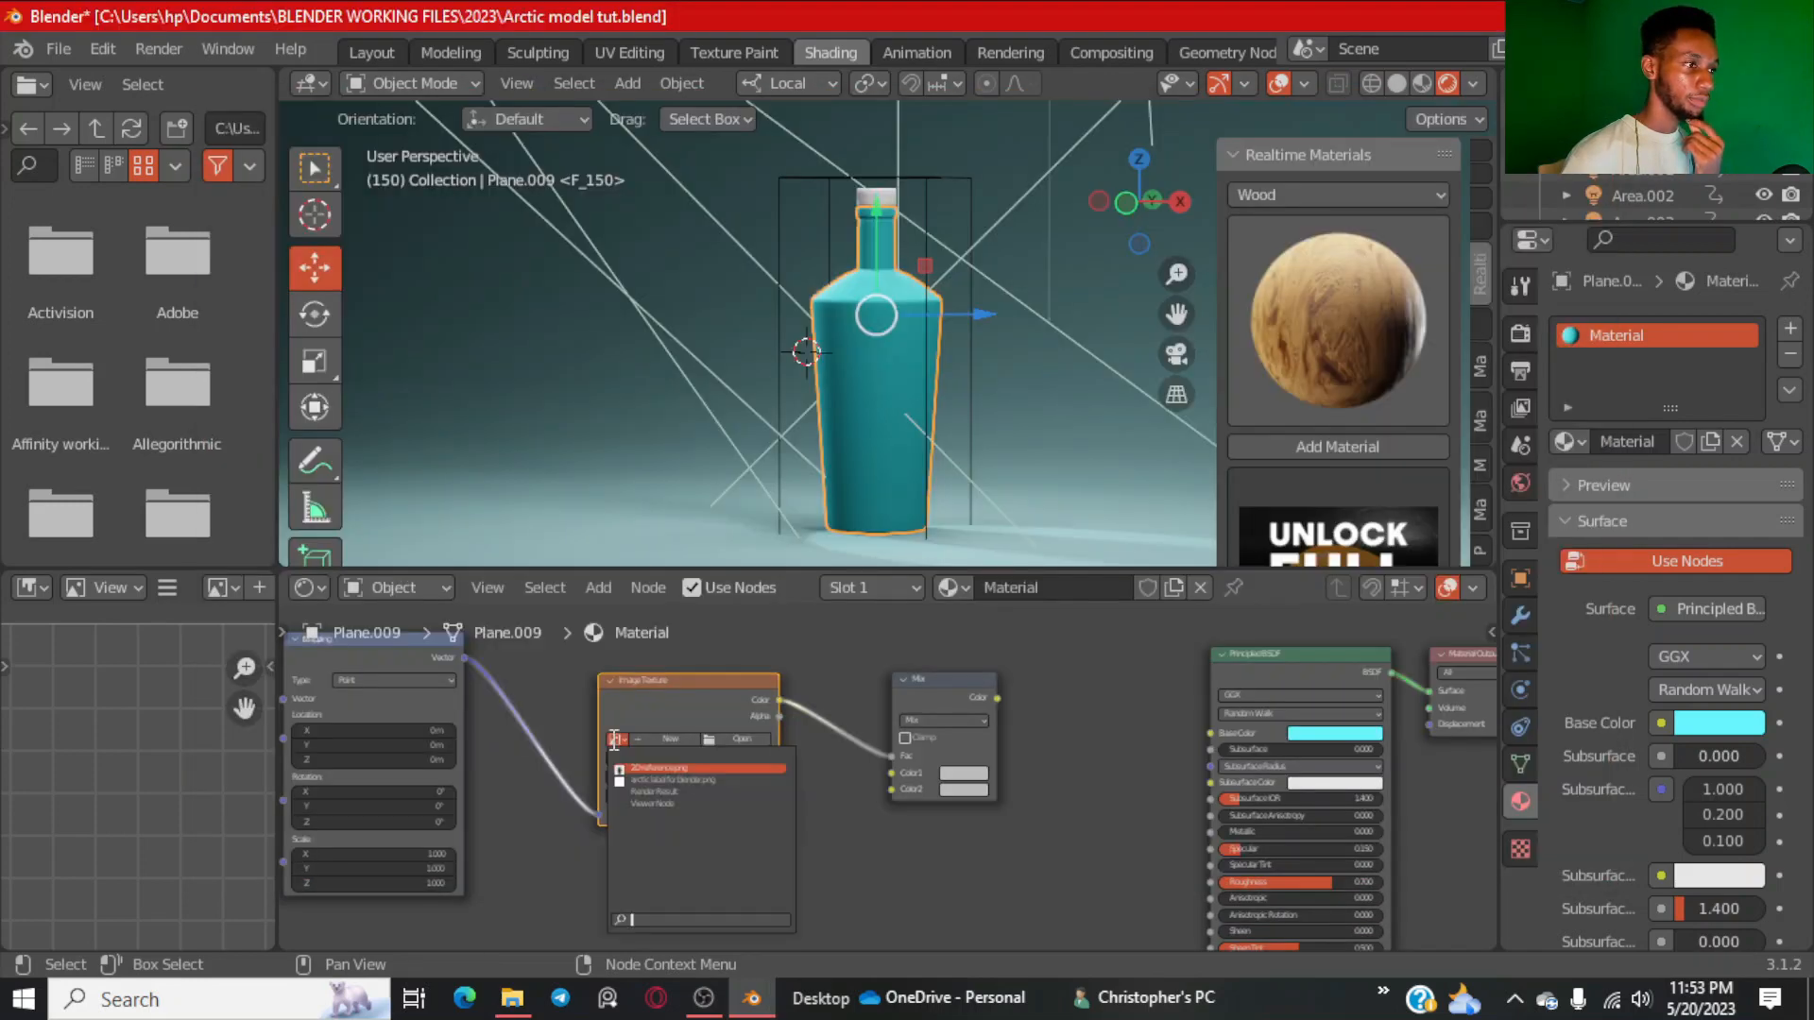
{"action": "scroll", "coordinate": [783, 839], "scroll_direction": "up", "scroll_amount": 4}
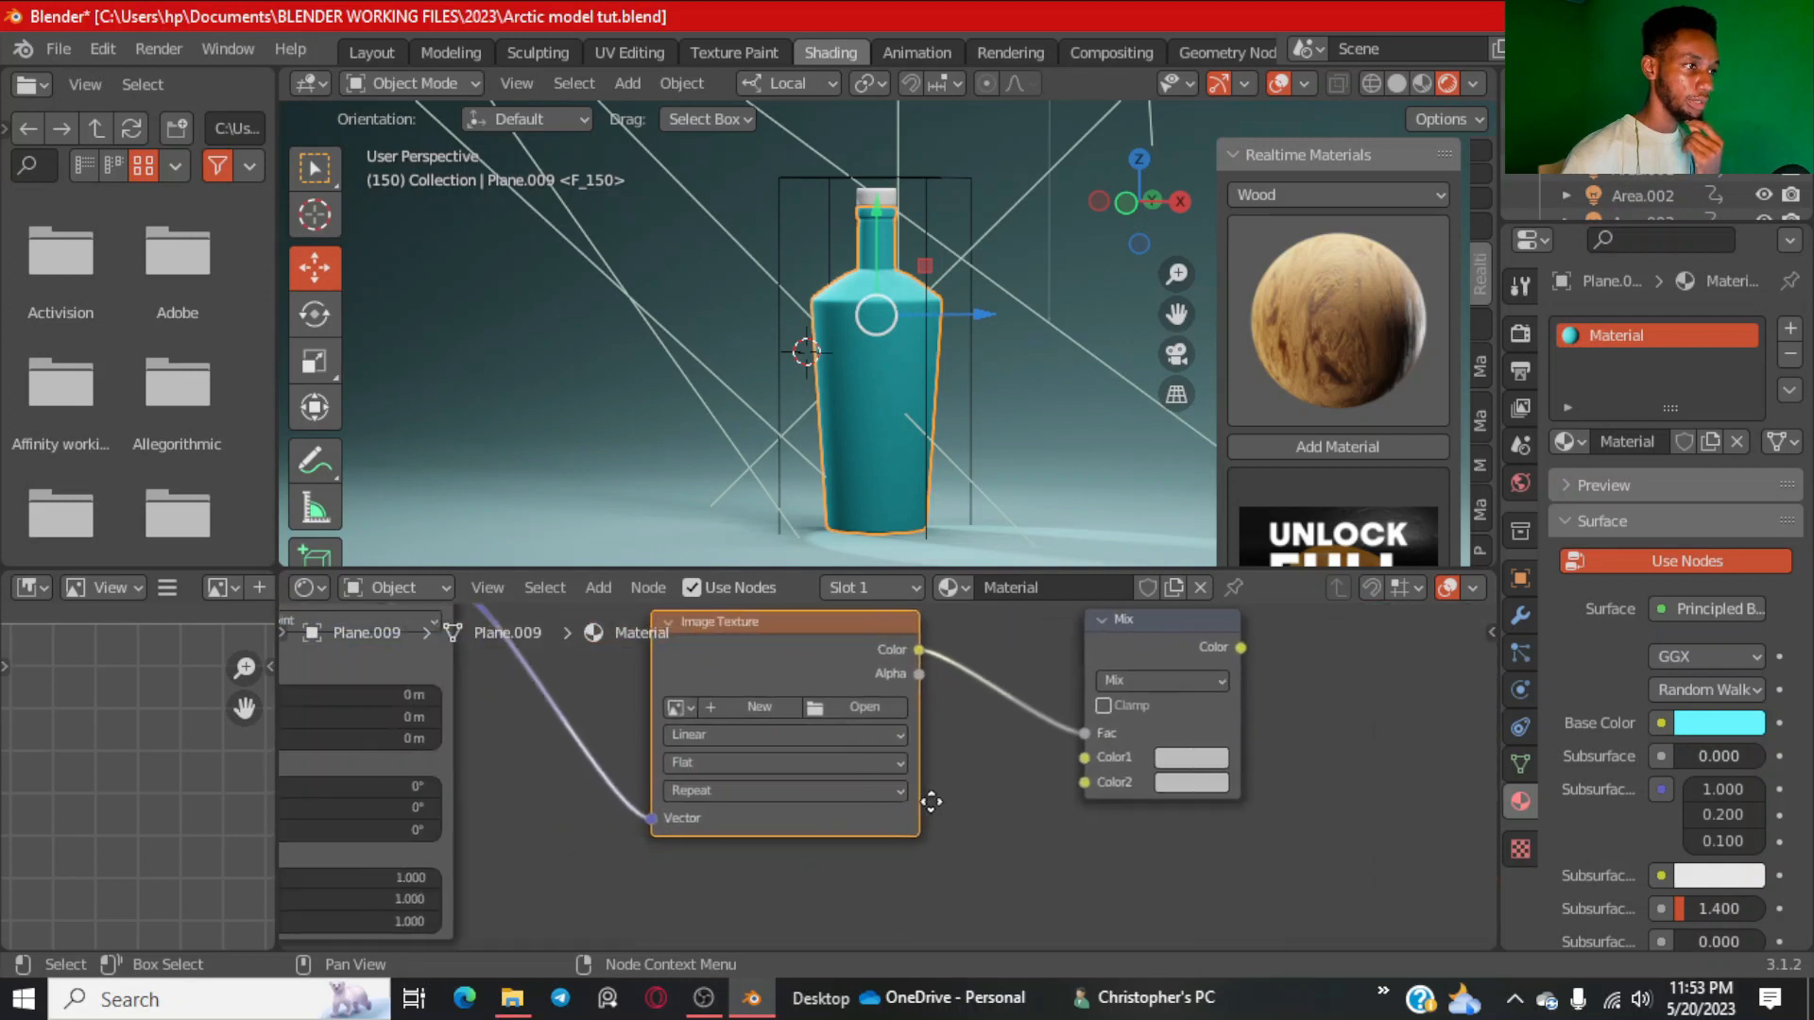
{"action": "left_click", "coordinate": [628, 687]}
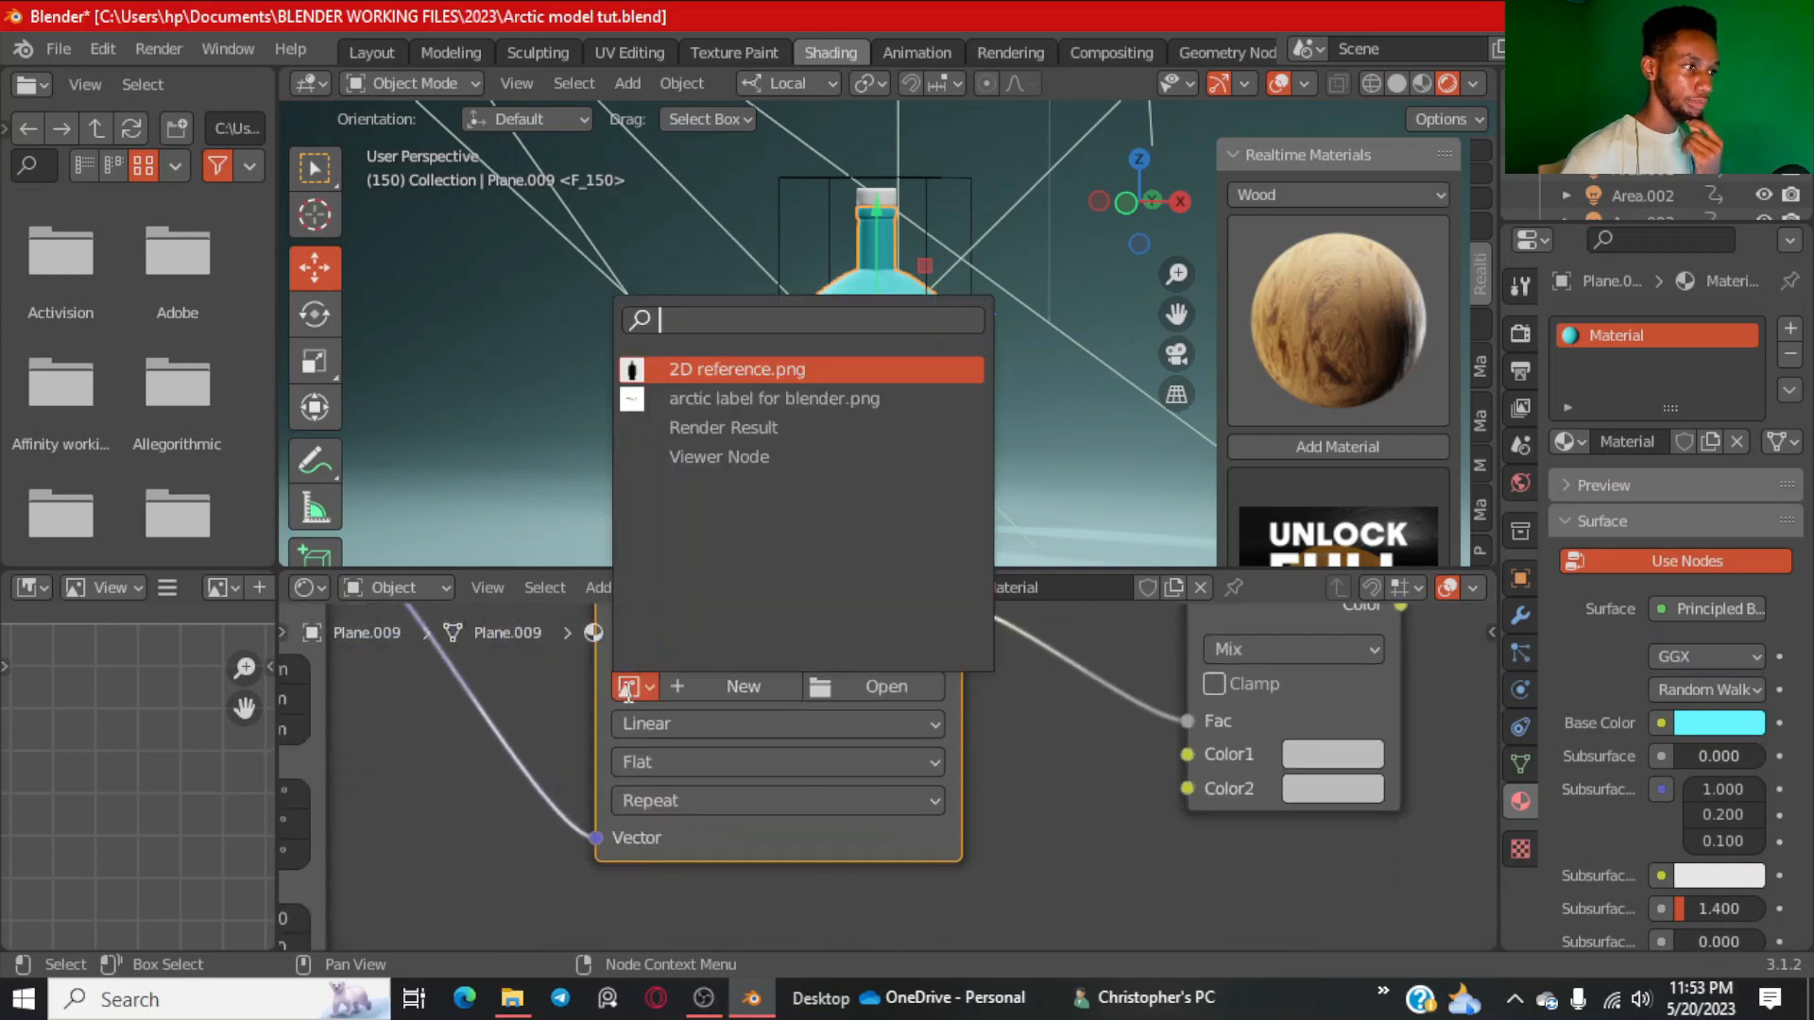
{"action": "left_click", "coordinate": [752, 402]}
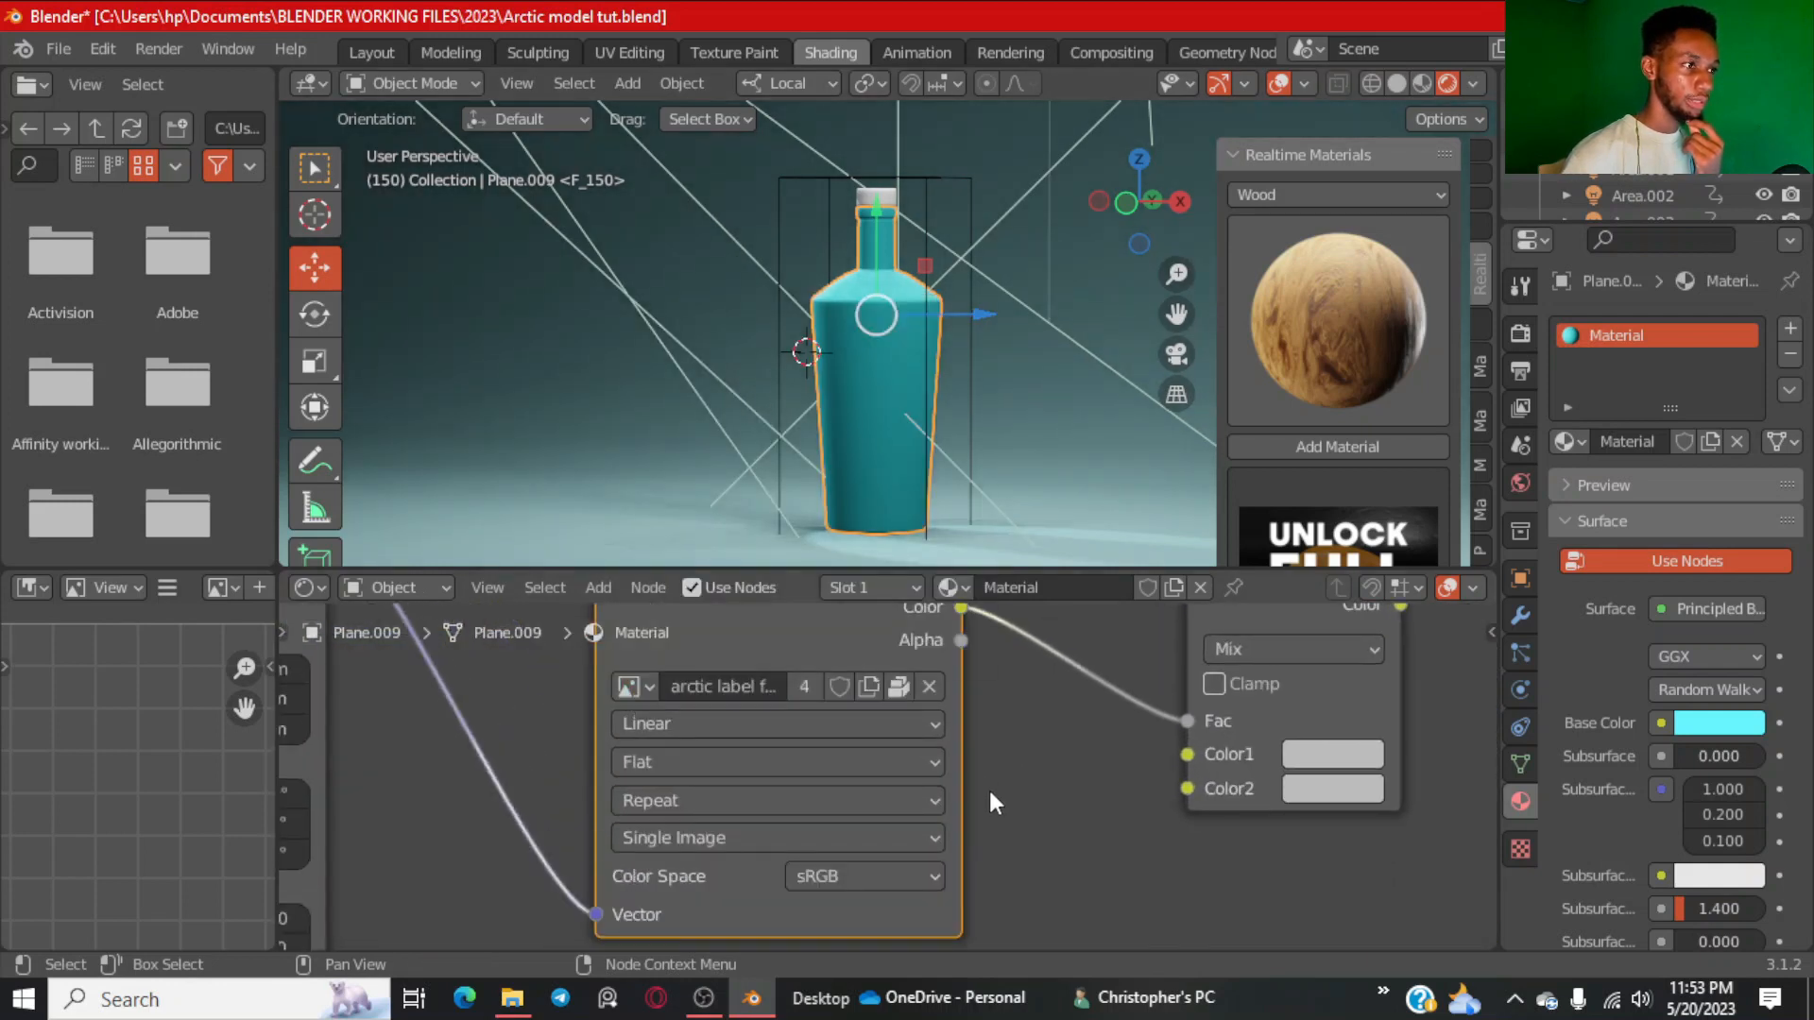
Copy the hex code of the Principled BSDF's Base Color.
{"action": "scroll", "coordinate": [989, 790], "scroll_direction": "down", "scroll_amount": 2}
{"action": "middle_click_drag", "start_coordinate": [990, 756], "coordinate": [886, 810]}
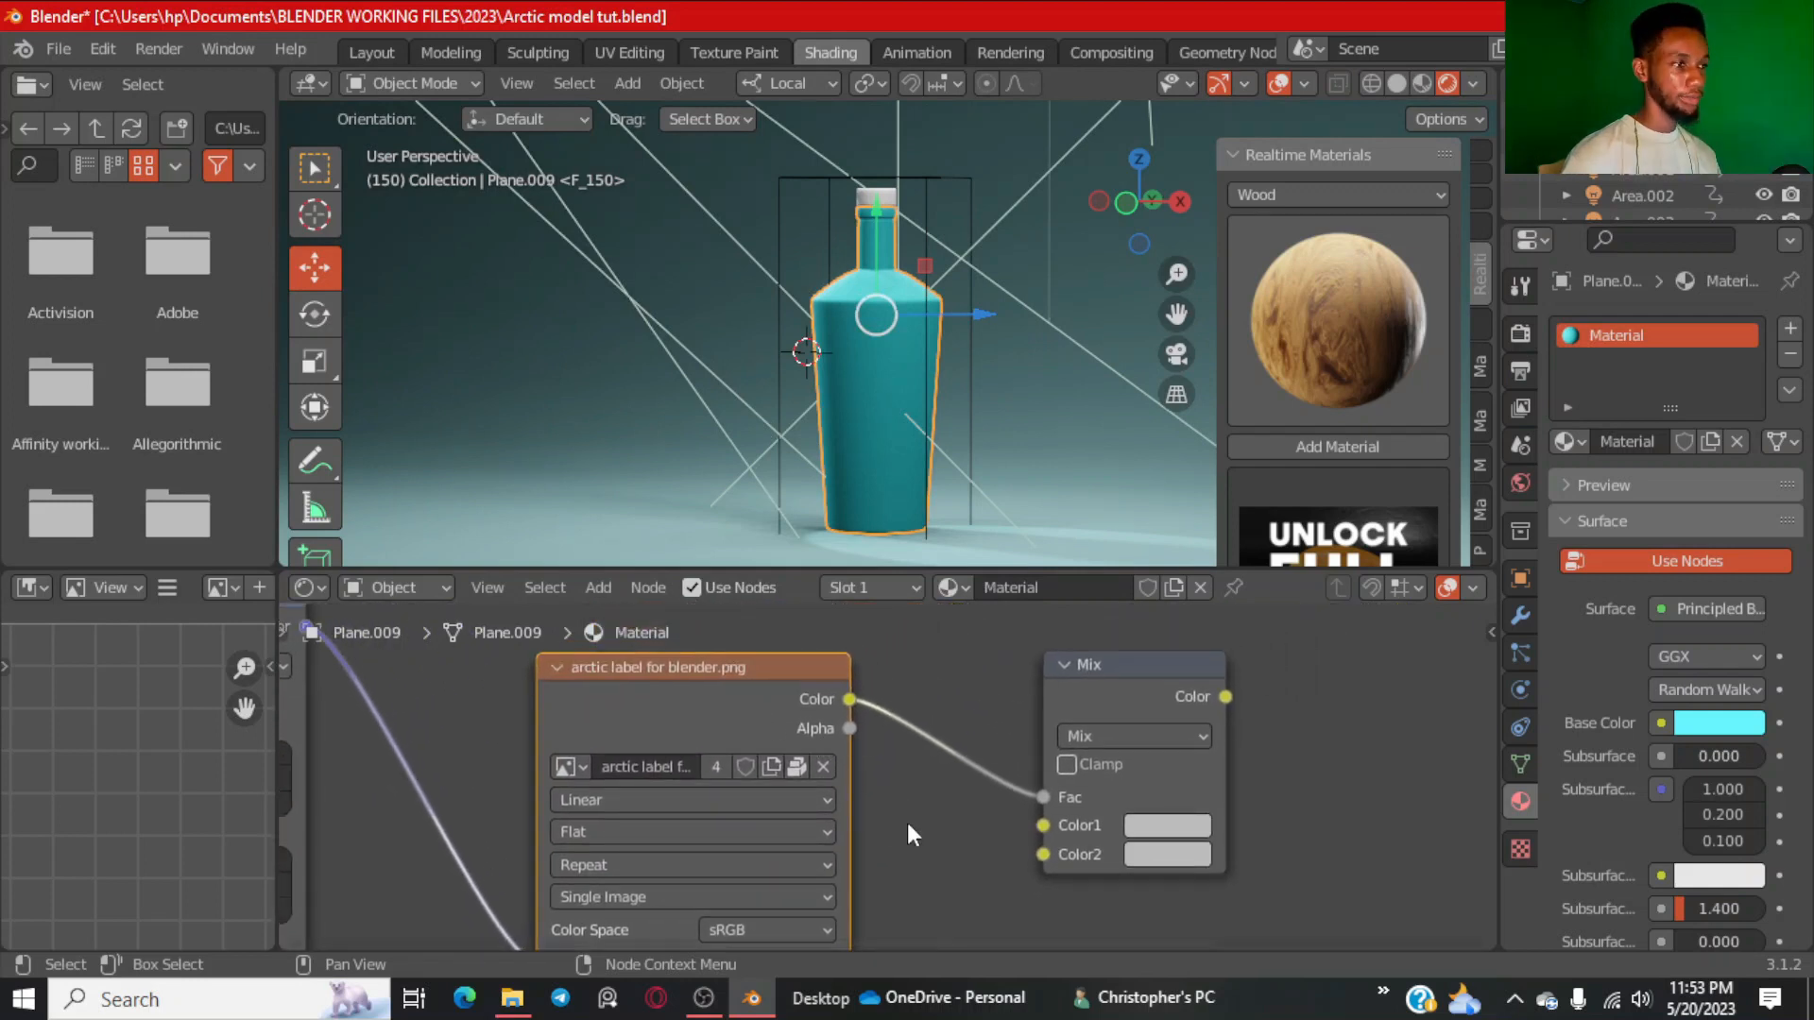
{"action": "scroll", "coordinate": [908, 824], "scroll_direction": "down", "scroll_amount": 2}
{"action": "scroll", "coordinate": [869, 771], "scroll_direction": "down", "scroll_amount": 2}
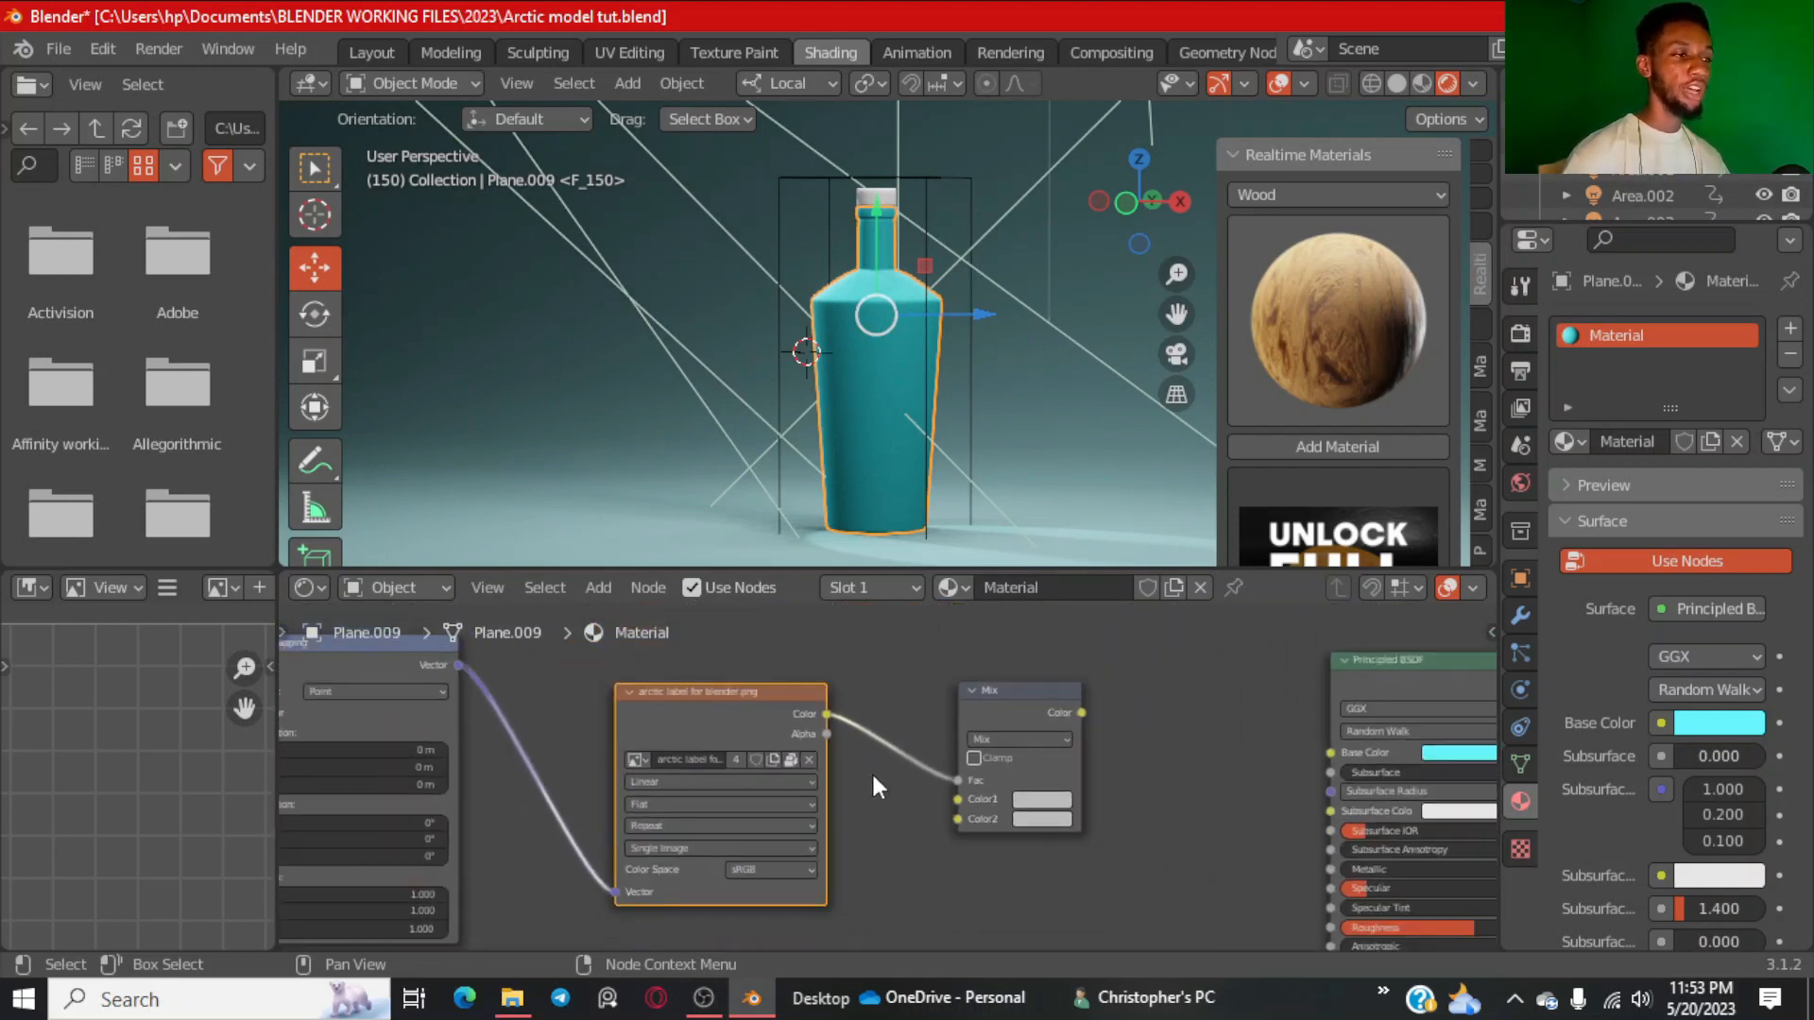
{"action": "middle_click_drag", "start_coordinate": [871, 774], "coordinate": [780, 784]}
{"action": "scroll", "coordinate": [822, 778], "scroll_direction": "up", "scroll_amount": 3}
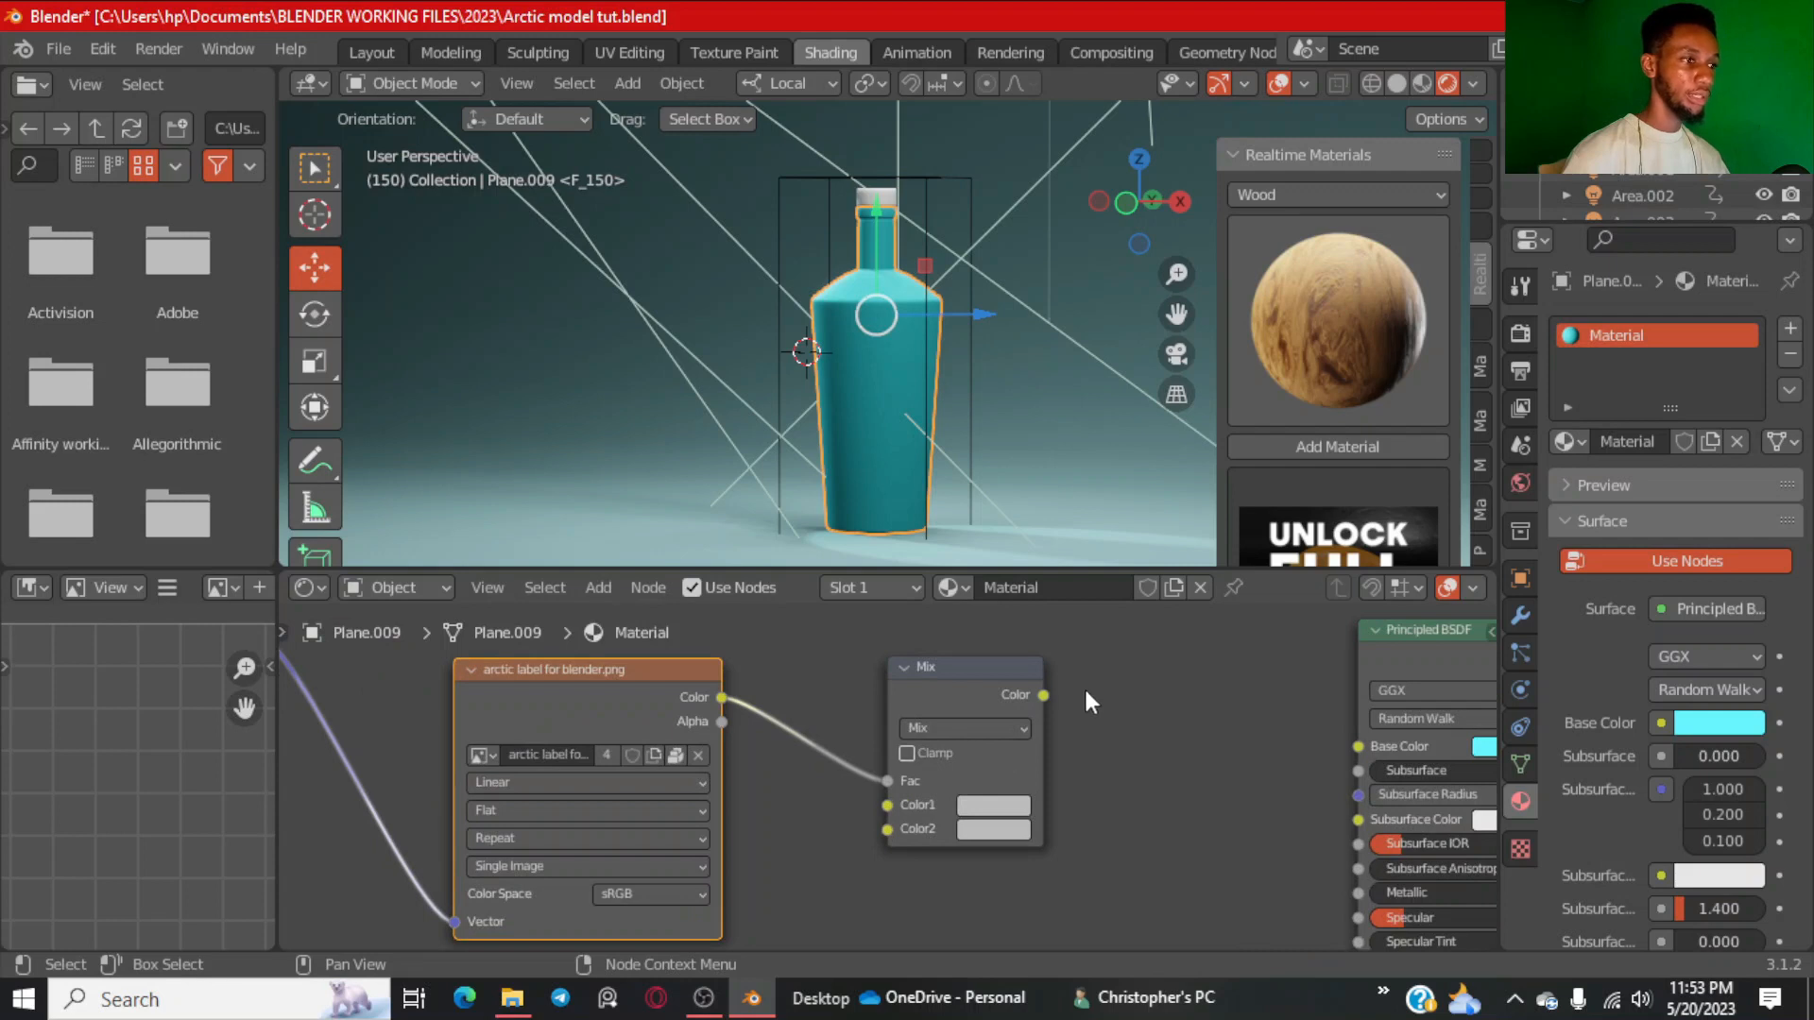
{"action": "middle_click_drag", "start_coordinate": [1247, 755], "coordinate": [1100, 786]}
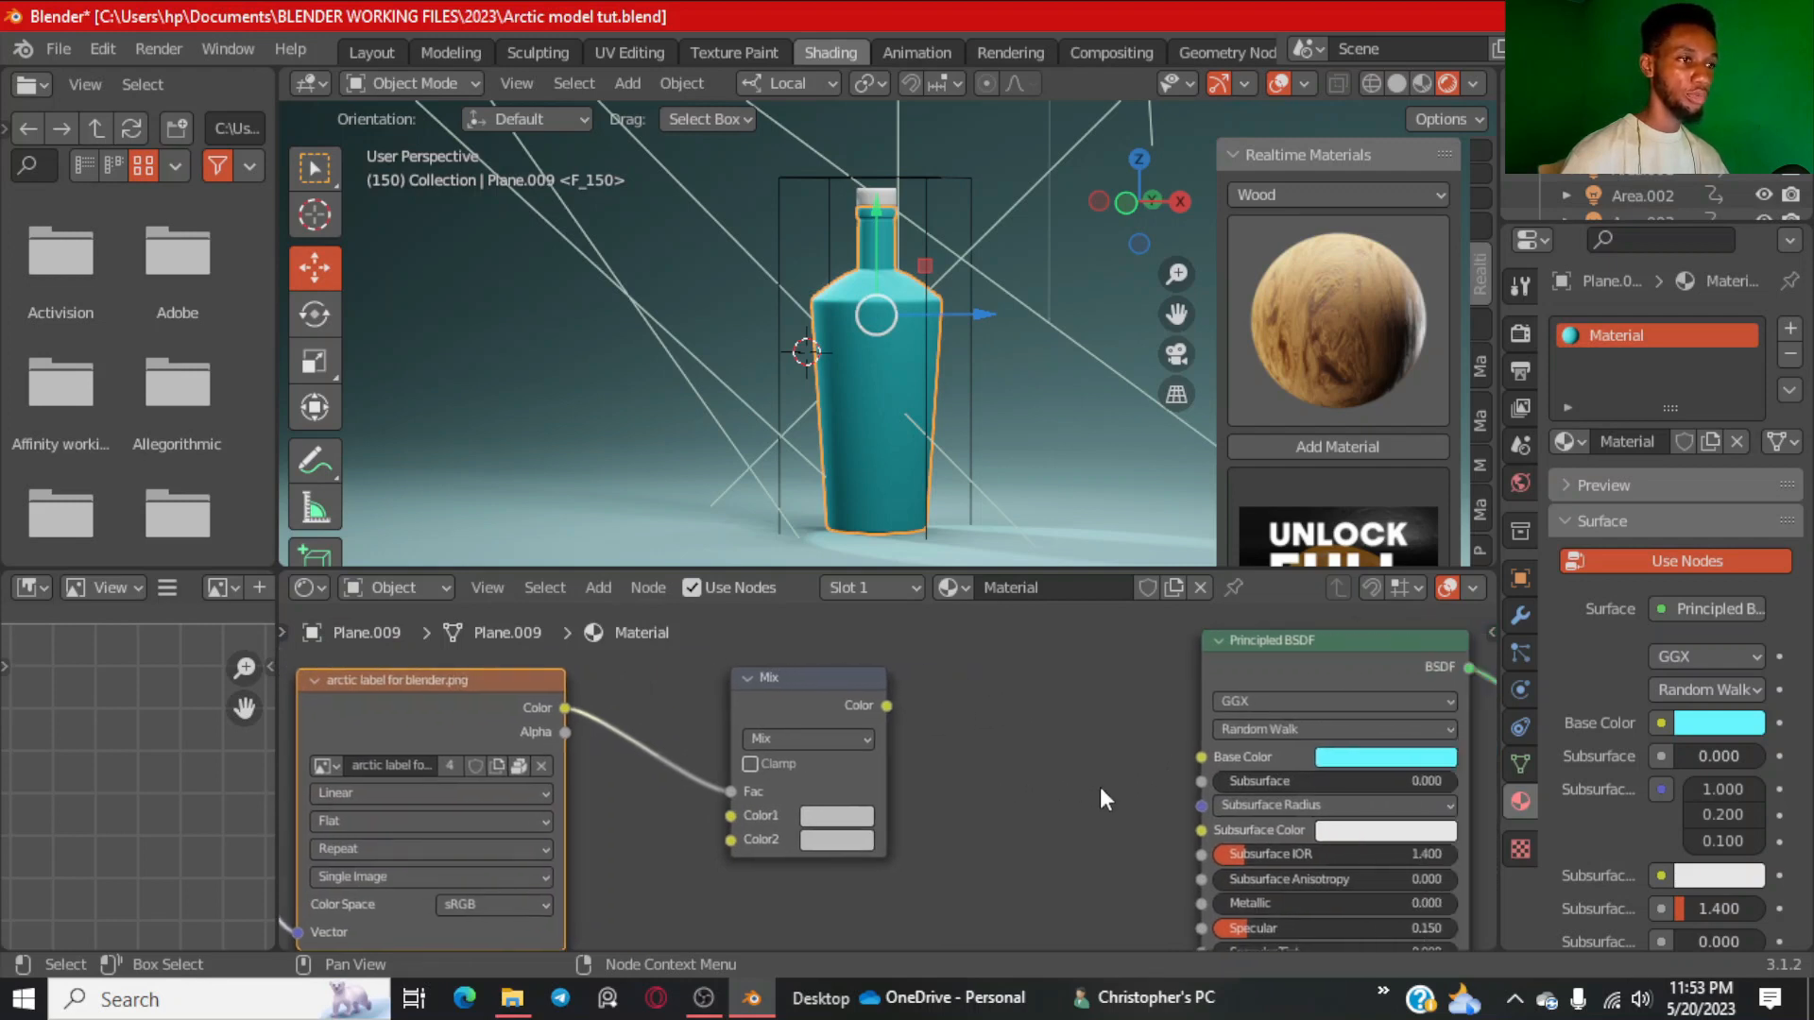
{"action": "left_click", "coordinate": [1340, 758]}
{"action": "left_click", "coordinate": [1478, 627]}
{"action": "left_click", "coordinate": [1434, 648]}
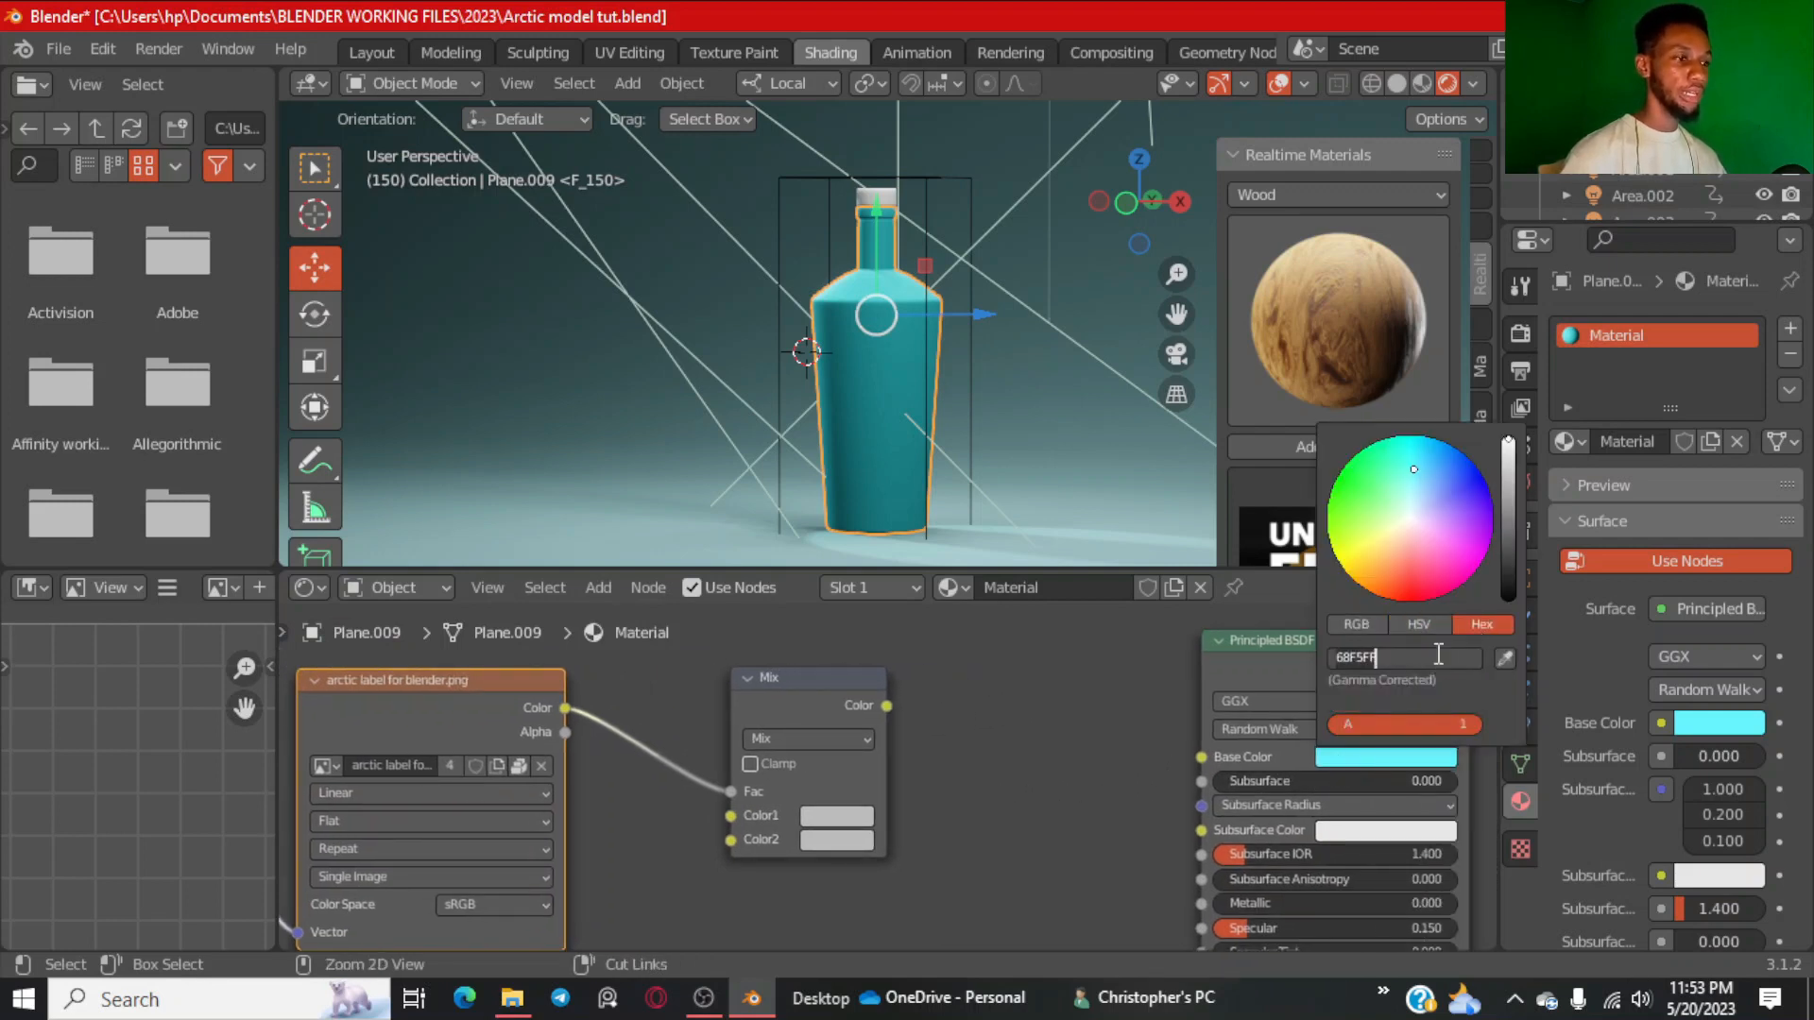
{"action": "left_click", "coordinate": [1169, 722]}
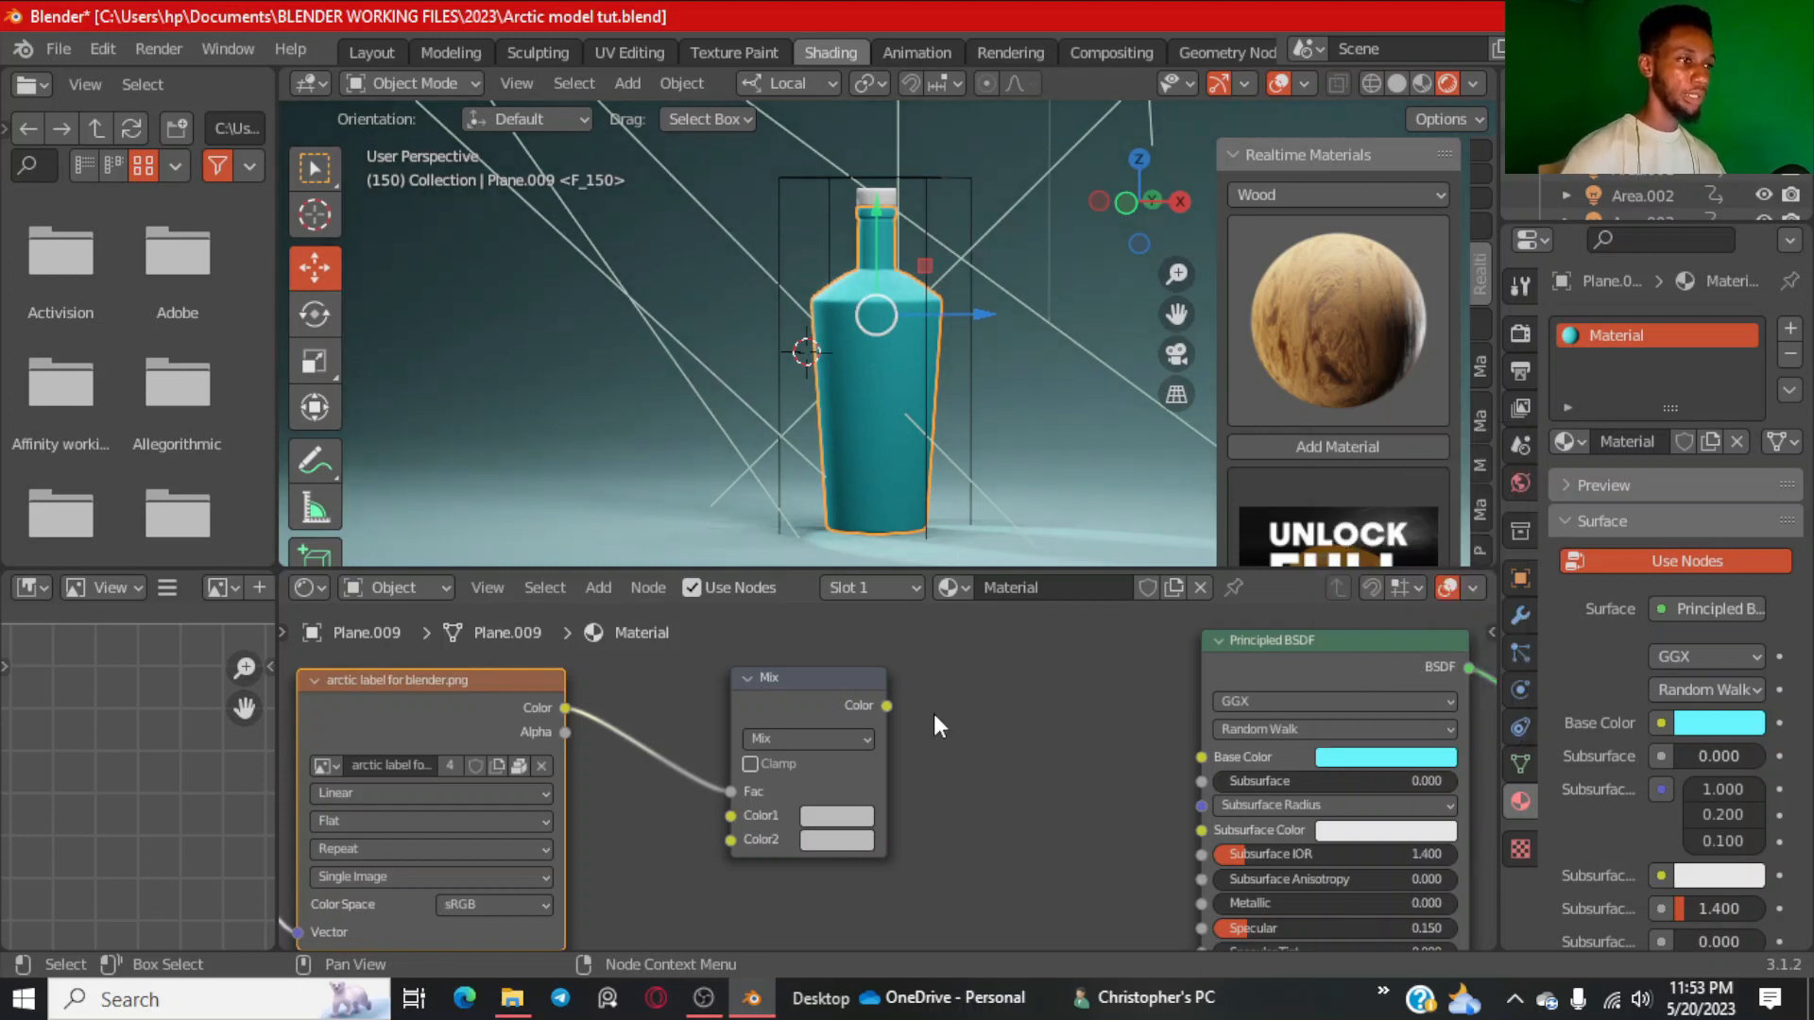
Link the Mix node's Color output to the Principled BSDF's Base Color input.
{"action": "left_click_drag", "start_coordinate": [884, 707], "coordinate": [1042, 666]}
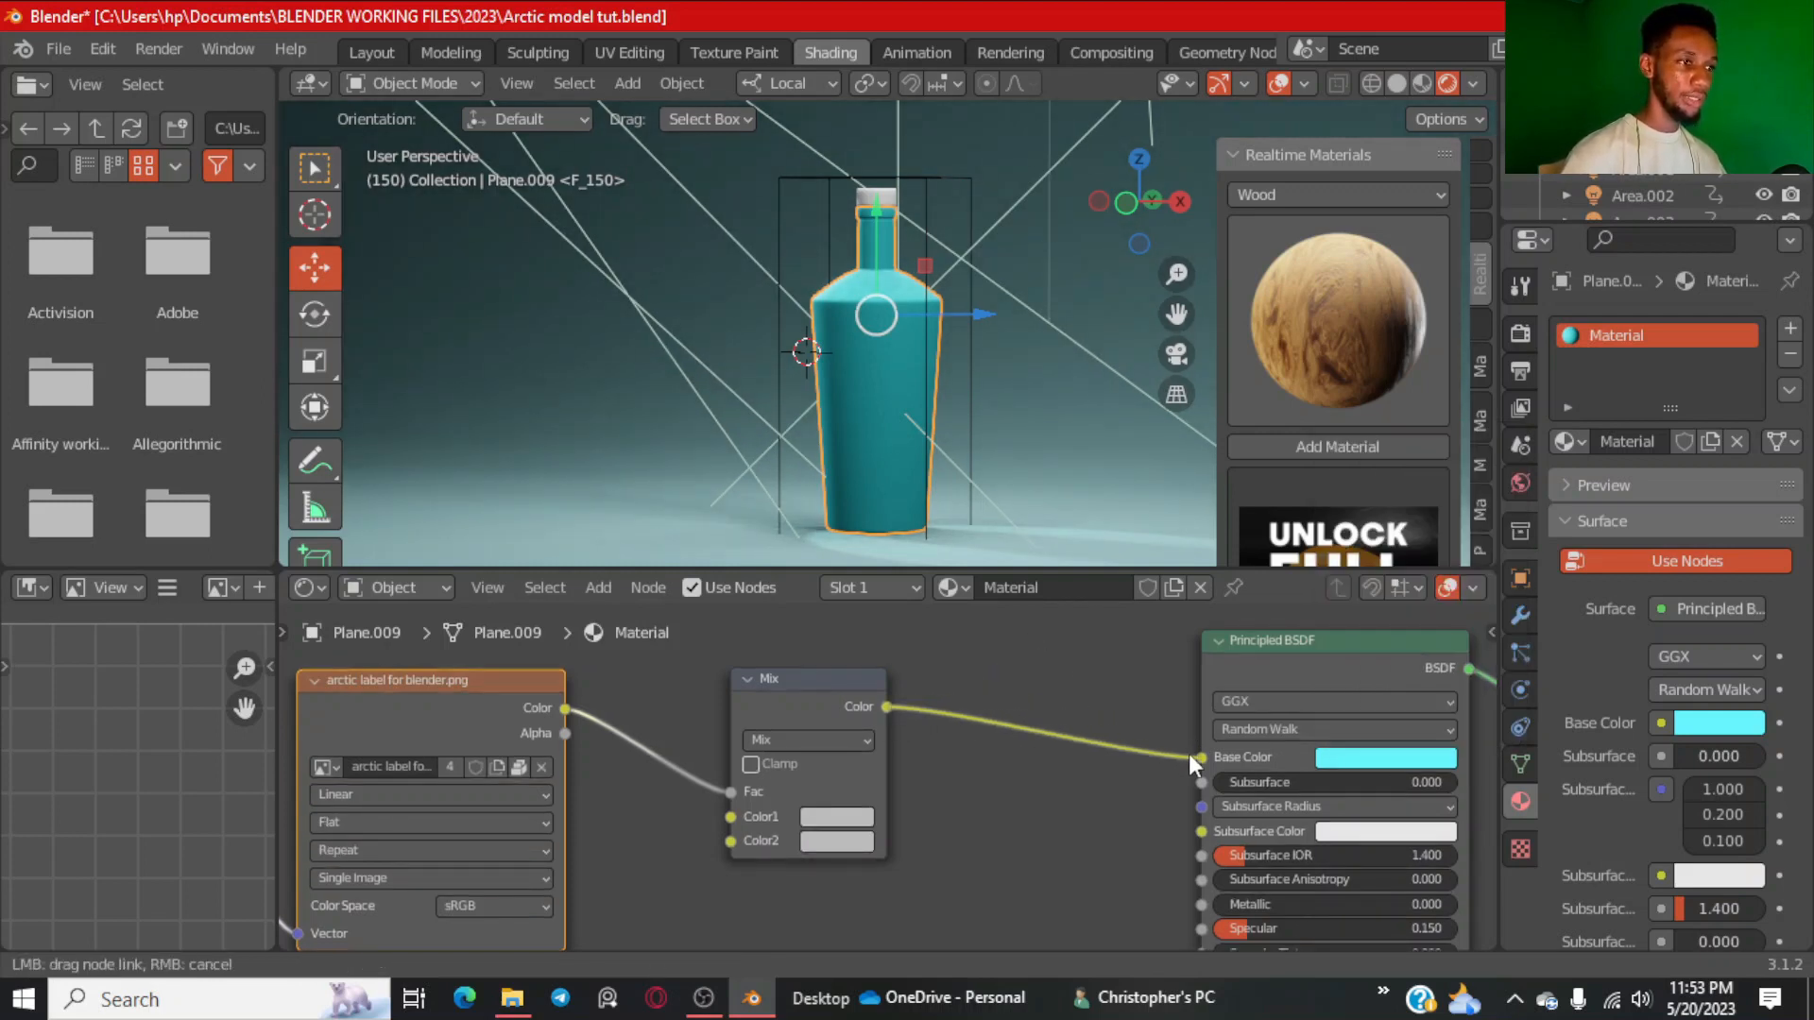
{"action": "left_click_drag", "start_coordinate": [1188, 754], "coordinate": [1190, 757]}
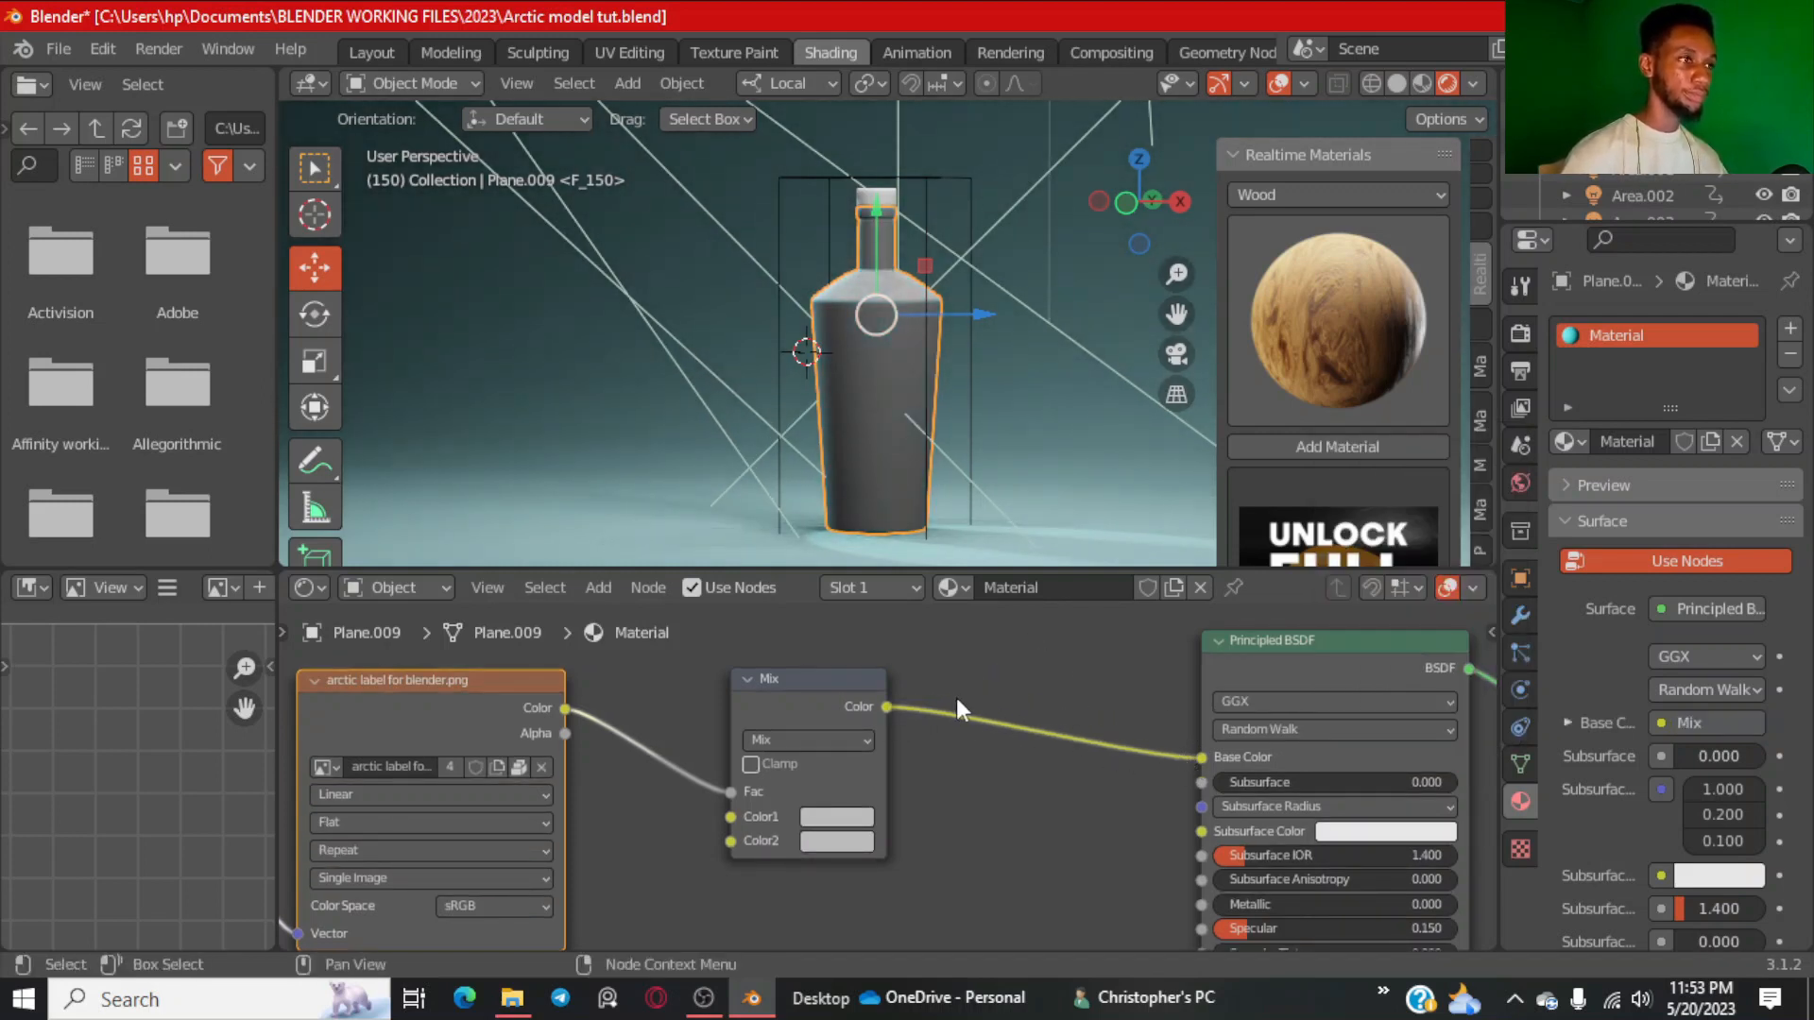
{"action": "scroll", "coordinate": [871, 428], "scroll_direction": "up", "scroll_amount": 3}
{"action": "middle_click_drag", "start_coordinate": [871, 428], "coordinate": [972, 395]}
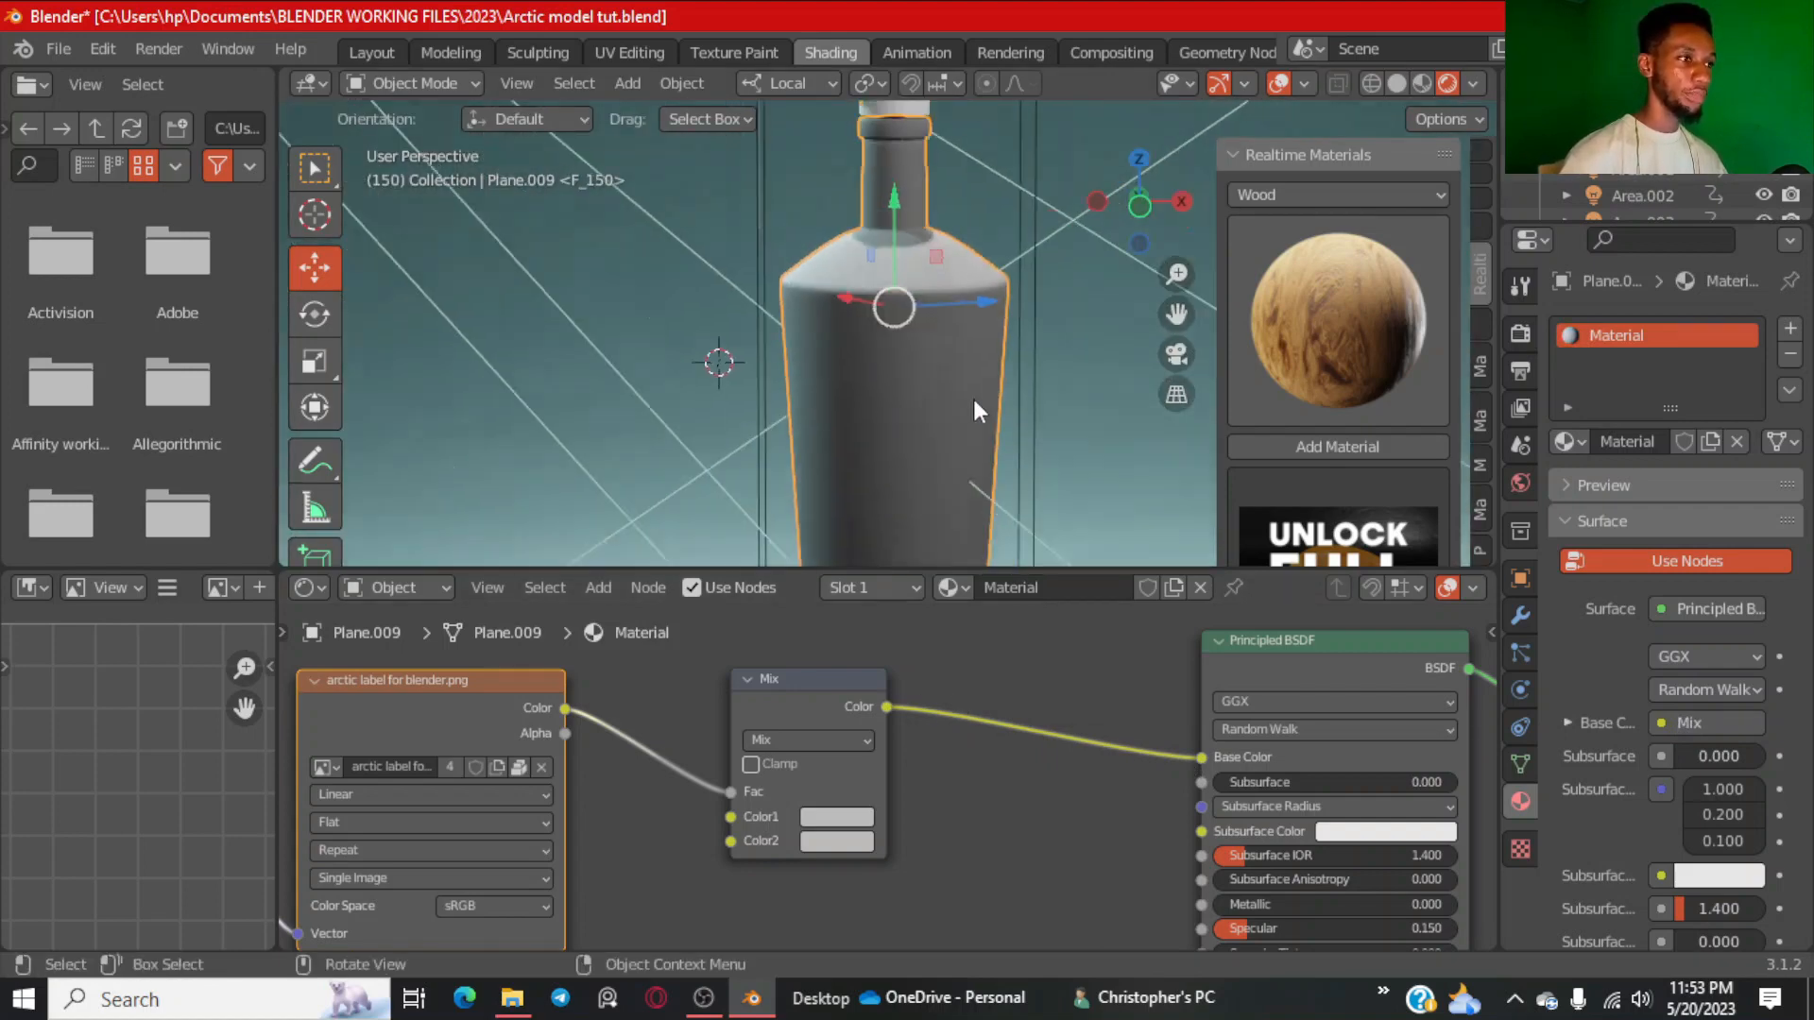
Examine the bottle and the Texture Coordinate and Mapping nodes that feed the label texture.
{"action": "scroll", "coordinate": [911, 423], "scroll_direction": "down", "scroll_amount": 6}
{"action": "scroll", "coordinate": [752, 777], "scroll_direction": "down", "scroll_amount": 3}
{"action": "middle_click_drag", "start_coordinate": [629, 900], "coordinate": [1286, 839]}
{"action": "scroll", "coordinate": [763, 786], "scroll_direction": "down", "scroll_amount": 1}
{"action": "middle_click_drag", "start_coordinate": [594, 808], "coordinate": [717, 875]}
{"action": "scroll", "coordinate": [755, 797], "scroll_direction": "up", "scroll_amount": 3}
{"action": "middle_click_drag", "start_coordinate": [741, 730], "coordinate": [683, 776]}
{"action": "scroll", "coordinate": [683, 775], "scroll_direction": "up", "scroll_amount": 4}
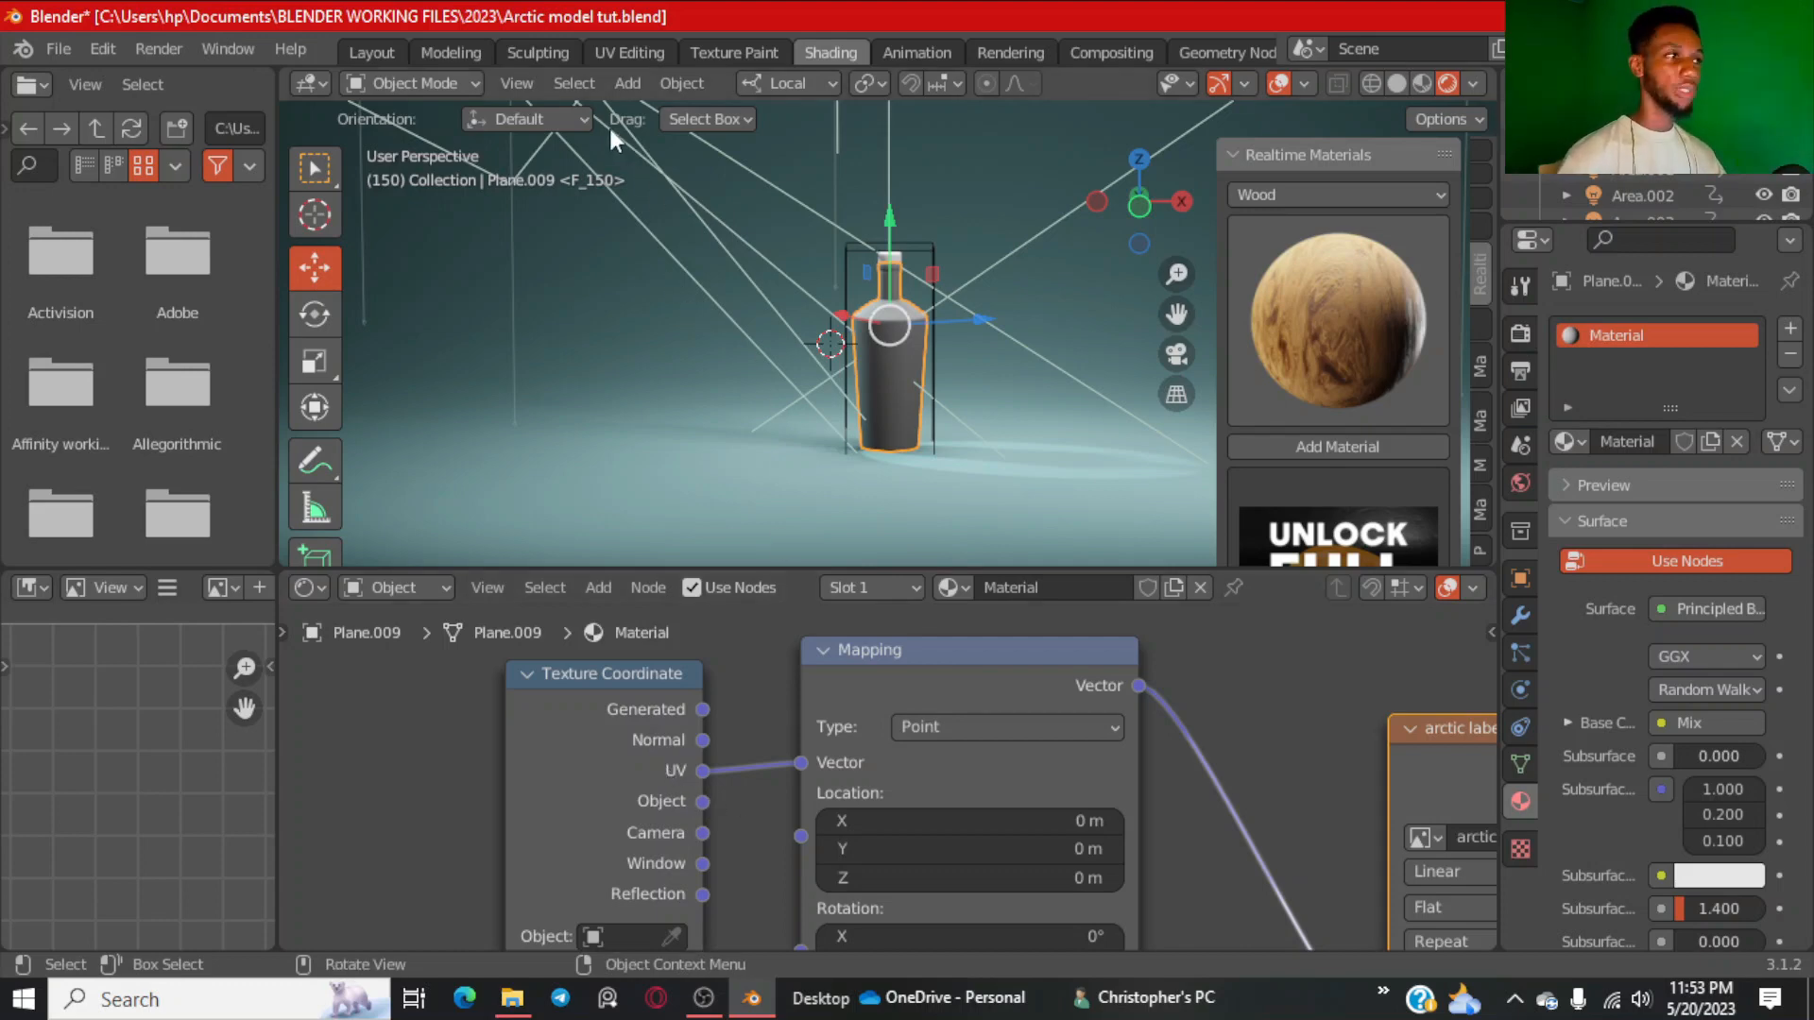
Switch to the UV Editing workspace and deselect the whole bottle mesh.
{"action": "left_click", "coordinate": [622, 51]}
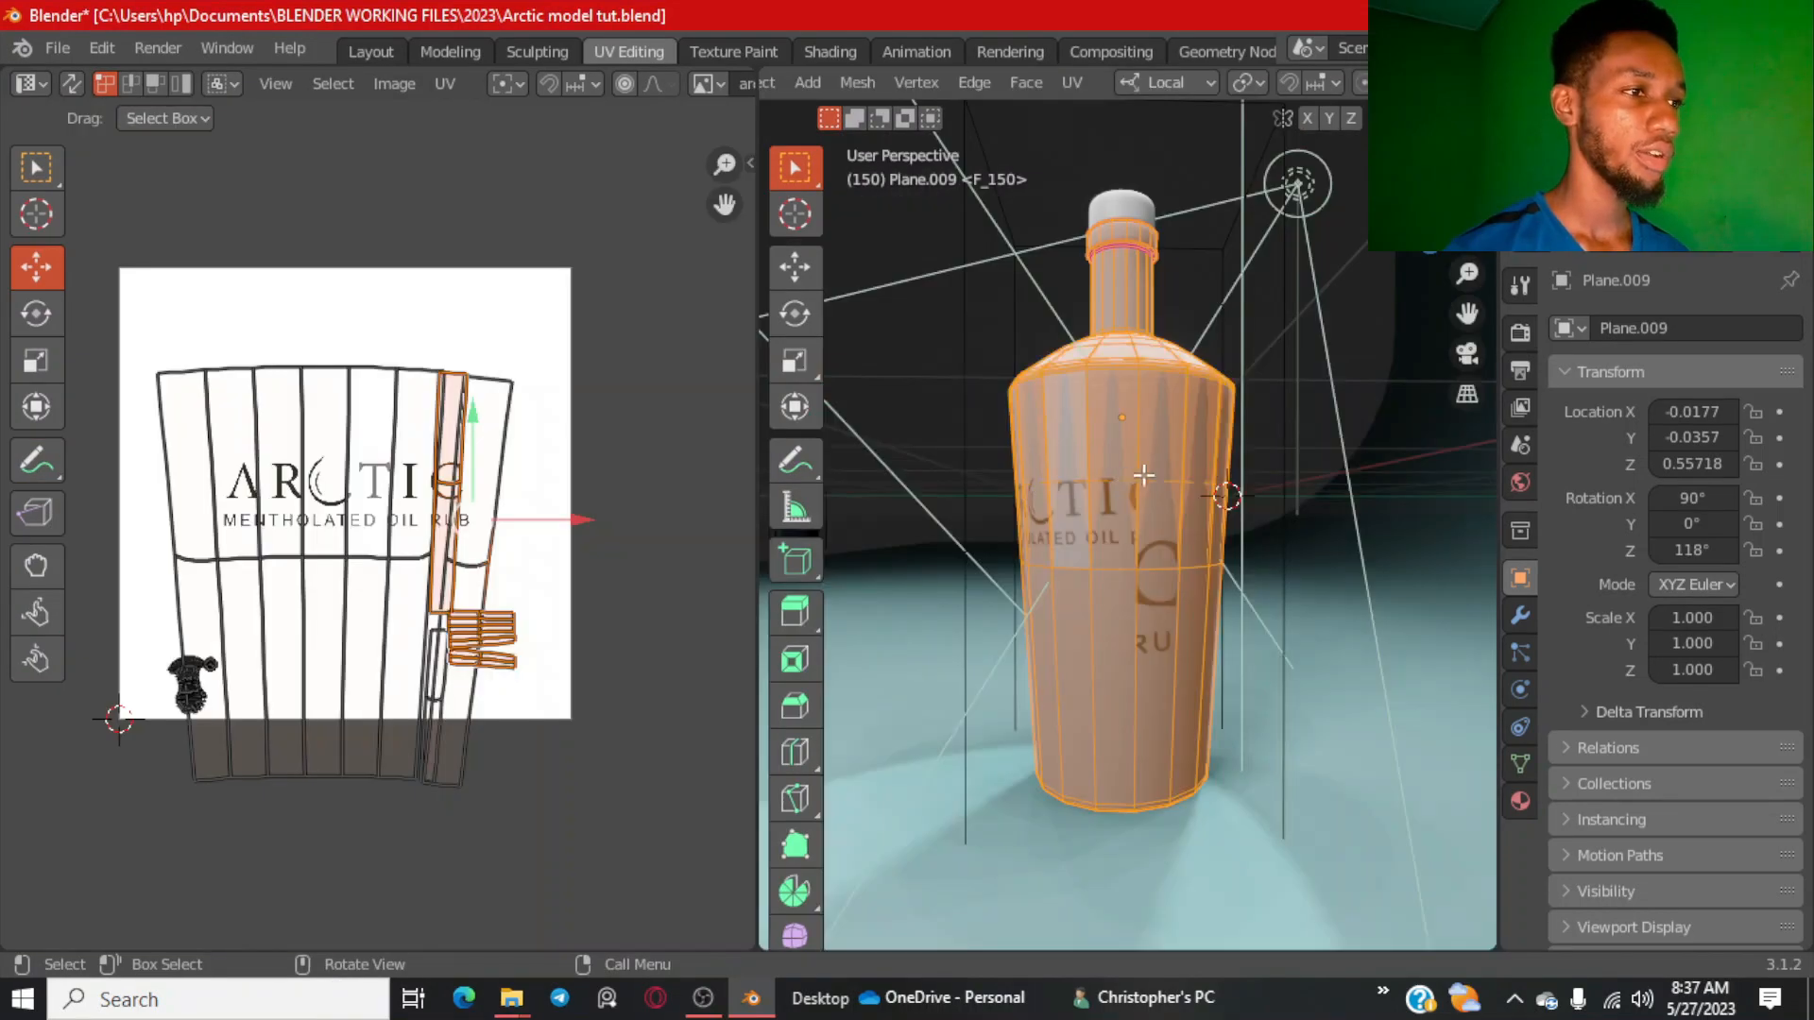
{"action": "scroll", "coordinate": [1143, 475], "scroll_direction": "up", "scroll_amount": 5}
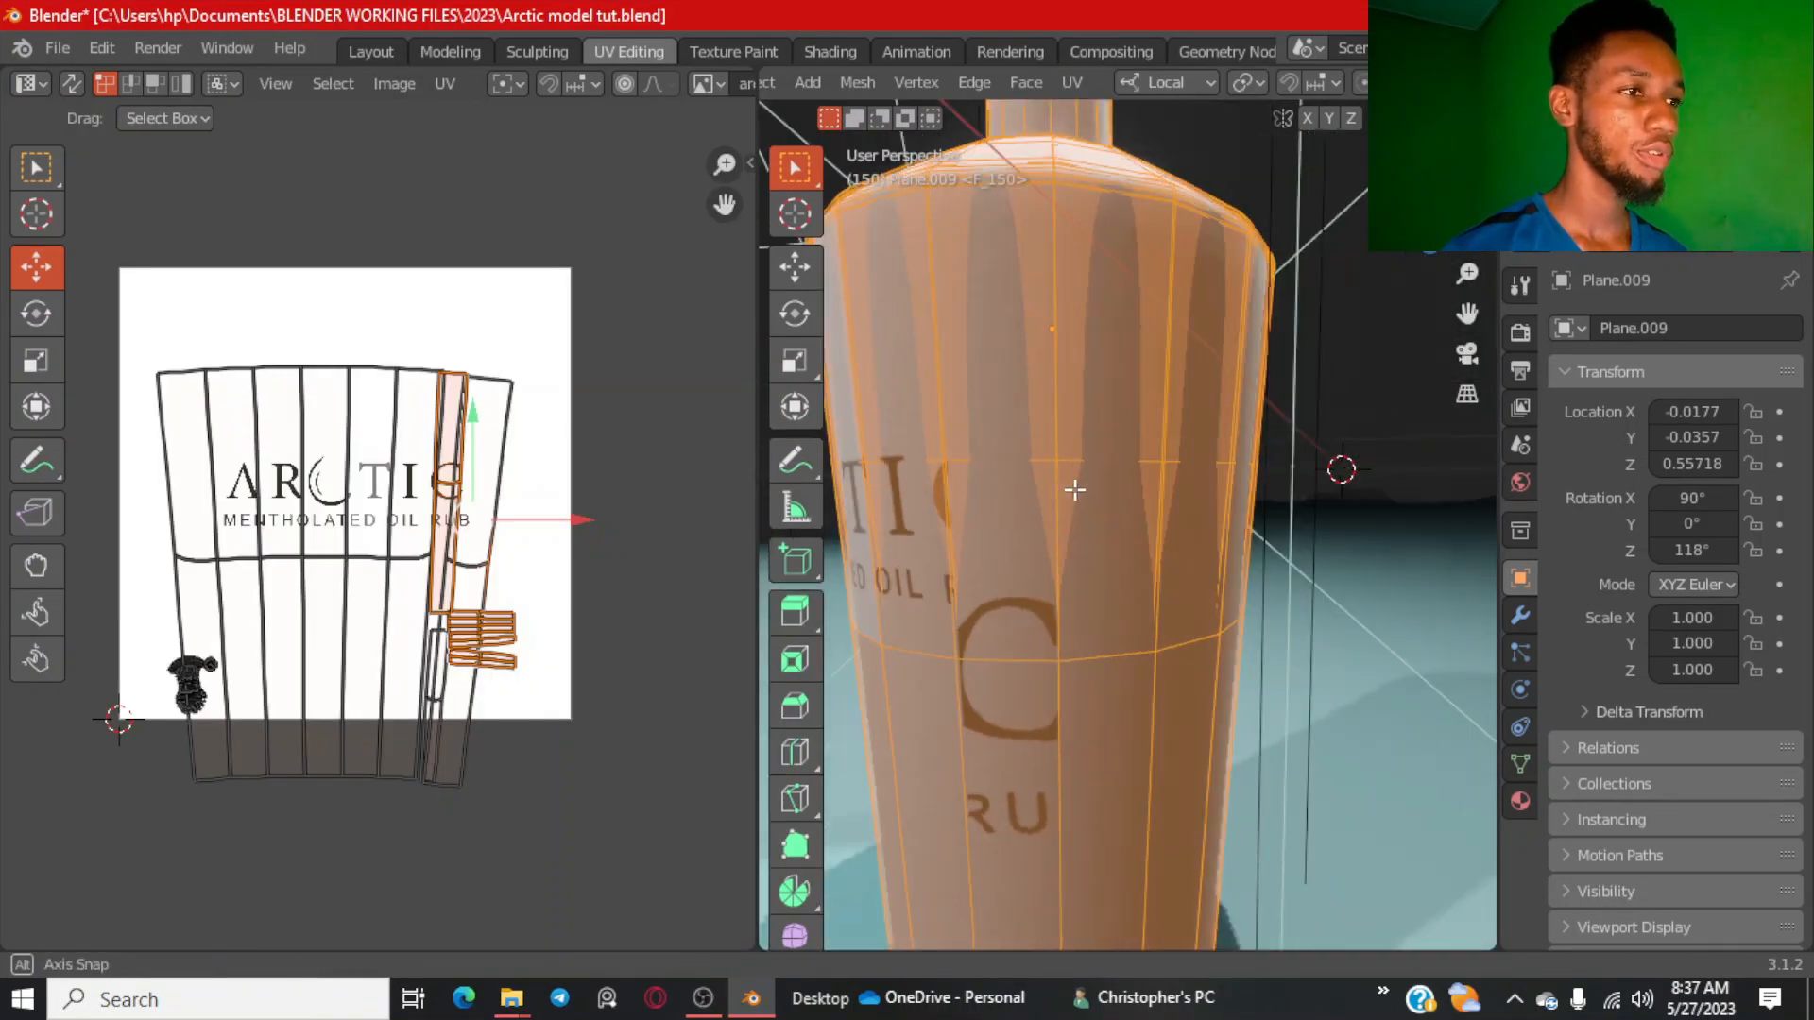
{"action": "middle_click_drag", "start_coordinate": [1070, 475], "coordinate": [1063, 546], "text": "shift"}
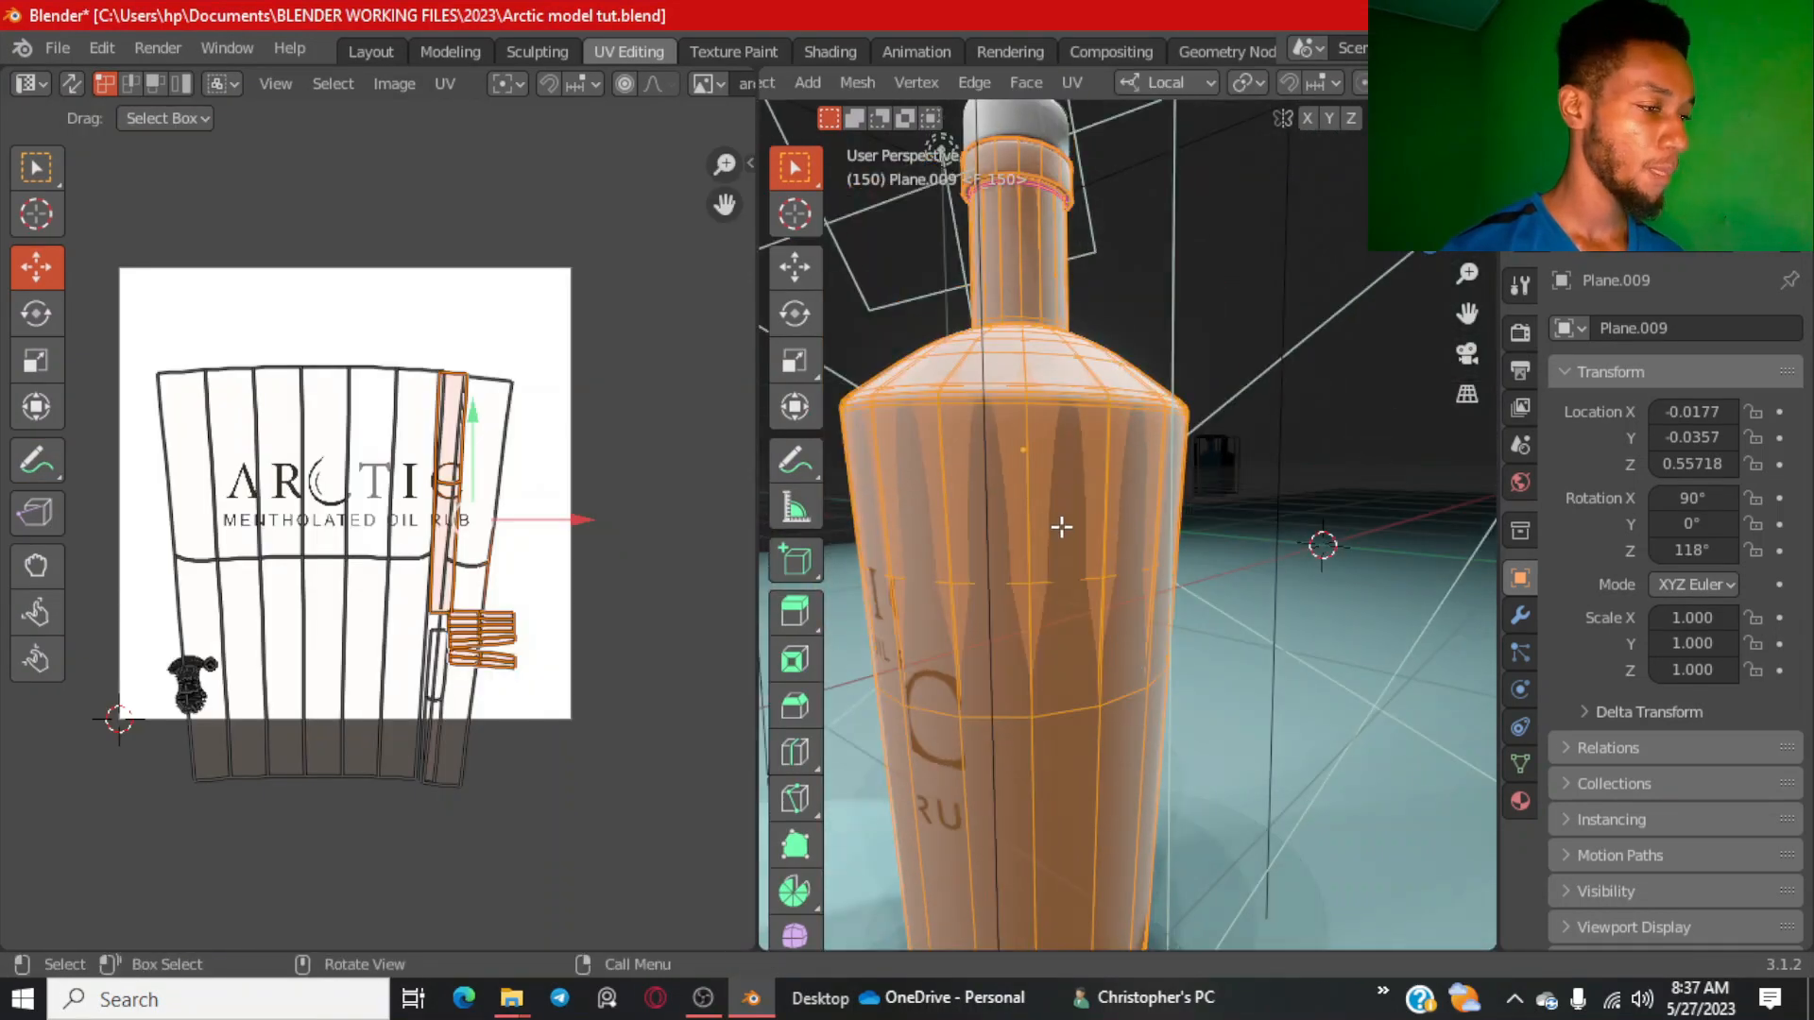
{"action": "key", "text": "alt+a"}
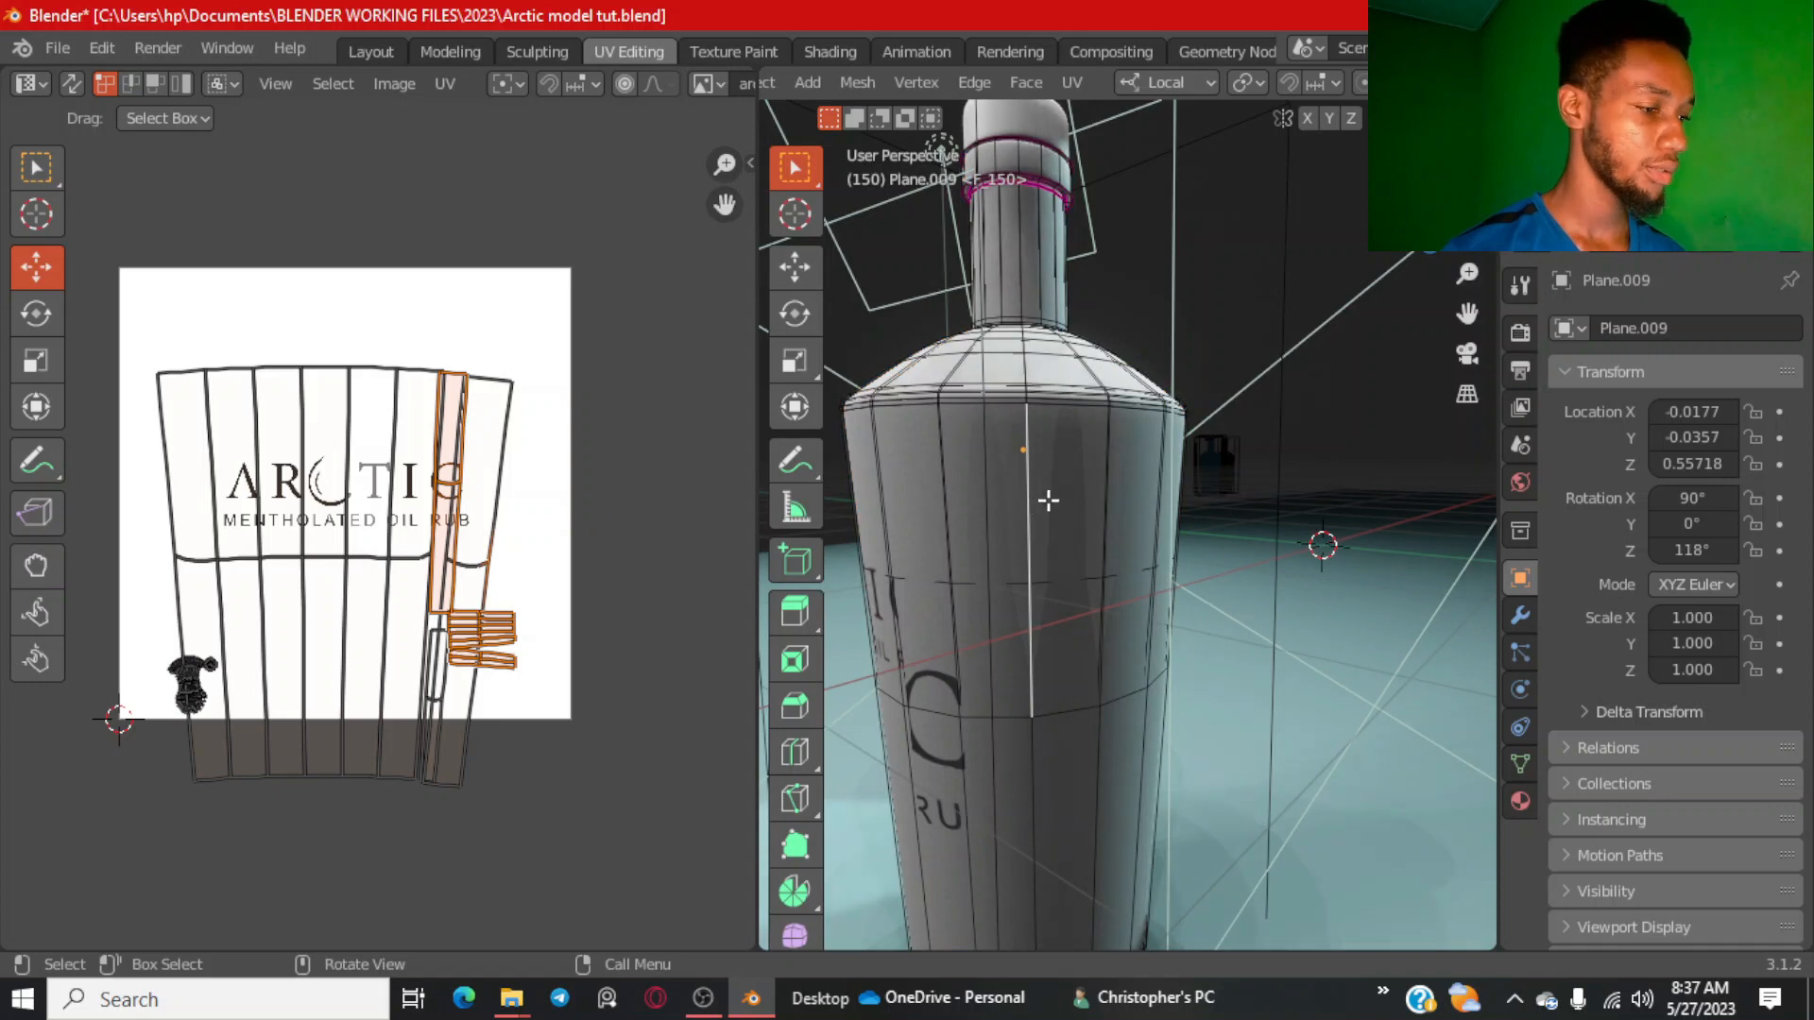
Select the vertical line of edges running the full height of the bottle body and mark it as a seam.
{"action": "scroll", "coordinate": [1068, 510], "scroll_direction": "down", "scroll_amount": 7}
{"action": "scroll", "coordinate": [1124, 580], "scroll_direction": "up", "scroll_amount": 2}
{"action": "scroll", "coordinate": [1112, 612], "scroll_direction": "up", "scroll_amount": 4}
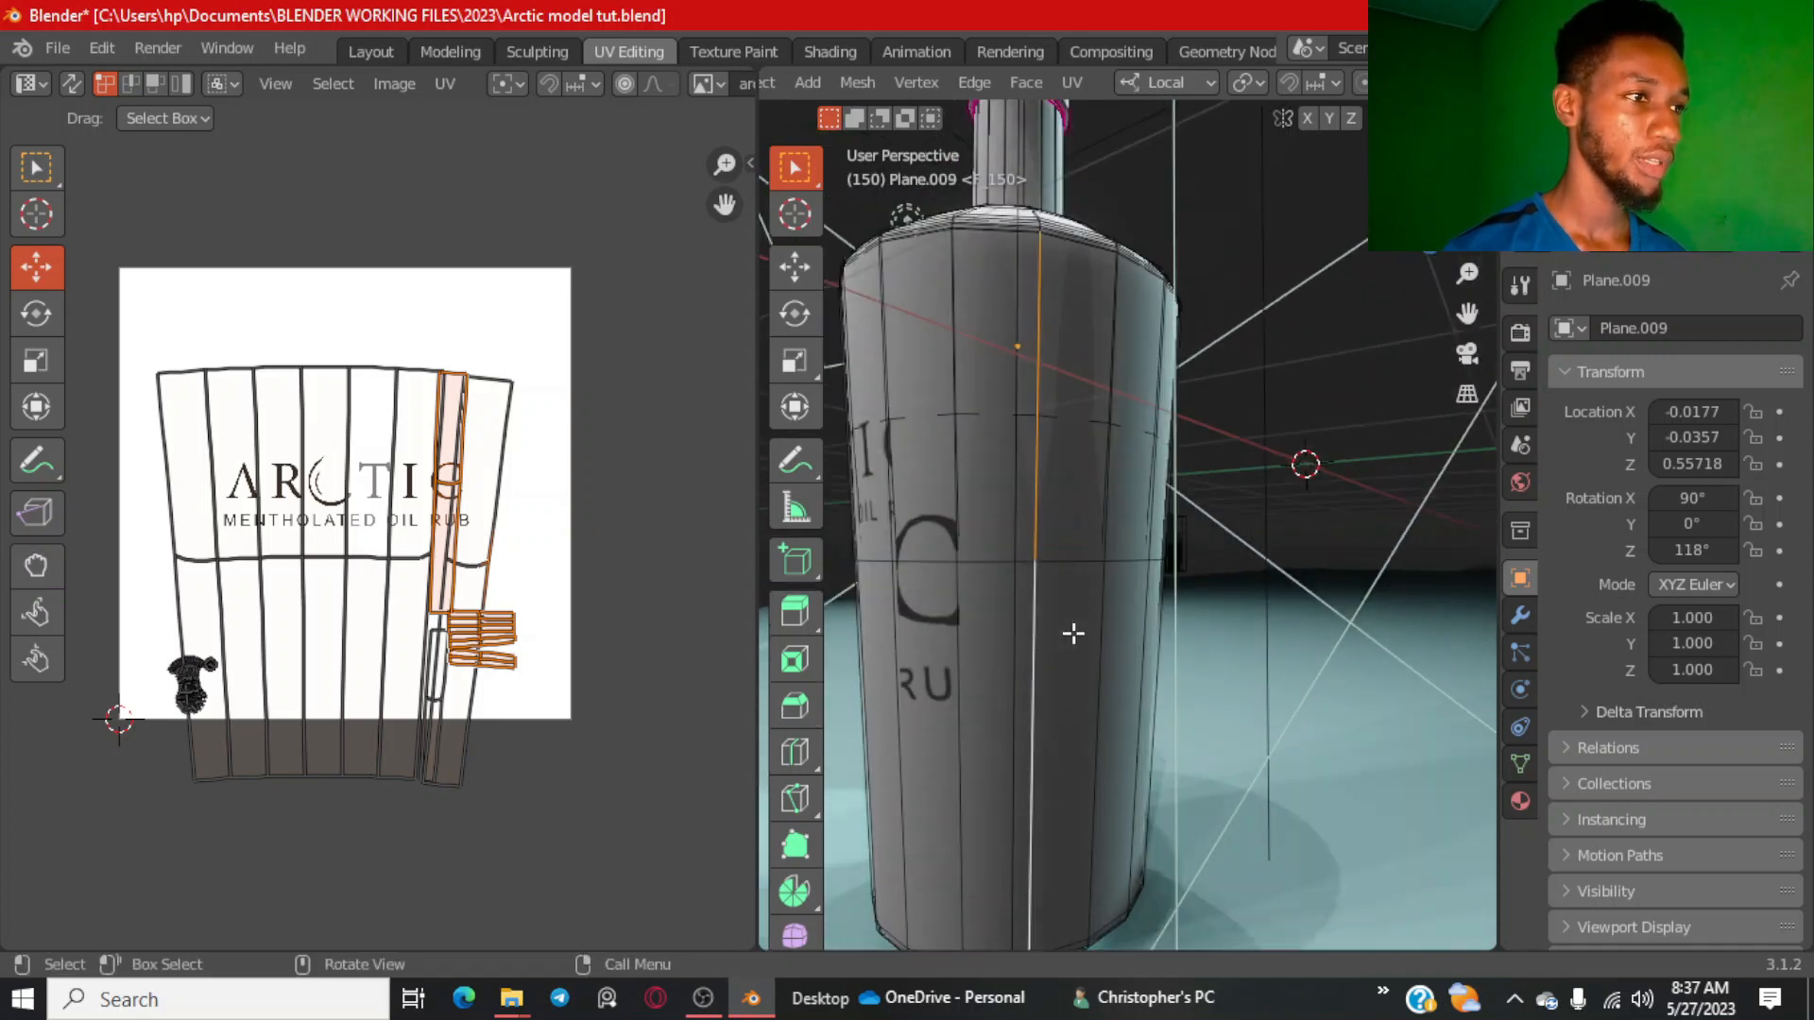
{"action": "mouse_move", "coordinate": [1073, 632]}
{"action": "middle_mouse_down"}
{"action": "mouse_move", "coordinate": [1162, 636]}
{"action": "mouse_move", "coordinate": [1077, 635]}
{"action": "middle_mouse_up"}
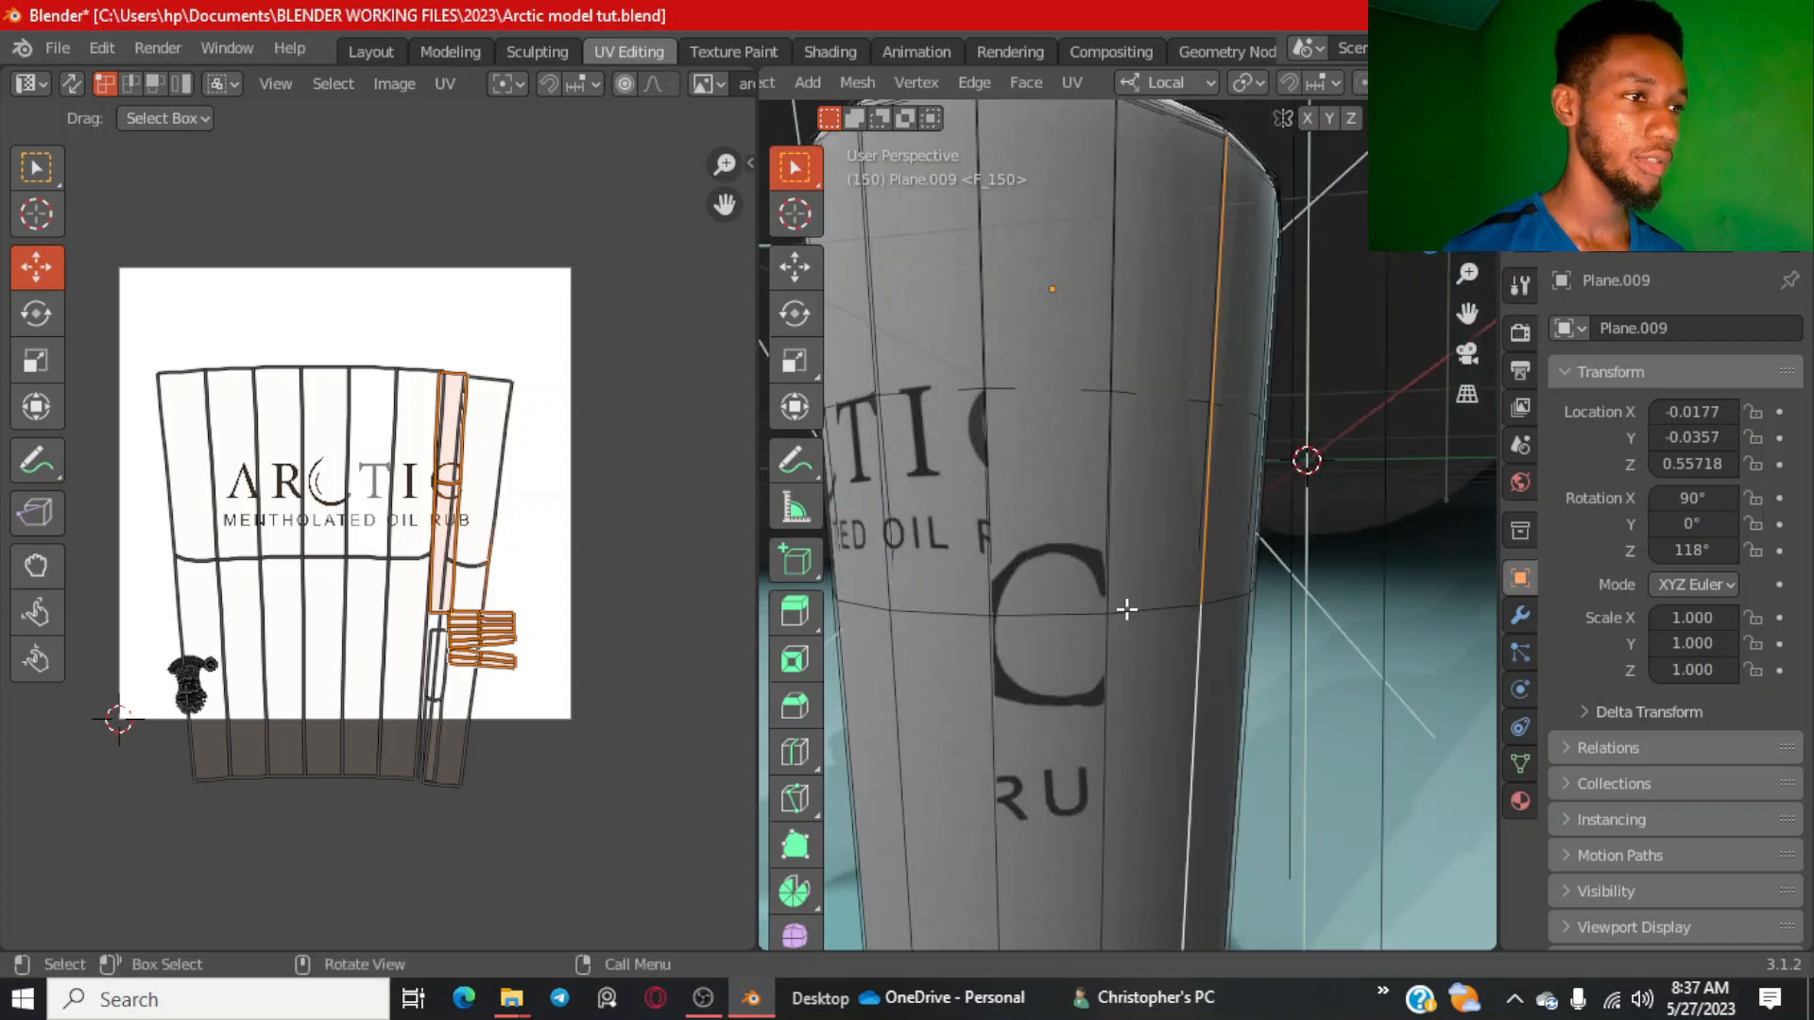
{"action": "scroll", "coordinate": [1162, 599], "scroll_direction": "down", "scroll_amount": 3}
{"action": "right_click", "coordinate": [1102, 497]}
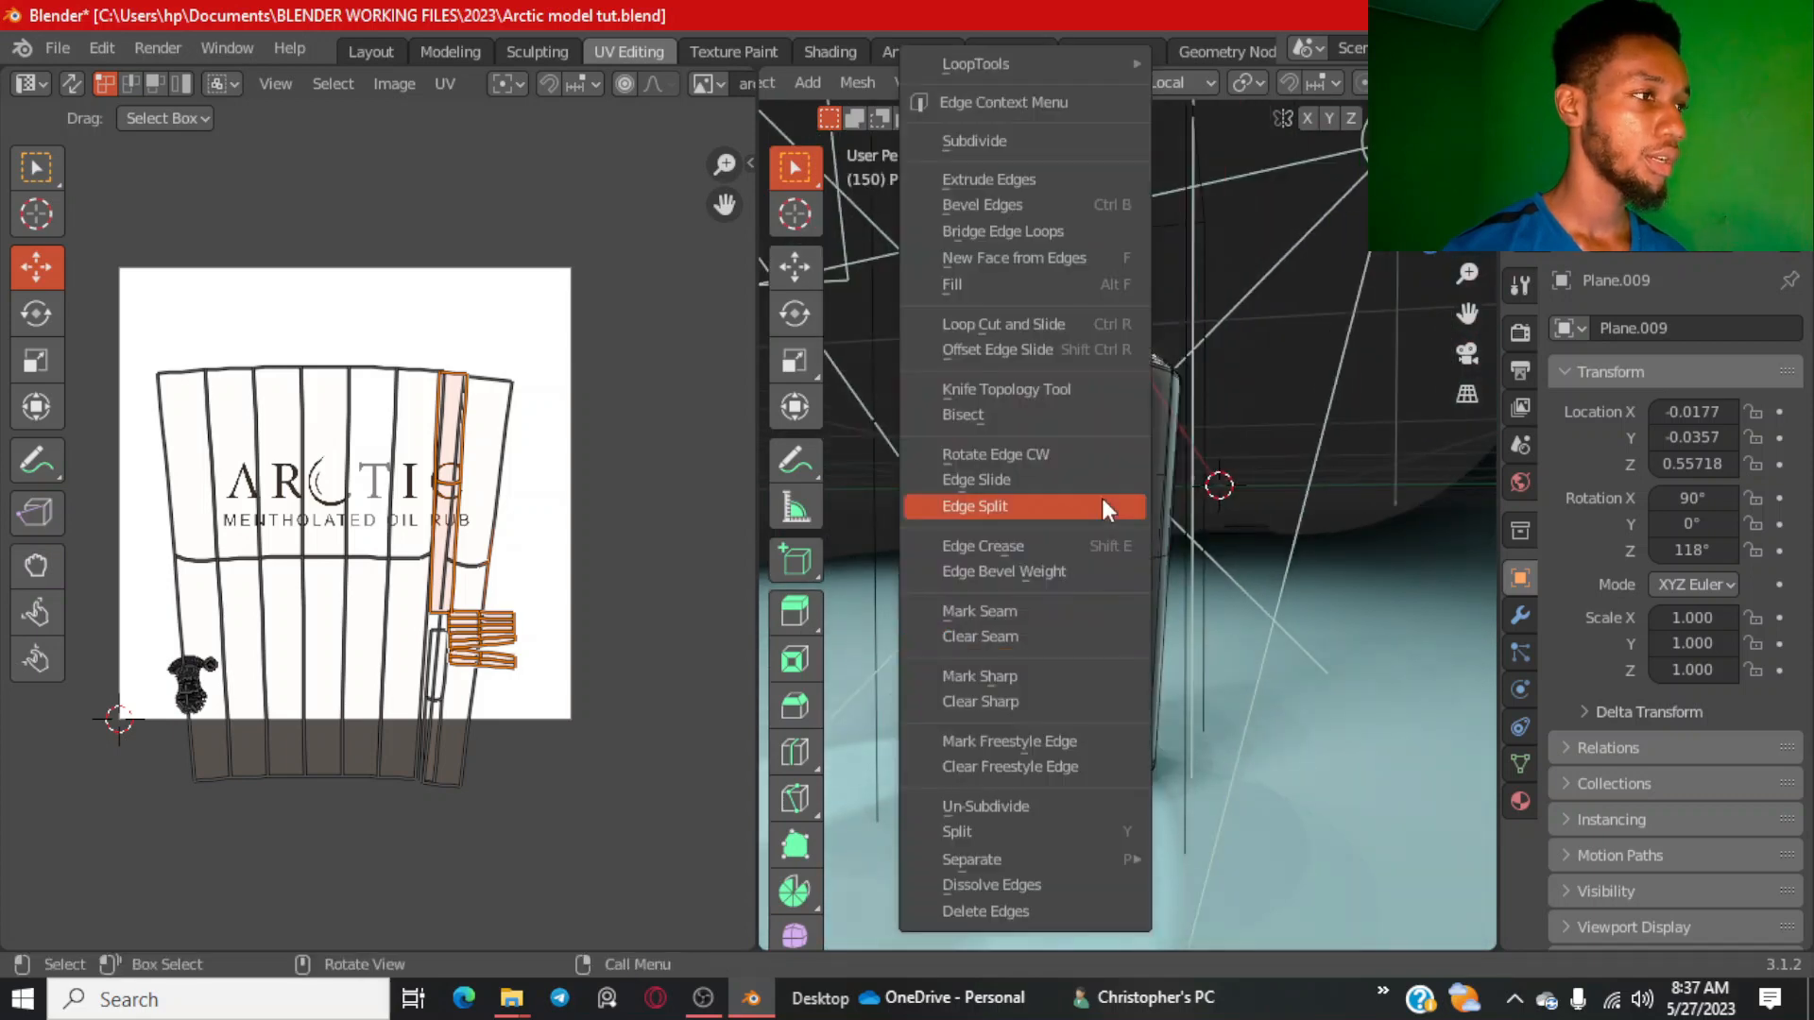
{"action": "left_click", "coordinate": [1040, 605]}
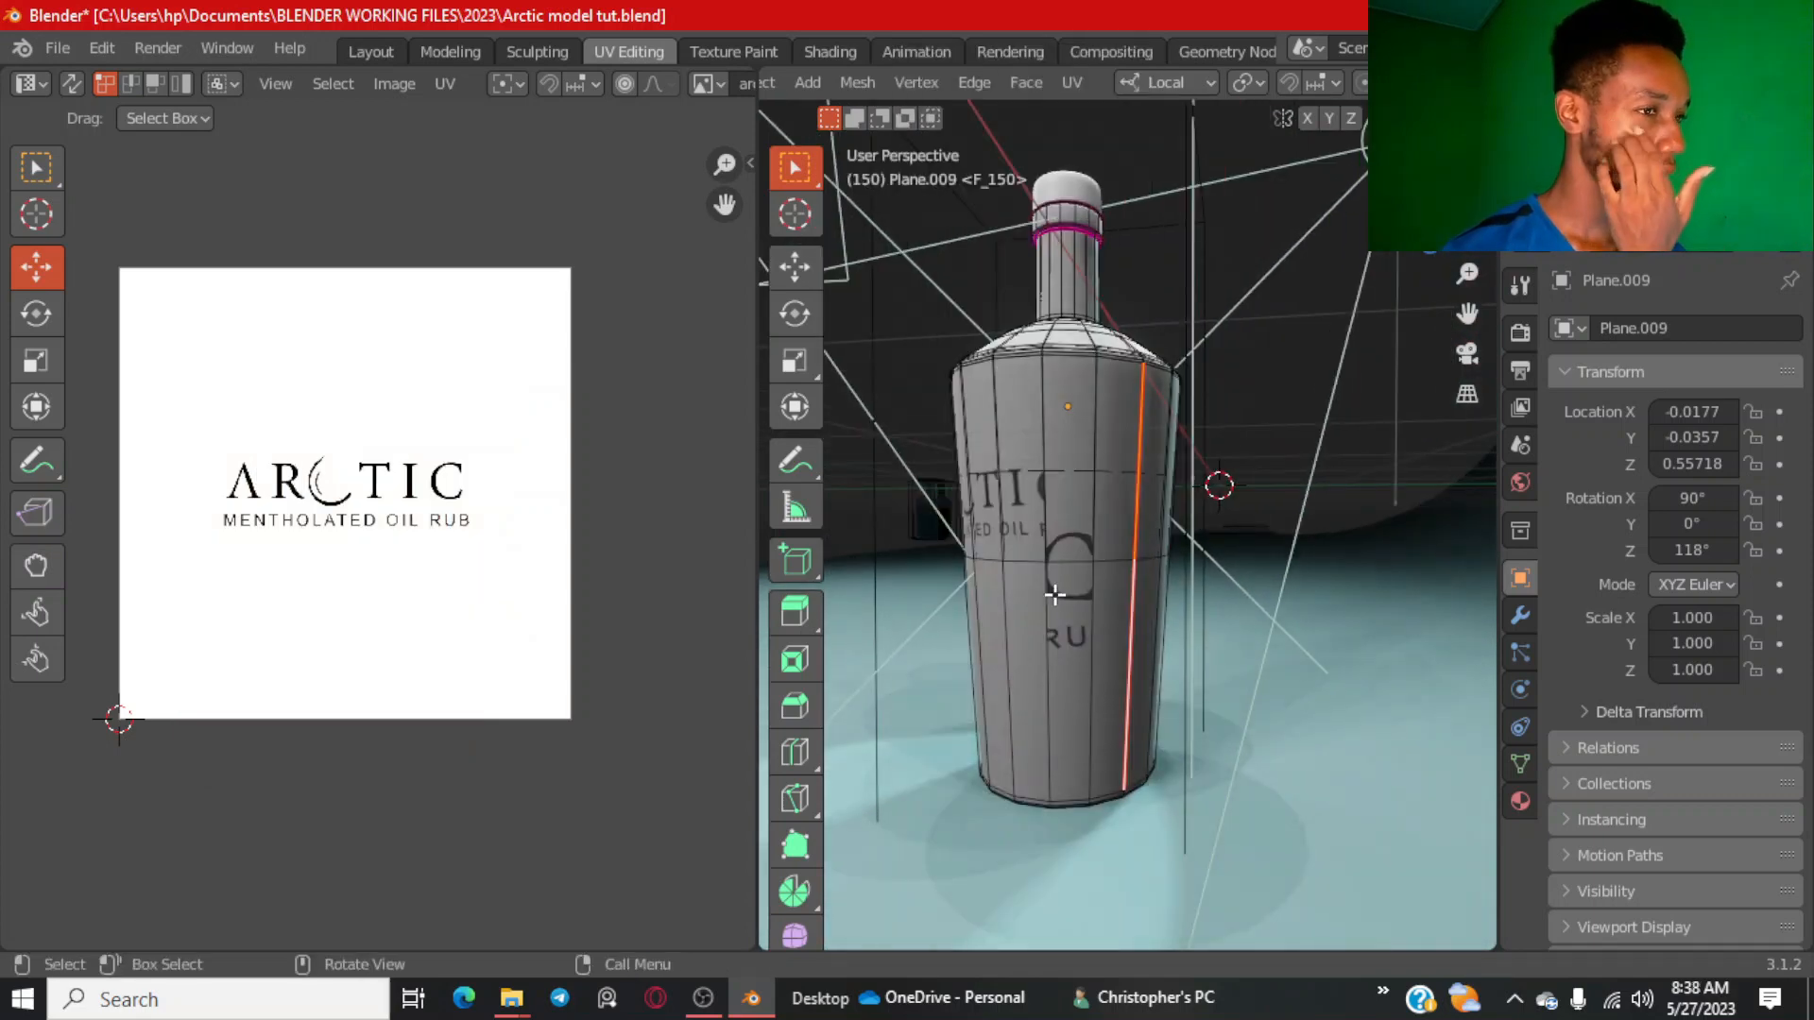
Select the upper and lower face loops around the bottle body and unwrap them.
{"action": "scroll", "coordinate": [1068, 589], "scroll_direction": "up", "scroll_amount": 3}
{"action": "middle_click_drag", "start_coordinate": [1105, 524], "coordinate": [1103, 525]}
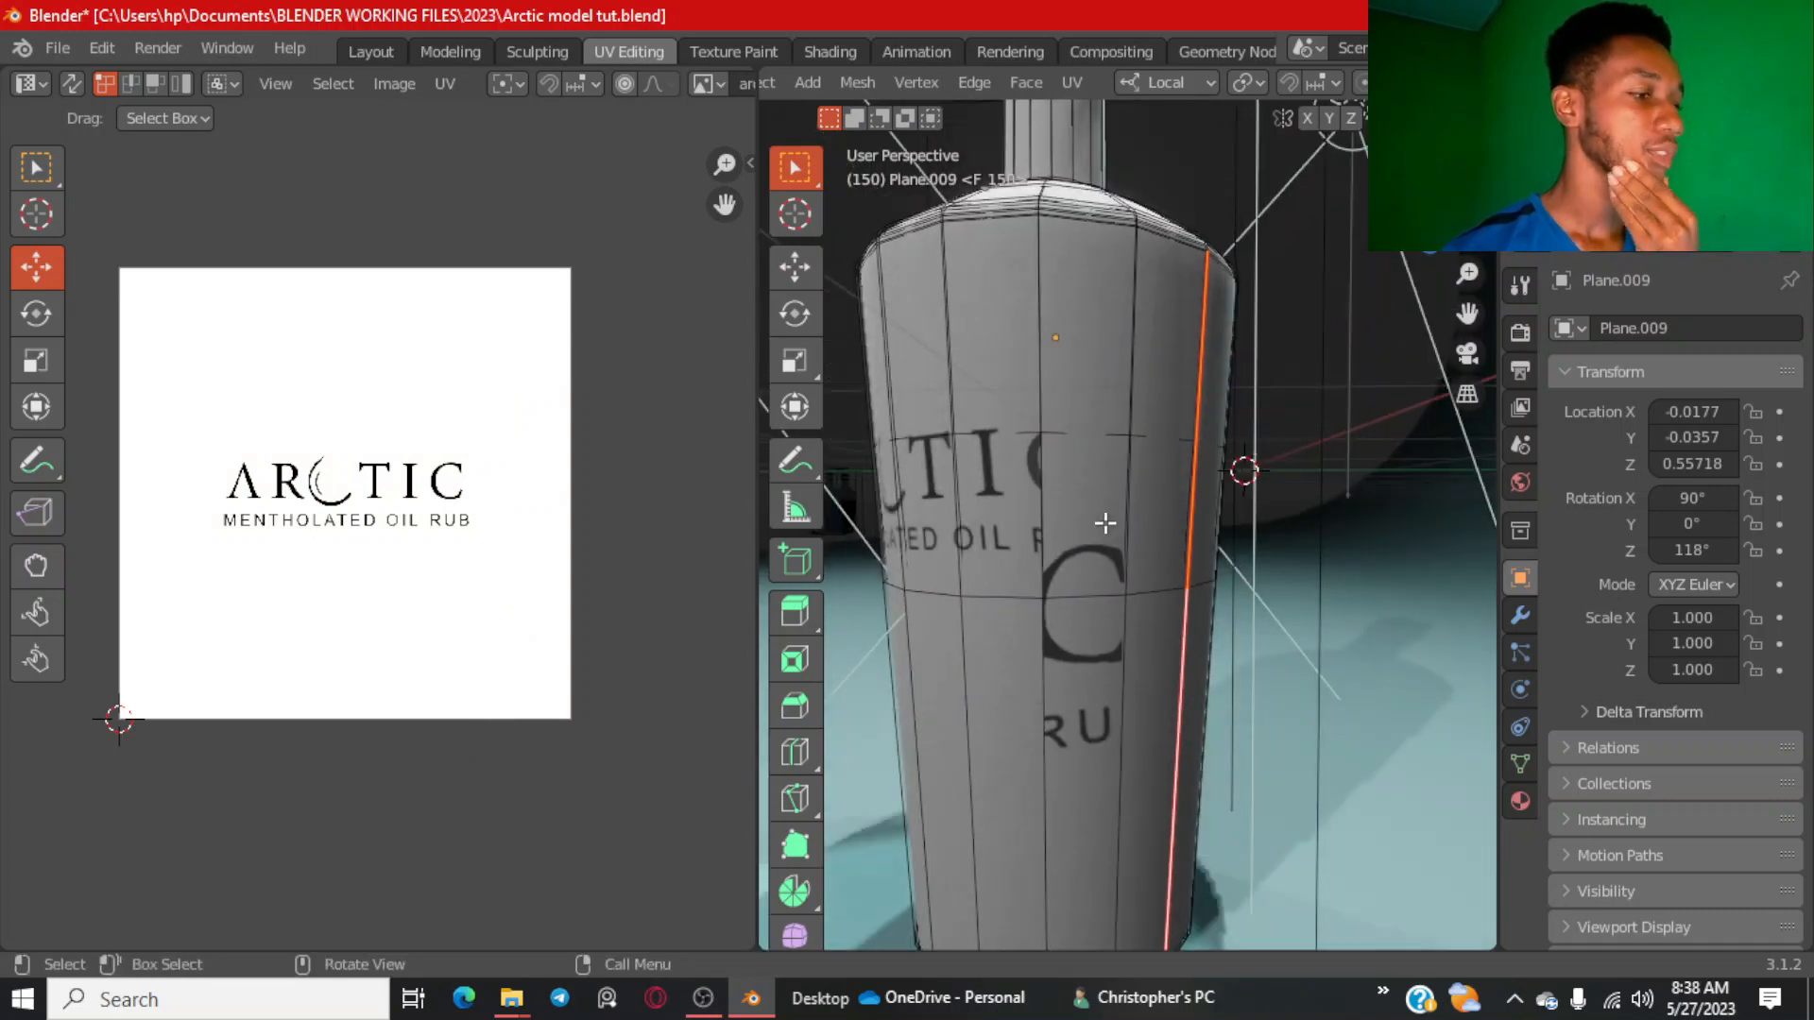
{"action": "key", "text": "alt+a"}
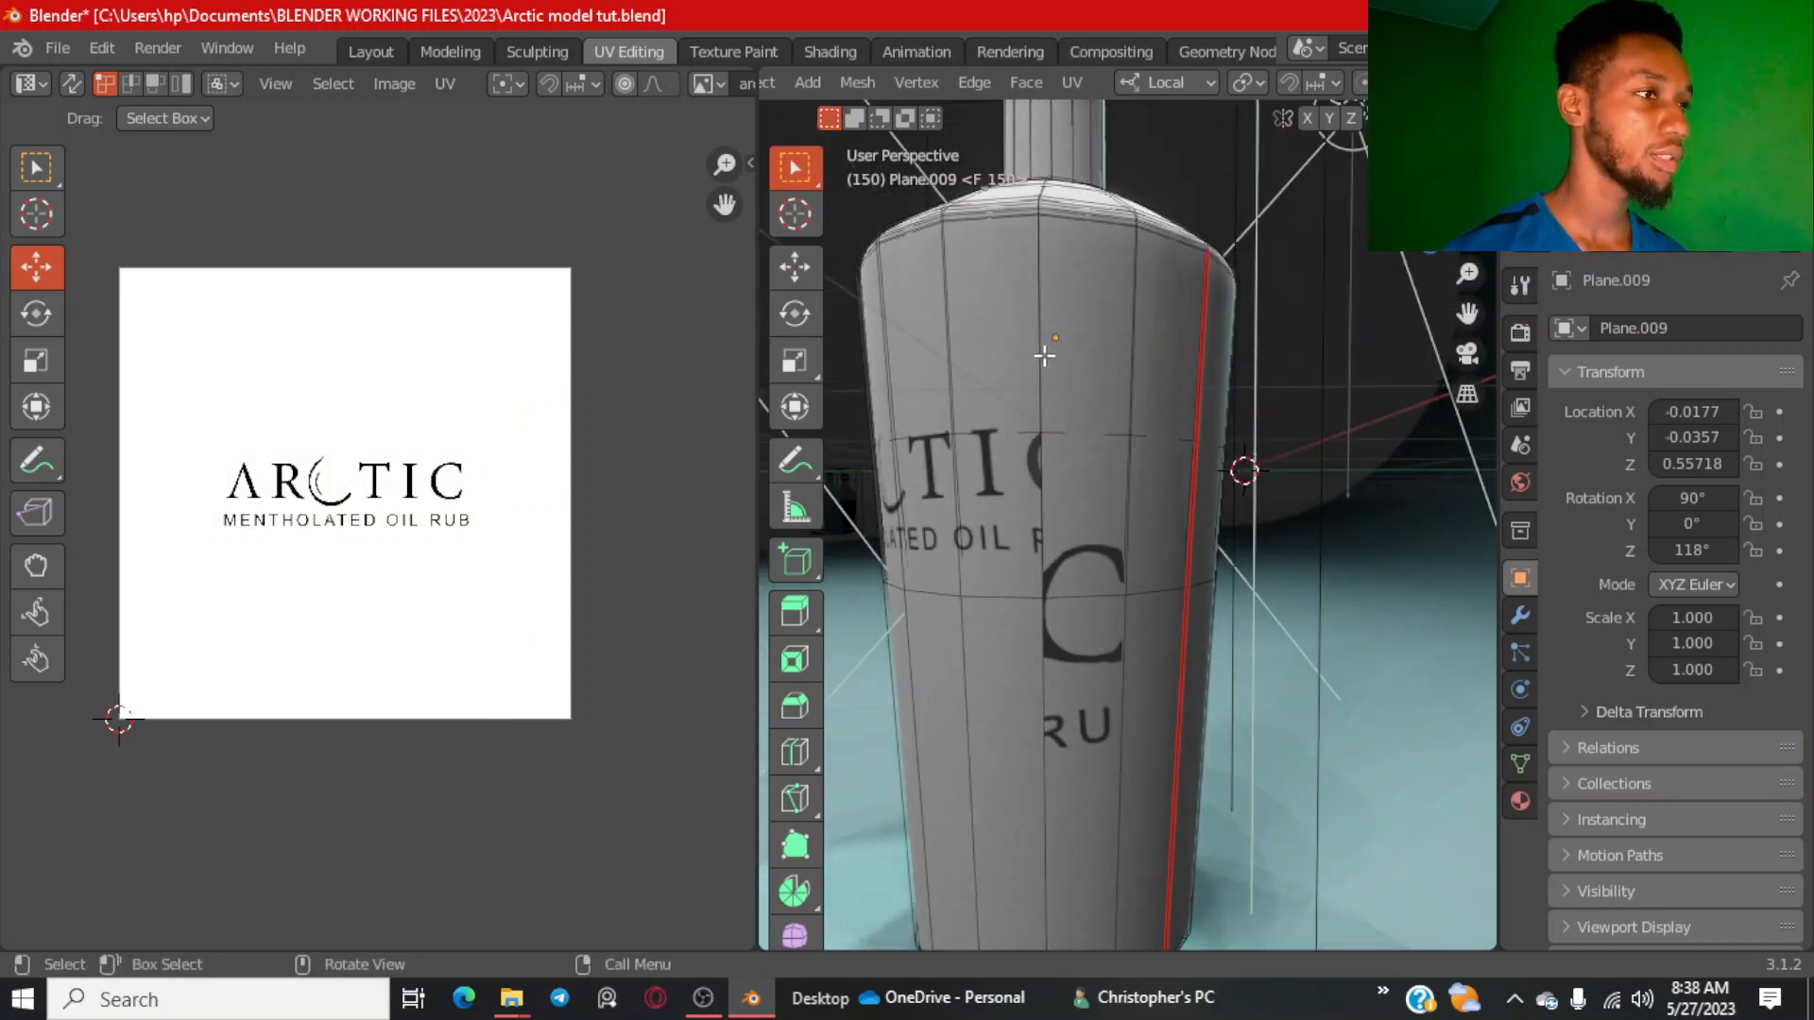
{"action": "left_click", "coordinate": [1093, 393], "text": "alt"}
{"action": "scroll", "coordinate": [1095, 406], "scroll_direction": "down", "scroll_amount": 3}
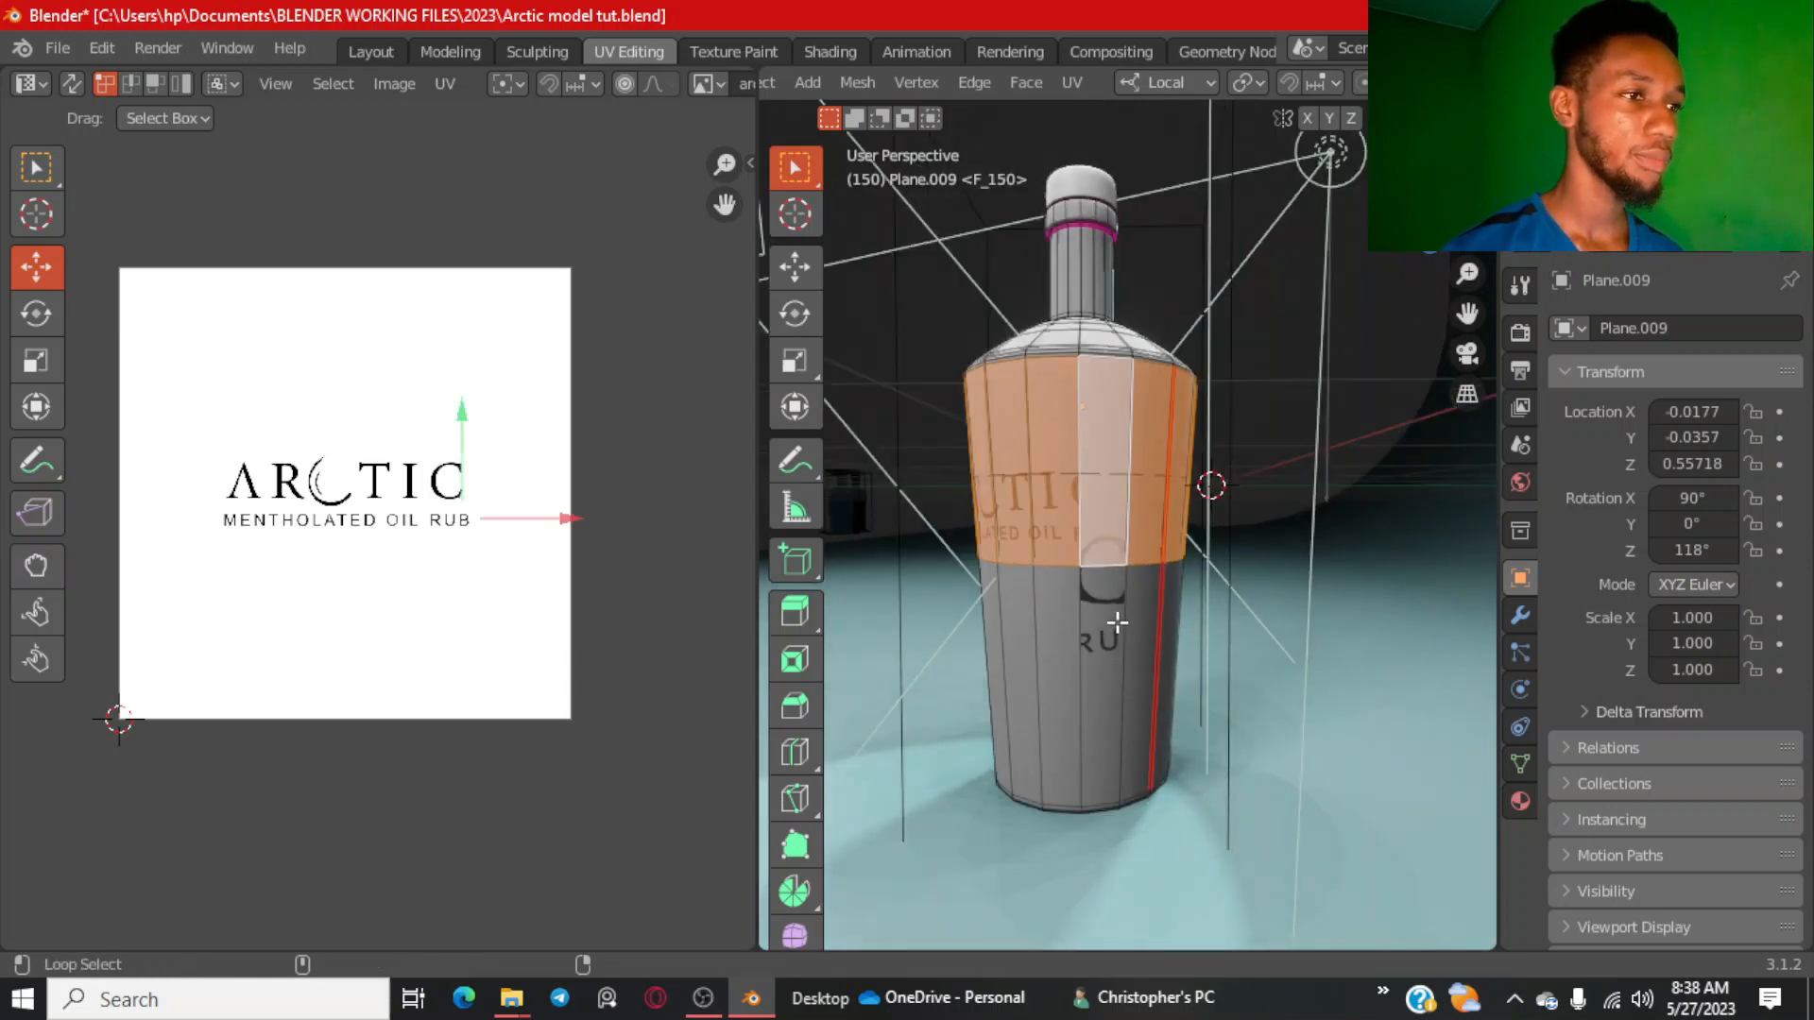
{"action": "left_click", "coordinate": [1117, 623], "text": "alt+shift"}
{"action": "scroll", "coordinate": [1117, 622], "scroll_direction": "up", "scroll_amount": 2}
{"action": "key", "text": "u"}
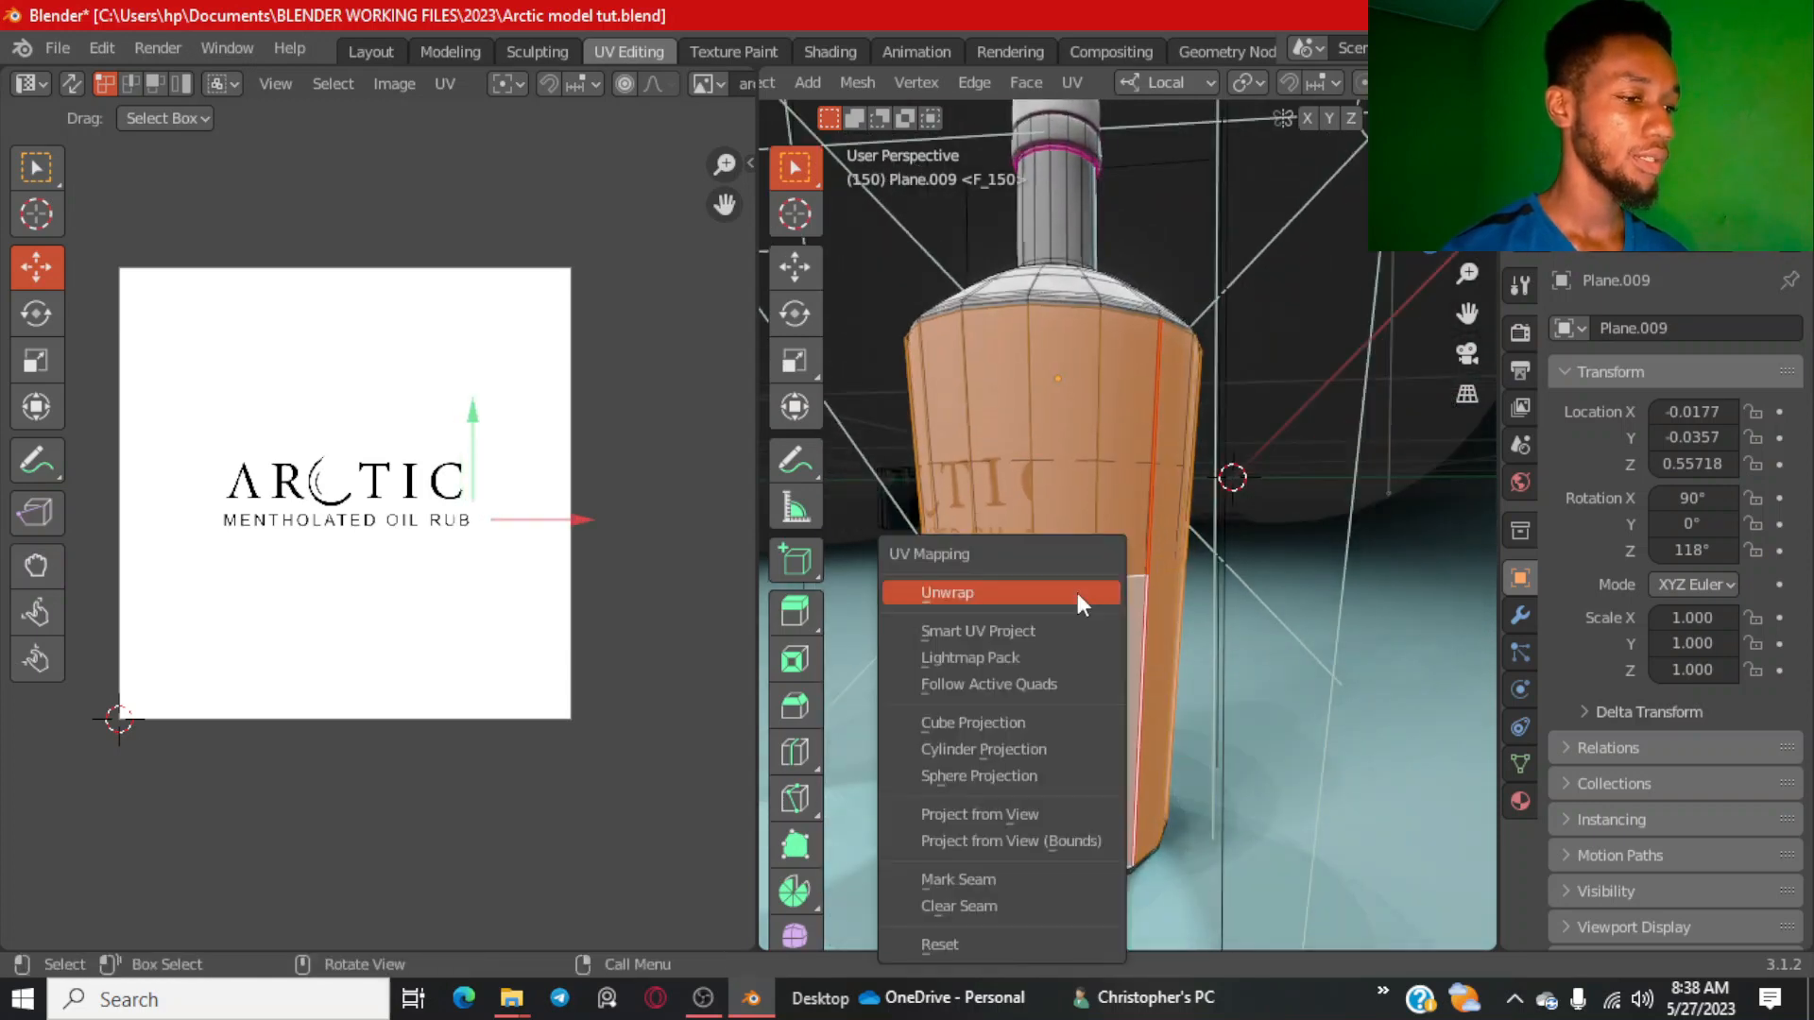
{"action": "left_click", "coordinate": [1077, 591]}
{"action": "scroll", "coordinate": [1129, 522], "scroll_direction": "up", "scroll_amount": 1}
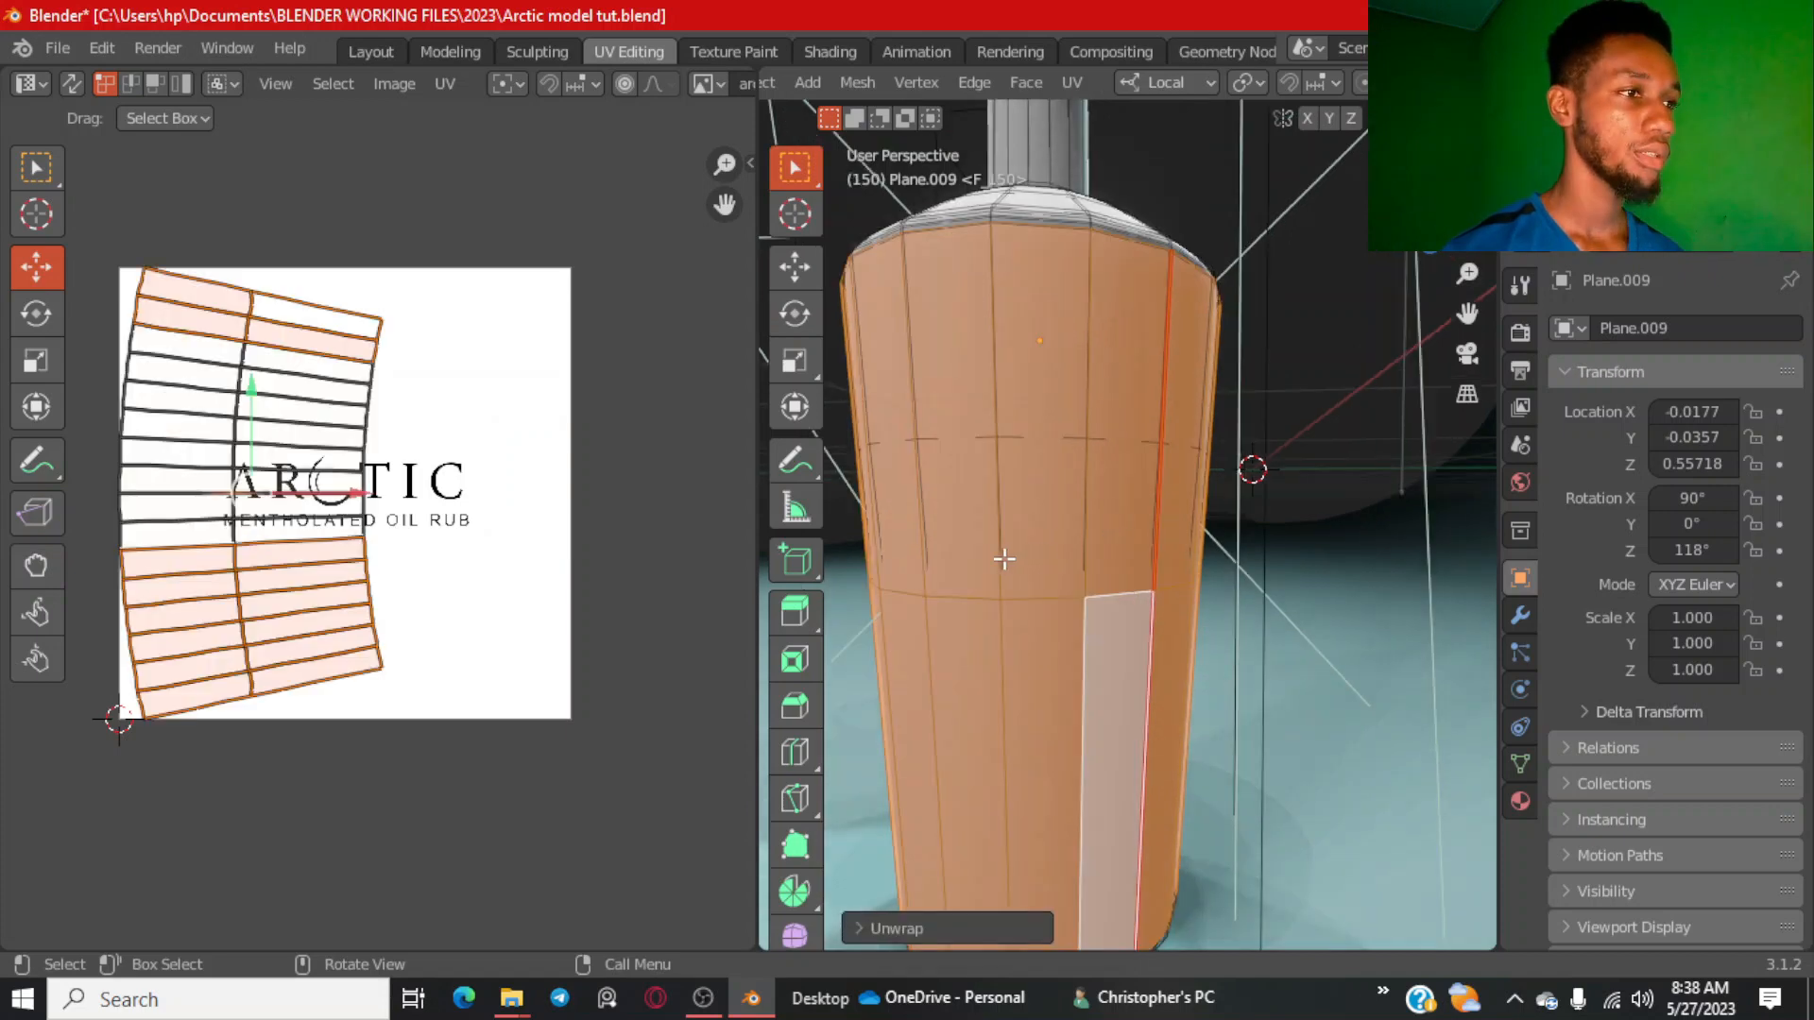
Select all UV faces of the unwrapped bottle body.
{"action": "scroll", "coordinate": [973, 568], "scroll_direction": "down", "scroll_amount": 2}
{"action": "mouse_move", "coordinate": [1067, 576]}
{"action": "middle_mouse_down"}
{"action": "mouse_move", "coordinate": [1198, 570]}
{"action": "mouse_move", "coordinate": [1035, 570]}
{"action": "middle_mouse_up"}
{"action": "scroll", "coordinate": [1232, 552], "scroll_direction": "up", "scroll_amount": 1}
{"action": "scroll", "coordinate": [1312, 543], "scroll_direction": "up", "scroll_amount": 1}
{"action": "scroll", "coordinate": [1143, 555], "scroll_direction": "up", "scroll_amount": 2}
{"action": "middle_click_drag", "start_coordinate": [1202, 555], "coordinate": [1309, 558]}
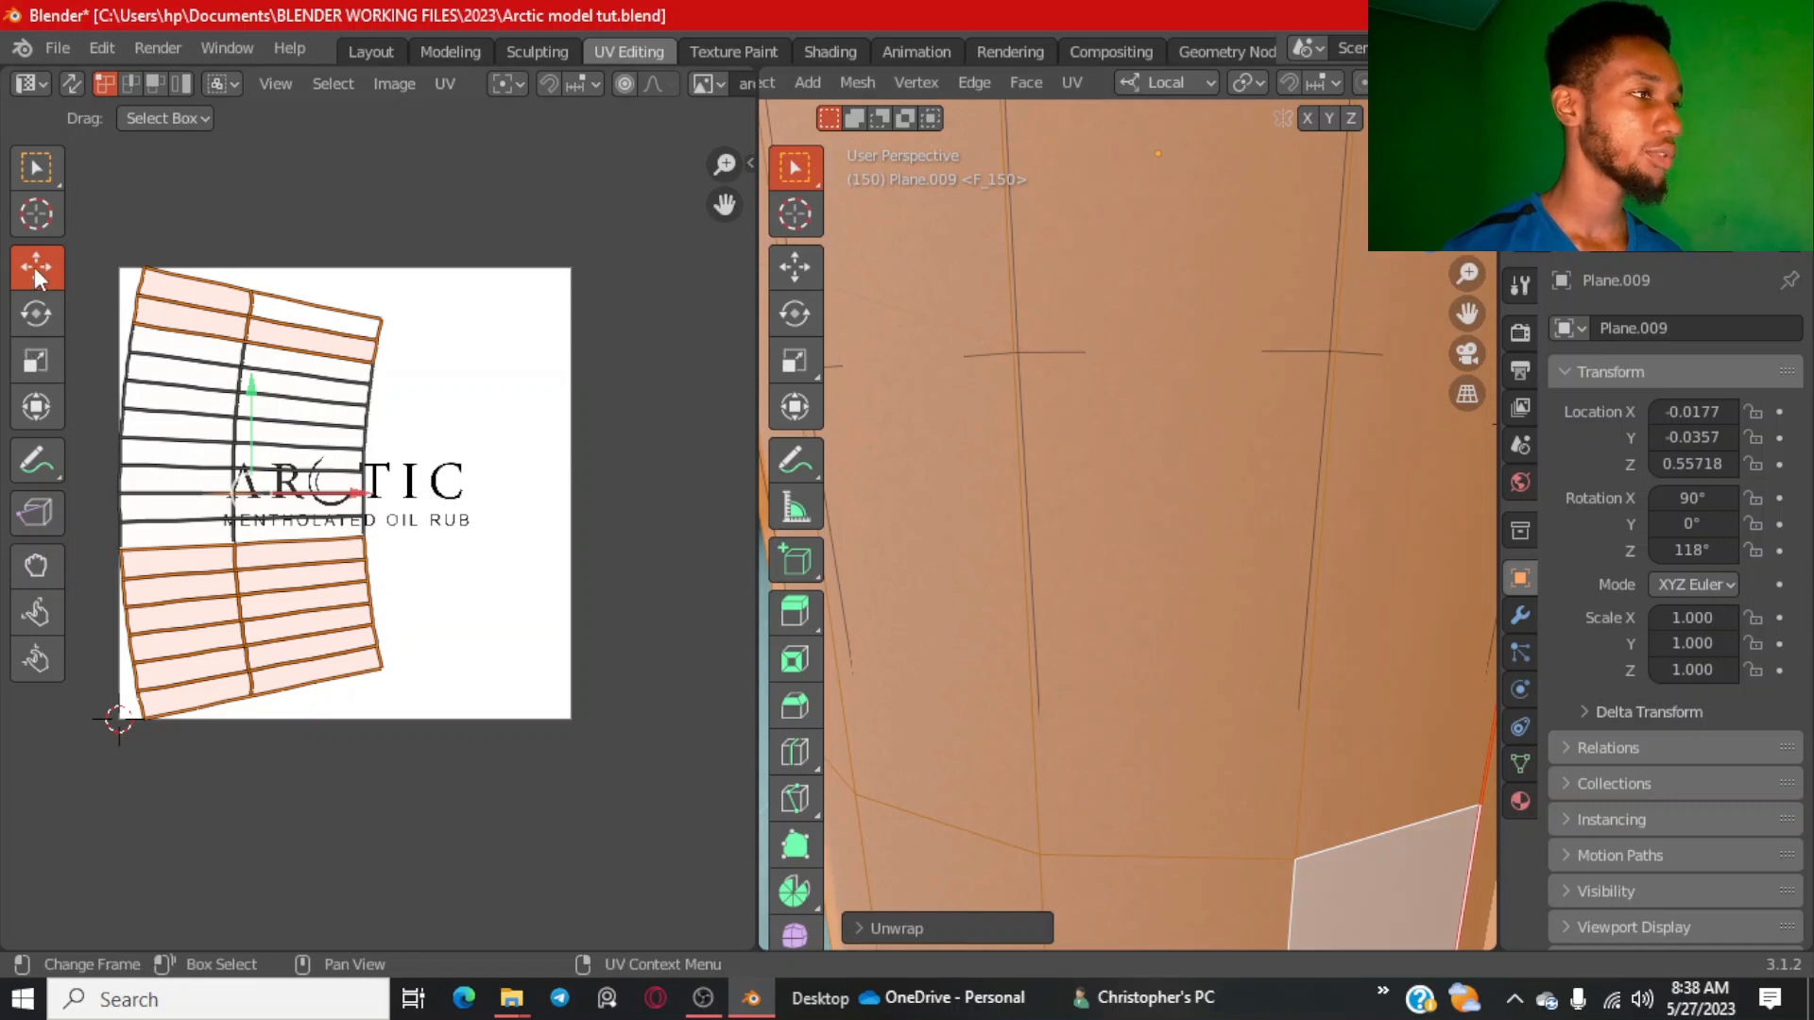
{"action": "key", "text": "a"}
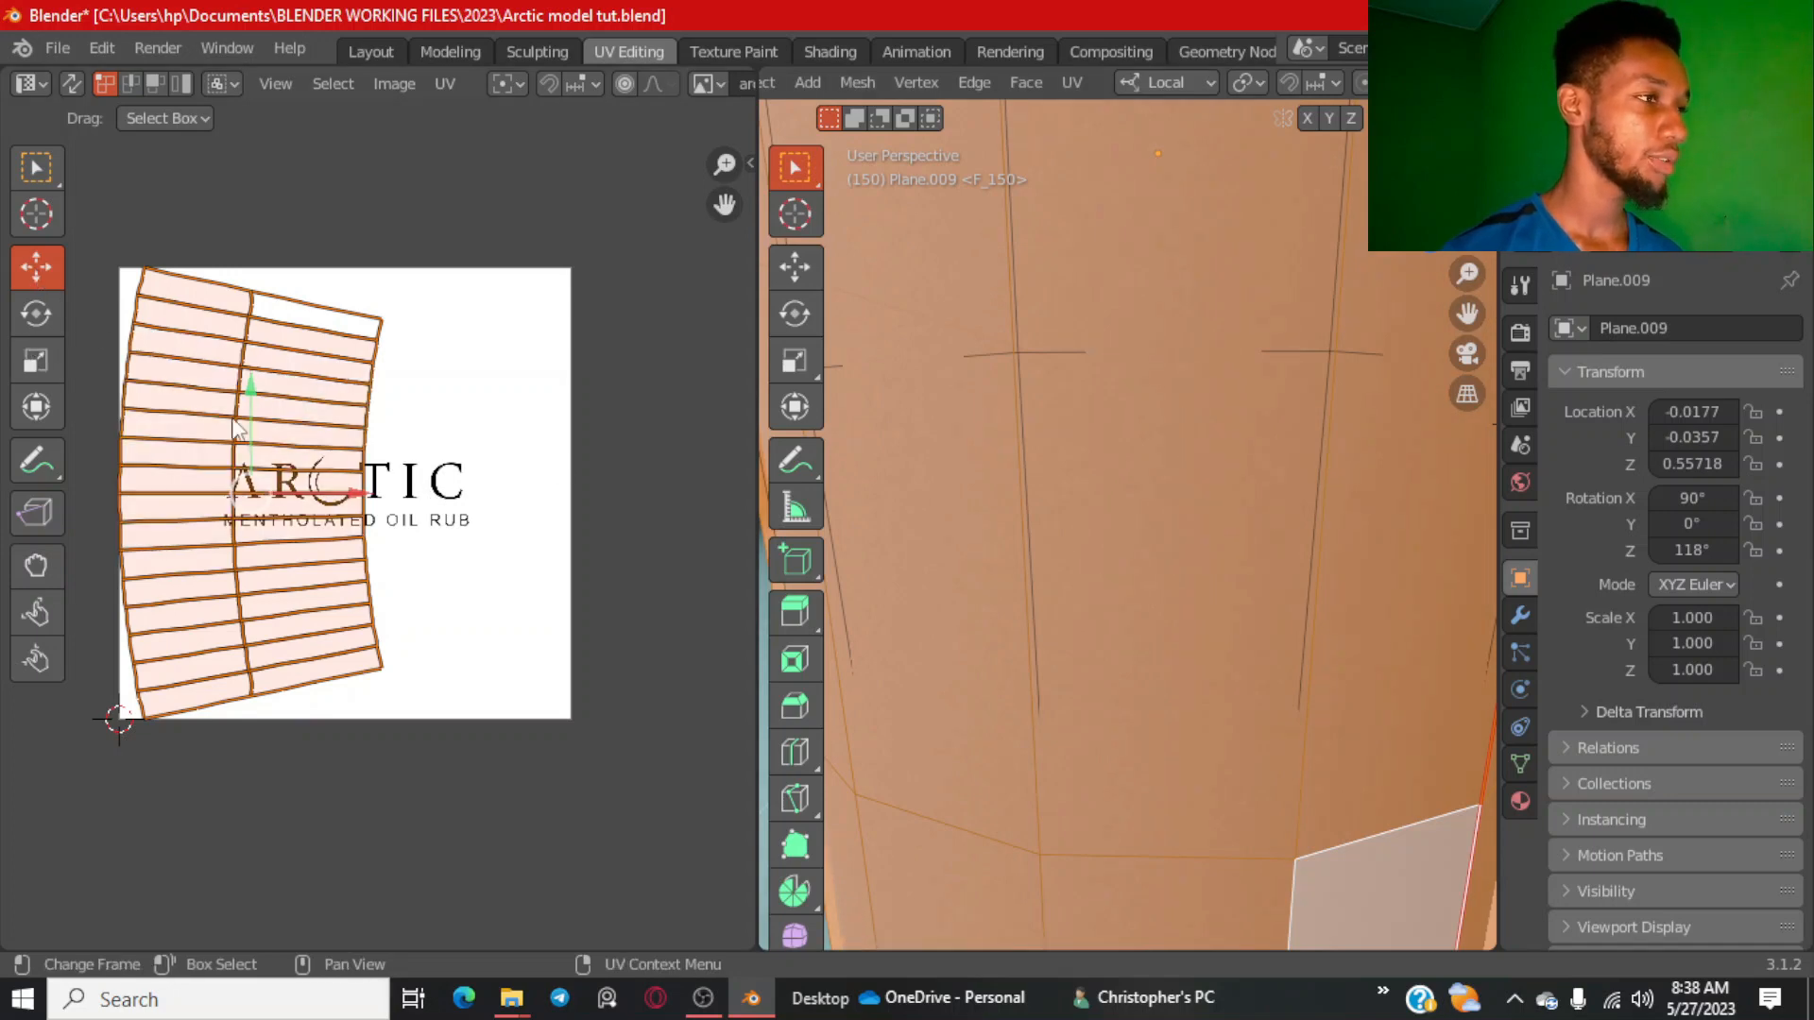
Rotate the UV island a quarter turn so it lies horizontally, and move it over the ARCTIC logo.
{"action": "scroll", "coordinate": [1021, 500], "scroll_direction": "down", "scroll_amount": 7}
{"action": "scroll", "coordinate": [1064, 514], "scroll_direction": "up", "scroll_amount": 2}
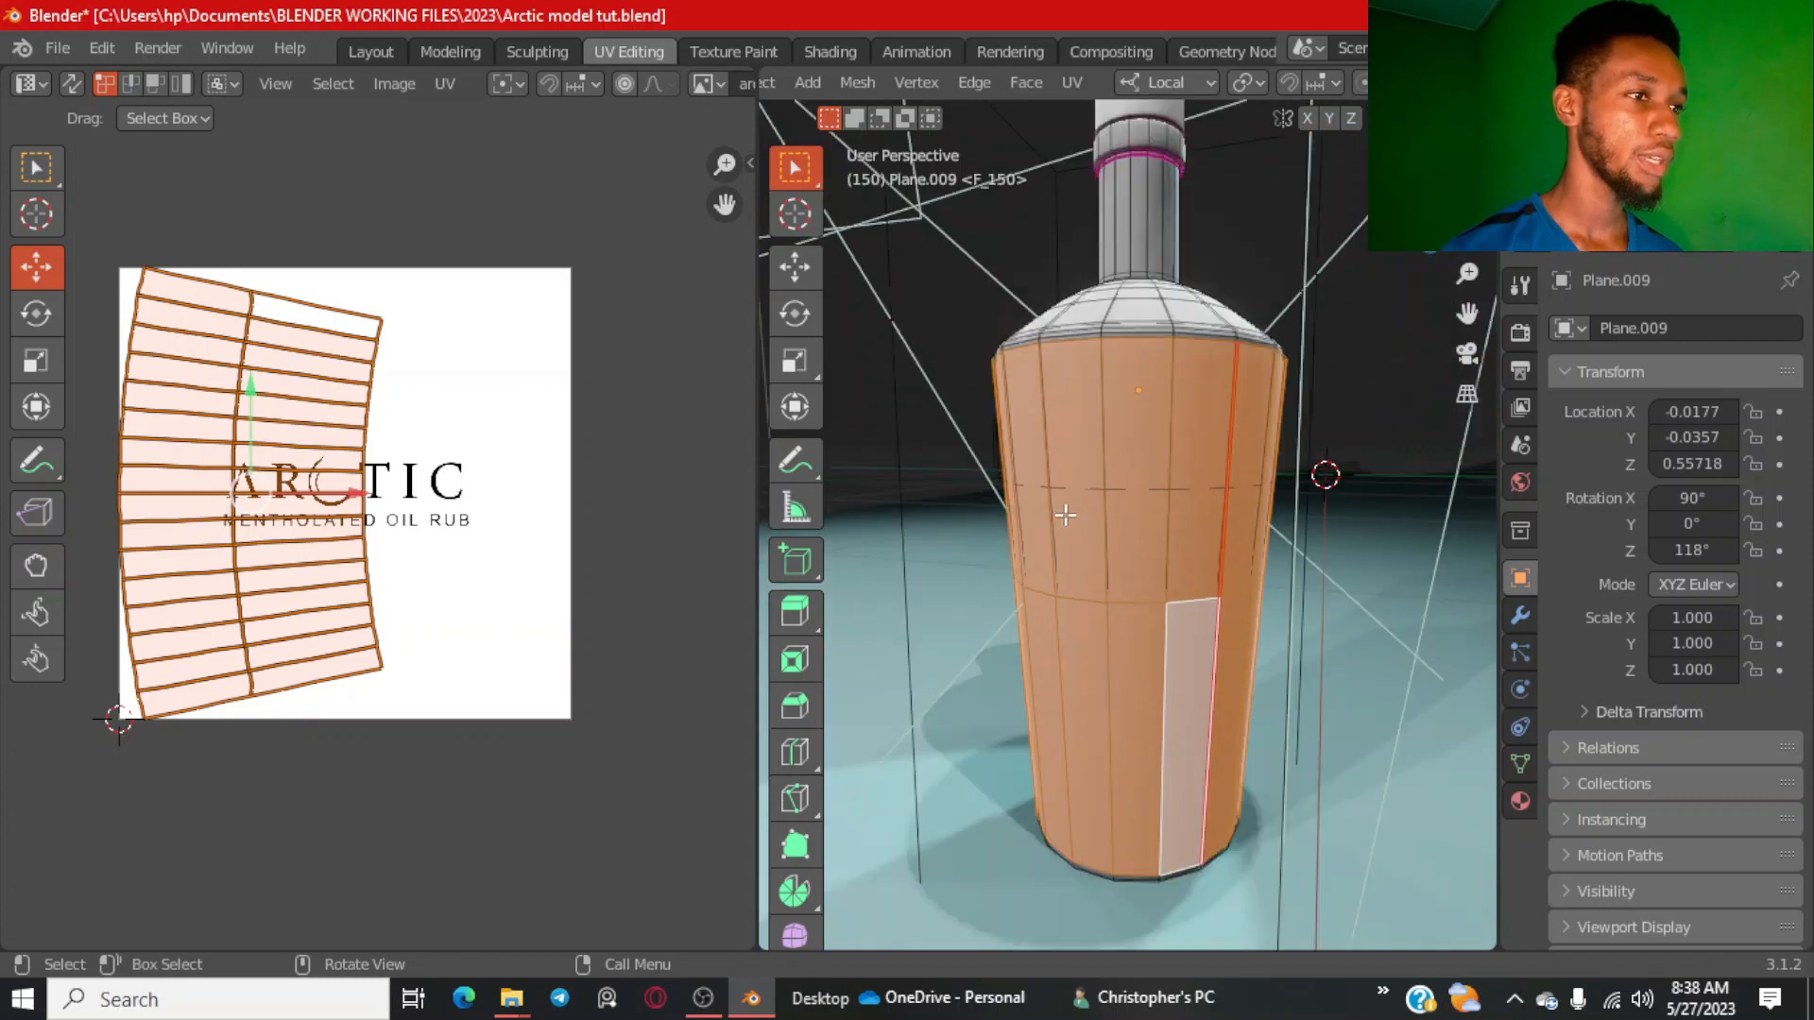
{"action": "middle_click_drag", "start_coordinate": [1130, 502], "coordinate": [1067, 501]}
{"action": "scroll", "coordinate": [1271, 461], "scroll_direction": "up", "scroll_amount": 3}
{"action": "scroll", "coordinate": [430, 425], "scroll_direction": "up", "scroll_amount": 1}
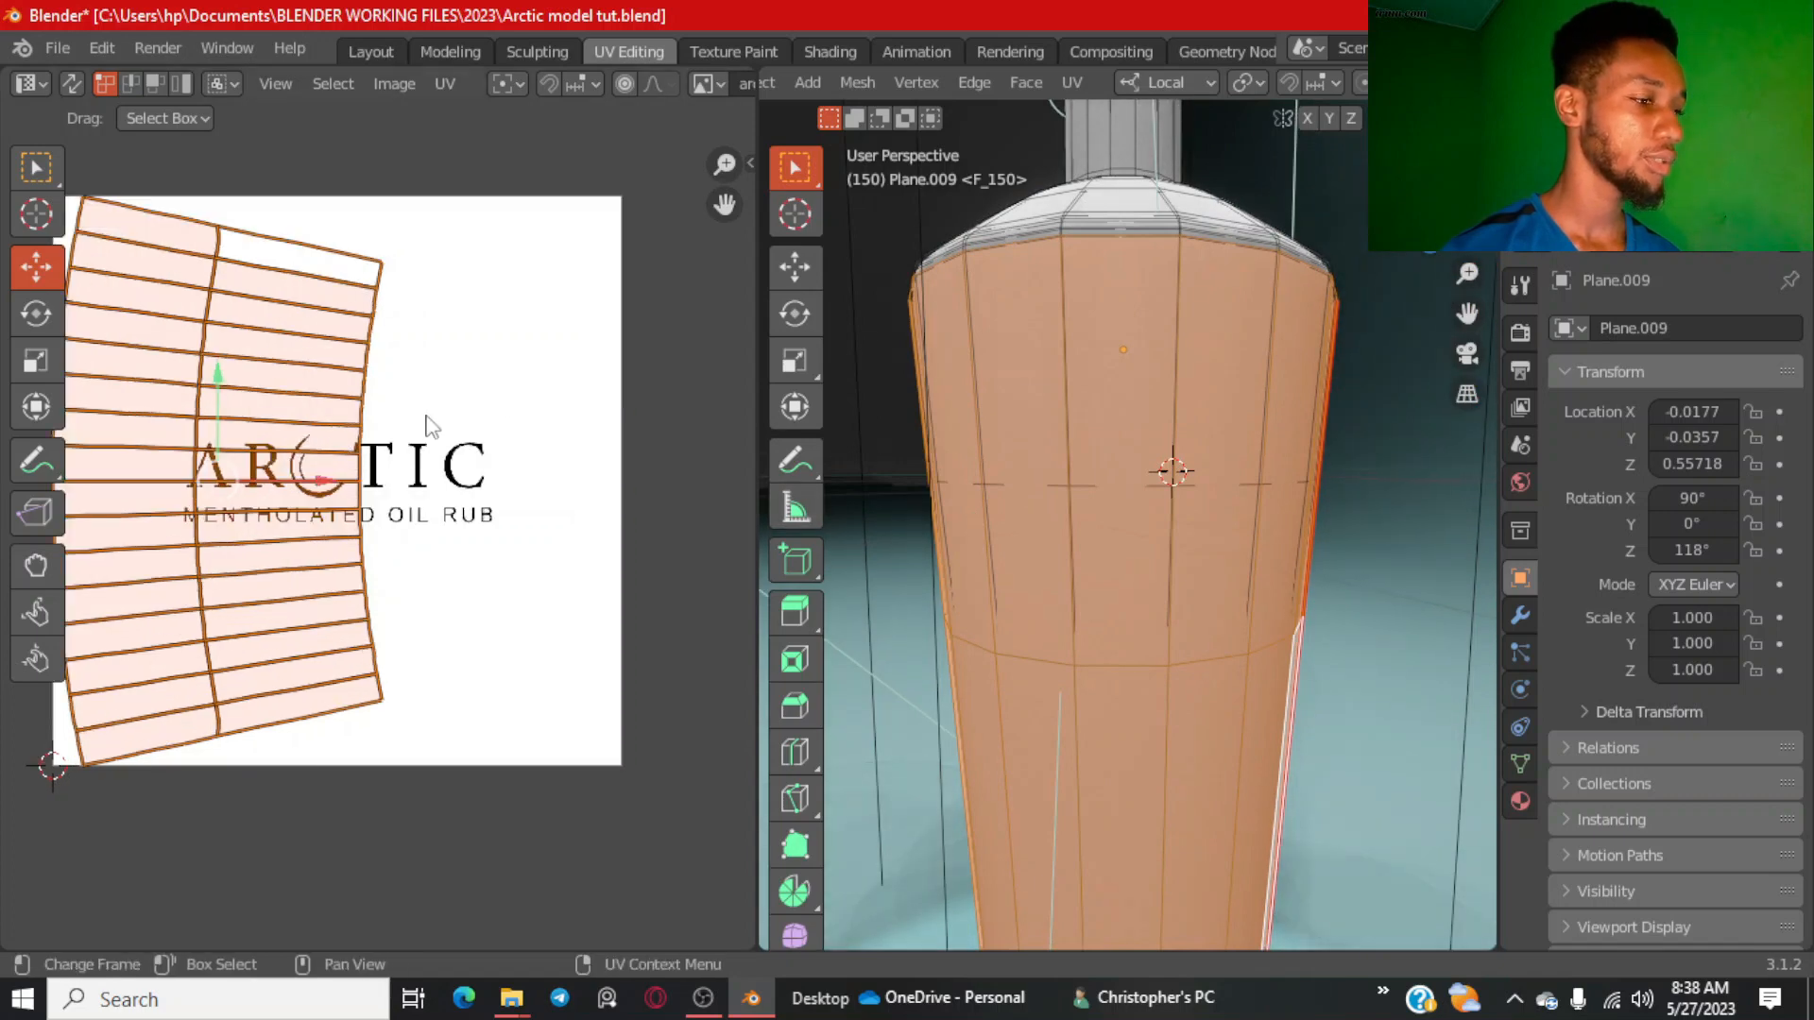
{"action": "key", "text": "r"}
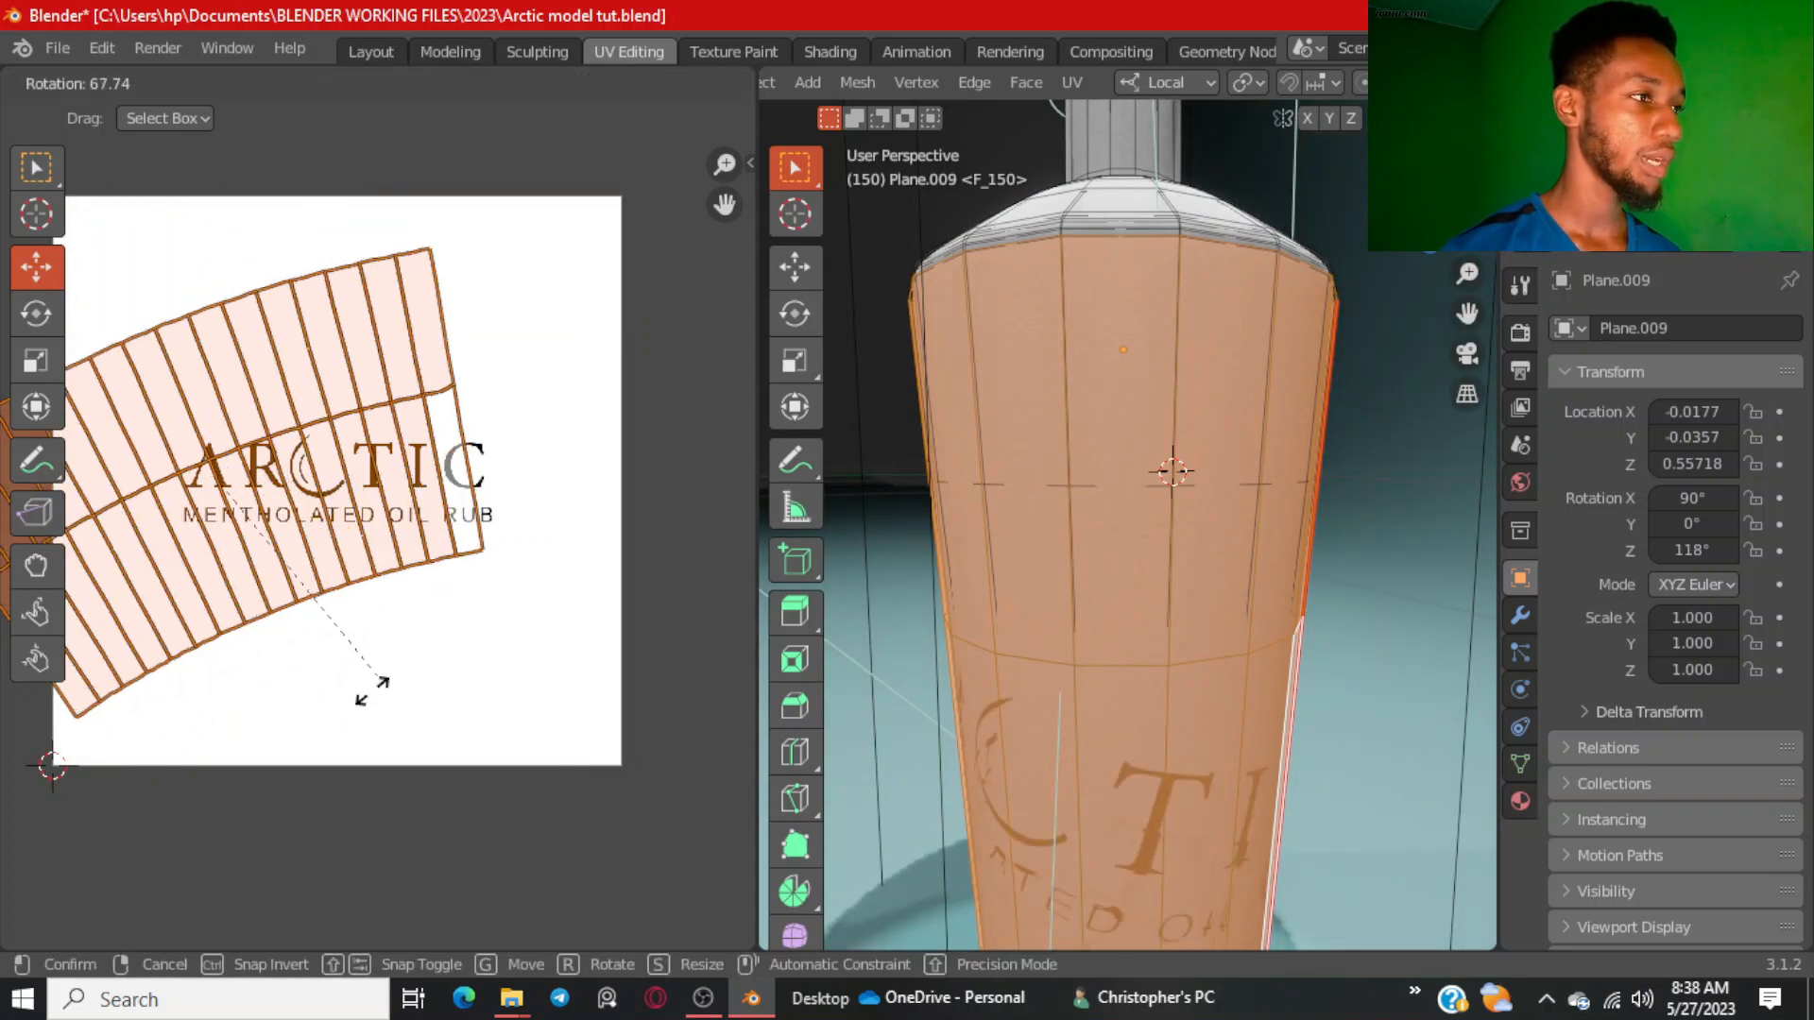
{"action": "left_click", "coordinate": [288, 696]}
{"action": "key", "text": "g"}
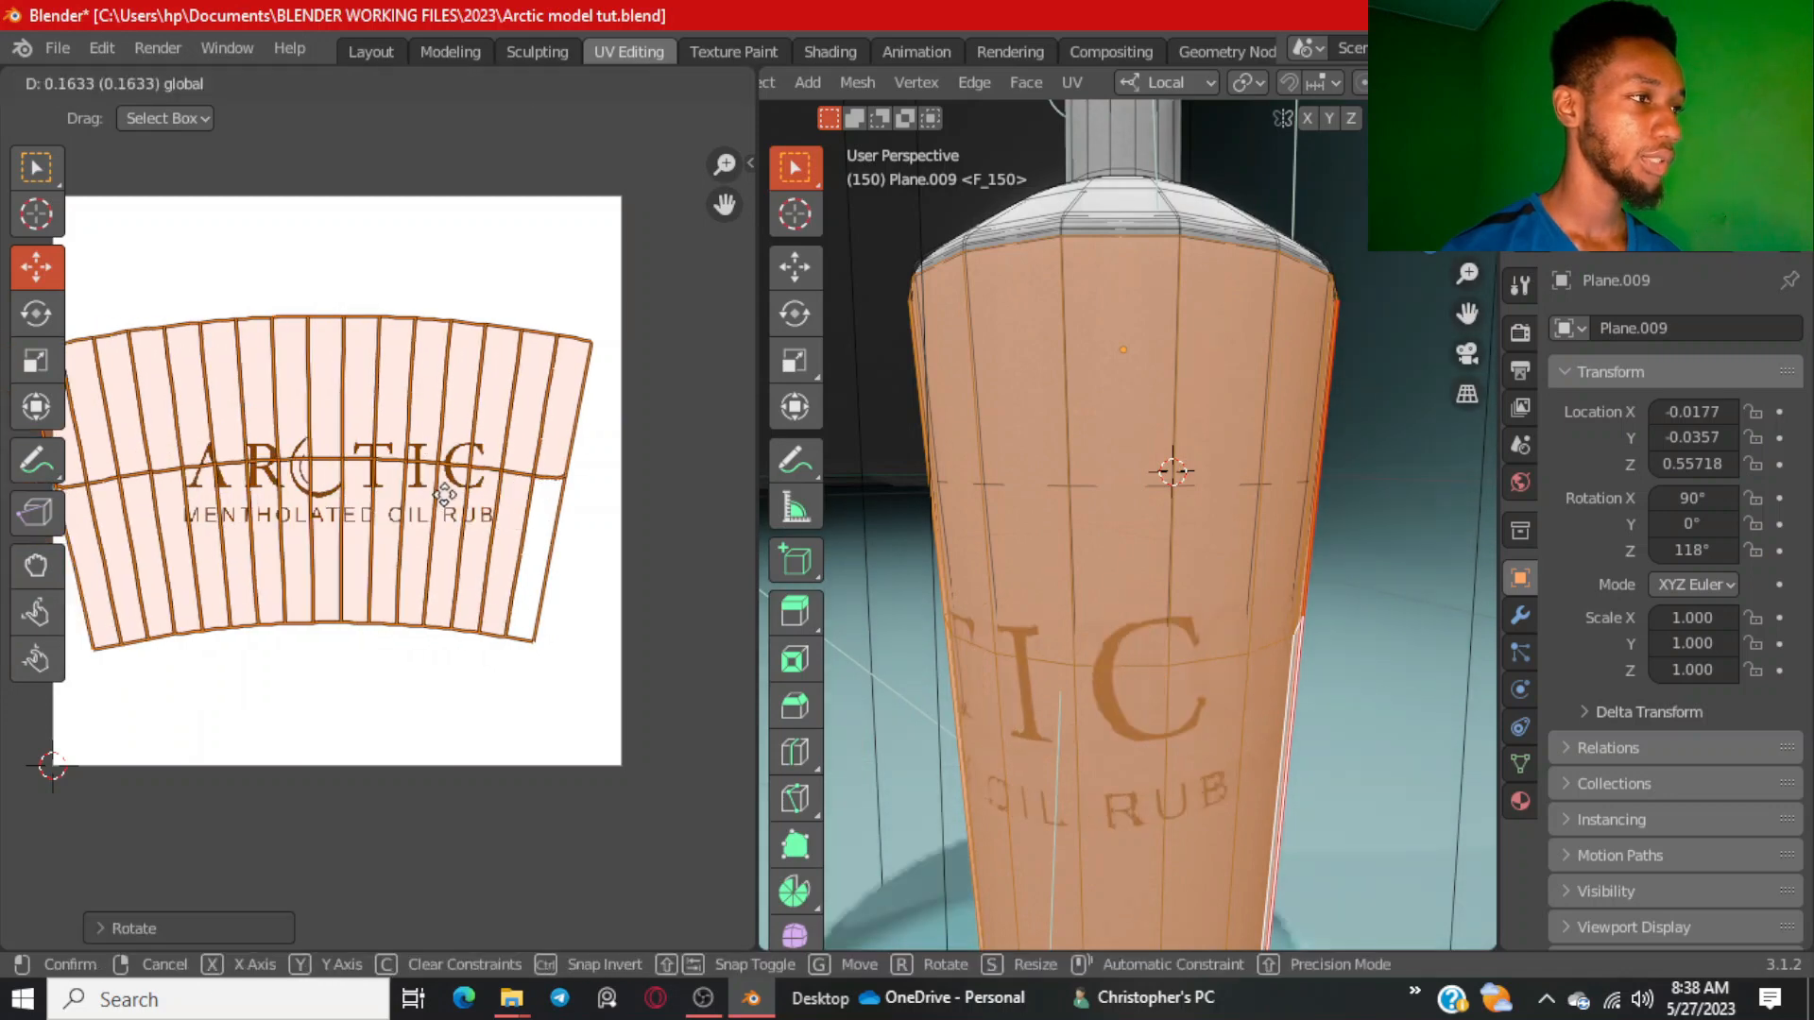
{"action": "left_click", "coordinate": [445, 496]}
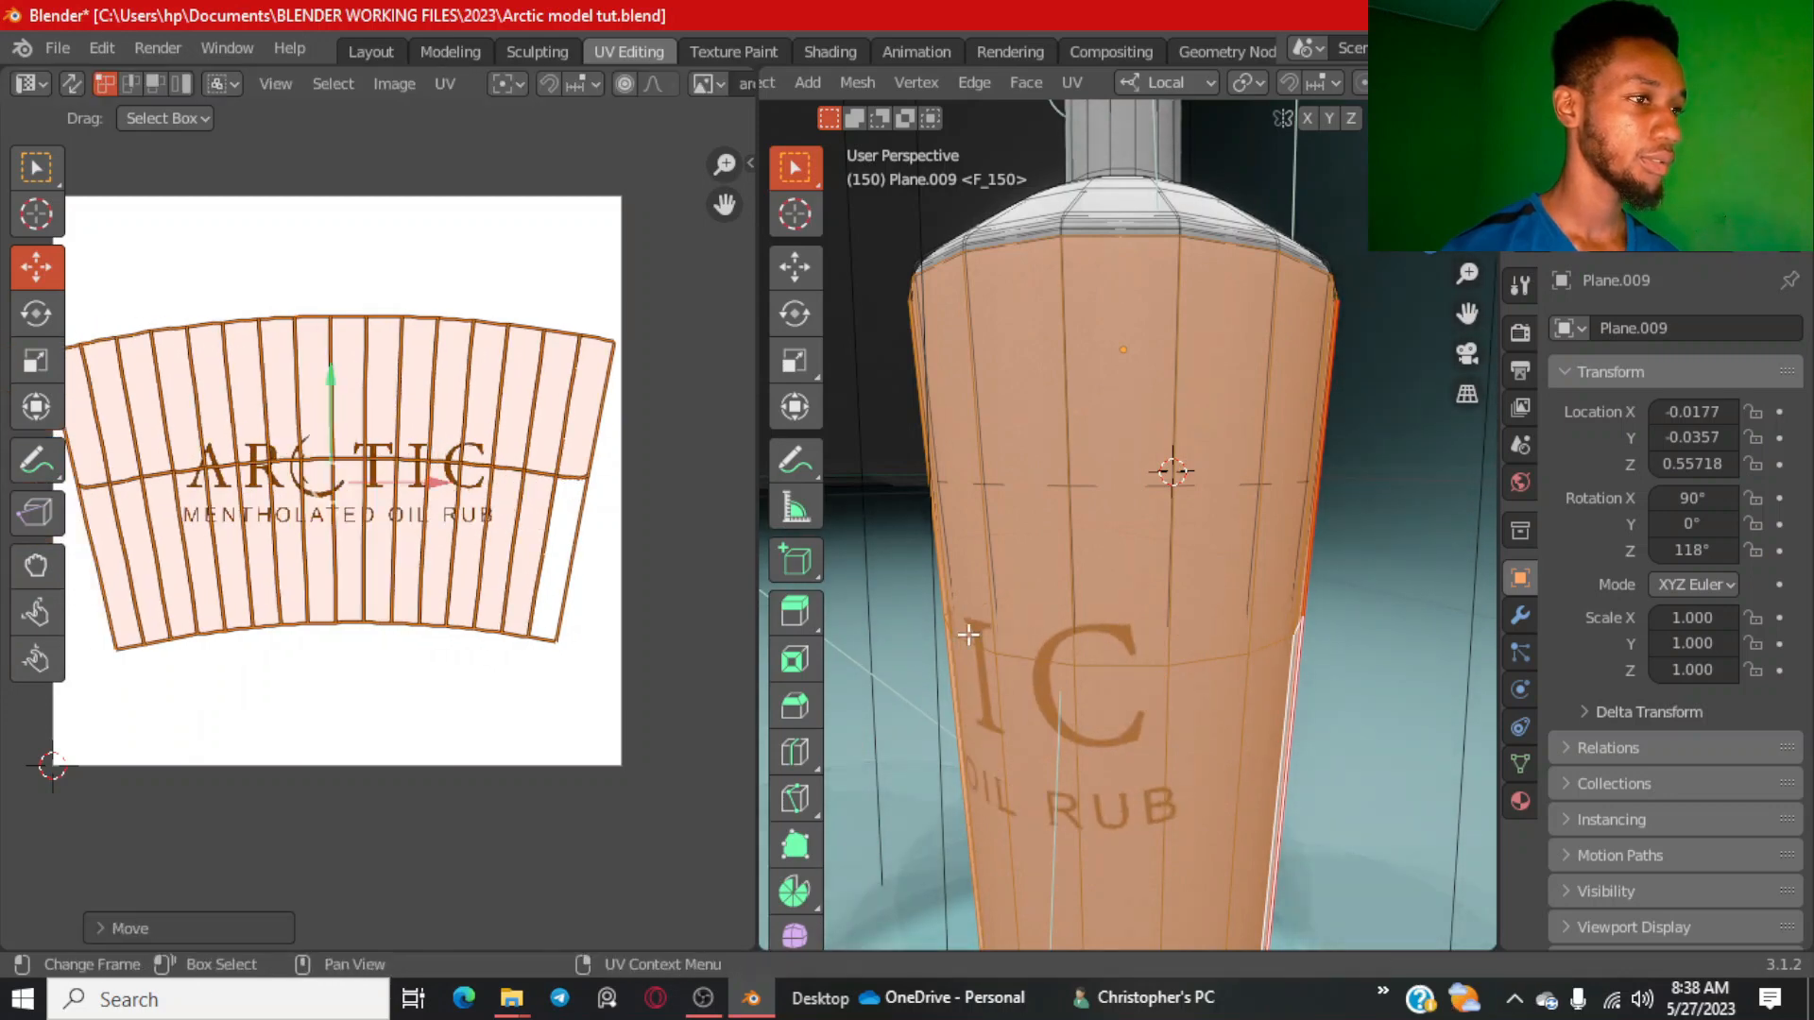
Scale the UV island down slightly around the ARCTIC logo.
{"action": "scroll", "coordinate": [971, 635], "scroll_direction": "down", "scroll_amount": 4}
{"action": "middle_click_drag", "start_coordinate": [1049, 619], "coordinate": [1174, 586]}
{"action": "scroll", "coordinate": [1174, 586], "scroll_direction": "up", "scroll_amount": 6}
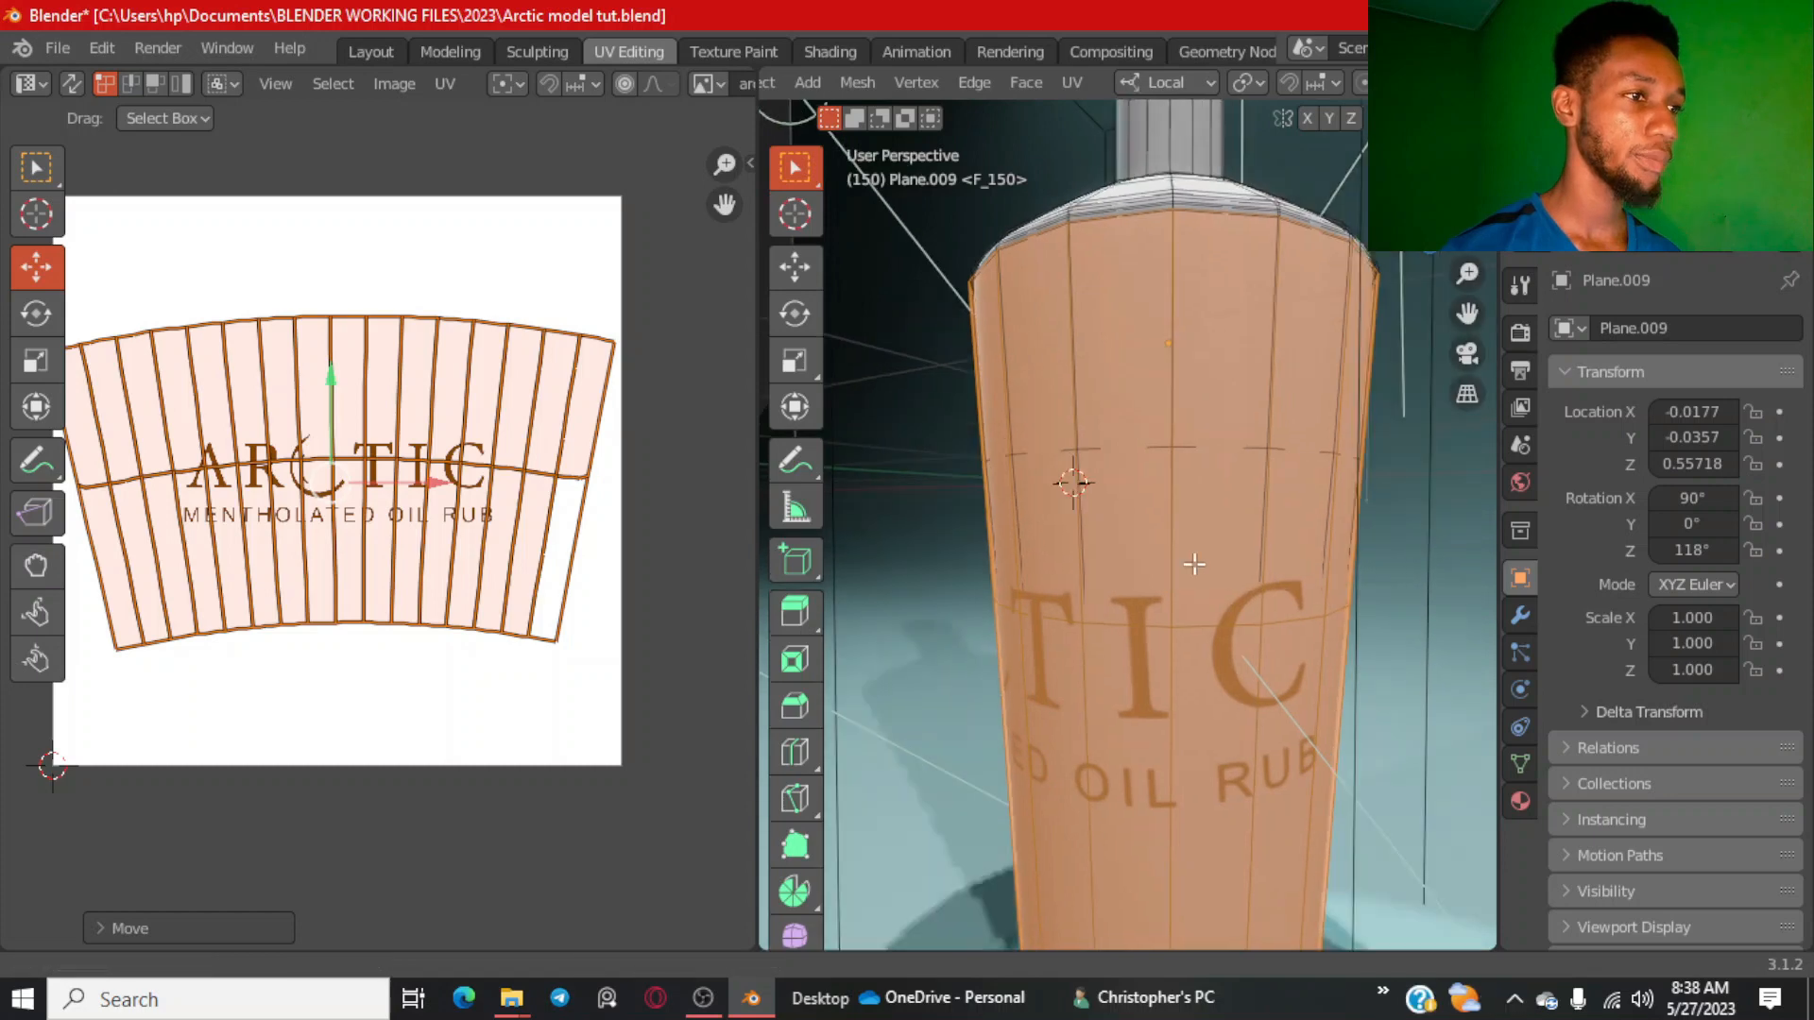
{"action": "middle_click_drag", "start_coordinate": [1096, 630], "coordinate": [1126, 597]}
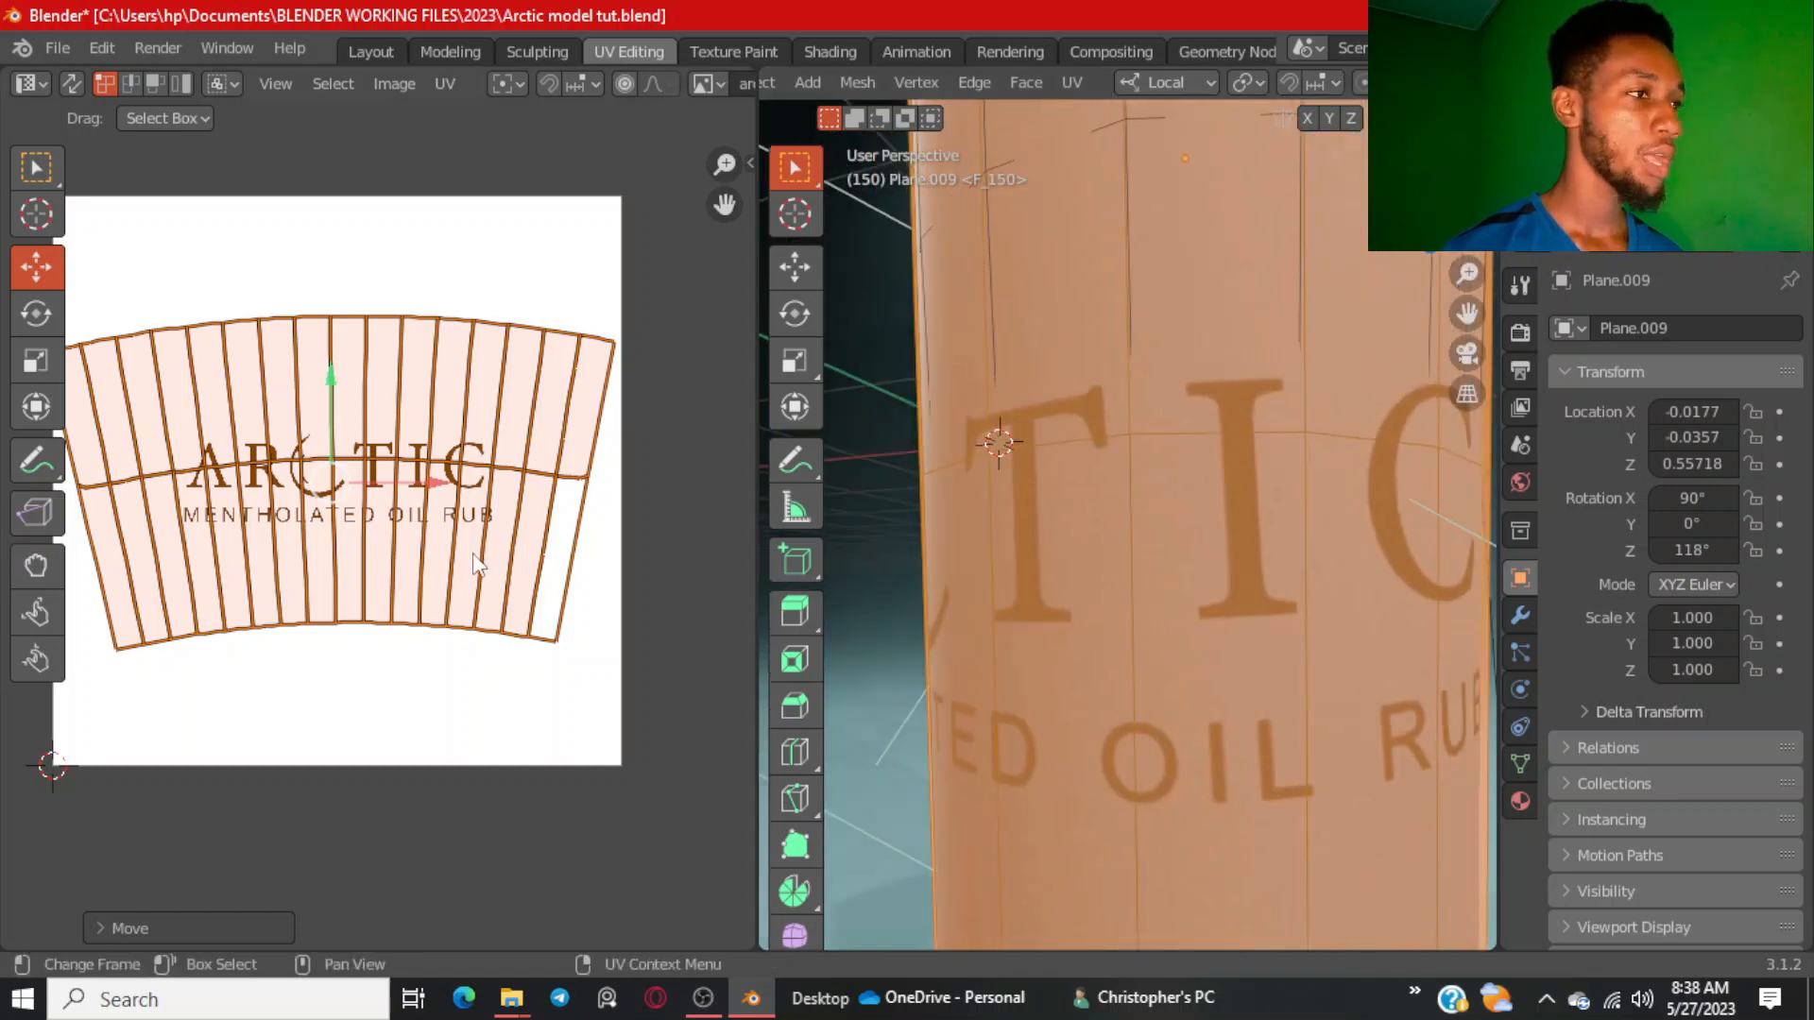
{"action": "scroll", "coordinate": [496, 578], "scroll_direction": "down", "scroll_amount": 2}
{"action": "key", "text": "s"}
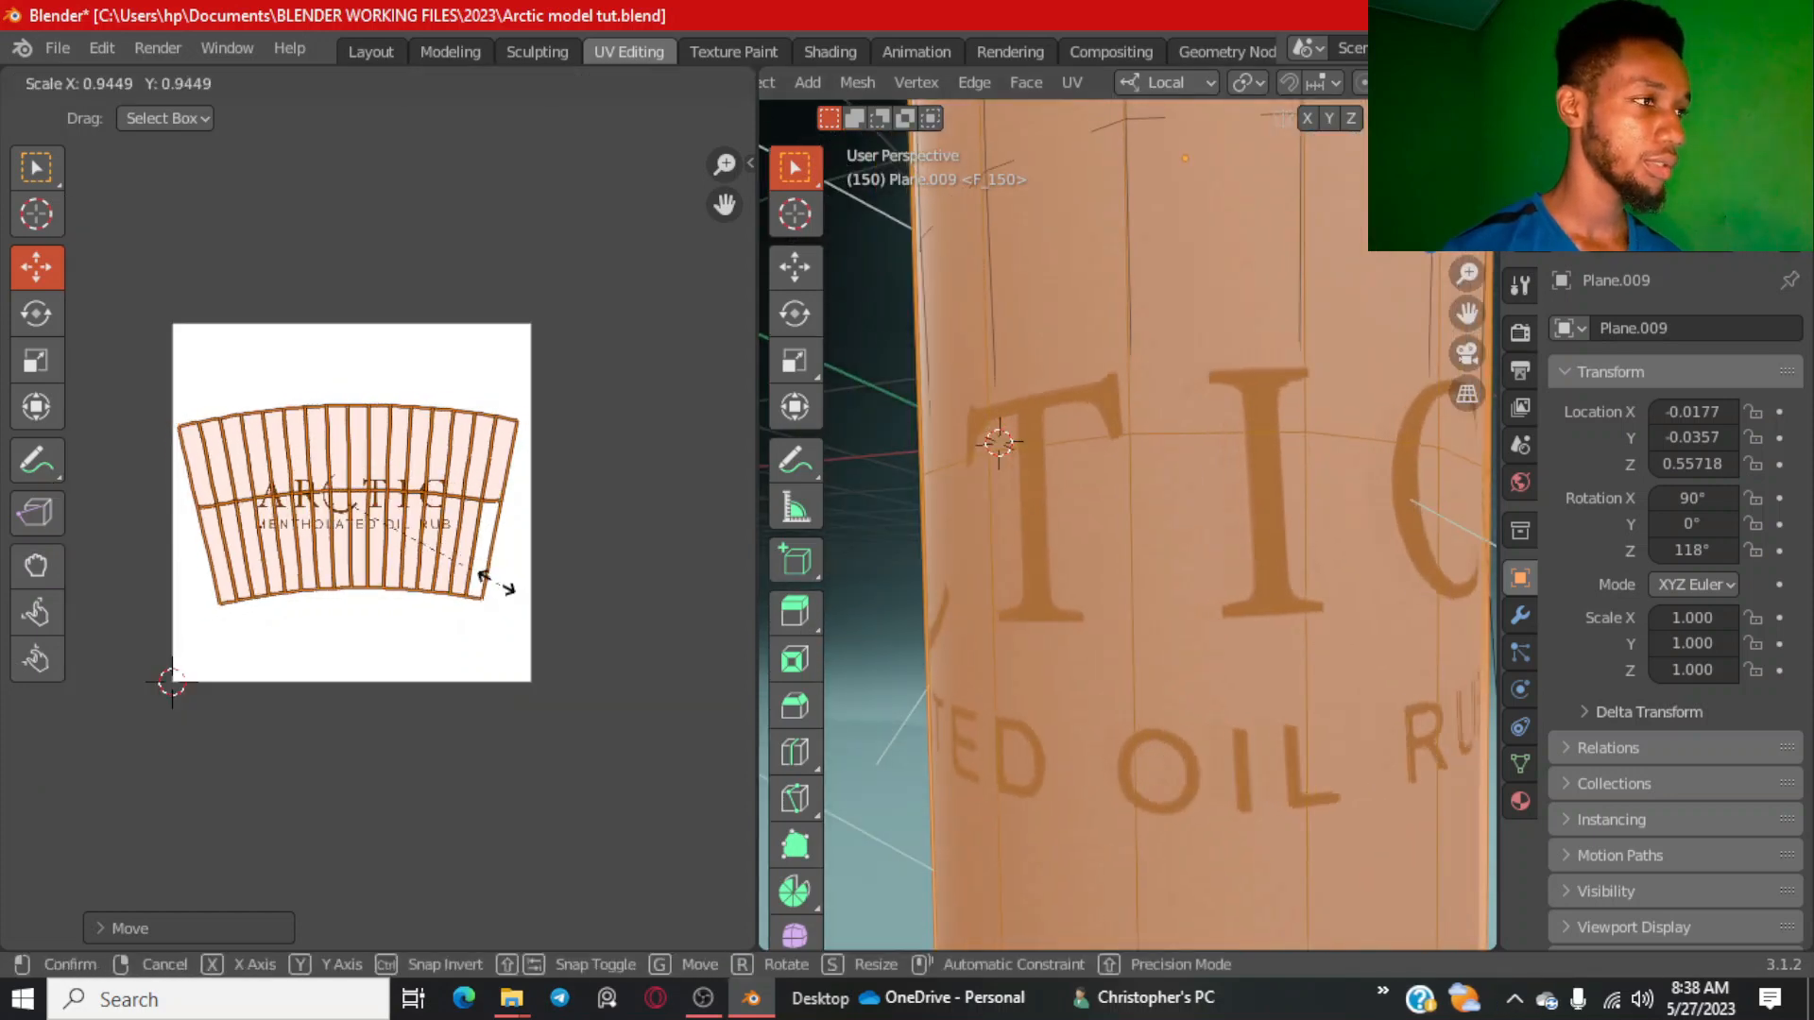
{"action": "left_click", "coordinate": [488, 579]}
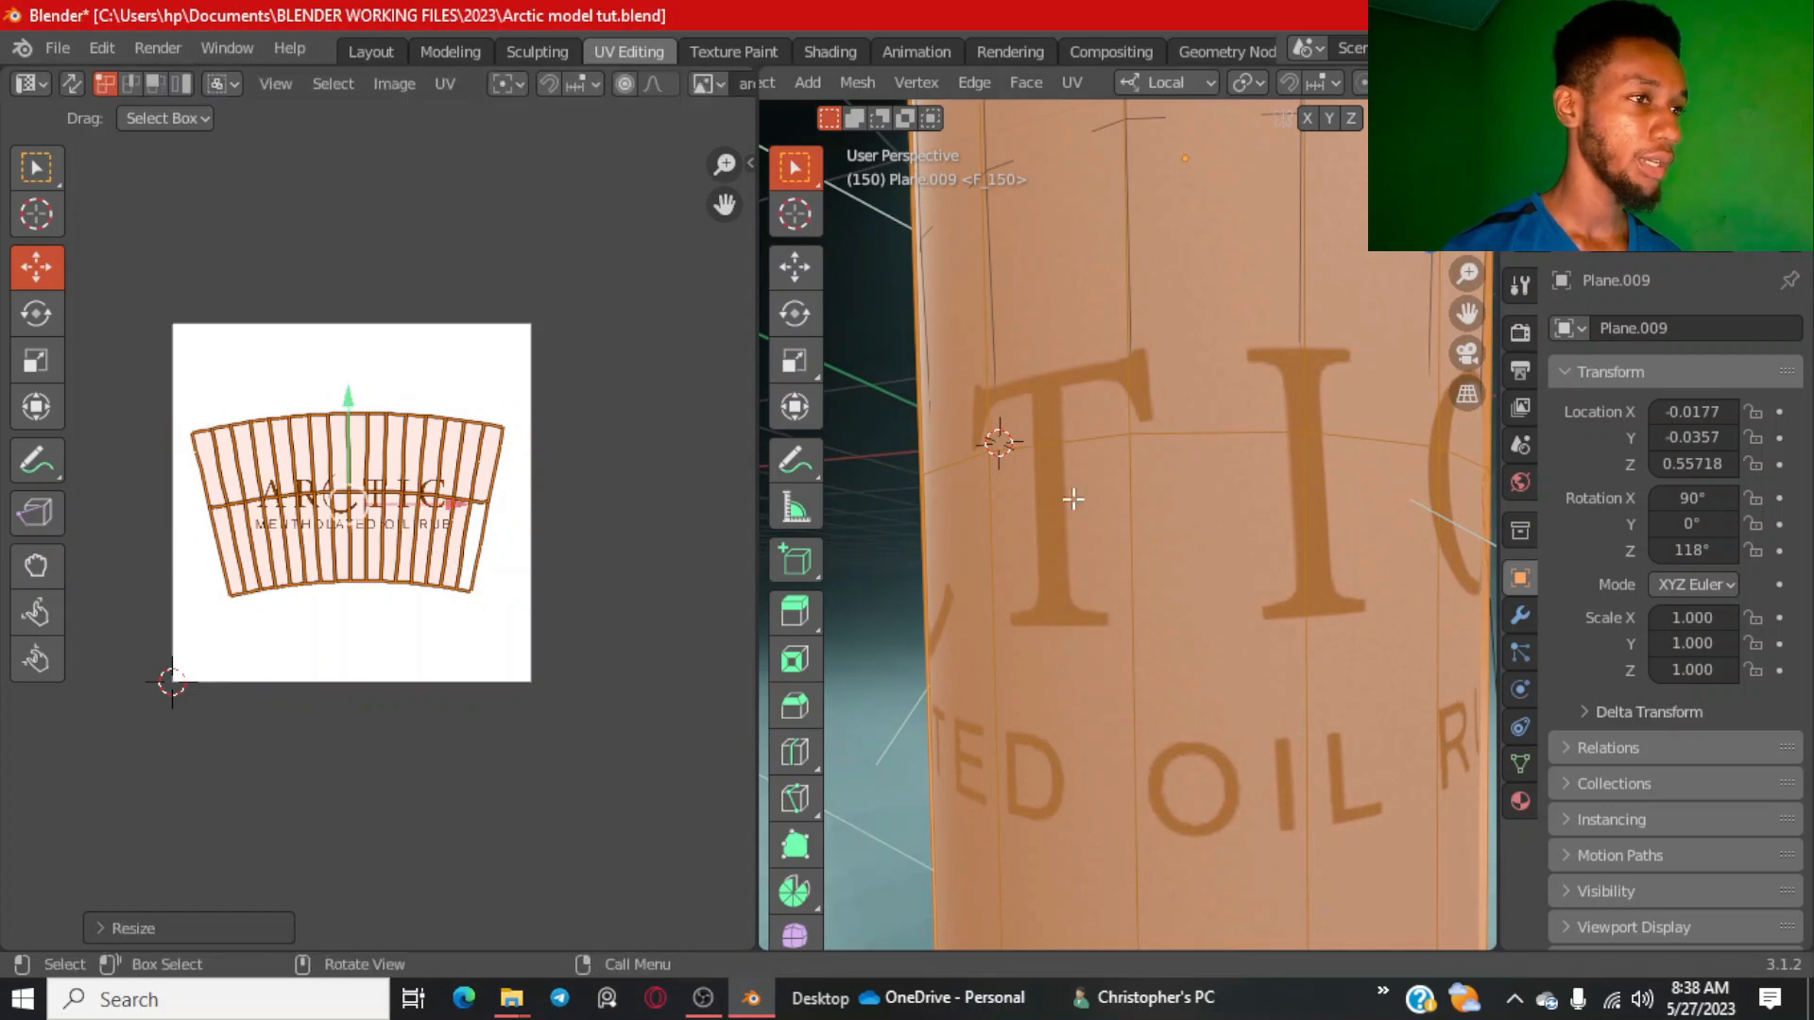
Scale the UV island up until it extends well past both sides of the label image.
{"action": "scroll", "coordinate": [1165, 487], "scroll_direction": "down", "scroll_amount": 5}
{"action": "scroll", "coordinate": [390, 534], "scroll_direction": "up", "scroll_amount": 2}
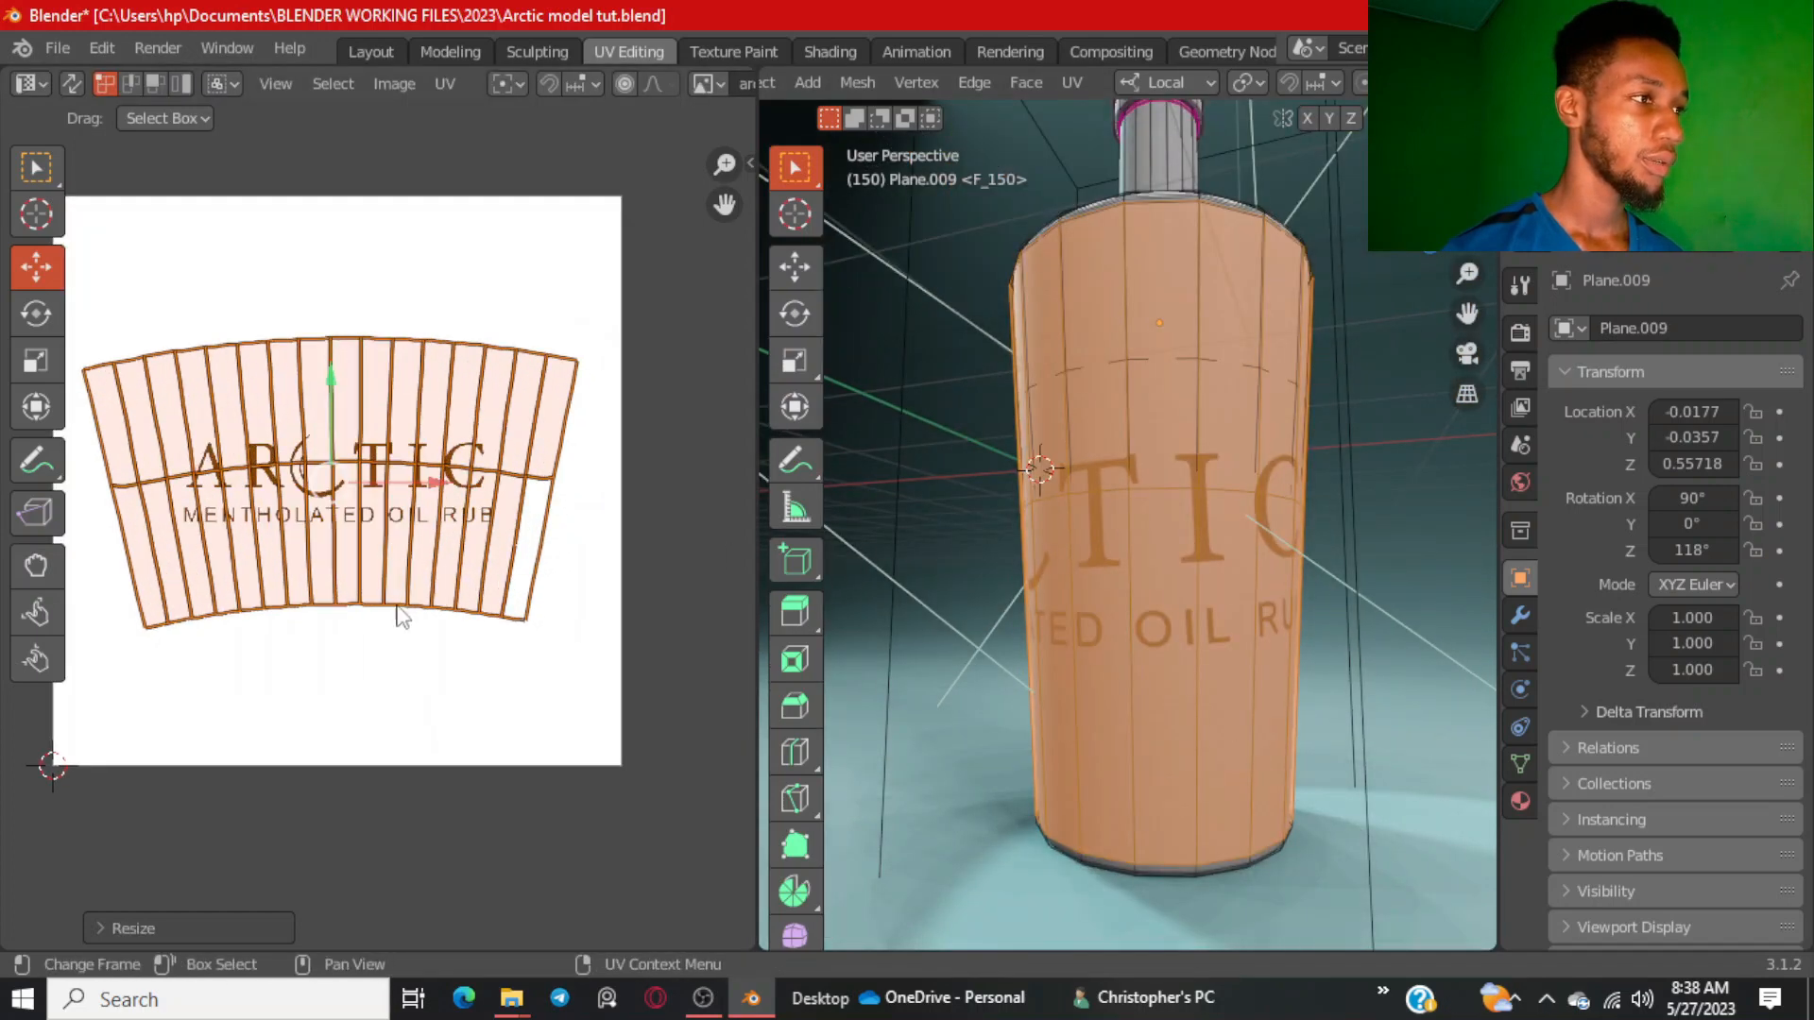
{"action": "scroll", "coordinate": [404, 614], "scroll_direction": "down", "scroll_amount": 2}
{"action": "key", "text": "s"}
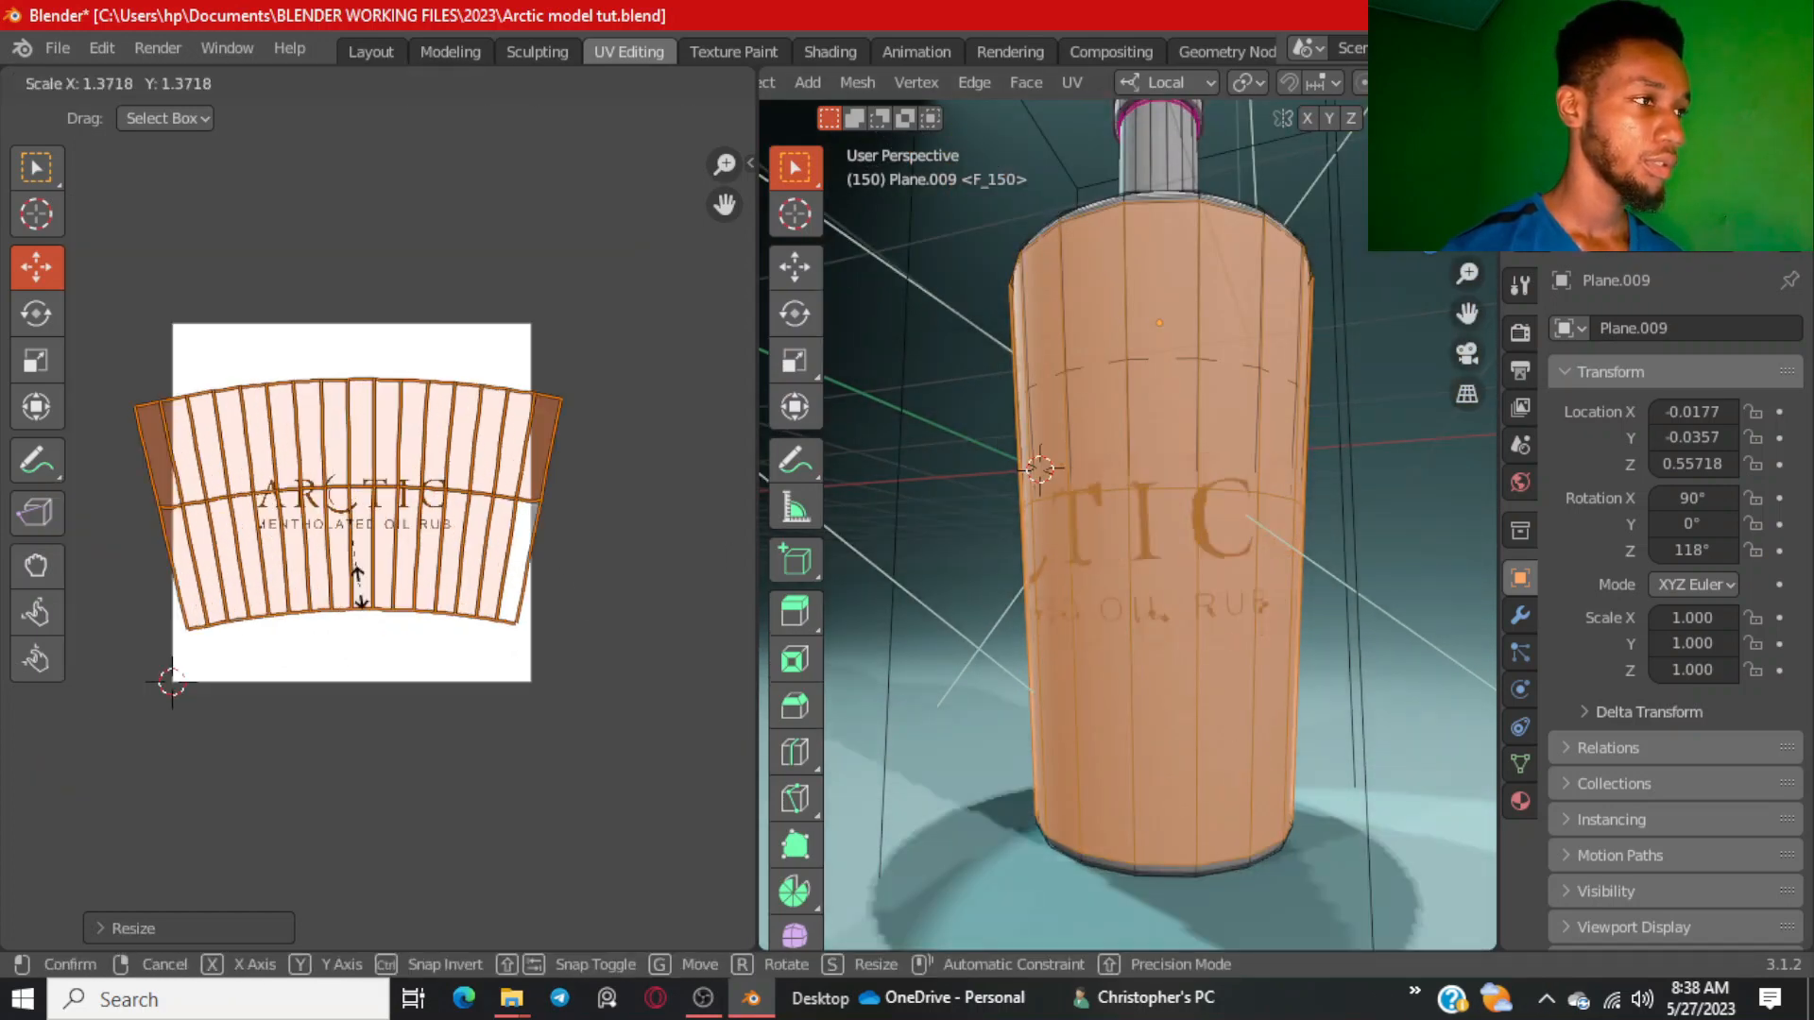
{"action": "left_click", "coordinate": [376, 635]}
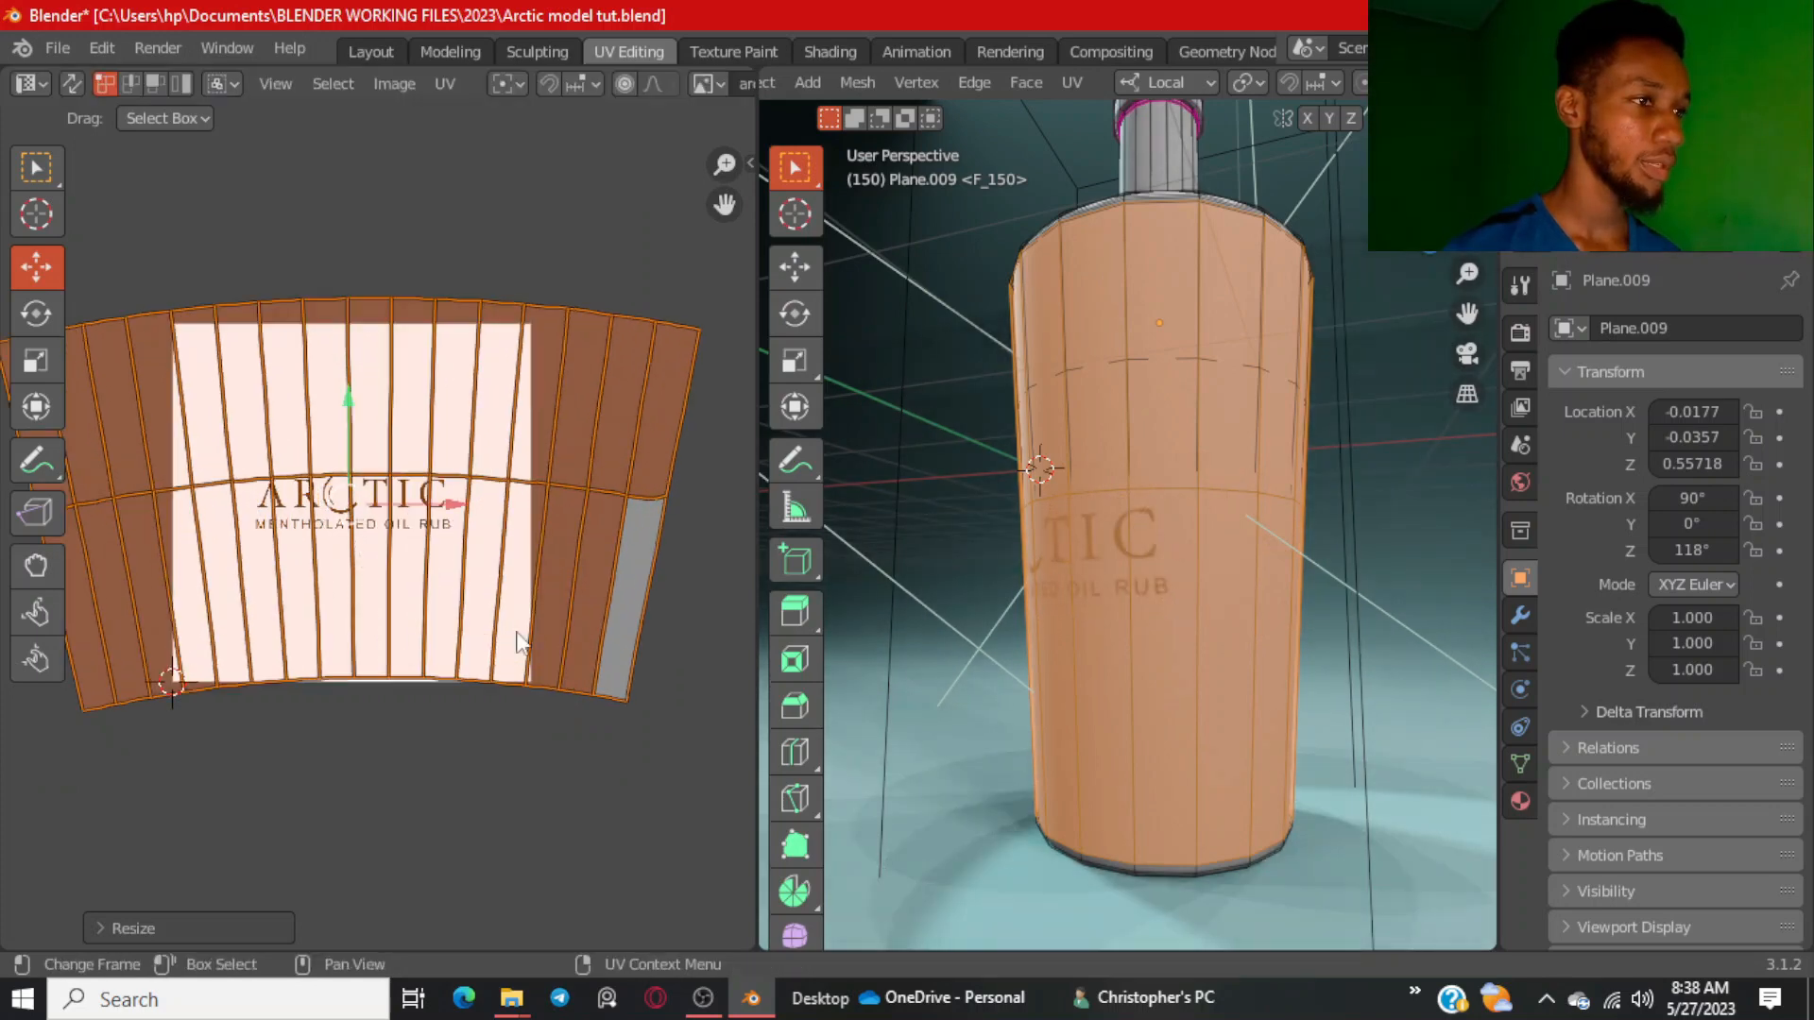
Scale the UV island down until its height fits within the label image.
{"action": "middle_click_drag", "start_coordinate": [1118, 559], "coordinate": [1491, 556]}
{"action": "middle_click_drag", "start_coordinate": [1061, 555], "coordinate": [1314, 543]}
{"action": "middle_click_drag", "start_coordinate": [715, 512], "coordinate": [940, 512]}
{"action": "middle_click_drag", "start_coordinate": [1086, 538], "coordinate": [1380, 567]}
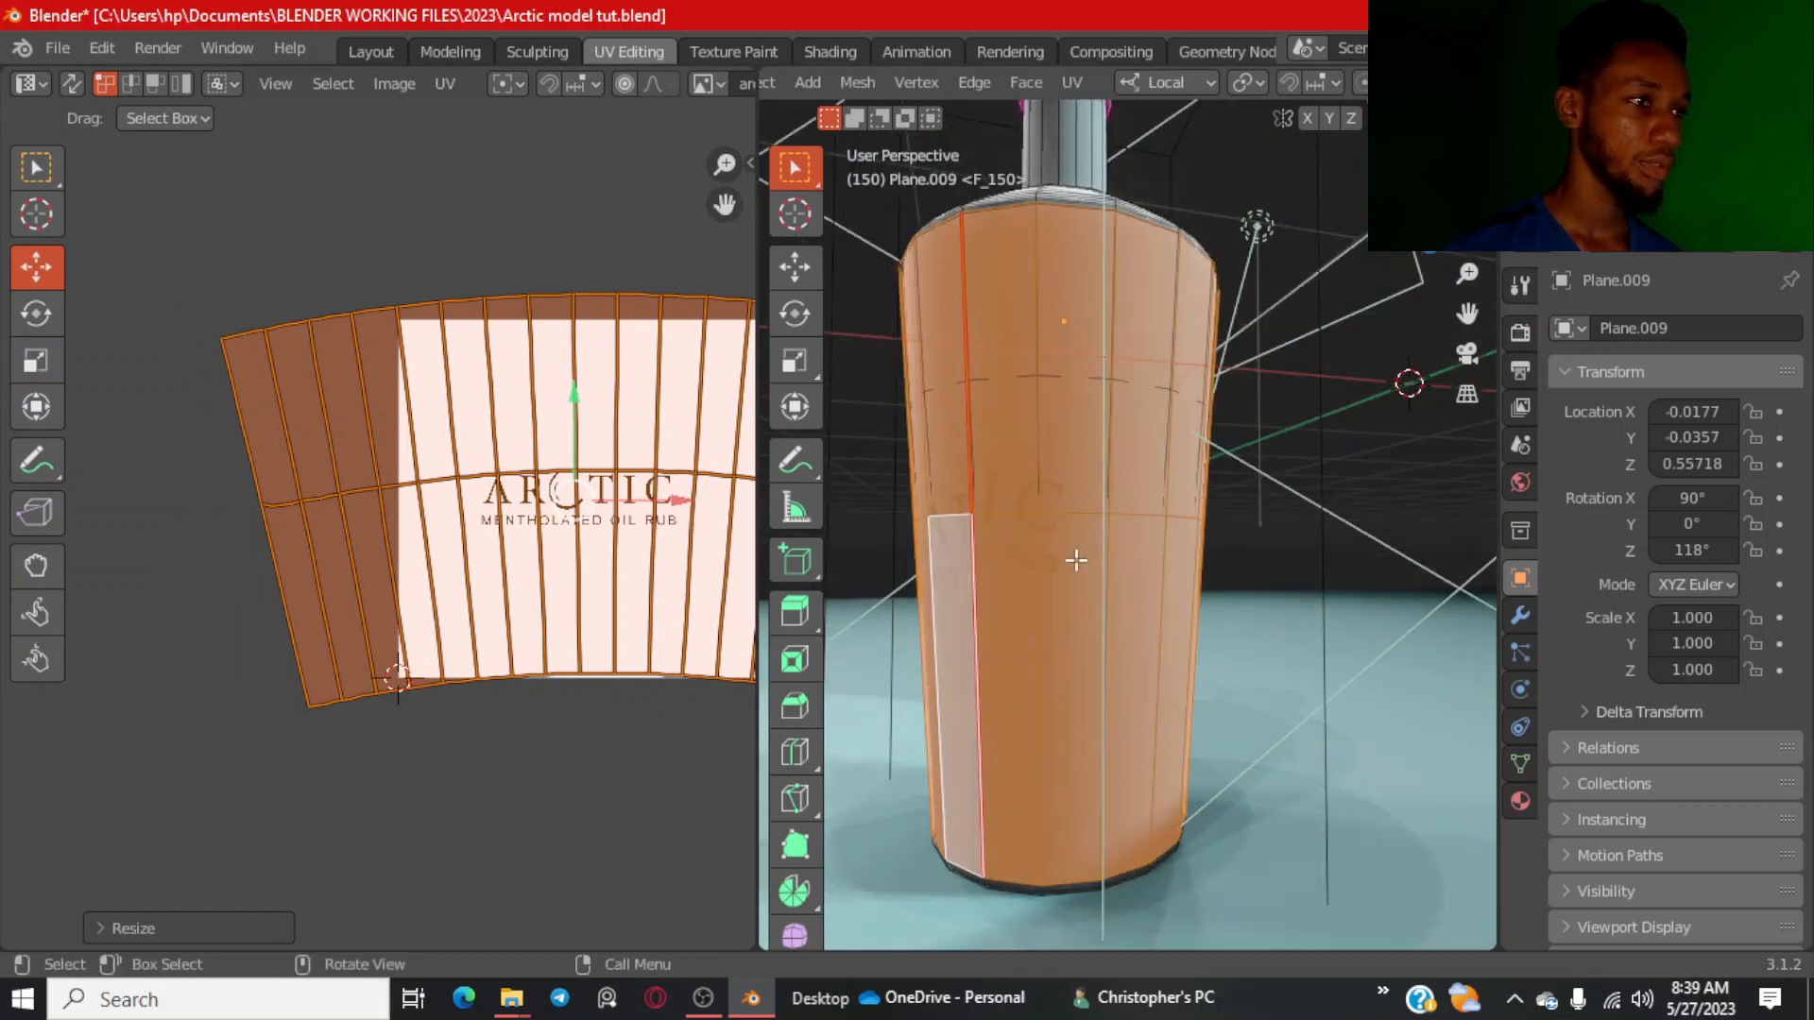
{"action": "middle_click_drag", "start_coordinate": [1097, 561], "coordinate": [1200, 574]}
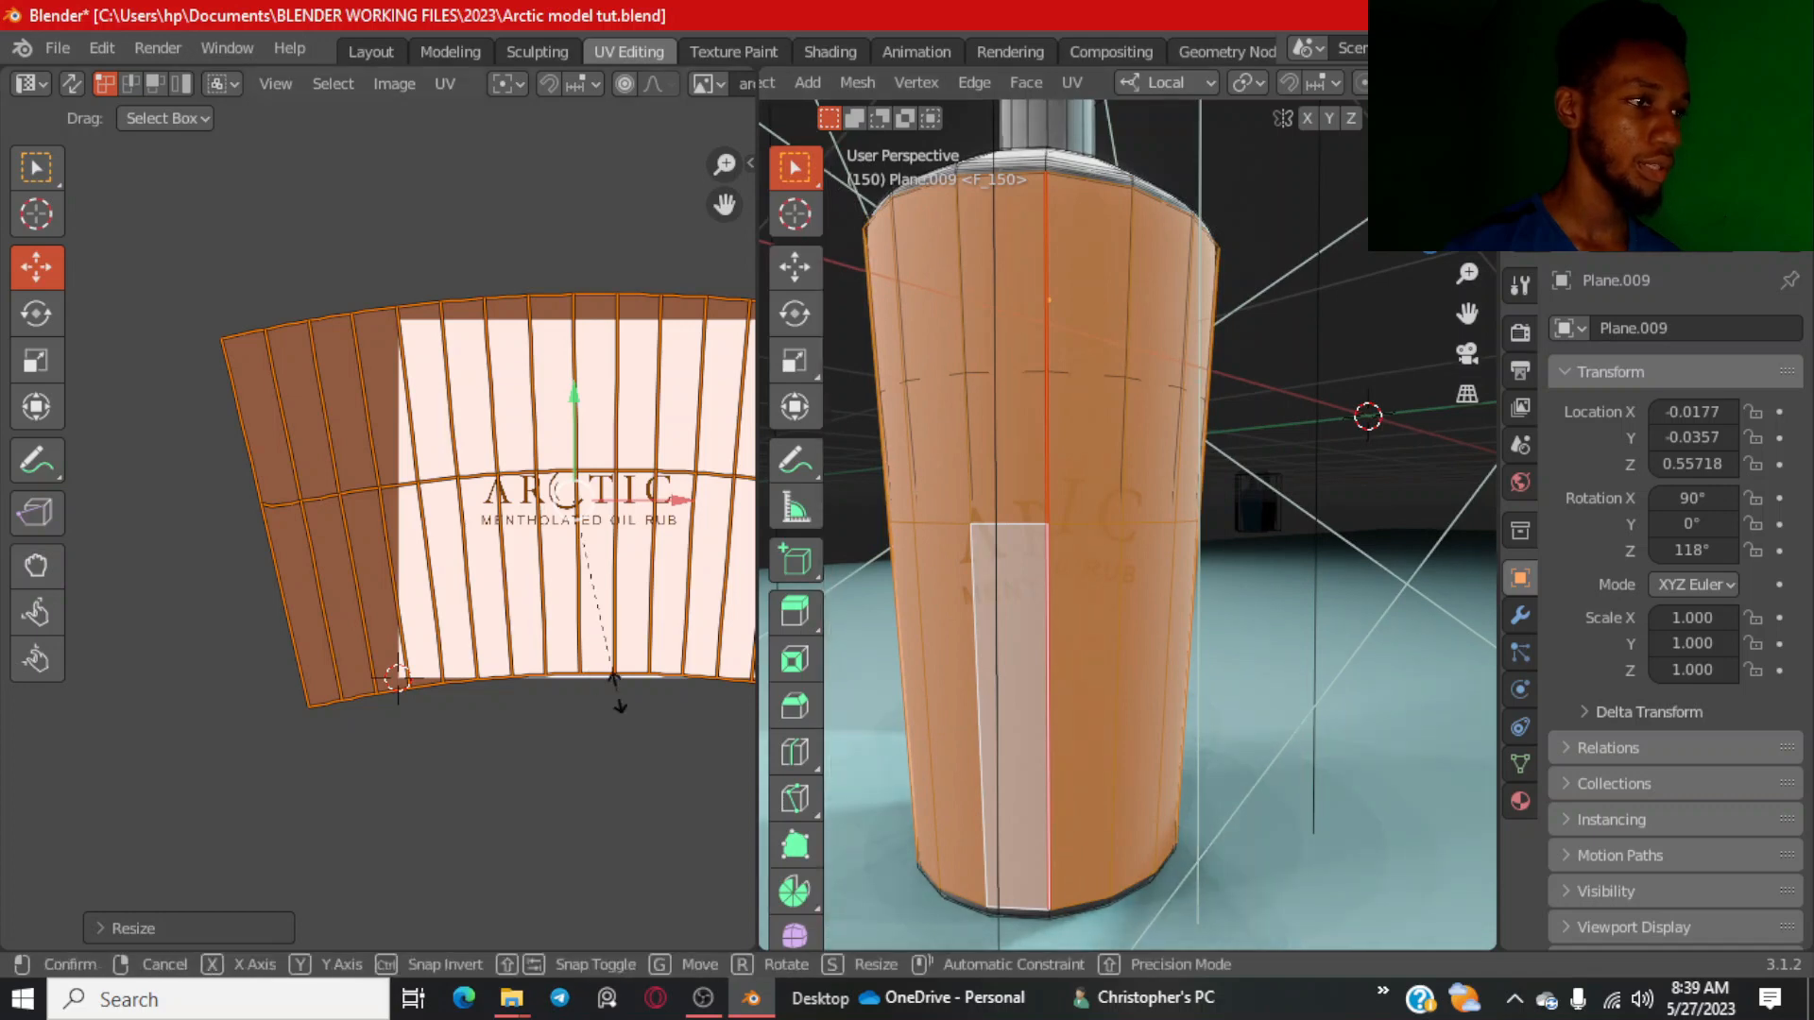
{"action": "key", "text": "s"}
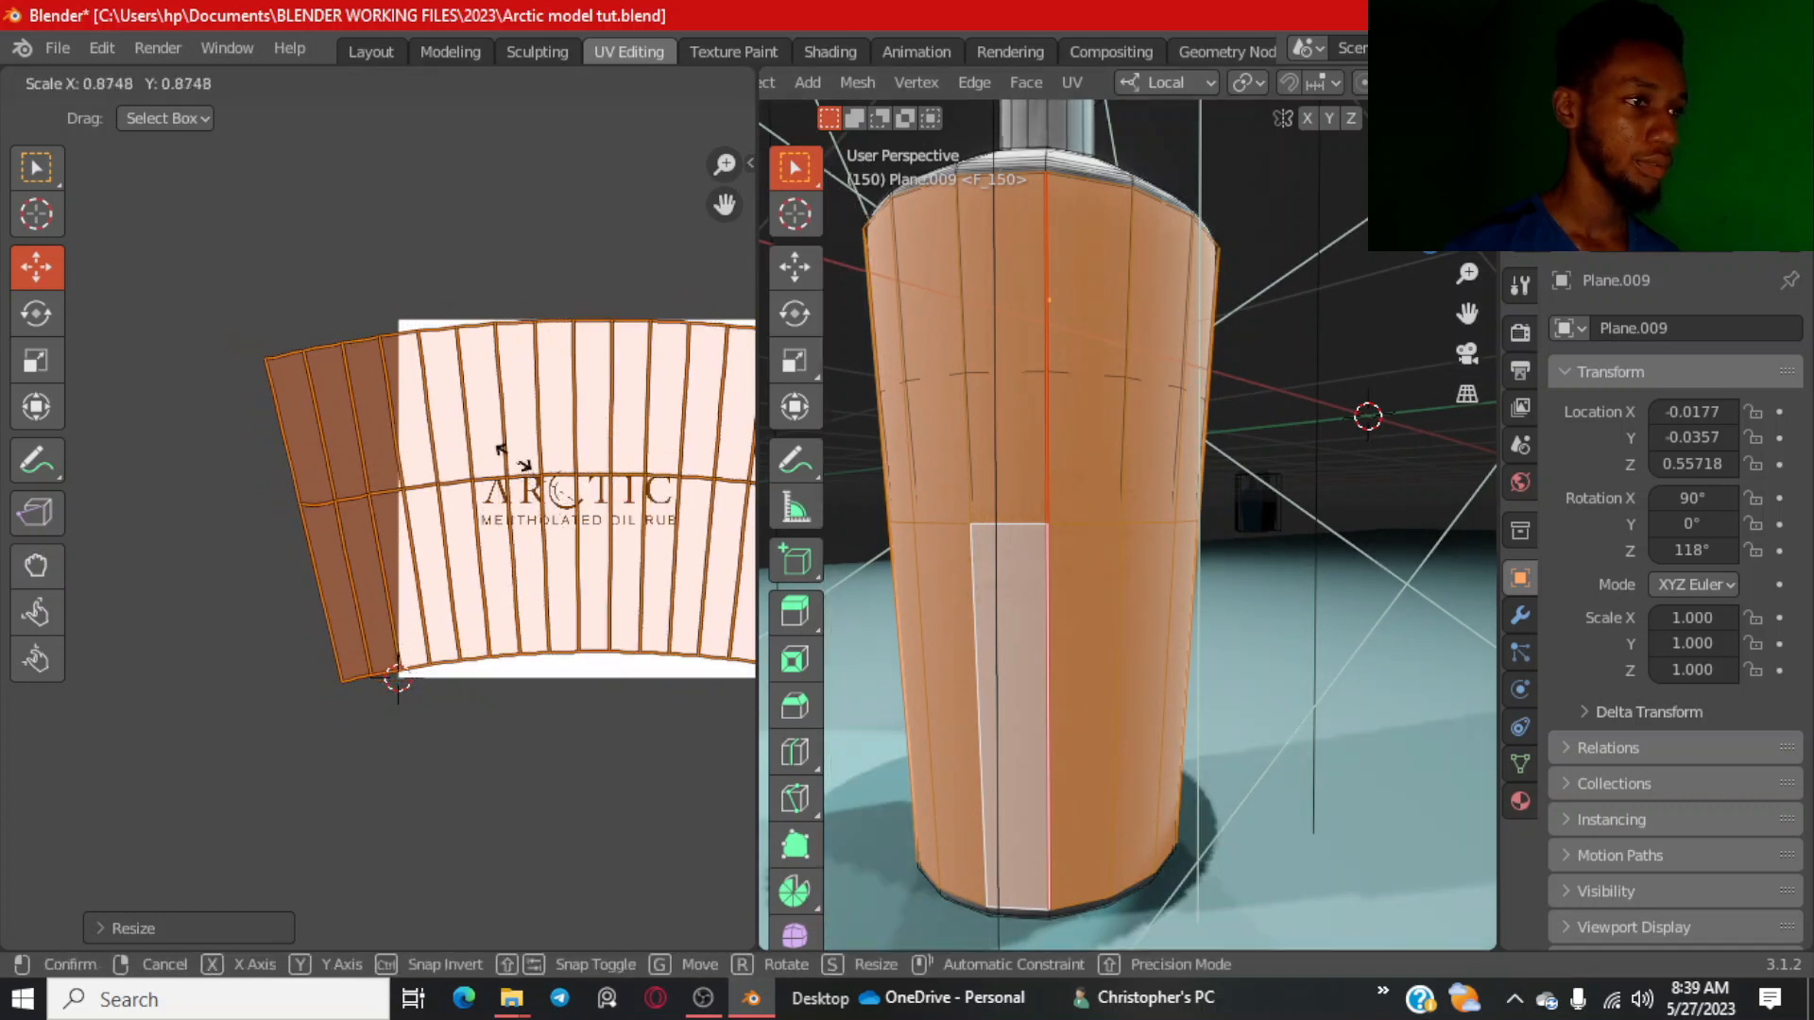
{"action": "left_click", "coordinate": [500, 335]}
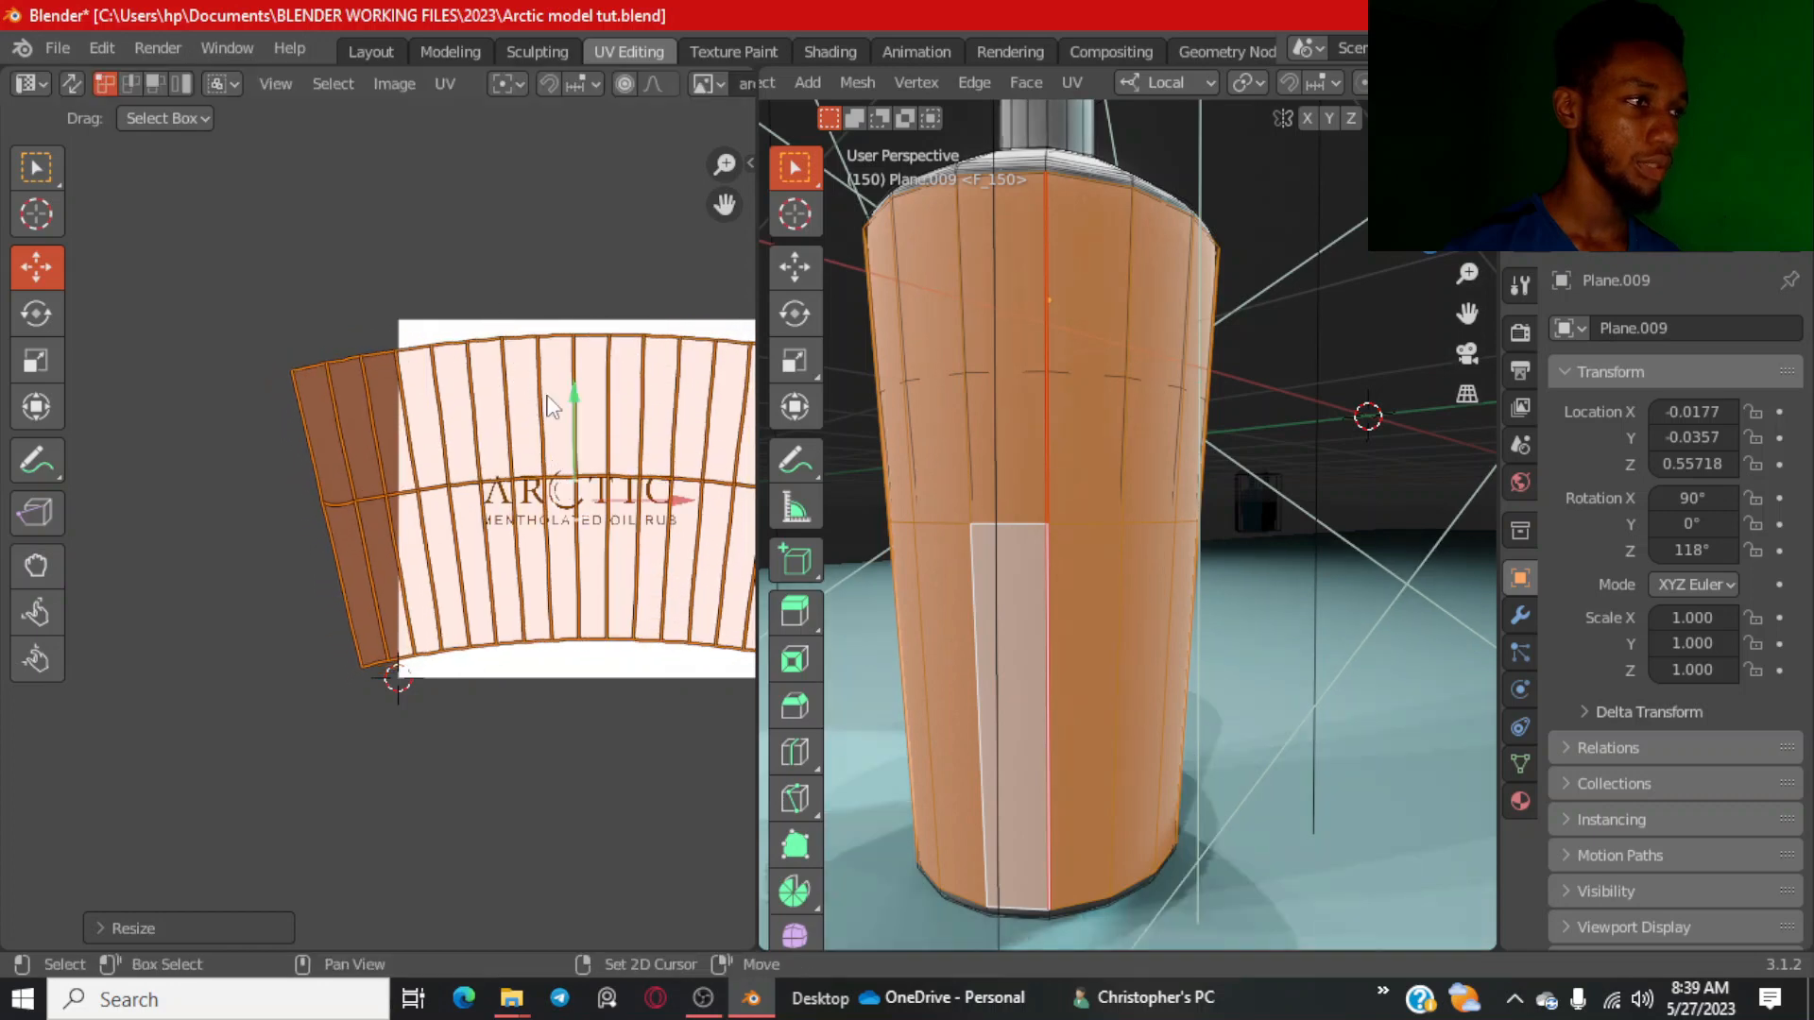
Examine the size and placement of the ARCTIC label on the bottle body and in its UV layout.
{"action": "scroll", "coordinate": [1122, 465], "scroll_direction": "down", "scroll_amount": 6}
{"action": "scroll", "coordinate": [1162, 510], "scroll_direction": "up", "scroll_amount": 5}
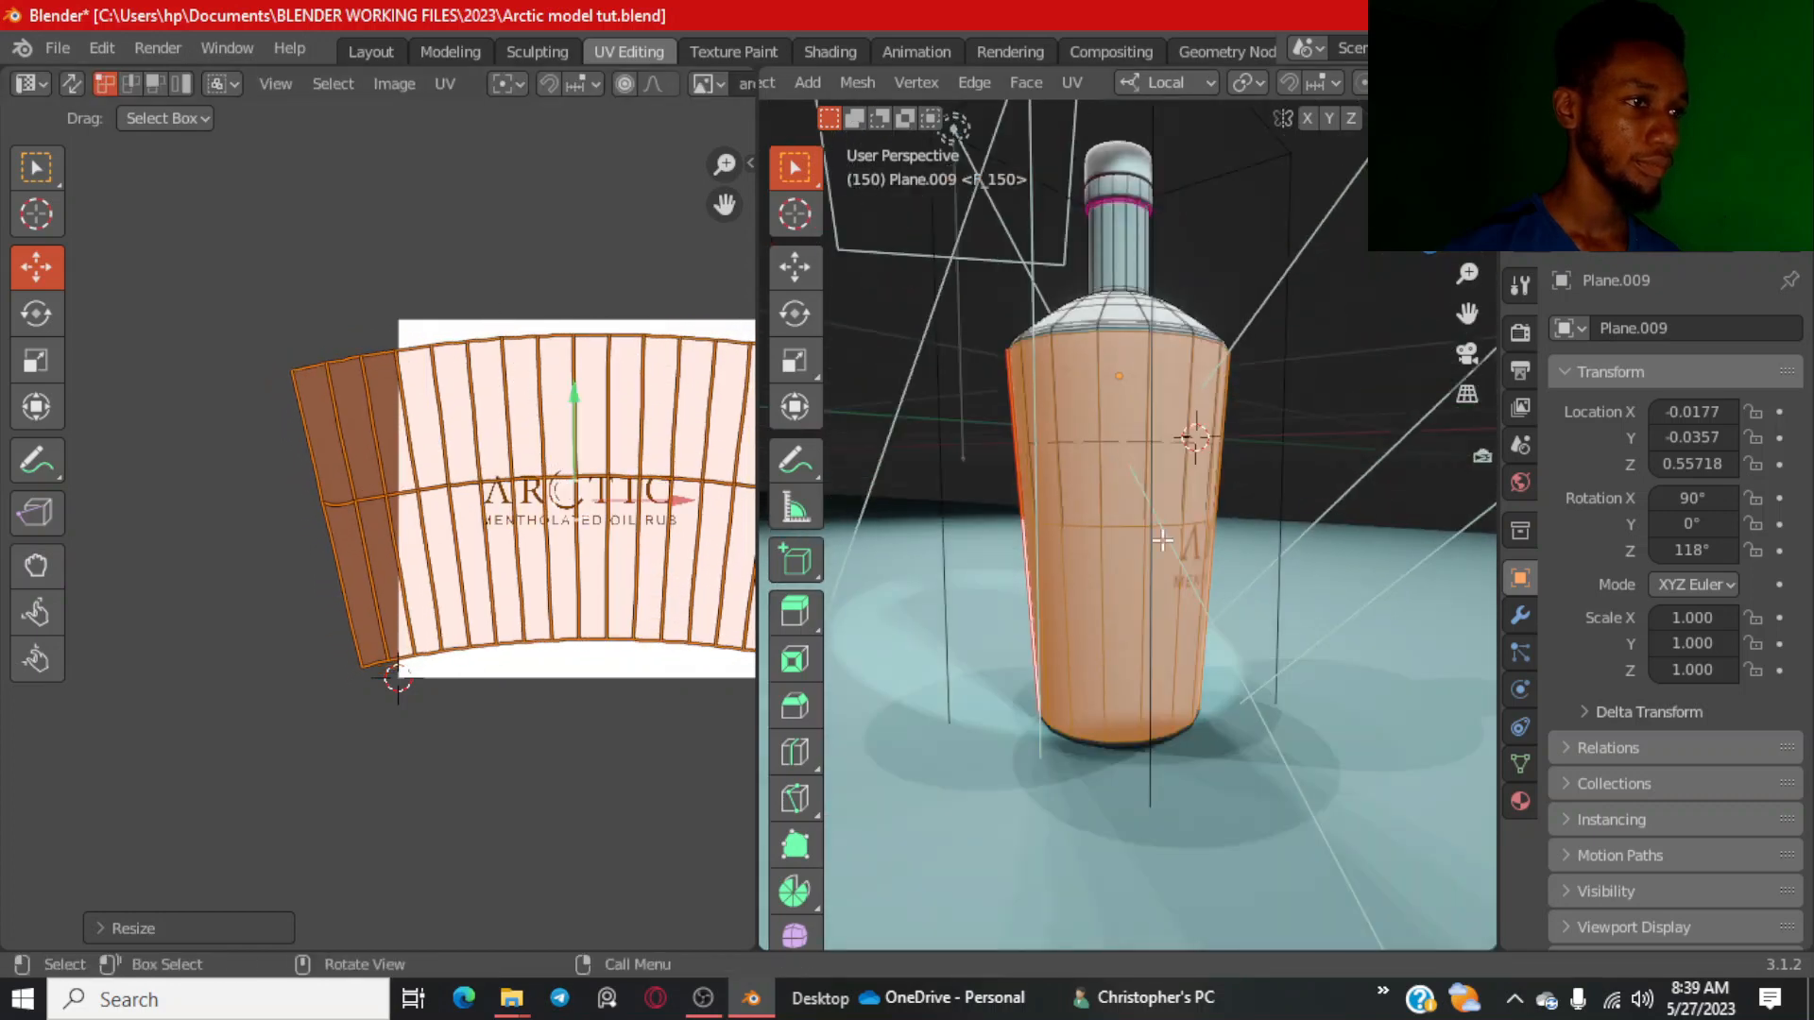
{"action": "middle_click_drag", "start_coordinate": [1181, 505], "coordinate": [1085, 517]}
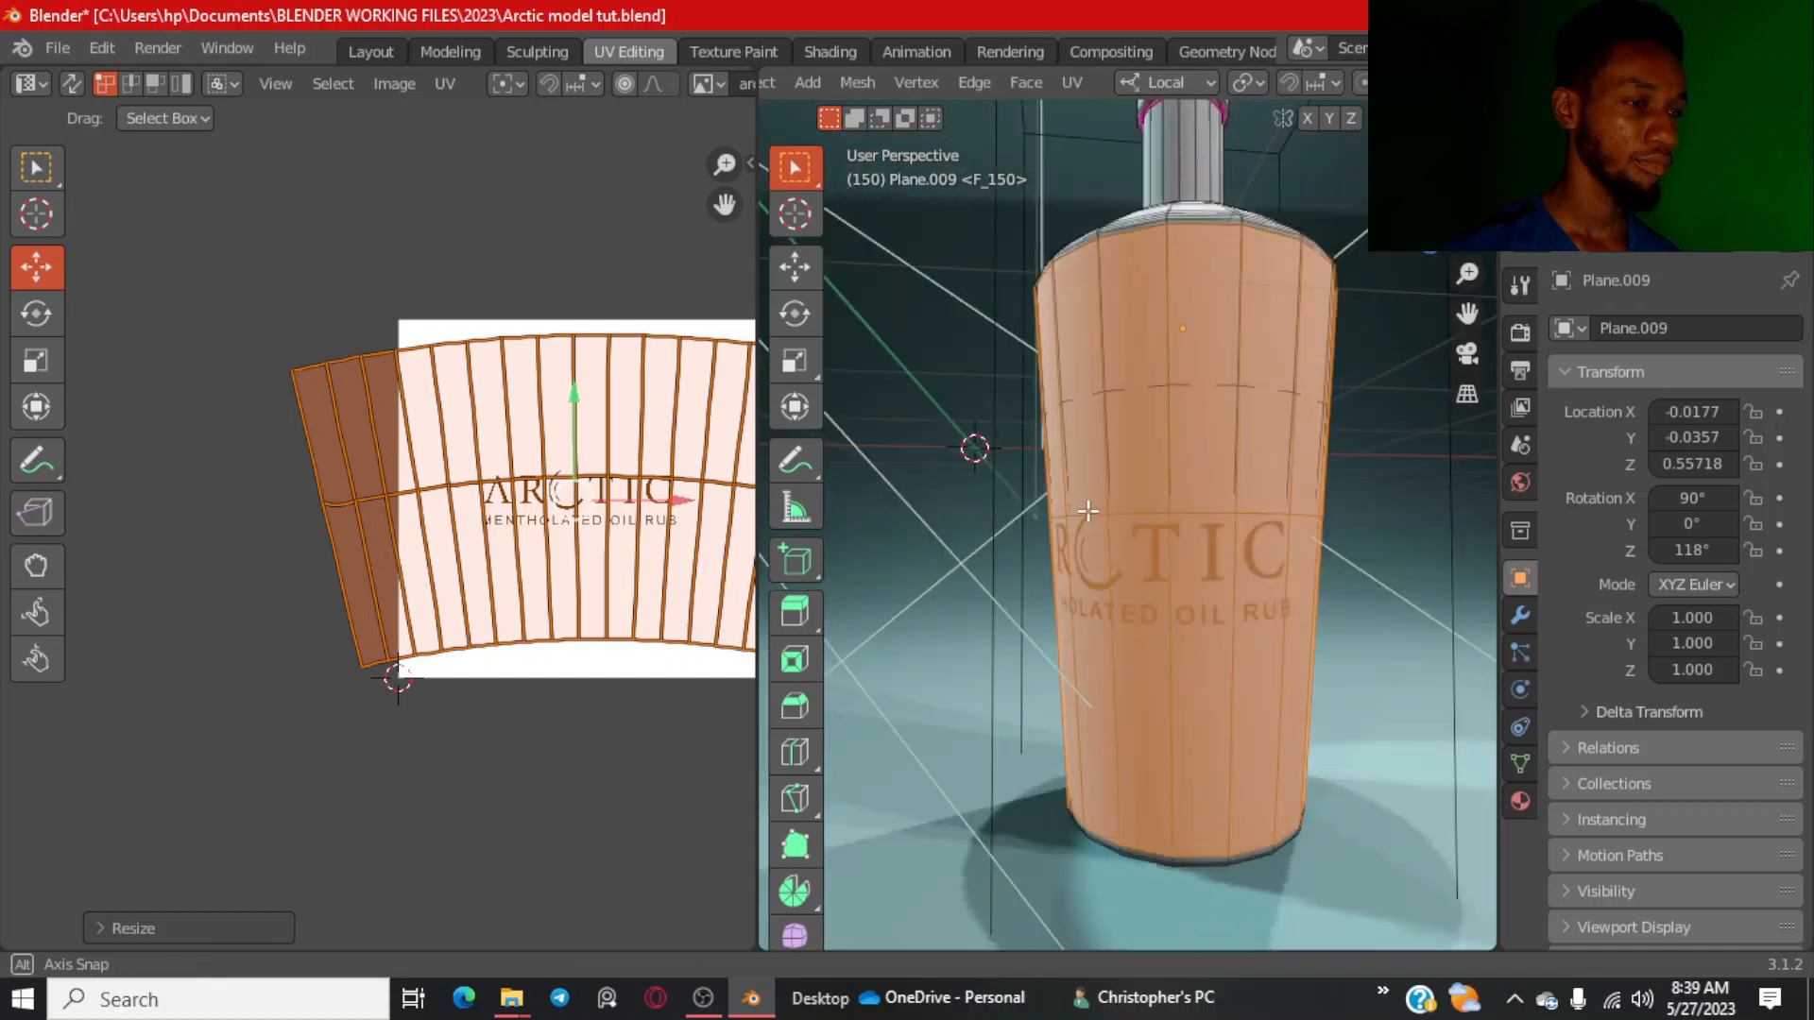
{"action": "middle_click_drag", "start_coordinate": [1328, 552], "coordinate": [1365, 548]}
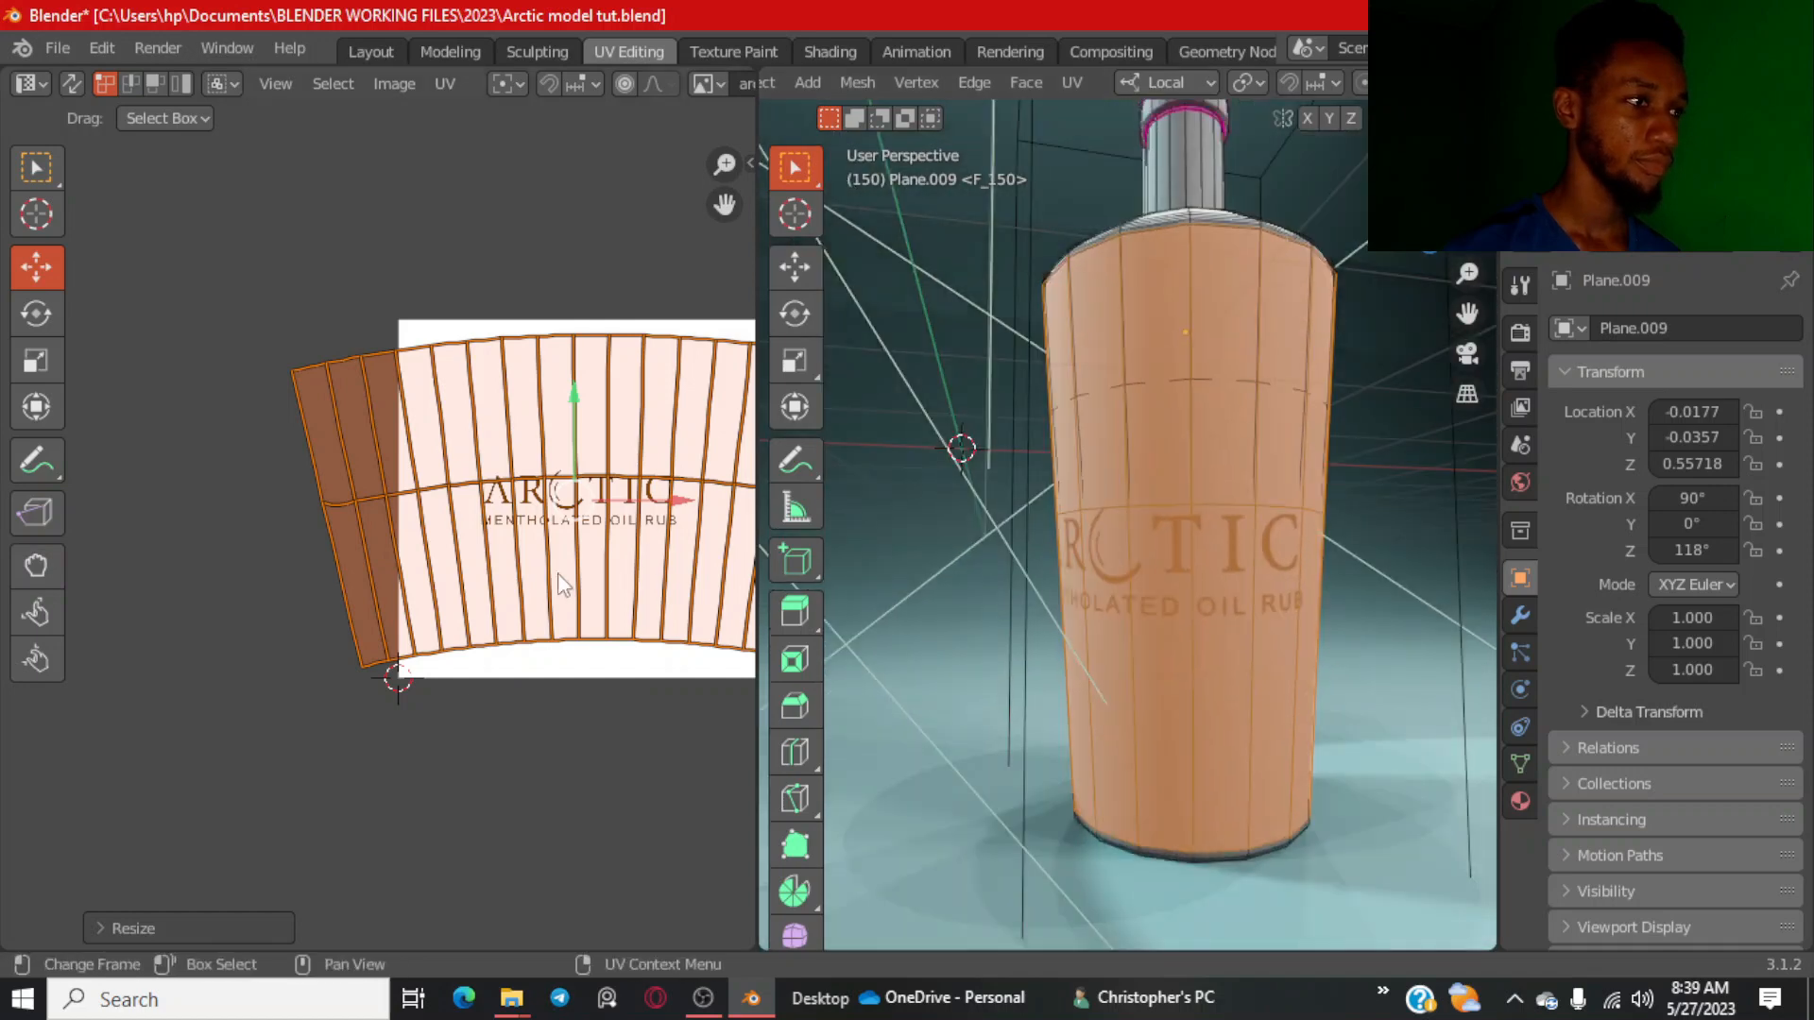
{"action": "middle_click_drag", "start_coordinate": [648, 579], "coordinate": [536, 581]}
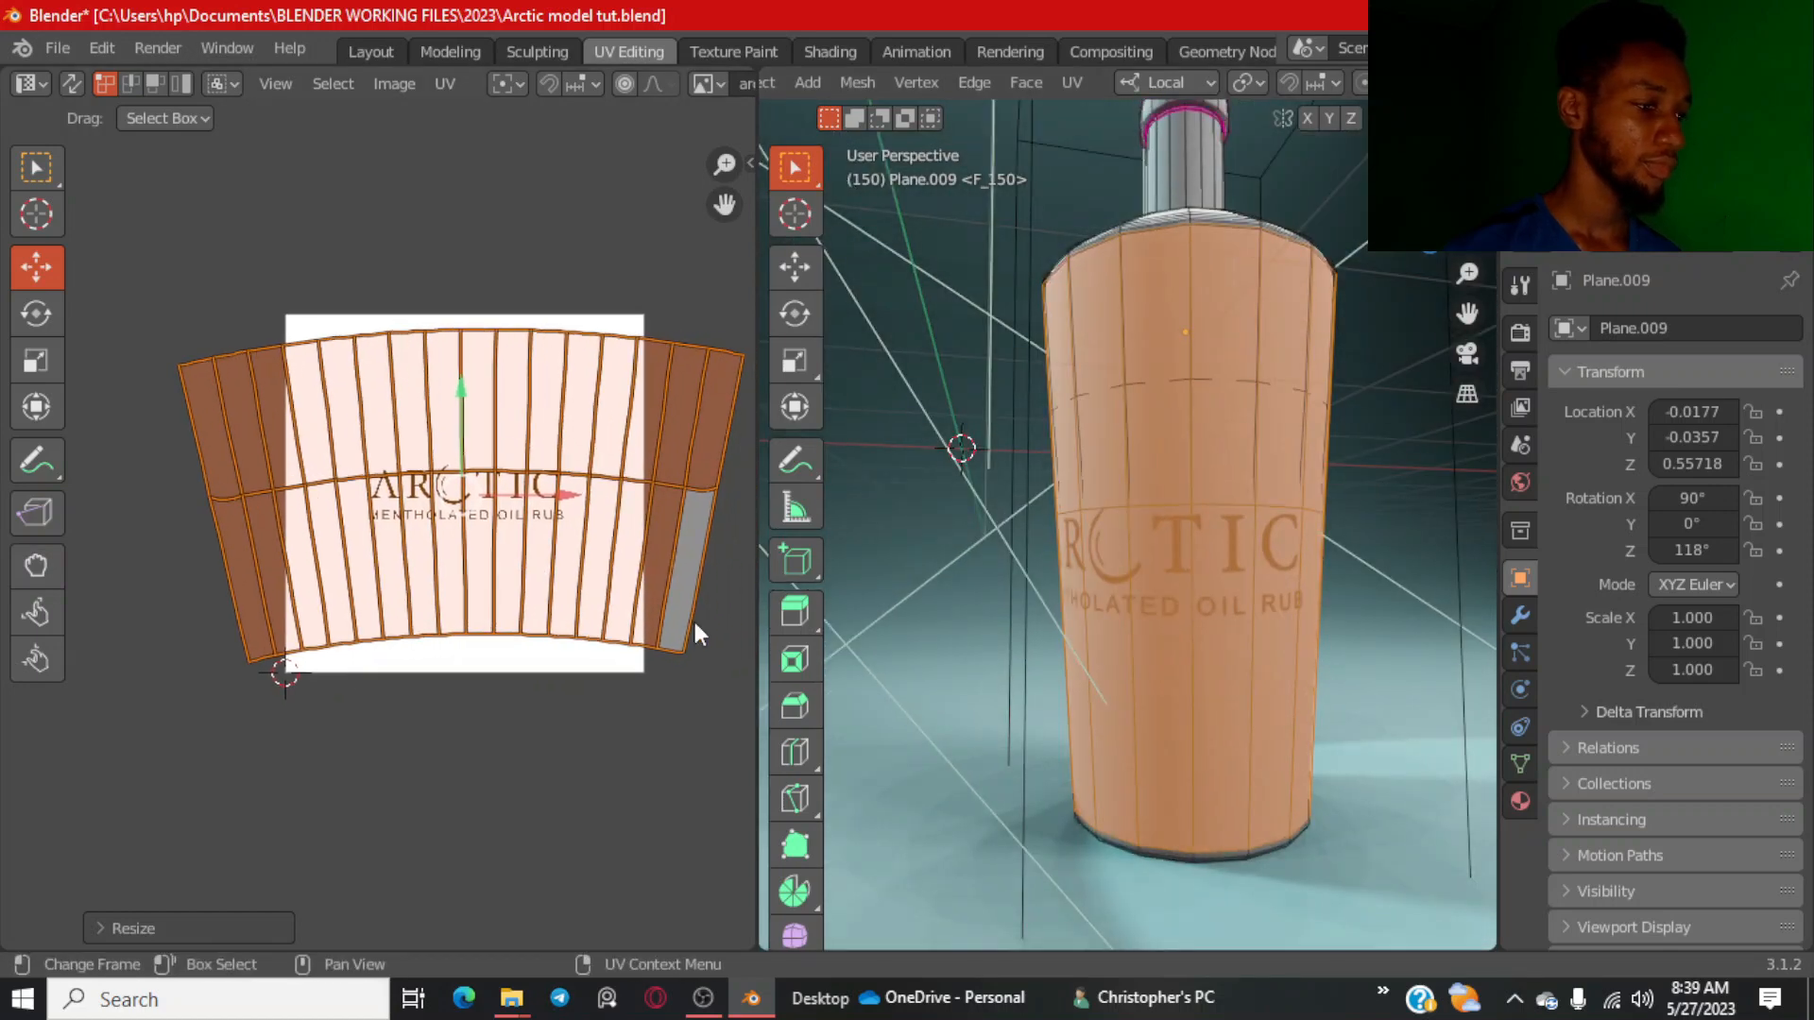
{"action": "key", "text": "s"}
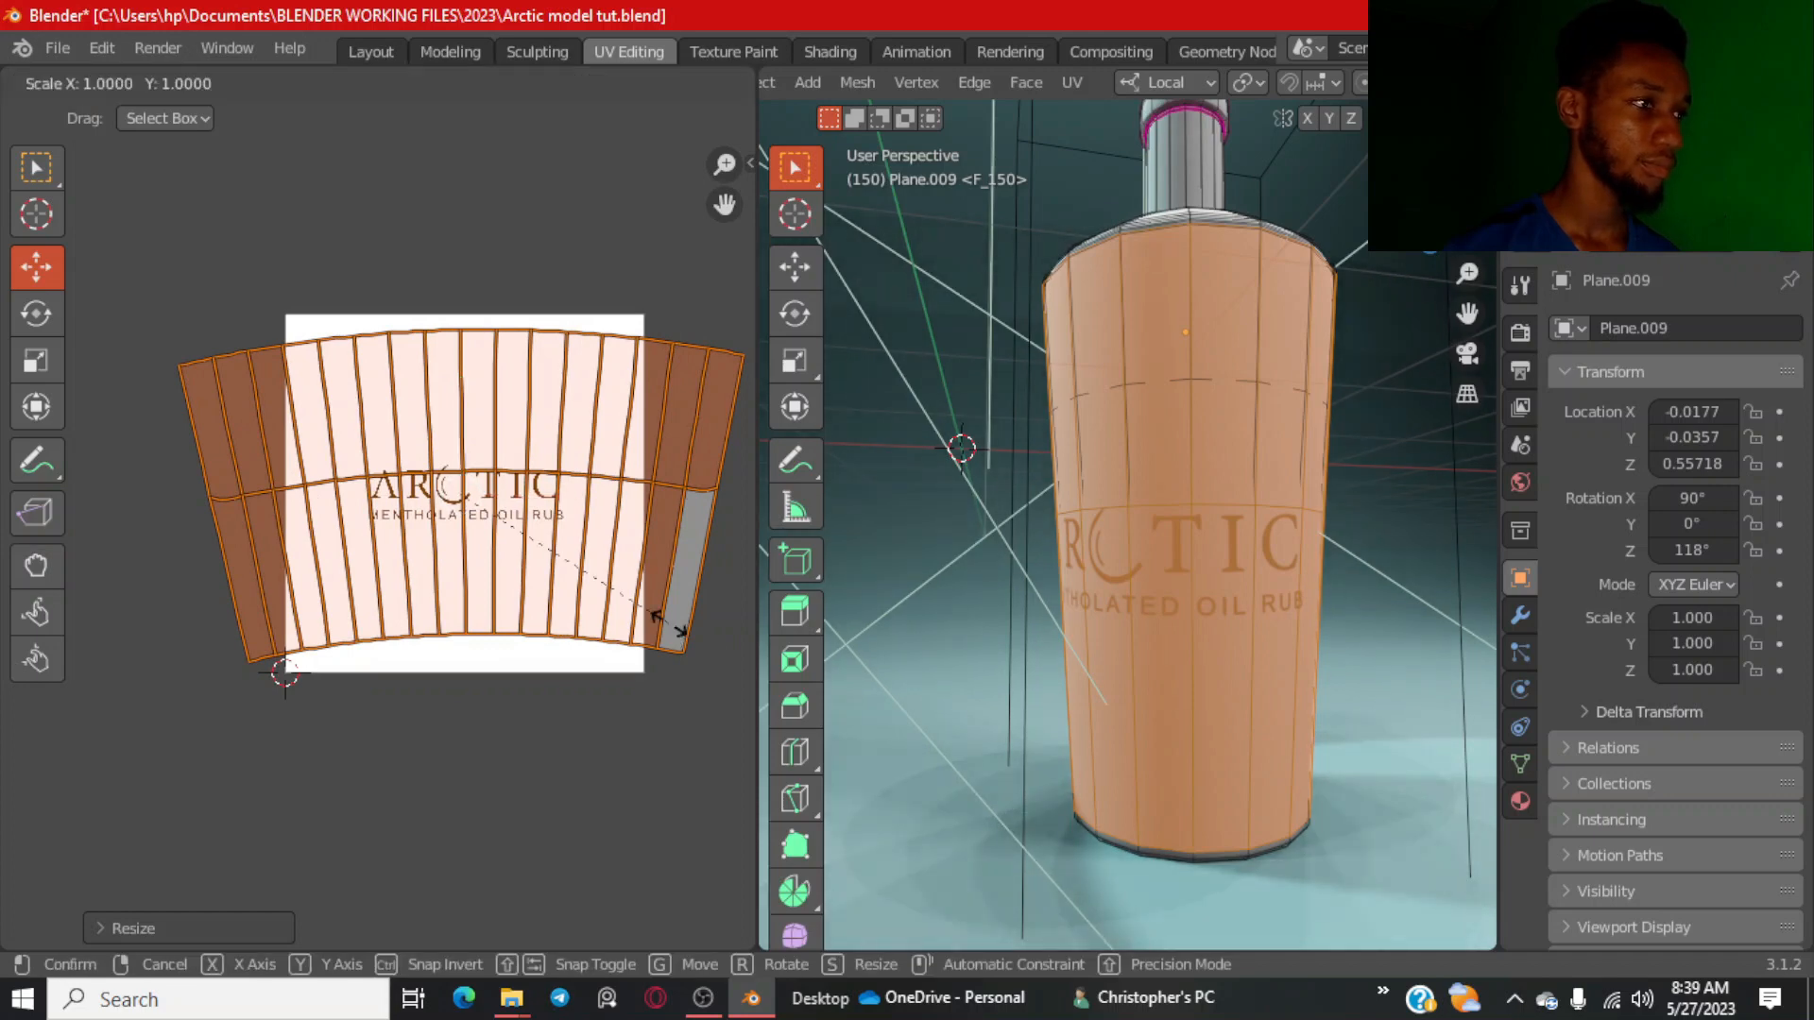
{"action": "key", "text": "x"}
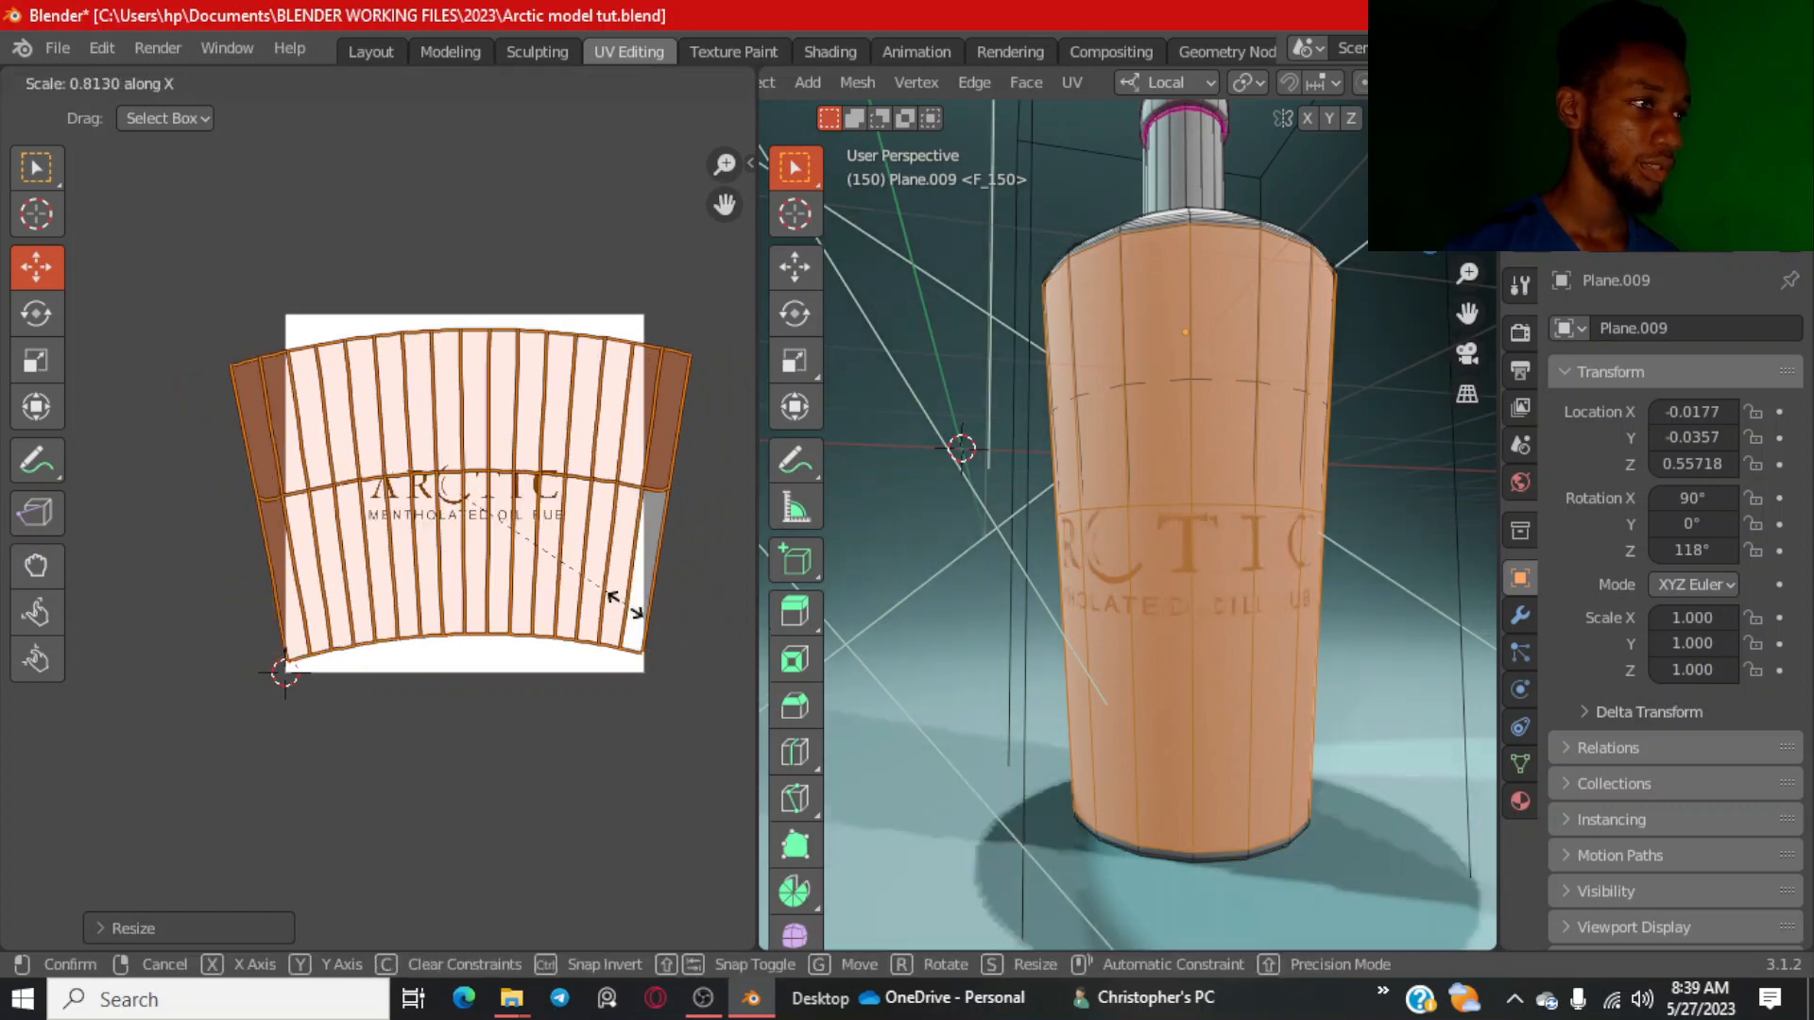
{"action": "key", "text": "y"}
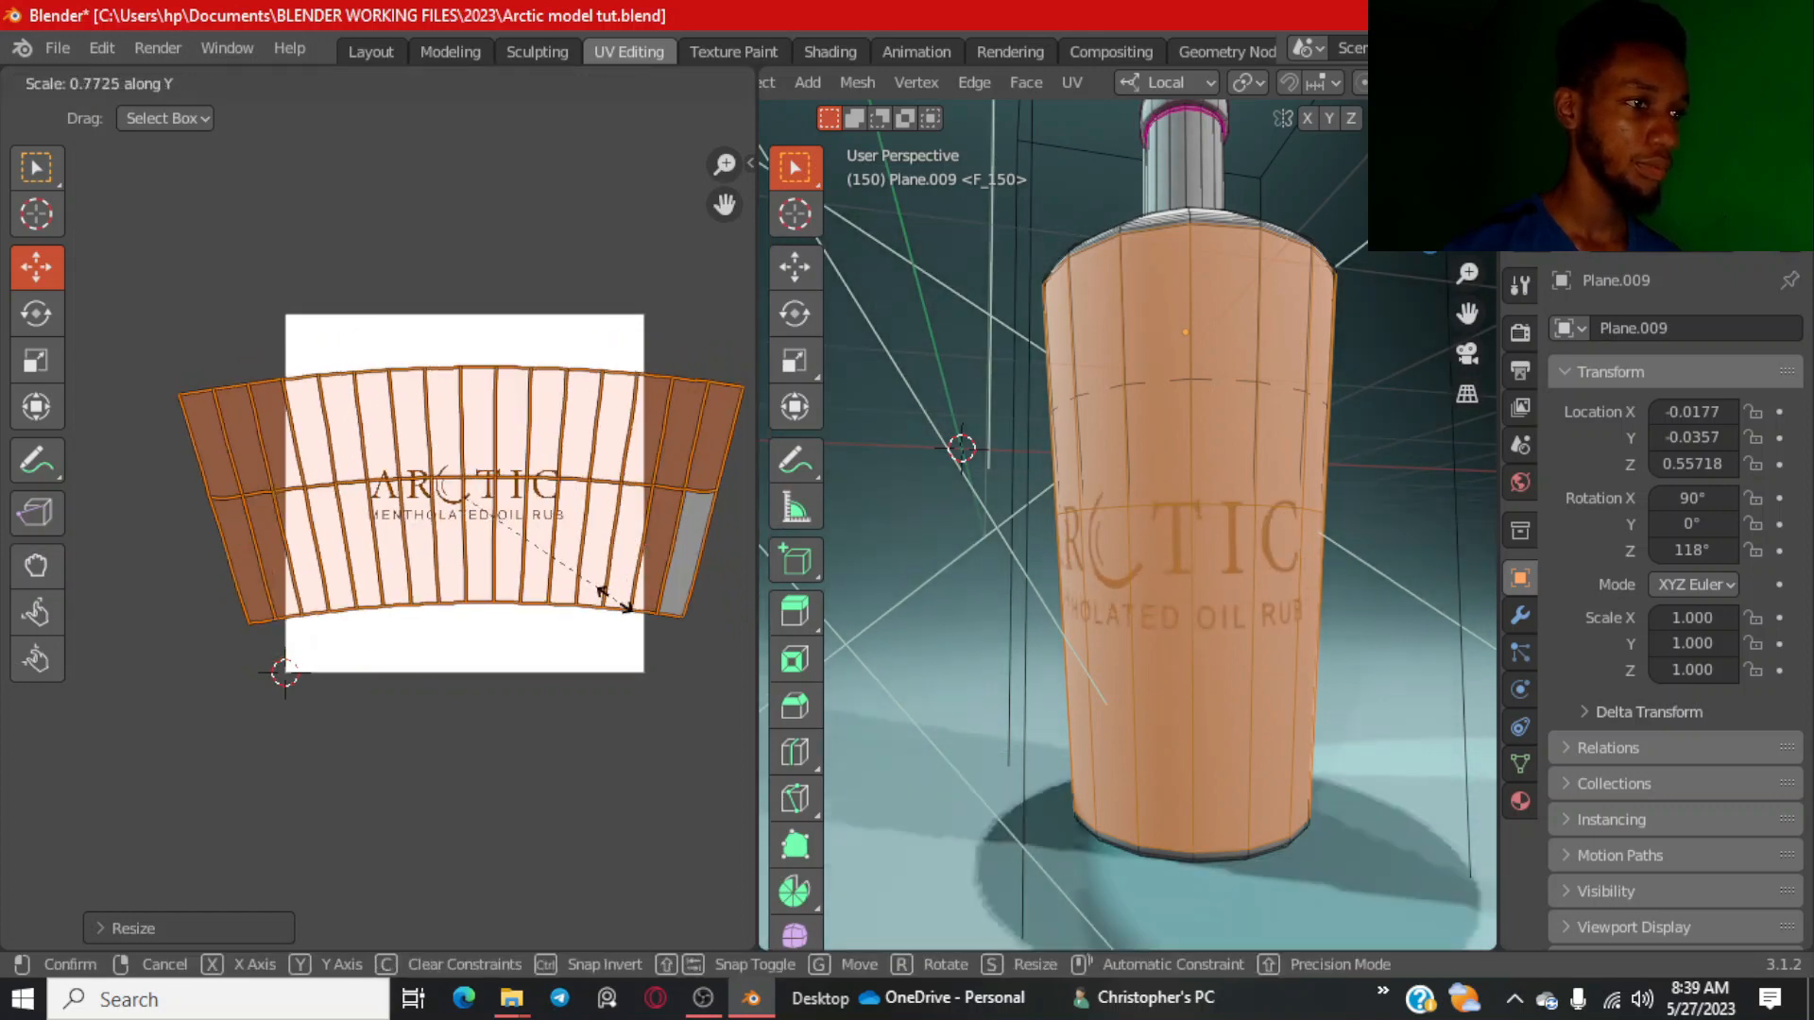
{"action": "right_click", "coordinate": [590, 593]}
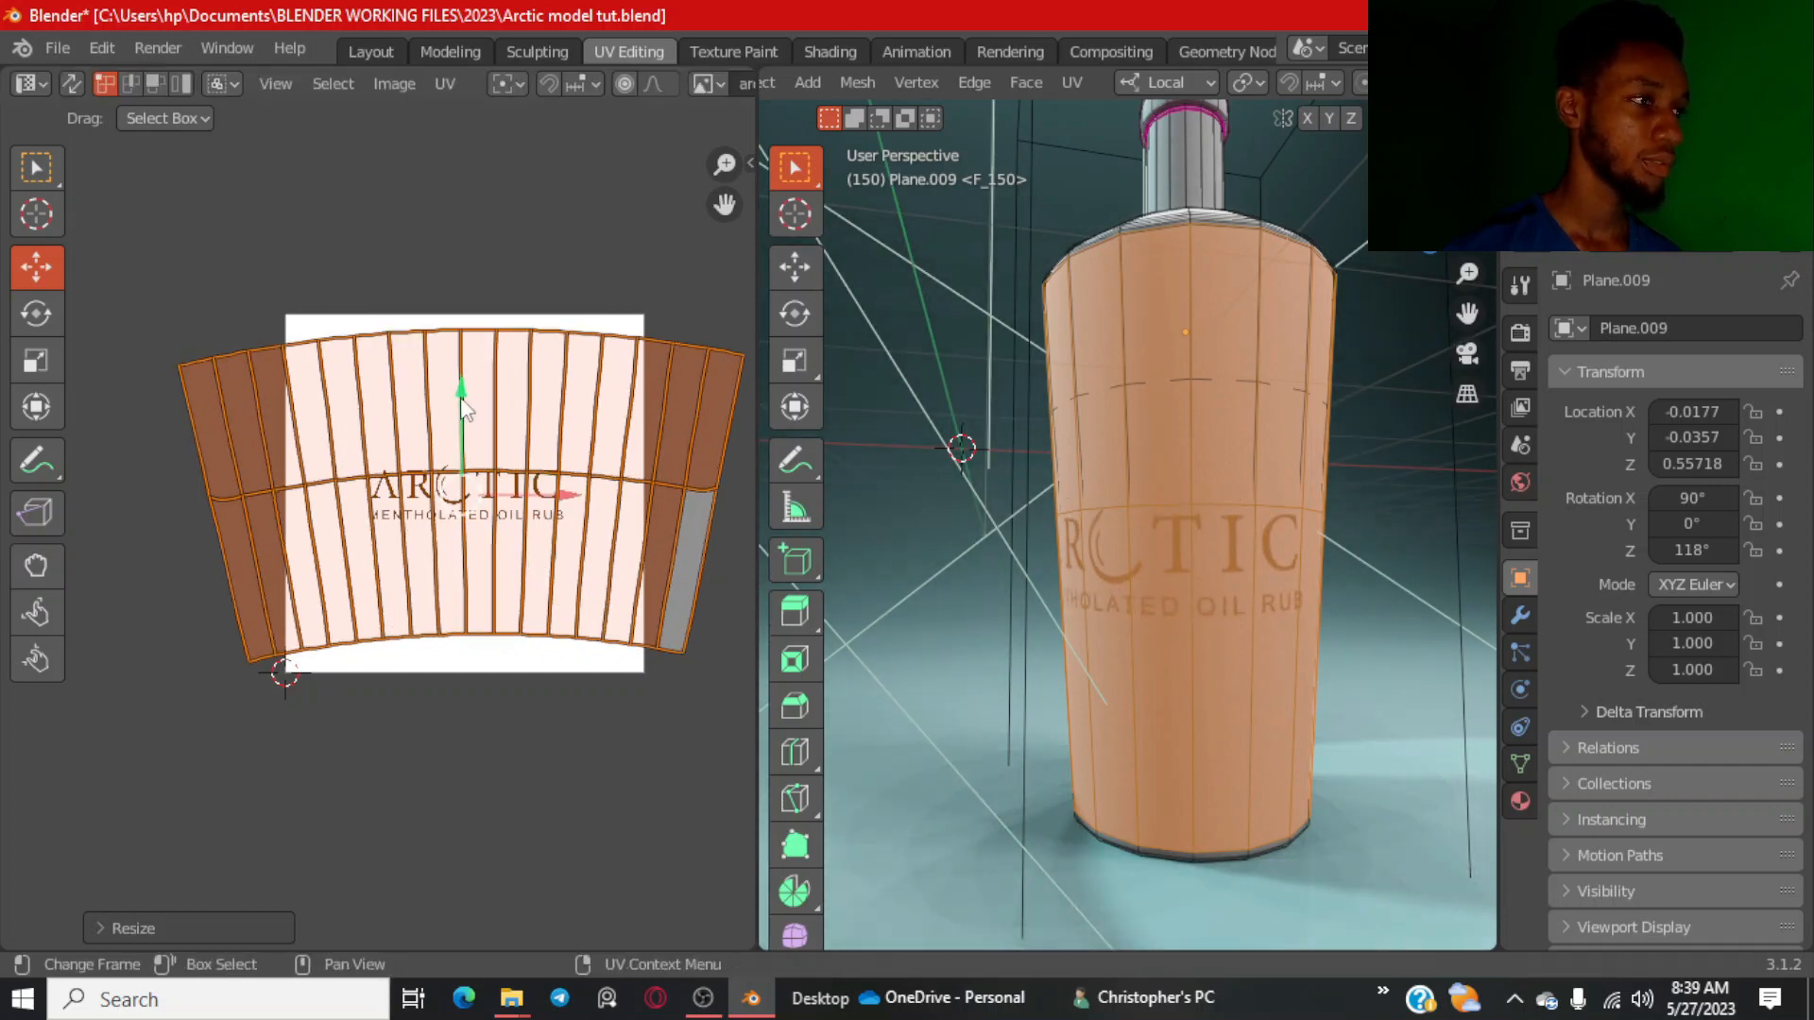
Move the whole UV island straight down so the ARCTIC label sits higher on the bottle body, and return to Object Mode.
{"action": "left_click_drag", "start_coordinate": [463, 408], "coordinate": [477, 486]}
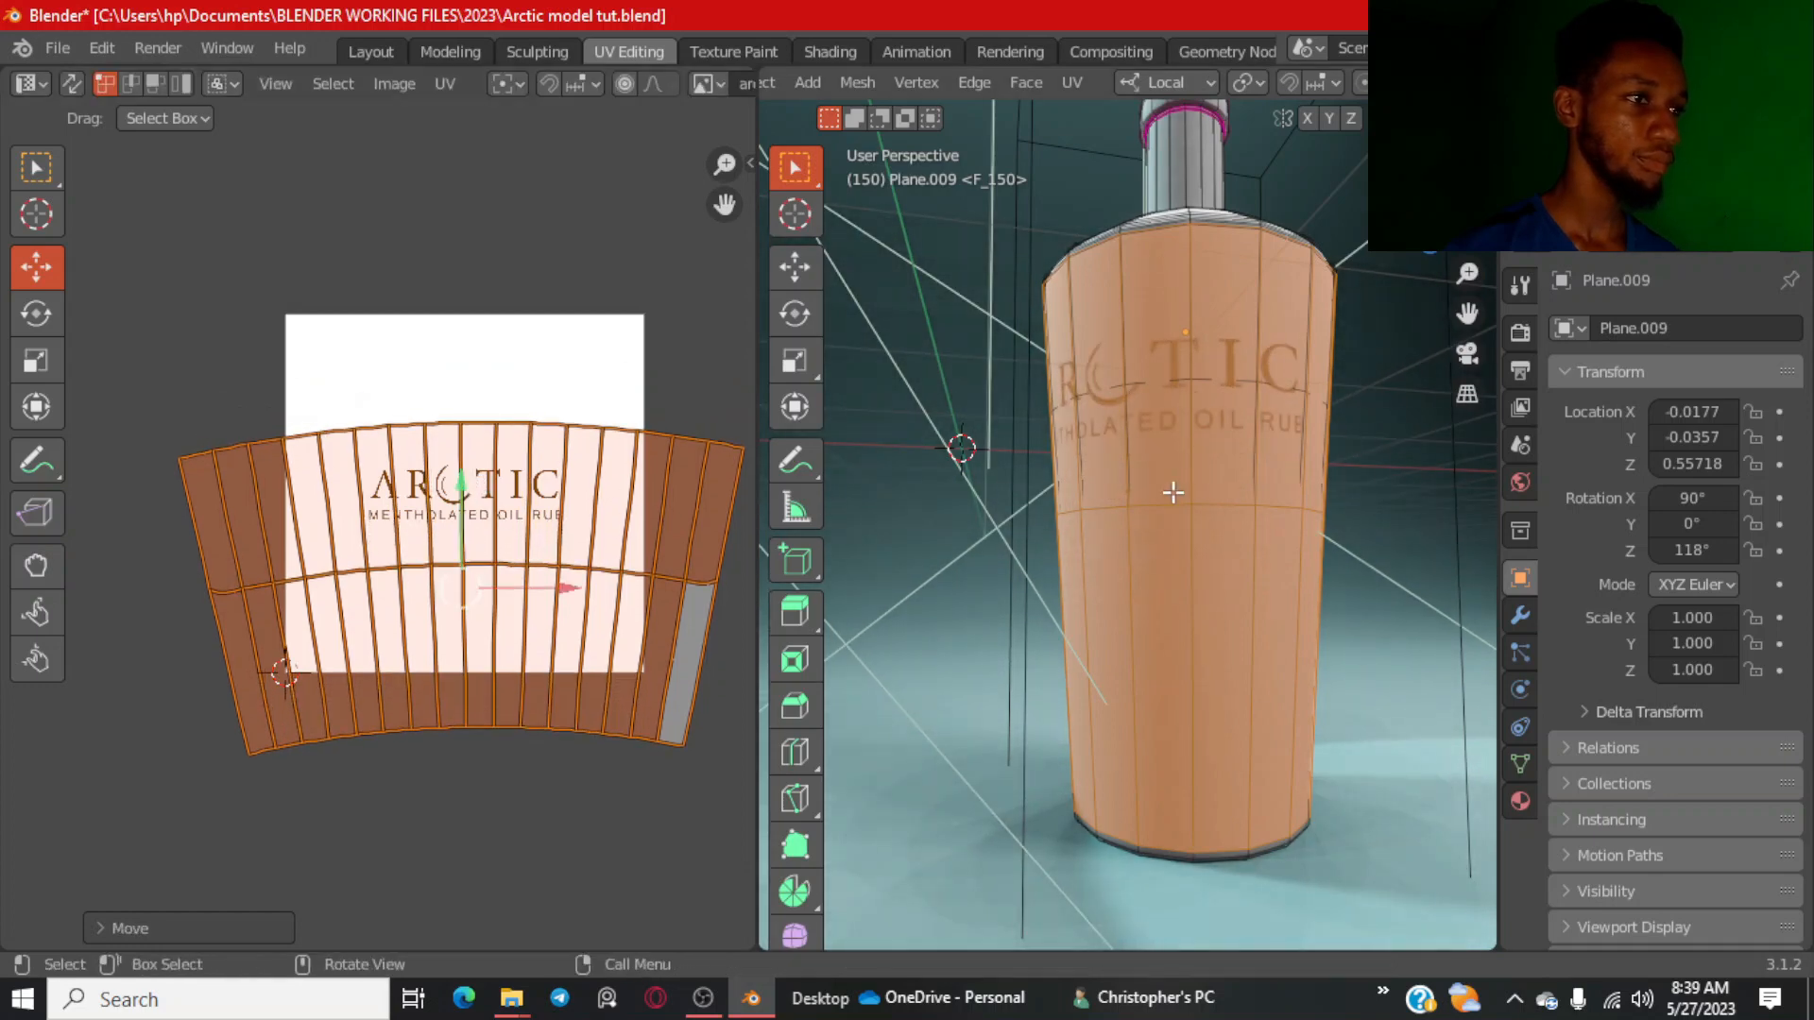
{"action": "scroll", "coordinate": [1238, 519], "scroll_direction": "up", "scroll_amount": 4}
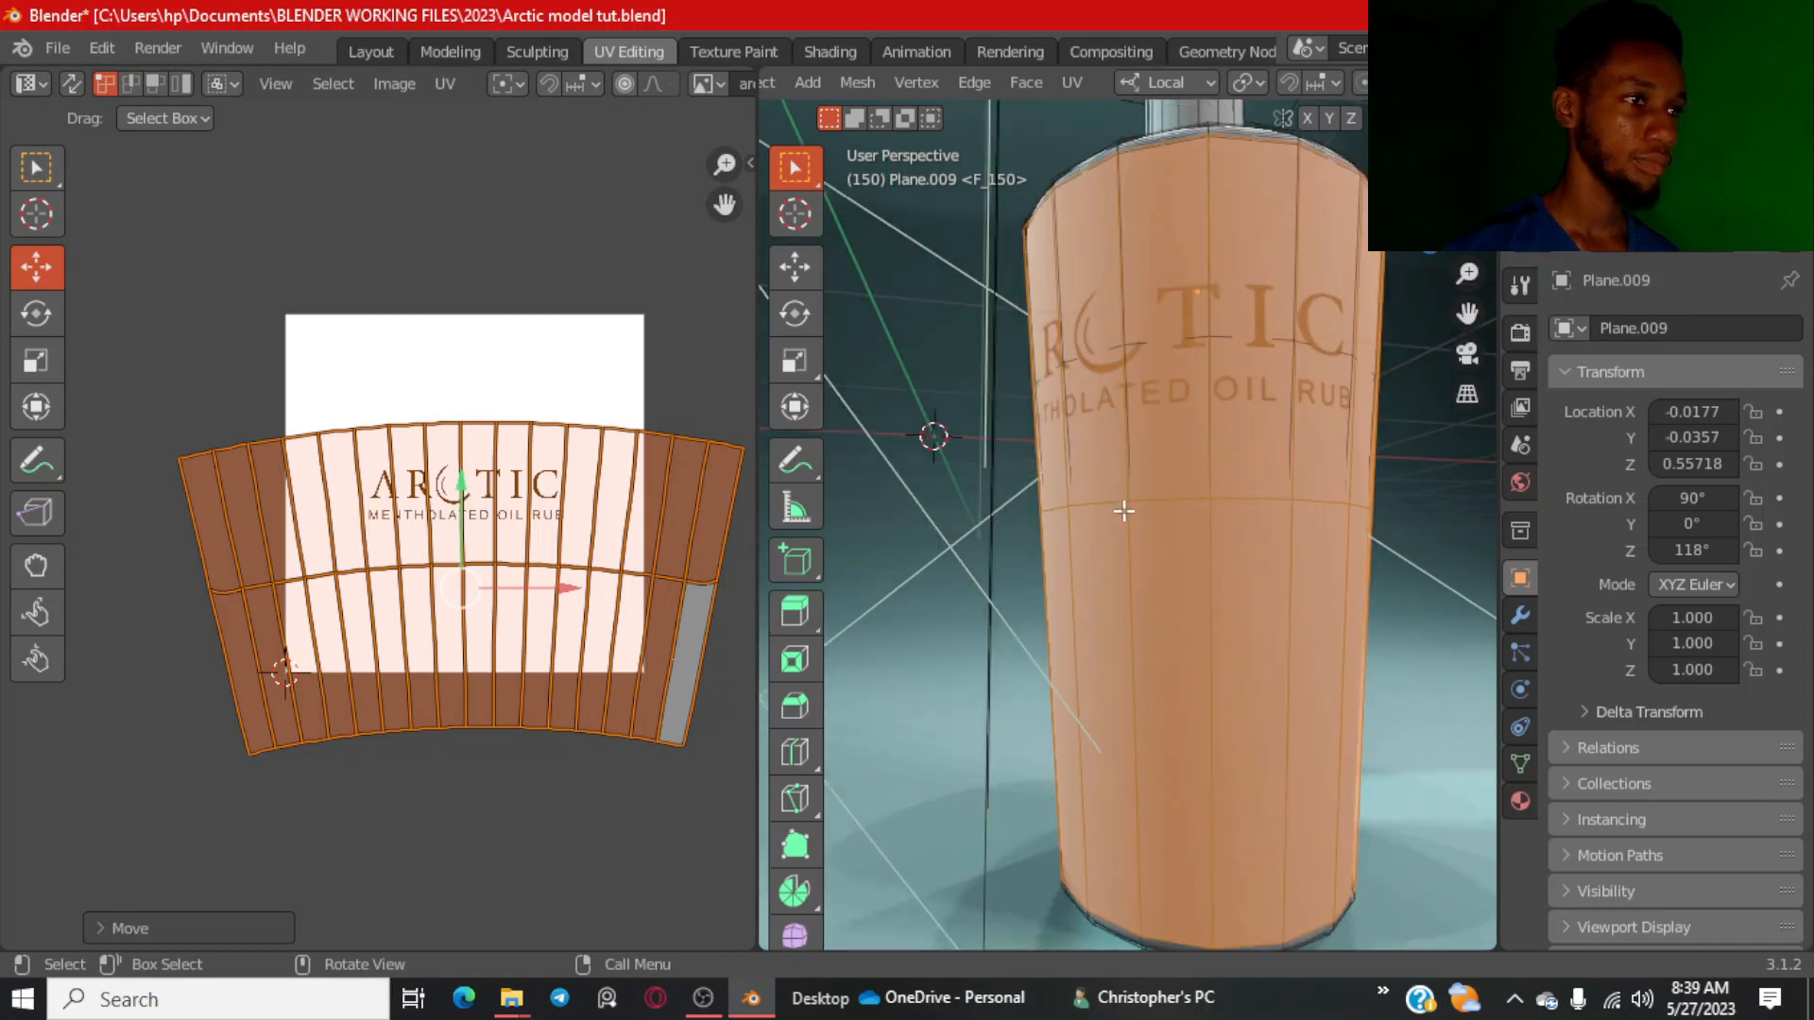
{"action": "key", "text": "Tab"}
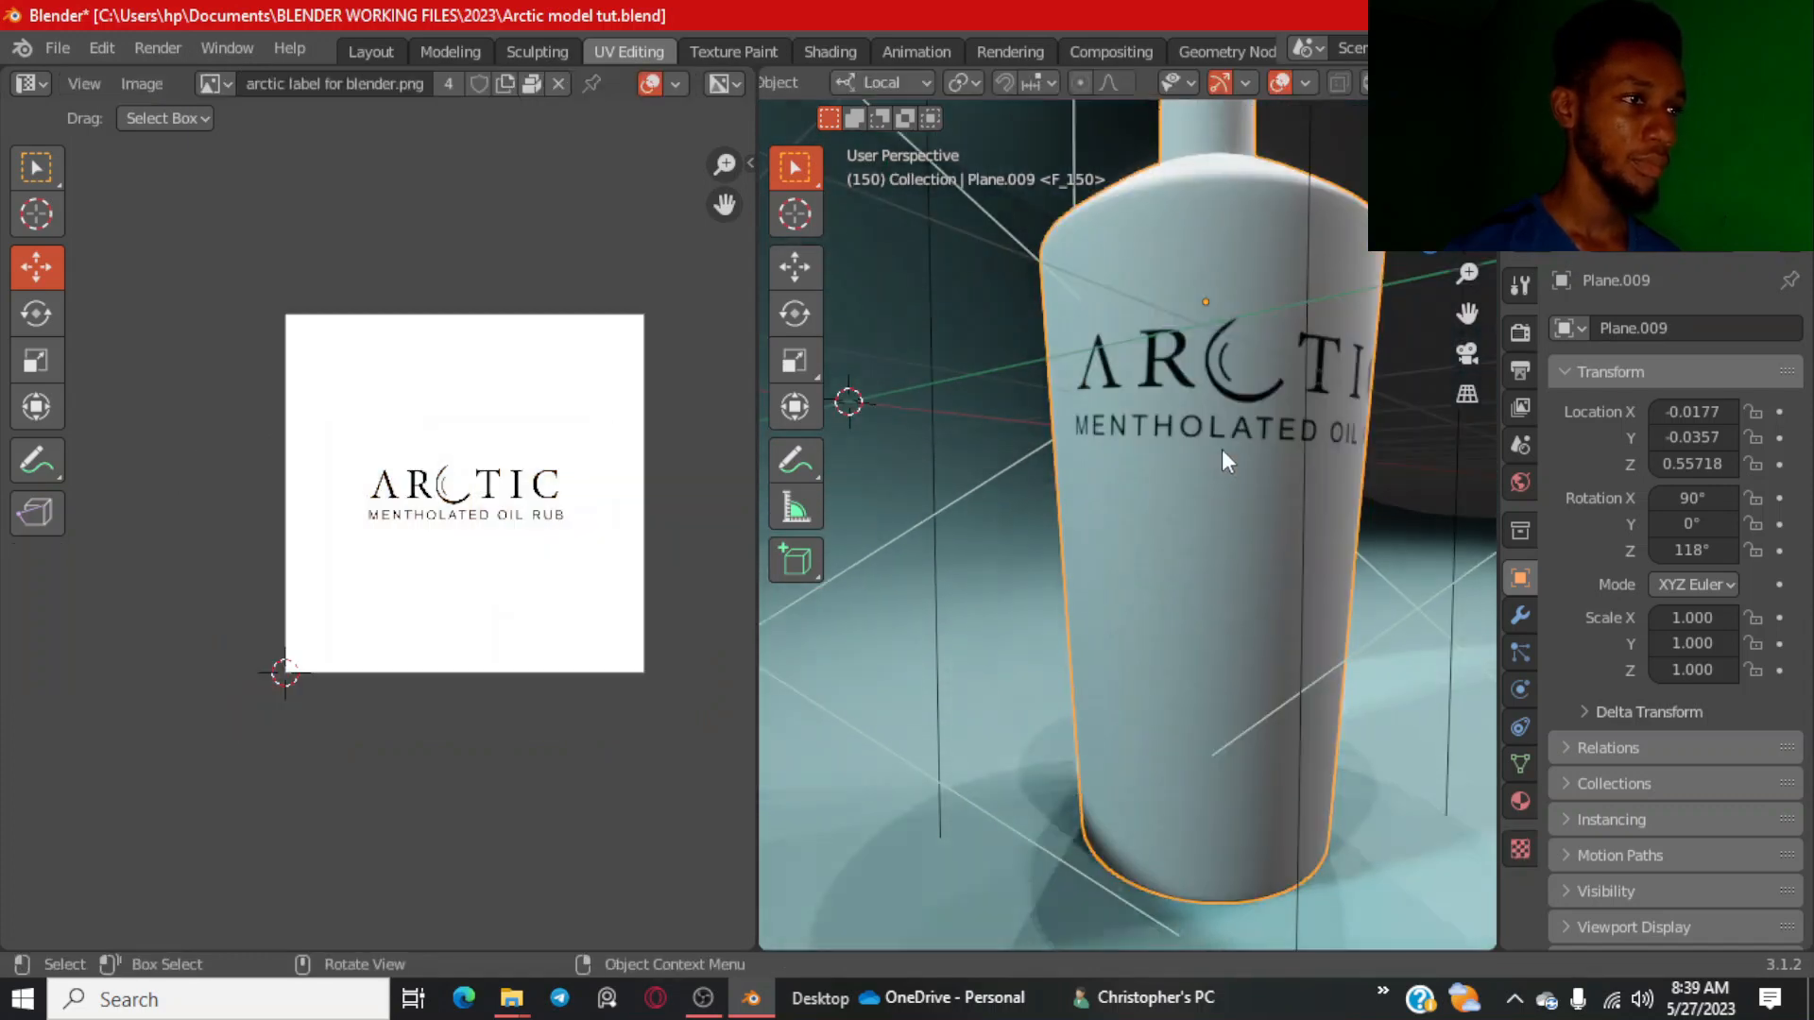
Look through the camera and set the bottle's Z rotation to 160° so the label faces forward.
{"action": "scroll", "coordinate": [1222, 450], "scroll_direction": "down", "scroll_amount": 4}
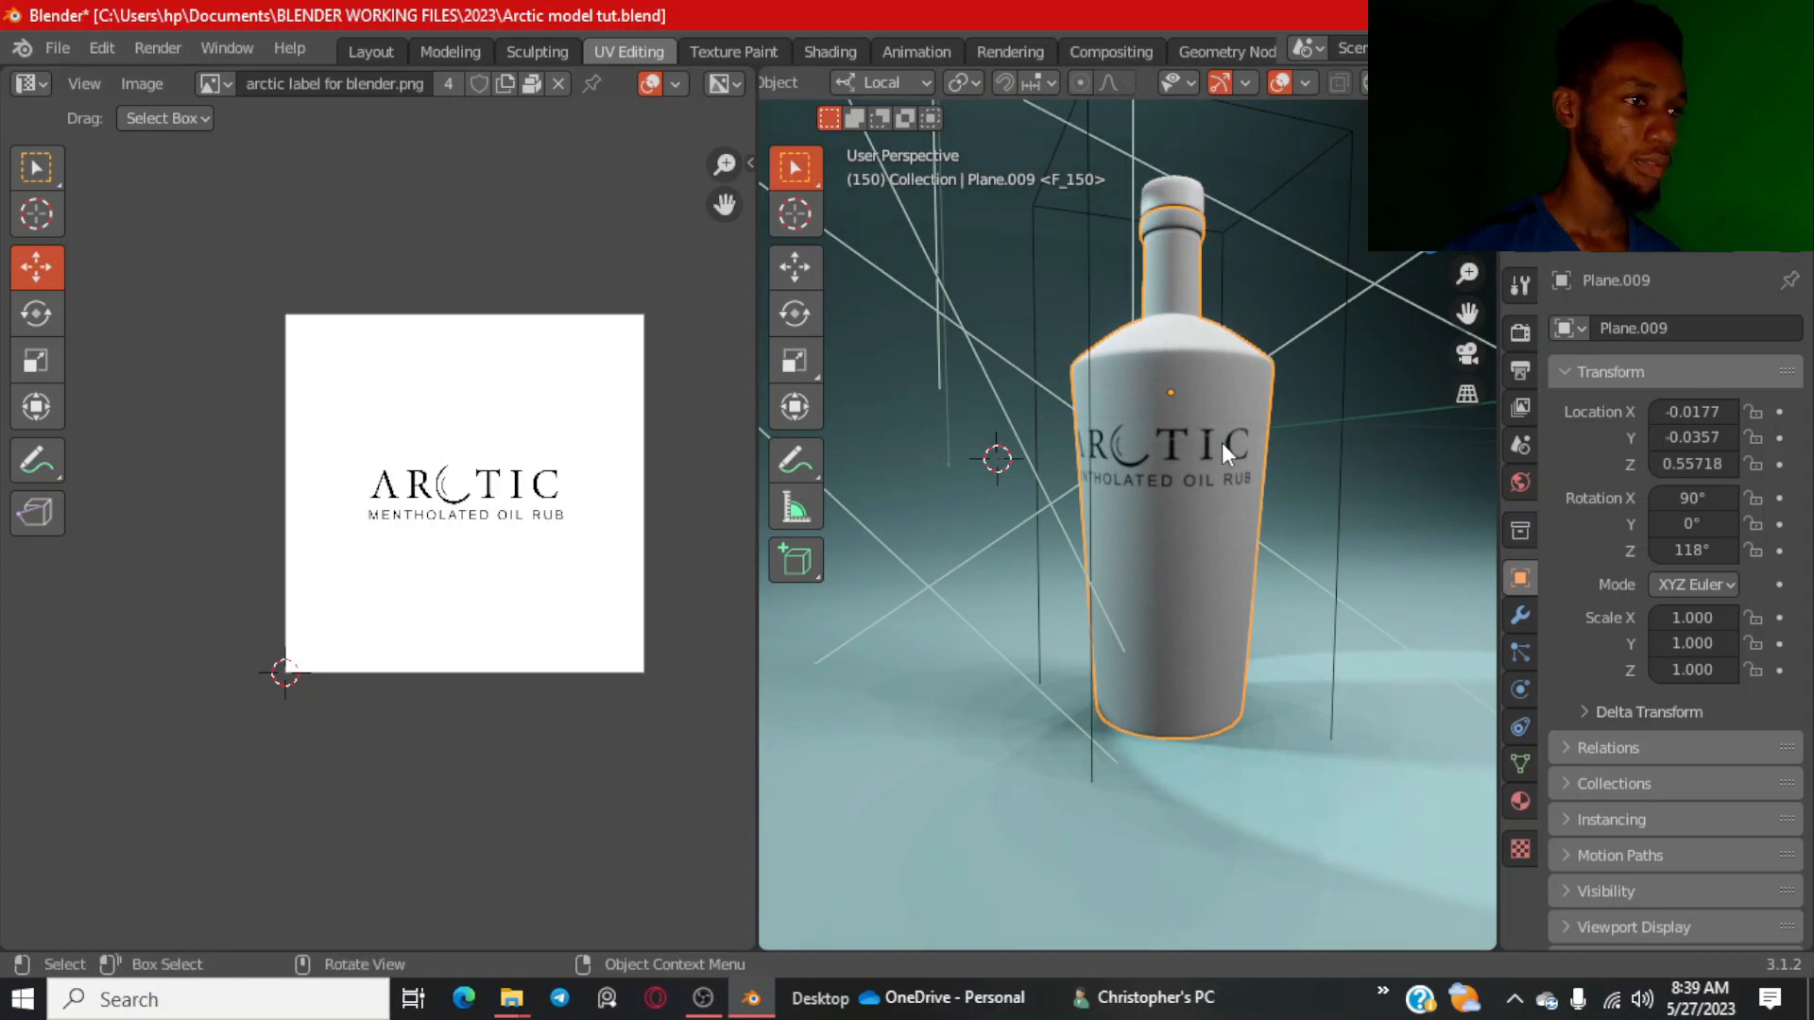
{"action": "scroll", "coordinate": [1219, 444], "scroll_direction": "down", "scroll_amount": 2}
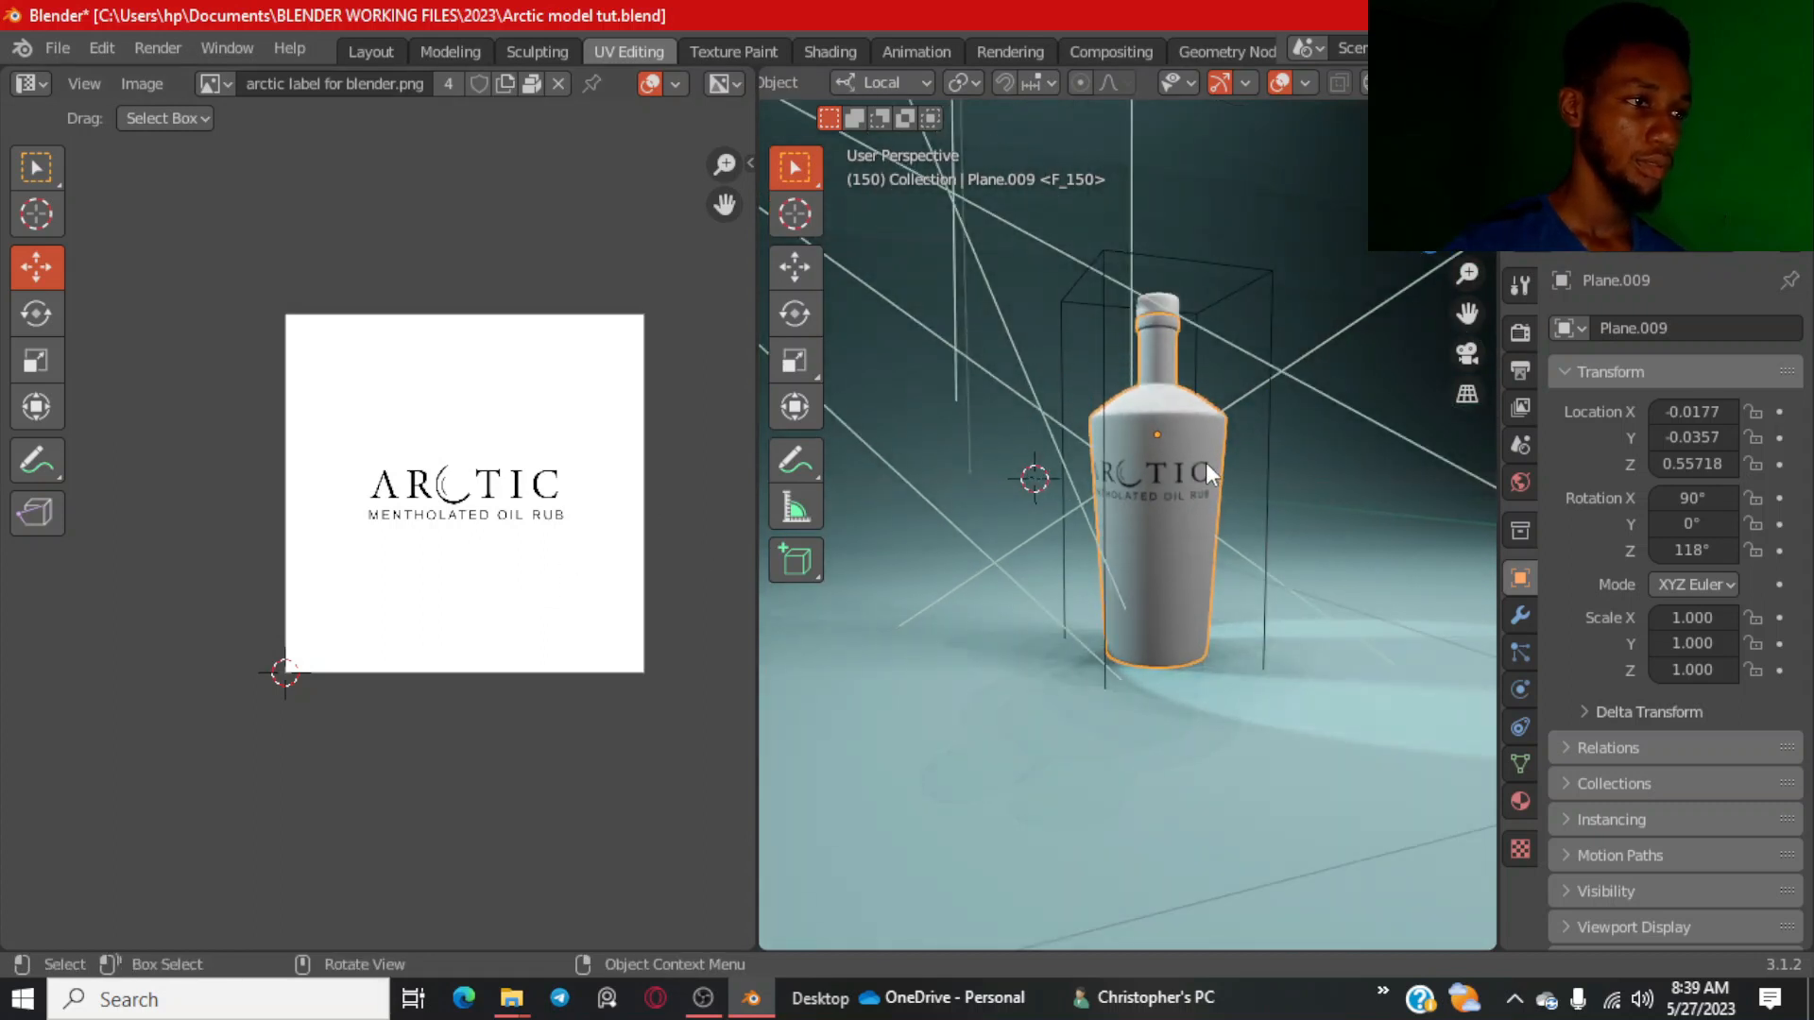
{"action": "key", "text": "KP_0"}
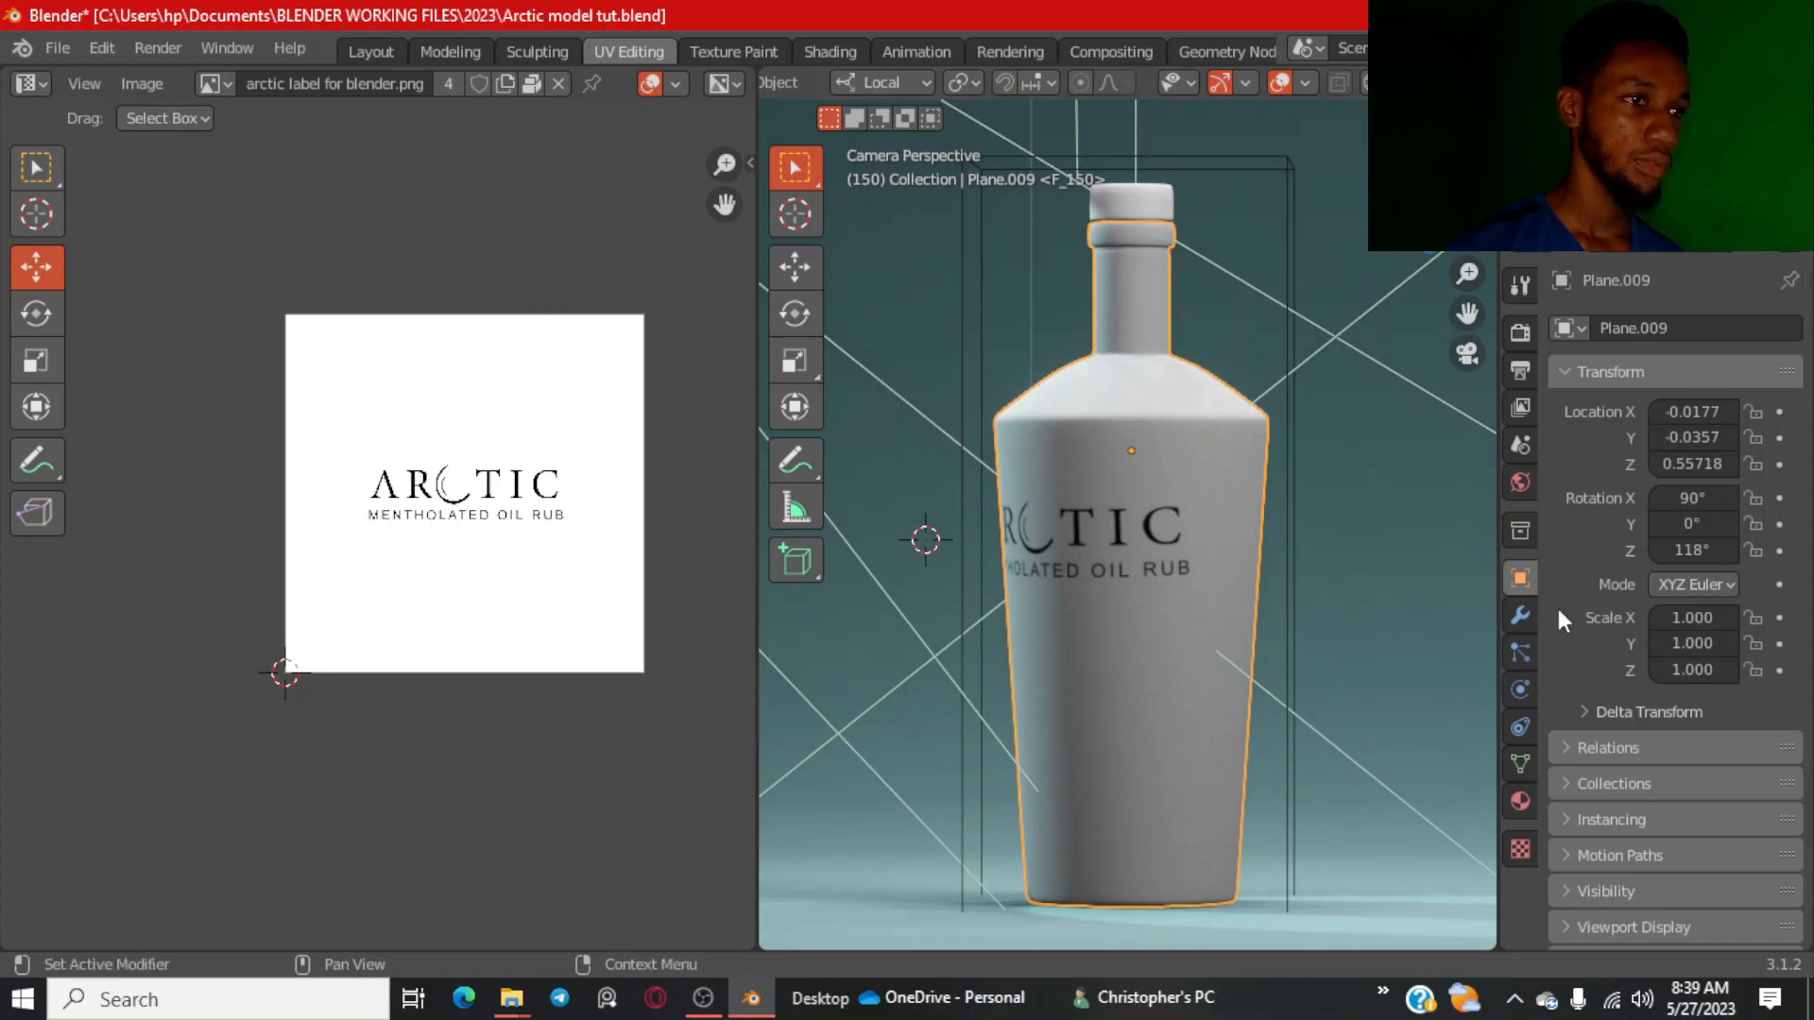
{"action": "left_click_drag", "start_coordinate": [1692, 551], "coordinate": [1723, 551]}
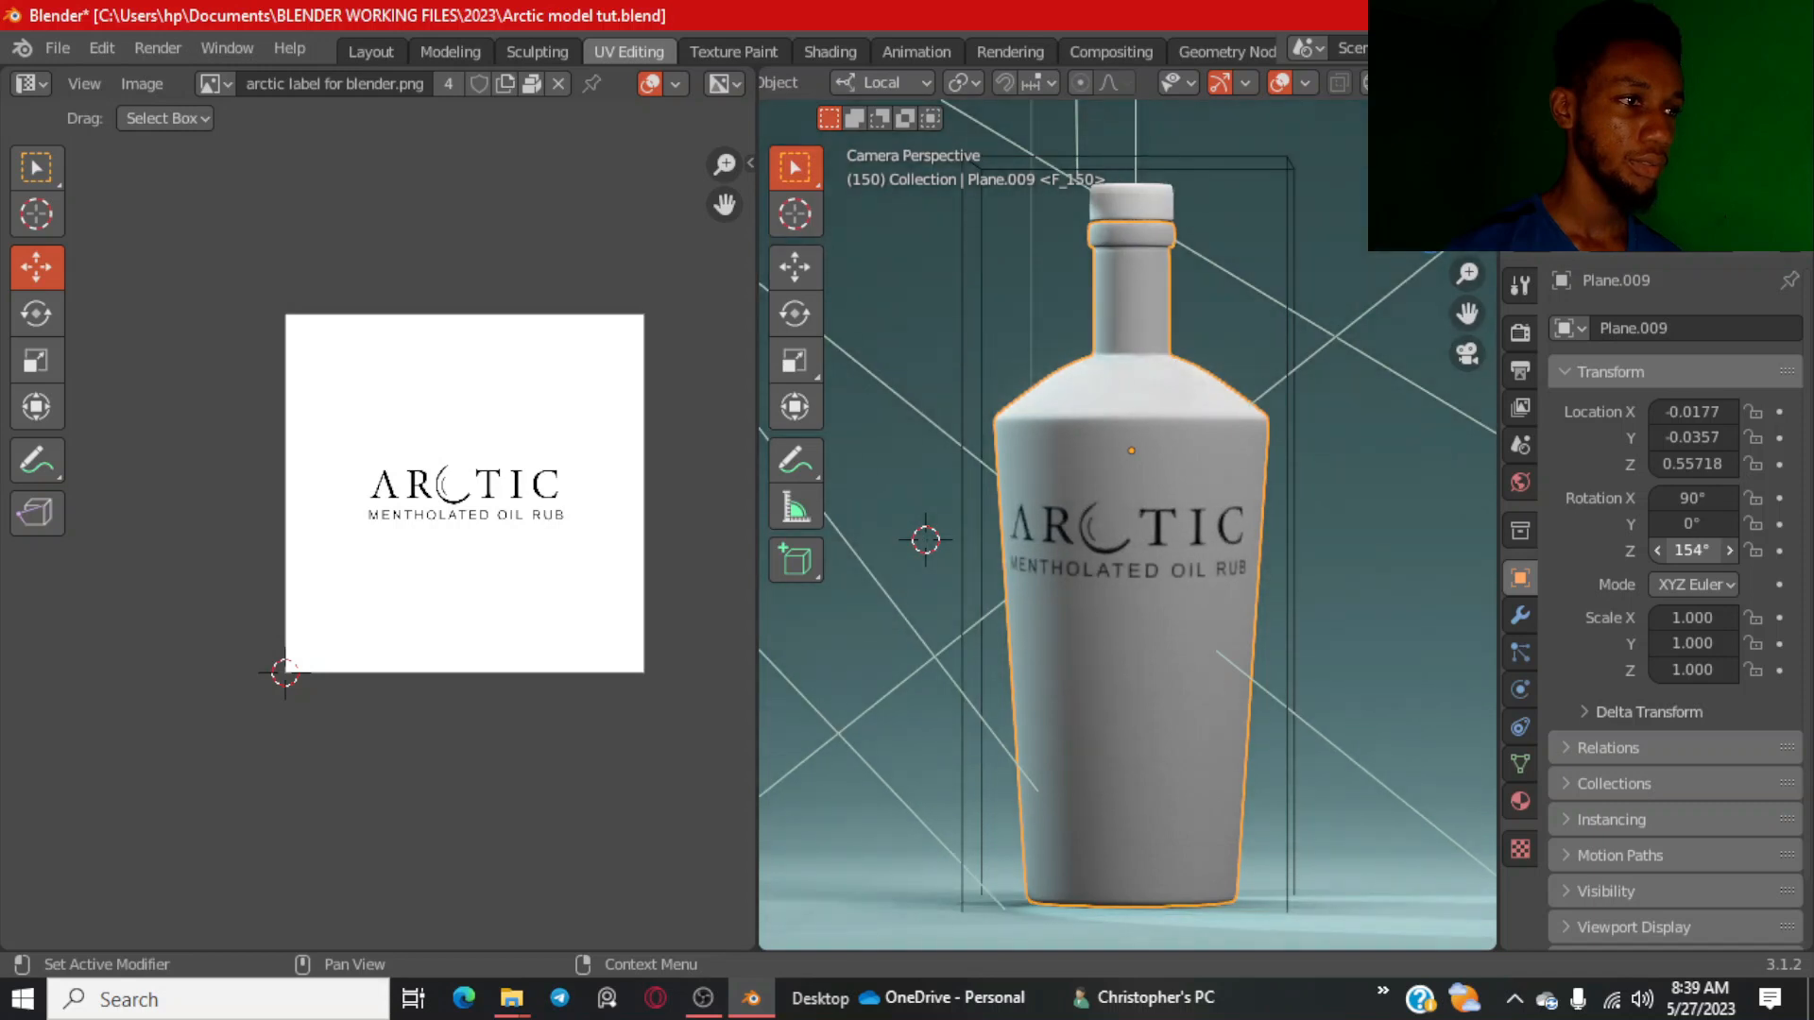
{"action": "left_click_drag", "start_coordinate": [1691, 551], "coordinate": [1698, 550]}
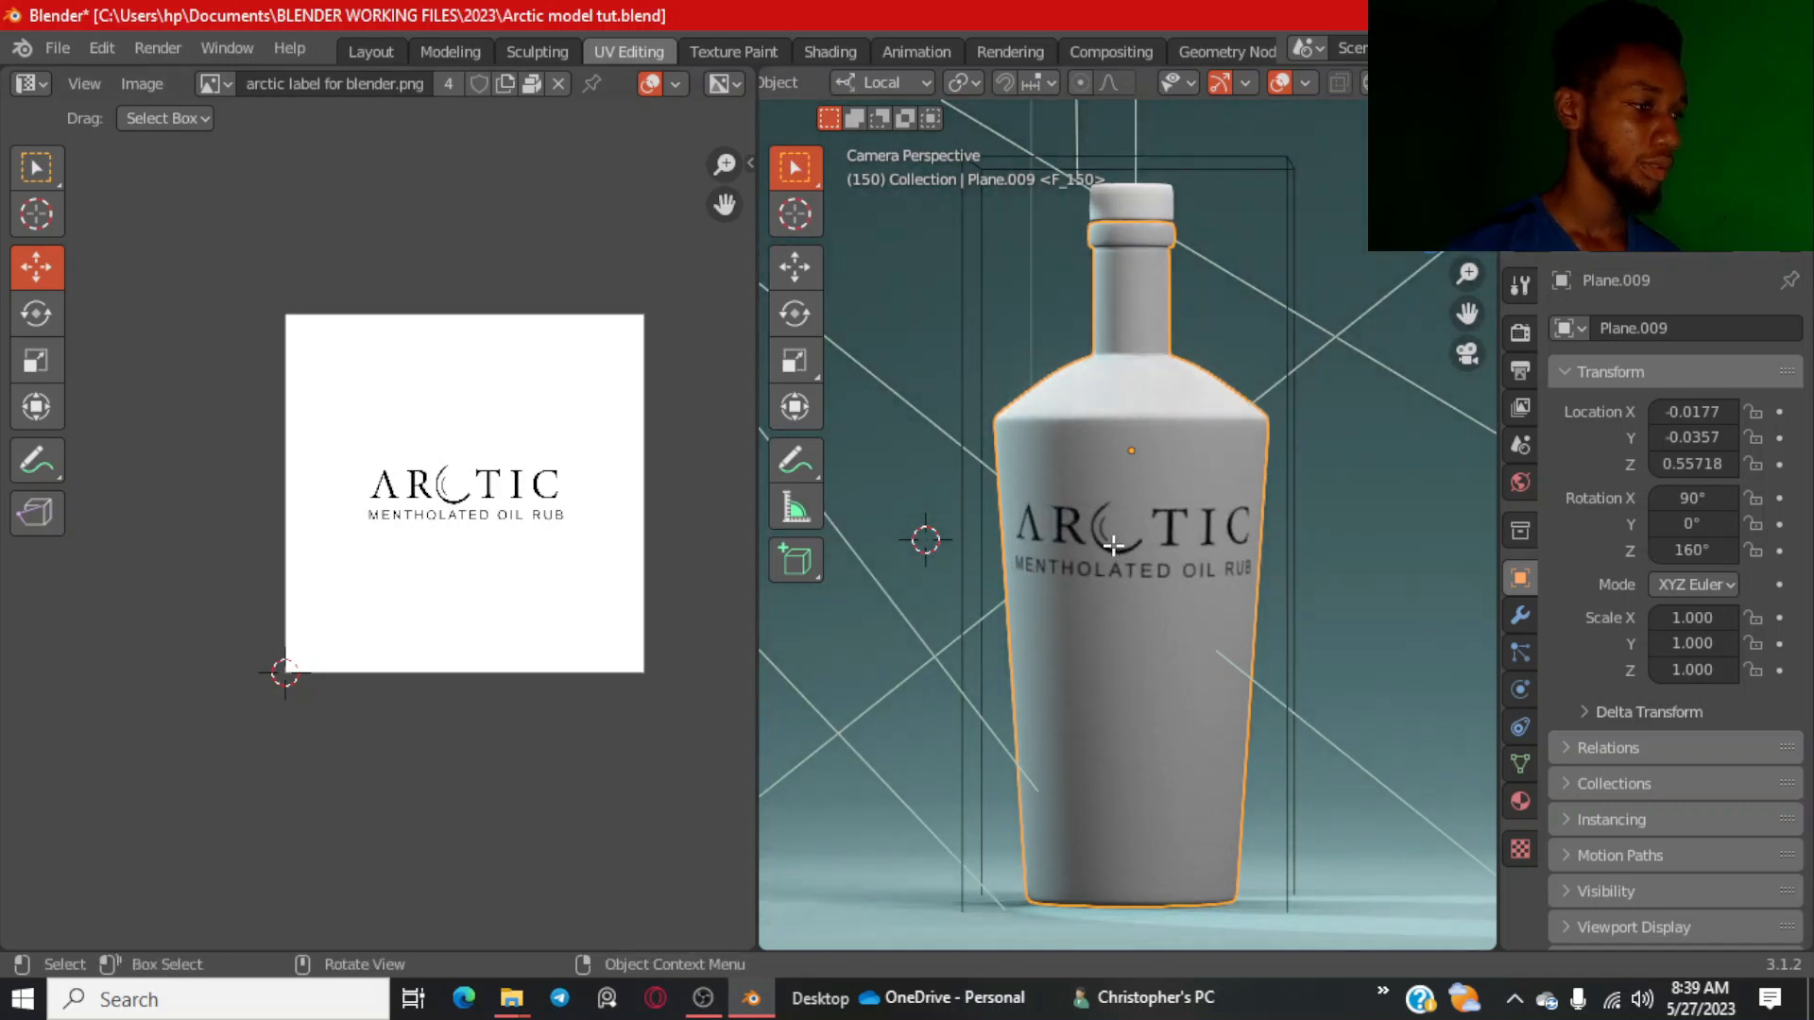
Rotate the bottle body's UV island slightly in Edit Mode to level the ARCTIC label on the bottle.
{"action": "key", "text": "Tab"}
{"action": "key", "text": "r"}
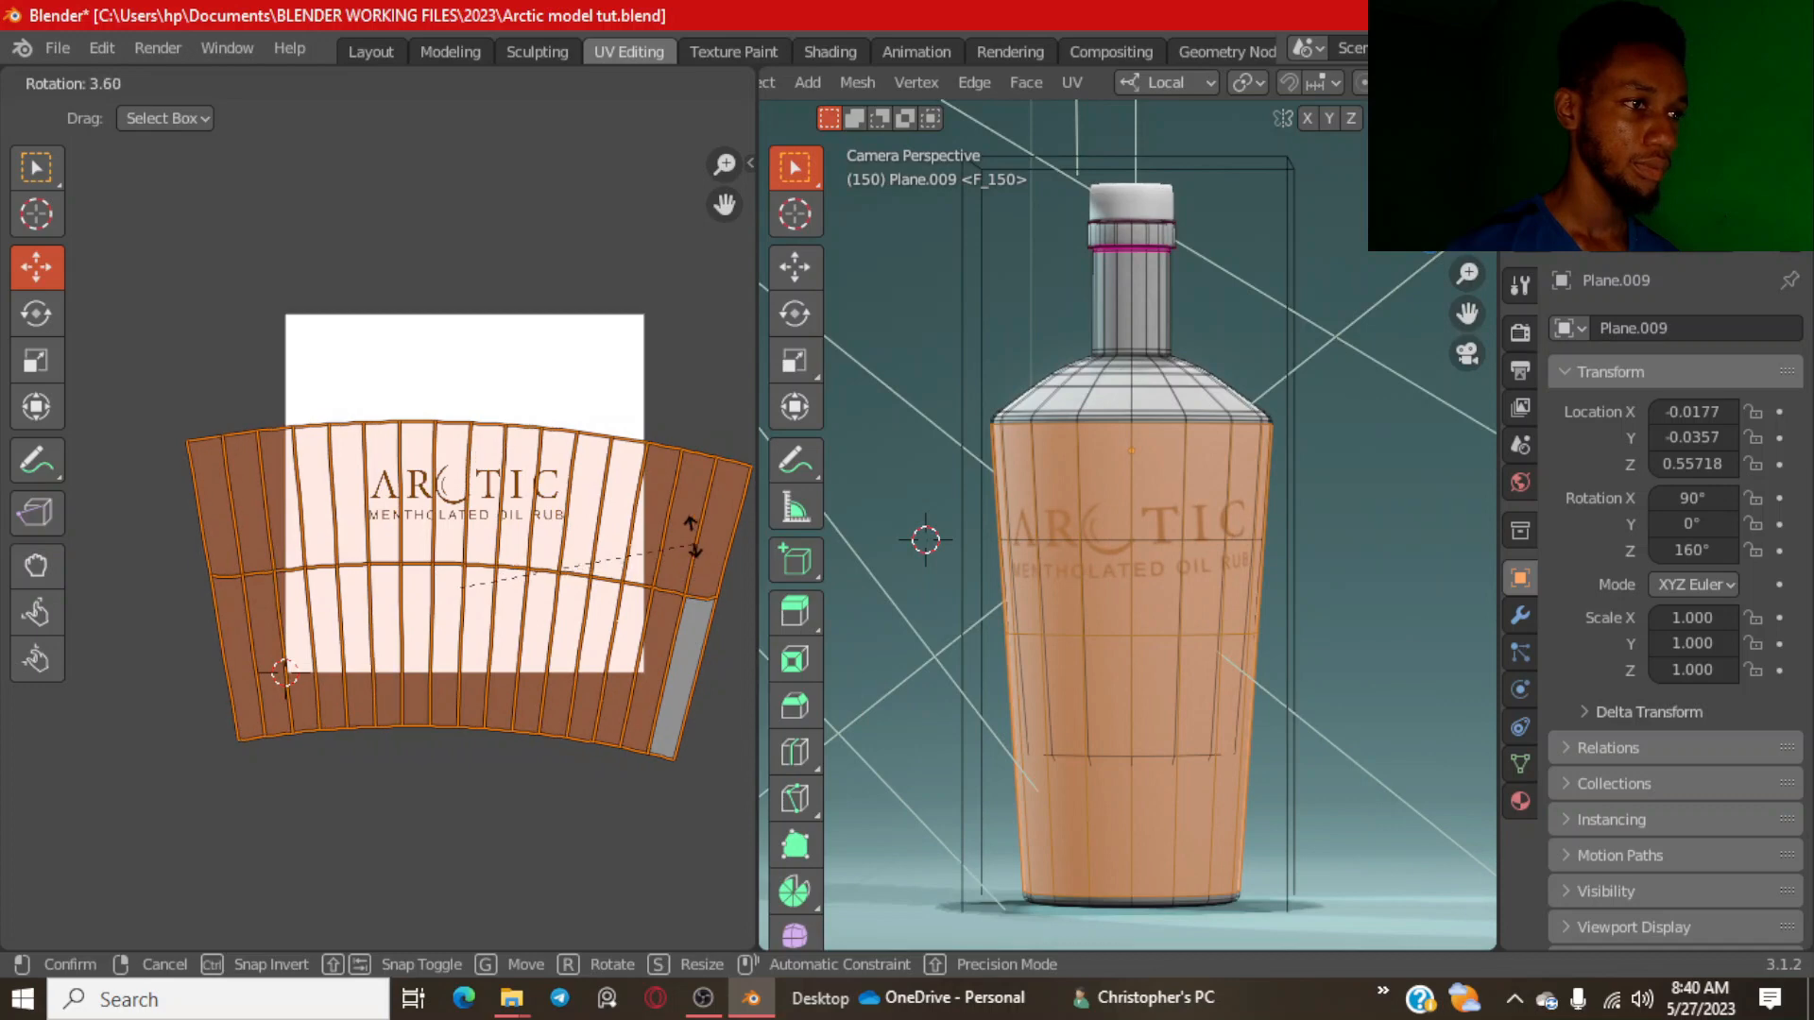
{"action": "left_click", "coordinate": [615, 478]}
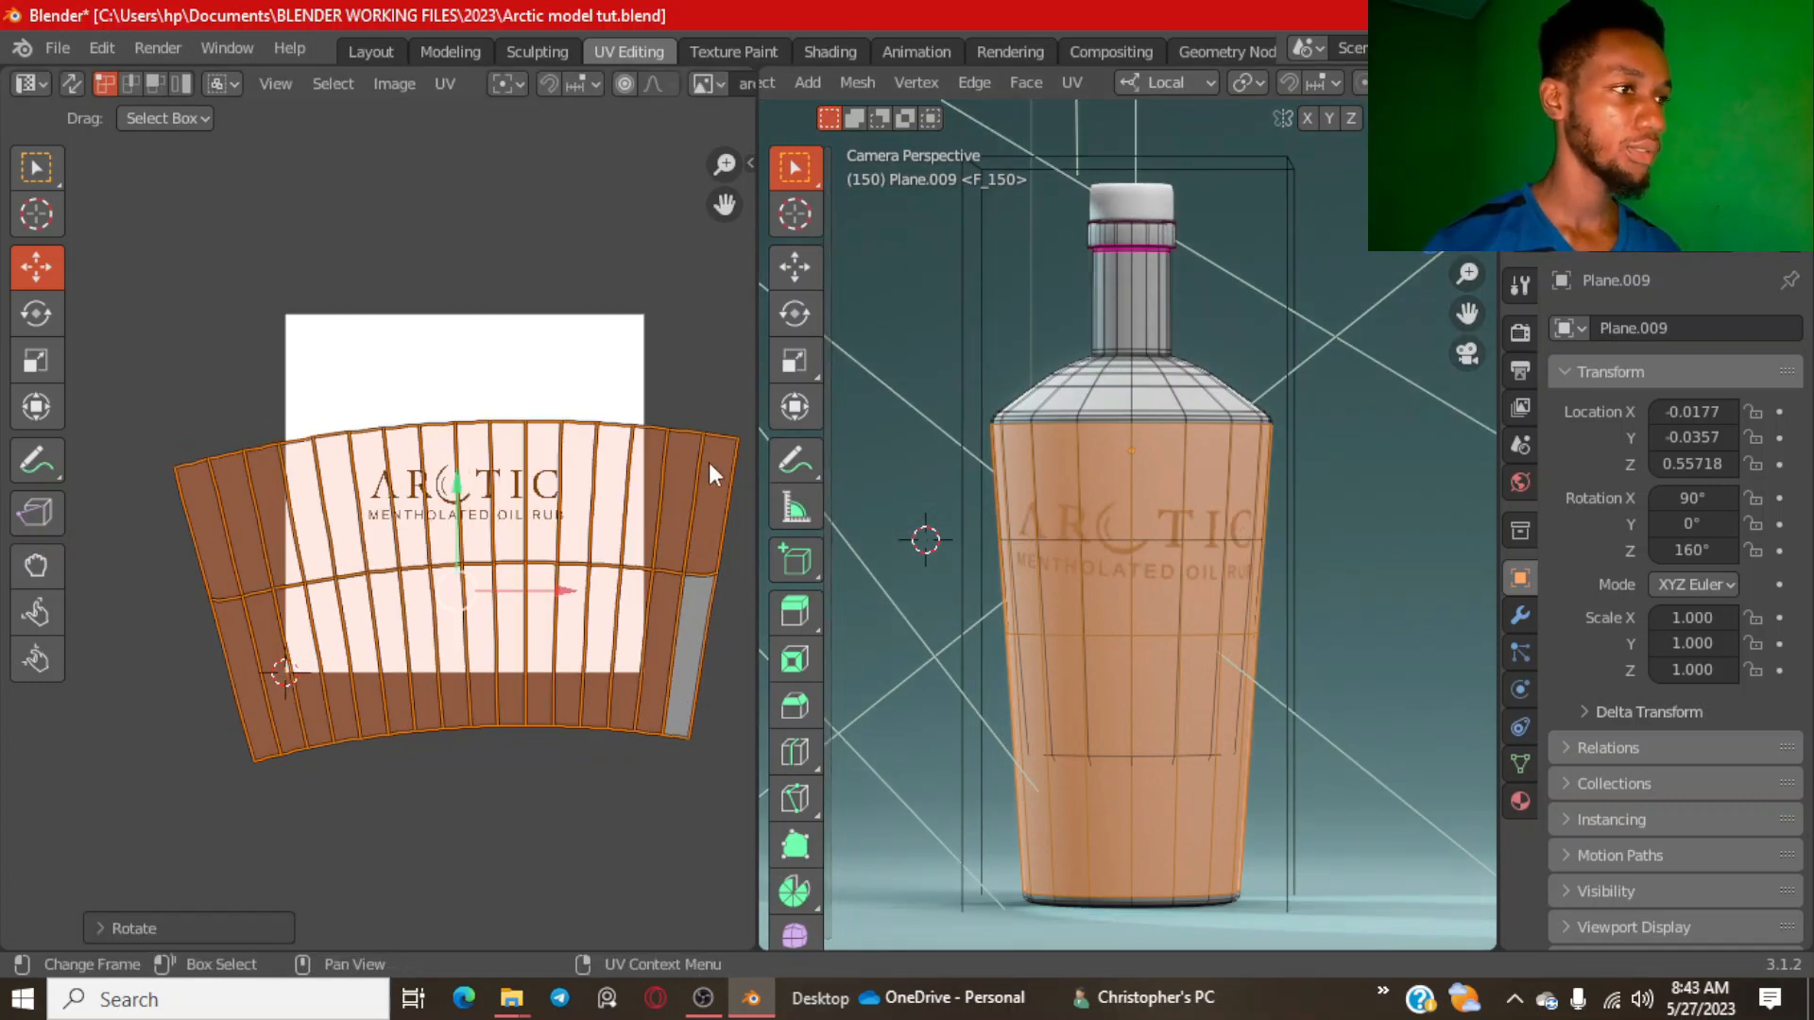
{"action": "key", "text": "r"}
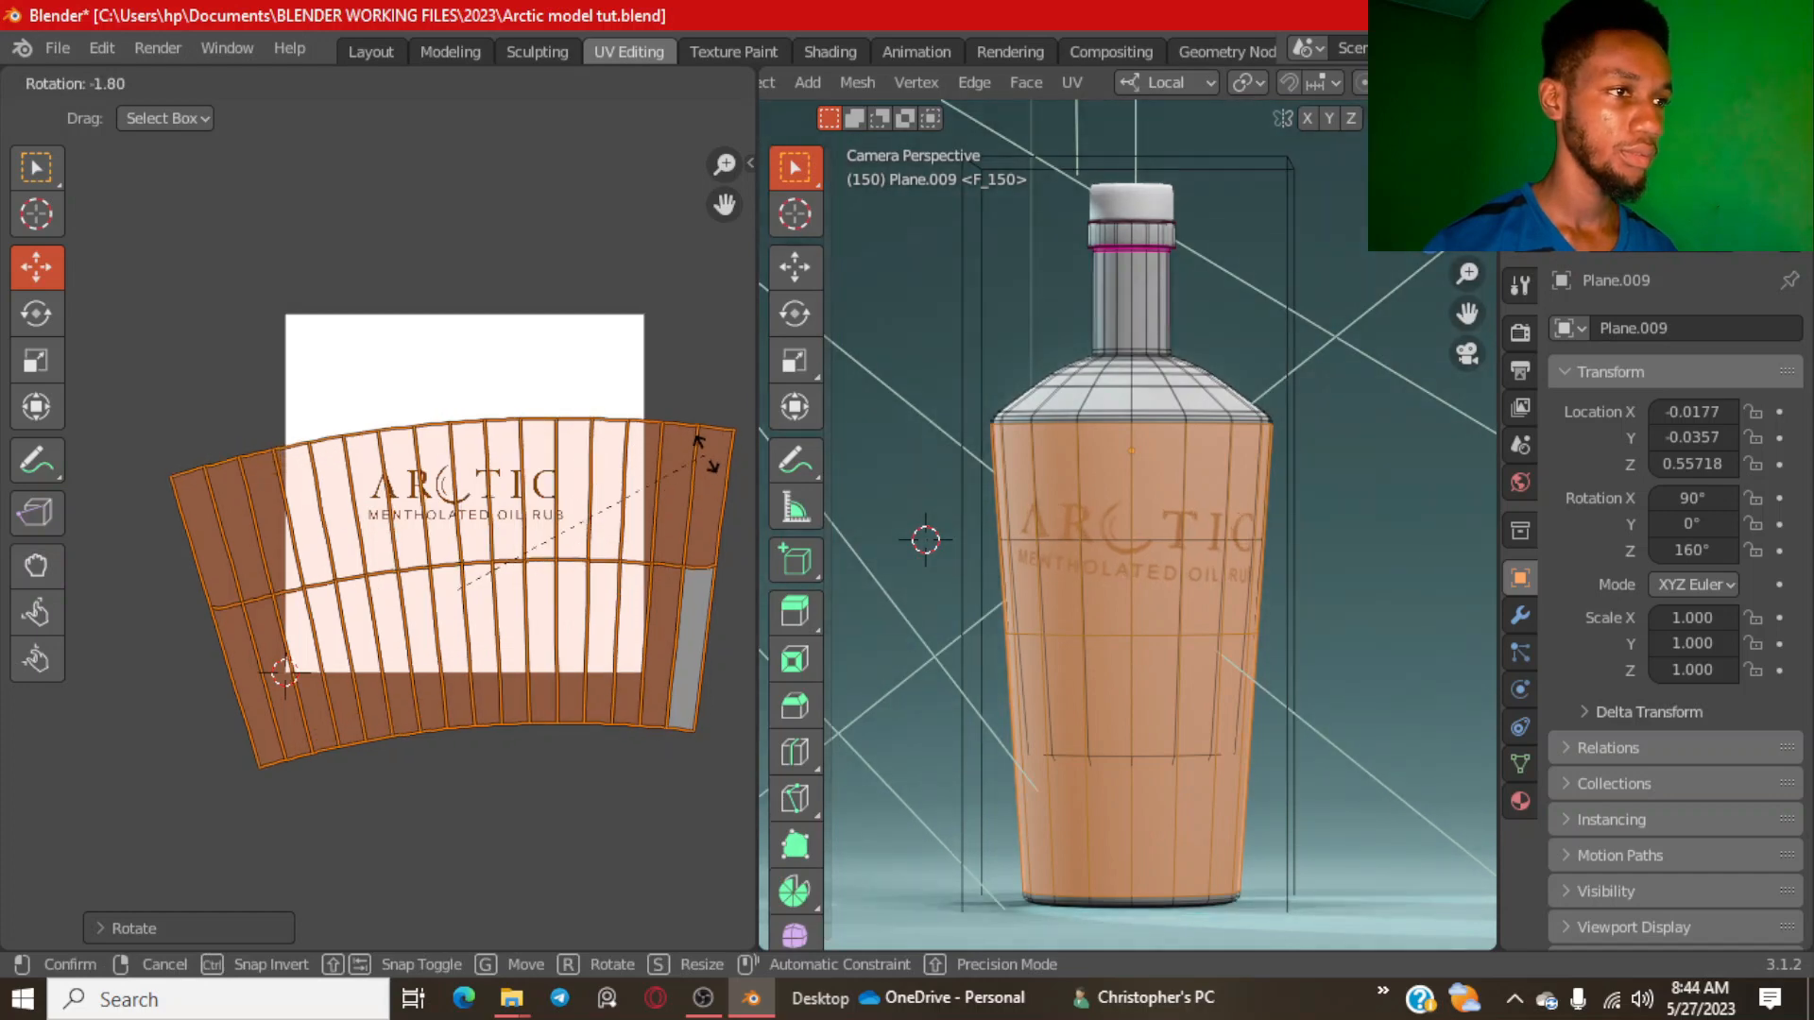
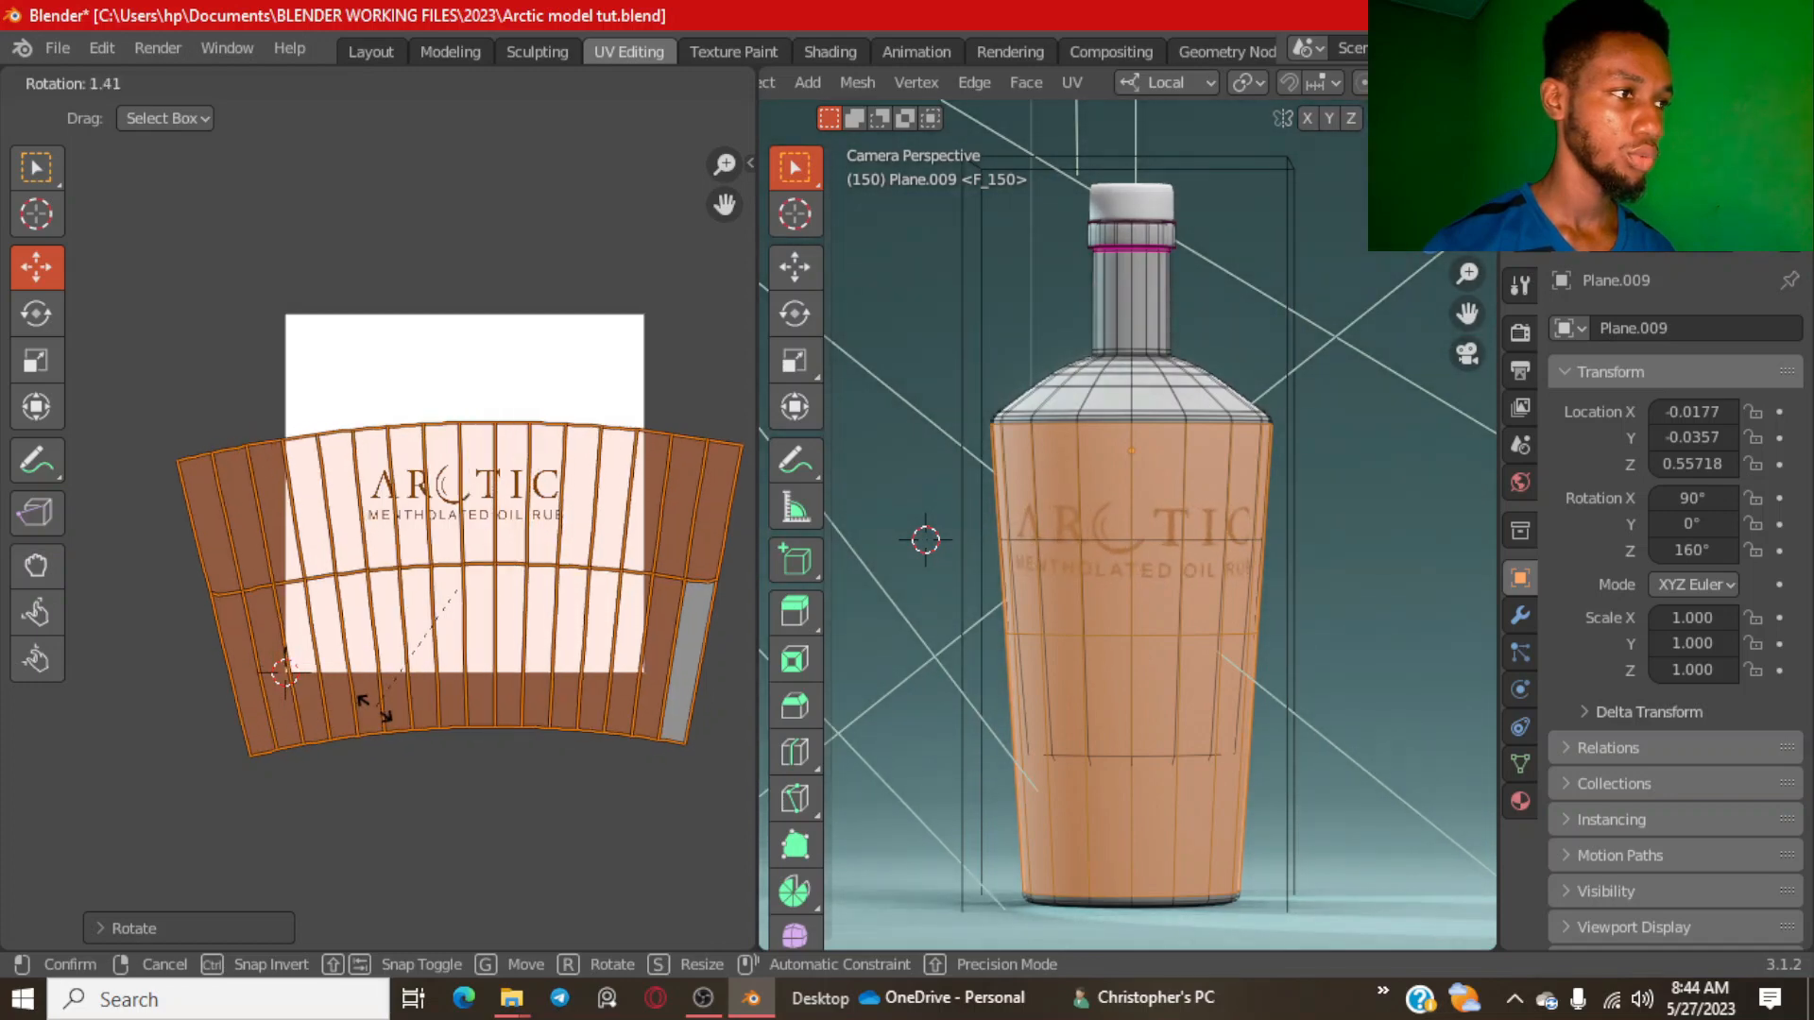
{"action": "left_click", "coordinate": [374, 707]}
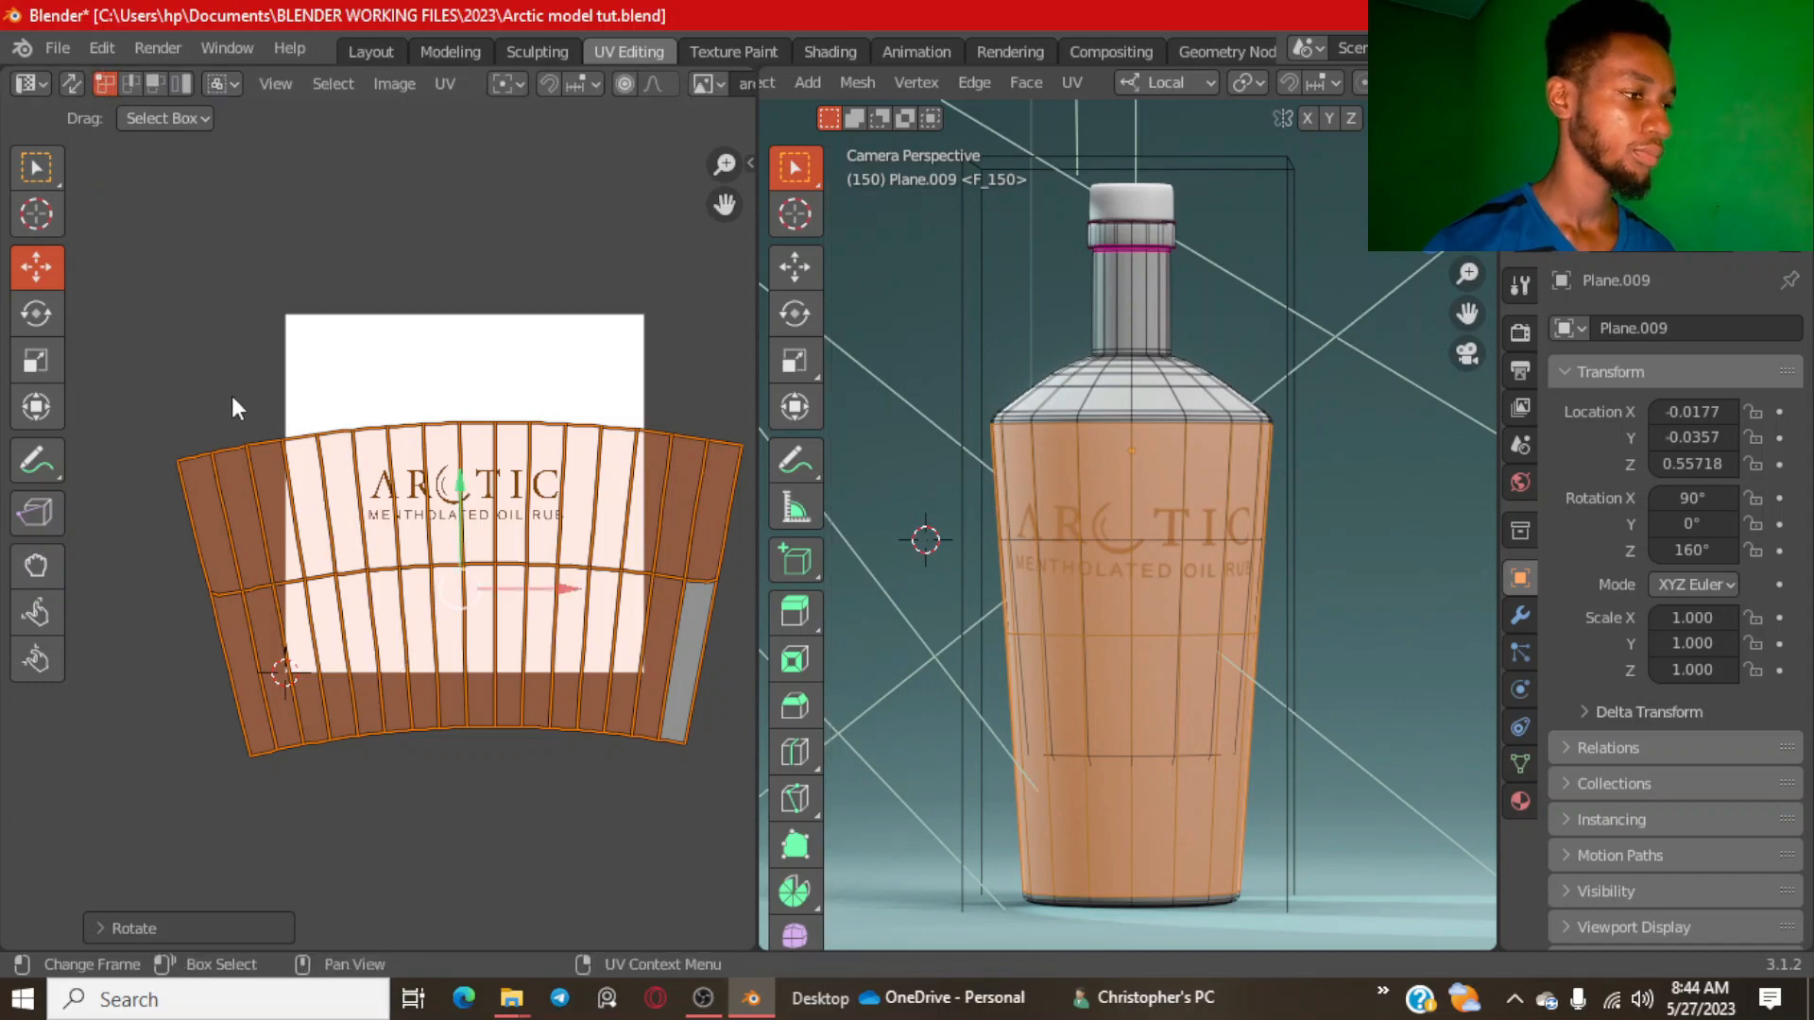
Select the top row of UV vertices and scale it down along Y to flatten its arc.
{"action": "left_click", "coordinate": [157, 393]}
{"action": "left_click_drag", "start_coordinate": [130, 332], "coordinate": [287, 415]}
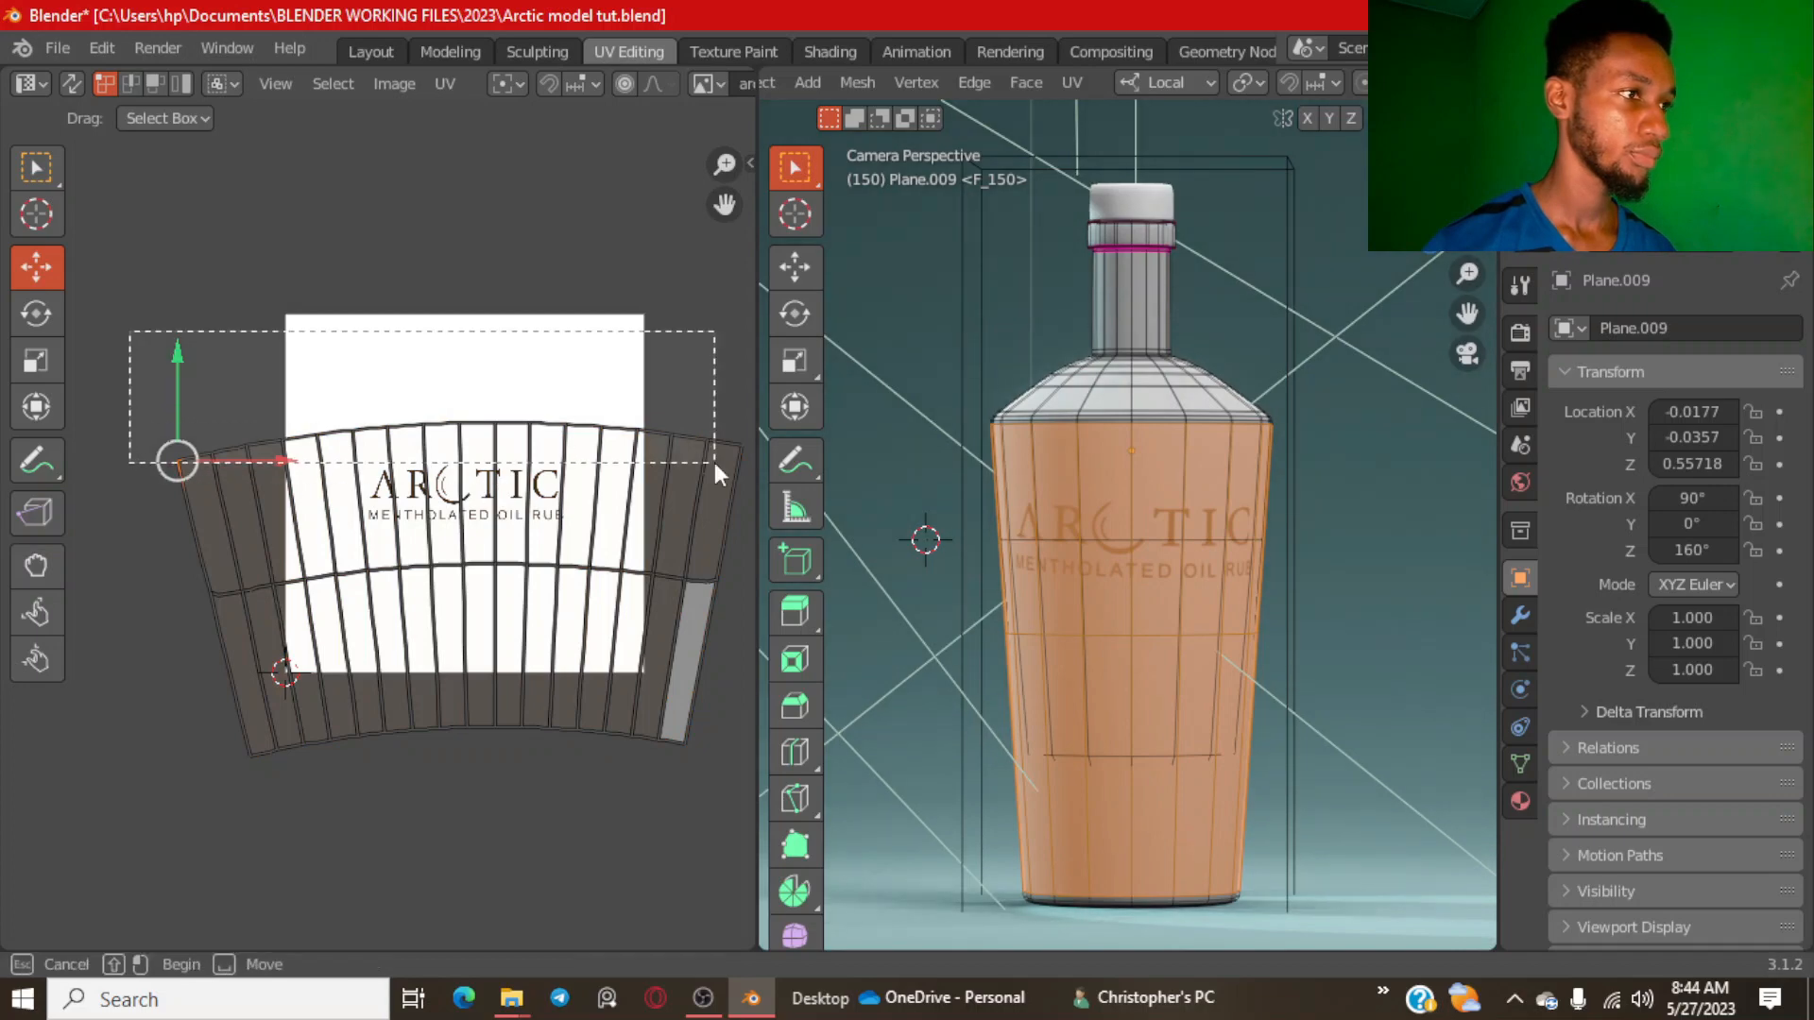
{"action": "left_click_drag", "start_coordinate": [746, 484], "coordinate": [753, 480]}
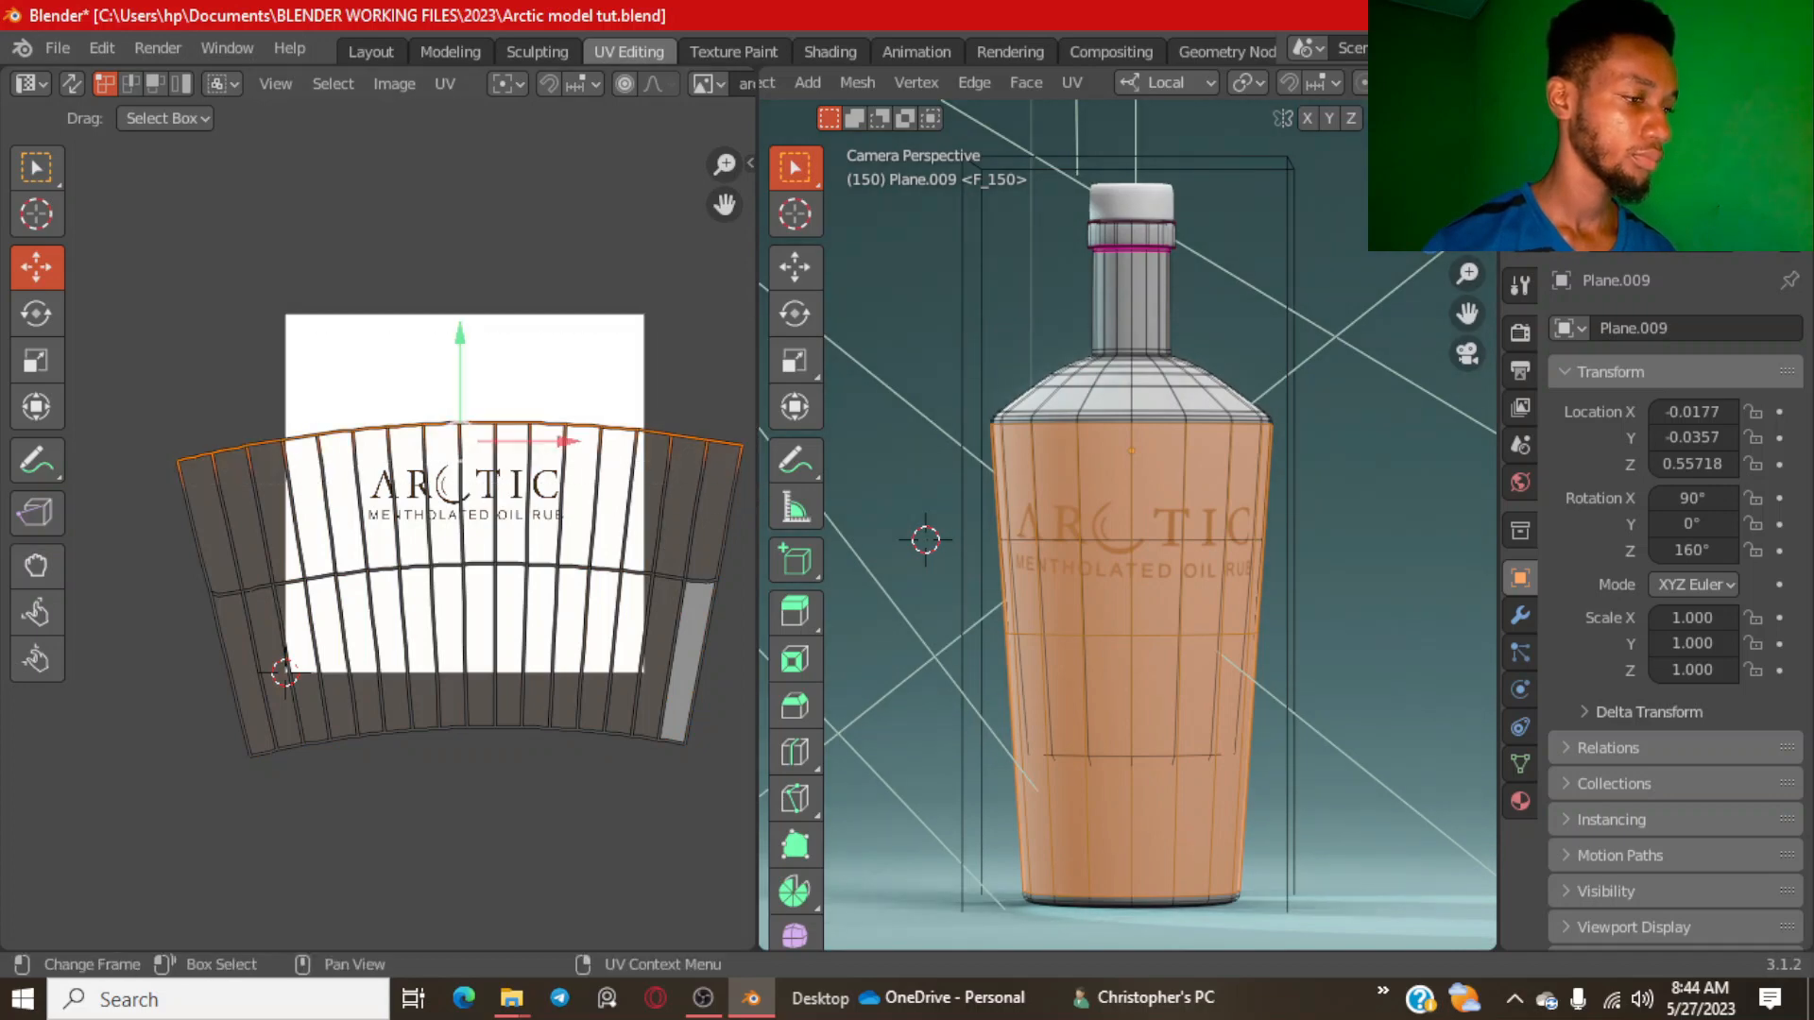
{"action": "key", "text": "s"}
{"action": "key", "text": "y"}
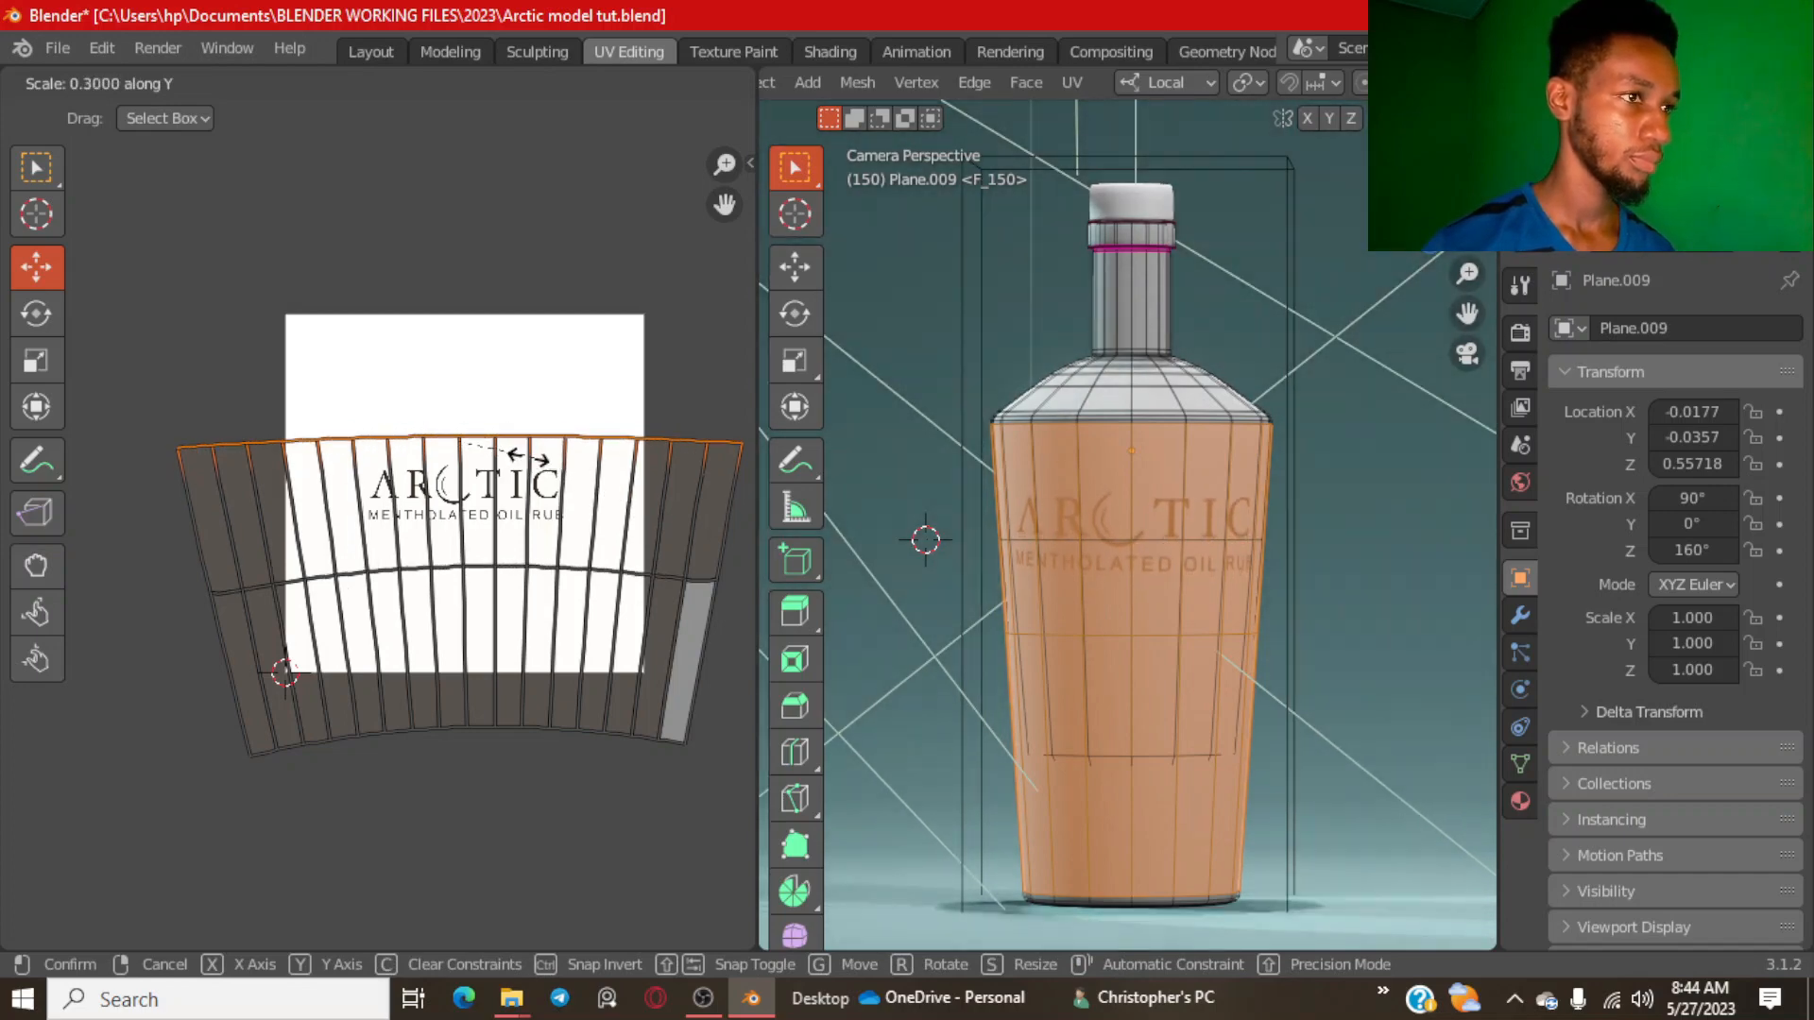
{"action": "left_click", "coordinate": [491, 451]}
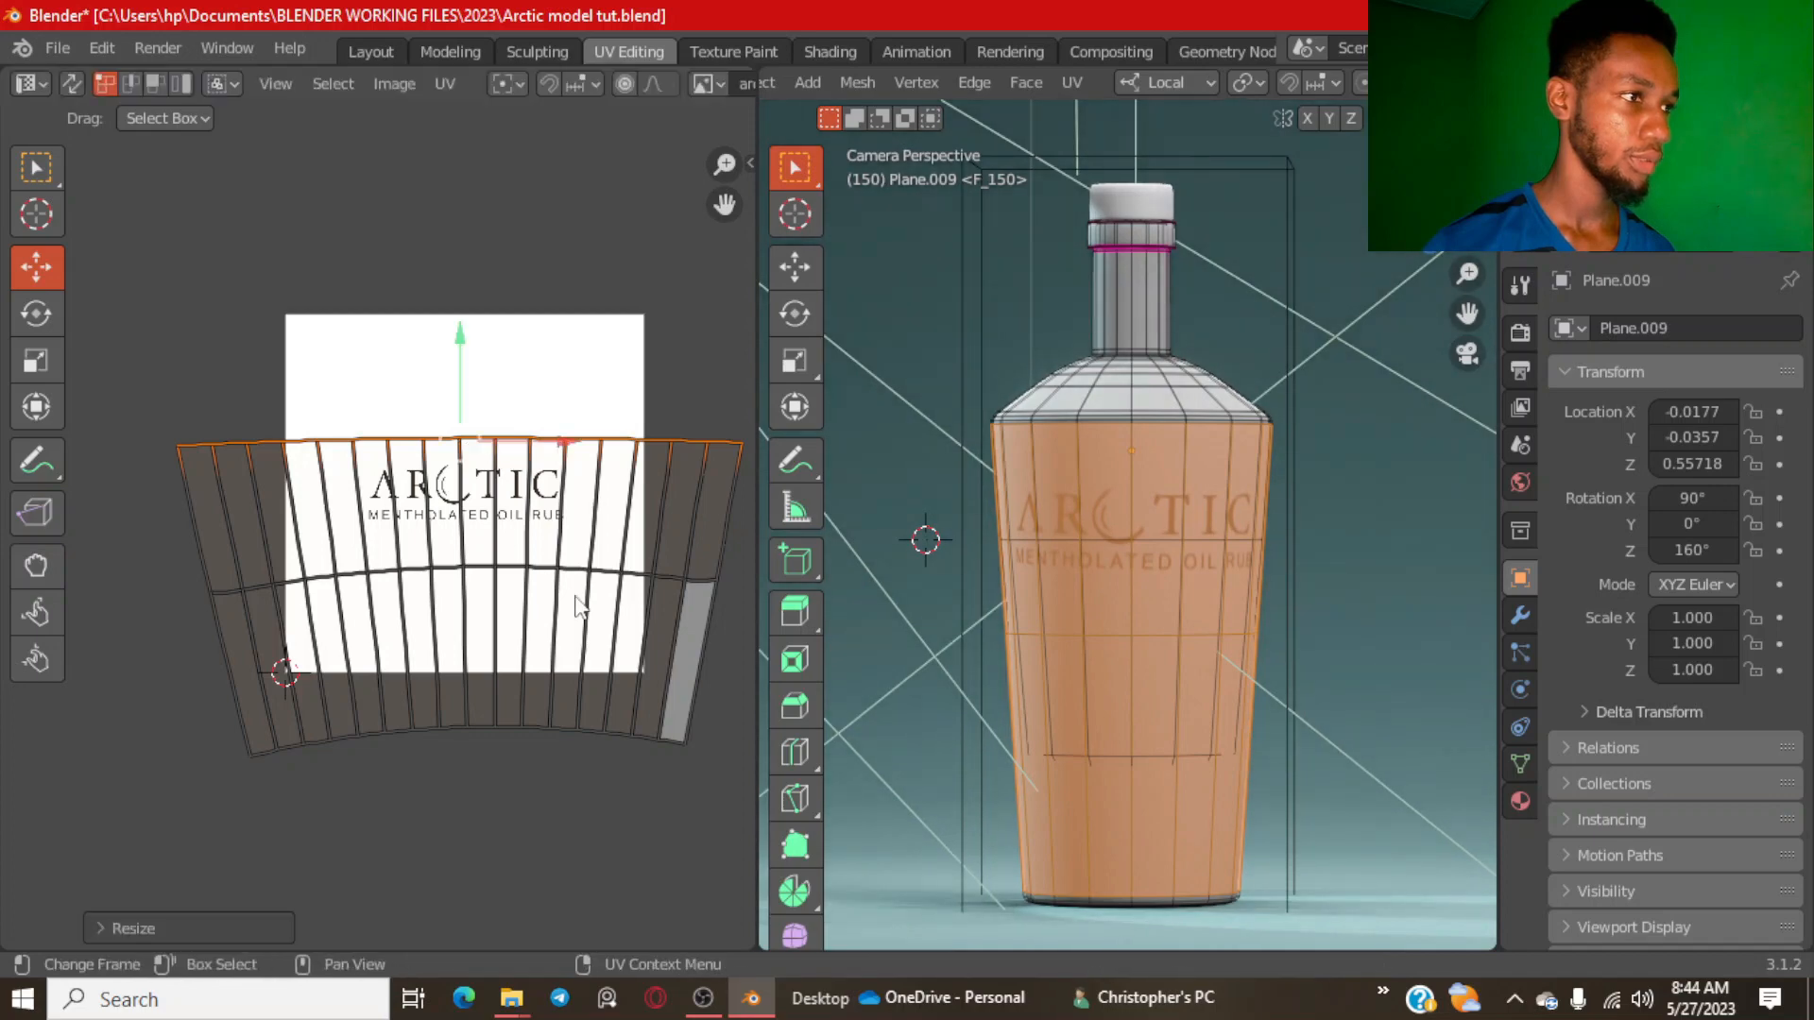
Select the middle row of UV vertices and scale it by -0.4 along Y to straighten the curve.
{"action": "left_click_drag", "start_coordinate": [166, 537], "coordinate": [728, 650]}
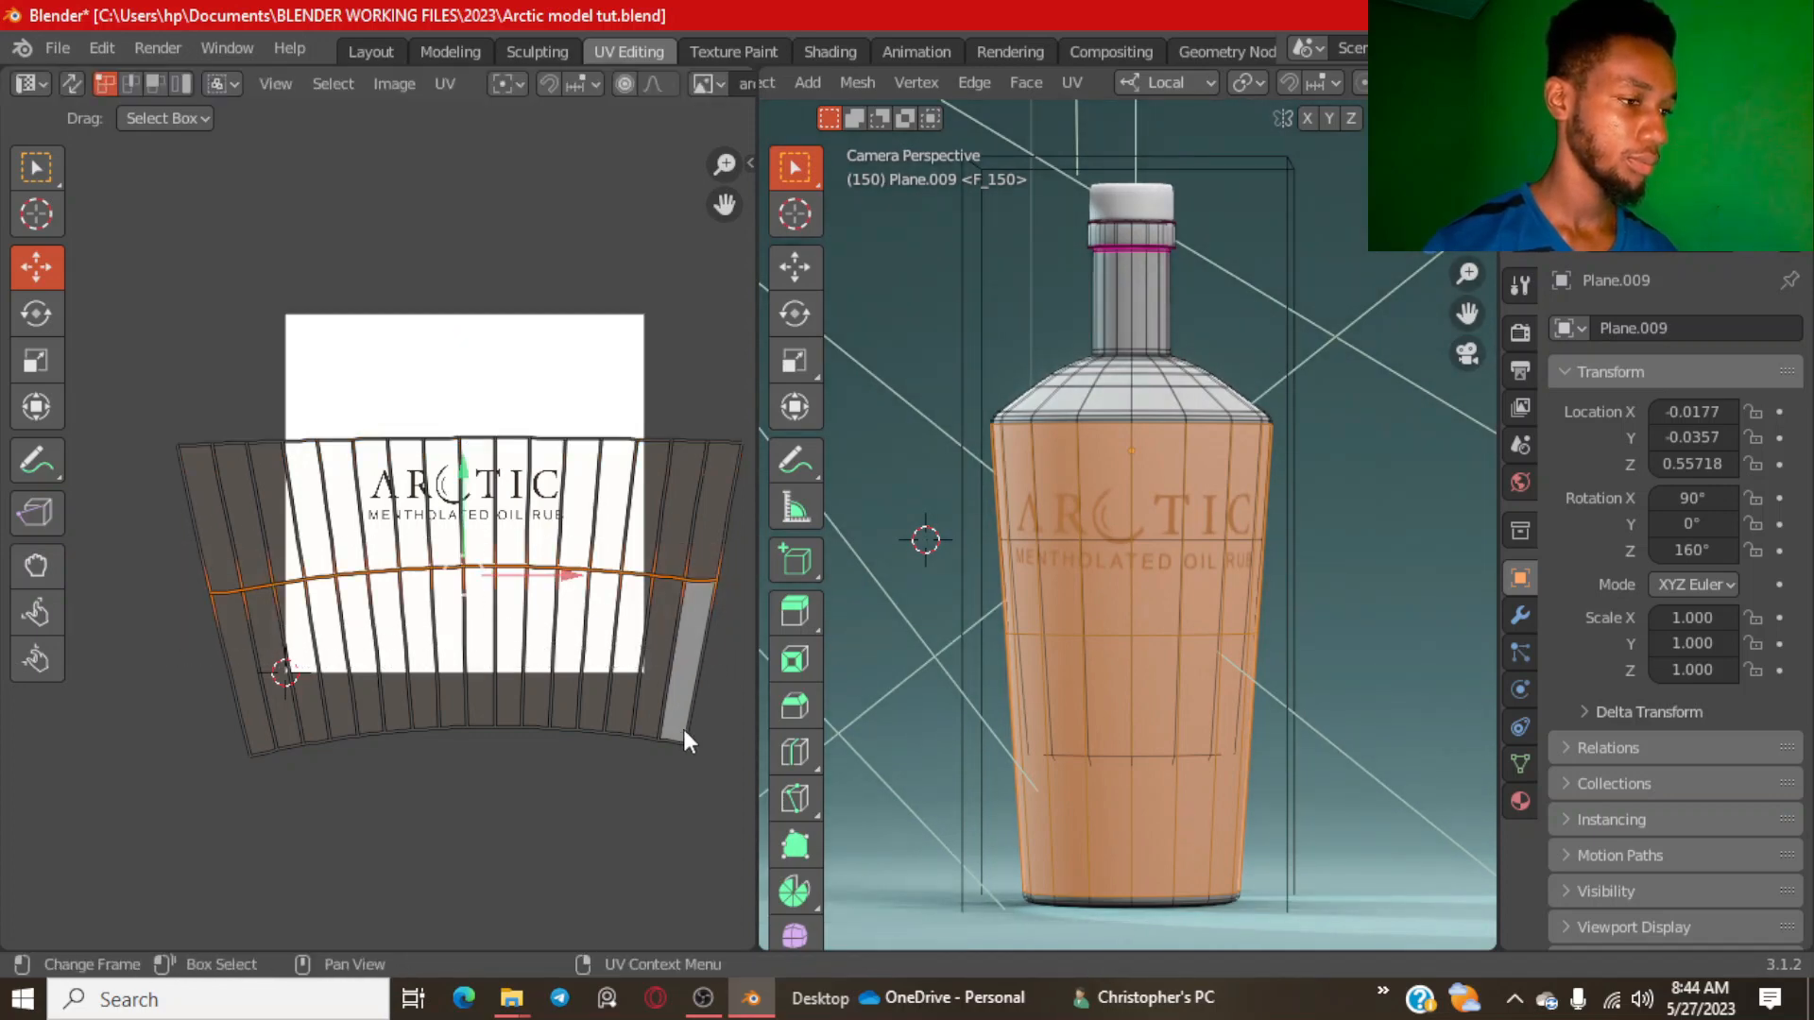
{"action": "key", "text": "s"}
{"action": "key", "text": "y"}
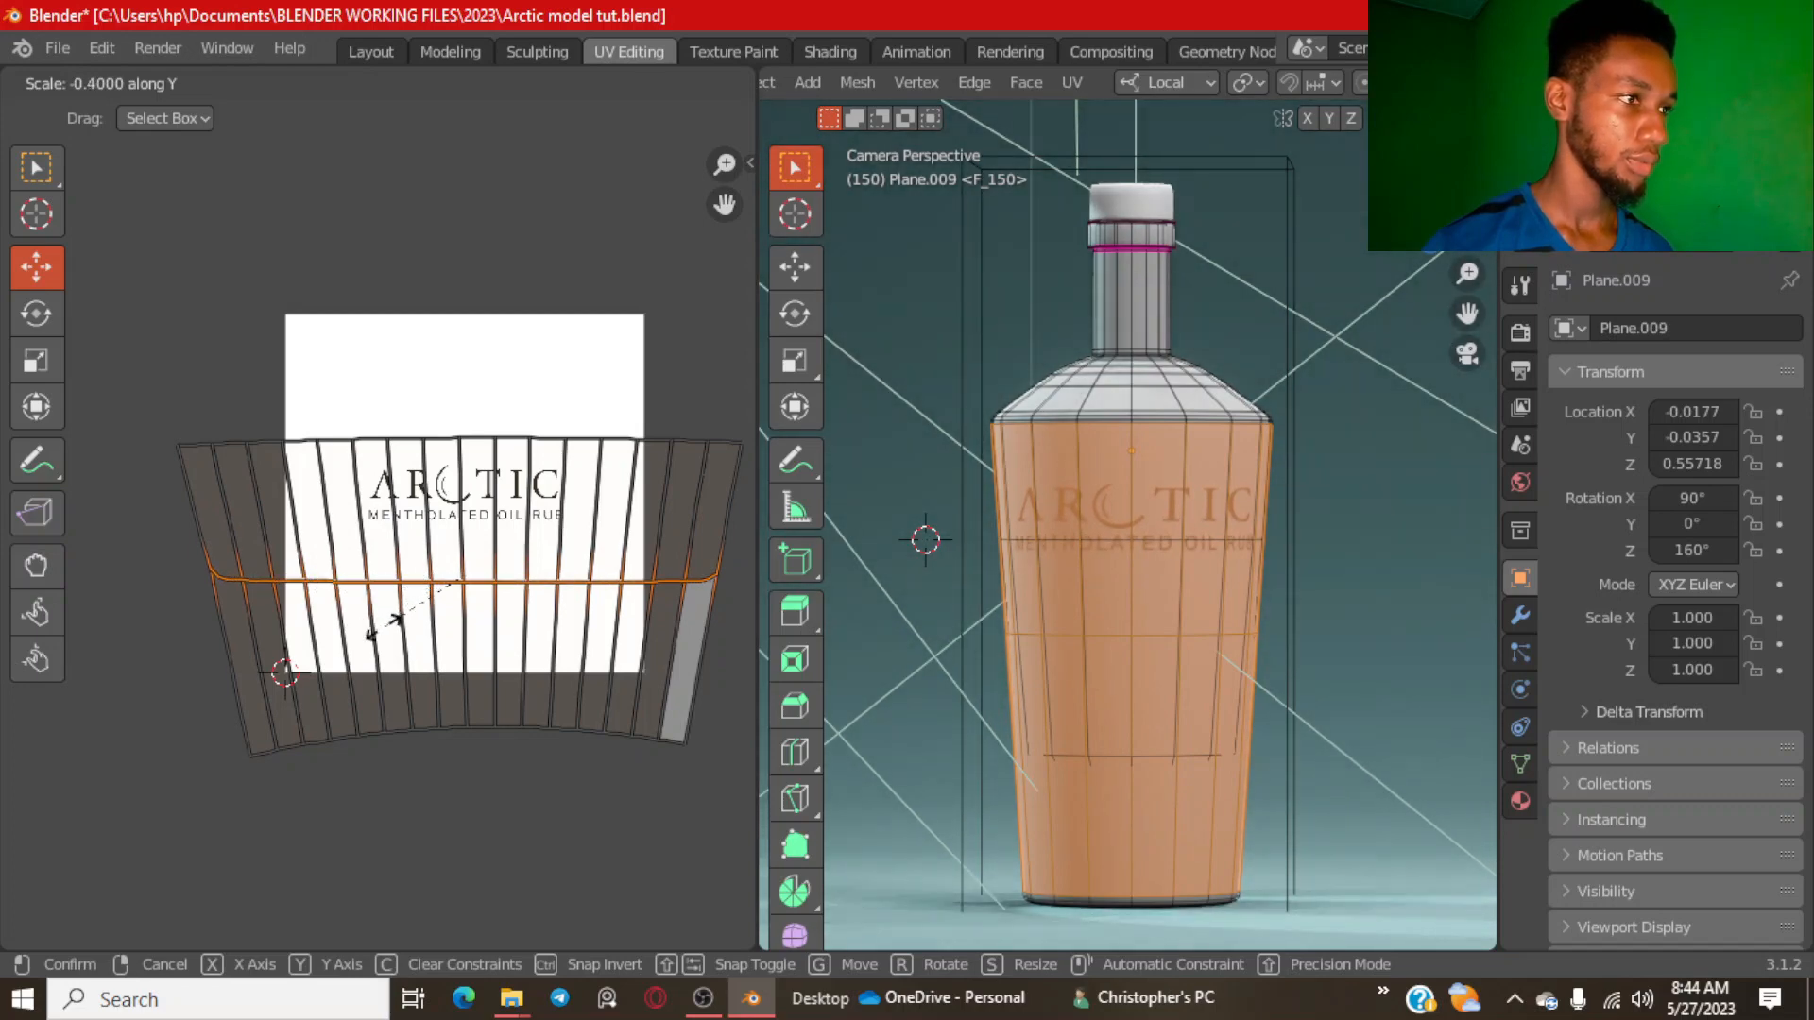
{"action": "left_click", "coordinate": [384, 631]}
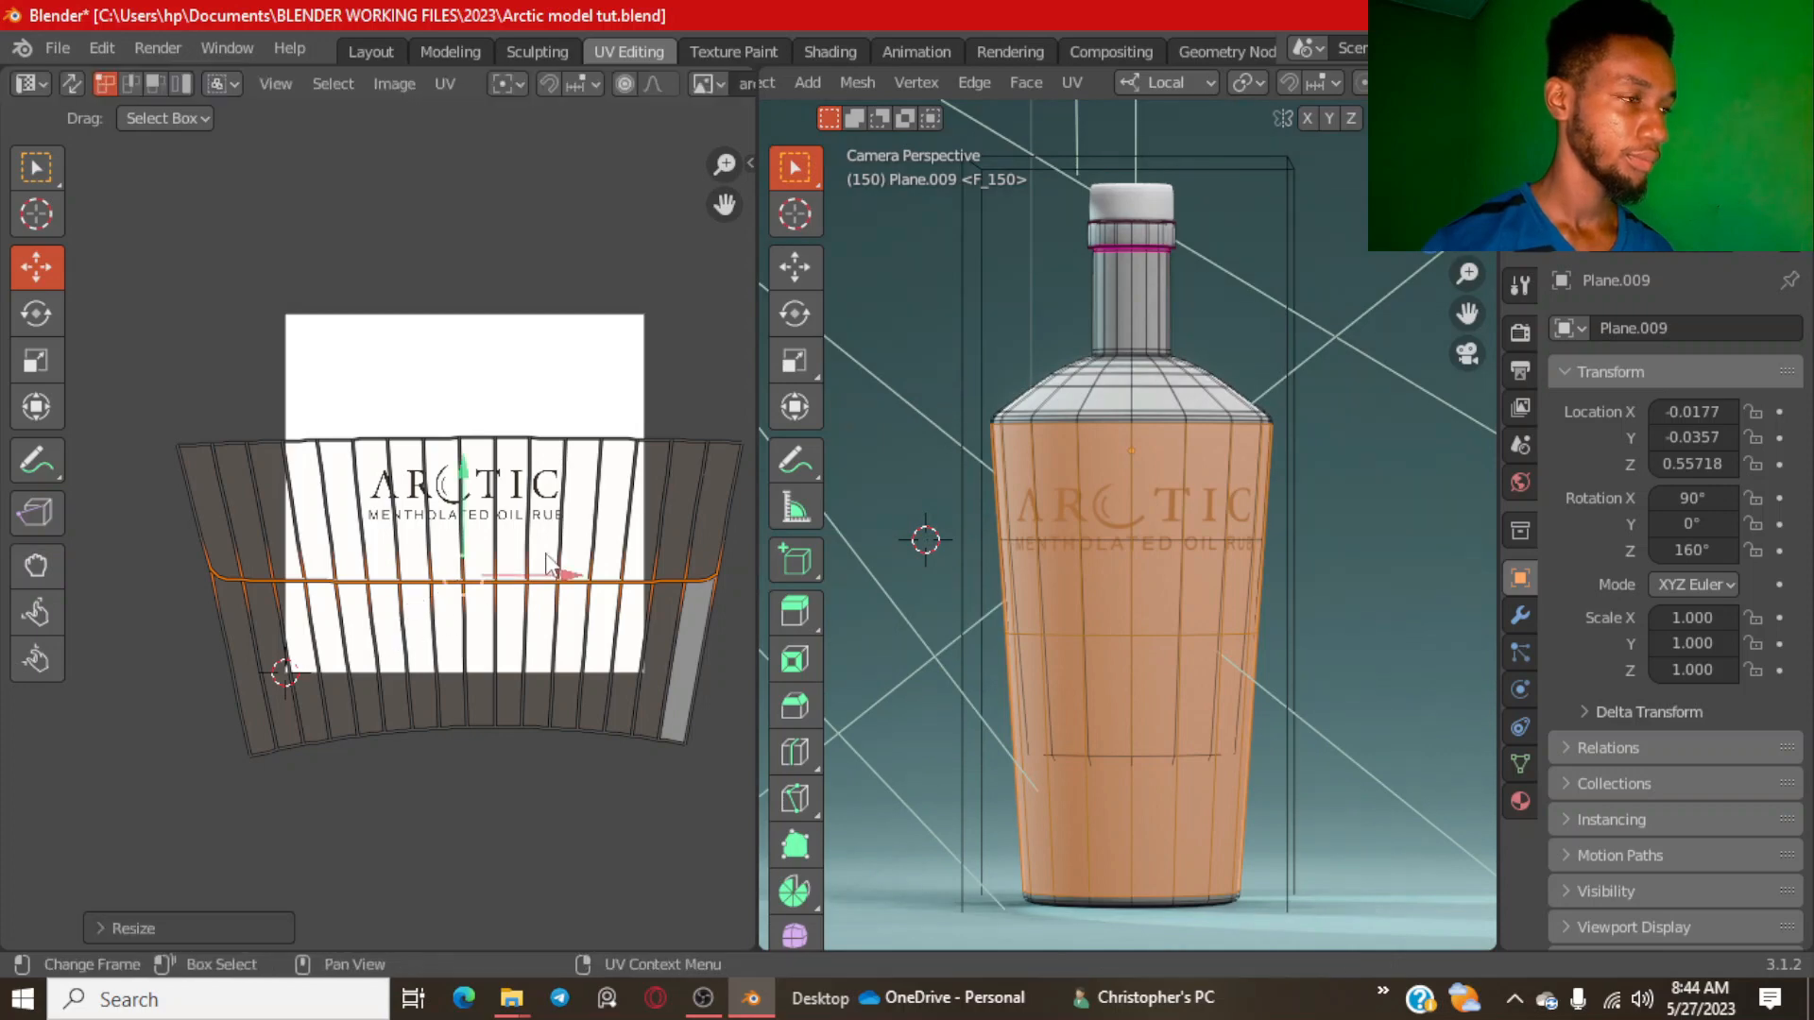
Select all UVs, move the island up slightly to lower the label on the body, and return to Object Mode.
{"action": "key", "text": "a"}
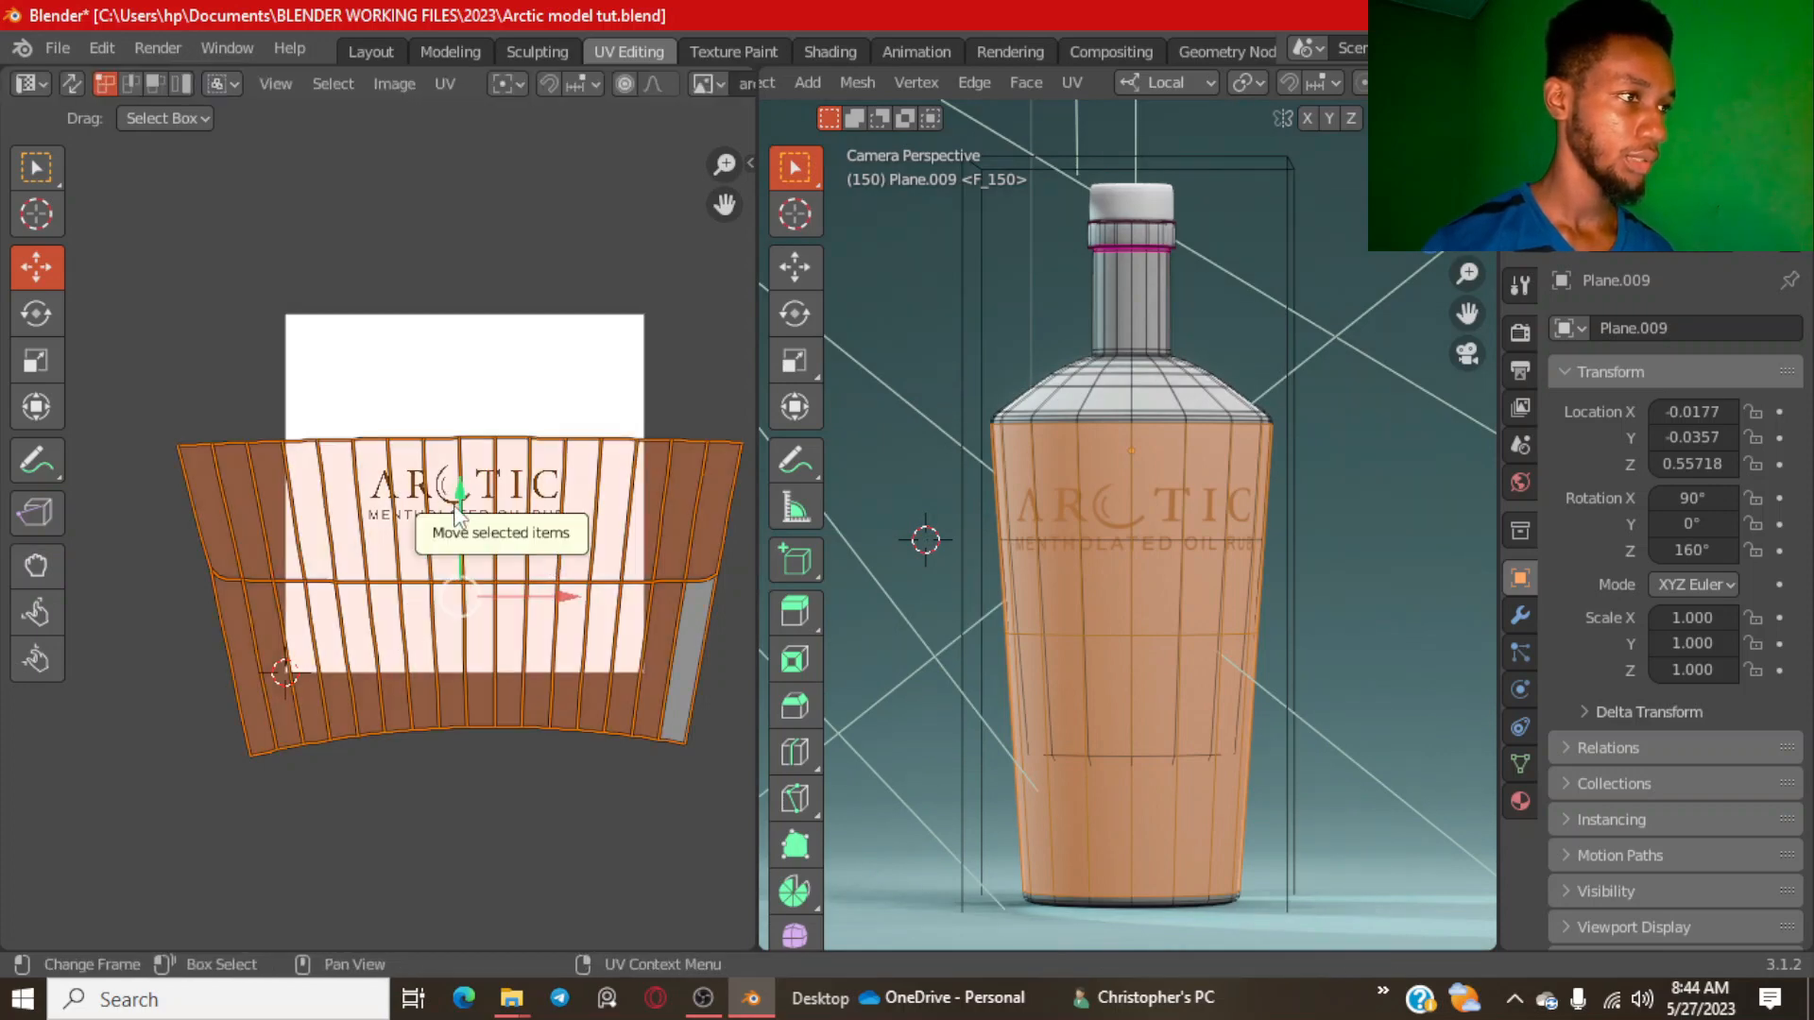
{"action": "left_click_drag", "start_coordinate": [455, 515], "coordinate": [467, 499]}
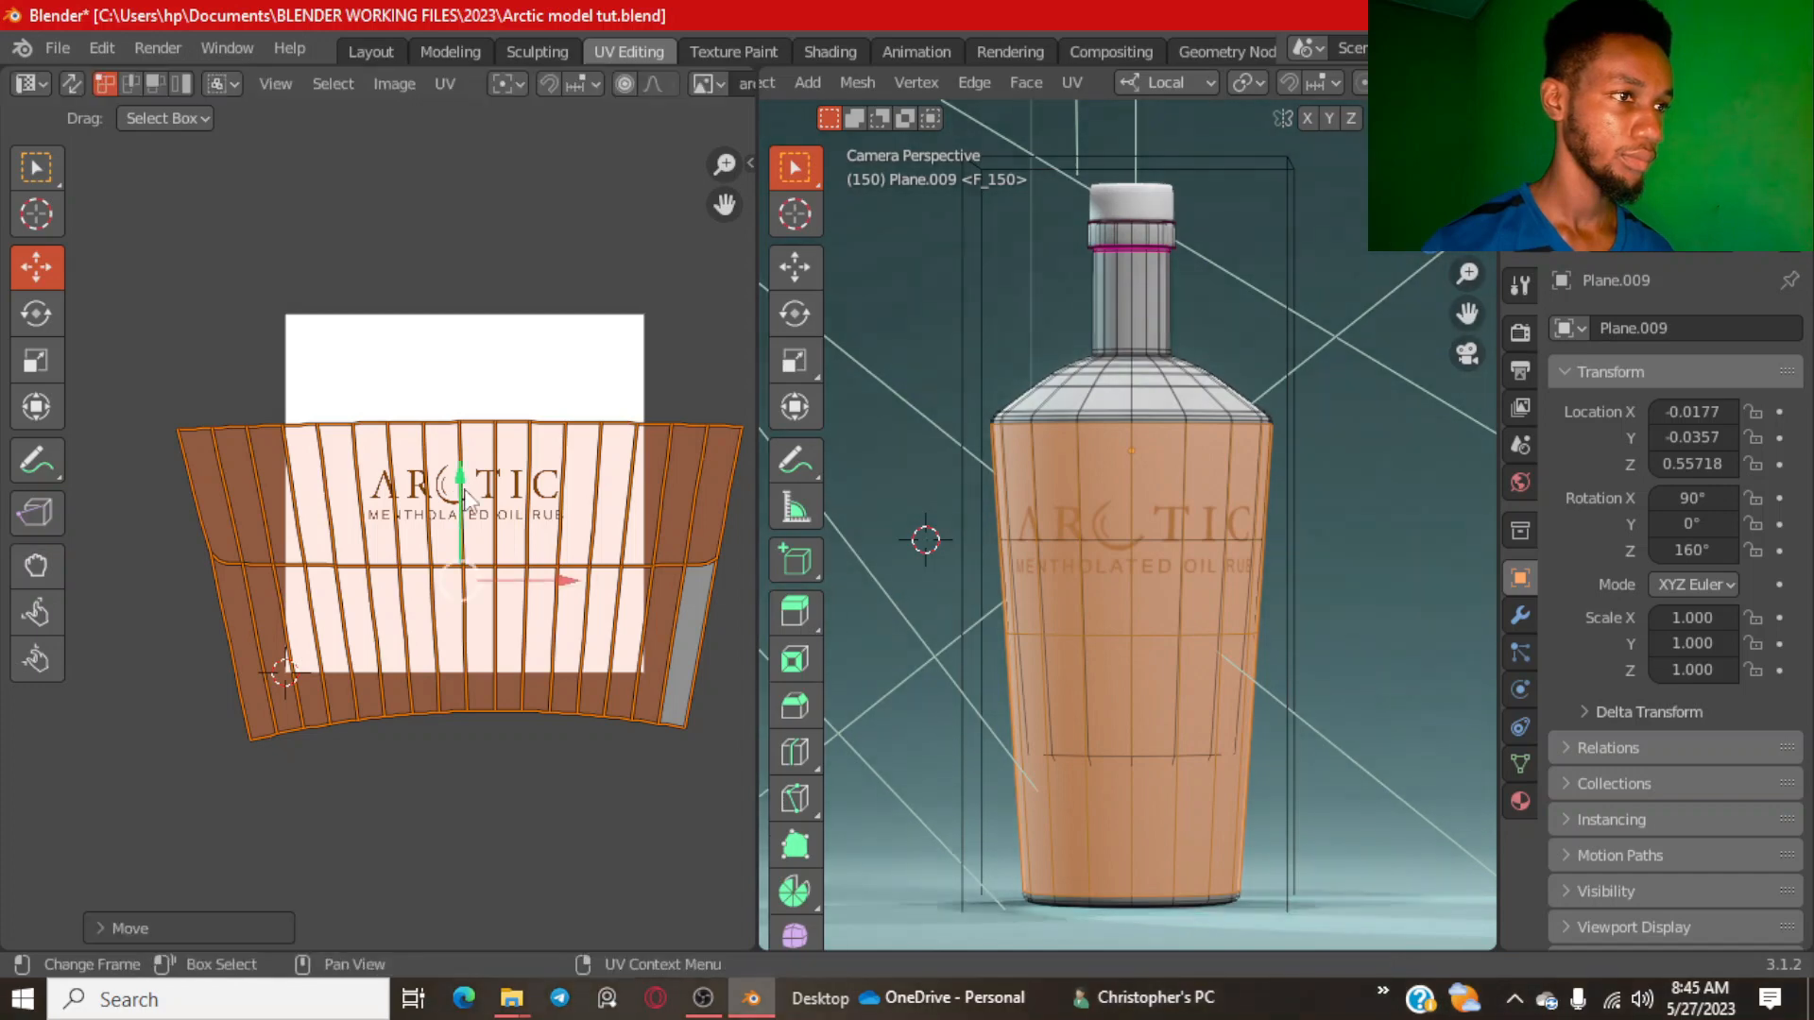
{"action": "key", "text": "Tab"}
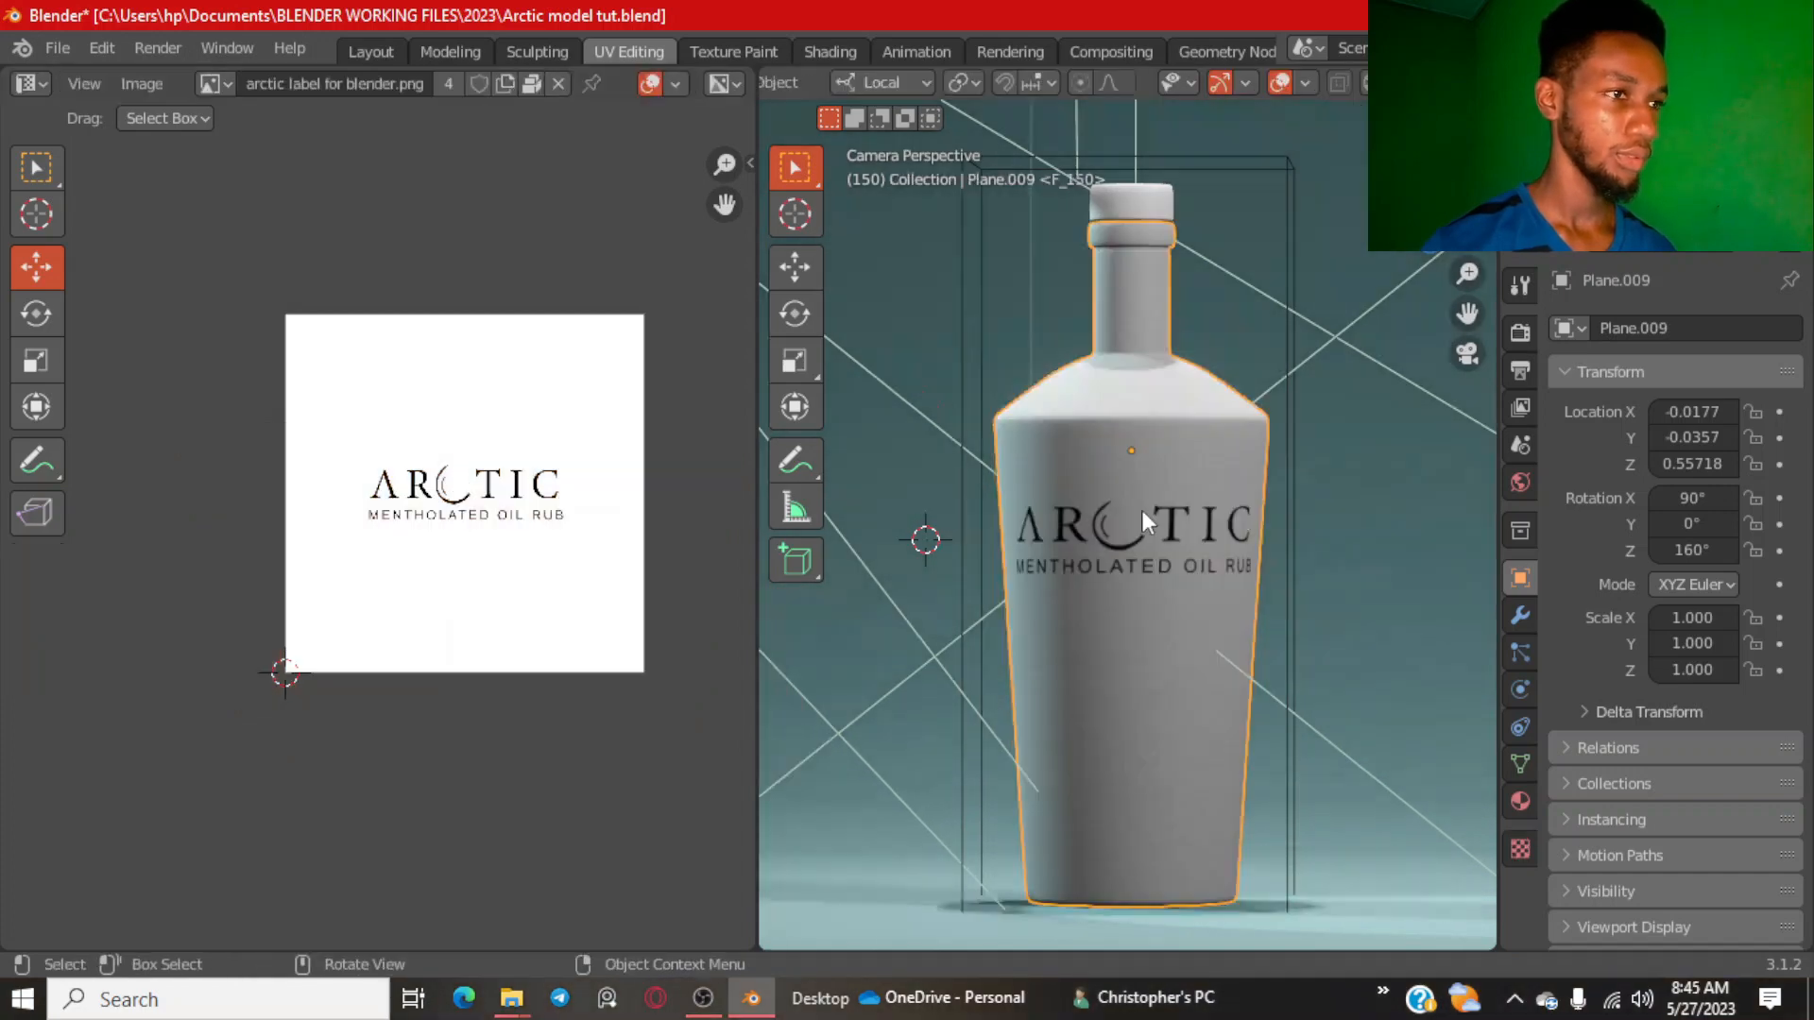
Examine the ARCTIC label on the bottle body up close and from both sides.
{"action": "scroll", "coordinate": [1244, 546], "scroll_direction": "up", "scroll_amount": 2}
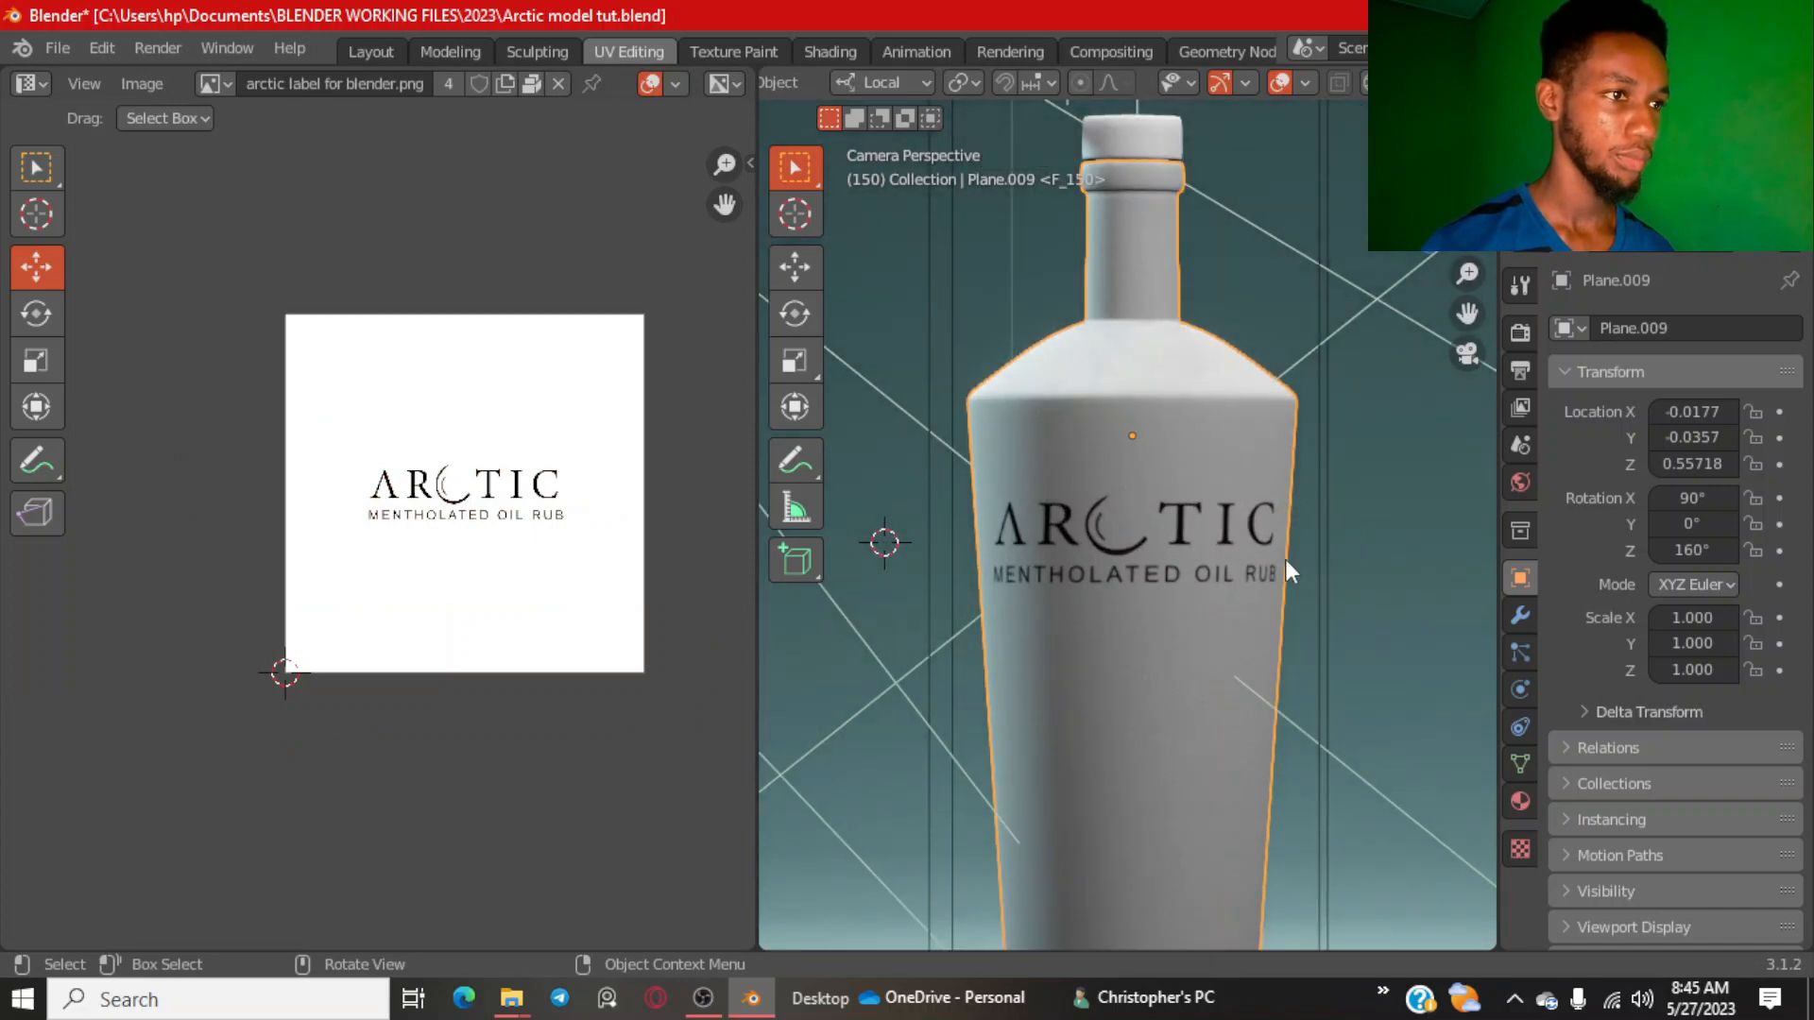
{"action": "scroll", "coordinate": [1285, 544], "scroll_direction": "down", "scroll_amount": 4}
{"action": "middle_click_drag", "start_coordinate": [1311, 546], "coordinate": [1103, 533]}
{"action": "scroll", "coordinate": [1103, 532], "scroll_direction": "up", "scroll_amount": 8}
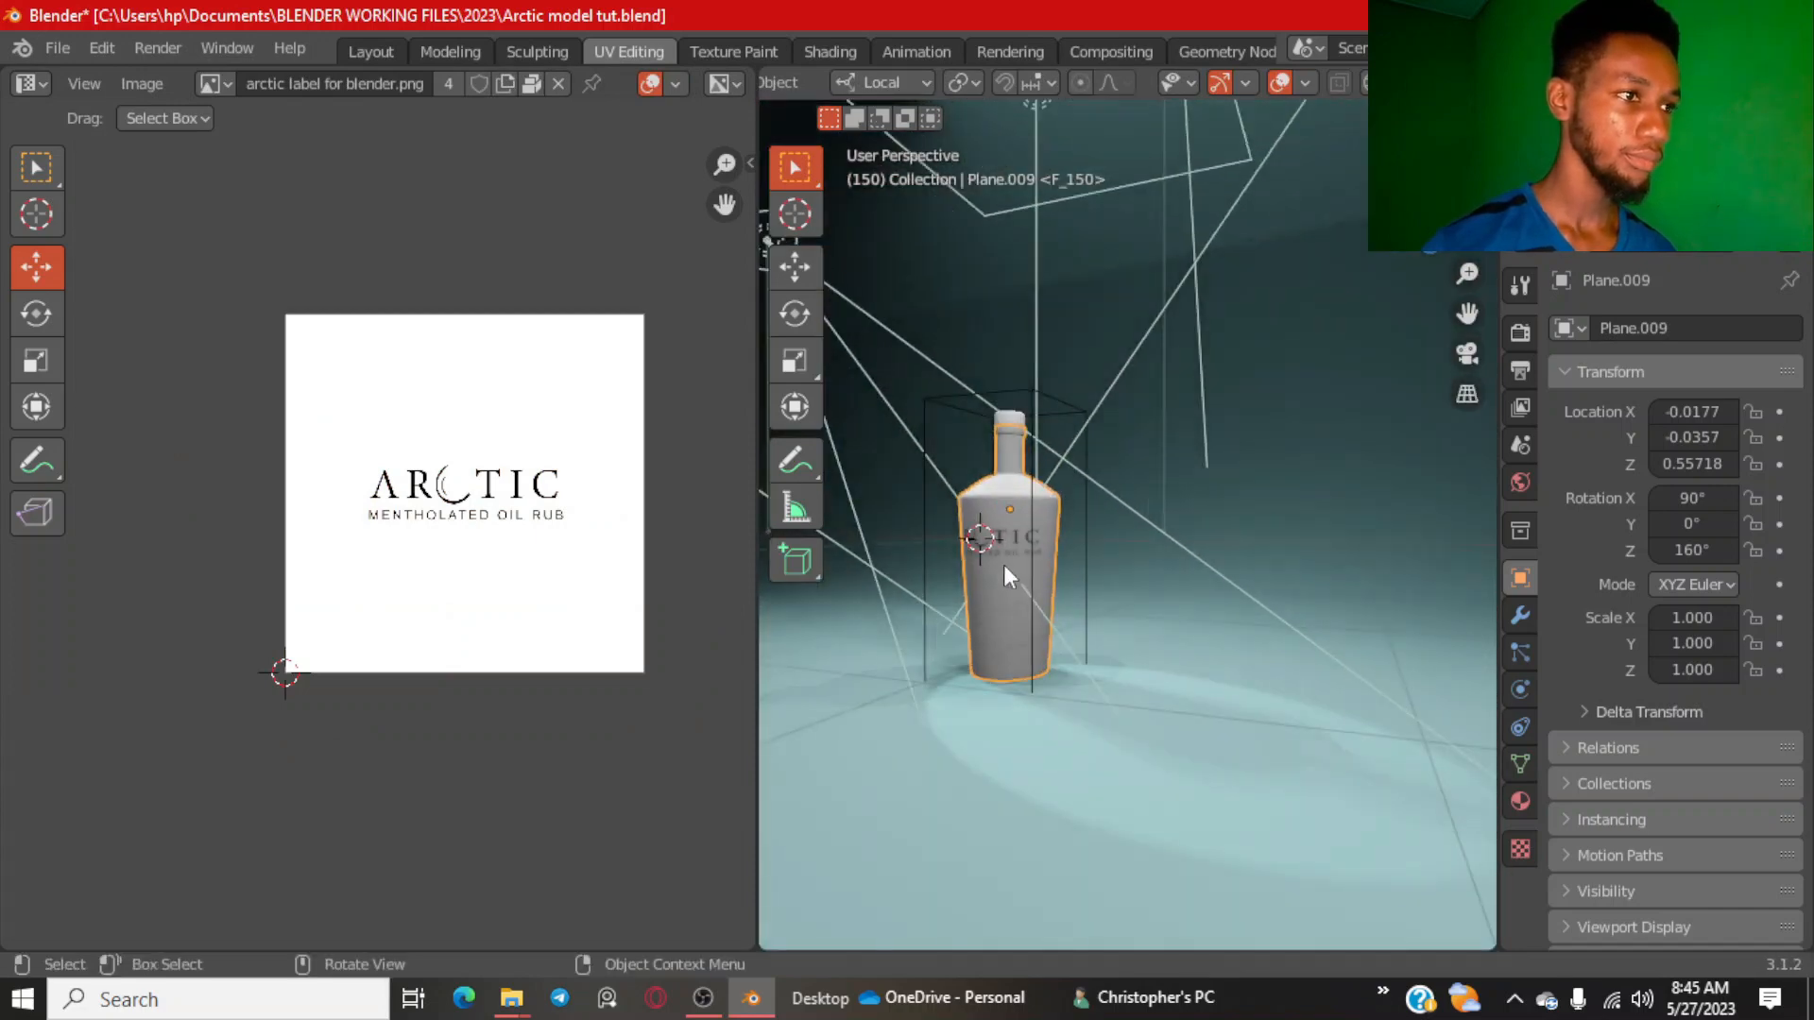
{"action": "middle_click_drag", "start_coordinate": [1006, 576], "coordinate": [1093, 583]}
{"action": "scroll", "coordinate": [1041, 591], "scroll_direction": "up", "scroll_amount": 6}
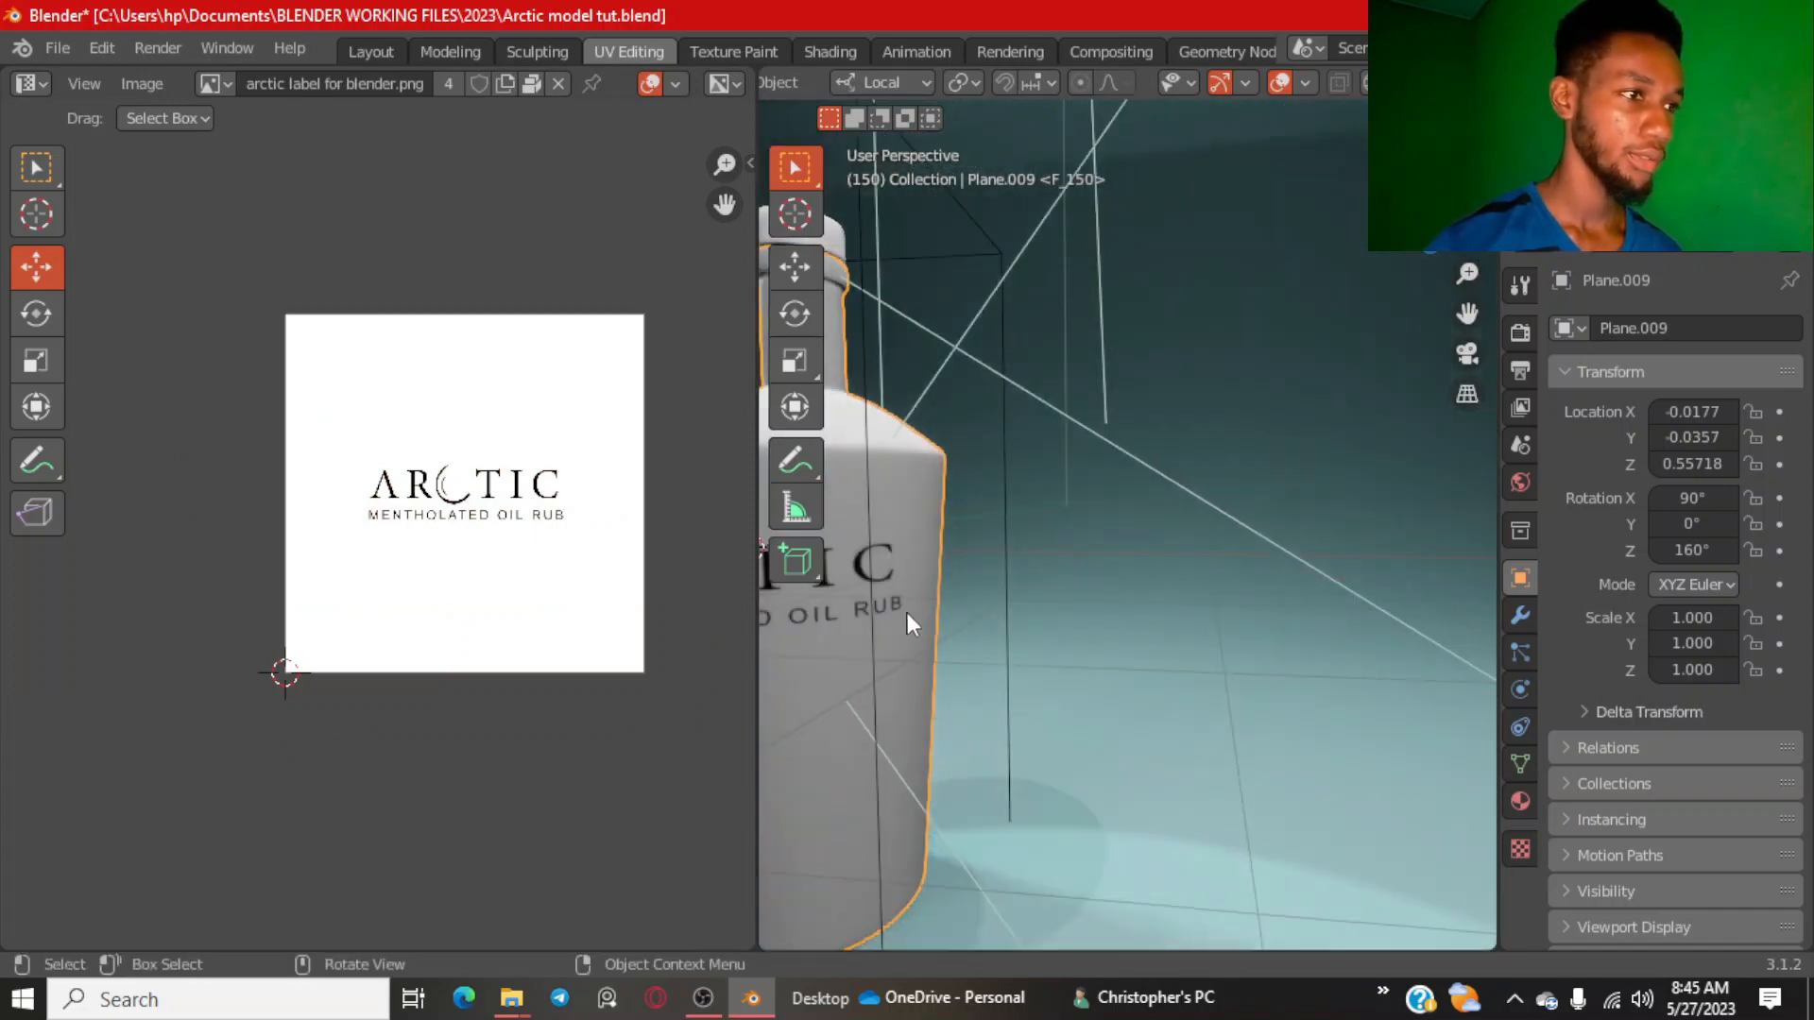
{"action": "middle_click_drag", "start_coordinate": [907, 612], "coordinate": [1155, 605]}
{"action": "middle_click_drag", "start_coordinate": [1030, 587], "coordinate": [1141, 564]}
{"action": "scroll", "coordinate": [1142, 568], "scroll_direction": "down", "scroll_amount": 6}
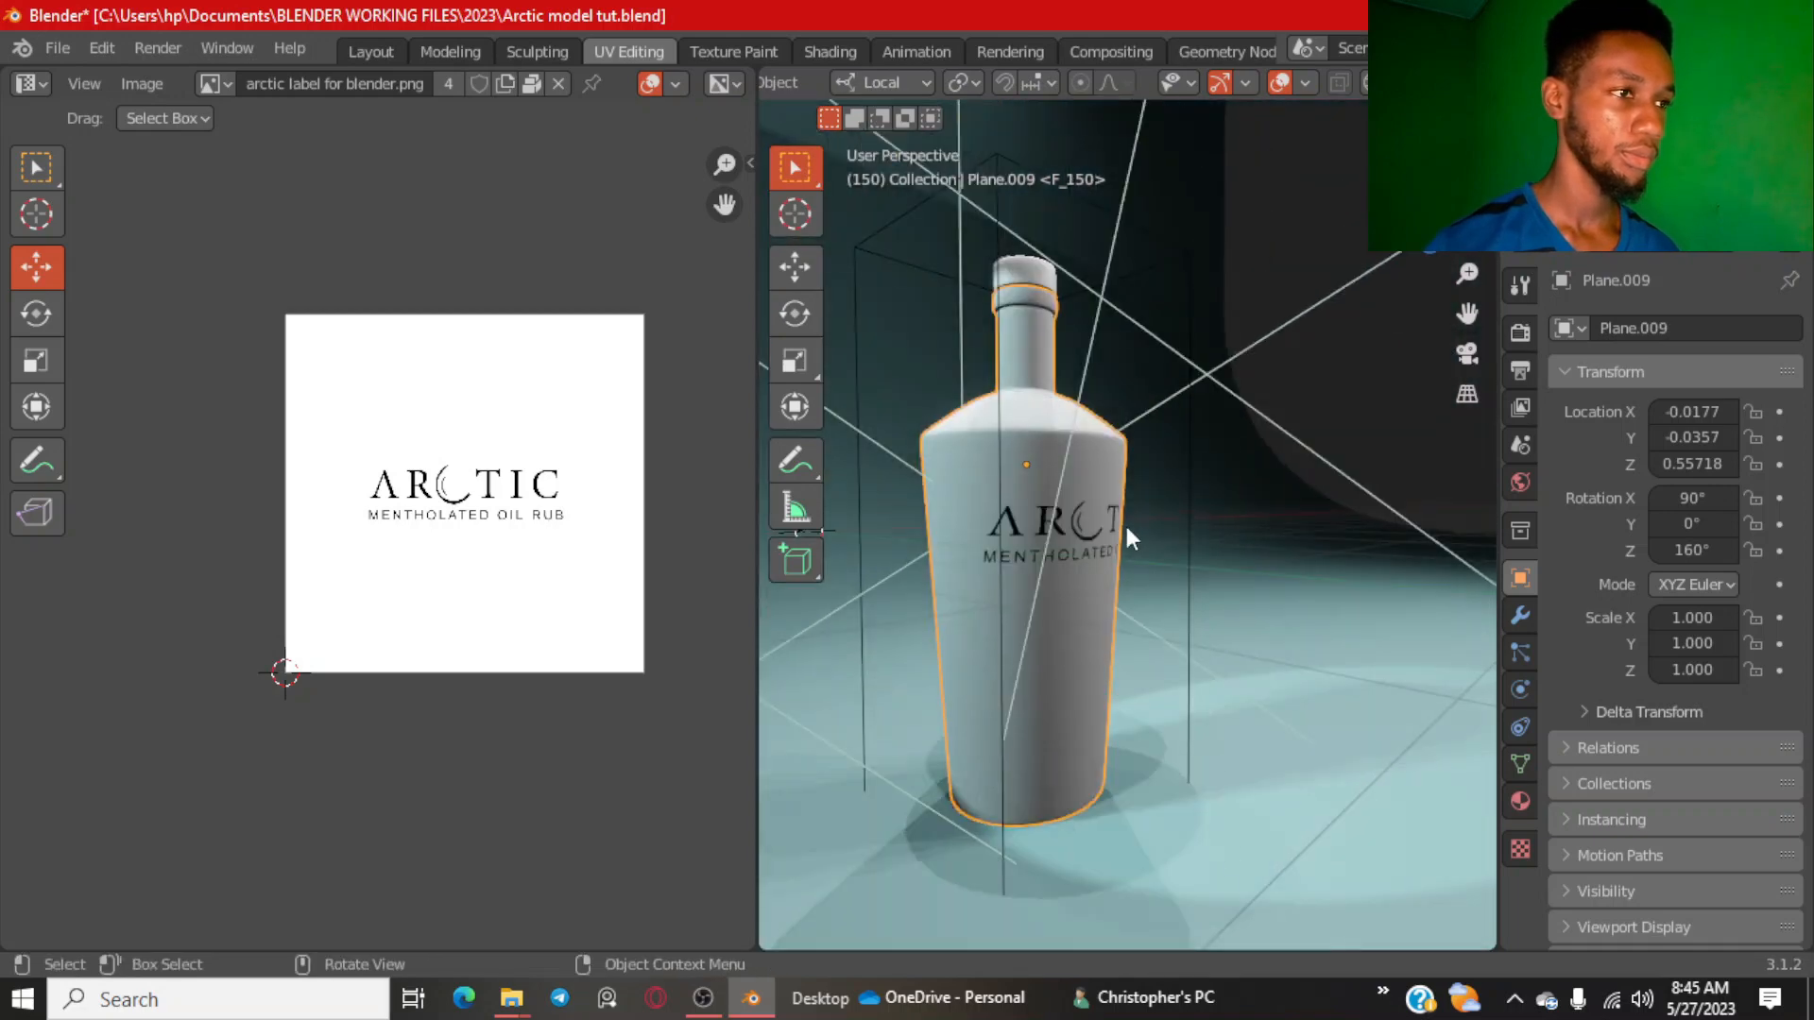
Switch to the Shading workspace, display the viewport in rendered shading, and check the labelled bottle through the camera and around the scene.
{"action": "left_click", "coordinate": [831, 51]}
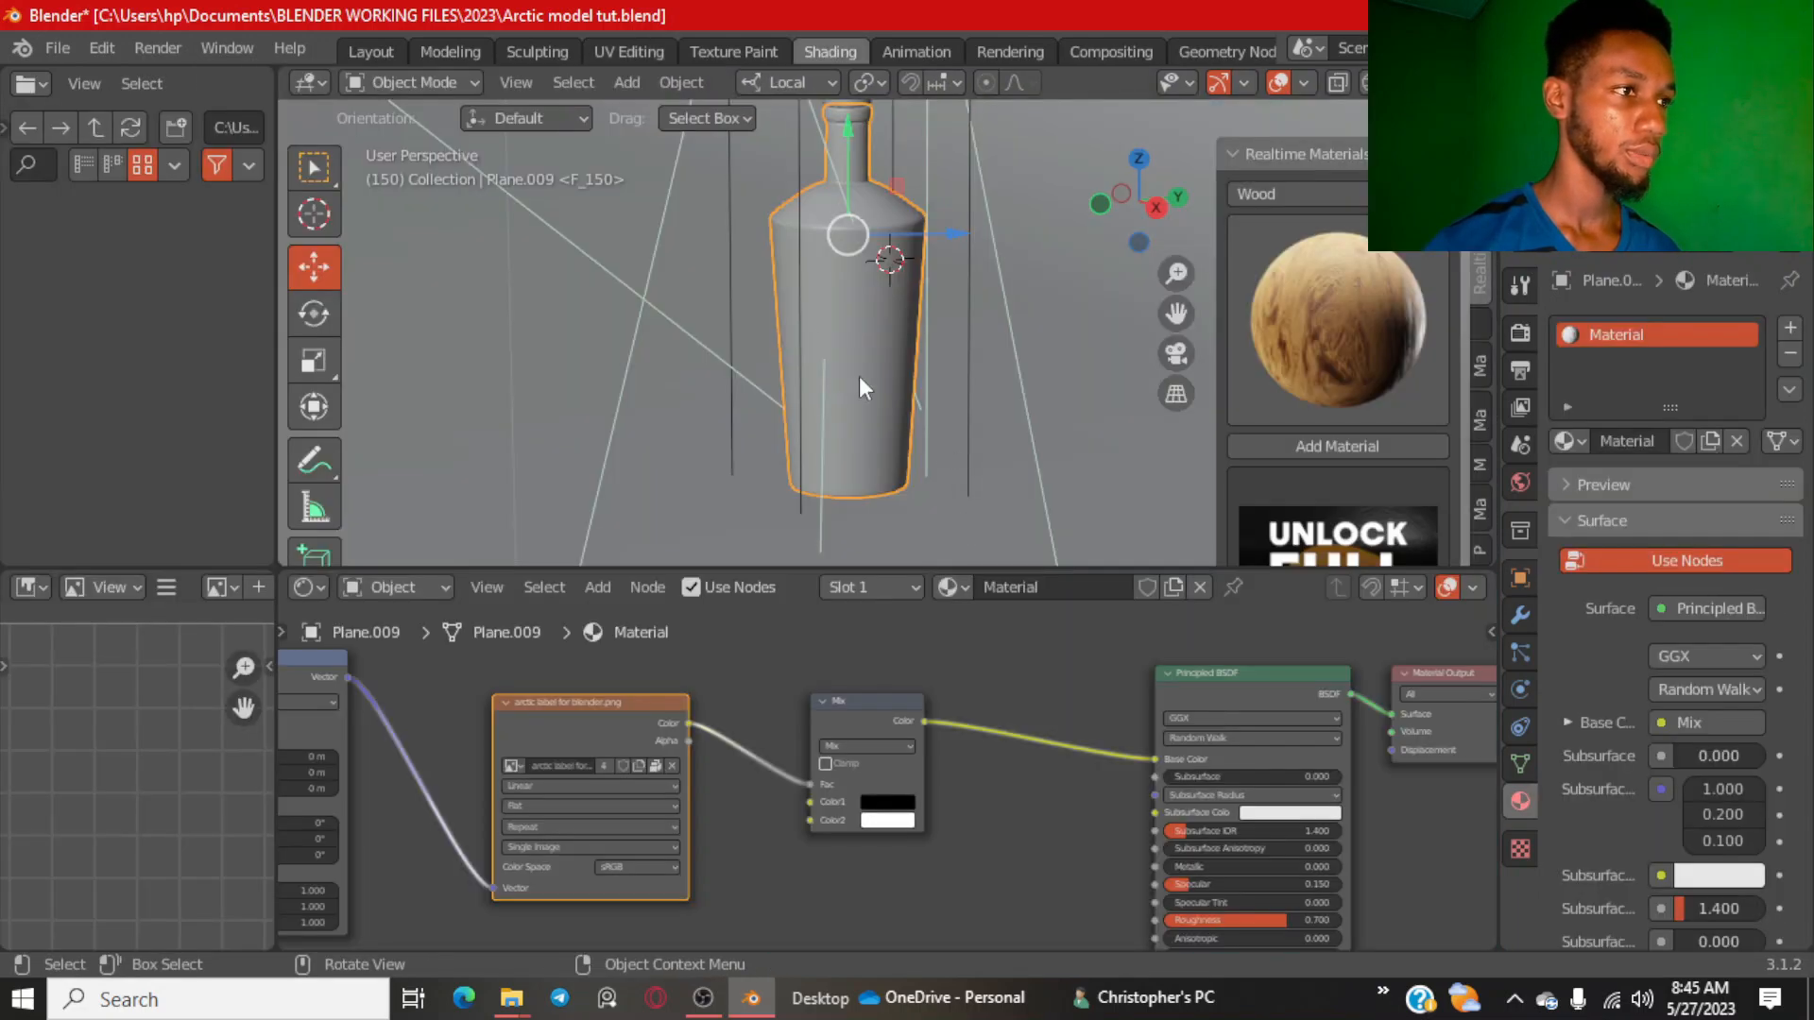
{"action": "scroll", "coordinate": [829, 327], "scroll_direction": "down", "scroll_amount": 5}
{"action": "key", "text": "z"}
{"action": "left_click", "coordinate": [813, 202]}
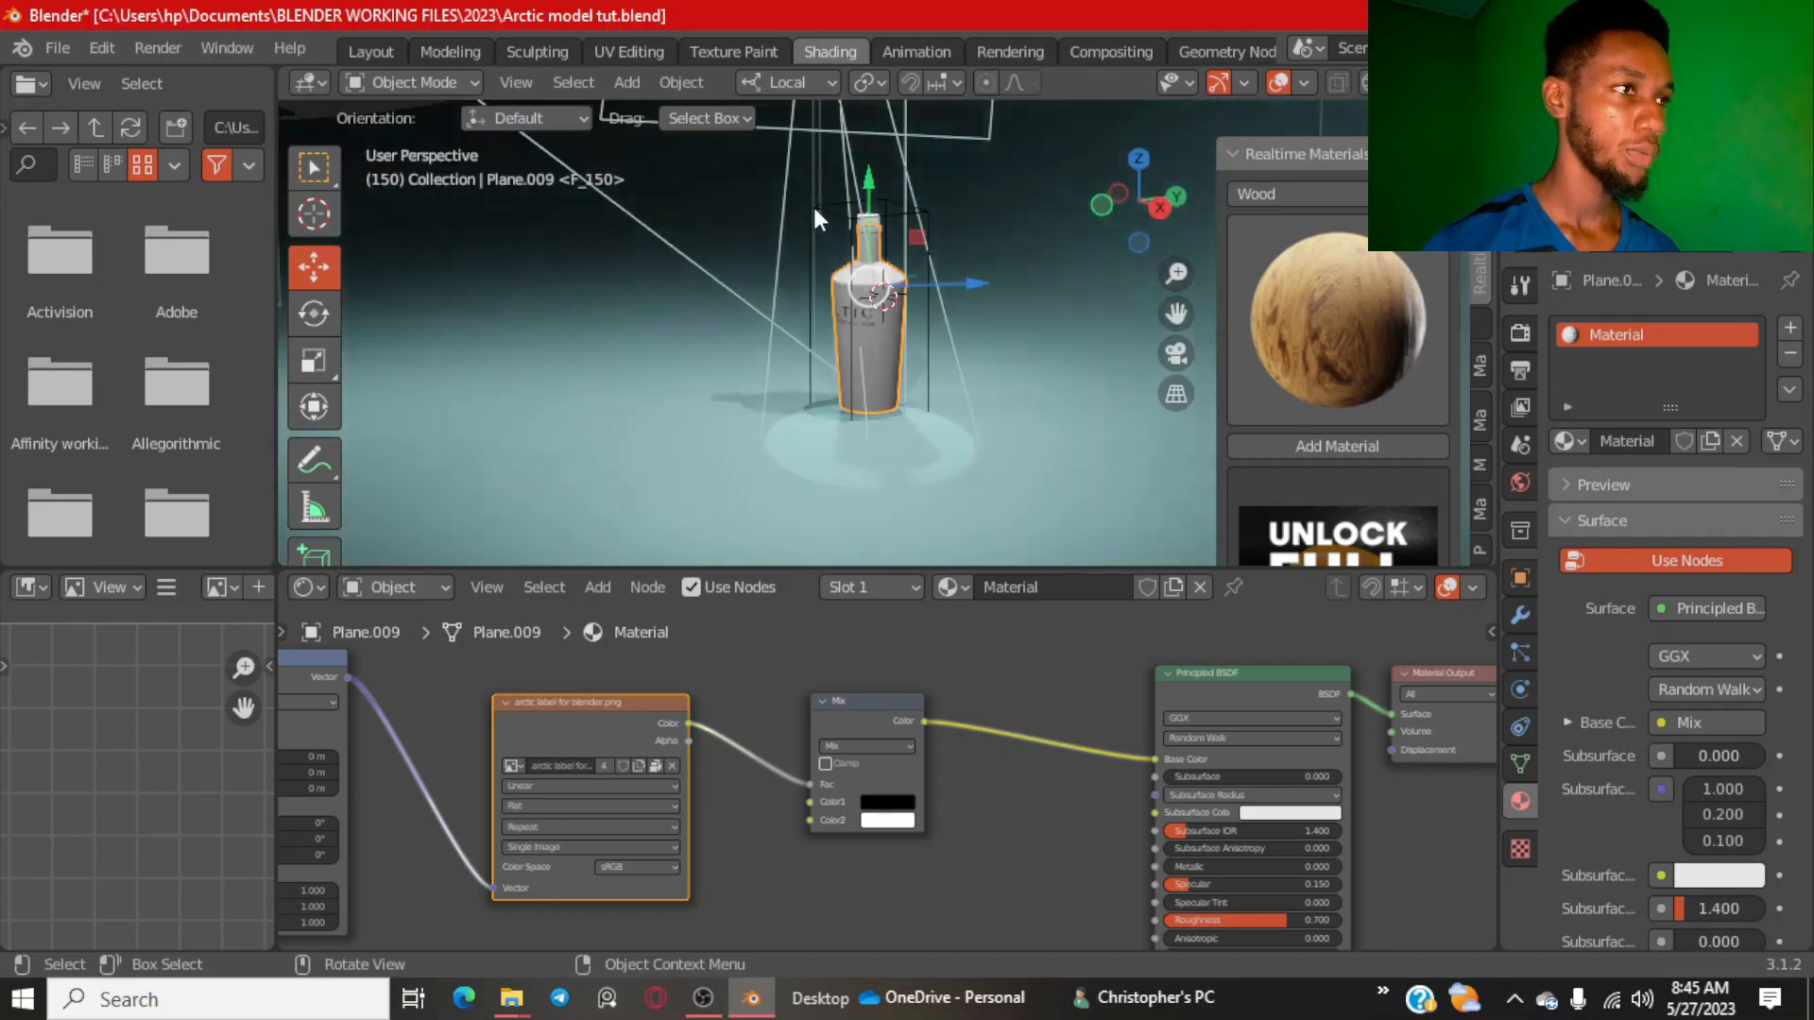
{"action": "key", "text": "KP_0"}
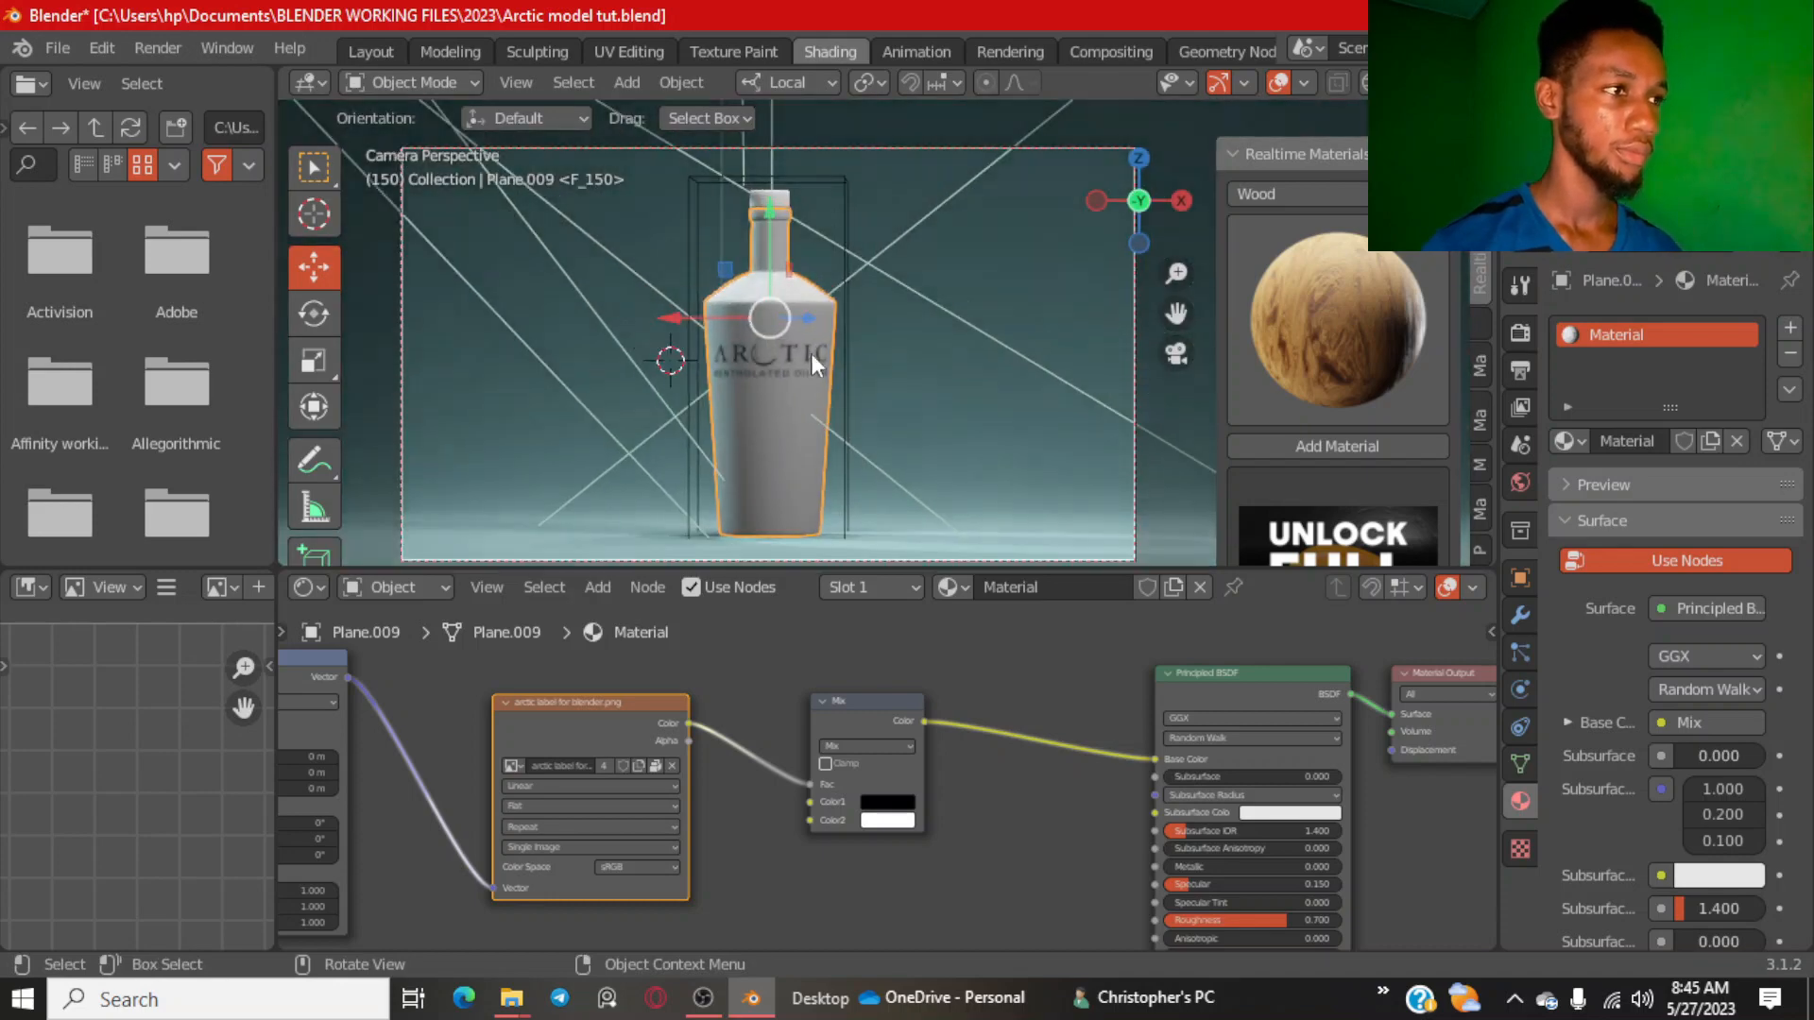
{"action": "scroll", "coordinate": [816, 344], "scroll_direction": "up", "scroll_amount": 2}
{"action": "scroll", "coordinate": [803, 338], "scroll_direction": "down", "scroll_amount": 4}
{"action": "middle_click_drag", "start_coordinate": [778, 335], "coordinate": [767, 236]}
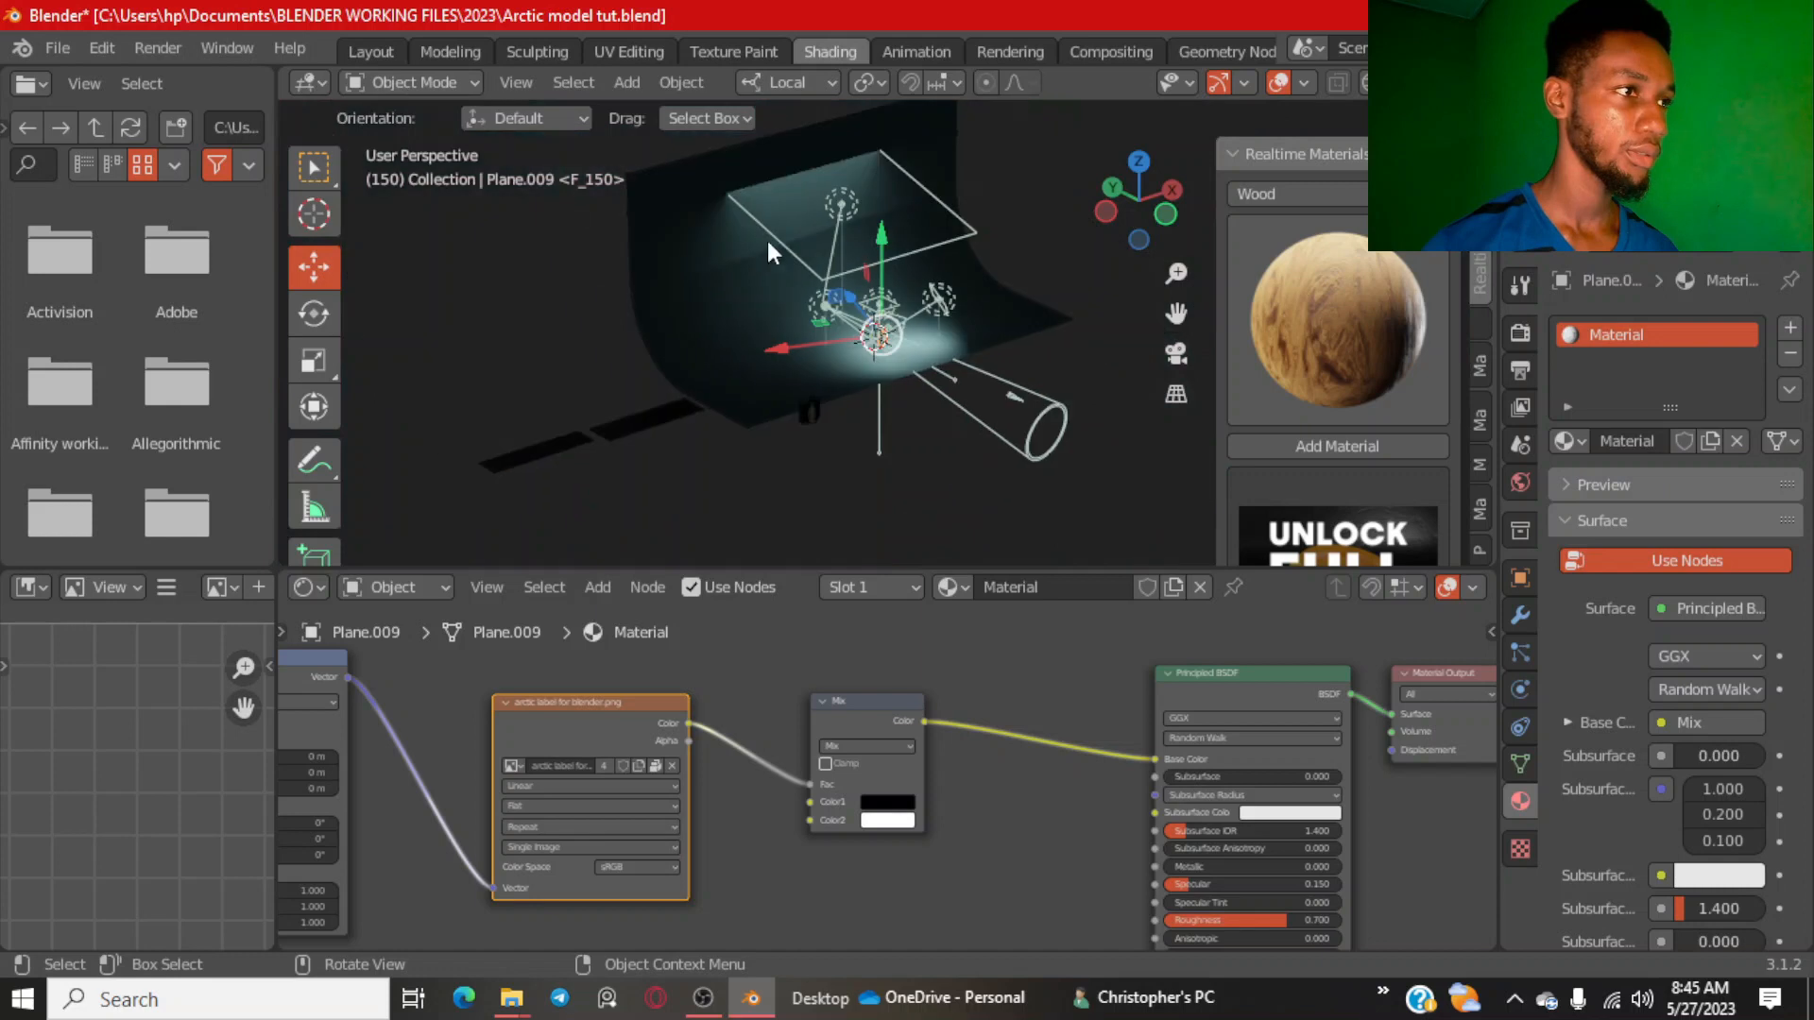
Select the area light above the bottle and set its power to 10000 W.
{"action": "left_click", "coordinate": [843, 202]}
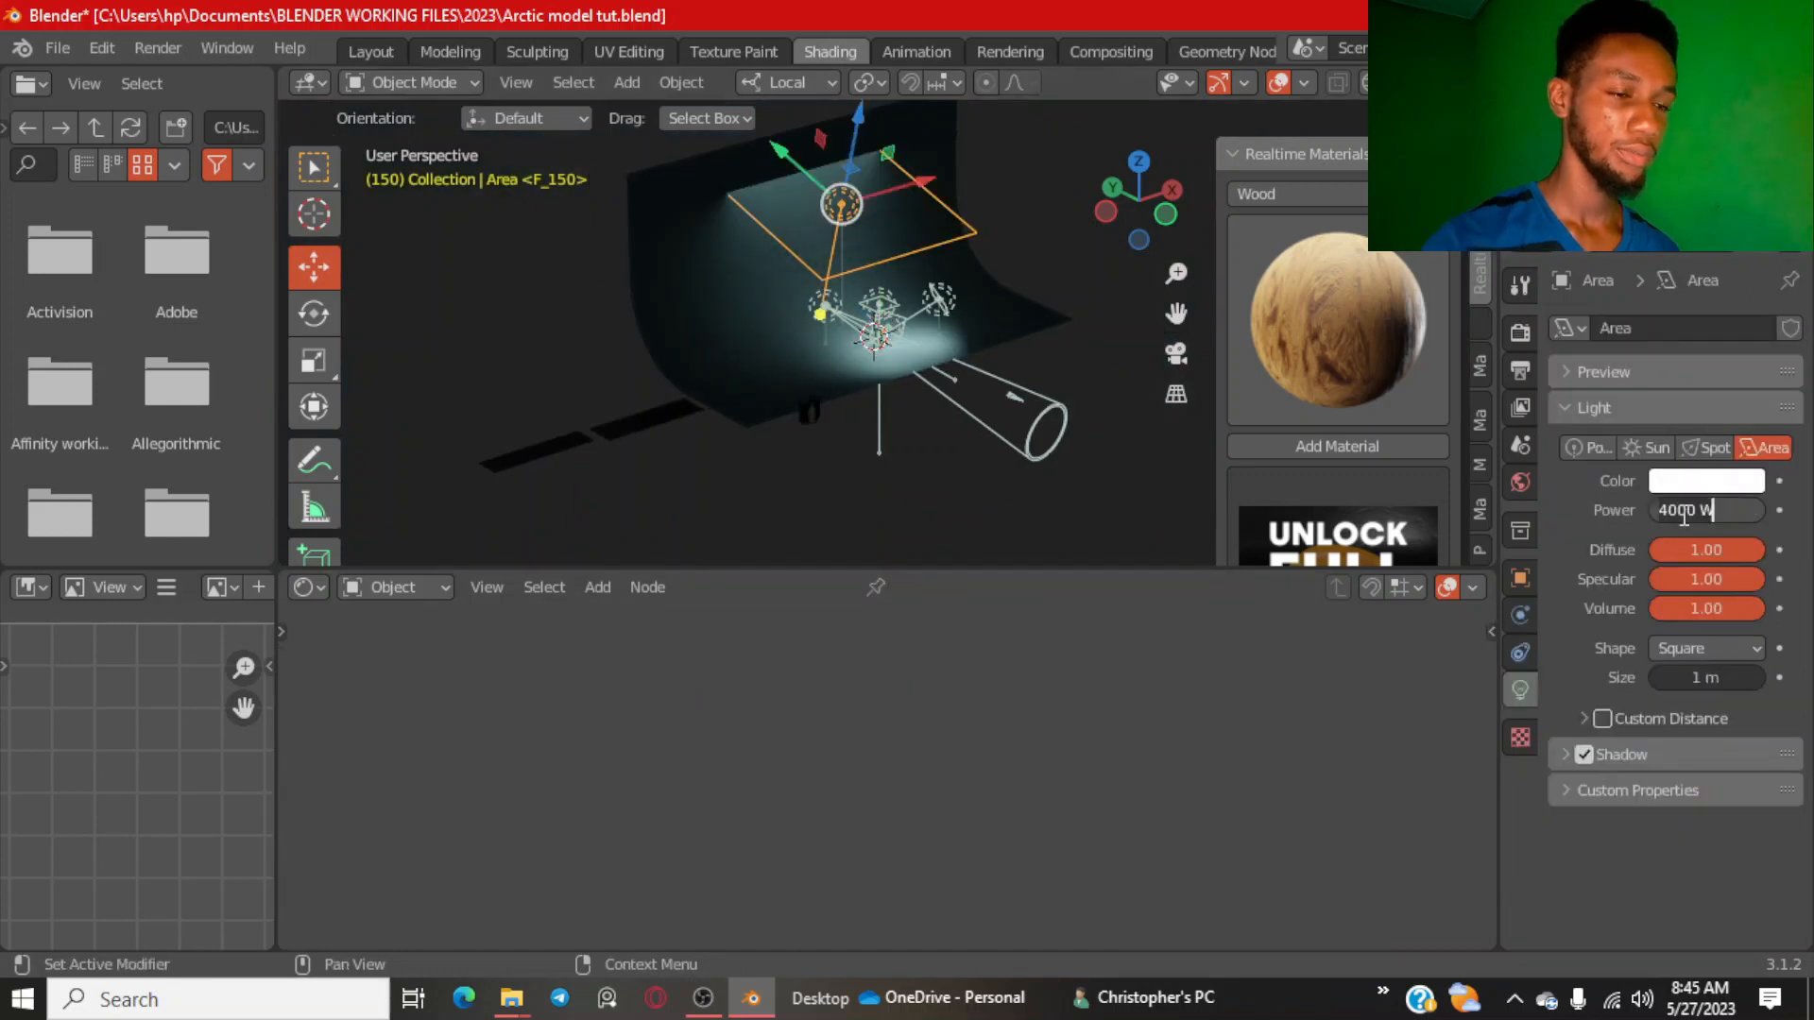
{"action": "key", "text": "Return"}
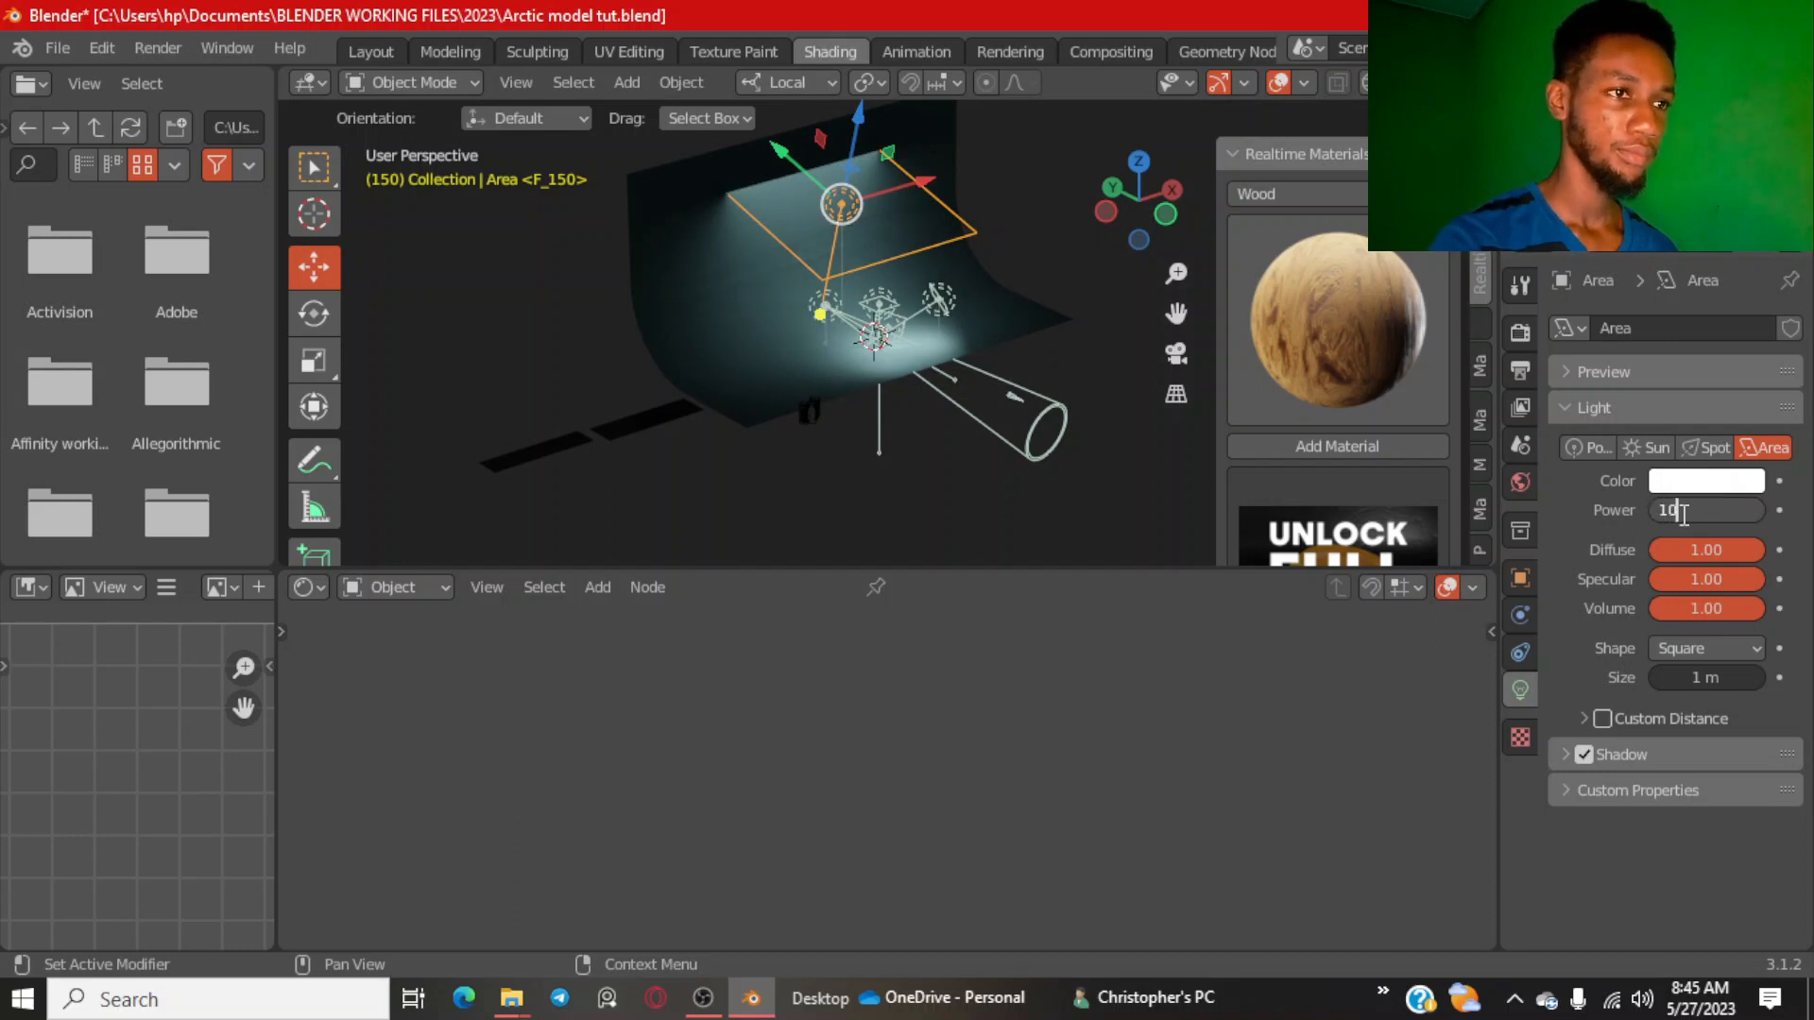
{"action": "type", "text": "000"}
{"action": "key", "text": "Return"}
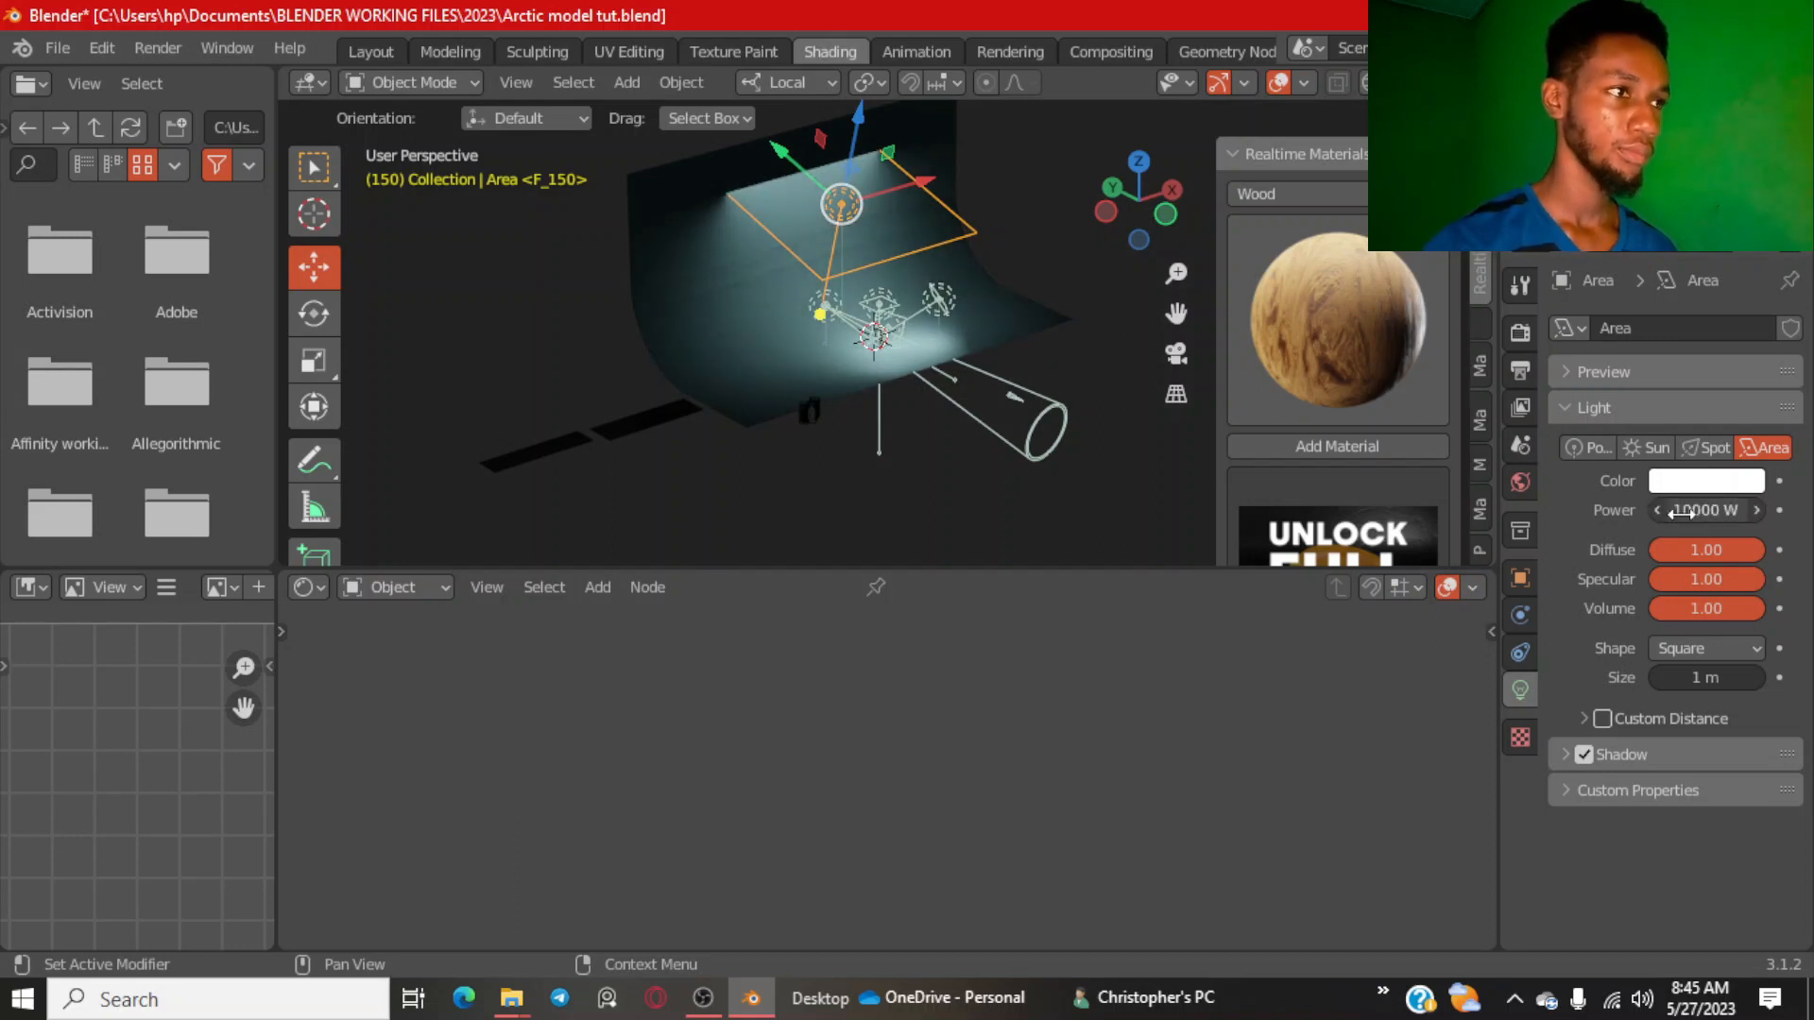
Move the overhead area light along its local Y axis, reduce its size to about 0.823 m, and check the bottle through the camera.
{"action": "left_click_drag", "start_coordinate": [771, 144], "coordinate": [875, 161]}
{"action": "key", "text": "KP_0"}
{"action": "scroll", "coordinate": [855, 378], "scroll_direction": "up", "scroll_amount": 2}
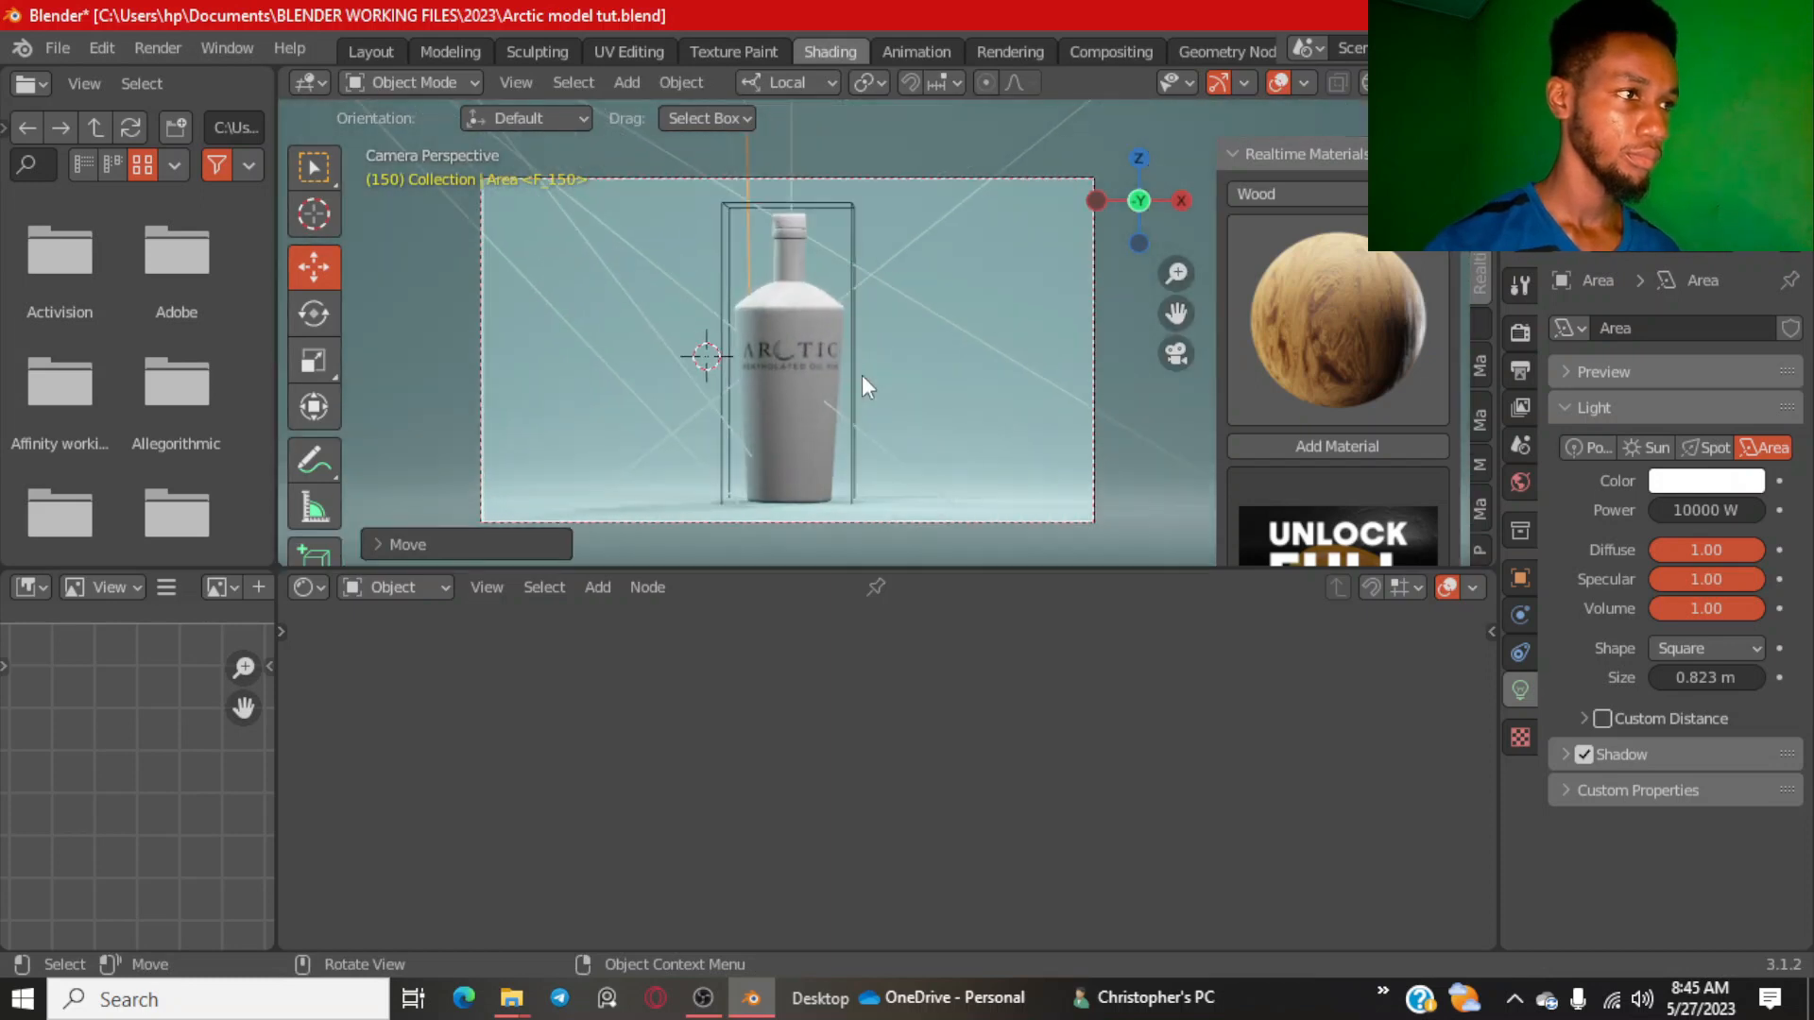
{"action": "scroll", "coordinate": [850, 406], "scroll_direction": "up", "scroll_amount": 1}
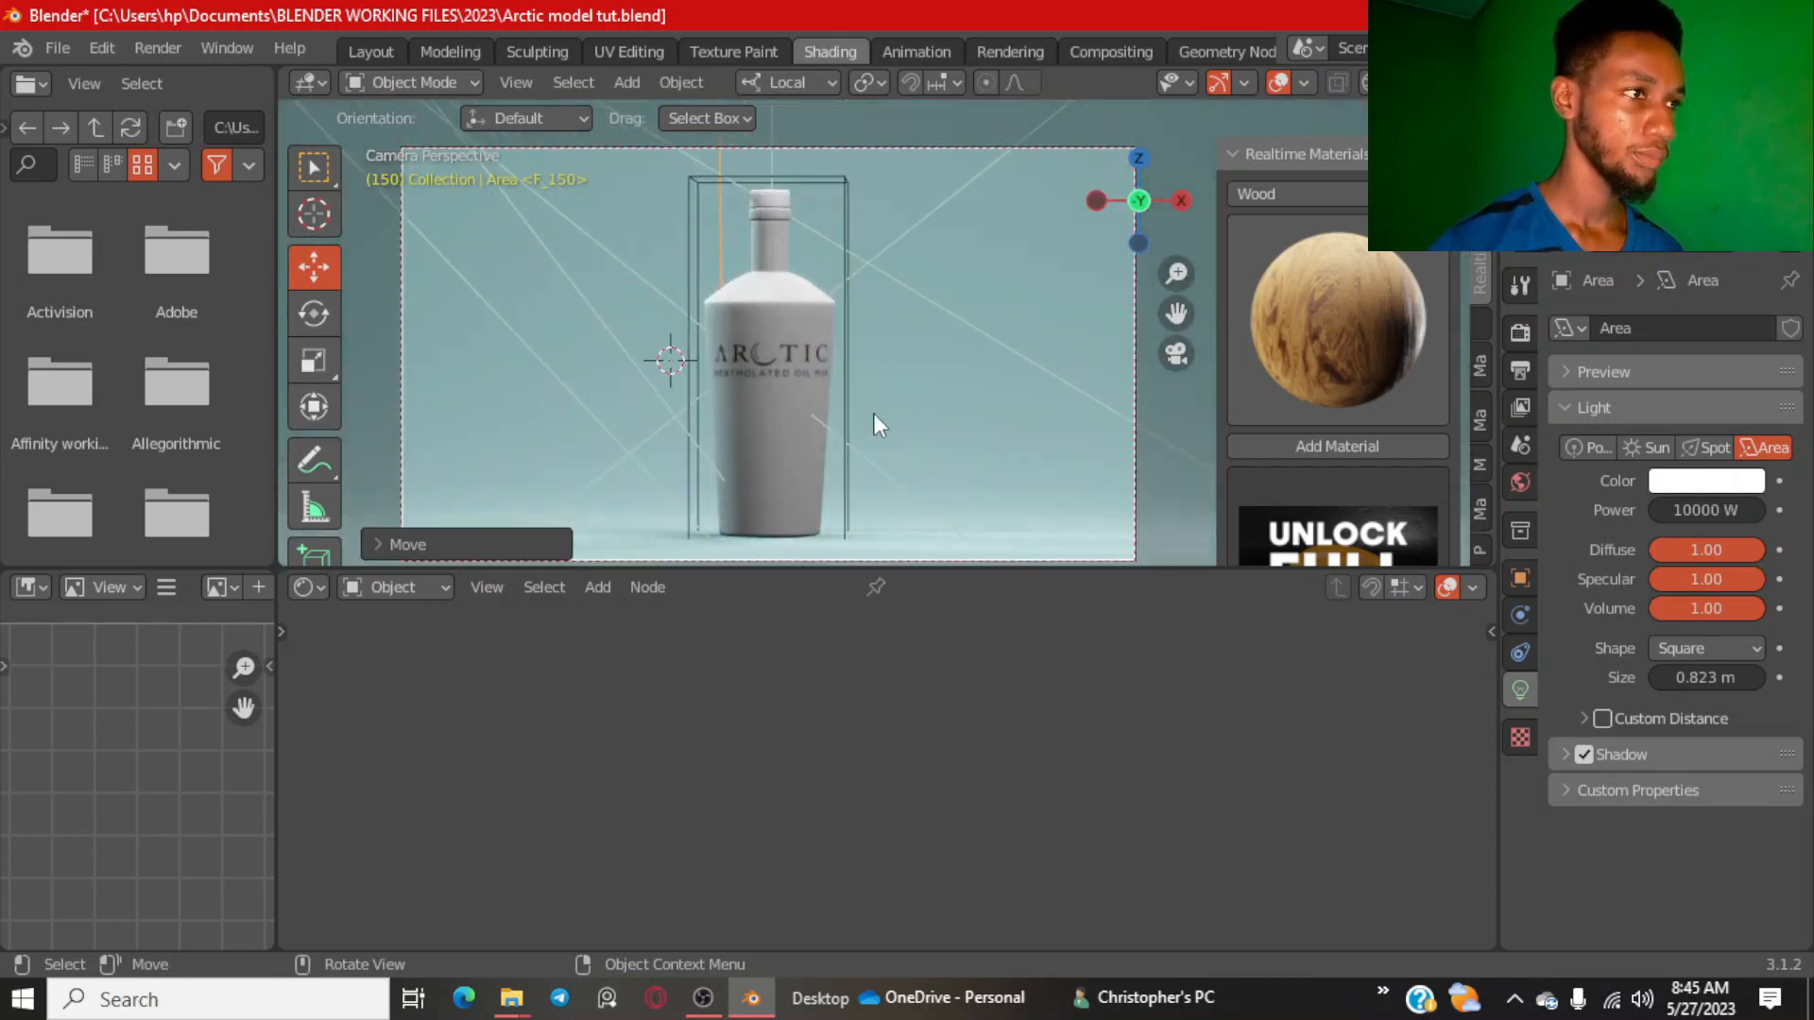
{"action": "scroll", "coordinate": [875, 413], "scroll_direction": "down", "scroll_amount": 1}
{"action": "scroll", "coordinate": [926, 397], "scroll_direction": "up", "scroll_amount": 3}
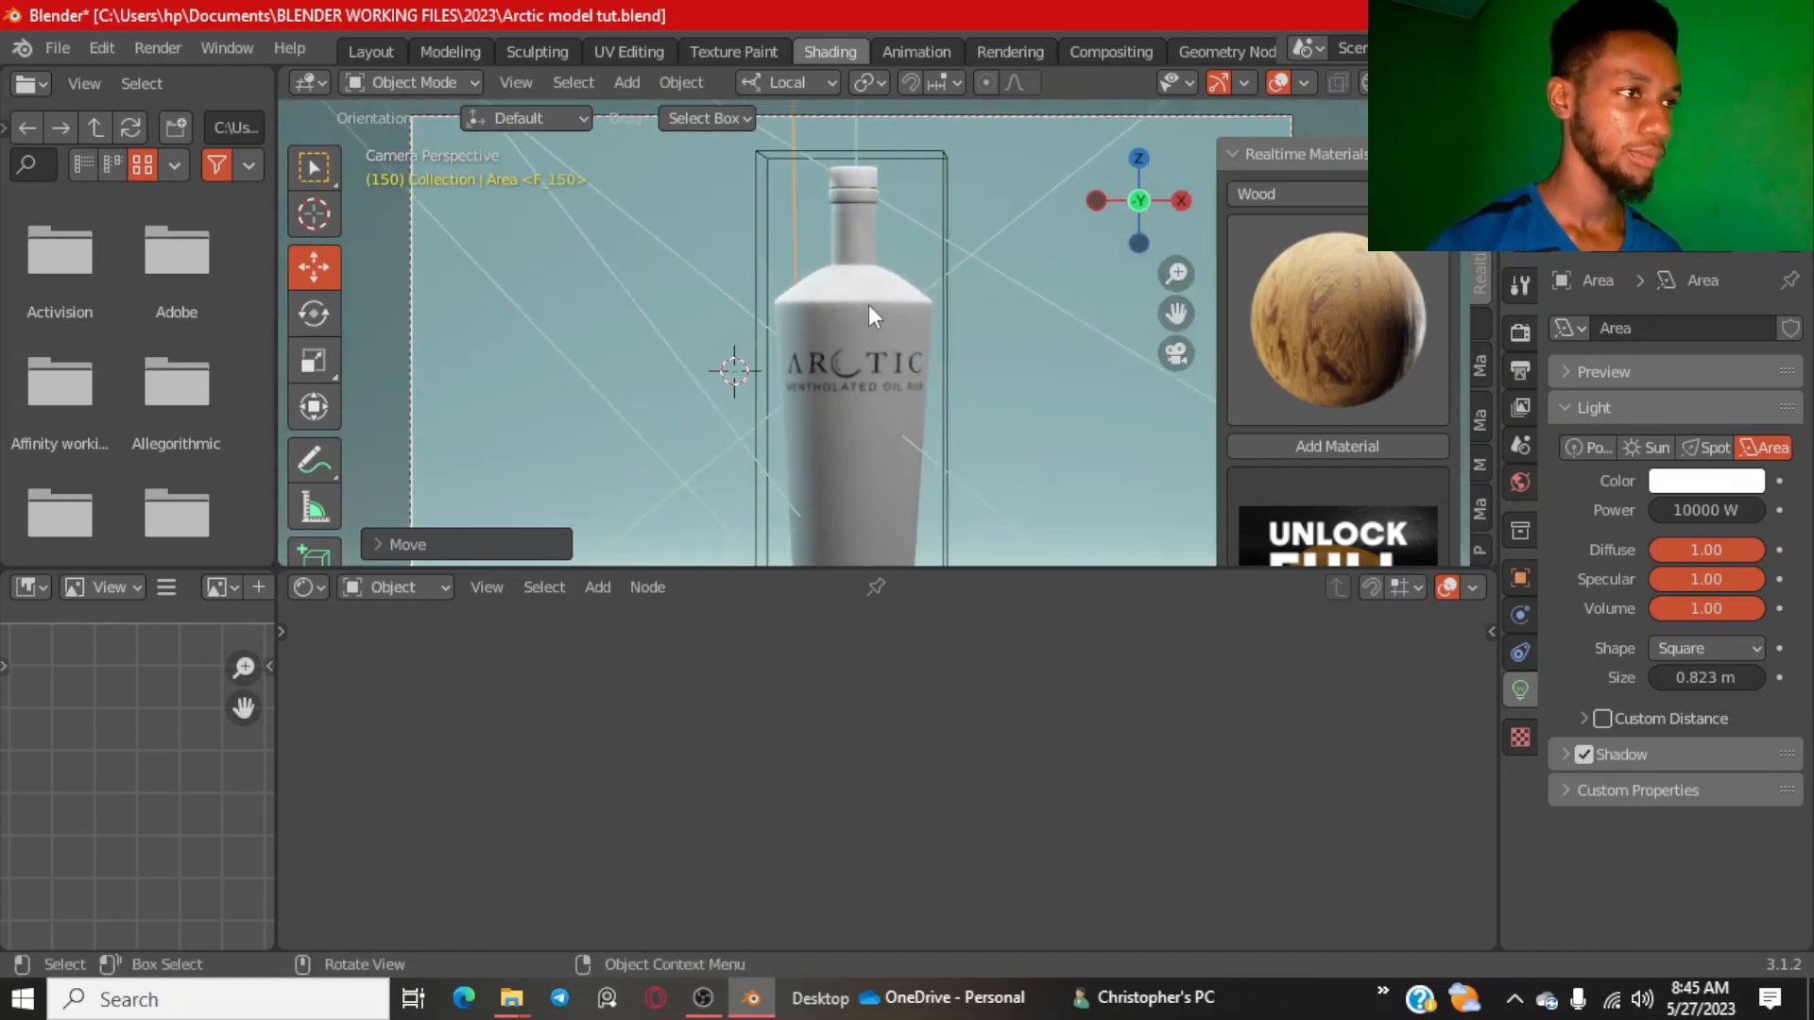
Examine the shading on the bottle's neck, shoulder and ARCTIC label up close, from the camera view and a freely orbited view.
{"action": "left_click", "coordinate": [869, 305]}
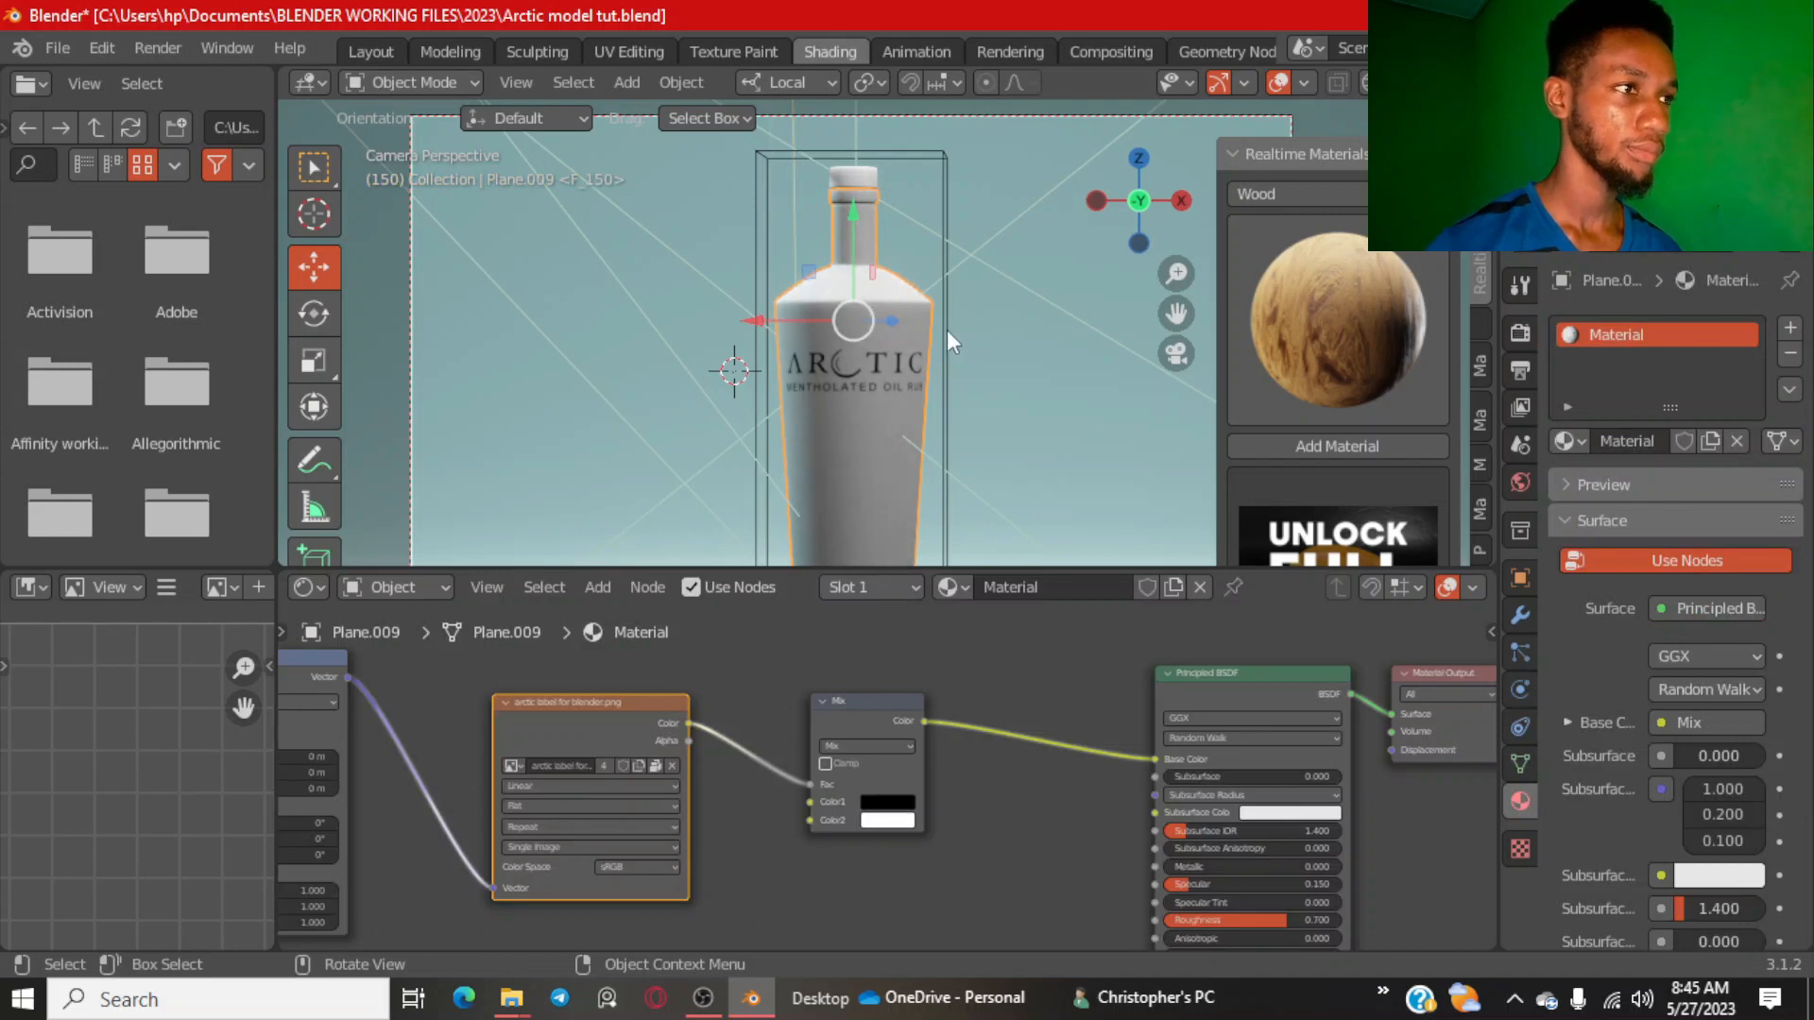
{"action": "scroll", "coordinate": [864, 213], "scroll_direction": "up", "scroll_amount": 2}
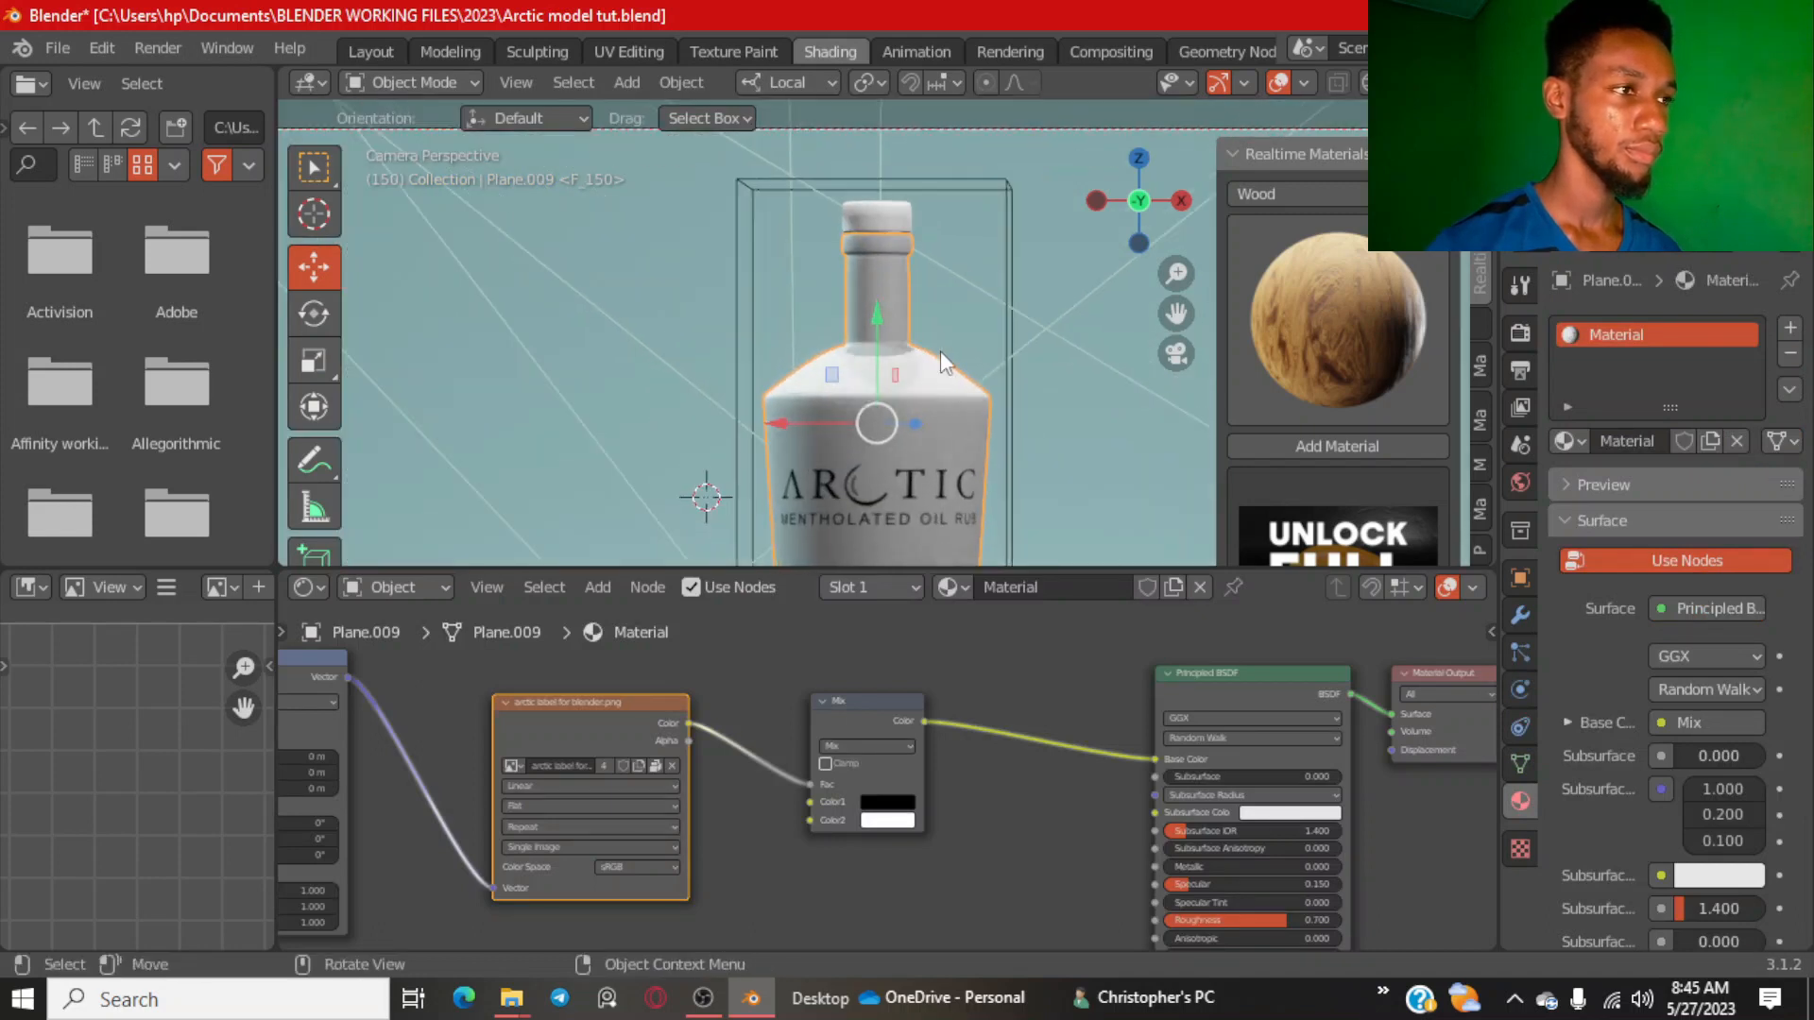
{"action": "left_click", "coordinate": [1109, 506]}
{"action": "scroll", "coordinate": [996, 405], "scroll_direction": "down", "scroll_amount": 4}
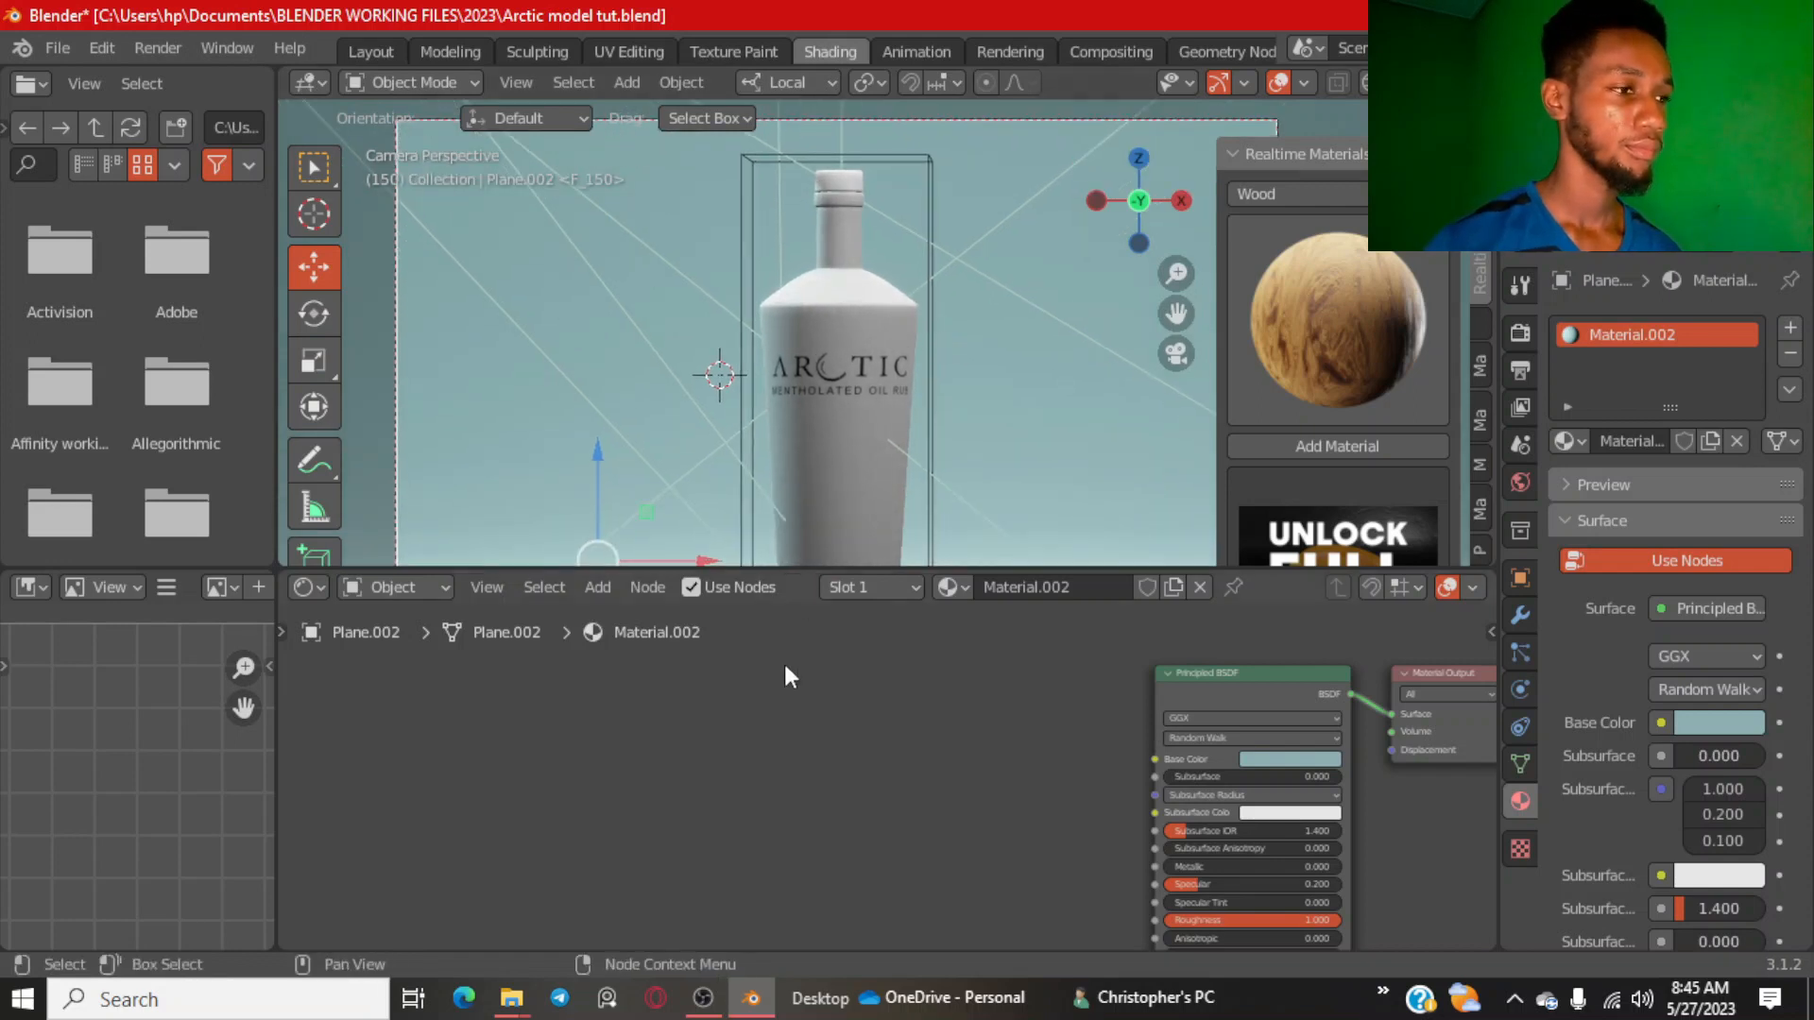
{"action": "scroll", "coordinate": [846, 346], "scroll_direction": "up", "scroll_amount": 2}
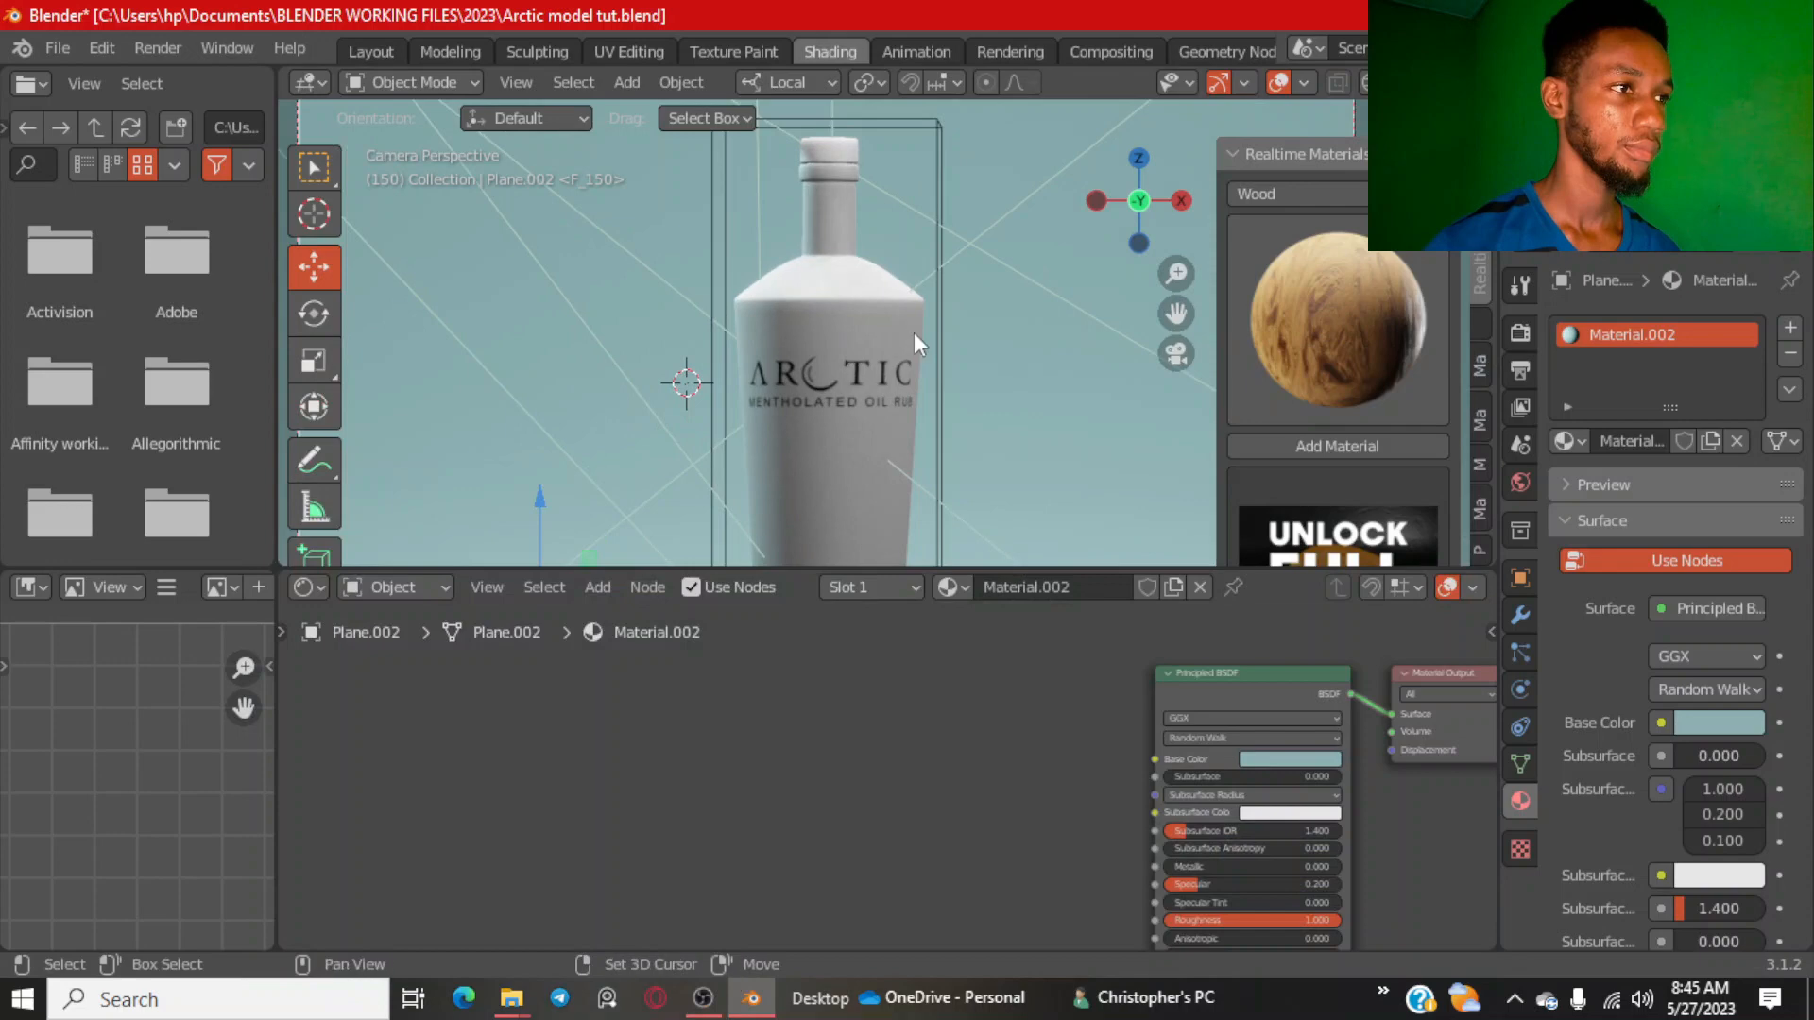
{"action": "middle_click_drag", "start_coordinate": [915, 333], "coordinate": [911, 262]}
{"action": "scroll", "coordinate": [843, 324], "scroll_direction": "up", "scroll_amount": 4}
{"action": "scroll", "coordinate": [905, 397], "scroll_direction": "up", "scroll_amount": 2}
{"action": "scroll", "coordinate": [854, 405], "scroll_direction": "down", "scroll_amount": 3}
{"action": "scroll", "coordinate": [901, 334], "scroll_direction": "down", "scroll_amount": 1}
{"action": "scroll", "coordinate": [930, 287], "scroll_direction": "up", "scroll_amount": 1}
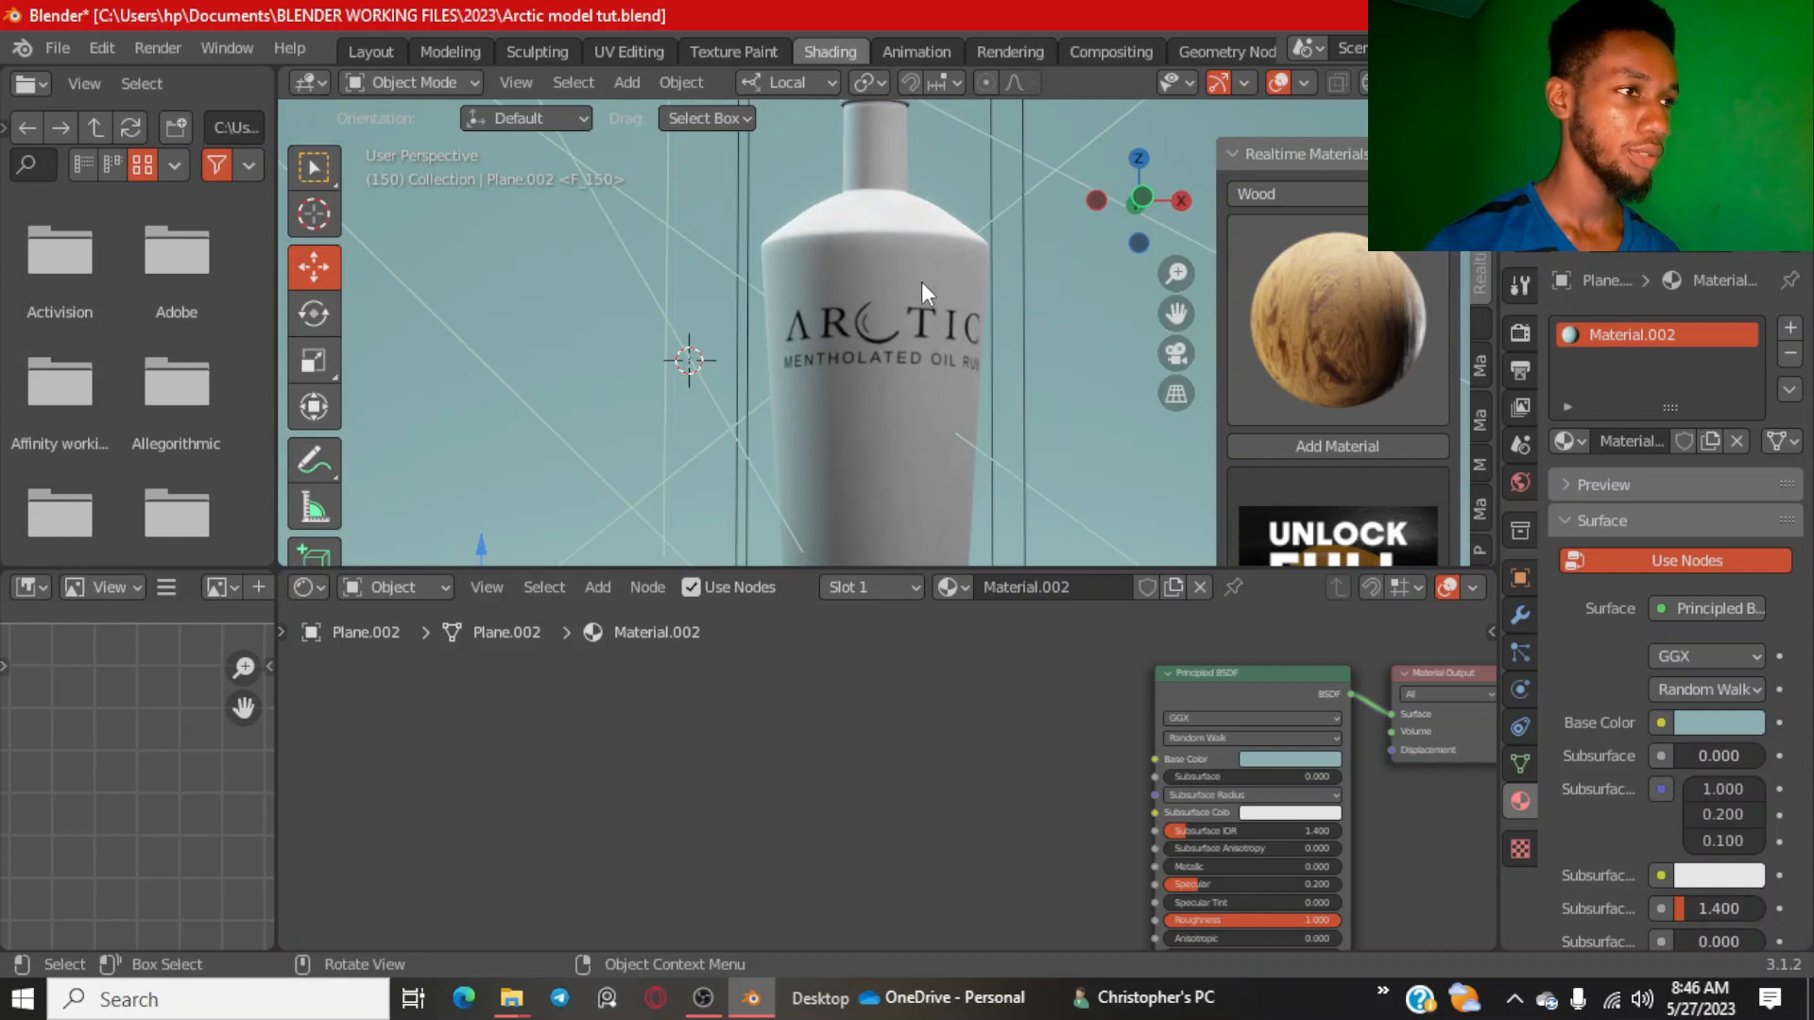
{"action": "middle_click_drag", "start_coordinate": [909, 329], "coordinate": [900, 336]}
{"action": "scroll", "coordinate": [899, 337], "scroll_direction": "up", "scroll_amount": 1}
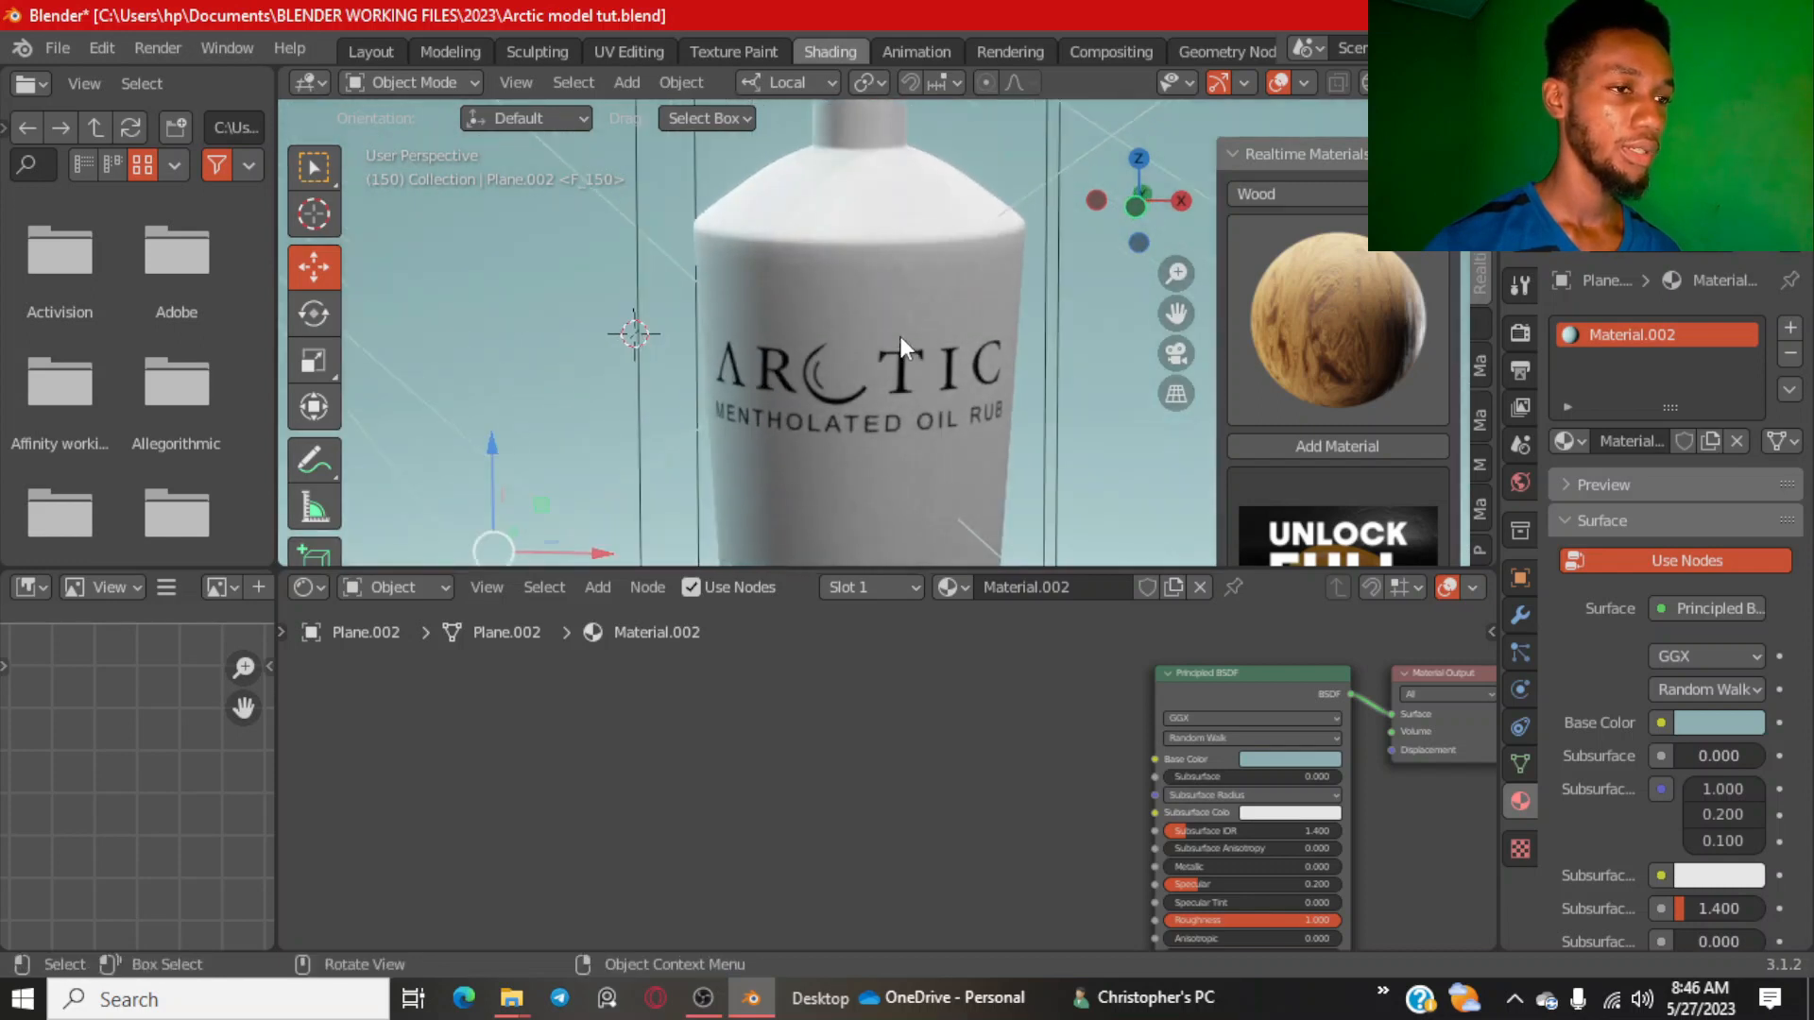
Reposition the Principled BSDF and Material Output nodes with more space between them in the backdrop's Material.002 node tree.
{"action": "scroll", "coordinate": [846, 737], "scroll_direction": "down", "scroll_amount": 3}
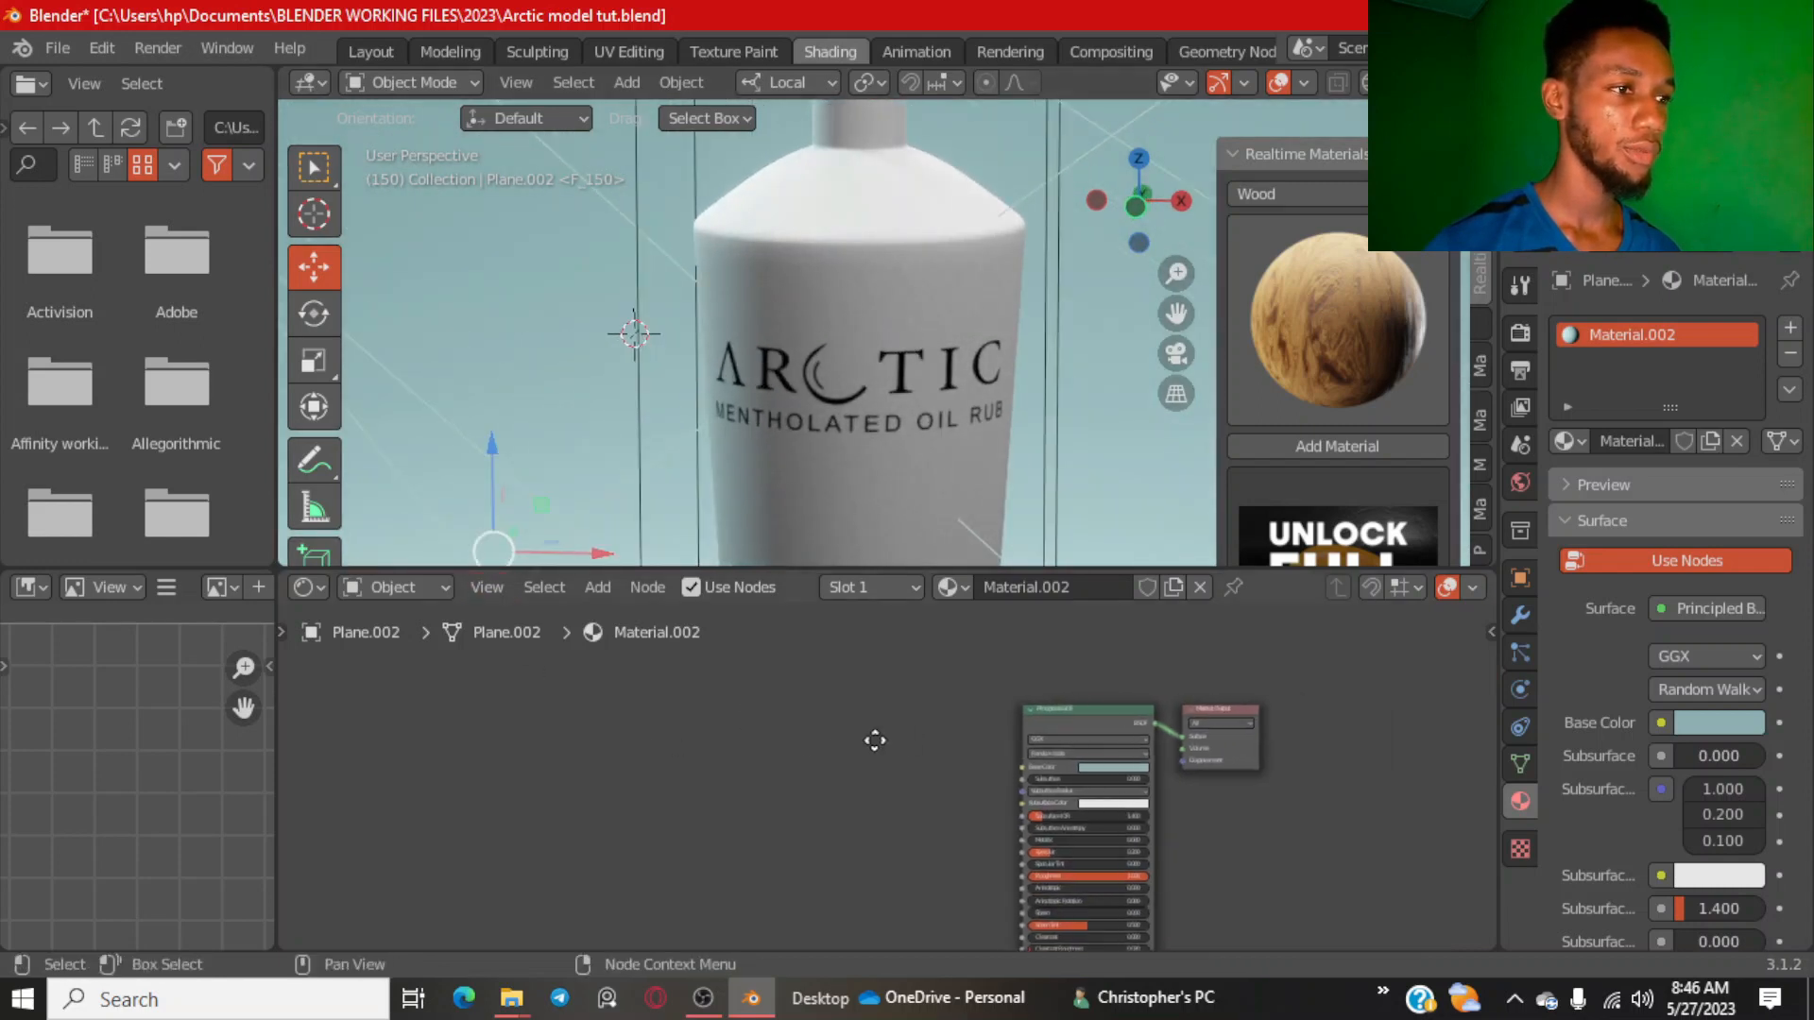
{"action": "scroll", "coordinate": [1137, 722], "scroll_direction": "up", "scroll_amount": 4}
{"action": "middle_click_drag", "start_coordinate": [1294, 770], "coordinate": [1107, 761]}
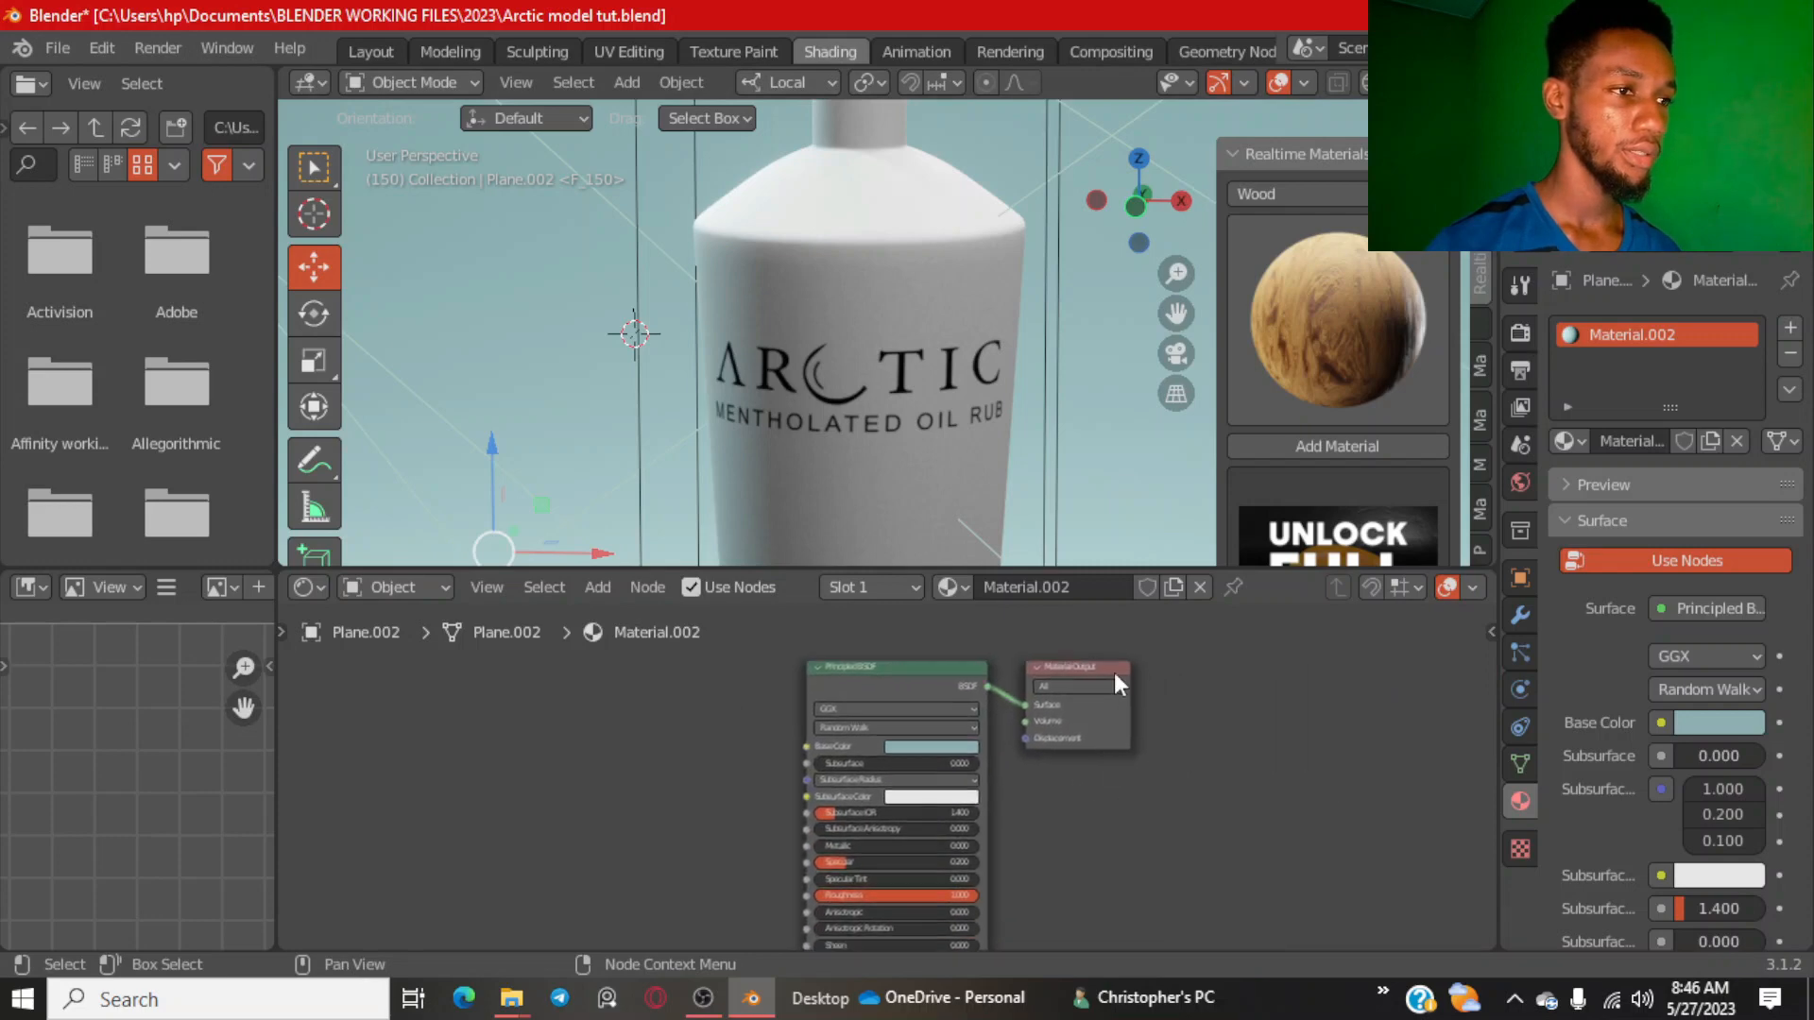
{"action": "scroll", "coordinate": [1059, 663], "scroll_direction": "up", "scroll_amount": 3}
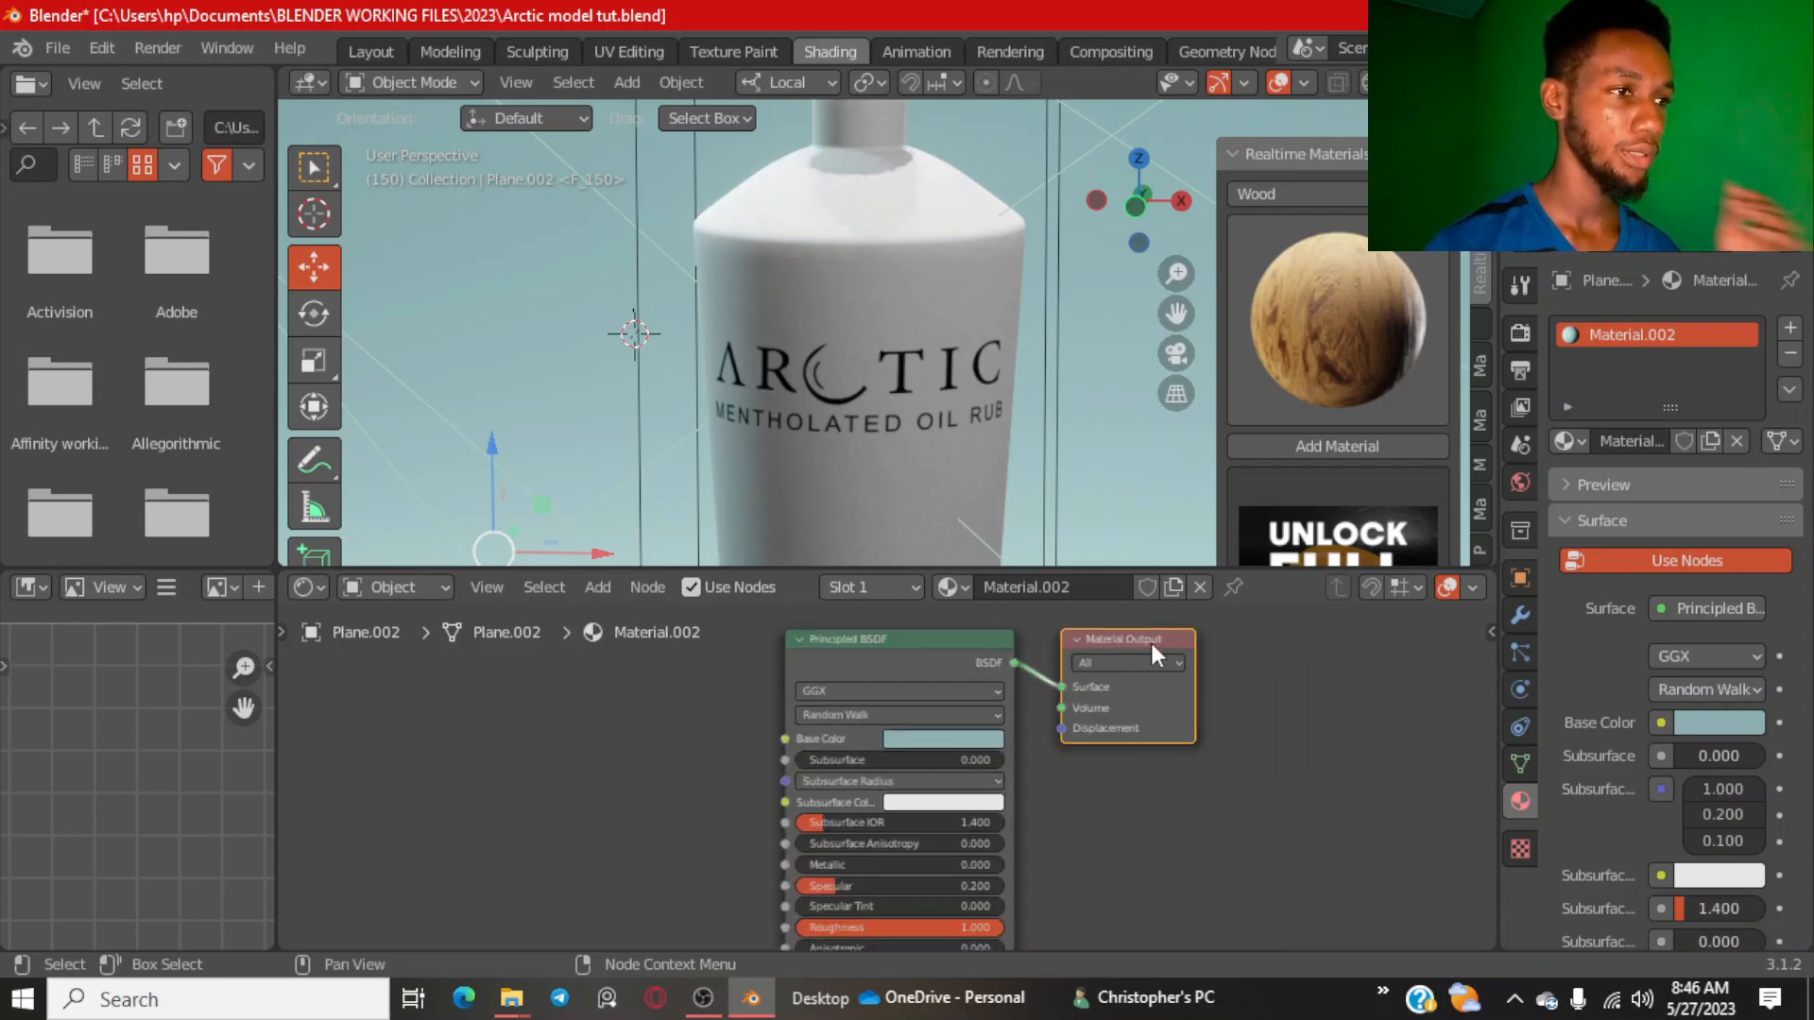
{"action": "left_click_drag", "start_coordinate": [1128, 638], "coordinate": [1237, 648]}
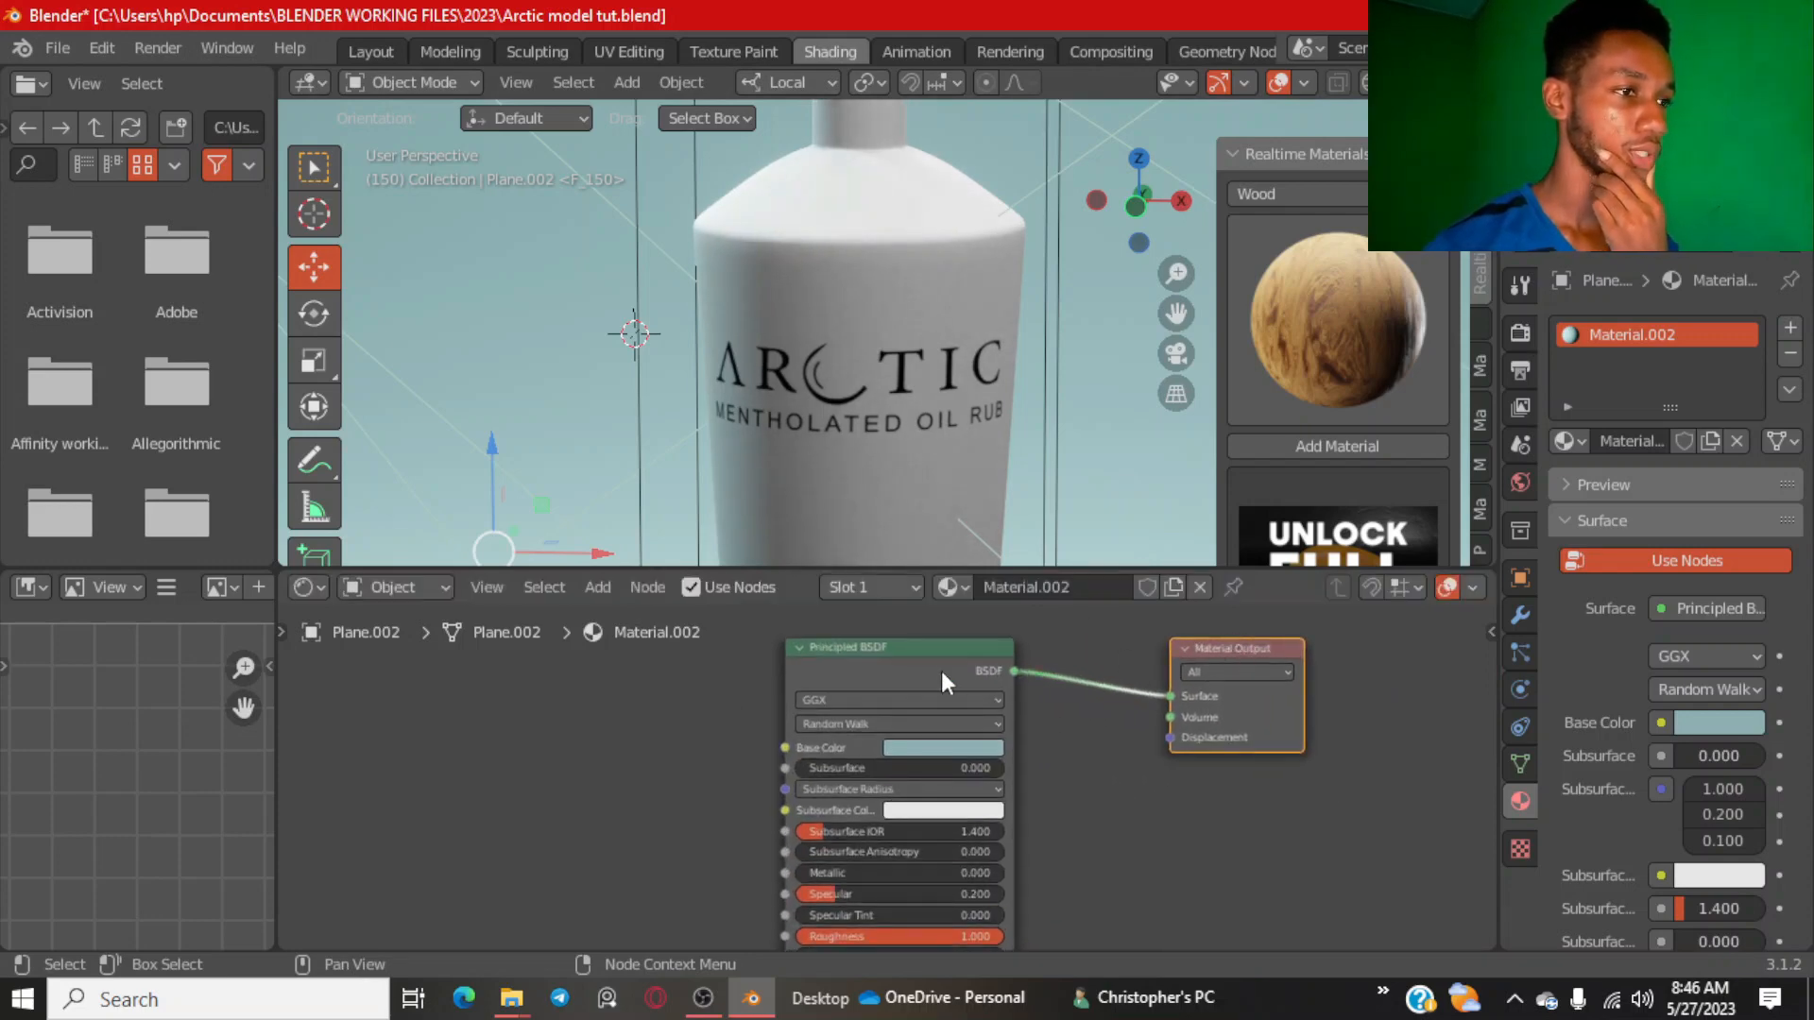
{"action": "left_click_drag", "start_coordinate": [931, 650], "coordinate": [1009, 666]}
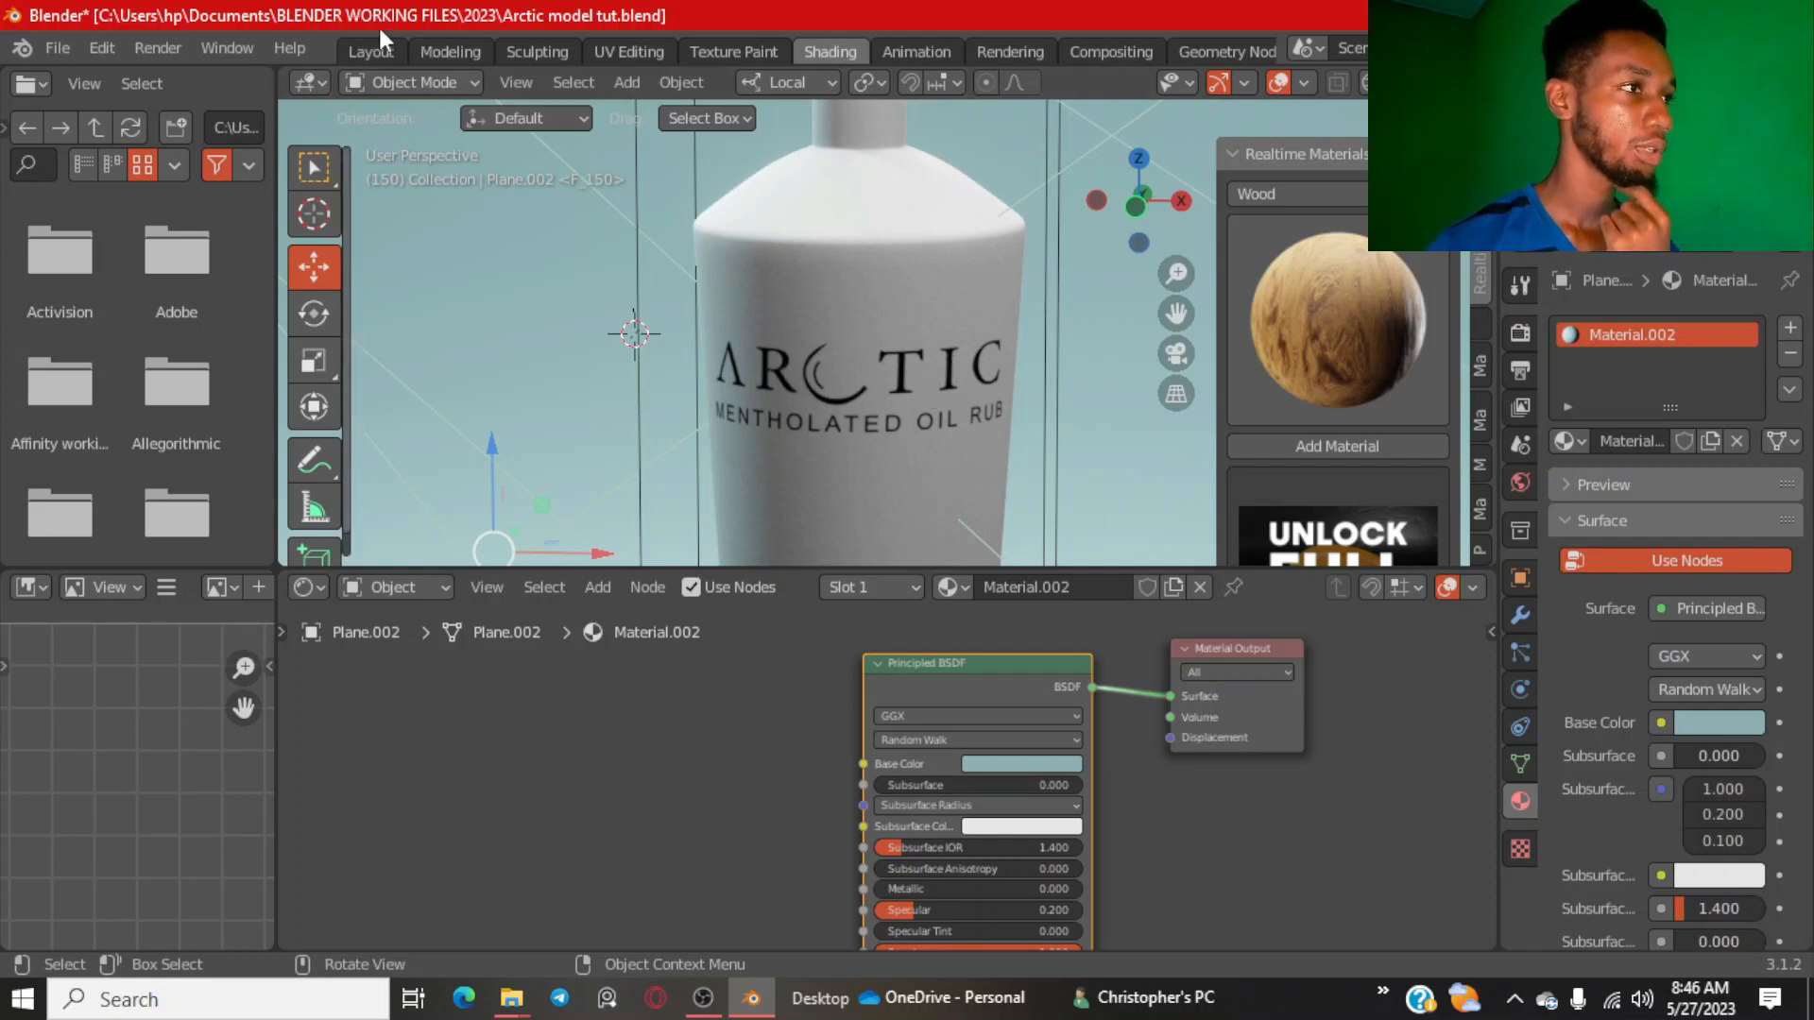
Switch to the Layout workspace and frame the bottle through the camera in rendered shading.
{"action": "left_click", "coordinate": [370, 52]}
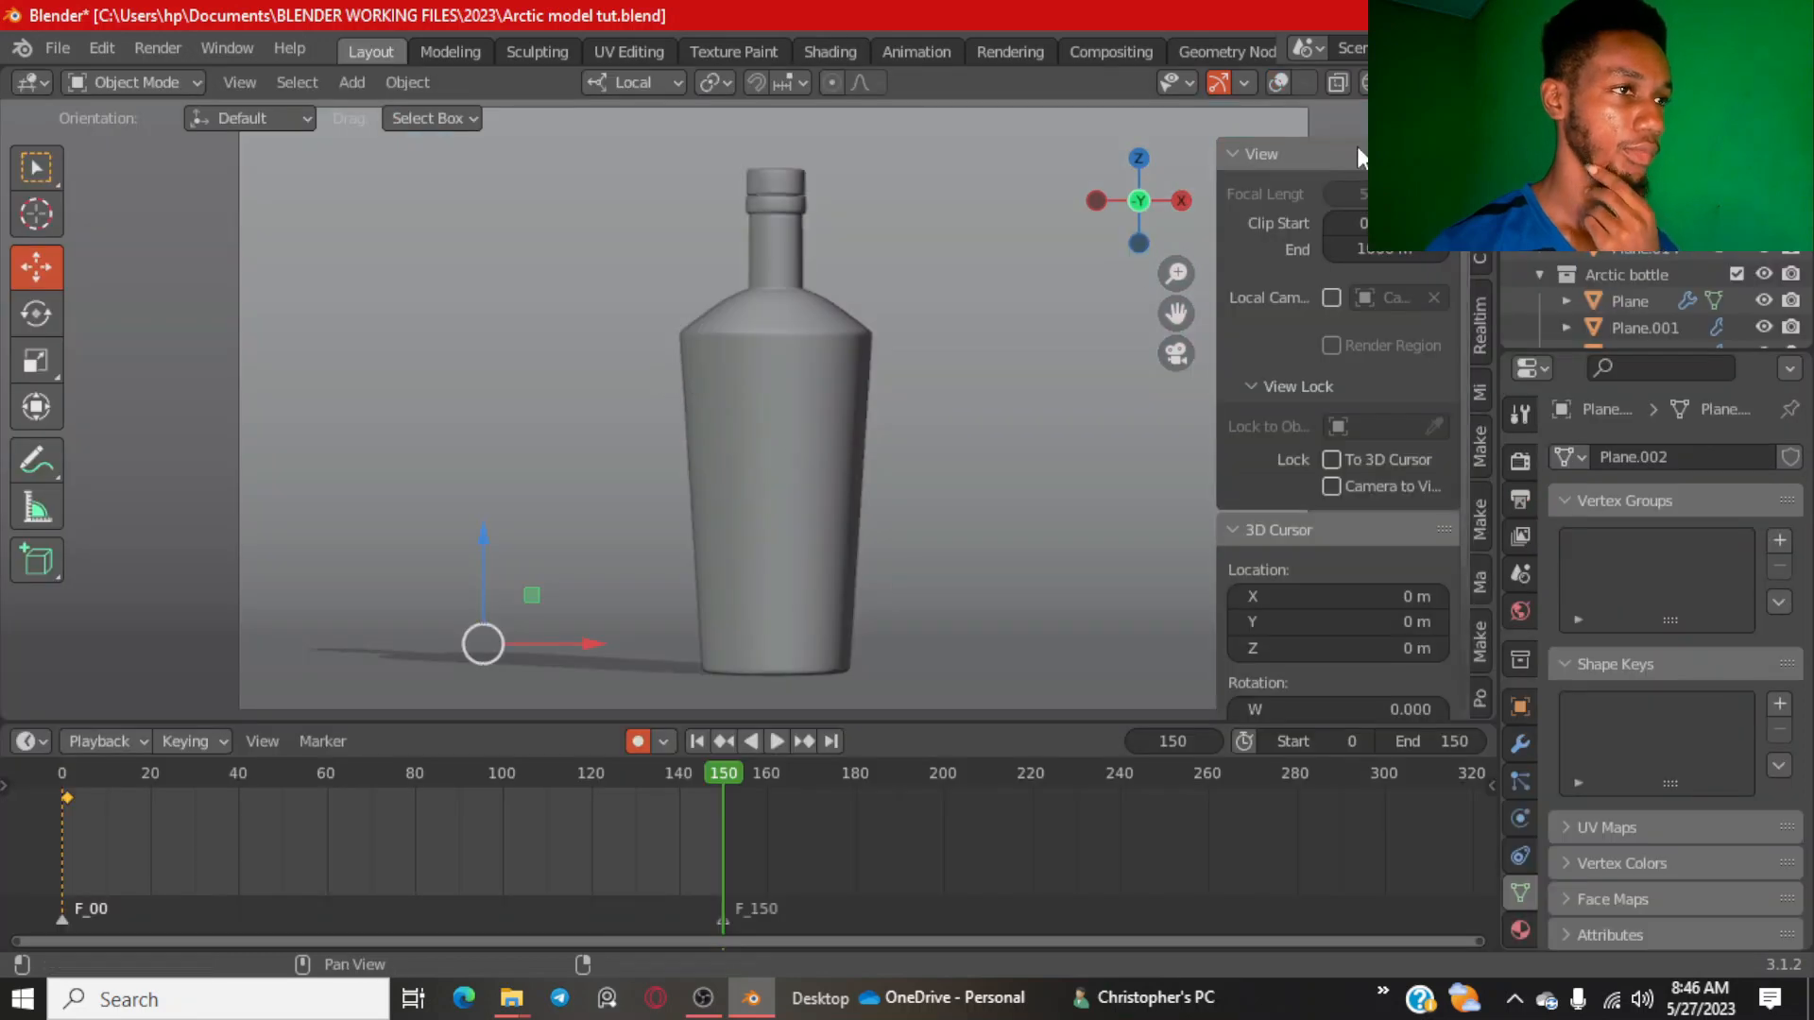
{"action": "key", "text": "KP_0"}
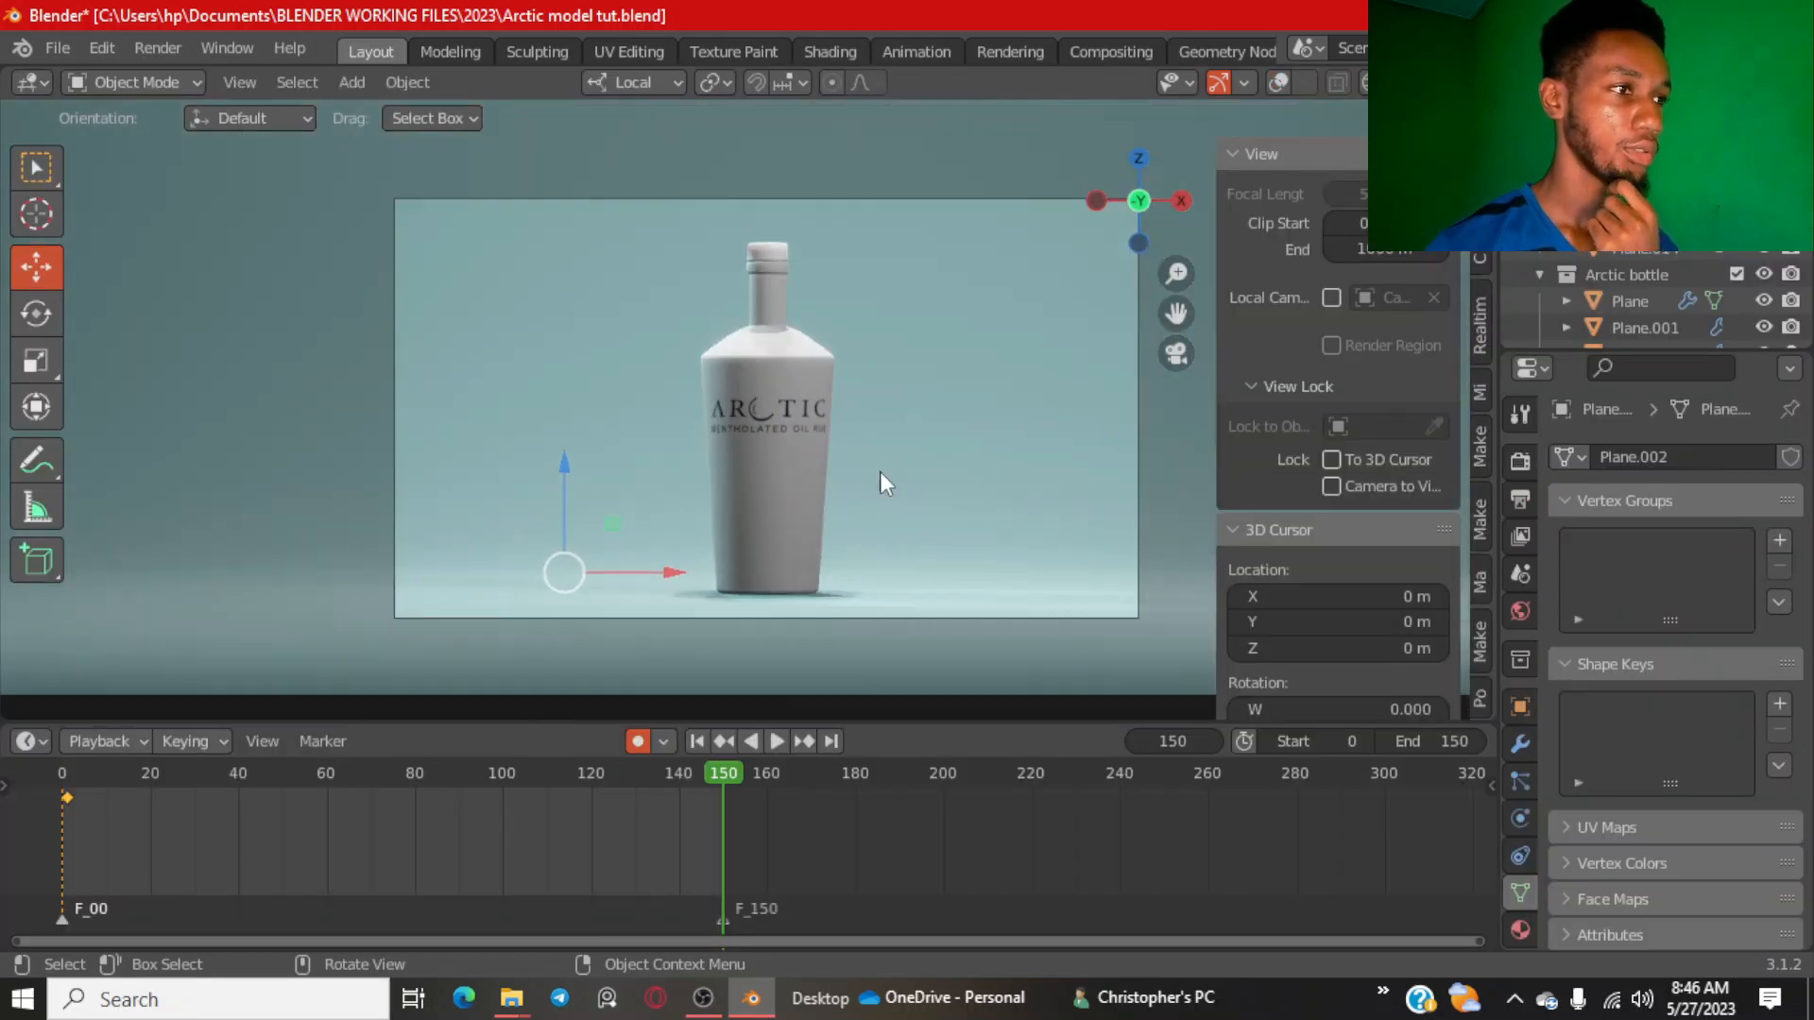
{"action": "left_click_drag", "start_coordinate": [1168, 319], "coordinate": [1007, 354]}
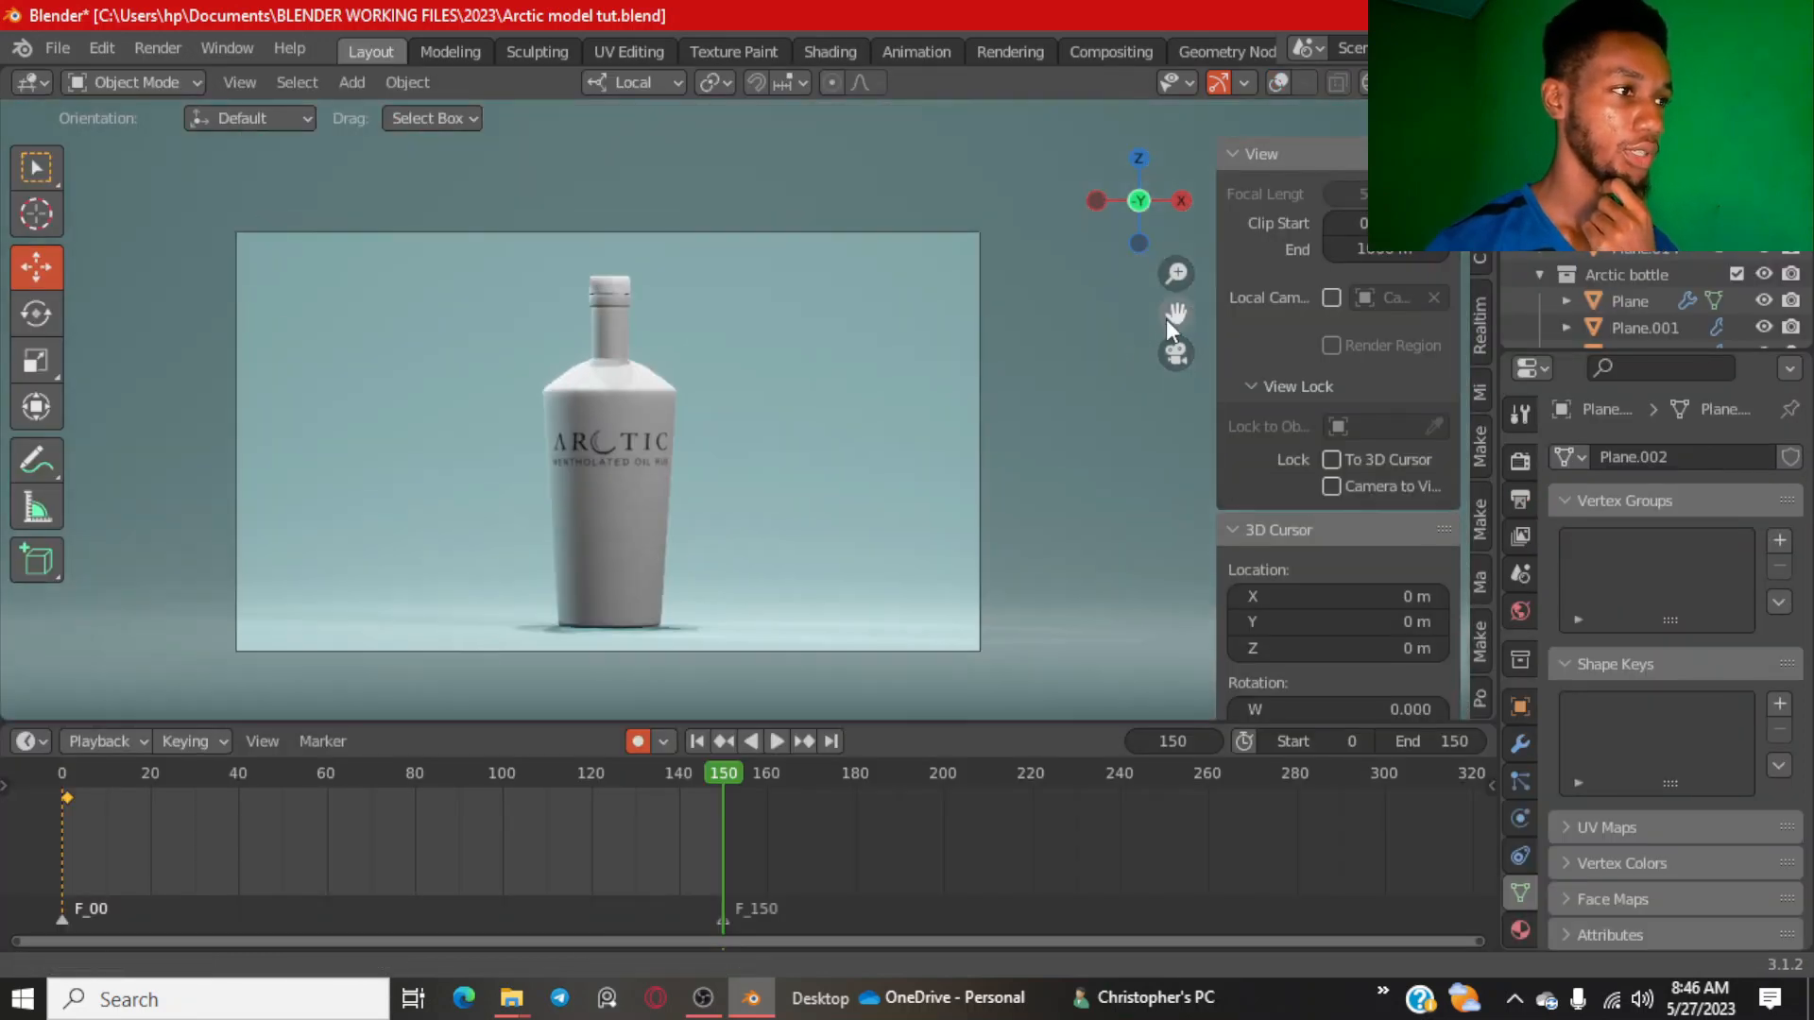
{"action": "scroll", "coordinate": [786, 493], "scroll_direction": "up", "scroll_amount": 1}
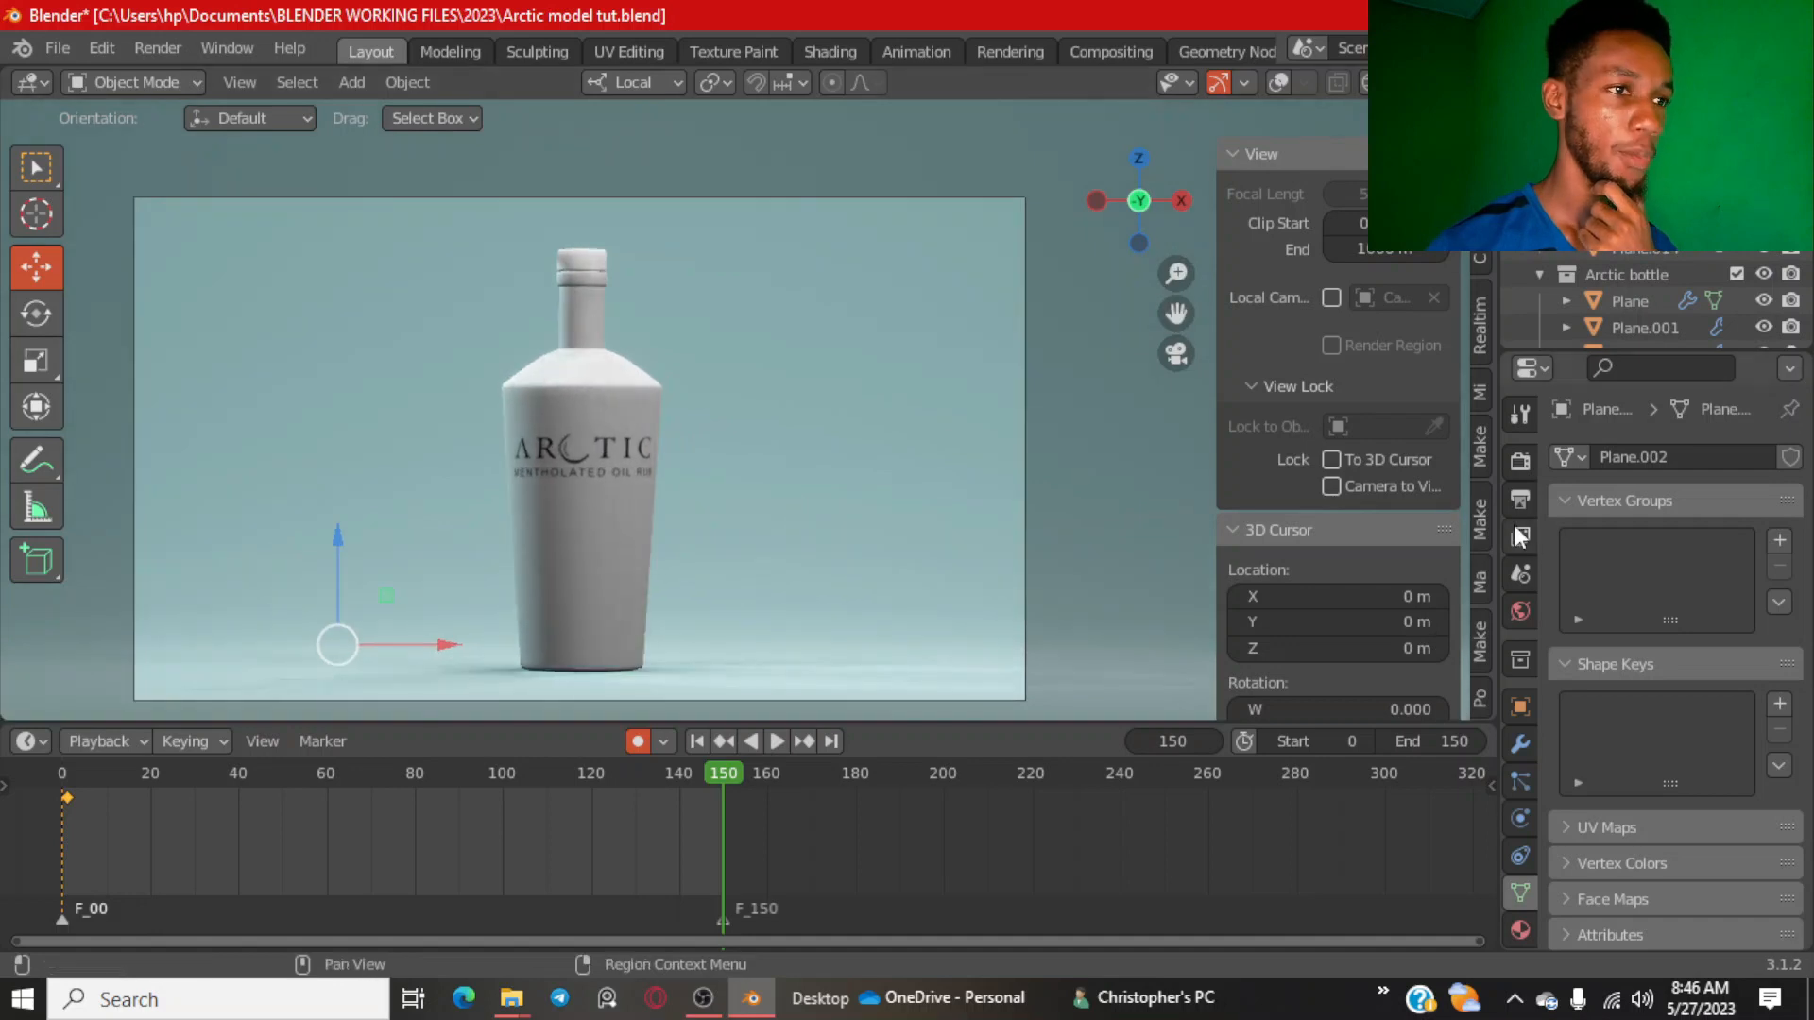
Change the scene's render output file format to PNG with RGB color.
{"action": "left_click", "coordinate": [1518, 459]}
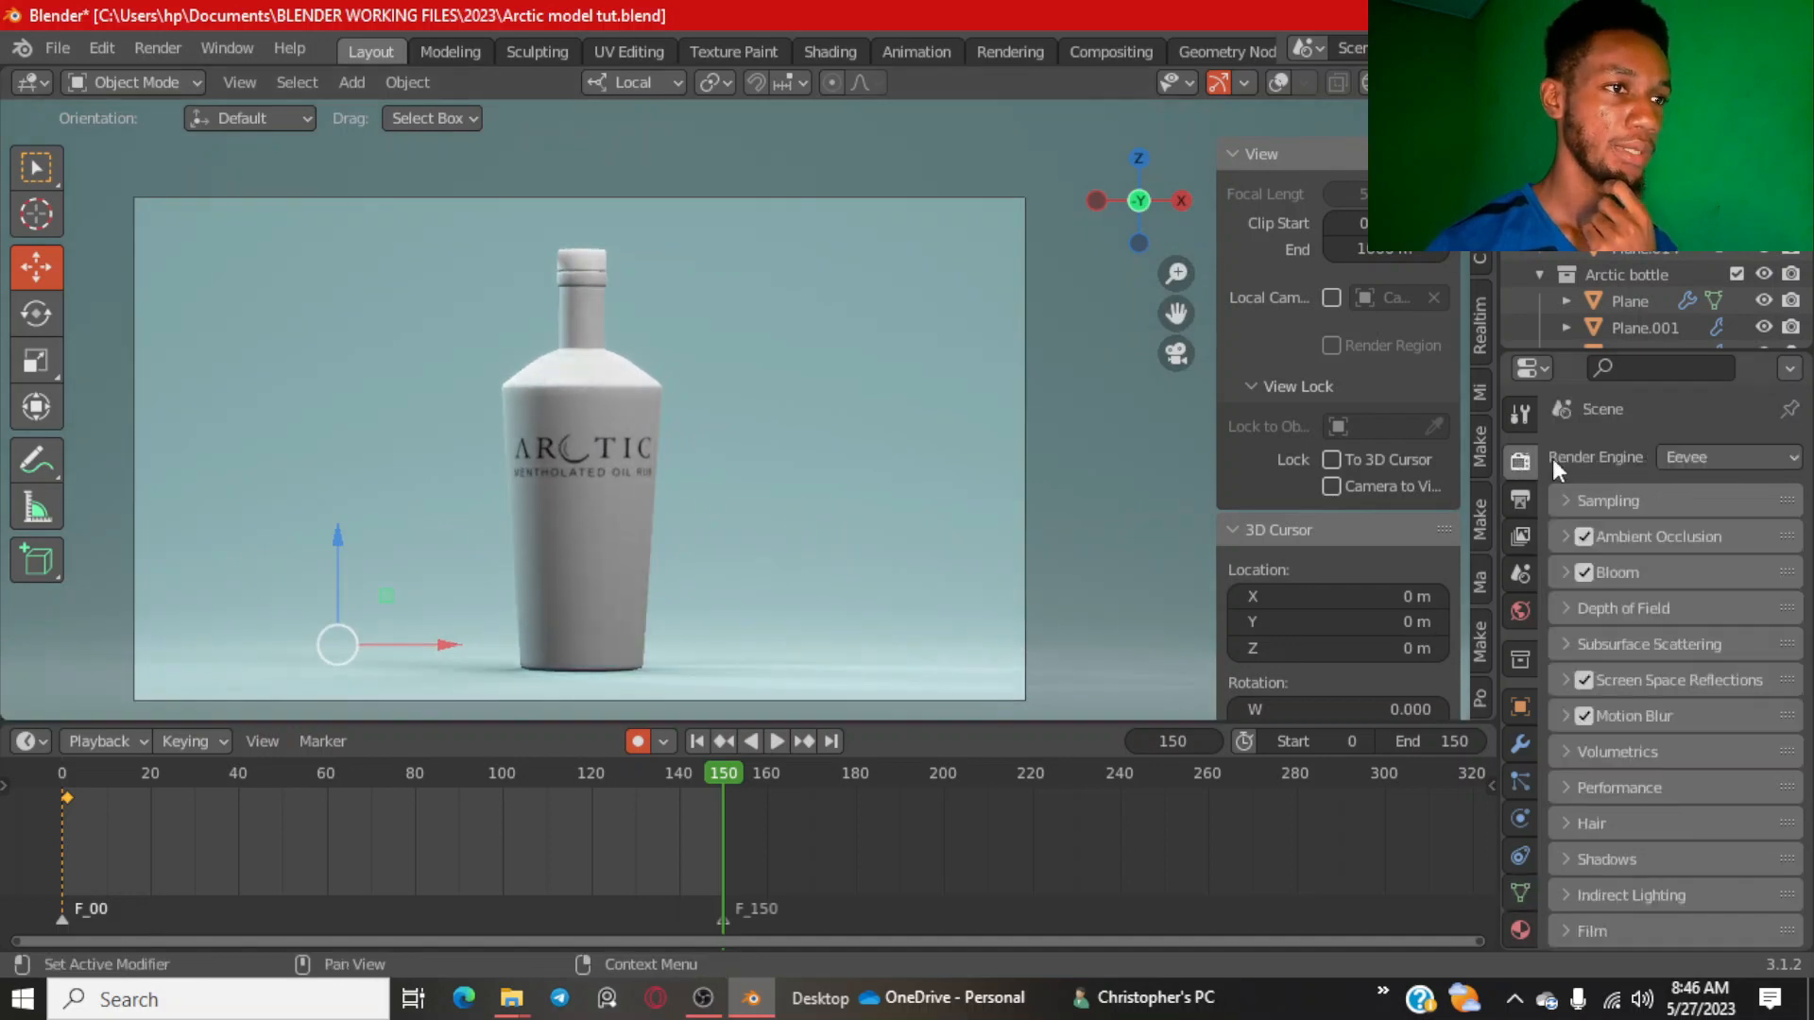
{"action": "left_click", "coordinate": [1520, 499]}
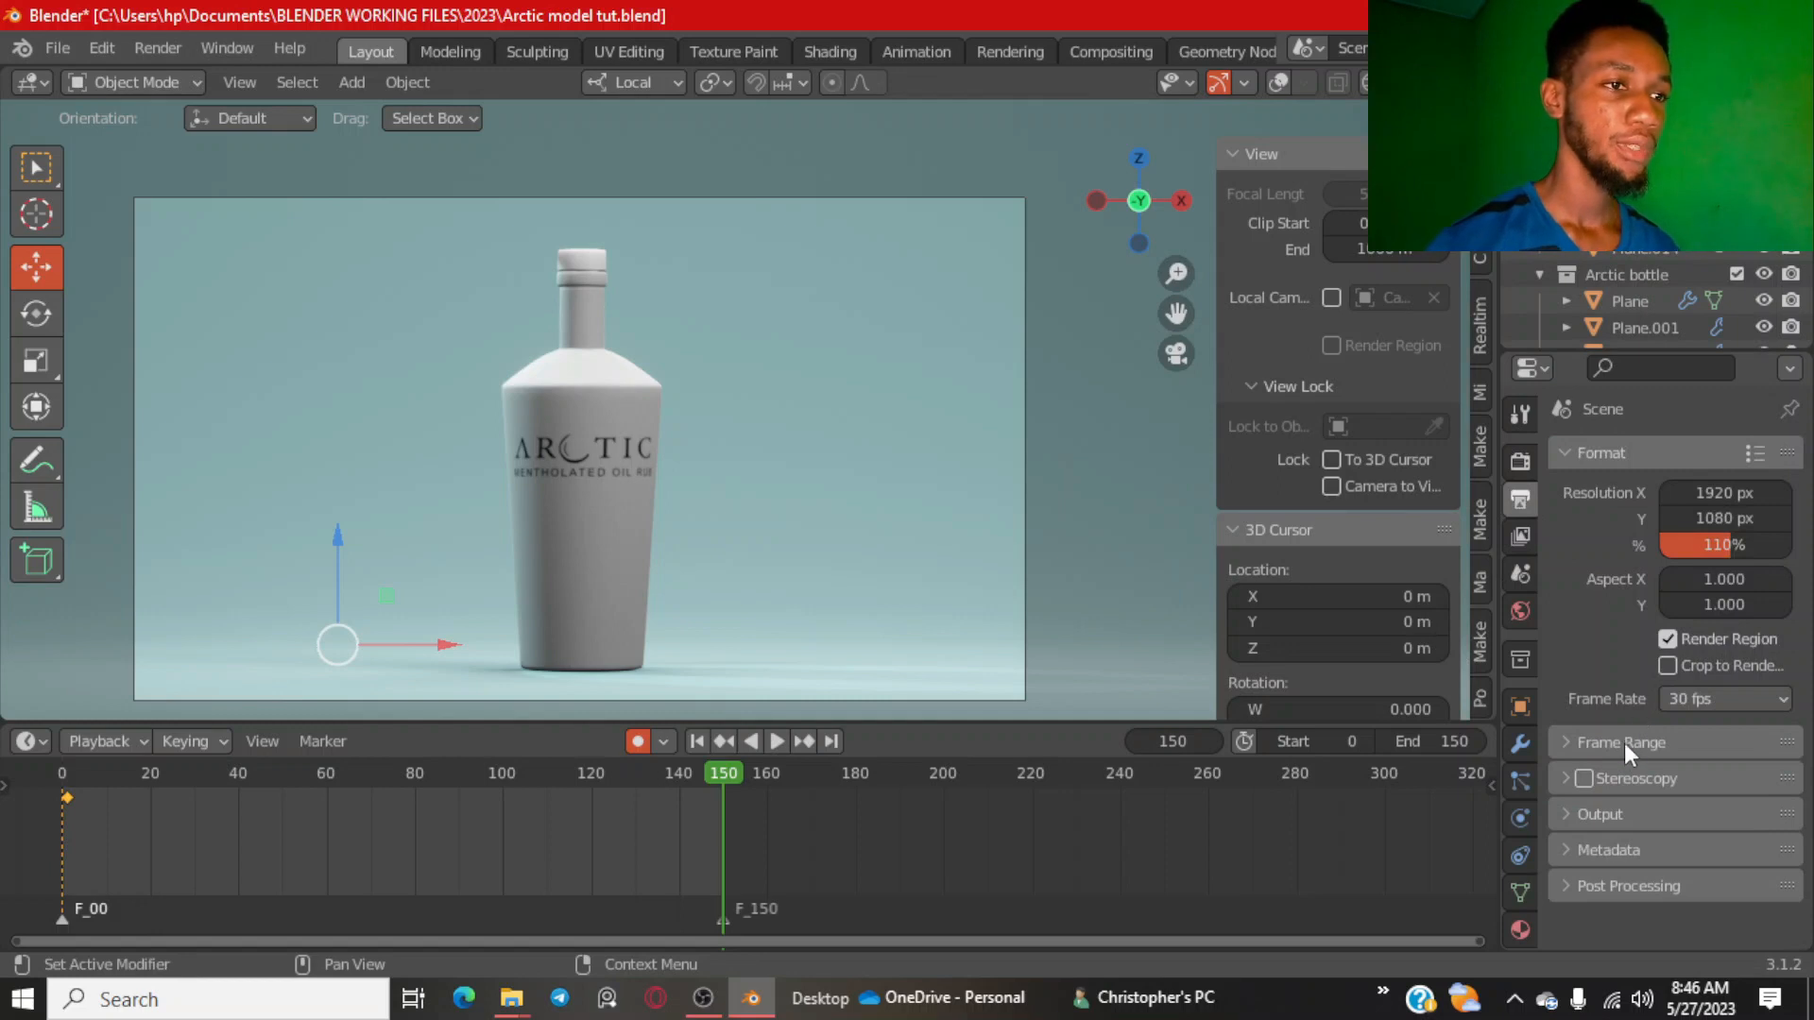
{"action": "left_click", "coordinate": [1594, 816]}
{"action": "scroll", "coordinate": [1578, 822], "scroll_direction": "down", "scroll_amount": 4}
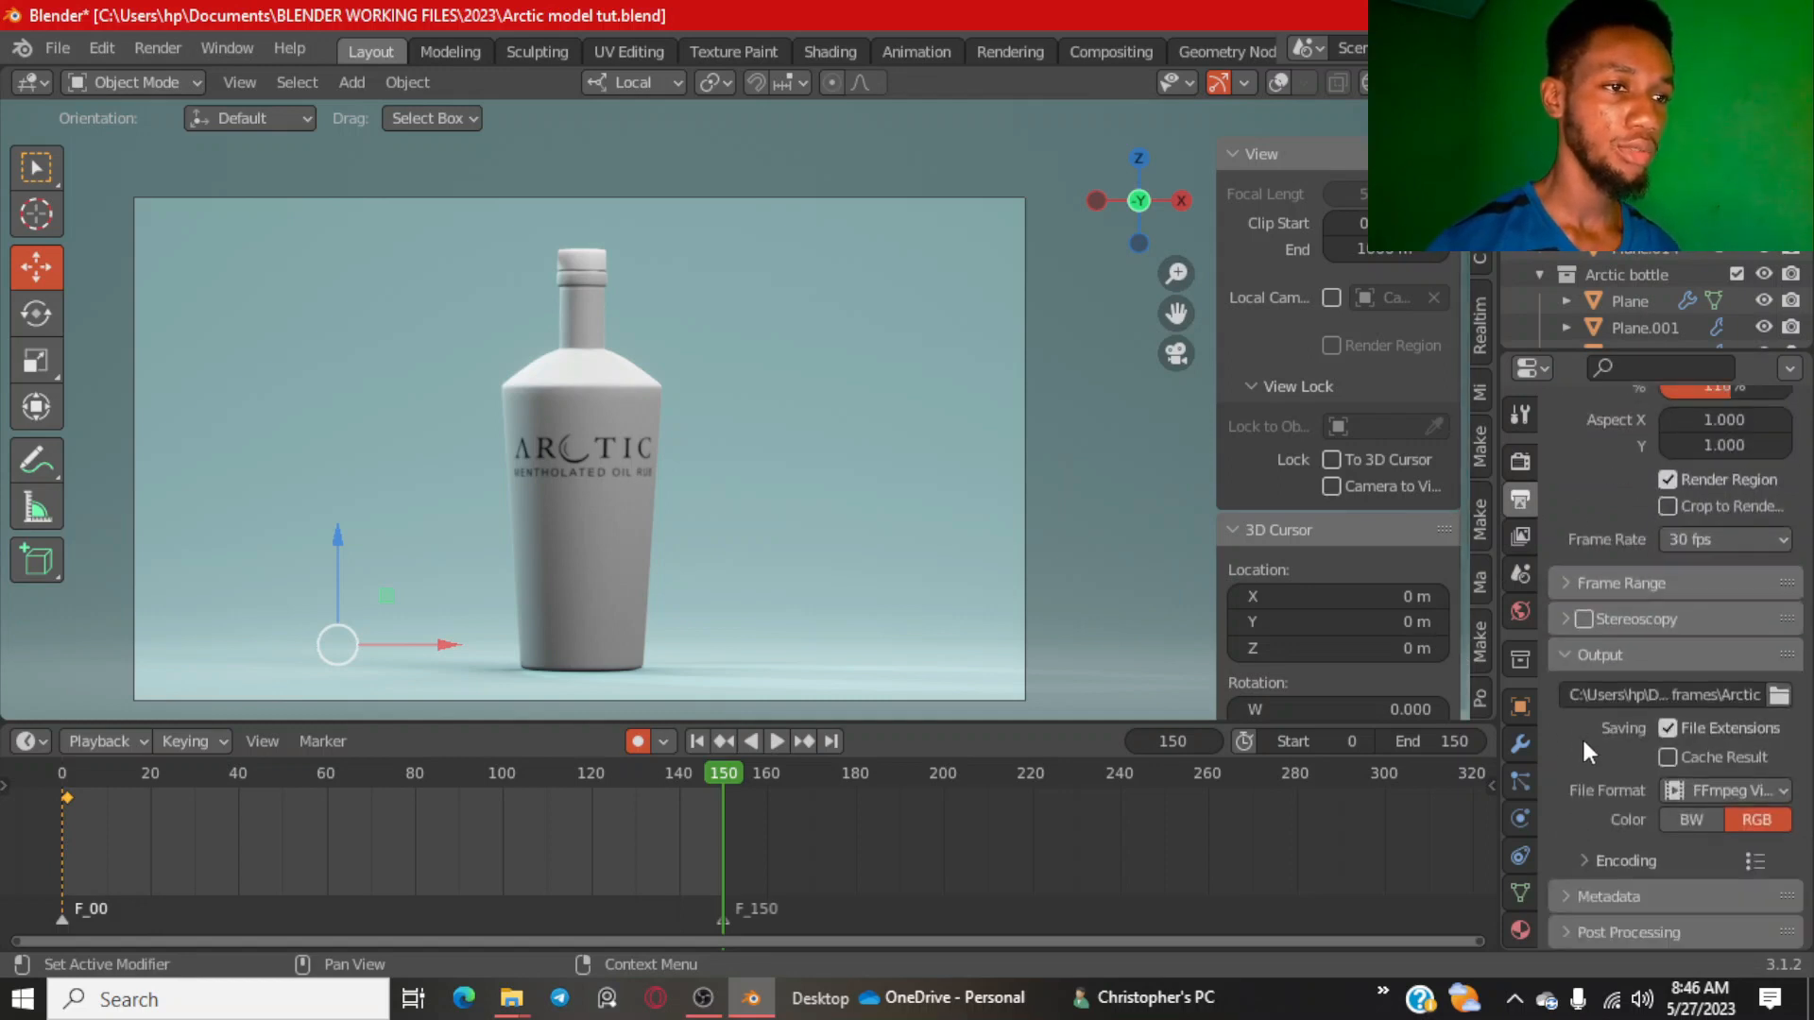
{"action": "left_click", "coordinate": [1703, 791]}
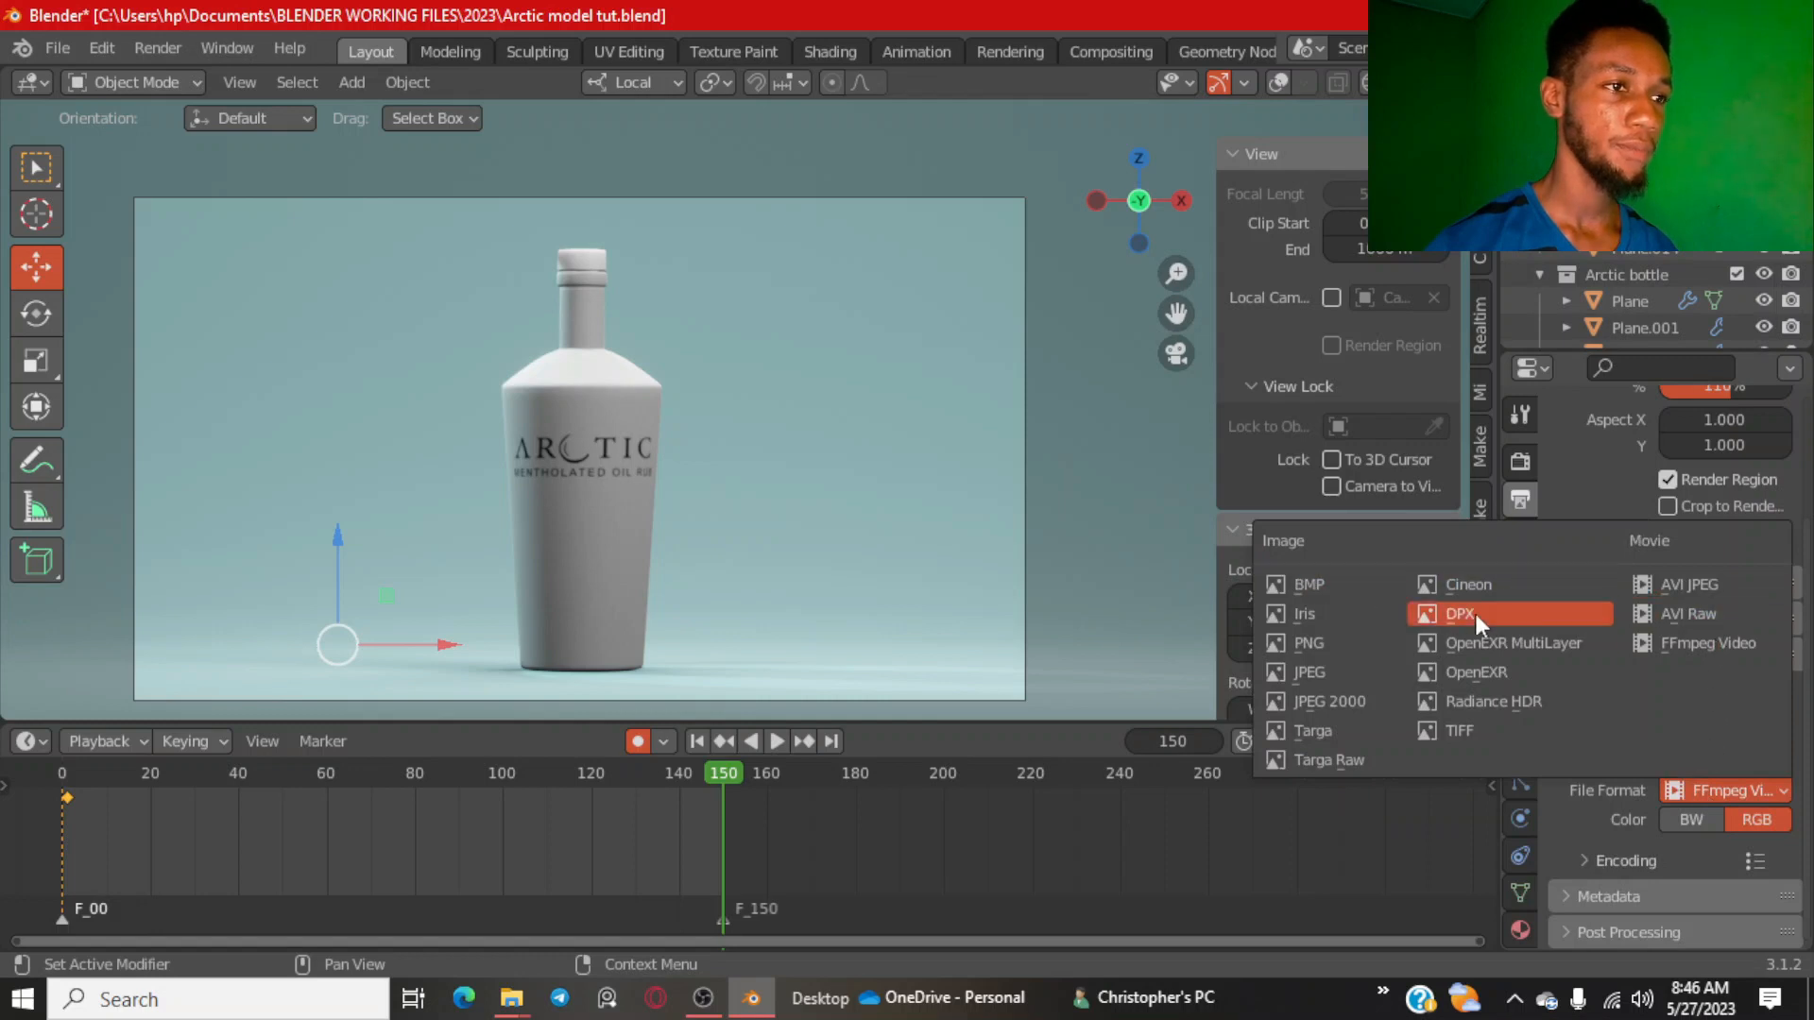
{"action": "left_click", "coordinate": [1308, 671]}
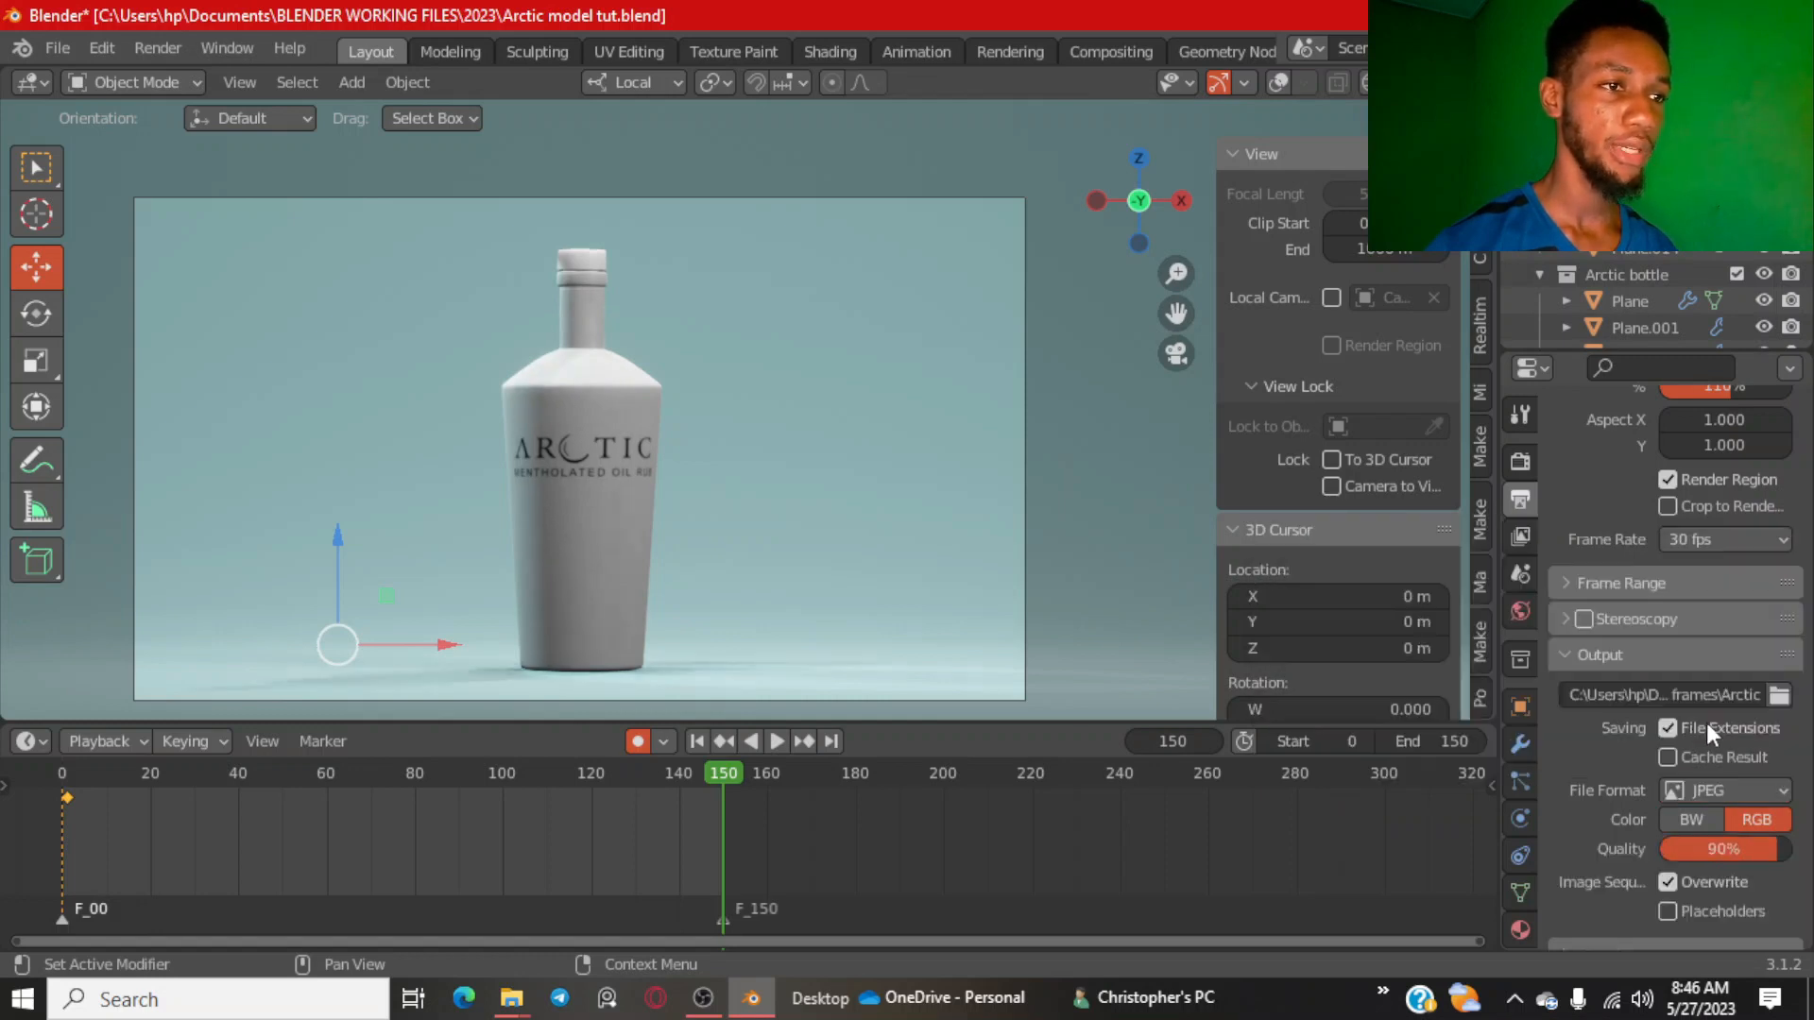
{"action": "left_click", "coordinate": [1691, 790]}
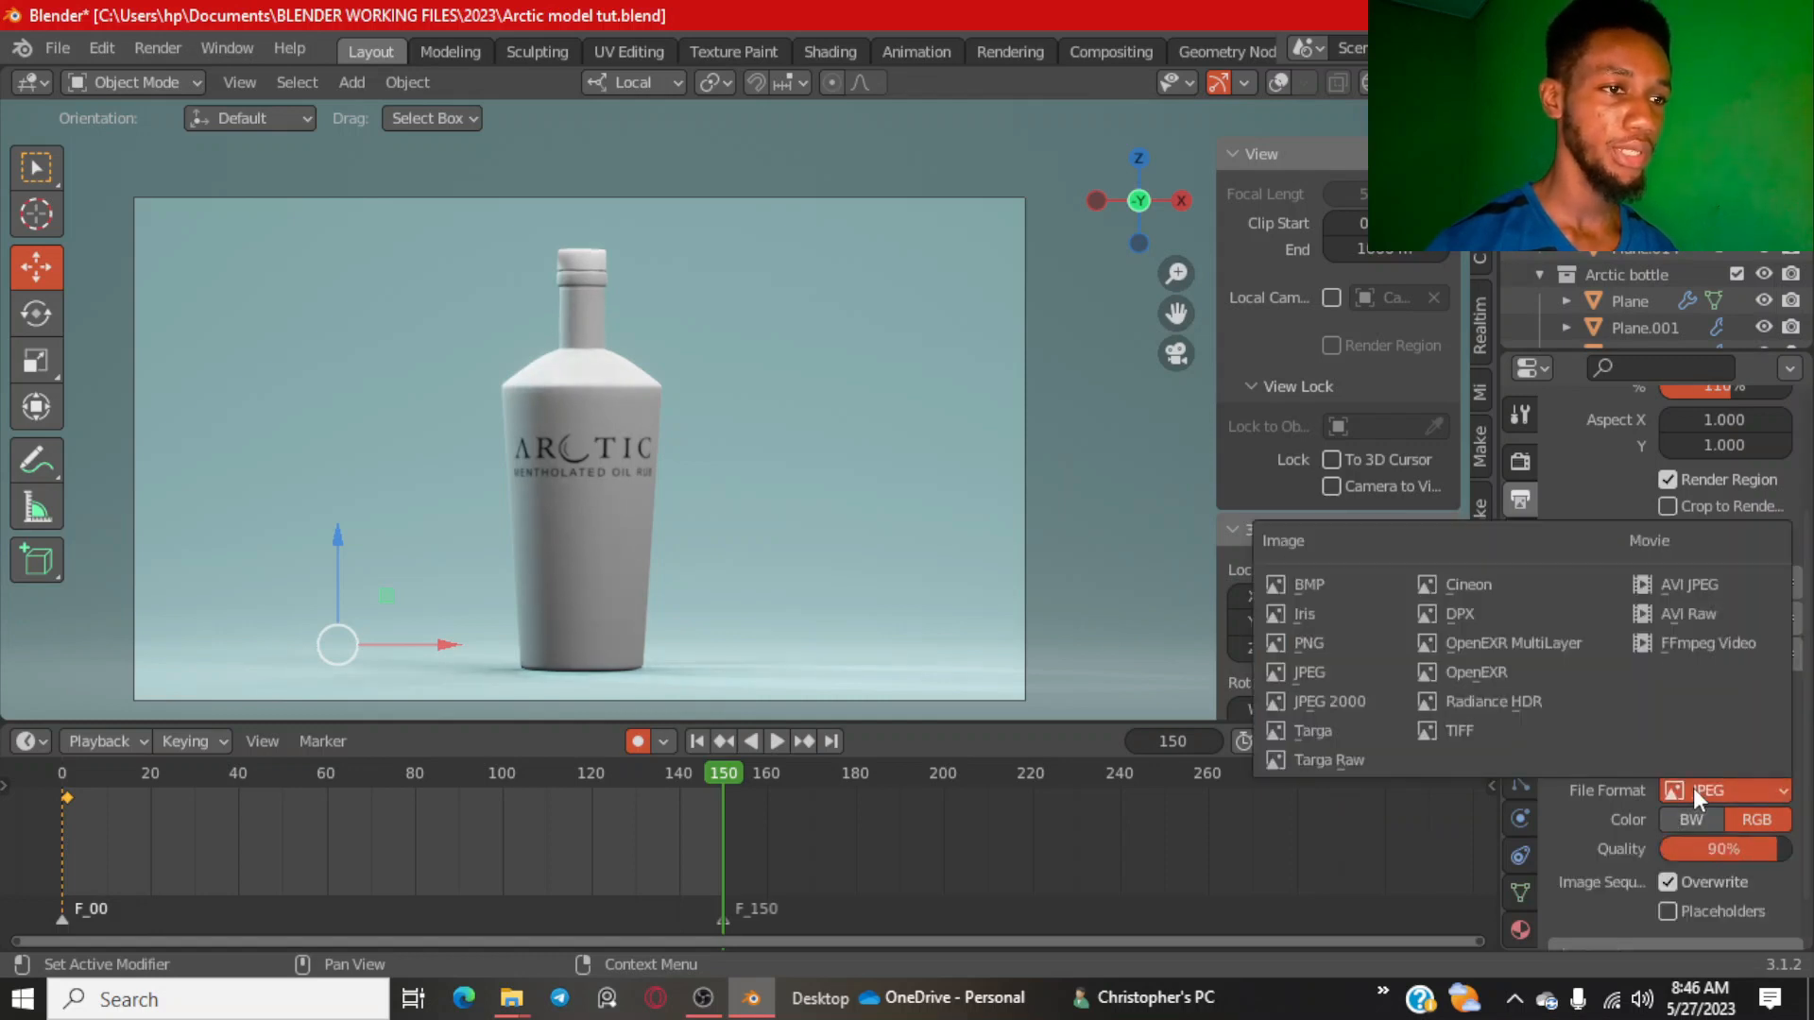
{"action": "left_click", "coordinate": [1314, 644]}
{"action": "left_click", "coordinate": [1748, 733]}
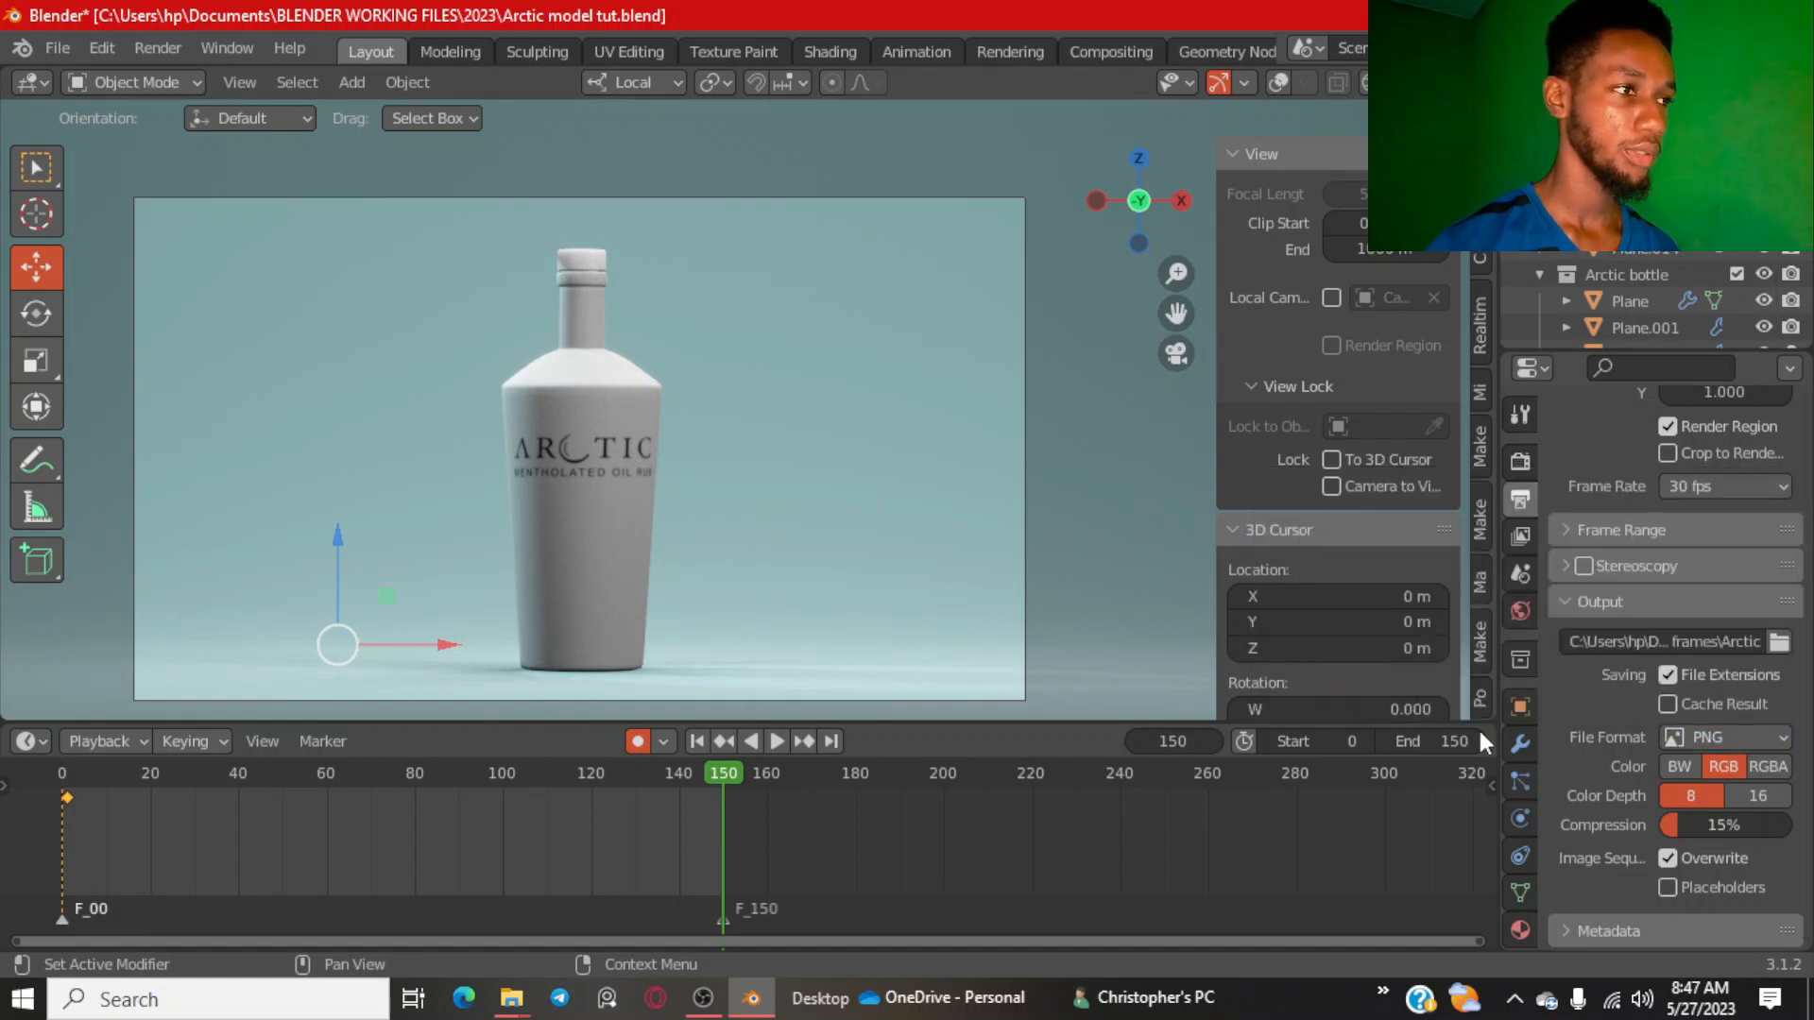
Check the bottle through the camera, leave the camera view and display the viewport overlays to reveal the scene lights.
{"action": "scroll", "coordinate": [474, 420], "scroll_direction": "up", "scroll_amount": 1}
{"action": "middle_click_drag", "start_coordinate": [601, 425], "coordinate": [770, 390], "text": "shift"}
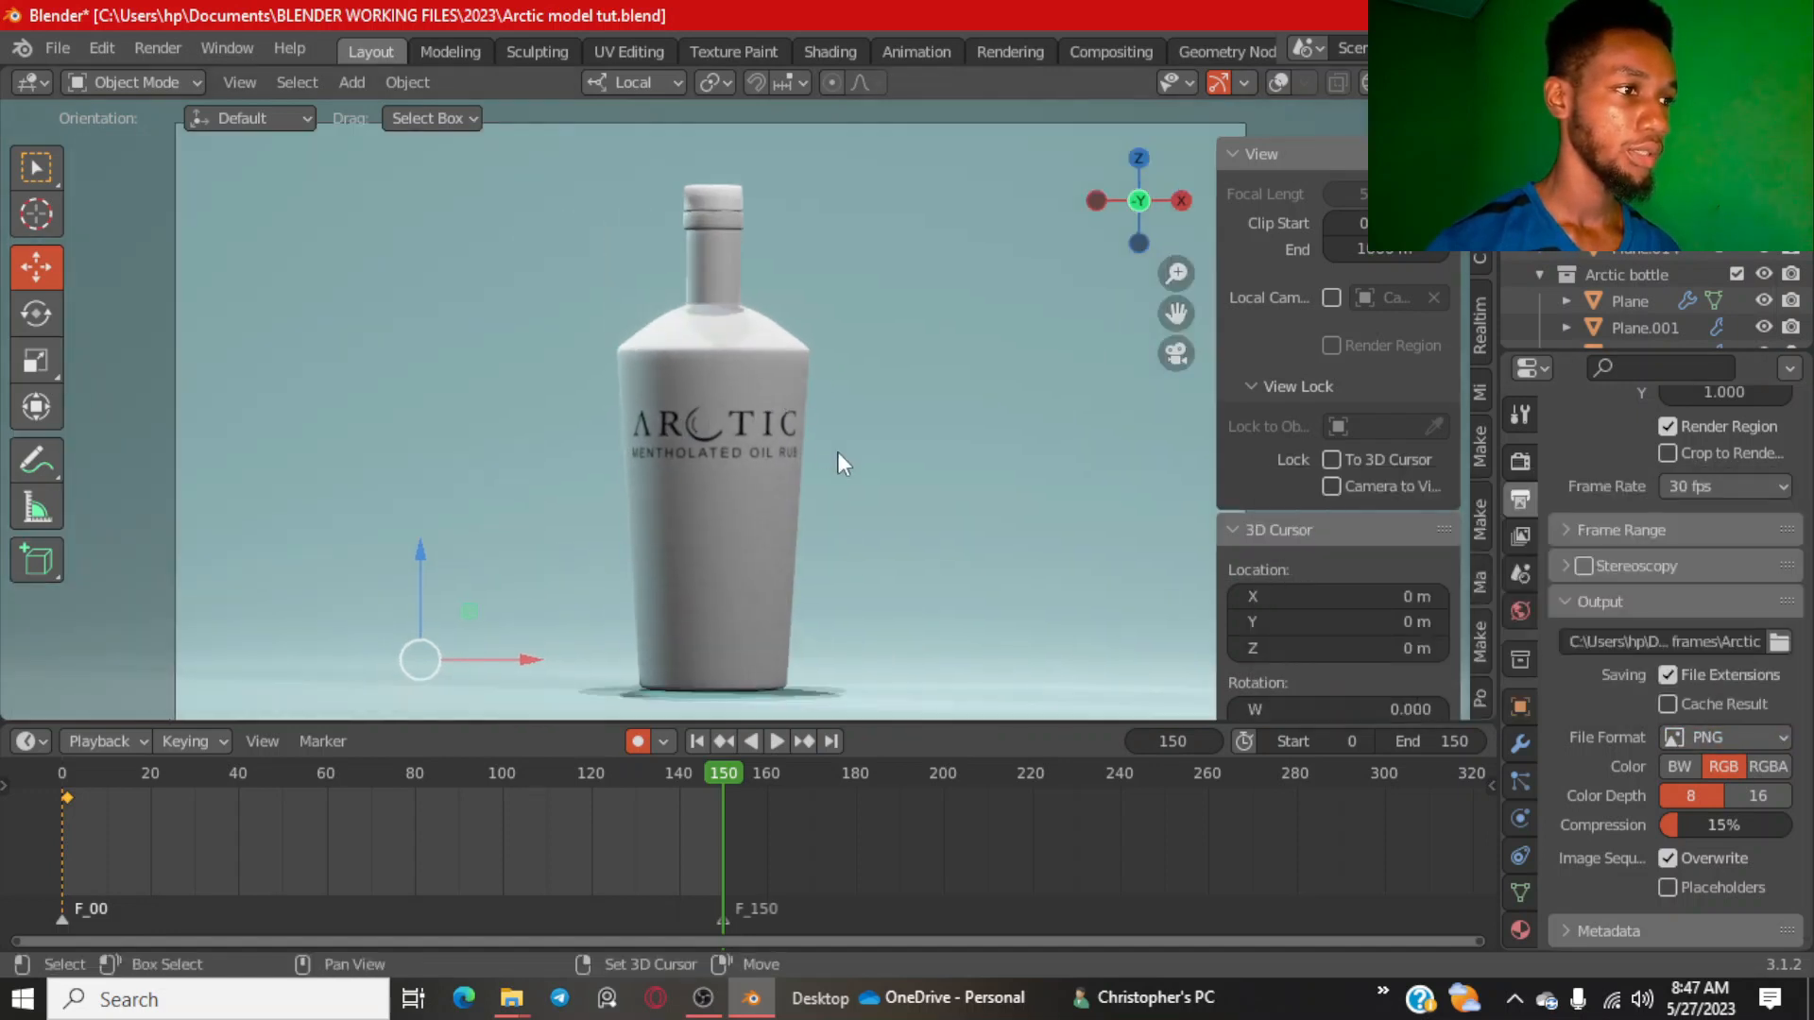
{"action": "scroll", "coordinate": [837, 454], "scroll_direction": "down", "scroll_amount": 1}
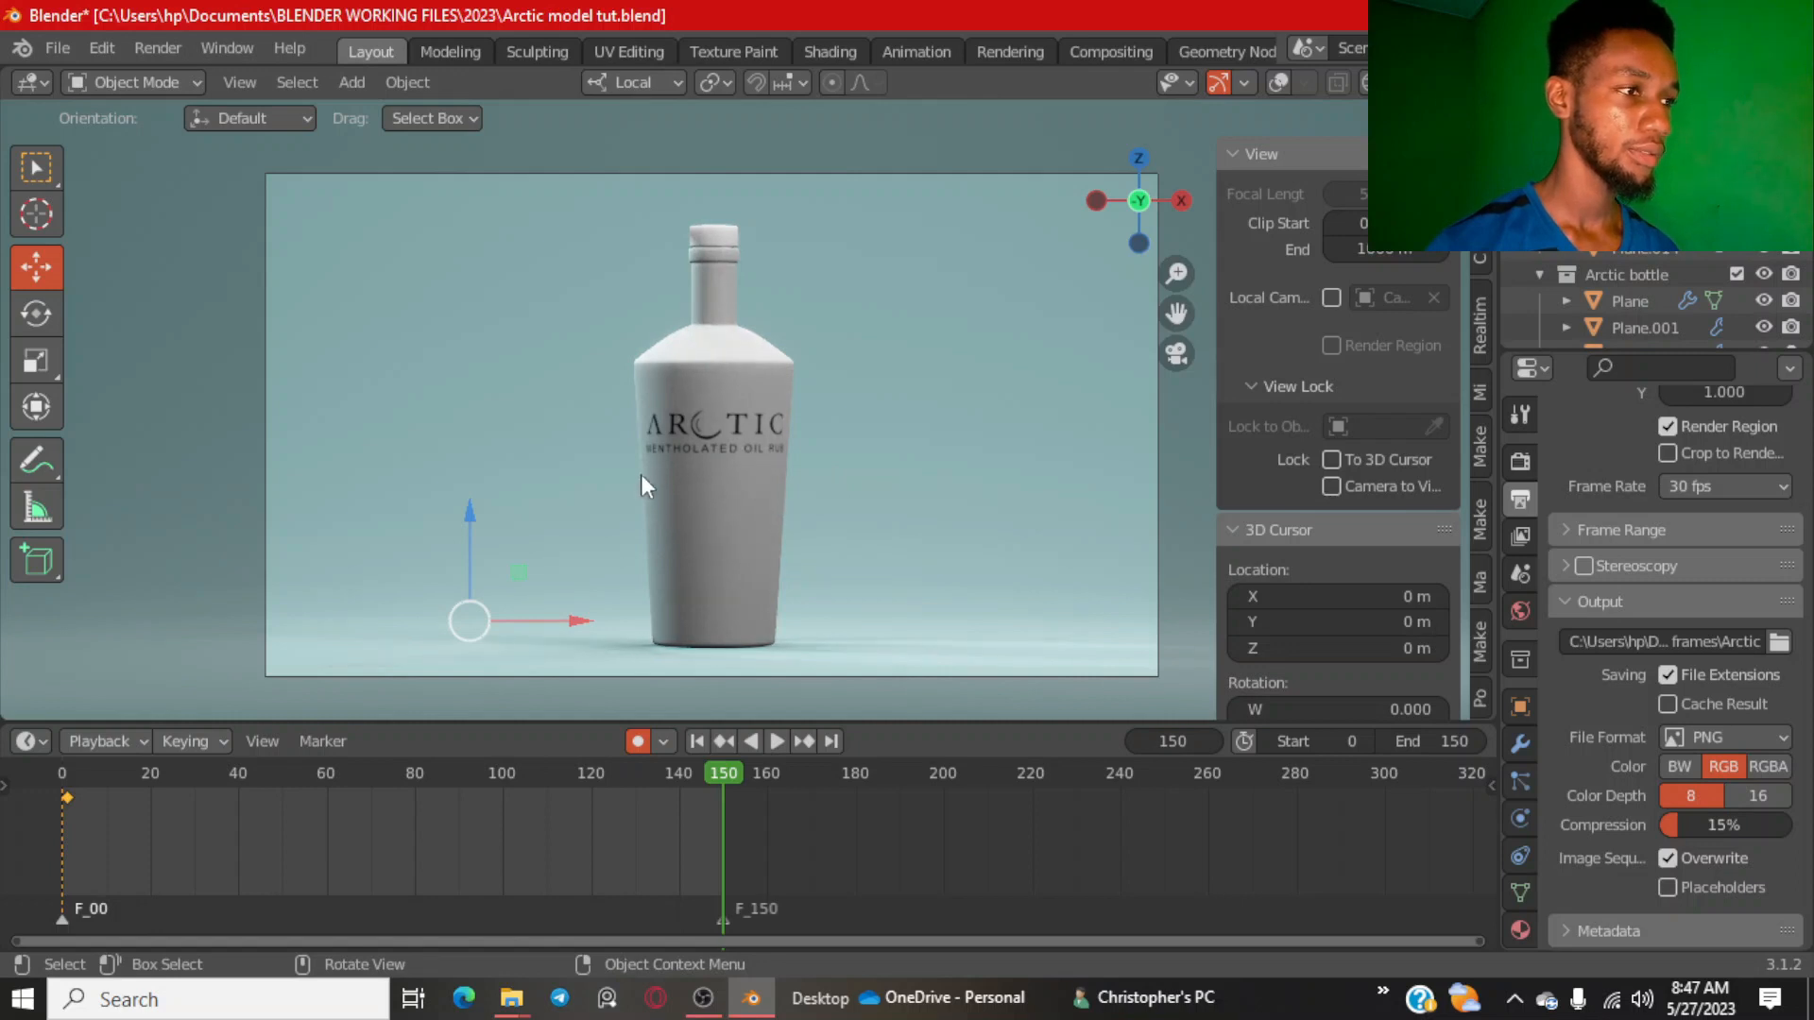
{"action": "middle_click_drag", "start_coordinate": [564, 469], "coordinate": [729, 403]}
{"action": "left_click", "coordinate": [1277, 83]}
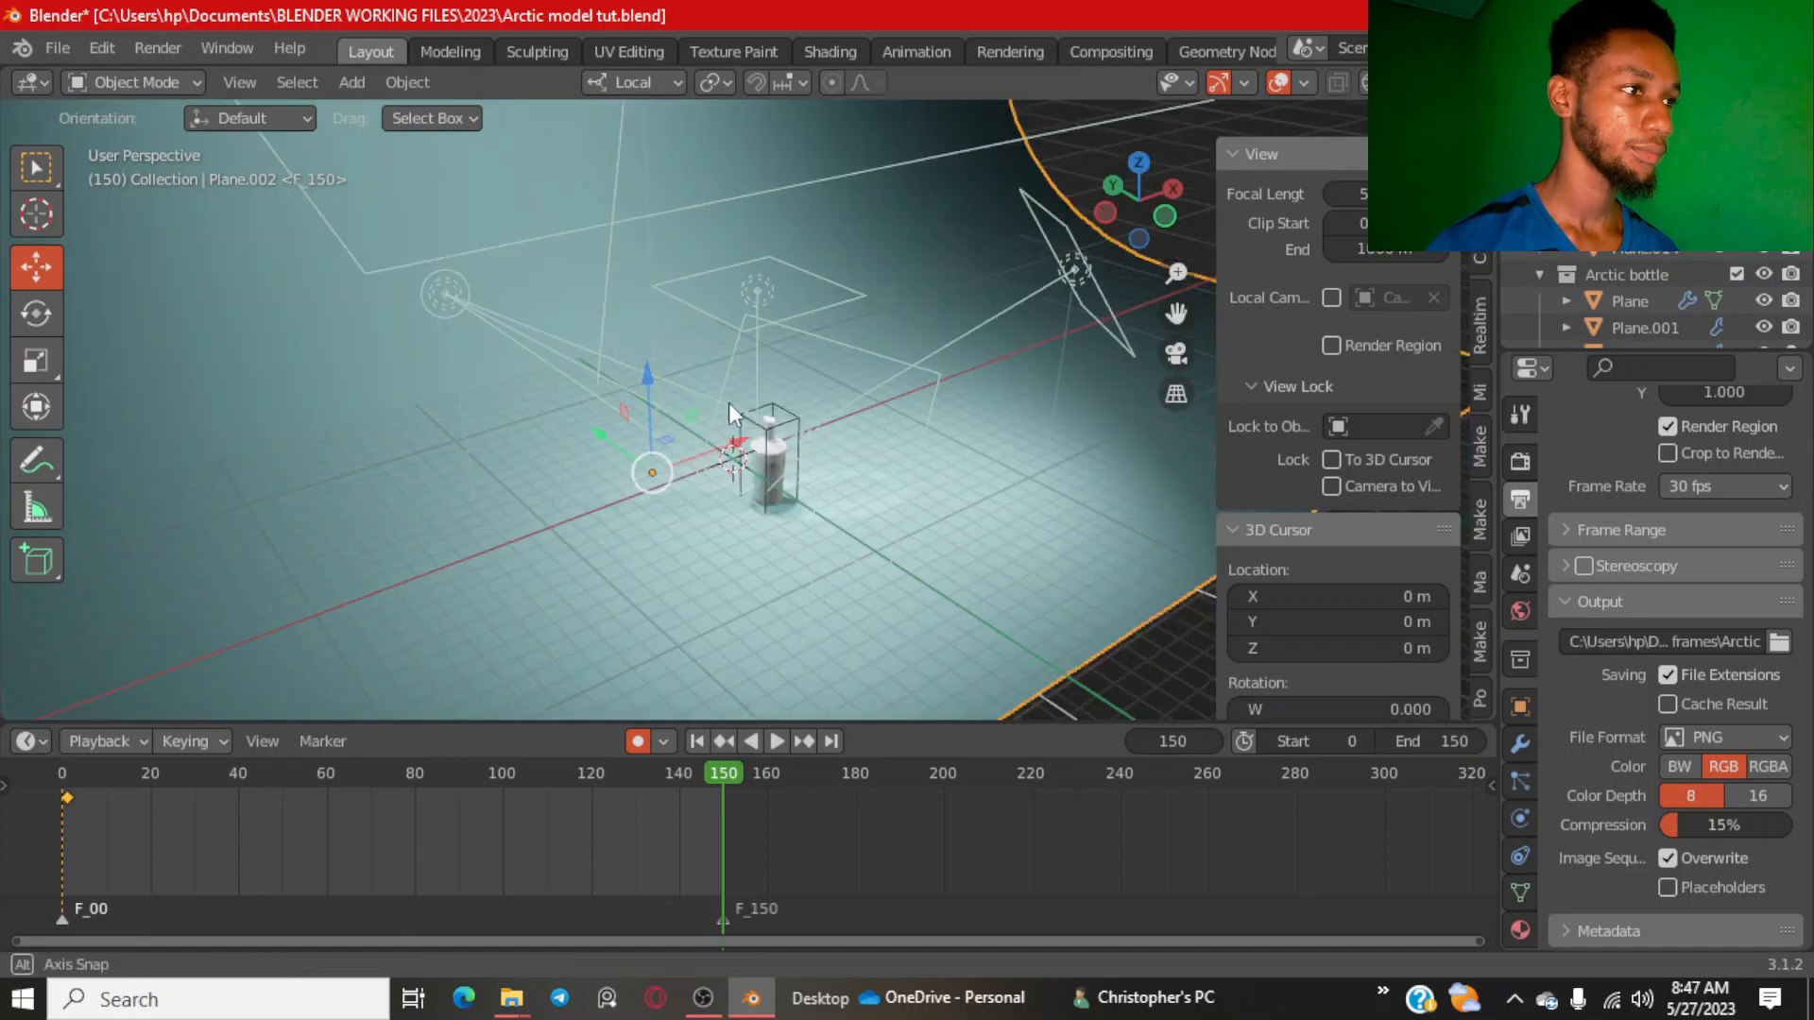
Select the Area.003 spot light aimed at the bottle, set its power to 20000 W, and return to the camera view.
{"action": "left_click", "coordinate": [454, 305]}
{"action": "left_click", "coordinate": [1520, 814]}
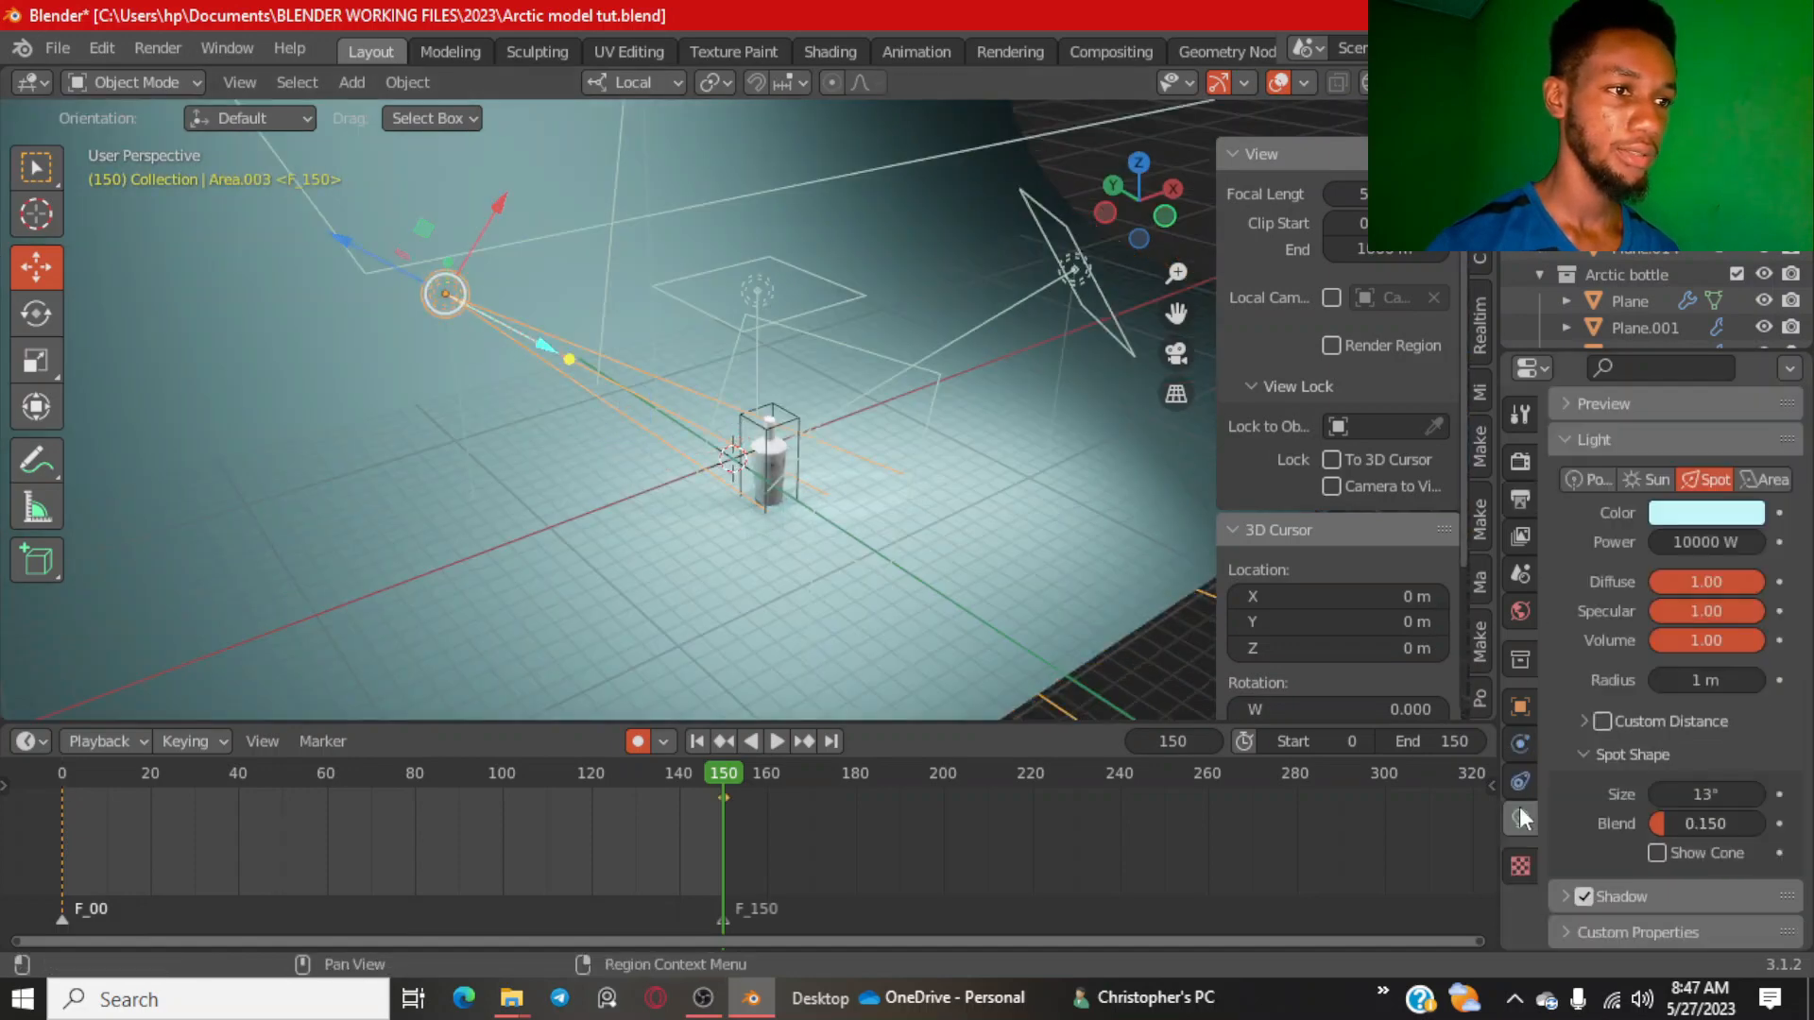
{"action": "left_click", "coordinate": [1698, 531]}
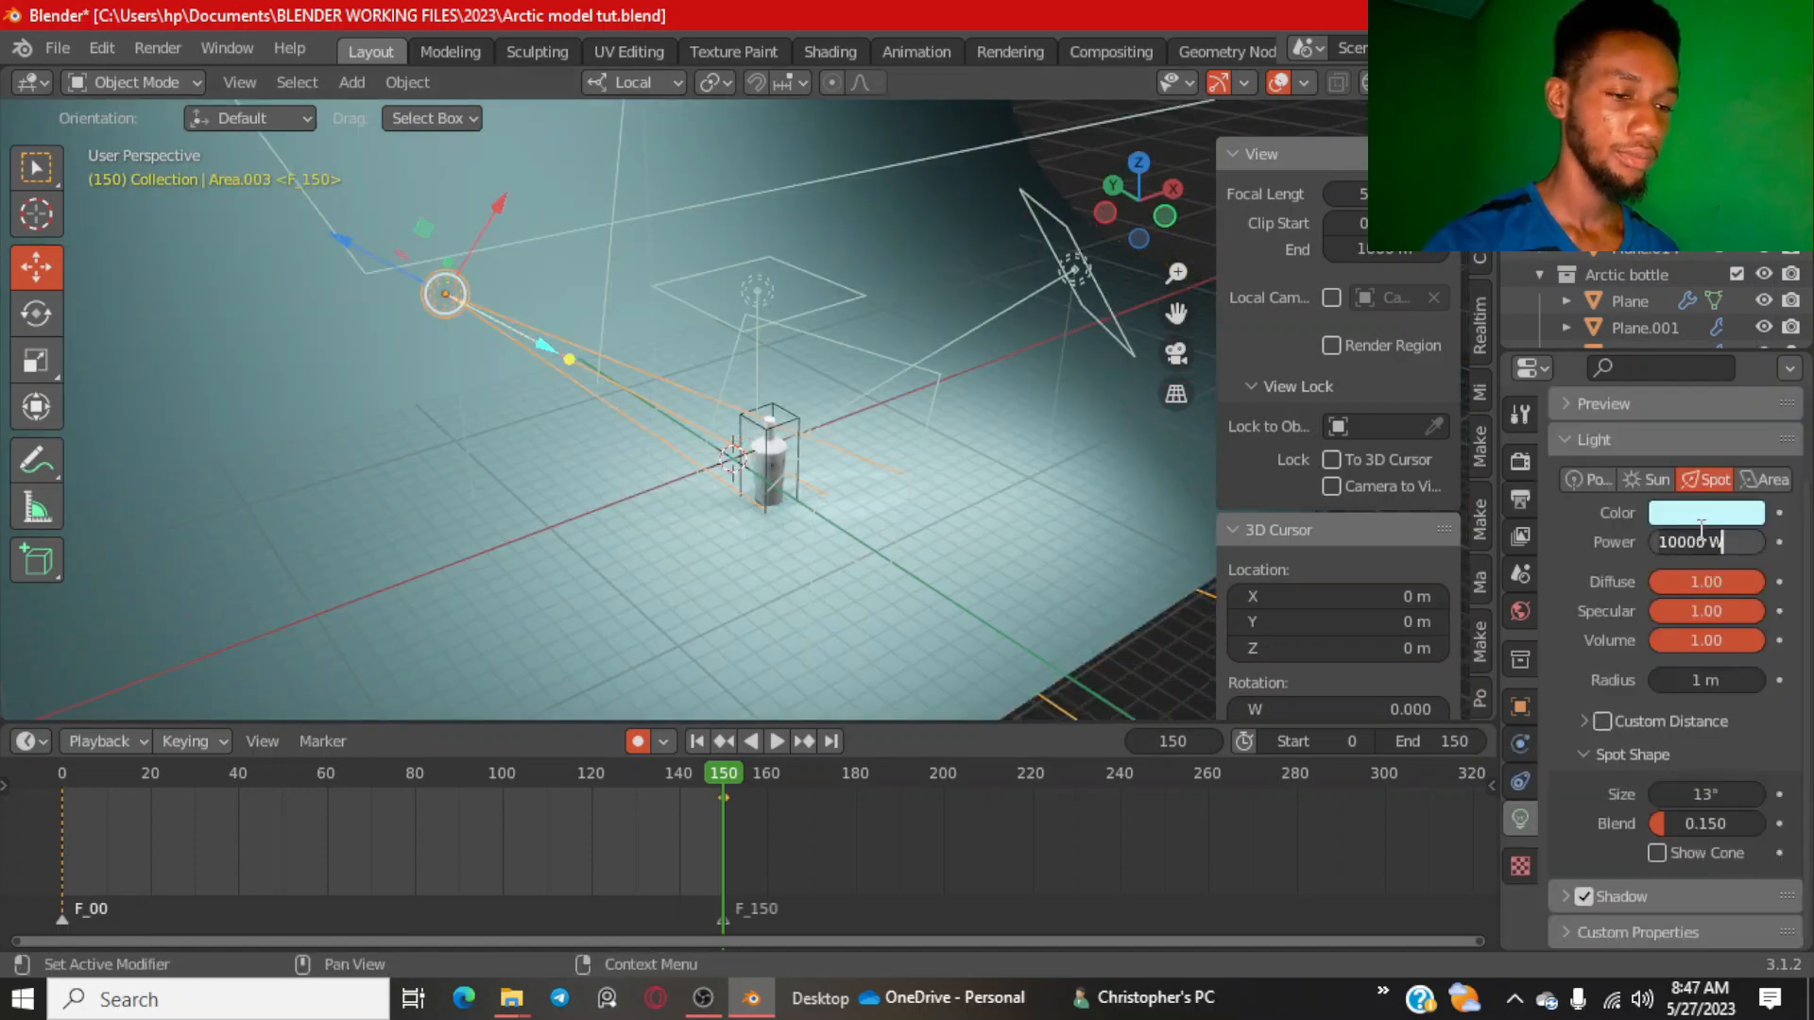
{"action": "type", "text": "20000"}
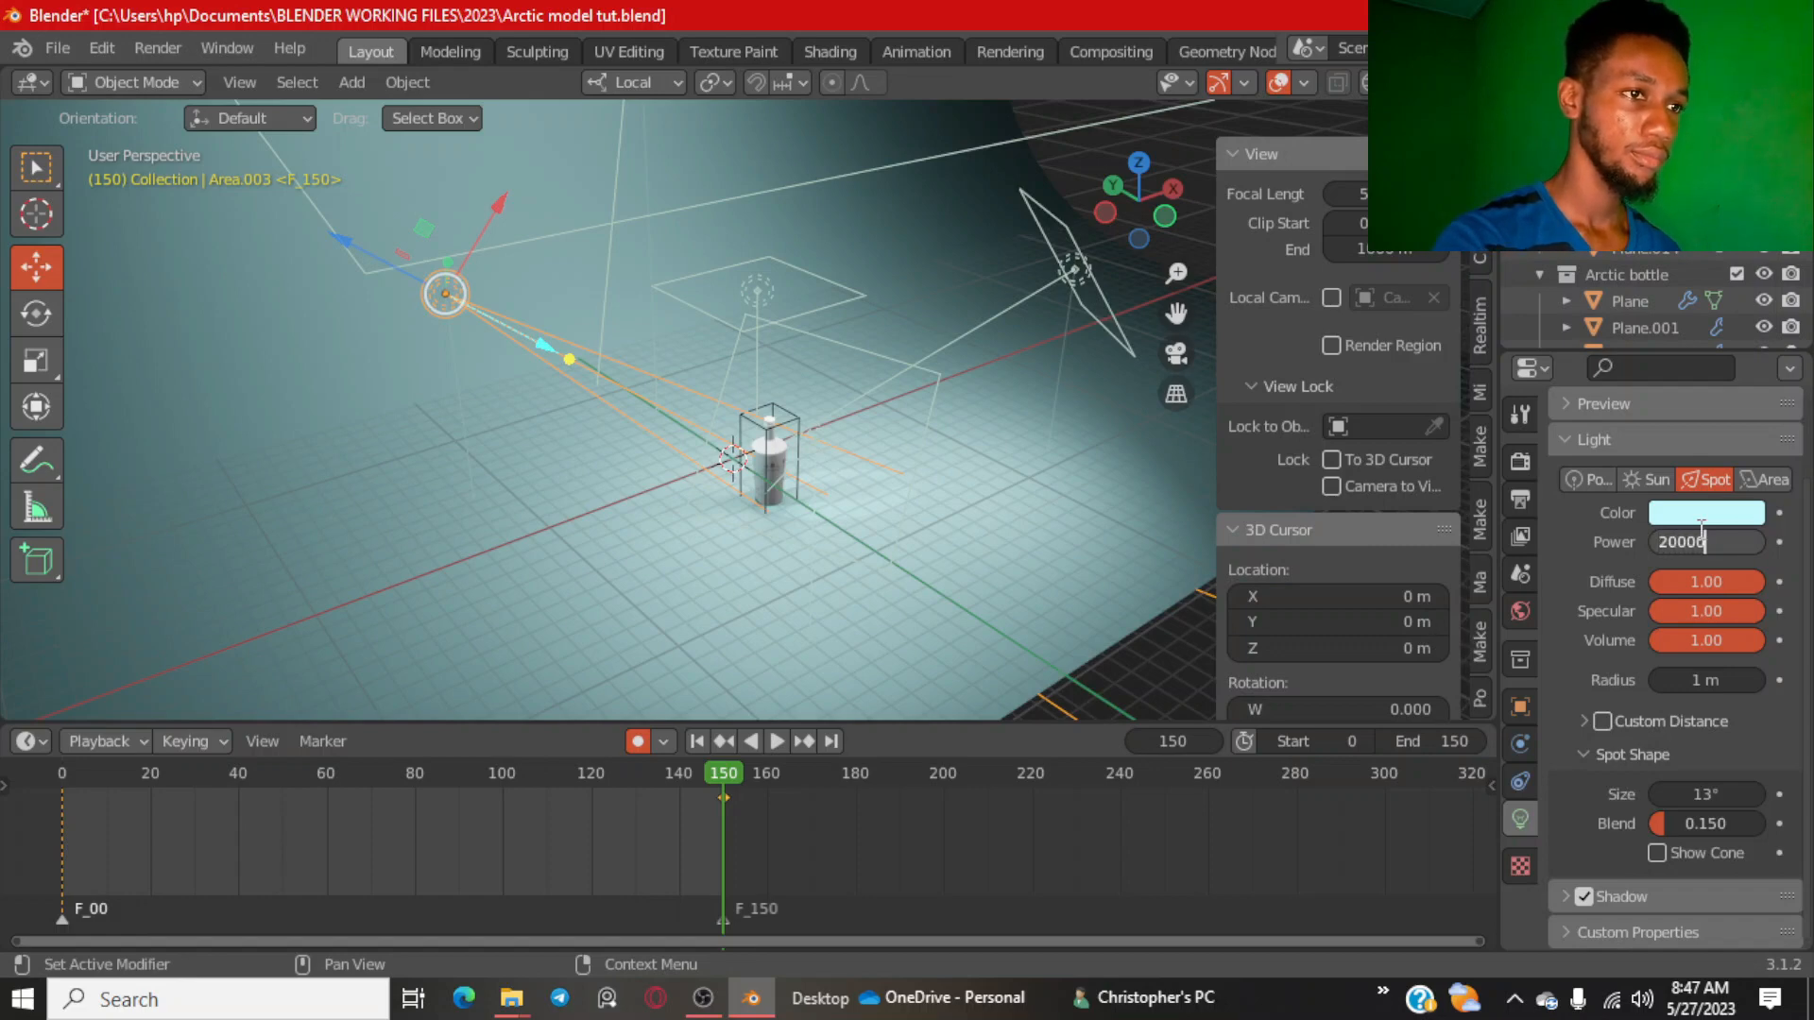
{"action": "key", "text": "Return"}
{"action": "key", "text": "KP_0"}
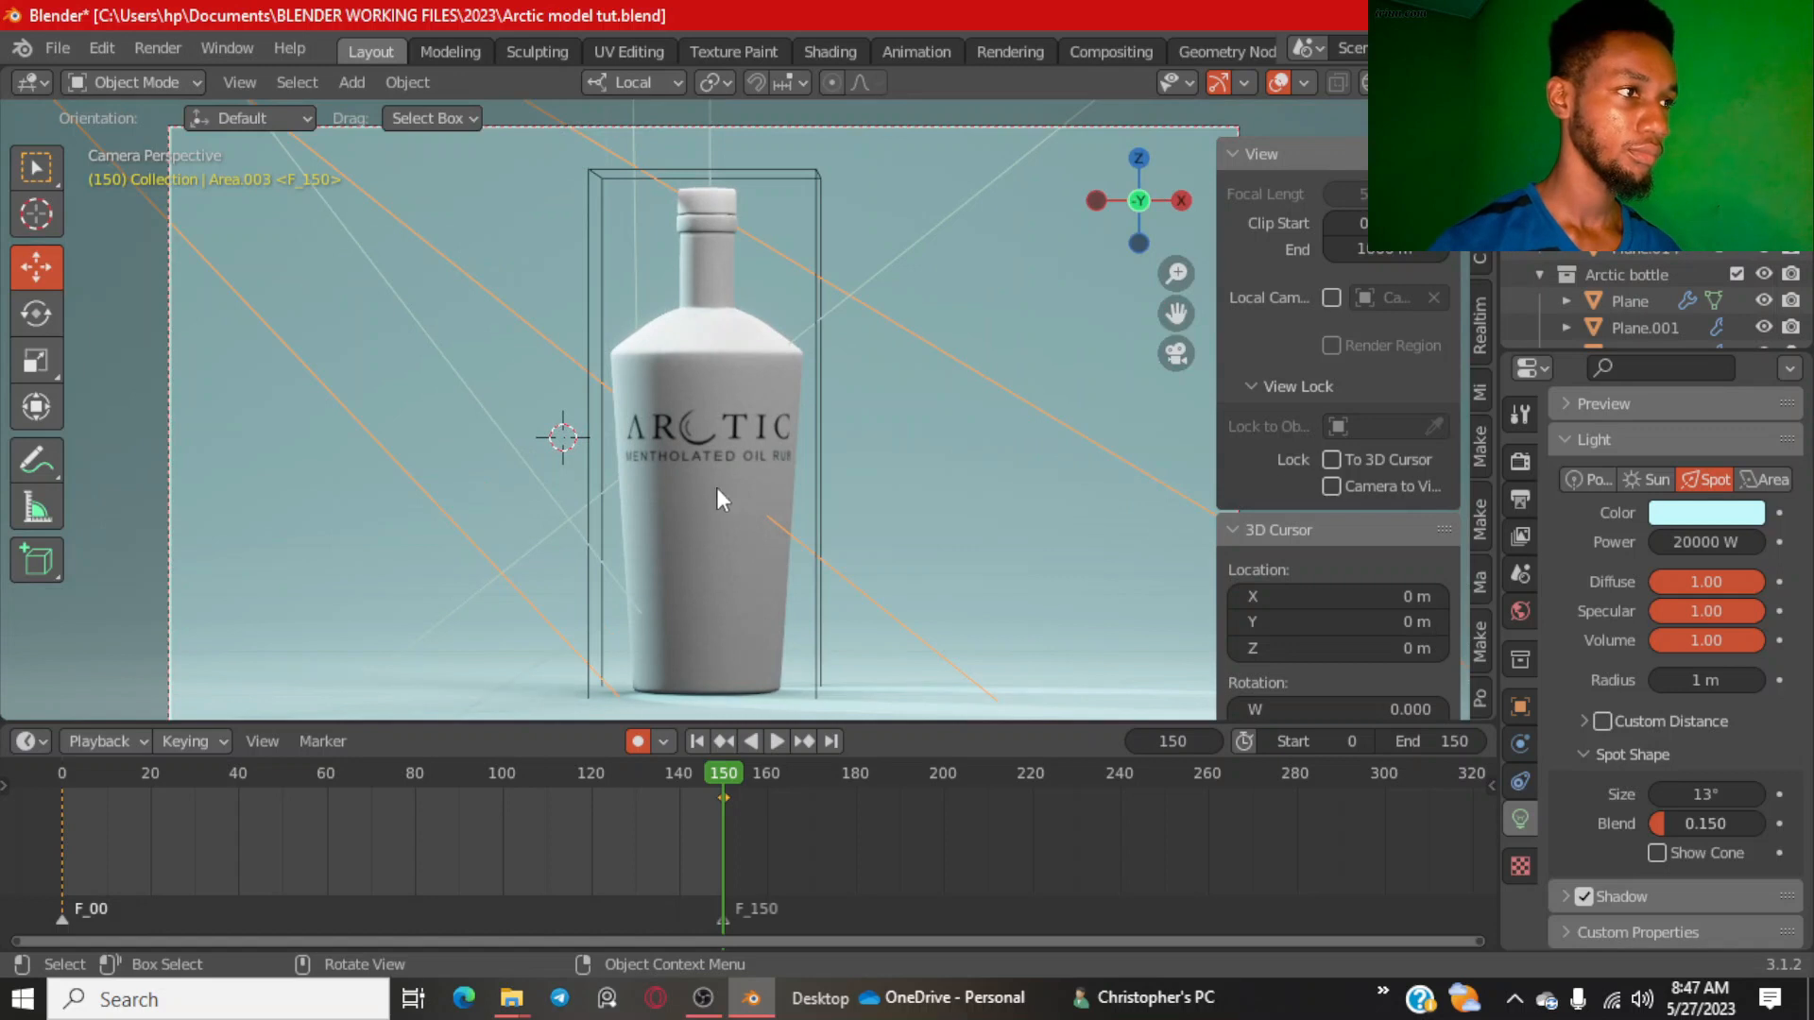
Hide the viewport overlays in the camera view and check the scene's output settings, collapsing the Output section.
{"action": "scroll", "coordinate": [793, 503], "scroll_direction": "down", "scroll_amount": 1}
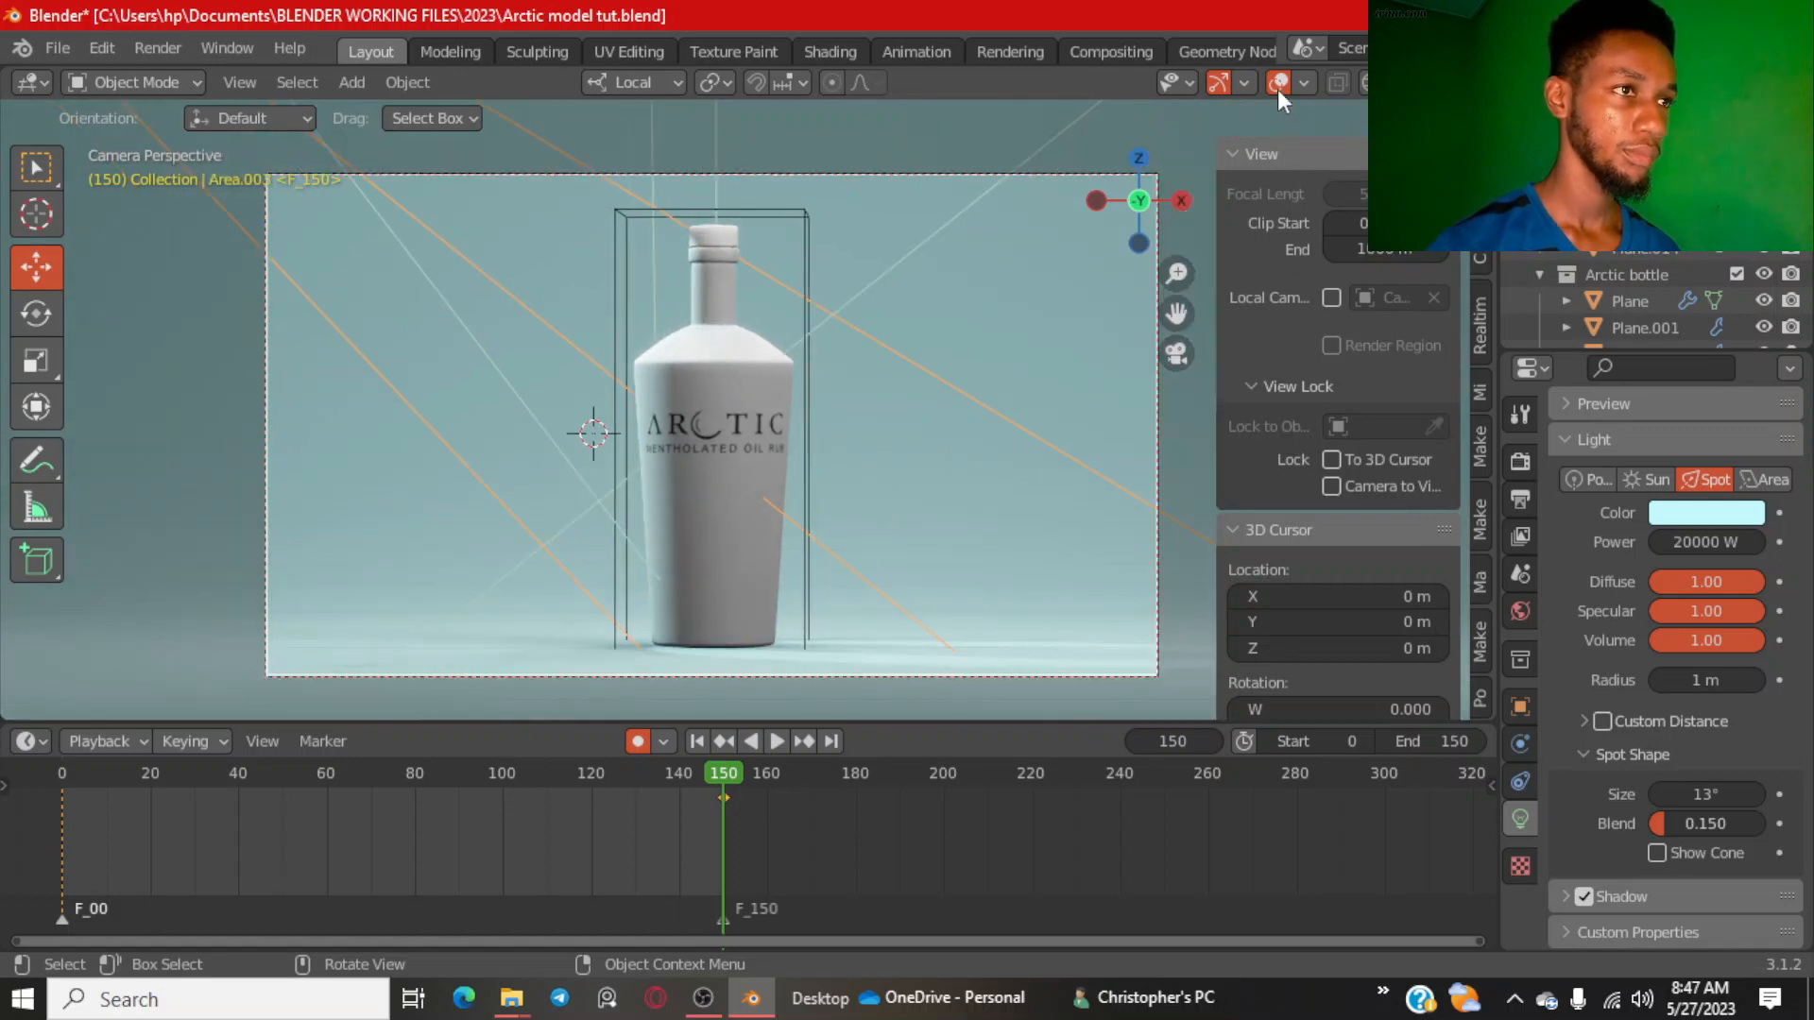
{"action": "left_click", "coordinate": [1278, 89]}
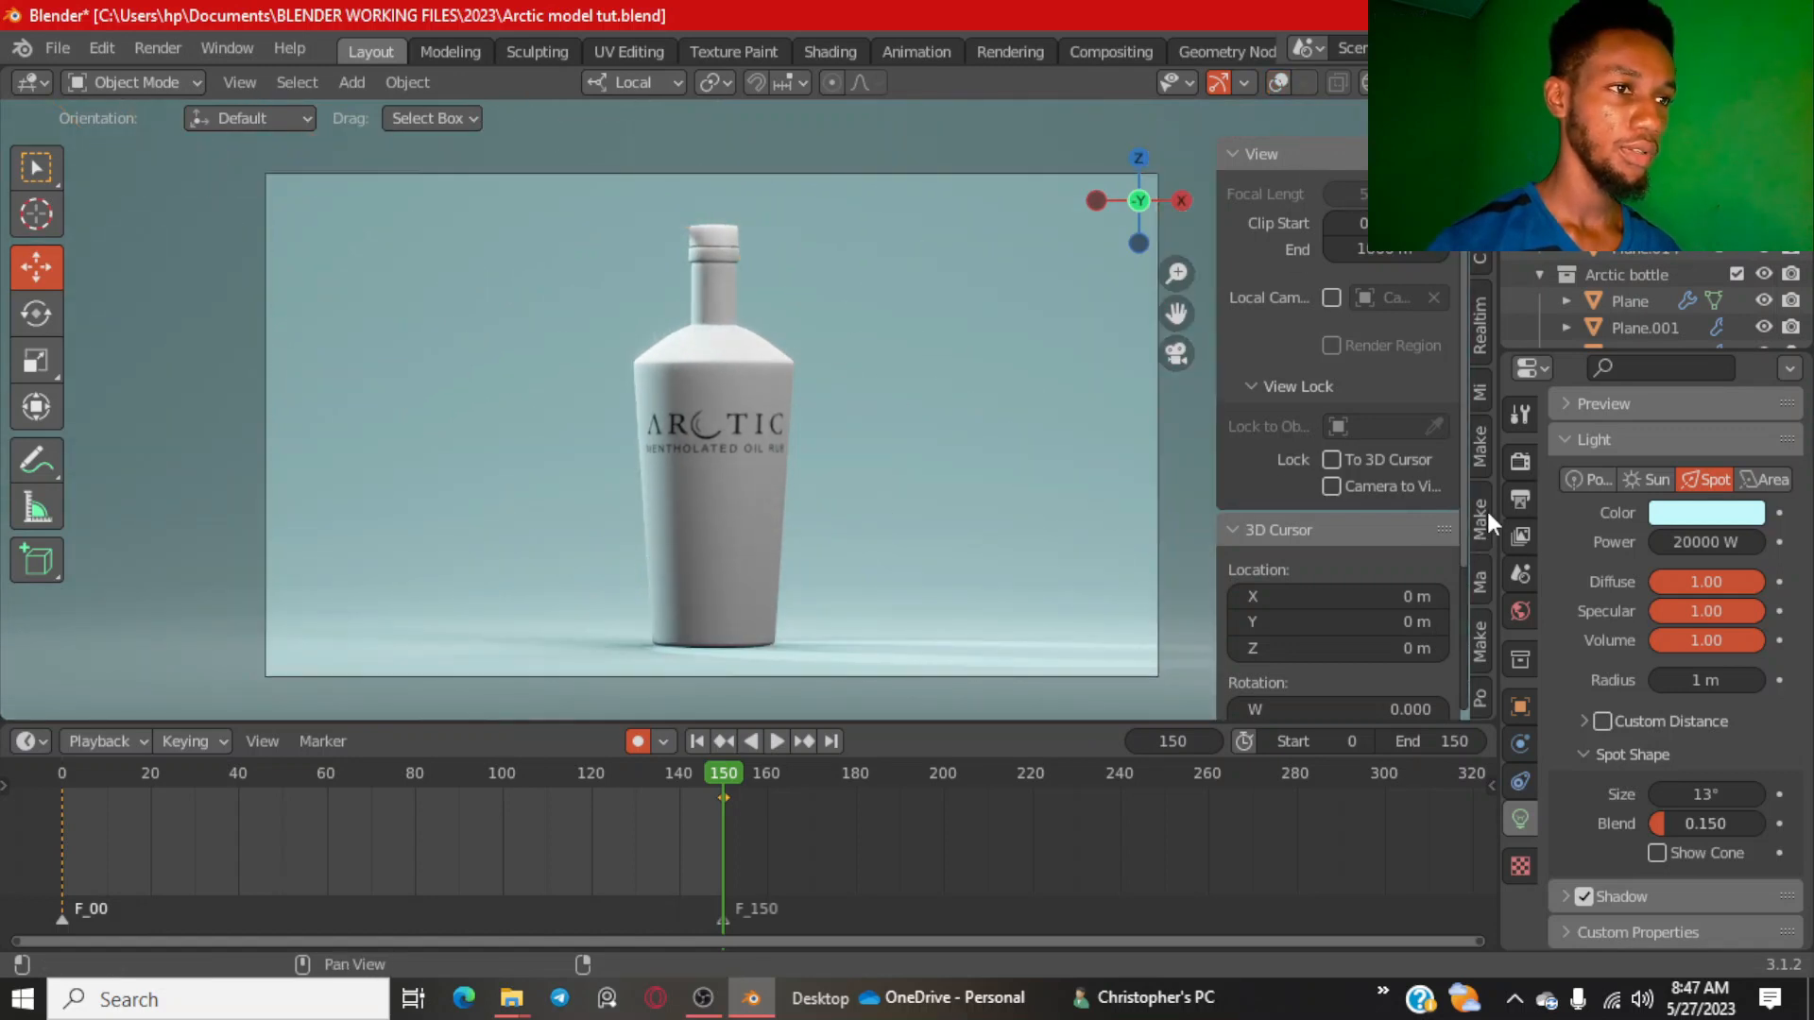
{"action": "left_click", "coordinate": [1518, 462]}
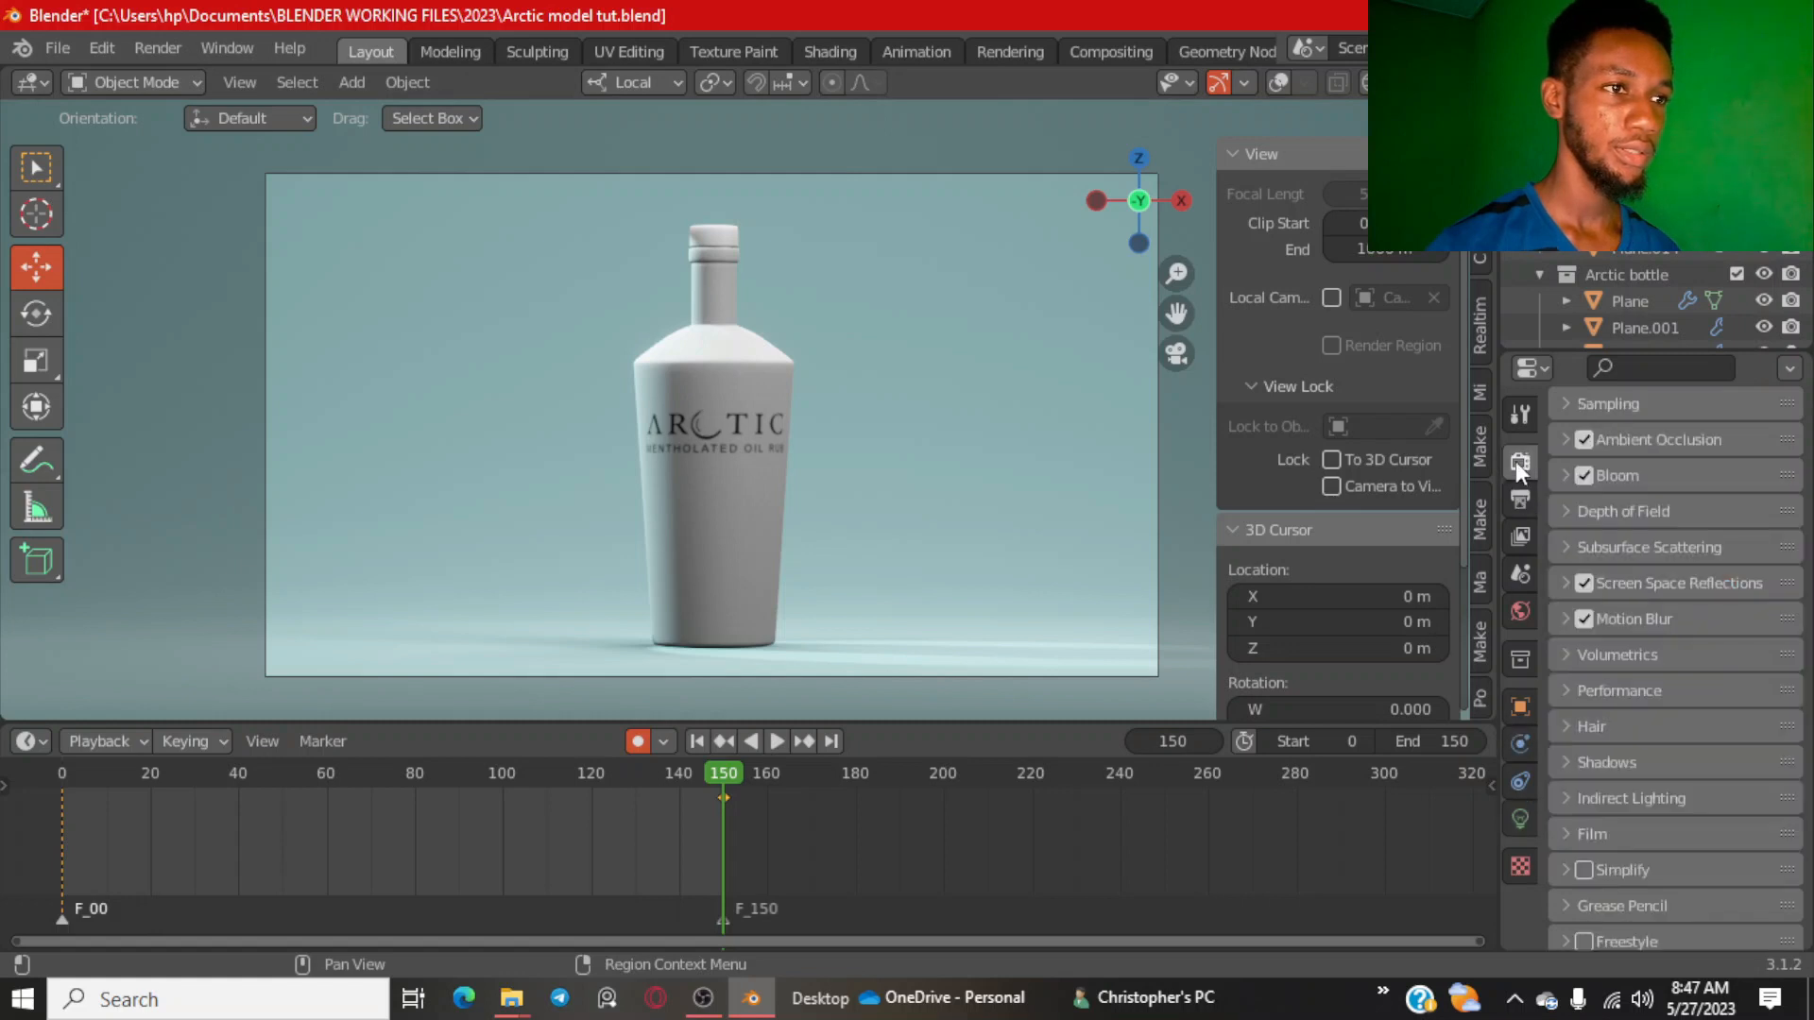
{"action": "left_click", "coordinate": [1519, 499]}
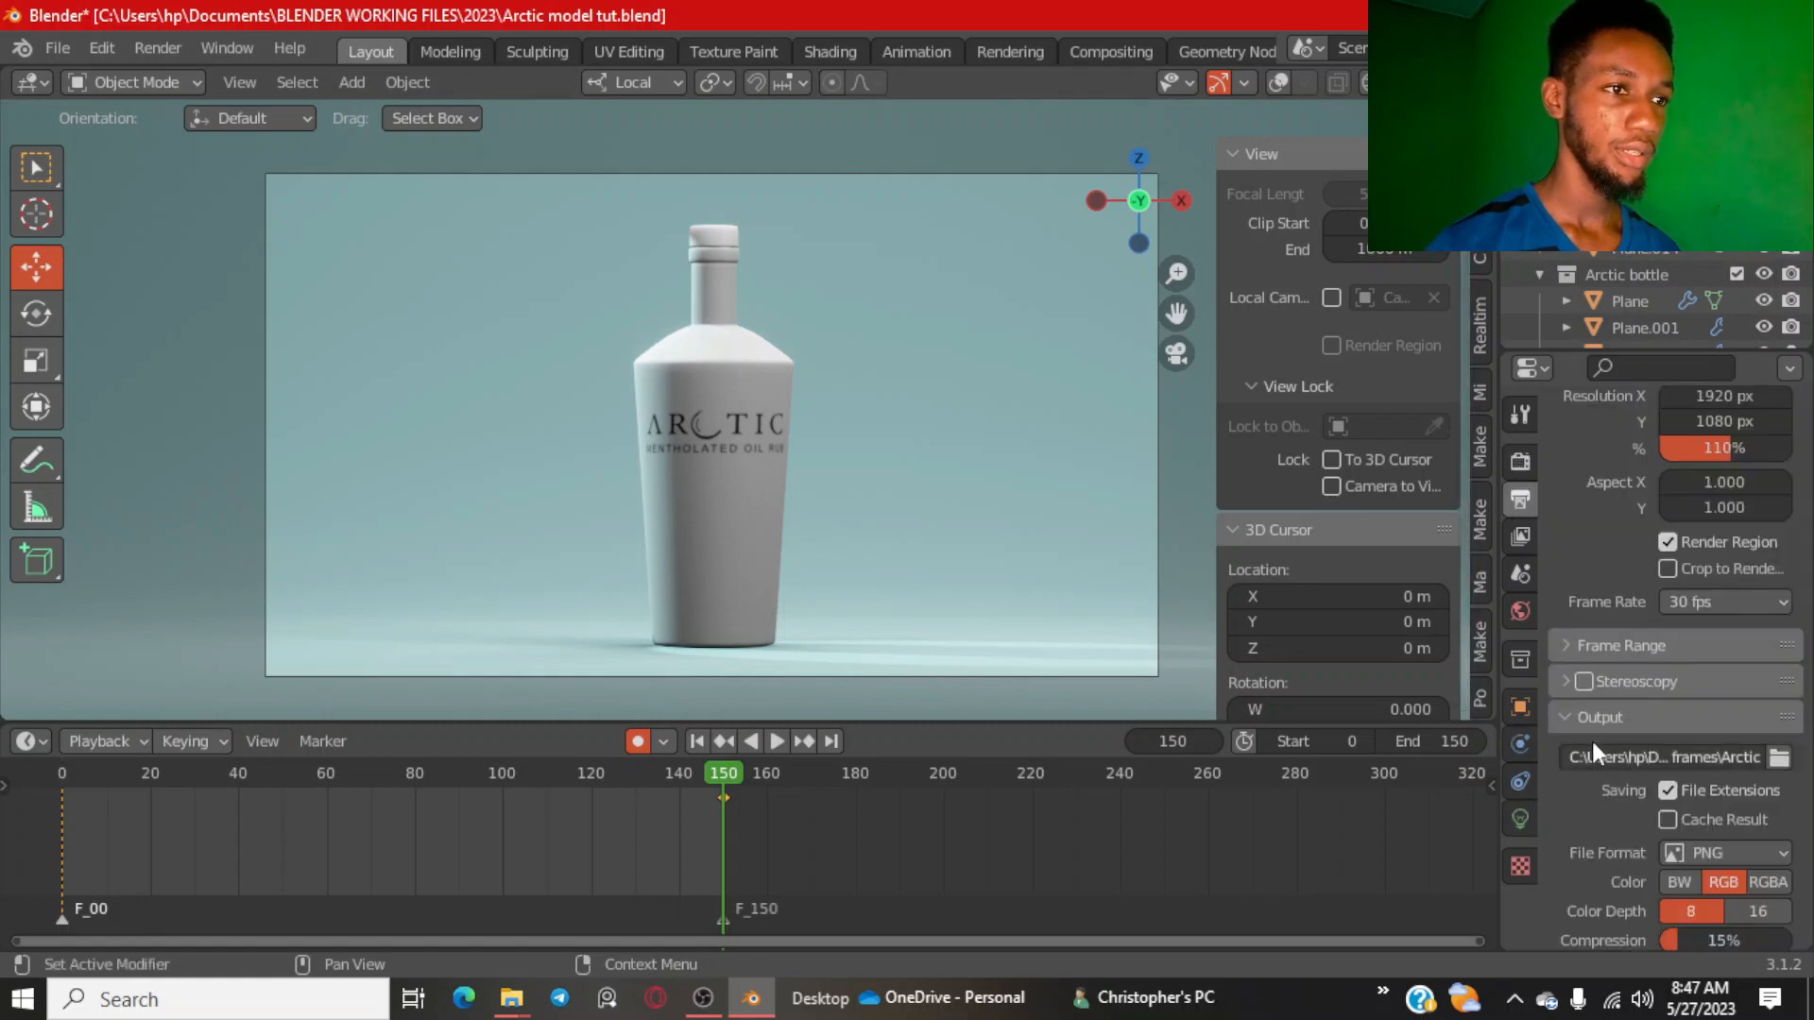
{"action": "left_click", "coordinate": [1595, 745]}
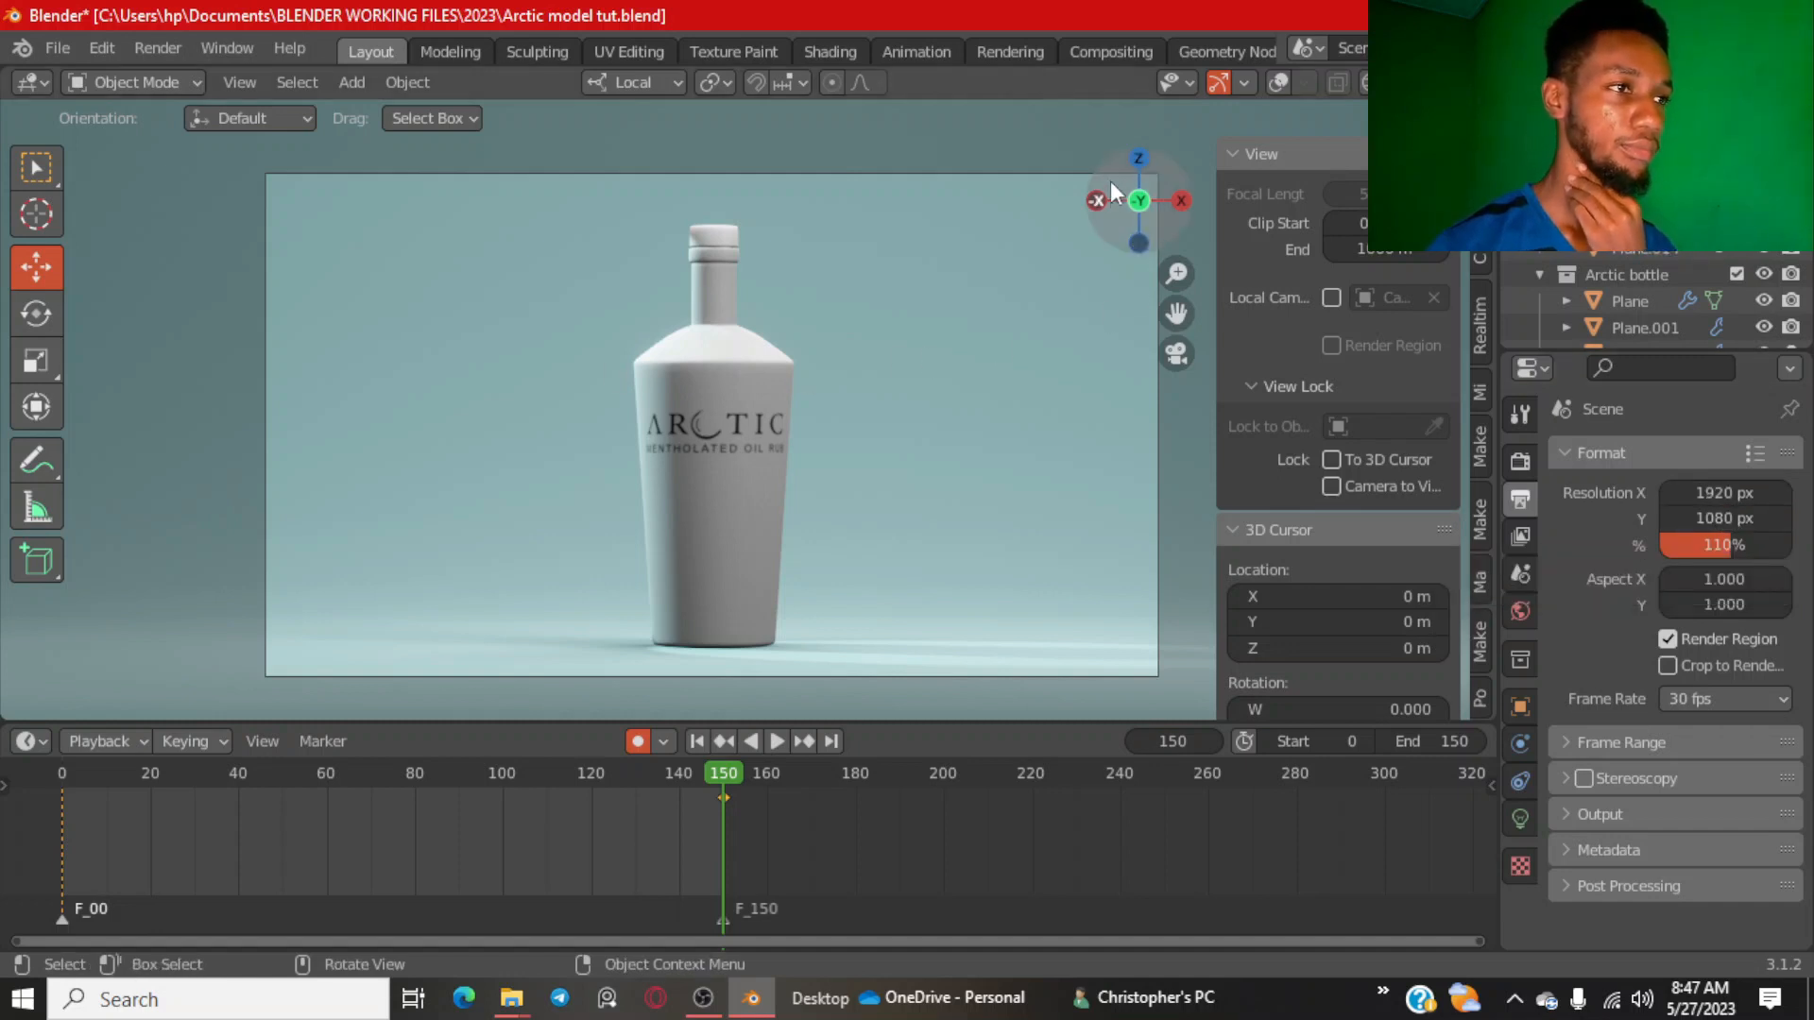
Leave the camera view, inspect the lit bottle and render the current frame as a still image.
{"action": "left_click_drag", "start_coordinate": [1118, 194], "coordinate": [259, 138]}
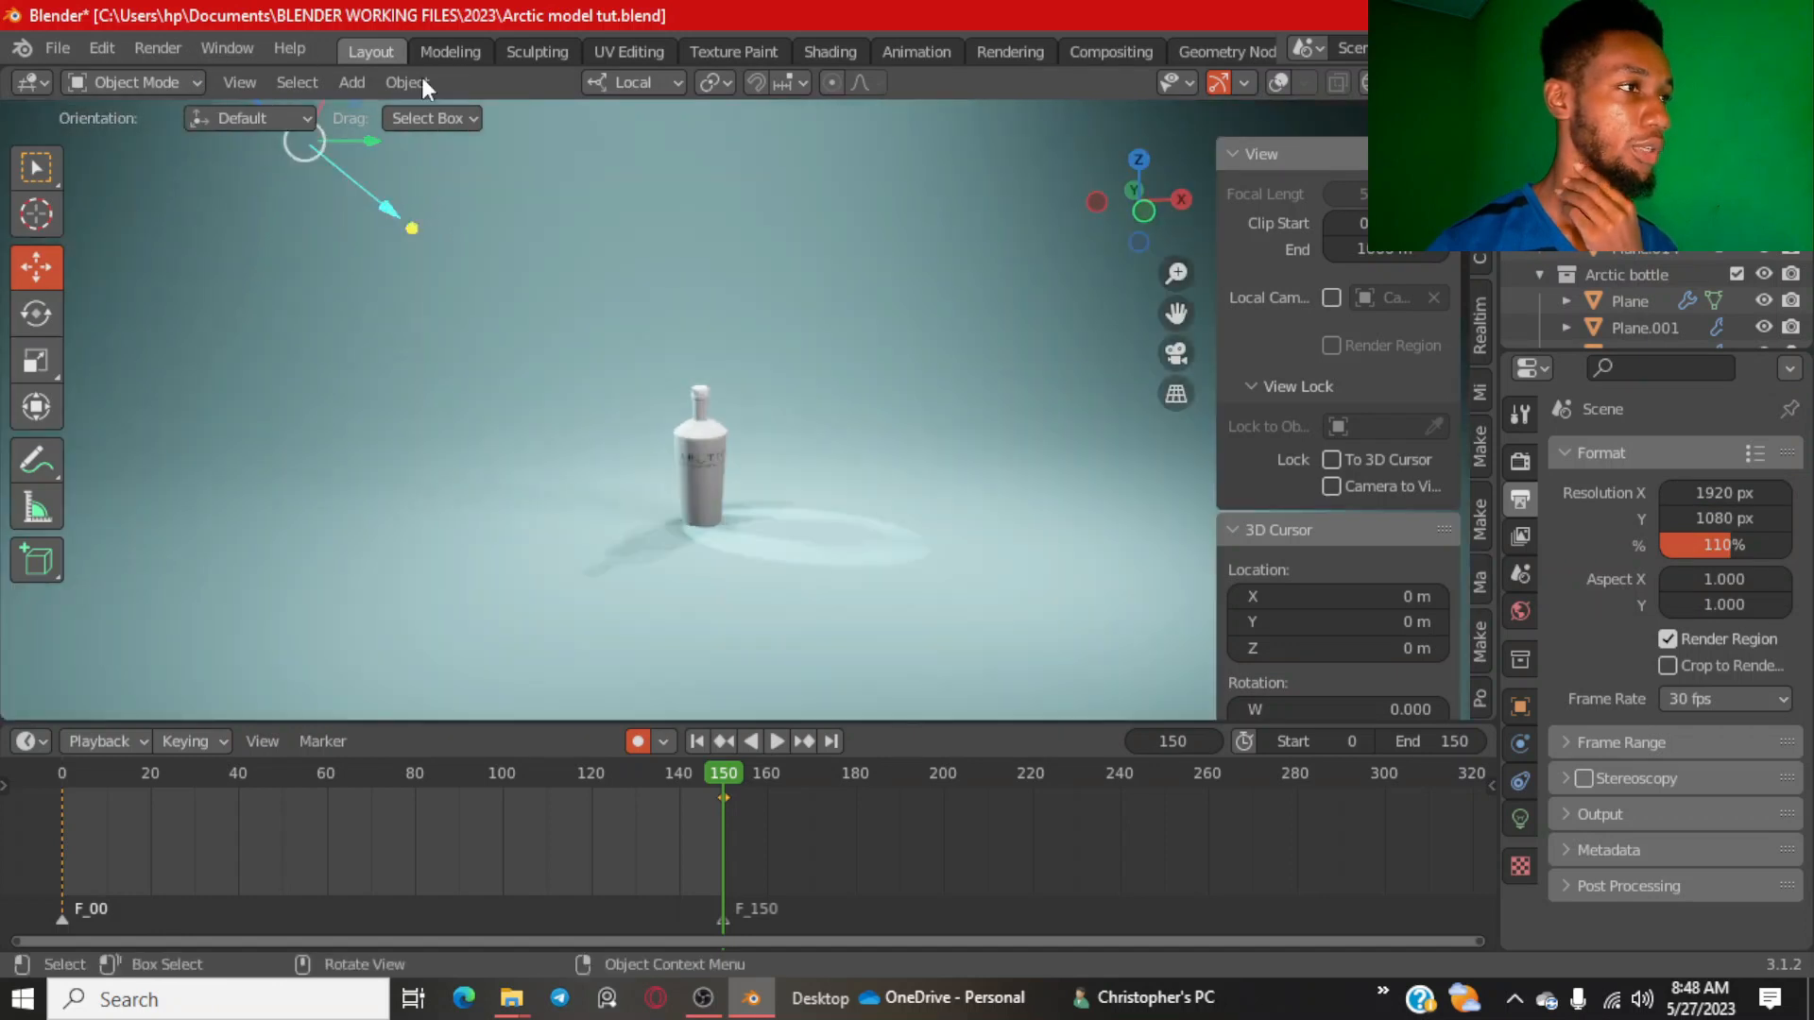
{"action": "left_click", "coordinate": [157, 47]}
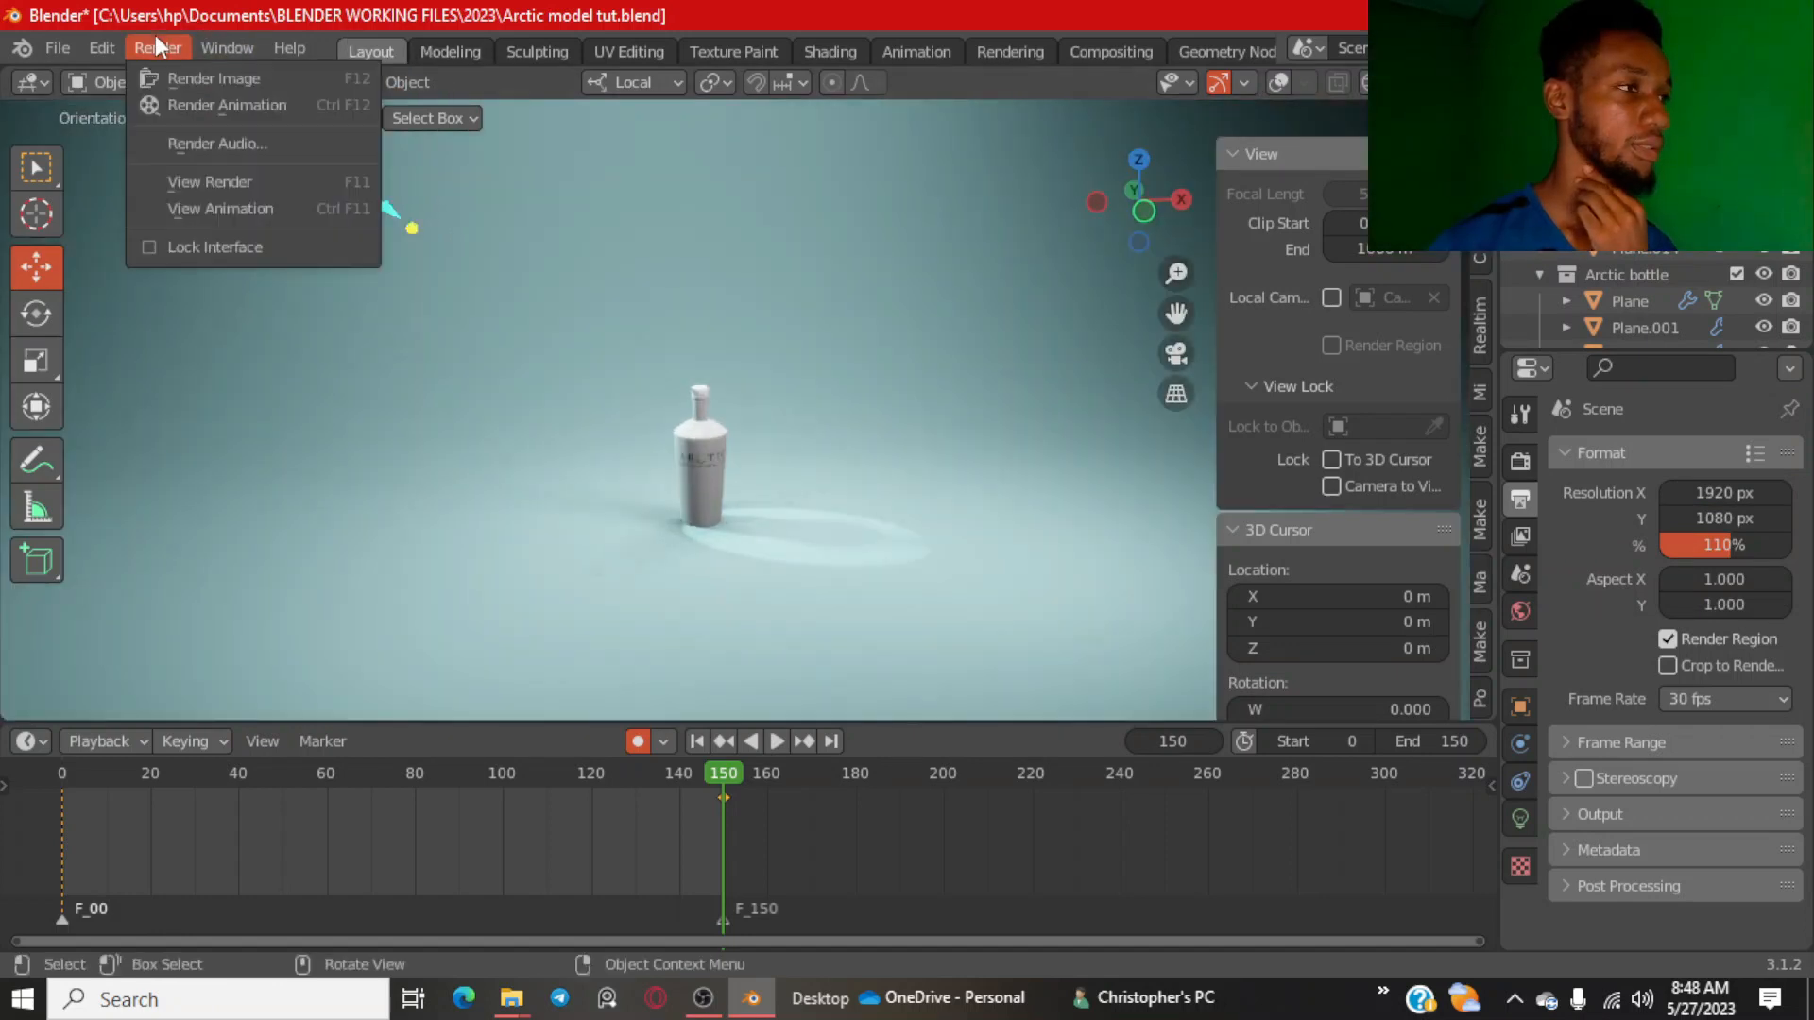
{"action": "left_click", "coordinate": [156, 47]}
{"action": "left_click", "coordinate": [157, 47]}
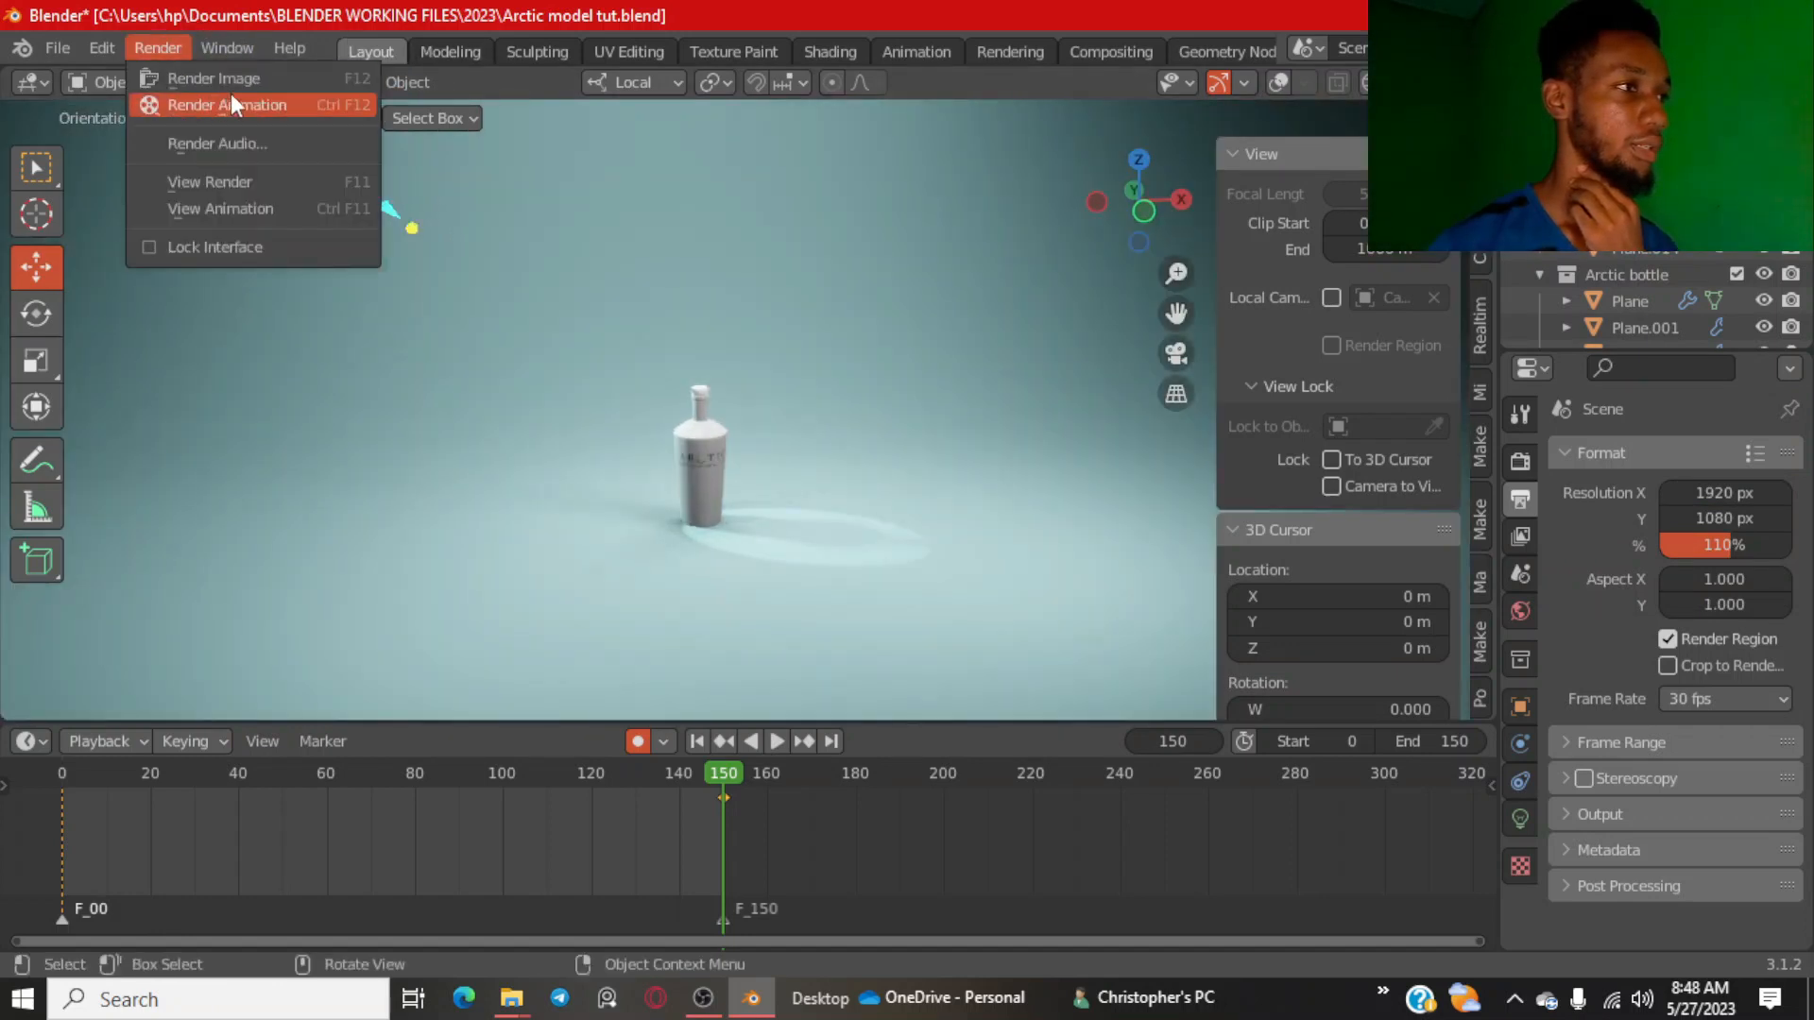
{"action": "scroll", "coordinate": [1051, 217], "scroll_direction": "up", "scroll_amount": 6}
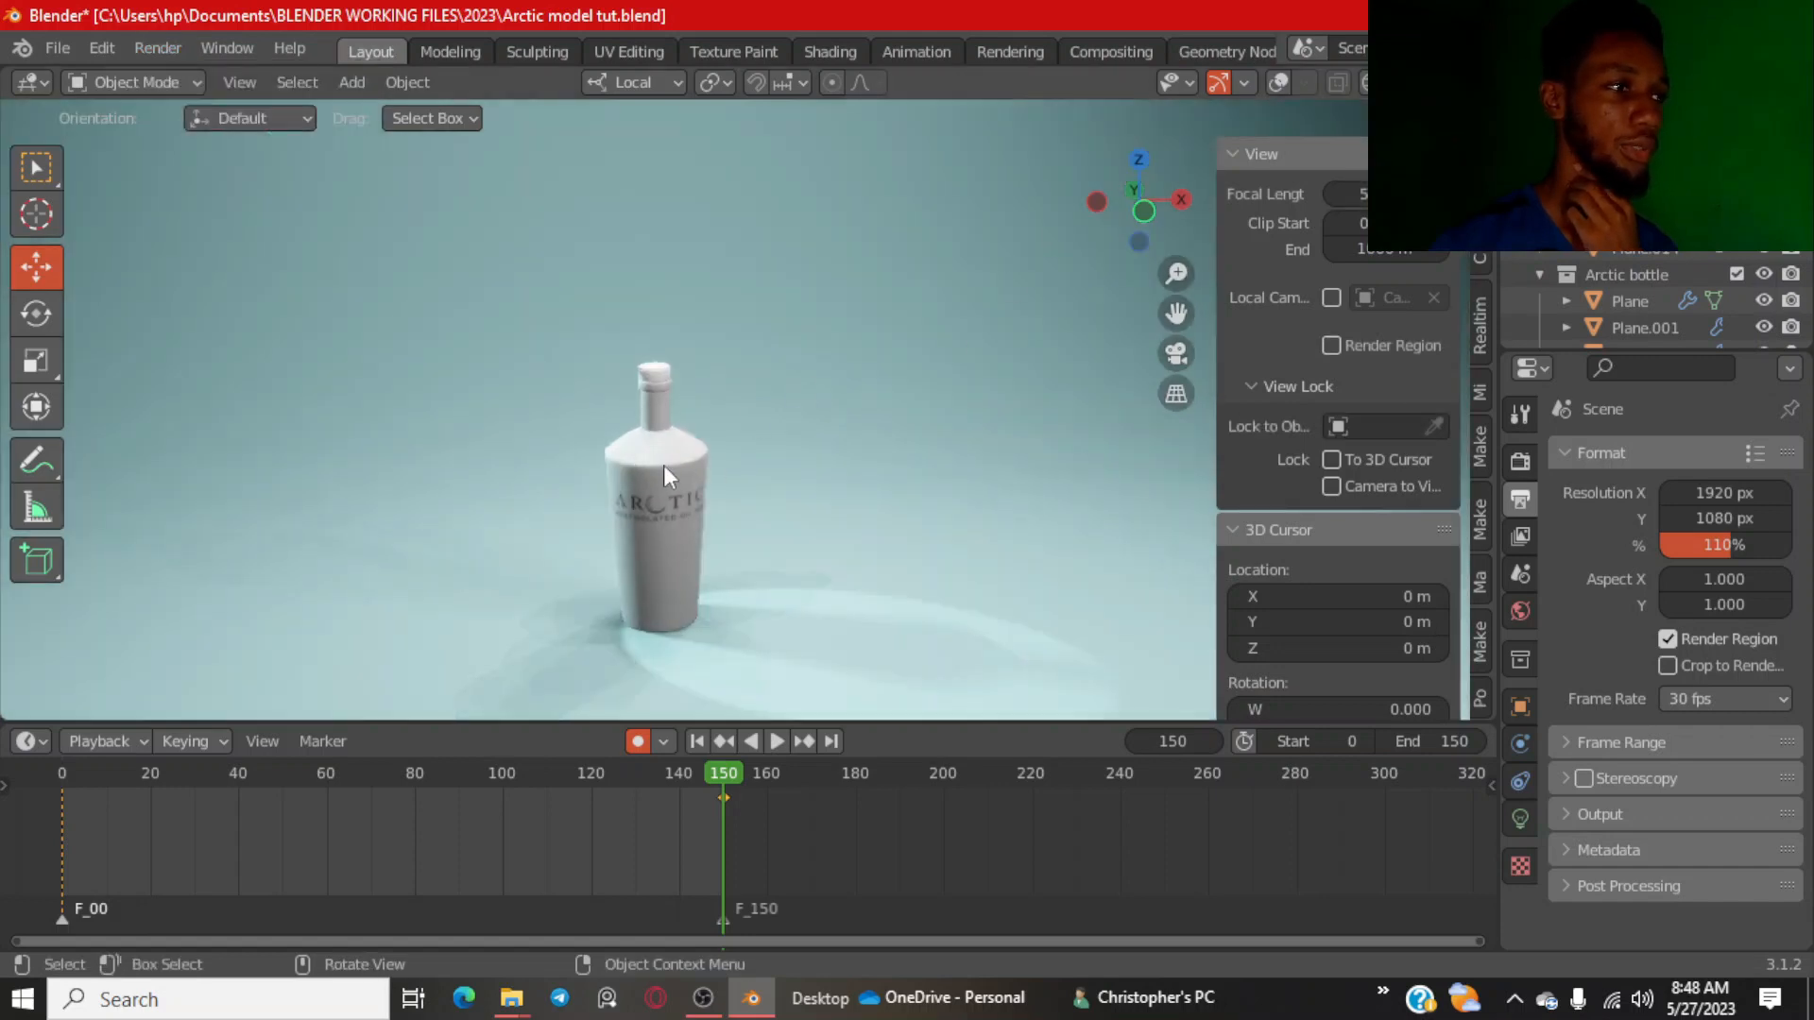
{"action": "scroll", "coordinate": [605, 463], "scroll_direction": "down", "scroll_amount": 6}
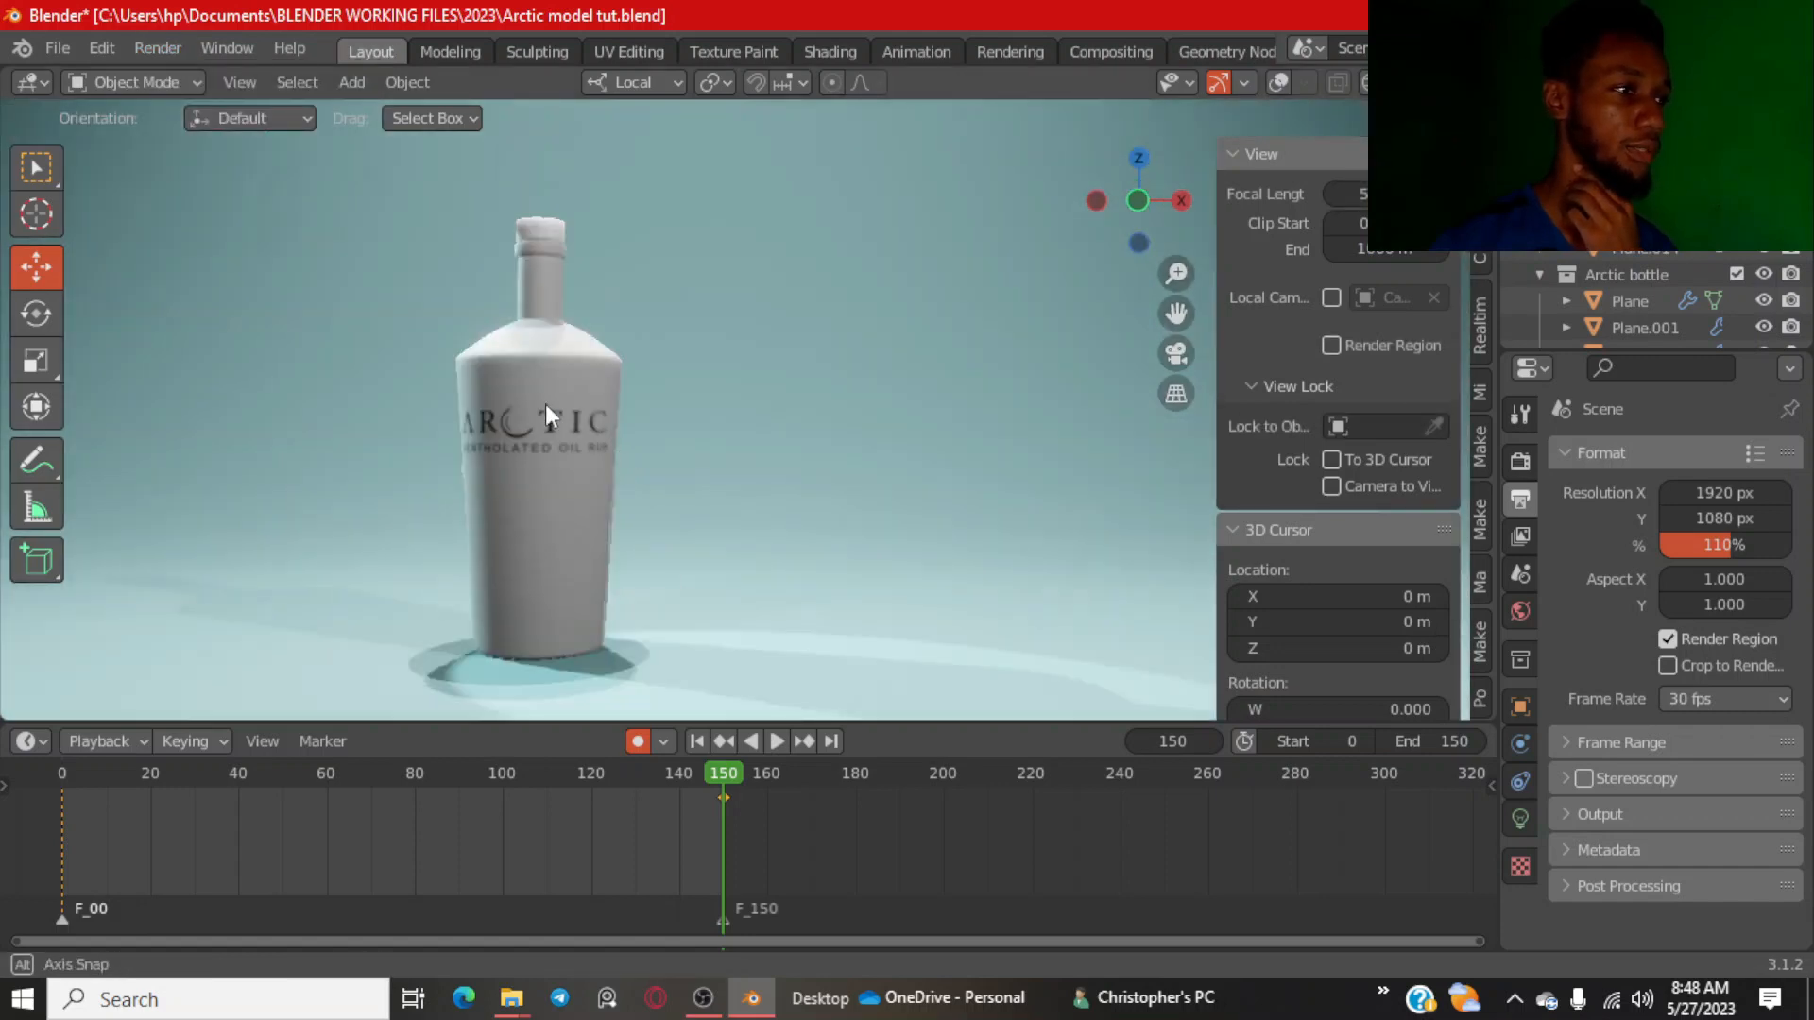
{"action": "left_click", "coordinate": [151, 49]}
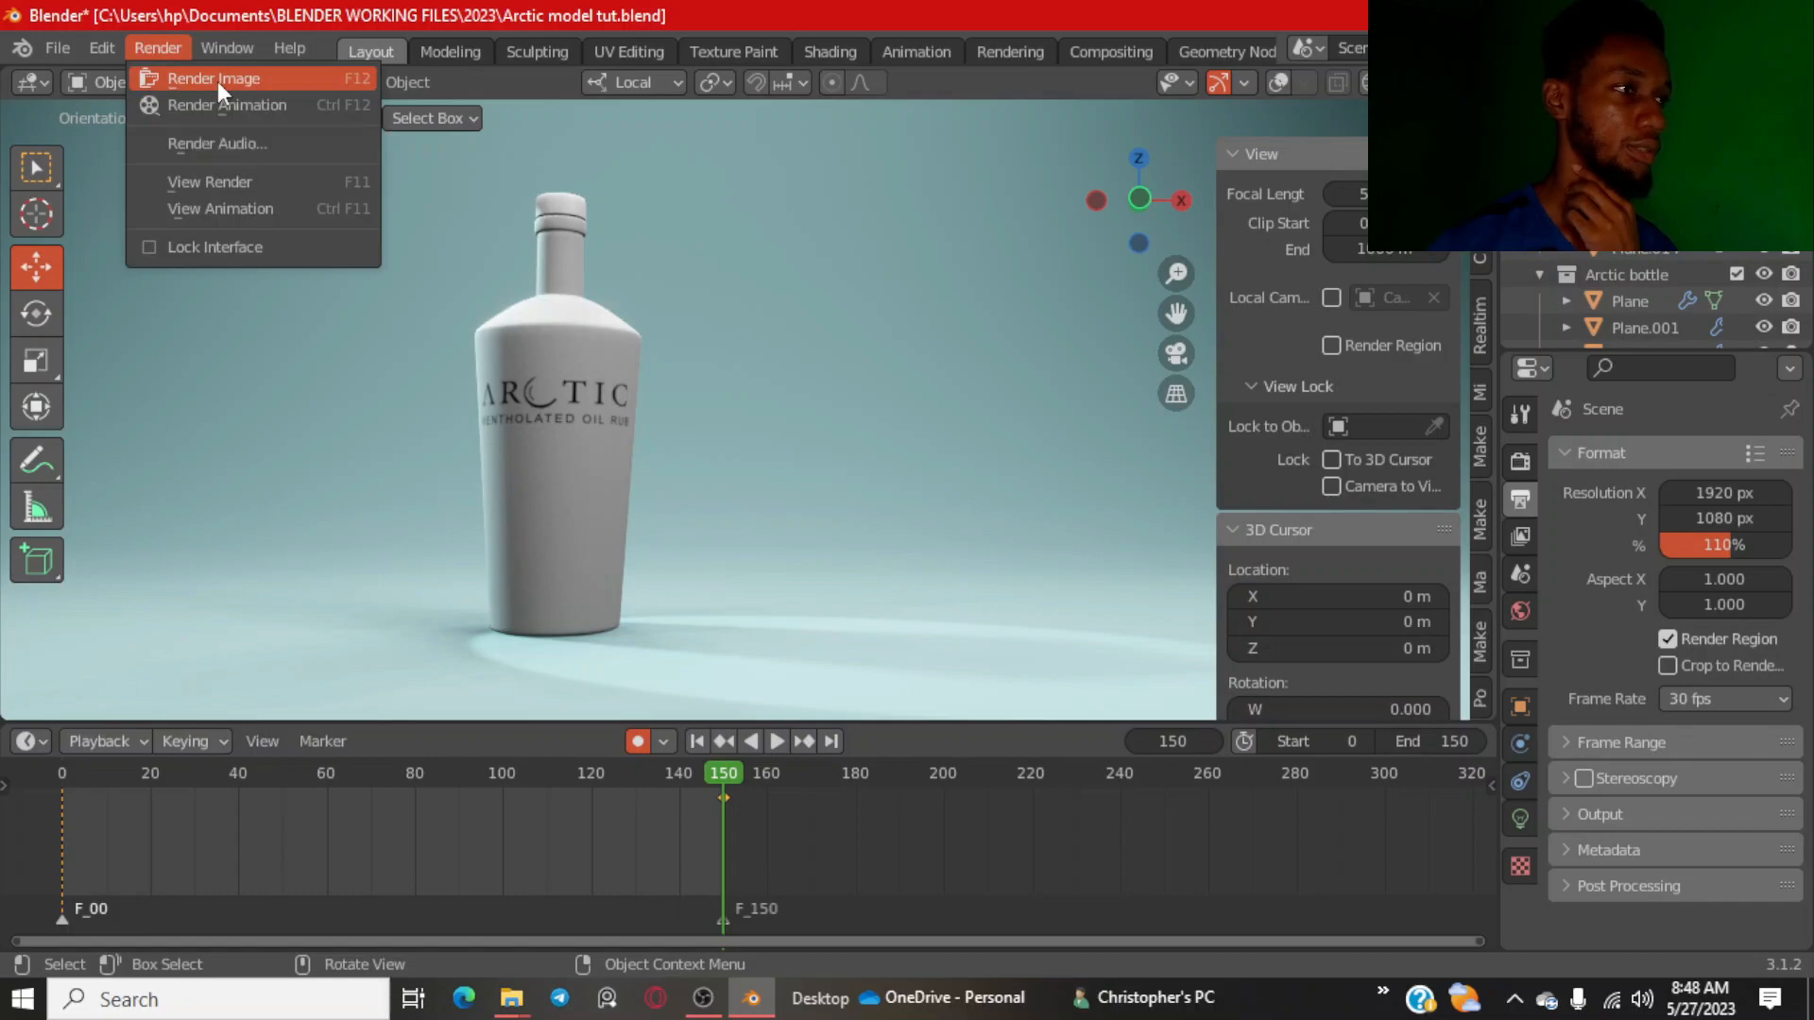
{"action": "left_click", "coordinate": [217, 81]}
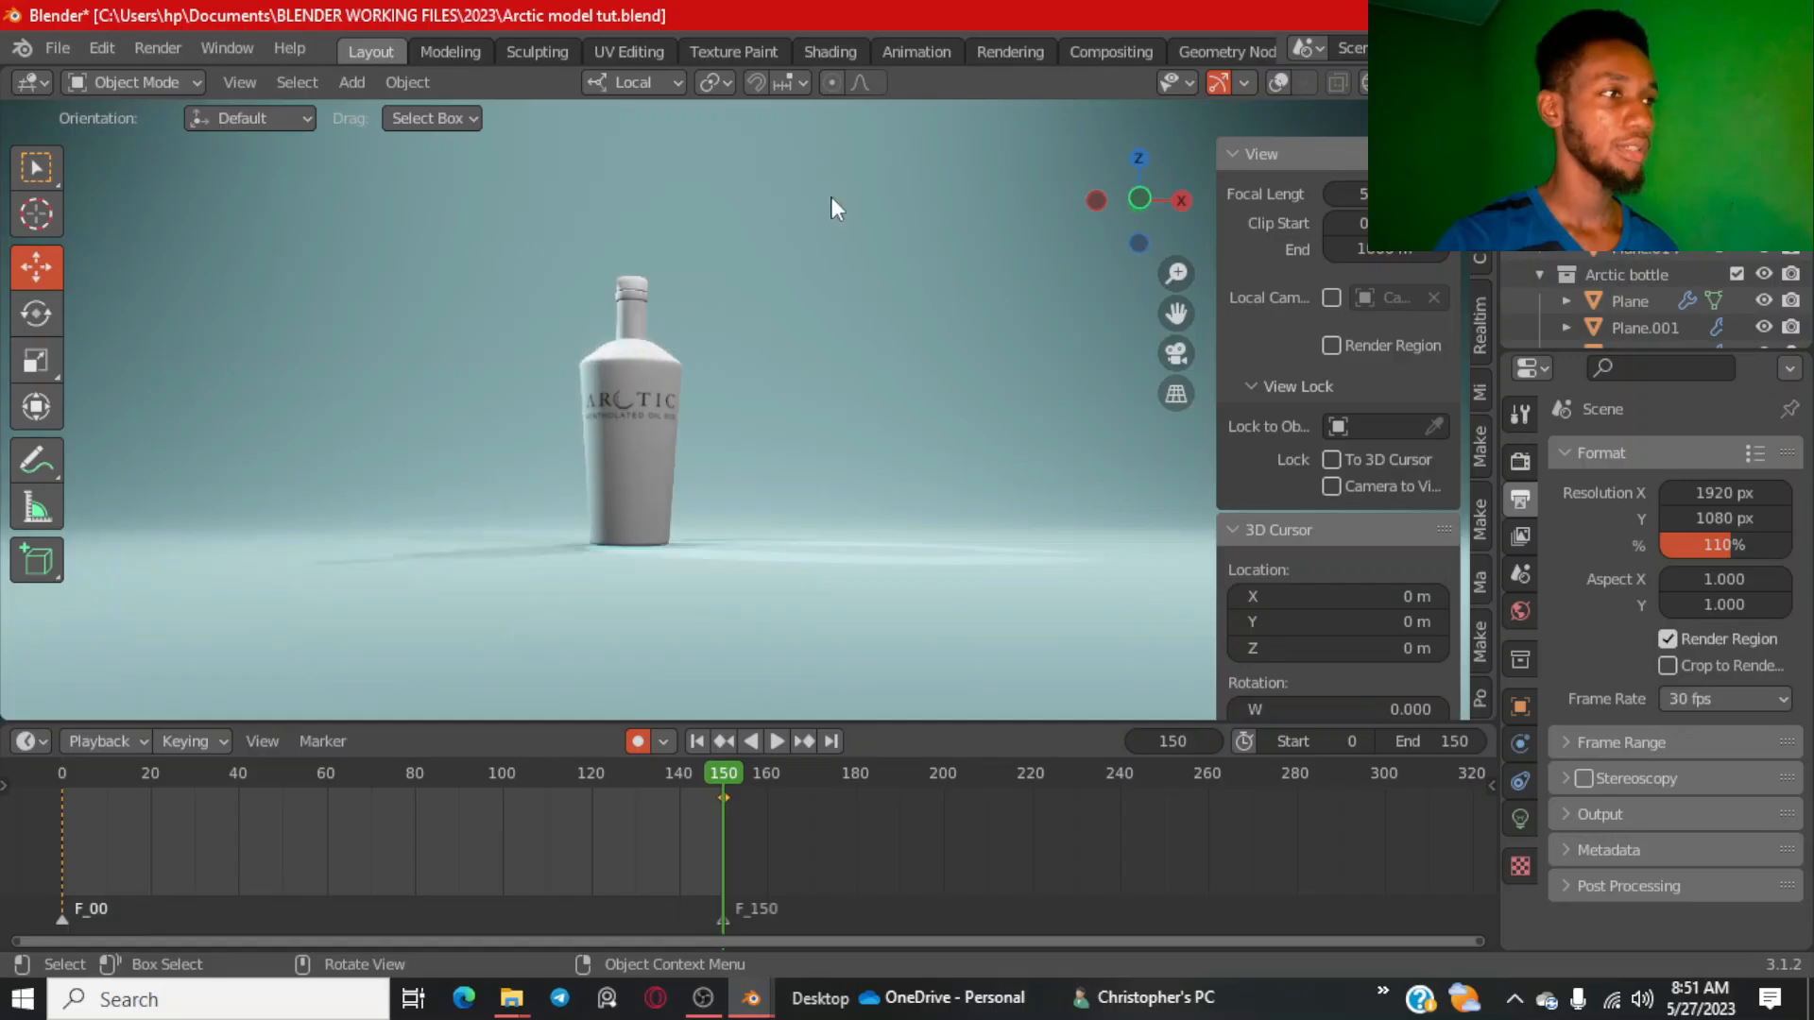
Switch to the Compositing workspace and delete all nodes of the compositing node tree.
{"action": "left_click", "coordinate": [1111, 52]}
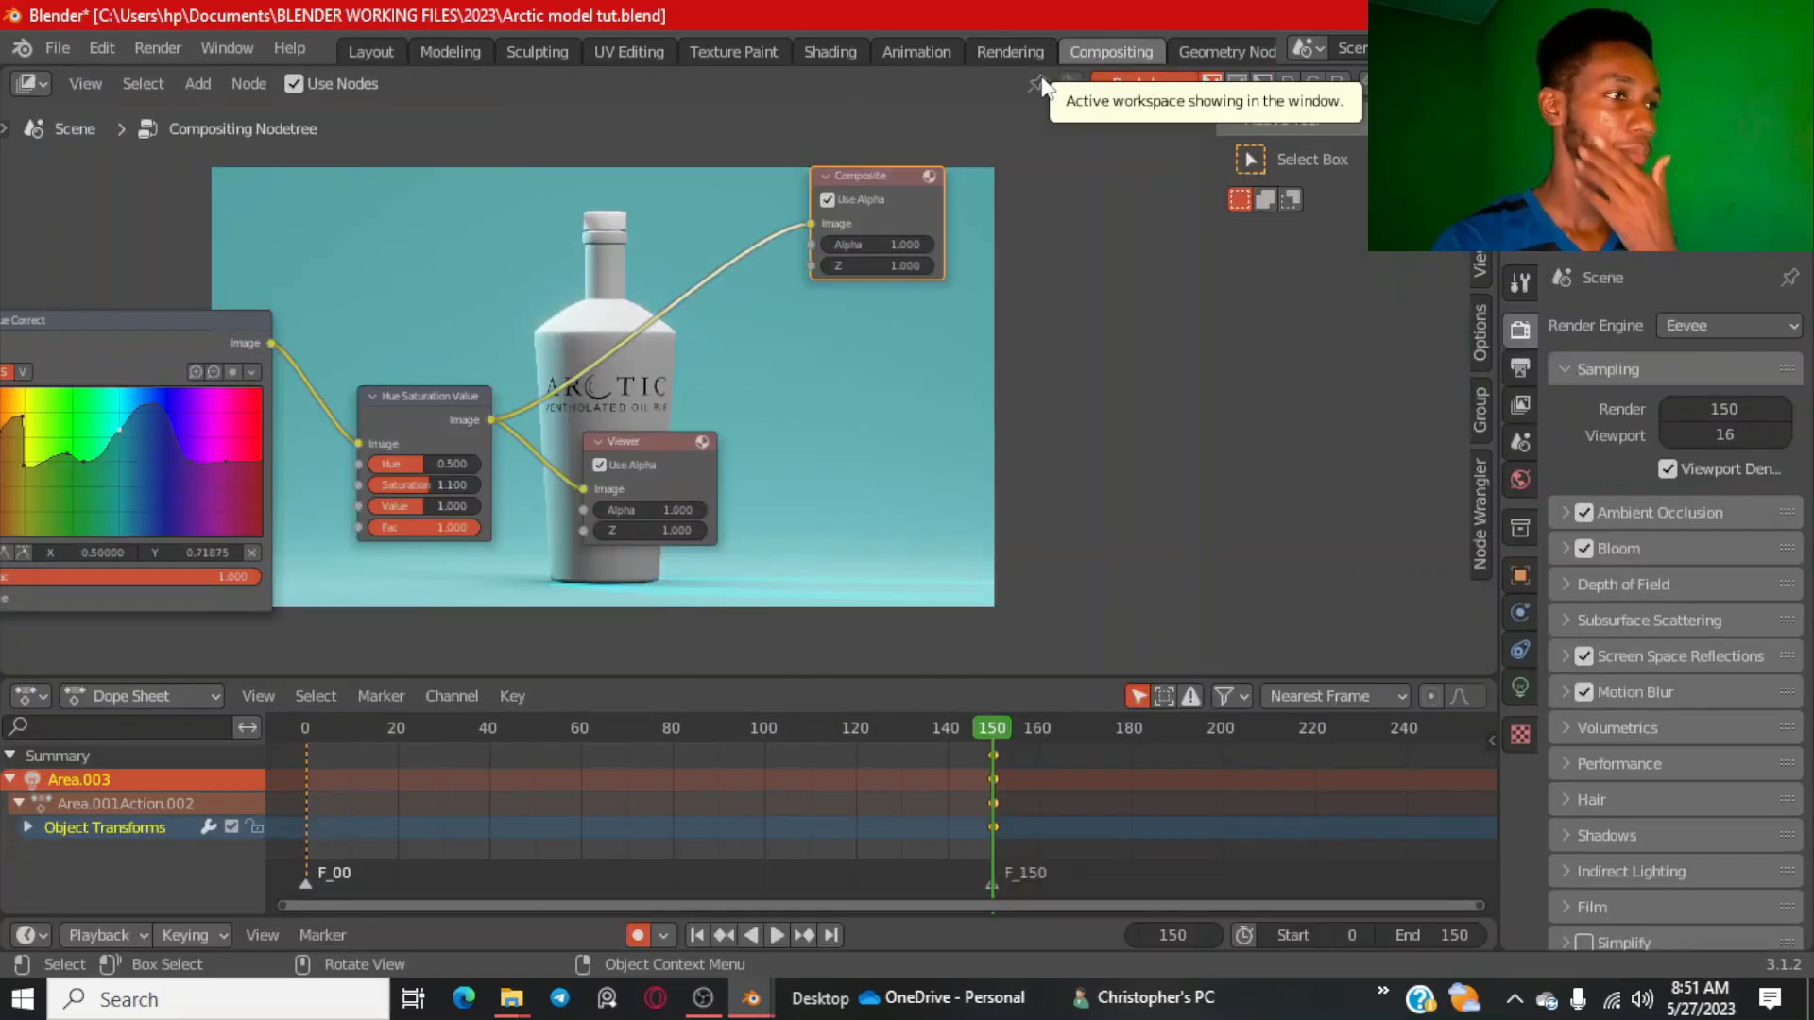
{"action": "middle_click_drag", "start_coordinate": [672, 295], "coordinate": [1011, 351]}
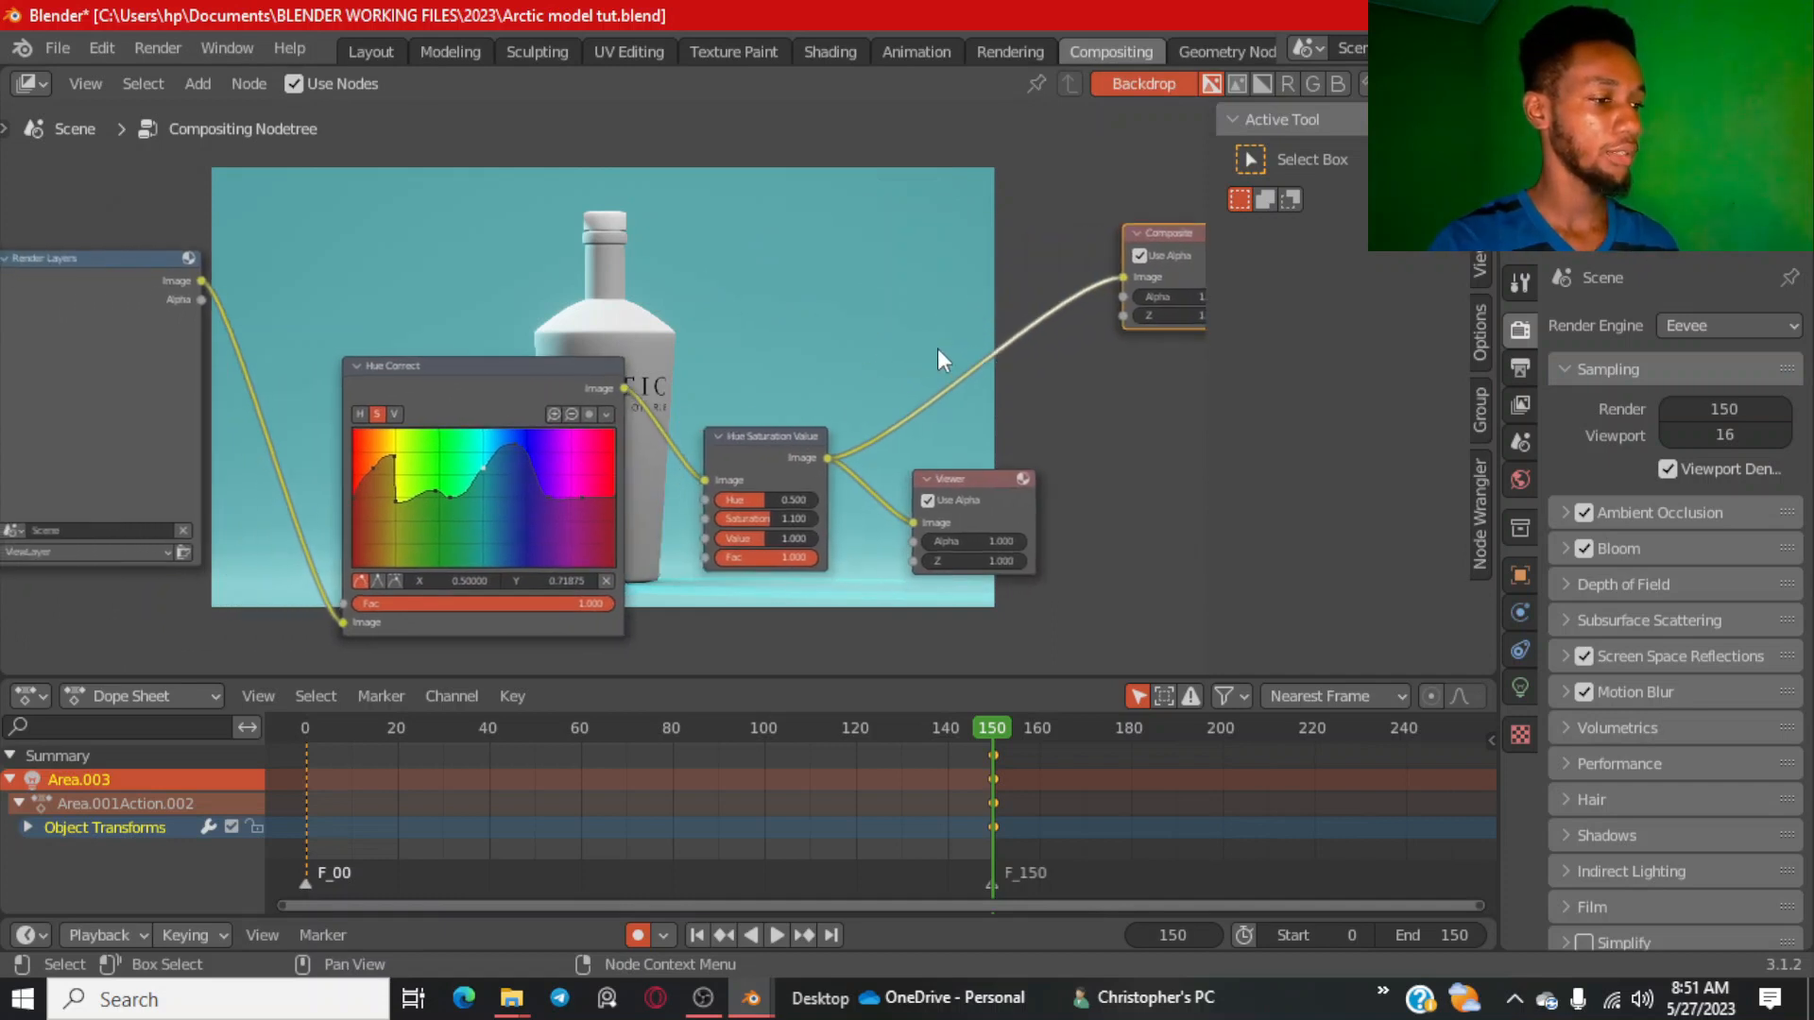
{"action": "key", "text": "a"}
{"action": "key", "text": "x"}
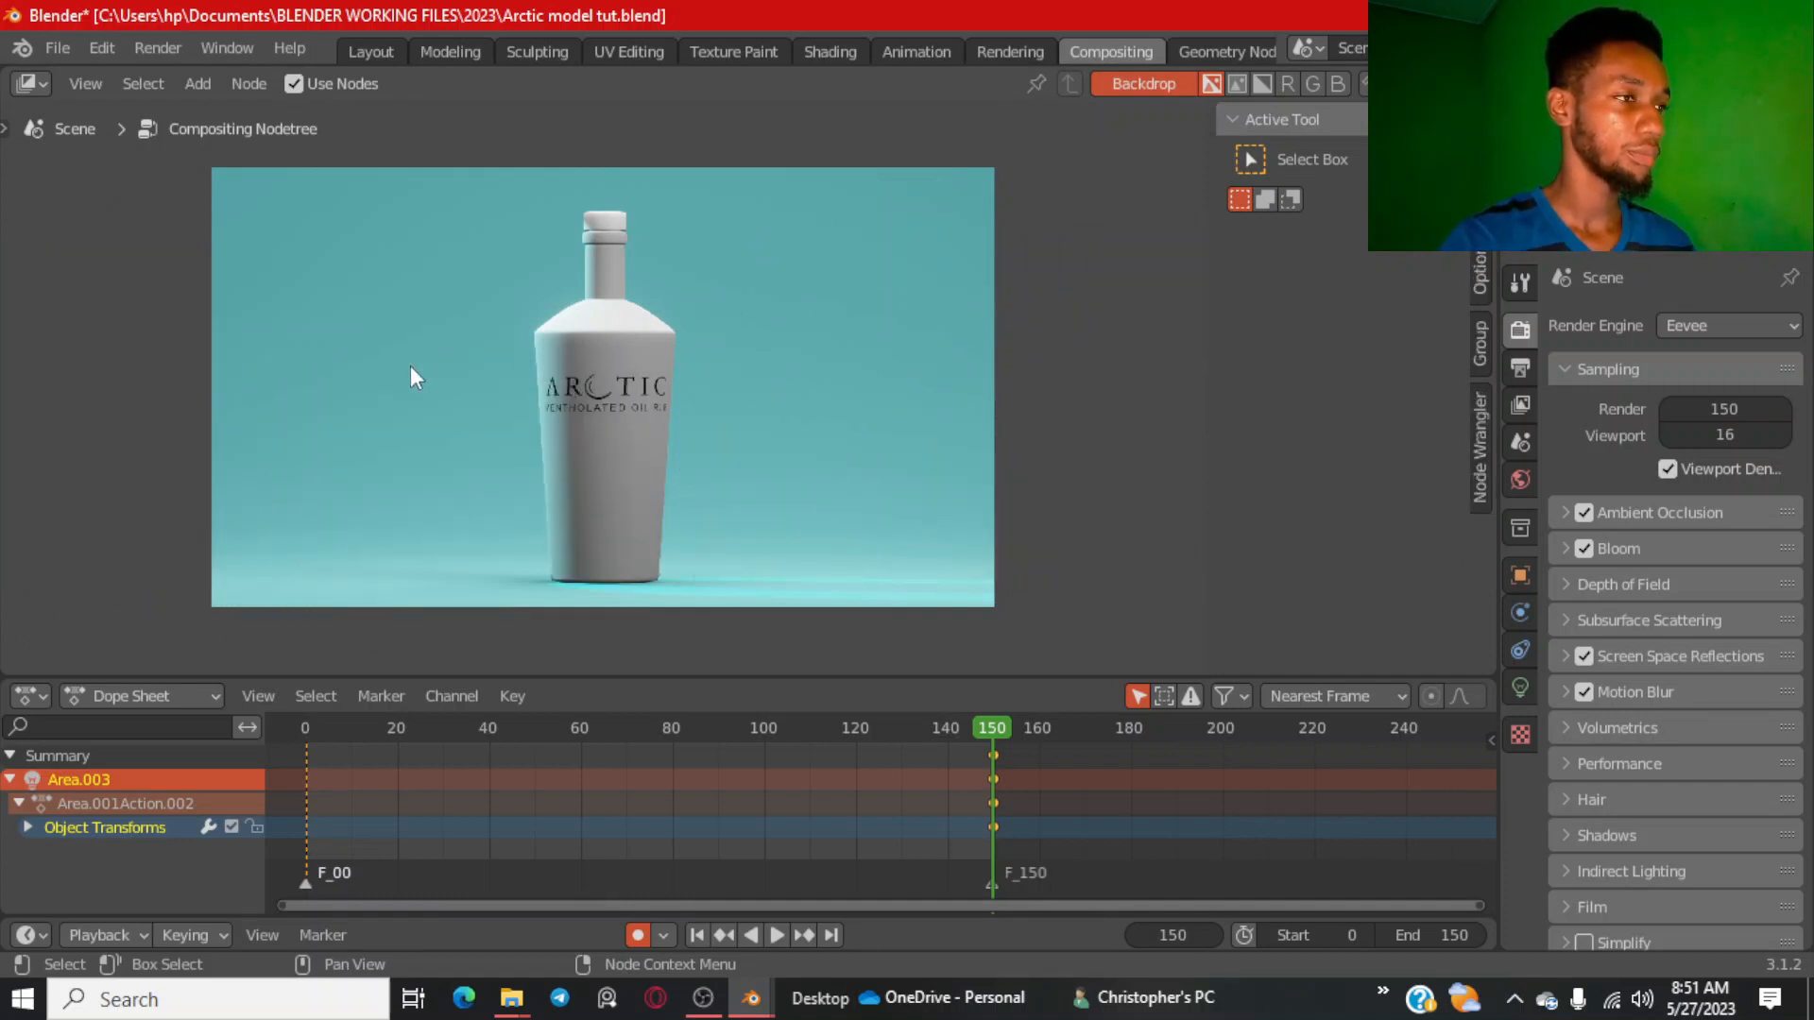
Turn Use Nodes and the backdrop off and back on in the empty compositor.
{"action": "left_click", "coordinate": [295, 83]}
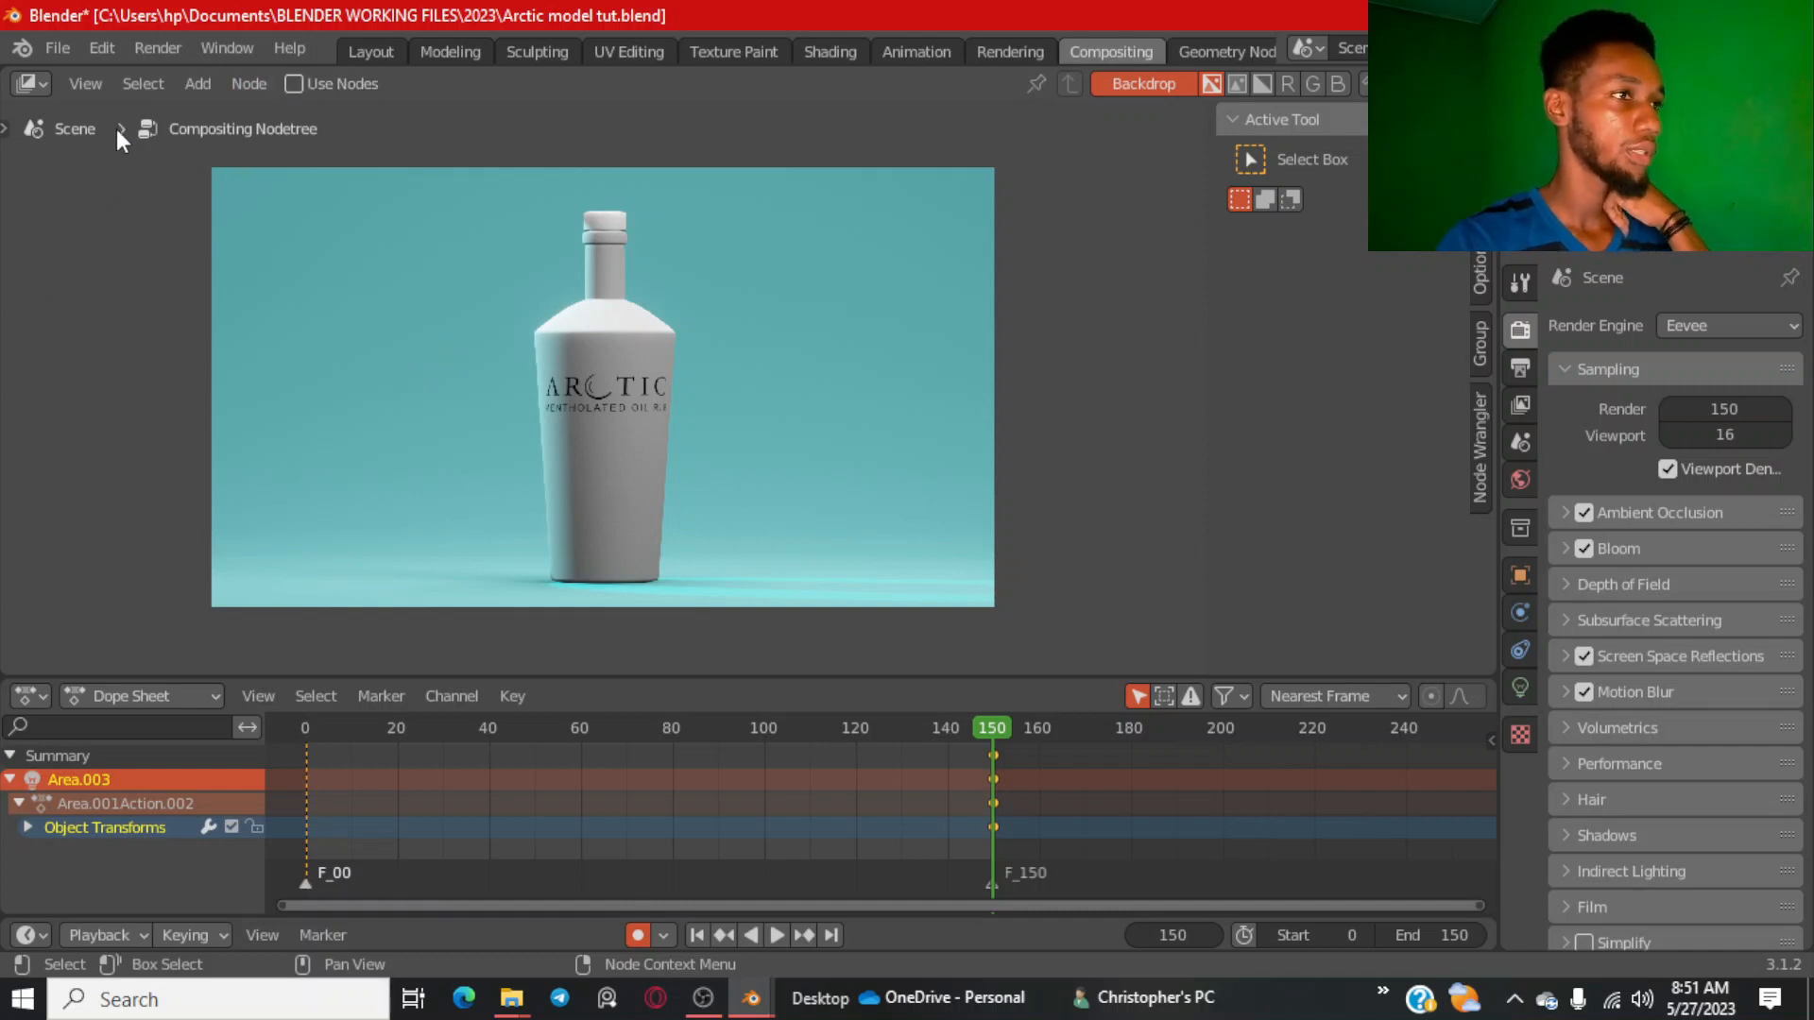
{"action": "left_click", "coordinate": [1133, 83]}
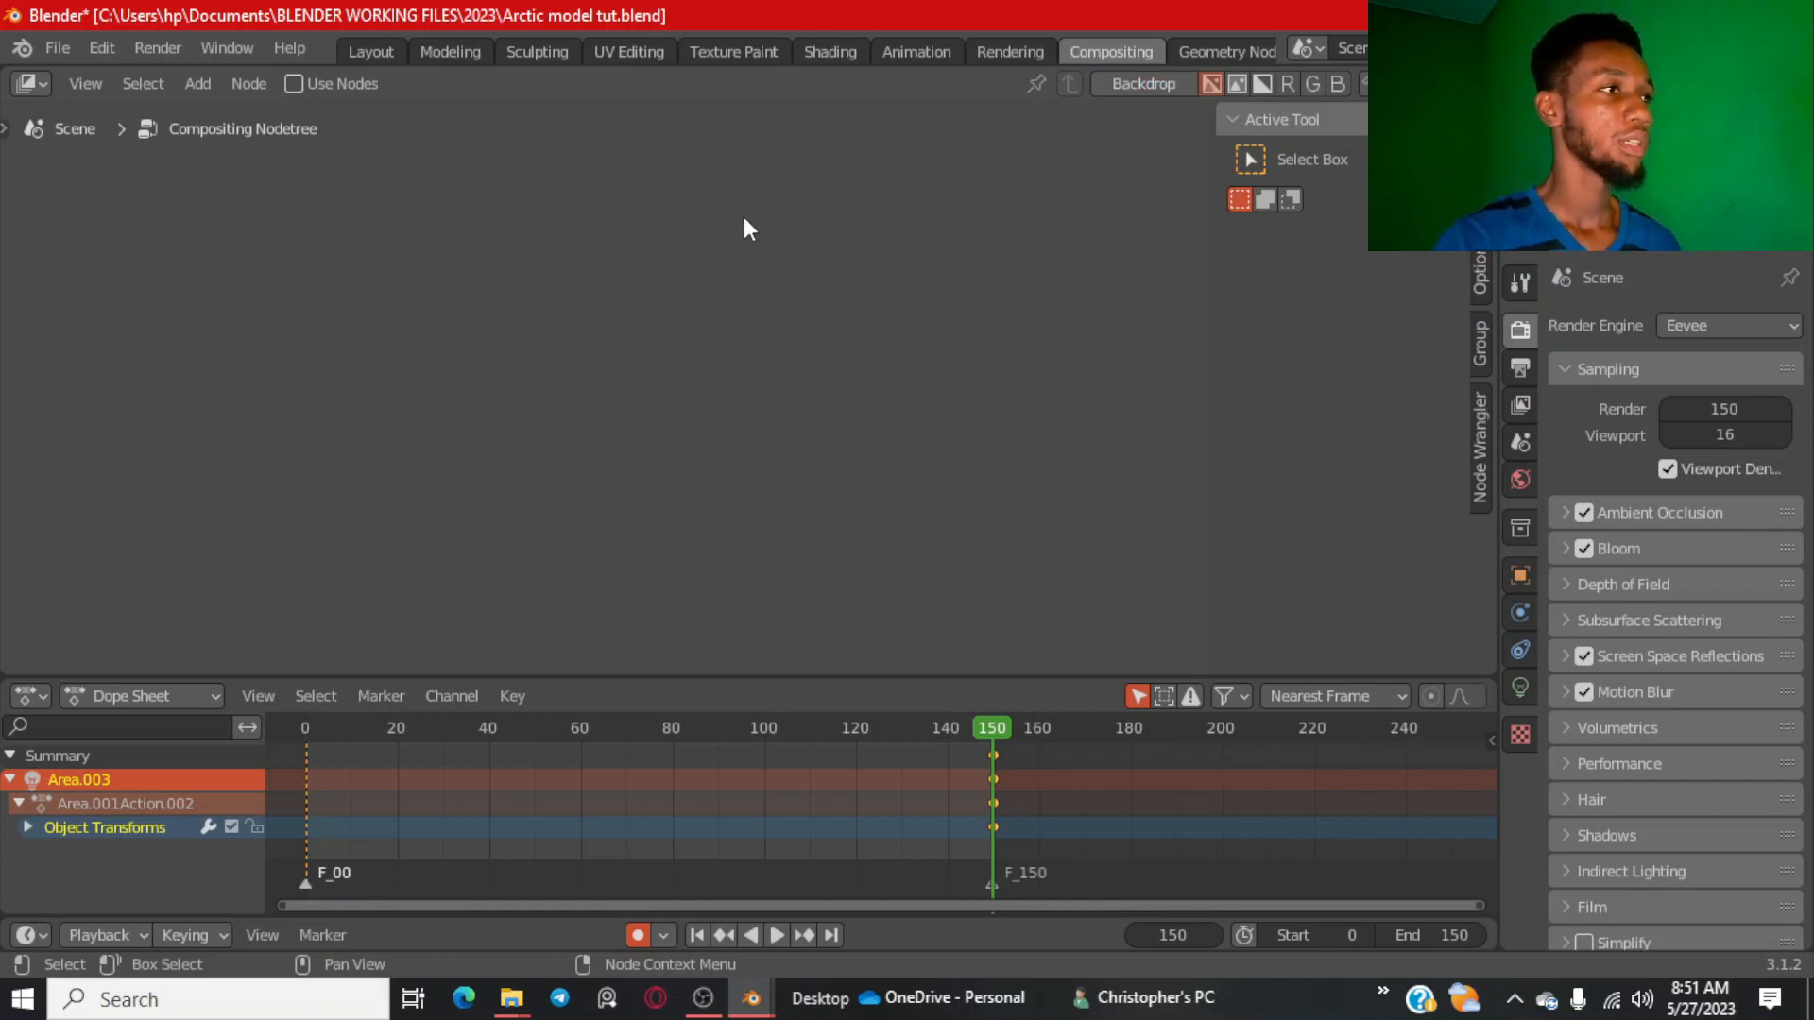
{"action": "left_click", "coordinate": [1153, 77]}
{"action": "left_click", "coordinate": [1153, 83]}
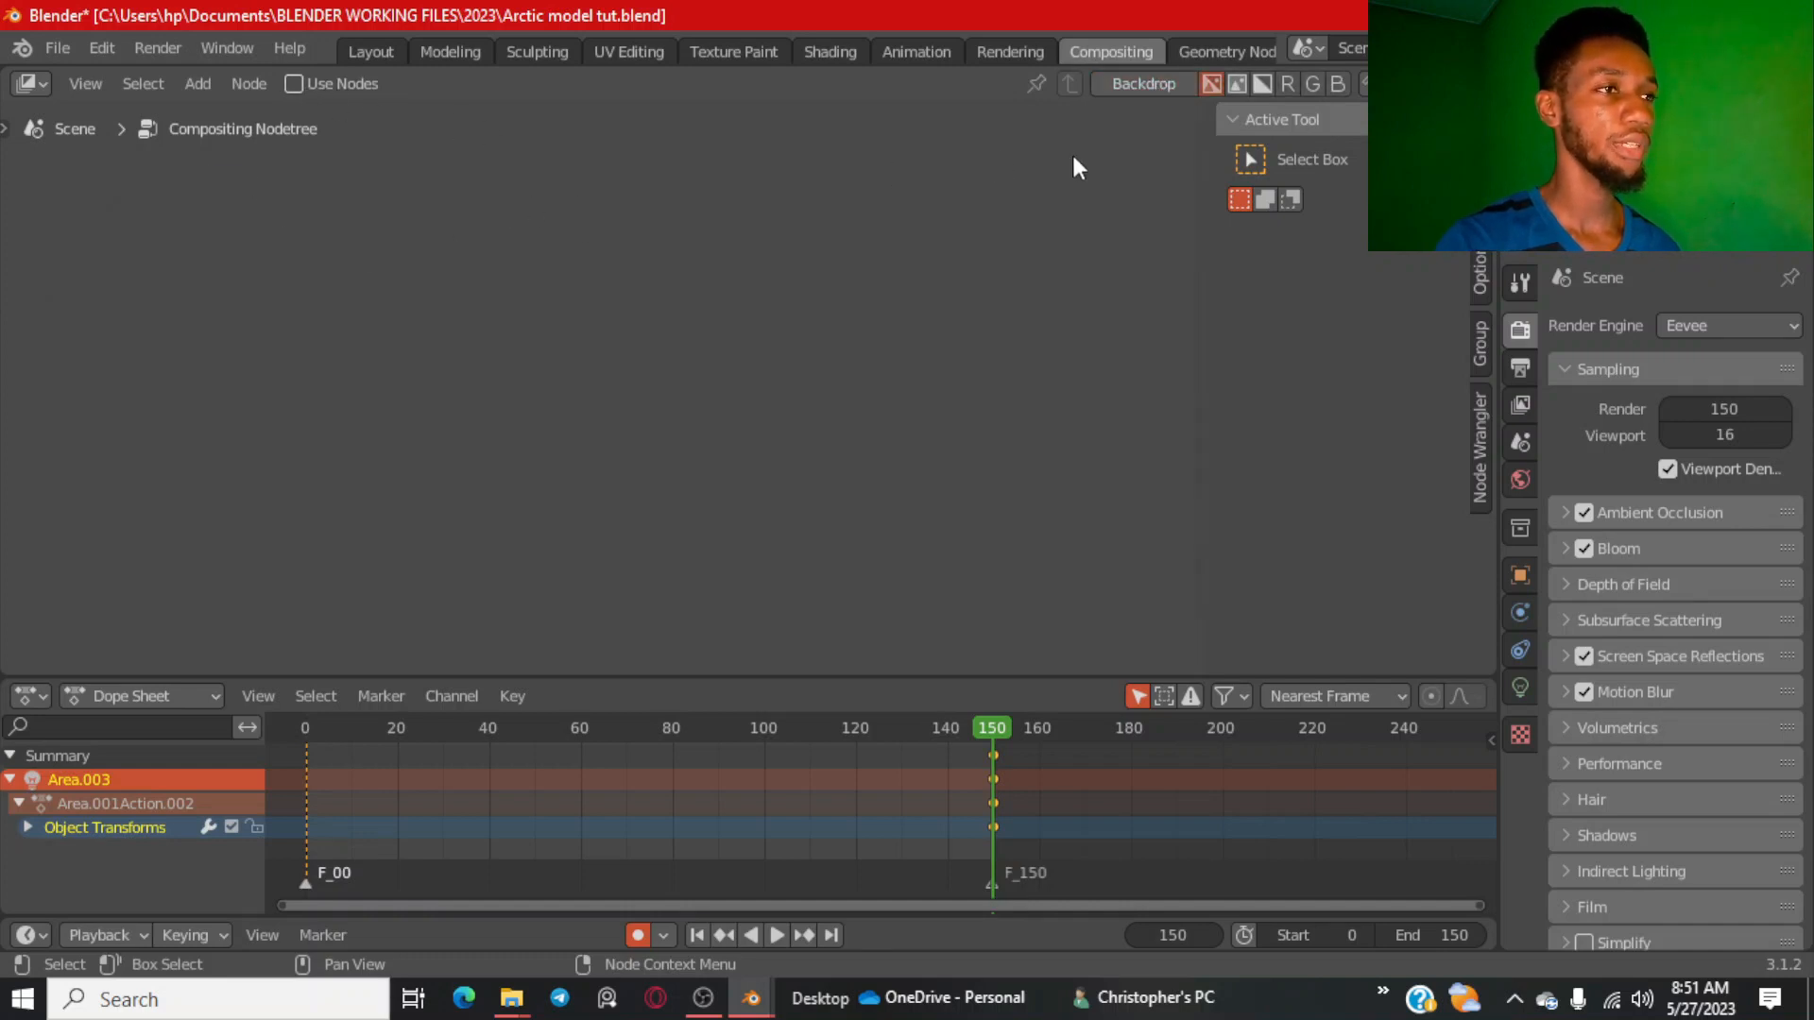
{"action": "left_click", "coordinate": [1133, 79]}
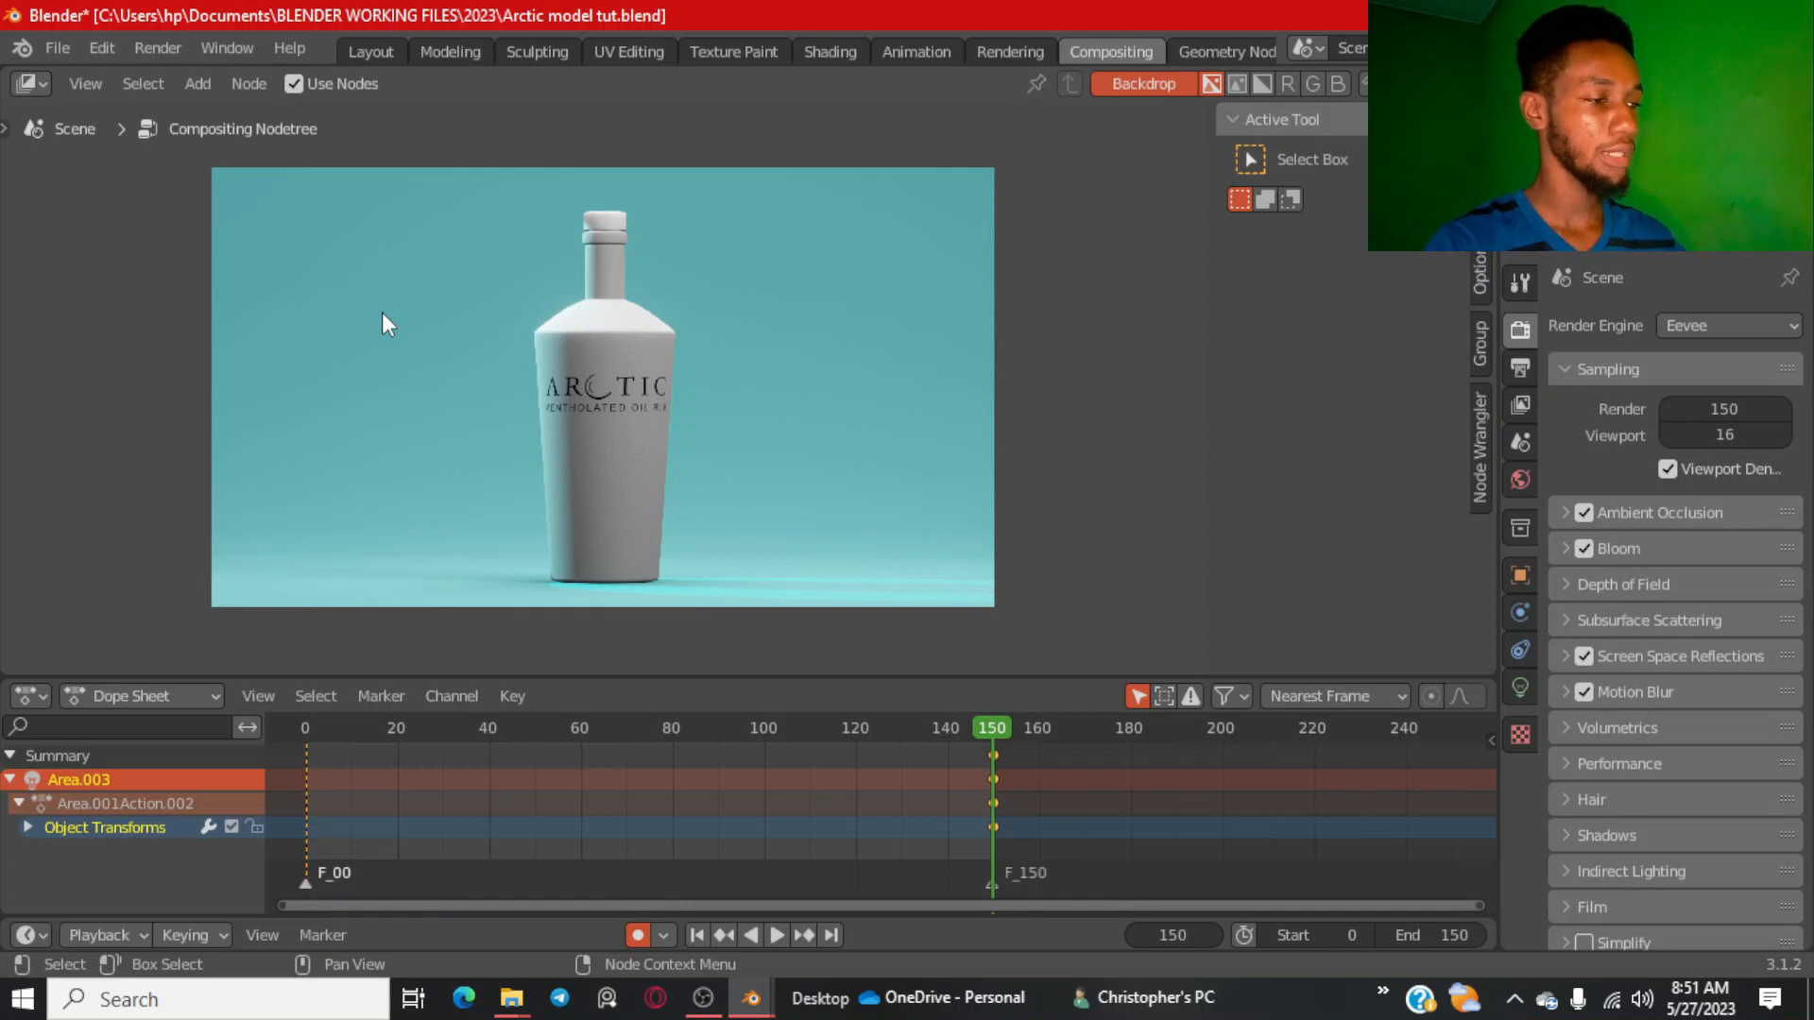
{"action": "key", "text": "shift+a"}
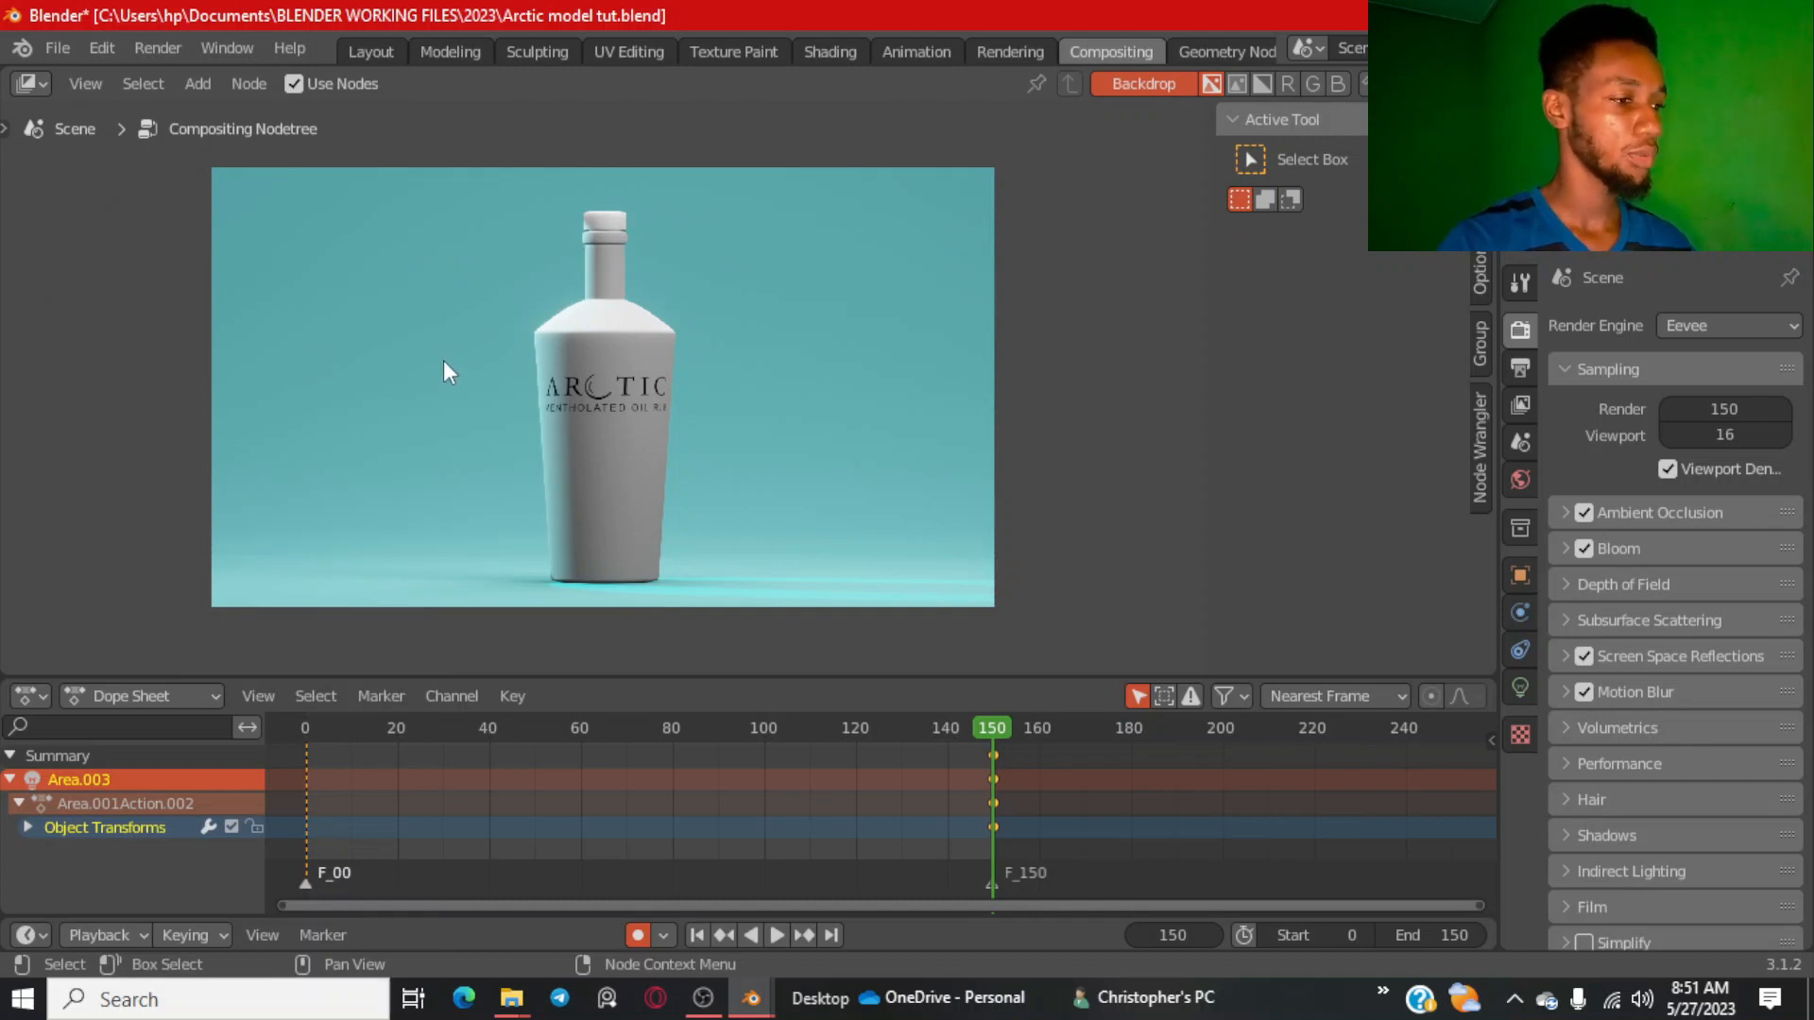
Undo the node deletion and remove only the Hue Correct, Hue Saturation Value and Viewer nodes.
{"action": "key", "text": "ctrl+z"}
{"action": "key", "text": "ctrl+z"}
{"action": "key", "text": "ctrl+z"}
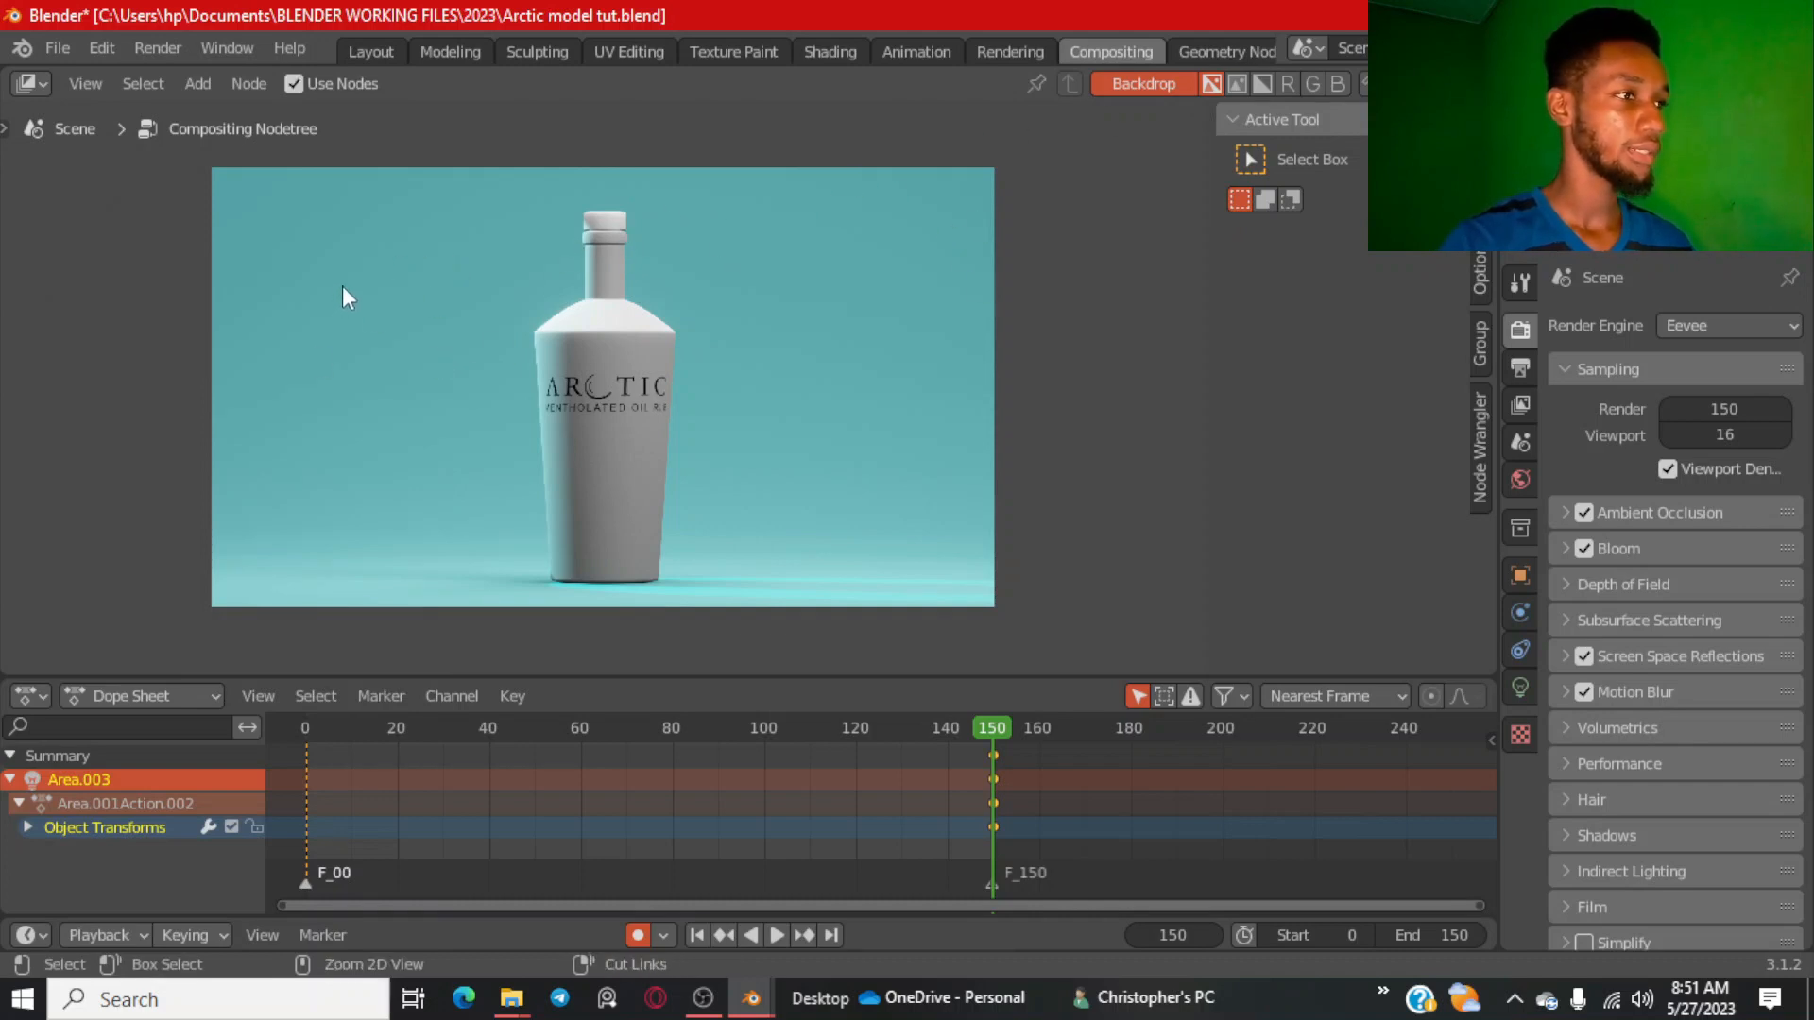
{"action": "left_click_drag", "start_coordinate": [665, 253], "coordinate": [1020, 572]}
{"action": "key", "text": "Delete"}
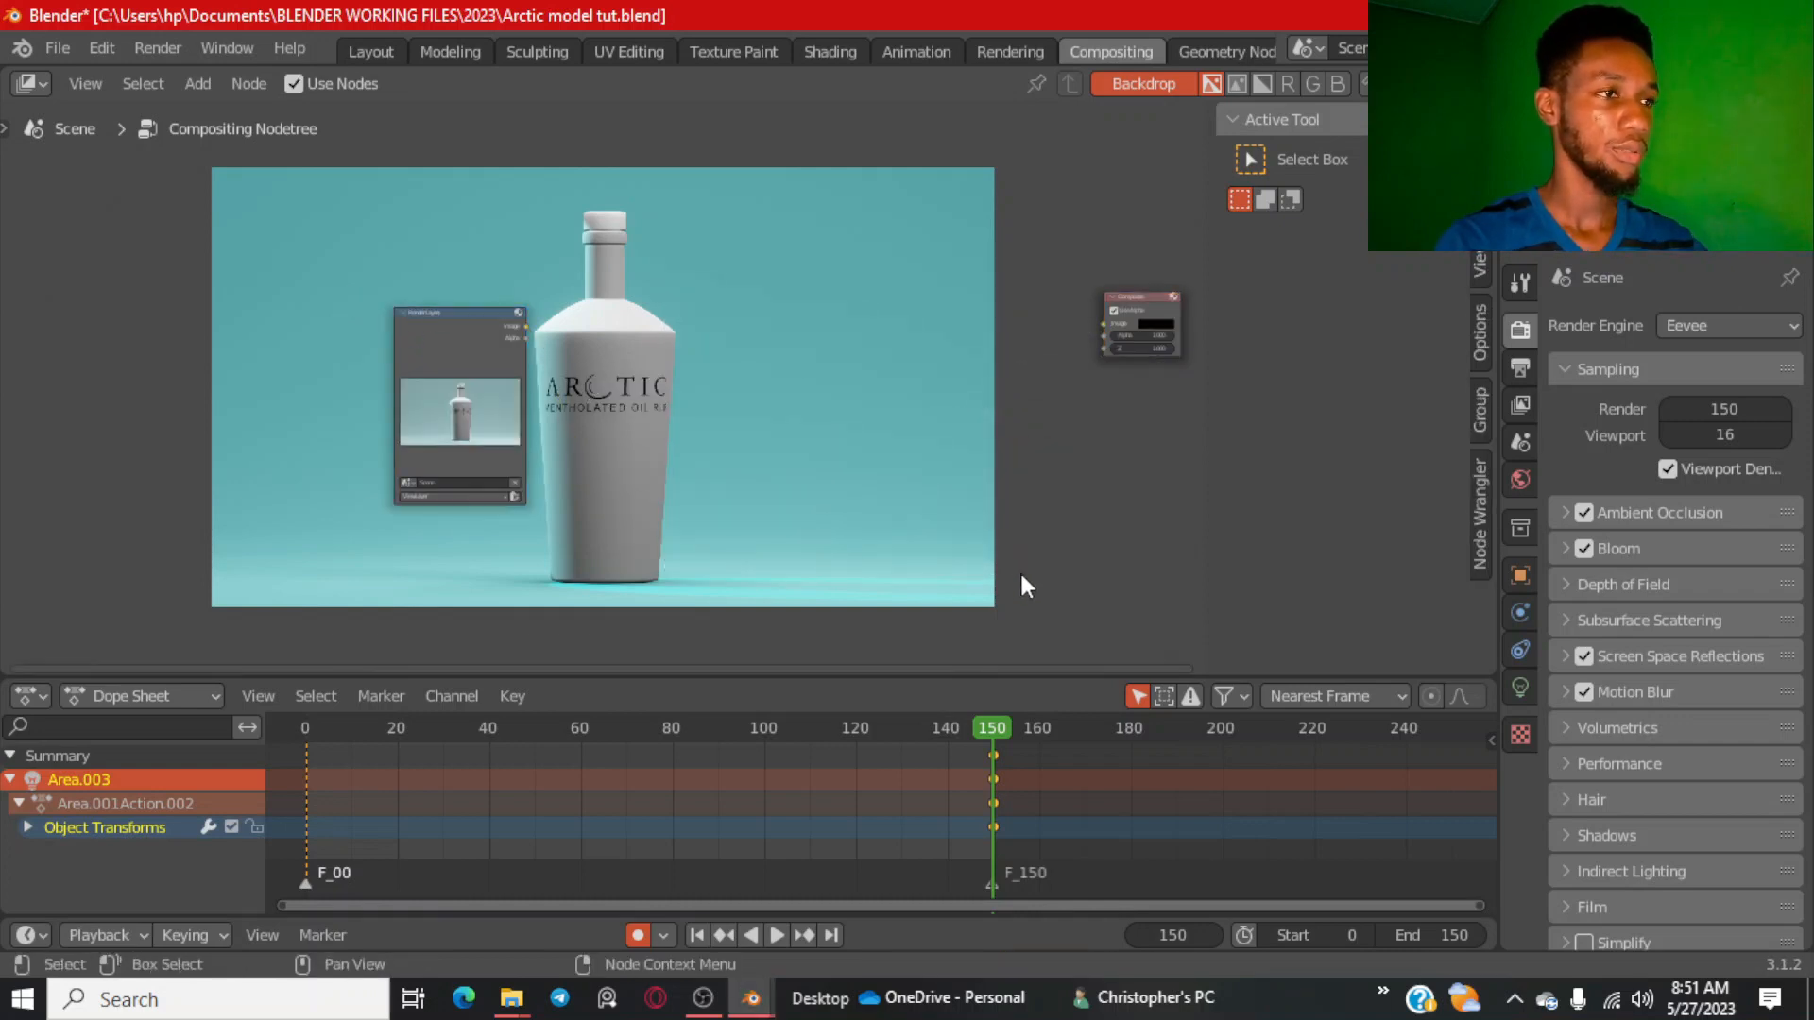
Connect the Render Layers image output to the Composite image input and space the two nodes apart.
{"action": "left_click_drag", "start_coordinate": [1136, 303], "coordinate": [707, 356]}
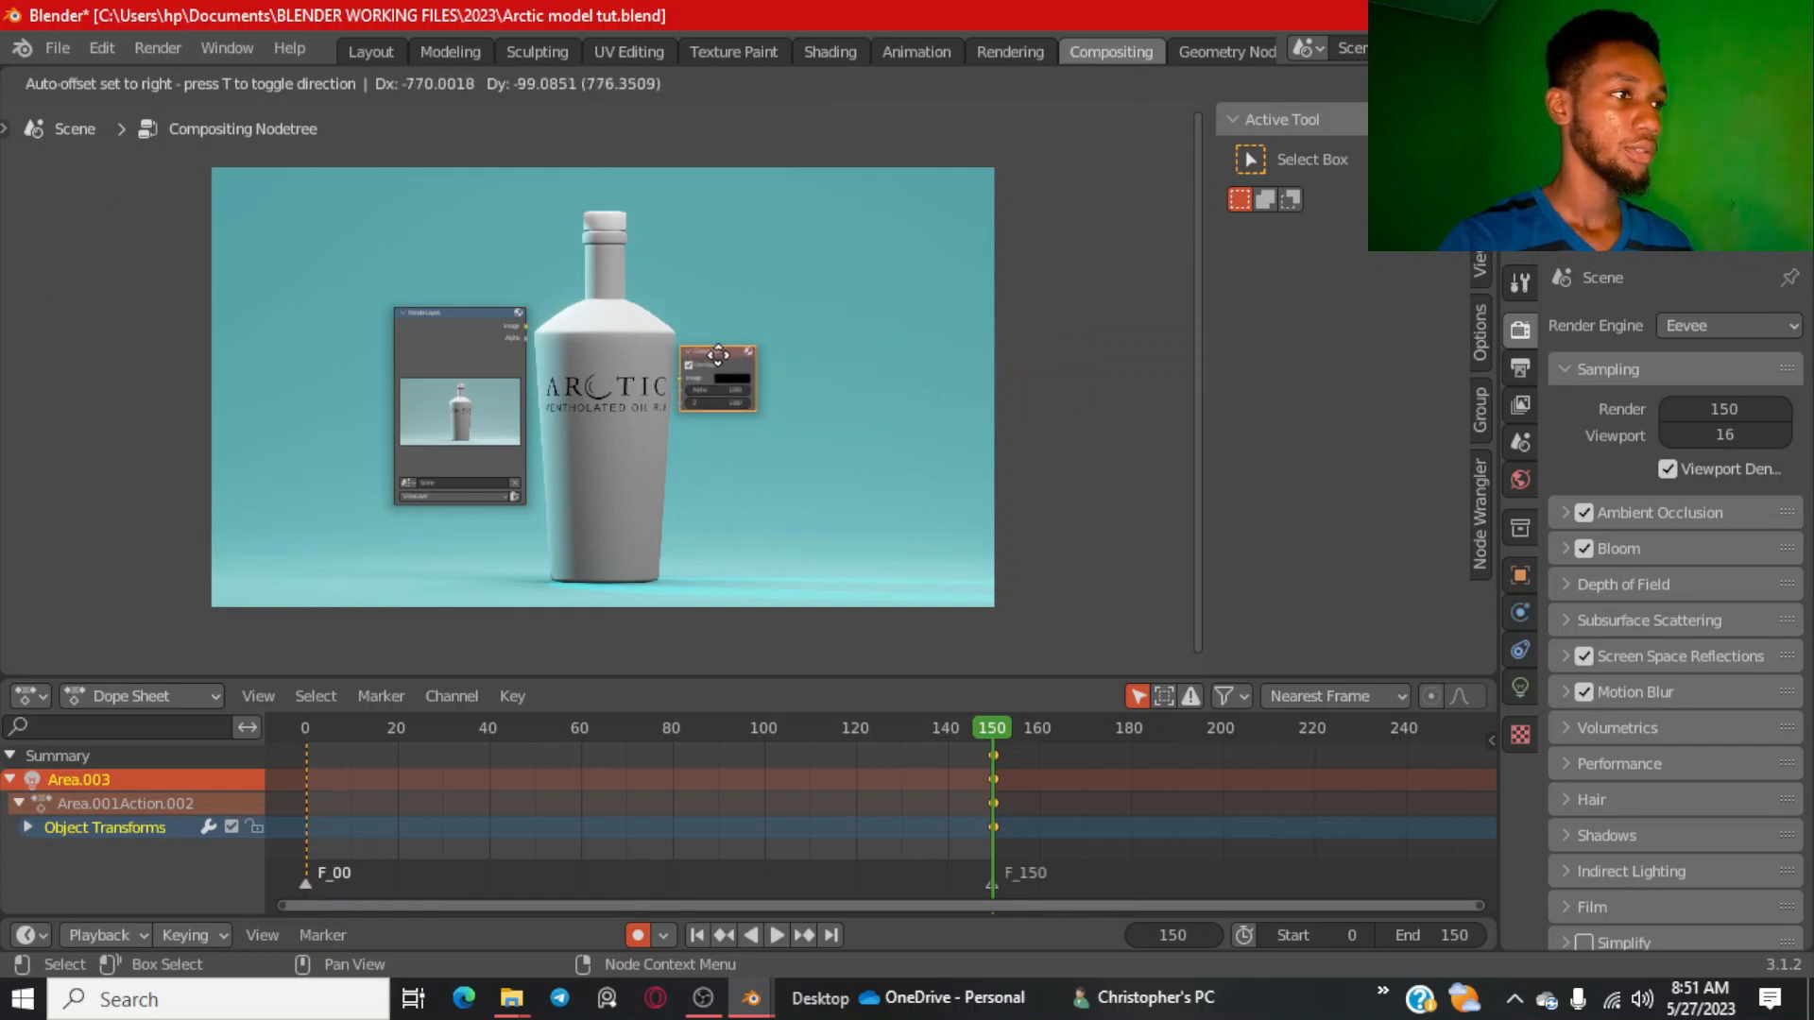
{"action": "scroll", "coordinate": [586, 349], "scroll_direction": "up", "scroll_amount": 2}
{"action": "left_click_drag", "start_coordinate": [512, 301], "coordinate": [705, 384]}
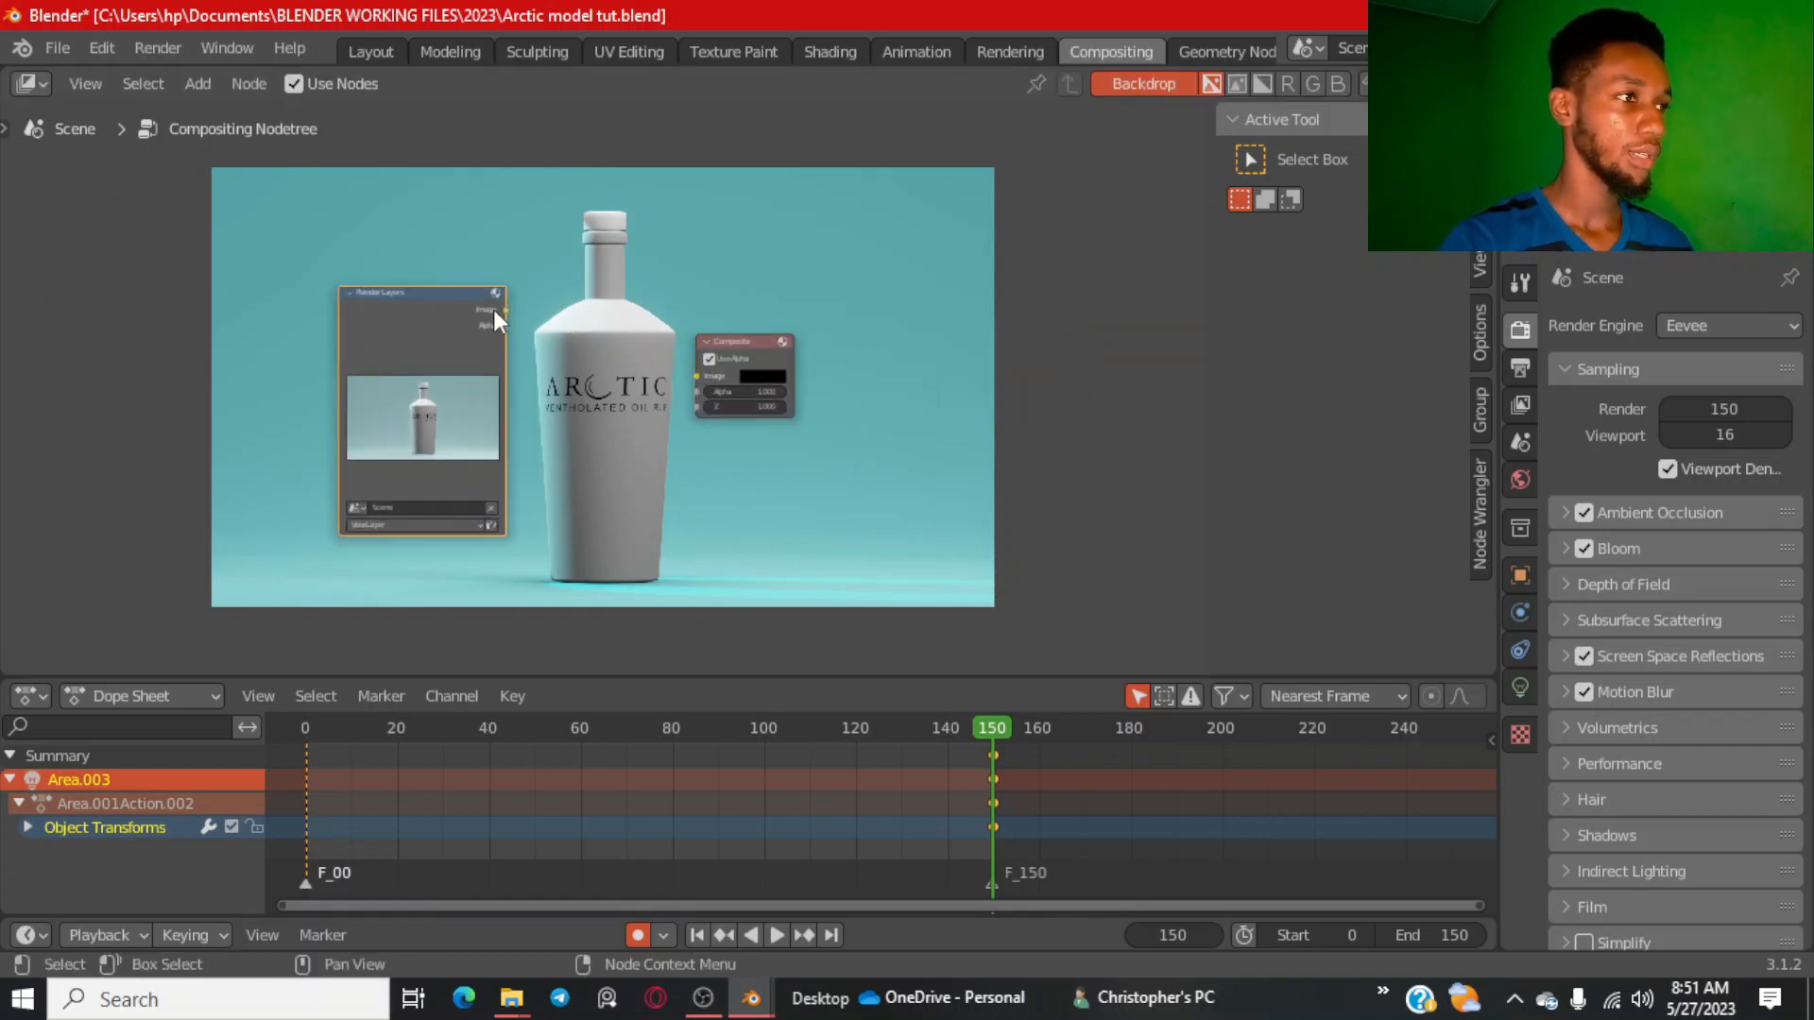
{"action": "left_click_drag", "start_coordinate": [502, 308], "coordinate": [705, 378]}
{"action": "scroll", "coordinate": [535, 376], "scroll_direction": "up", "scroll_amount": 1}
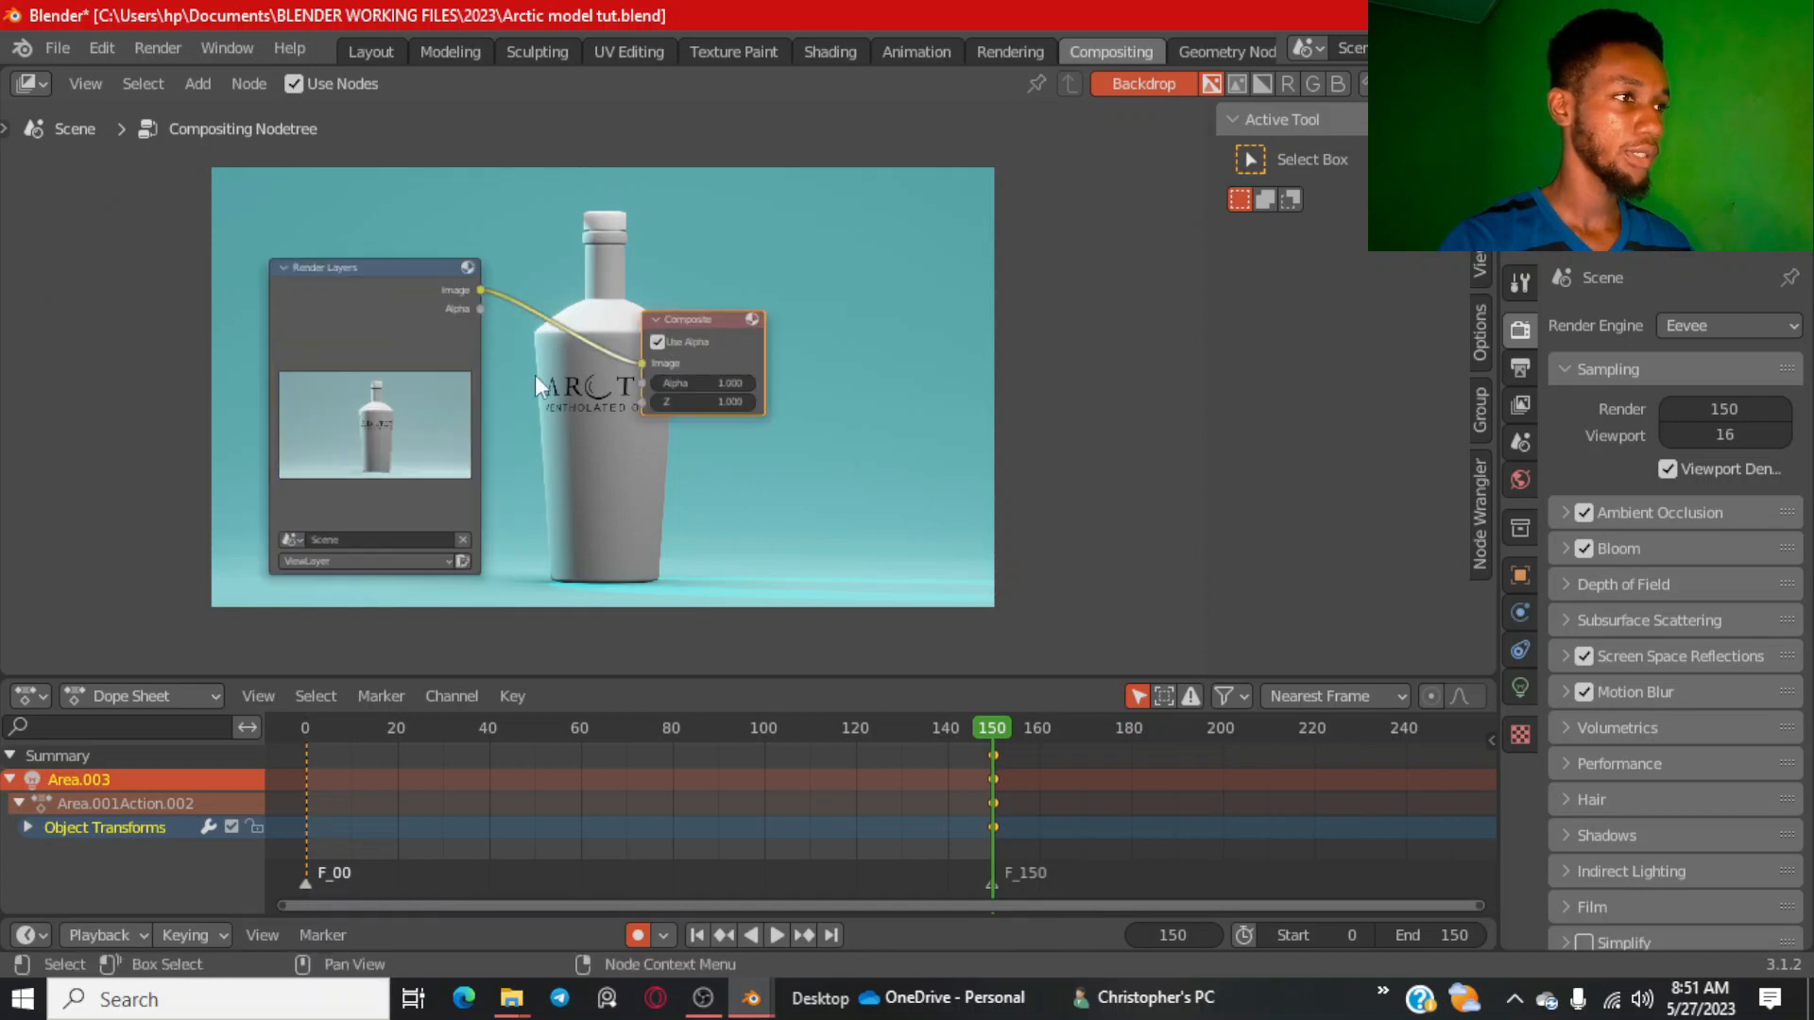
{"action": "scroll", "coordinate": [542, 413], "scroll_direction": "up", "scroll_amount": 1}
{"action": "left_click_drag", "start_coordinate": [706, 301], "coordinate": [921, 316]}
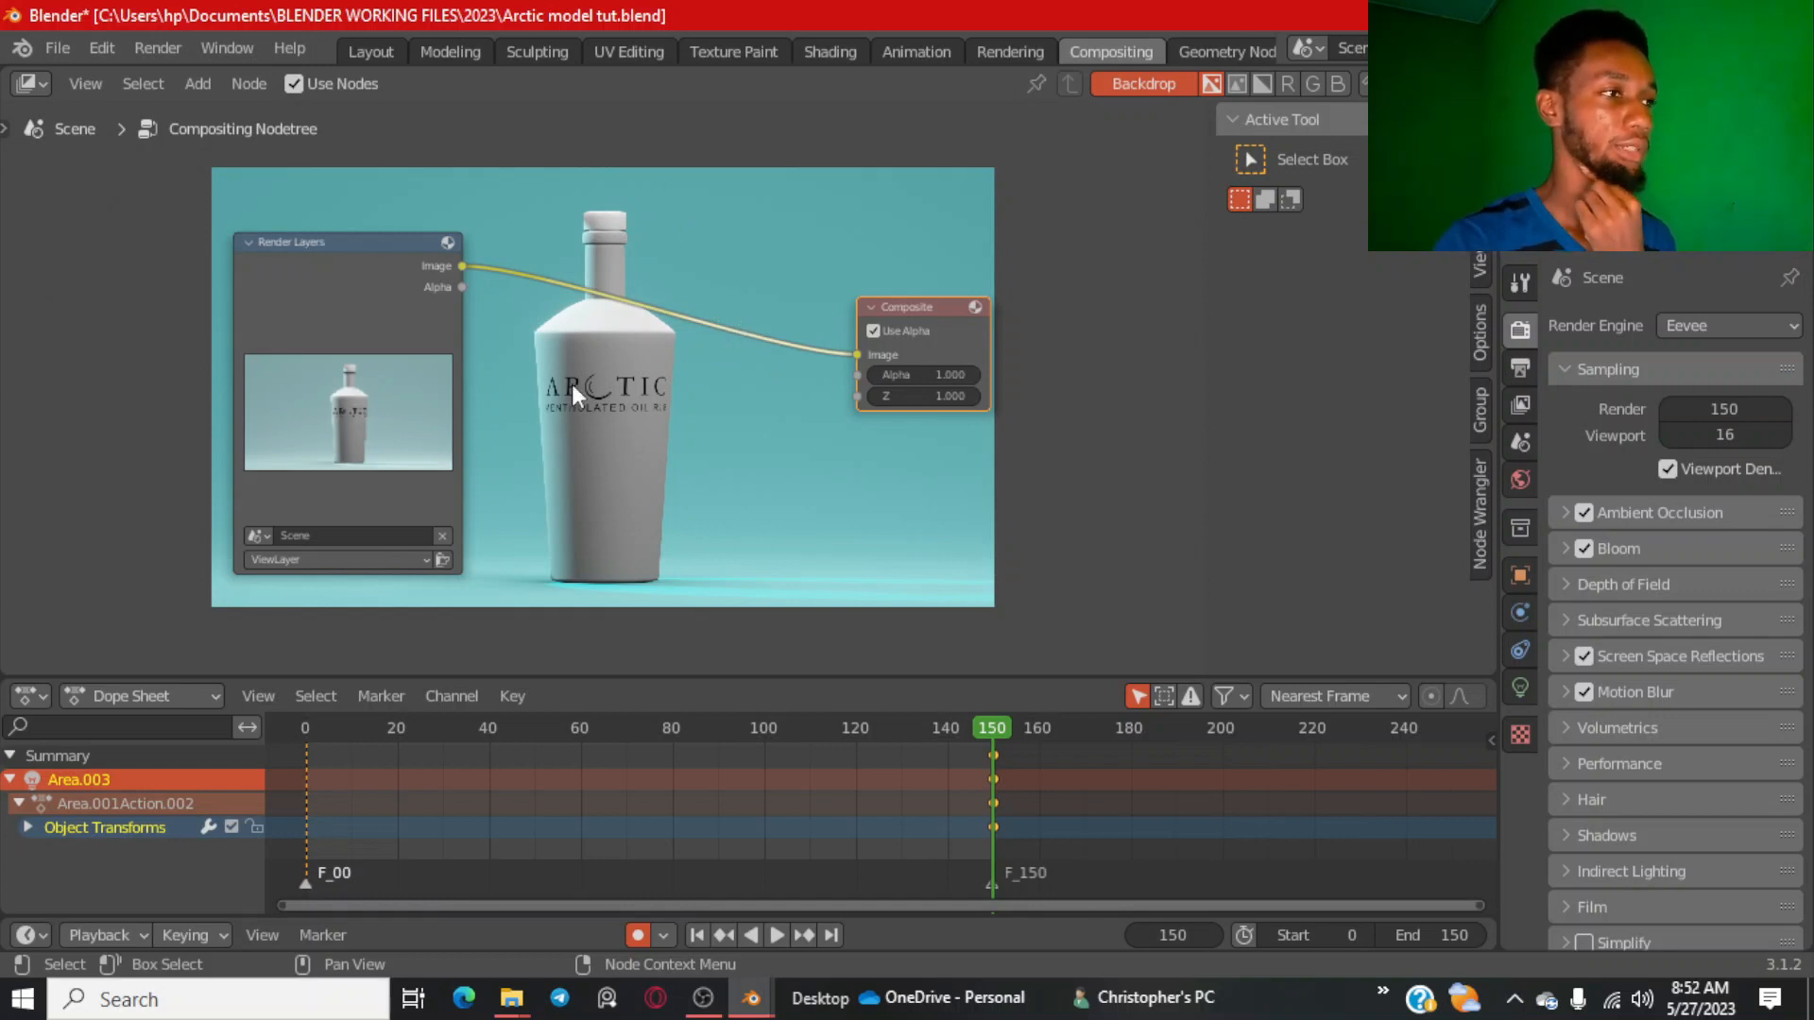
Check the layer choices of the Render Layers node, keeping ViewLayer selected.
{"action": "left_click", "coordinate": [360, 558]}
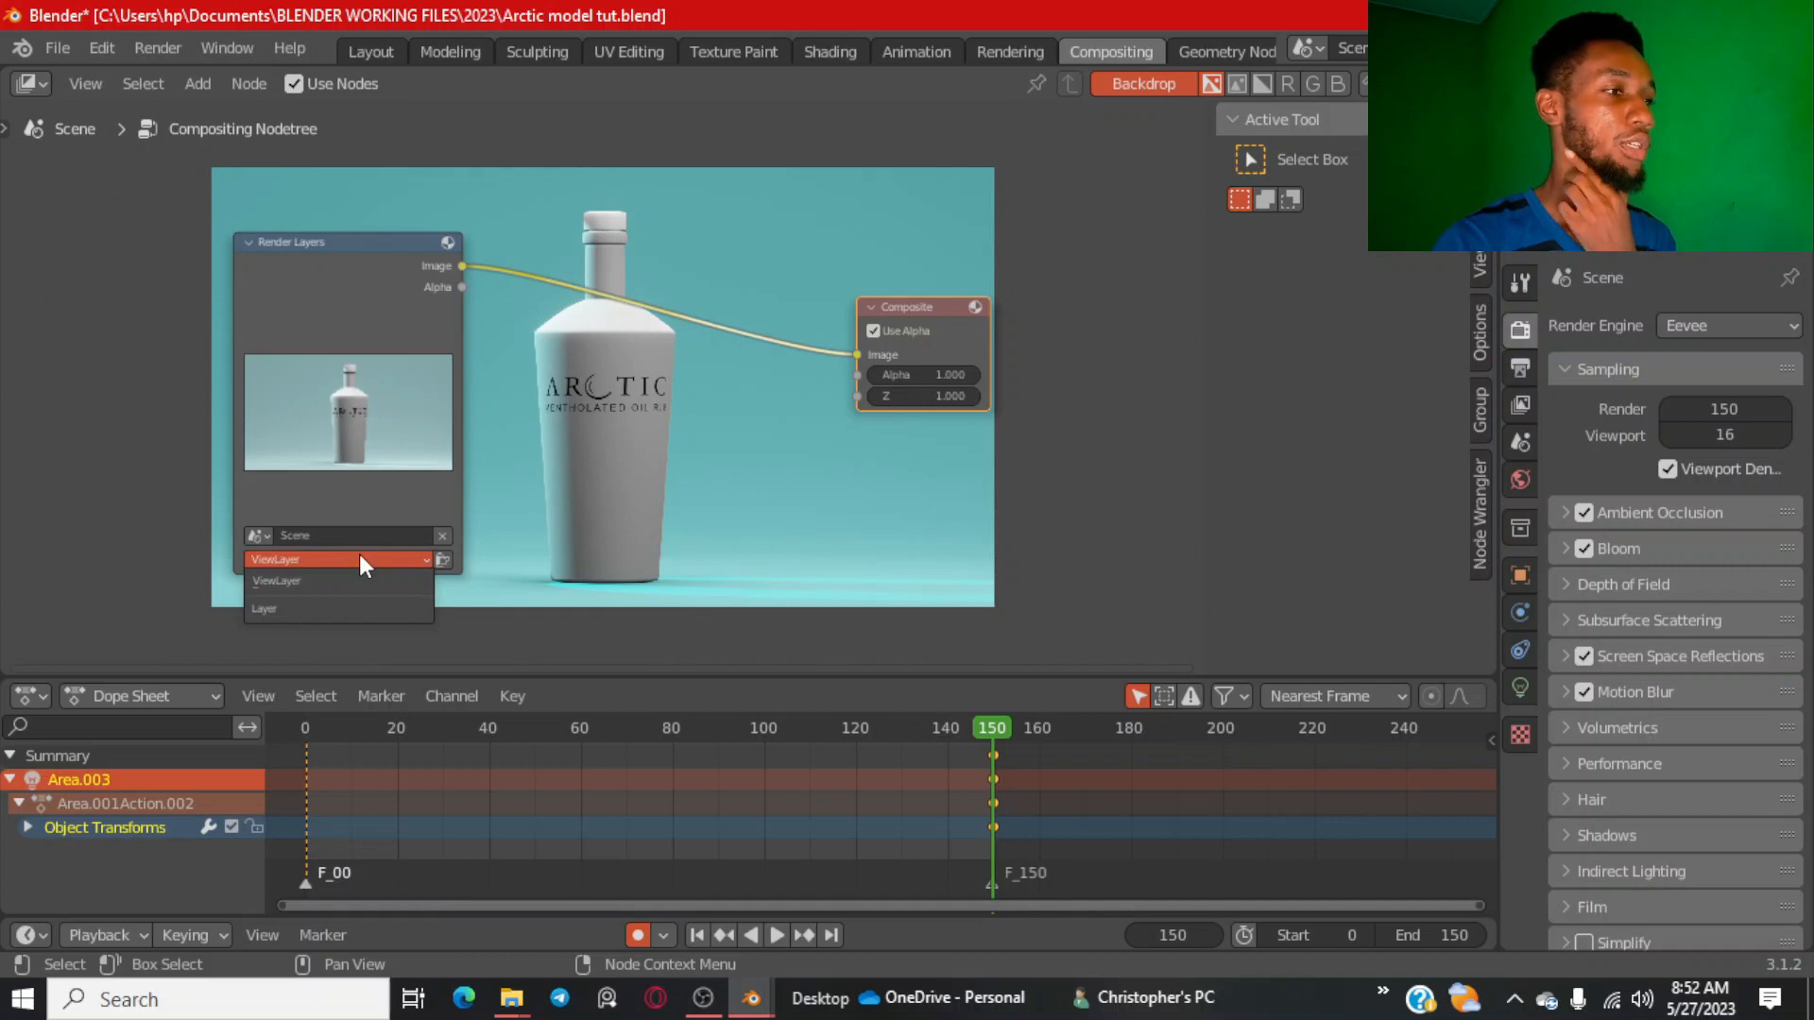
{"action": "left_click", "coordinate": [360, 556]}
{"action": "left_click", "coordinate": [360, 556]}
{"action": "left_click", "coordinate": [376, 582]}
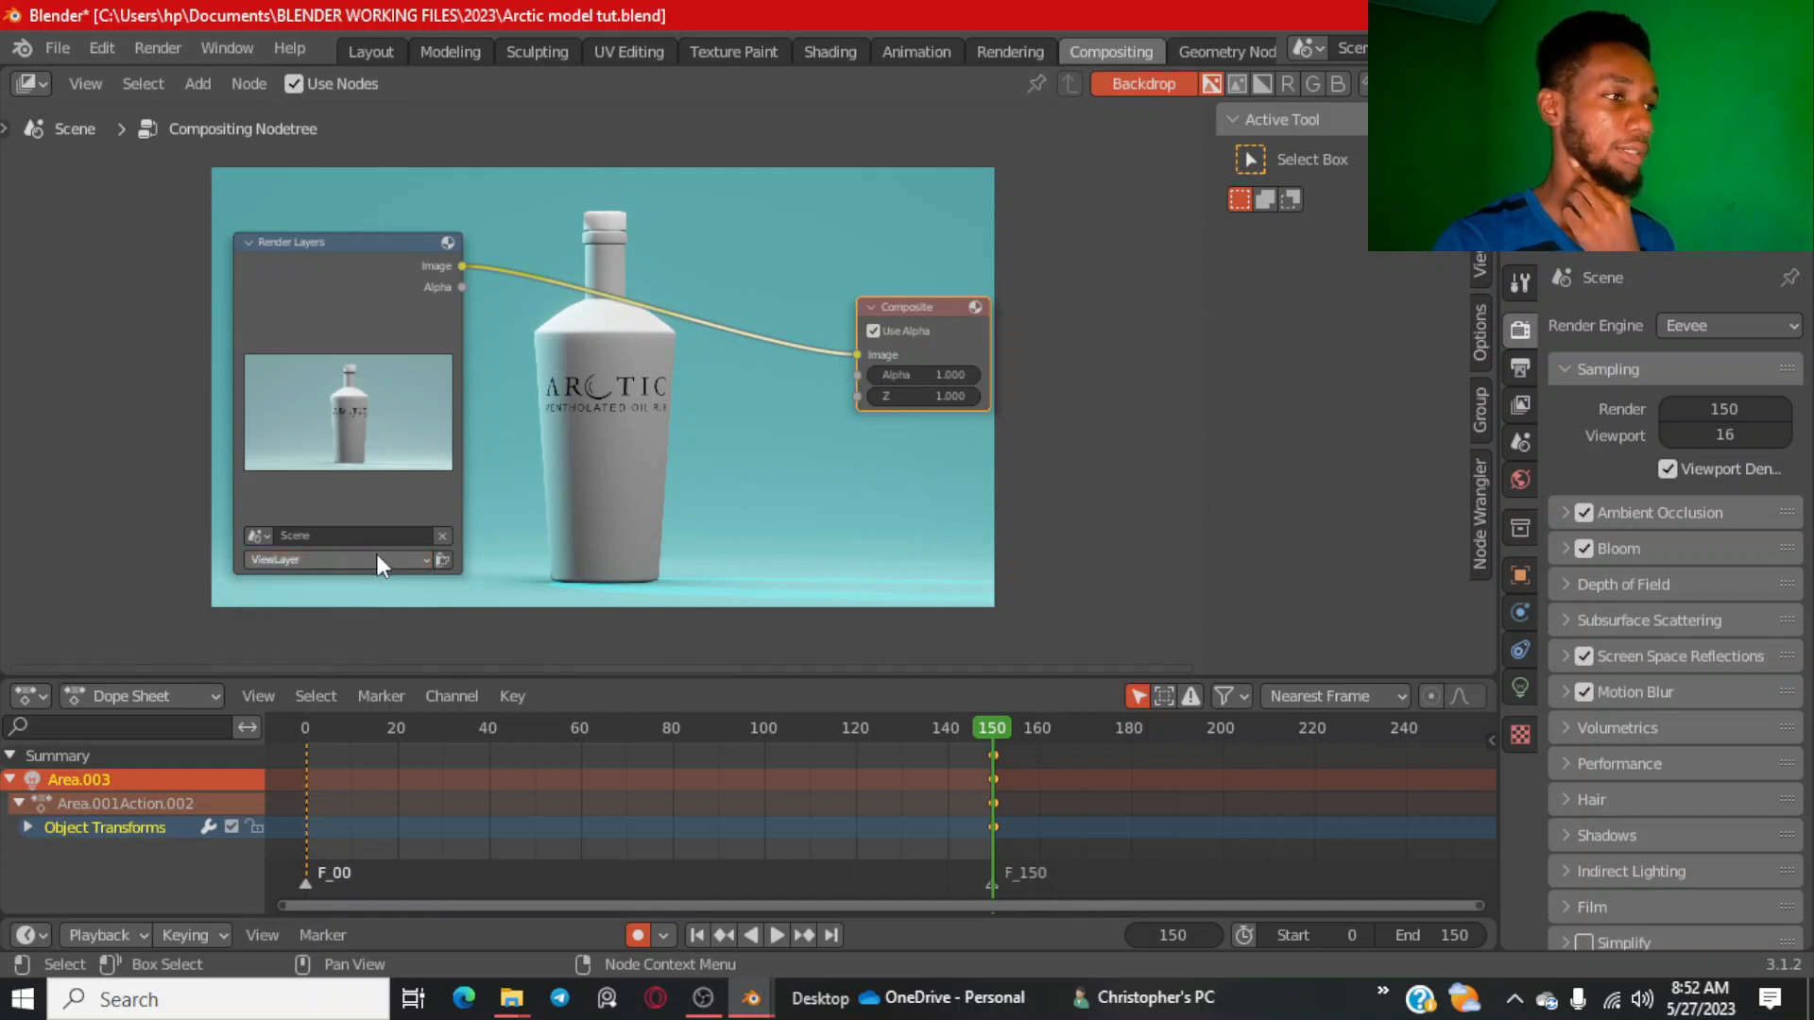
{"action": "left_click", "coordinate": [378, 560]}
{"action": "left_click", "coordinate": [378, 580]}
{"action": "left_click", "coordinate": [386, 563]}
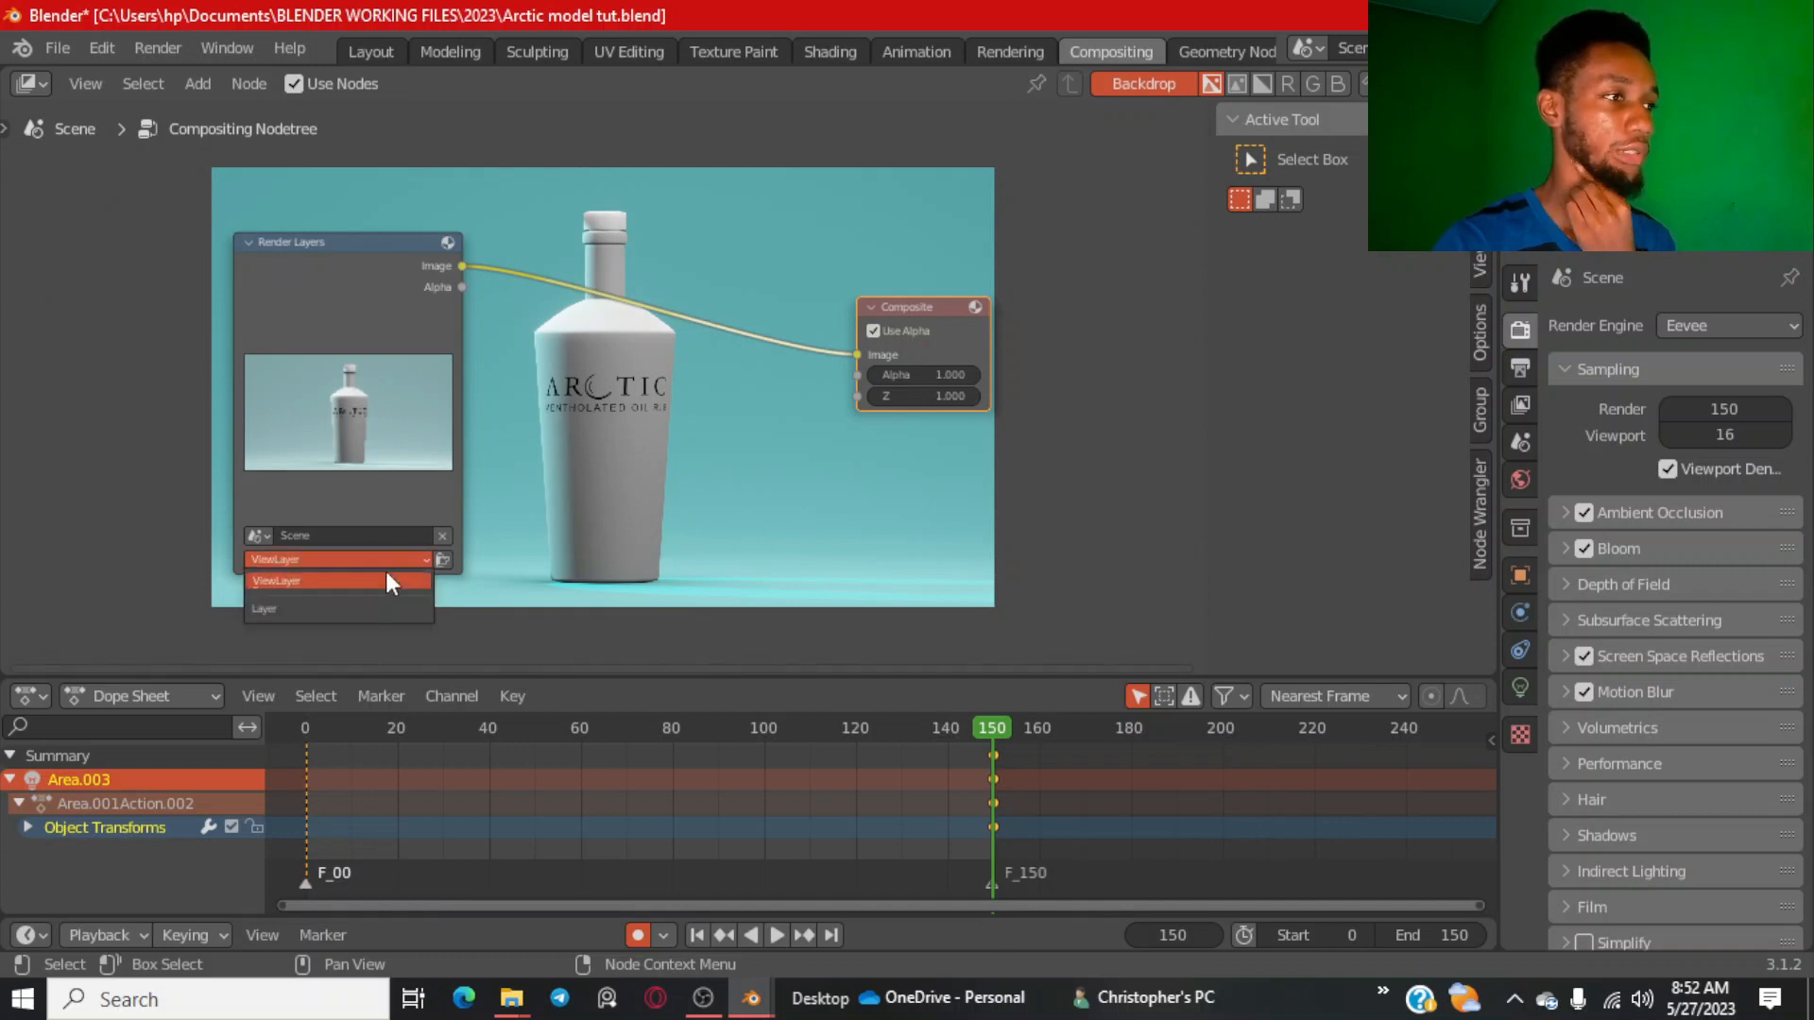
{"action": "left_click", "coordinate": [390, 581]}
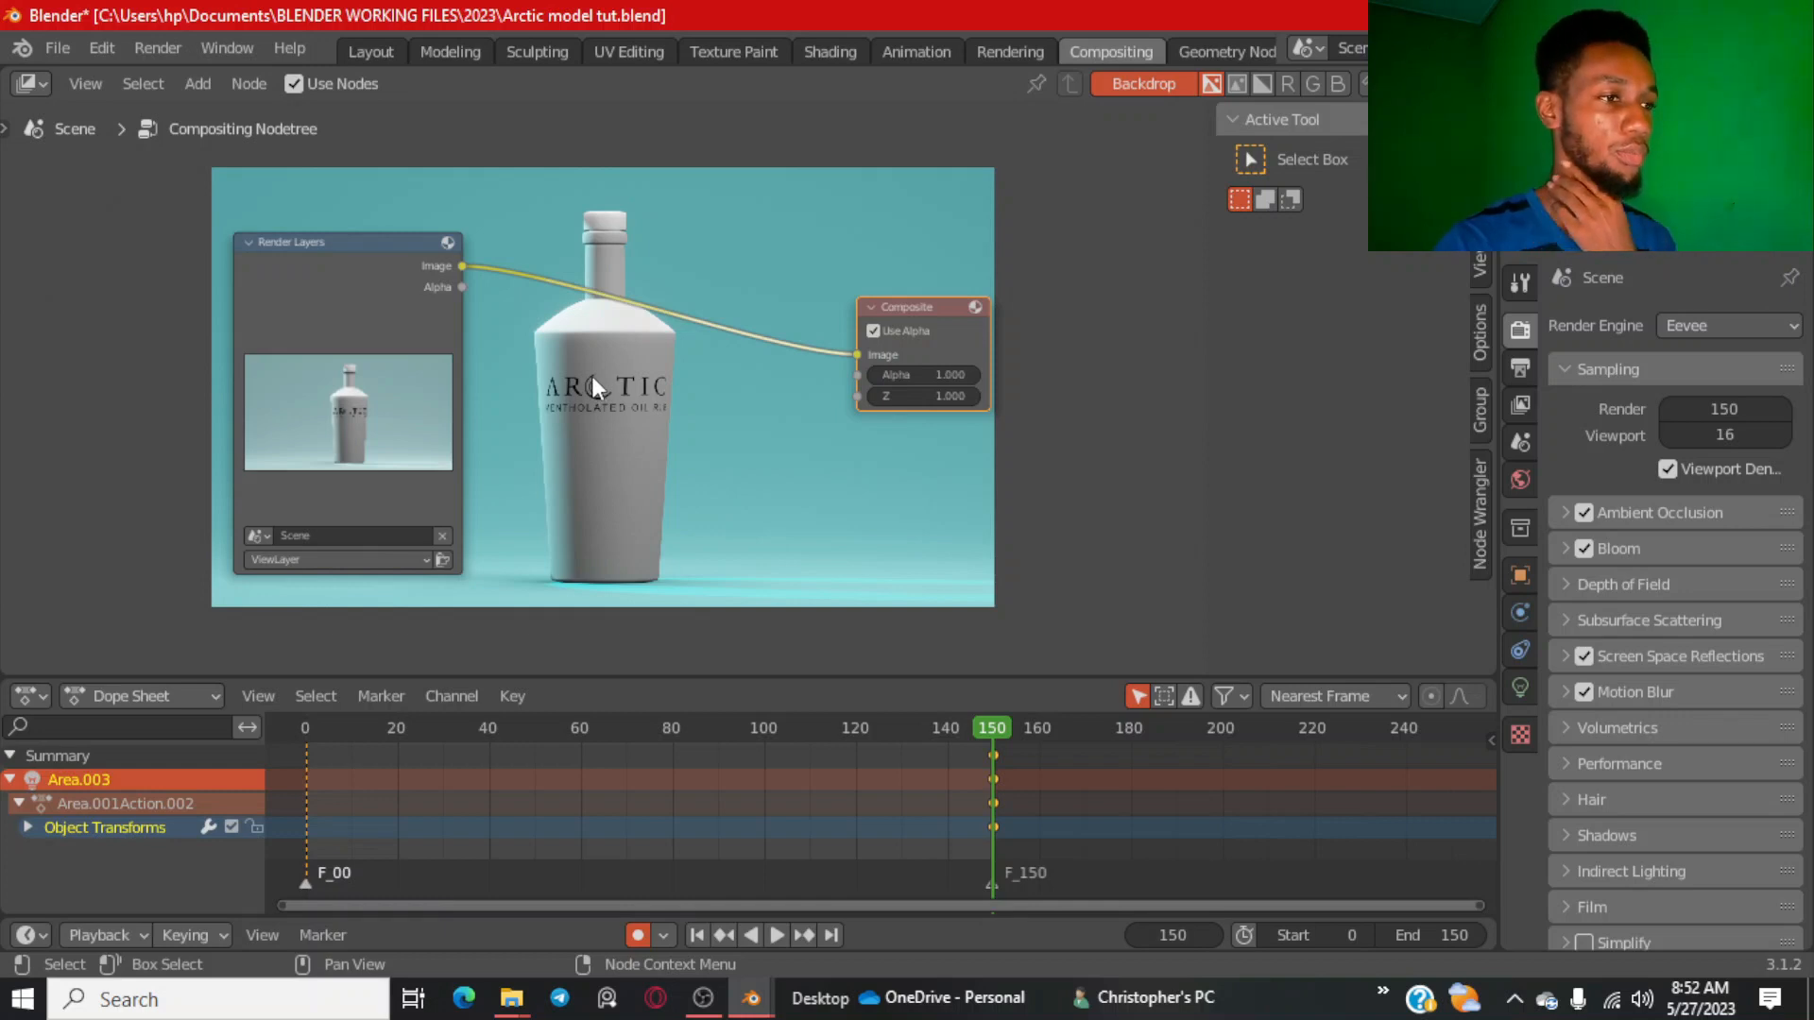
Move the Composite node farther from Render Layers and add a Hue Correct node between them.
{"action": "left_click_drag", "start_coordinate": [948, 324], "coordinate": [1030, 324]}
{"action": "key", "text": "shift+a"}
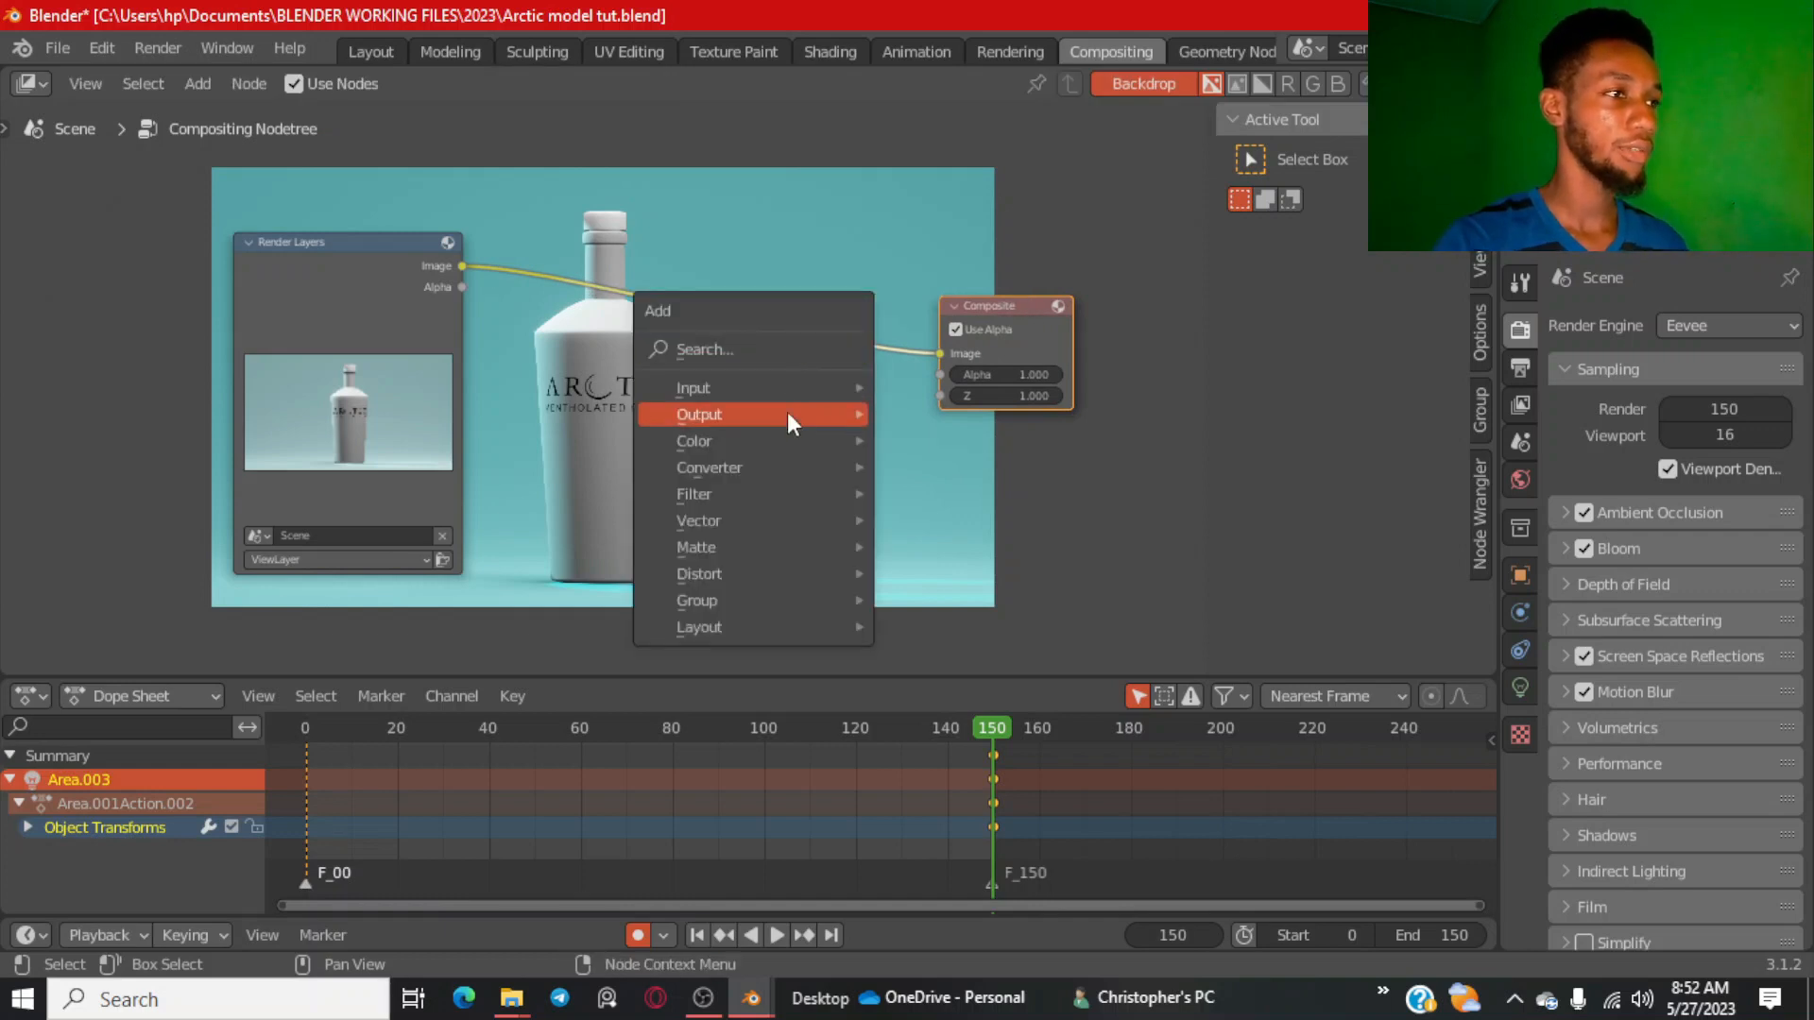
{"action": "mouse_move", "coordinate": [747, 437]}
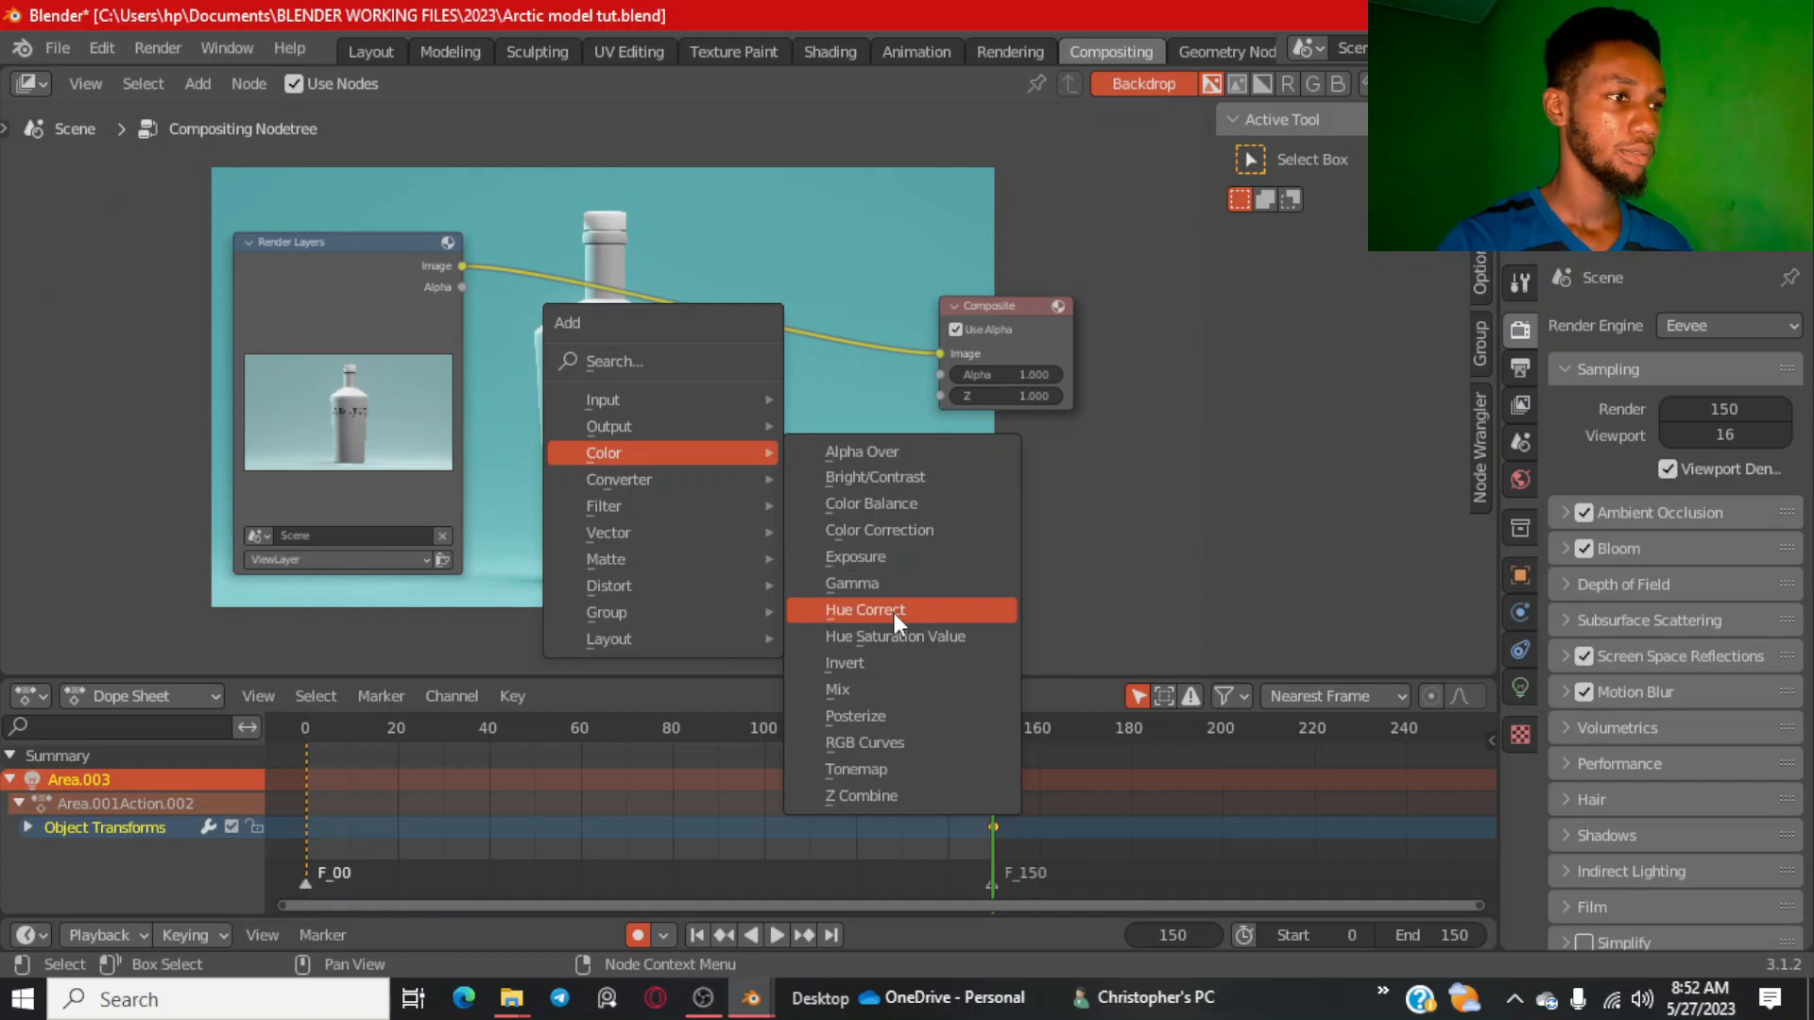
{"action": "left_click", "coordinate": [893, 610]}
{"action": "left_click", "coordinate": [665, 412]}
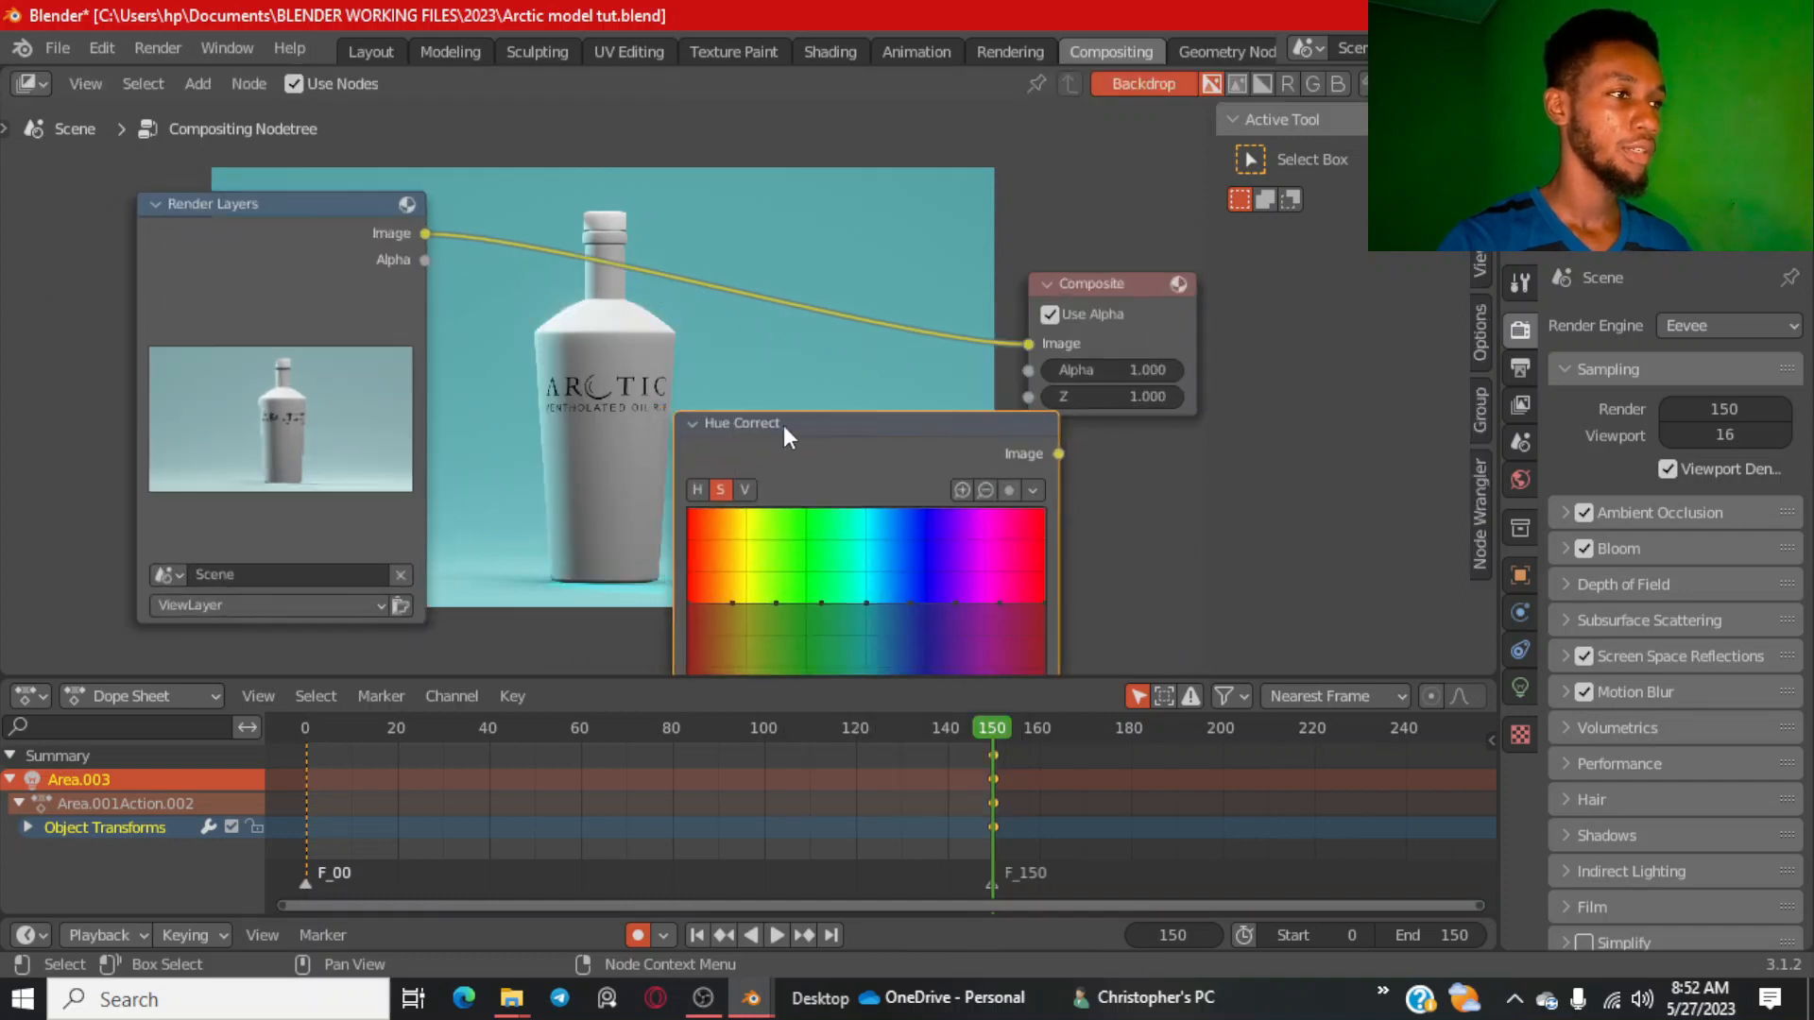
Insert the Hue Correct node into the link between Render Layers and Composite, and move Render Layers aside.
{"action": "scroll", "coordinate": [803, 444], "scroll_direction": "up", "scroll_amount": 1}
{"action": "left_click_drag", "start_coordinate": [878, 455], "coordinate": [803, 431]}
{"action": "scroll", "coordinate": [763, 435], "scroll_direction": "up", "scroll_amount": 1}
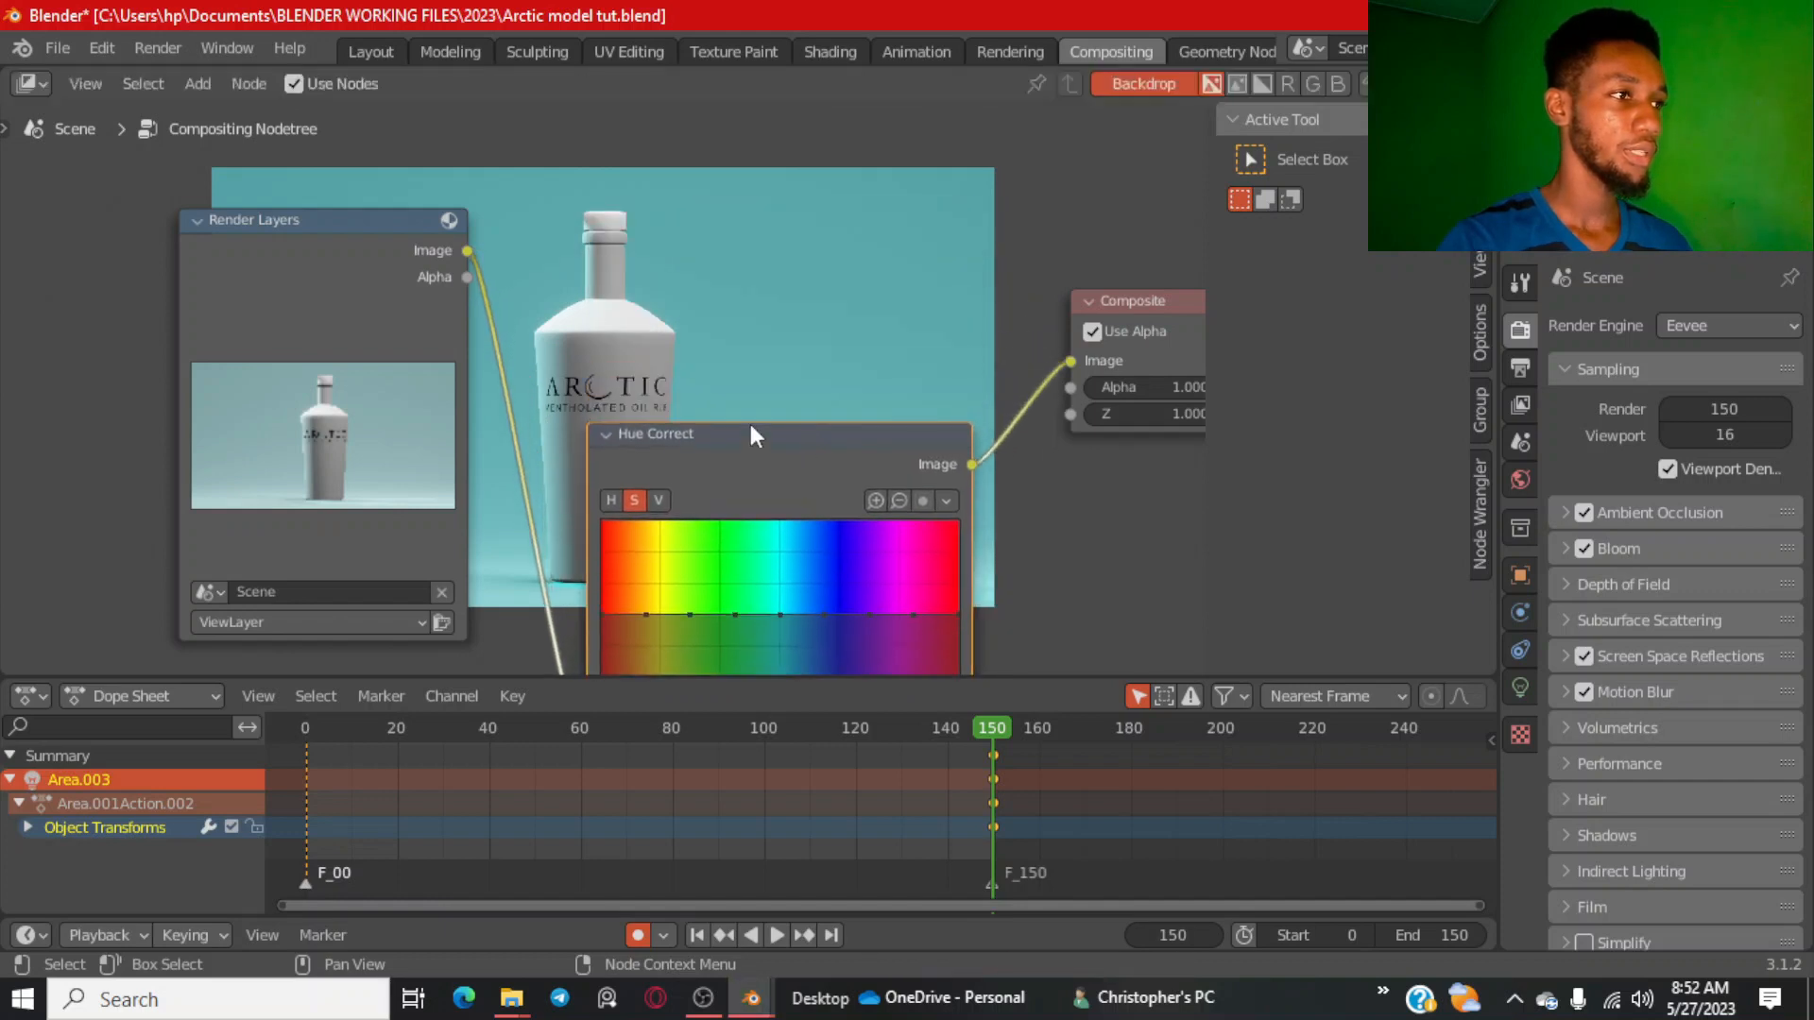
{"action": "left_click_drag", "start_coordinate": [384, 230], "coordinate": [283, 332]}
{"action": "scroll", "coordinate": [519, 287], "scroll_direction": "down", "scroll_amount": 3}
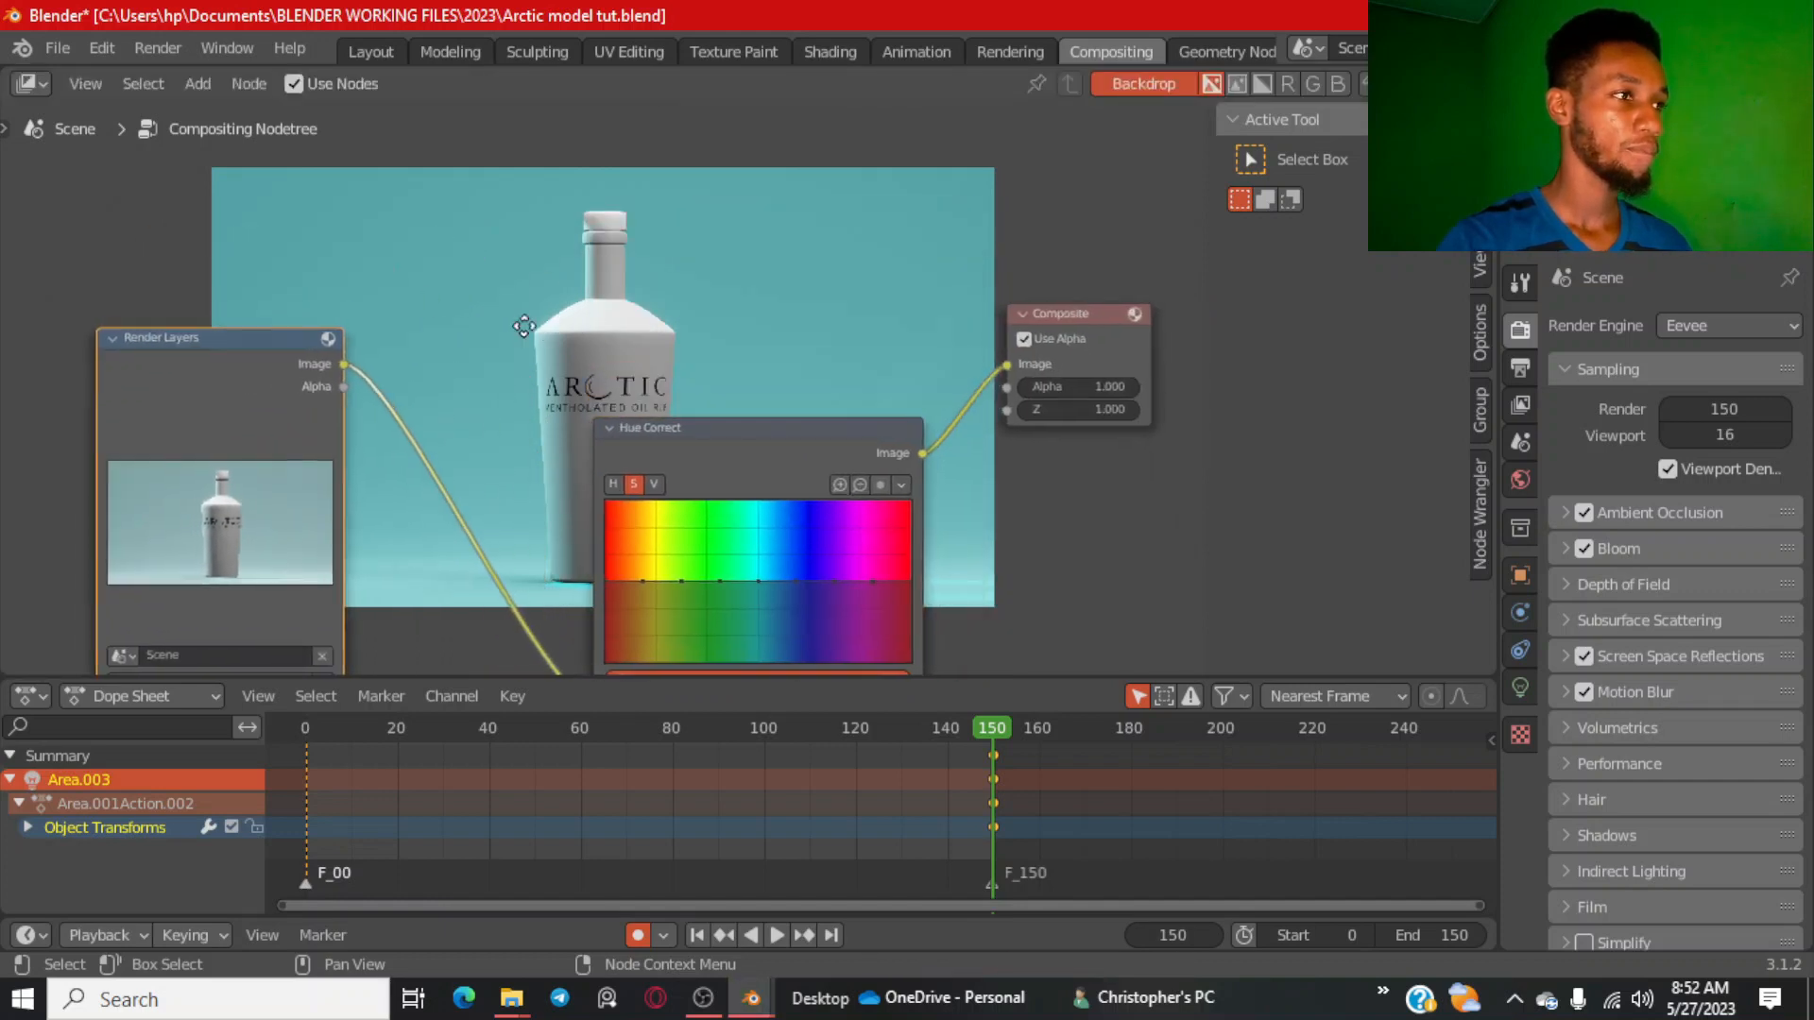
Shrink and enlarge the backdrop image to check the bottle render behind the nodes, returning it to its starting size.
{"action": "middle_click_drag", "start_coordinate": [612, 352], "coordinate": [746, 326]}
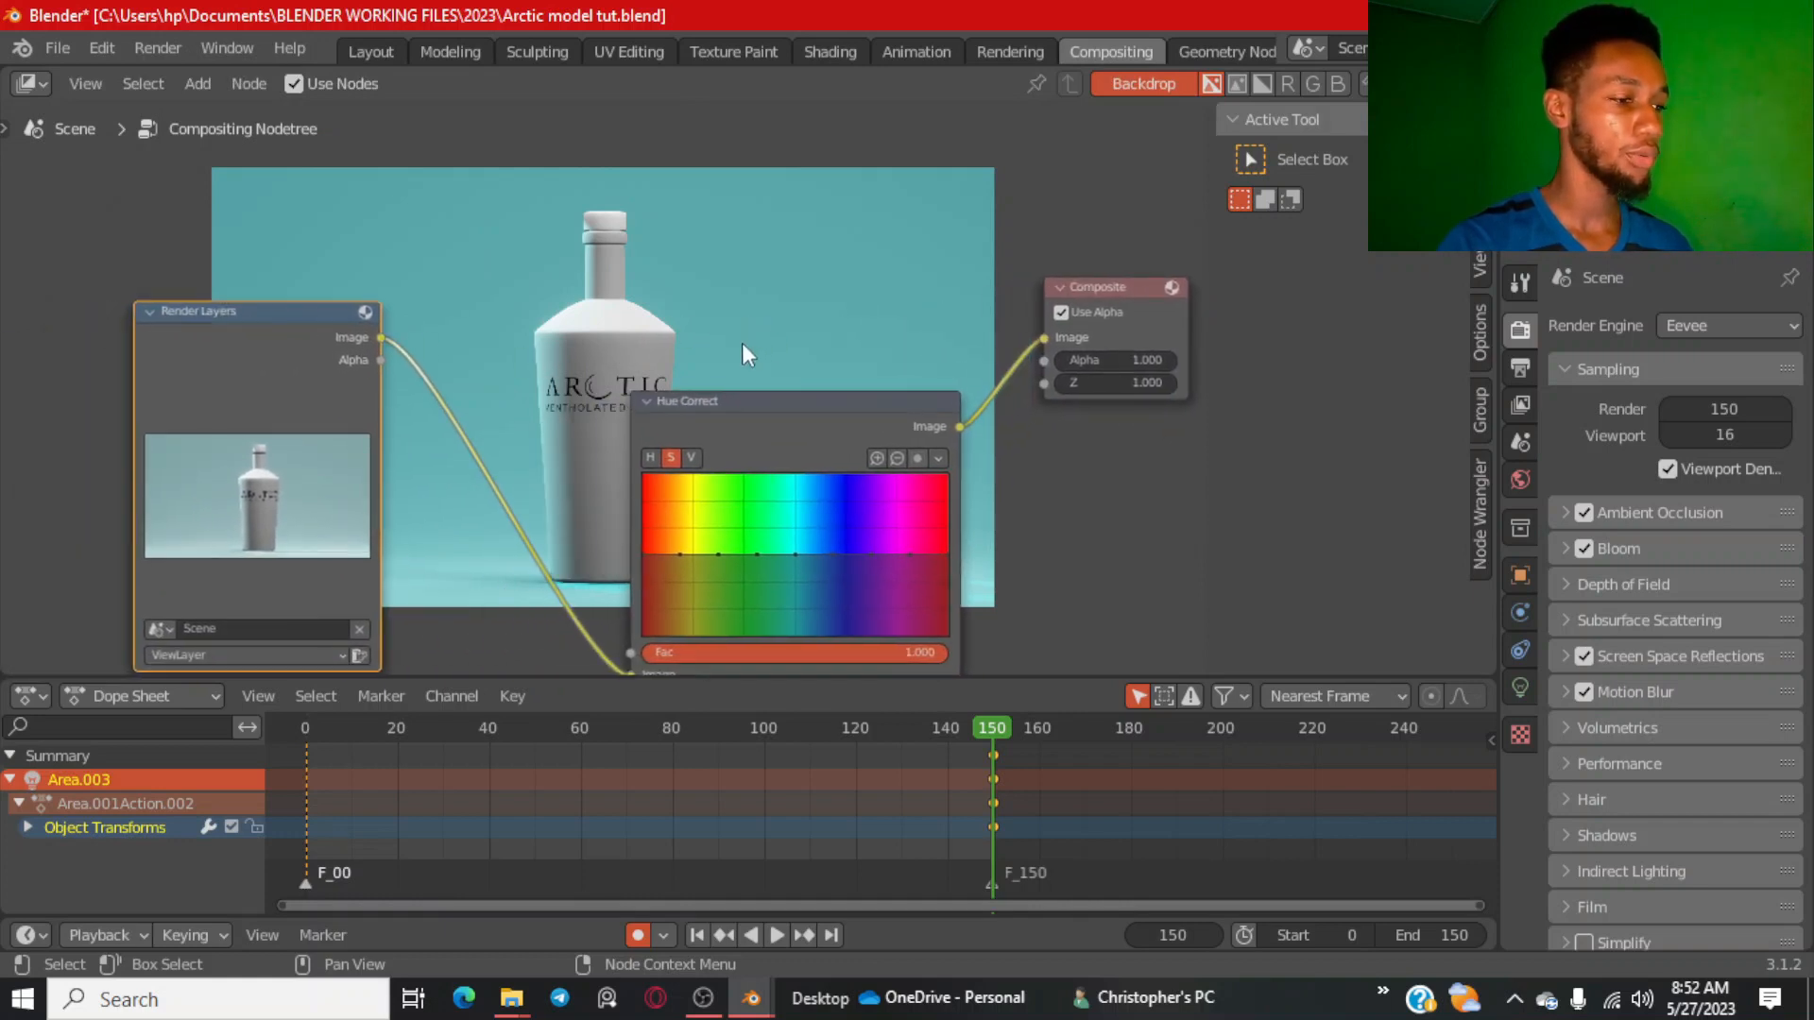
{"action": "key", "text": "v"}
{"action": "key", "text": "v"}
{"action": "key", "text": "v"}
{"action": "key", "text": "v"}
{"action": "key", "text": "v"}
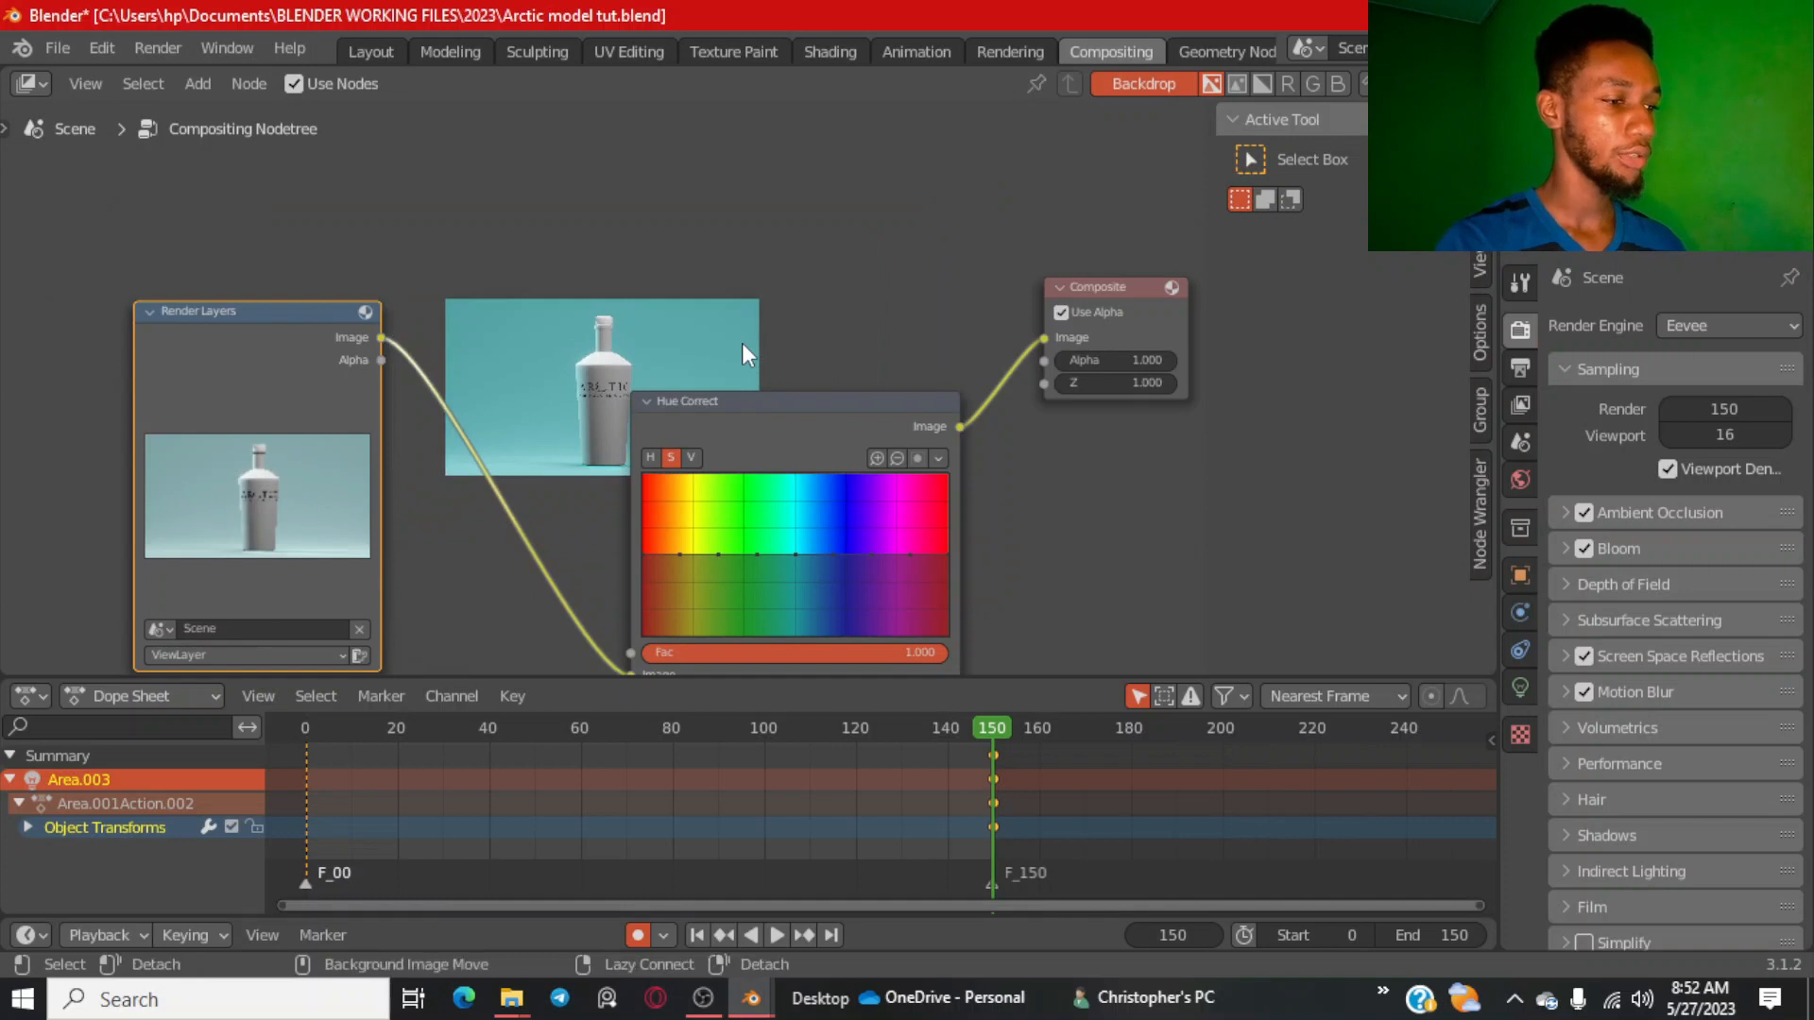
{"action": "key", "text": "alt+v"}
{"action": "key", "text": "alt+v"}
{"action": "key", "text": "alt+v"}
{"action": "key", "text": "alt+v"}
{"action": "key", "text": "alt+v"}
{"action": "key", "text": "alt+v"}
{"action": "key", "text": "alt+v"}
{"action": "key", "text": "alt+v"}
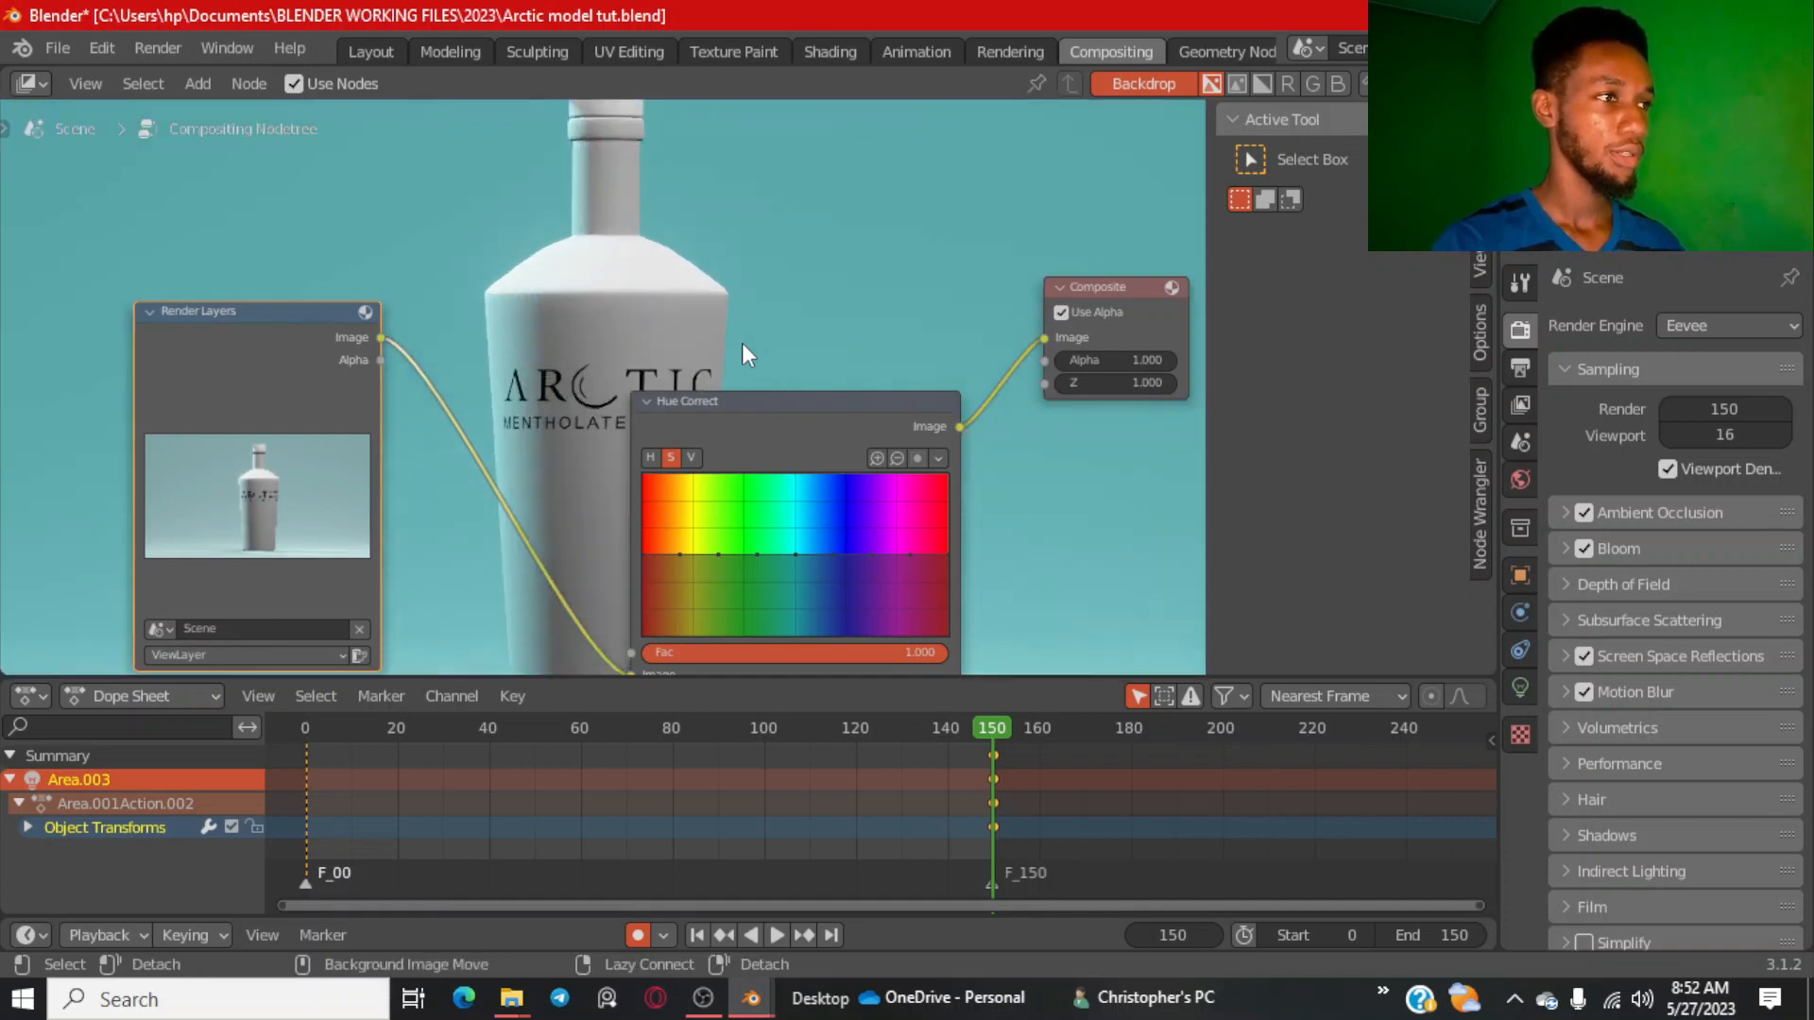
{"action": "key", "text": "v"}
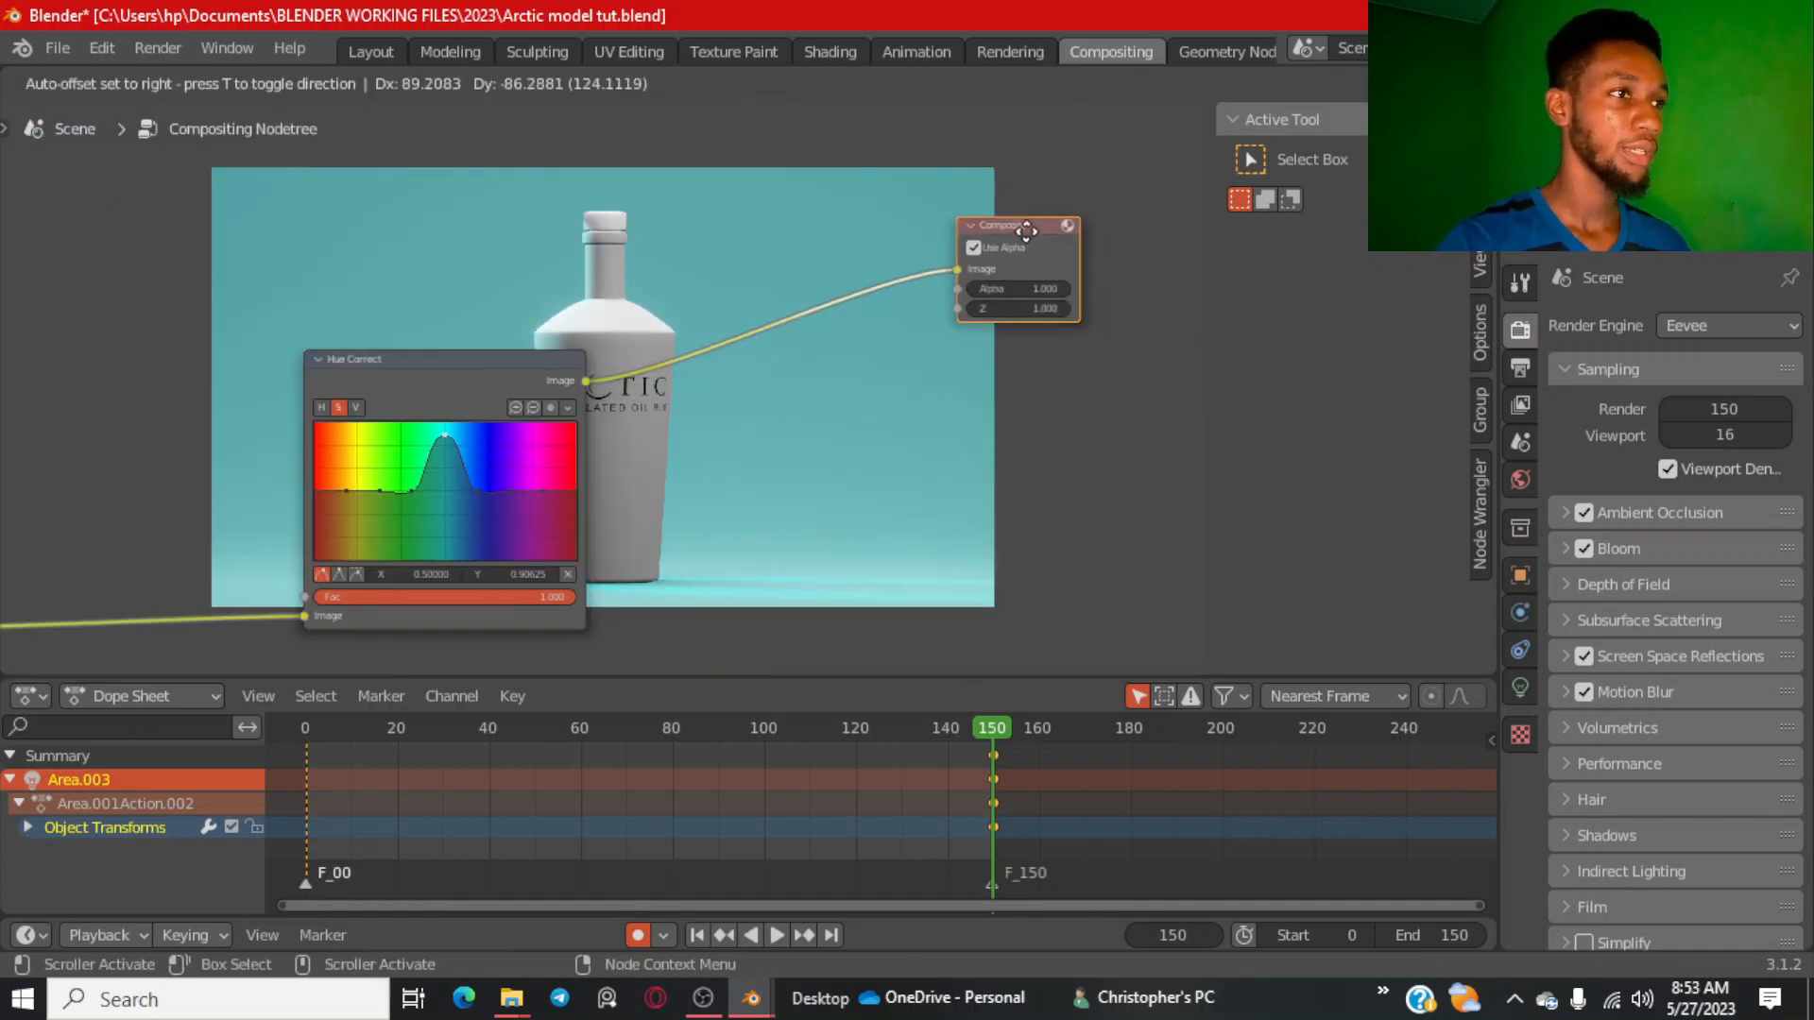
Move the Composite node aside, add a Viewer node below it, and link the Hue Correct image output to the Viewer's image input.
{"action": "left_click_drag", "start_coordinate": [1014, 226], "coordinate": [1068, 258]}
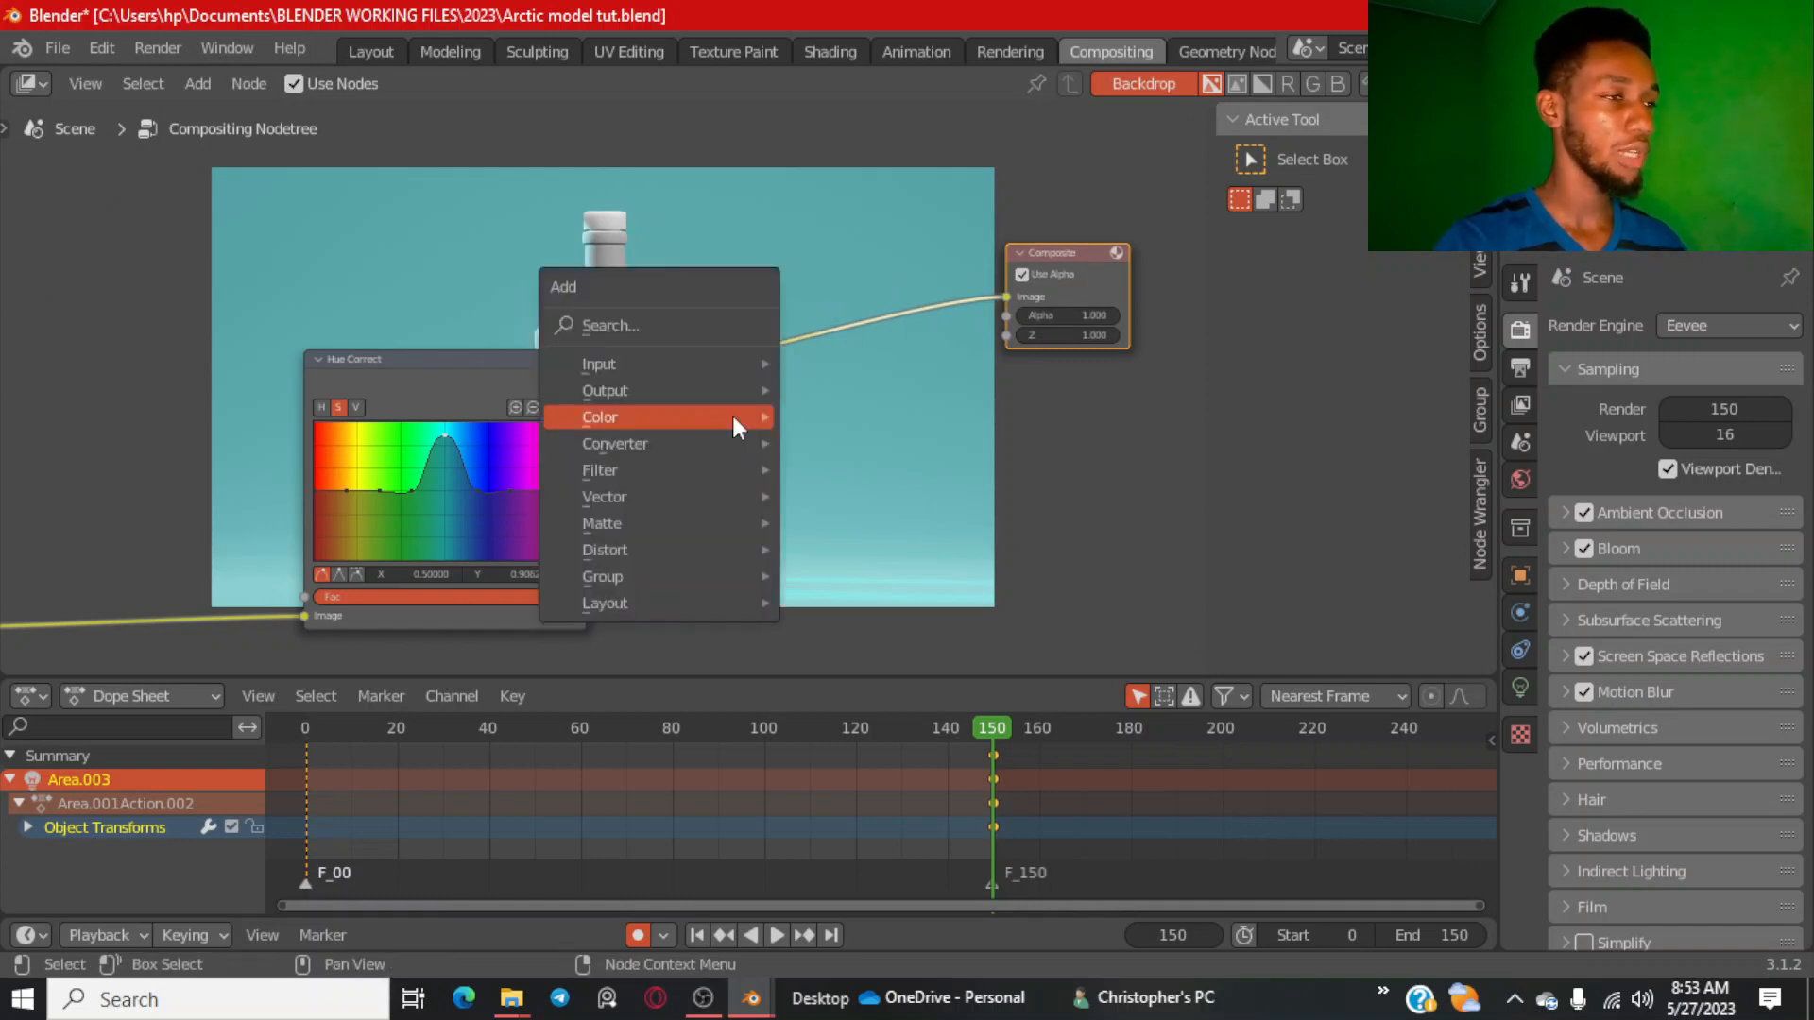
{"action": "left_click", "coordinate": [695, 326]}
{"action": "type", "text": "view"}
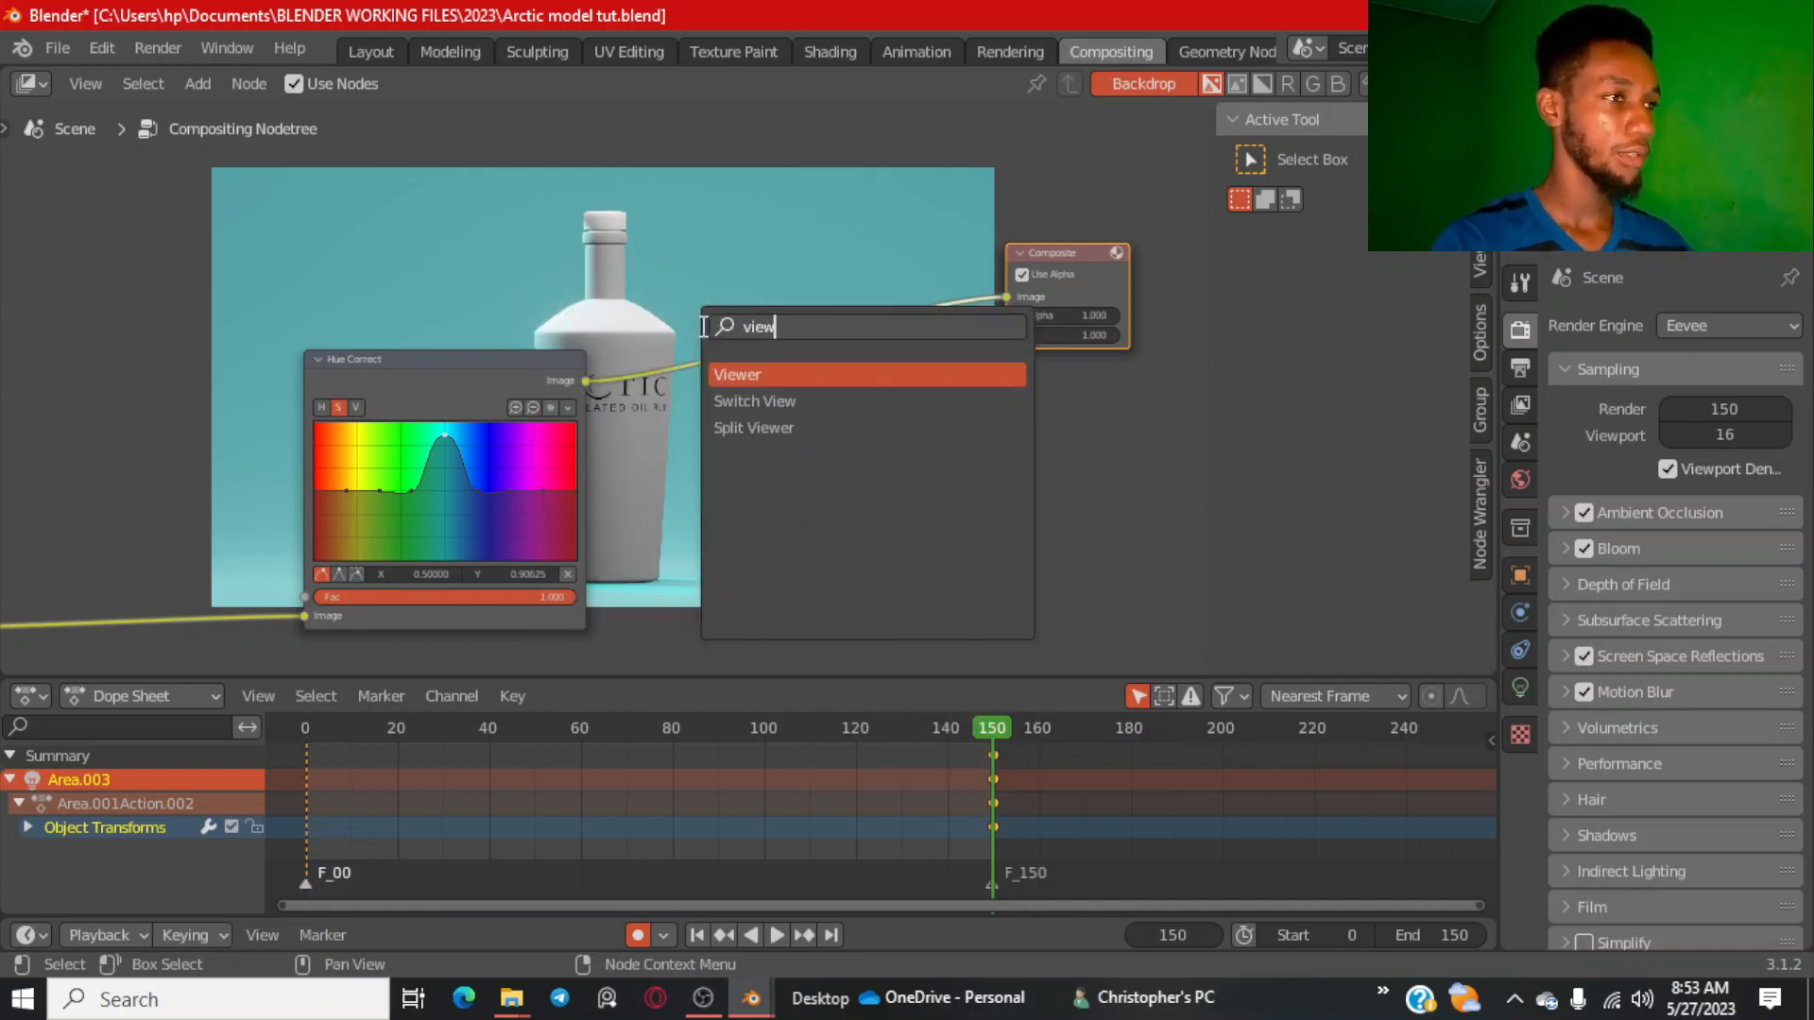
{"action": "left_click", "coordinate": [771, 374]}
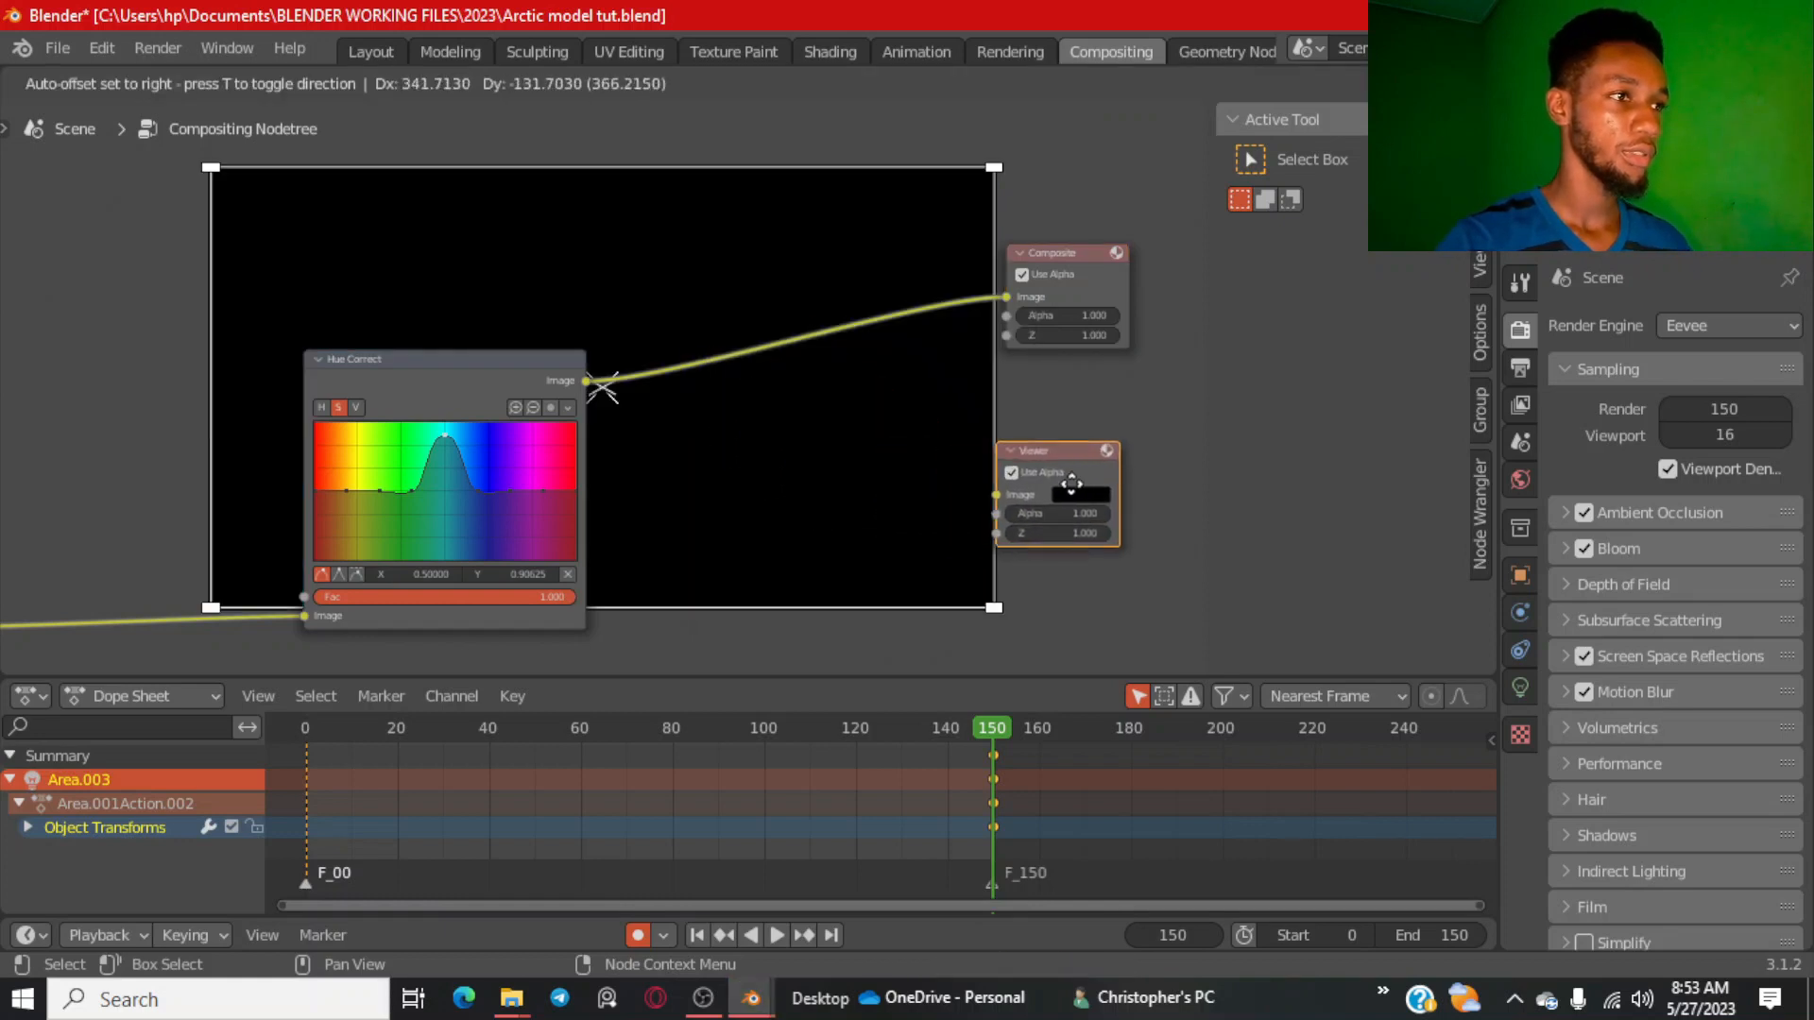
{"action": "left_click_drag", "start_coordinate": [590, 385], "coordinate": [1003, 484]}
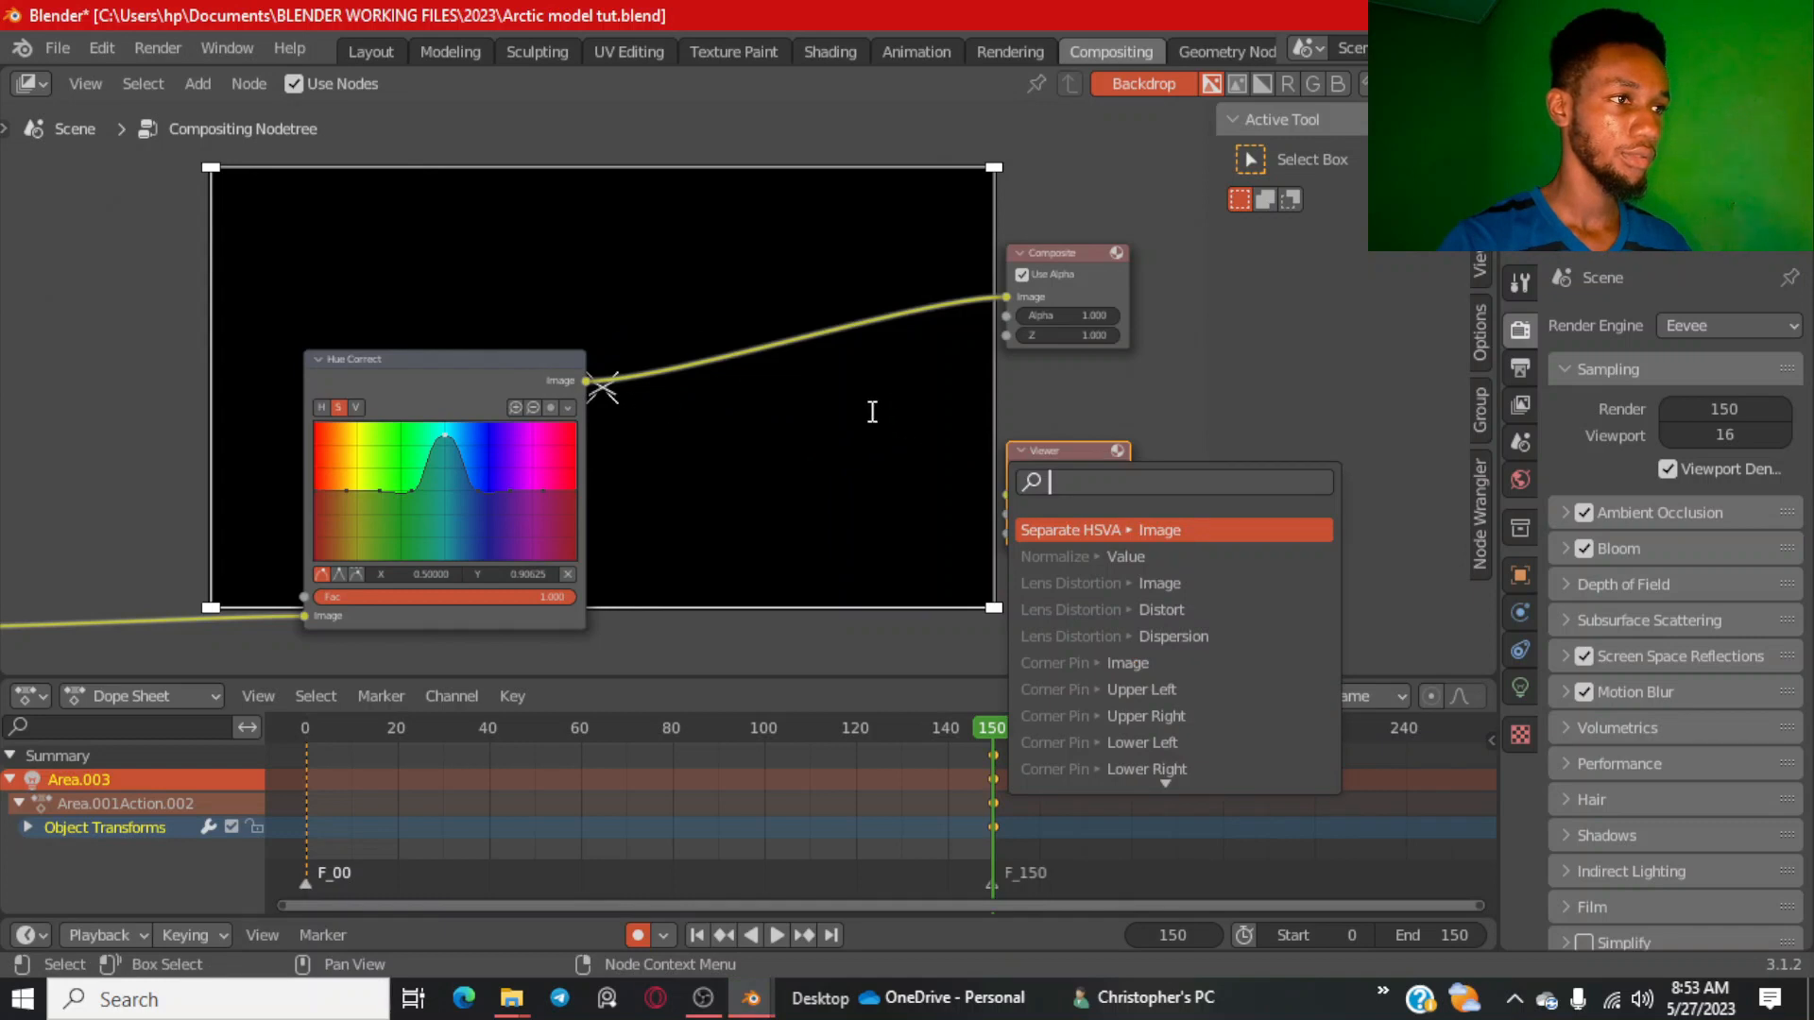
{"action": "left_click_drag", "start_coordinate": [590, 381], "coordinate": [1026, 495]}
Move the Hue Correct node clear of the bottle and raise the cyan point of its saturation curve to X 0.50667, Y 0.99375.
{"action": "left_click_drag", "start_coordinate": [418, 366], "coordinate": [757, 416]}
{"action": "scroll", "coordinate": [916, 423], "scroll_direction": "up", "scroll_amount": 3}
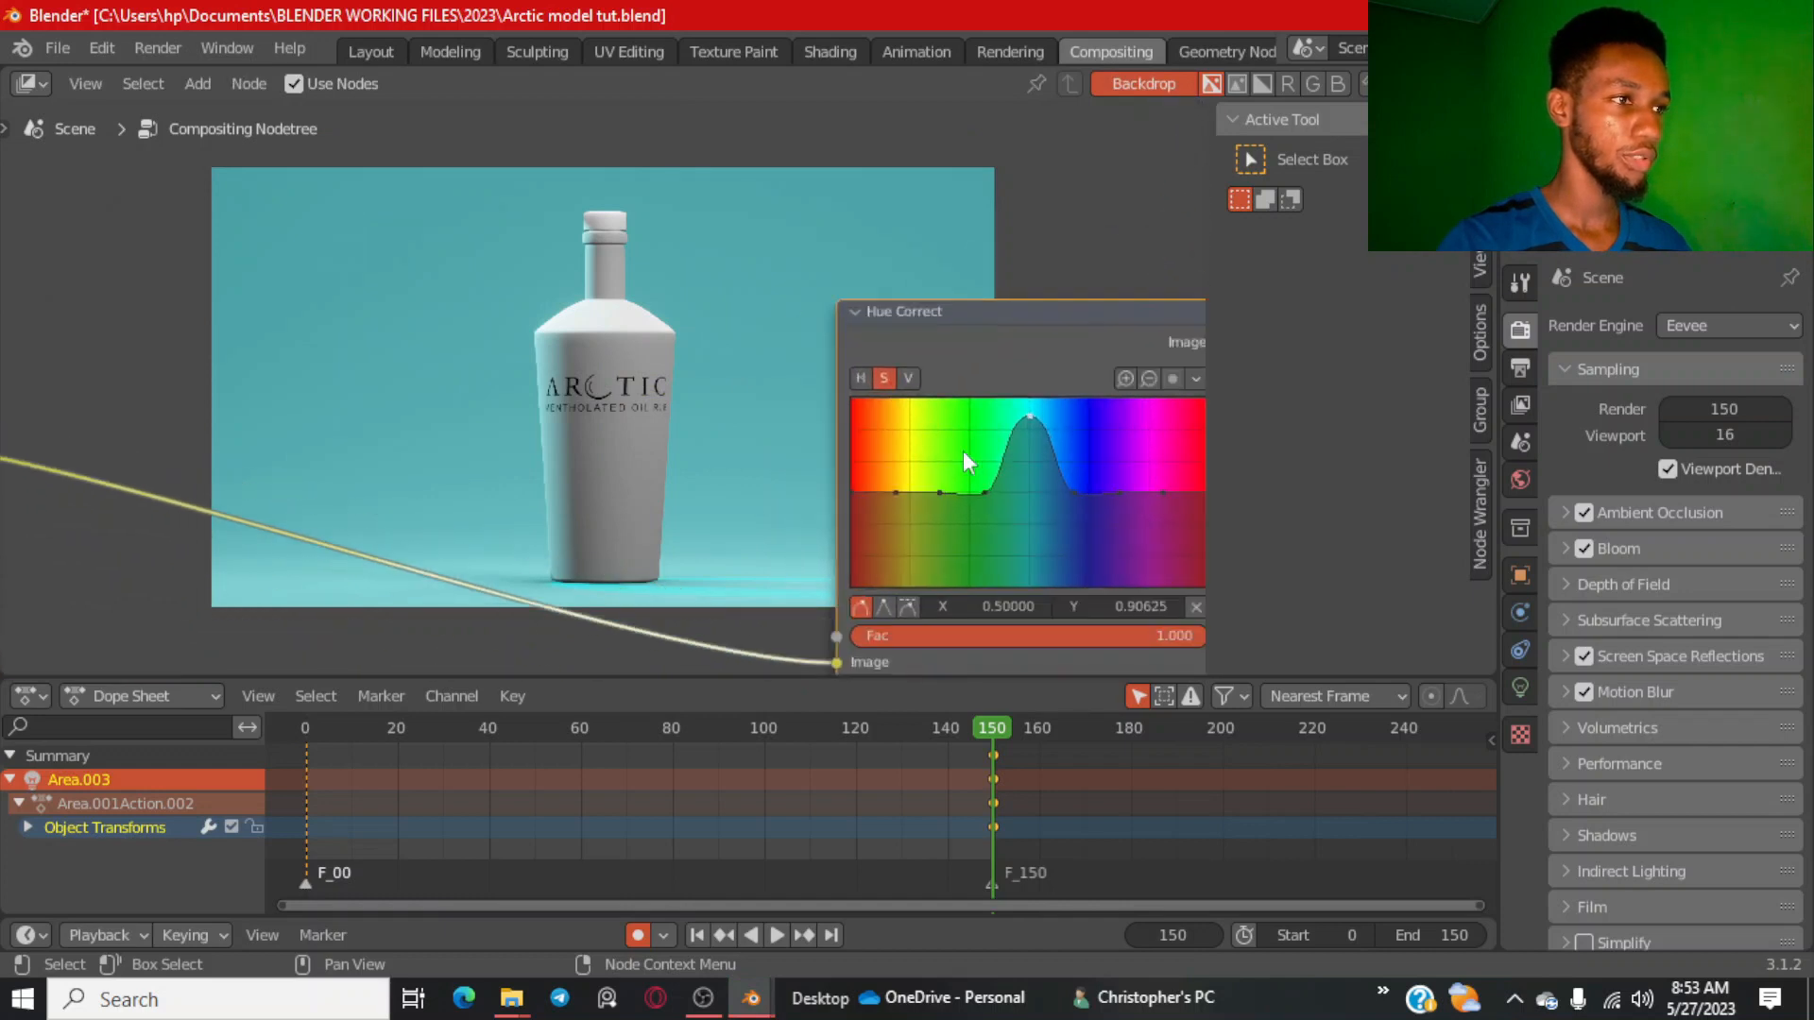
{"action": "mouse_move", "coordinate": [1028, 417]}
{"action": "left_mouse_down"}
{"action": "mouse_move", "coordinate": [1039, 484]}
{"action": "mouse_move", "coordinate": [1041, 395]}
{"action": "mouse_move", "coordinate": [1067, 408]}
{"action": "mouse_move", "coordinate": [1011, 404]}
{"action": "mouse_move", "coordinate": [1032, 399]}
{"action": "left_mouse_up"}
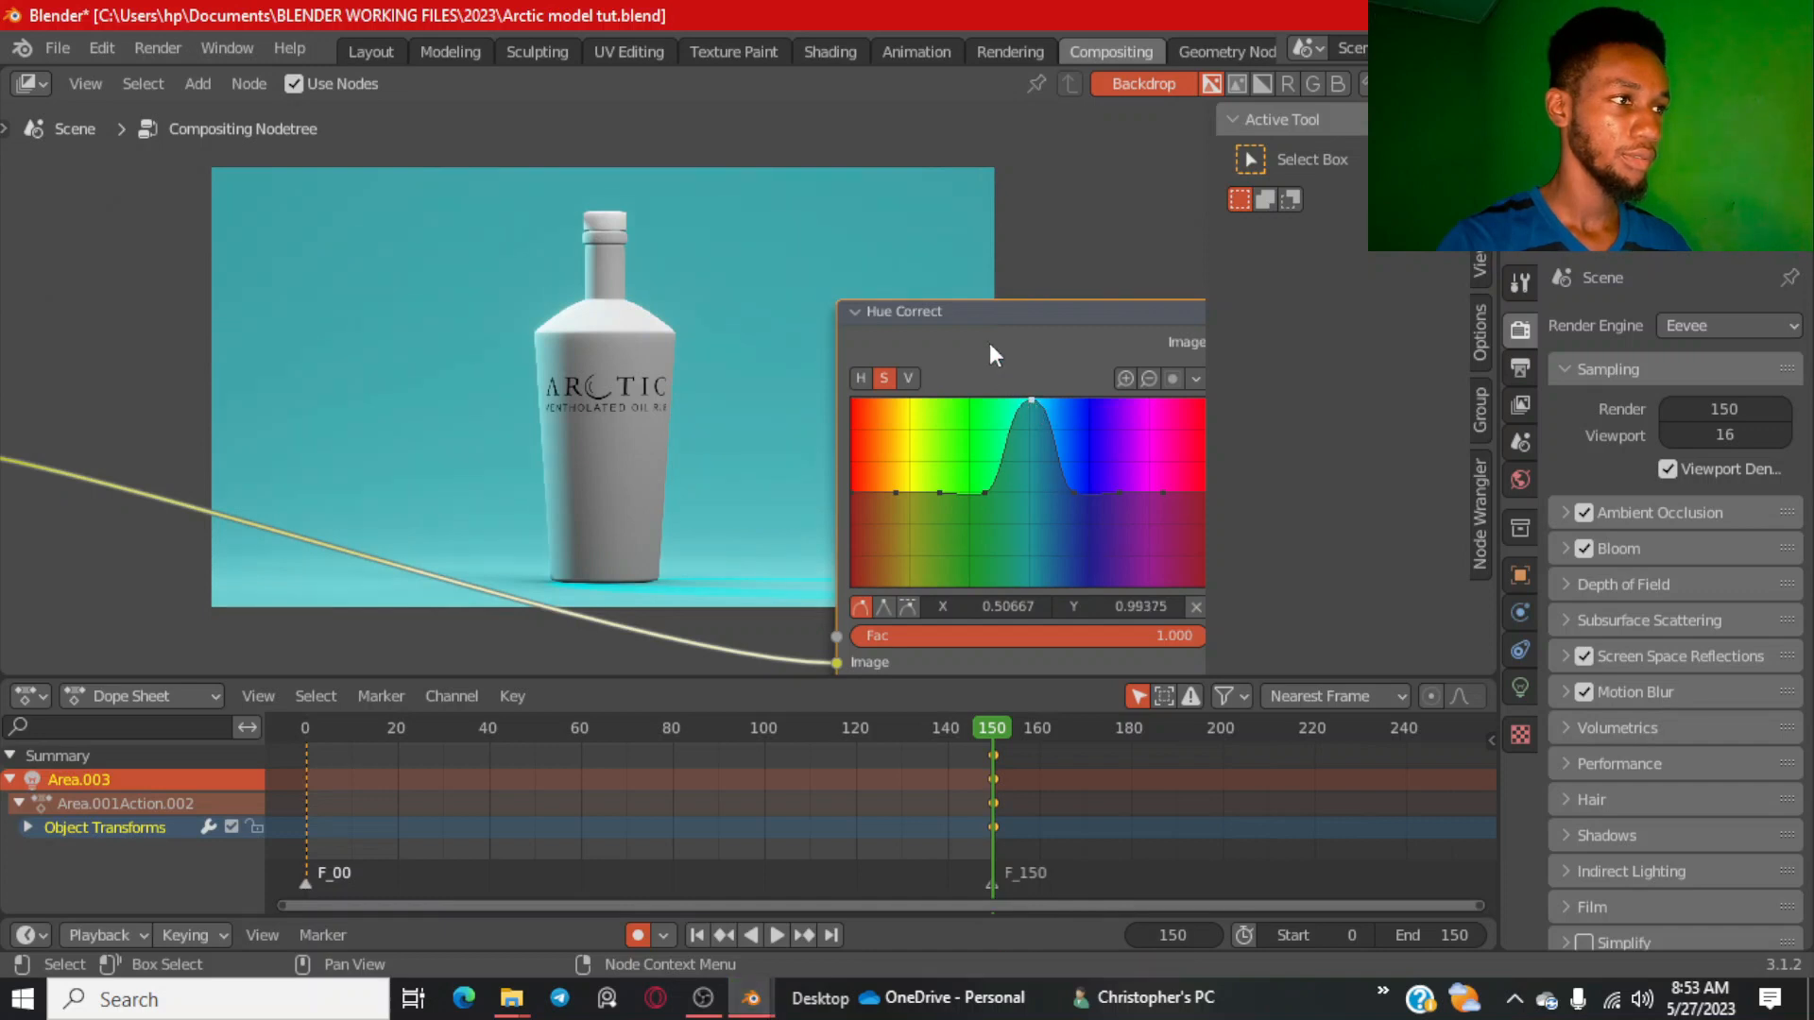
Space the Viewer and Hue Correct nodes farther apart to leave room between them.
{"action": "scroll", "coordinate": [989, 343], "scroll_direction": "down", "scroll_amount": 3}
{"action": "middle_click_drag", "start_coordinate": [899, 336], "coordinate": [591, 356]}
{"action": "left_click", "coordinate": [867, 272]}
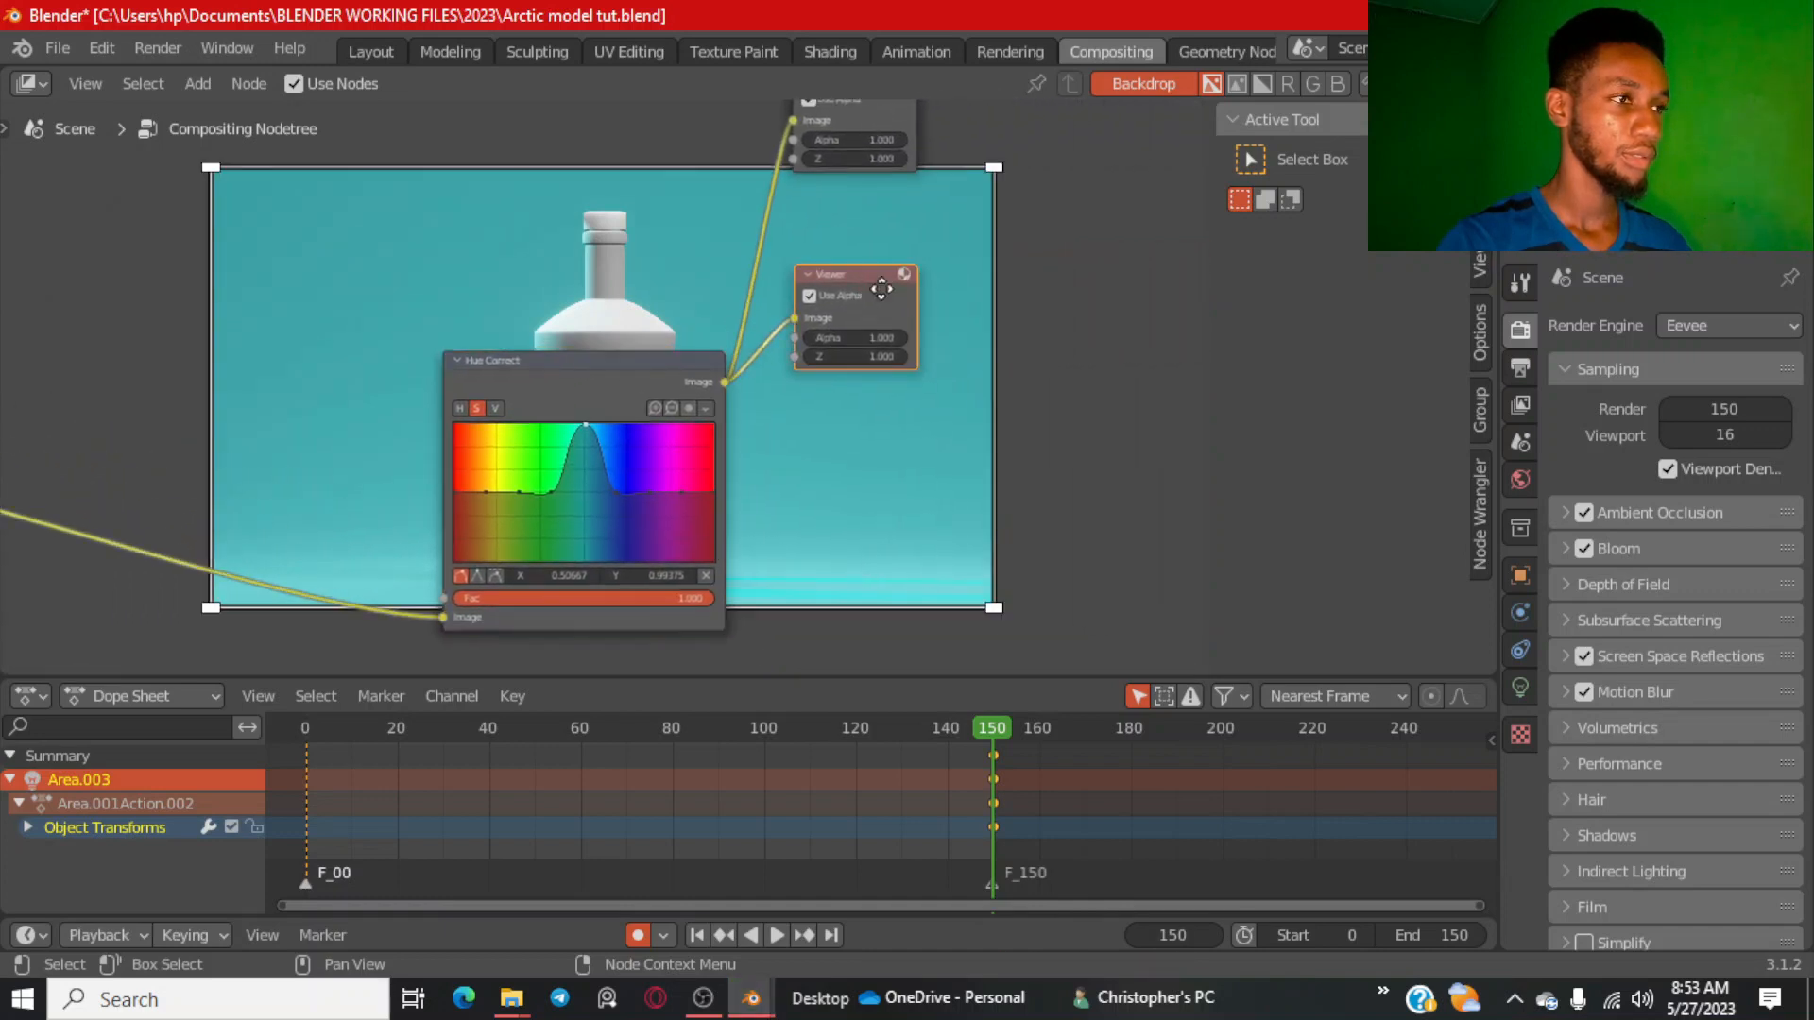
{"action": "left_click_drag", "start_coordinate": [882, 288], "coordinate": [1077, 359]}
{"action": "left_click_drag", "start_coordinate": [666, 360], "coordinate": [531, 422]}
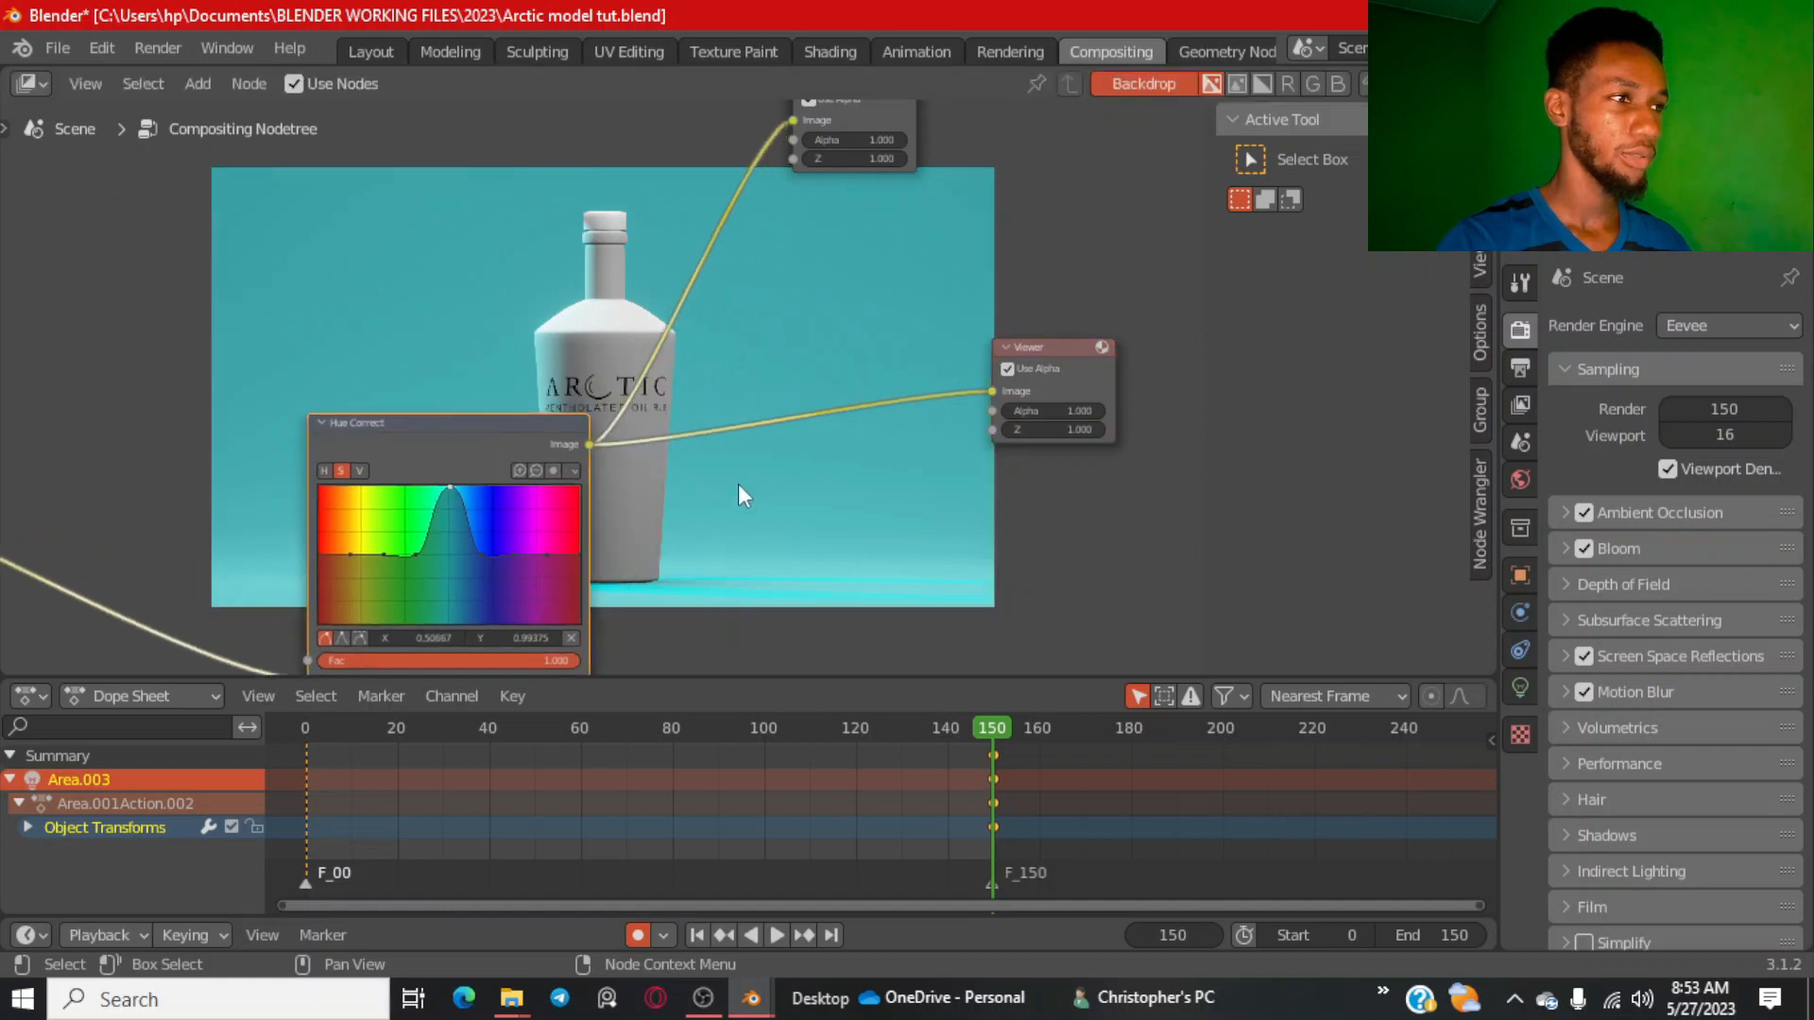
{"action": "left_click_drag", "start_coordinate": [1018, 363], "coordinate": [1040, 397]}
Try a Glare filter node in the link between Hue Correct and Viewer.
{"action": "key", "text": "shift+a"}
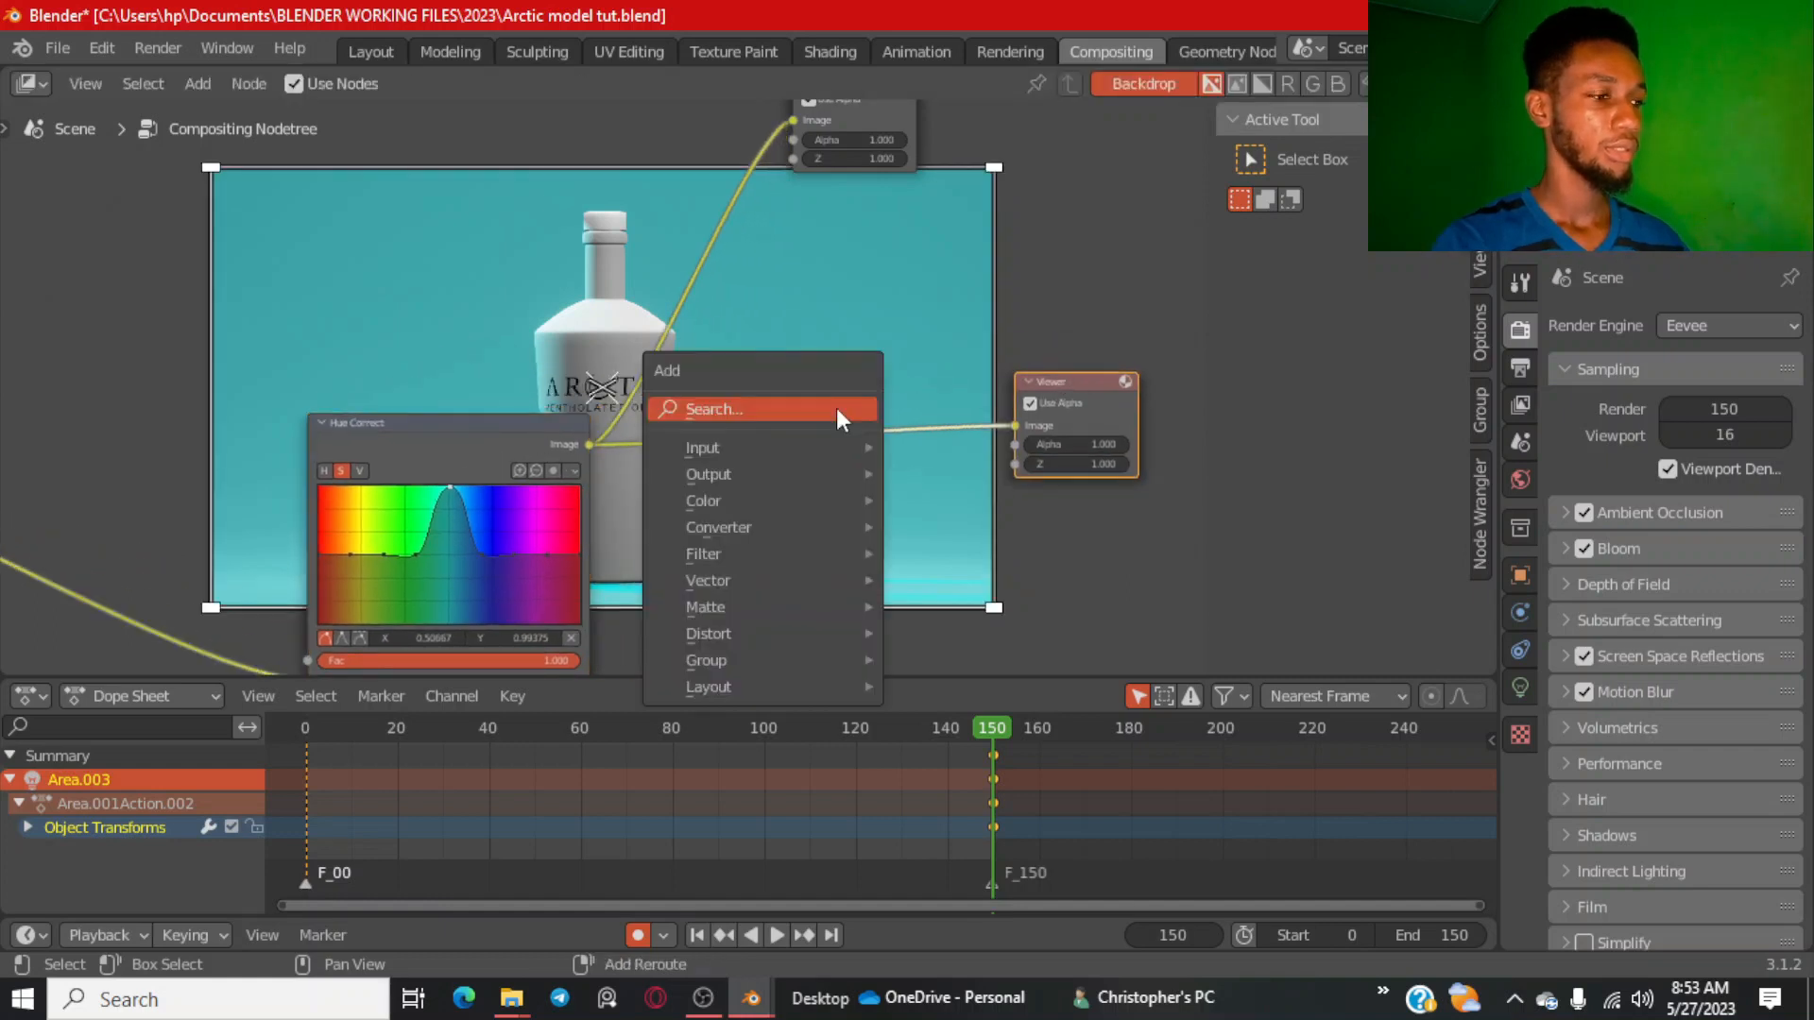
{"action": "key", "text": "shift+a"}
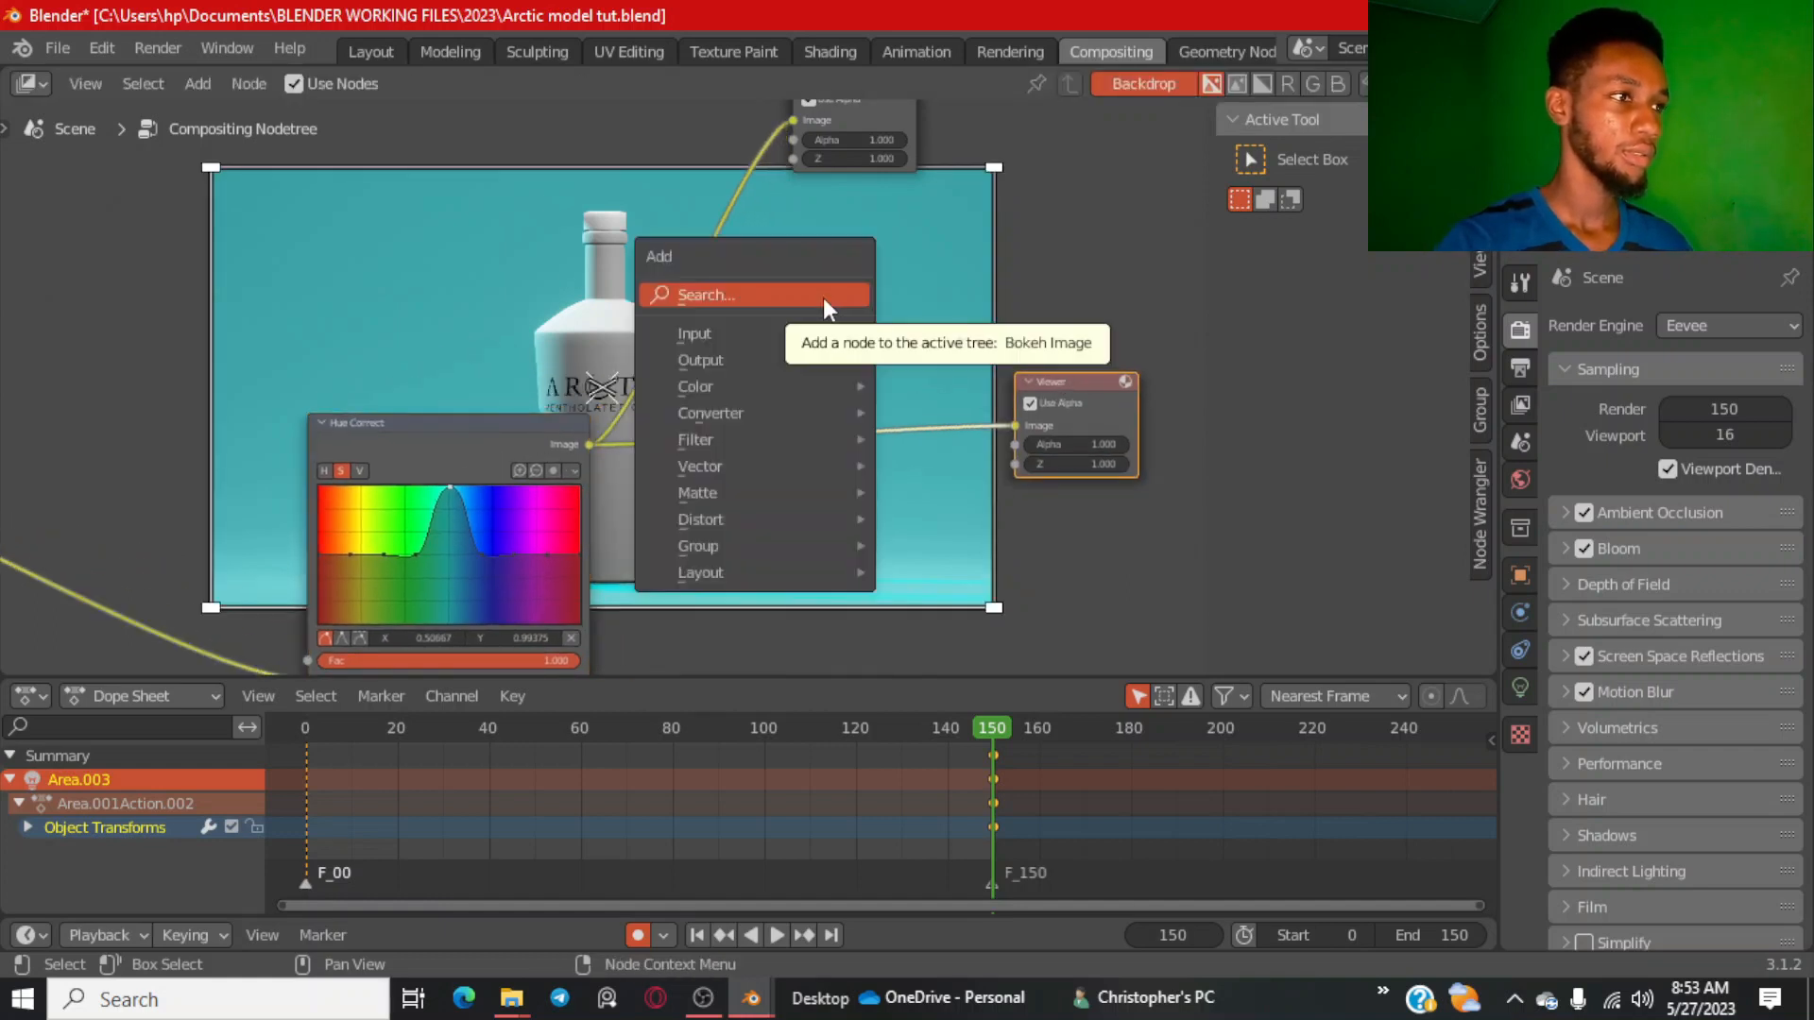
{"action": "mouse_move", "coordinate": [760, 442]}
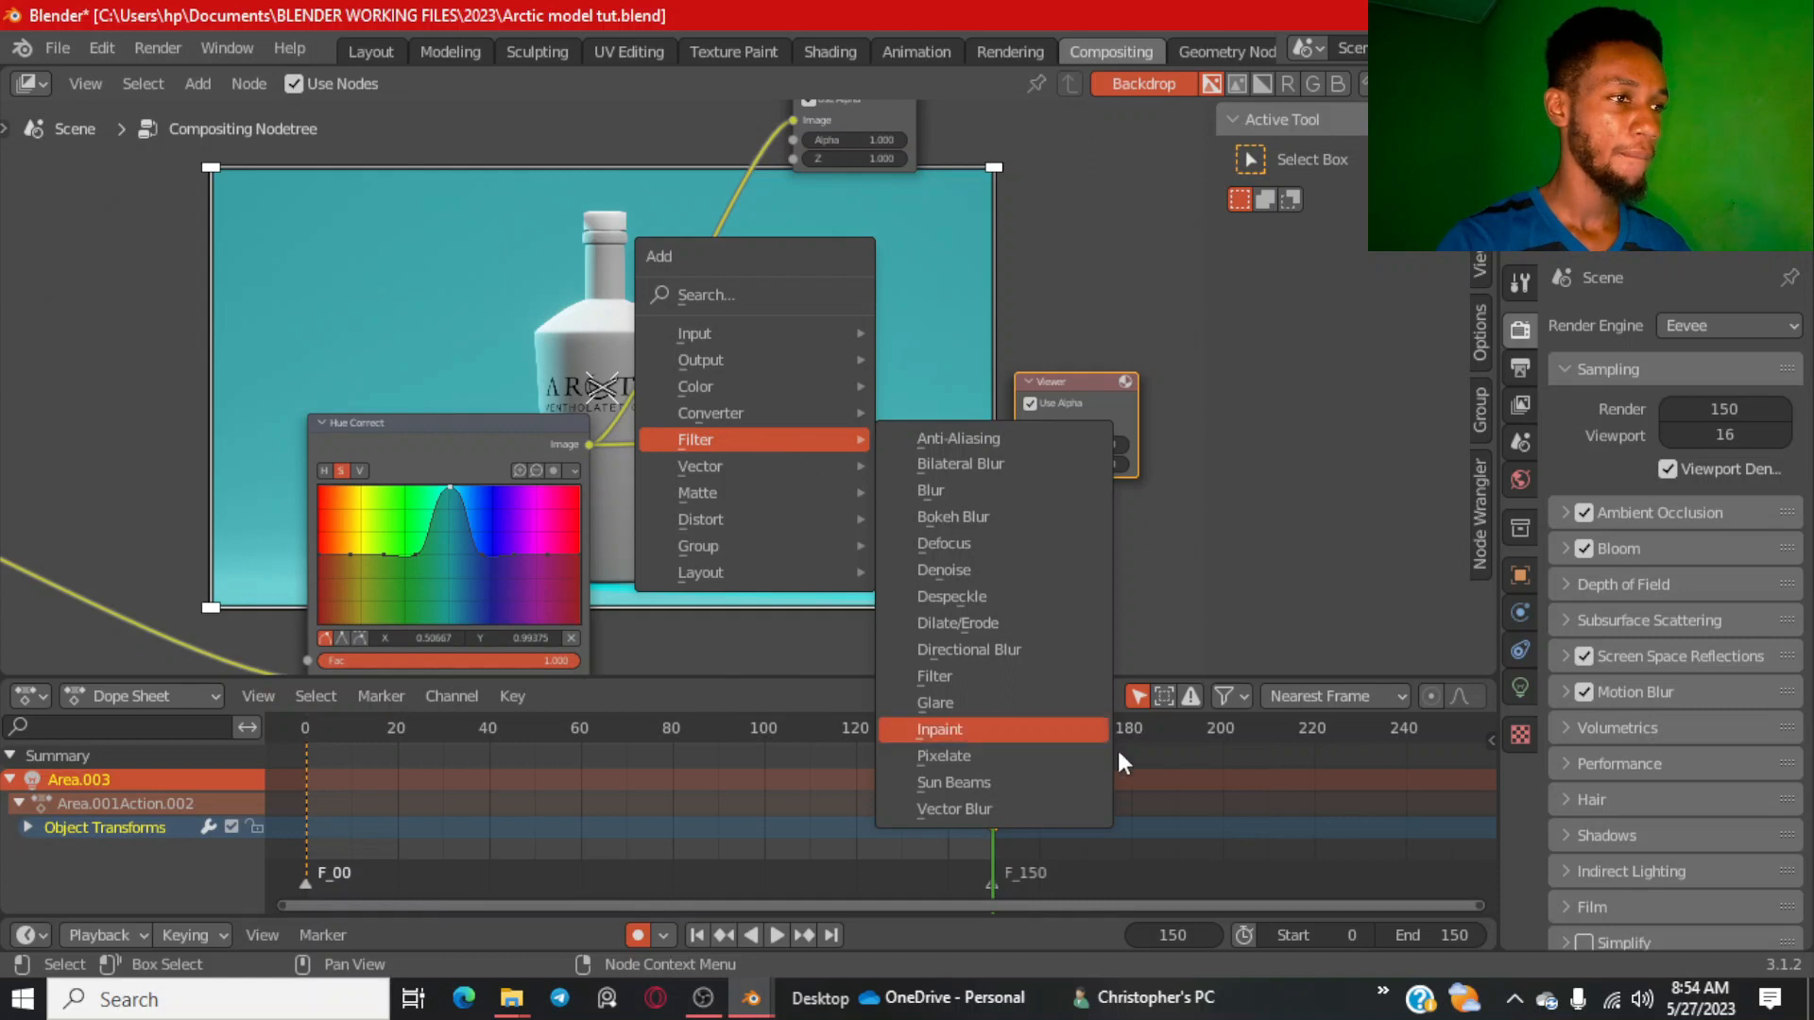
{"action": "left_click", "coordinate": [1029, 703]}
{"action": "left_click", "coordinate": [788, 396]}
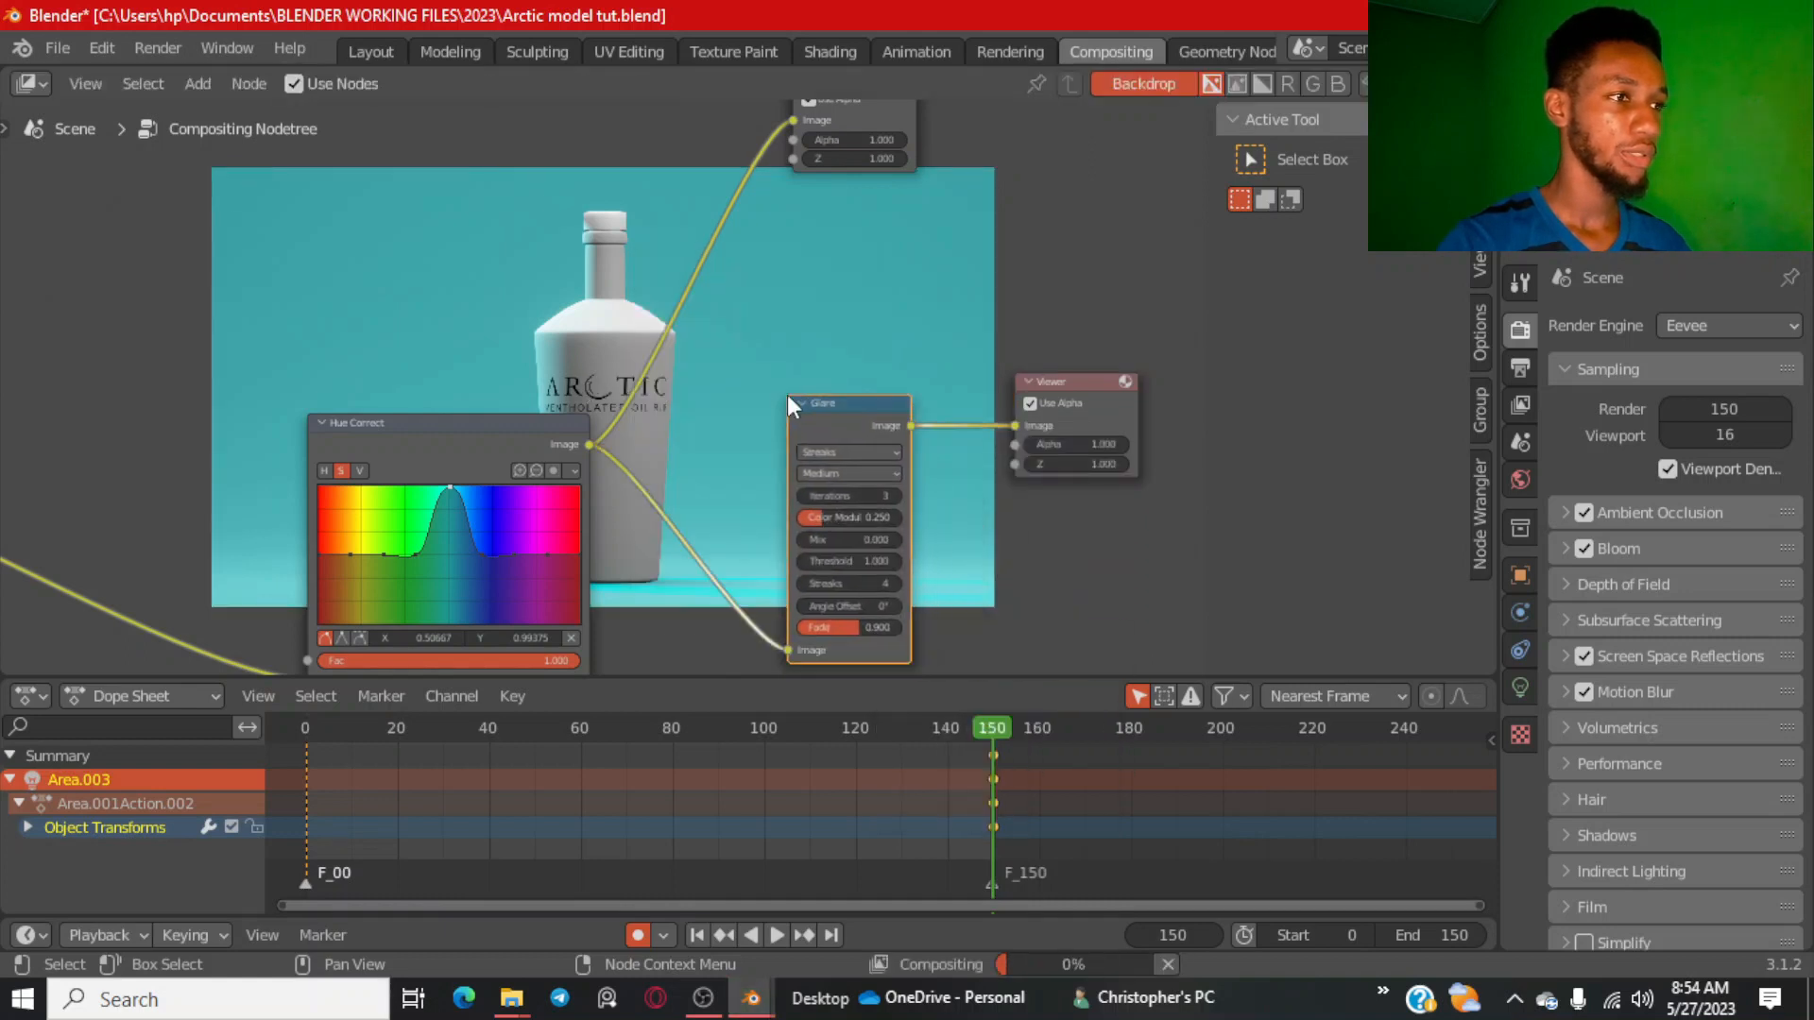
Check the effect of the Glare node, delete it, and relink the Hue Correct image output to the Viewer node.
{"action": "scroll", "coordinate": [907, 548], "scroll_direction": "up", "scroll_amount": 3}
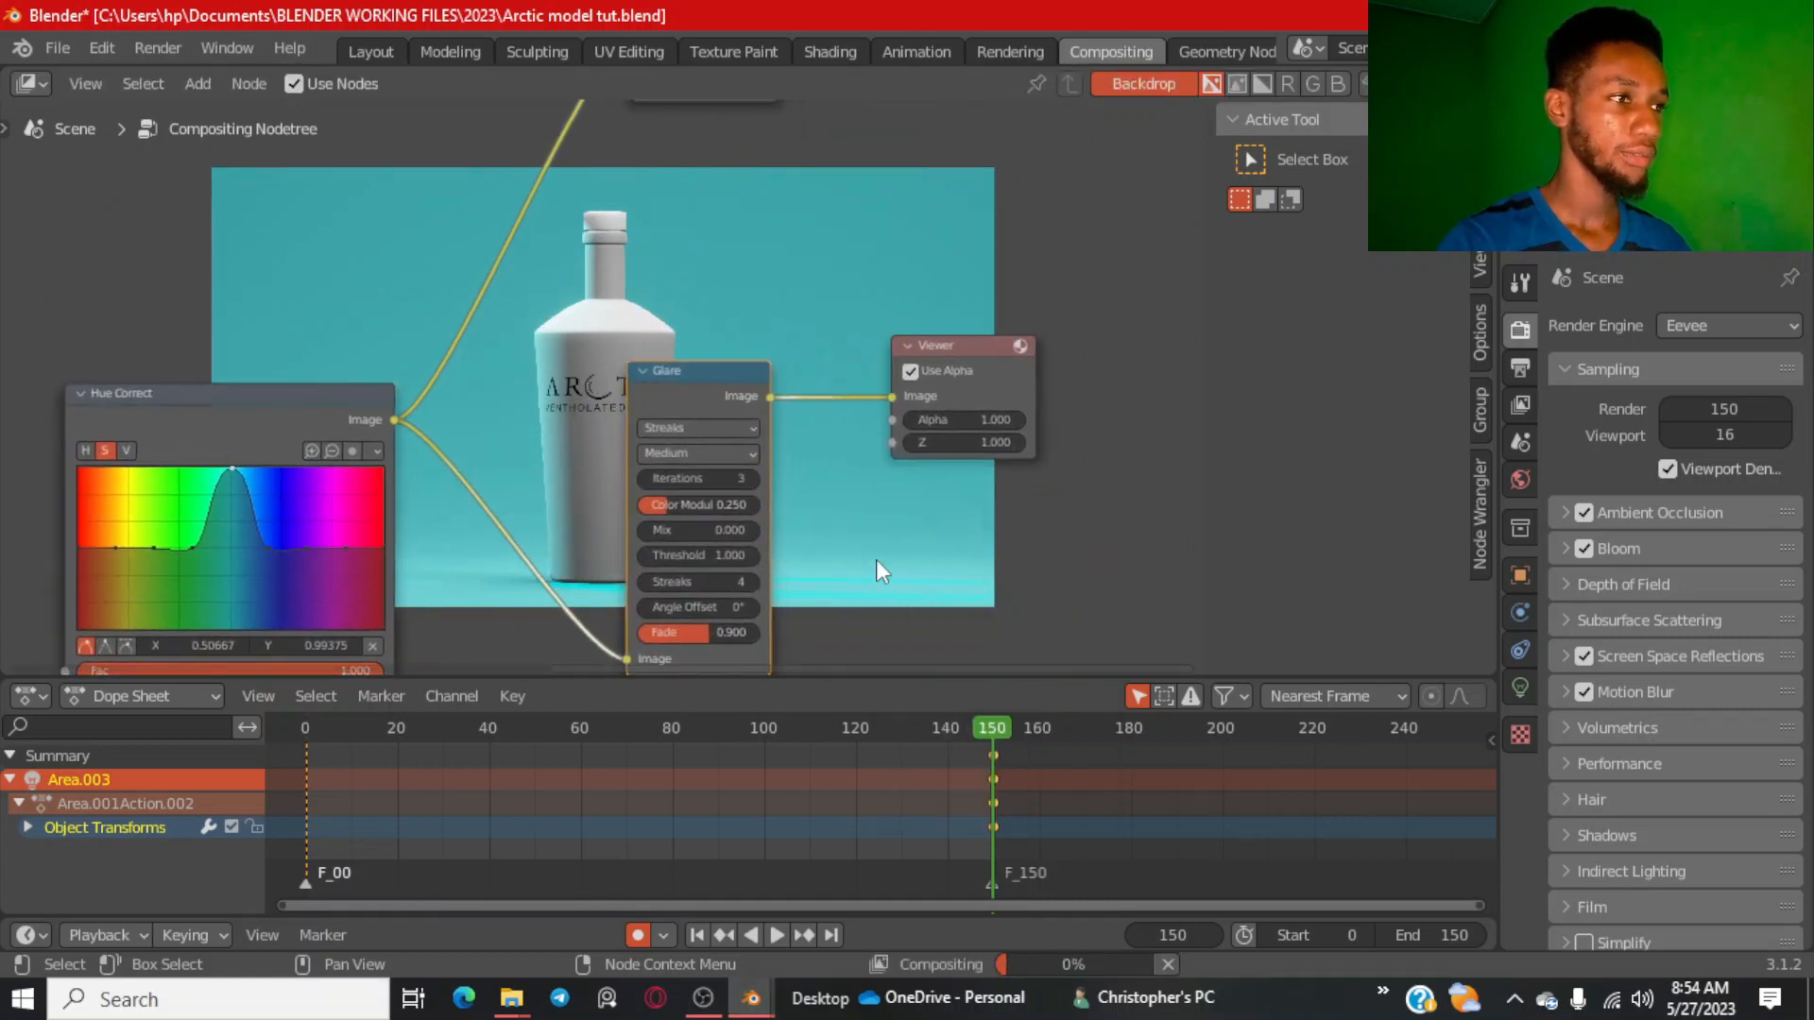
{"action": "middle_click_drag", "start_coordinate": [893, 565], "coordinate": [959, 489]}
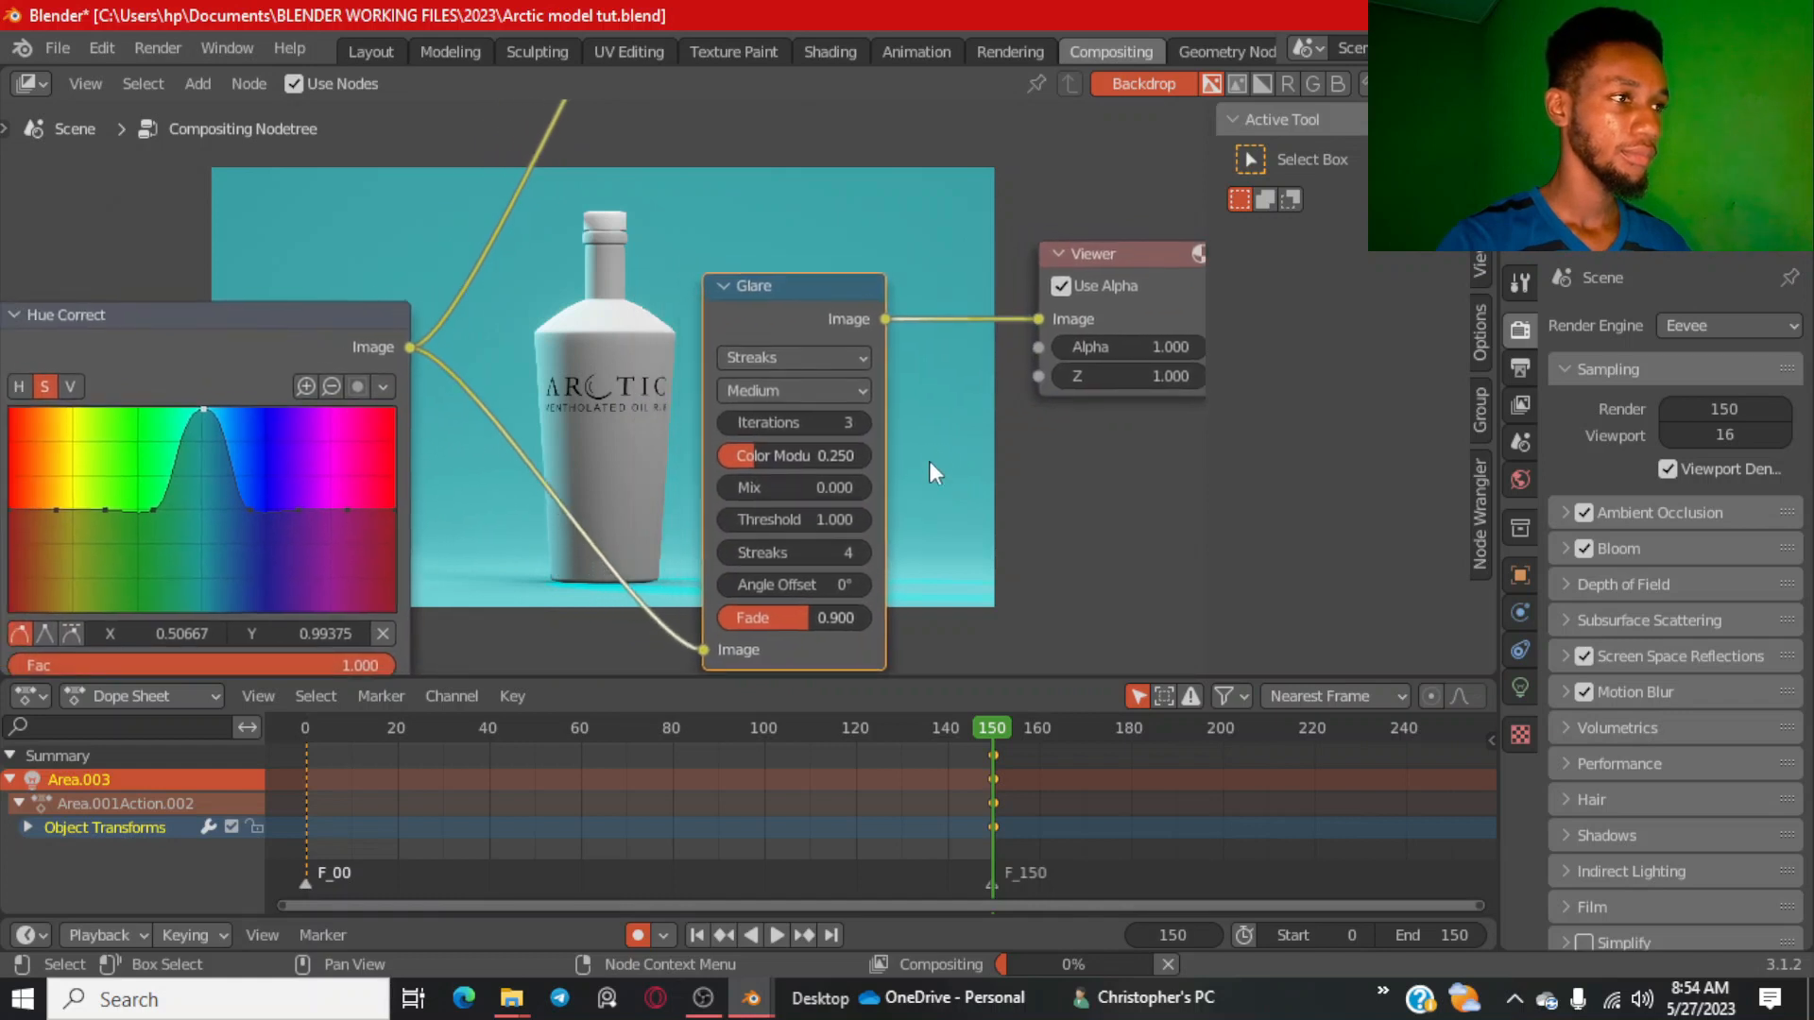
{"action": "scroll", "coordinate": [941, 529], "scroll_direction": "up", "scroll_amount": 1}
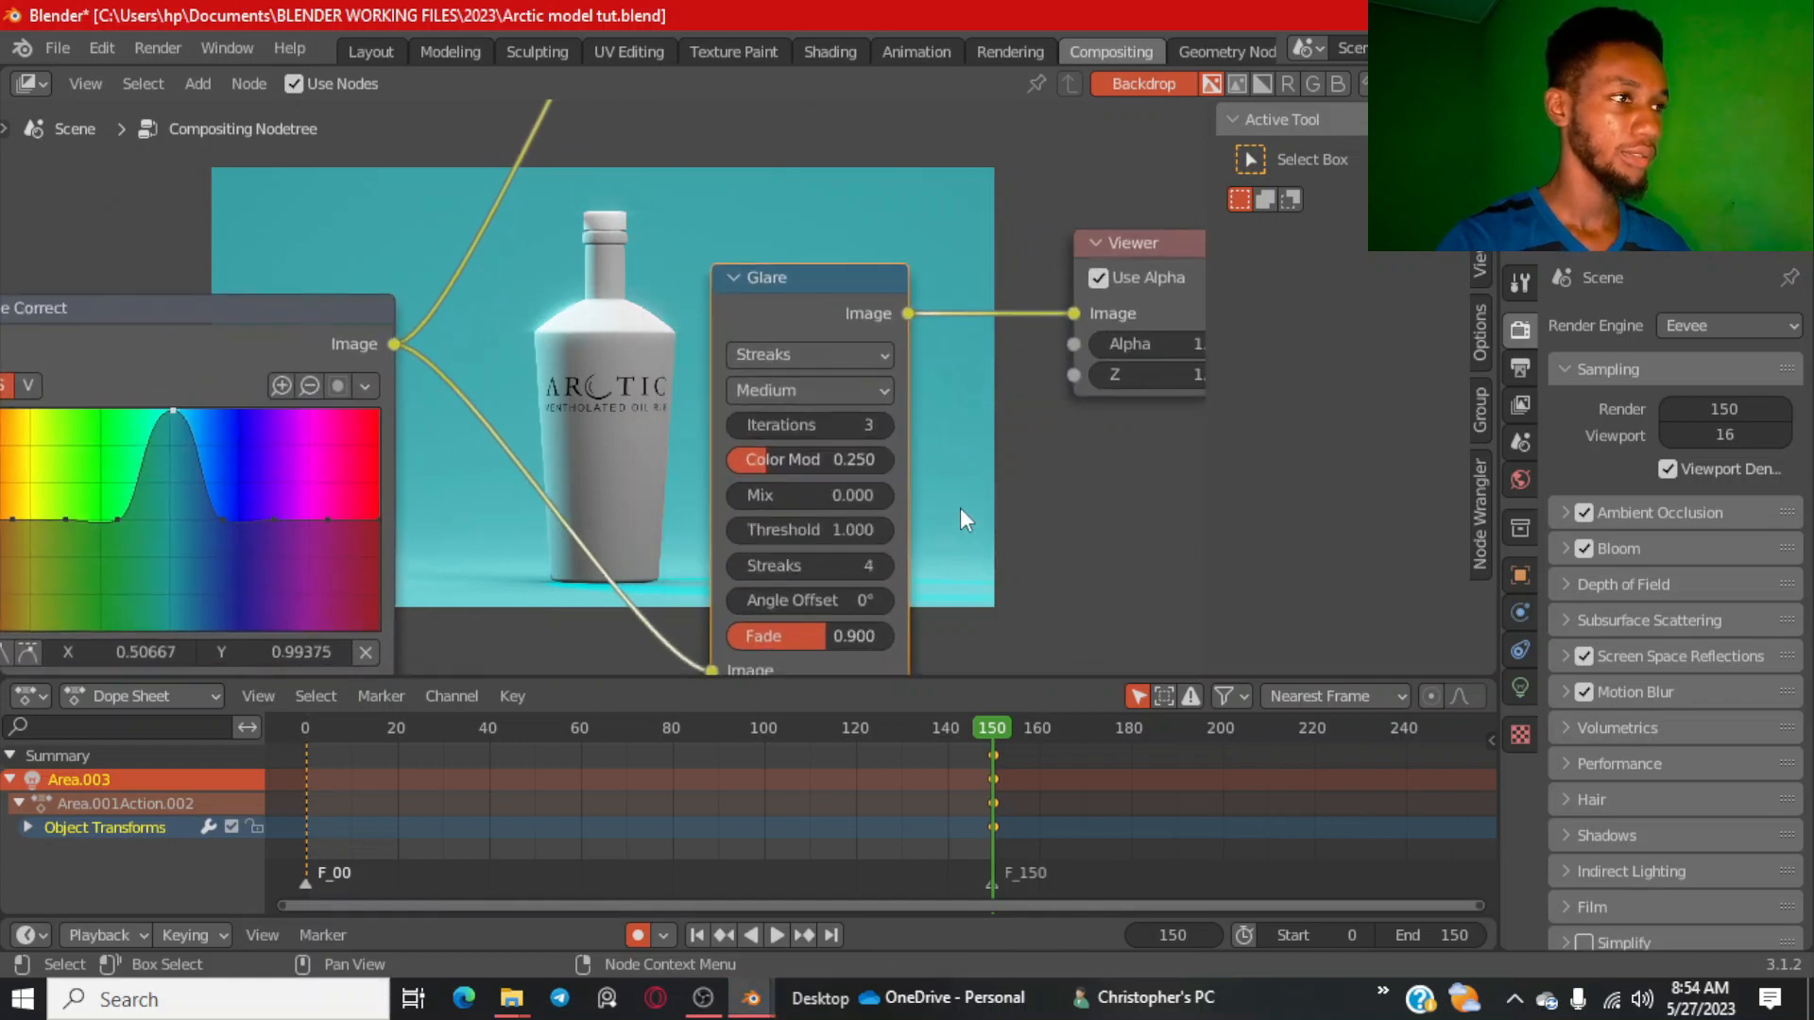
{"action": "scroll", "coordinate": [964, 489], "scroll_direction": "down", "scroll_amount": 3}
{"action": "middle_click_drag", "start_coordinate": [983, 499], "coordinate": [885, 540]}
{"action": "scroll", "coordinate": [897, 519], "scroll_direction": "up", "scroll_amount": 2}
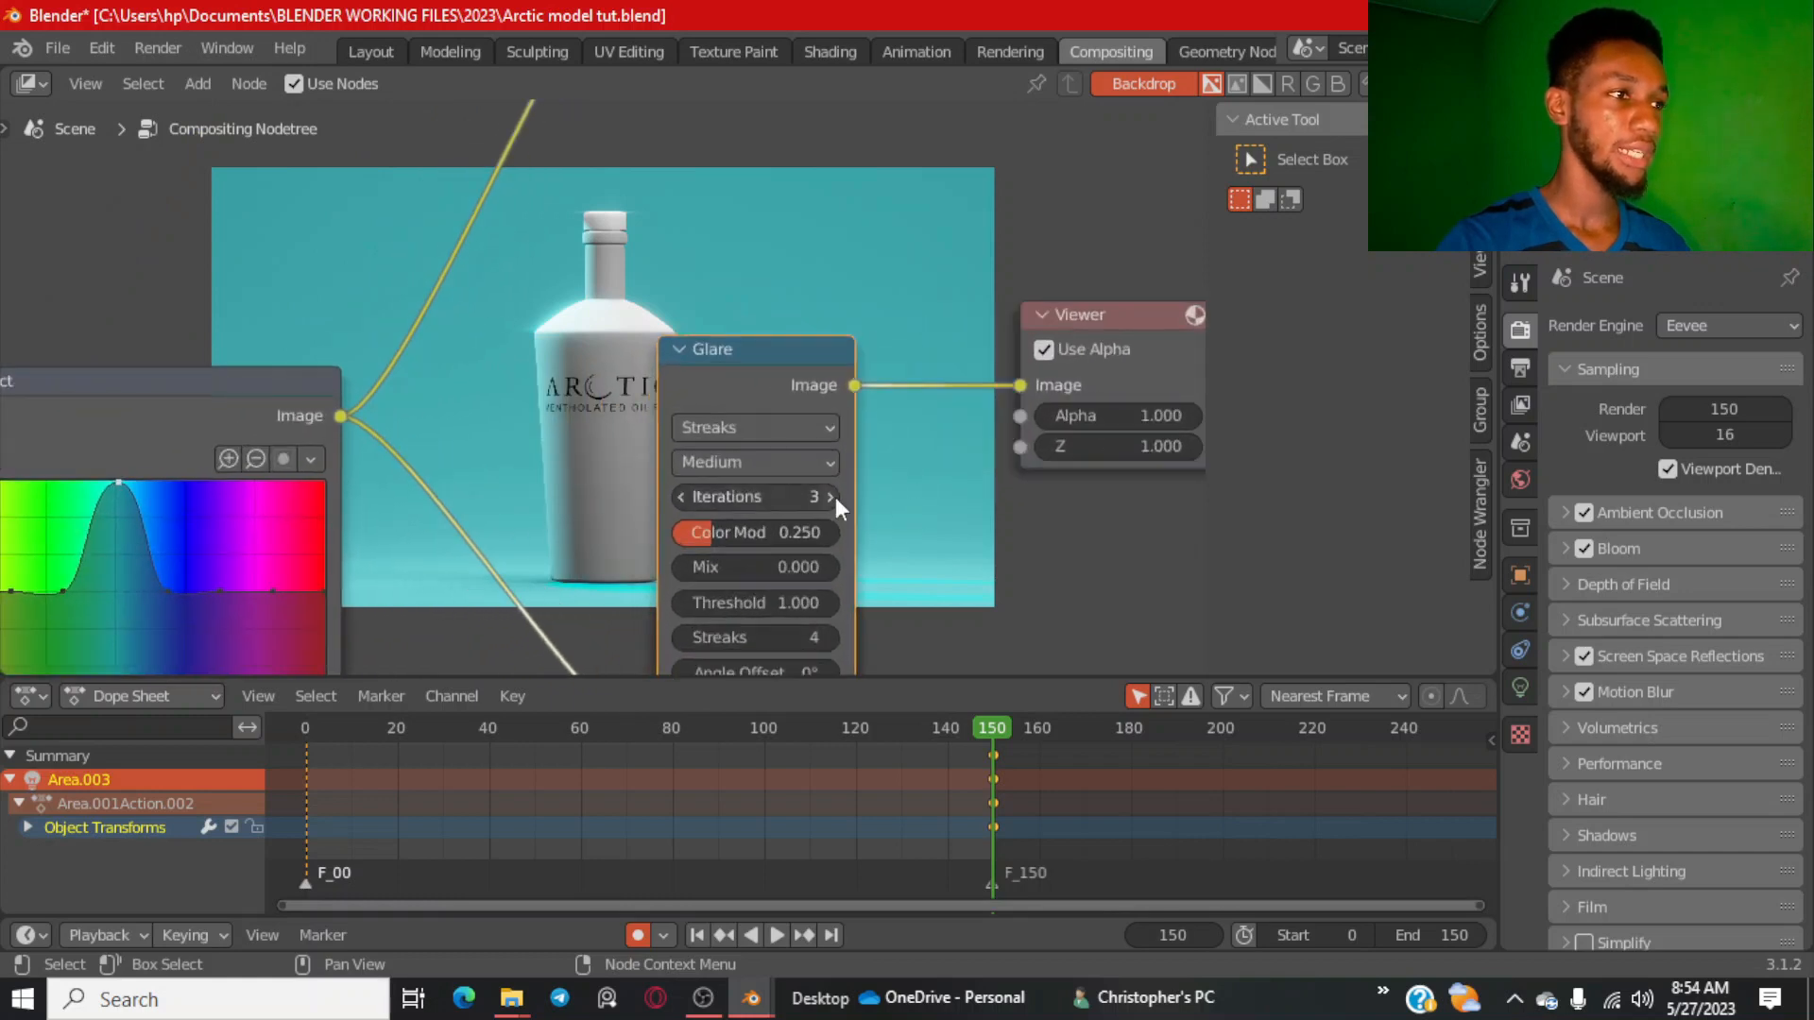
{"action": "key", "text": "x"}
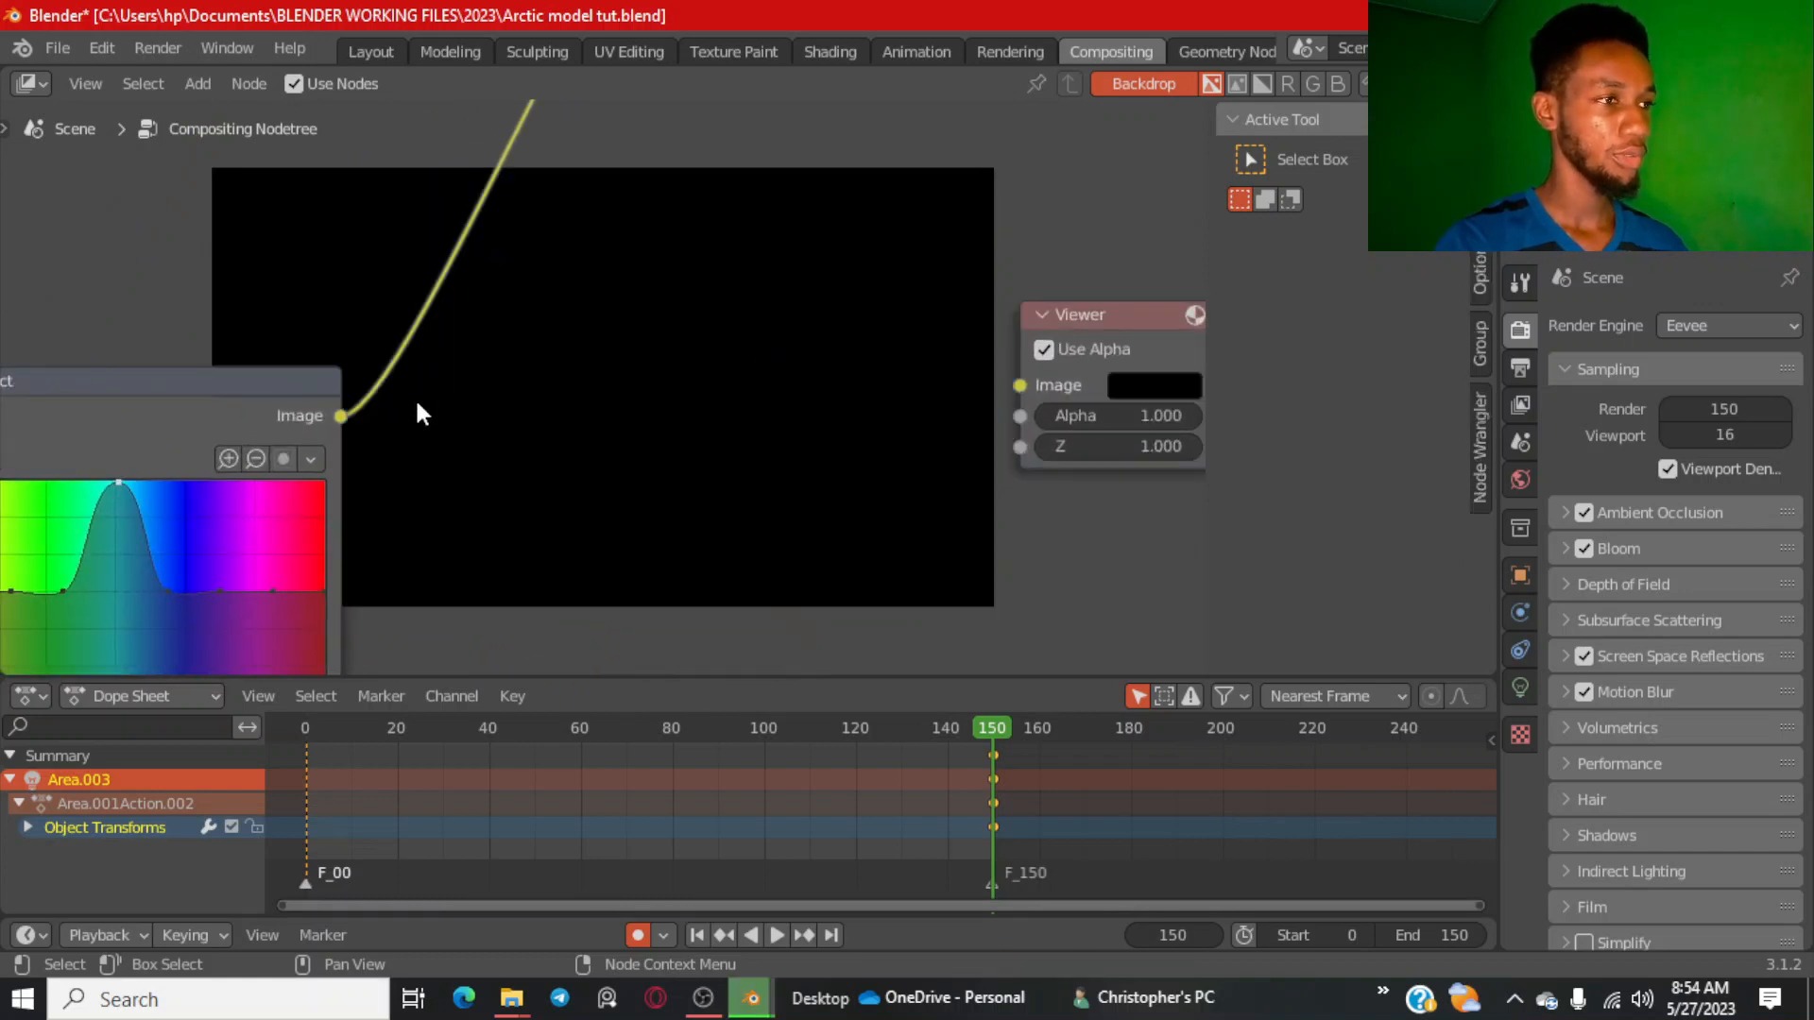
{"action": "left_click_drag", "start_coordinate": [338, 417], "coordinate": [1011, 385]}
Arrange the Composite node directly above the Viewer node, with both set apart from Hue Correct.
{"action": "scroll", "coordinate": [733, 243], "scroll_direction": "down", "scroll_amount": 2}
{"action": "middle_click_drag", "start_coordinate": [733, 243], "coordinate": [738, 432]}
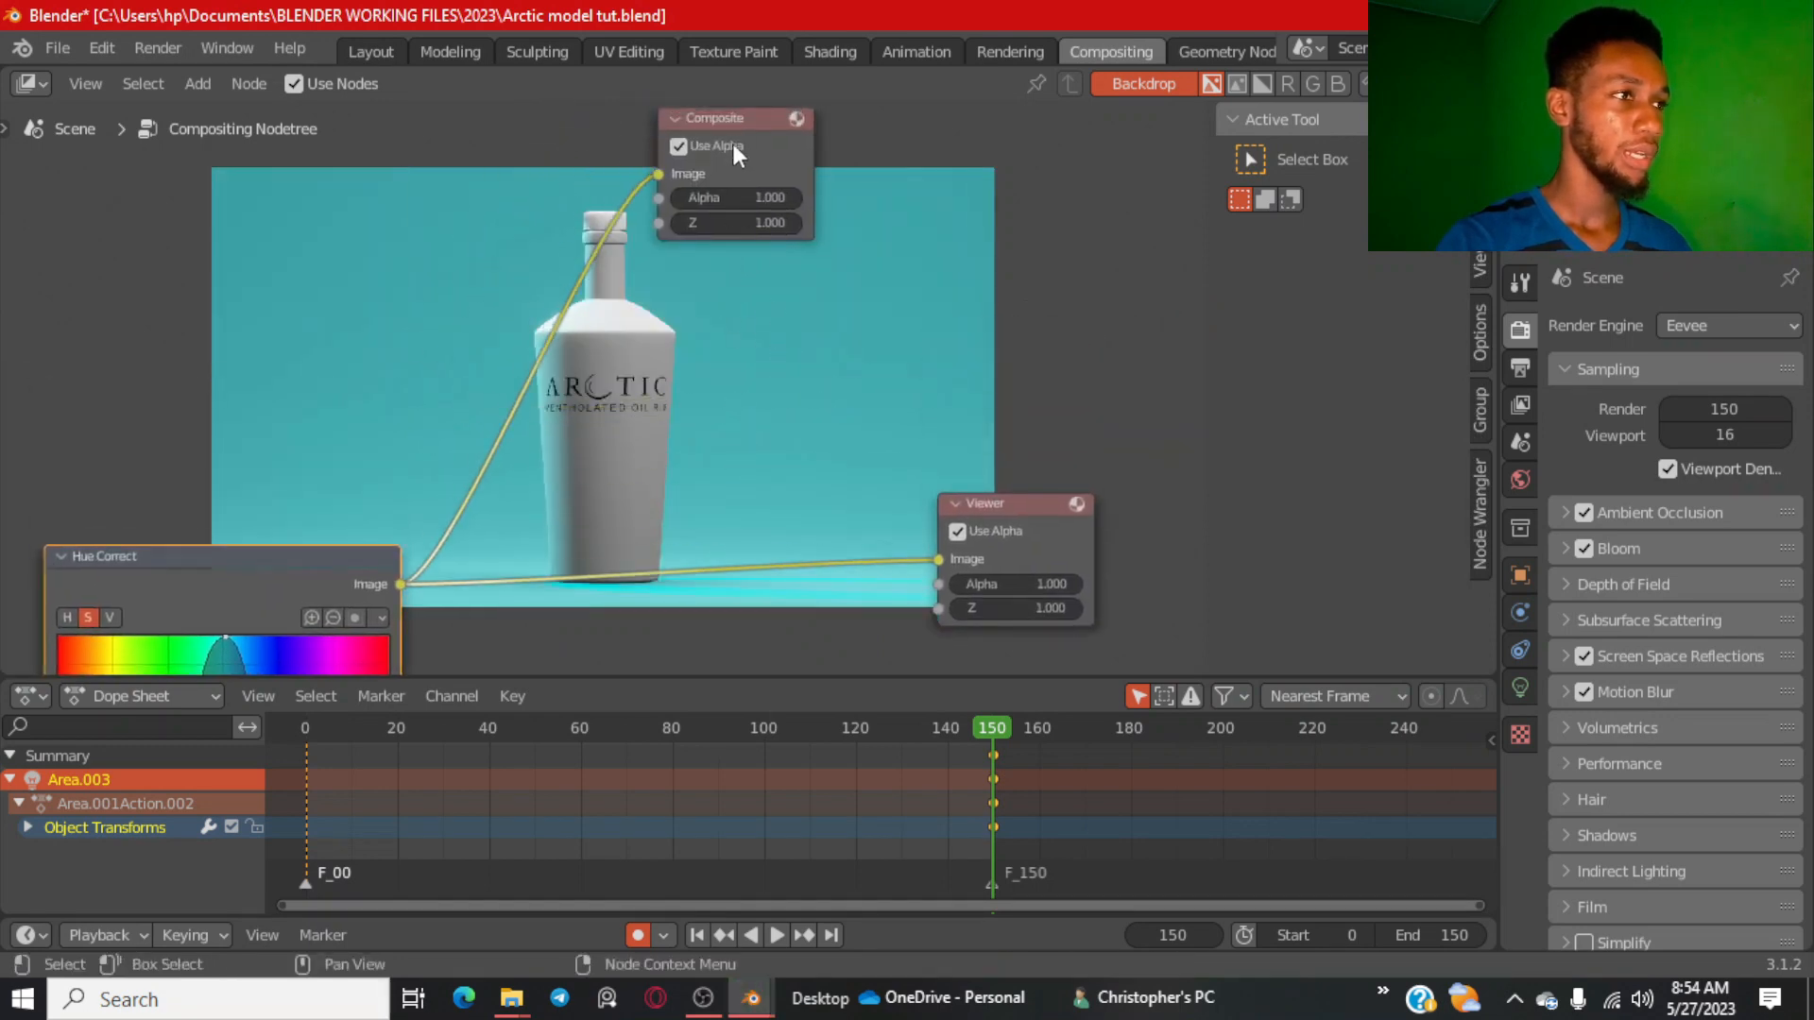
{"action": "left_click_drag", "start_coordinate": [733, 143], "coordinate": [974, 327]}
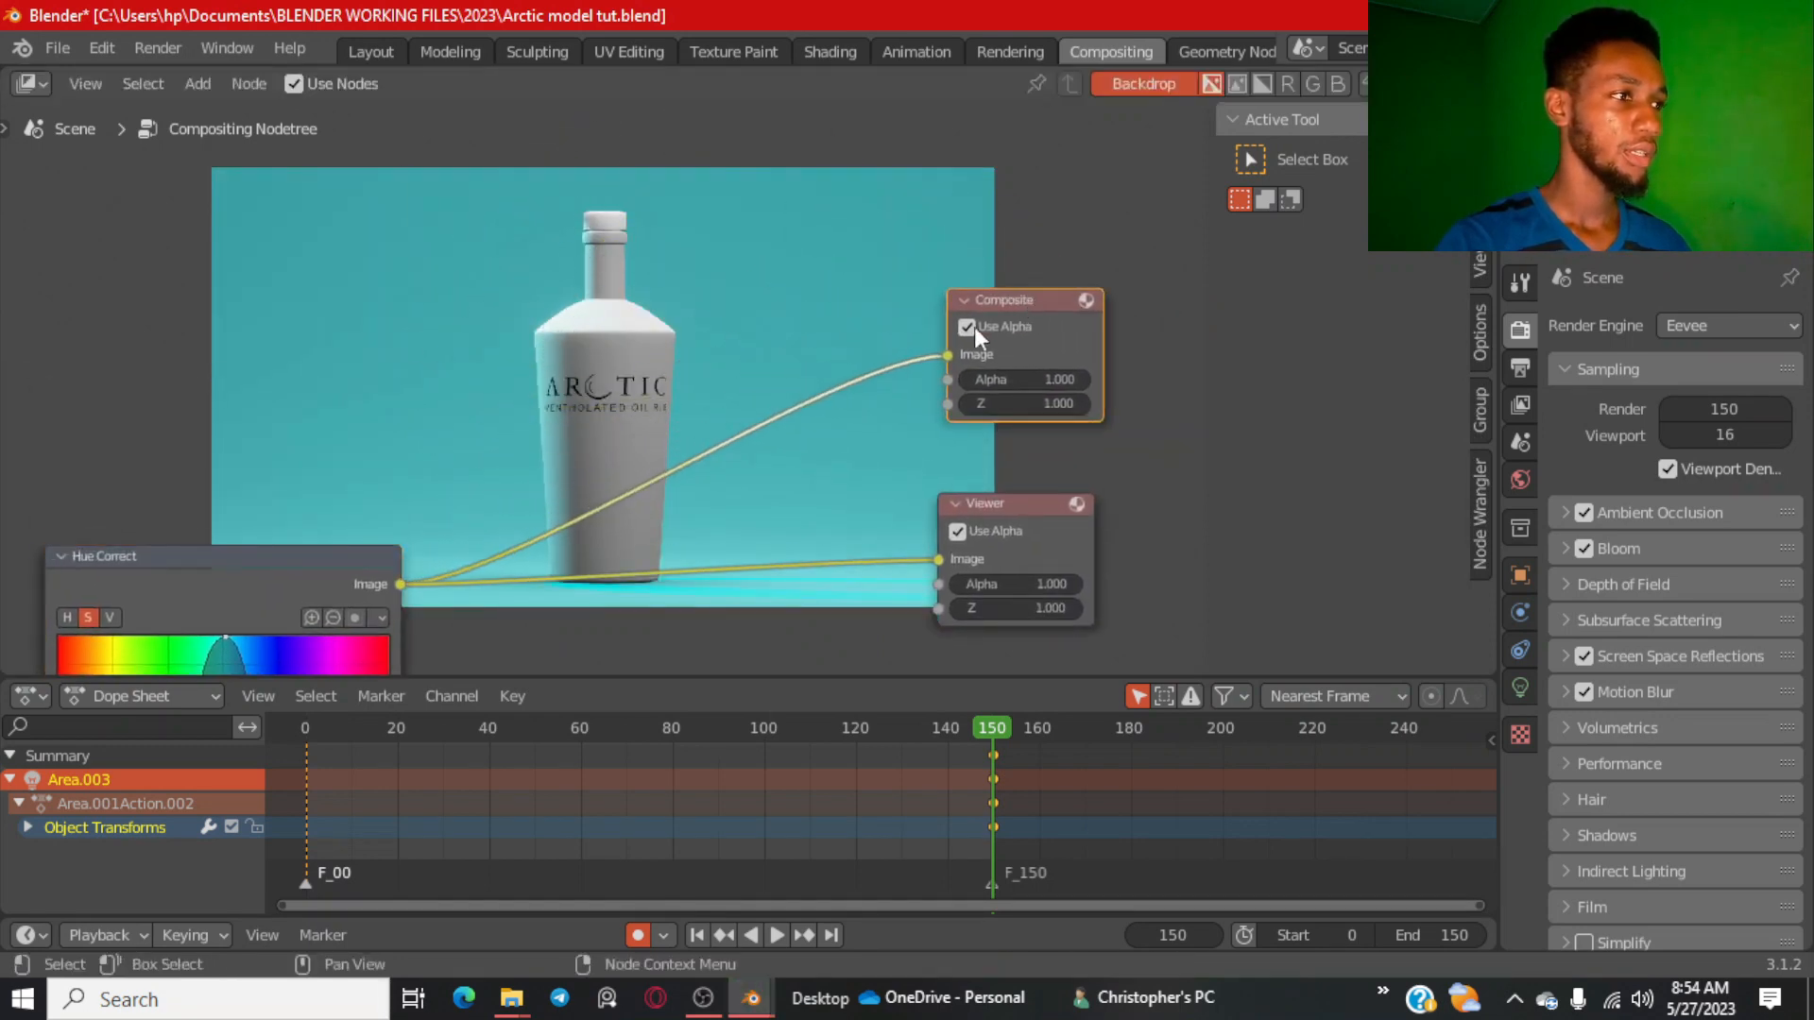
{"action": "scroll", "coordinate": [973, 327], "scroll_direction": "down", "scroll_amount": 2}
{"action": "middle_click_drag", "start_coordinate": [760, 476], "coordinate": [939, 429]}
{"action": "left_click_drag", "start_coordinate": [1071, 419], "coordinate": [1079, 443]}
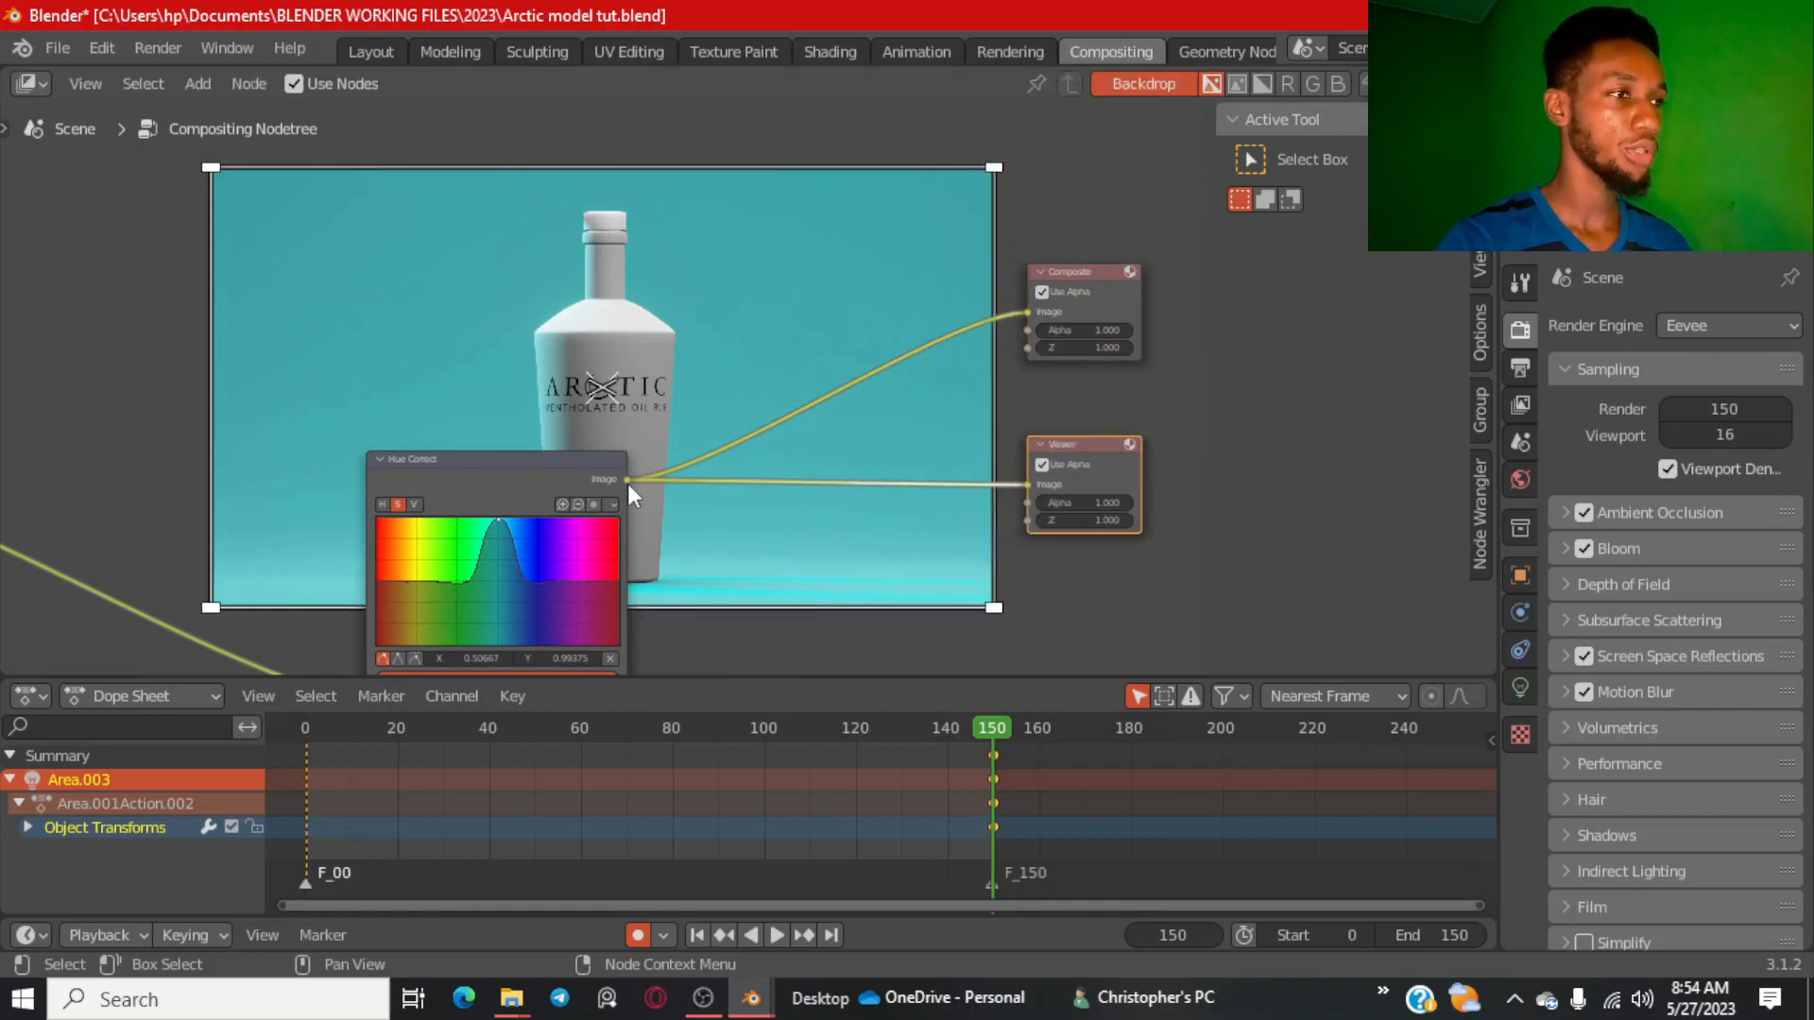
{"action": "left_click_drag", "start_coordinate": [1087, 276], "coordinate": [1085, 326]}
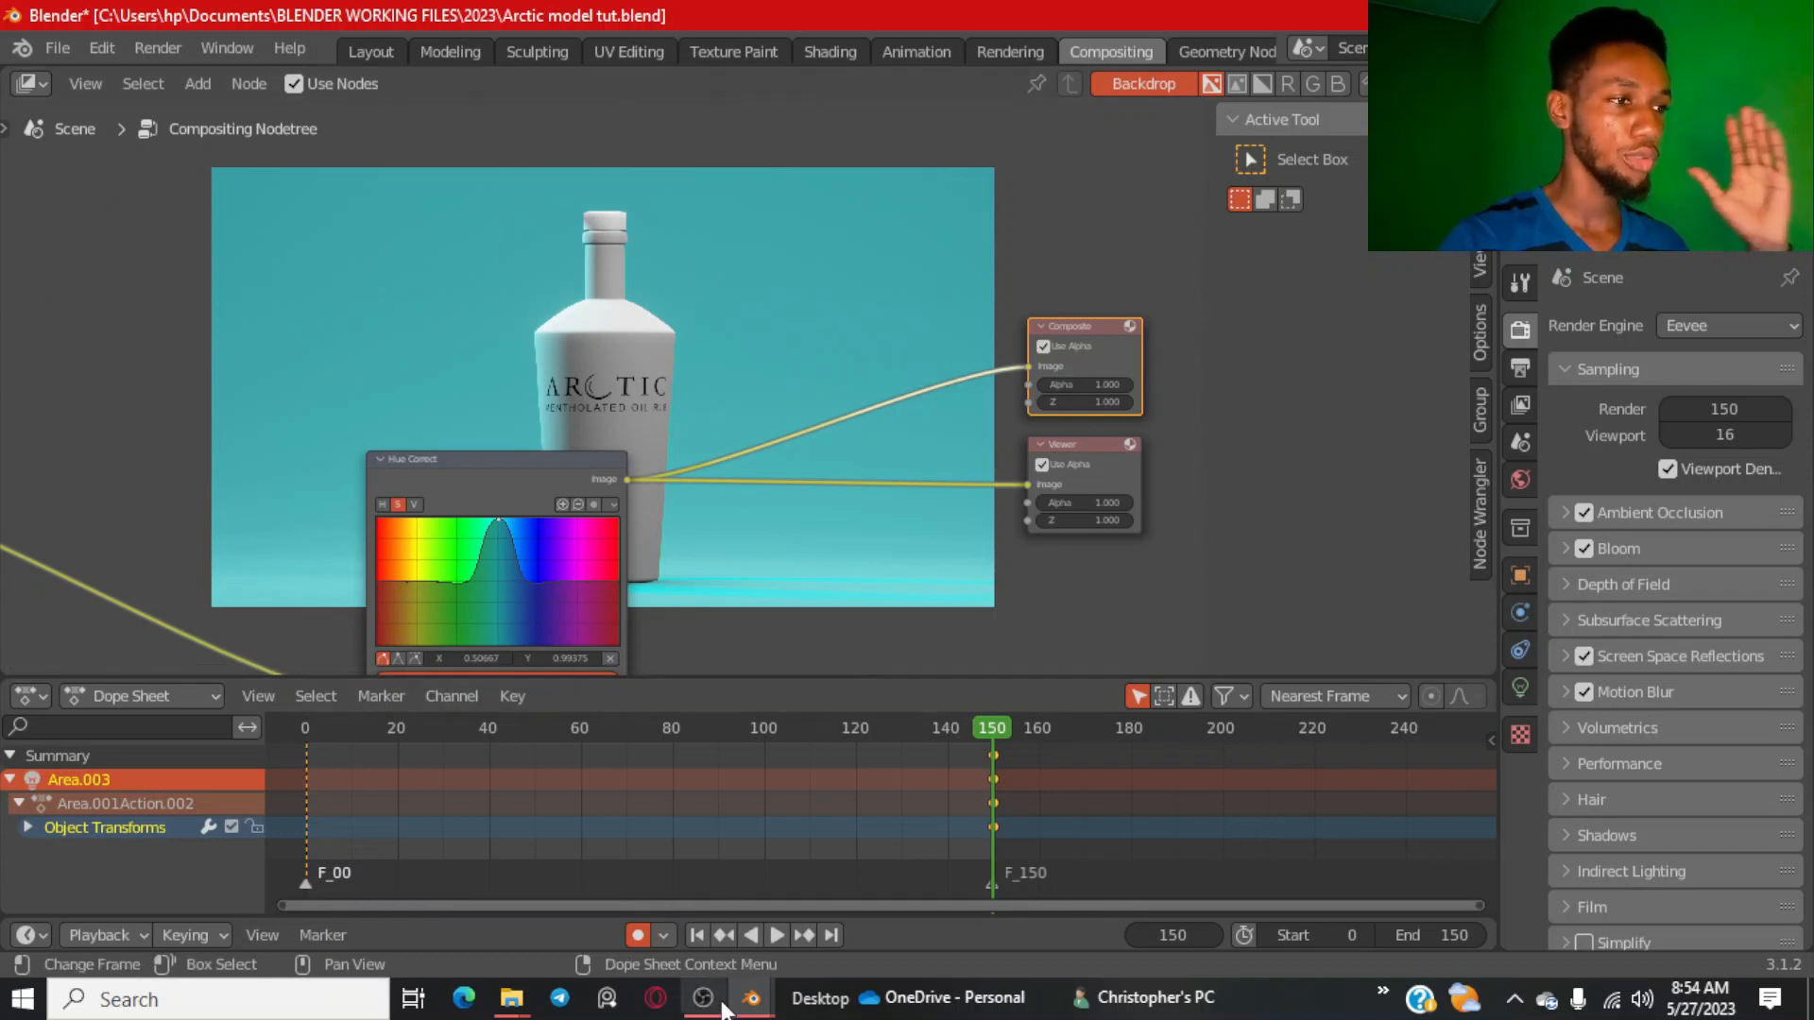
Switch to the Blender Render window and alternate between the render slots to compare the original and color-corrected bottle images.
{"action": "left_click", "coordinate": [751, 998]}
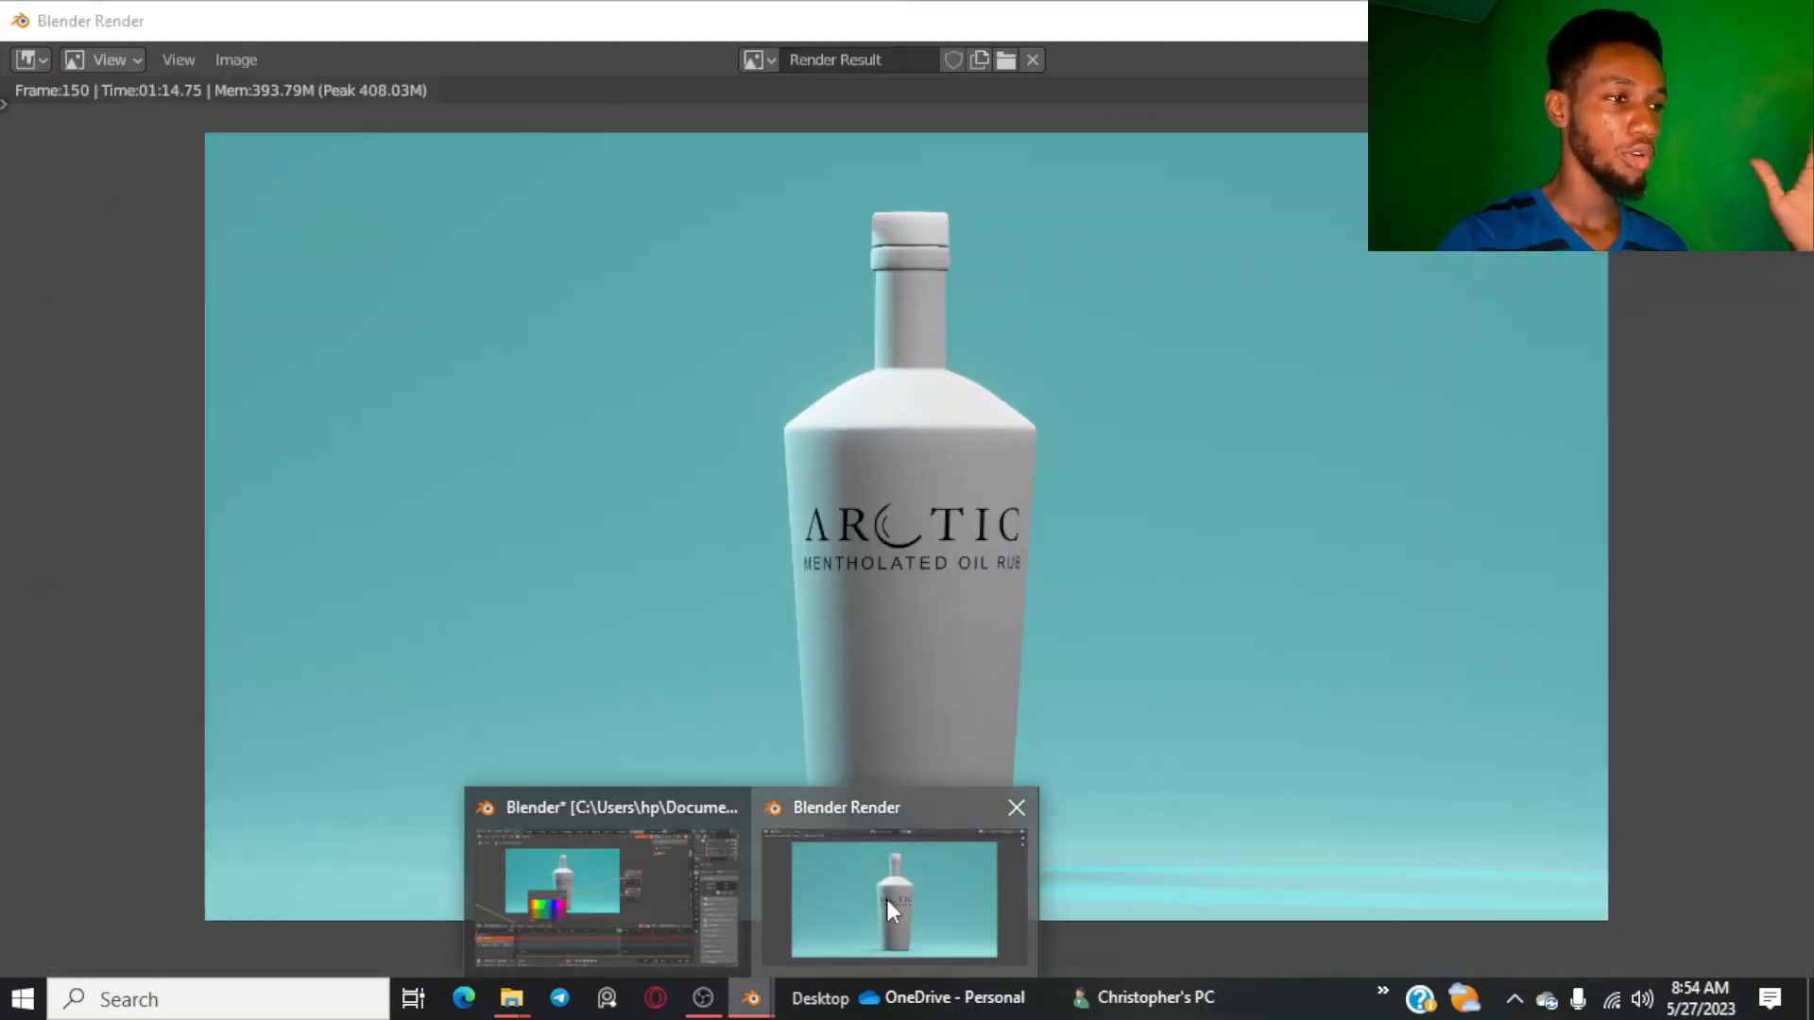
{"action": "left_click", "coordinate": [887, 899]}
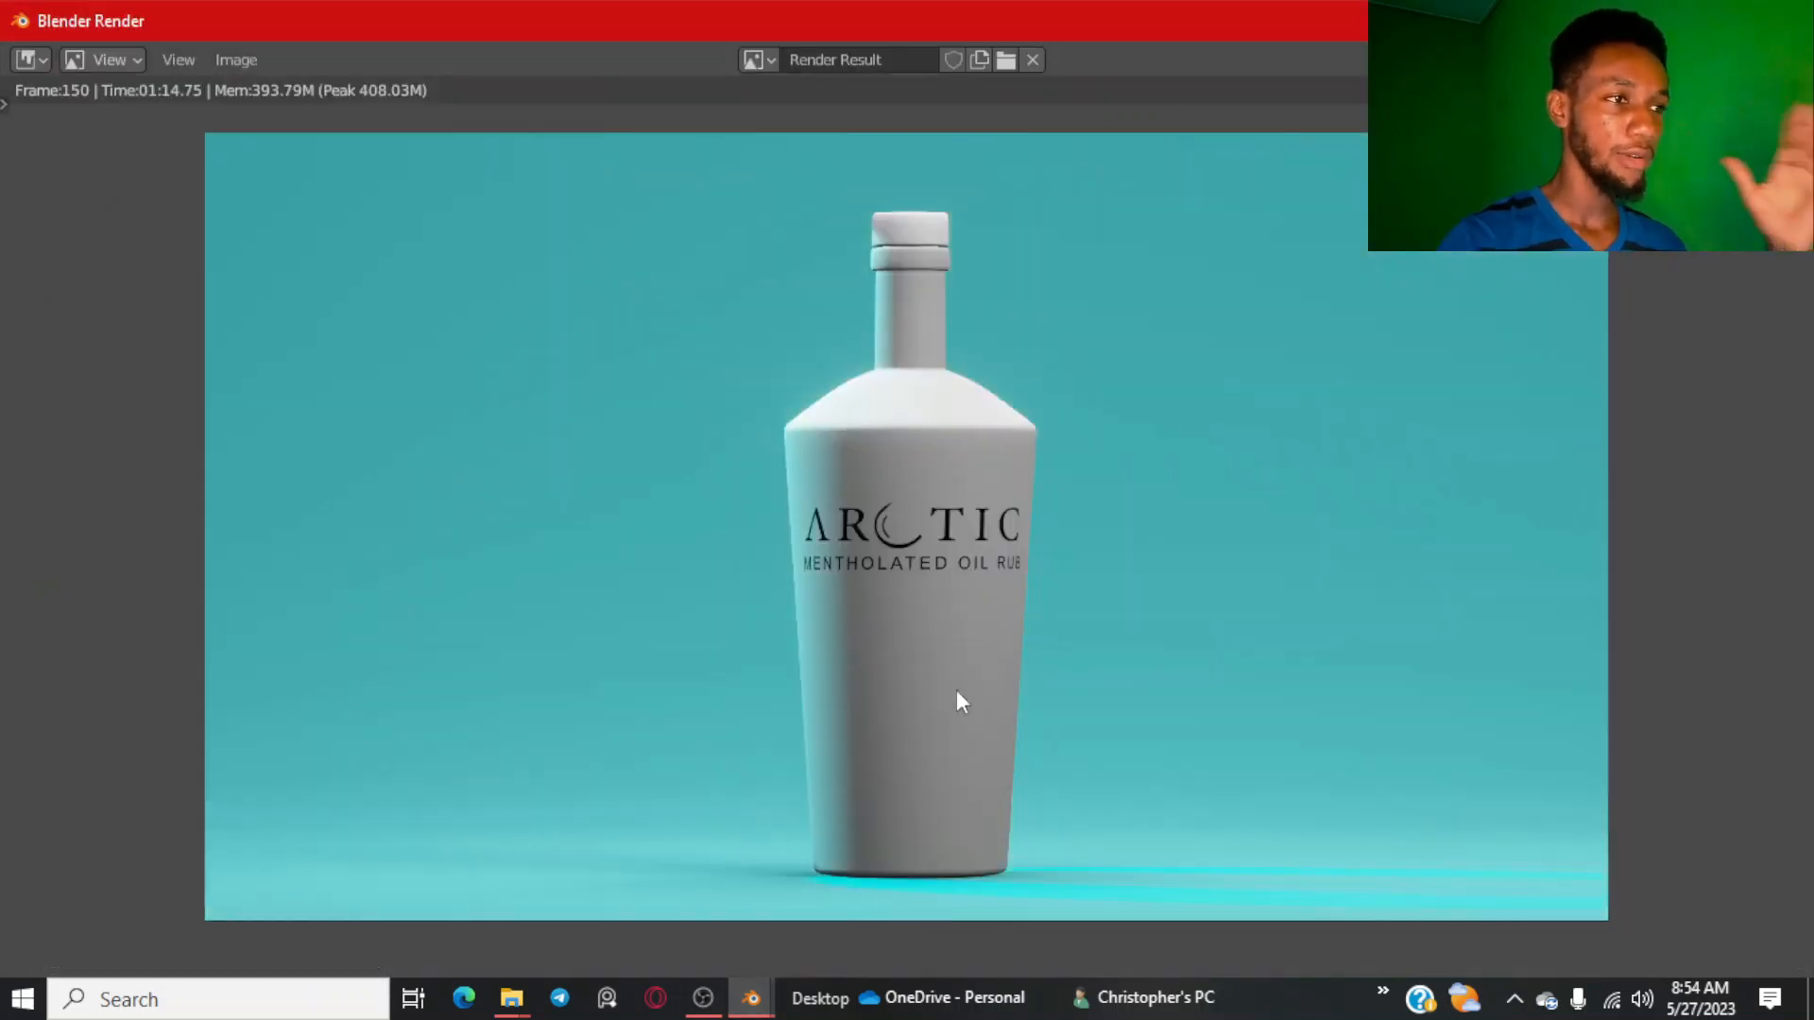
{"action": "scroll", "coordinate": [978, 491], "scroll_direction": "up", "scroll_amount": 2}
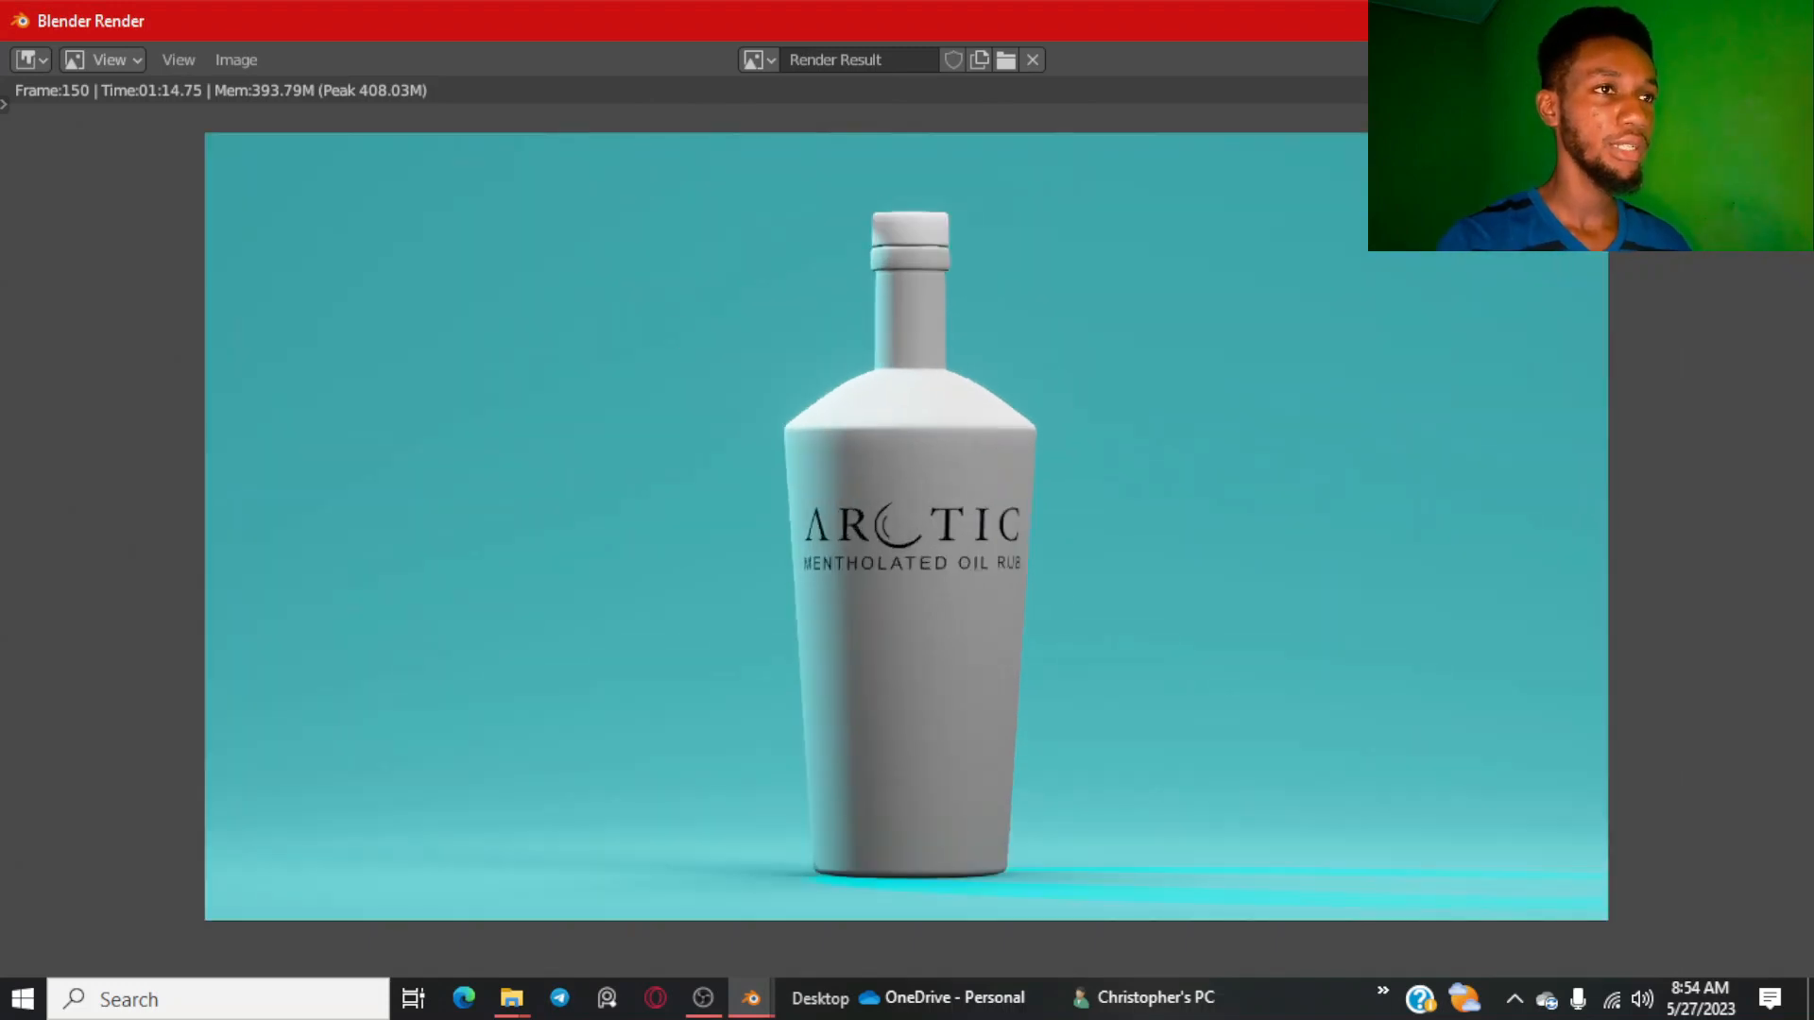
{"action": "key", "text": "j"}
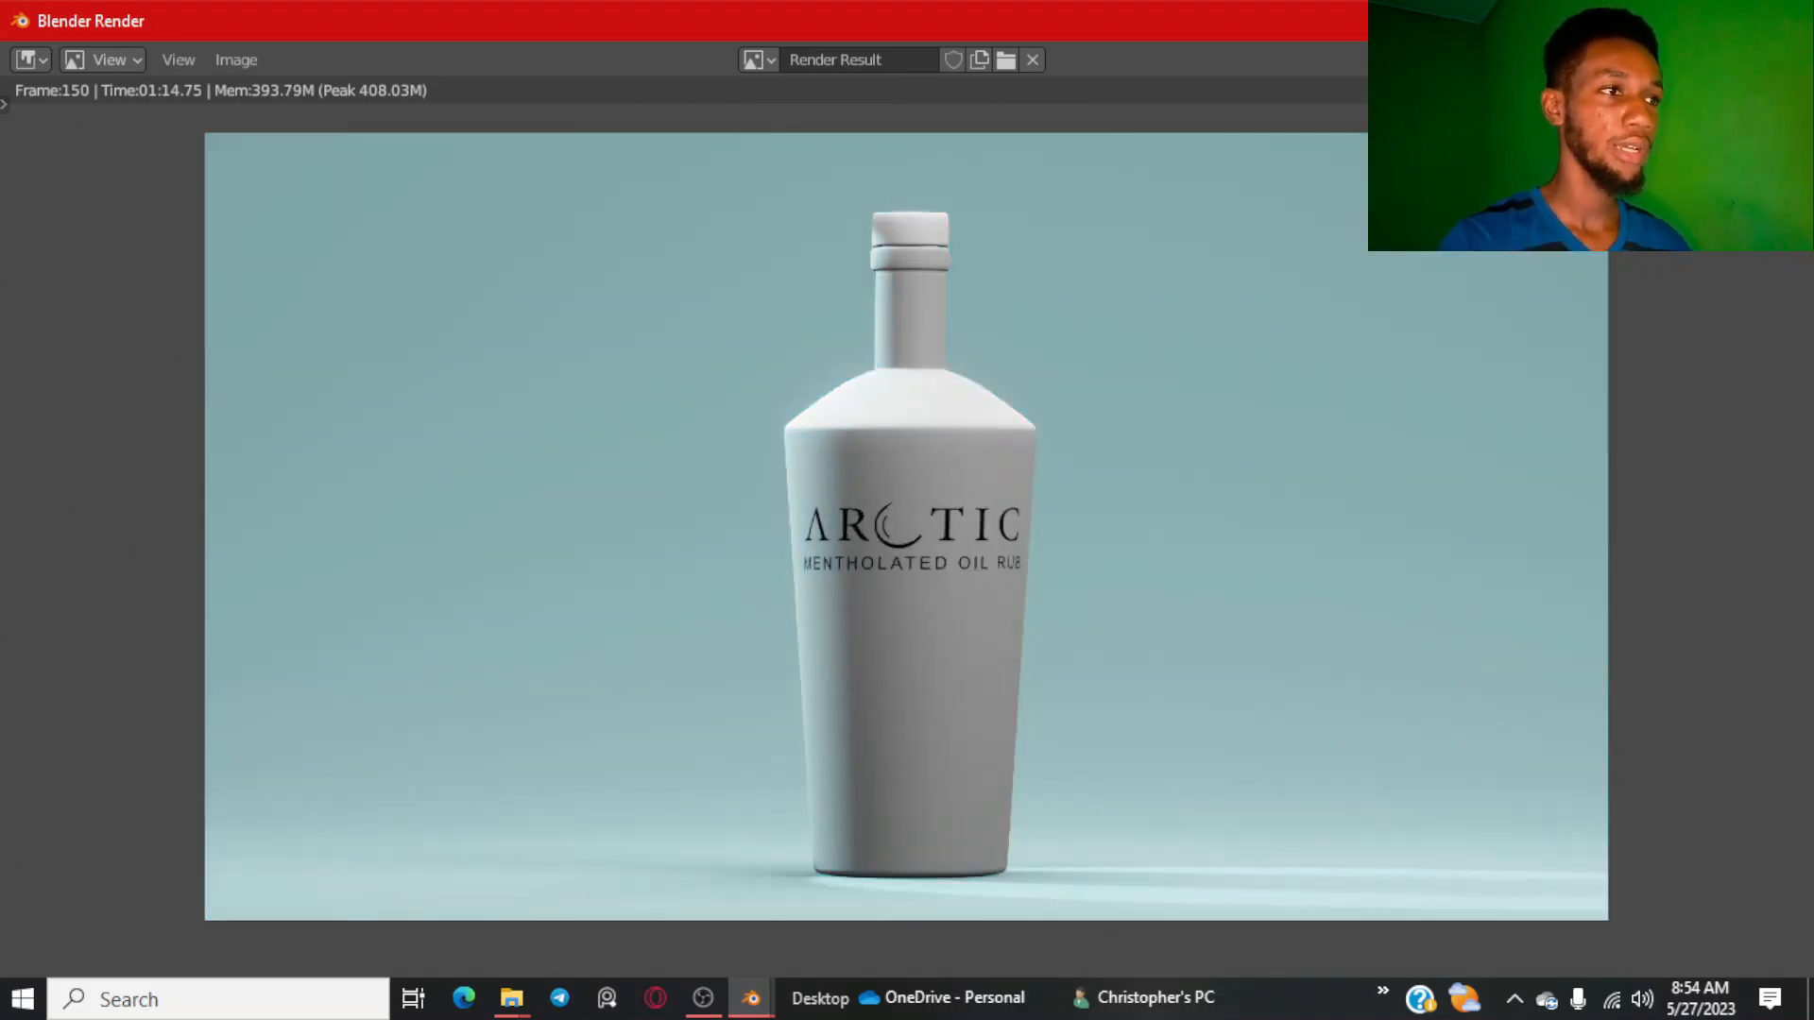
{"action": "key", "text": "j"}
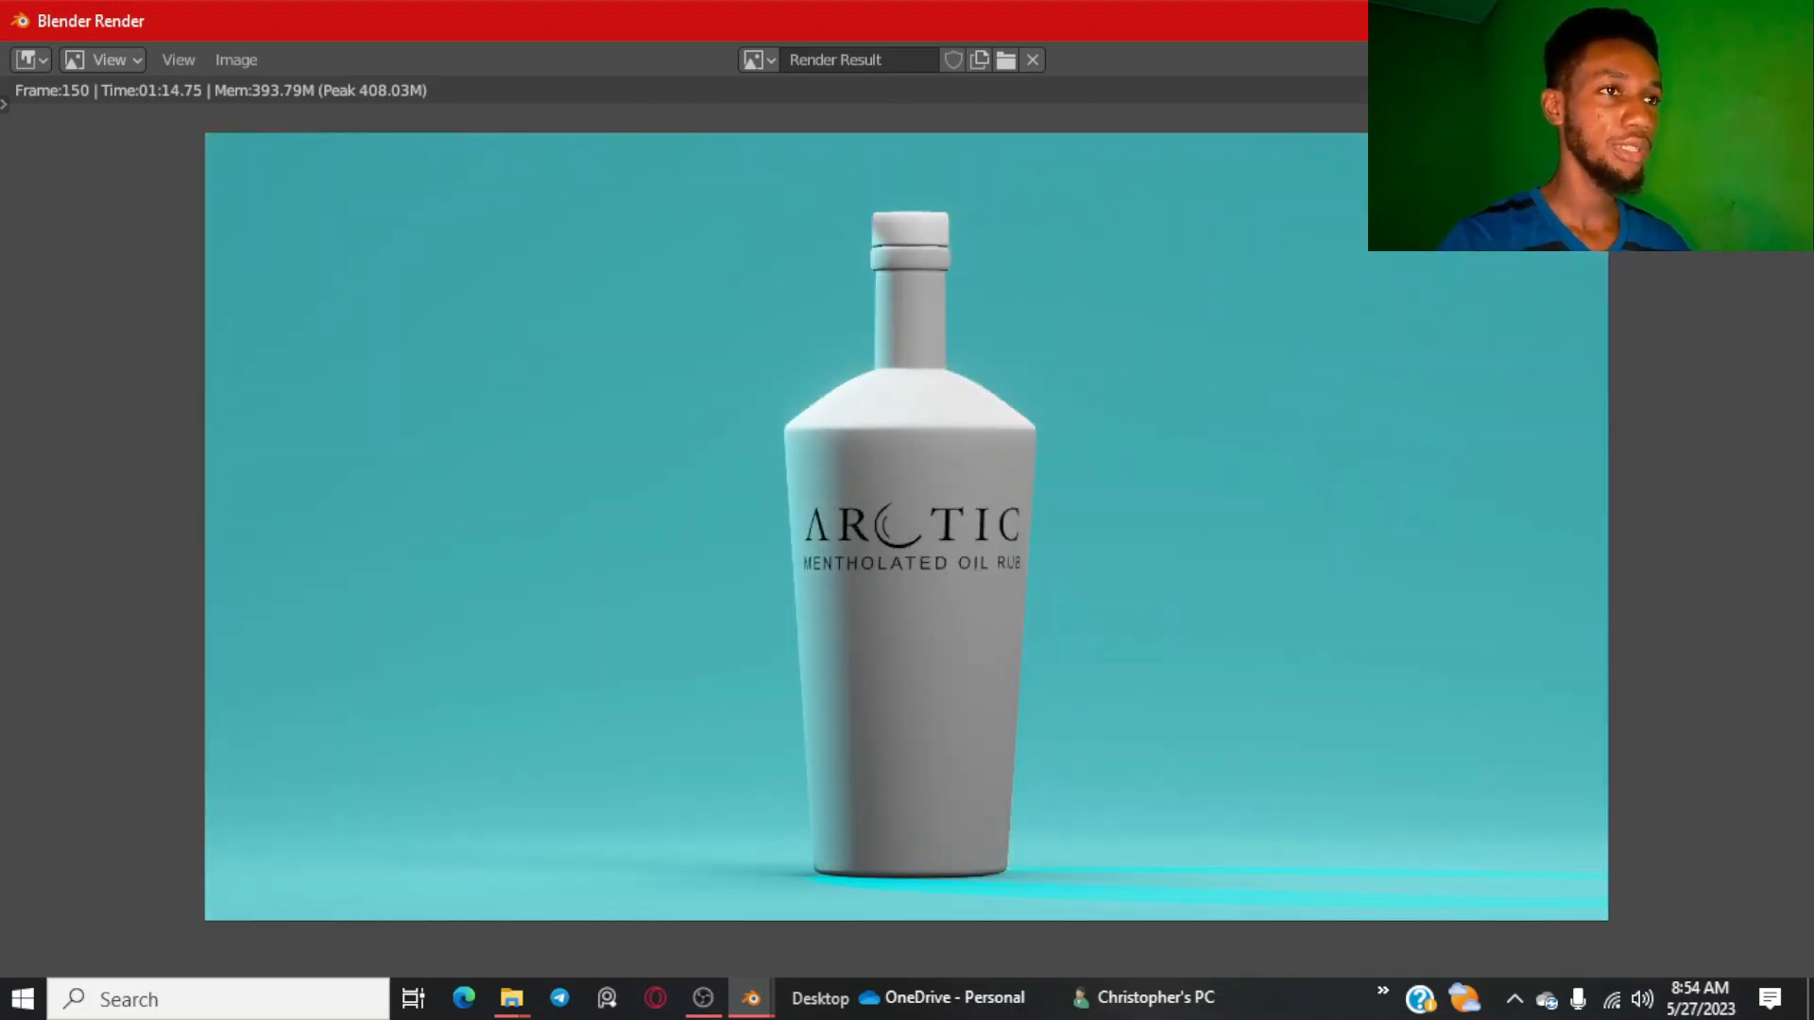
{"action": "key", "text": "j"}
{"action": "key", "text": "j"}
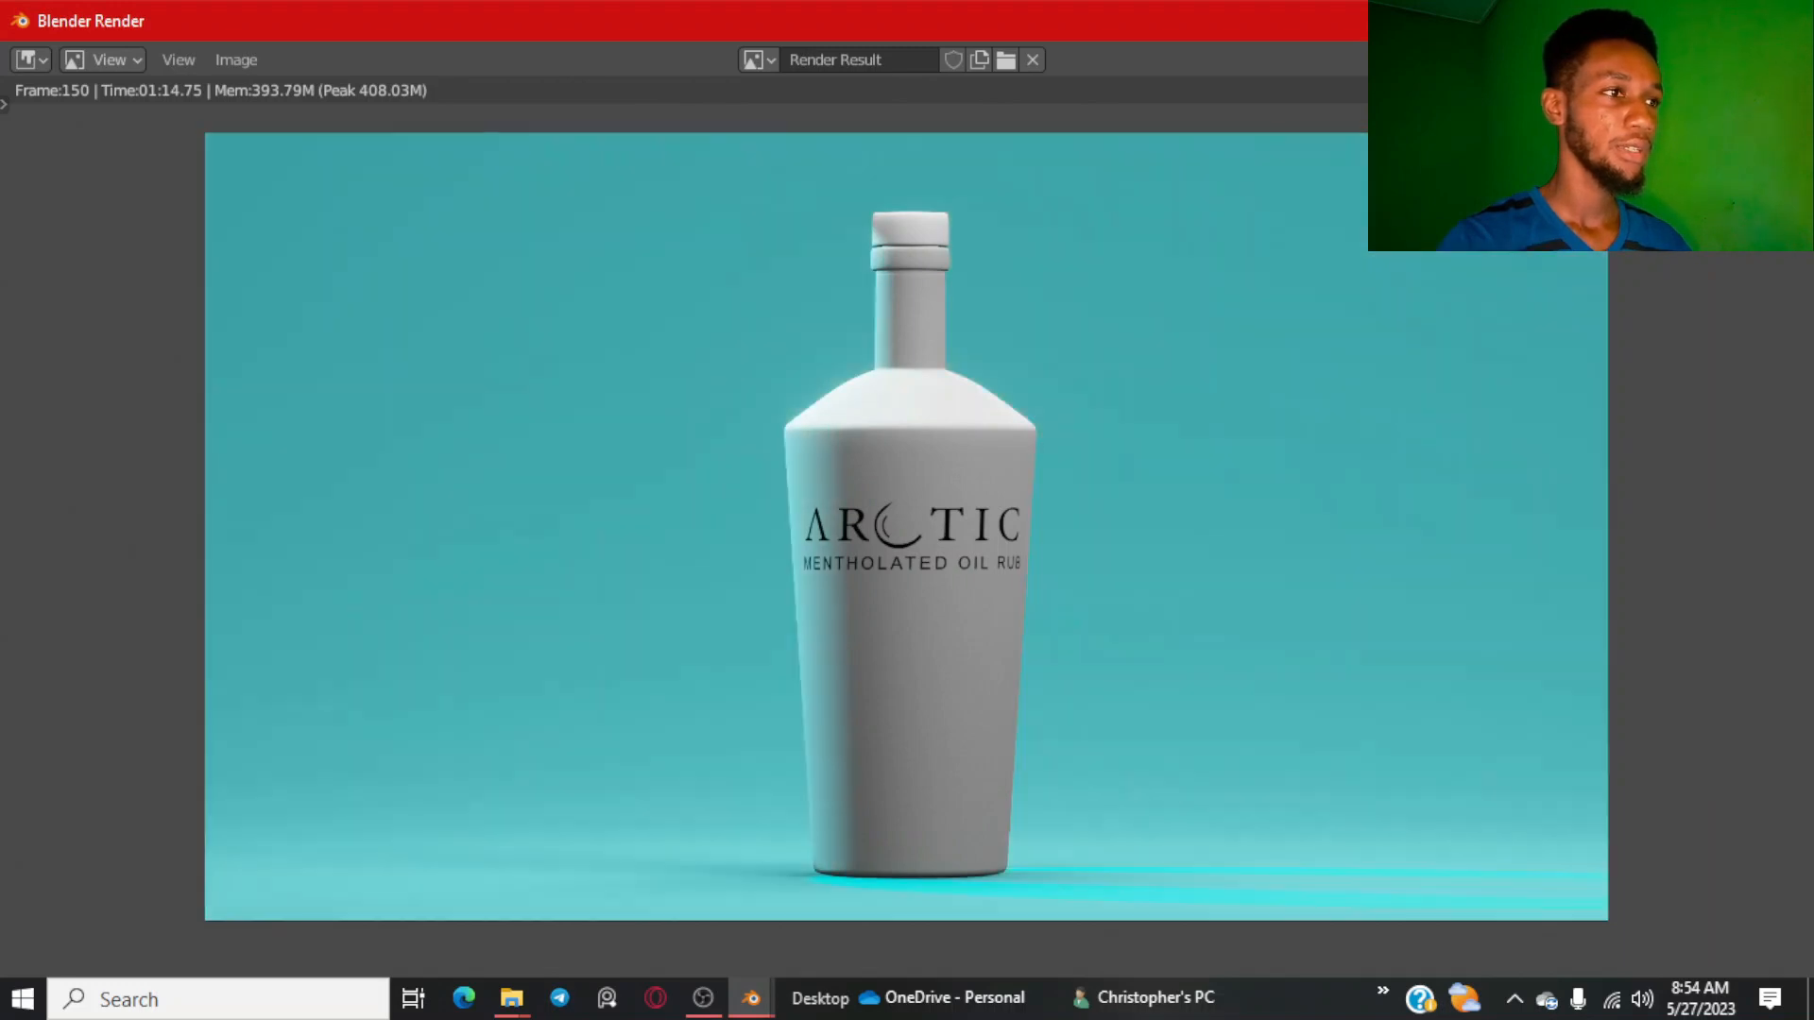
{"action": "key", "text": "j"}
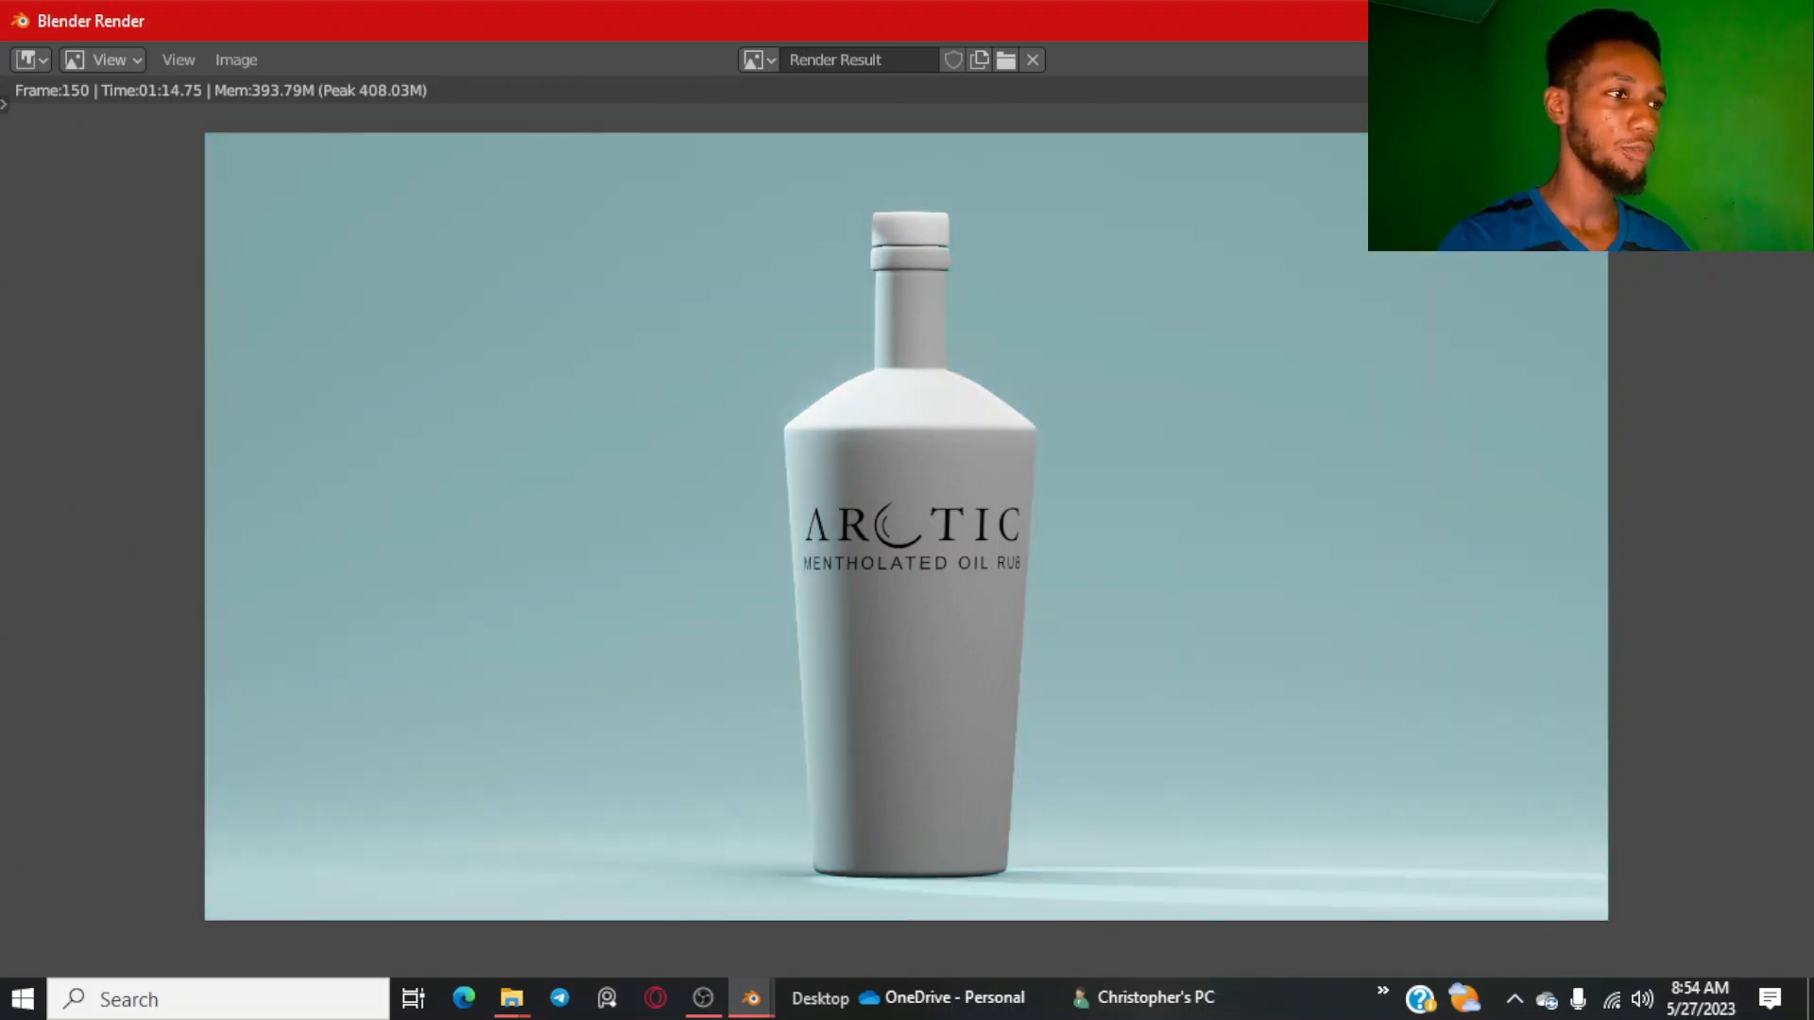
{"action": "key", "text": "j"}
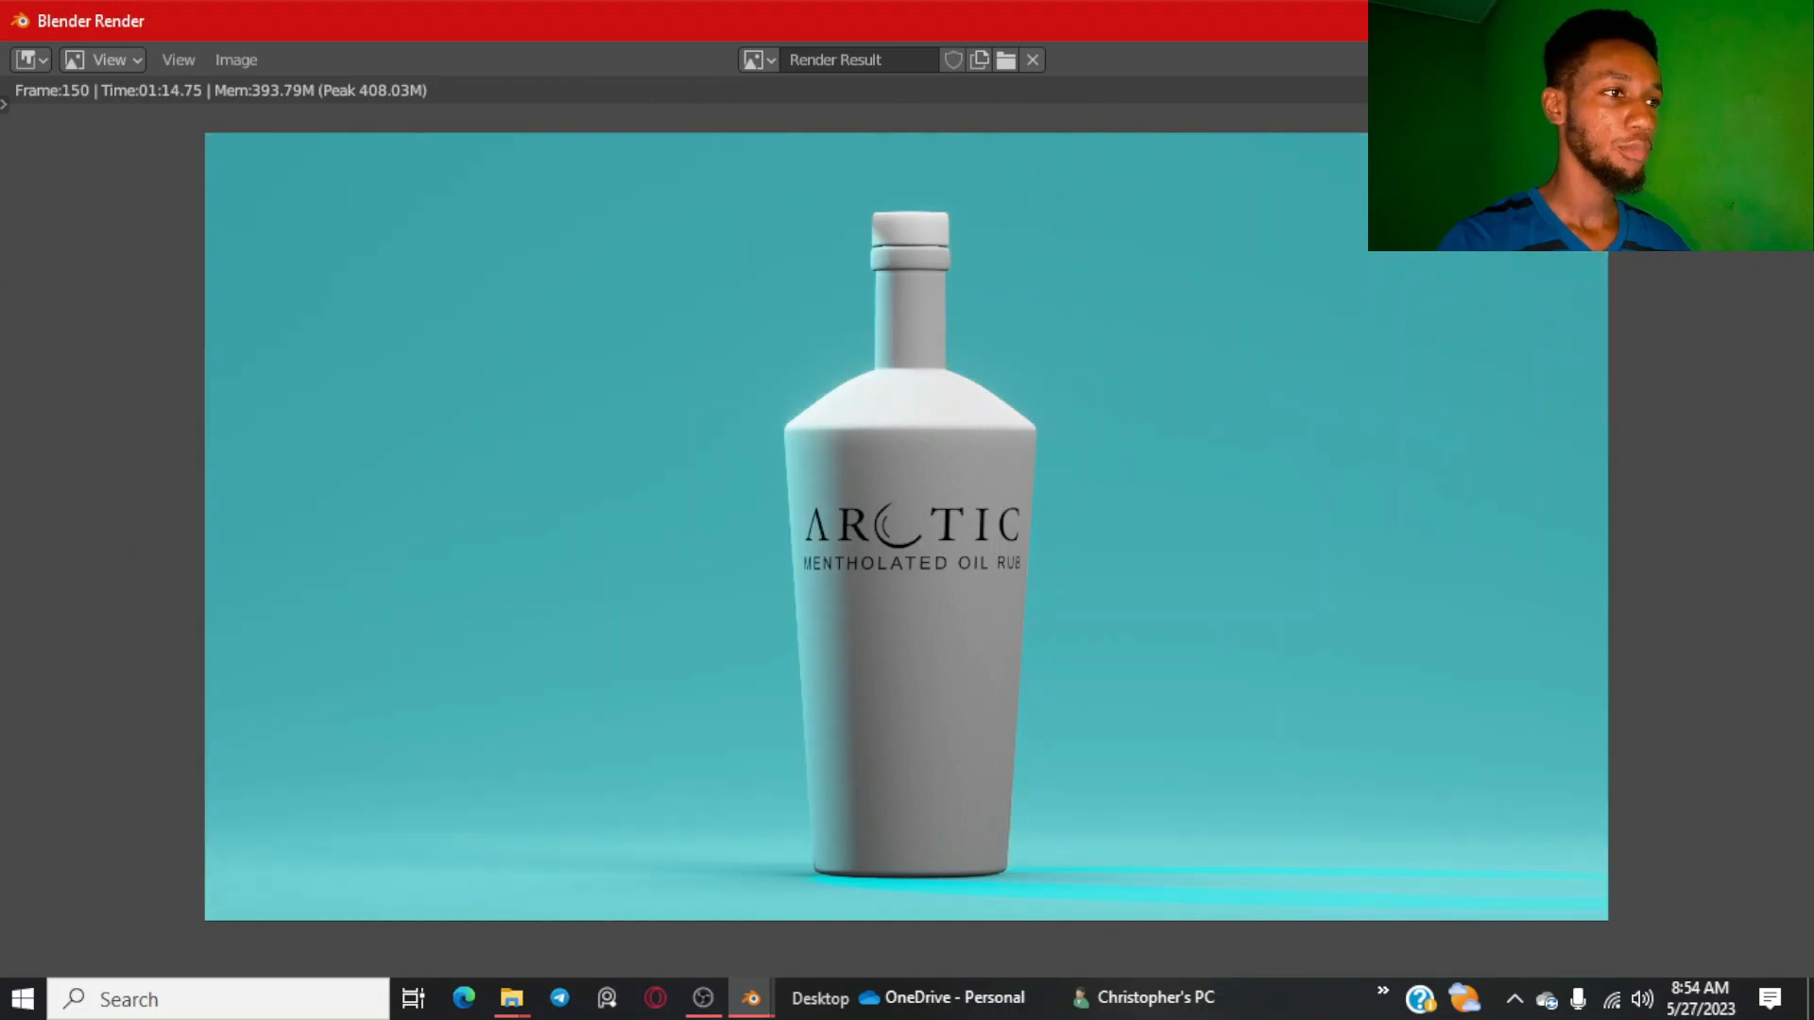